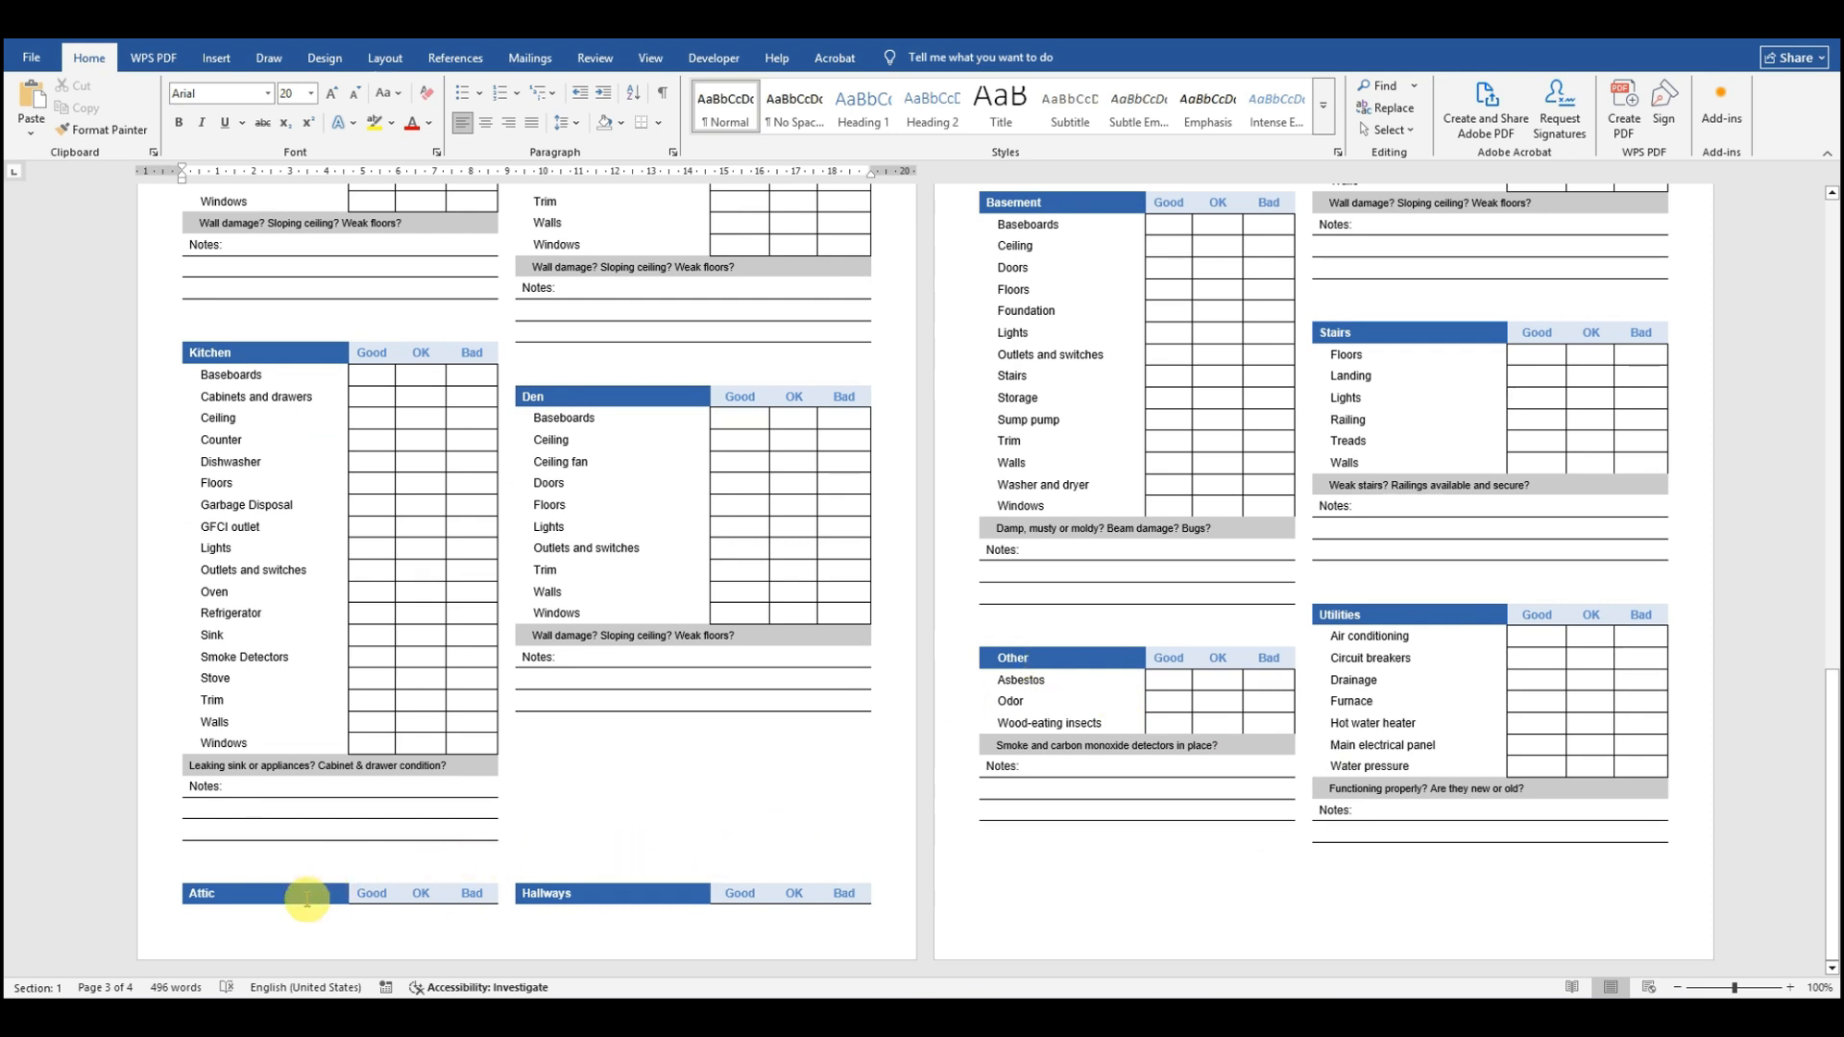
Step: Return to the beginning of the home inspection checklist and dismiss the Windows Security notification
scroll(659, 807, "up", 5)
scroll(664, 812, "up", 11)
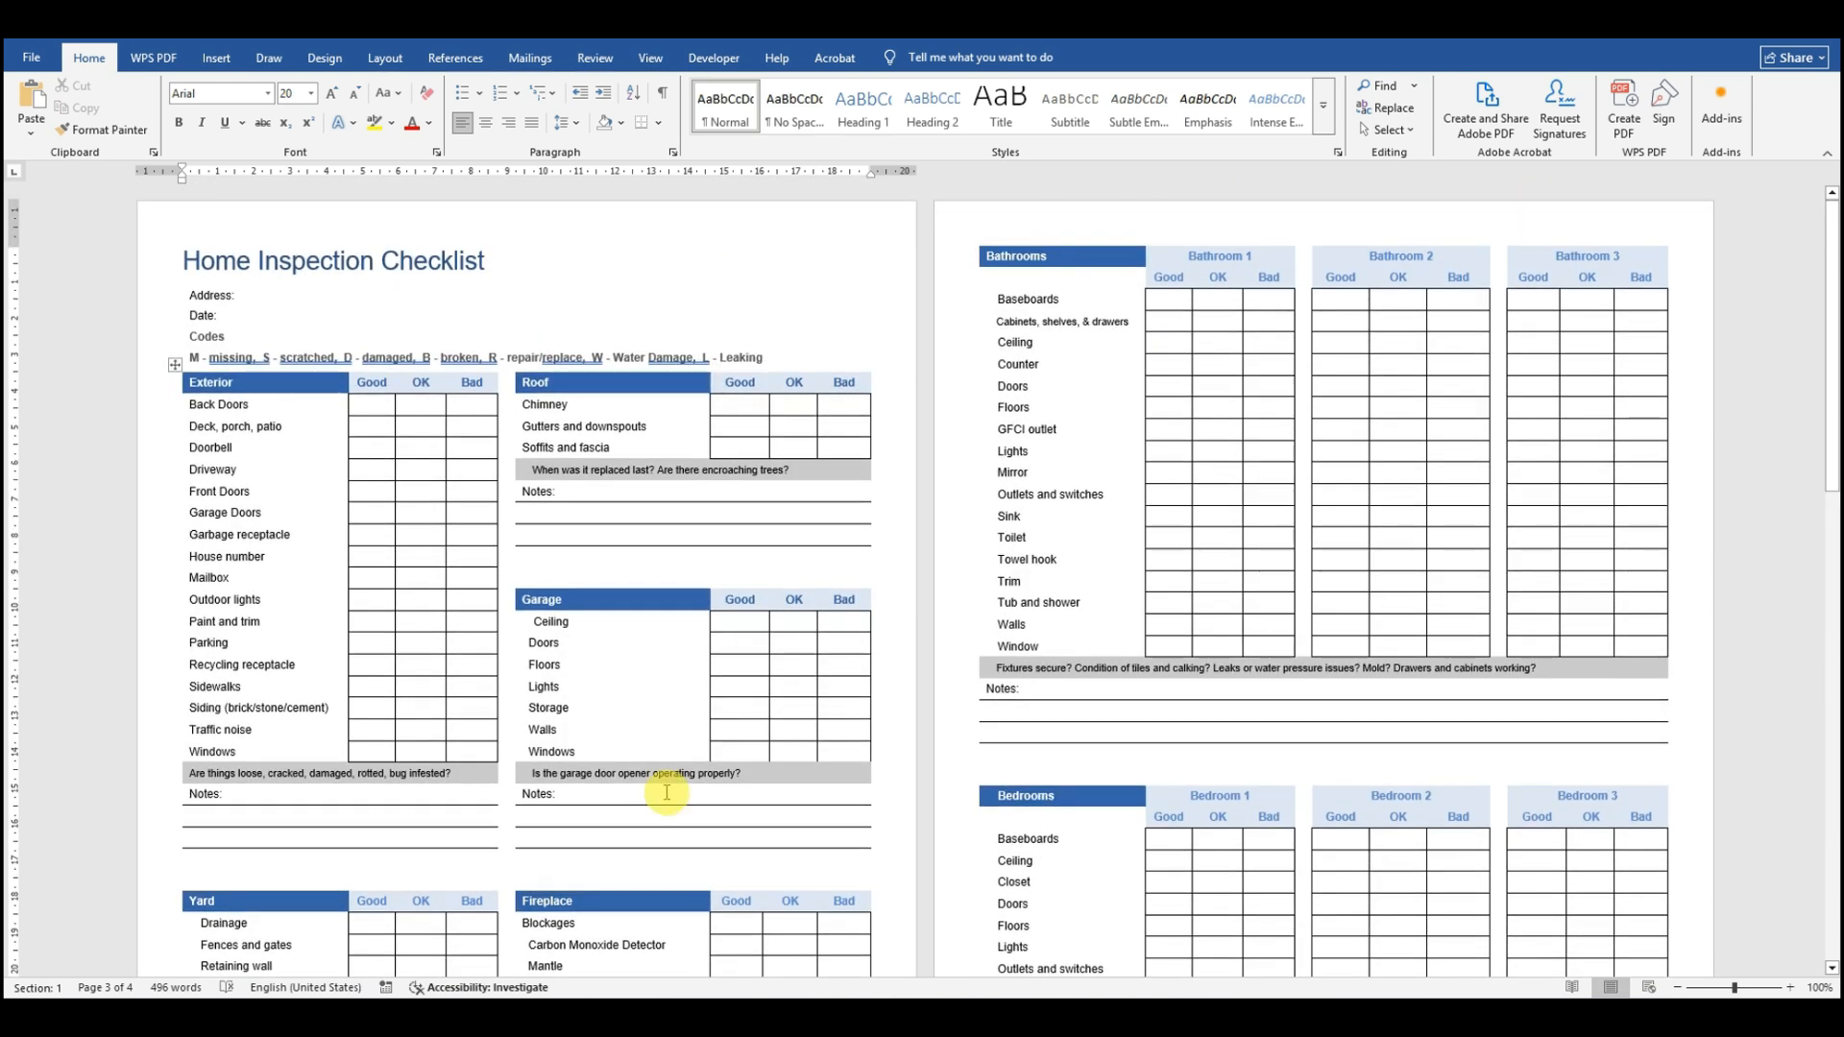
key("ctrl+Home")
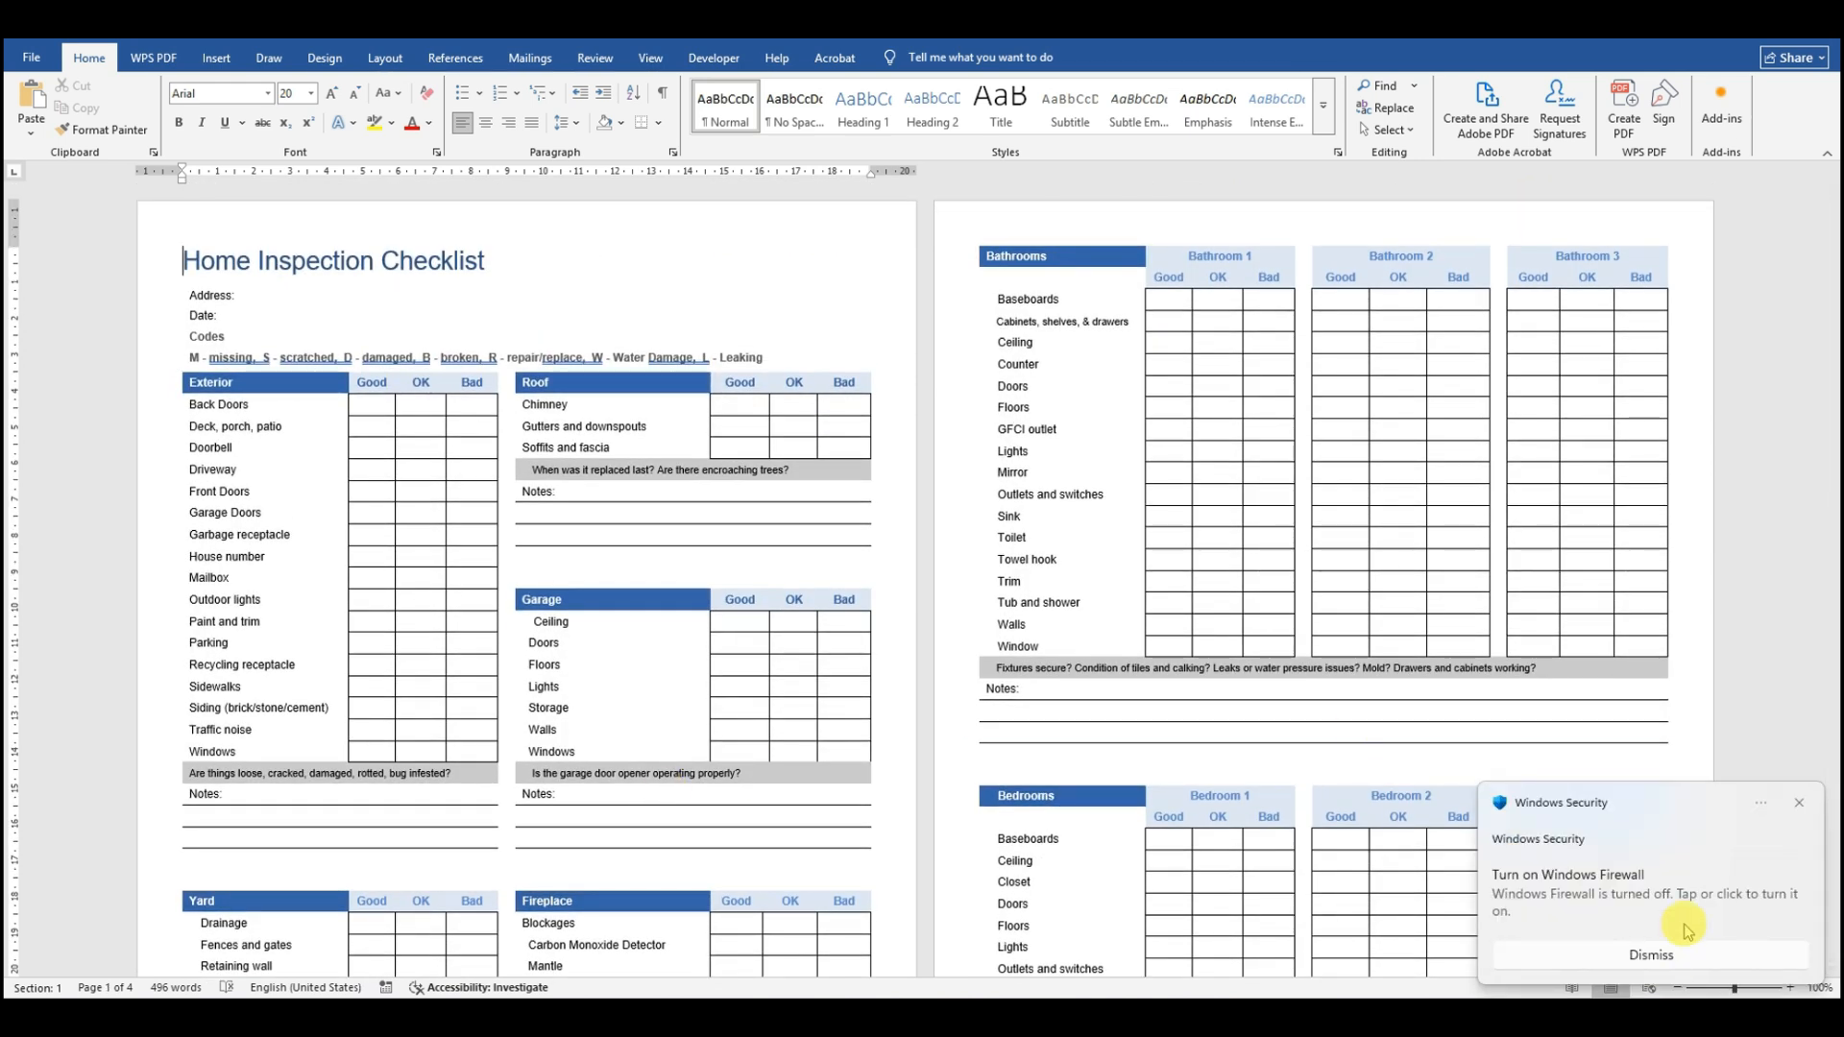
left_click(1801, 805)
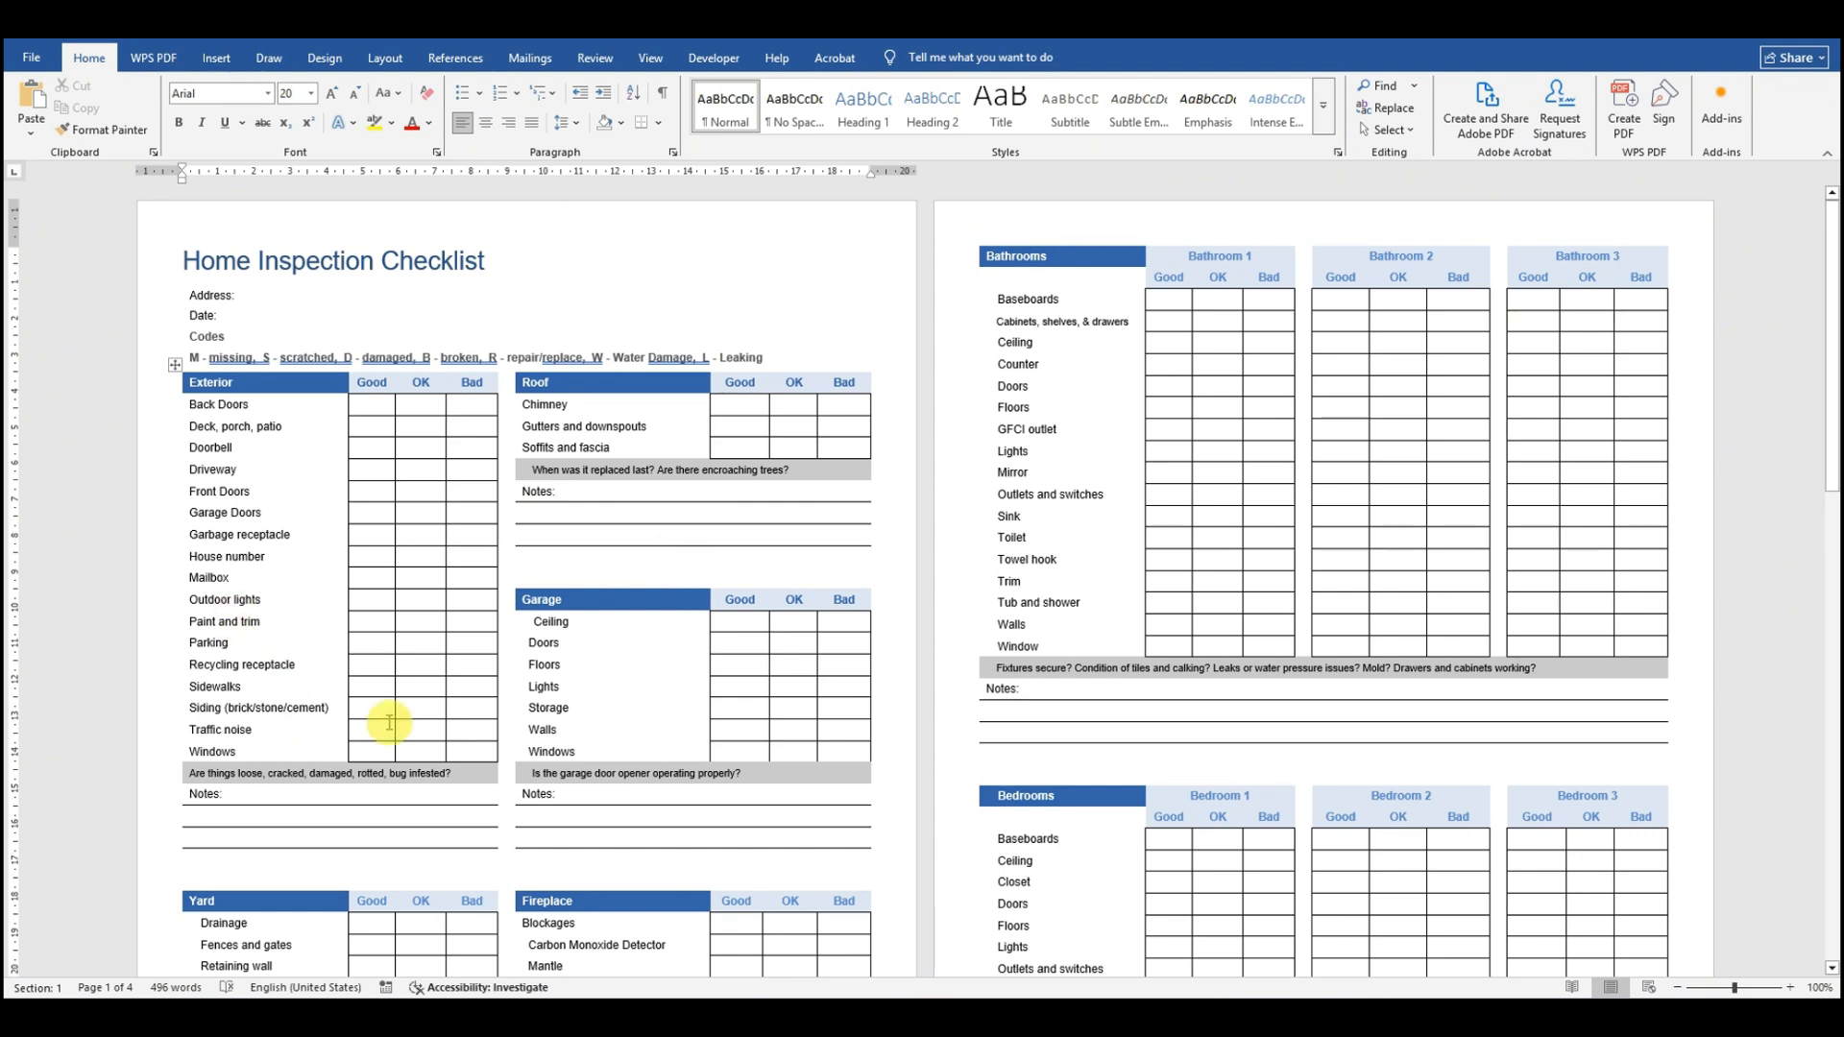
Step: Create a new blank document and enlarge its page view
mouse_move(538, 989)
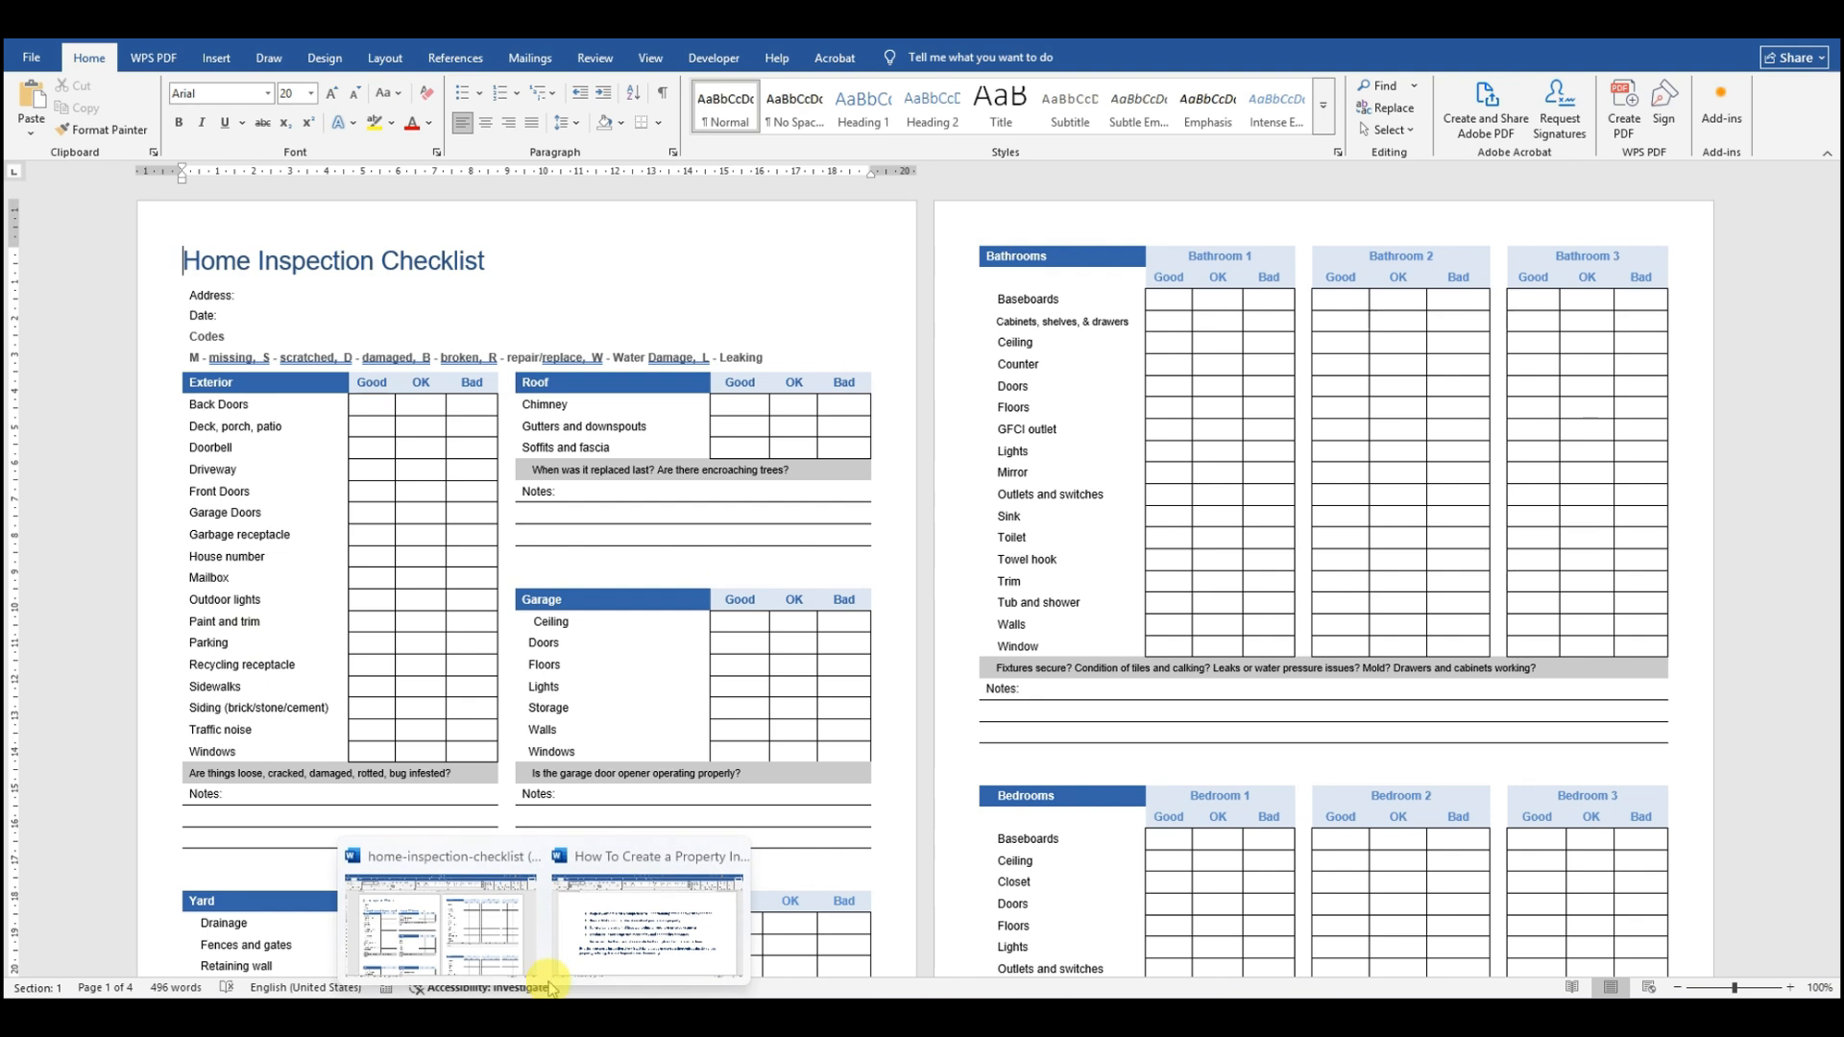
left_click(583, 965)
left_click(32, 57)
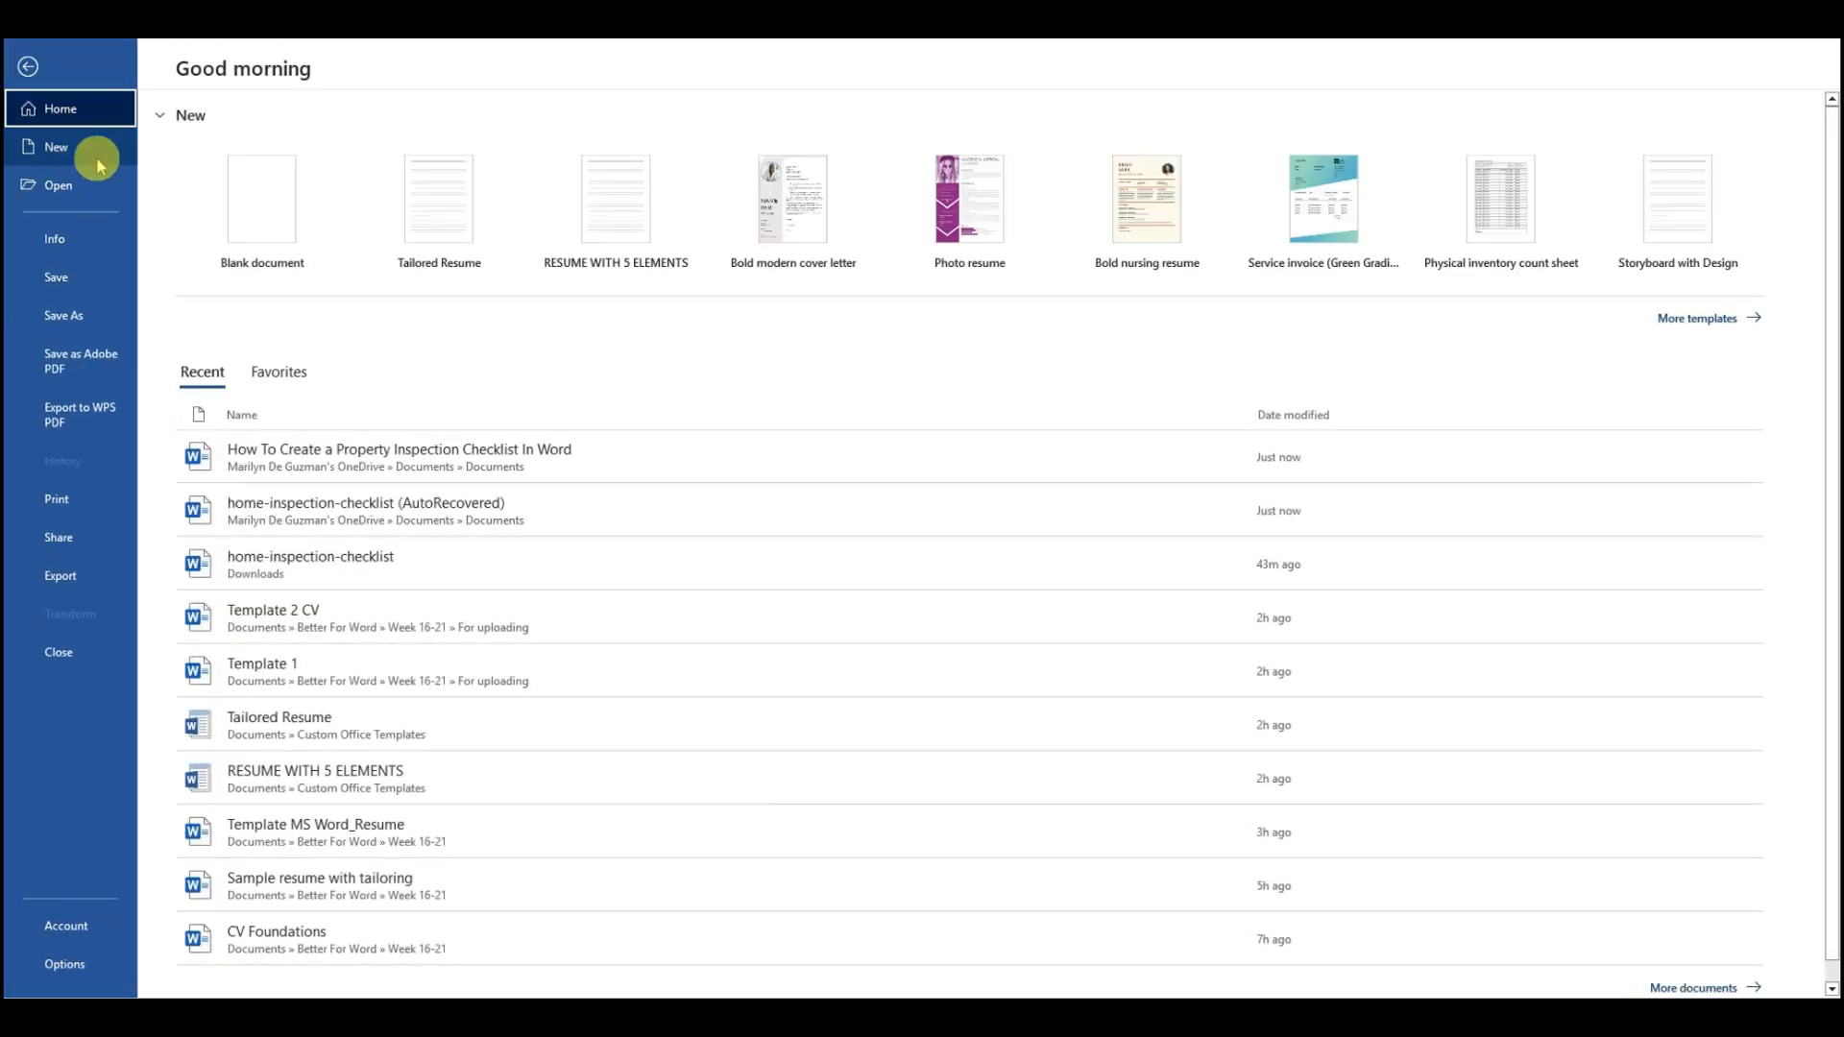
left_click(96, 156)
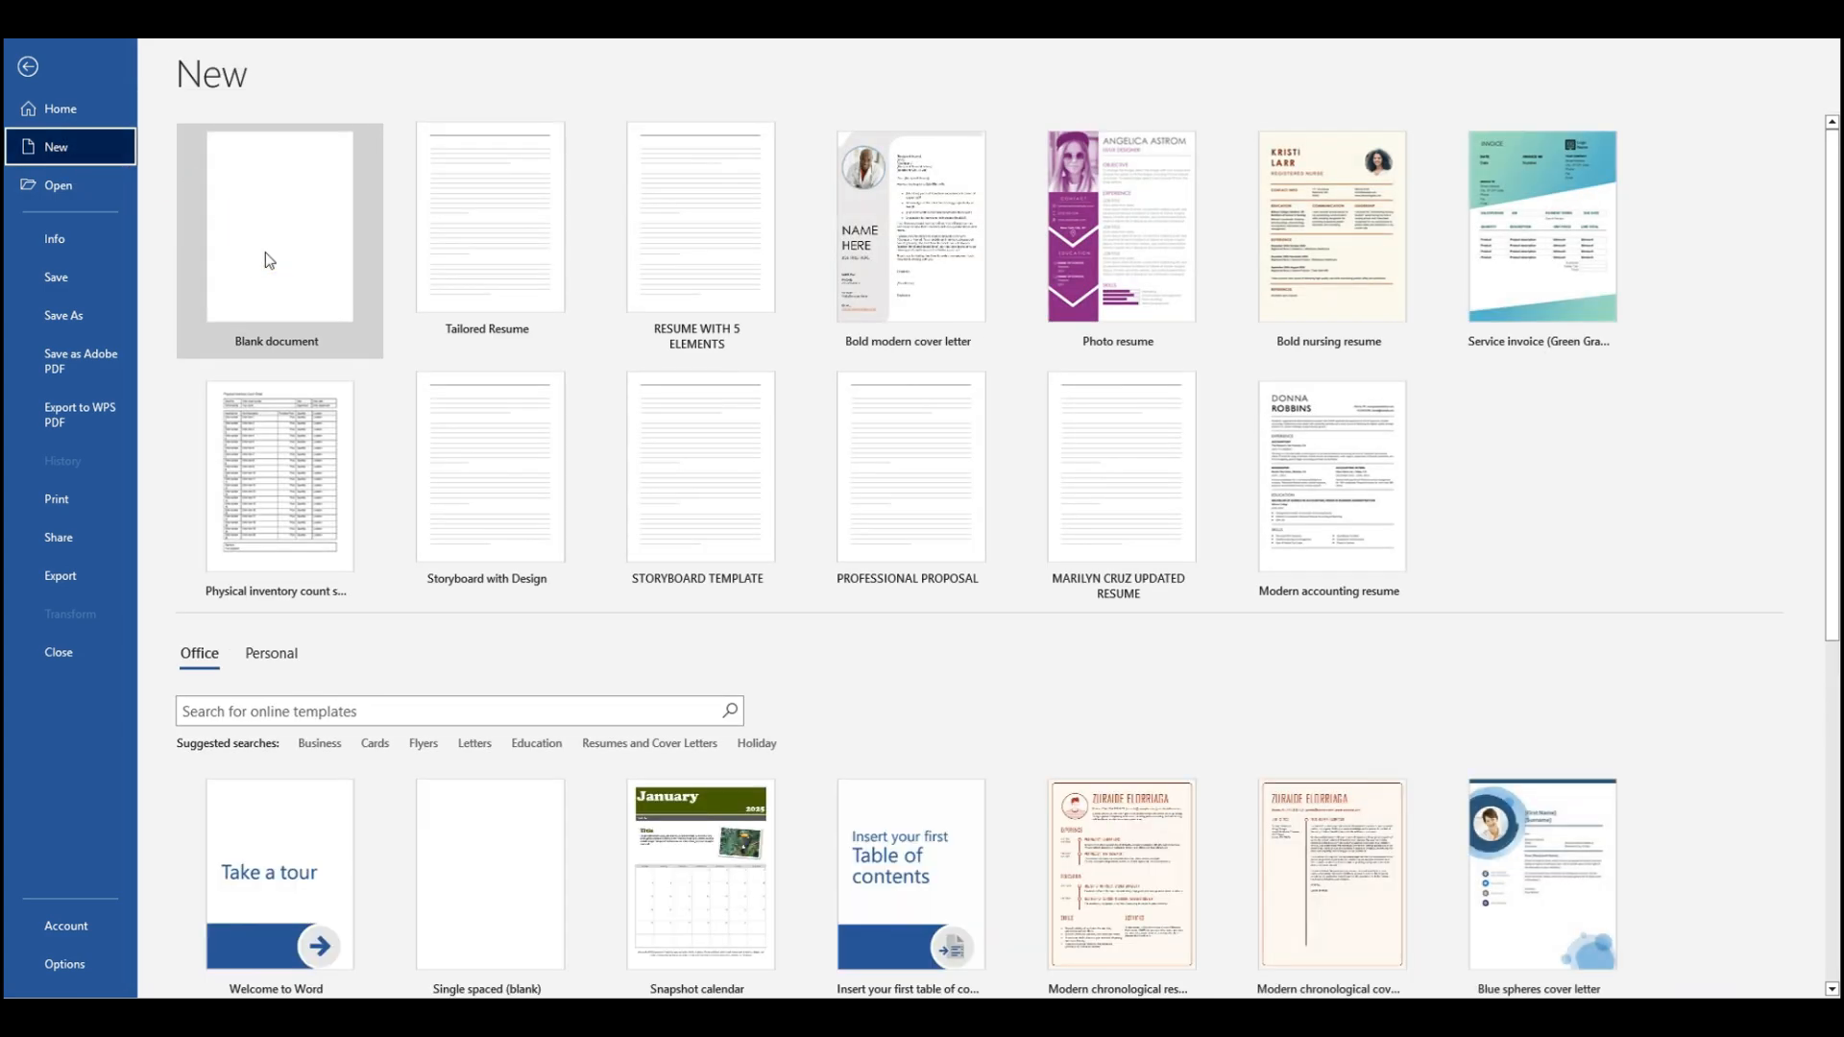
left_click(268, 256)
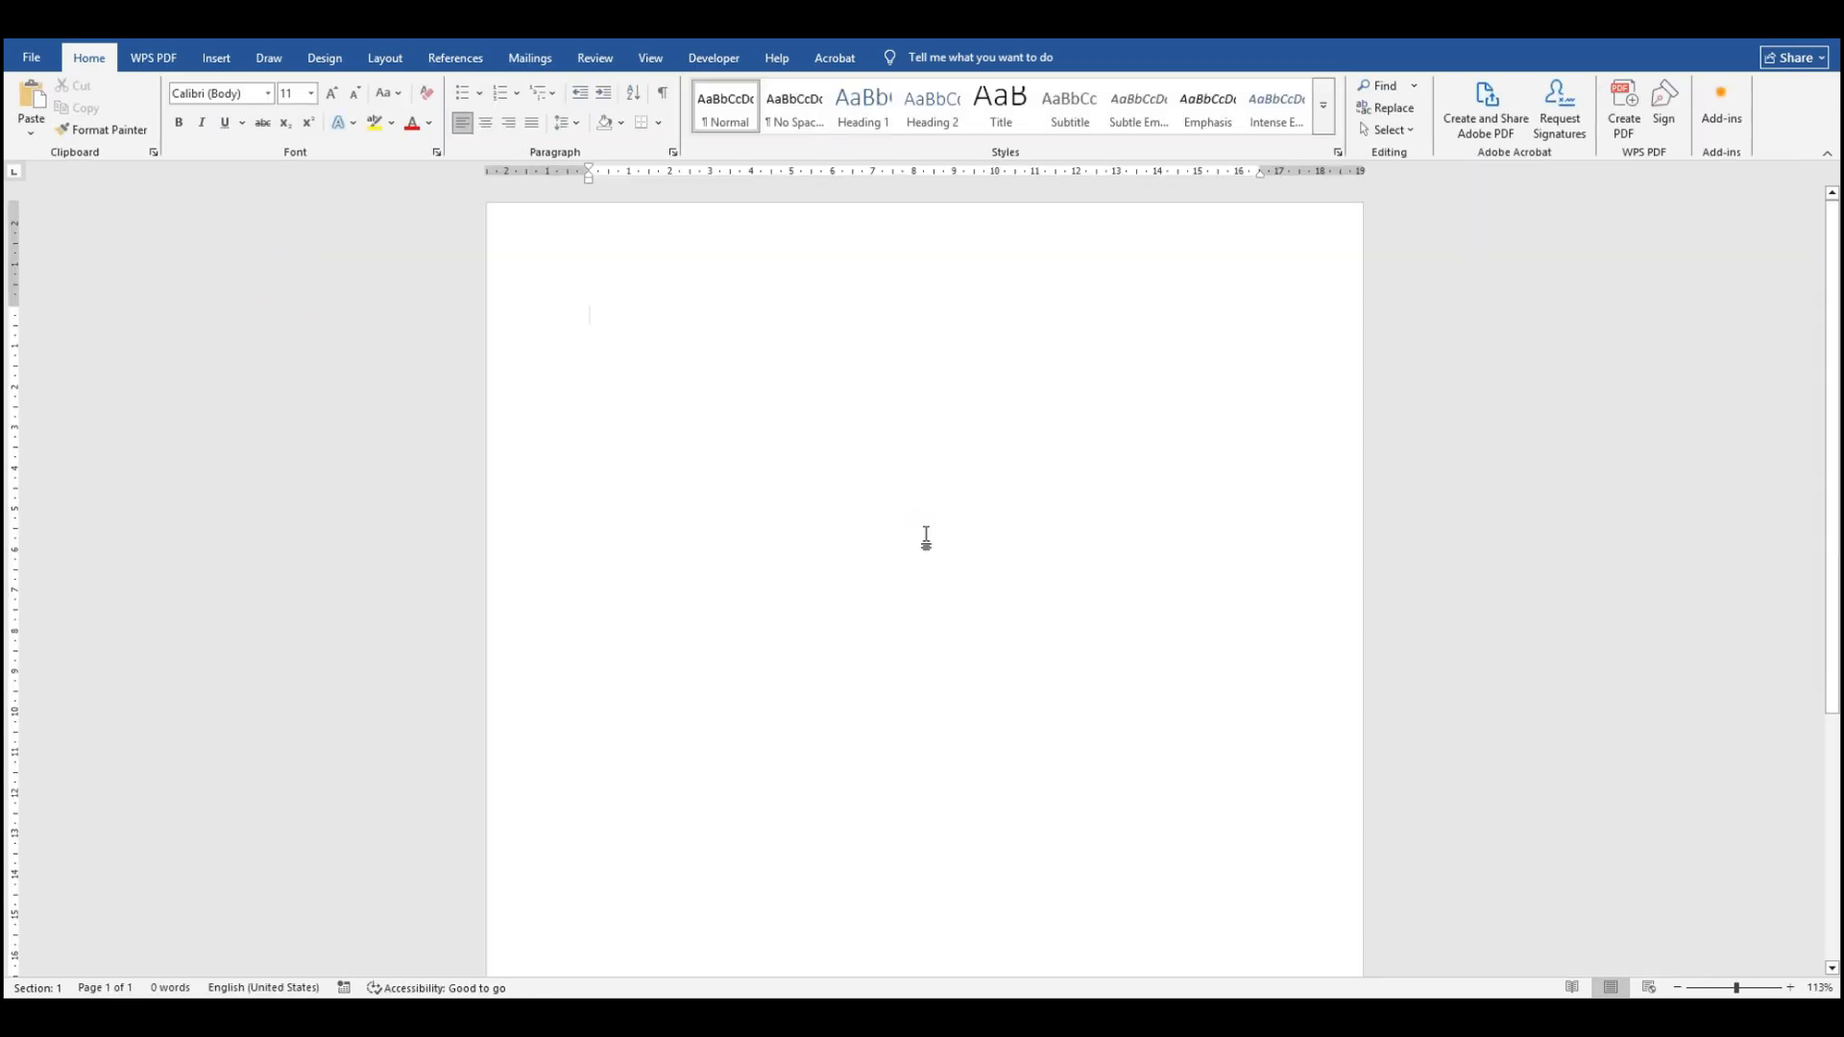
scroll(926, 538, "up", 3)
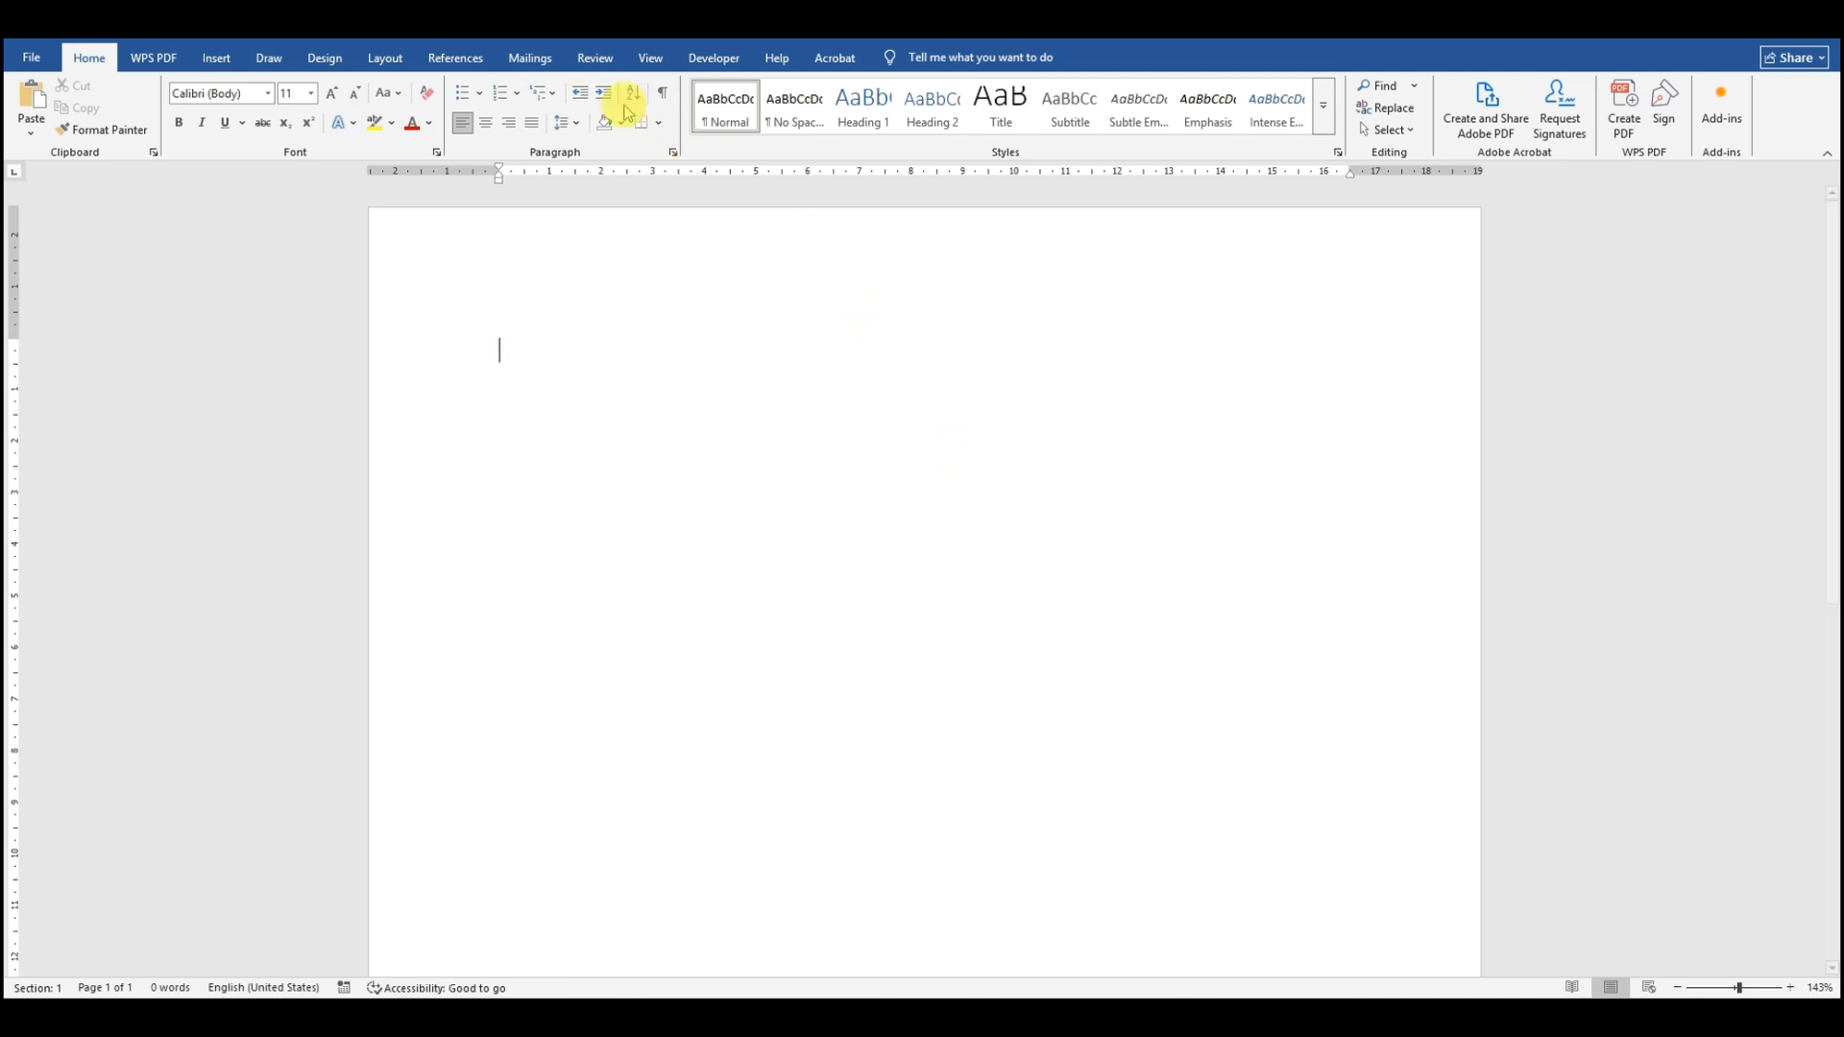
Step: Set the new document's page layout to two columns
left_click(387, 60)
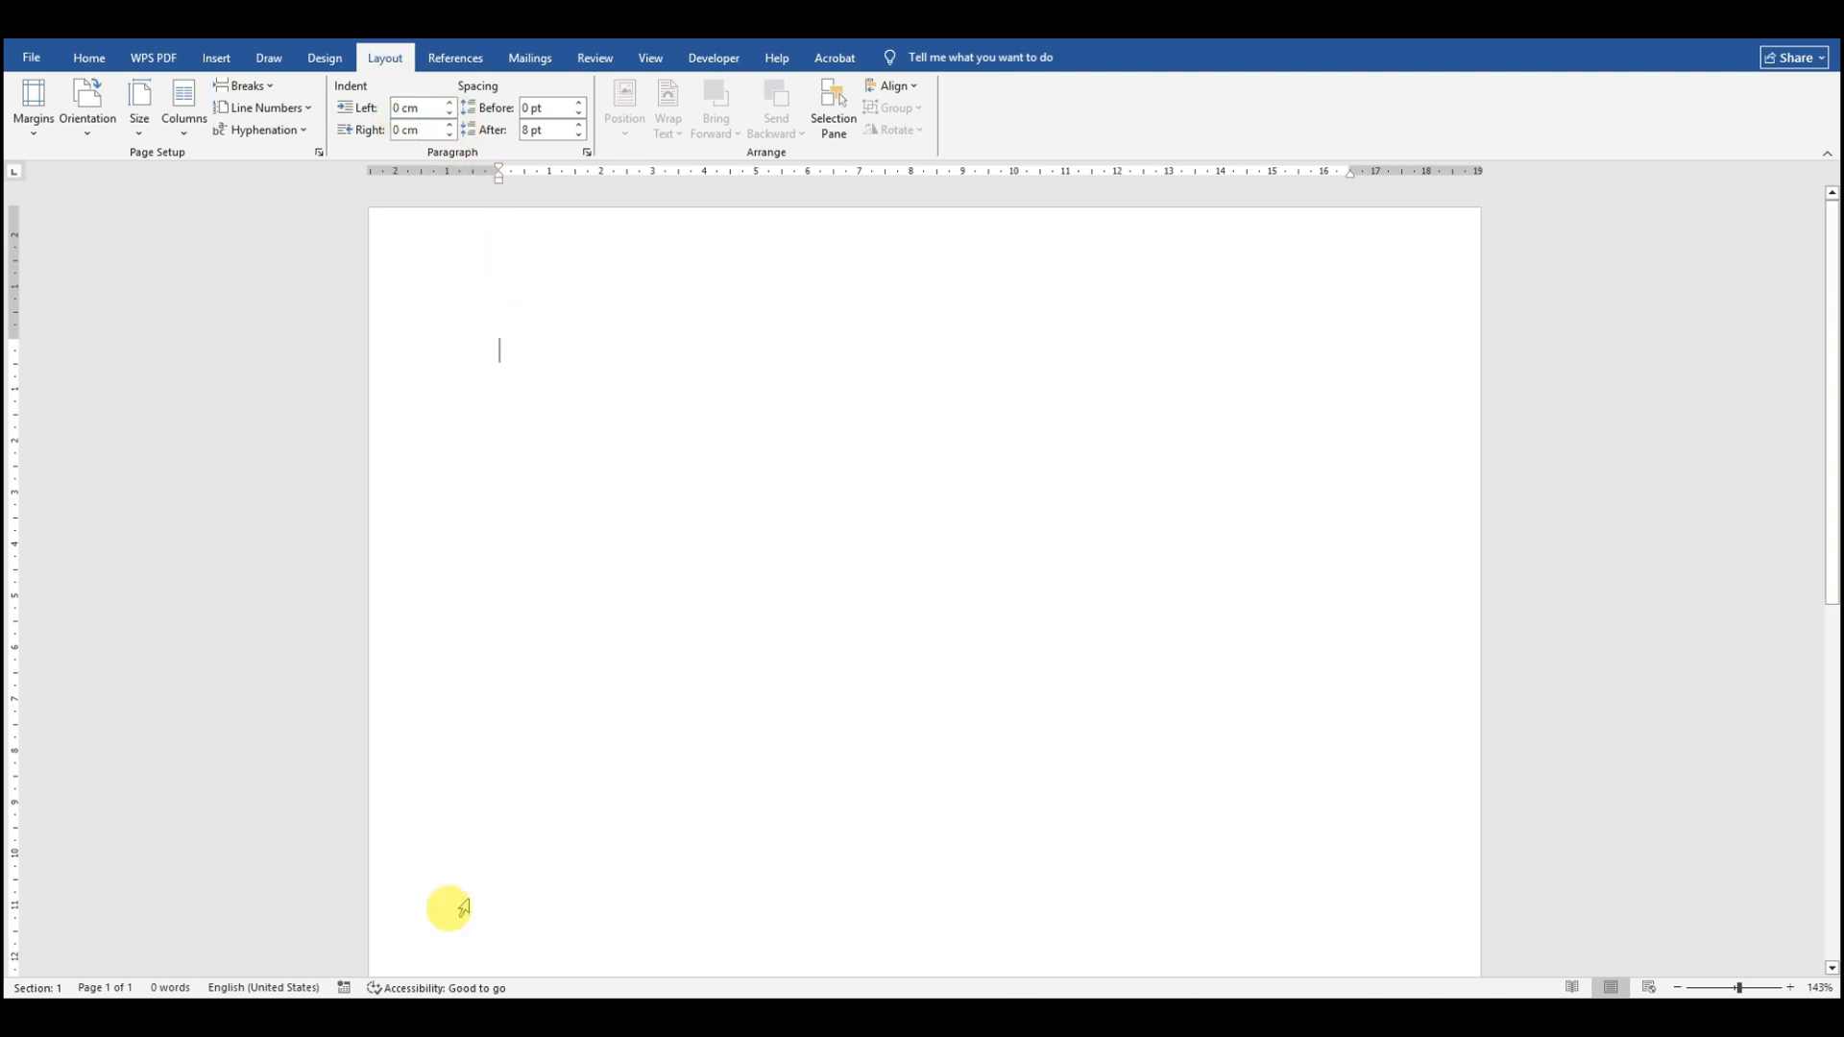
mouse_move(520, 975)
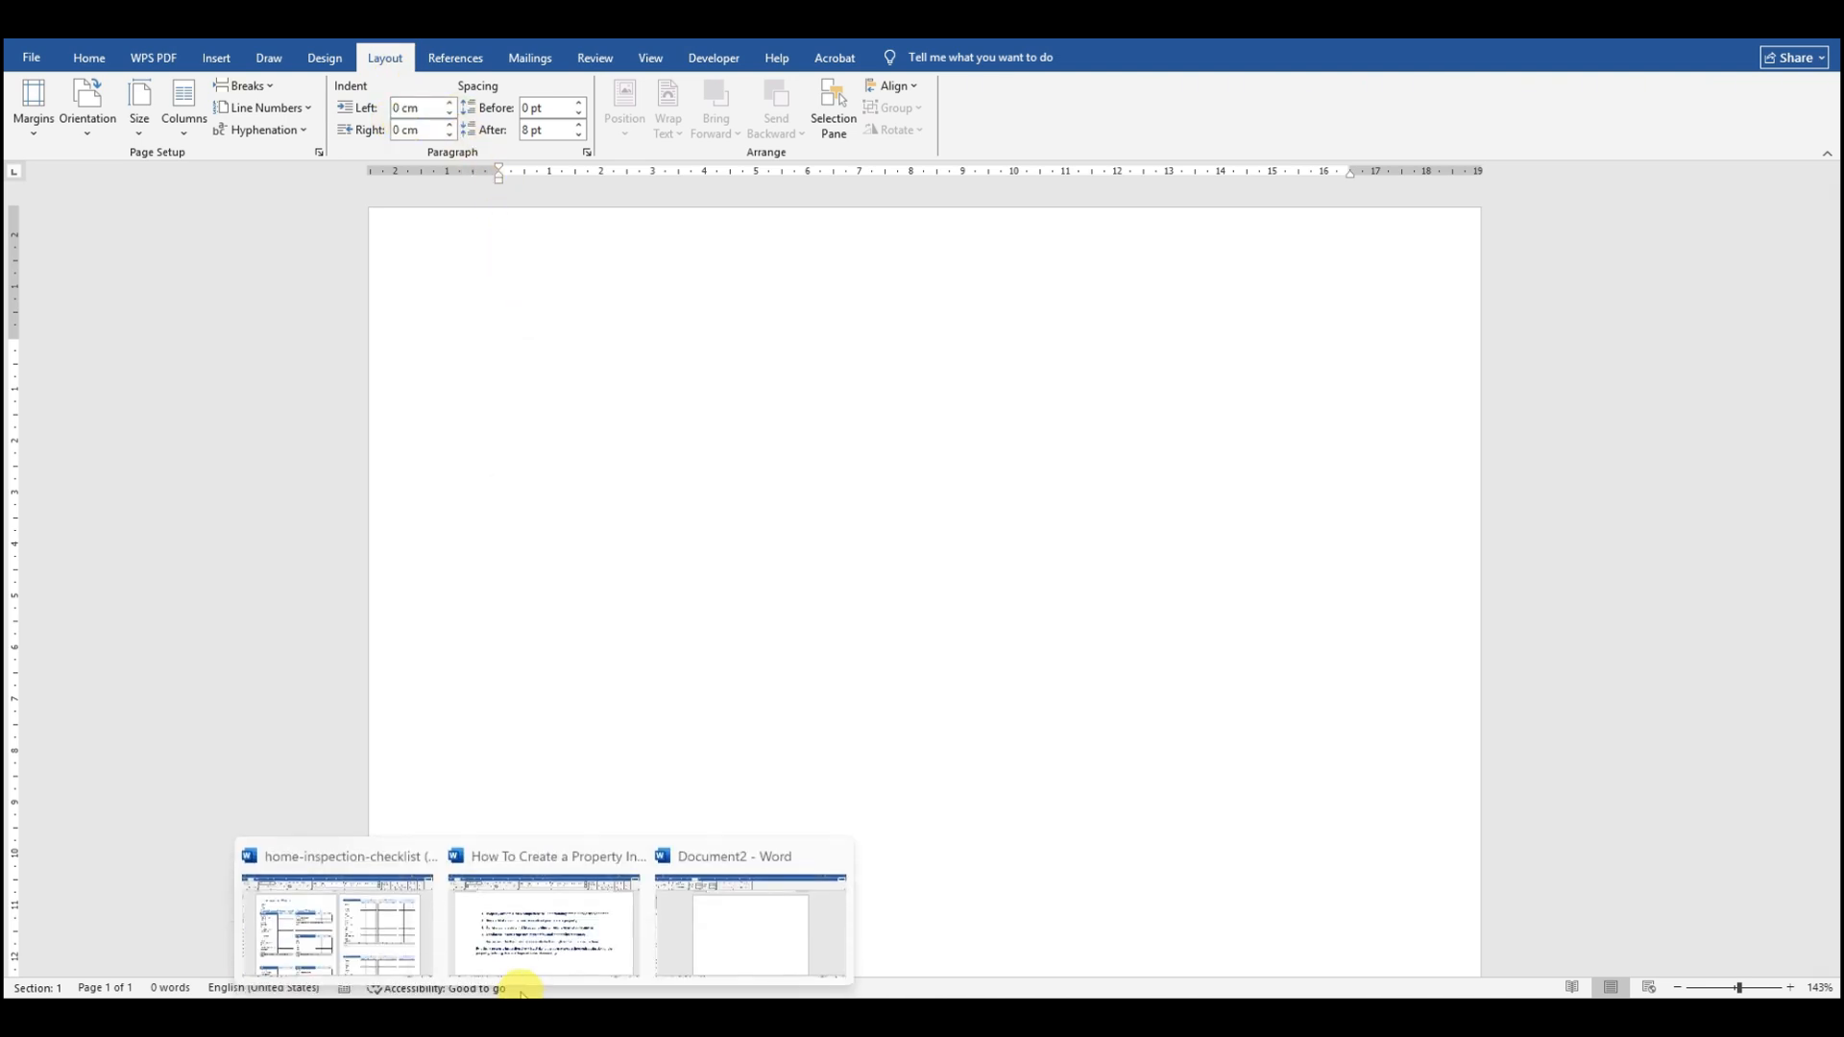
left_click(433, 951)
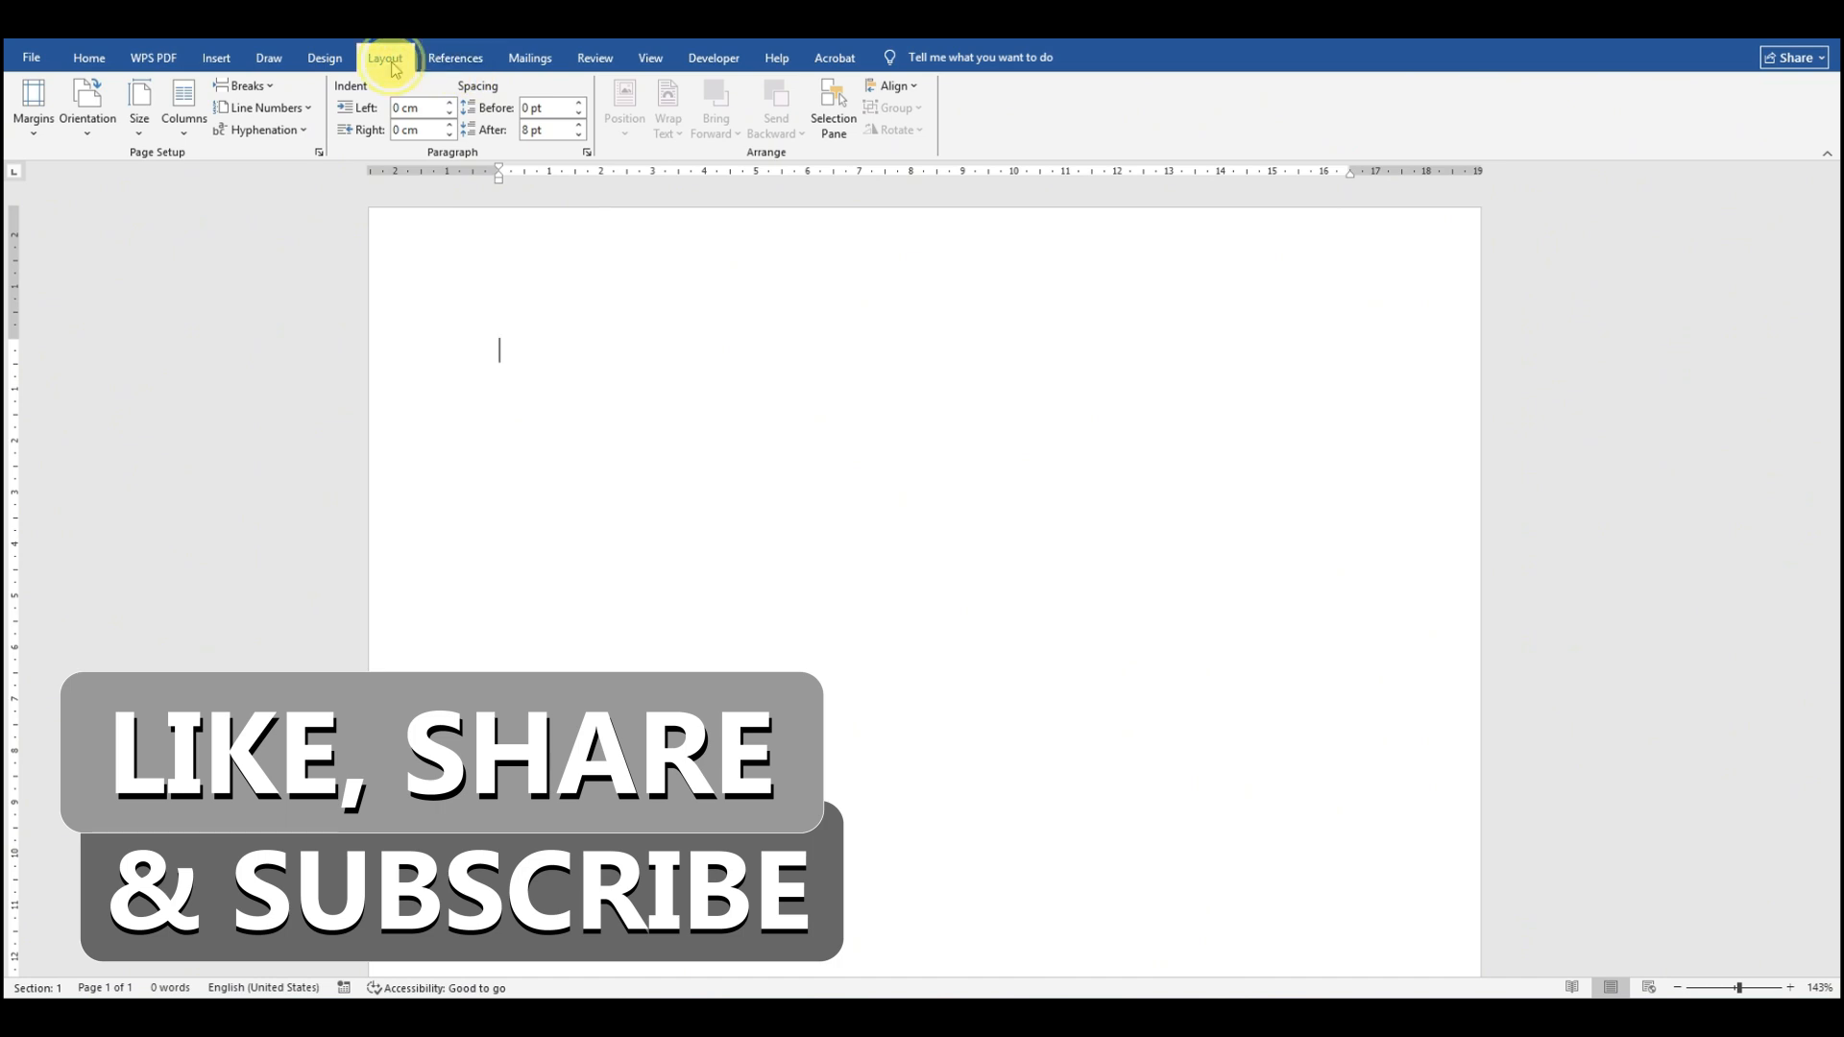
left_click(185, 122)
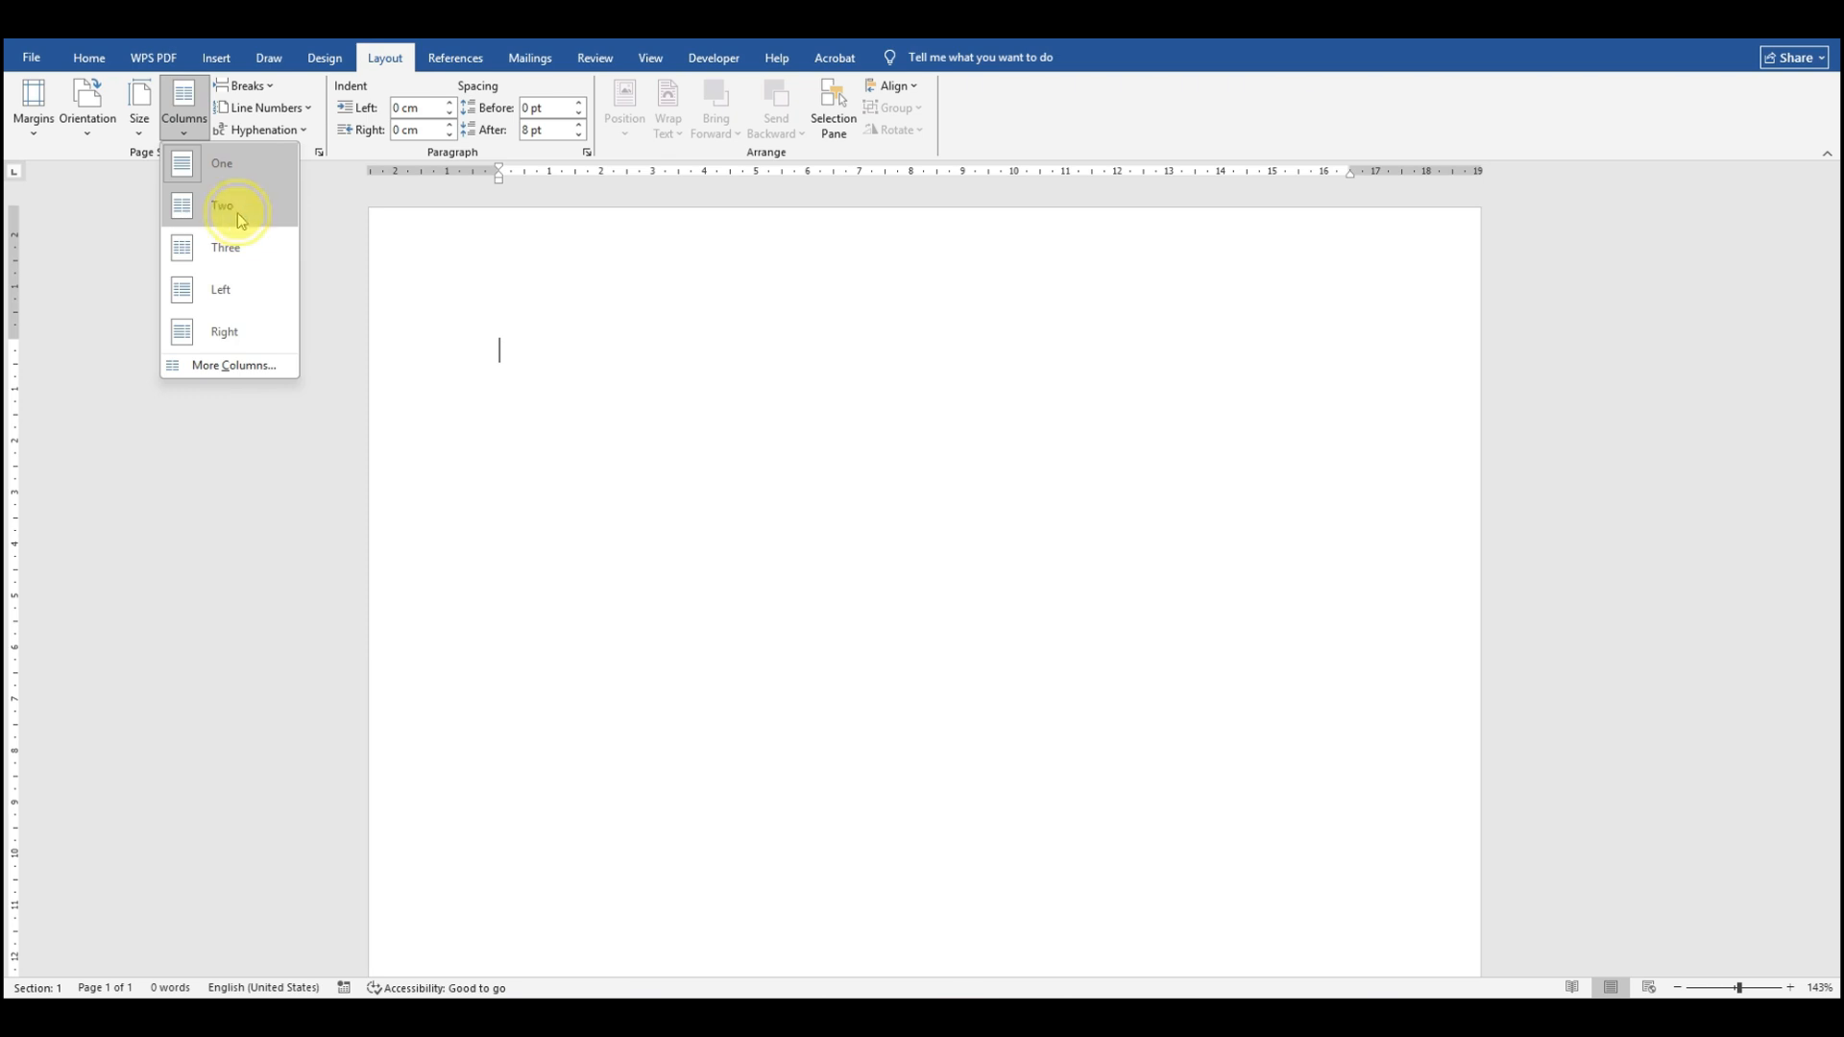
left_click(238, 213)
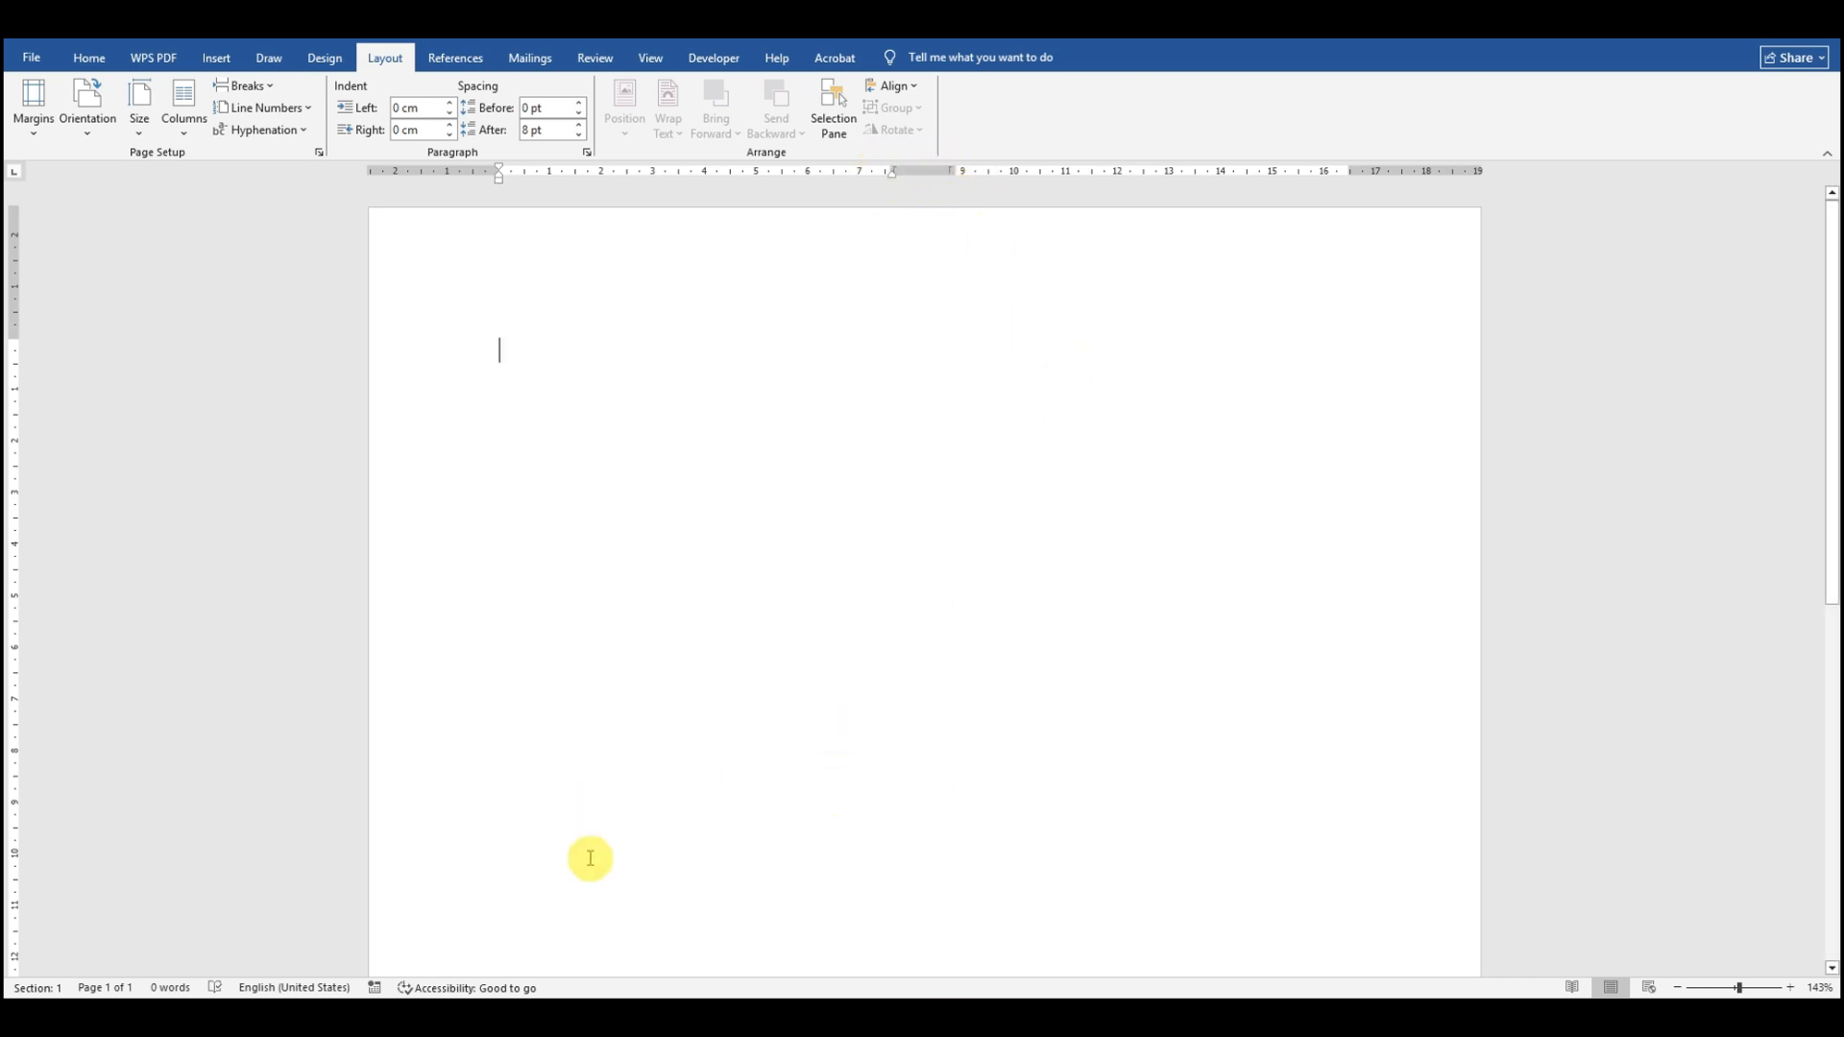
Step: Copy the title "Home Inspection Checklist" from the home-inspection-checklist document and paste it into the new blank document
mouse_move(534, 1014)
left_click(397, 951)
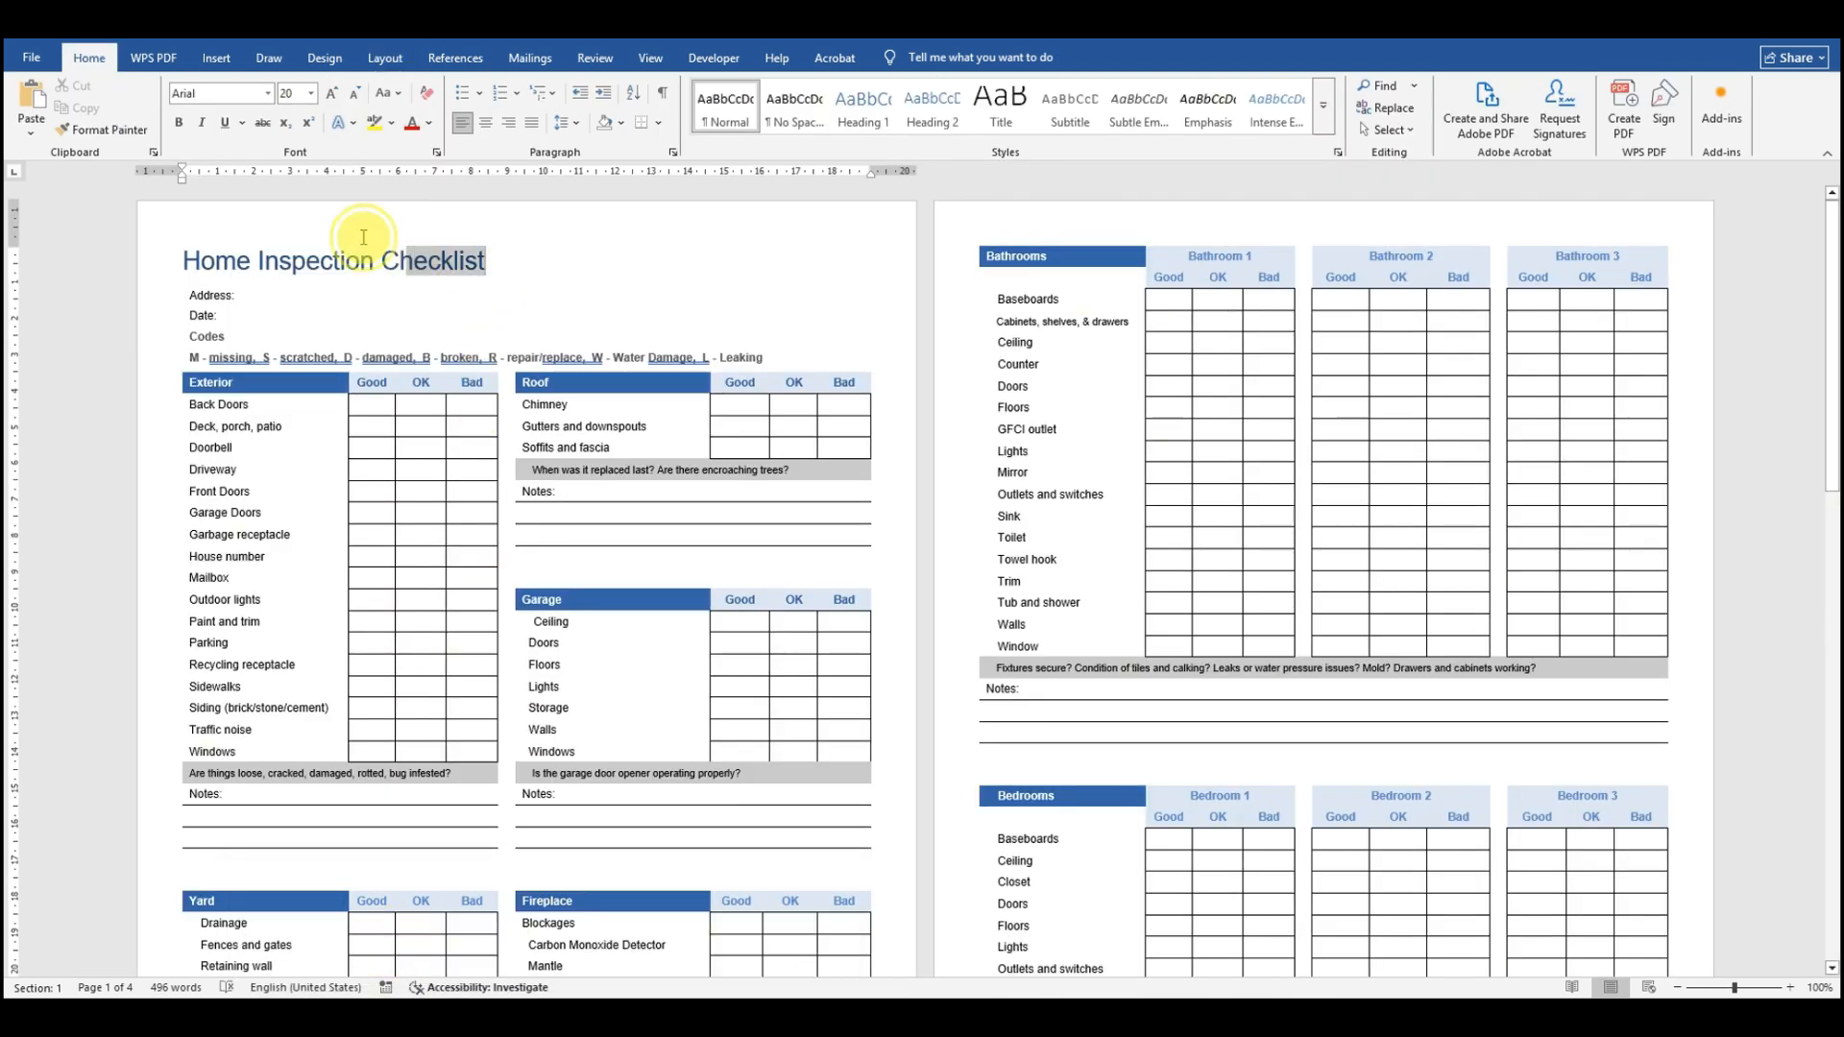
left_click(166, 259)
key("ctrl+c")
right_click(238, 261)
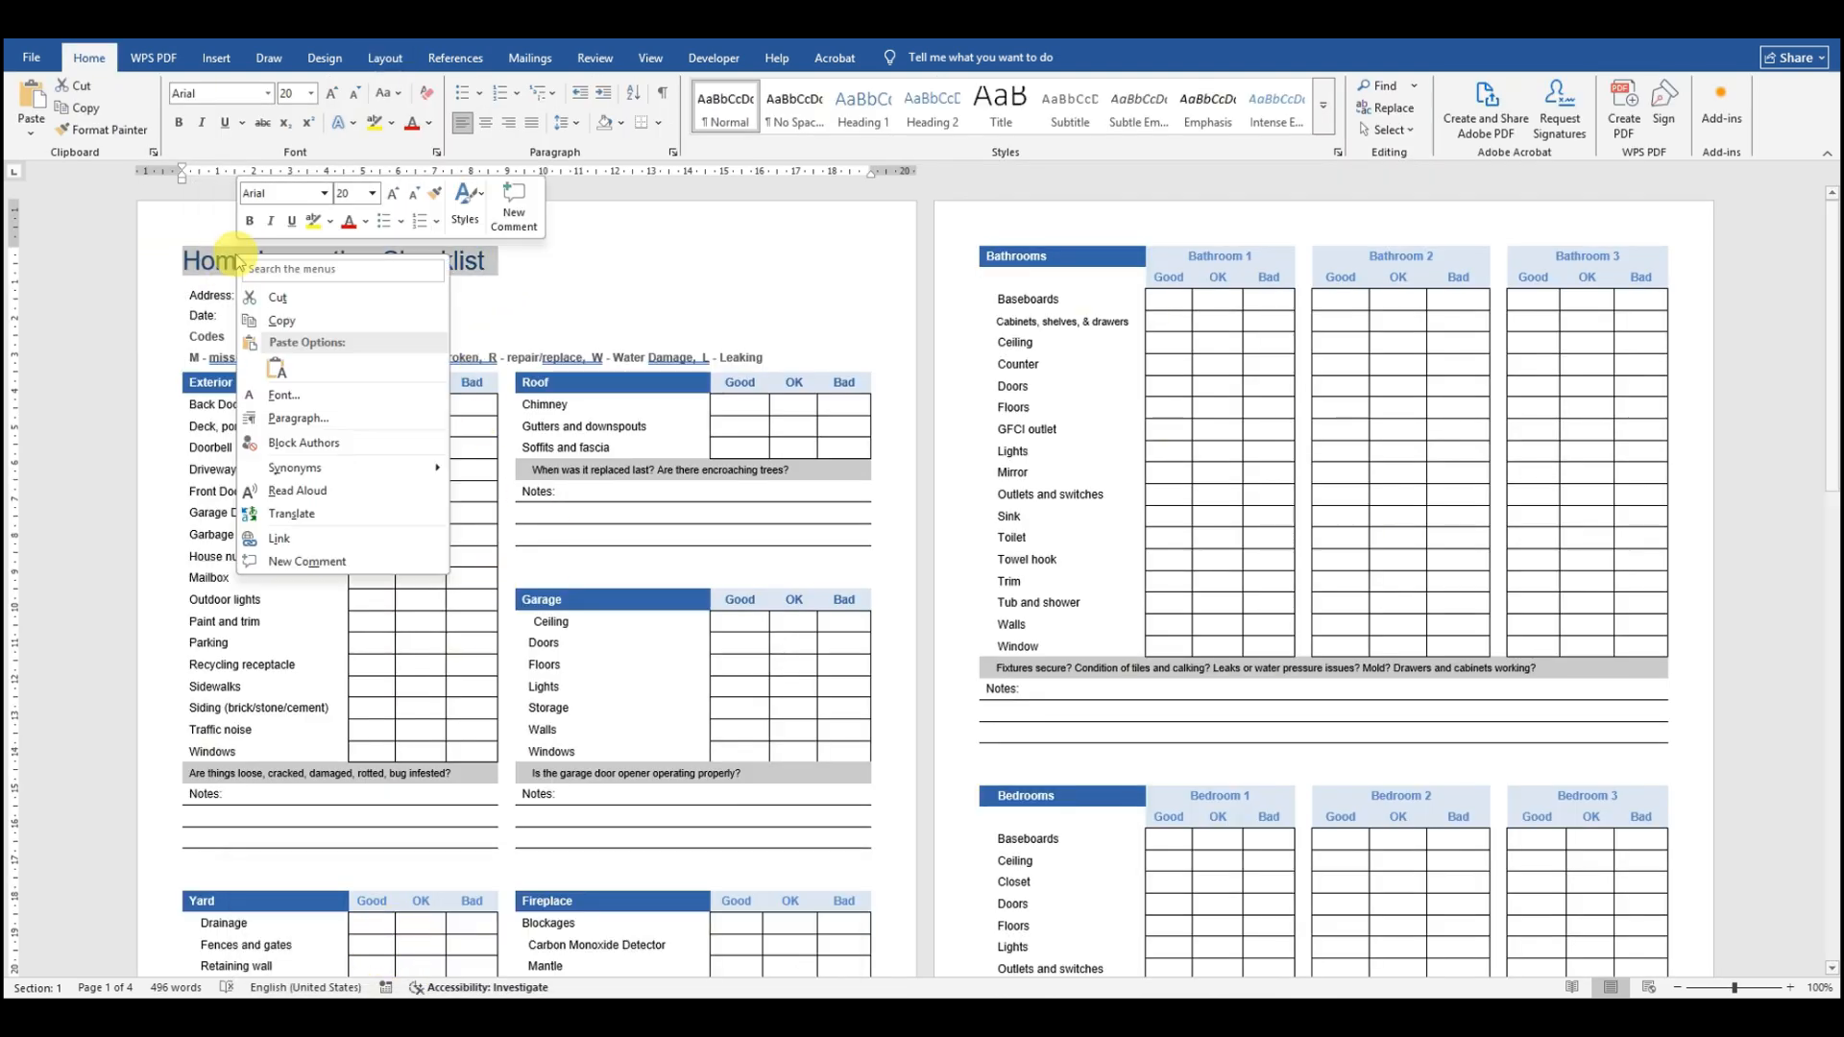
left_click(282, 320)
mouse_move(618, 967)
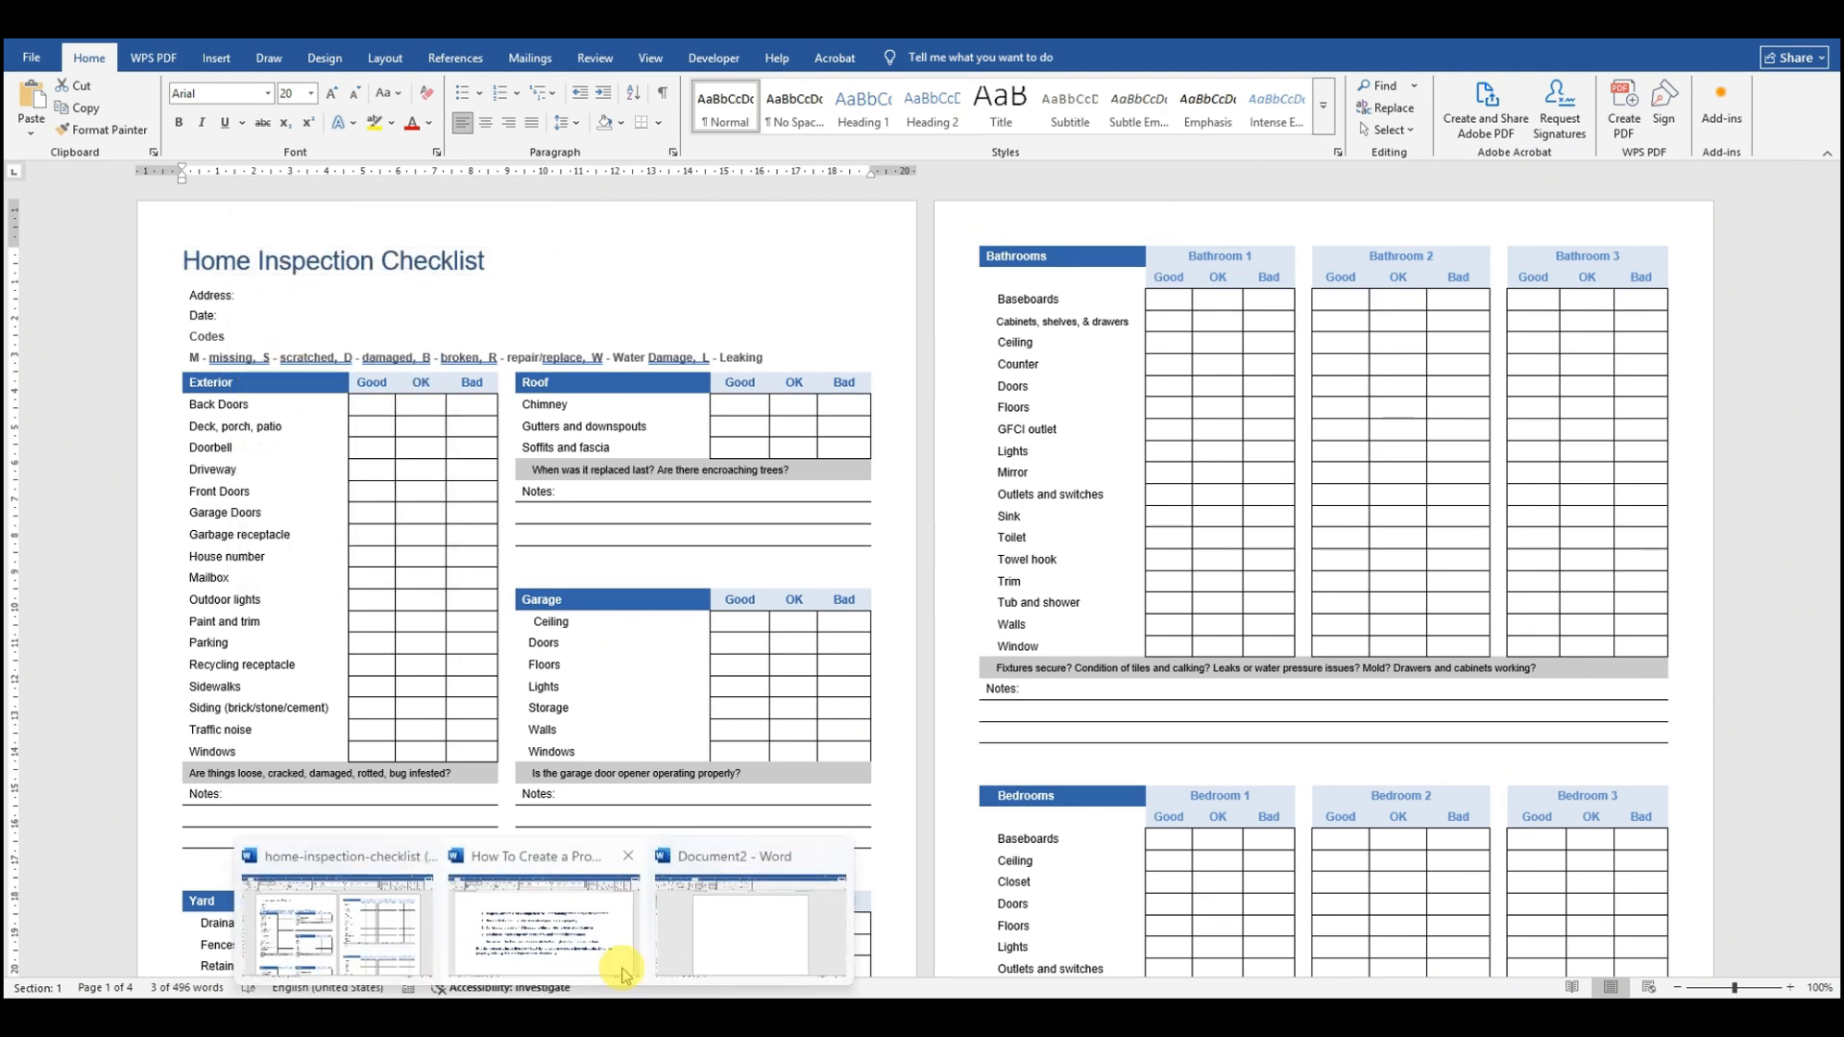
left_click(701, 955)
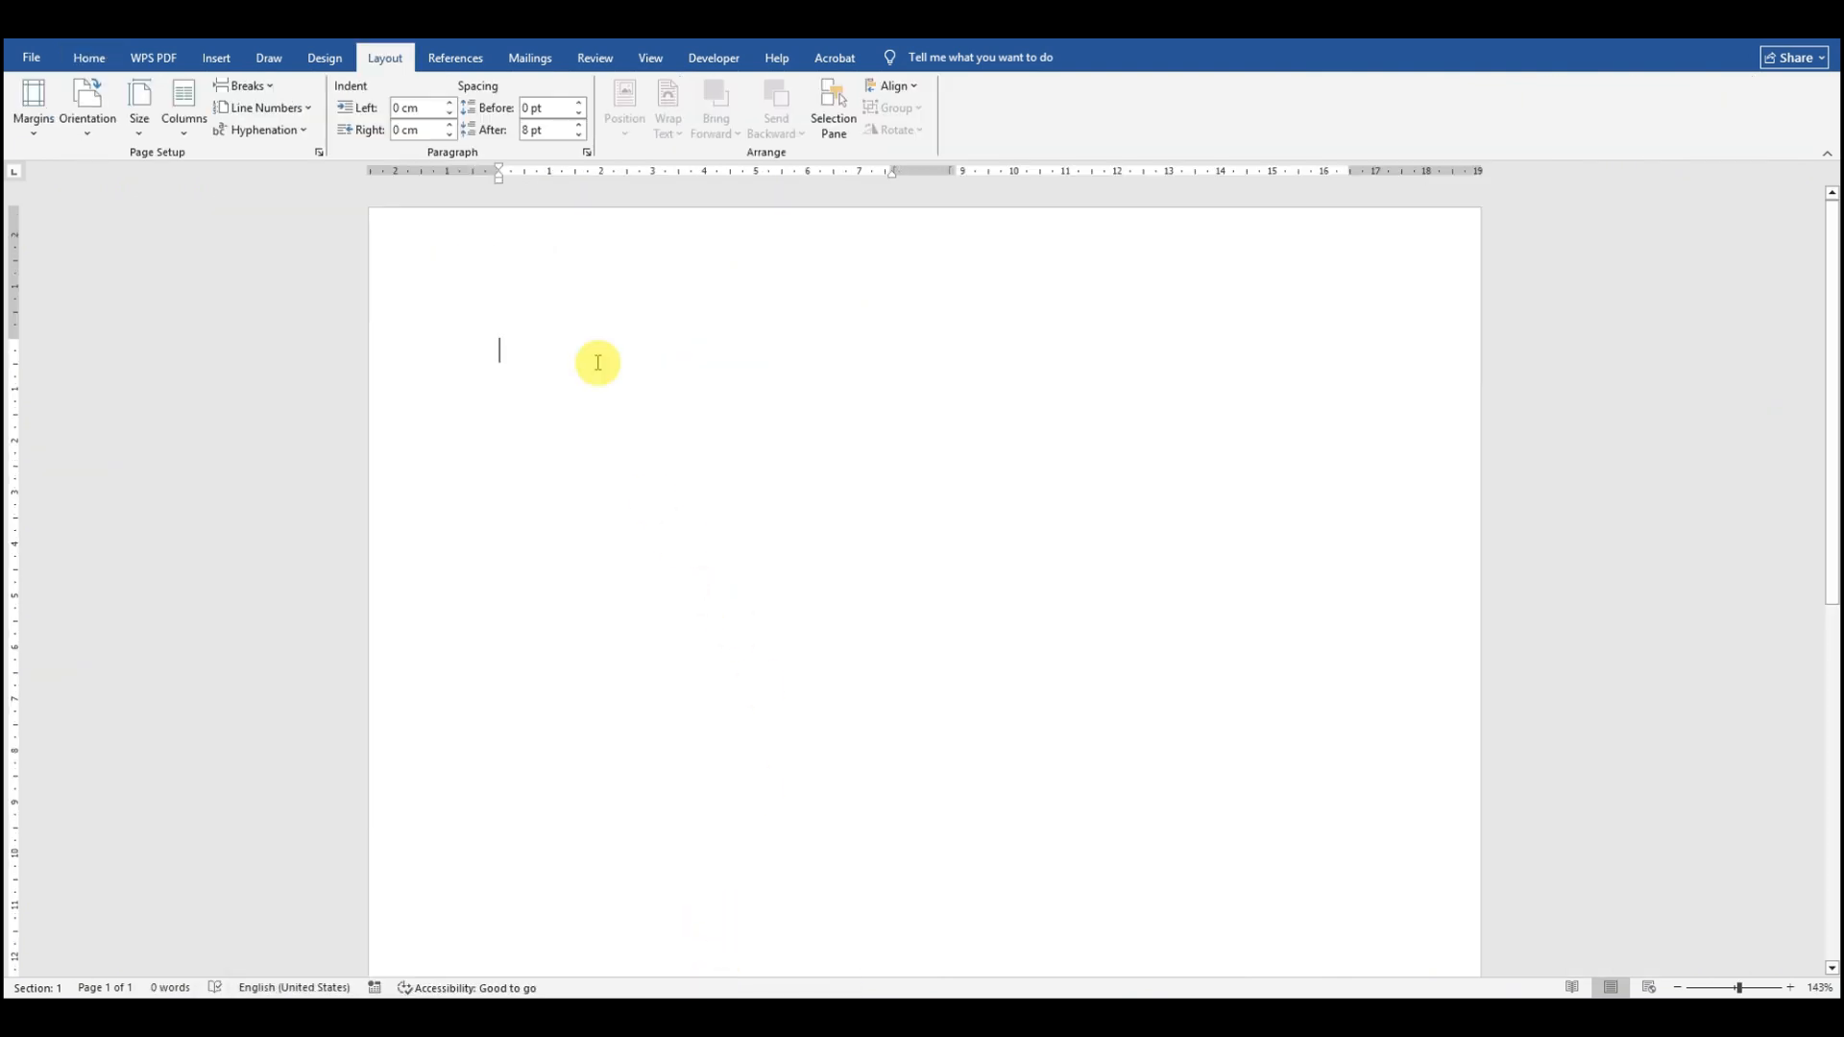
key("ctrl+v")
Step: Replace the word "Home" in the pasted title with "Property"
double_click(563, 361)
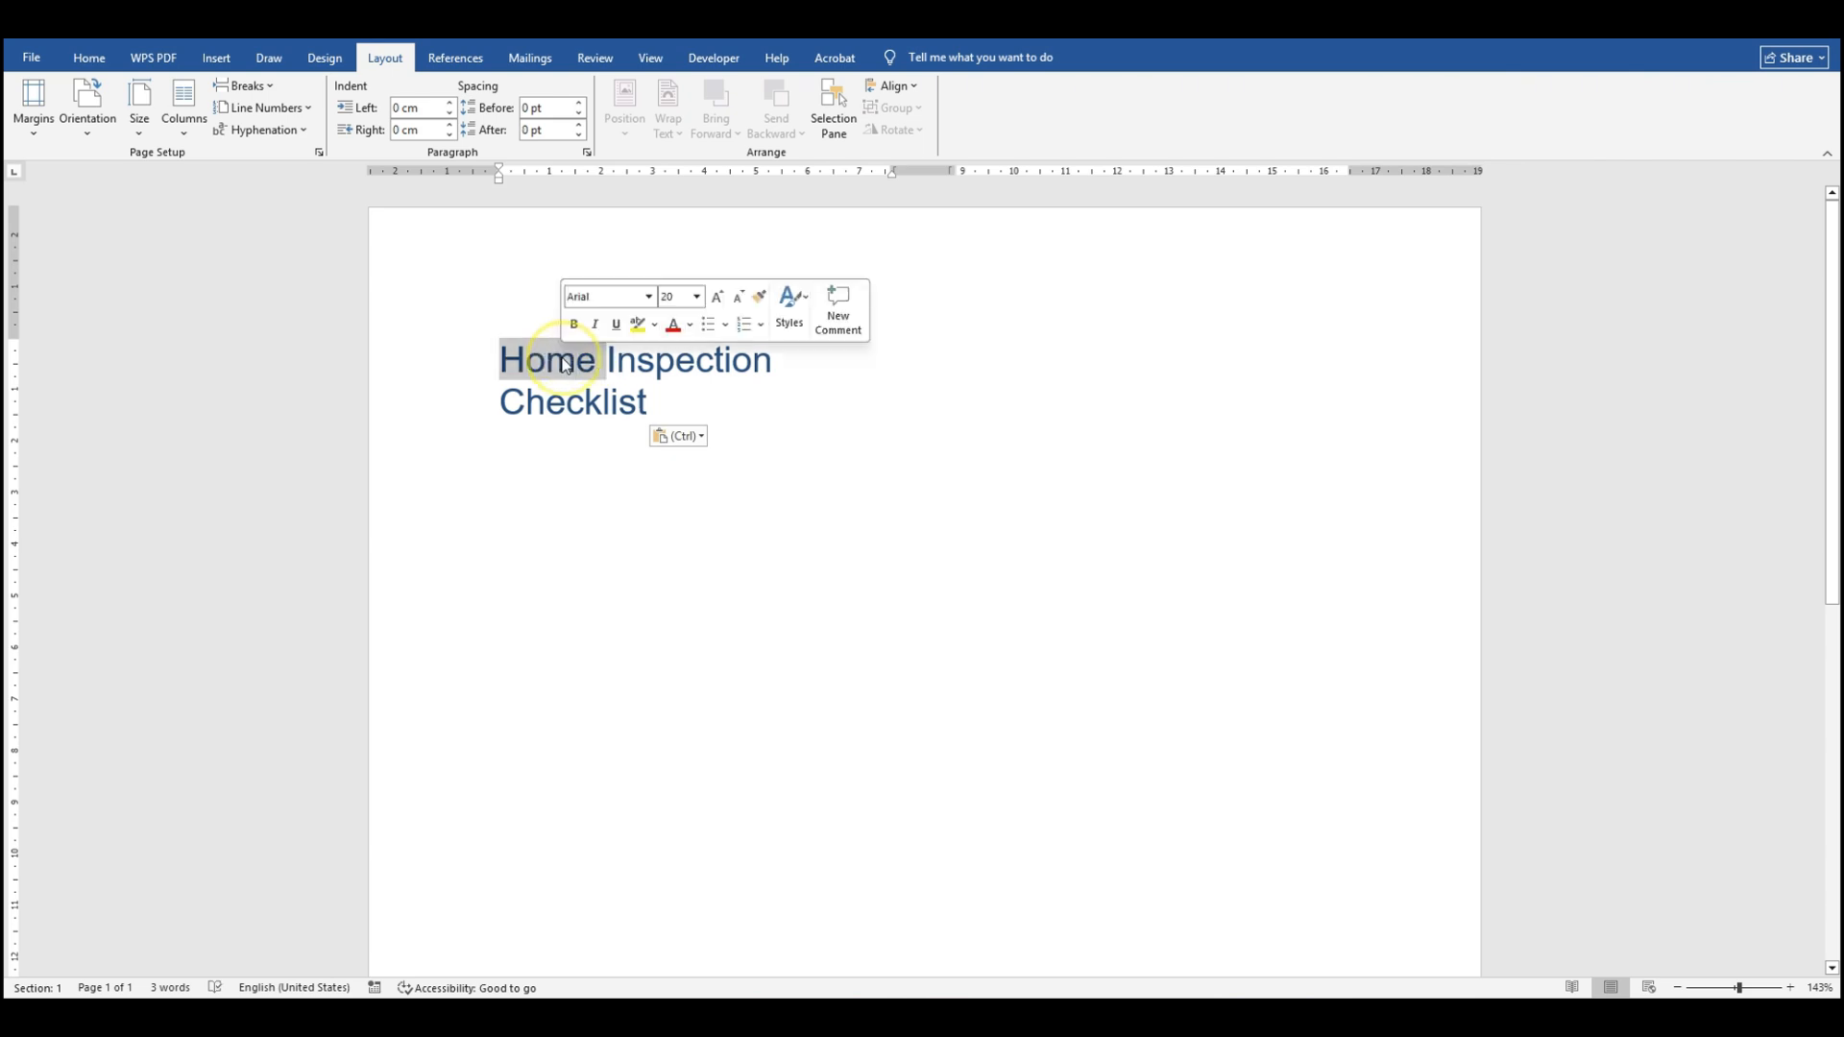
type("Porper")
key("BackSpace")
key("BackSpace")
key("BackSpace")
key("BackSpace")
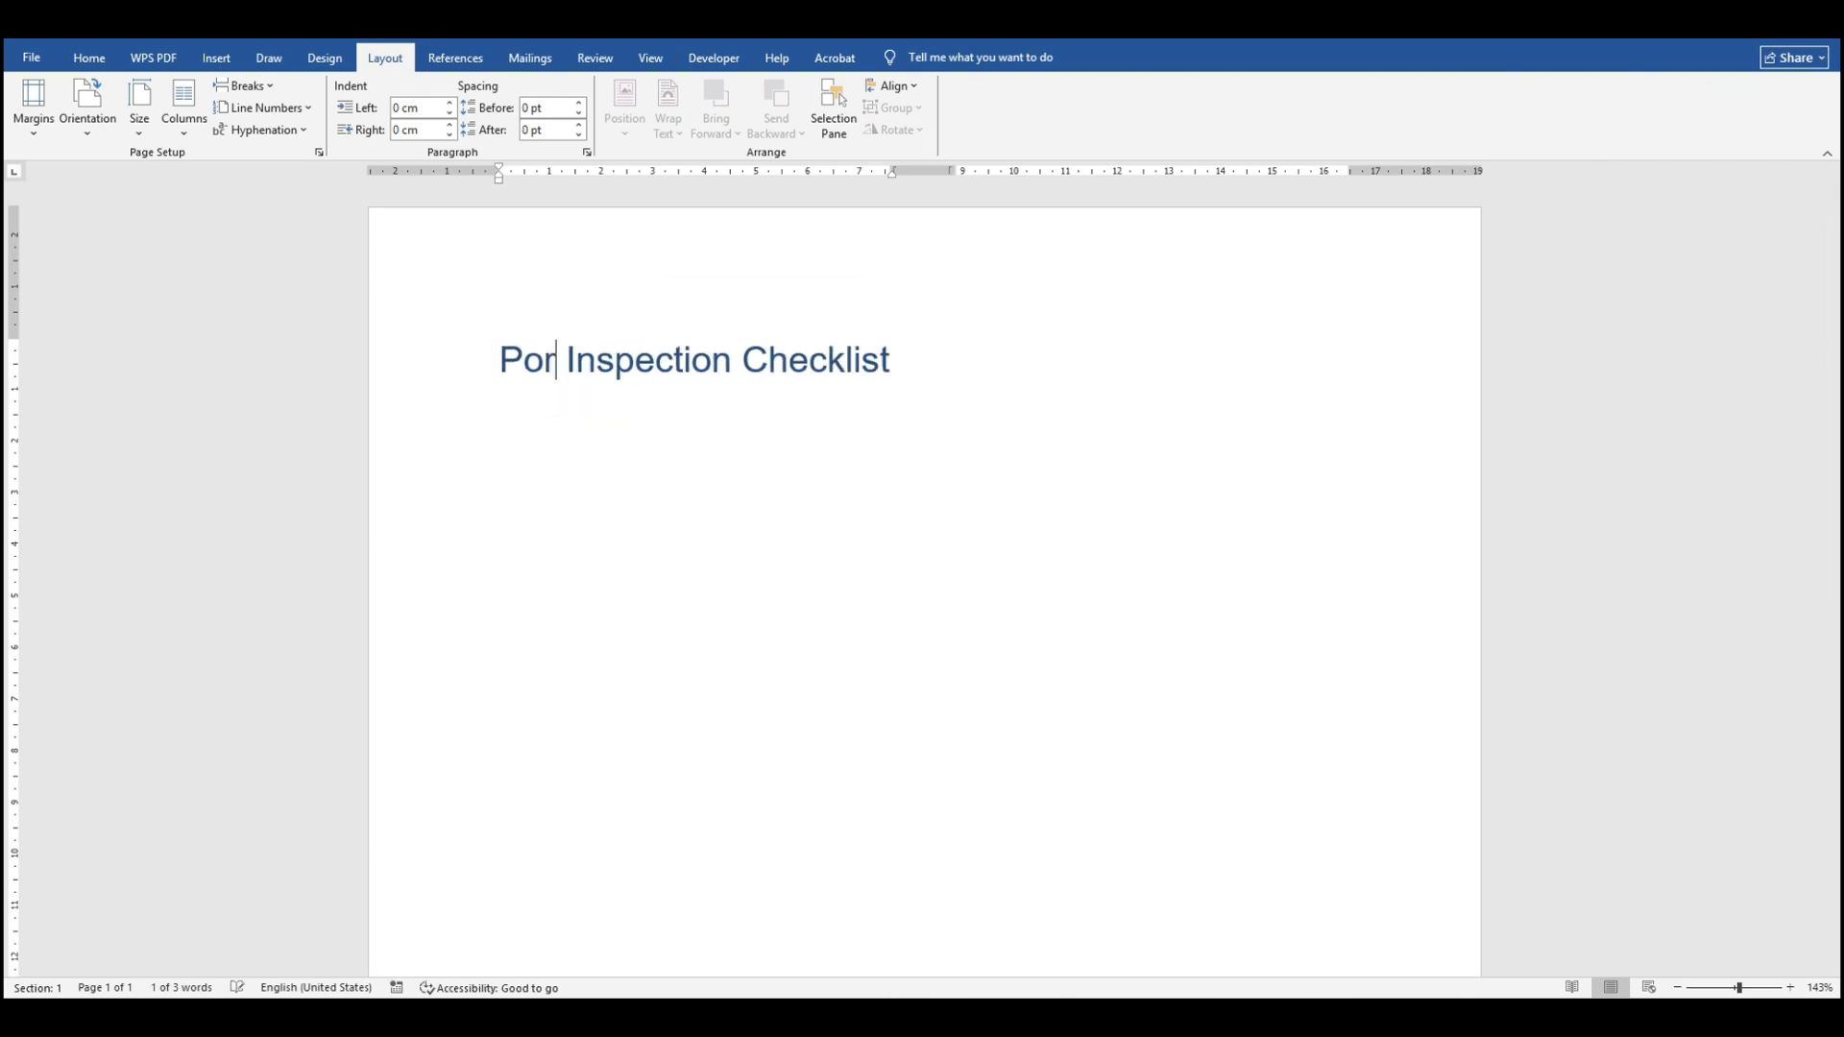
type("roperty")
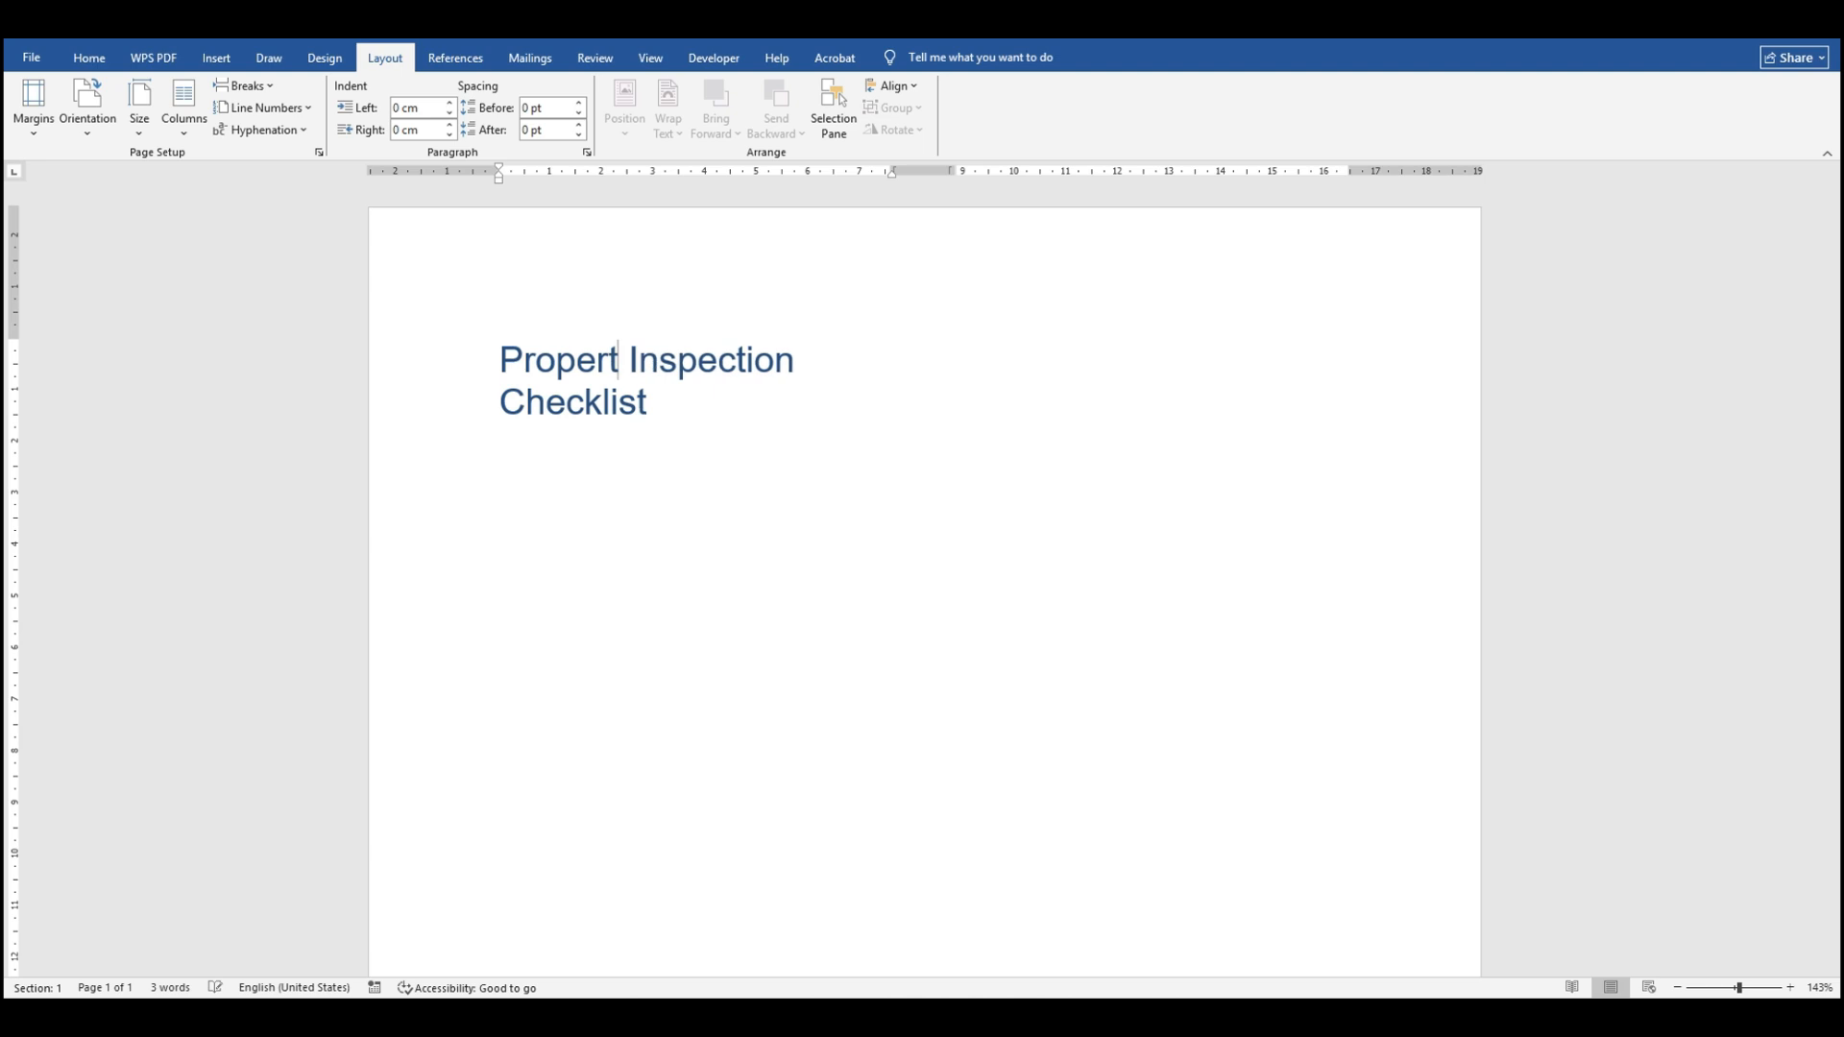
Step: Format the title "Property Inspection Checklist" as 14 pt bold Calibri Light
left_click_drag(639, 401, 518, 363)
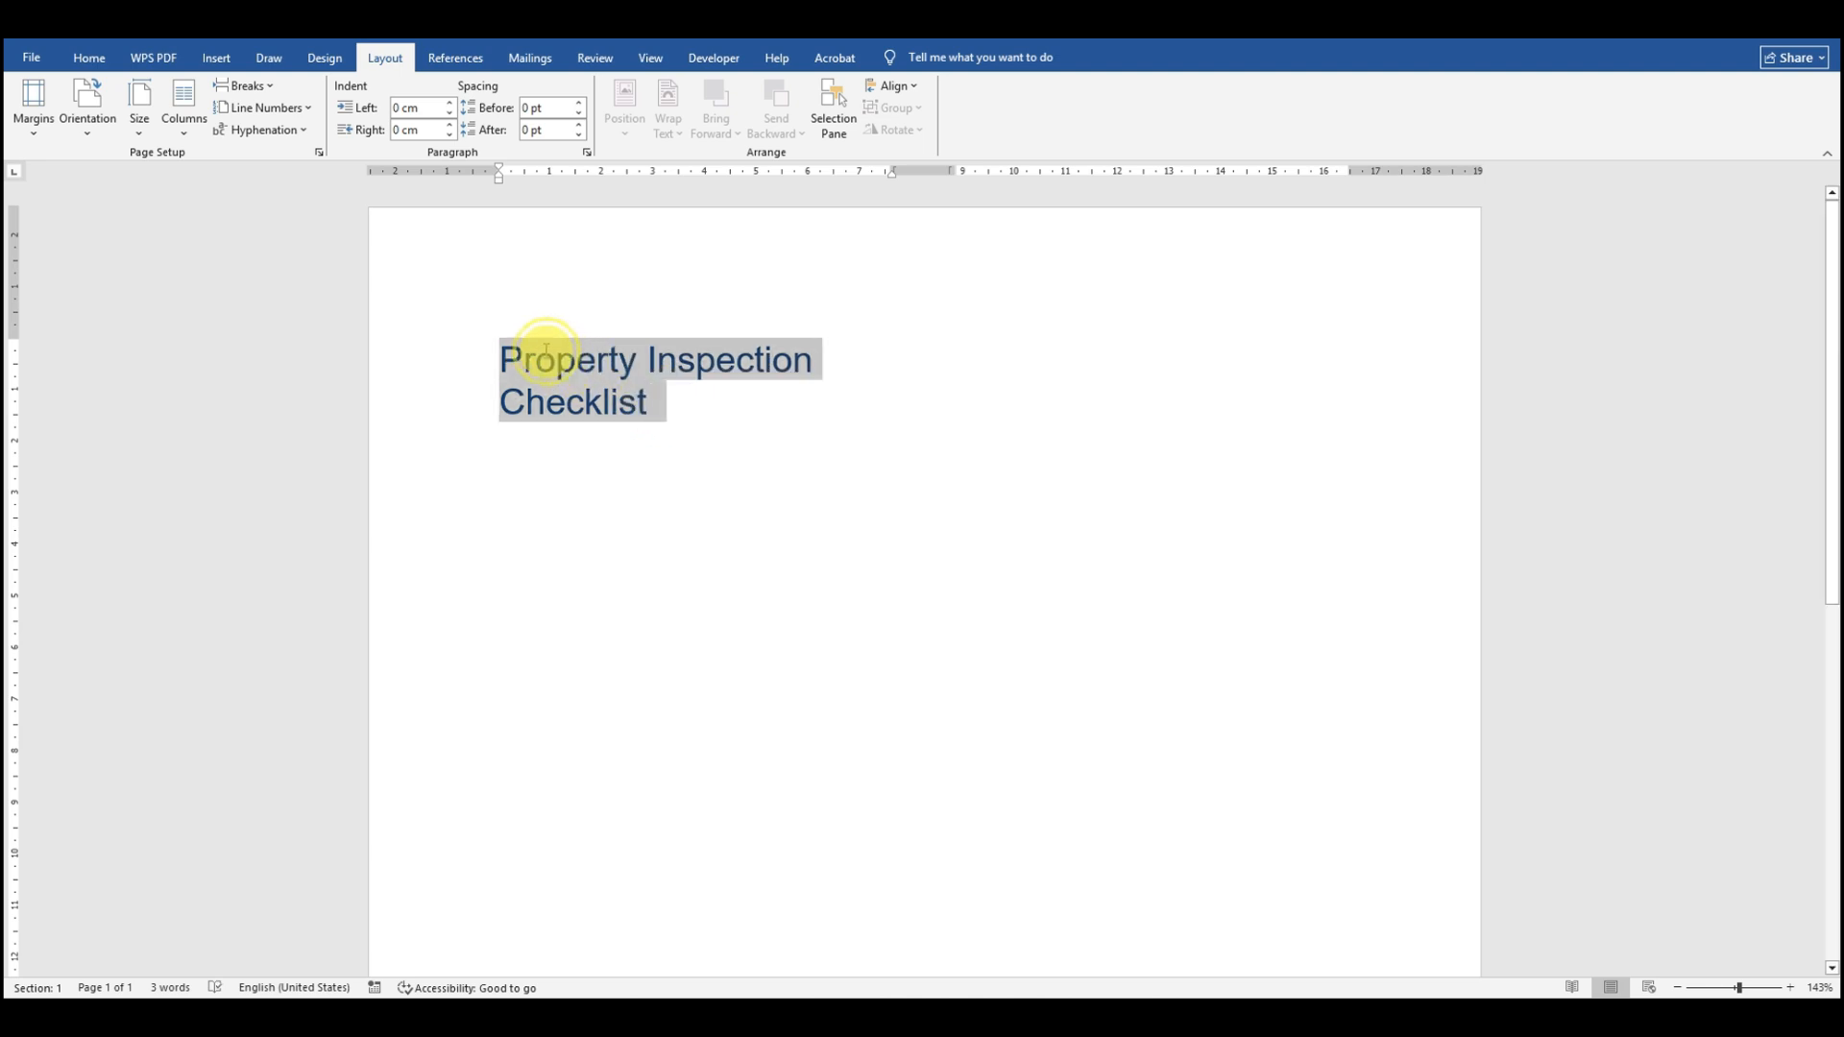
left_click_drag(655, 405, 527, 358)
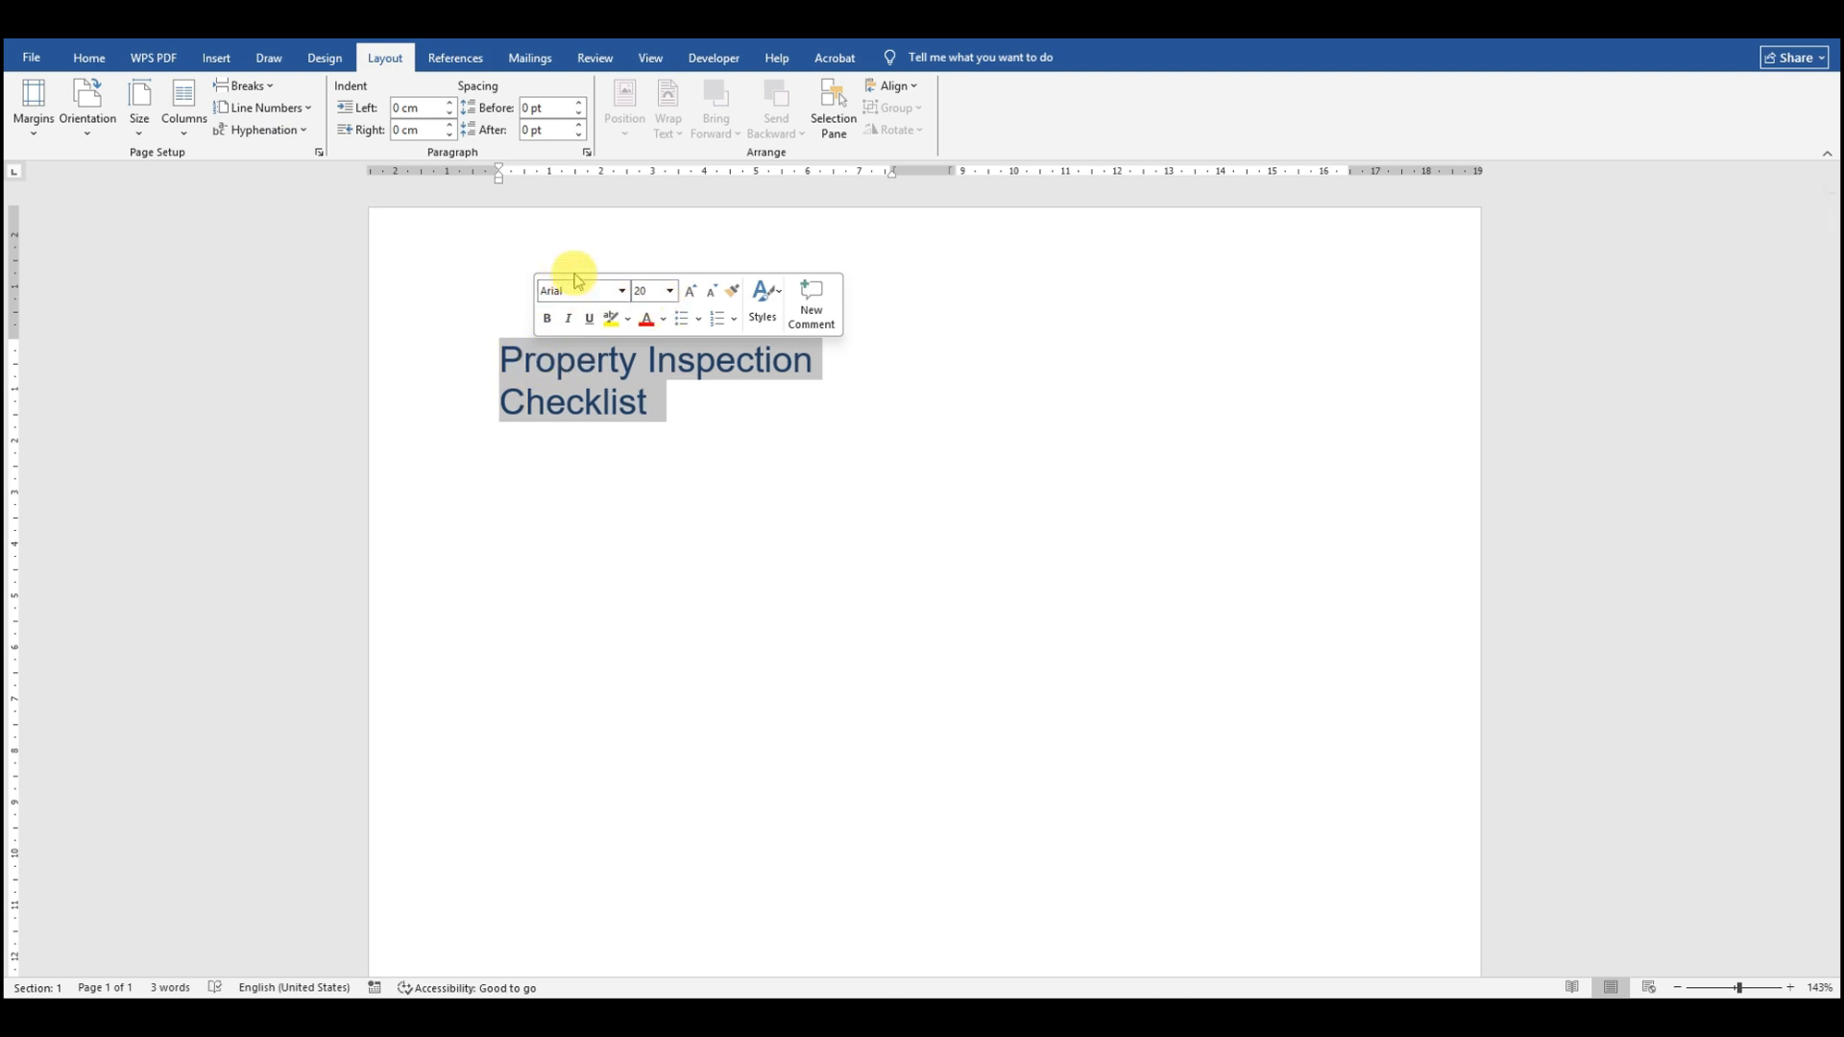
left_click(669, 294)
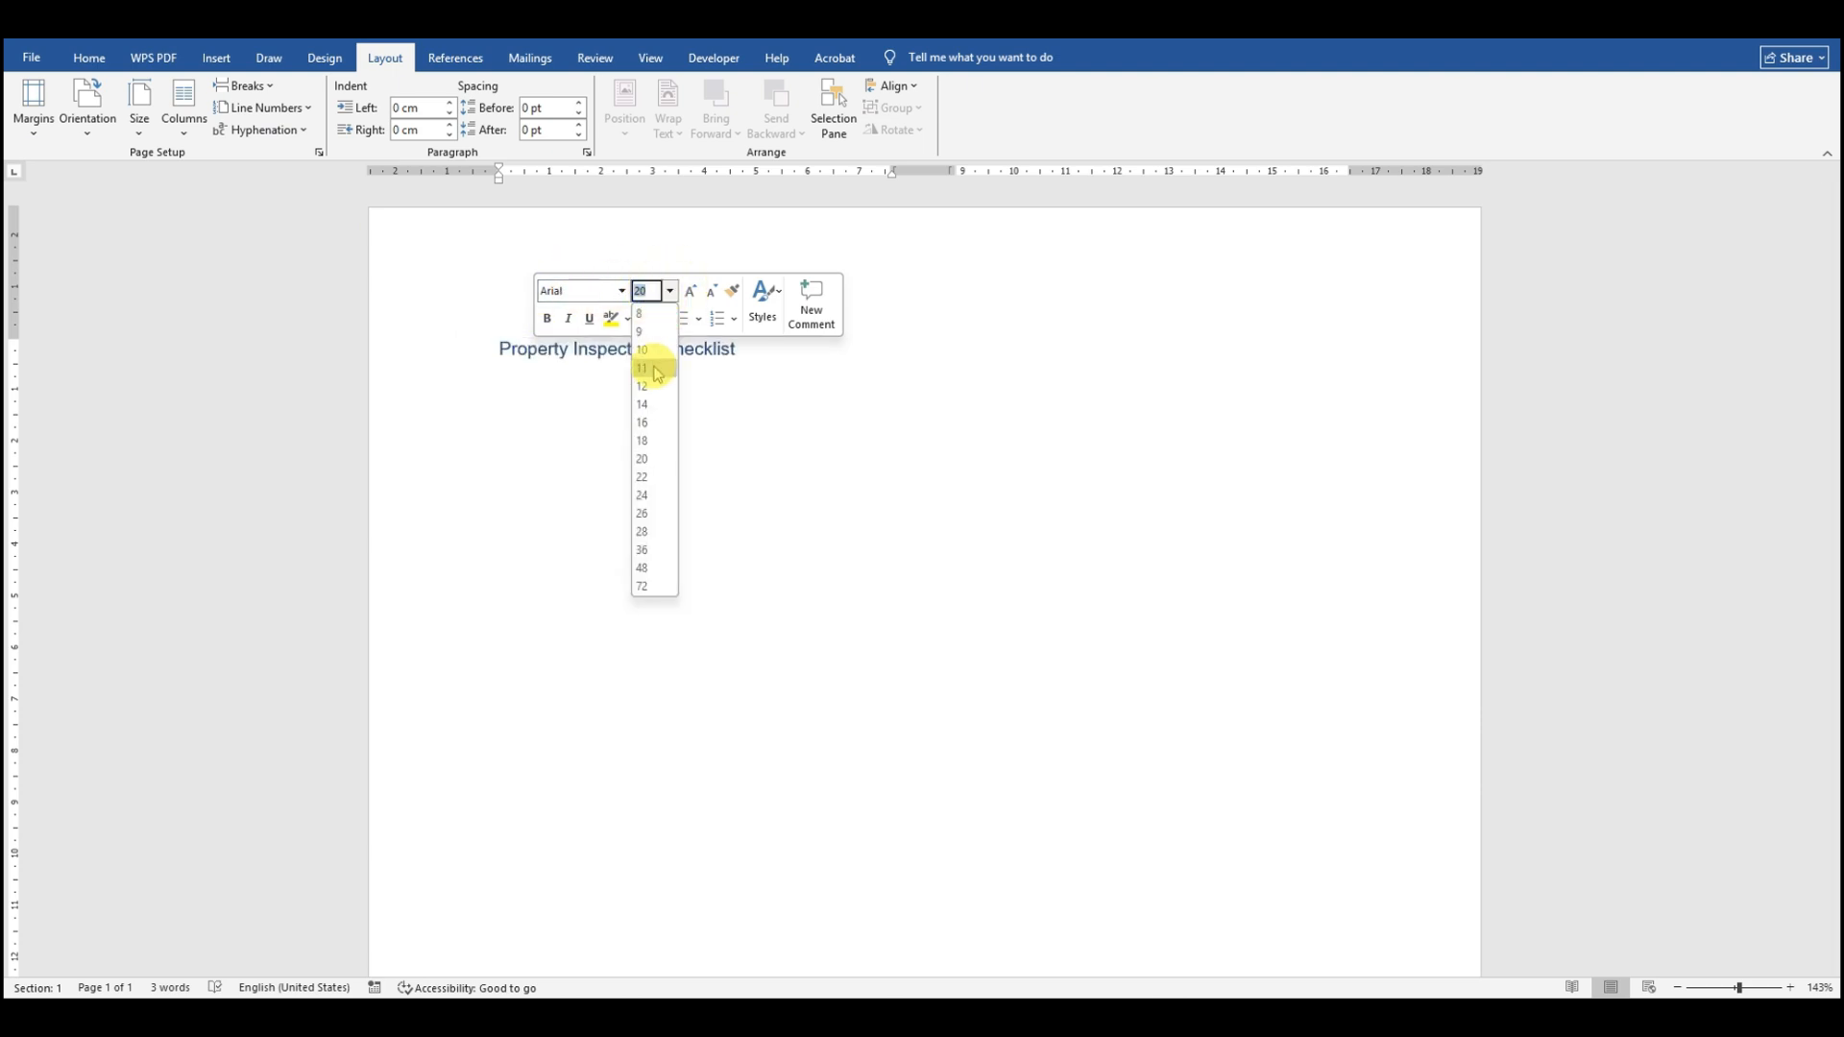
left_click(650, 404)
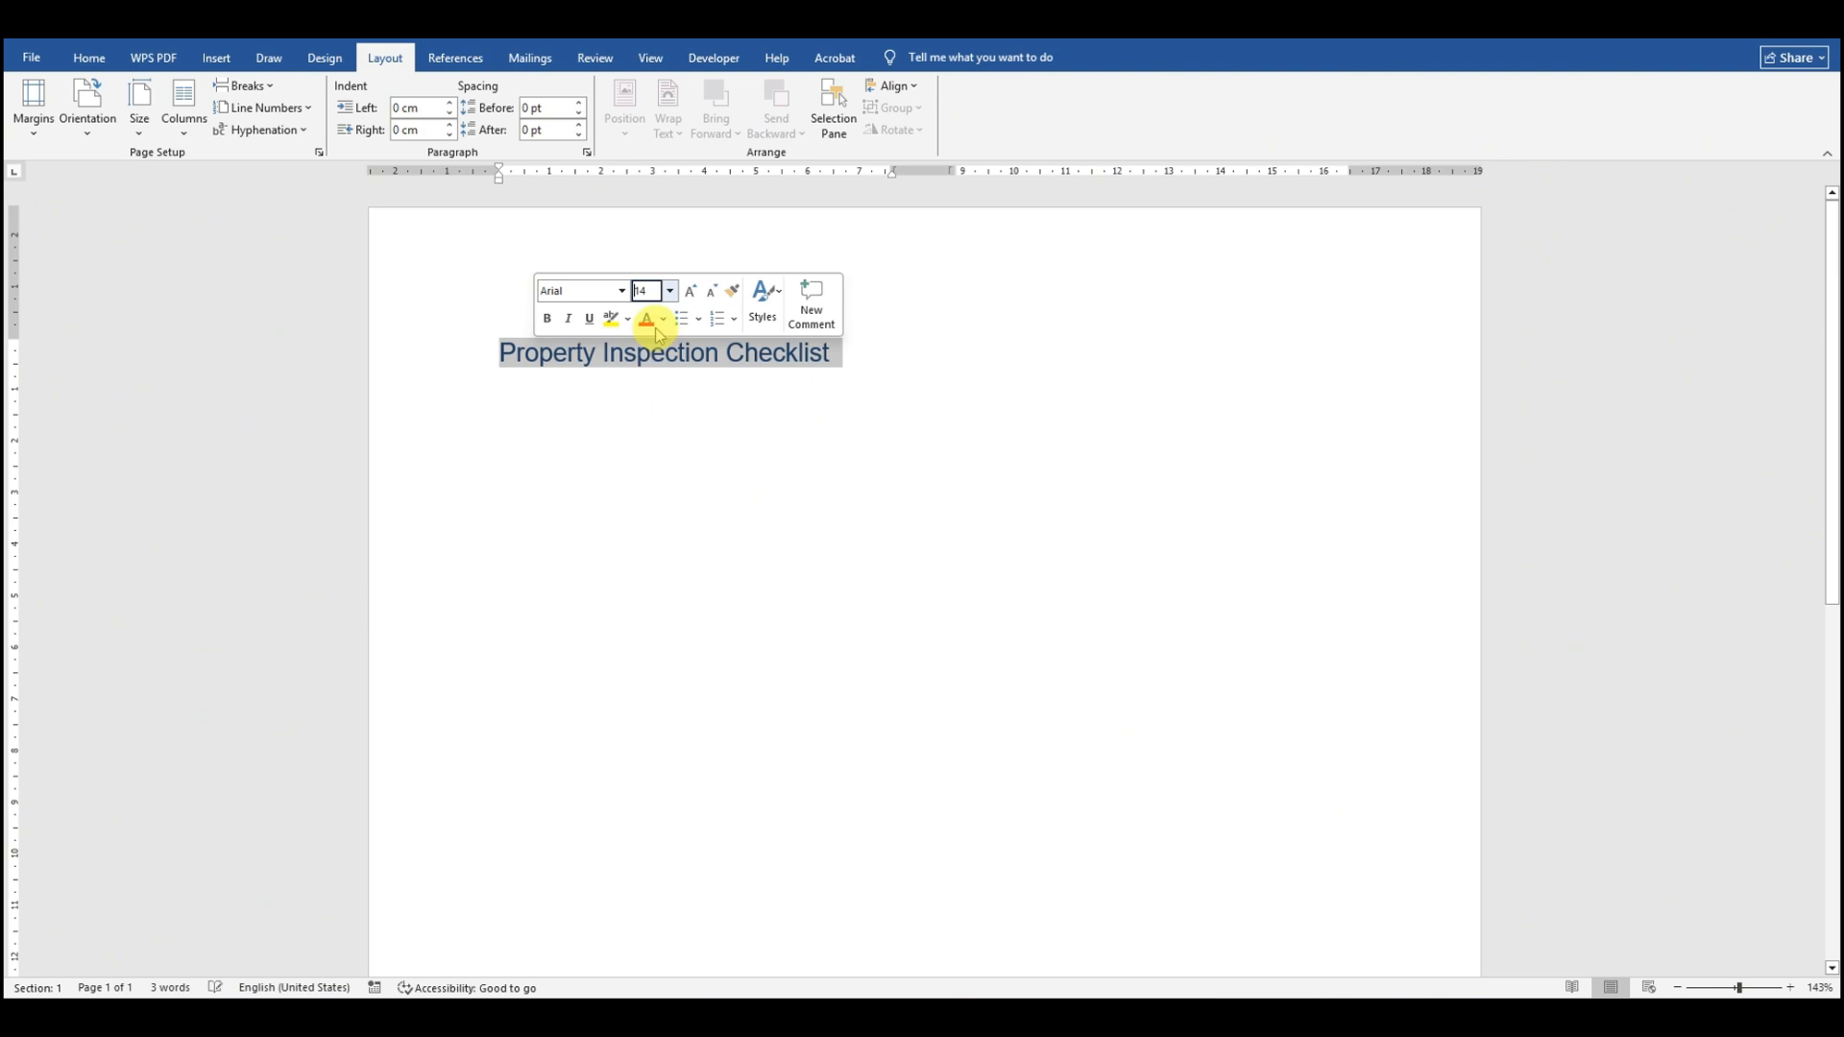
left_click(595, 292)
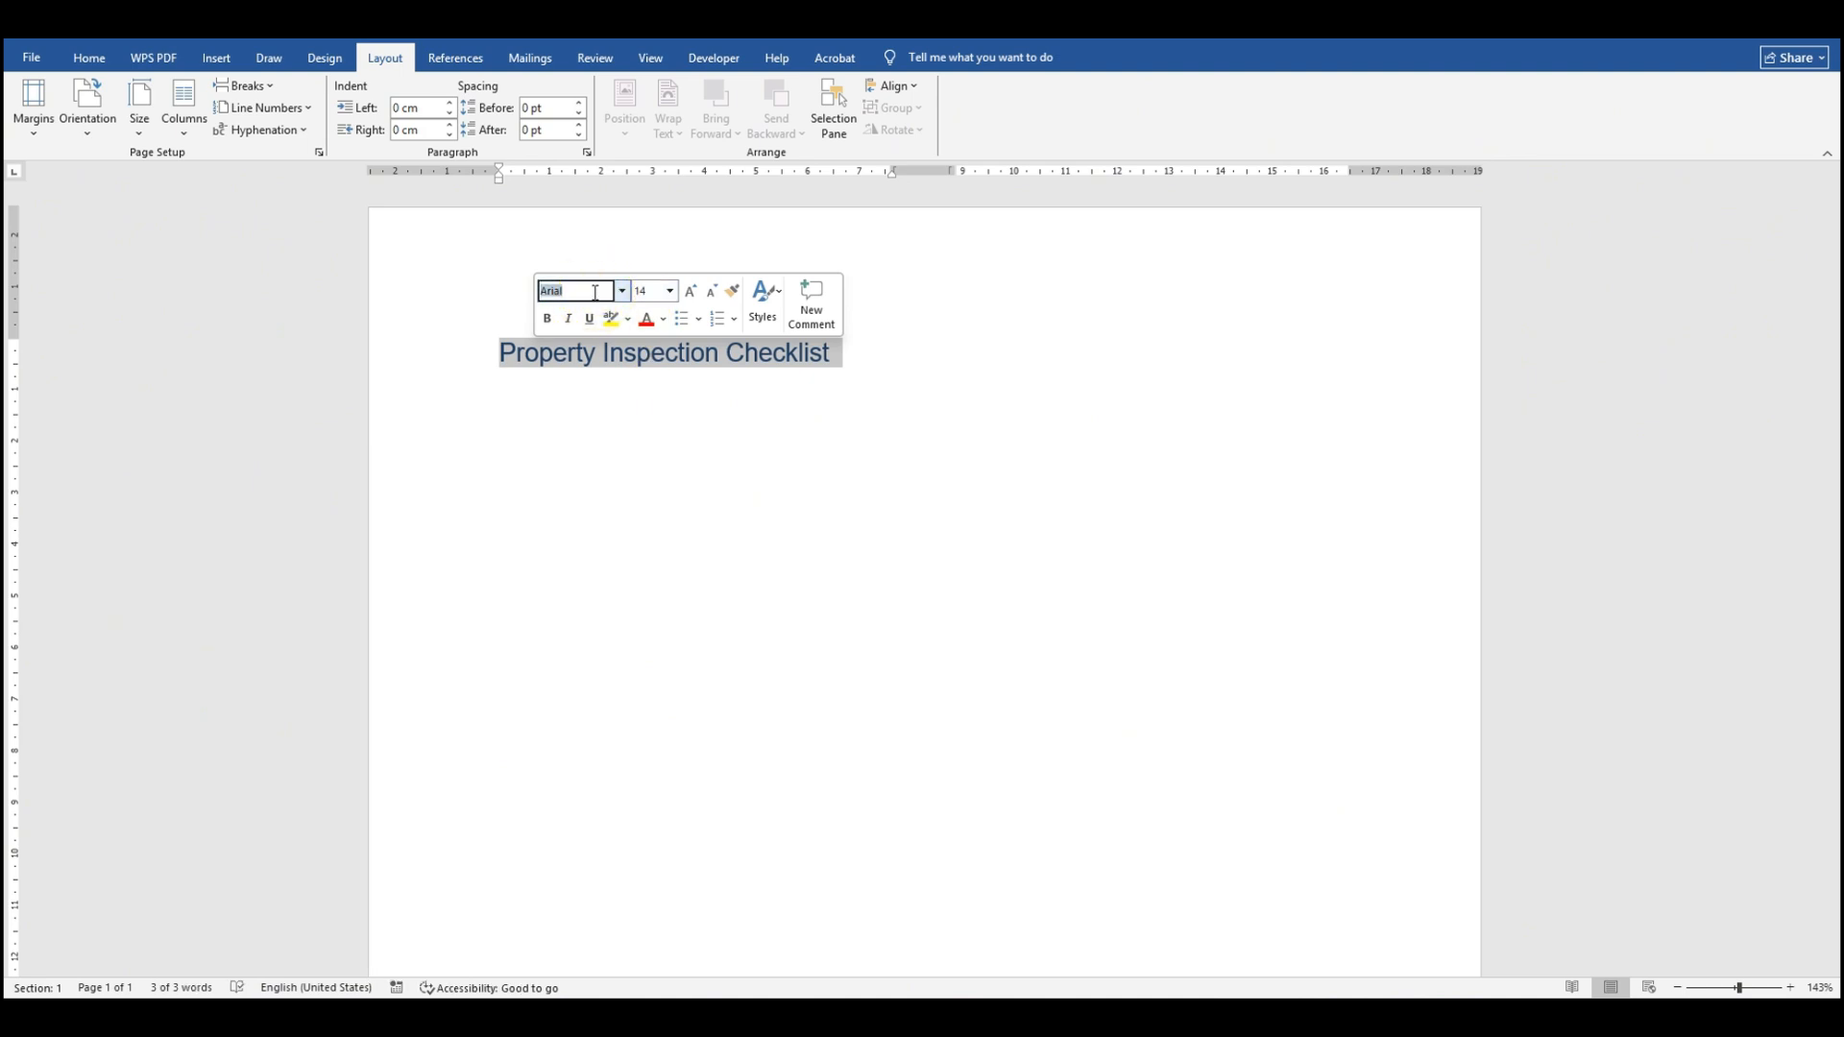
key("Return")
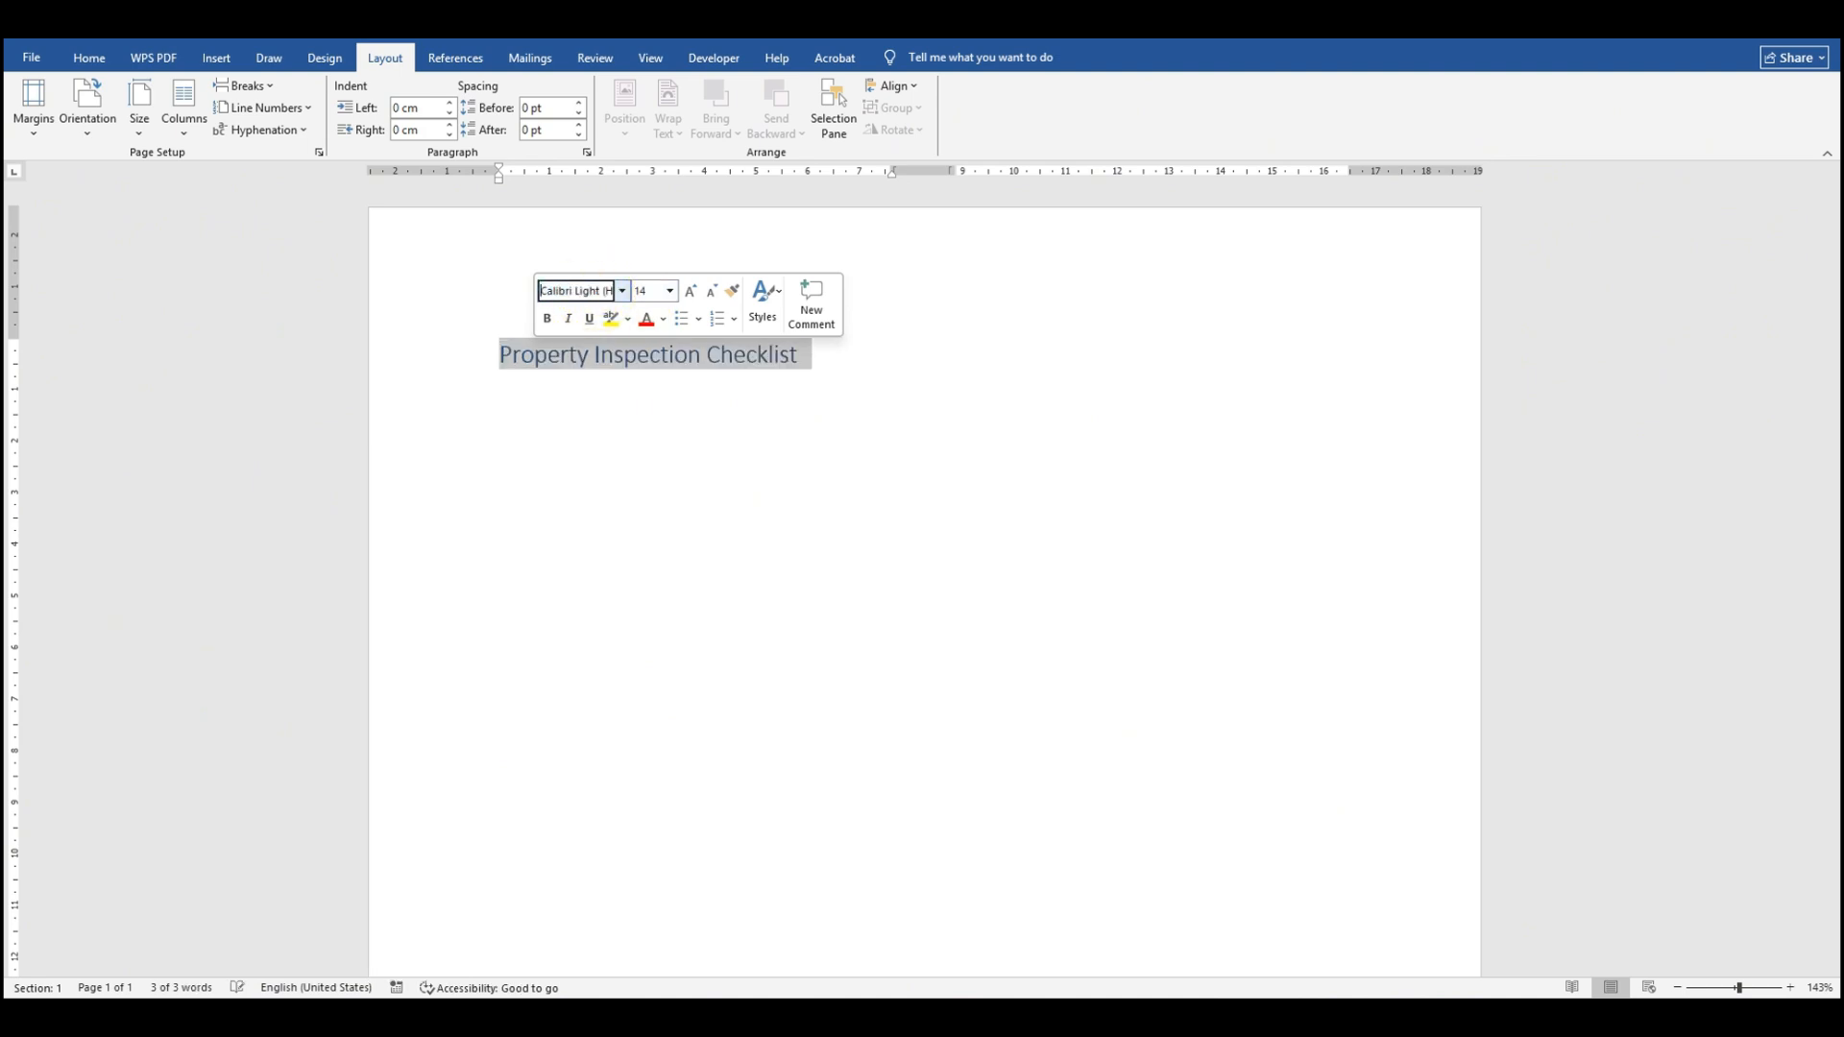
left_click(547, 318)
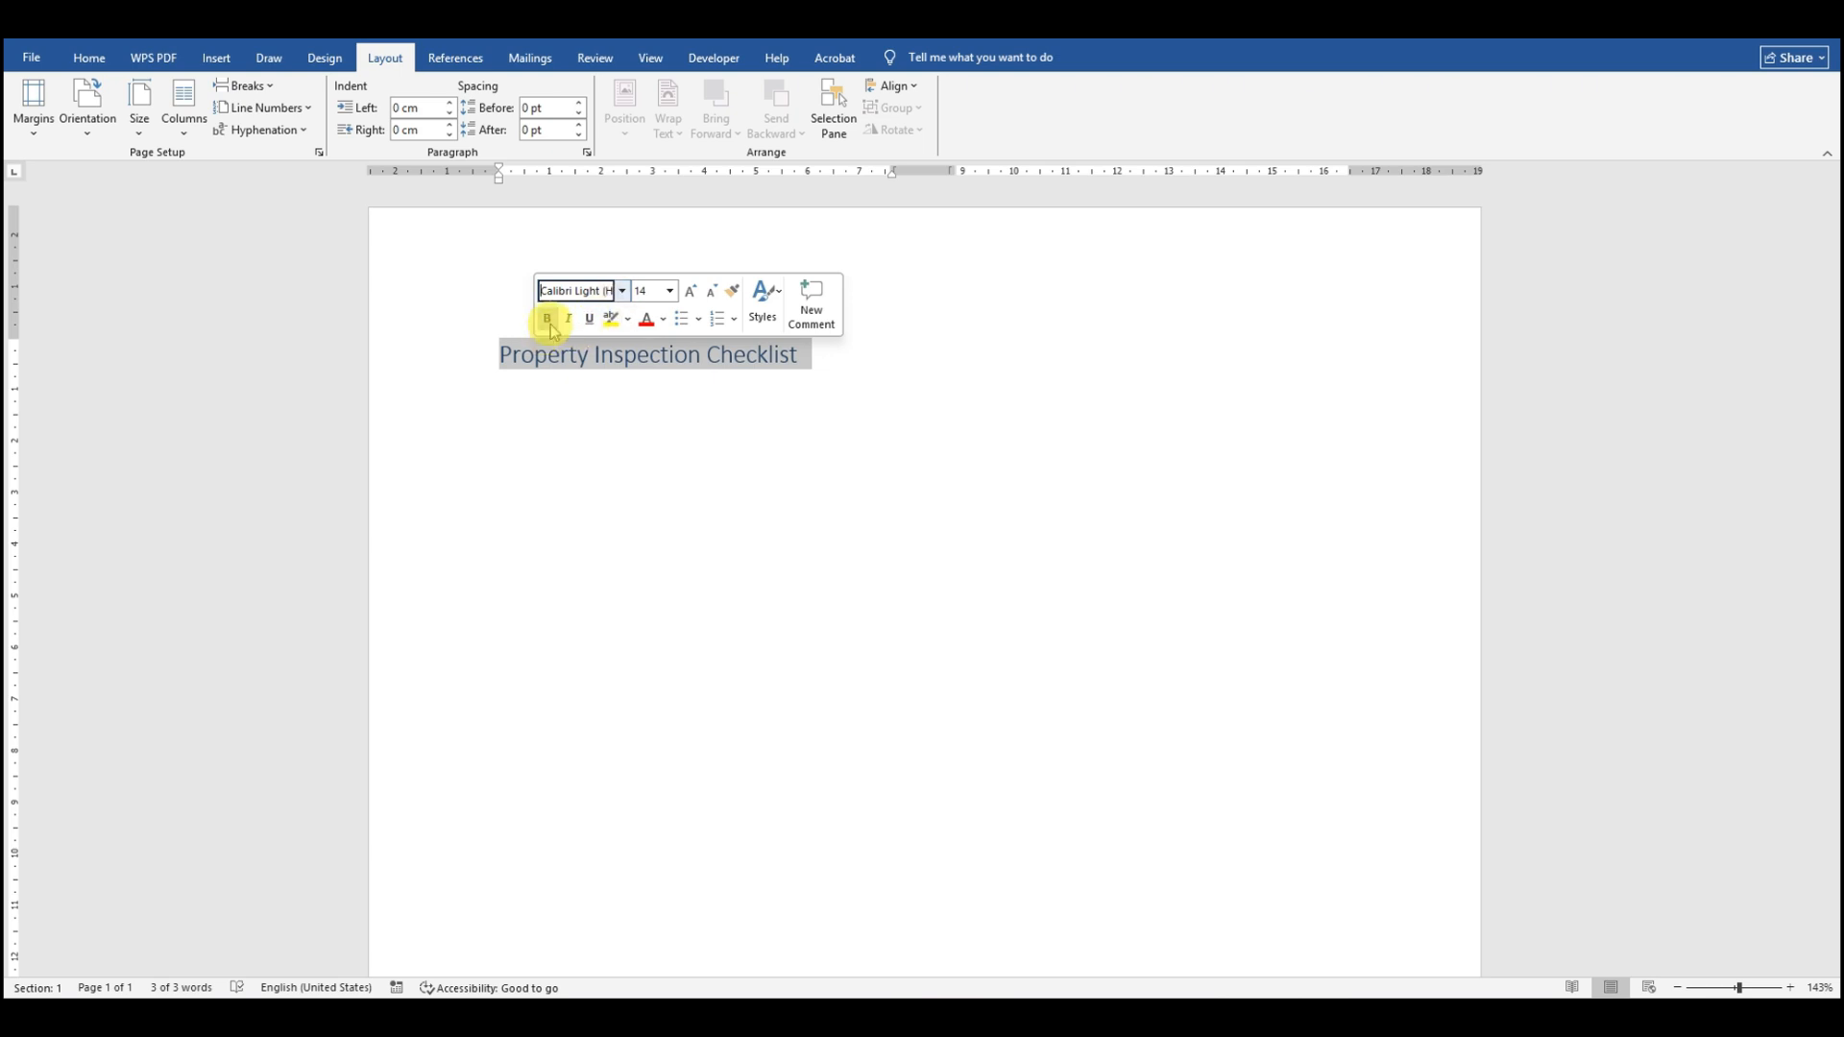
Step: Copy the Address, Date and Codes lines, including the code legend, from the home inspection checklist to a new line below the title
left_click(824, 355)
key("Return")
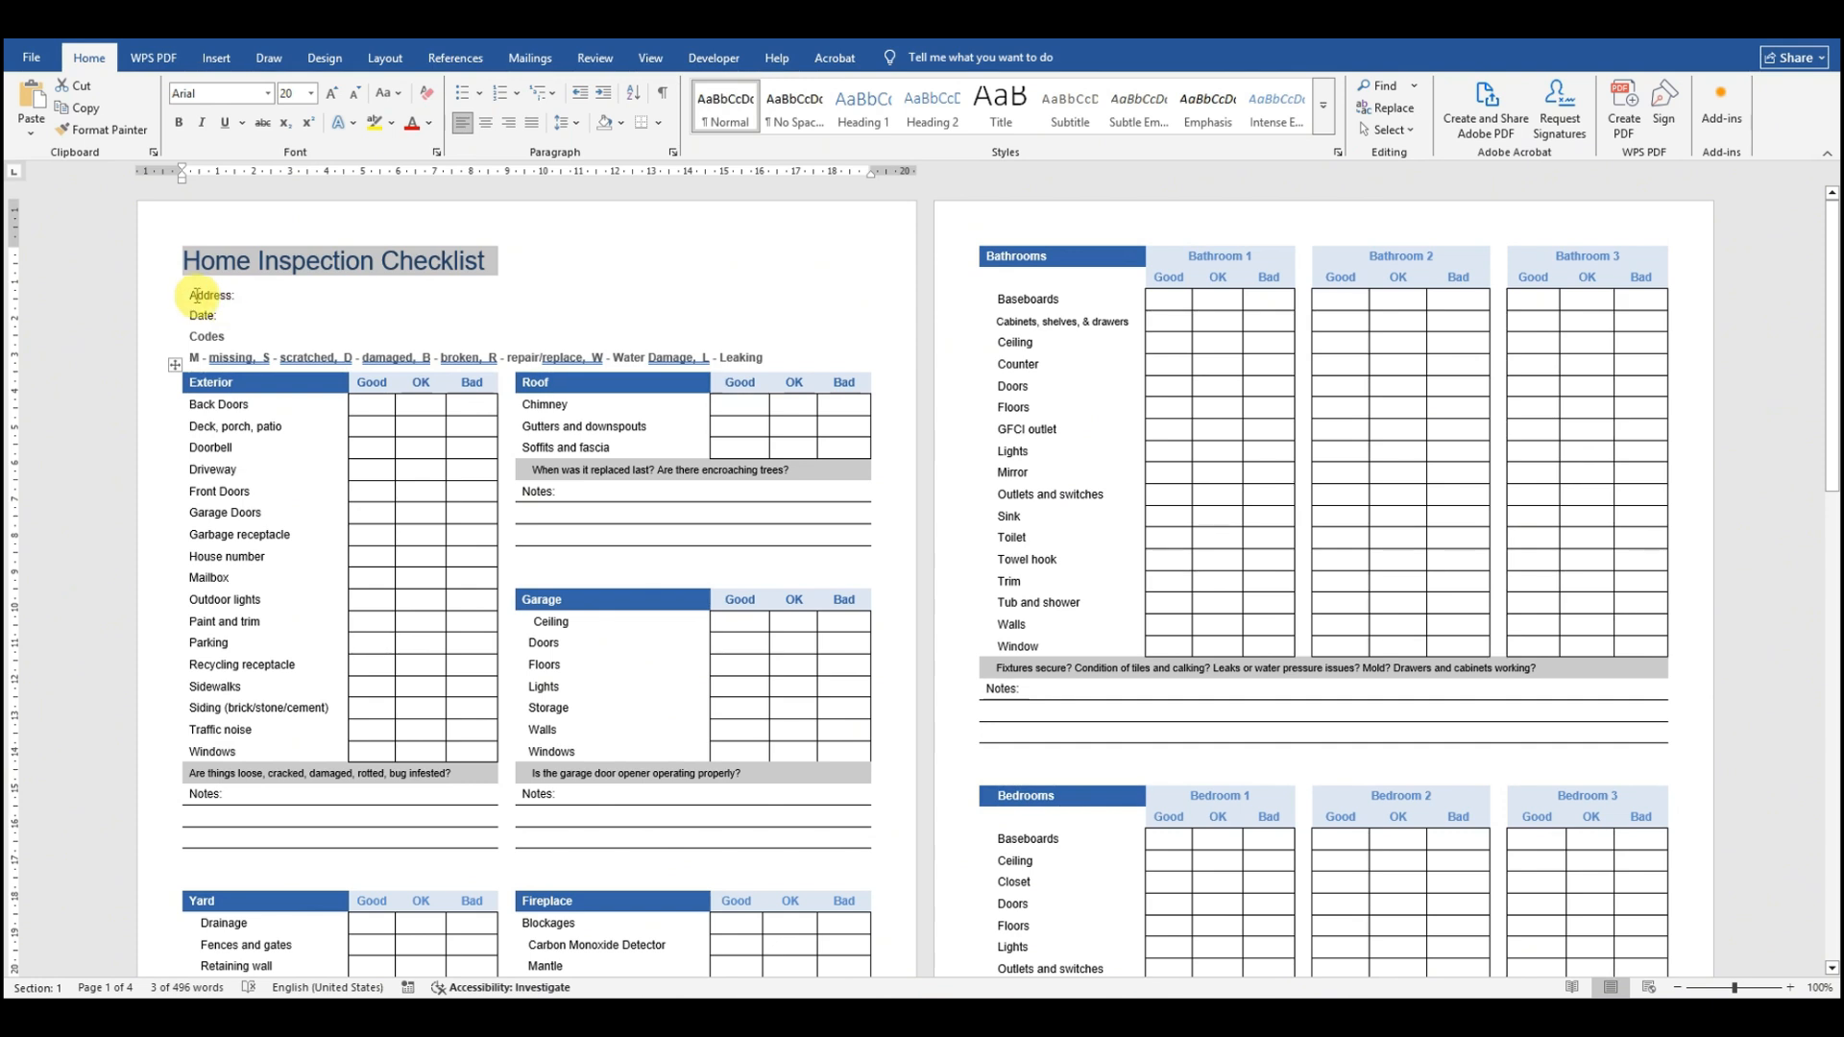
left_click_drag(191, 295, 775, 356)
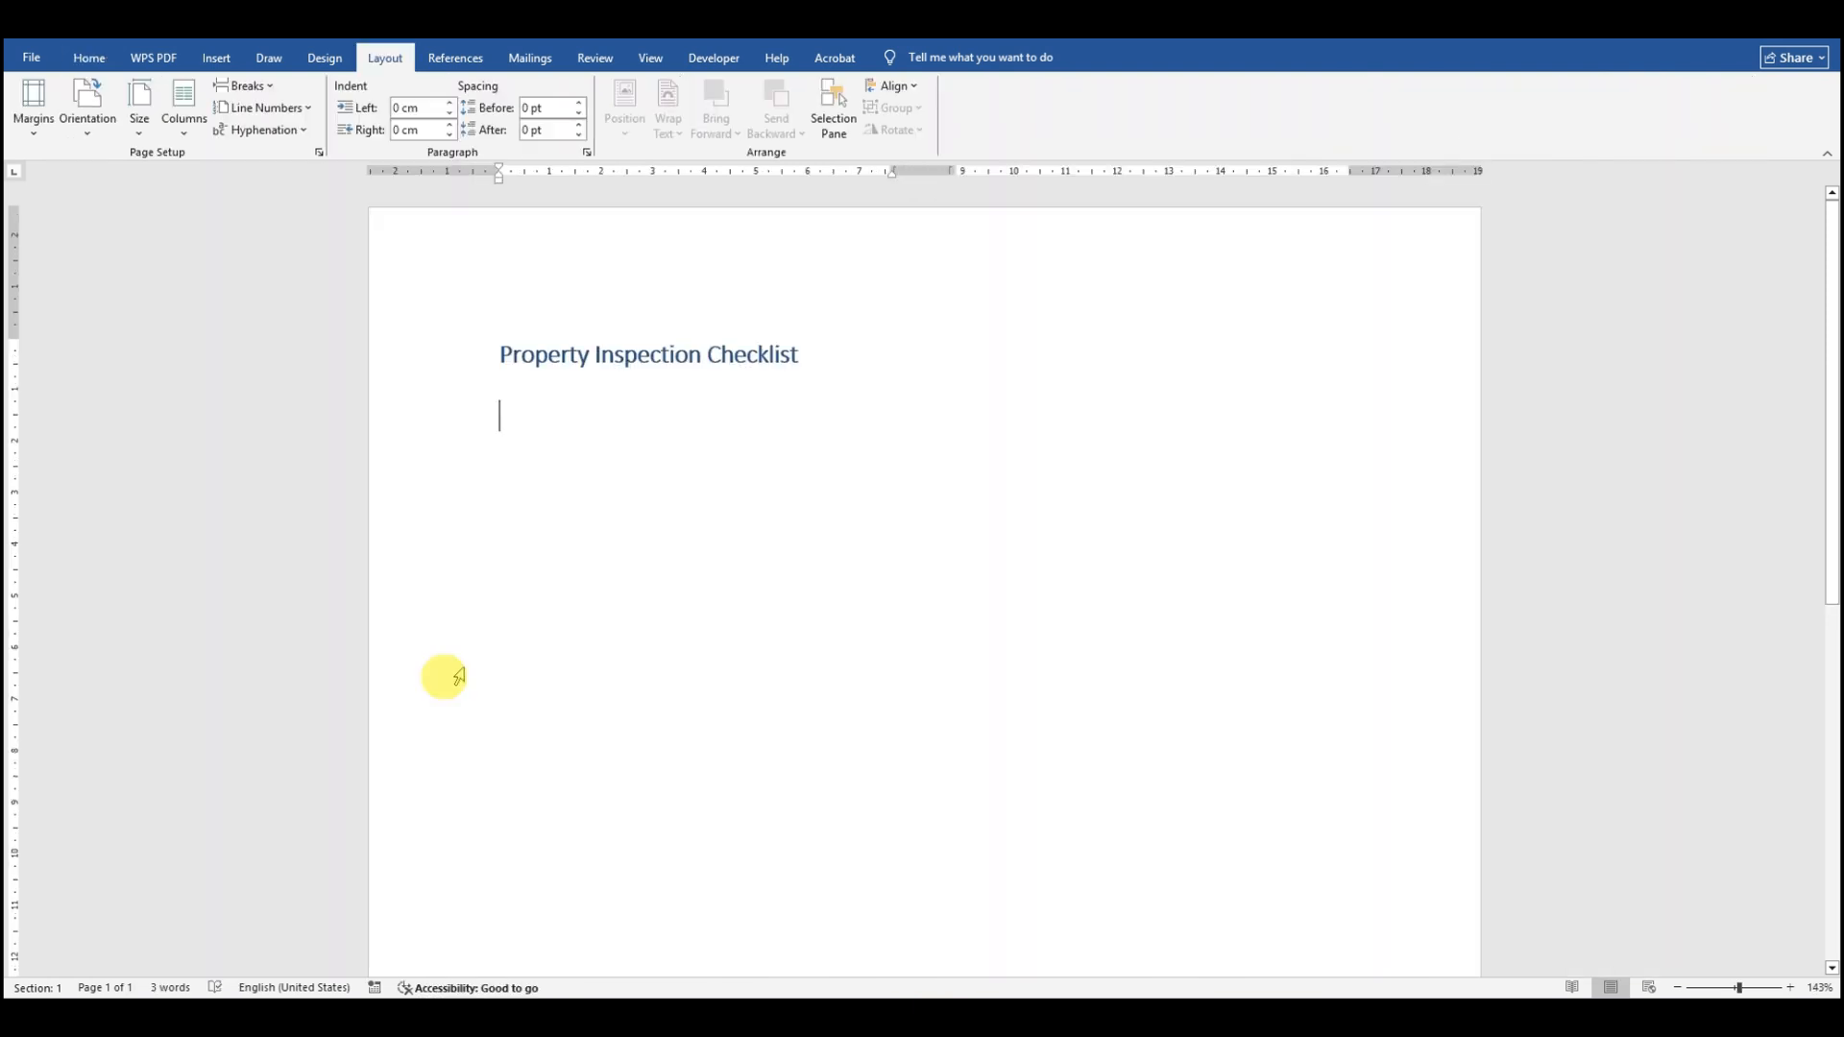
type("Address: Date: Codes M - missing,  S - scratched,  D - damaged,  B - broken,  R - repair/replace,  W - Water Damage,  L - Leaking")
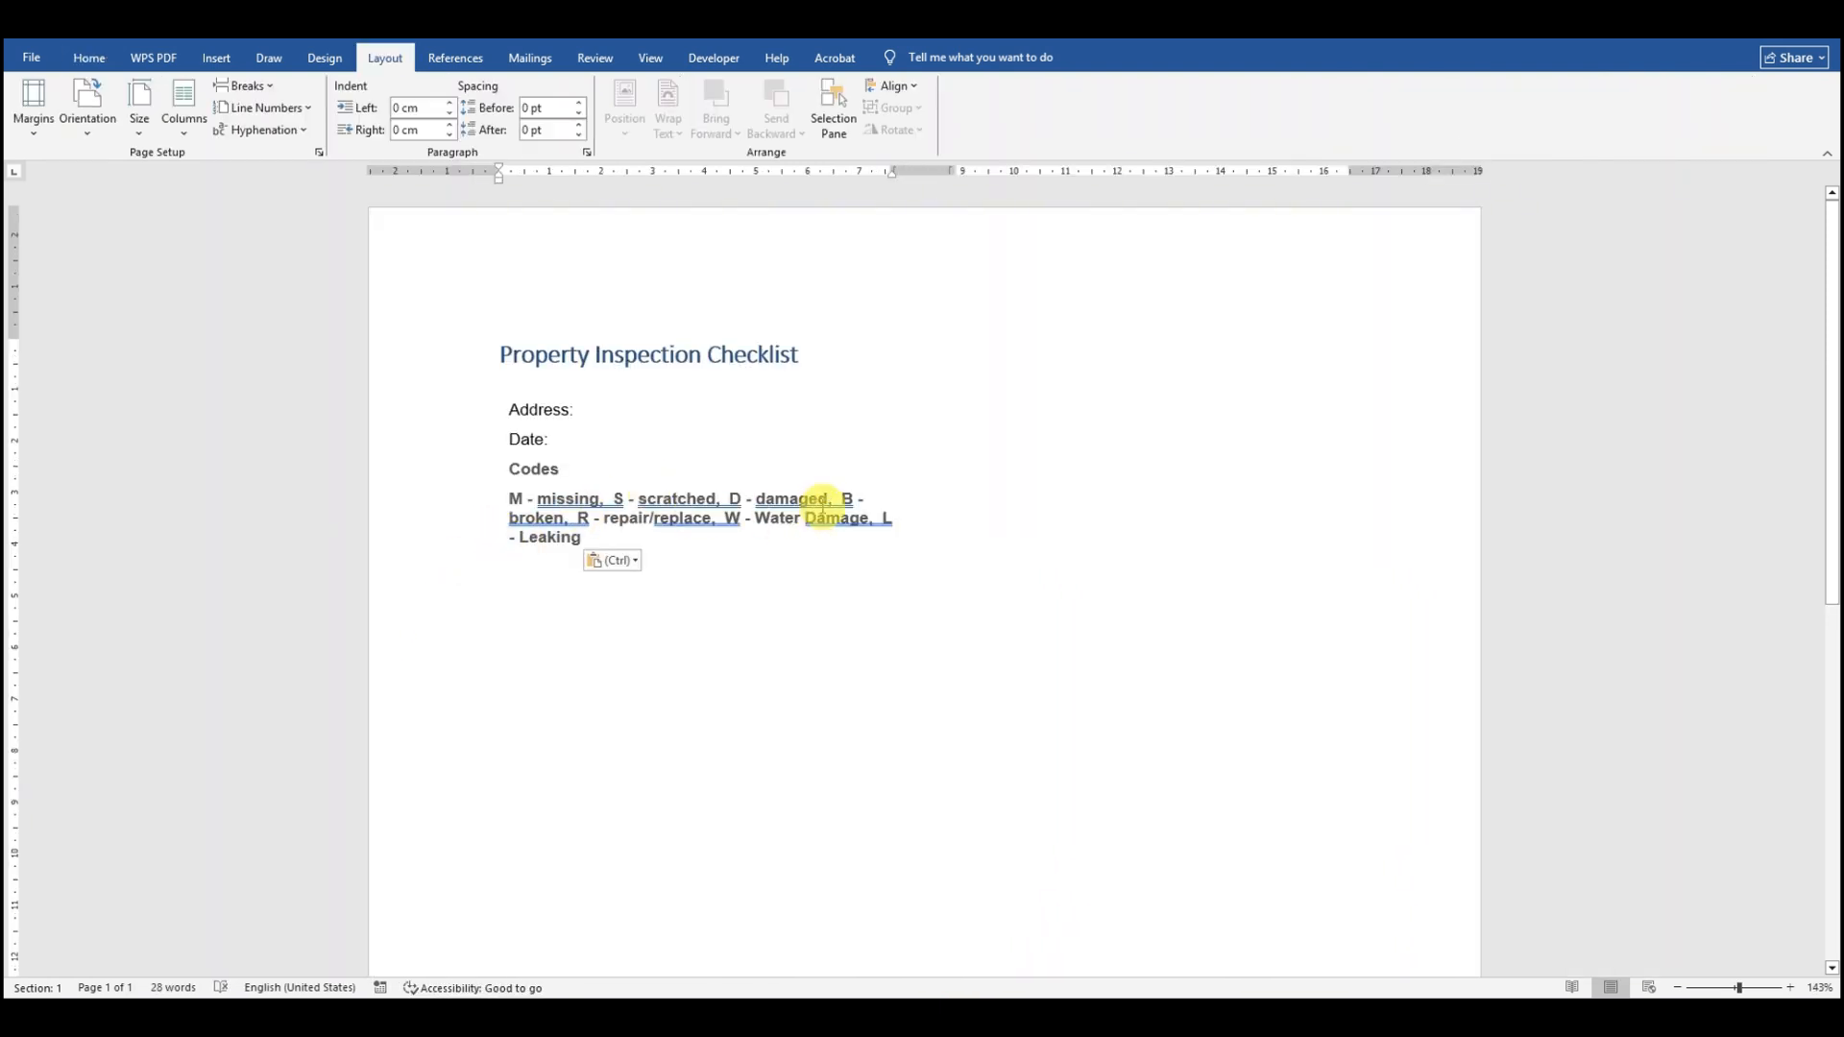
left_click(873, 491)
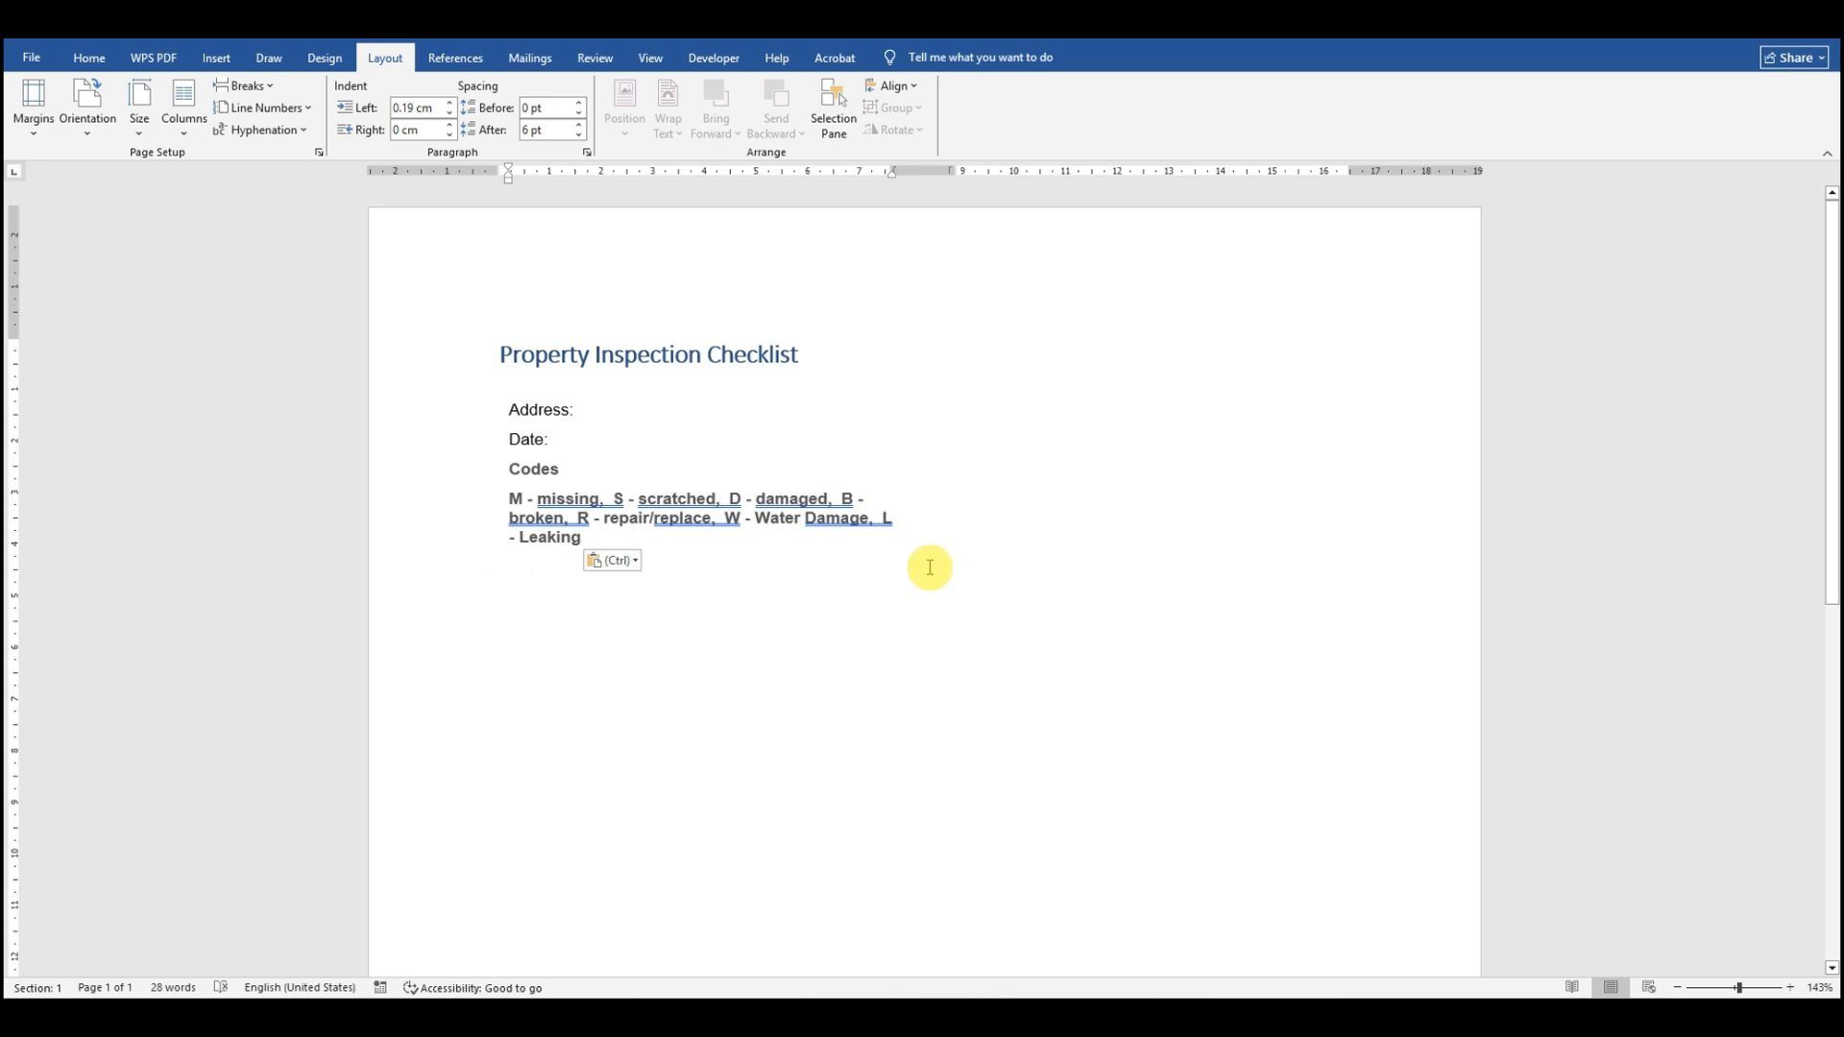
key("alt+Tab")
key("alt+Tab")
key("ctrl+v")
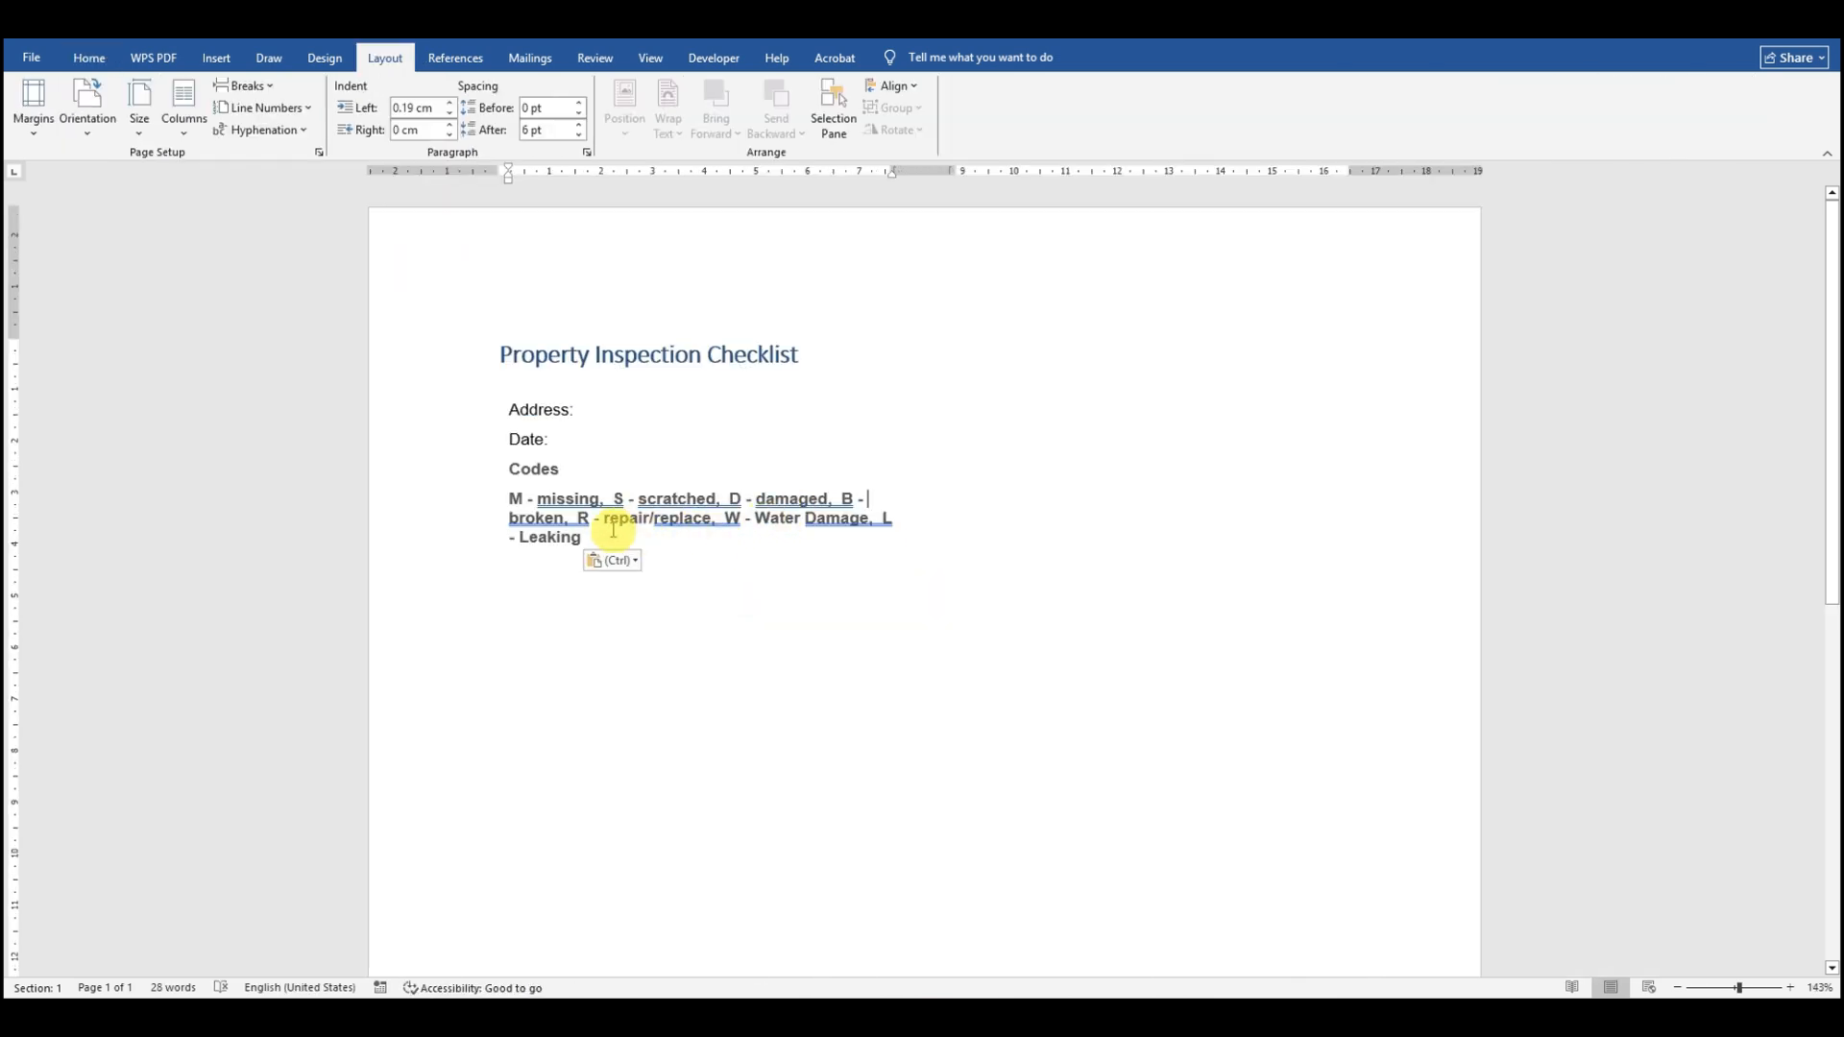
left_click_drag(588, 540, 514, 404)
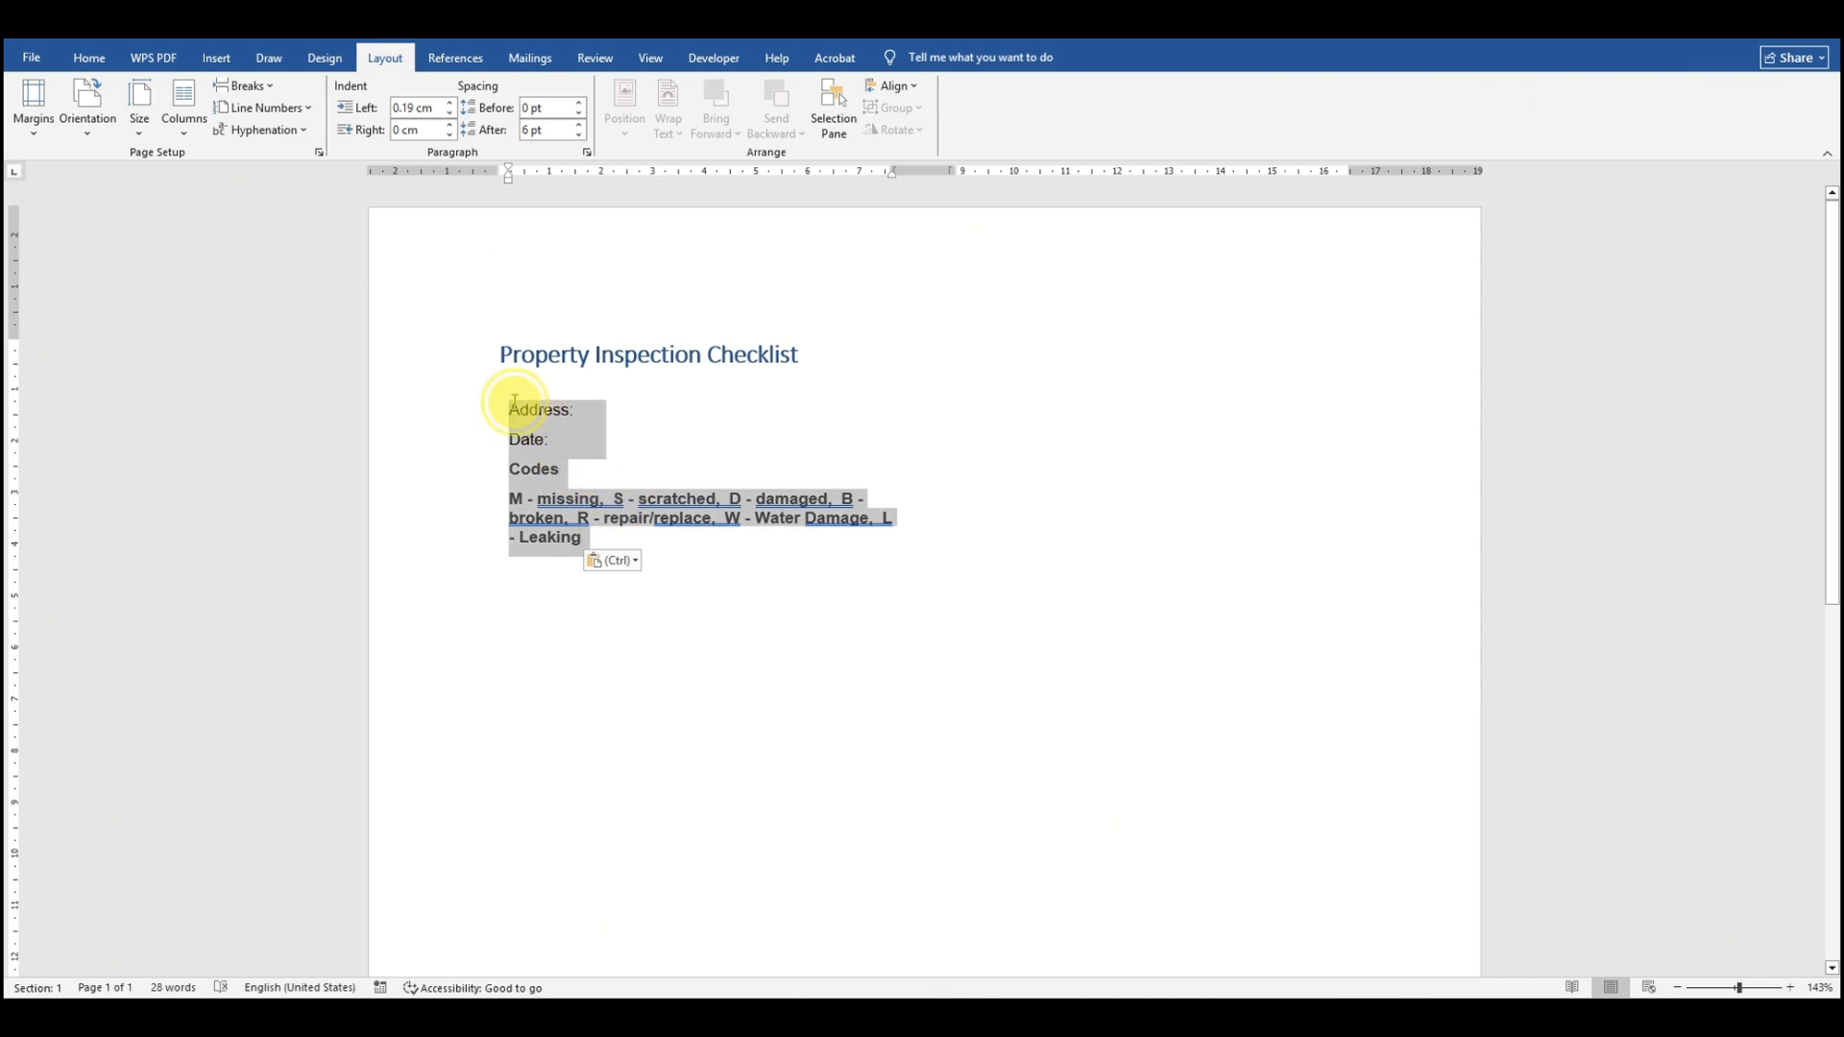
left_click(850, 300)
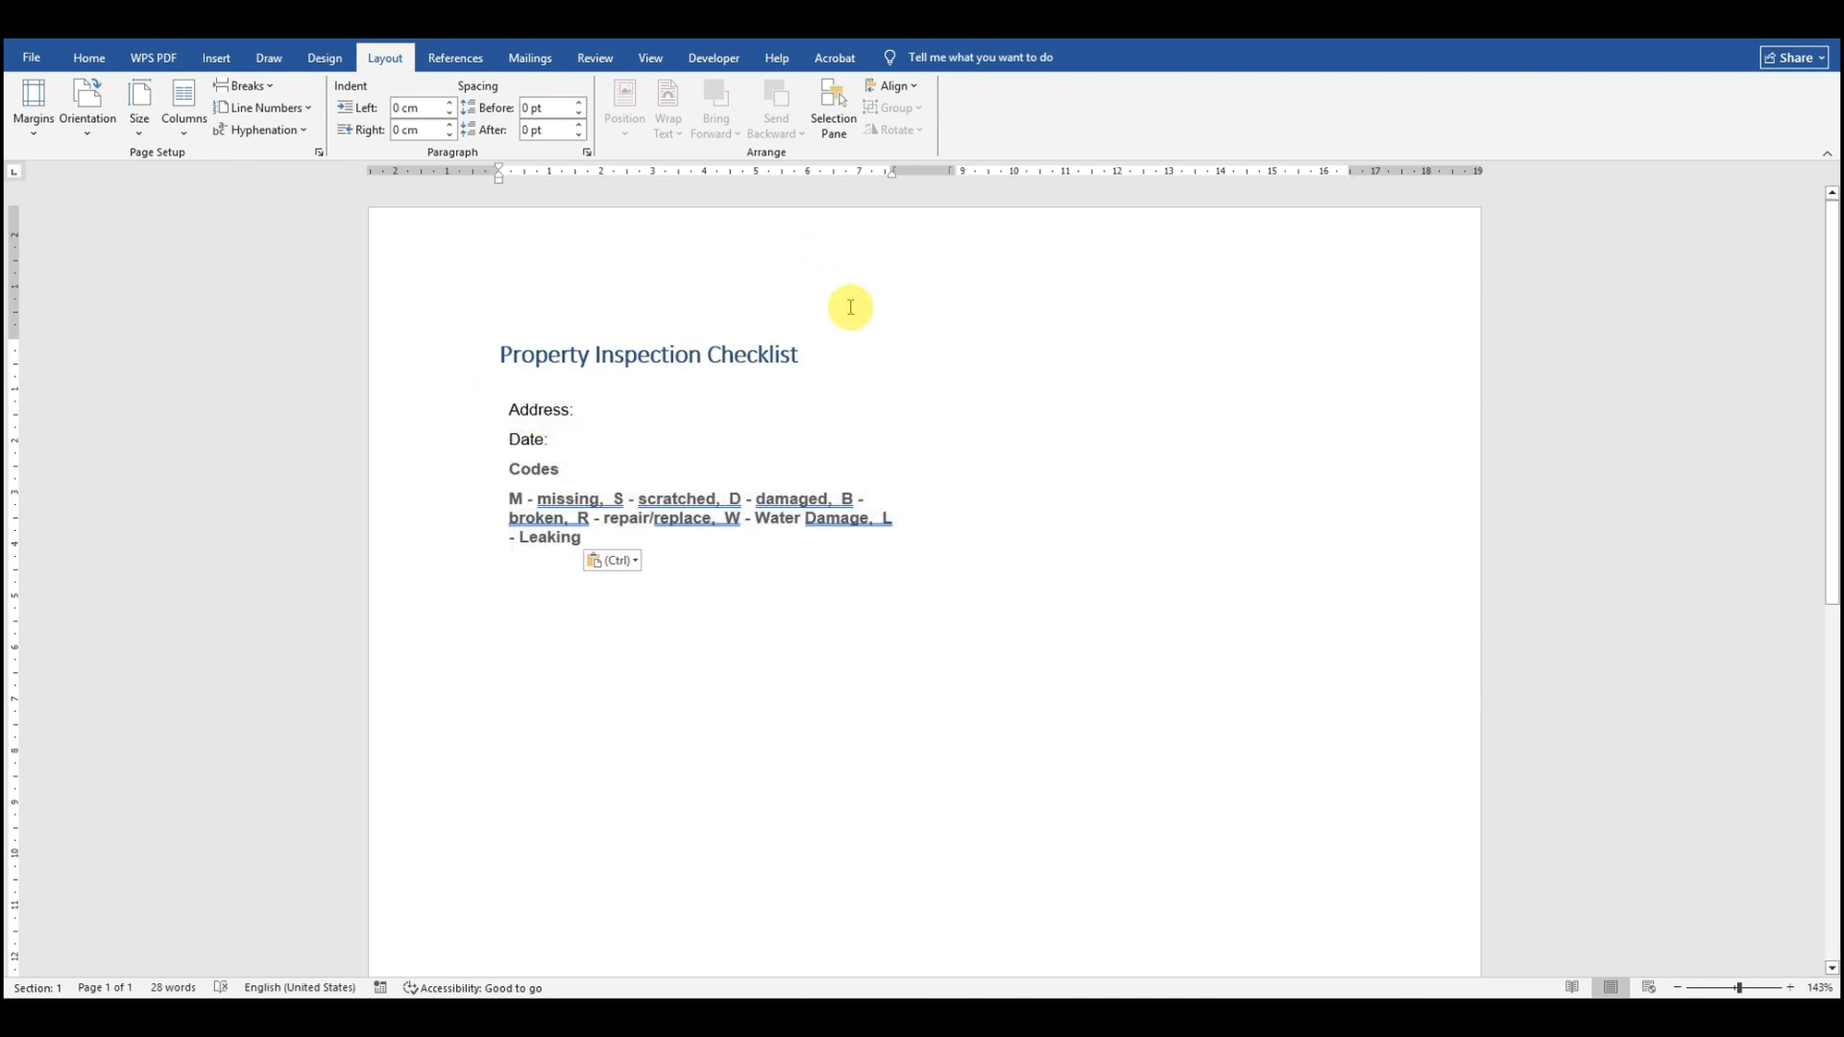
double_click(684, 254)
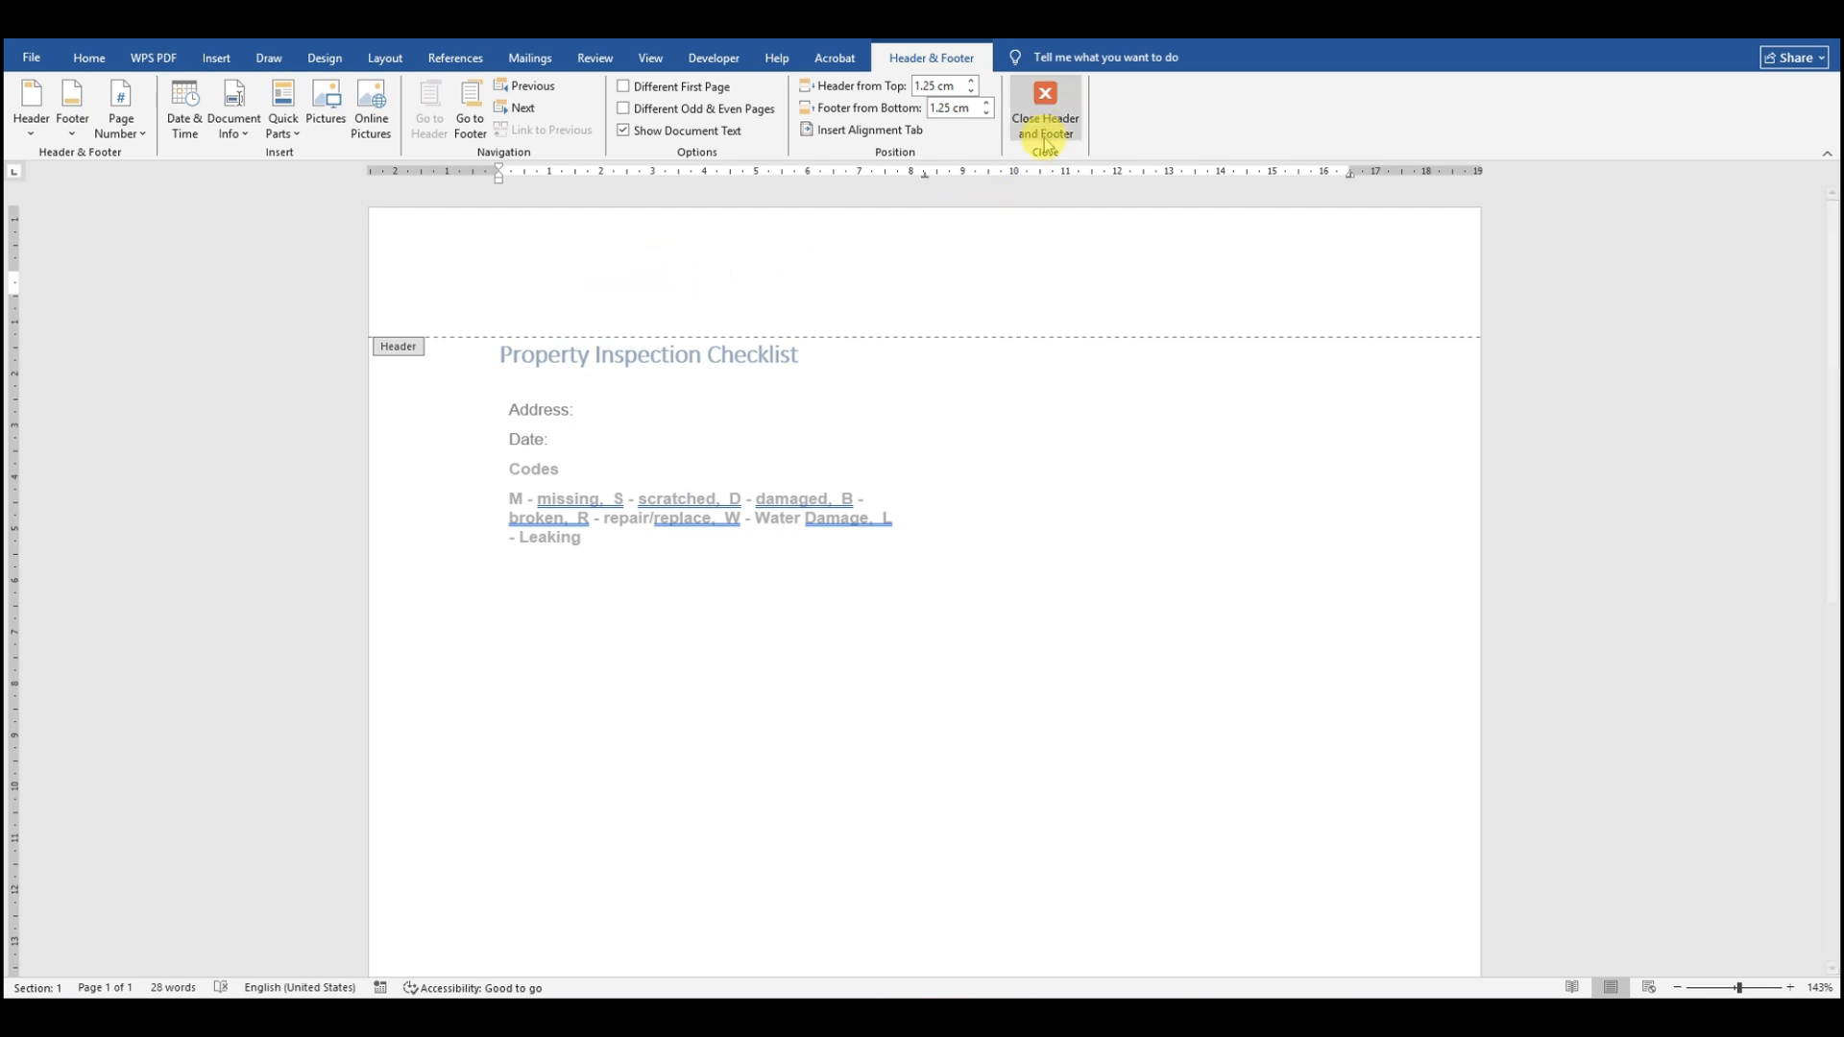
left_click(1045, 142)
Step: Copy the title, Address, Date and Codes lines with the code legend from the body into the page header
left_click_drag(499, 355, 692, 549)
key("ctrl+c")
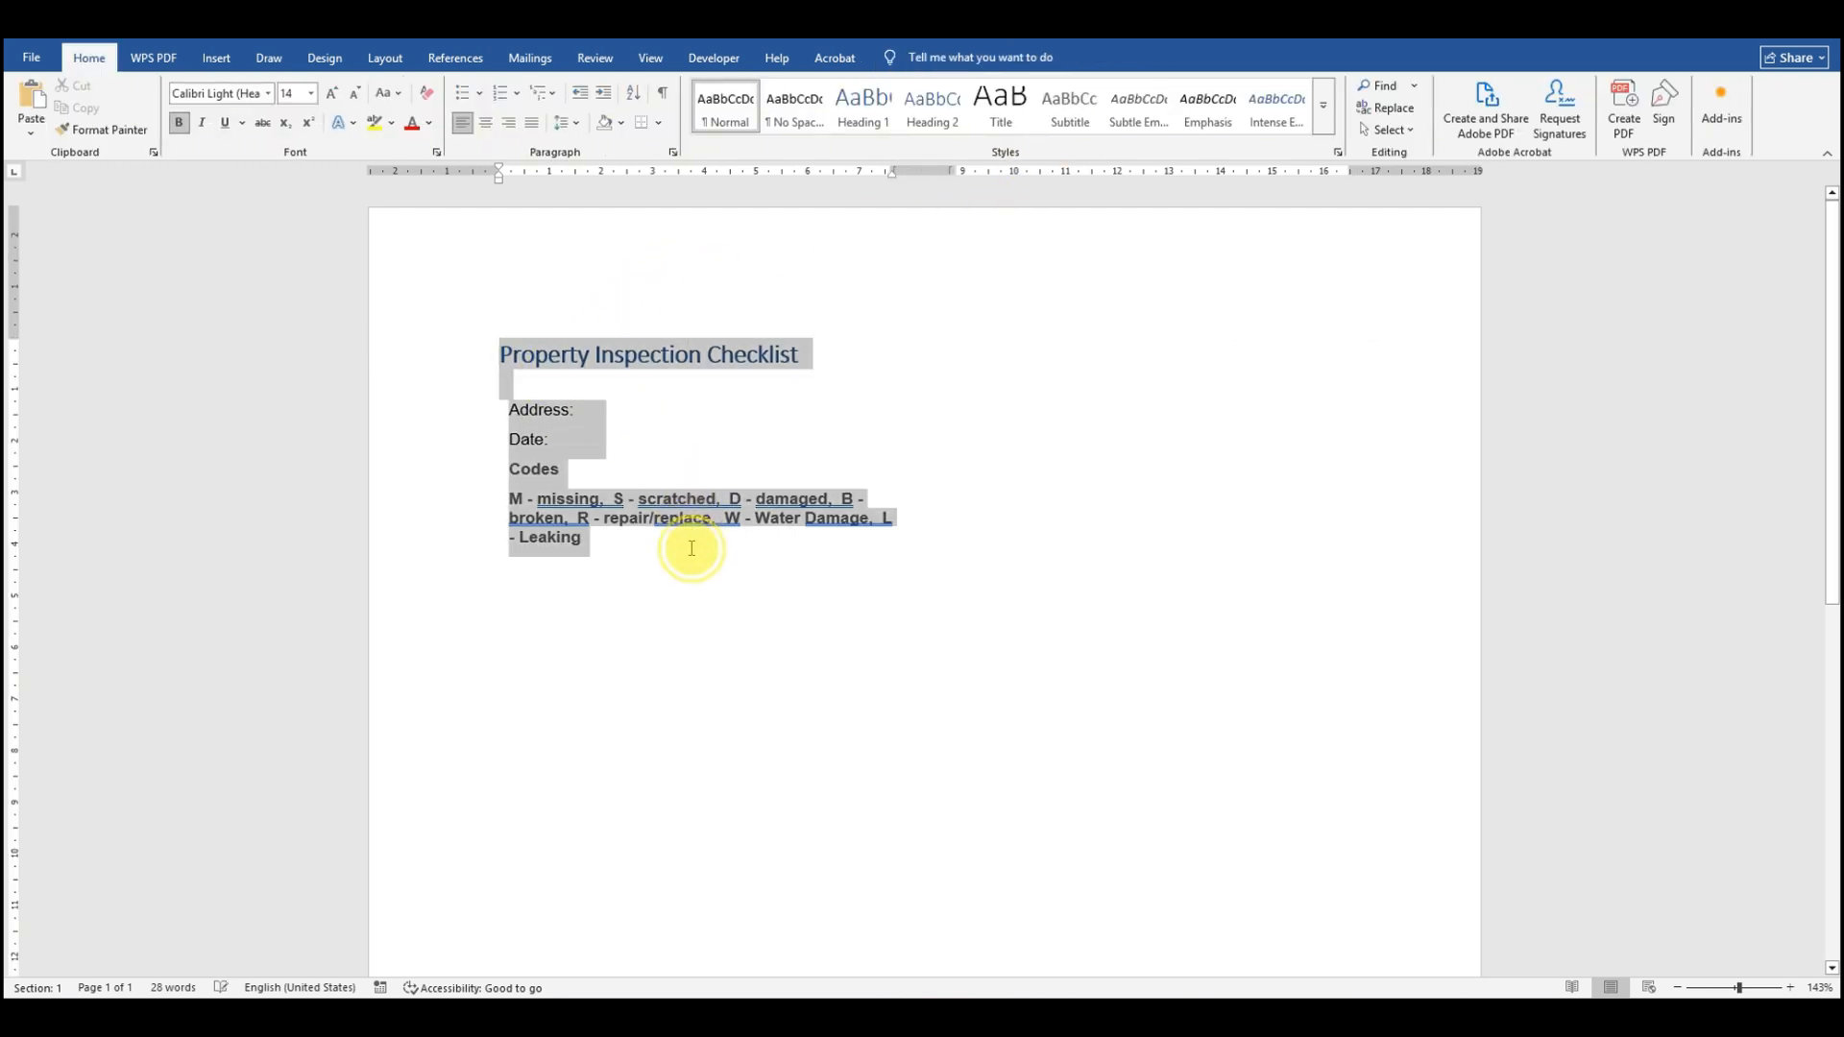
double_click(797, 298)
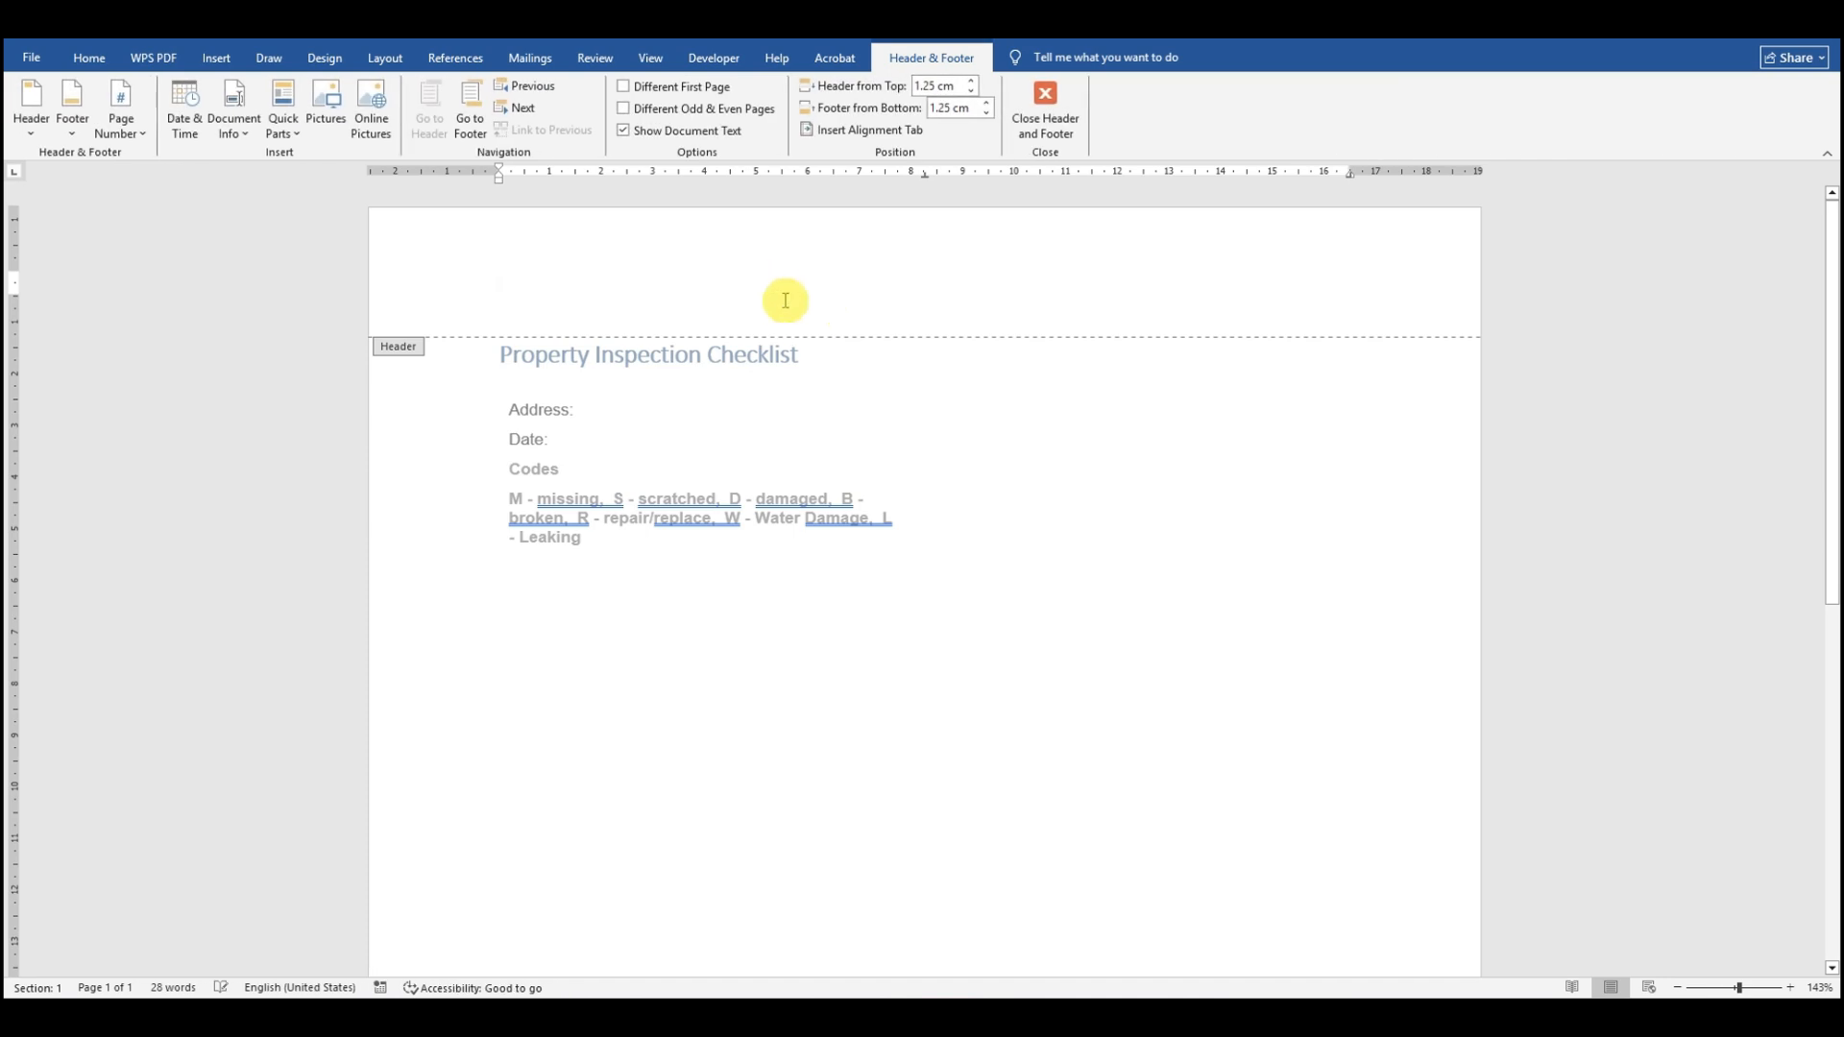
key("ctrl+v")
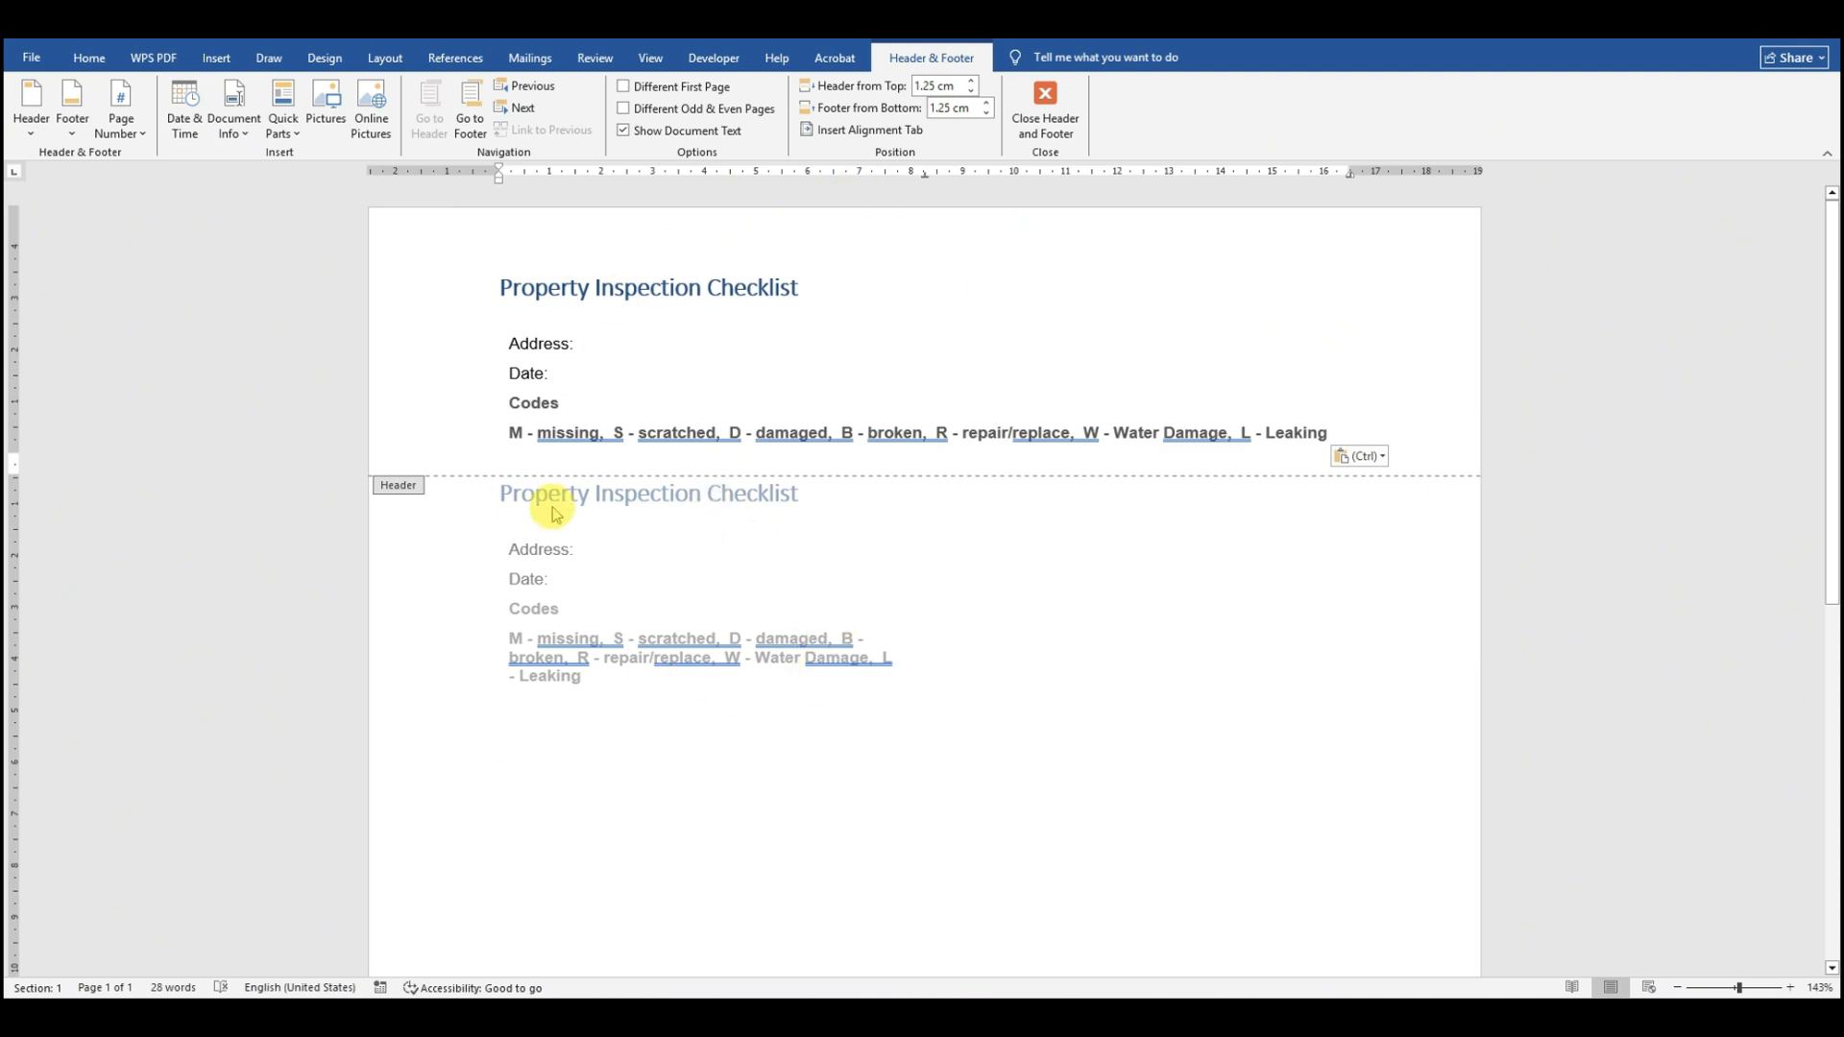
Step: Remove the blank line between the title and the Address line in the header
left_click(512, 343)
key("BackSpace")
key("BackSpace")
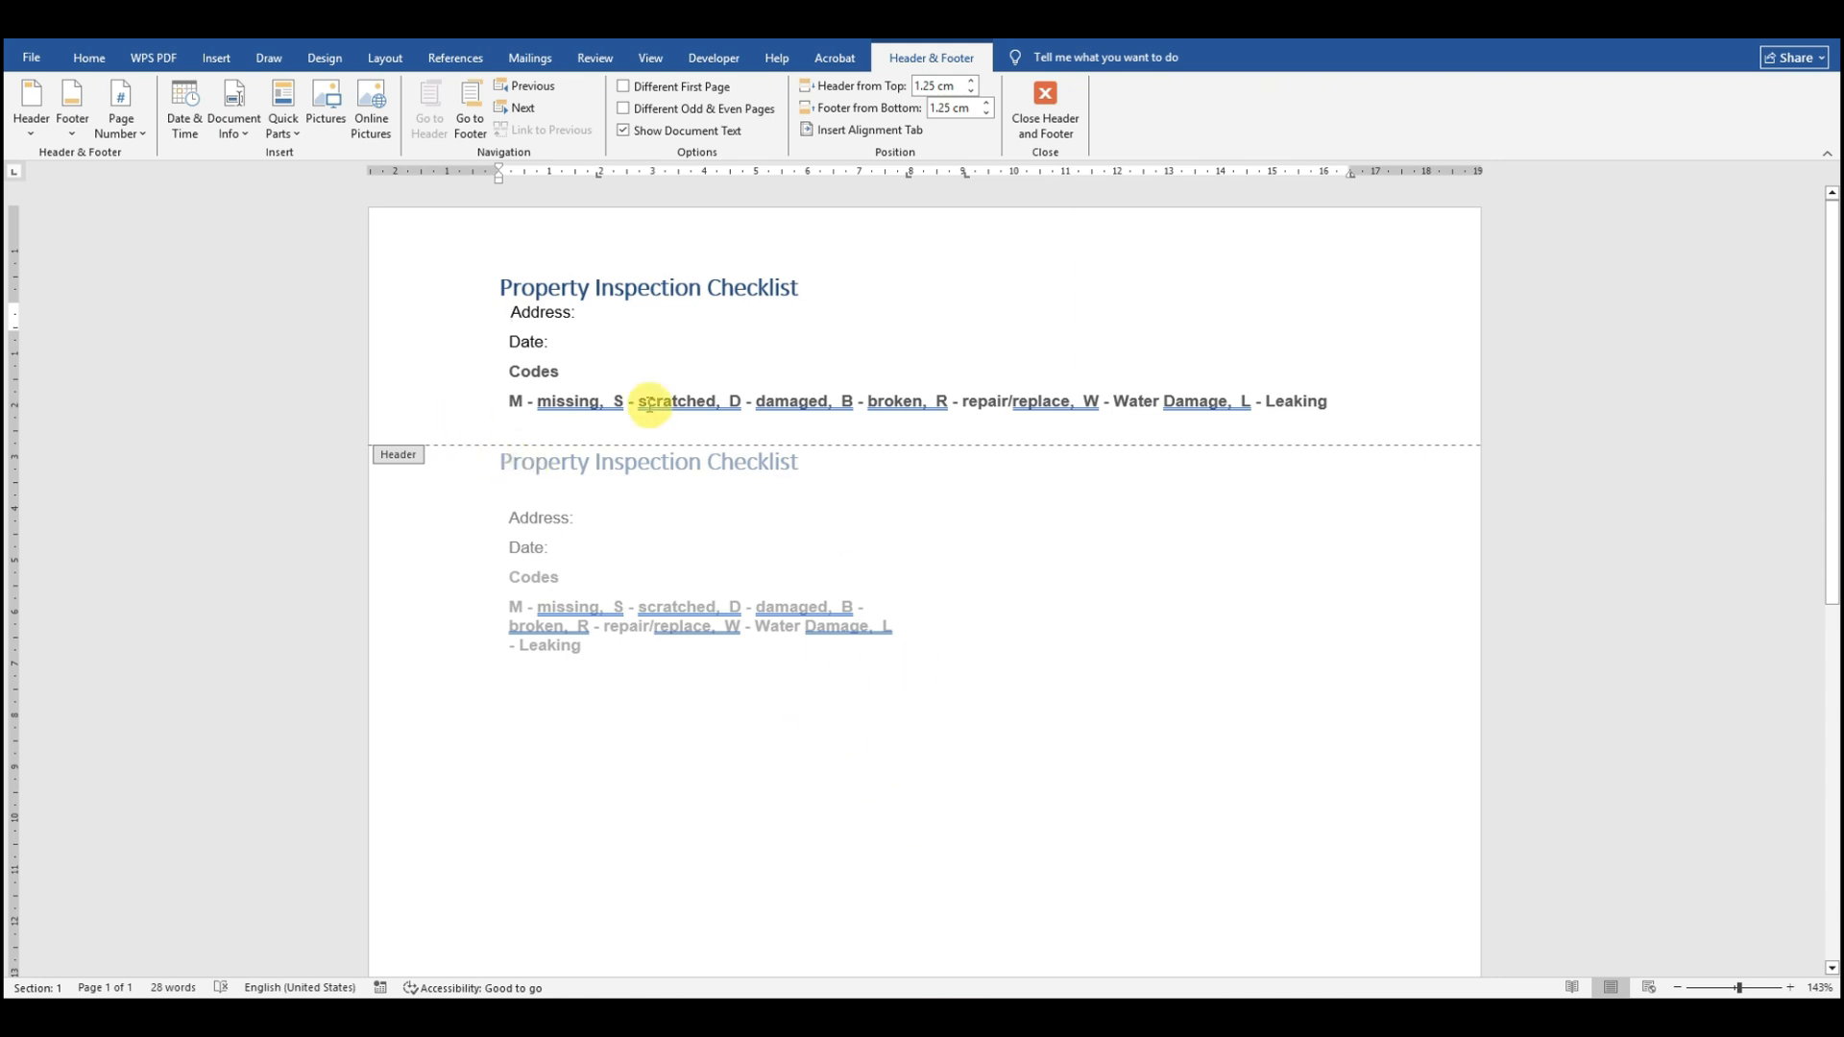
Step: Leave the header and delete the duplicate title, Address, Date and Codes text from the document body
left_click(1047, 110)
left_click_drag(901, 636, 494, 441)
key("Delete")
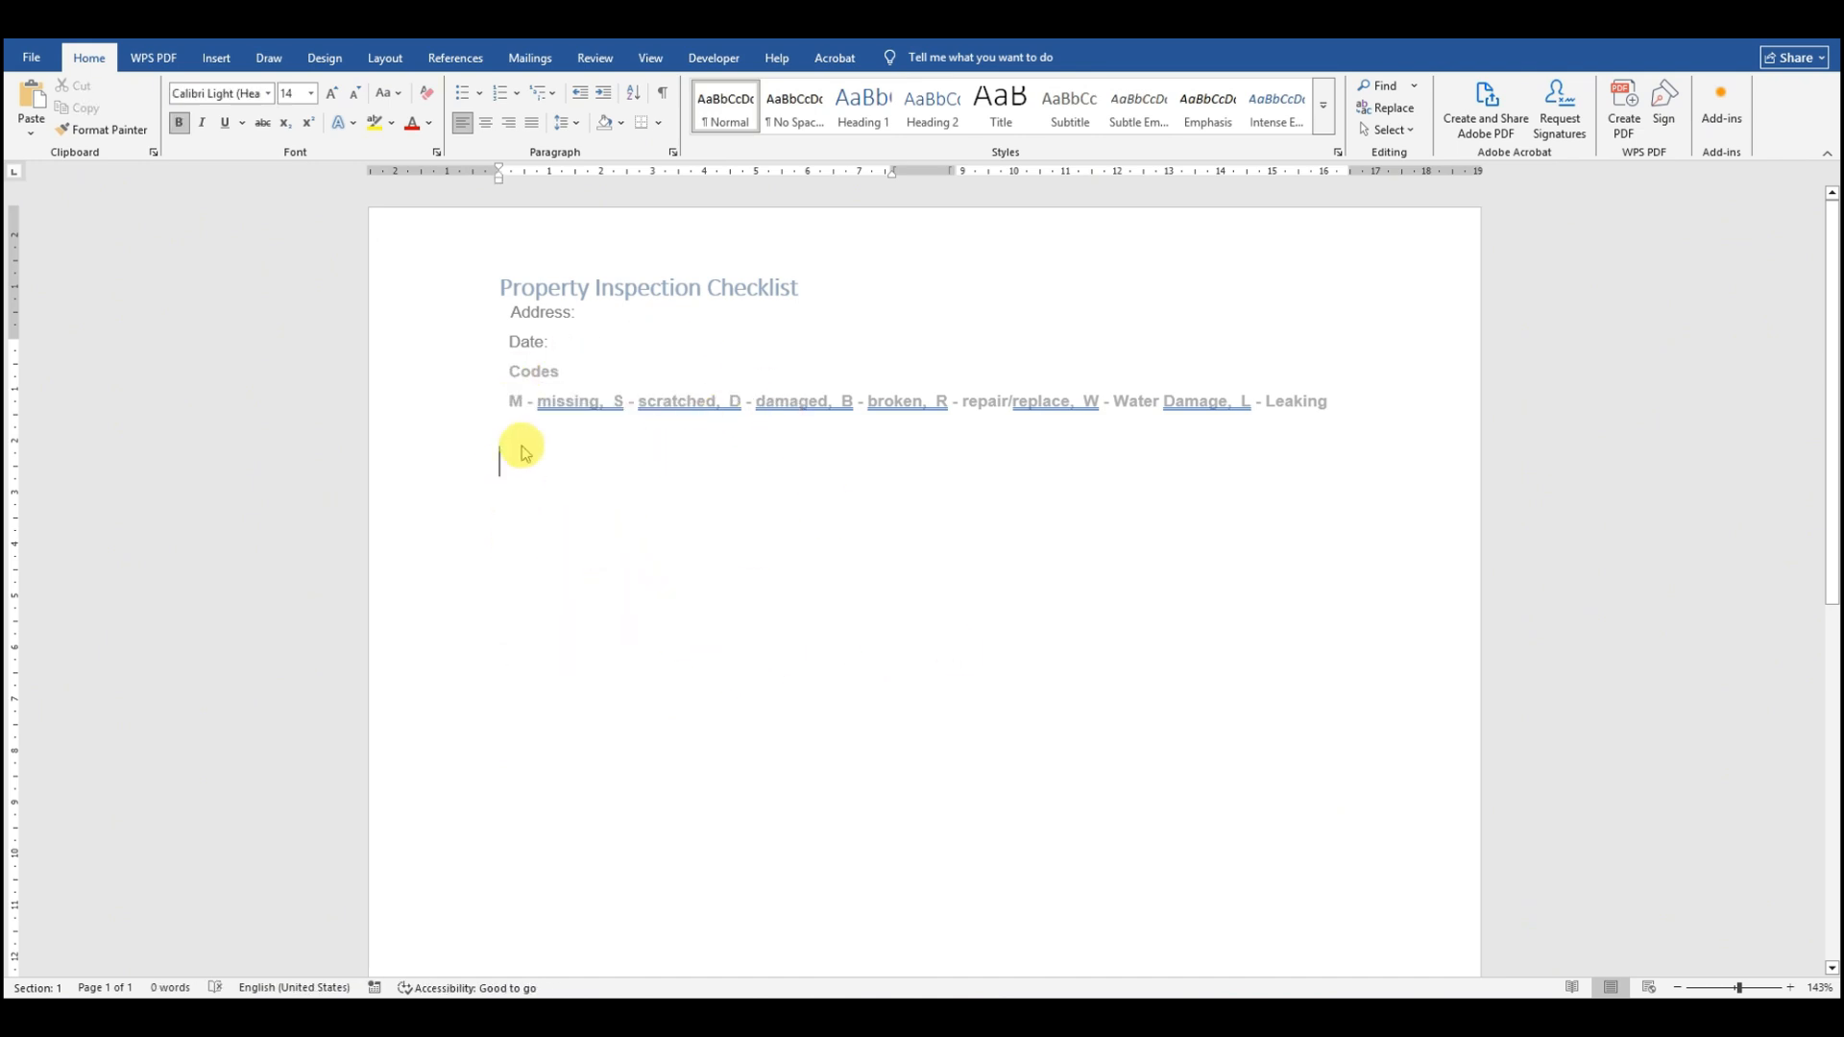
key("Tab")
key("Tab")
key("Tab")
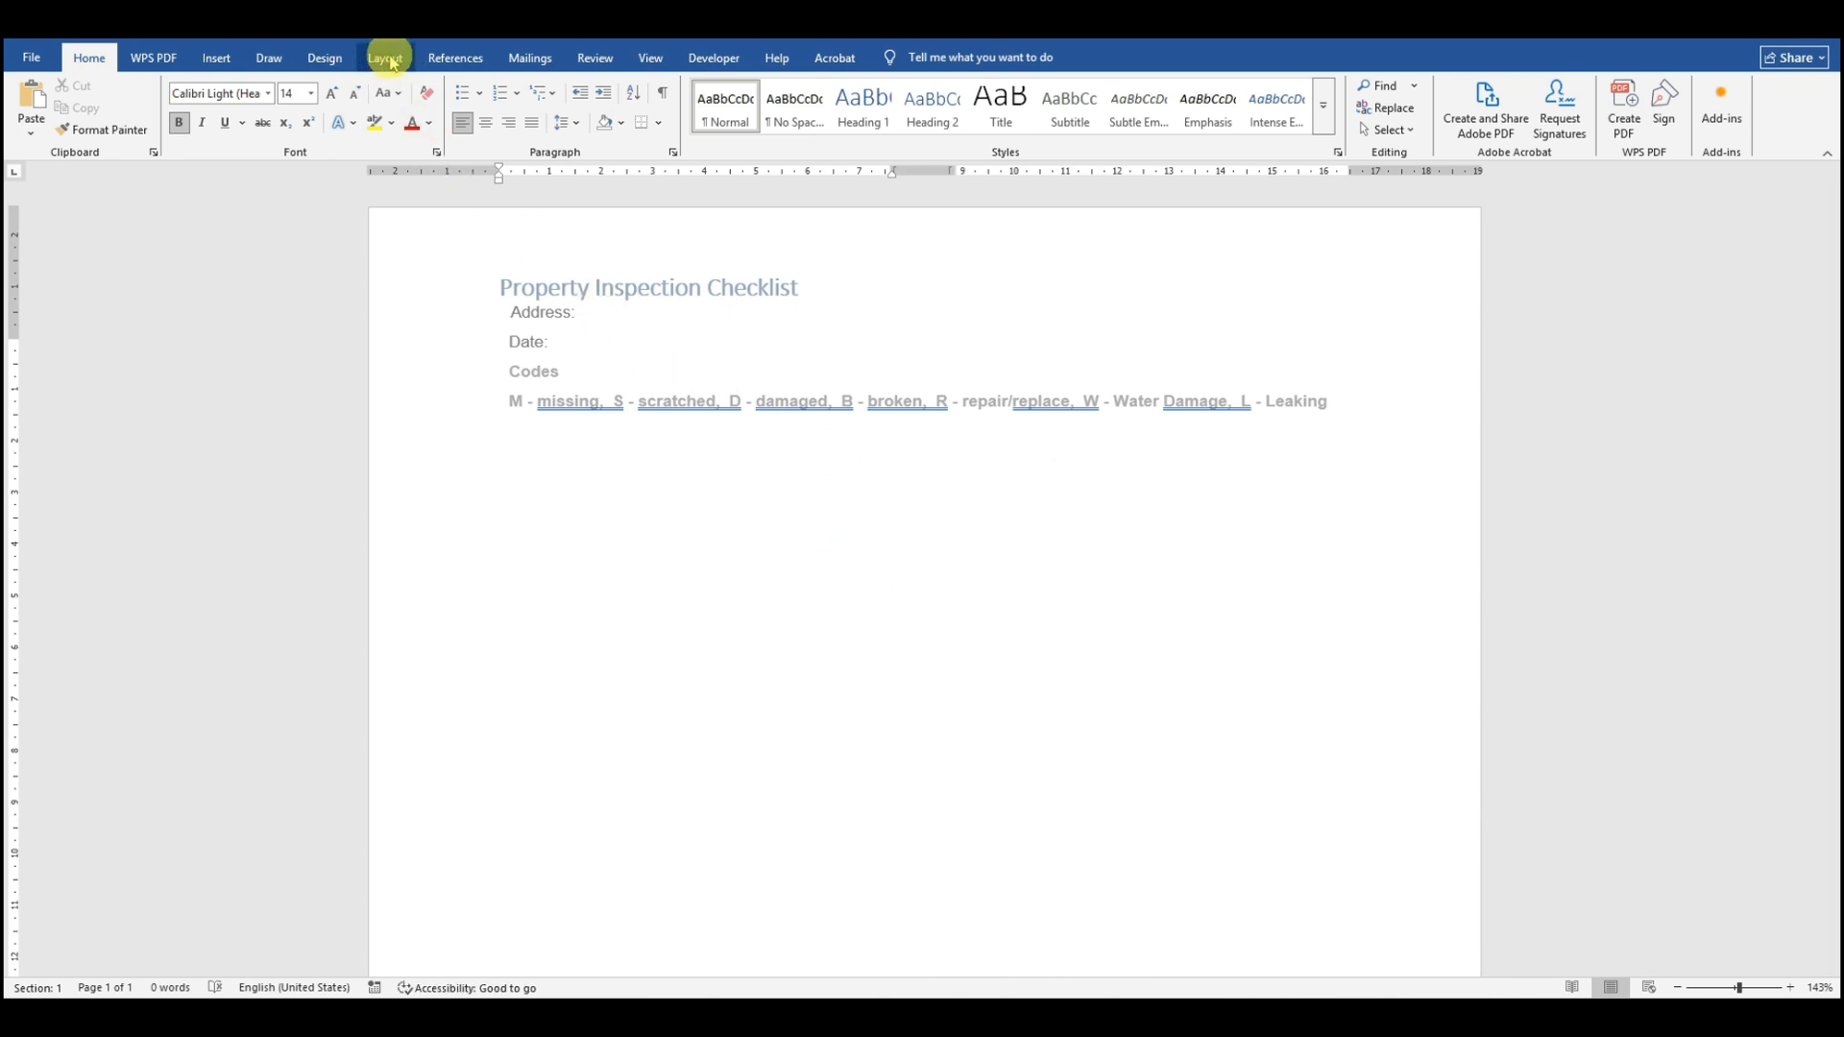
Step: Insert a table with four columns and one row in the document body below the header
left_click(218, 58)
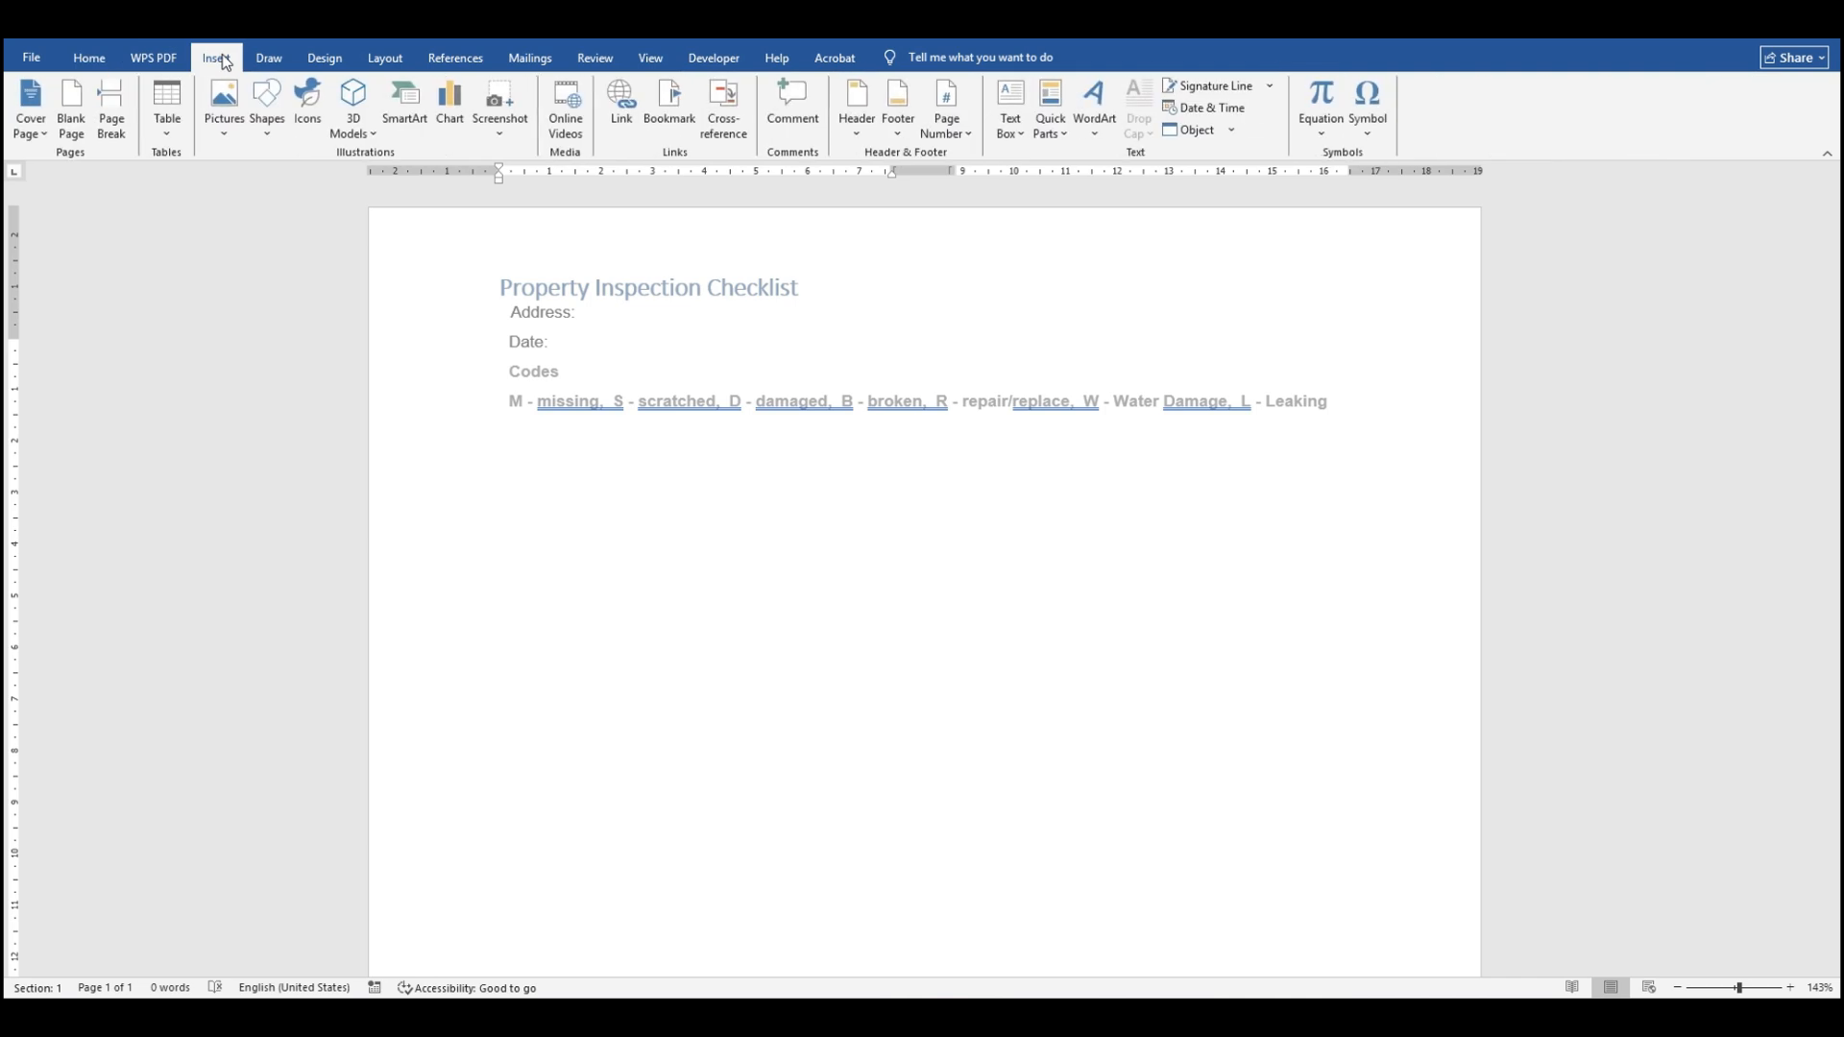
left_click(177, 128)
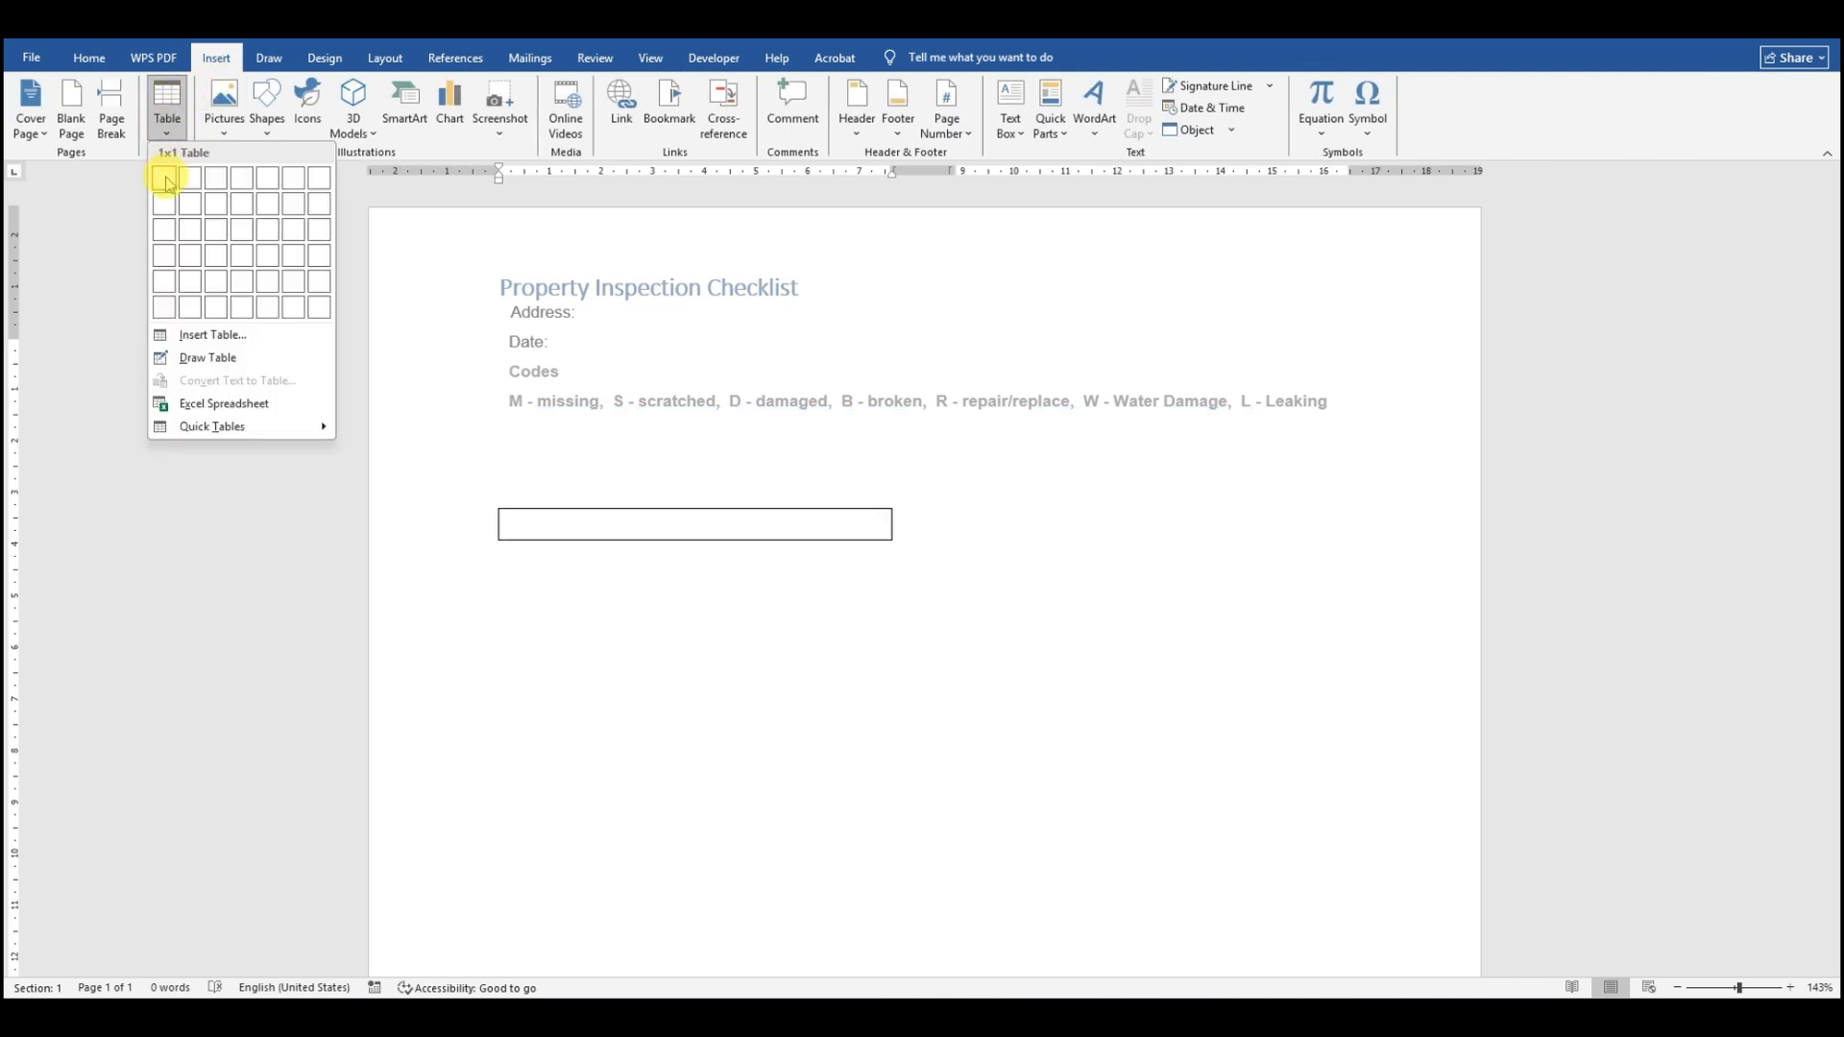
left_click(240, 183)
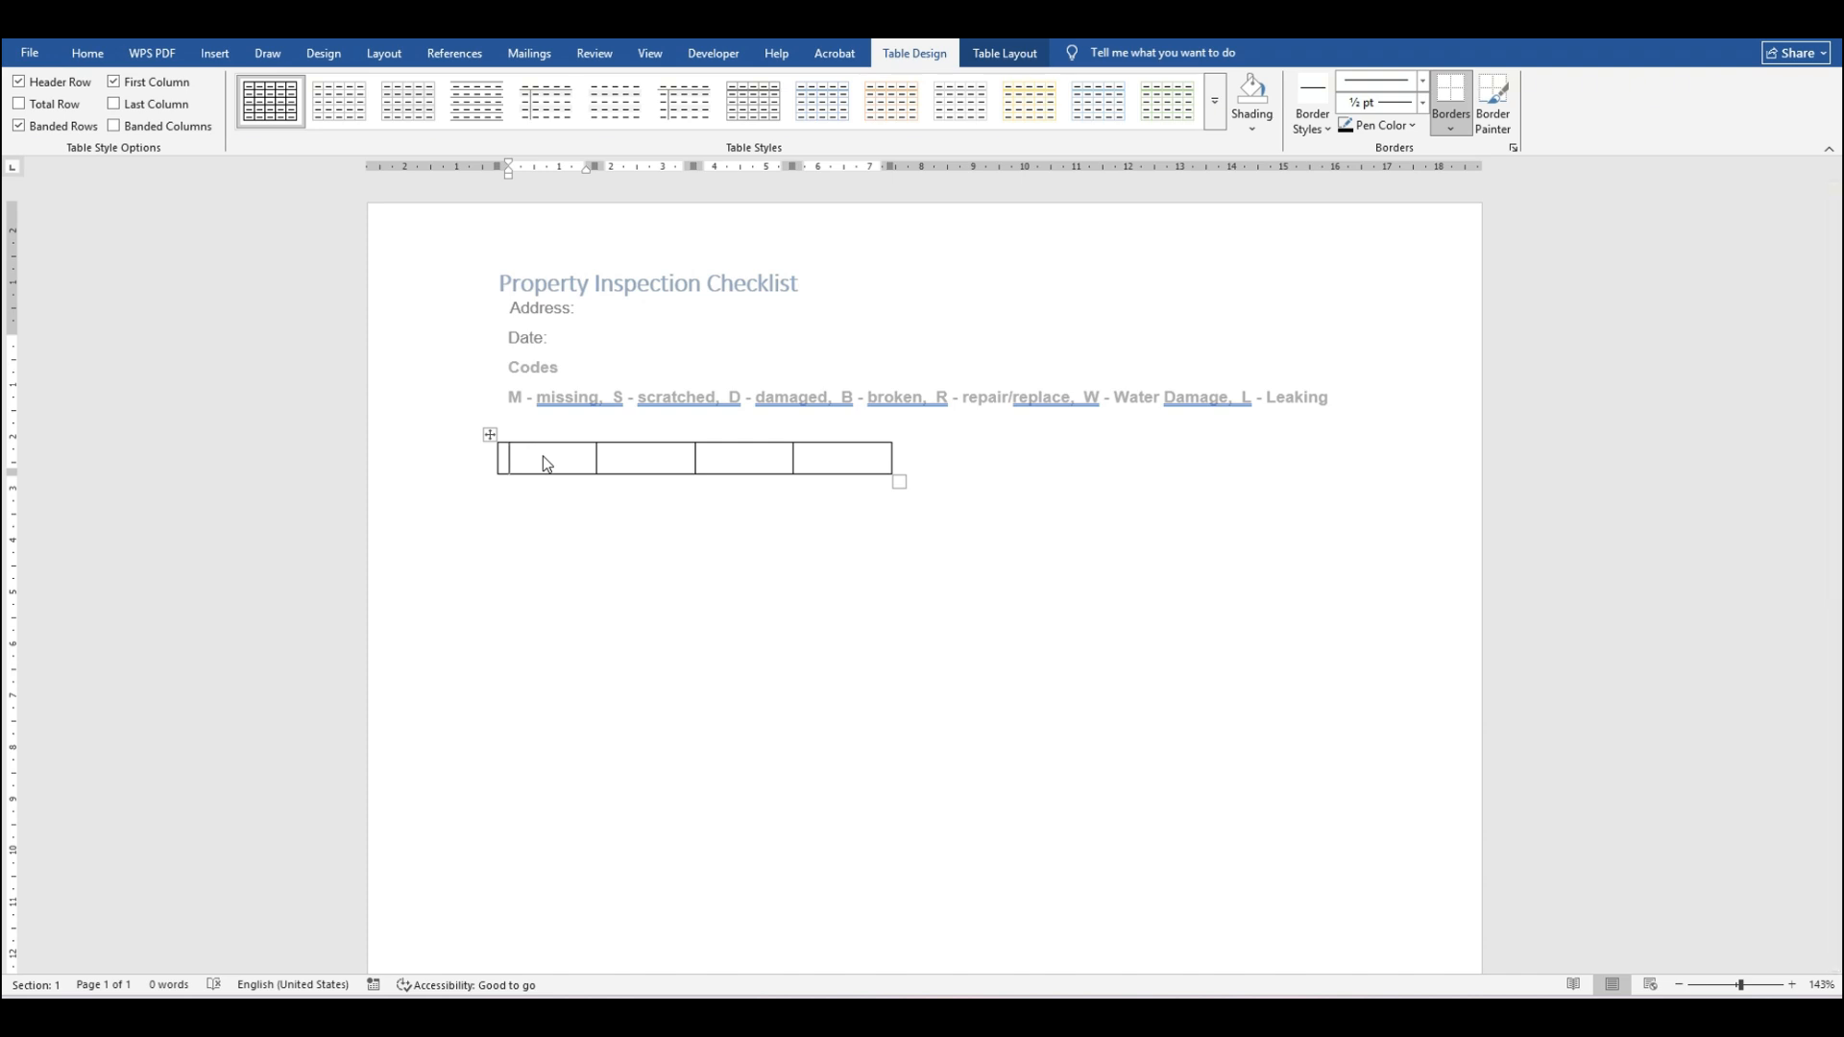
Step: Add empty rows to the four-column table until it fills the first page column and continues in the second
key("Tab")
key("Tab")
key("Tab")
key("Tab")
key("Tab")
key("Tab")
key("Tab")
key("Tab")
key("Tab")
key("Tab")
key("Tab")
key("Tab")
key("Tab")
key("Tab")
key("Tab")
key("Tab")
key("Tab")
key("Tab")
key("Tab")
key("Tab")
key("Tab")
key("Tab")
key("Tab")
key("Tab")
key("Tab")
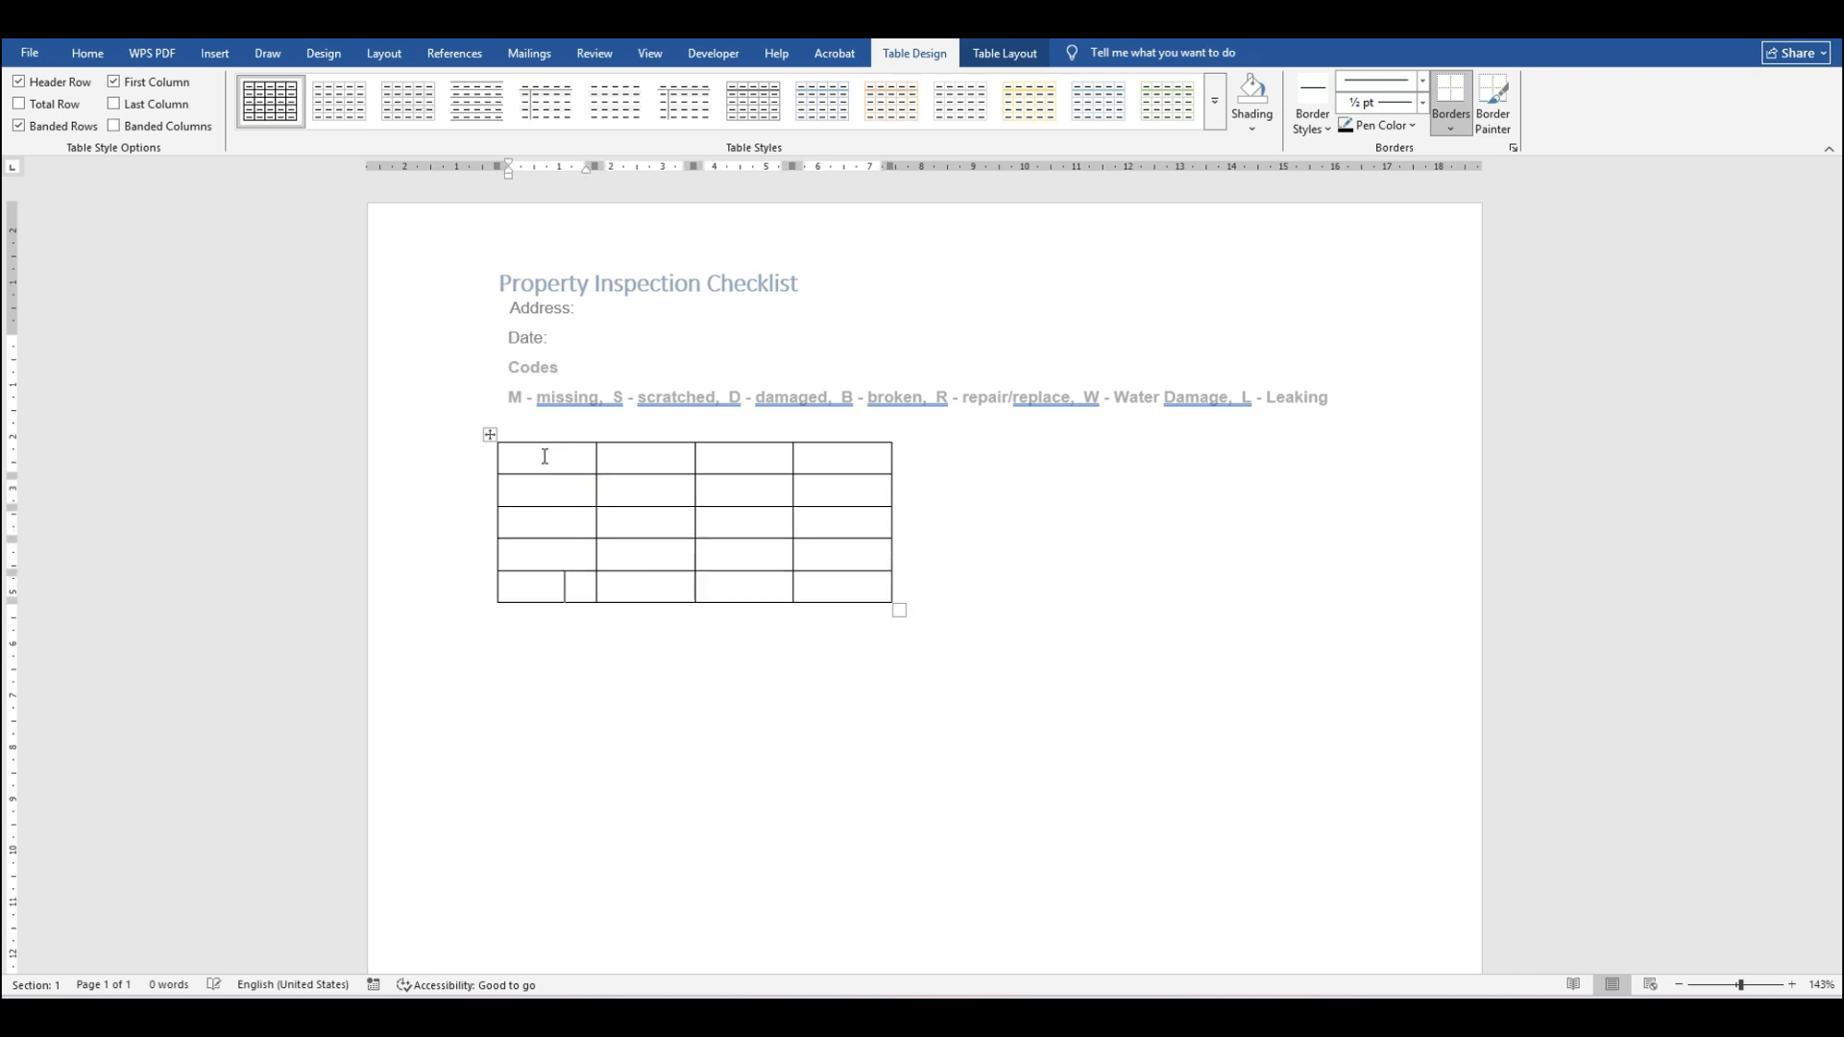
key("Tab")
key("Tab")
key("Tab")
key("Tab")
key("Tab")
key("Tab")
key("Tab")
key("Tab")
key("Tab")
key("Tab")
key("Tab")
key("Tab")
key("Tab")
key("Tab")
key("Tab")
key("Tab")
key("Tab")
key("Tab")
key("Tab")
key("Tab")
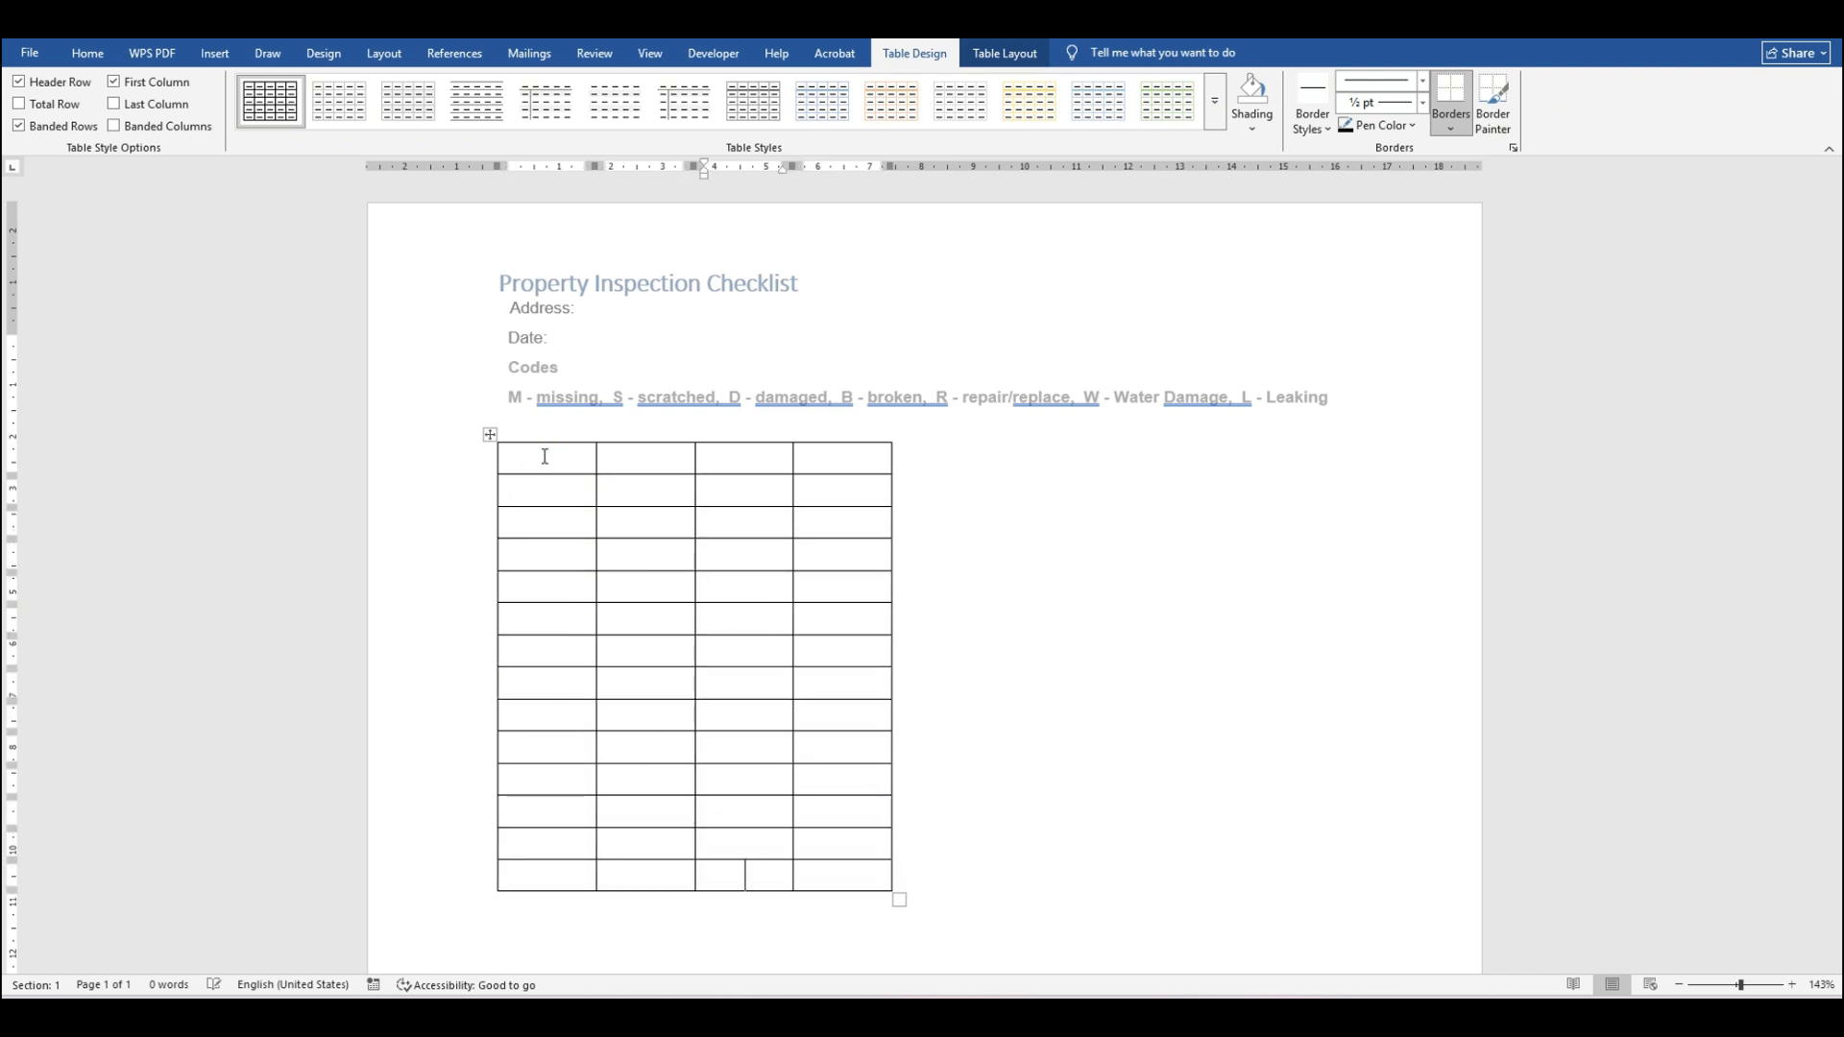
key("Tab")
key("Tab")
key("Tab")
key("Tab")
key("Tab")
key("Tab")
key("Tab")
key("Tab")
key("Tab")
key("Tab")
key("Tab")
key("Tab")
key("Tab")
key("Tab")
key("Tab")
key("Tab")
key("Tab")
key("Tab")
key("Tab")
key("Tab")
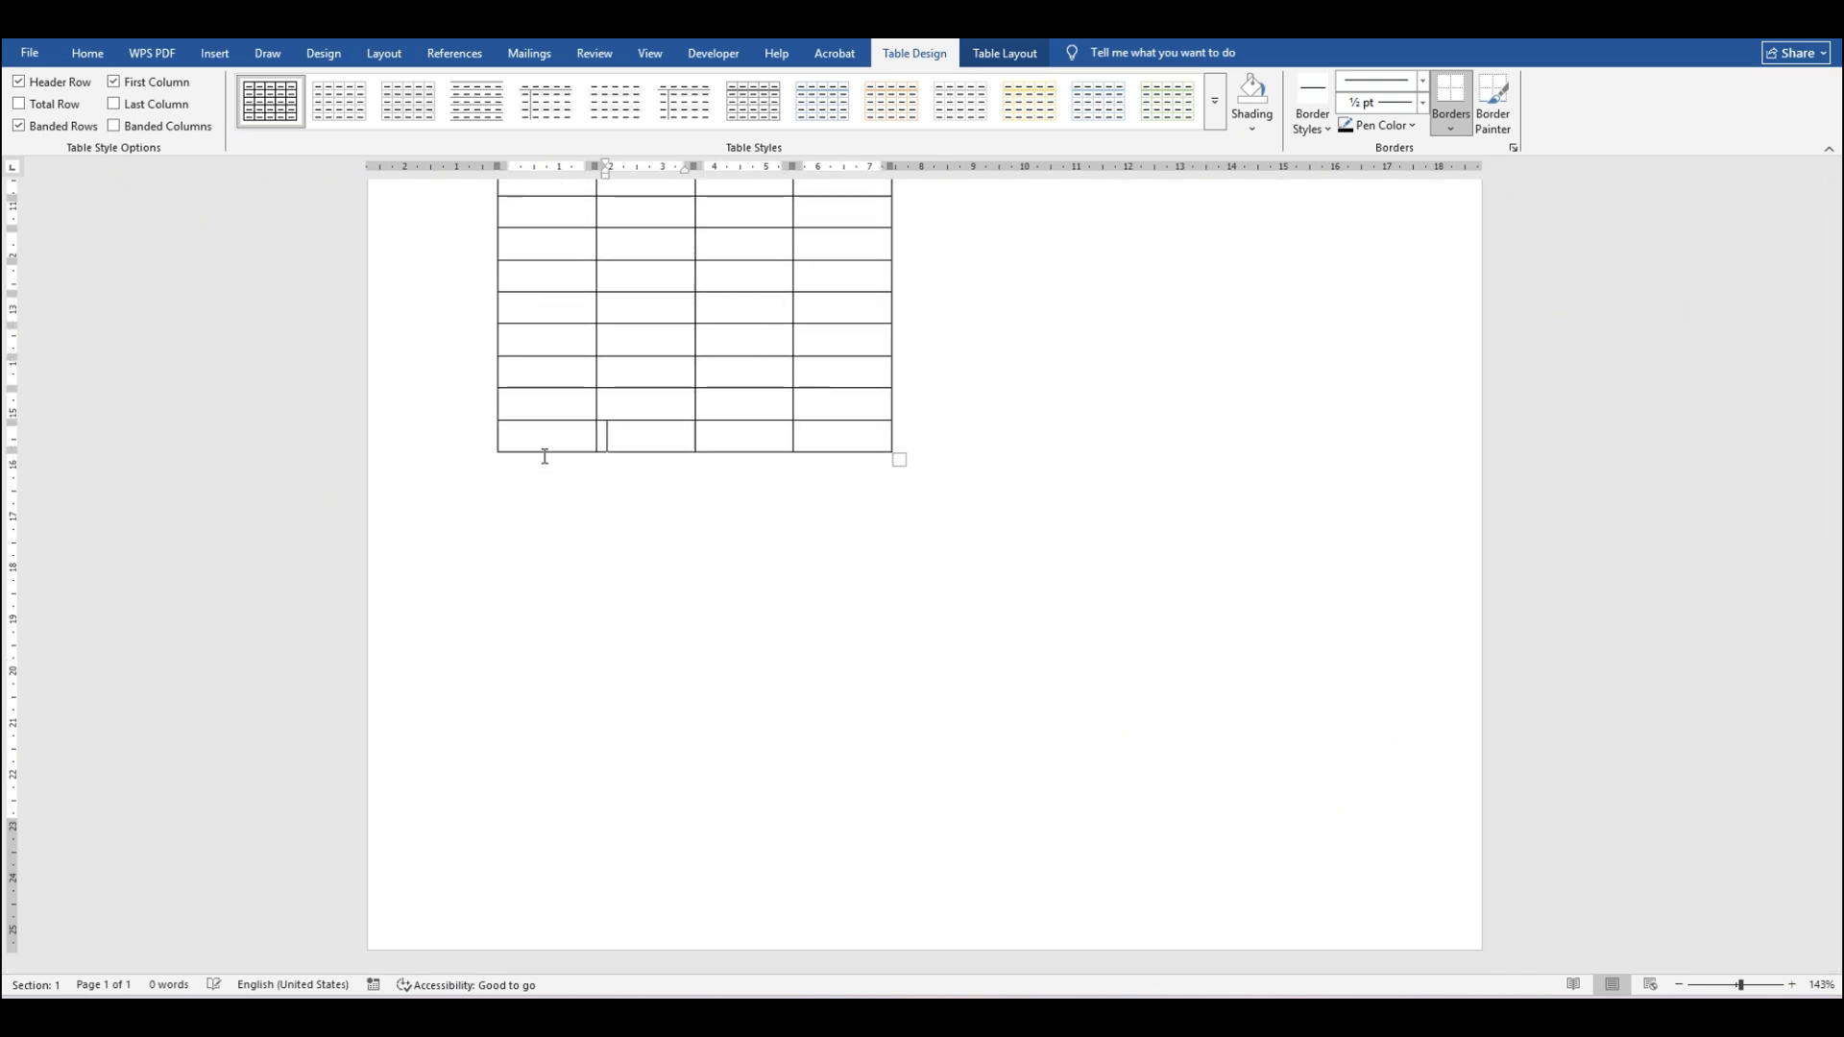
key("Tab")
key("Tab")
key("Tab")
key("Tab")
key("Tab")
key("Tab")
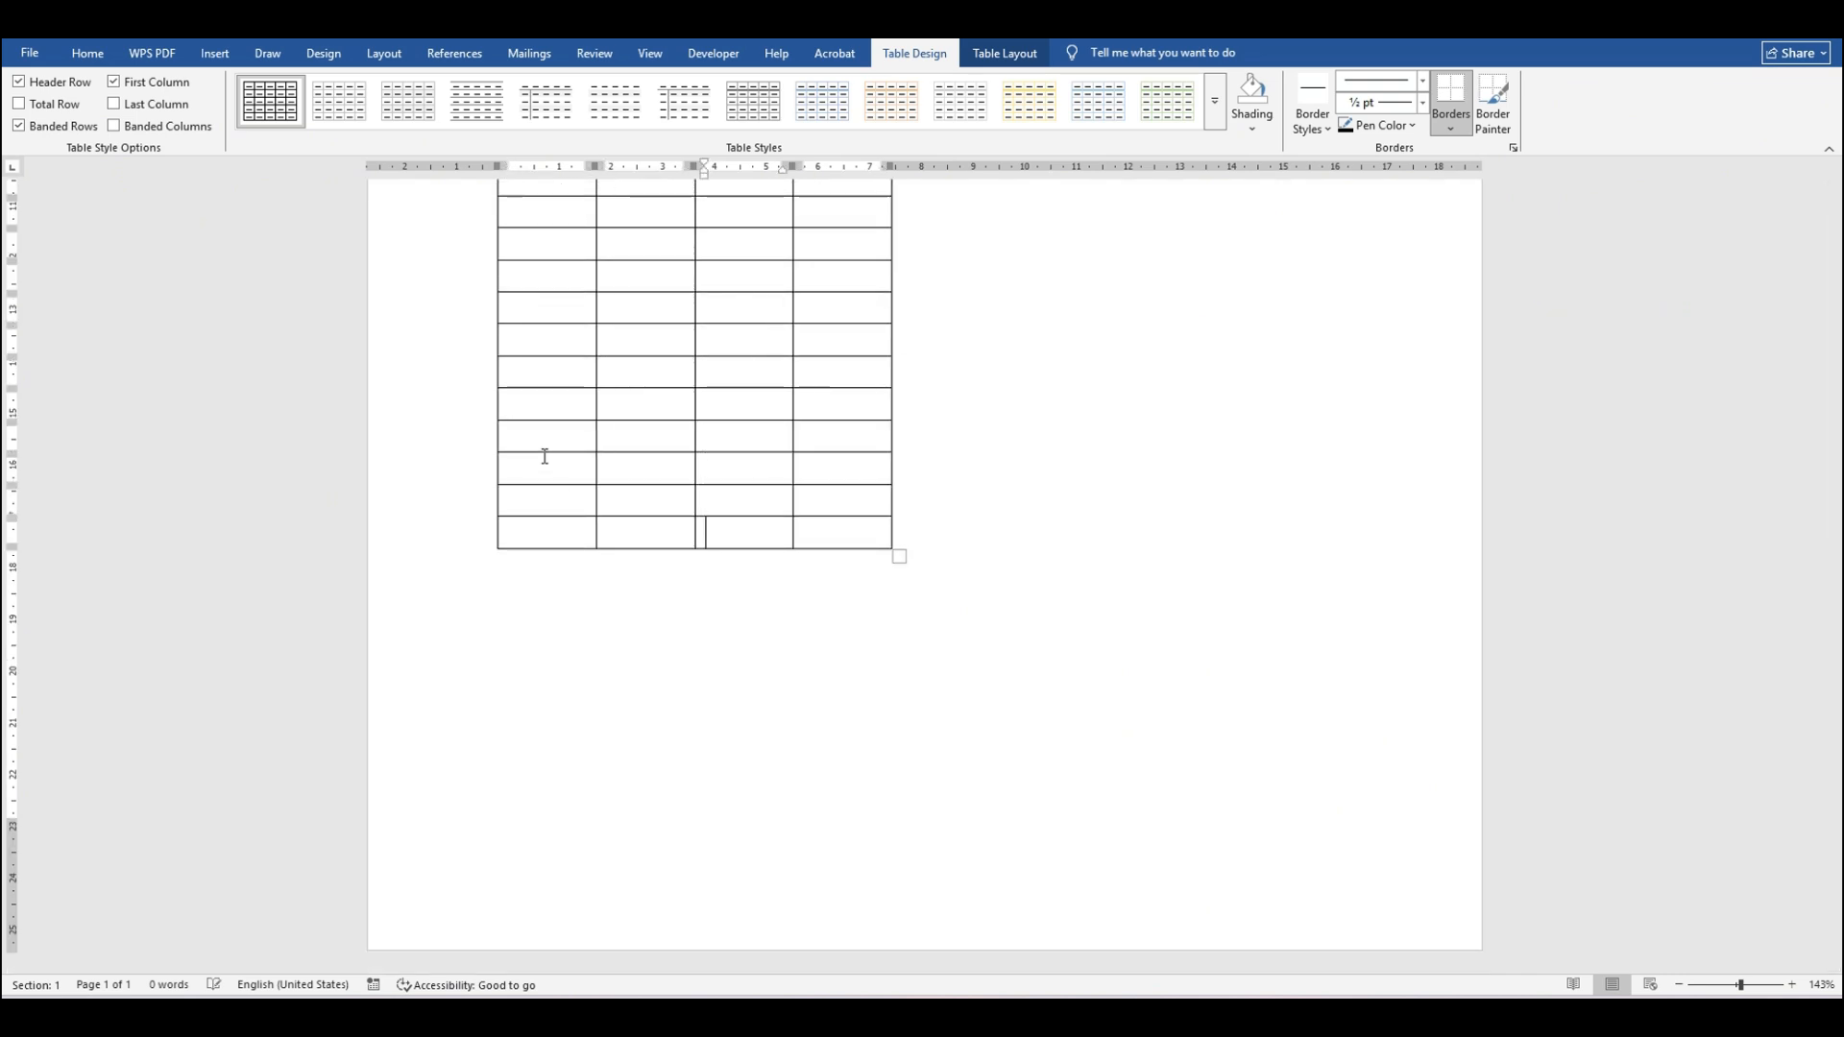
key("Tab")
key("Tab")
key("Tab")
key("Tab")
key("Tab")
key("Tab")
key("Tab")
key("Tab")
key("Tab")
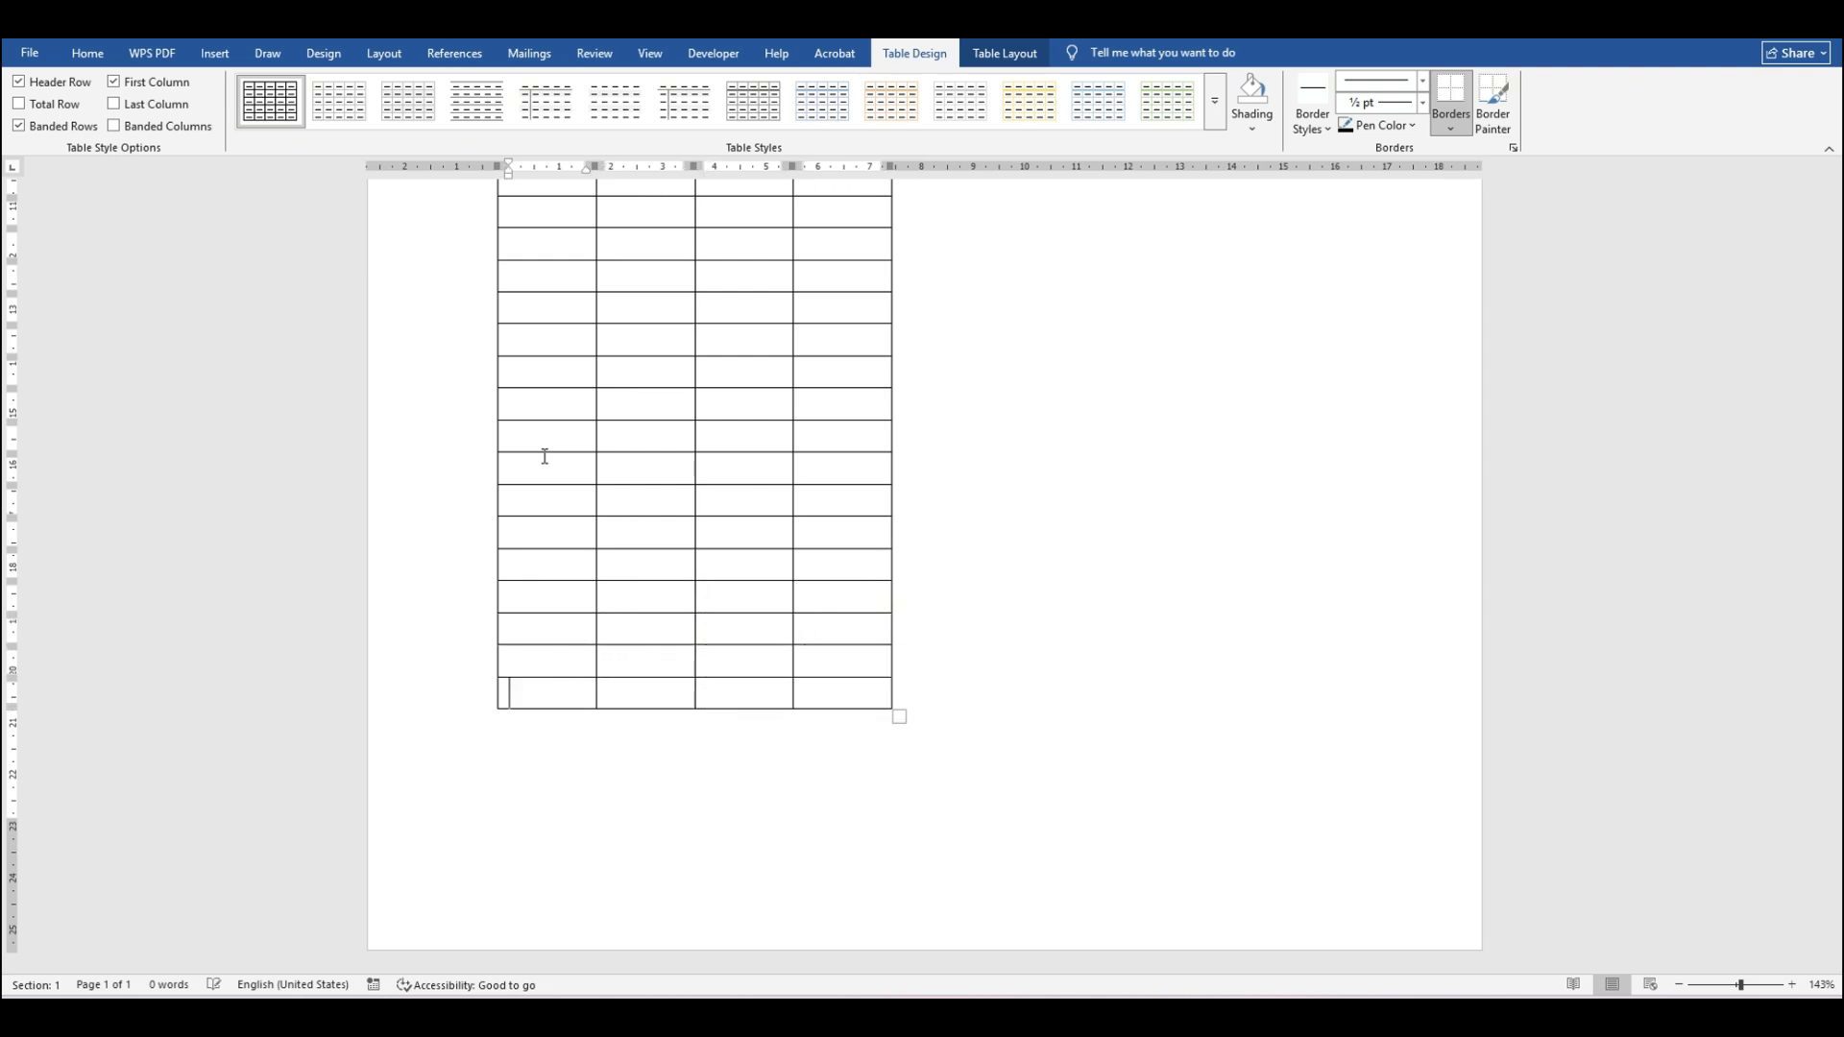
key("Tab")
key("Tab")
key("Tab")
key("Tab")
key("Tab")
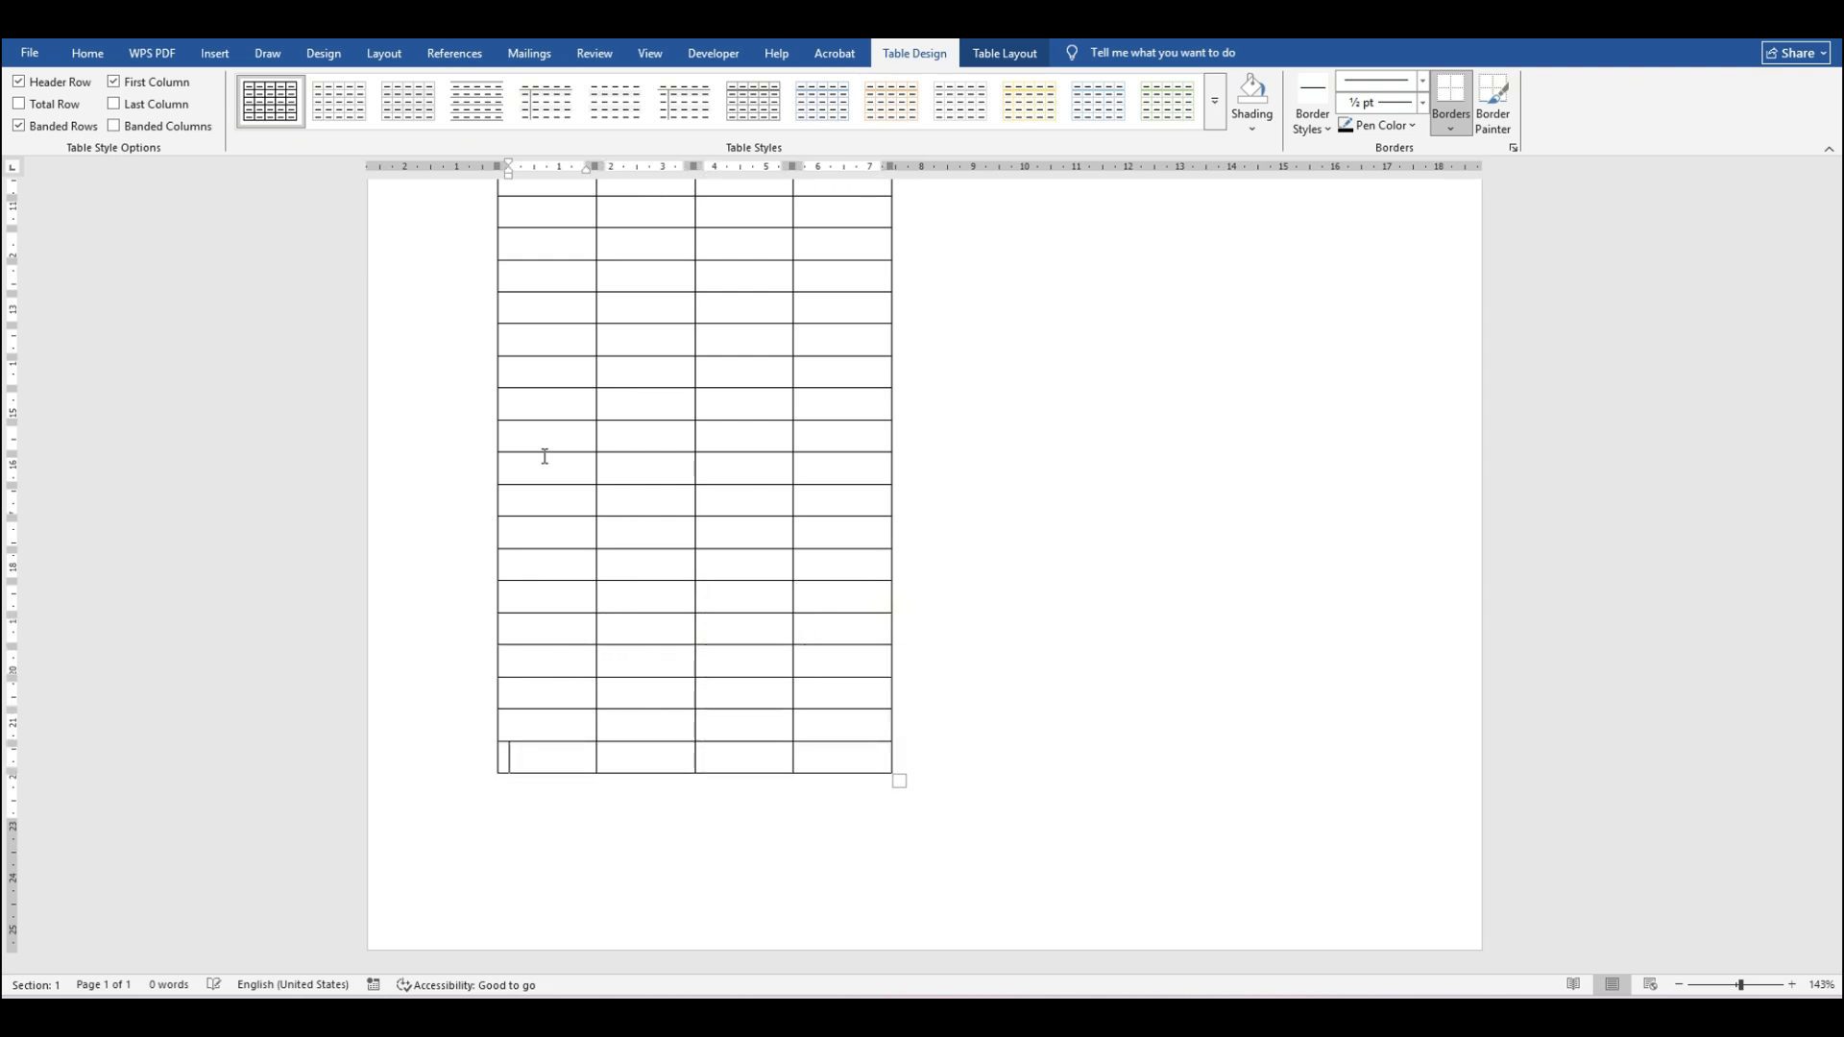
key("Tab")
key("Tab")
key("Tab")
key("Tab")
key("Tab")
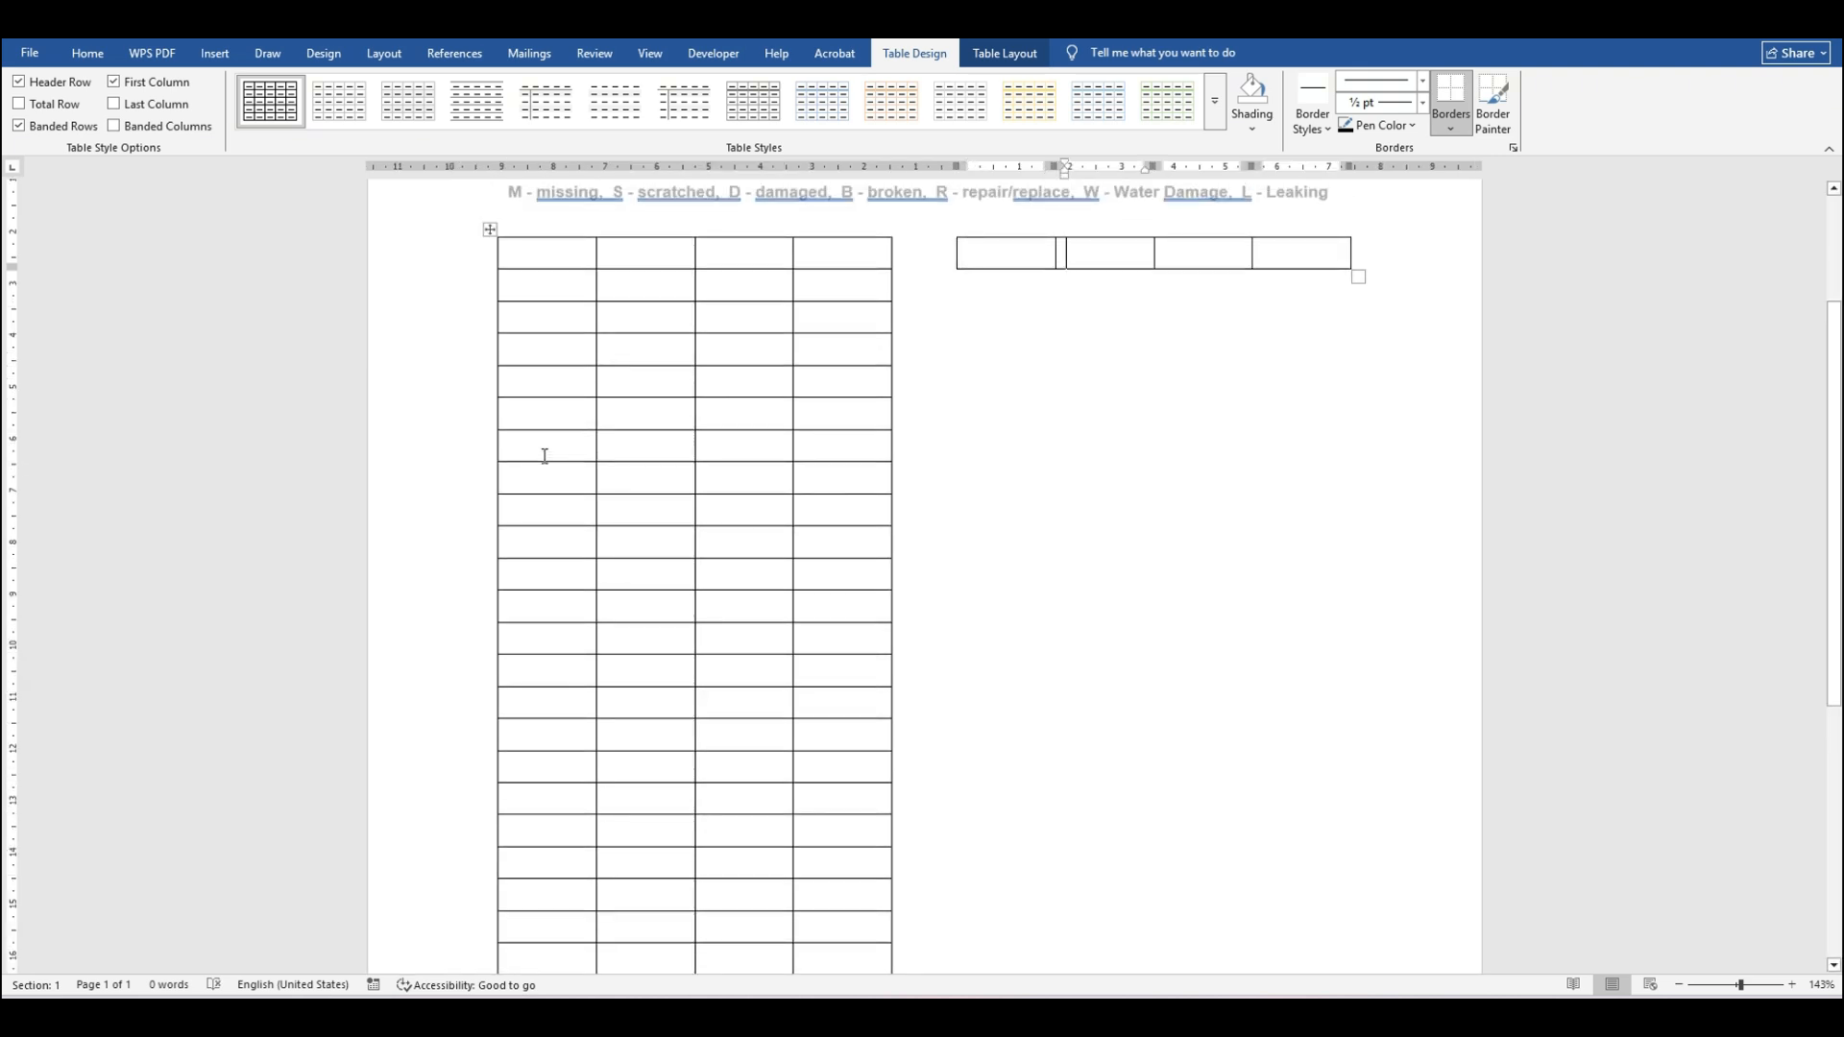
Step: Add empty rows to the four-column table until it fills the page's second column down to the bottom margin
key("Tab")
key("Tab")
key("Tab")
key("Tab")
key("Tab")
key("Tab")
key("Tab")
key("Tab")
key("Tab")
key("Tab")
key("Tab")
key("Tab")
key("Tab")
key("Tab")
key("Tab")
key("Tab")
key("Tab")
key("Tab")
key("Tab")
key("Tab")
key("Tab")
key("Tab")
key("Tab")
key("Tab")
key("Tab")
key("Tab")
key("Tab")
key("Tab")
key("Tab")
key("Tab")
key("Tab")
key("Tab")
key("Tab")
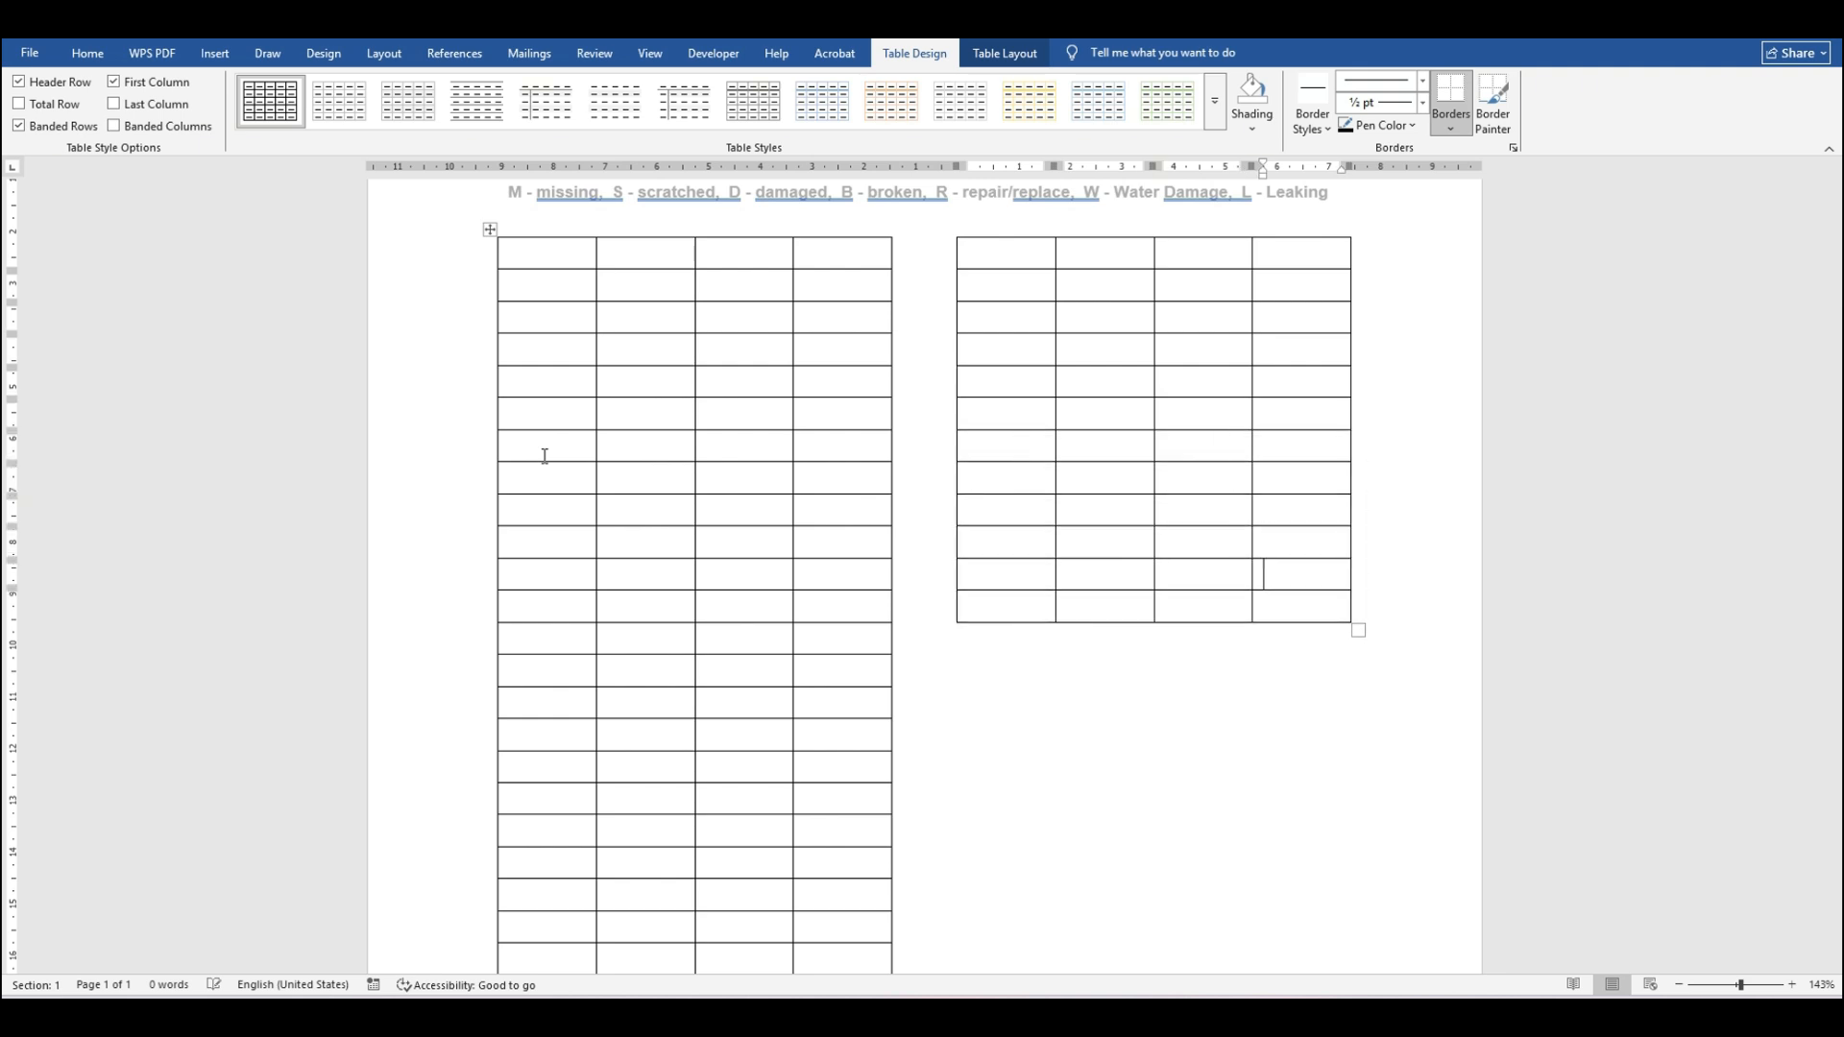
key("Tab")
key("Tab")
key("Tab")
key("Tab")
key("Tab")
key("Tab")
key("Tab")
key("Tab")
key("Tab")
key("Tab")
key("Tab")
key("Tab")
key("Tab")
key("Tab")
key("Tab")
key("Tab")
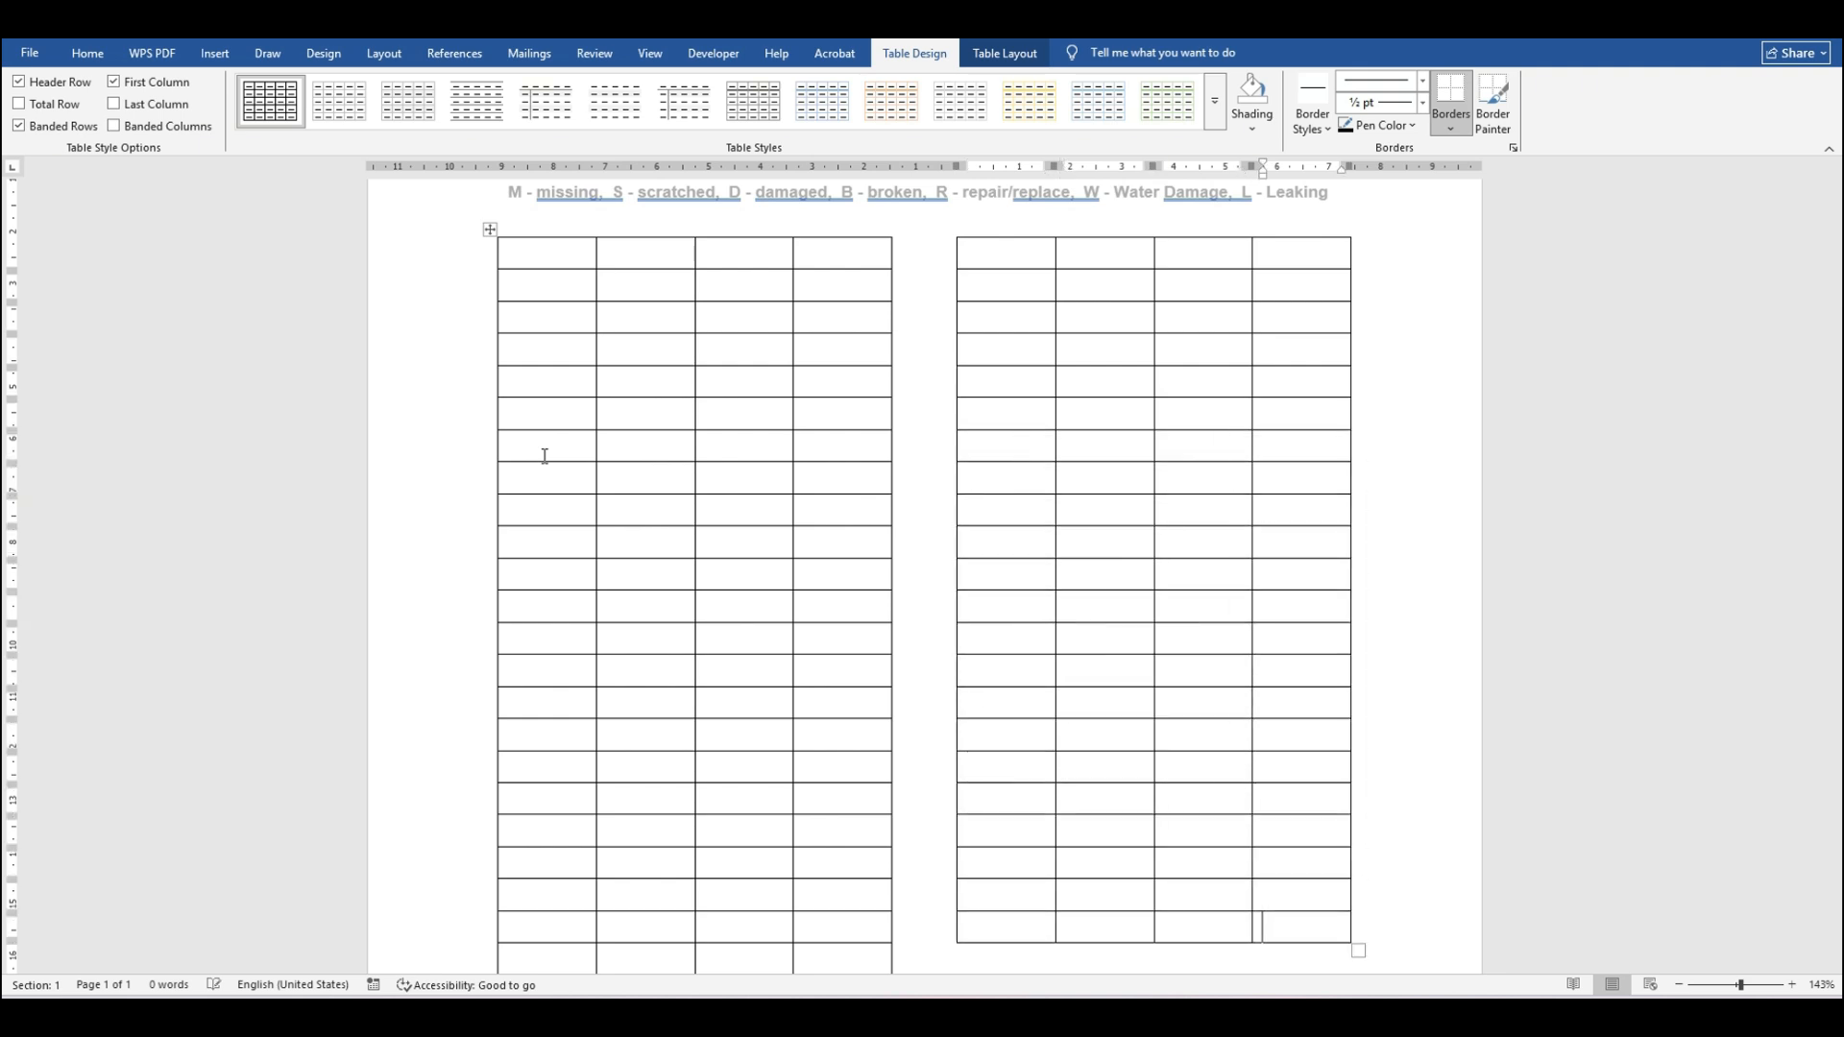
key("Tab")
key("Tab")
key("Tab")
key("Tab")
key("Tab")
key("Tab")
key("Tab")
key("Tab")
key("Tab")
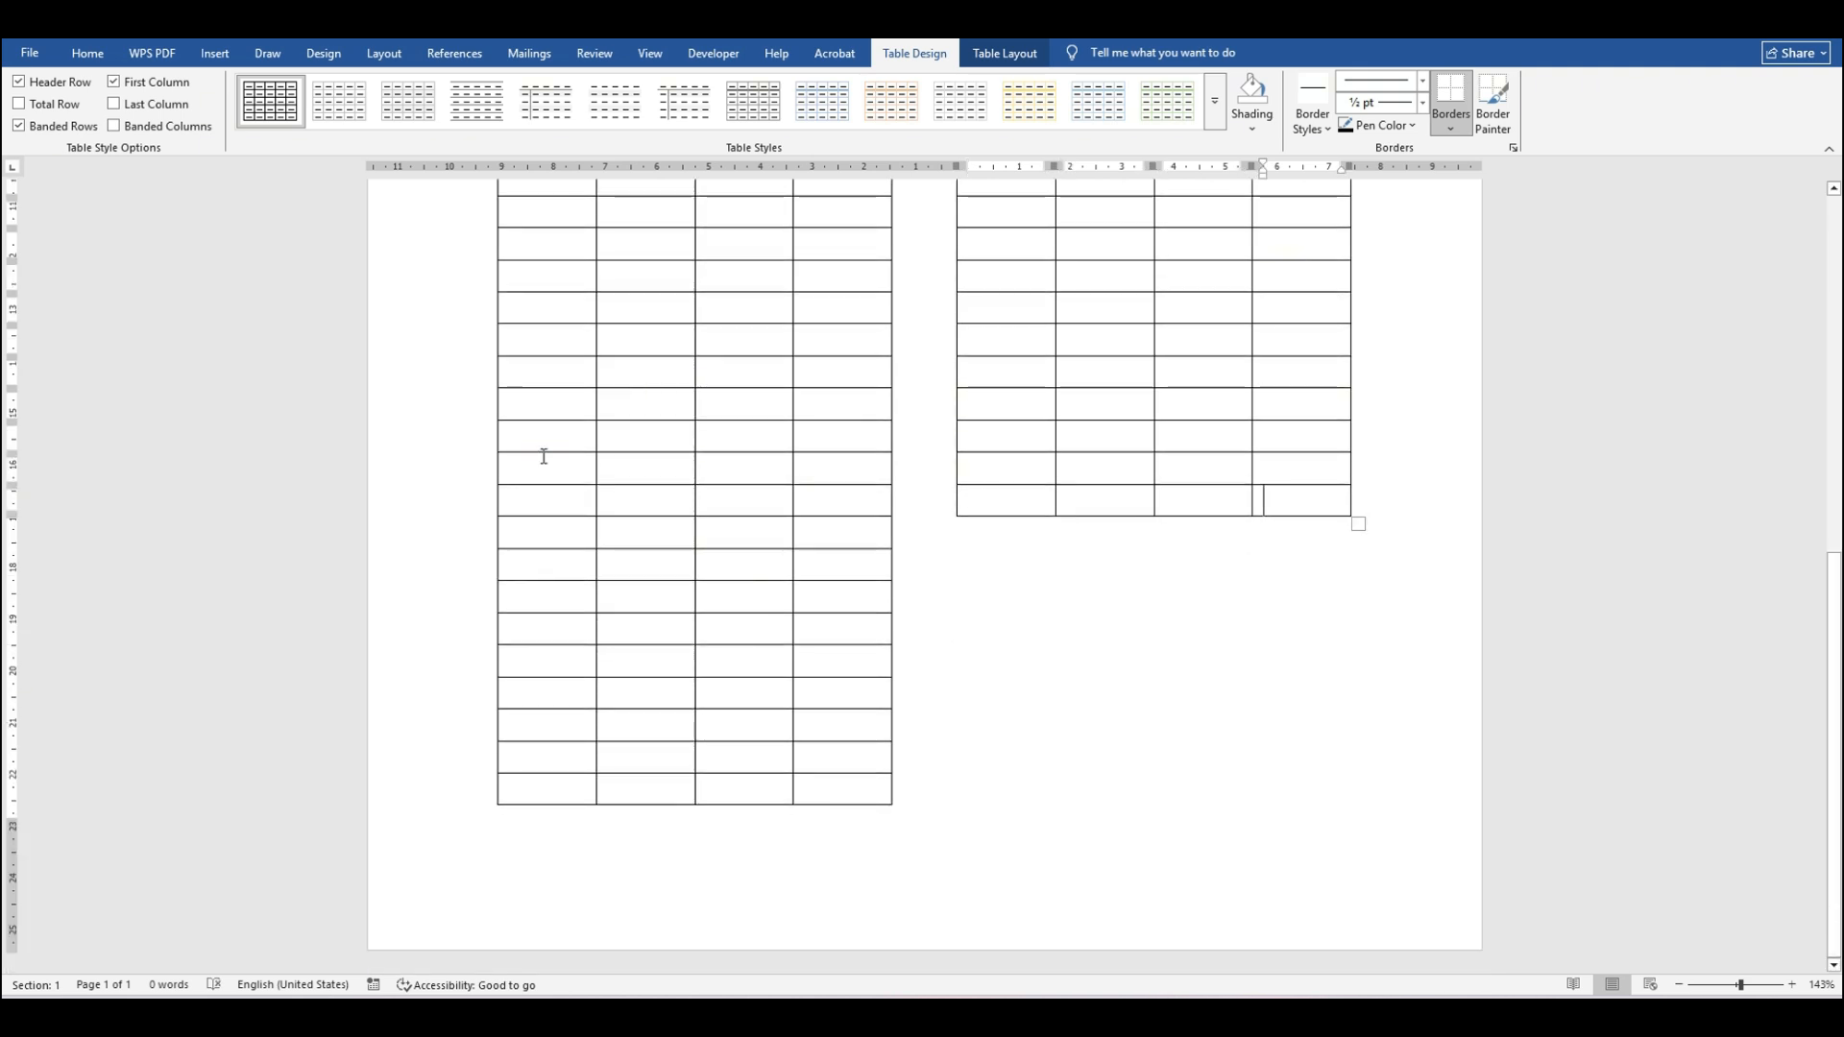
key("Tab")
key("Tab")
key("Tab")
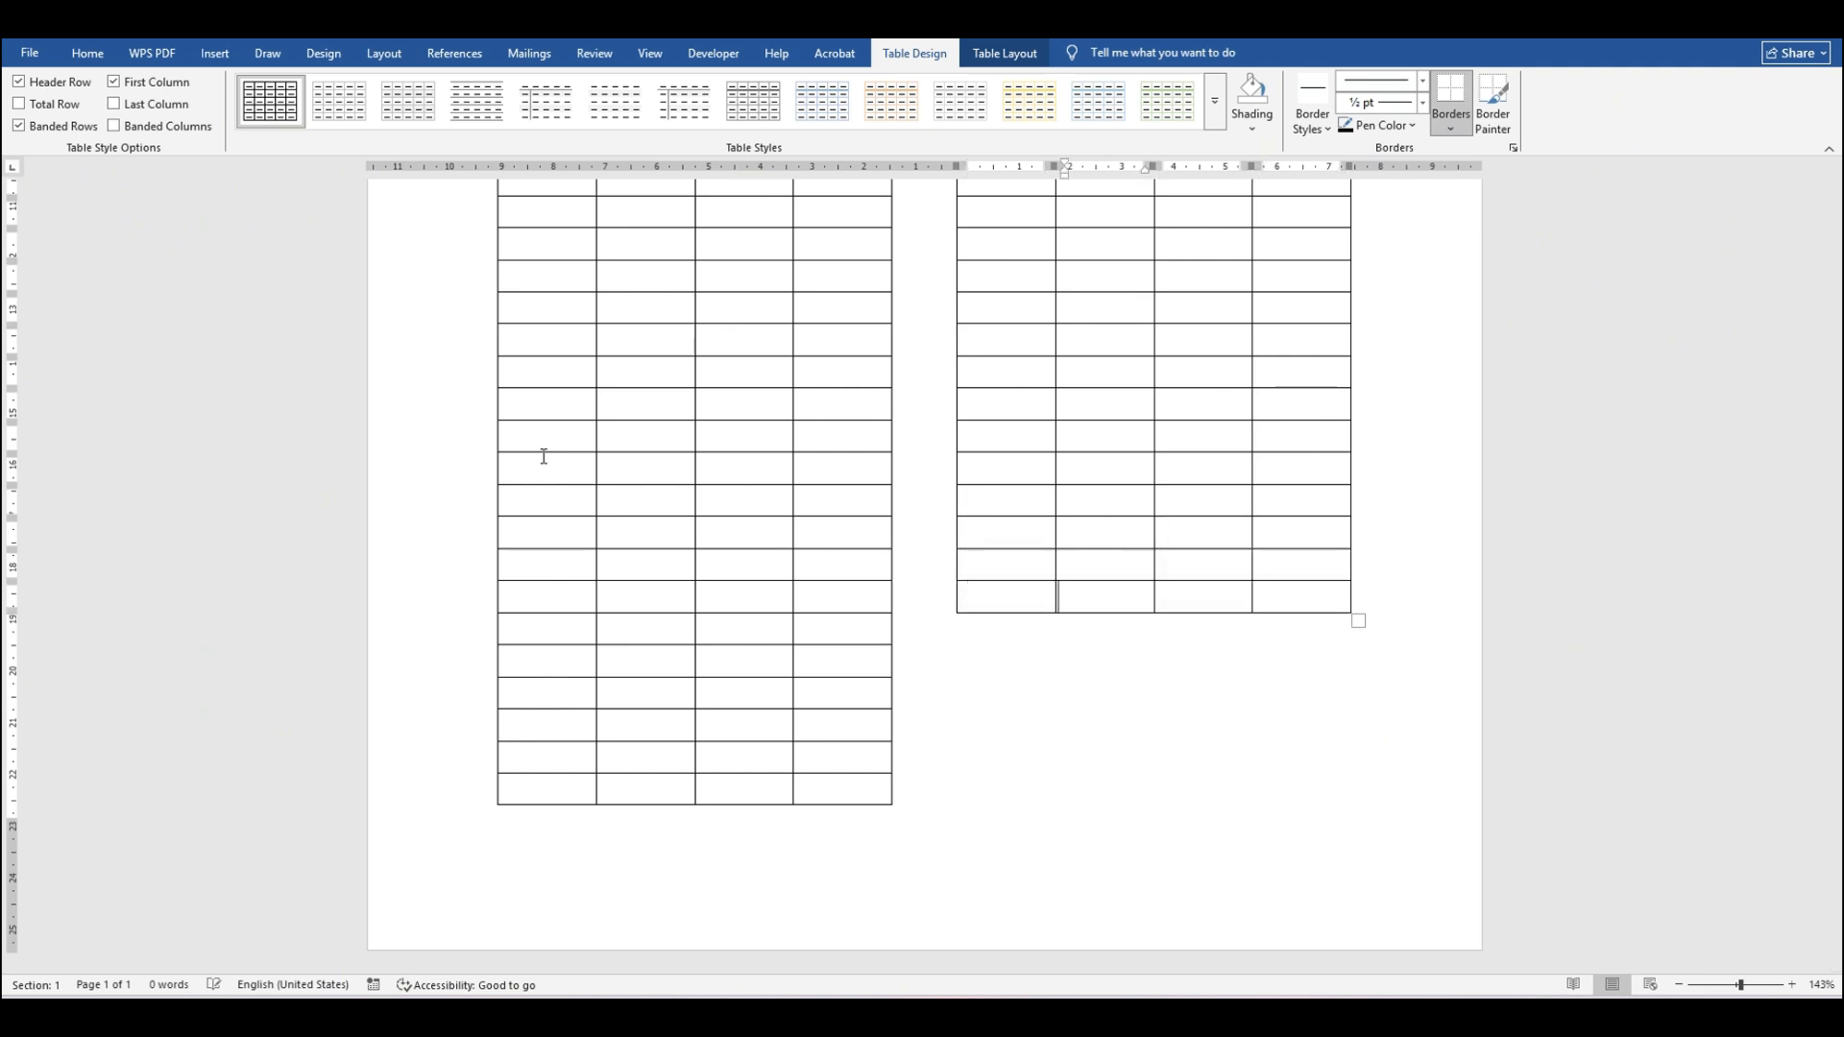
key("Tab")
key("Tab")
key("Tab")
key("Tab")
key("Tab")
key("Tab")
key("Tab")
key("Tab")
key("Tab")
key("Tab")
key("Tab")
key("Tab")
key("Tab")
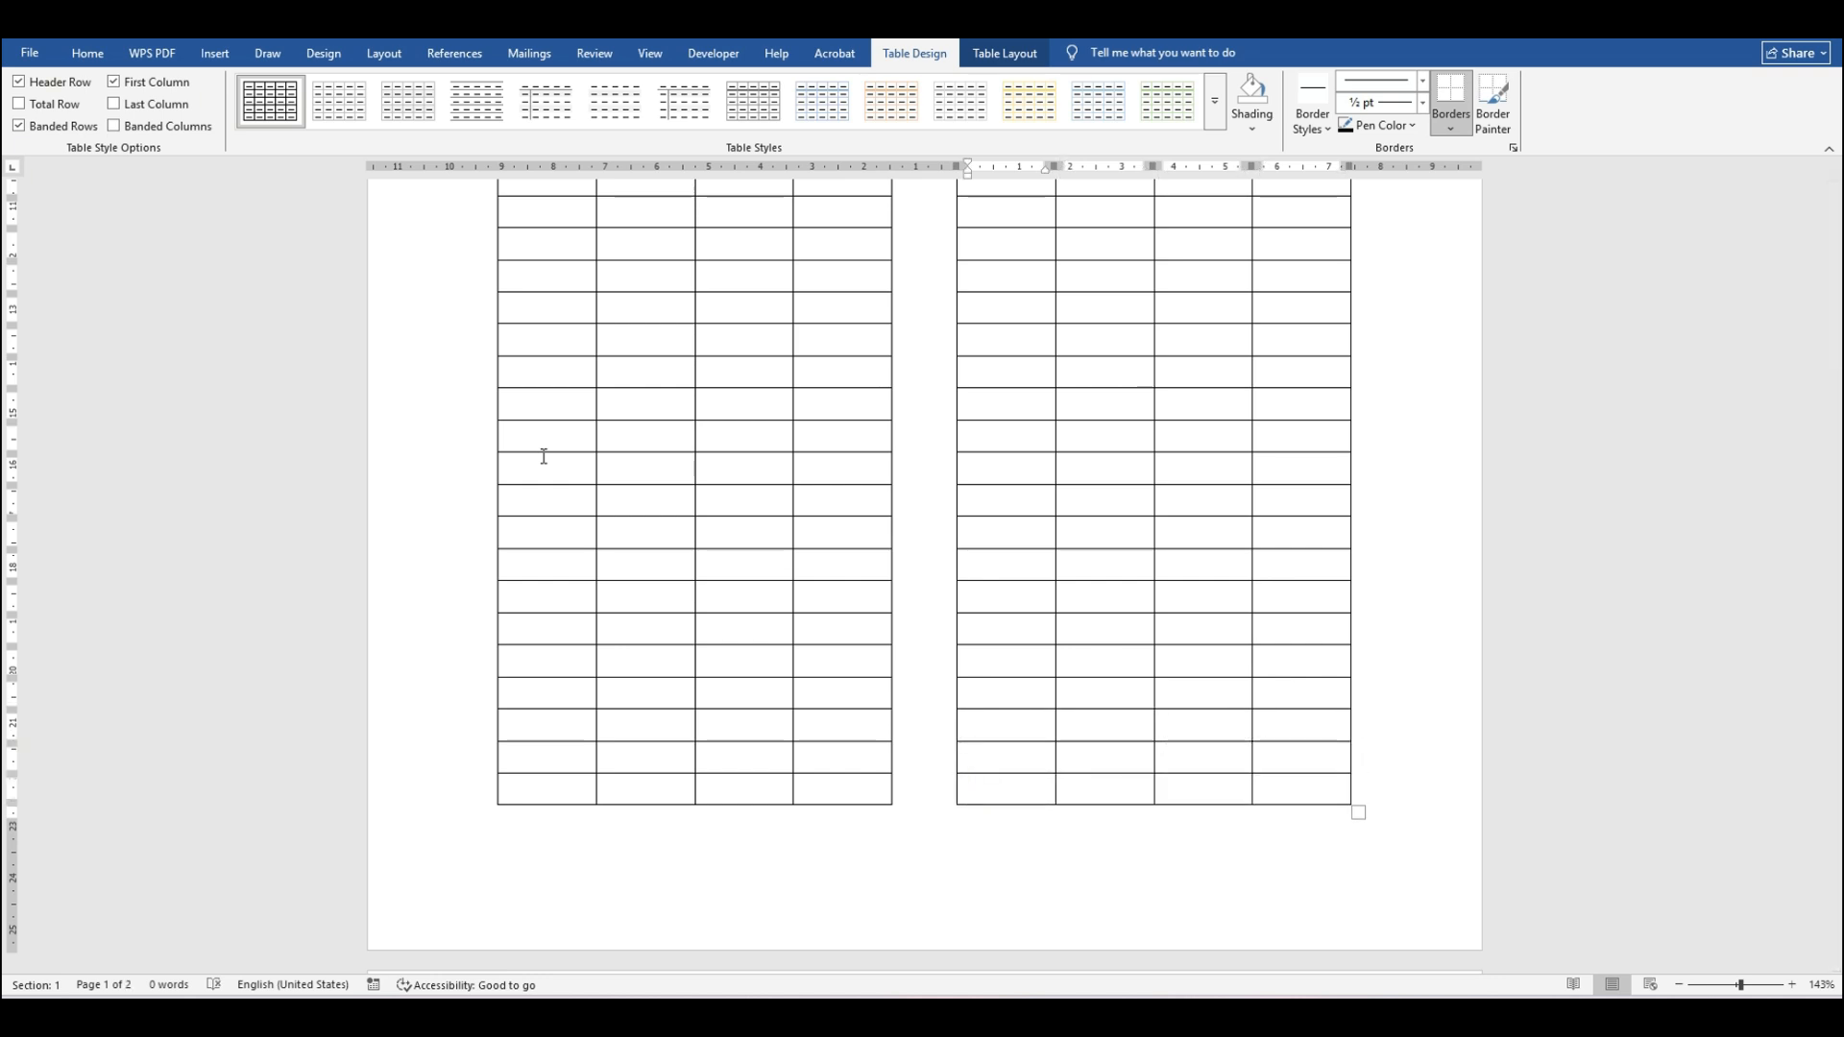
Step: Set the width of the table's second, third and fourth columns to 1.3 cm
scroll(873, 507, "up", 5)
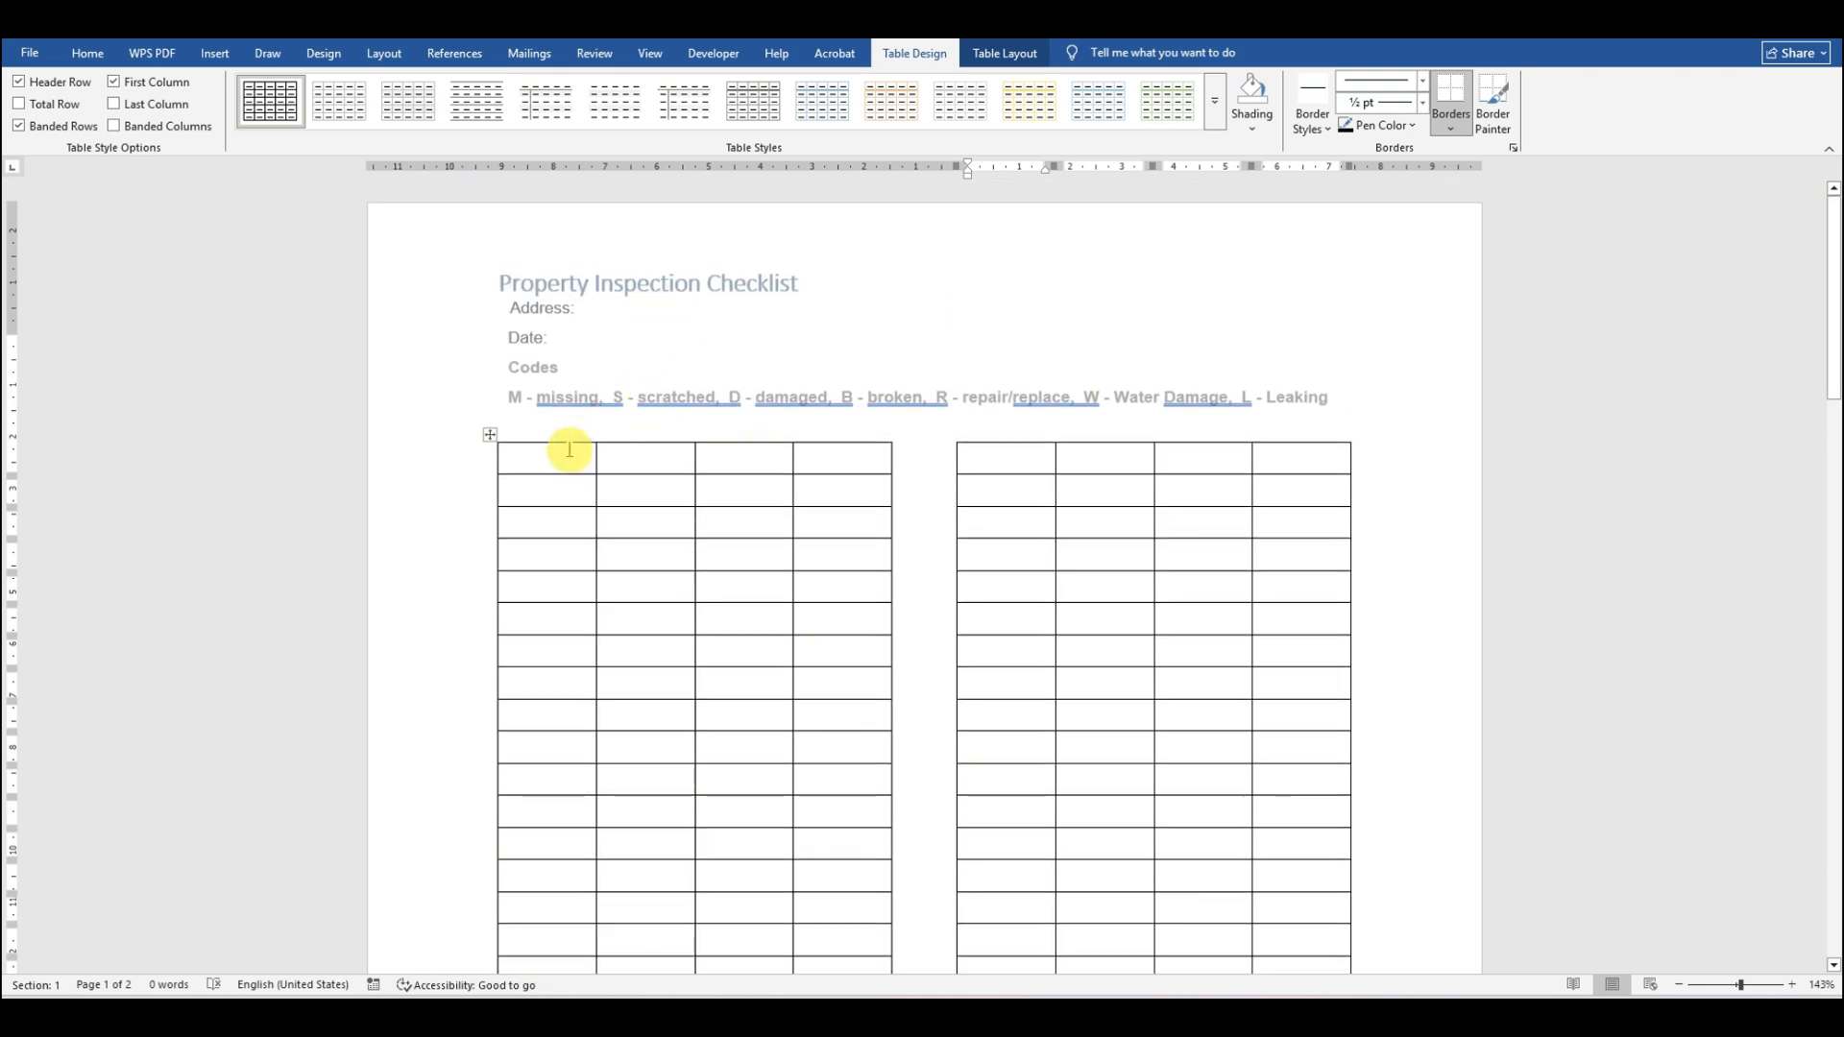
left_click(565, 429)
left_click(632, 432)
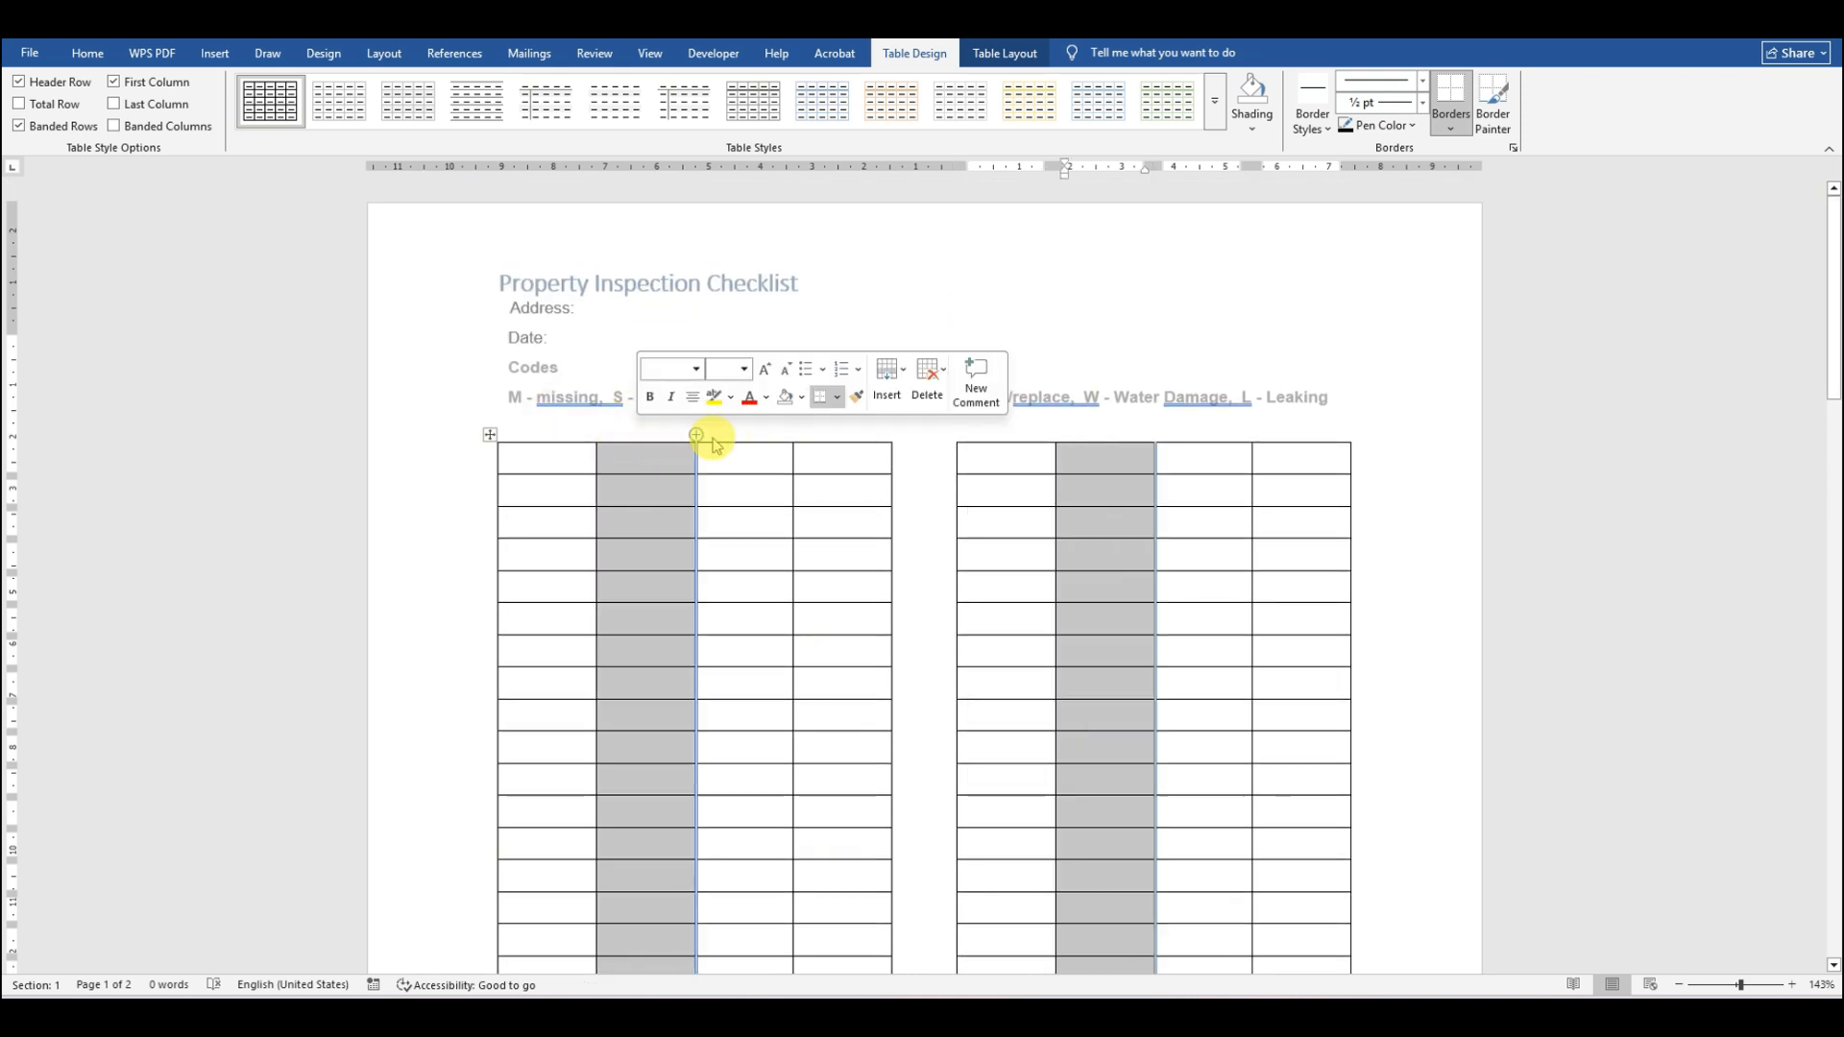
left_click_drag(672, 423, 832, 462)
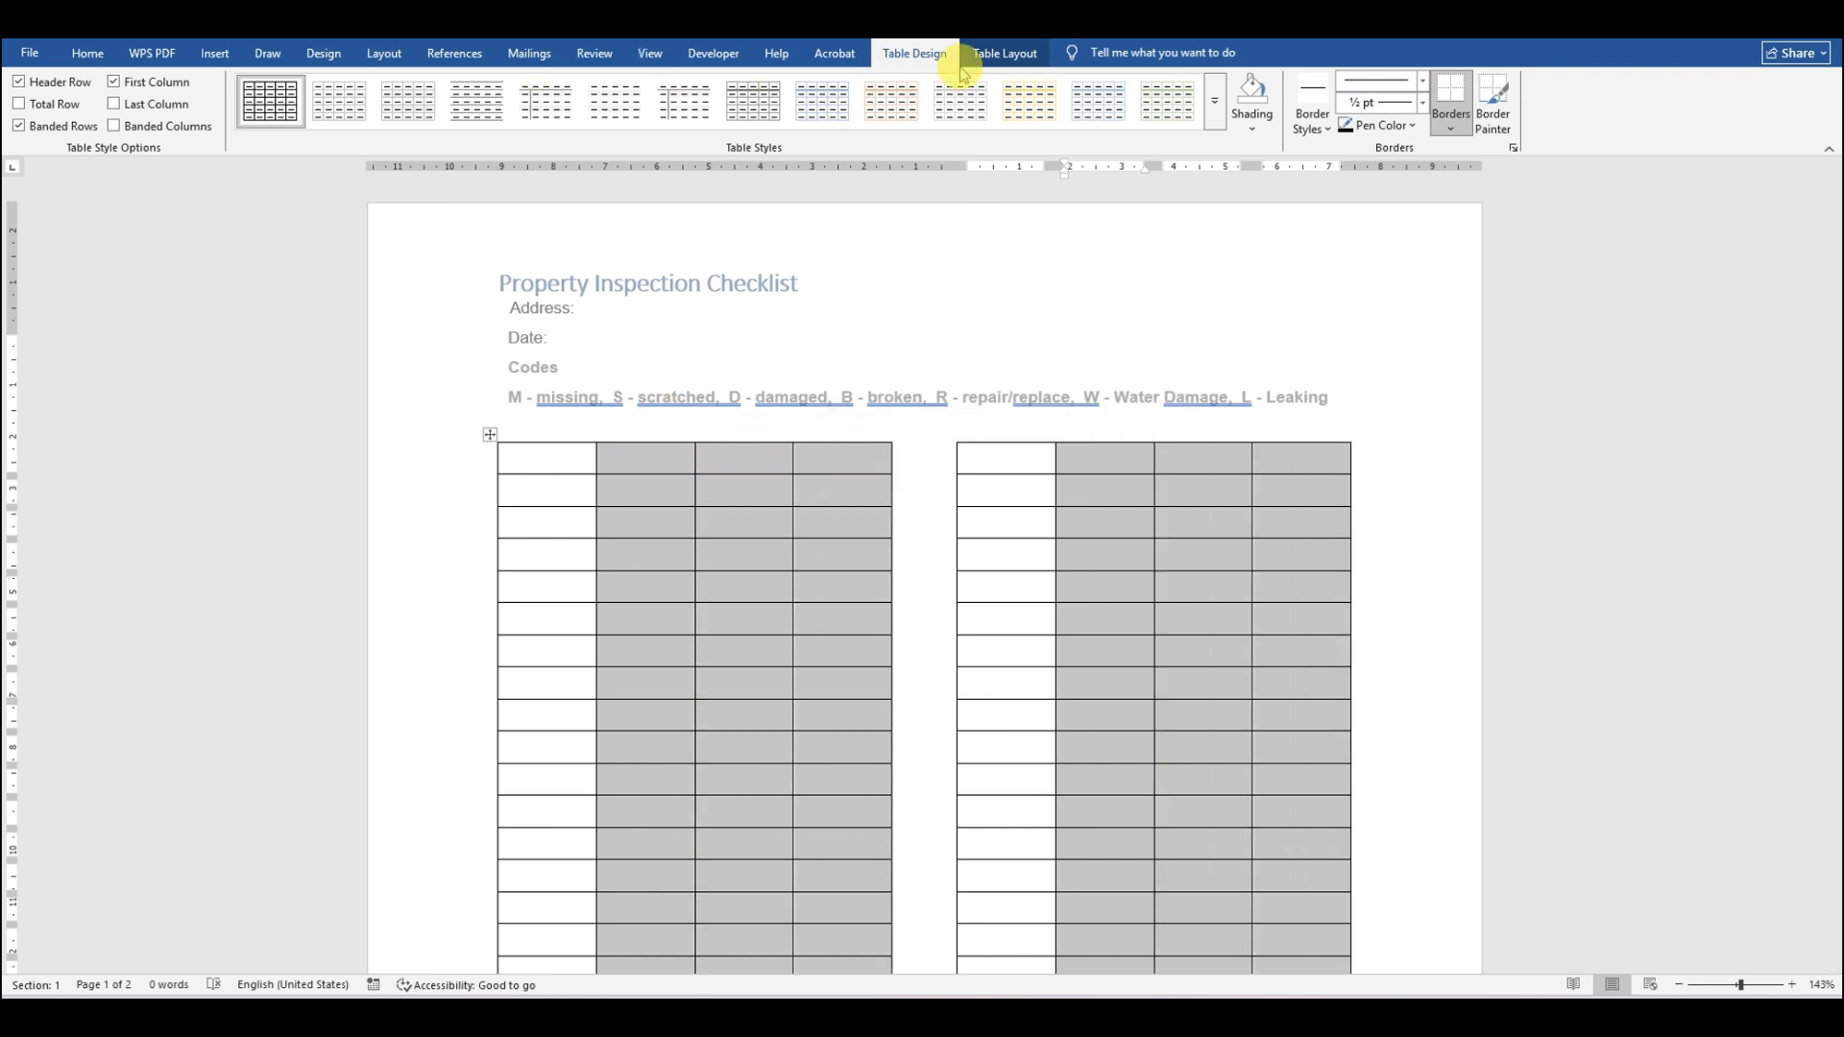
left_click(995, 59)
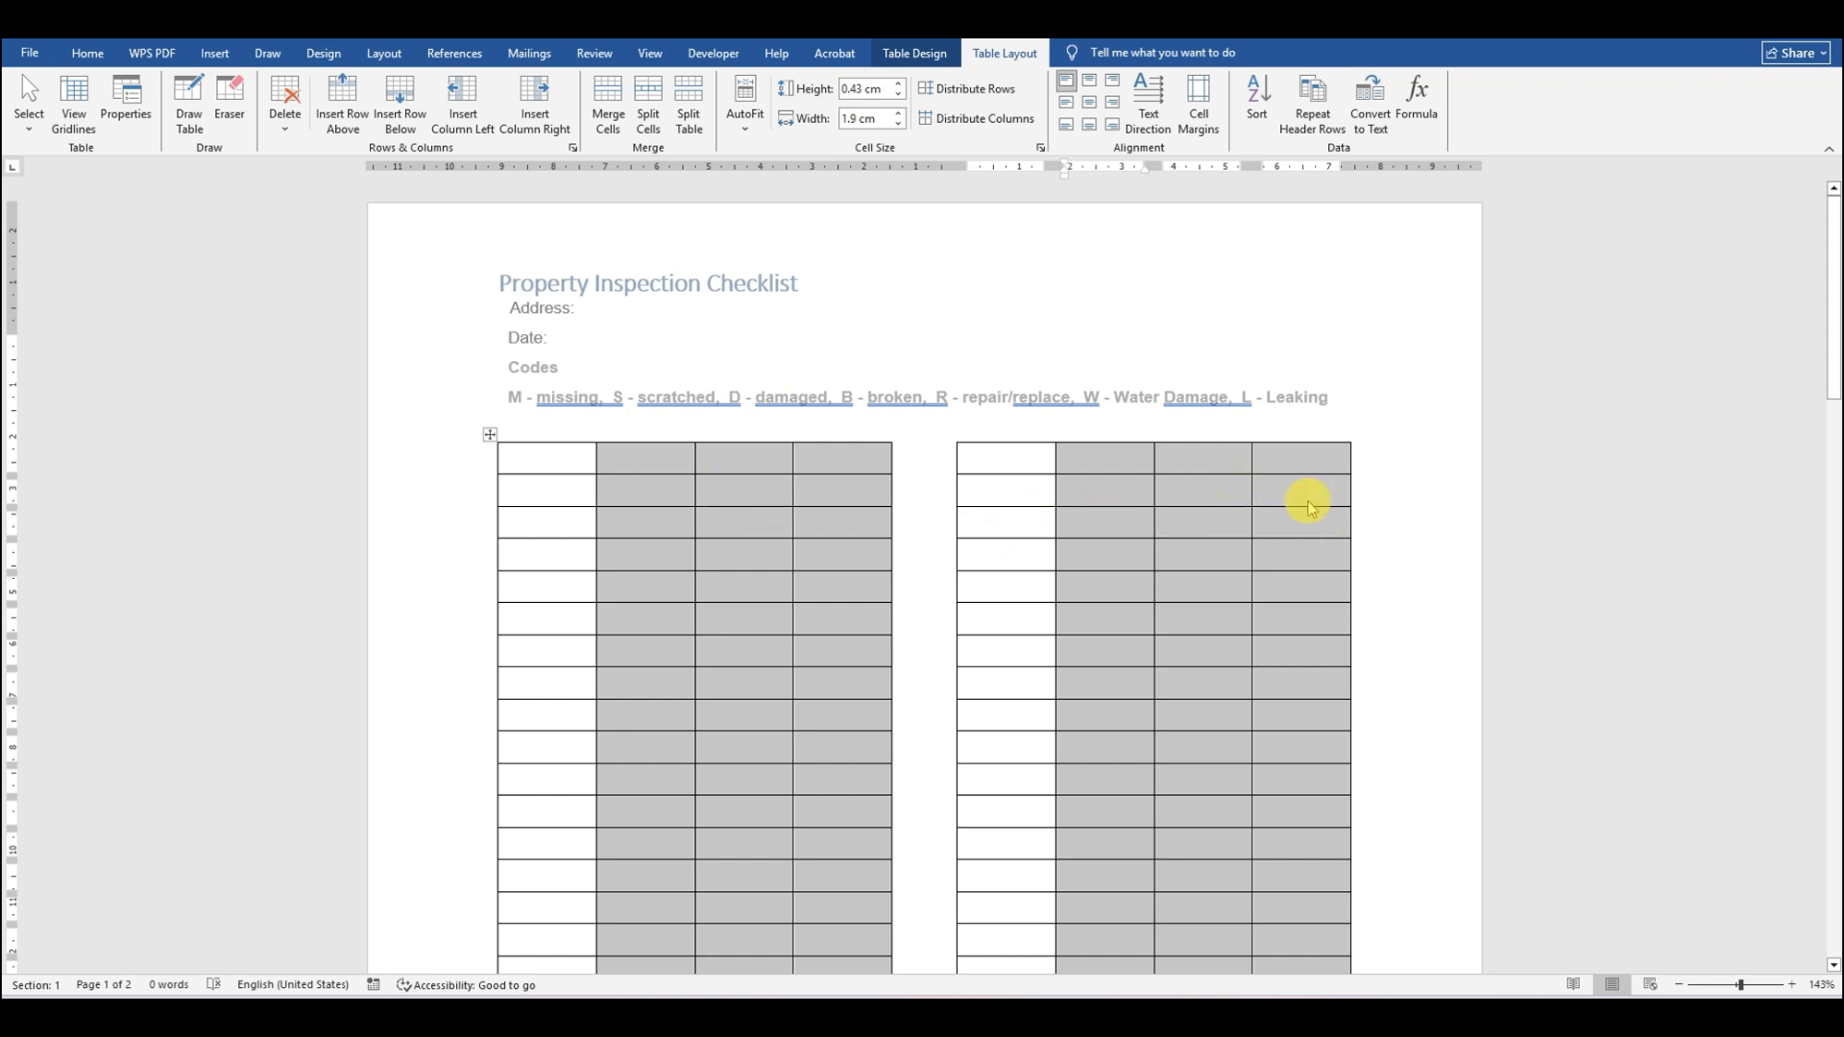
left_click(902, 125)
left_click(901, 124)
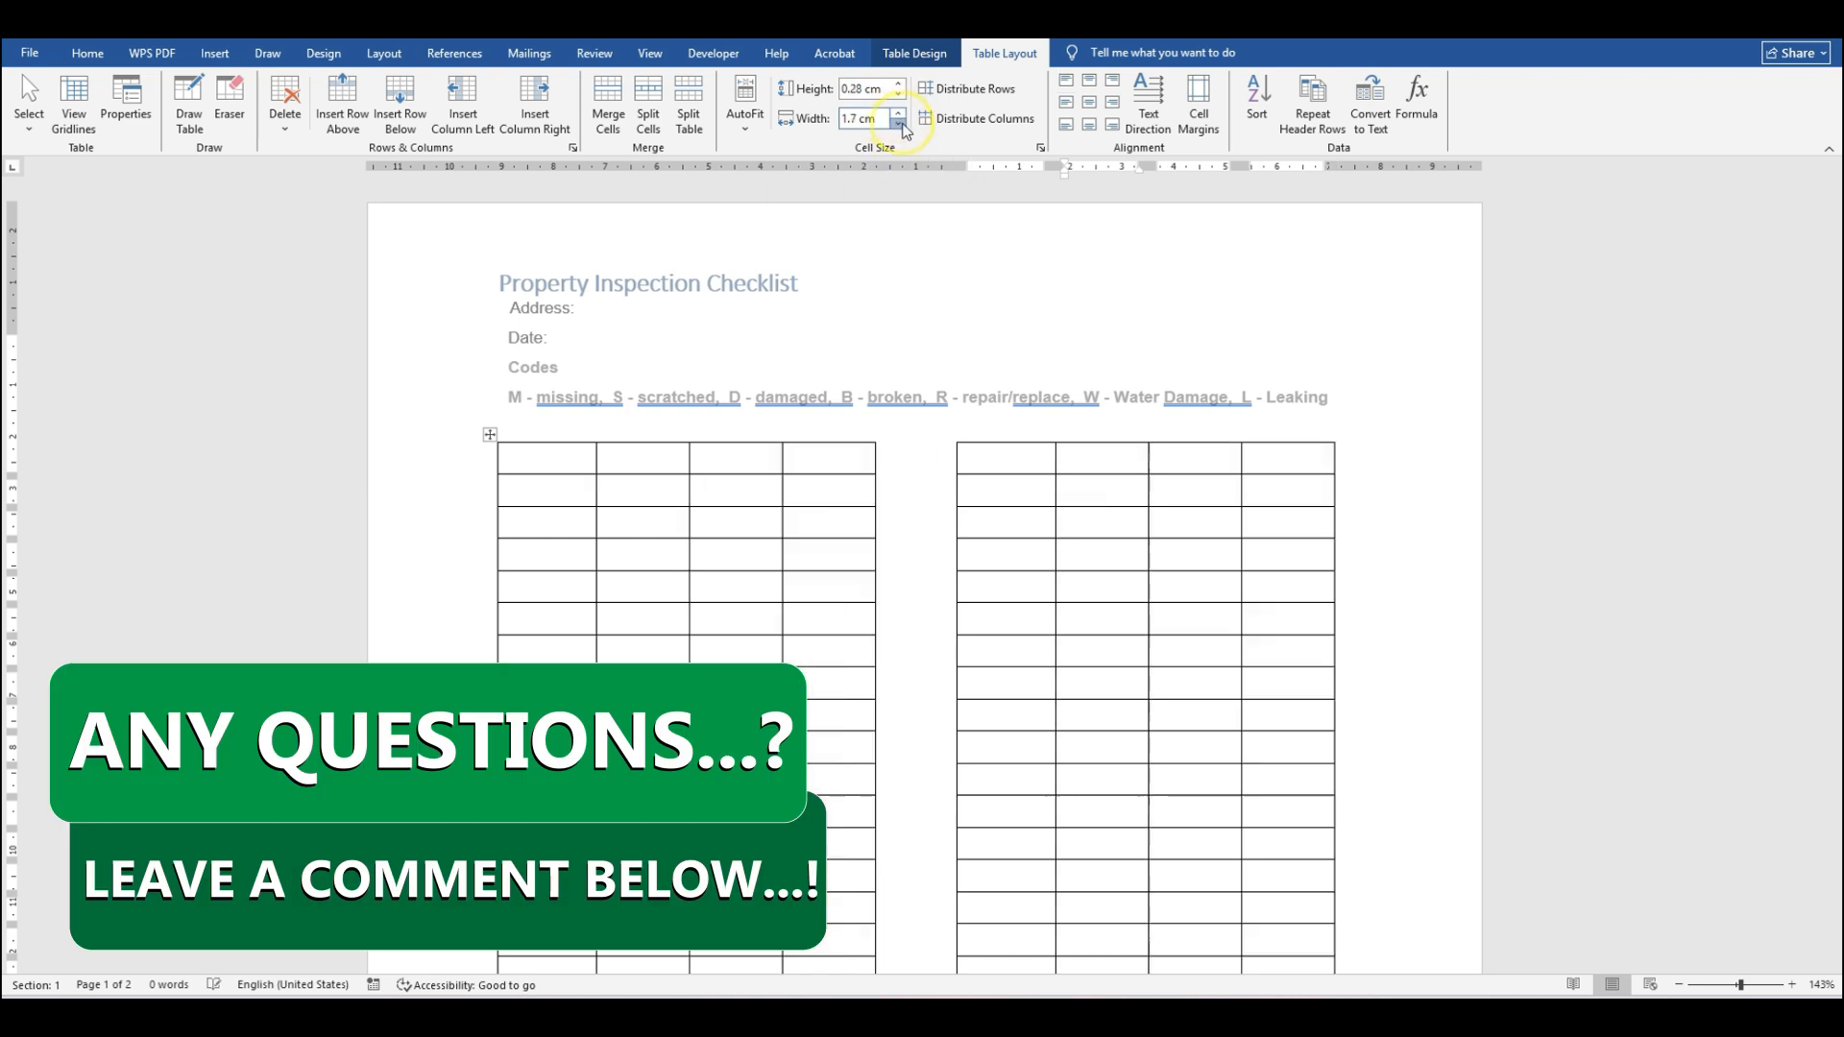
left_click(901, 124)
left_click(901, 124)
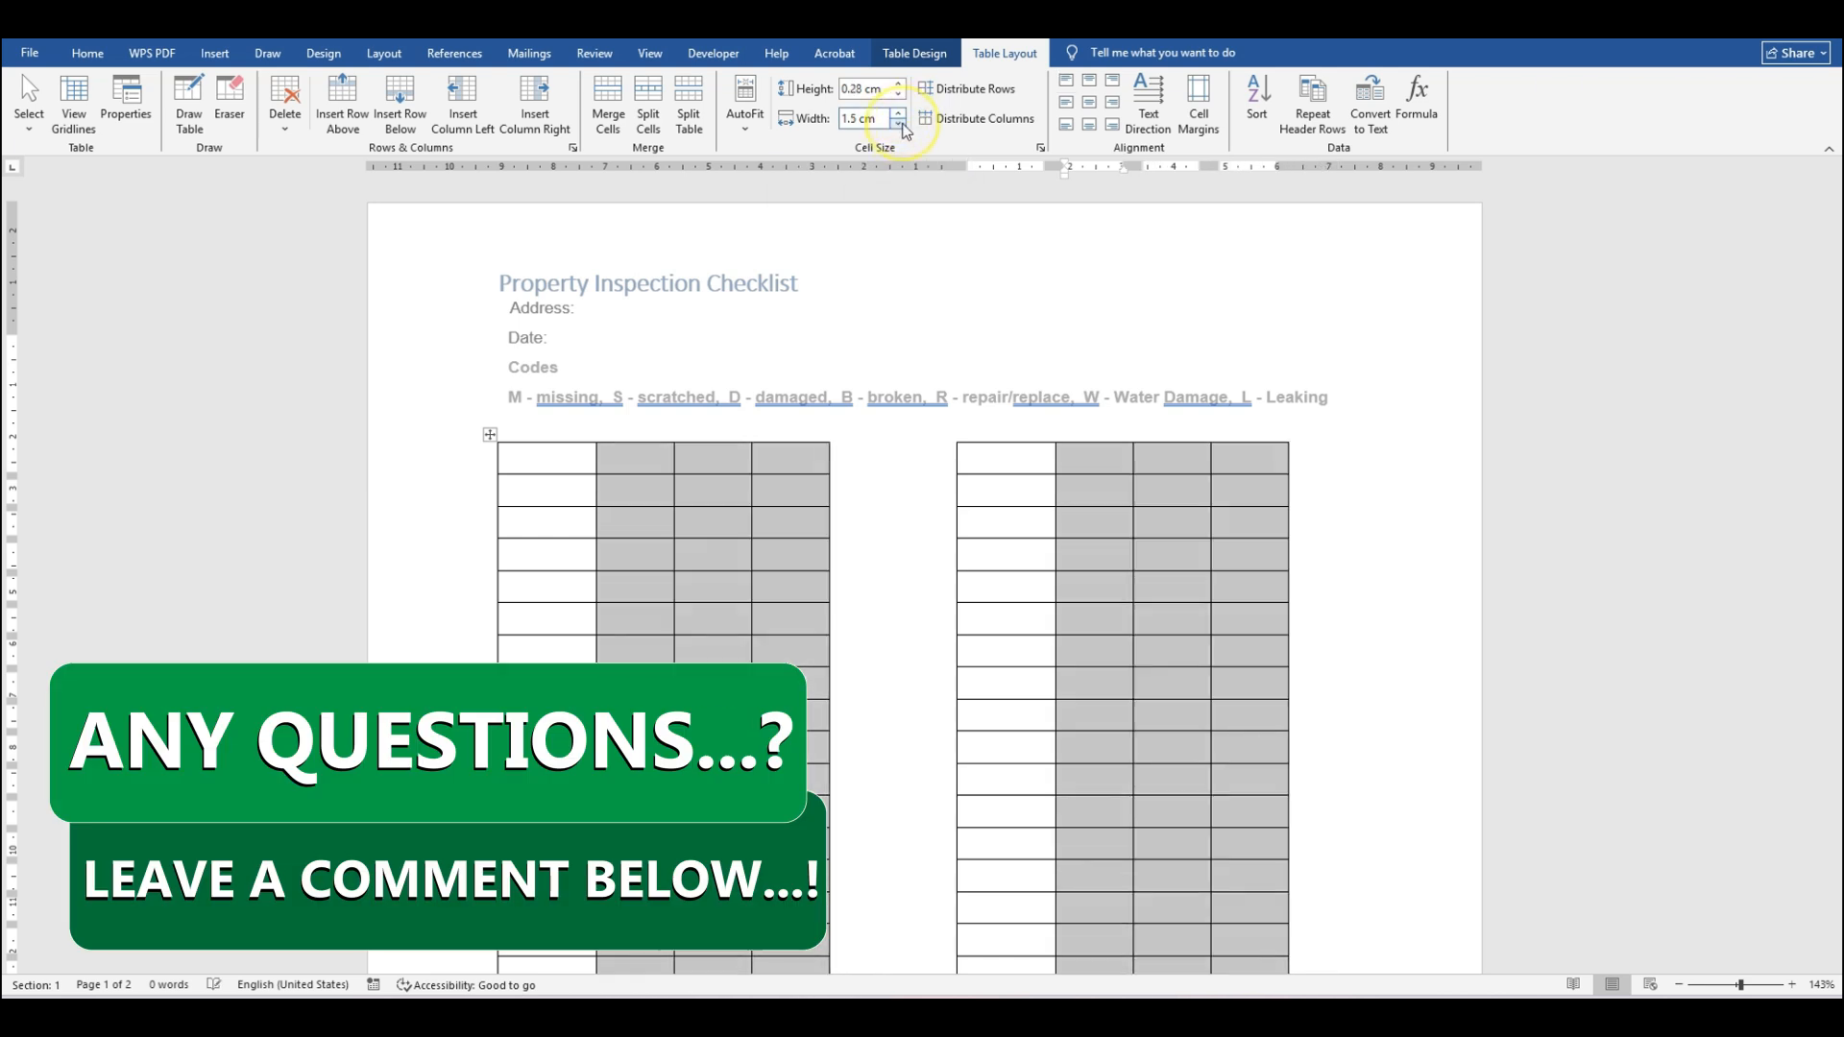
left_click(901, 125)
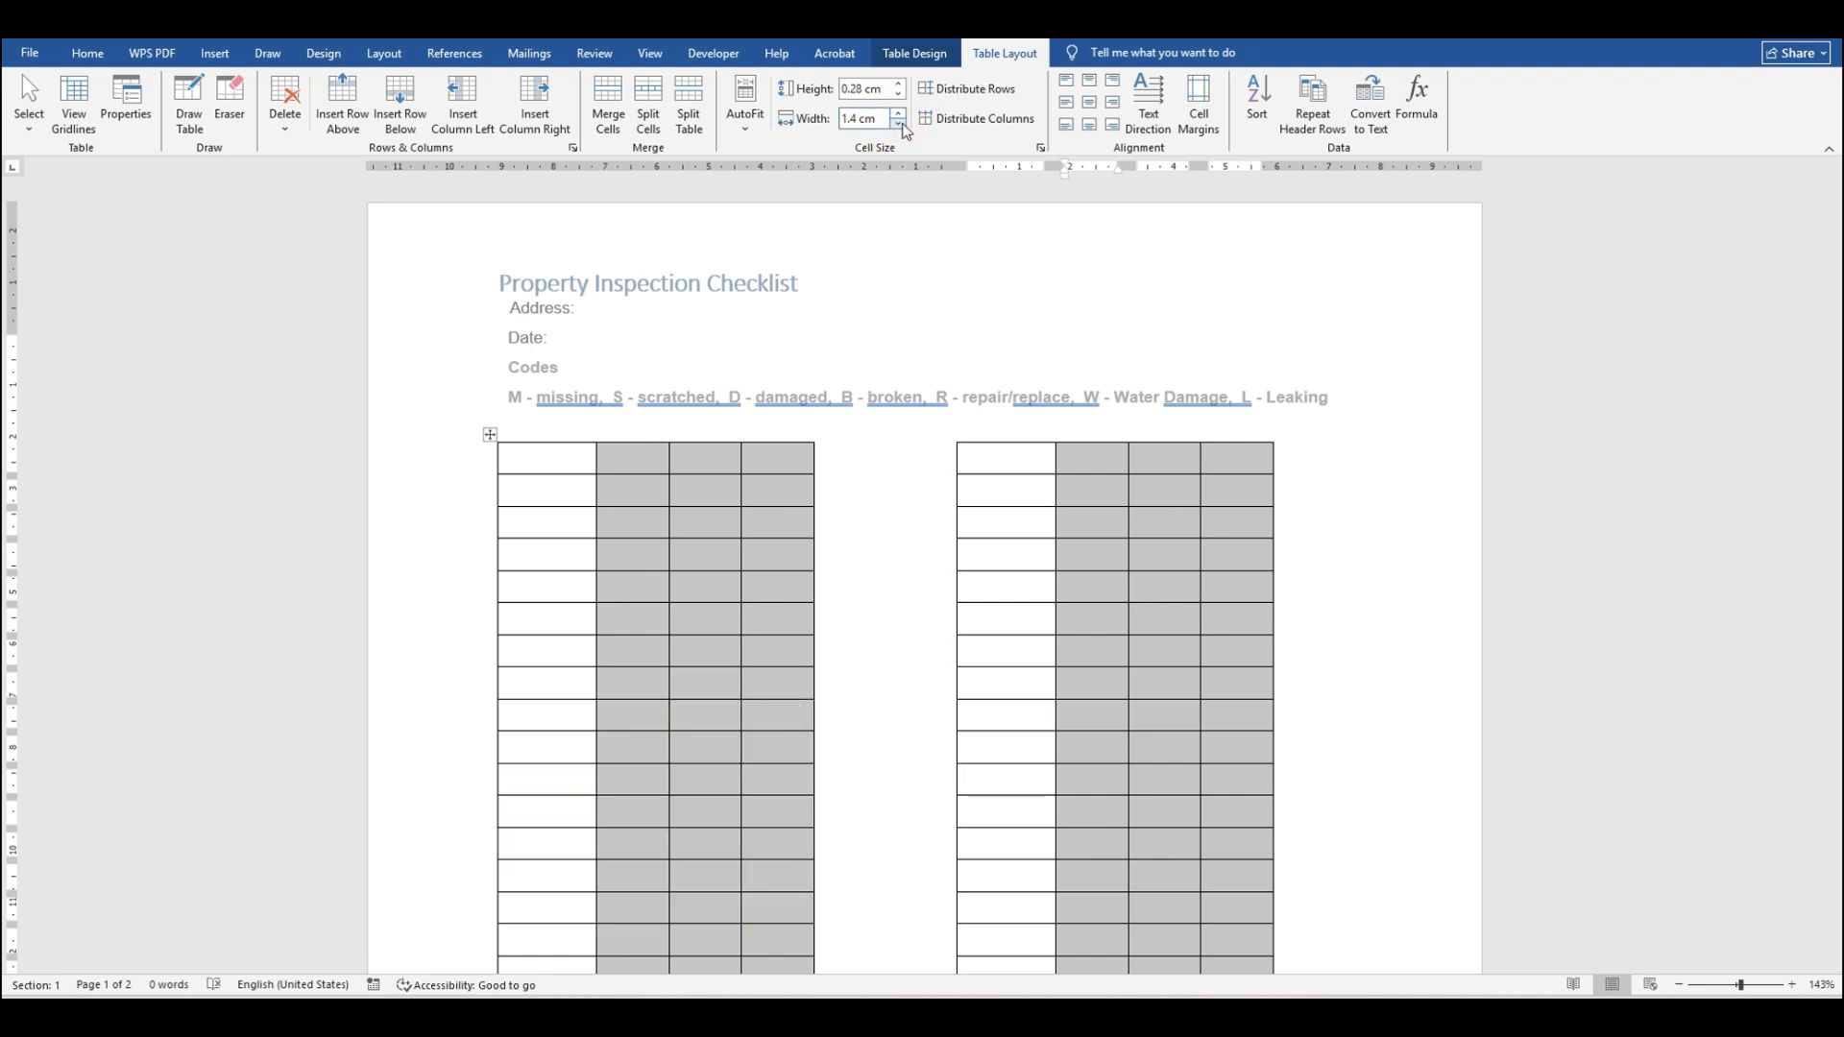
left_click(901, 124)
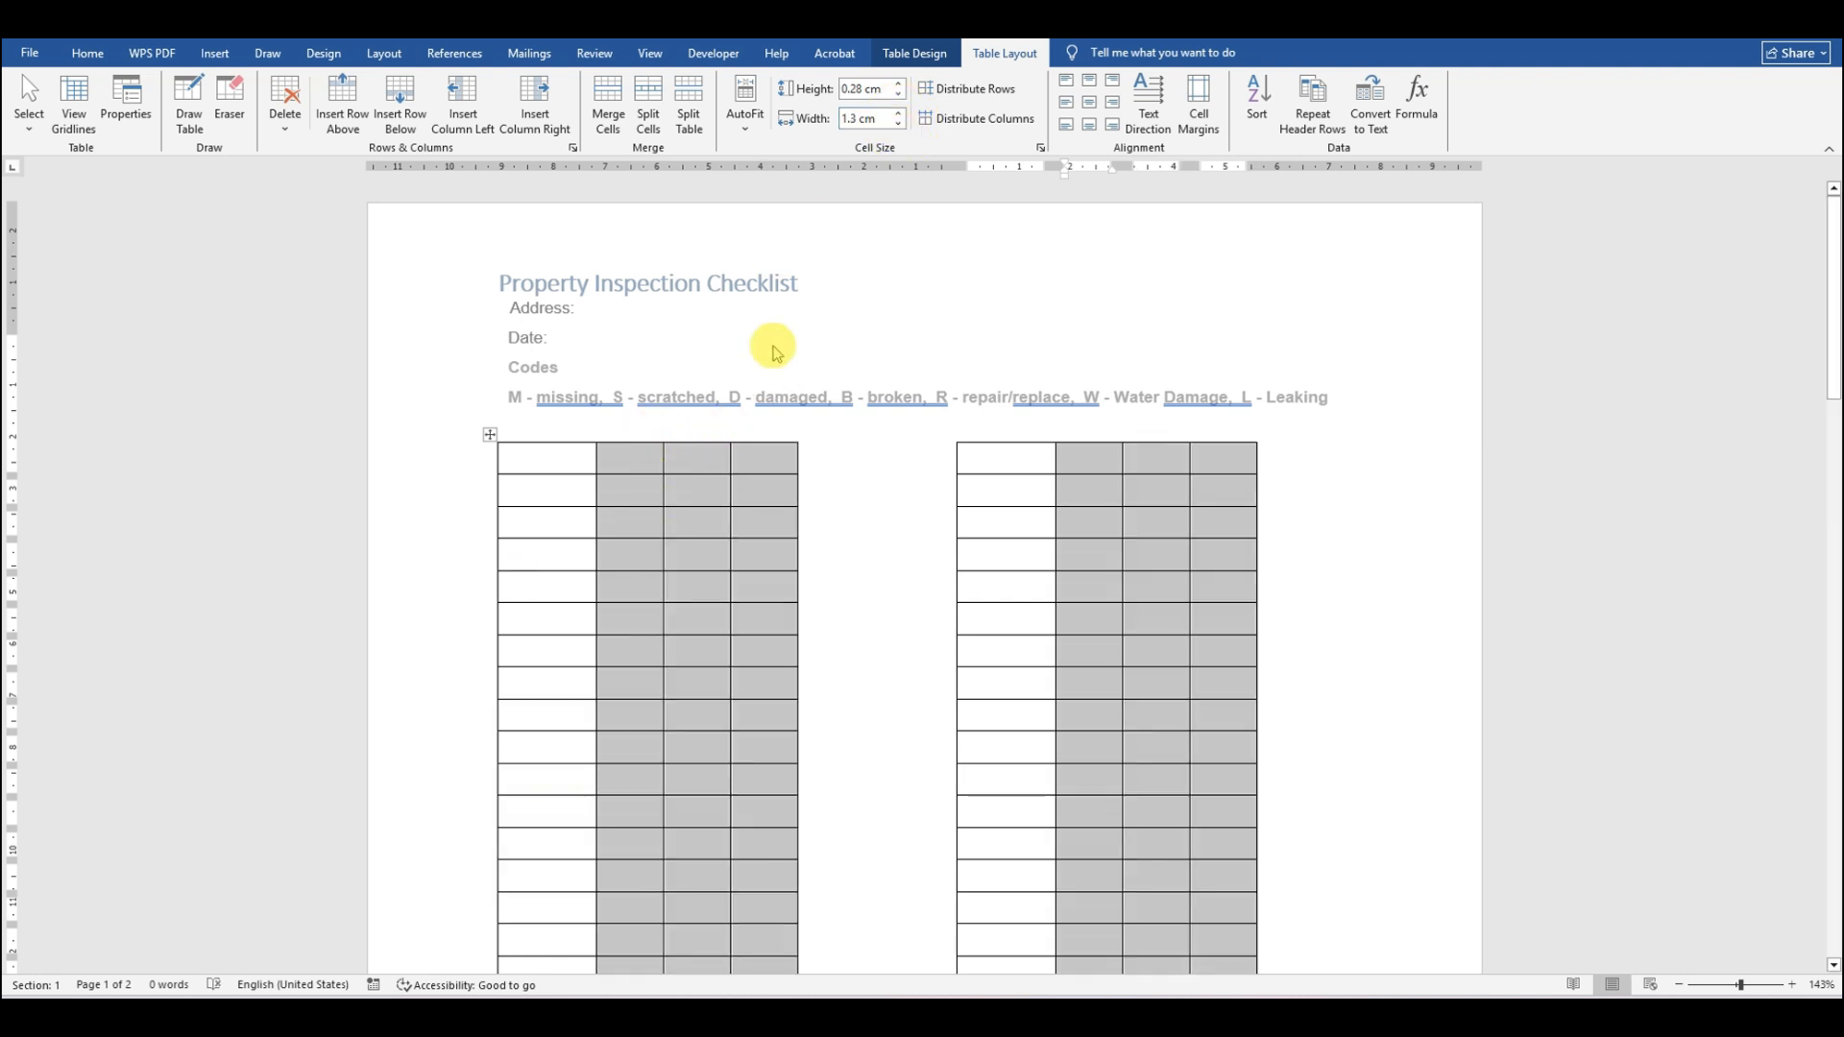
Step: Set the width of the table's first column to 4.3 cm and clear the selection
left_click(542, 437)
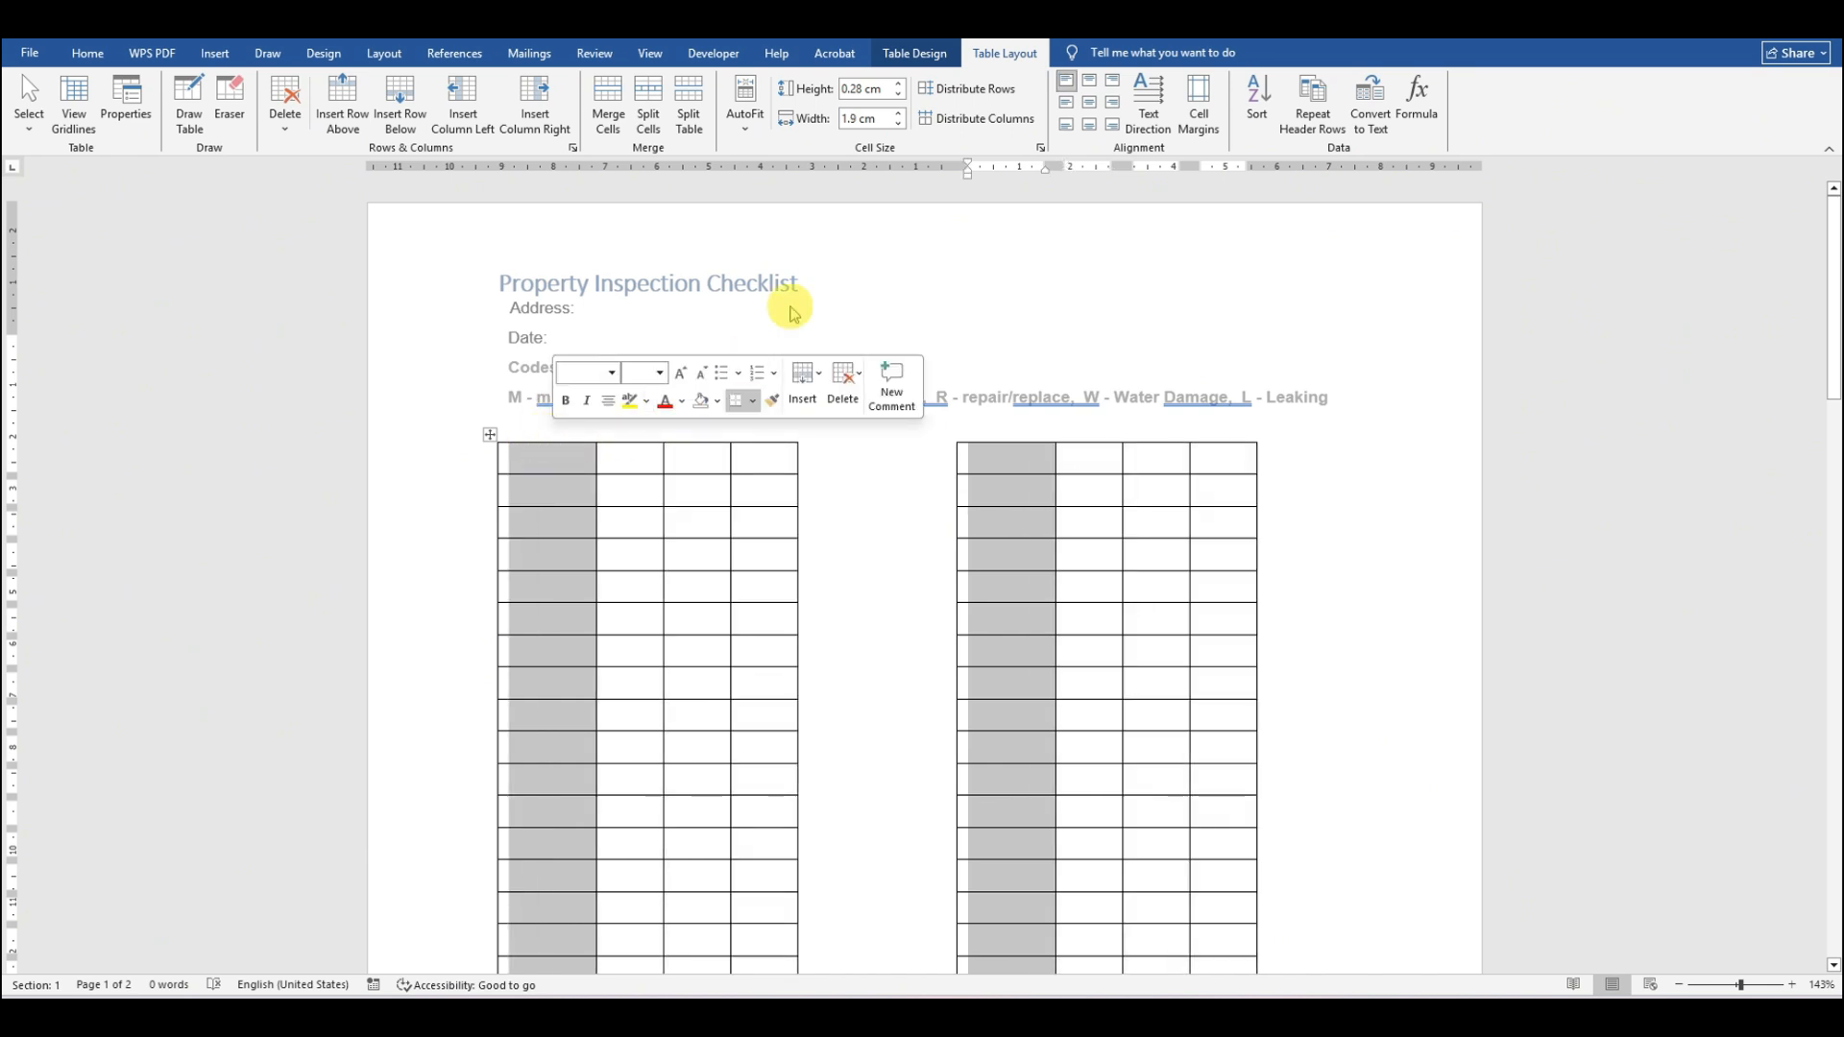
left_click(900, 113)
left_click(900, 113)
left_click(900, 112)
left_click(900, 113)
left_click(900, 112)
left_click(900, 112)
left_click(900, 113)
left_click(900, 112)
left_click(900, 113)
left_click(900, 112)
left_click(900, 113)
left_click(900, 113)
left_click(900, 112)
left_click(900, 112)
left_click(900, 113)
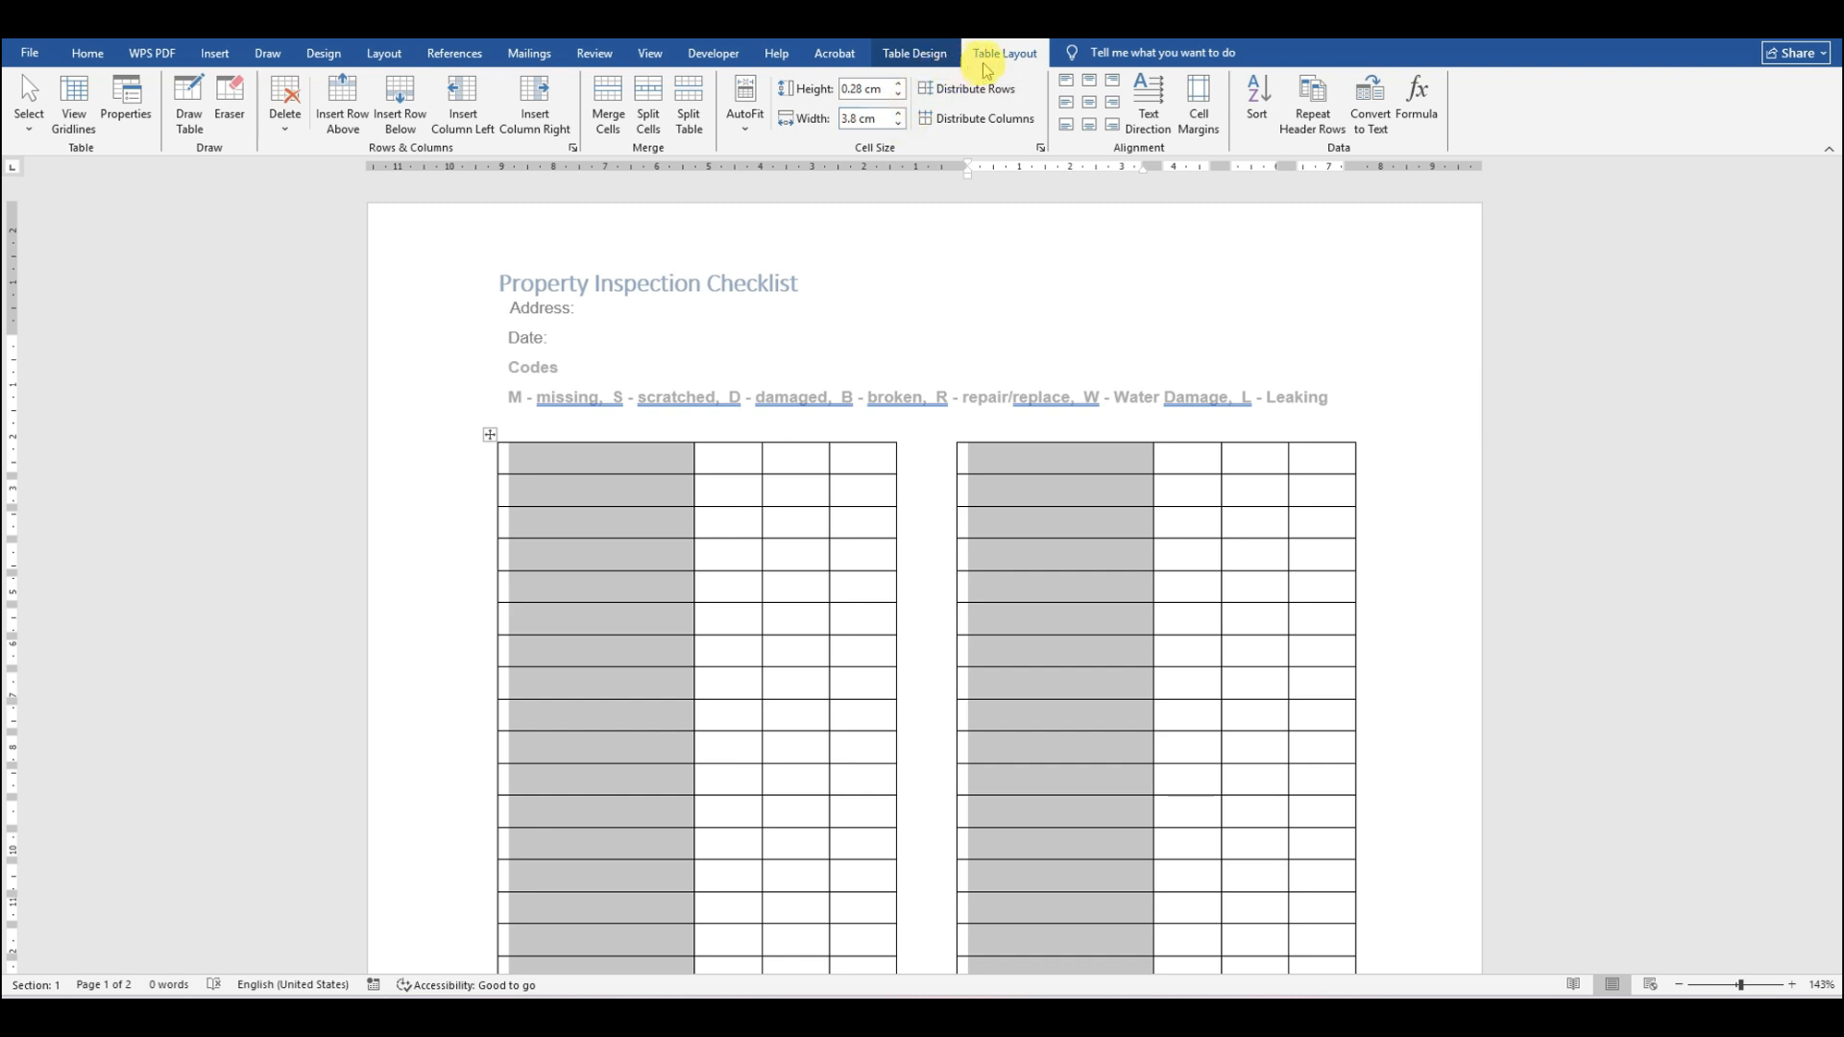
left_click(900, 113)
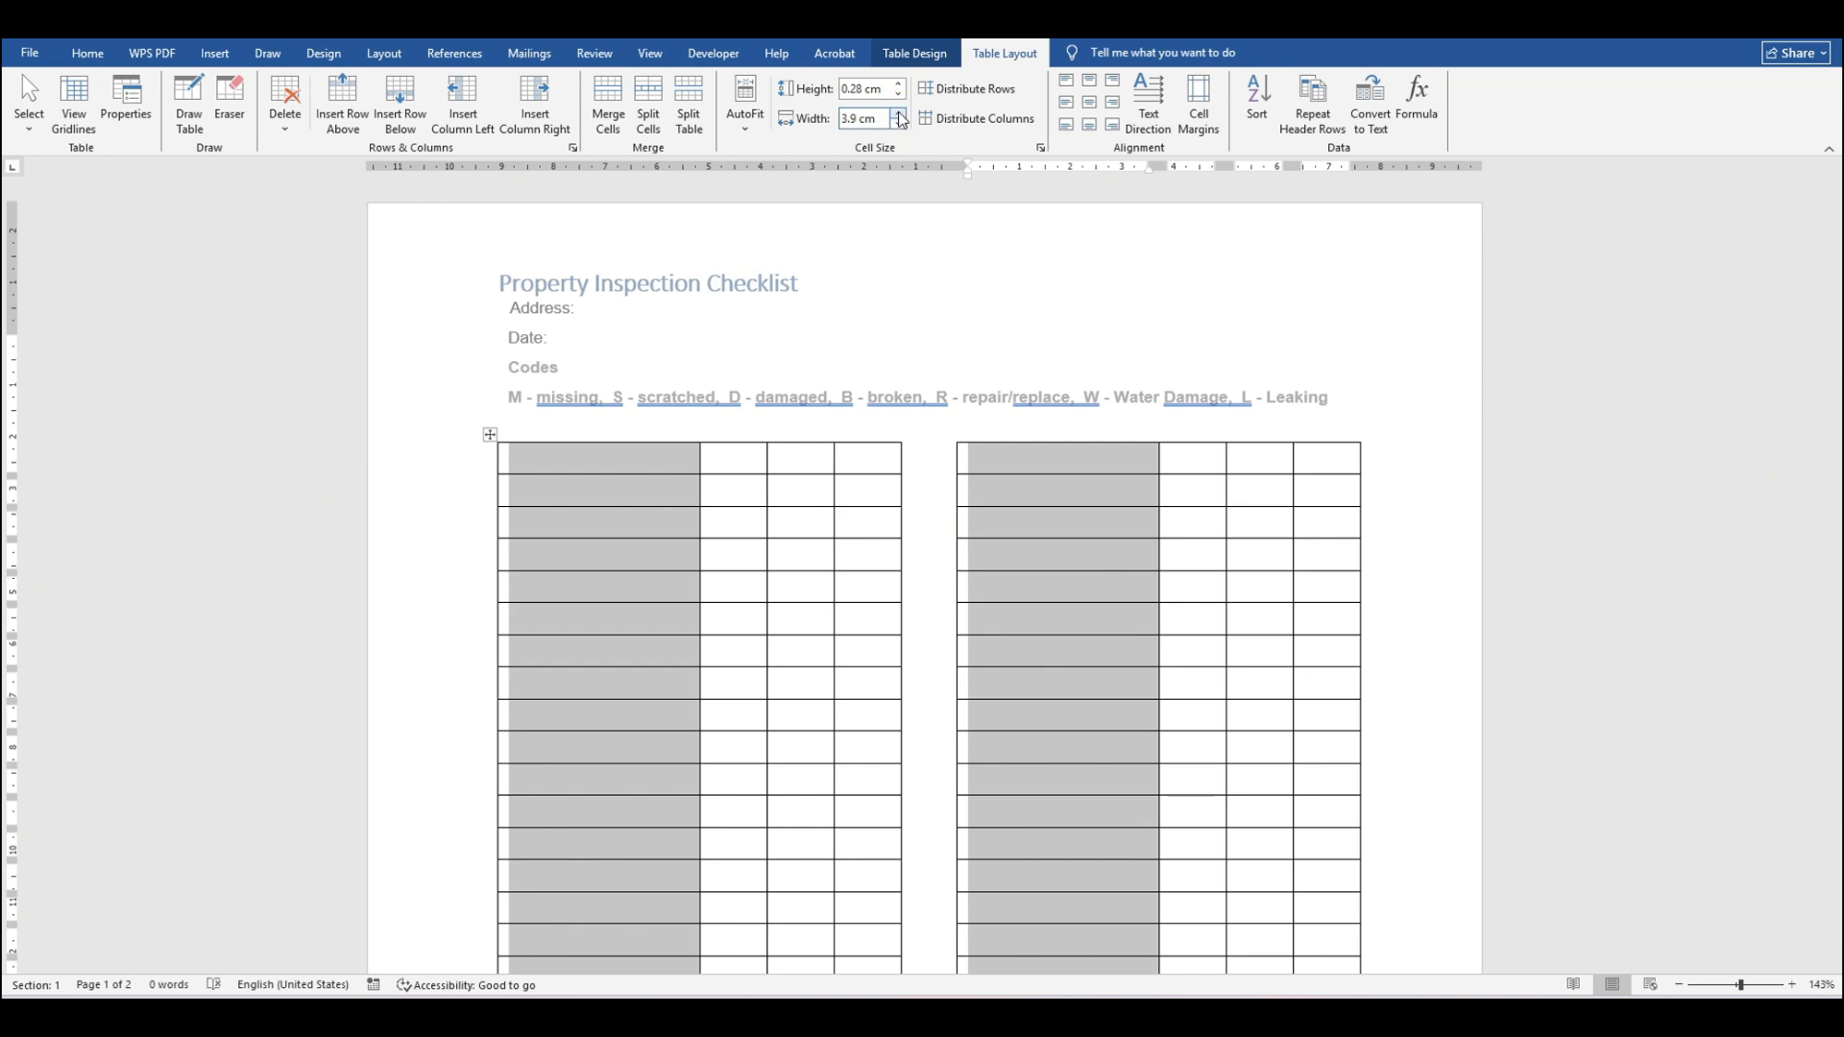
left_click(900, 113)
left_click(900, 113)
left_click(900, 114)
left_click(900, 113)
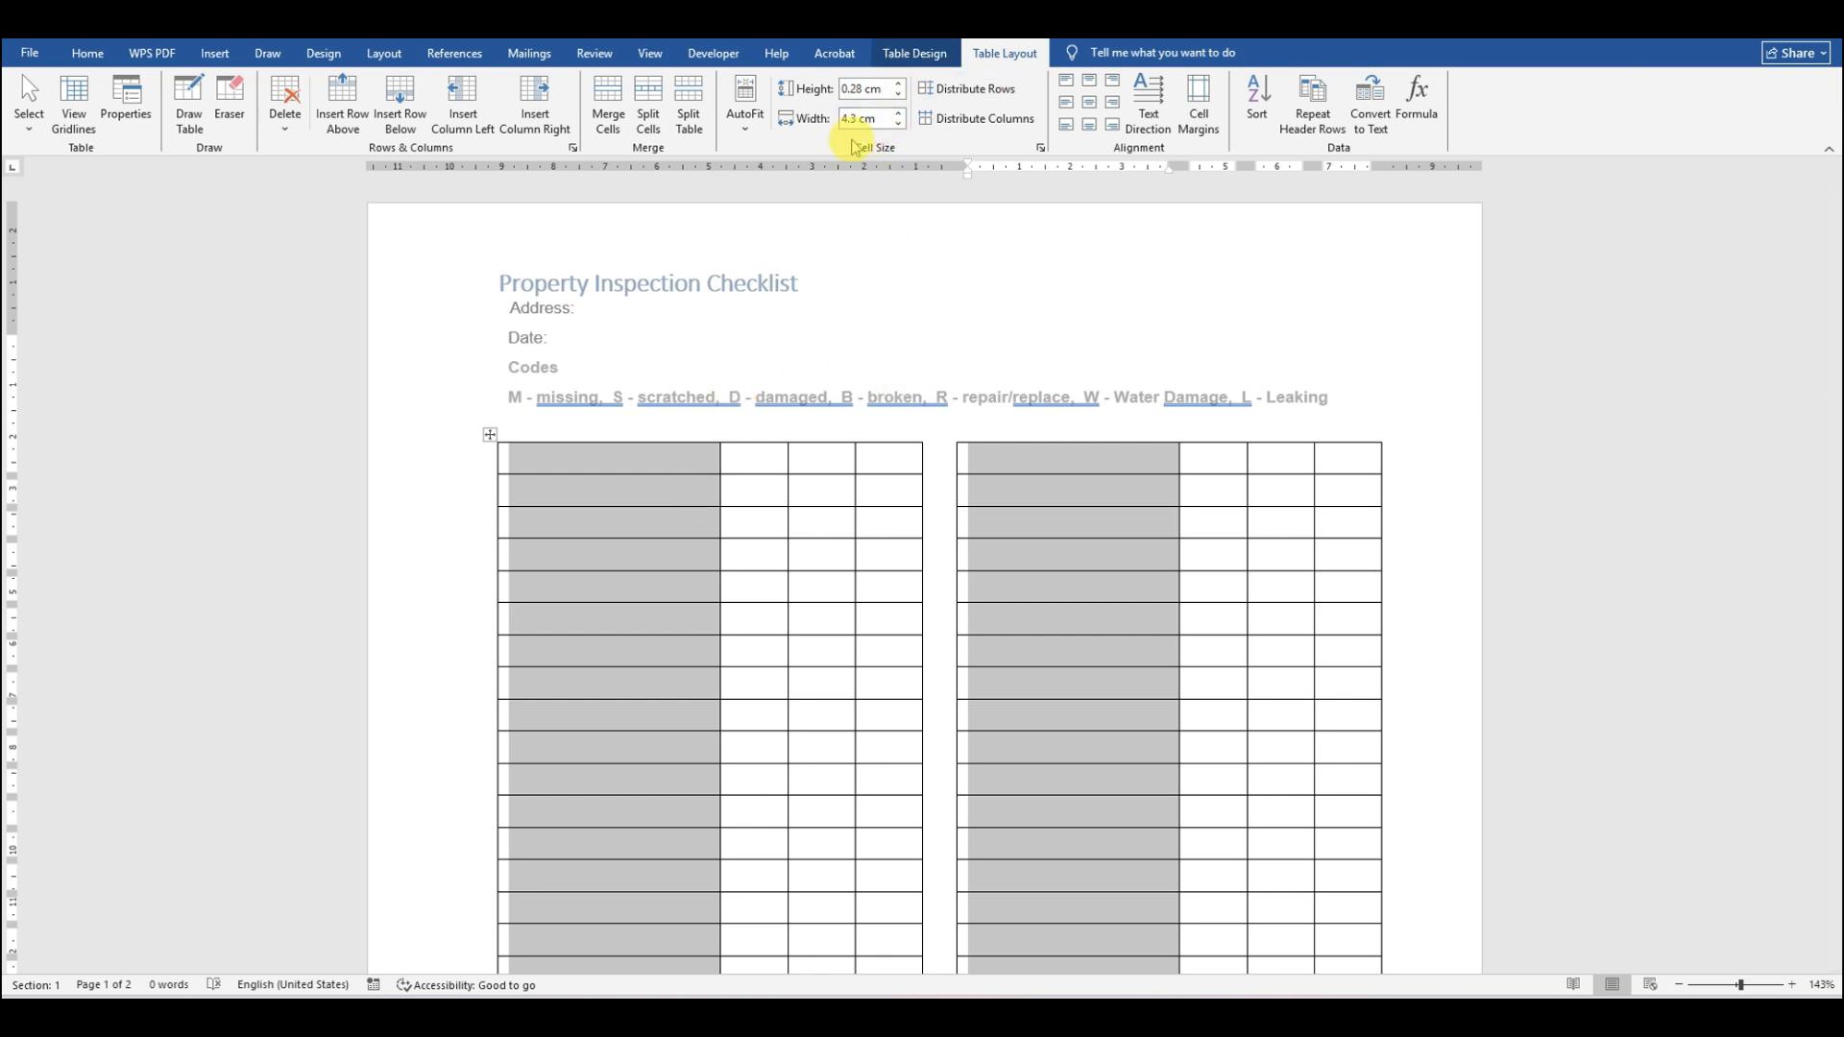
left_click(1008, 317)
scroll(1016, 496, "down", 3)
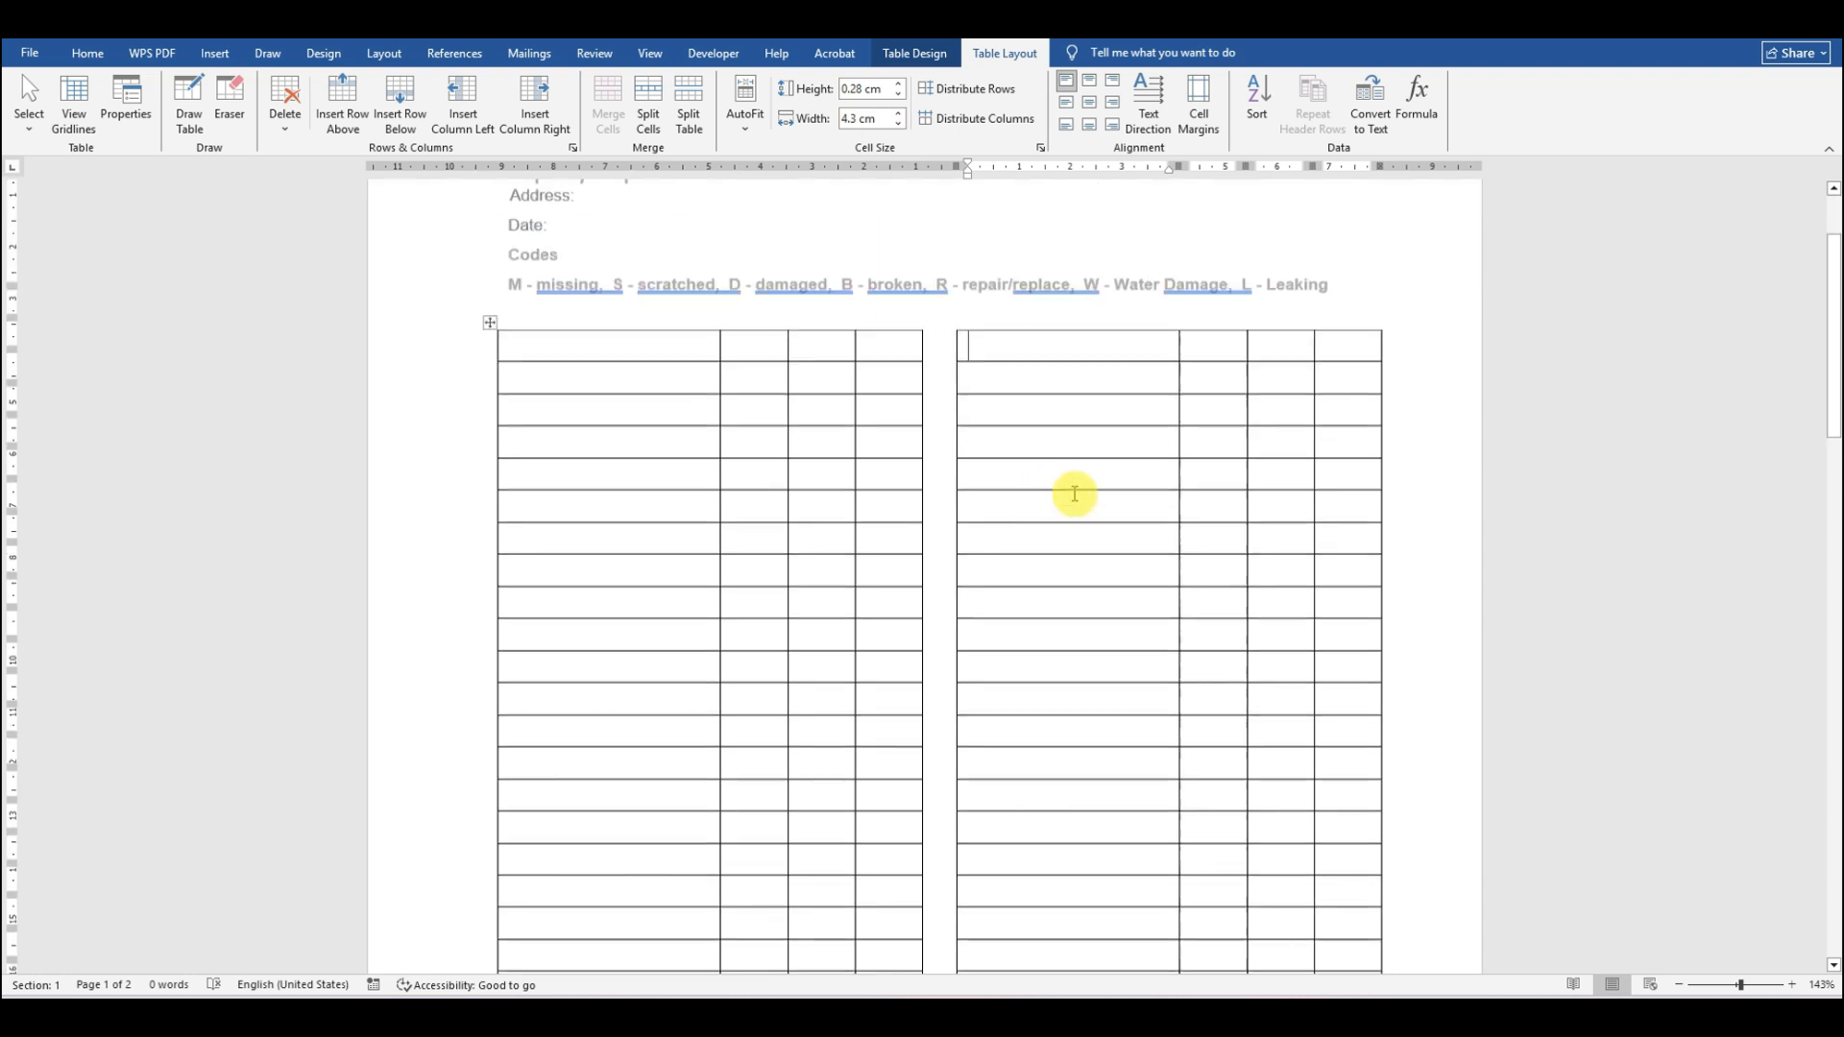
scroll(1067, 494, "up", 3)
mouse_move(878, 435)
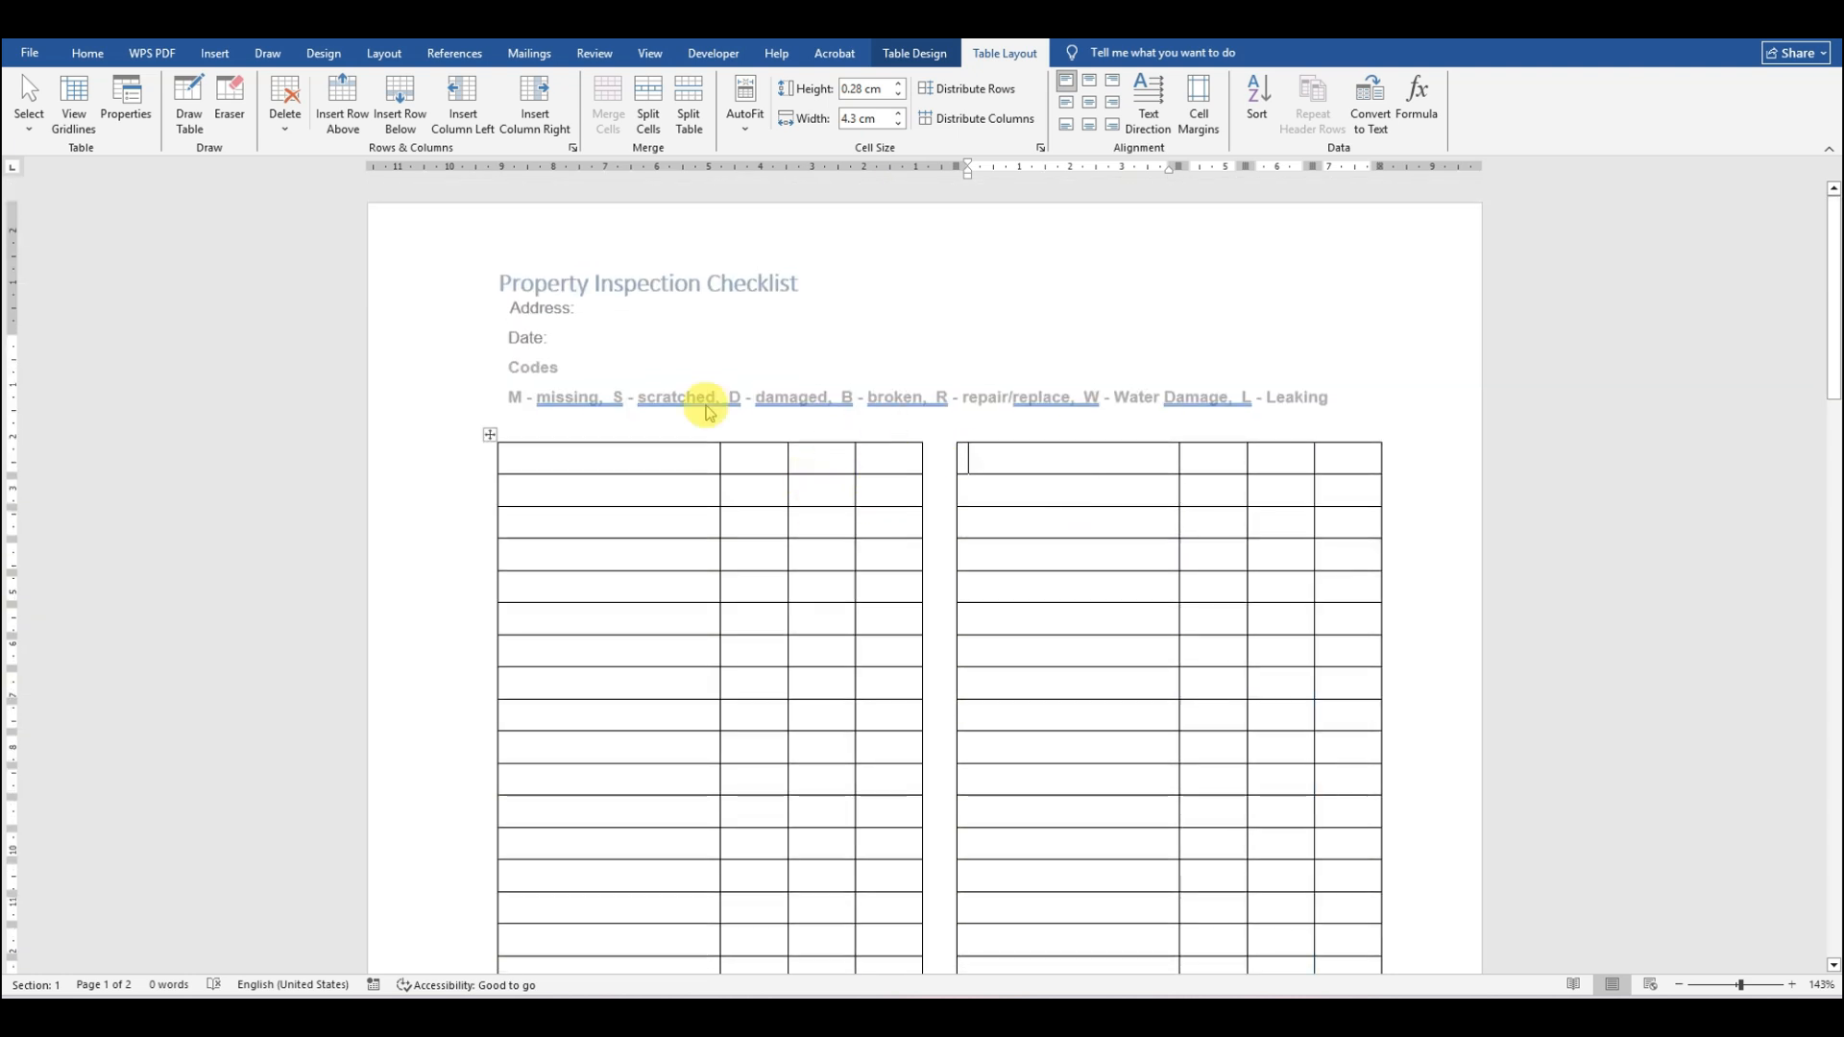
left_click(490, 438)
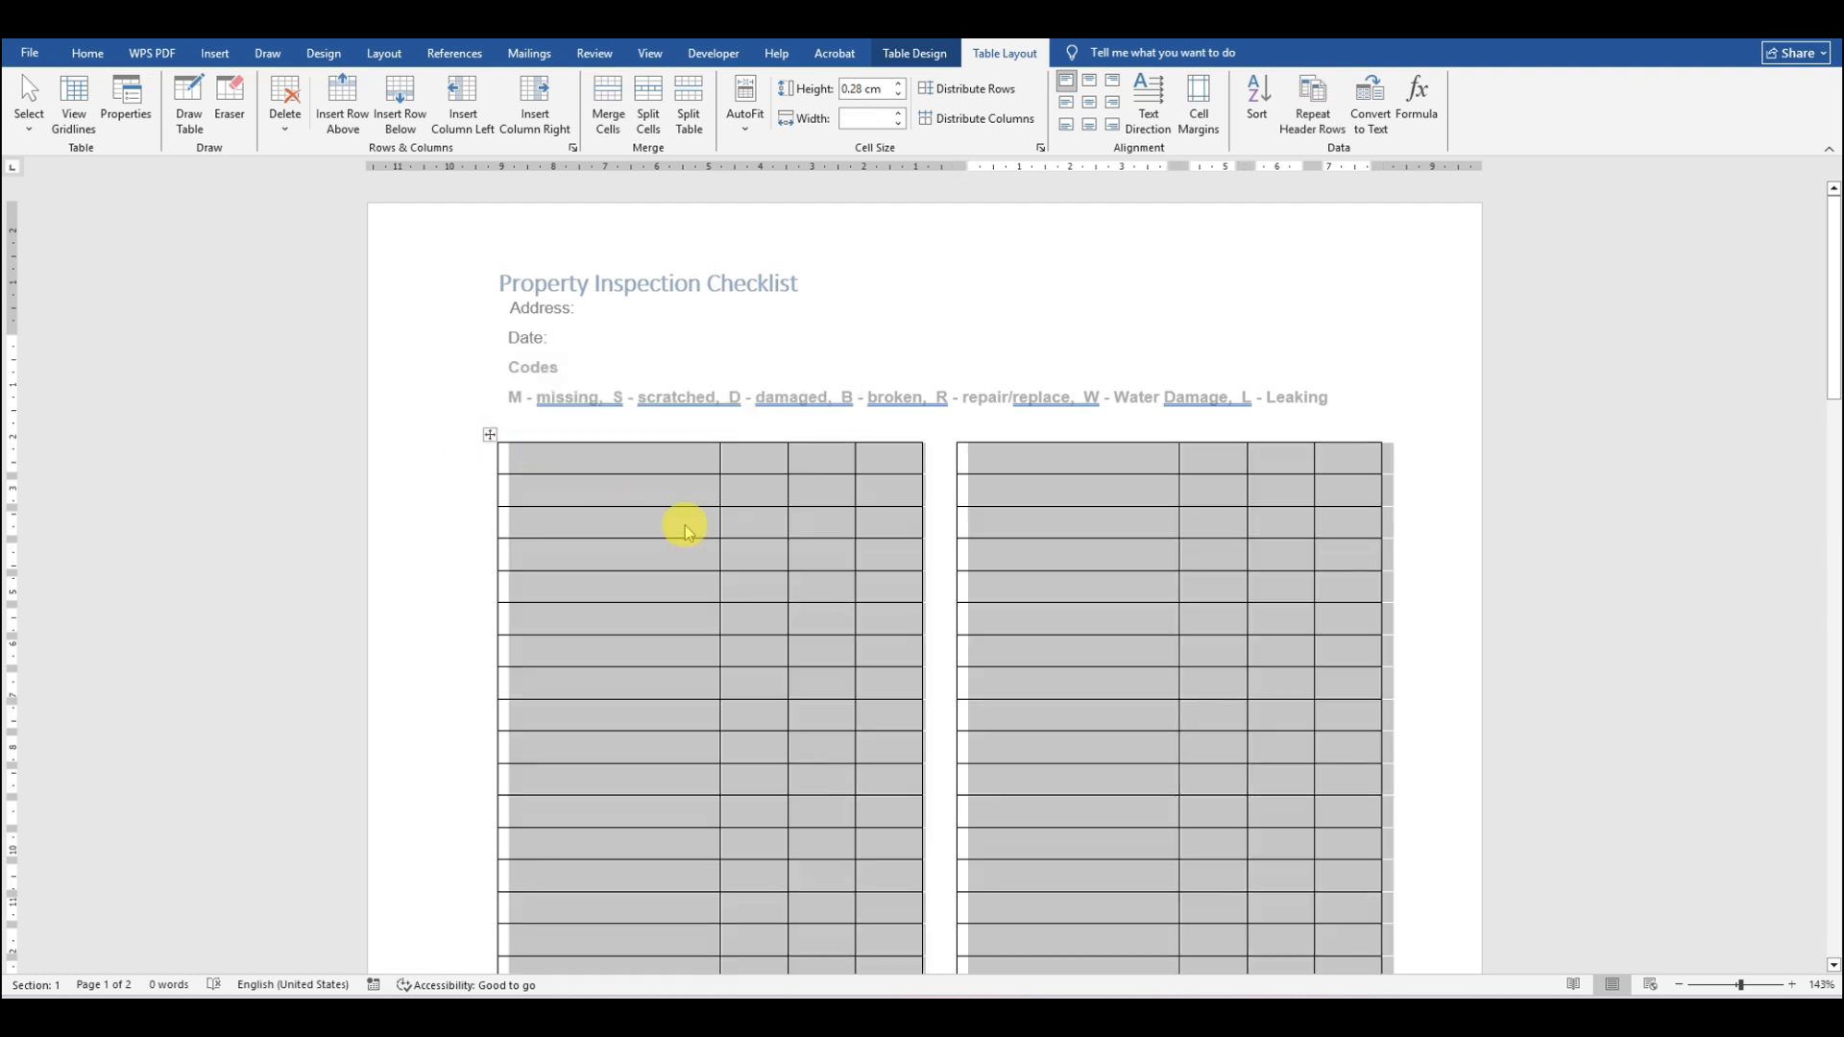
left_click(916, 55)
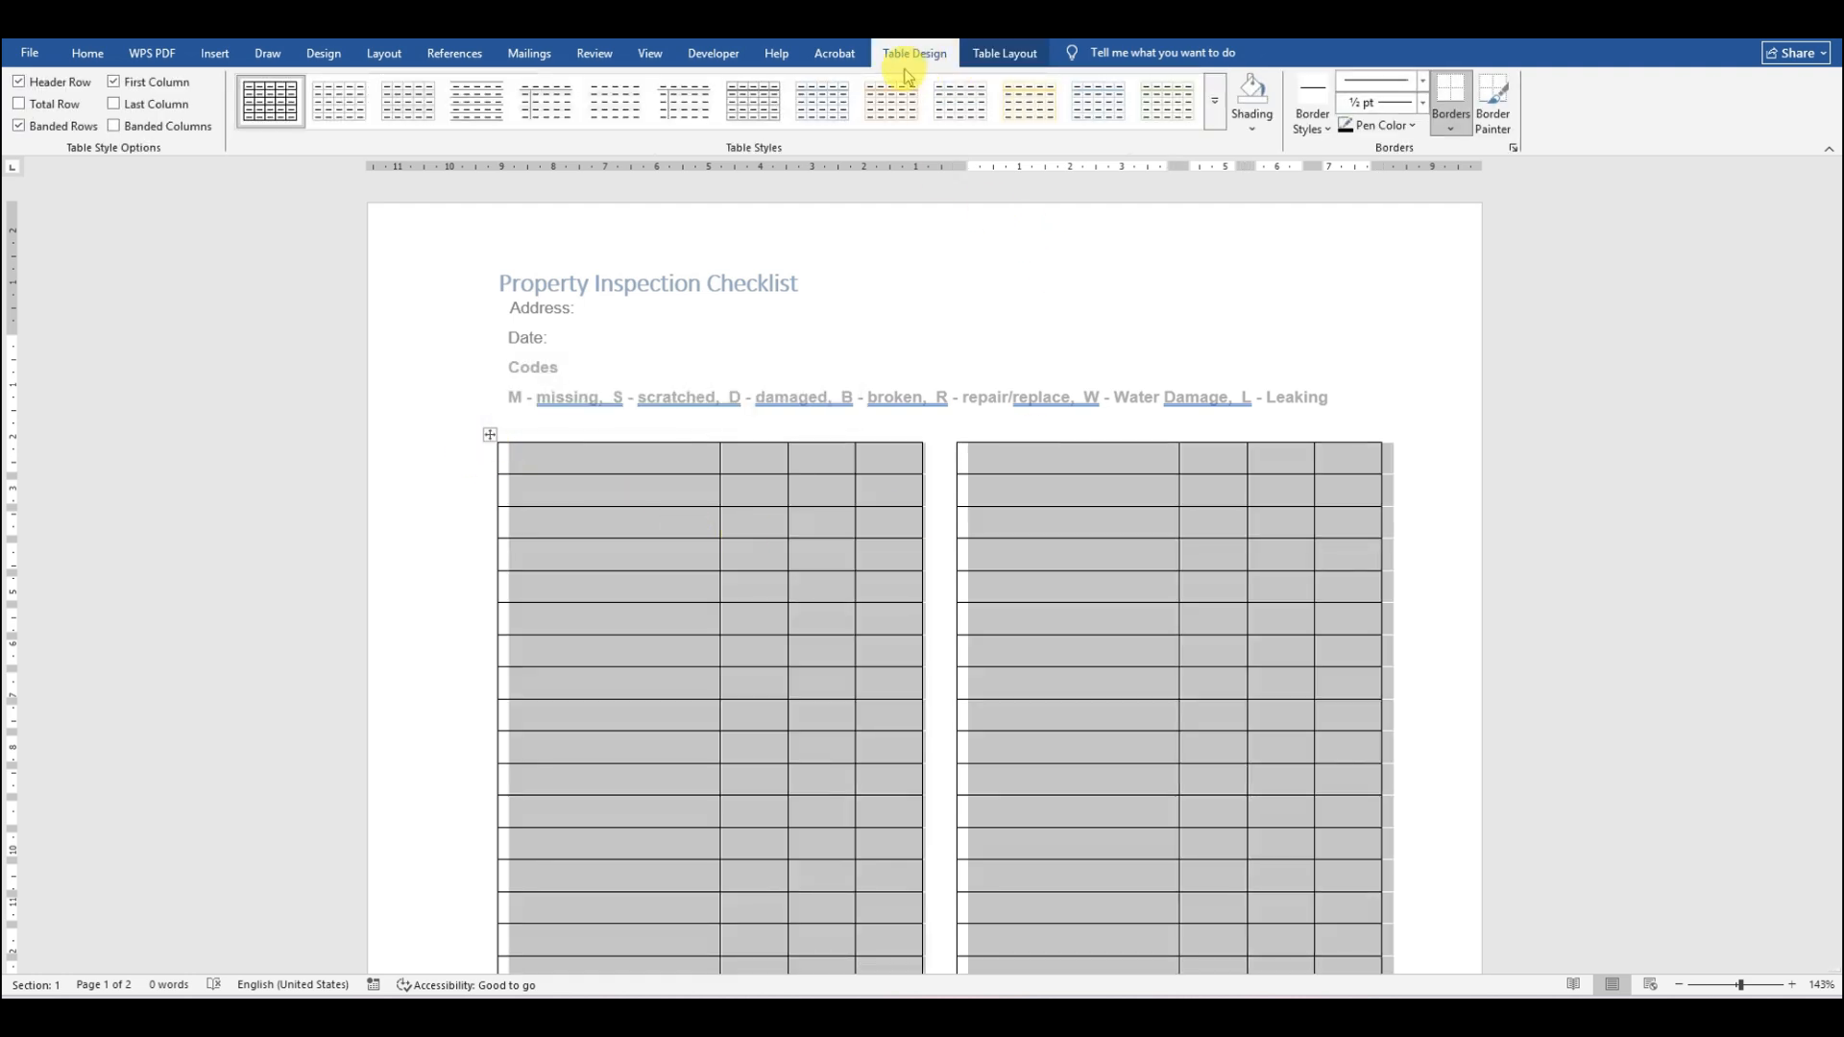
left_click(1213, 115)
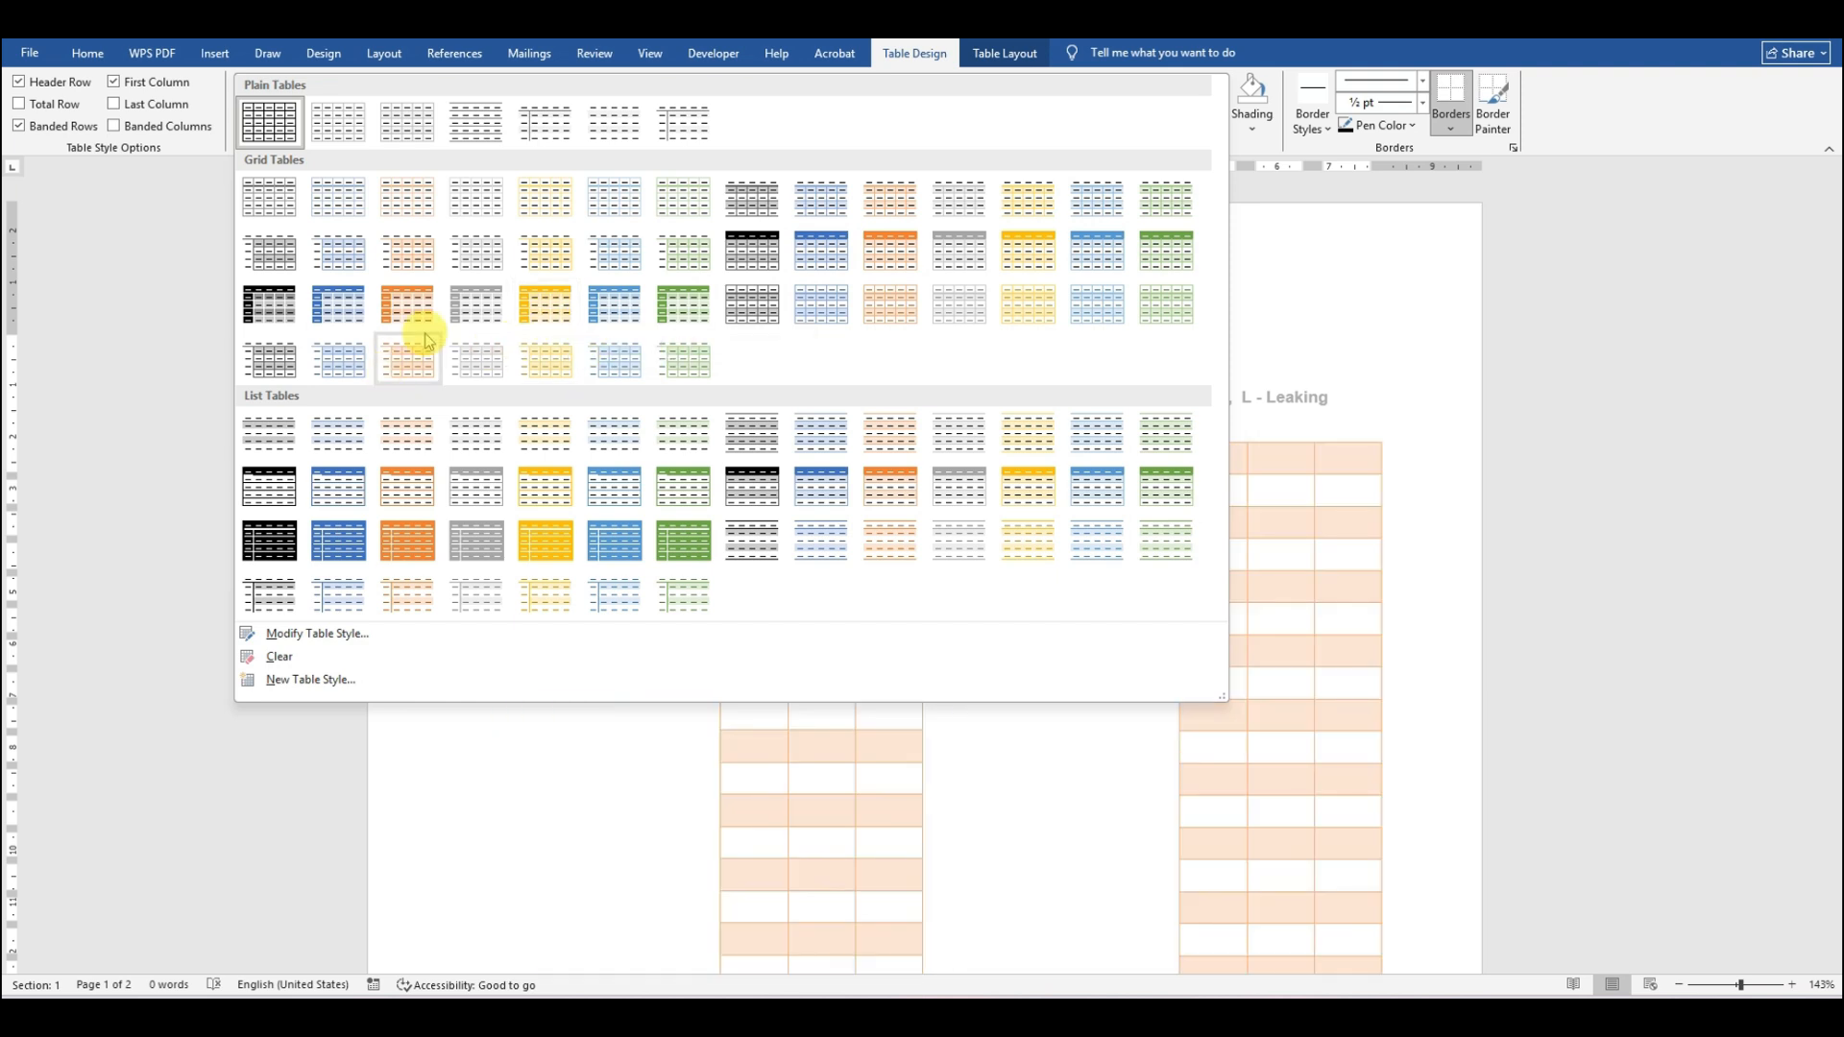
left_click(1366, 272)
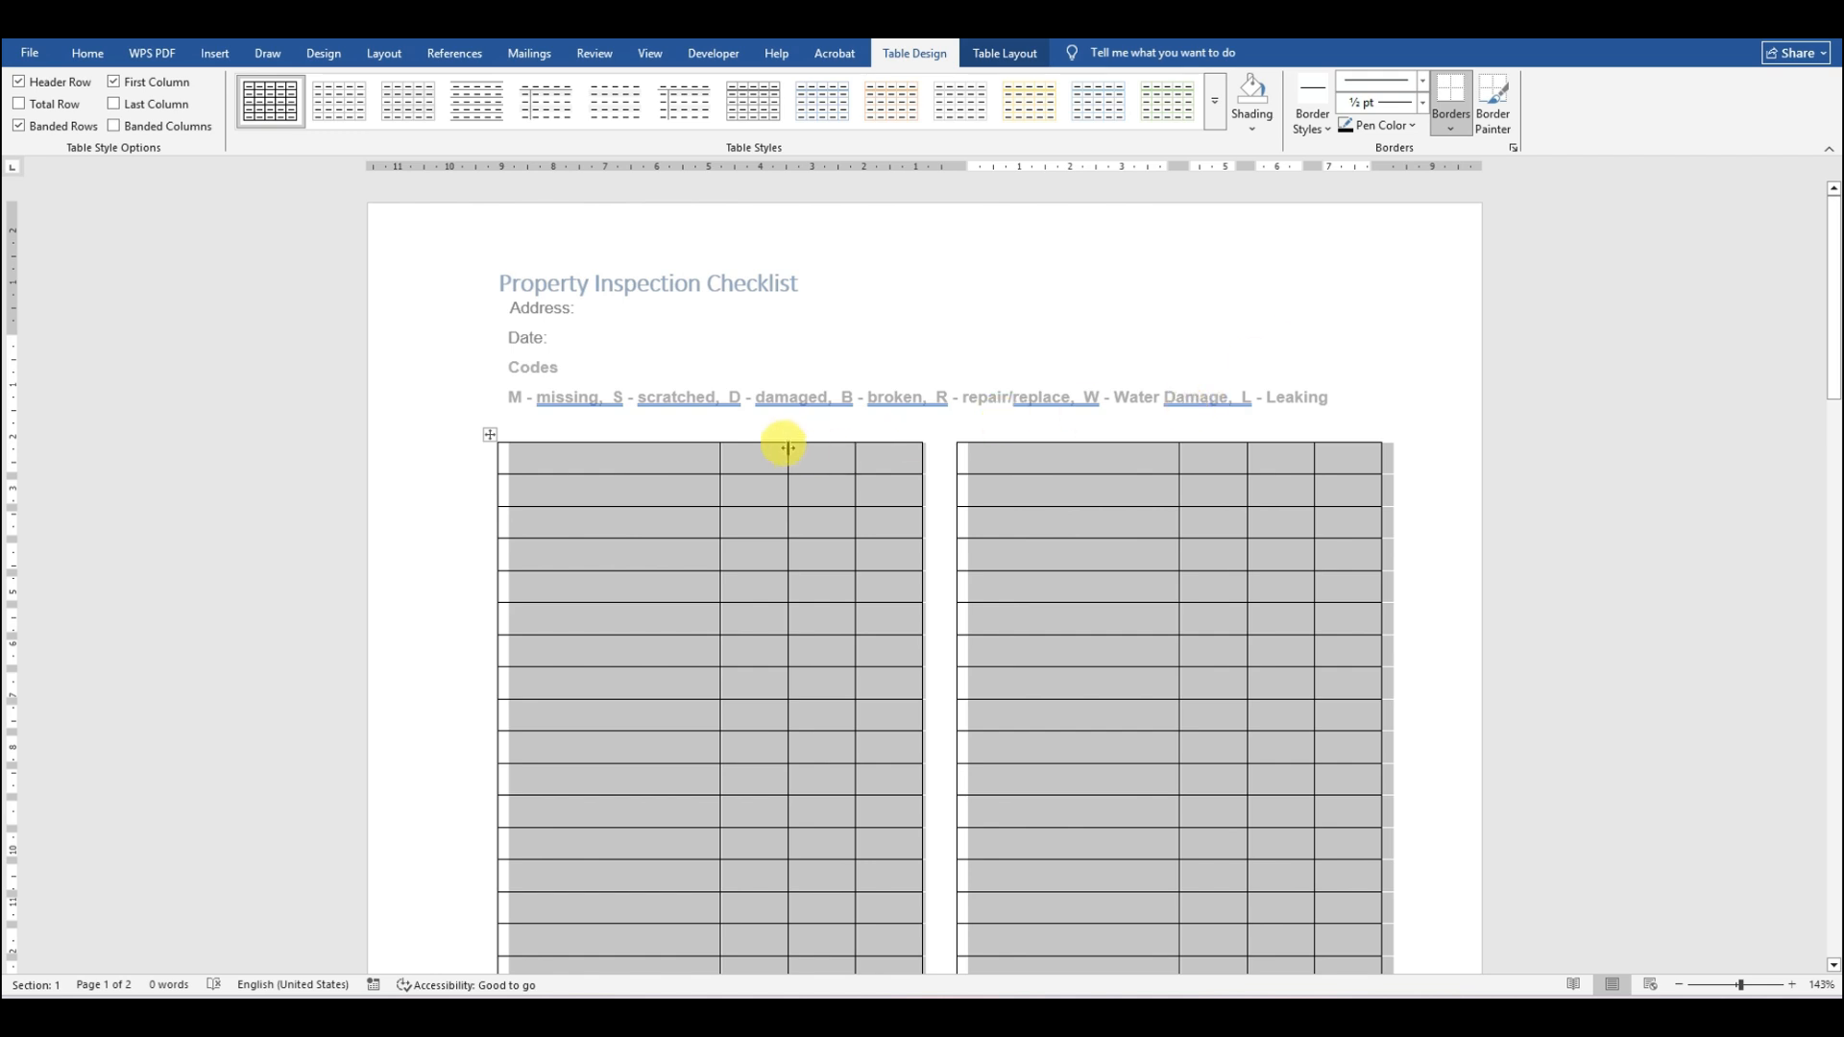
left_click(687, 468)
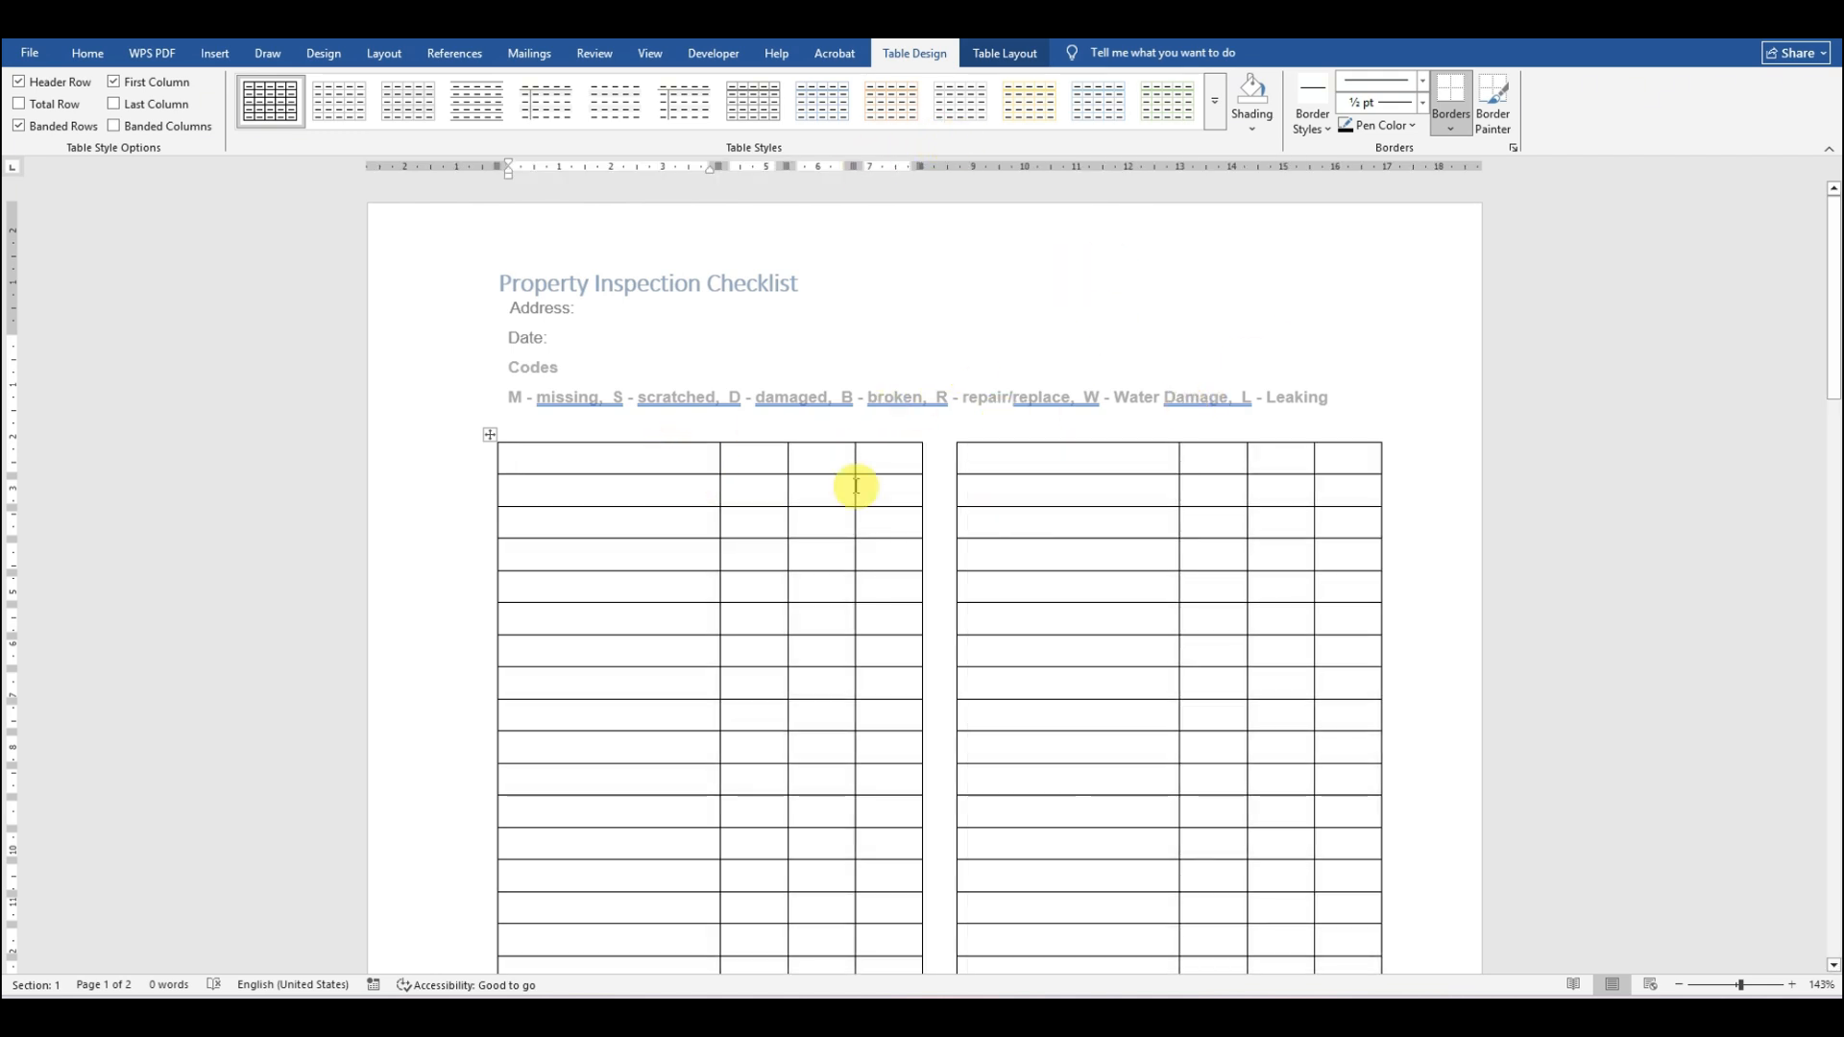
Step: Check the section and heading layout in the home-inspection-checklist document, and return to Document2
mouse_move(542, 1015)
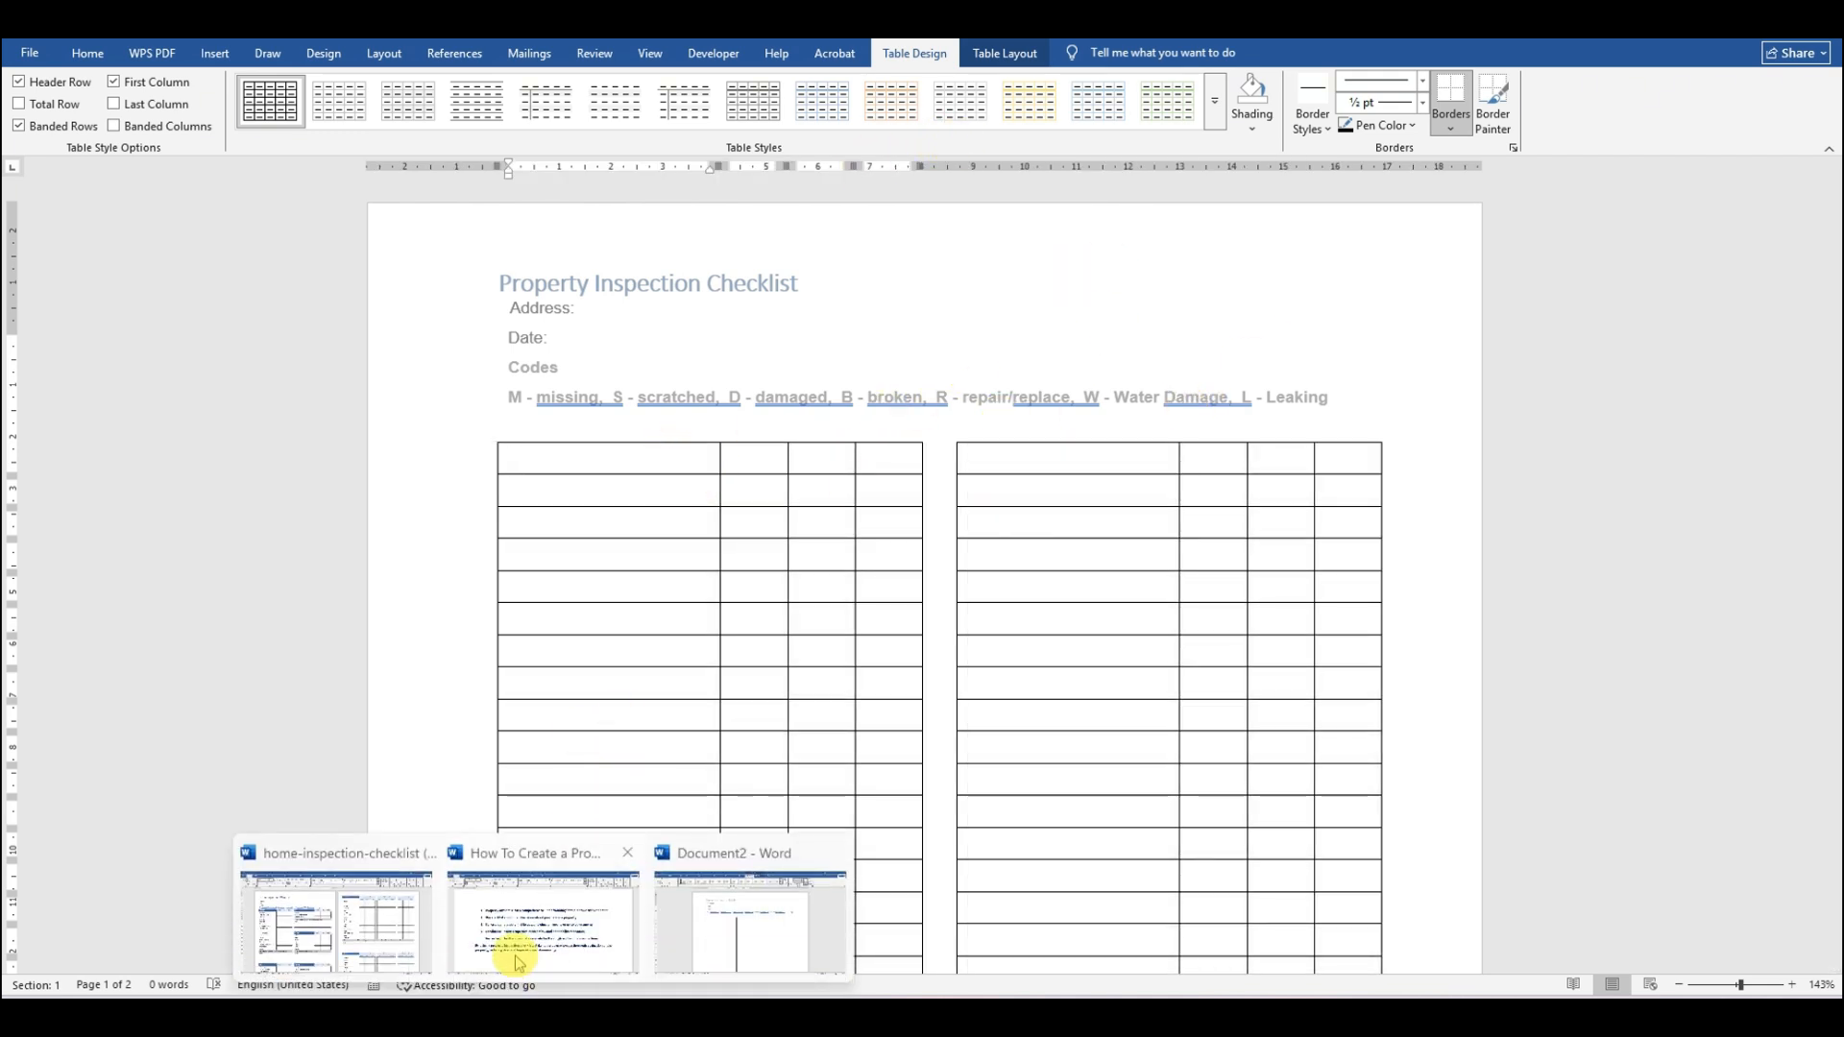
left_click(403, 932)
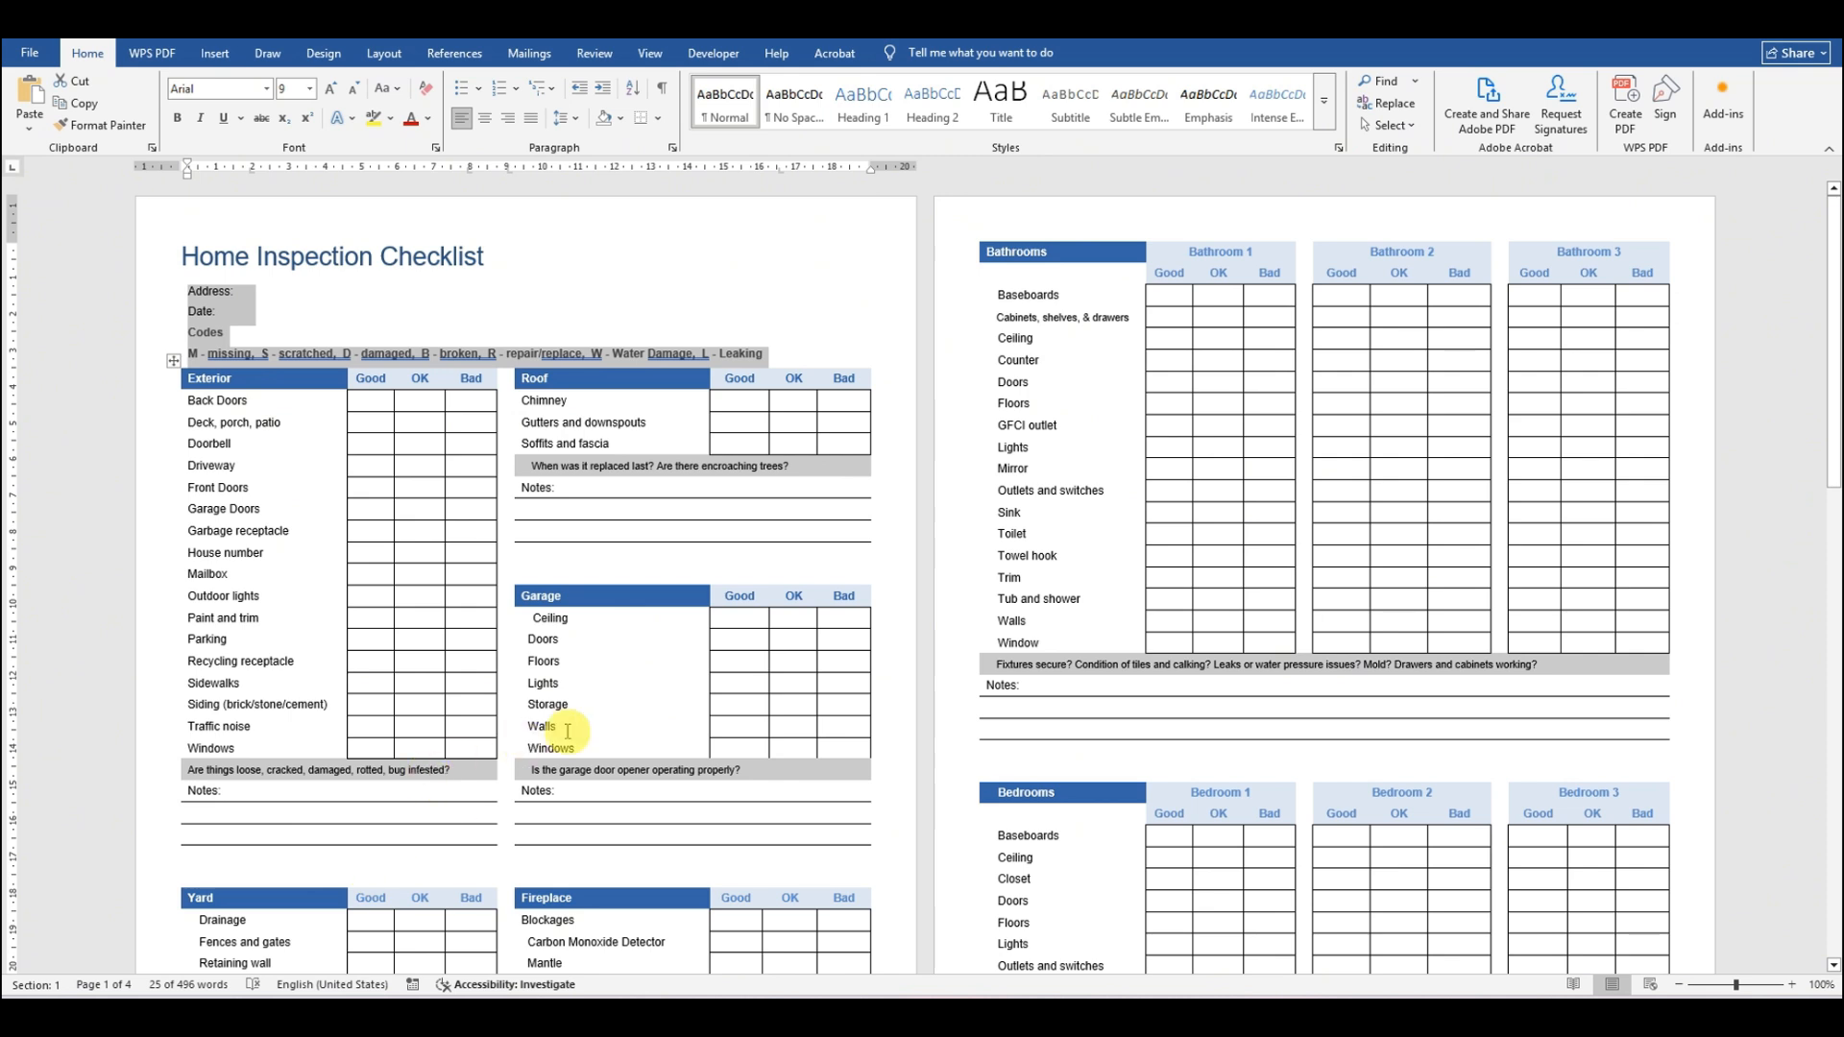
left_click(548, 1016)
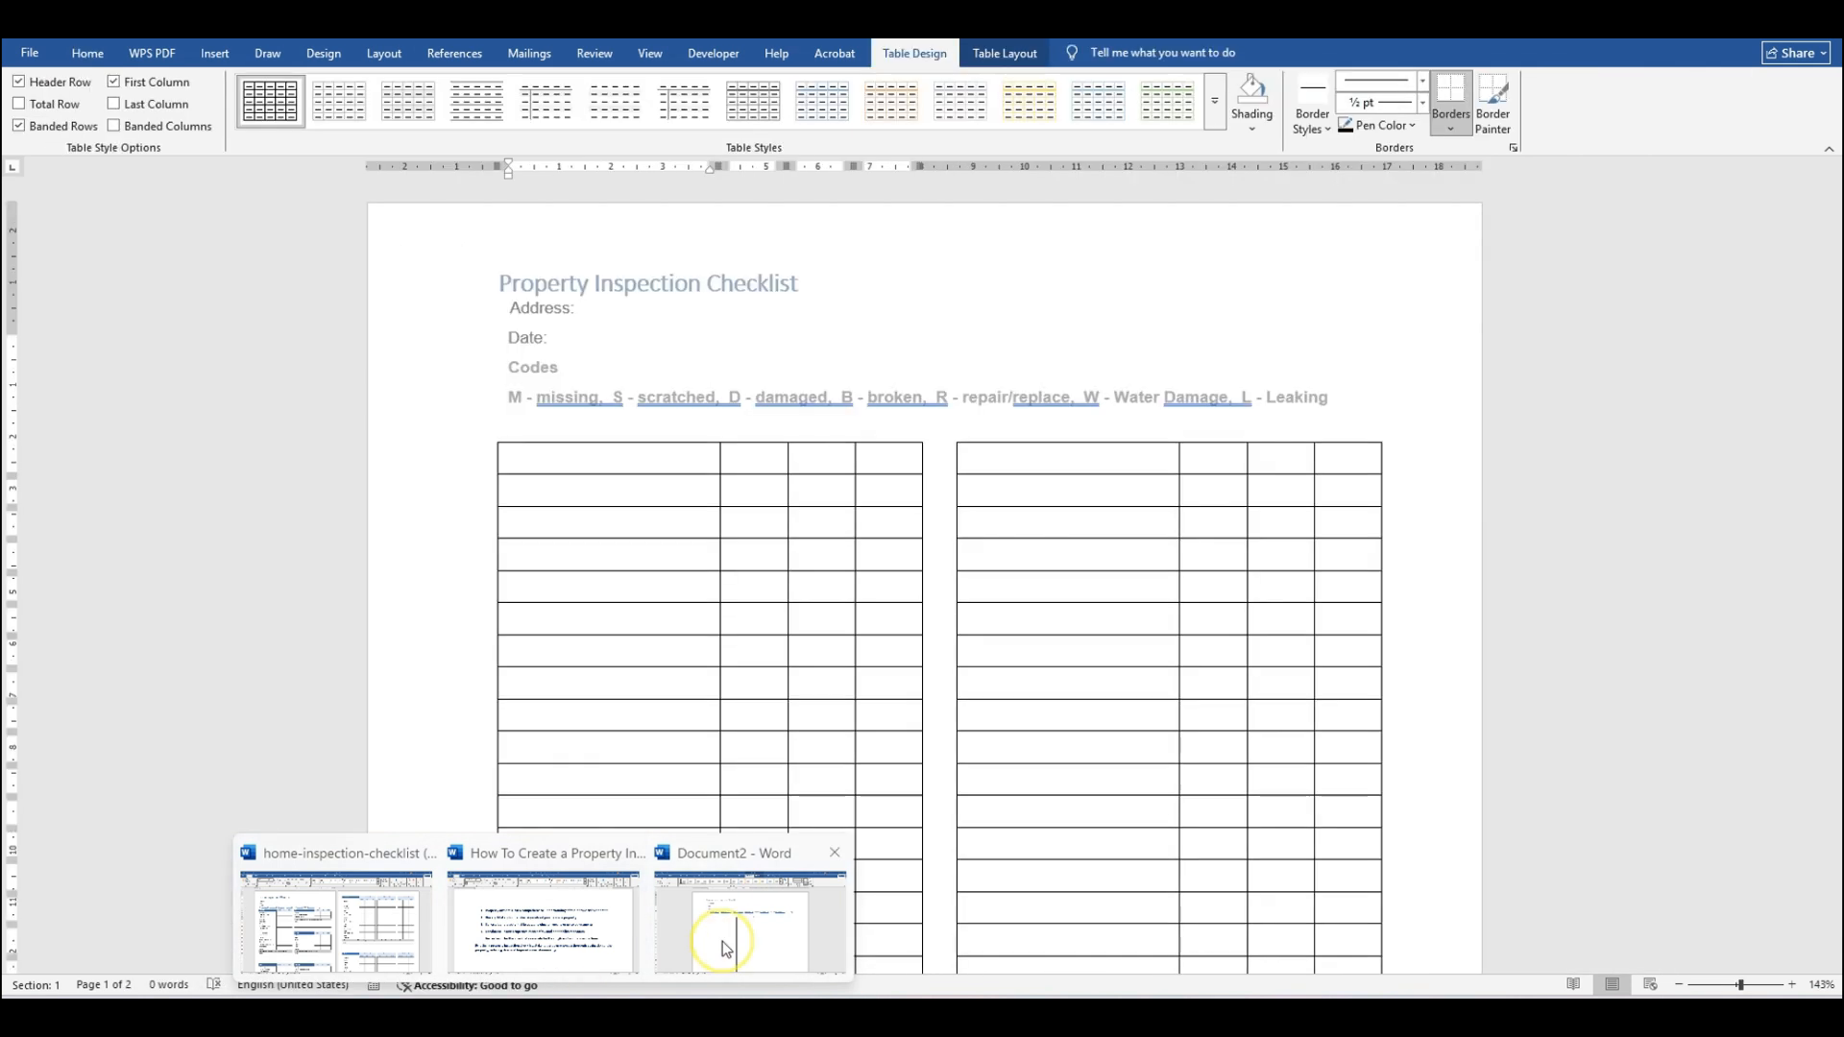
left_click(722, 947)
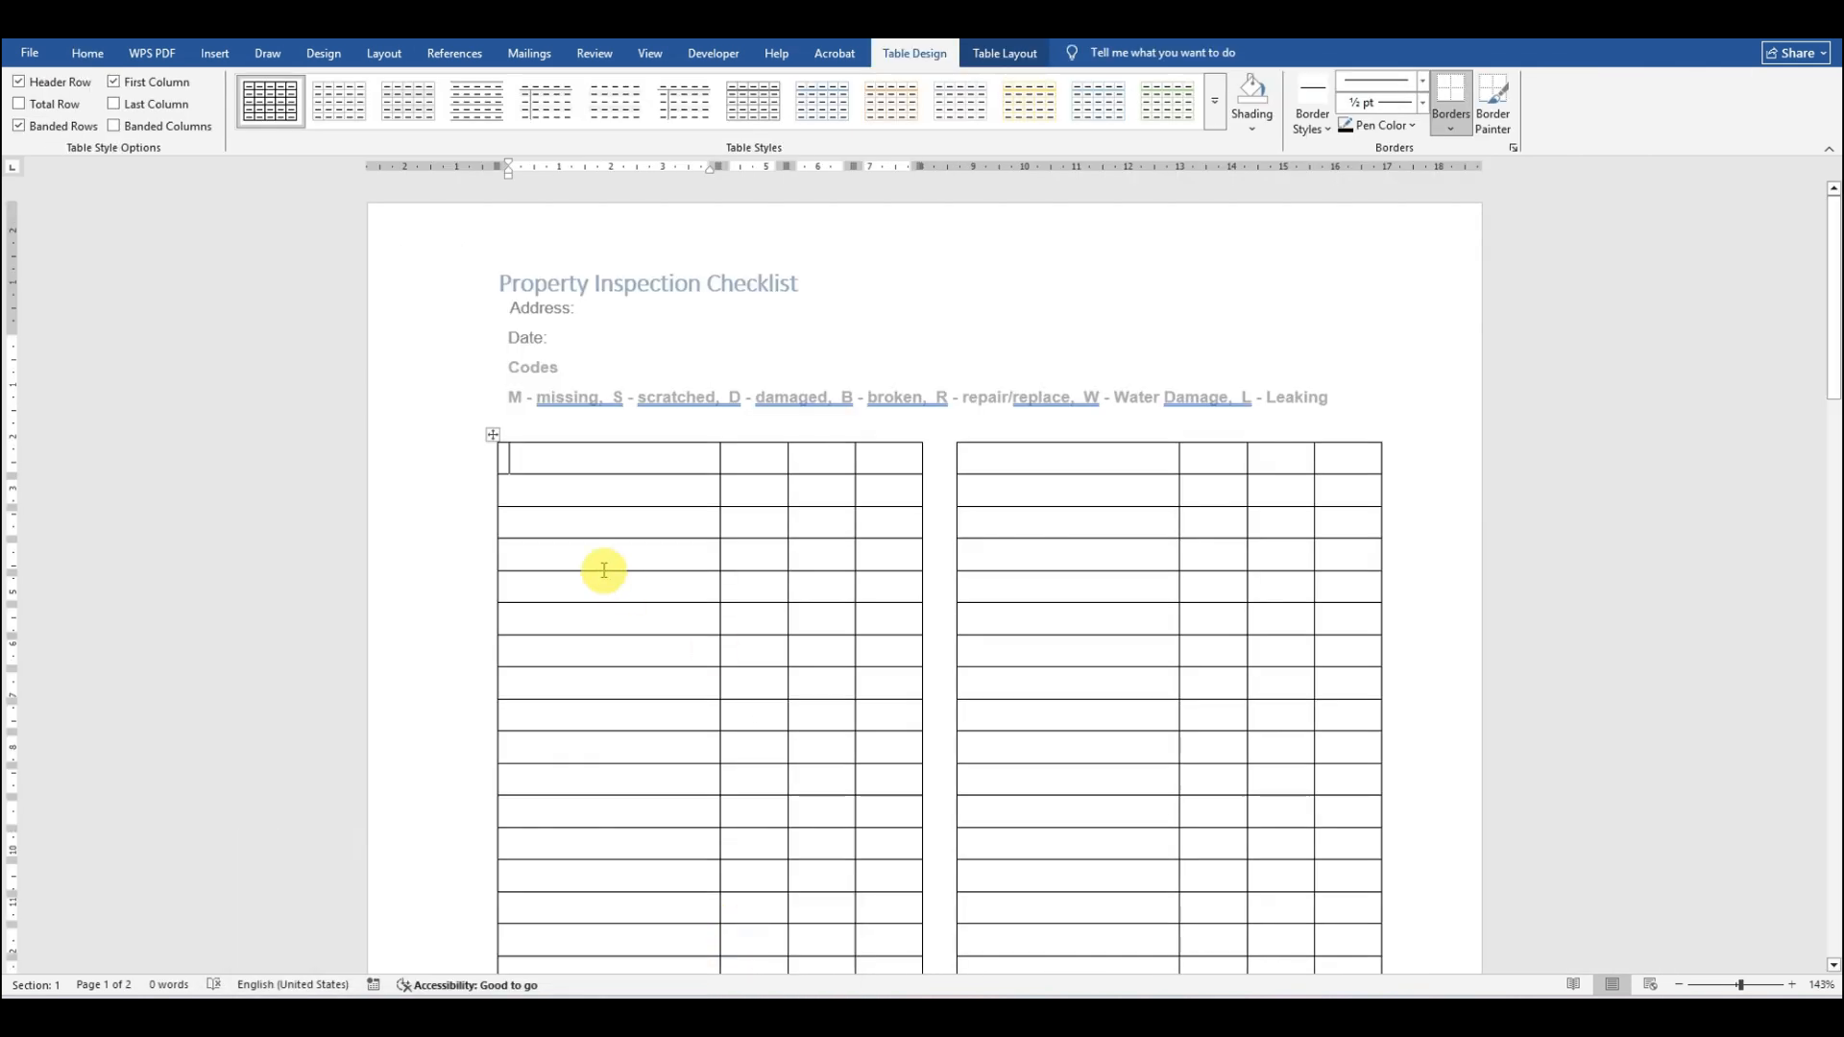
Step: Shade the first cell of the table's top row with a light blue theme colour
left_click_drag(527, 458, 642, 459)
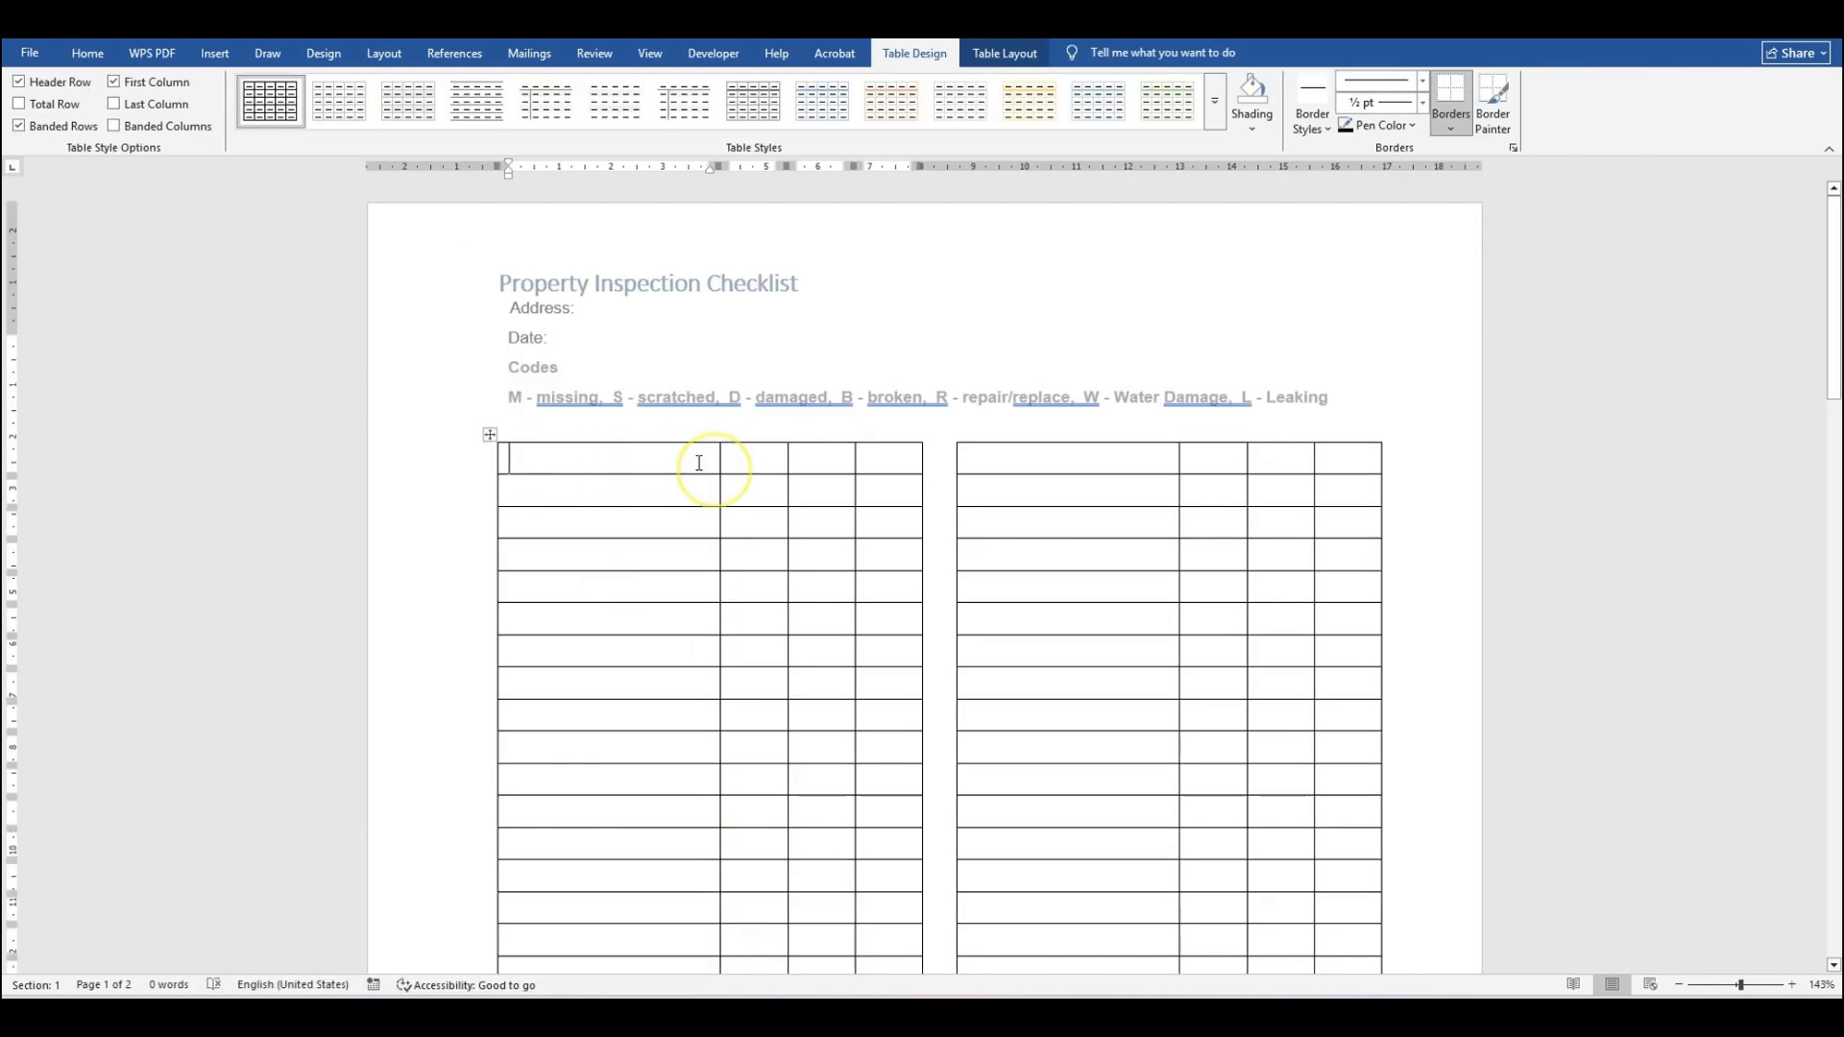
left_click(502, 454)
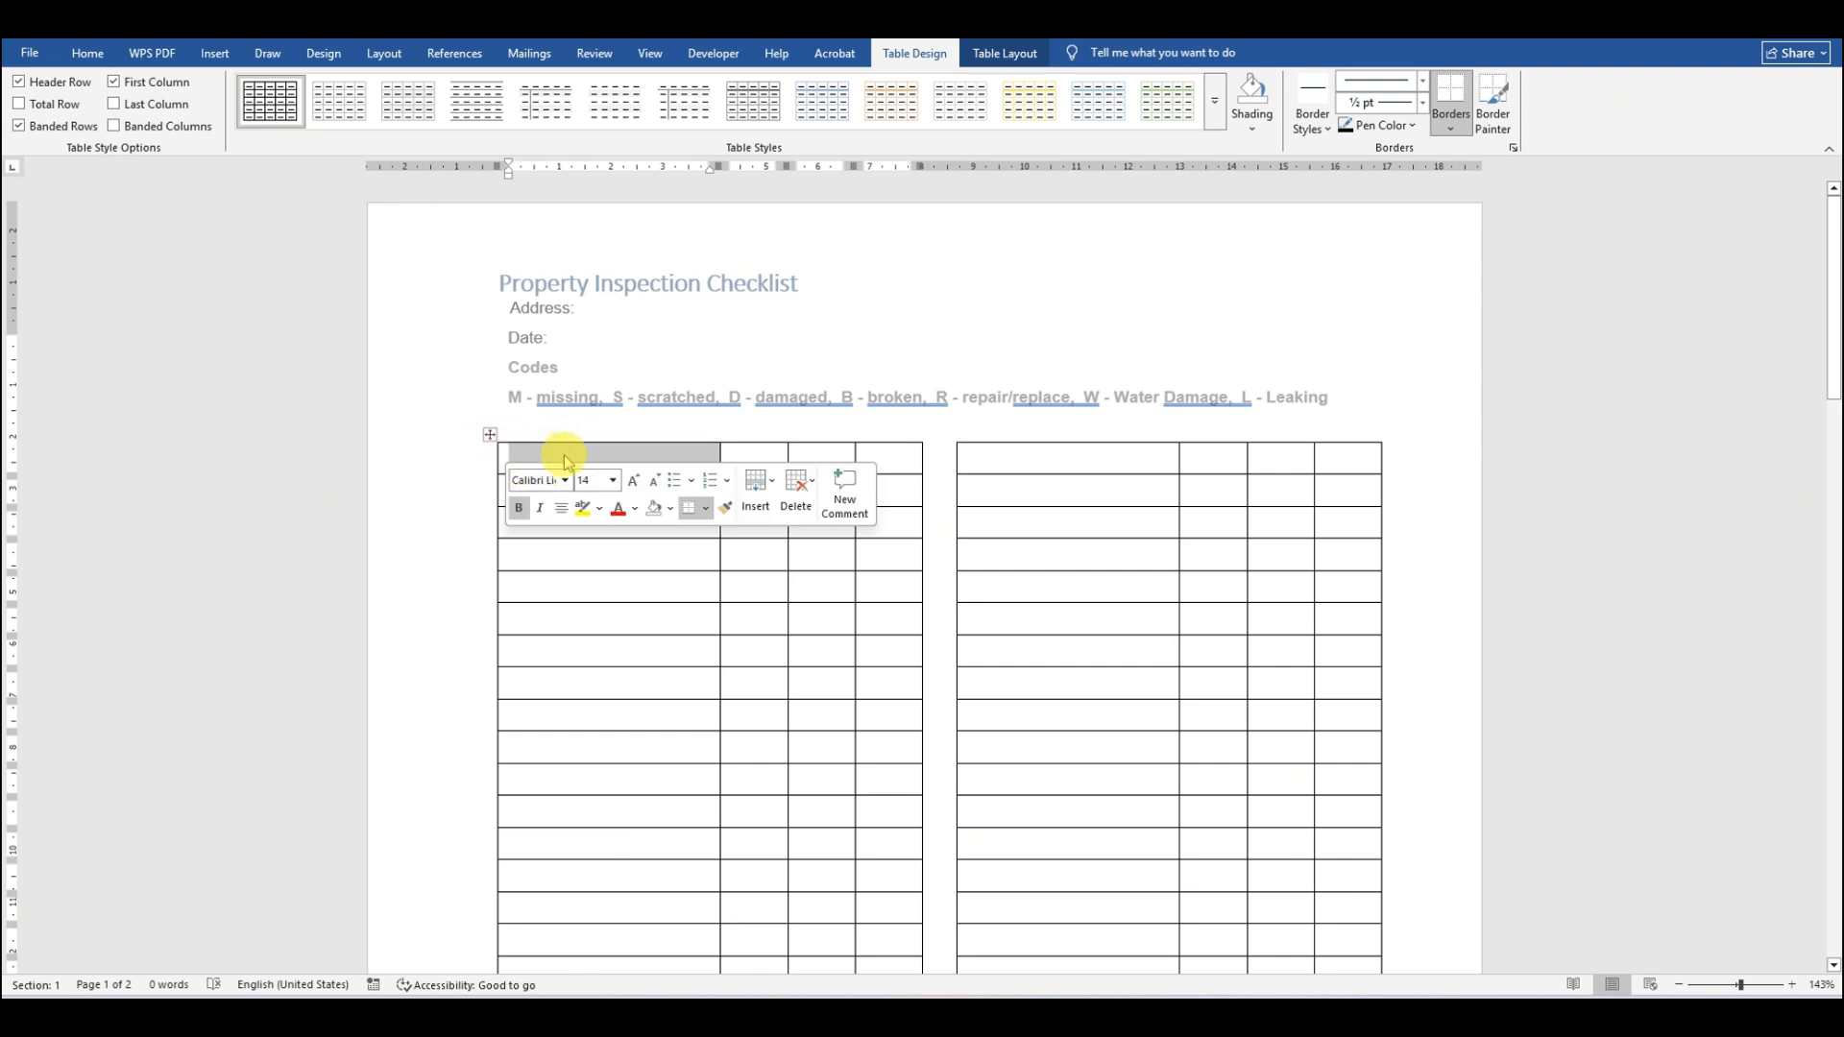
left_click(671, 510)
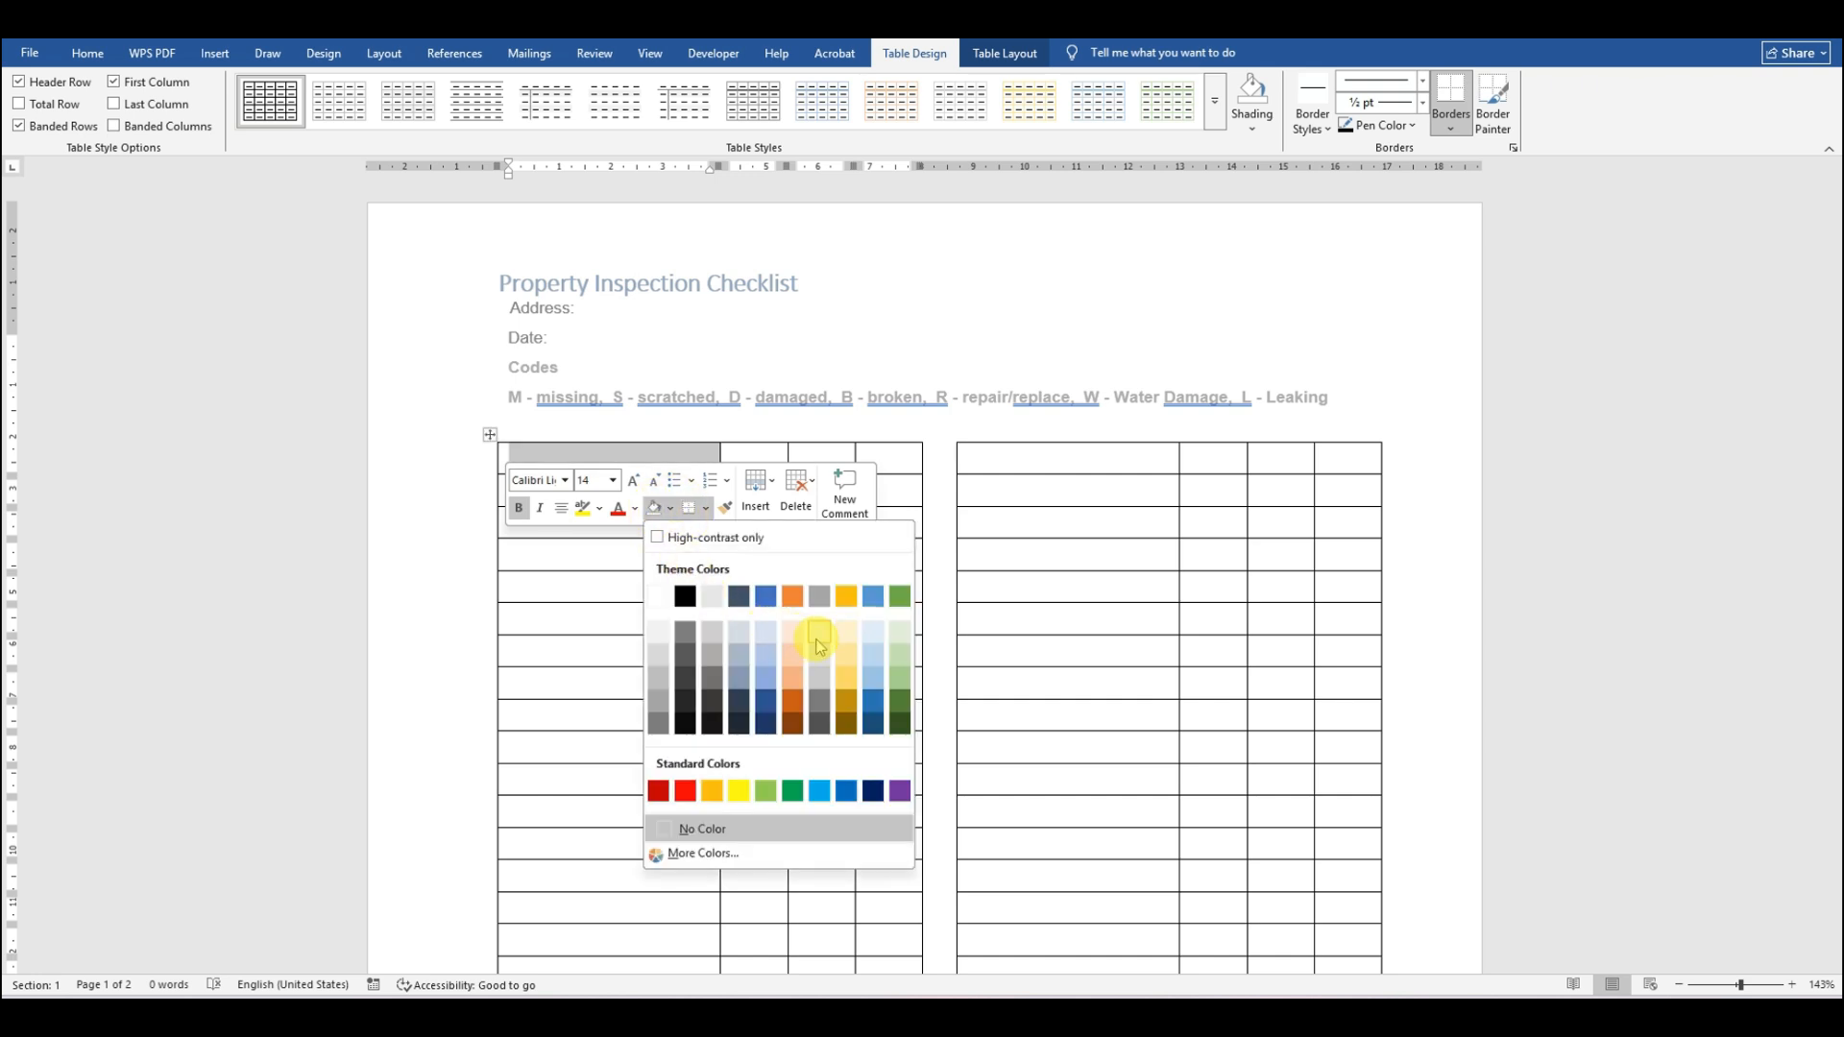
left_click(901, 634)
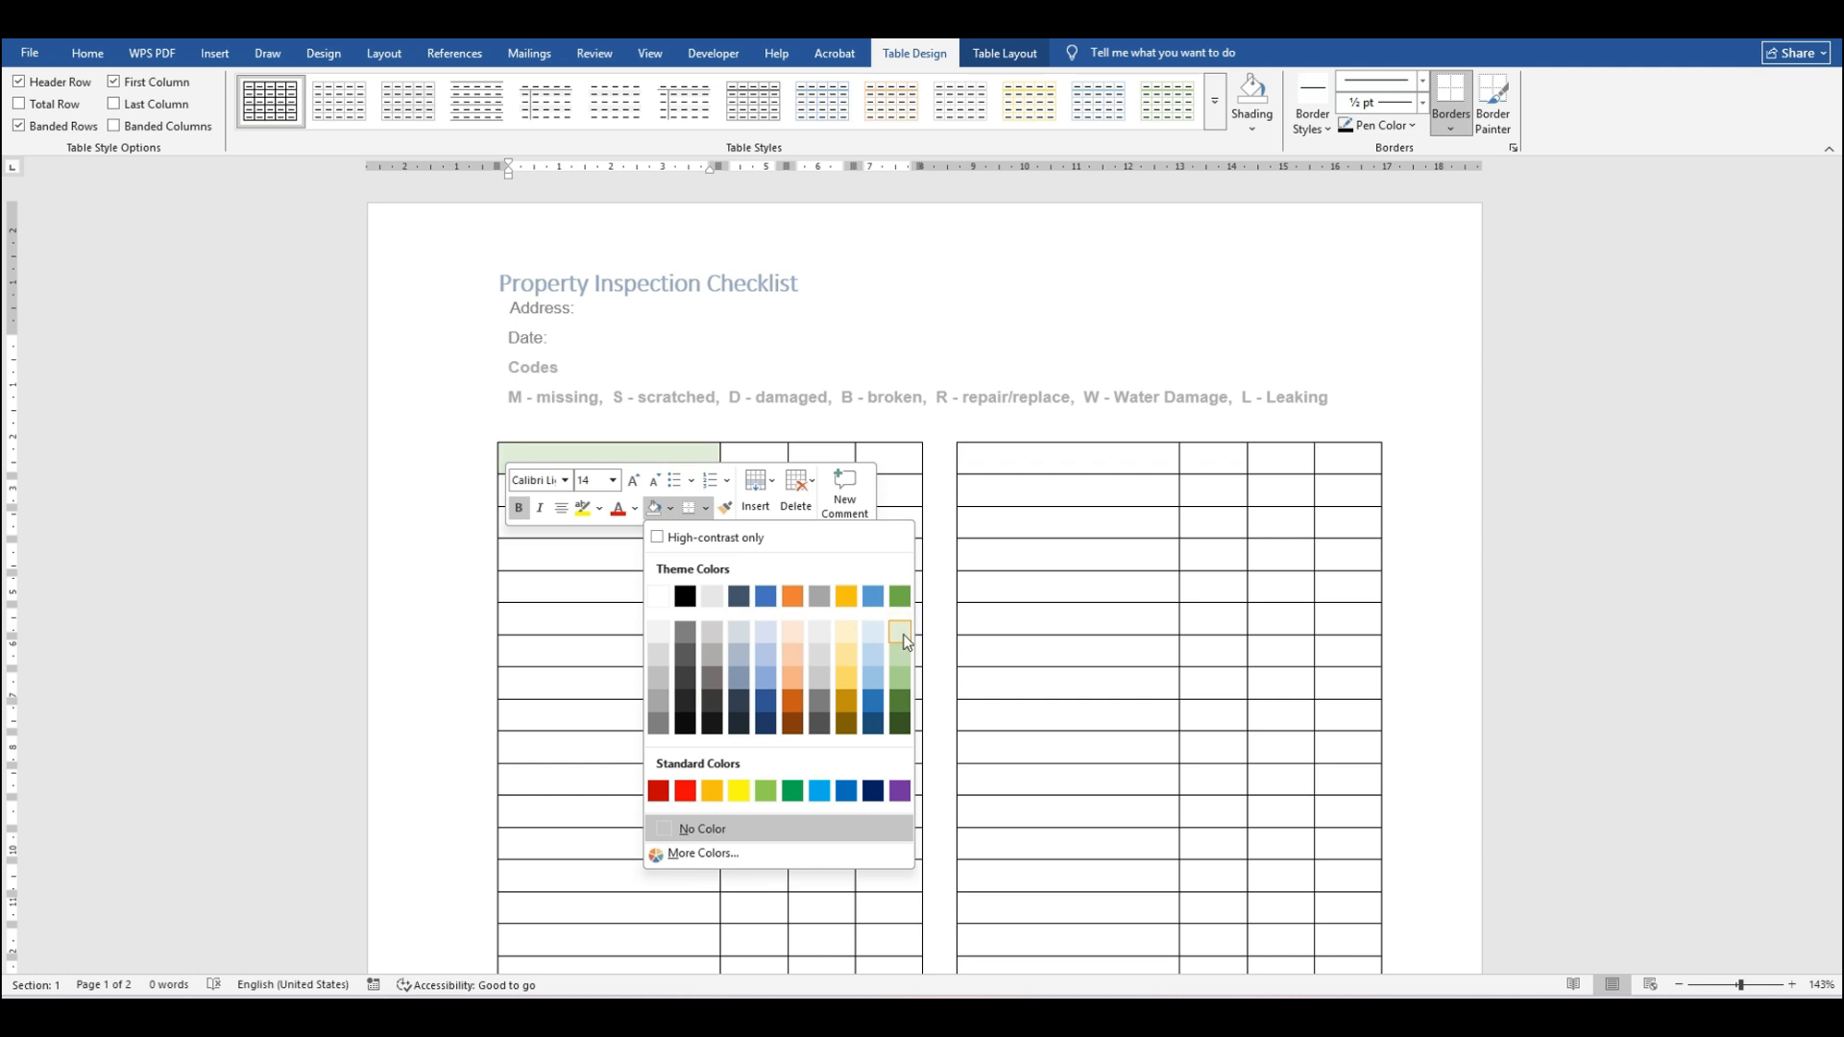
left_click(769, 683)
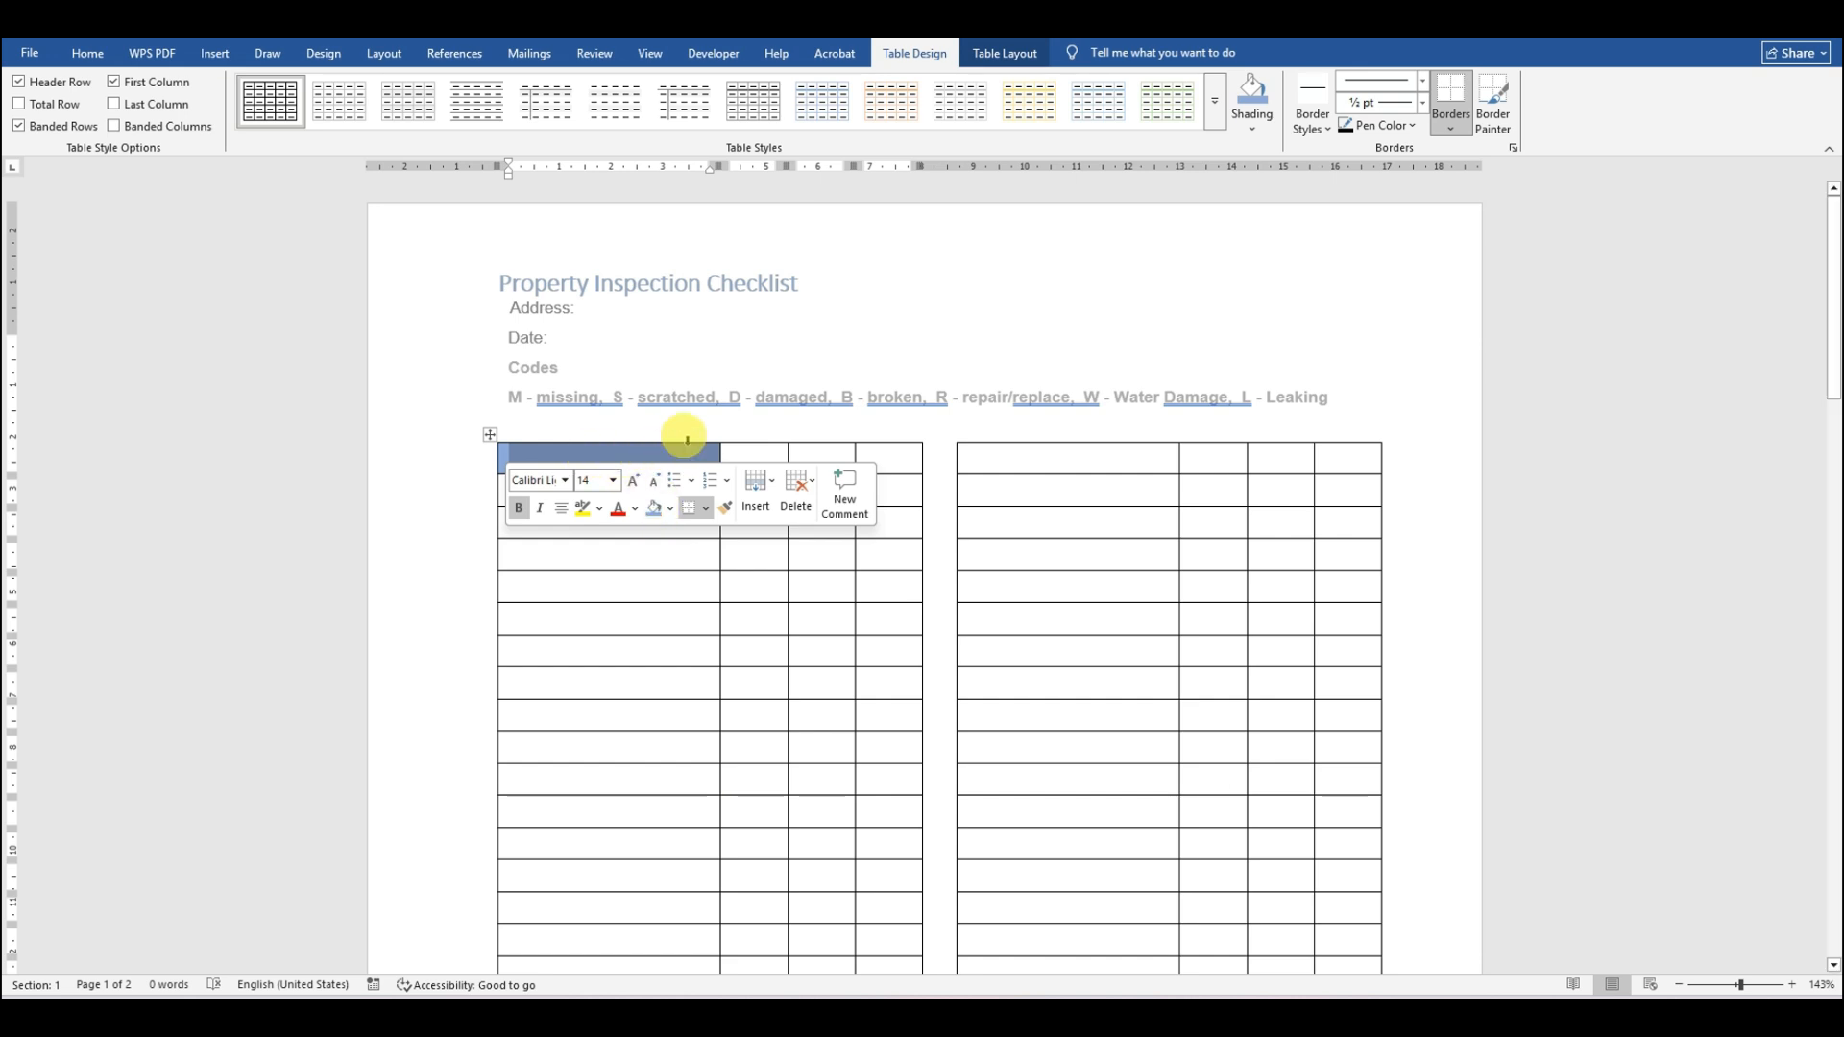
Step: Shade the second, third and fourth cells of the table's top row with a light gold theme colour
left_click(901, 464)
left_click_drag(746, 463, 875, 465)
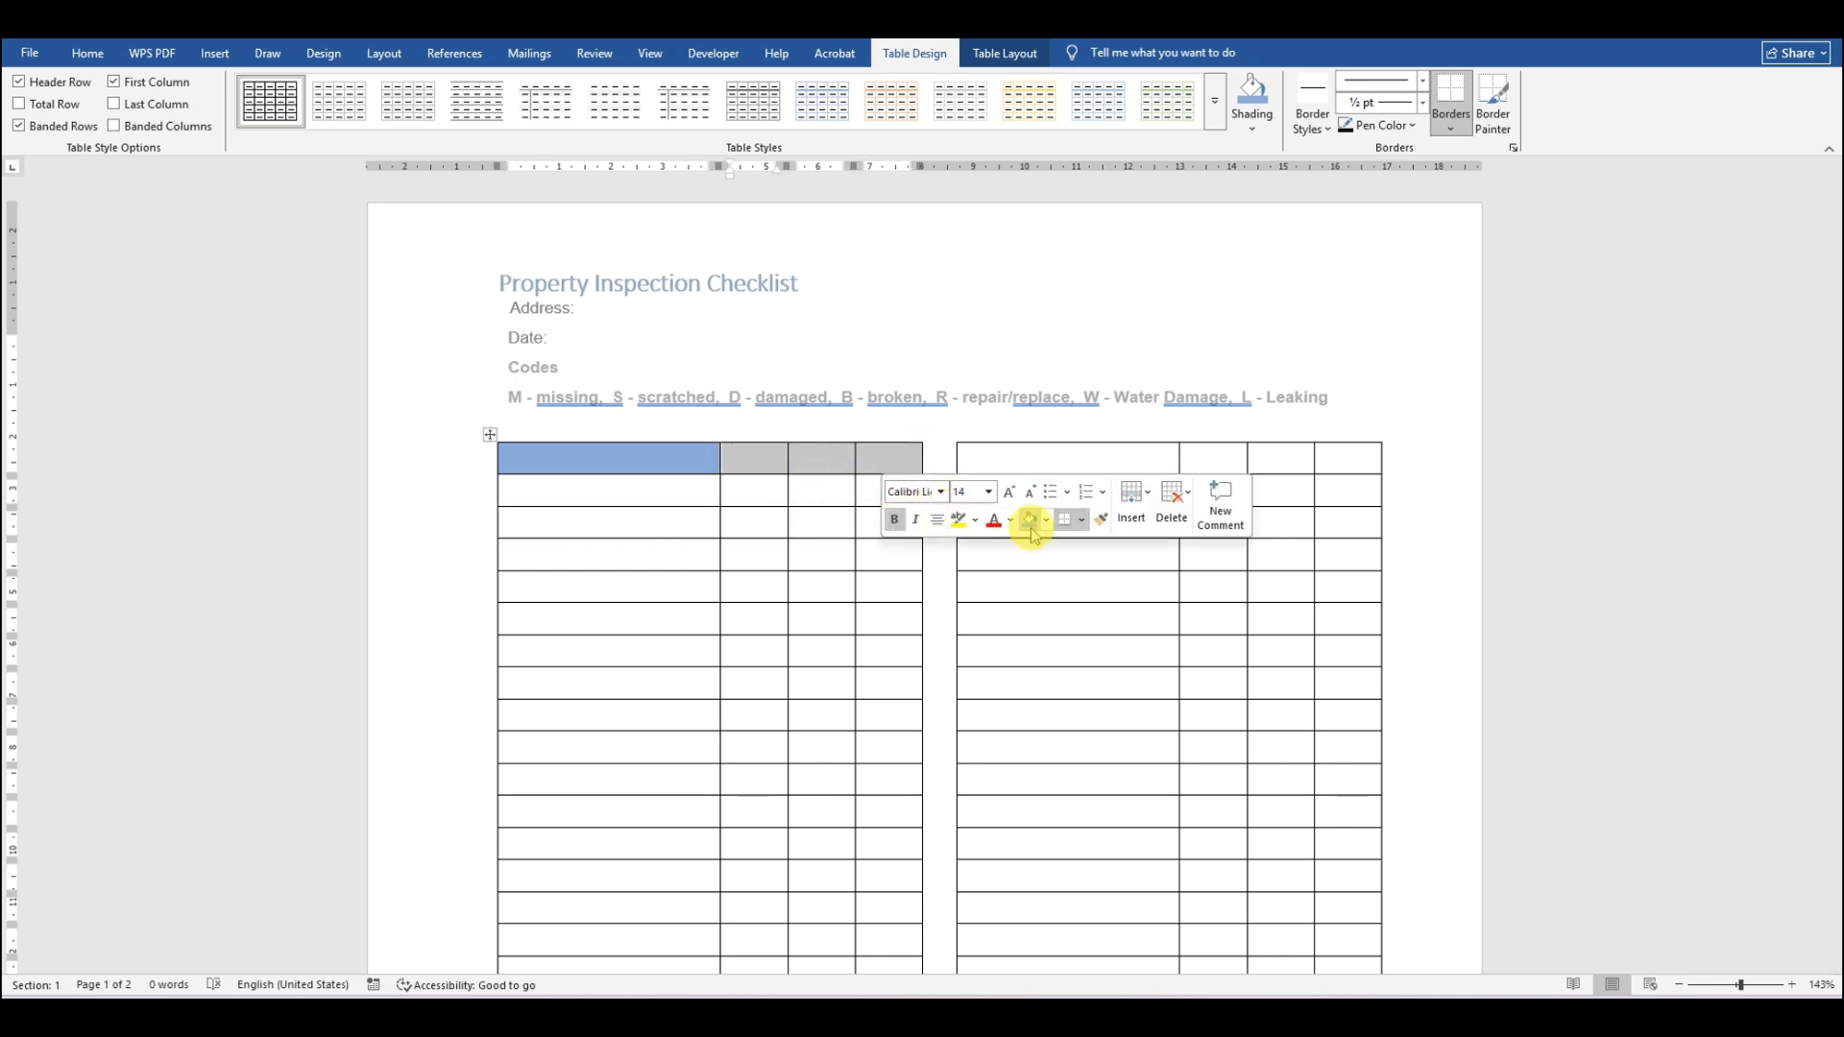
left_click(1045, 521)
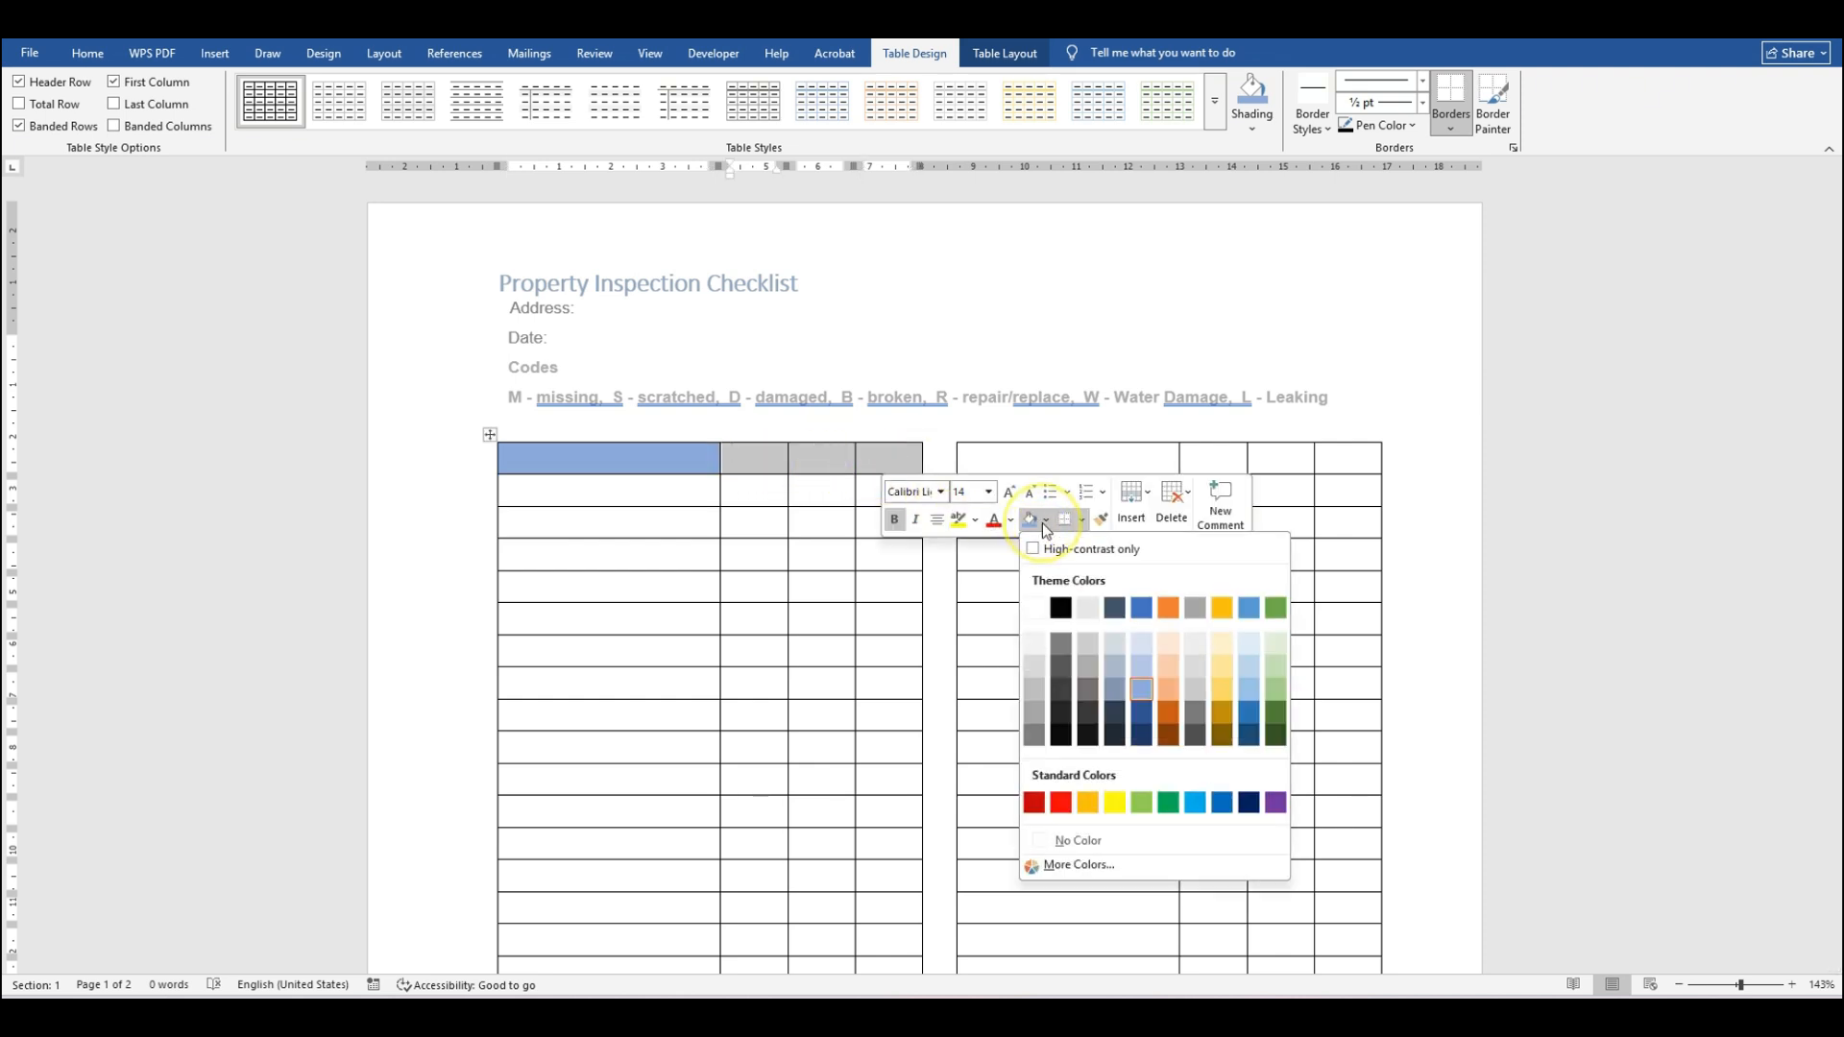
left_click(1230, 657)
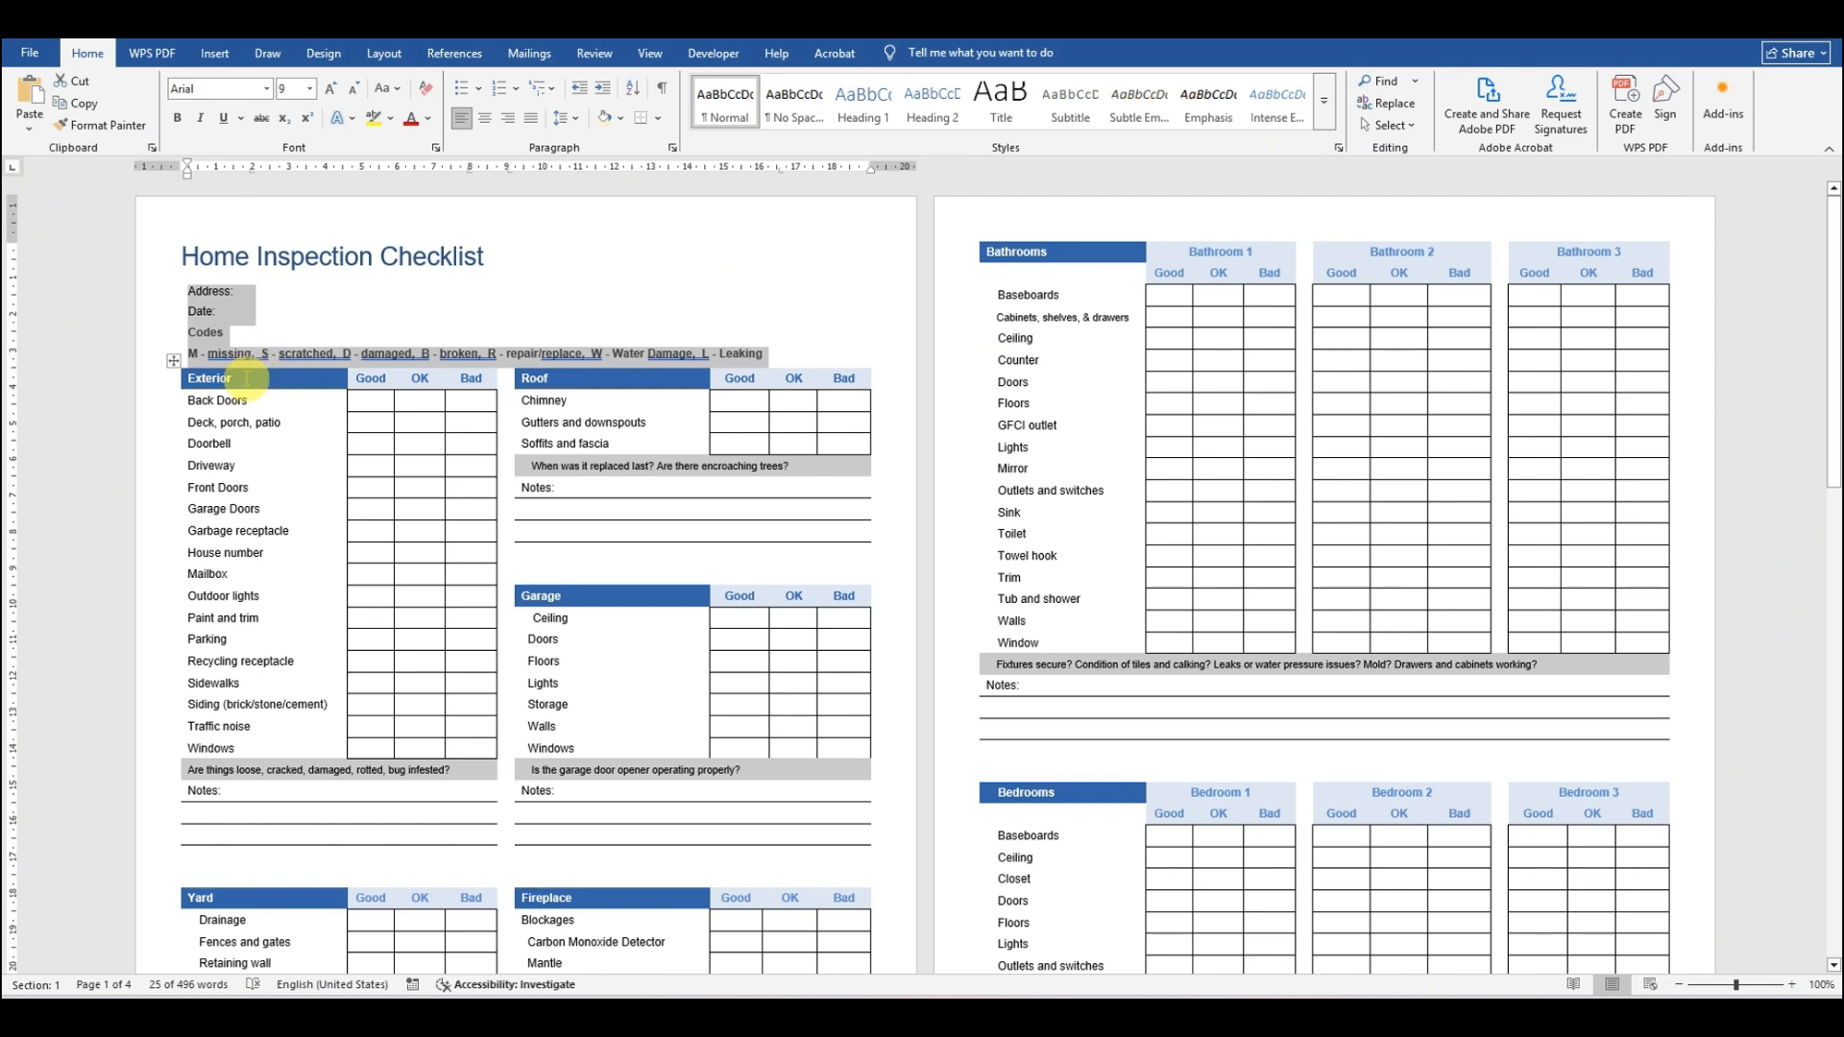
Step: Fill the table's top row with the headings Exterior, Good, OK and Bad, taken from the home-inspection-checklist document
left_click(210, 382)
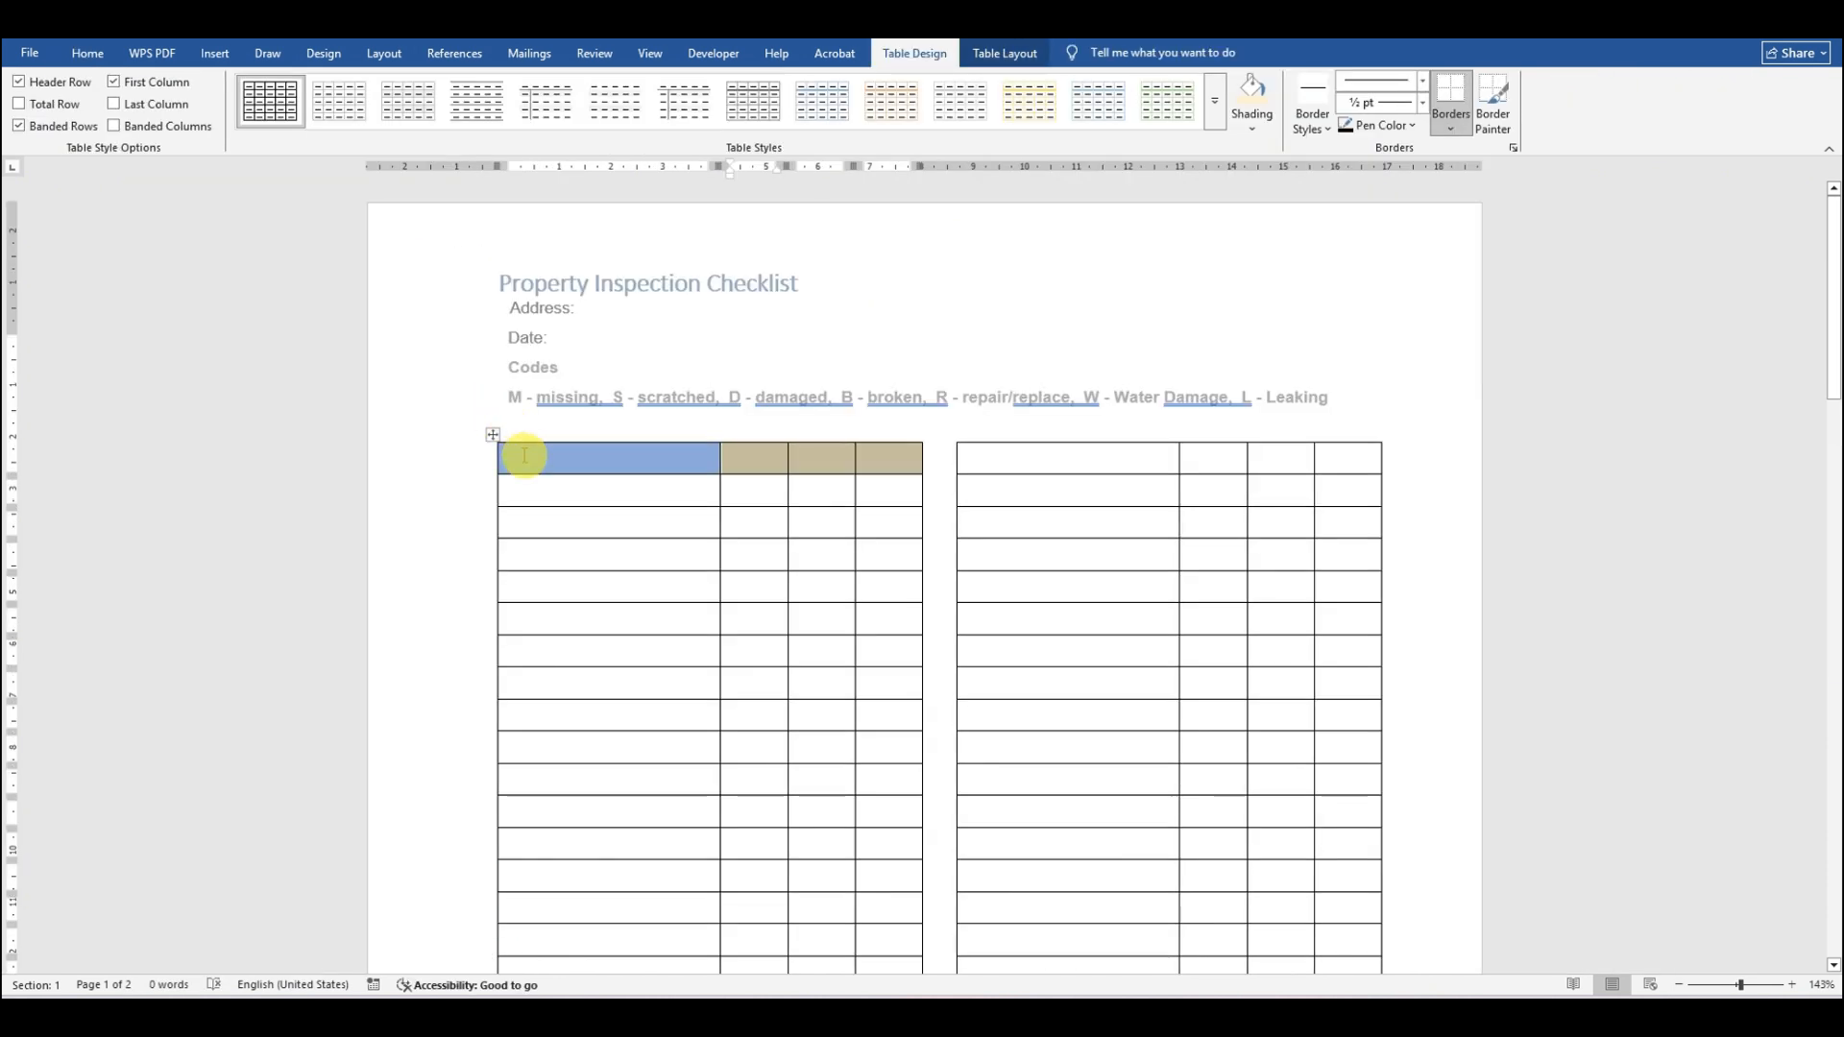
left_click(527, 457)
type("Exterior")
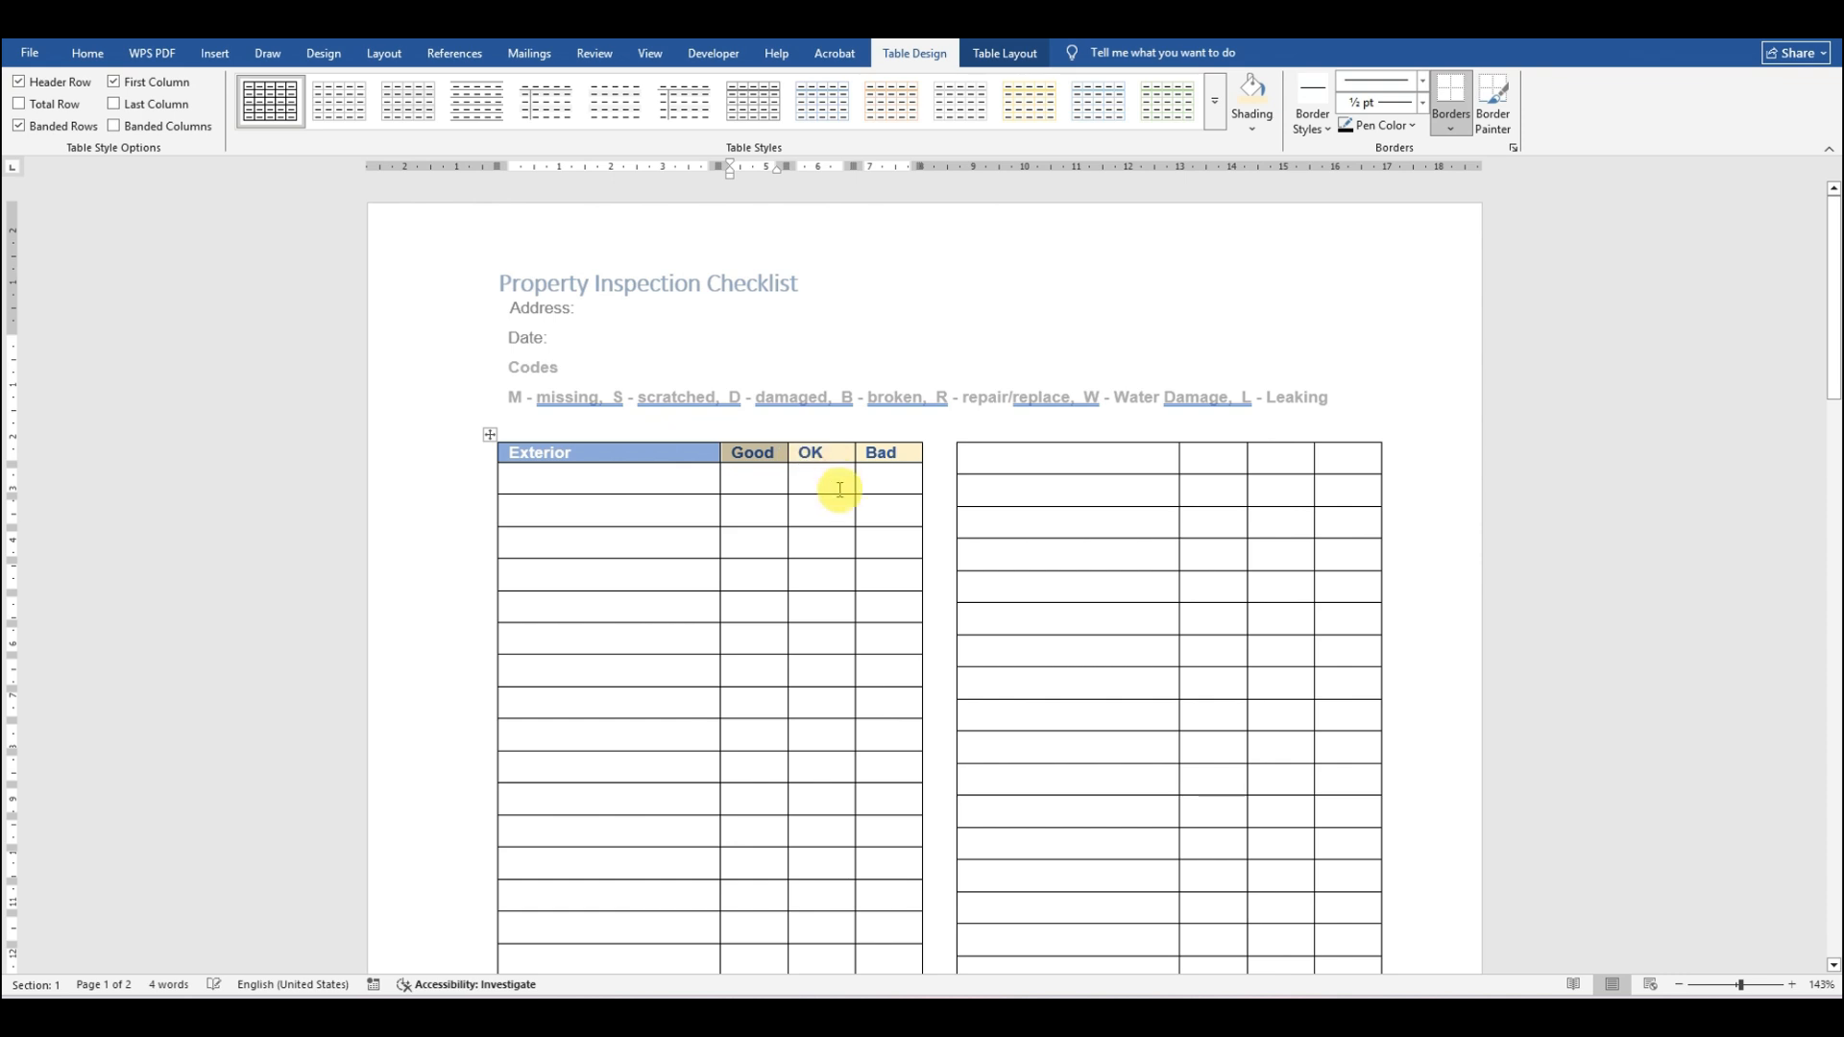
left_click(839, 492)
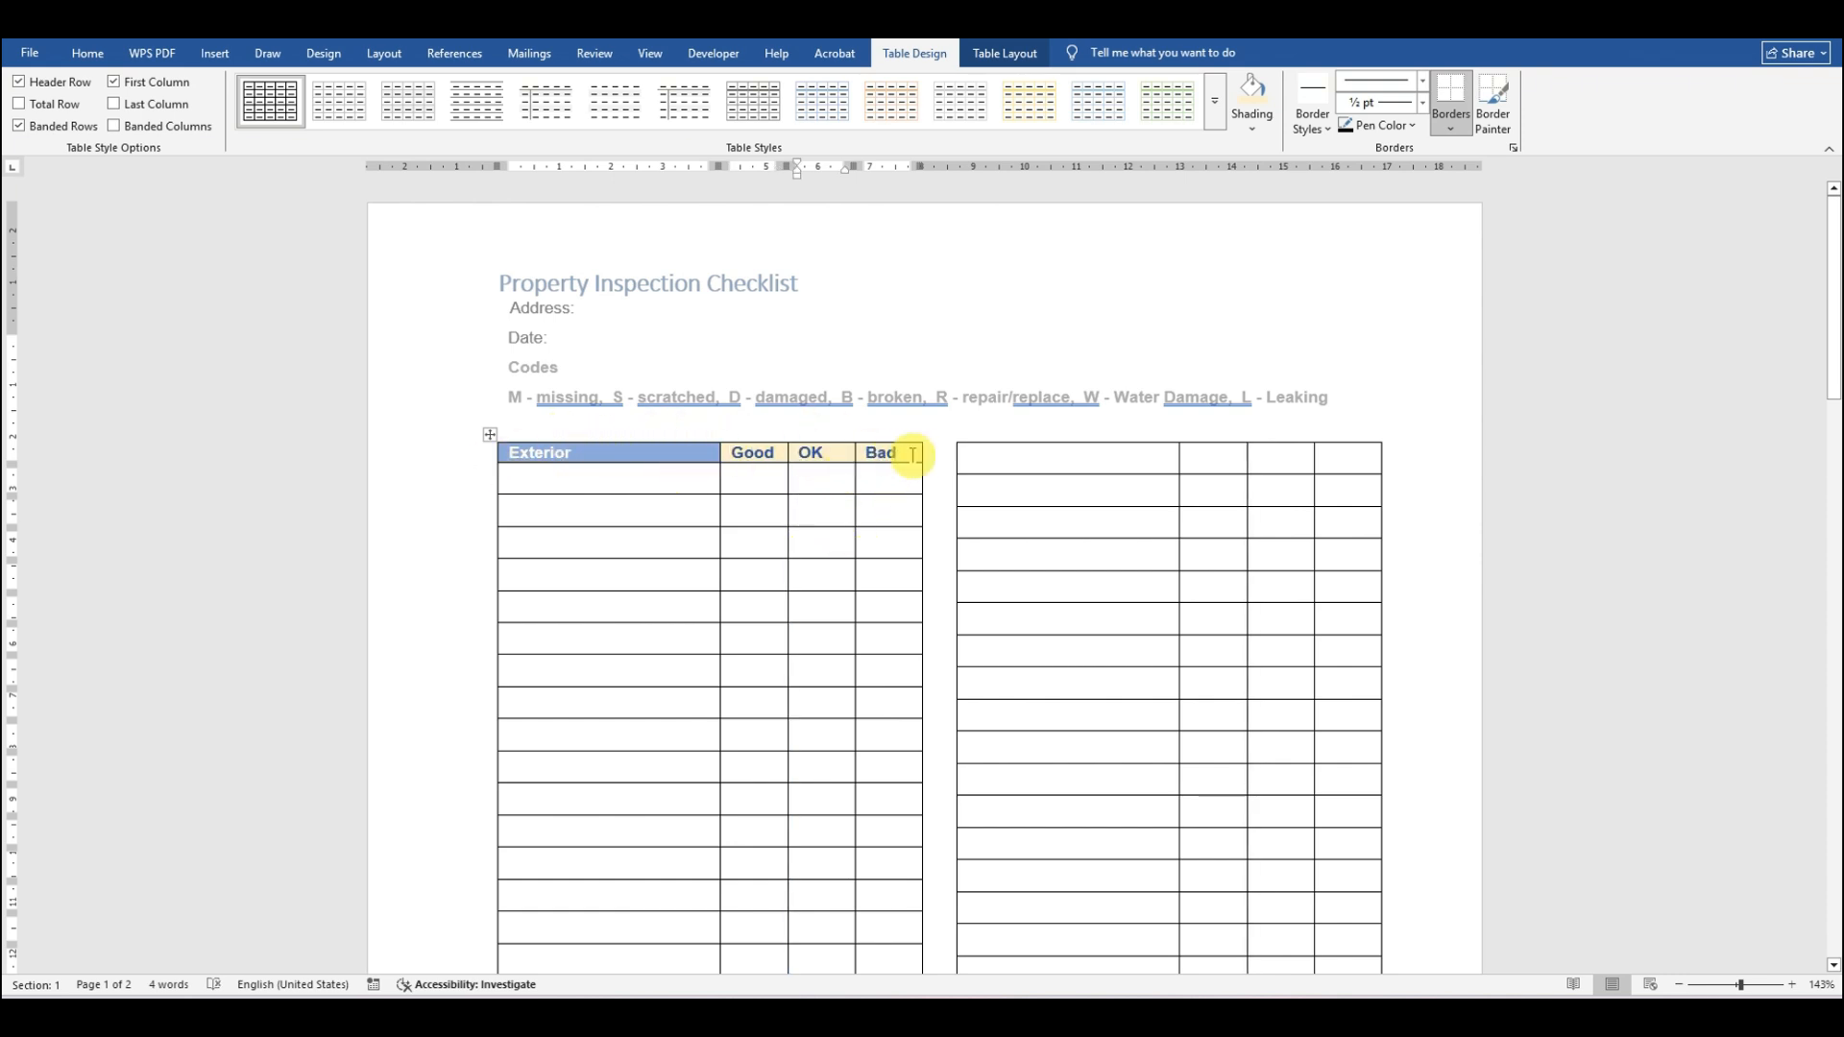
Step: Change the font of the Exterior, Good, OK and Bad heading row to Calibri Light
left_click_drag(911, 454, 567, 459)
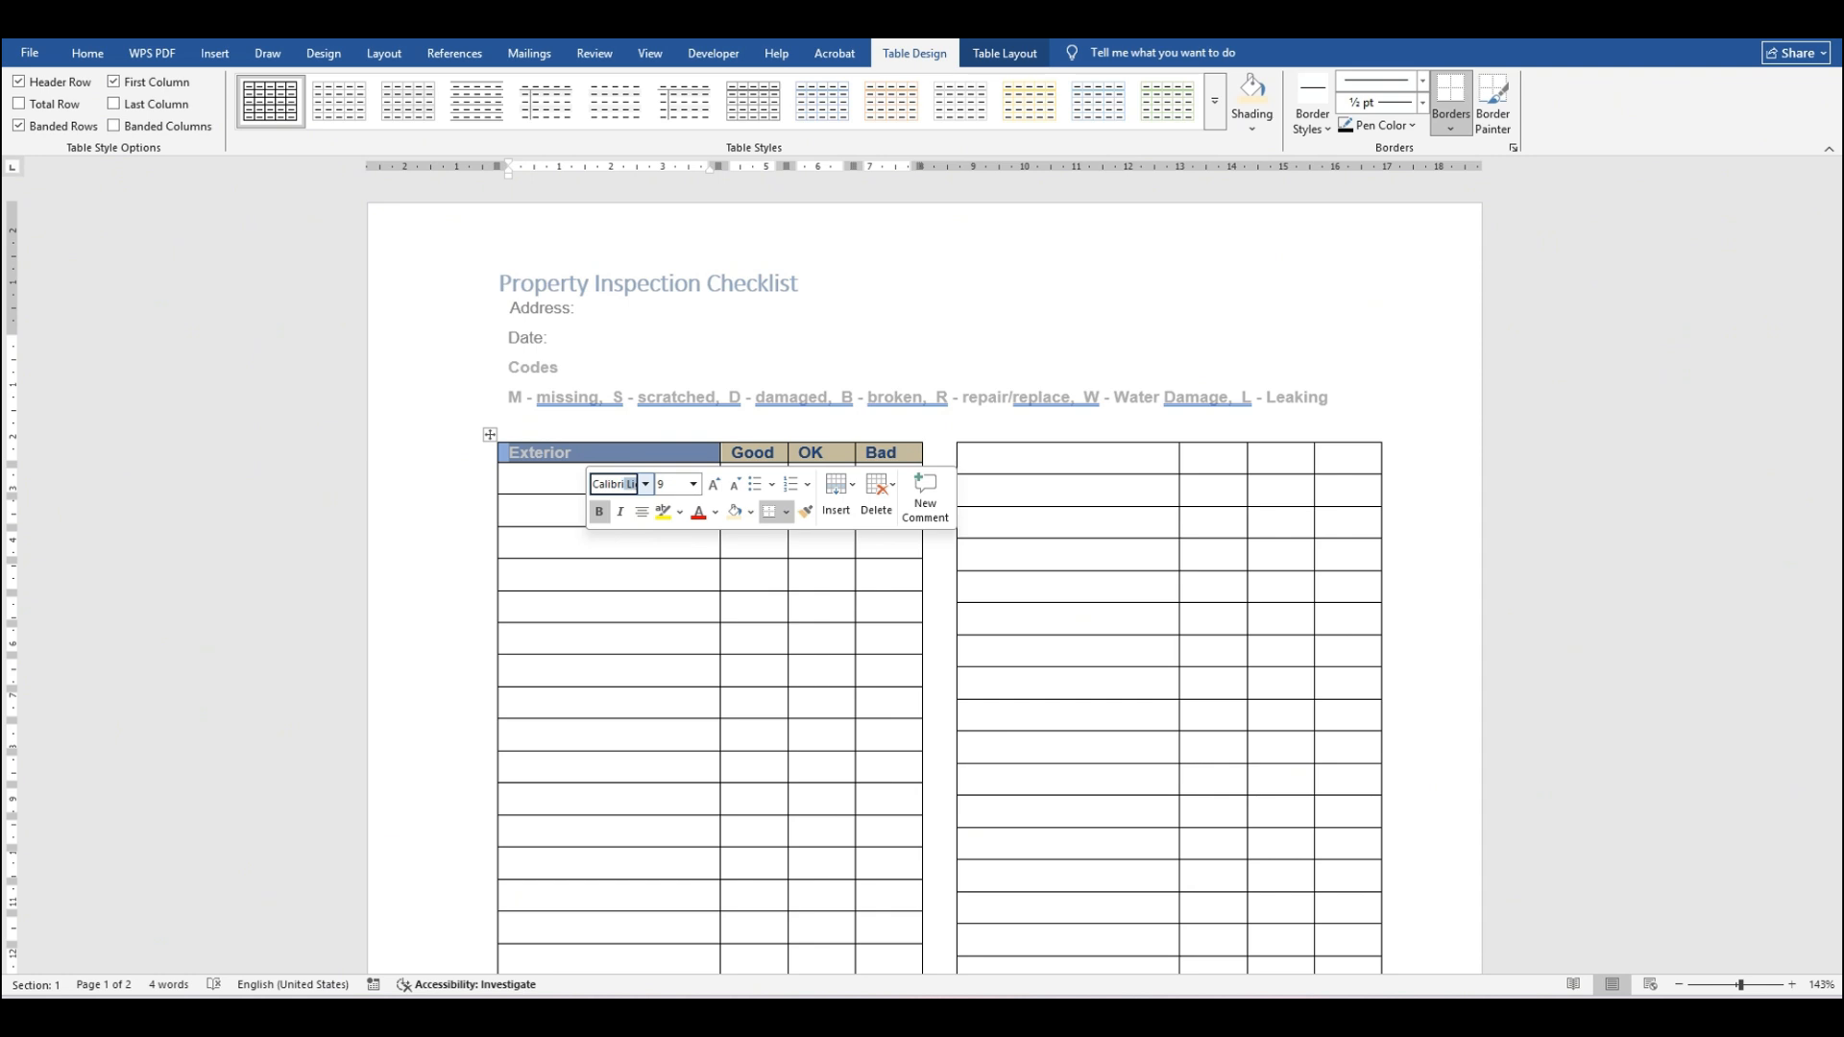
left_click(627, 484)
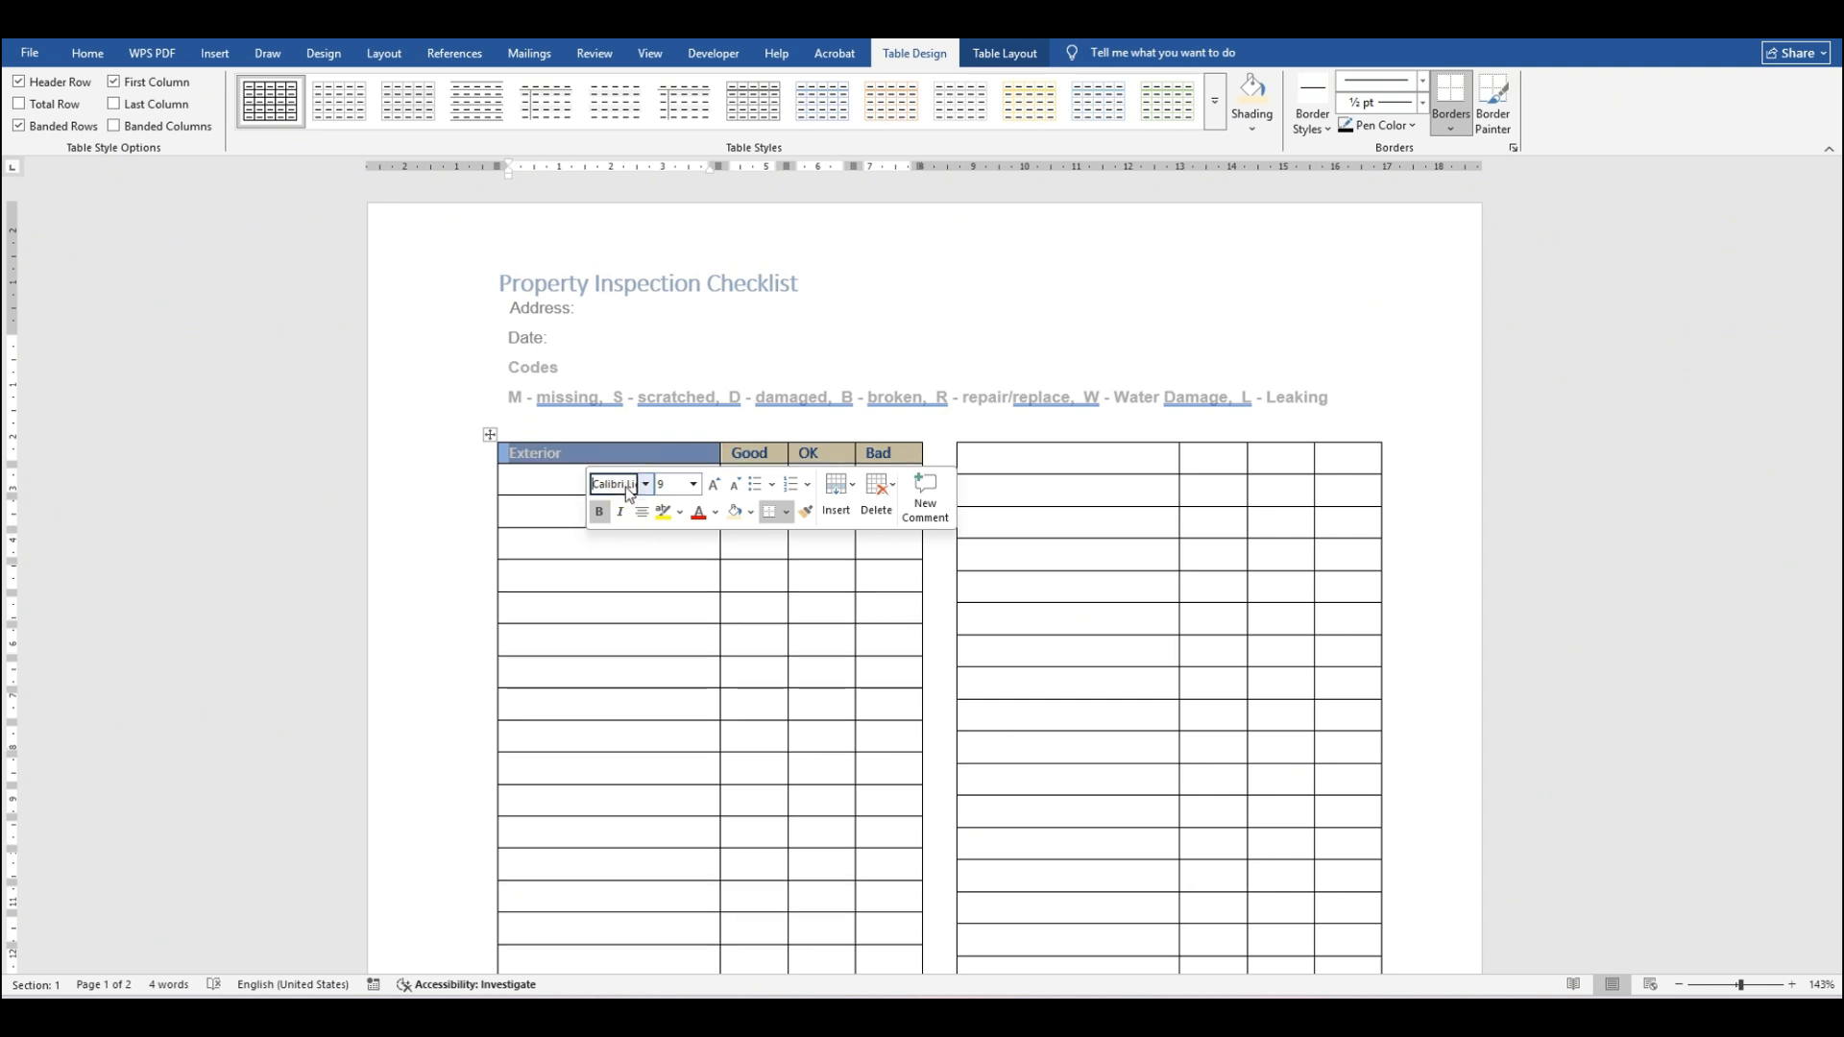
left_click(670, 548)
Step: Copy the Exterior items from Back Doors to Windows in the home-inspection-checklist document into Document2's first column, below the Exterior heading
key("alt+Tab")
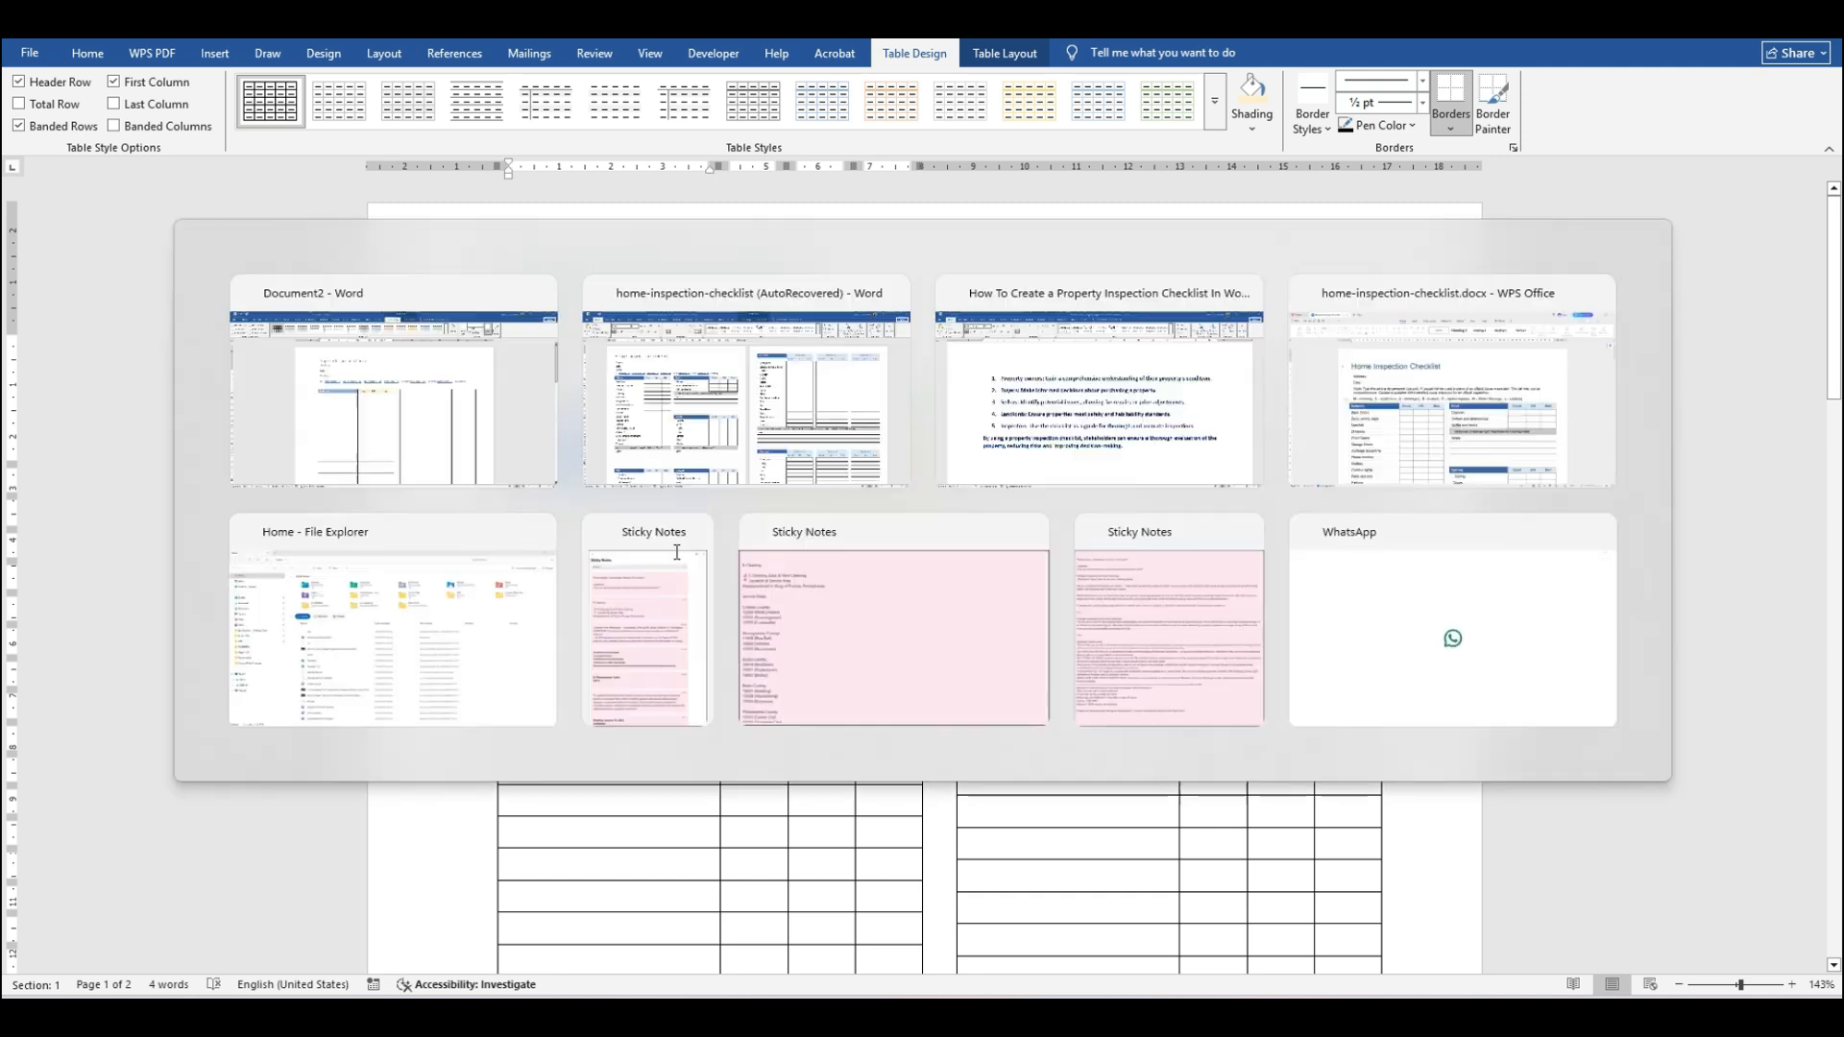
left_click(659, 564)
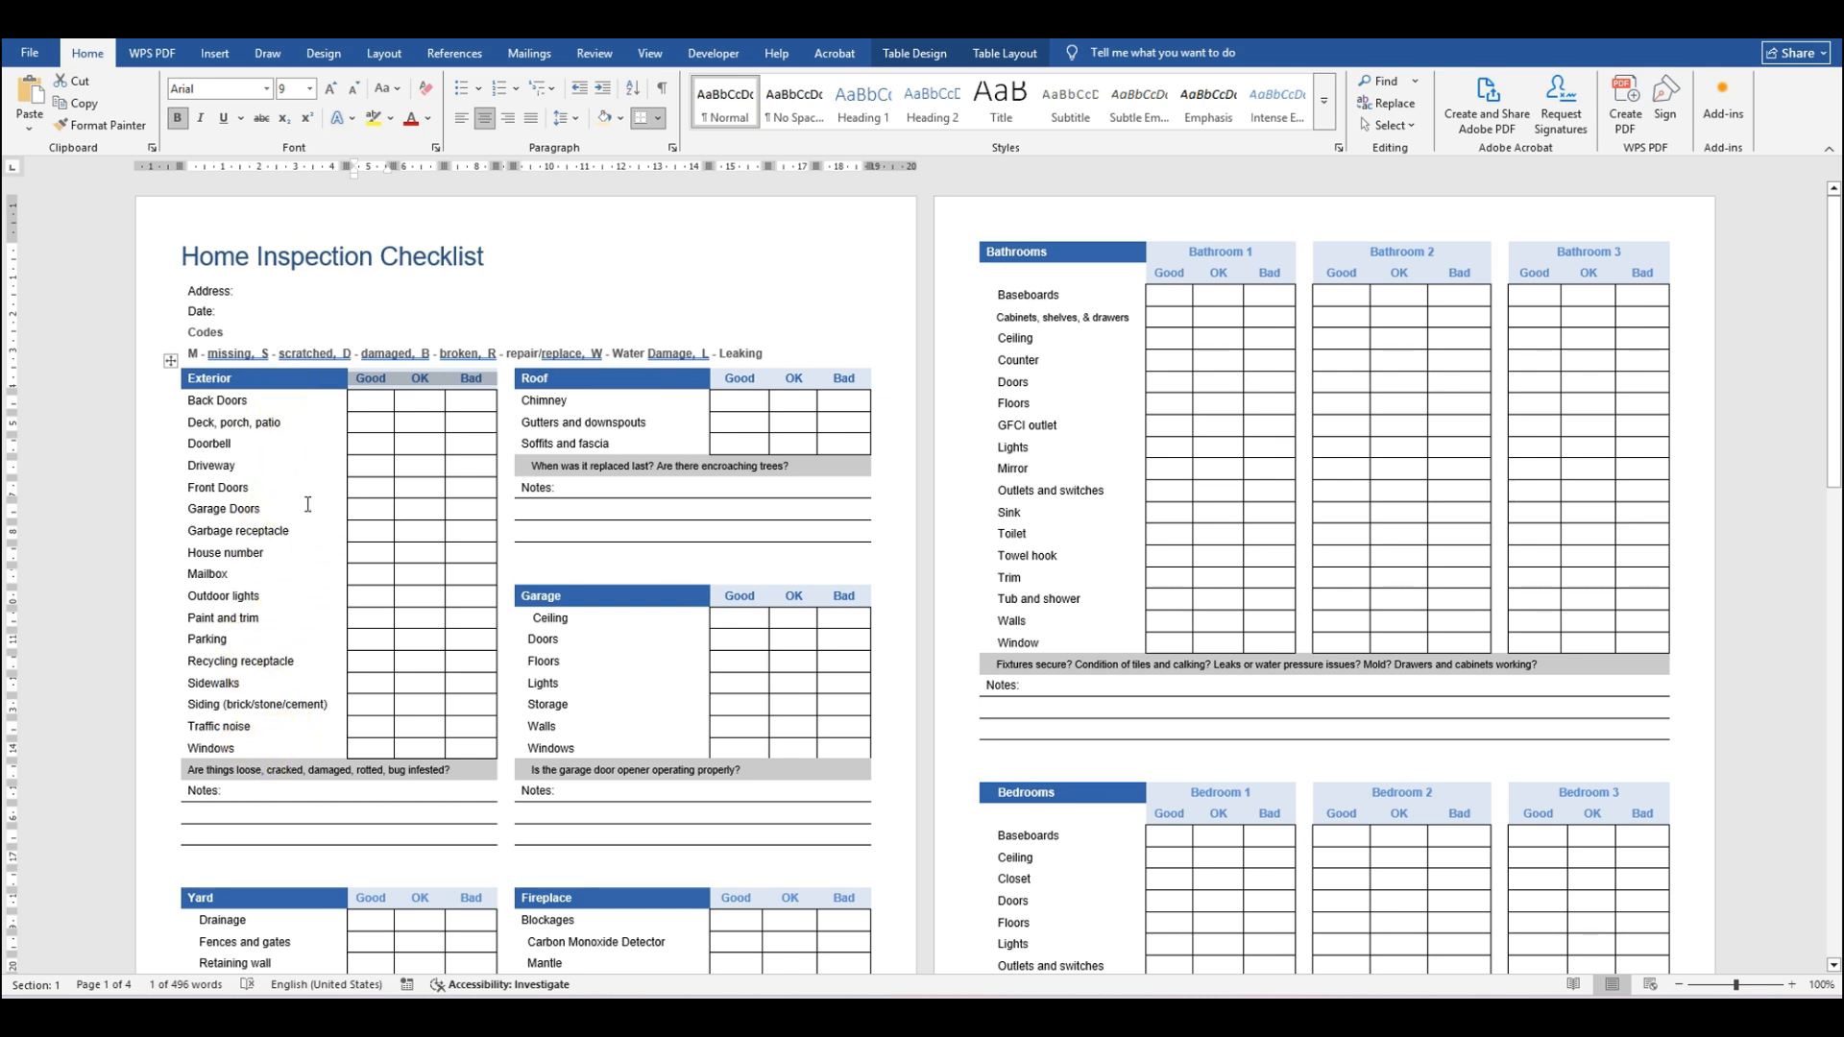
left_click_drag(185, 405, 277, 748)
key("ctrl+c")
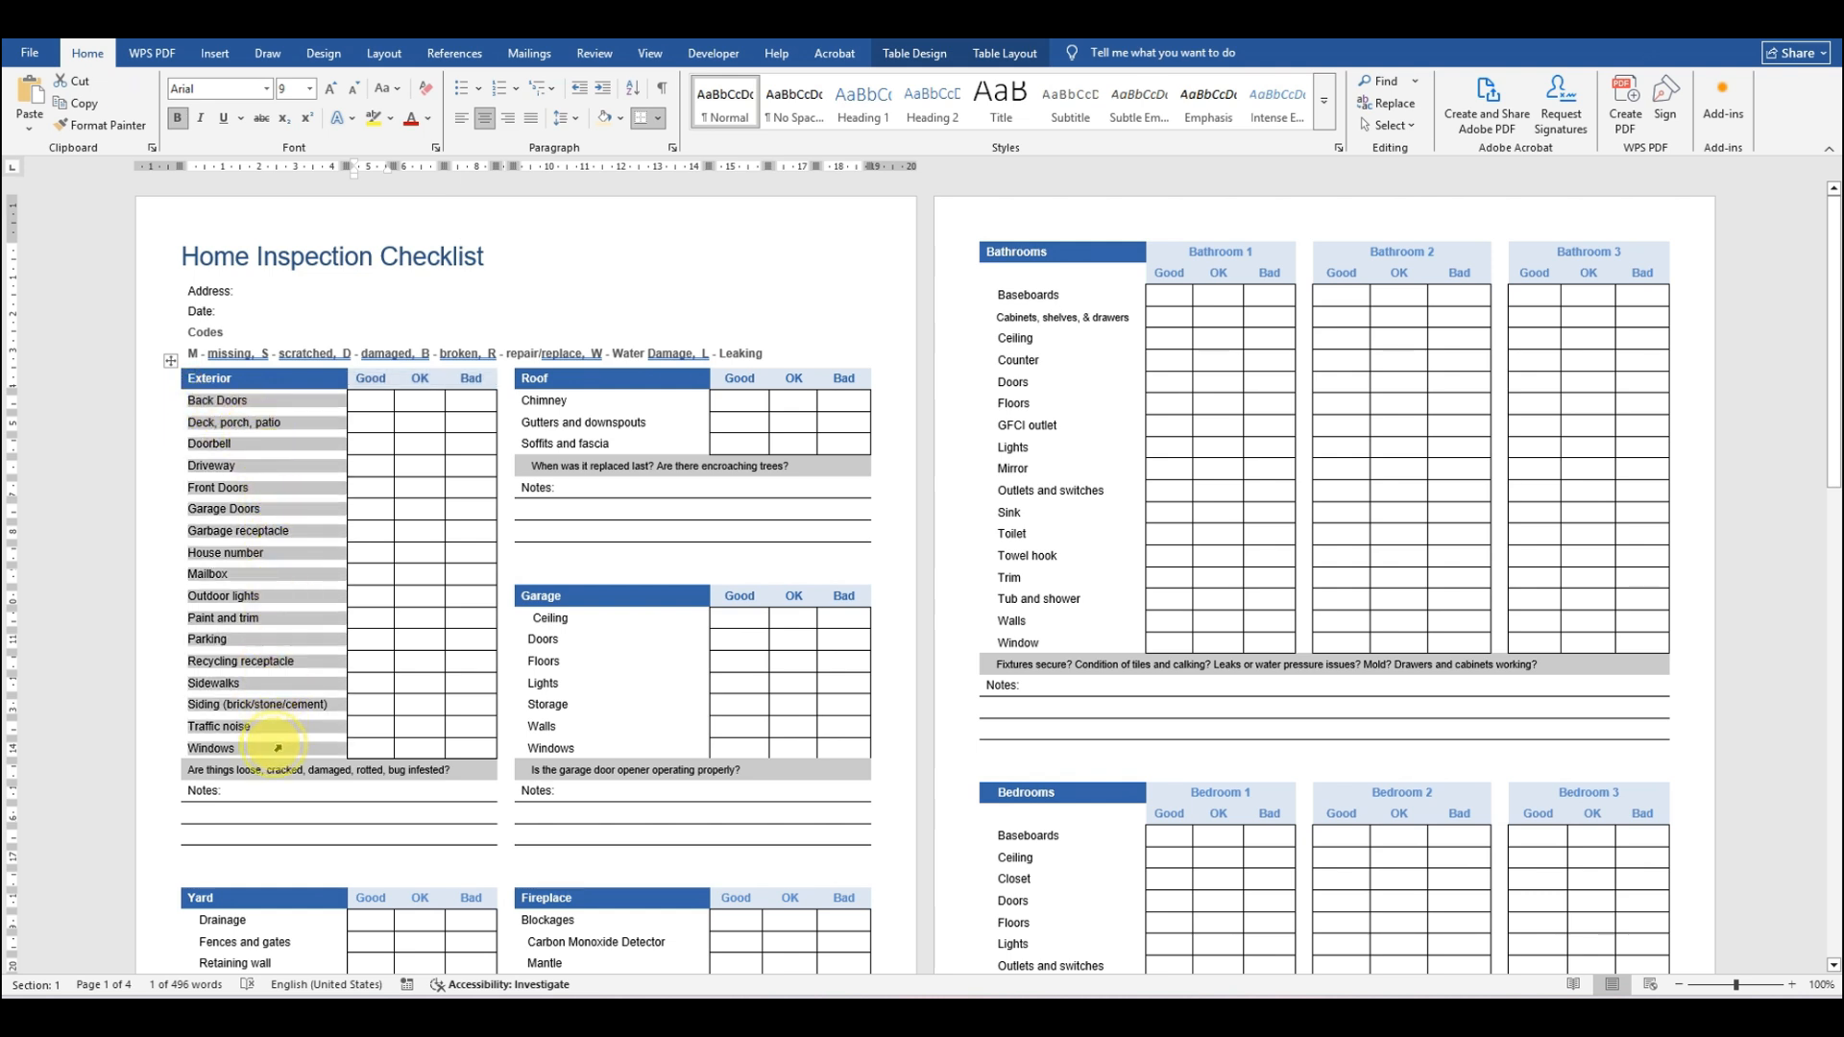
left_click(309, 685)
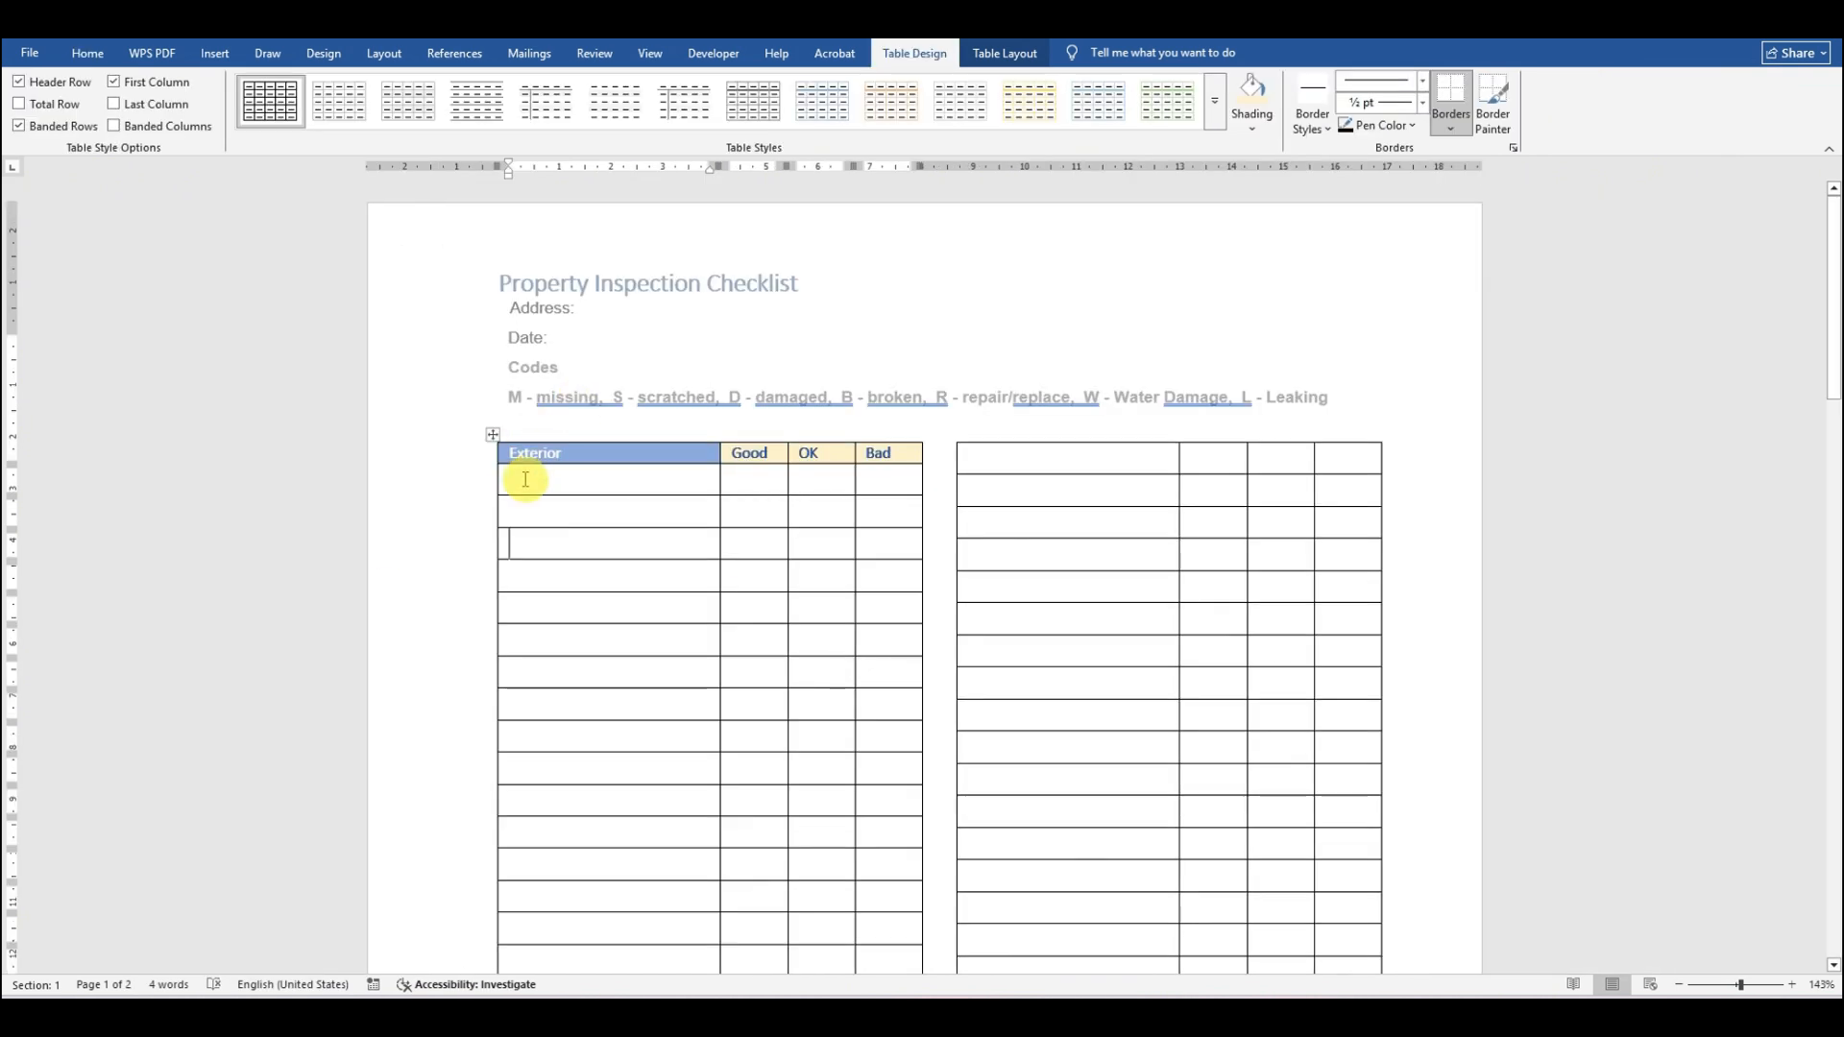
left_click(525, 482)
key("ctrl+v")
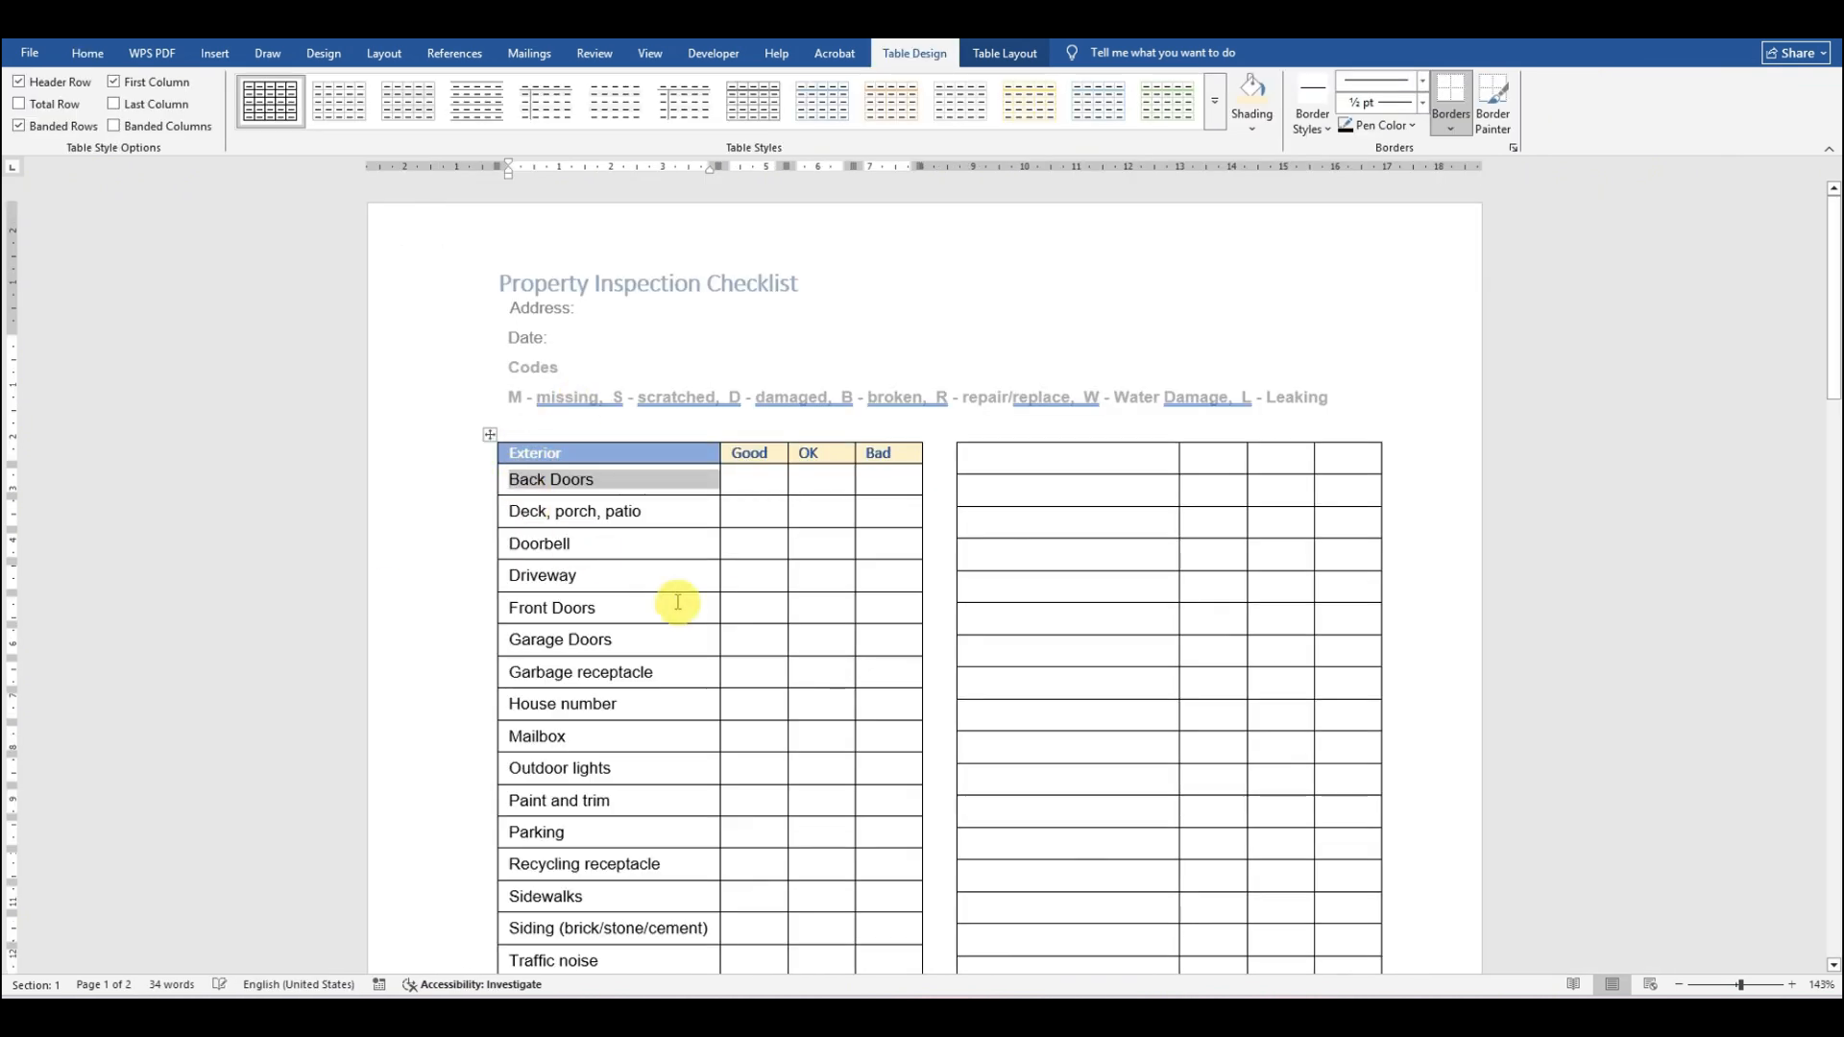
Step: Remove all borders from the first-column item cells, Back Doors through Windows
scroll(699, 601, "down", 3)
scroll(689, 596, "up", 1)
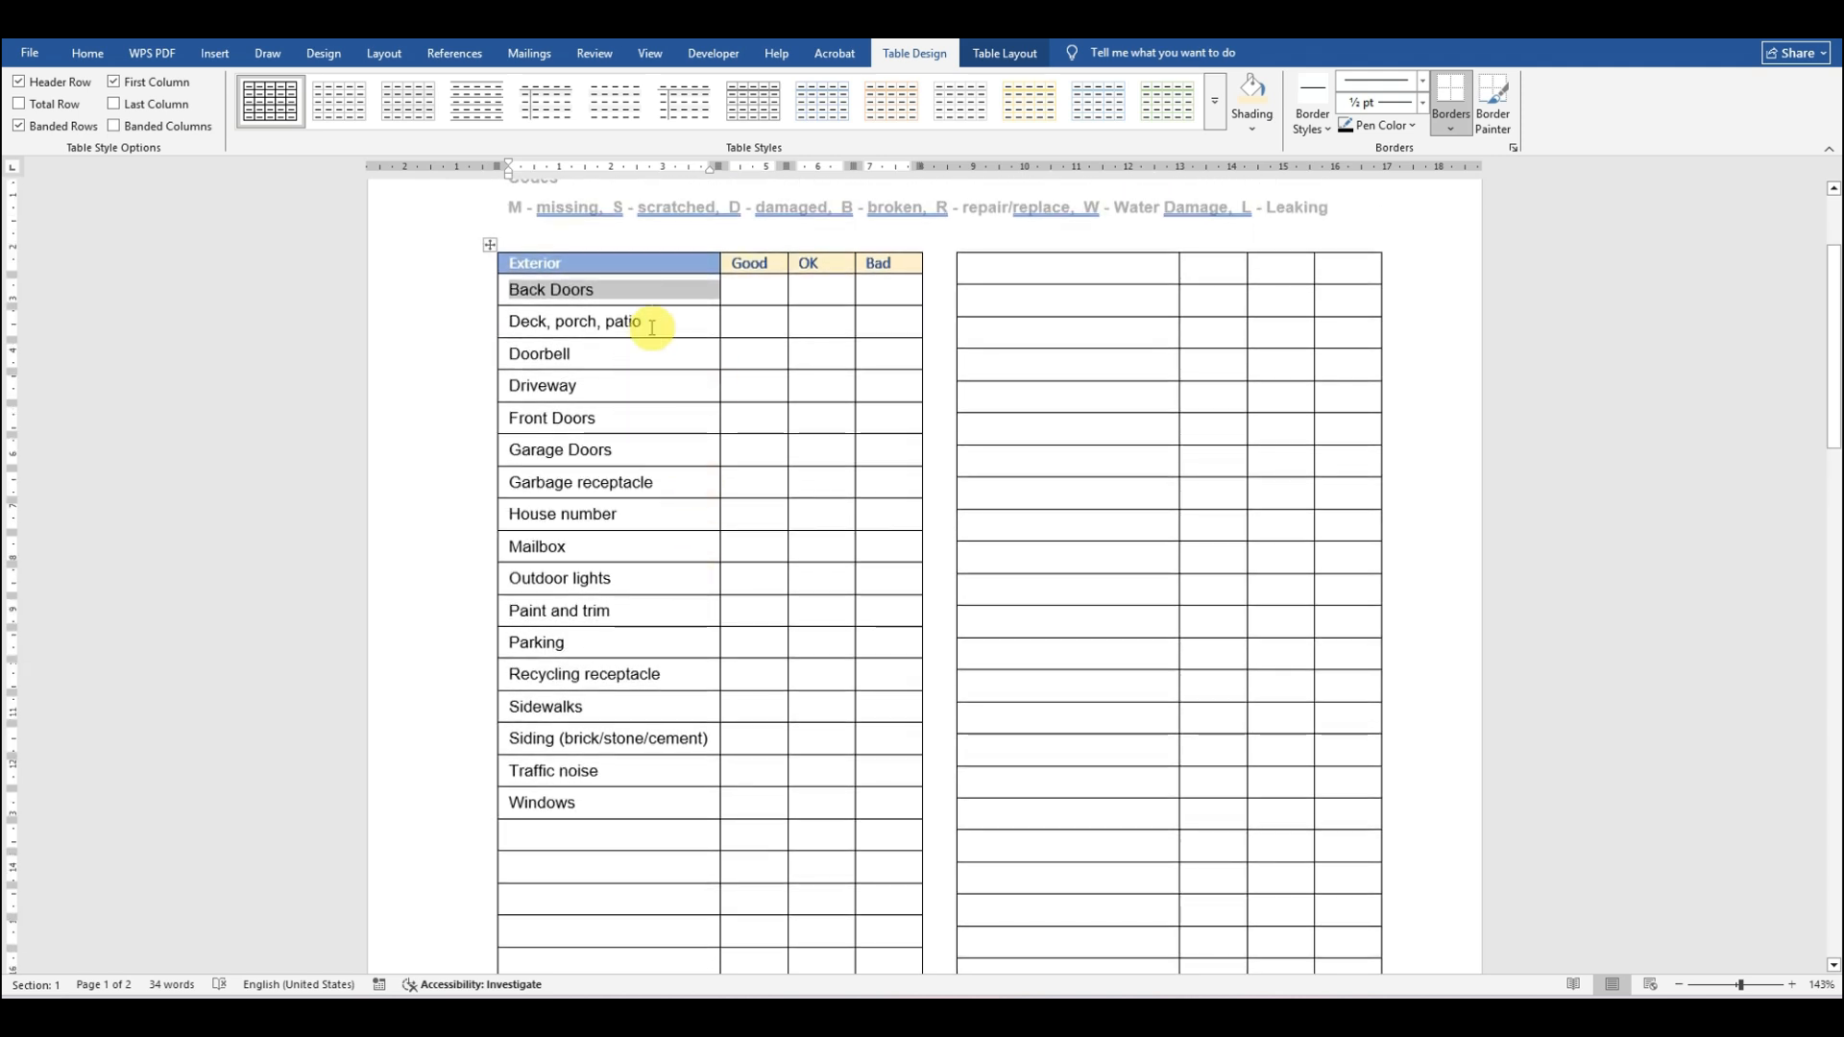
left_click(514, 284)
left_click_drag(505, 286, 609, 811)
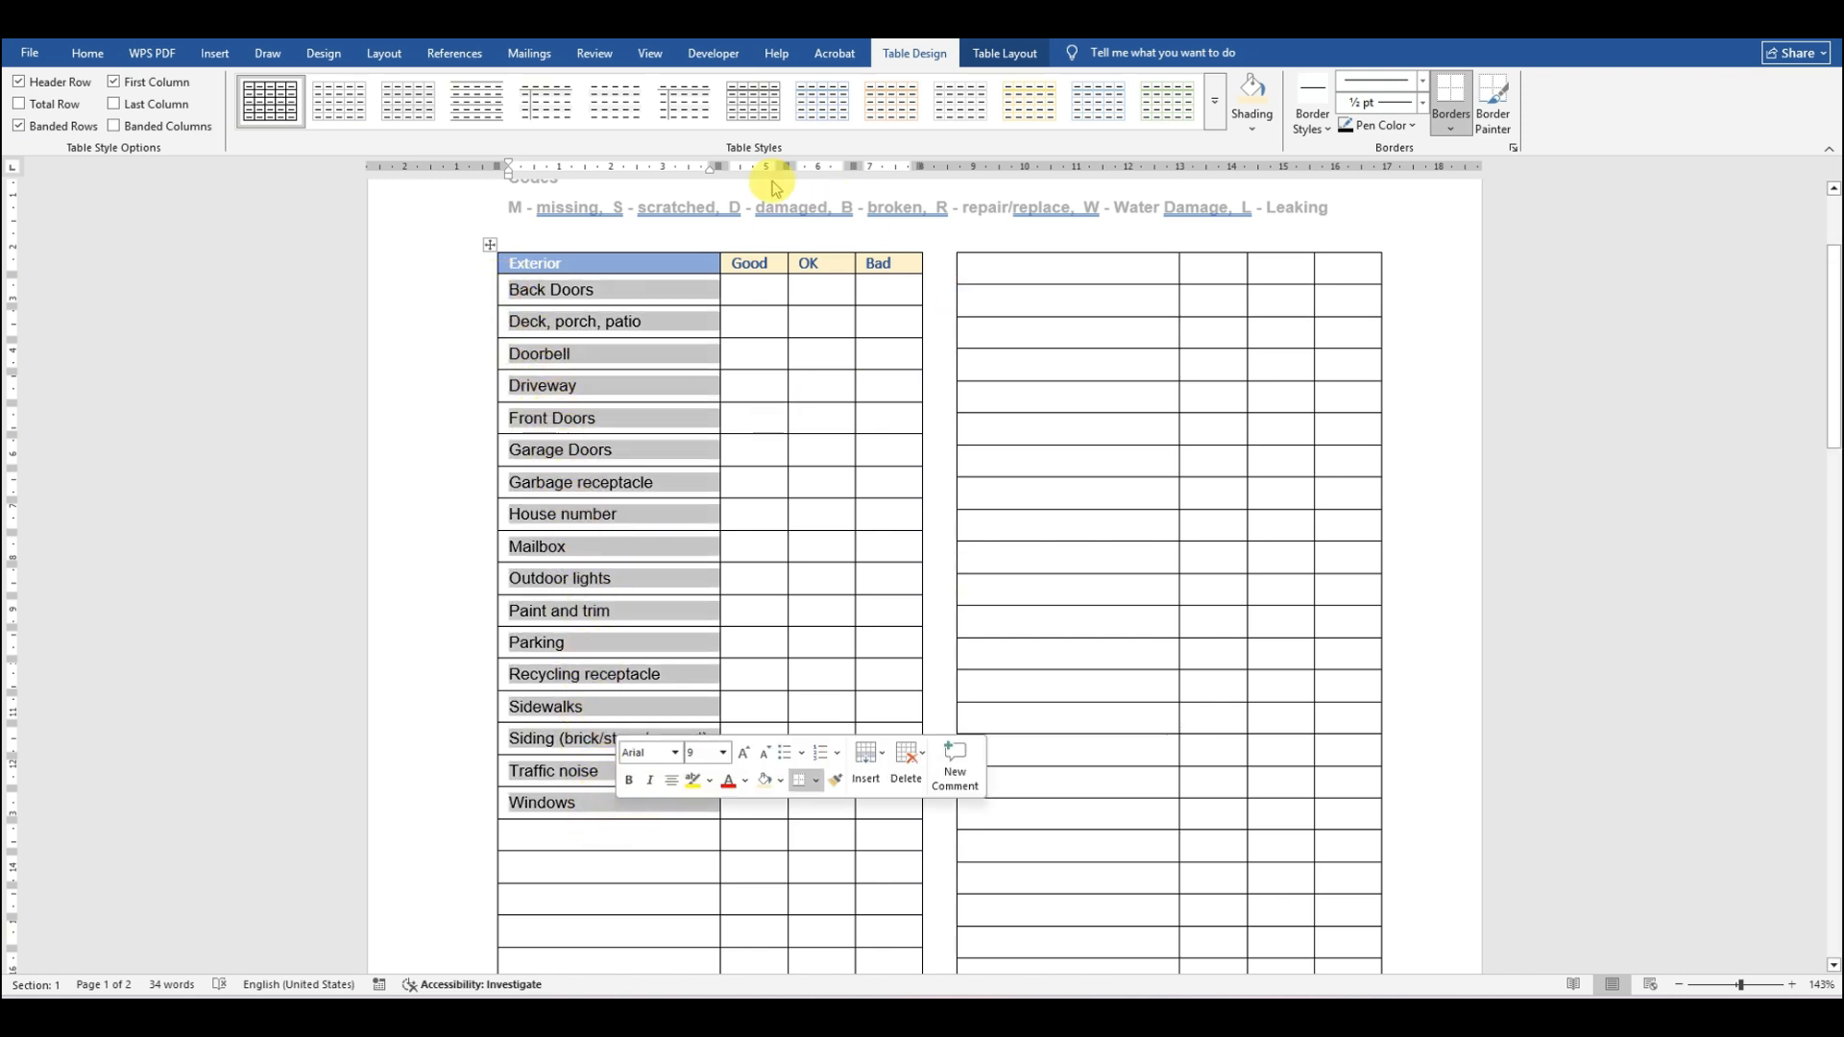
left_click(87, 54)
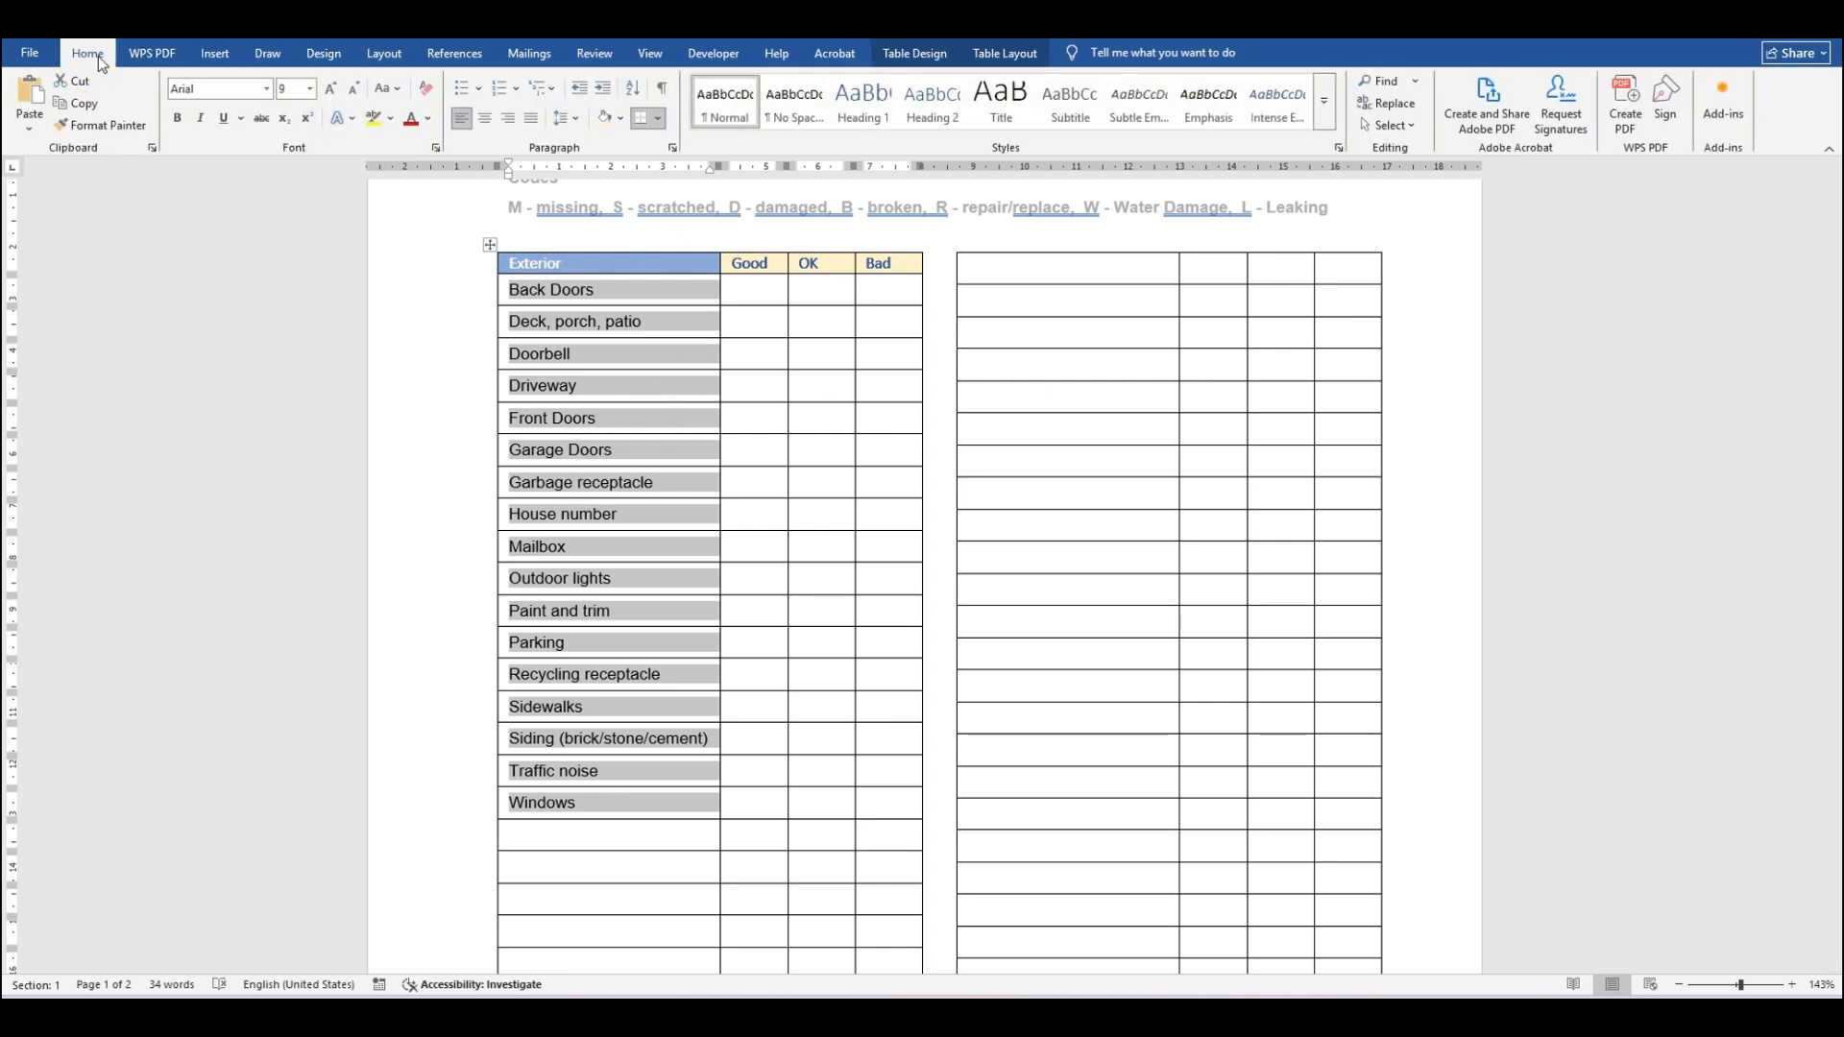
left_click(658, 119)
left_click(689, 238)
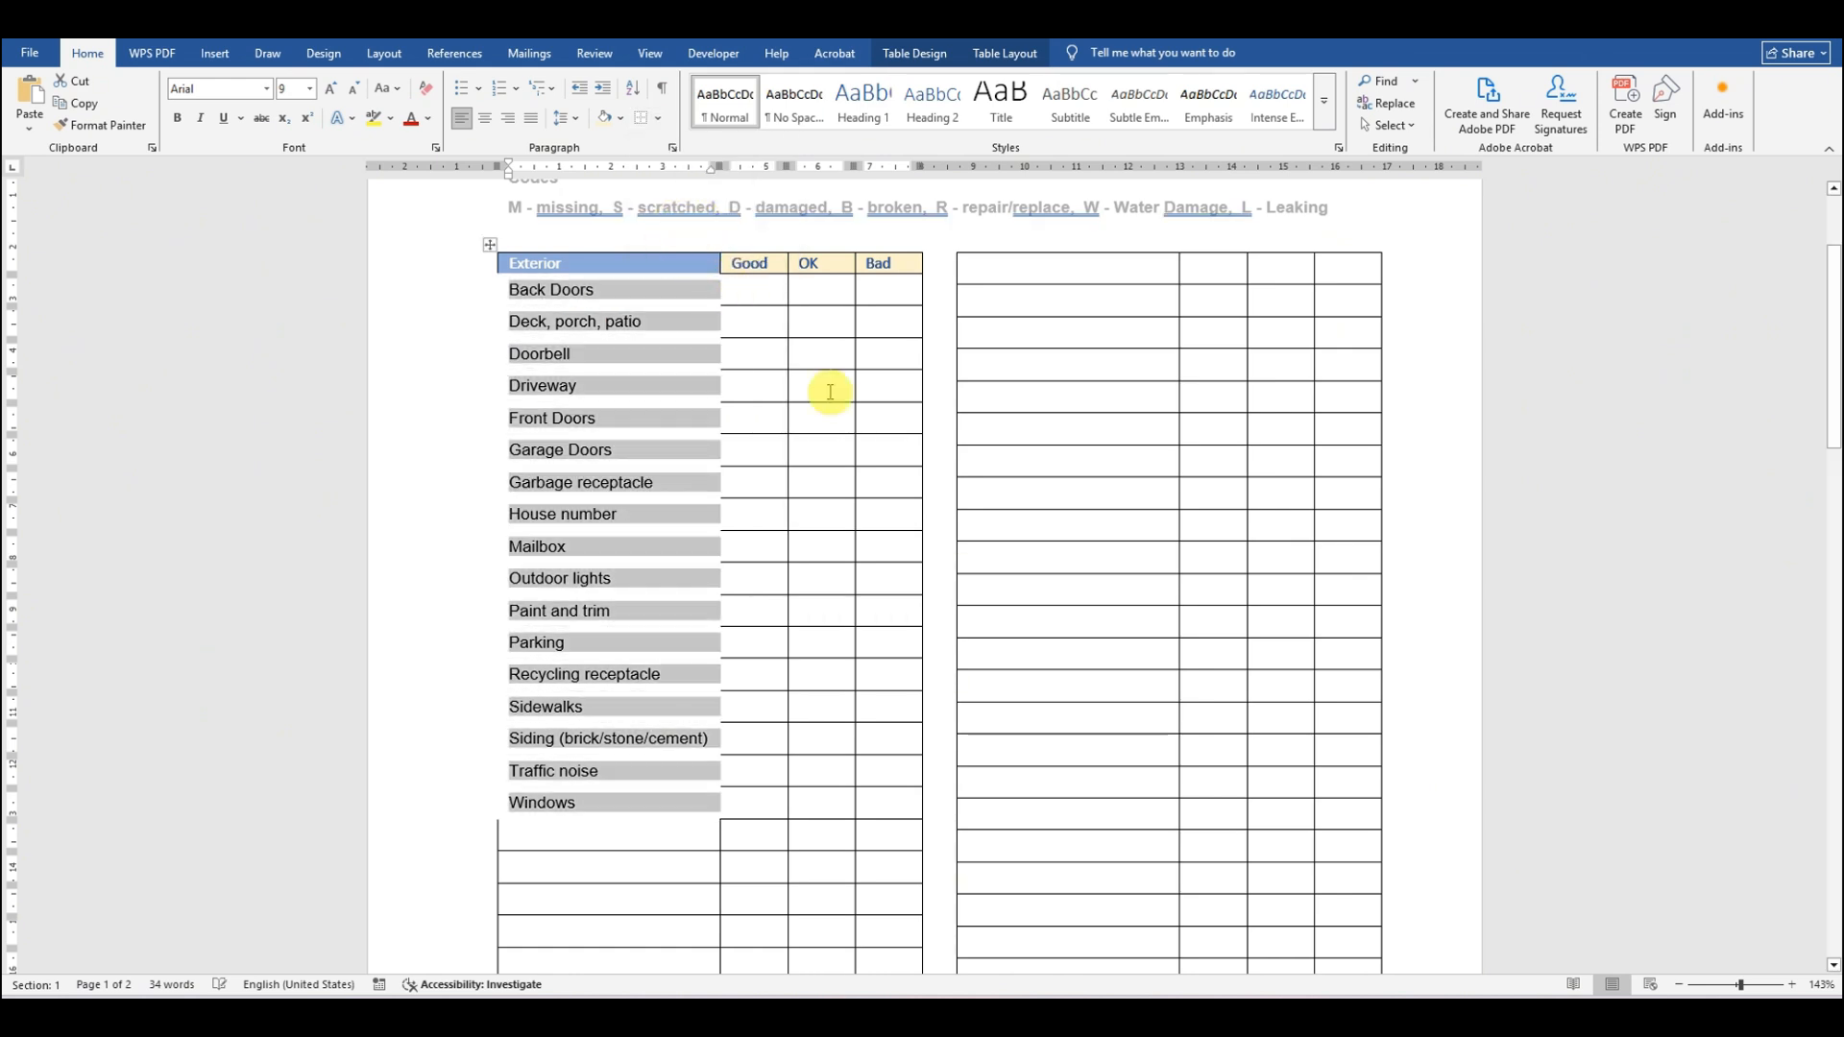
left_click(823, 426)
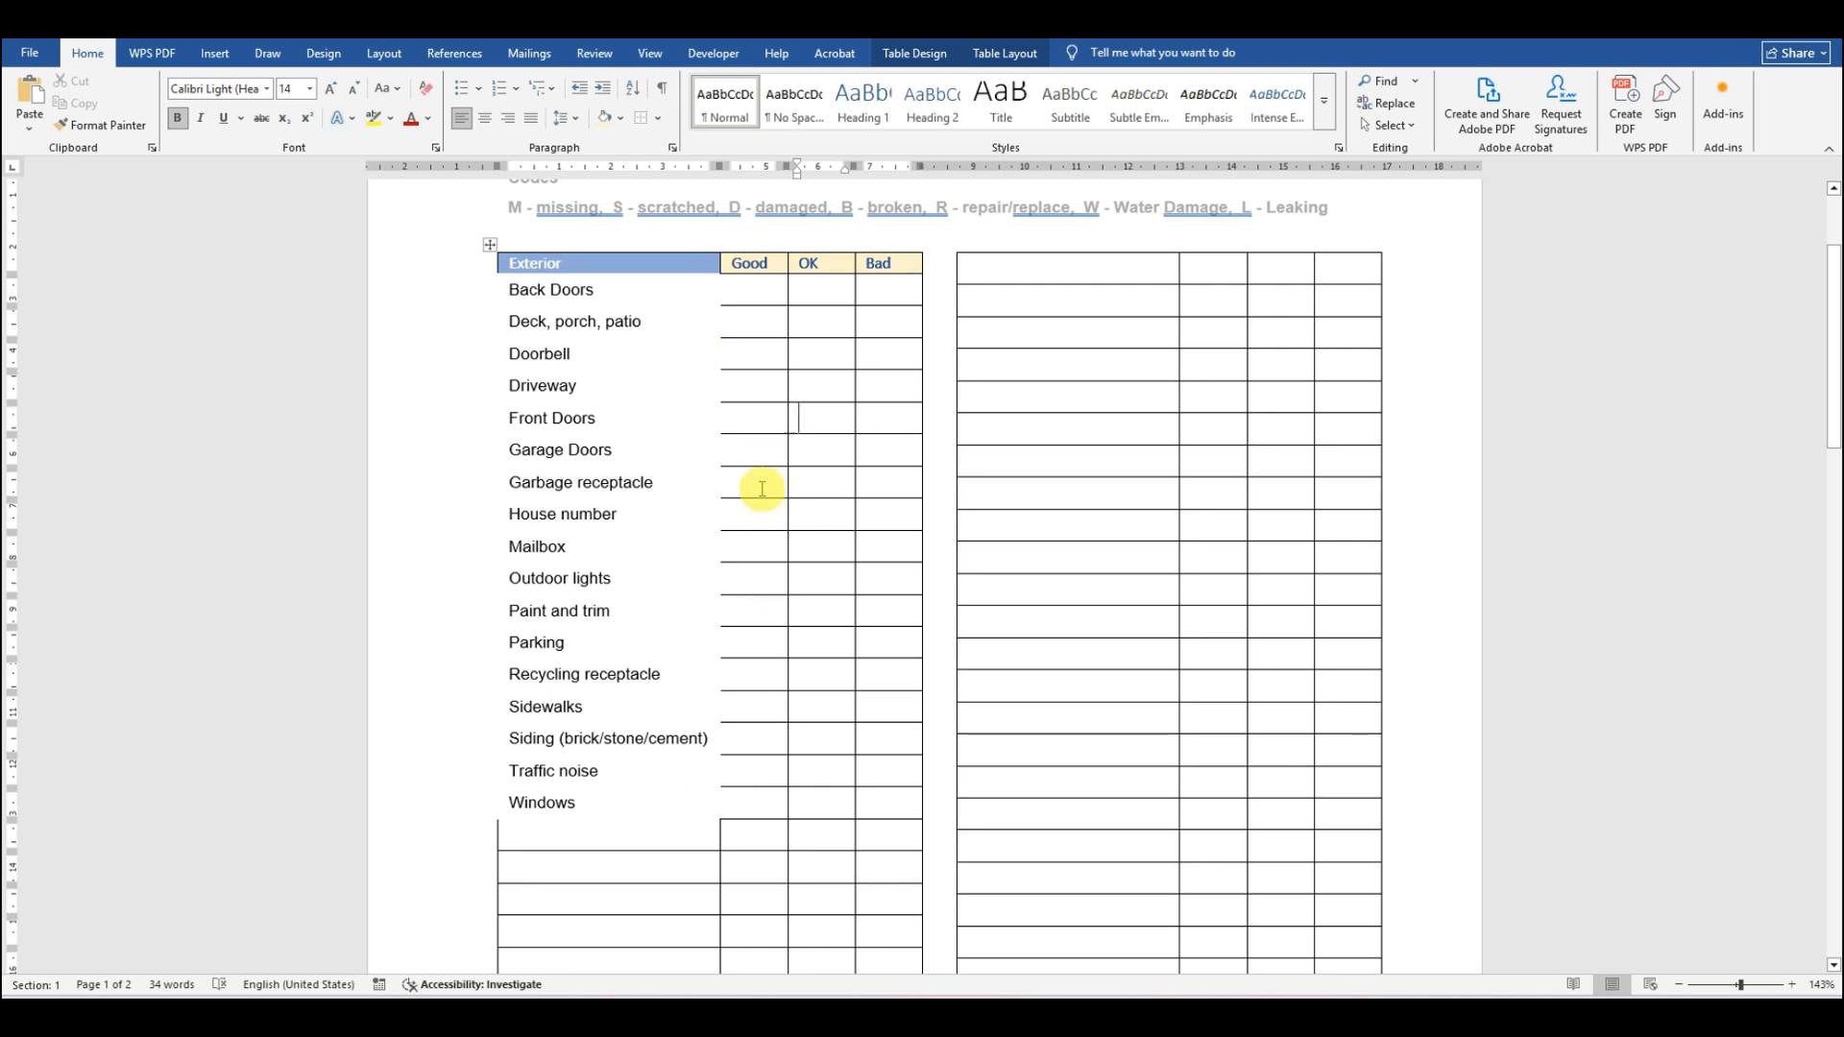
Step: Apply all borders to the Good, OK and Bad cells beside the items Back Doors through Windows
mouse_move(740, 286)
left_mouse_down()
mouse_move(816, 308)
mouse_move(914, 400)
mouse_move(926, 523)
mouse_move(877, 642)
mouse_move(884, 807)
left_mouse_up()
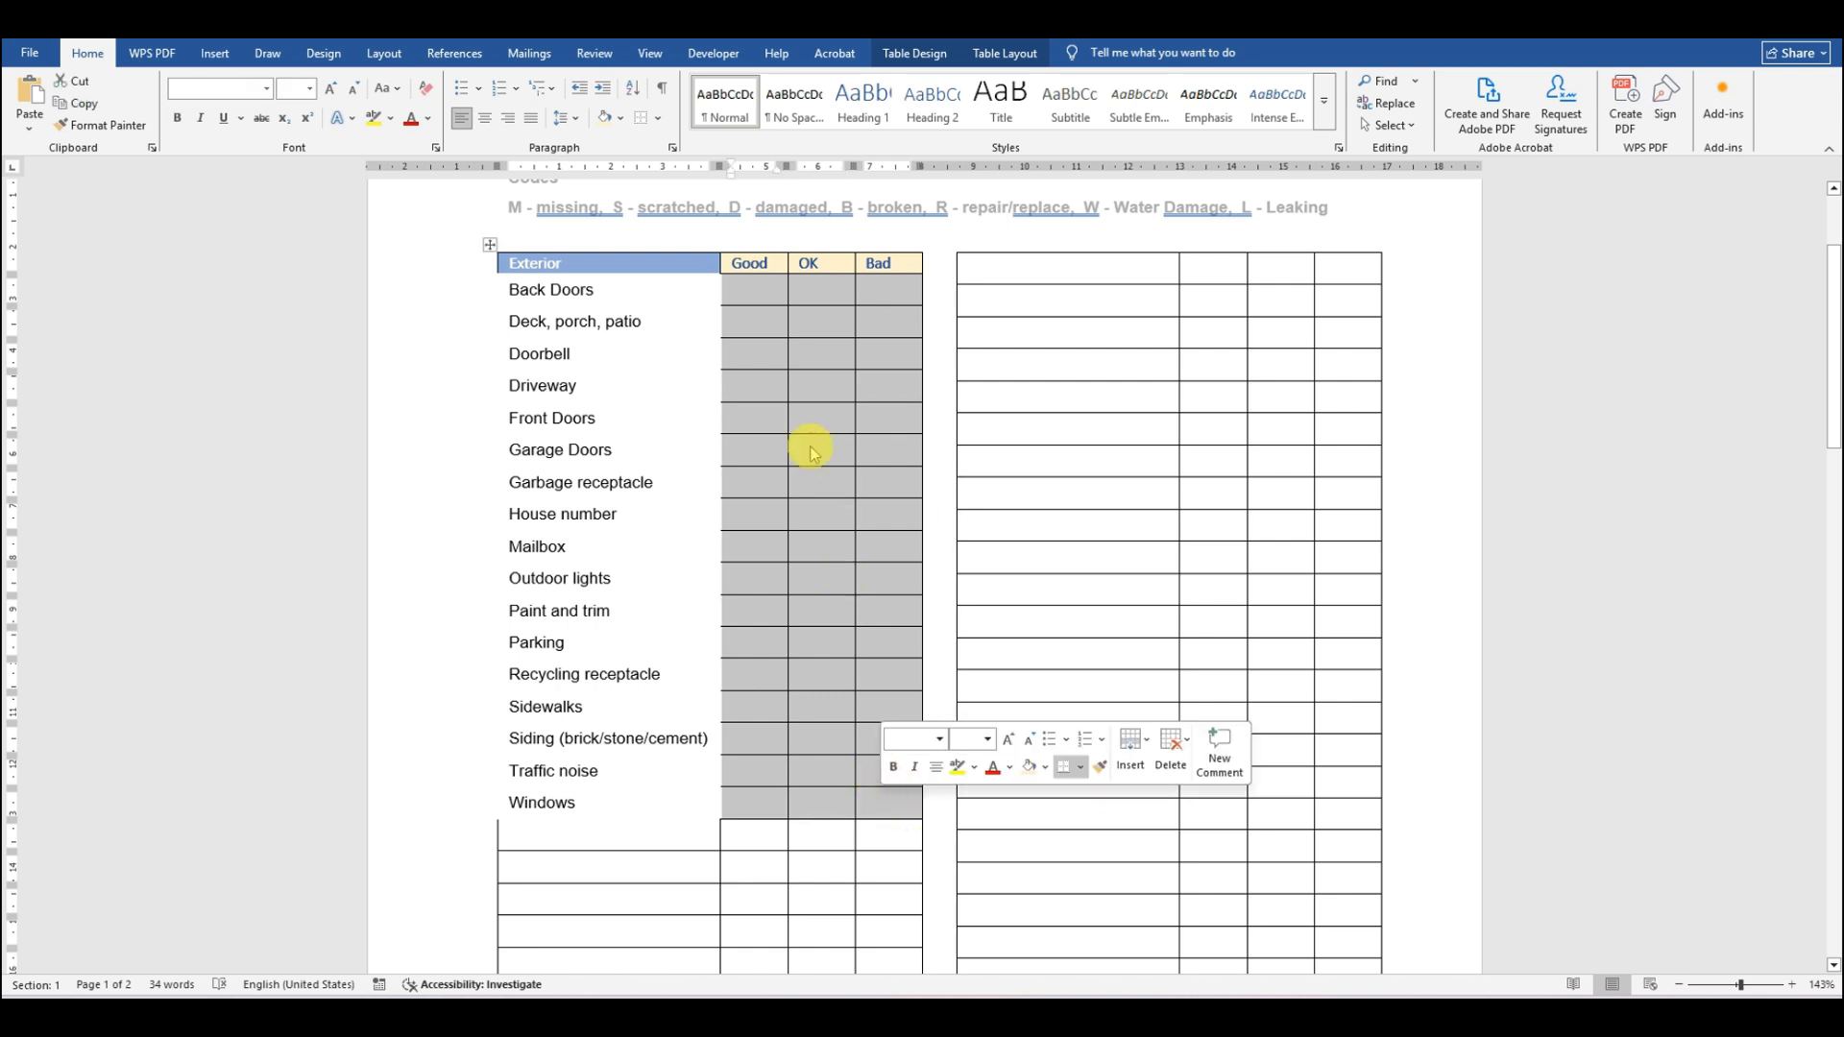
left_click(659, 119)
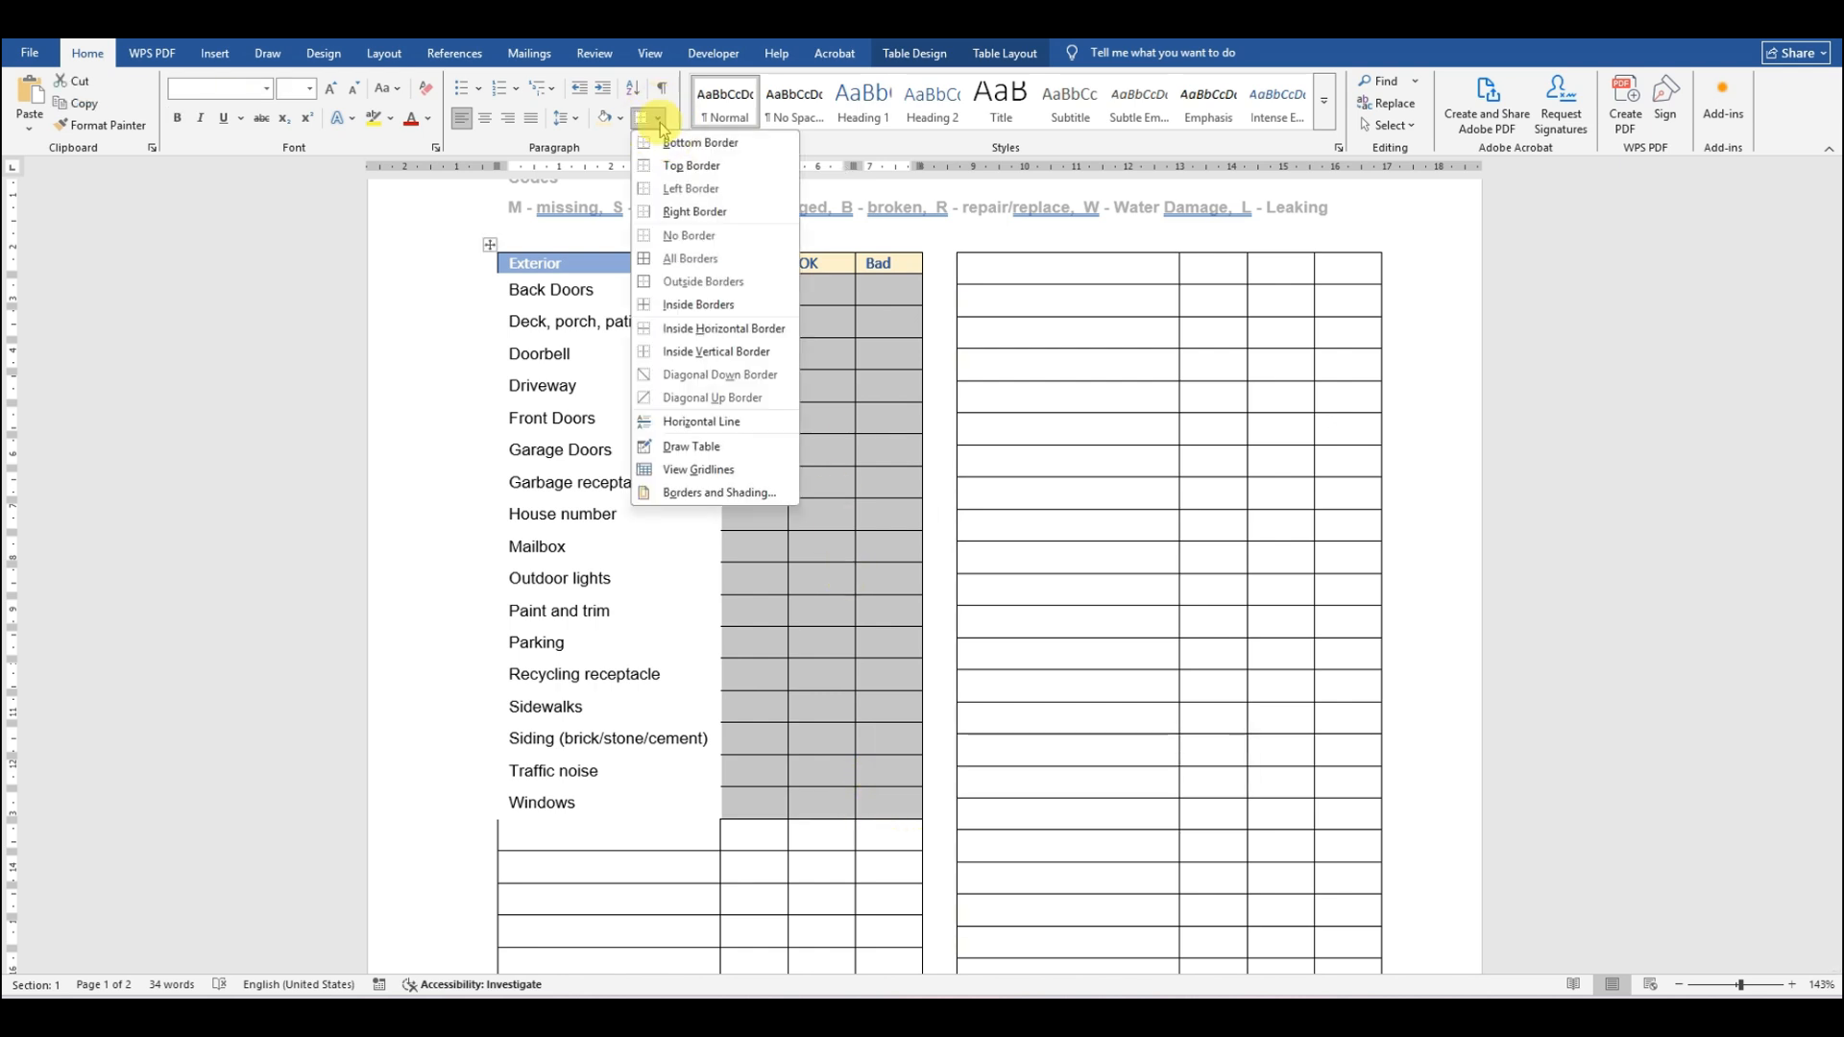
left_click(707, 262)
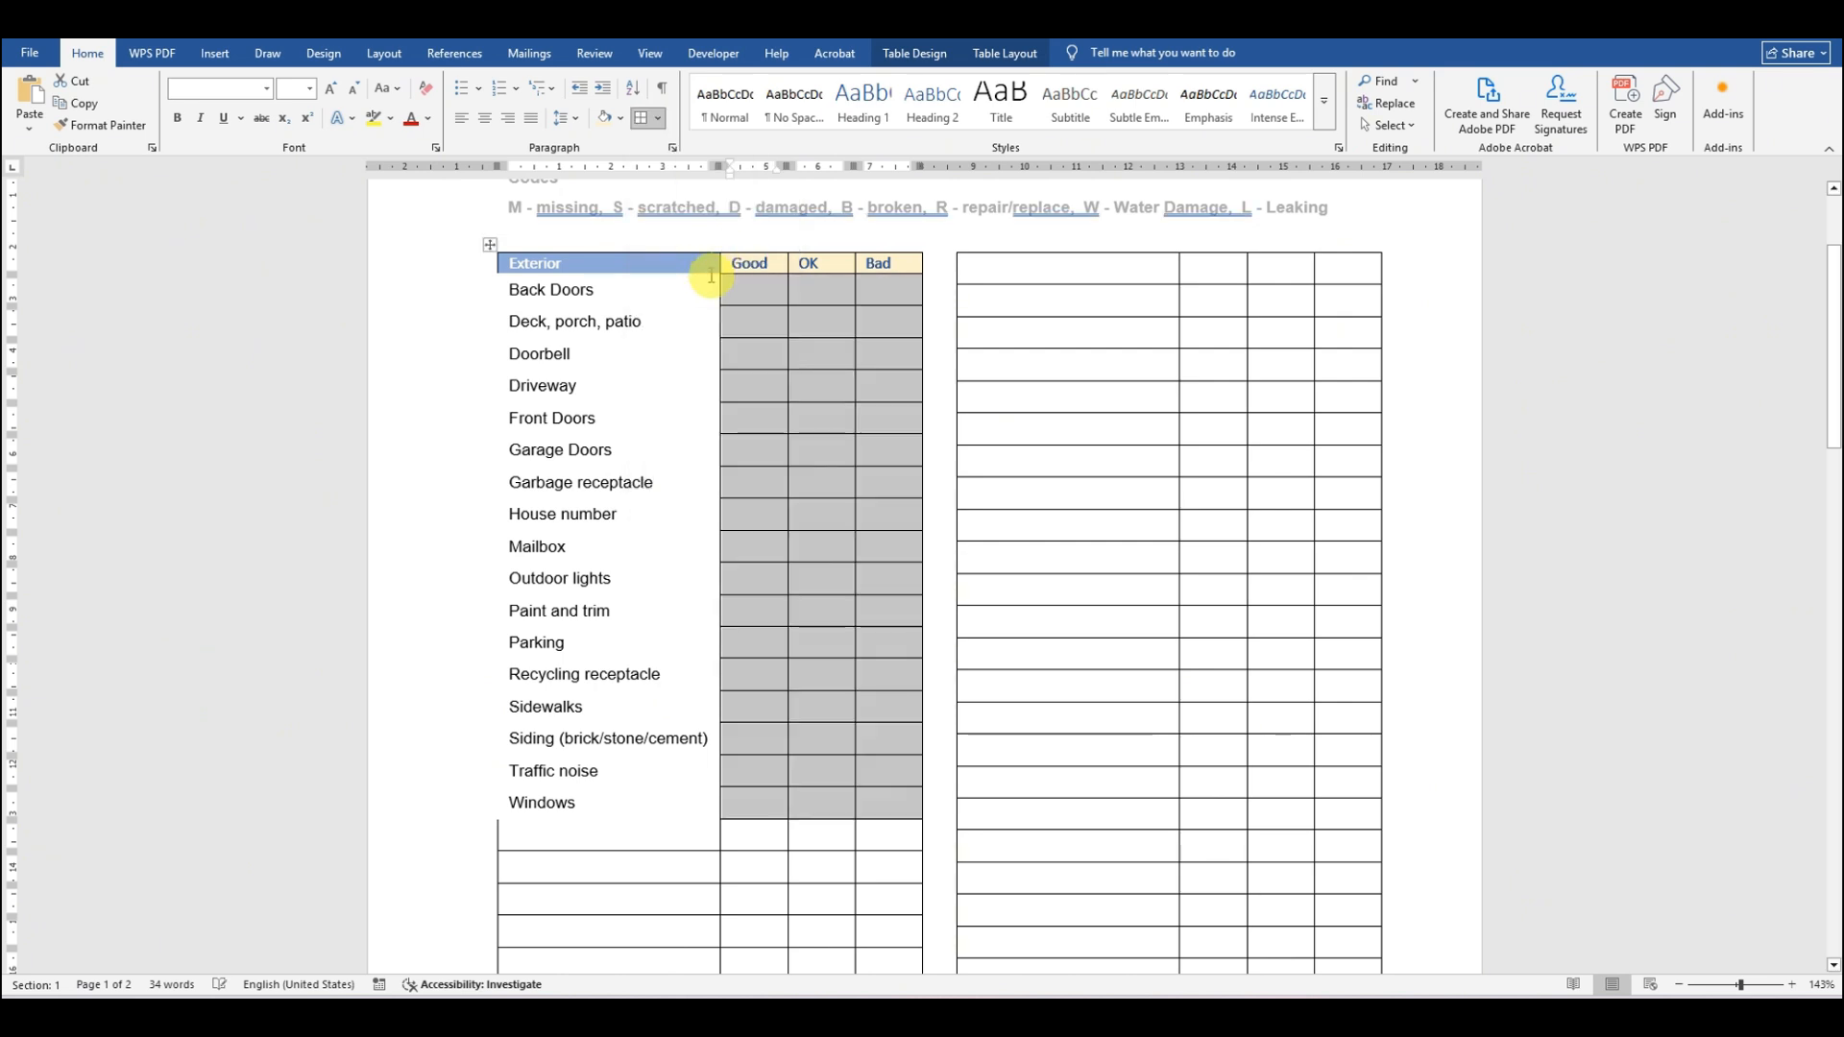
left_click(822, 458)
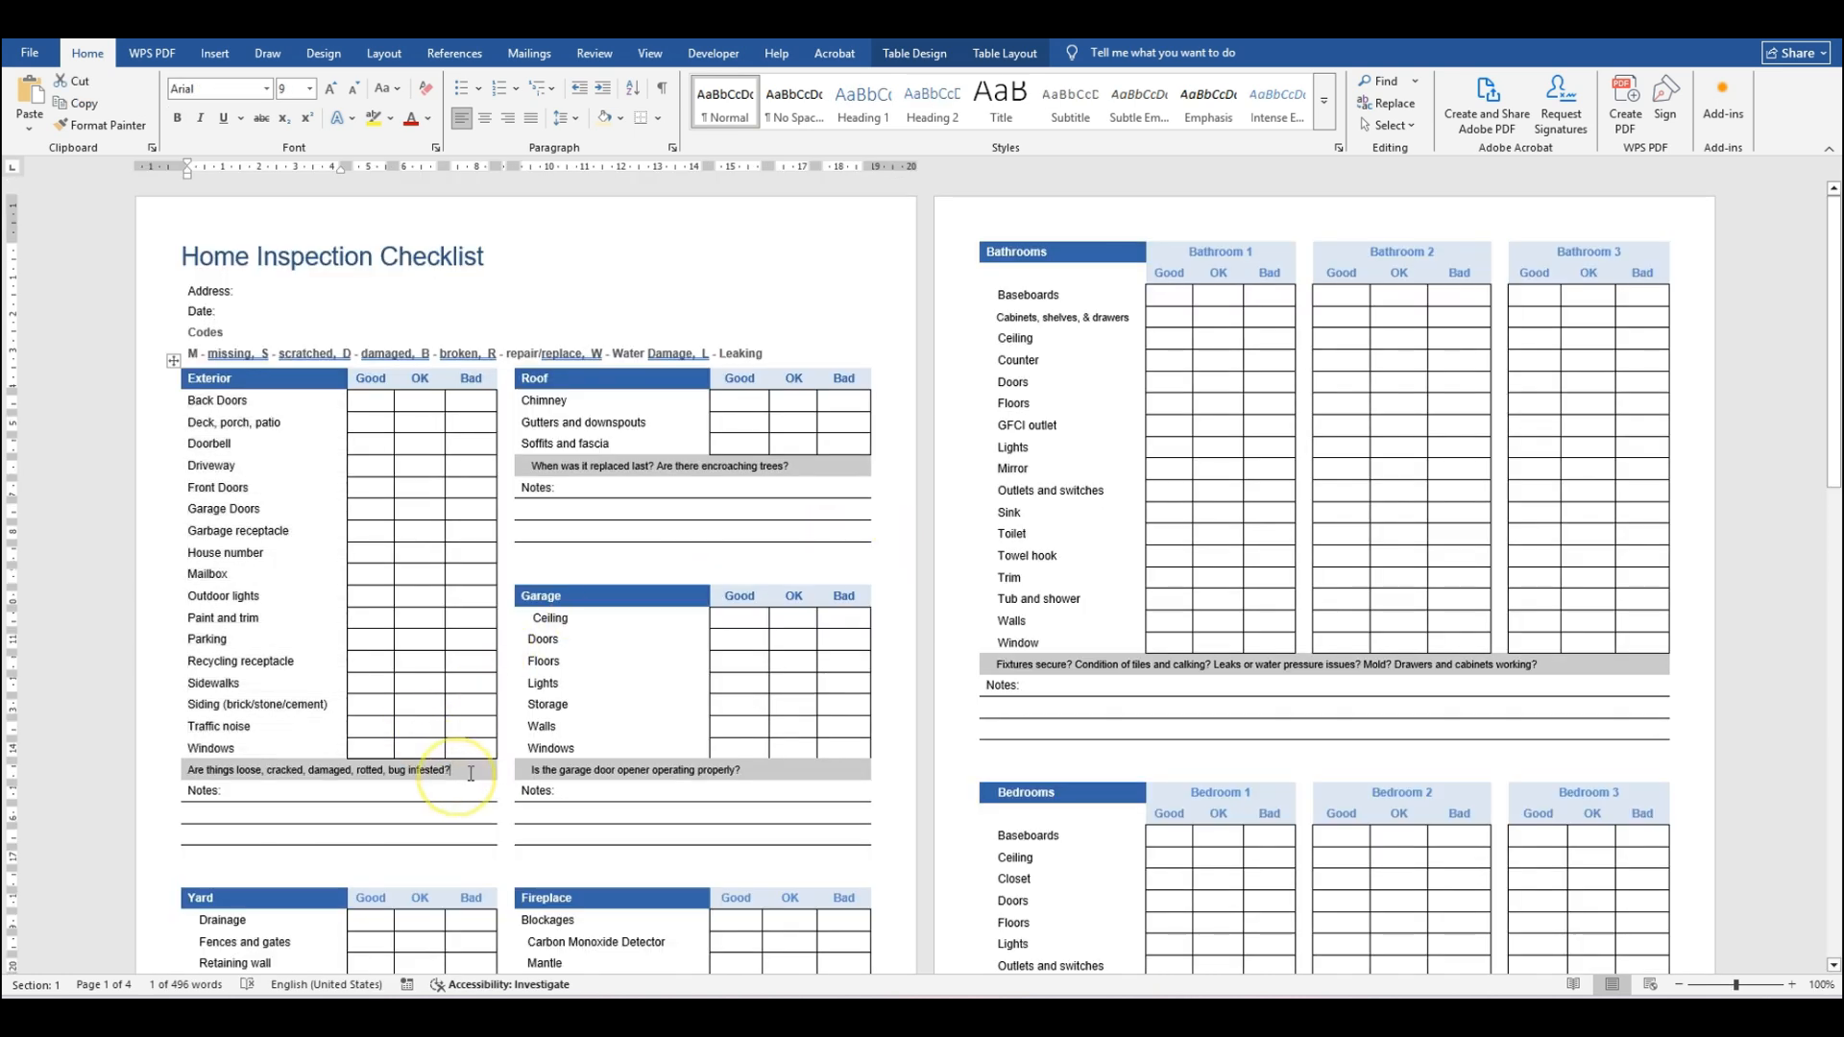
Step: Copy the question "Are things loose, cracked, damaged, rotted, bug infested?" from the home-inspection-checklist document into Document2's cell below Windows
left_click(237, 764)
left_click_drag(236, 762, 211, 780)
key("ctrl+c")
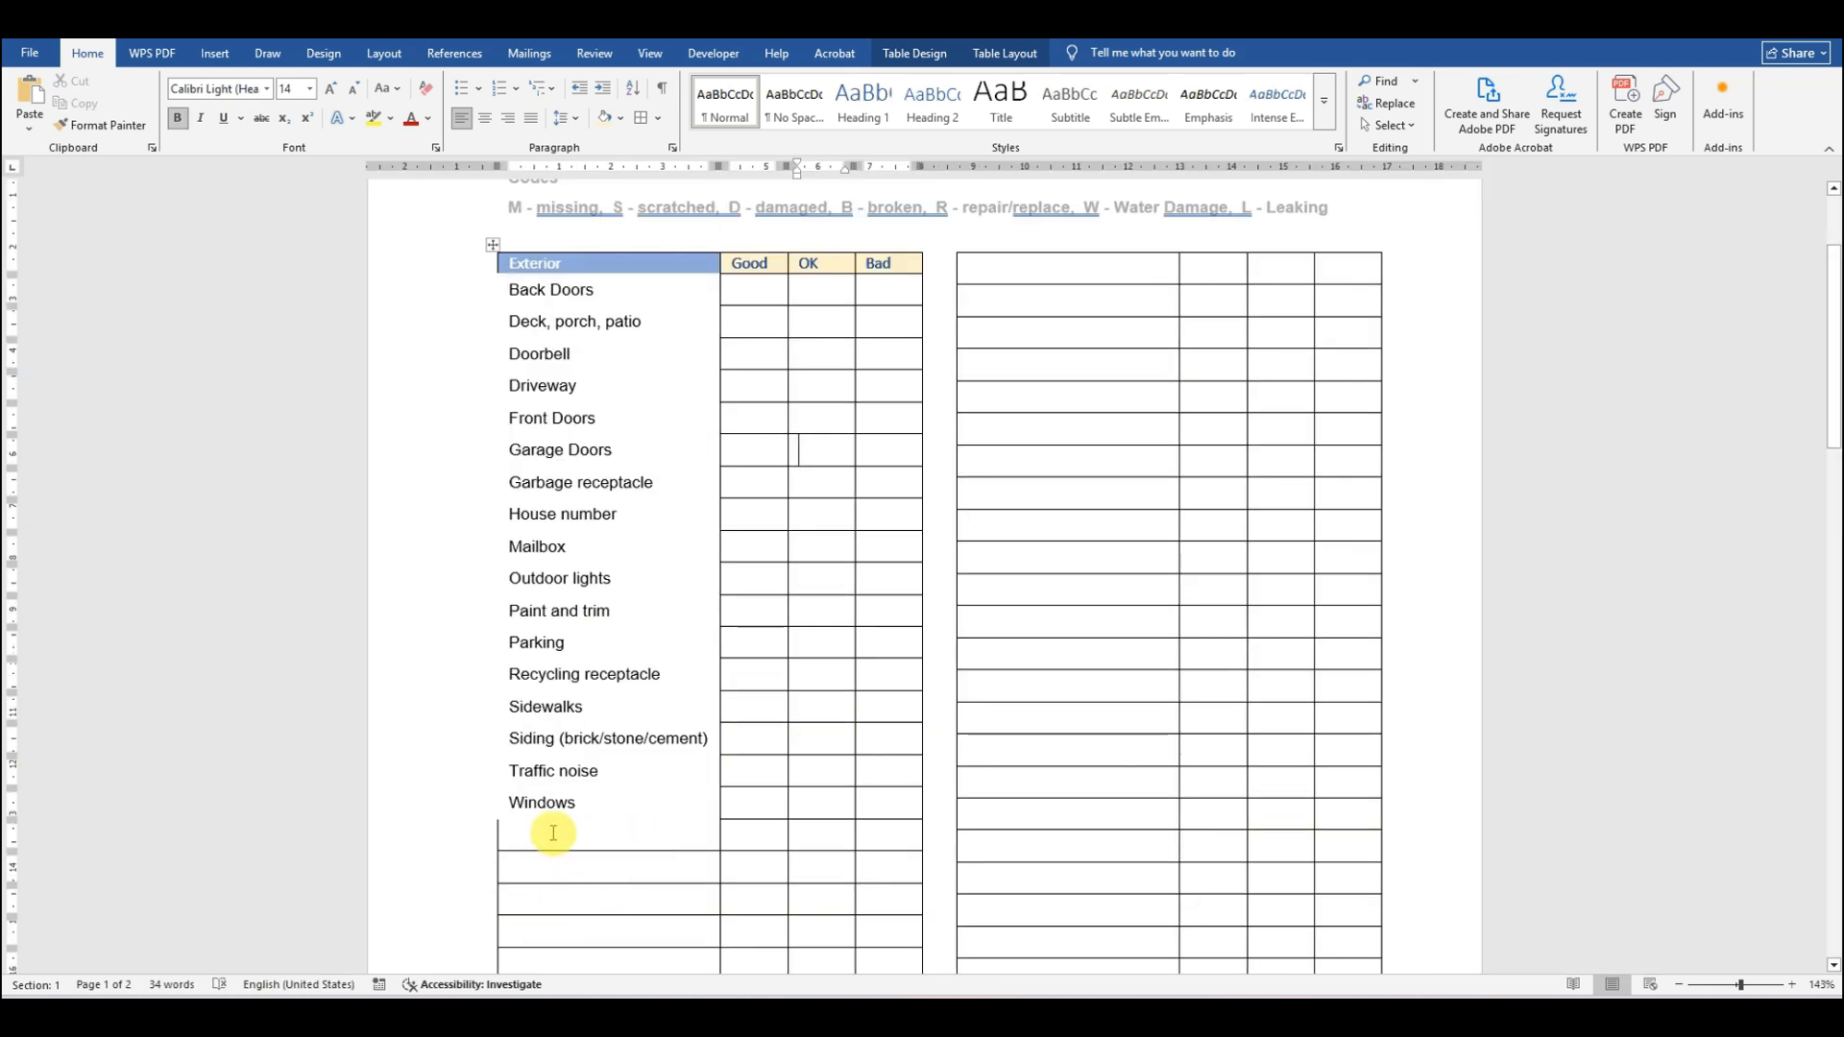
left_click(522, 832)
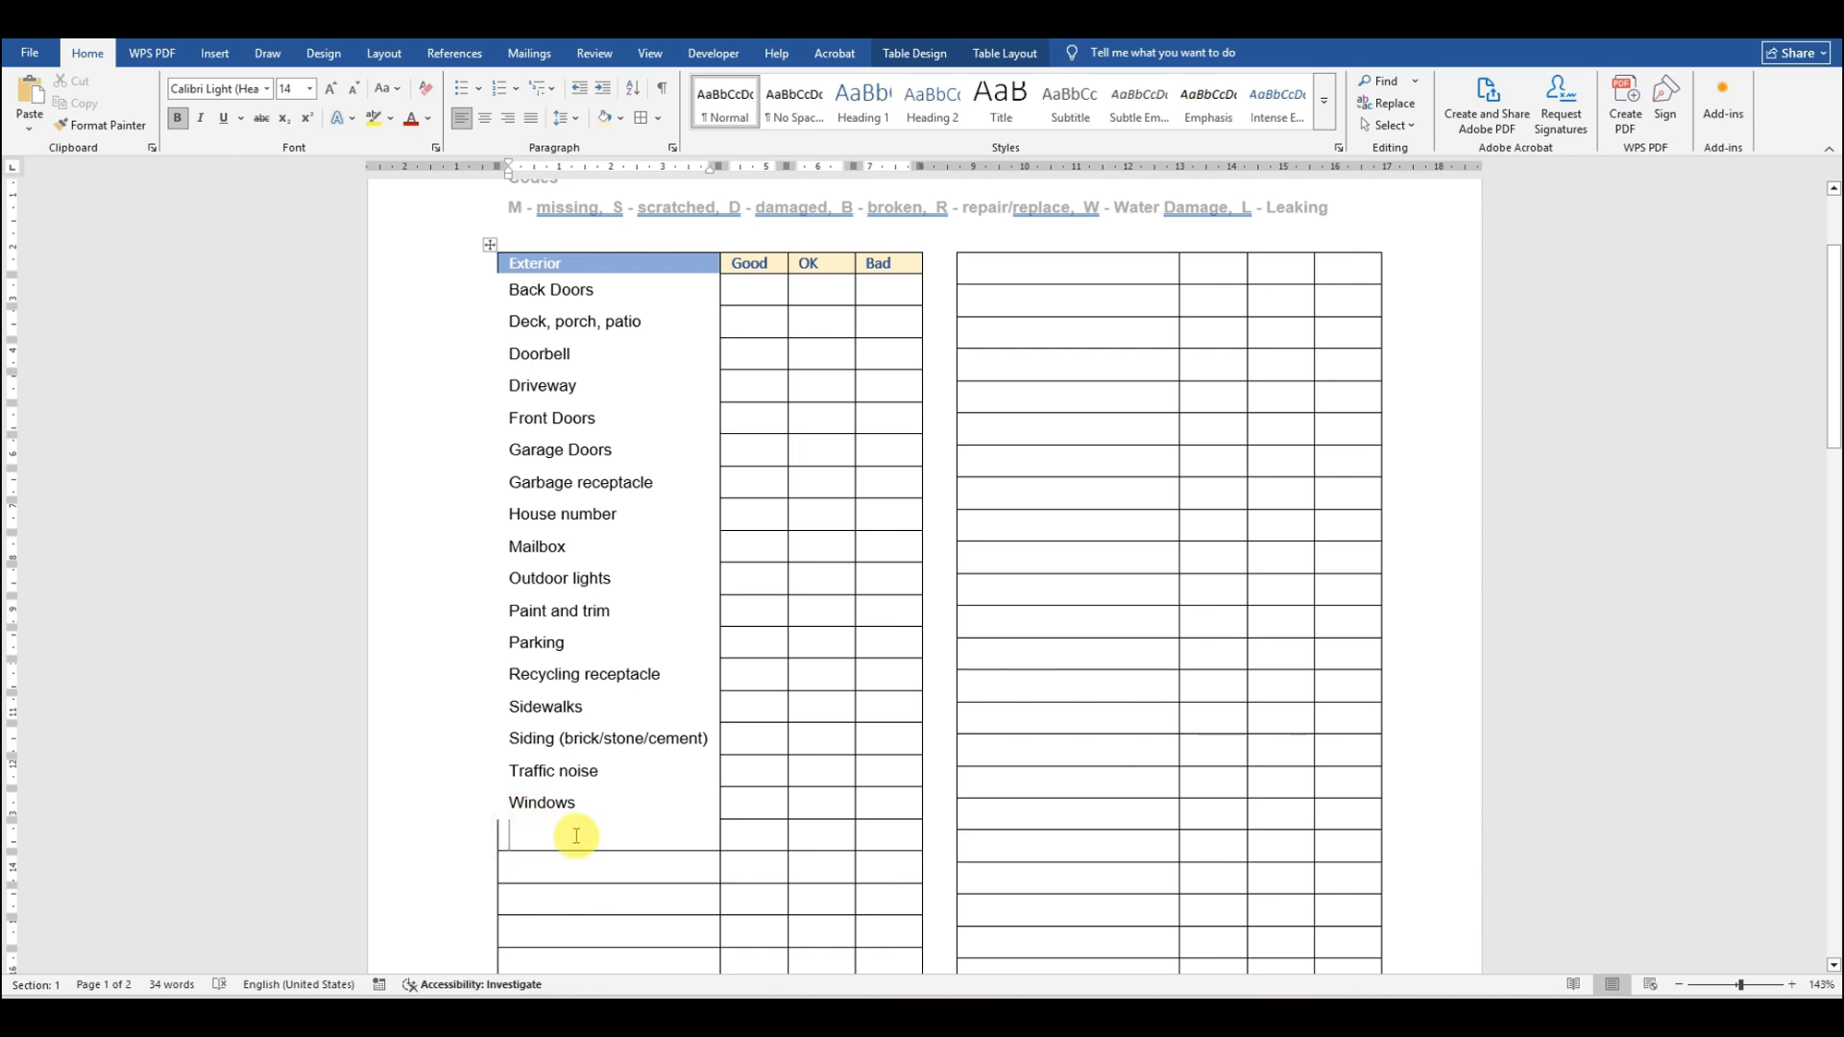
key("ctrl+v")
left_click(764, 837)
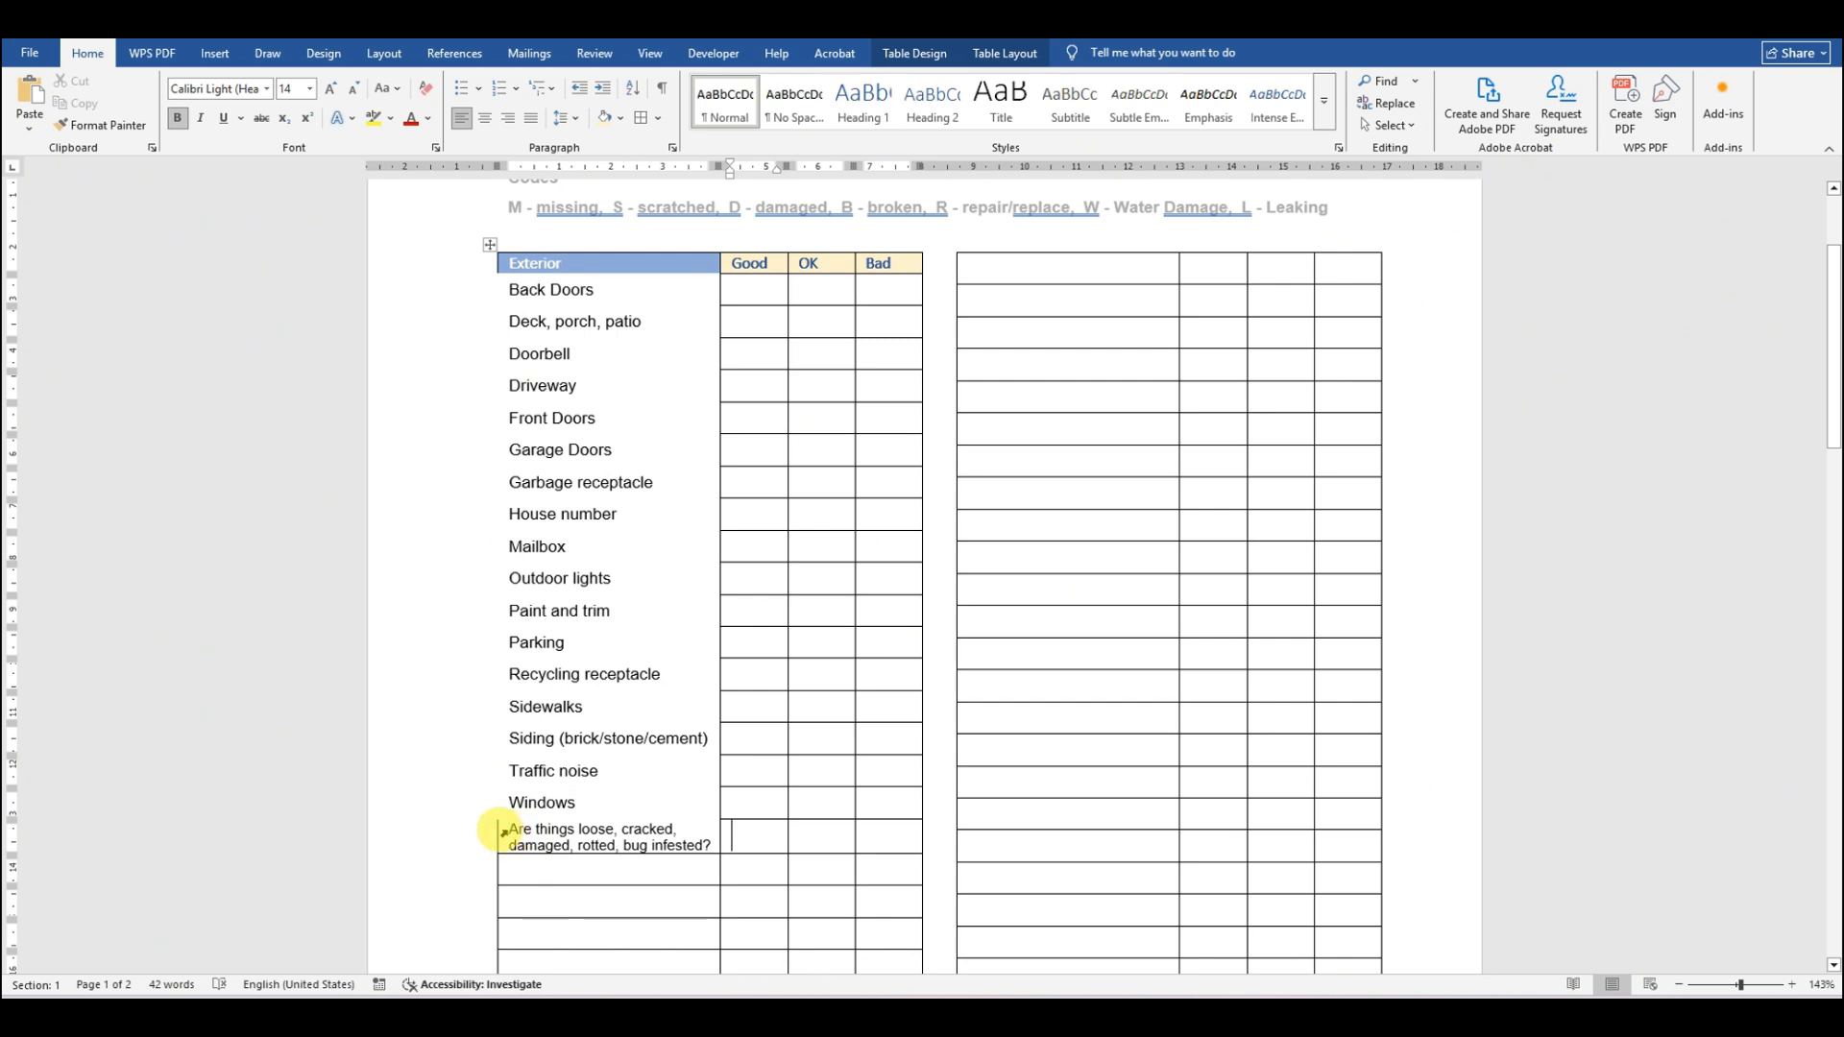
Step: Merge the four cells of the question row below Windows and apply all borders to the merged cell
left_click_drag(512, 826, 869, 842)
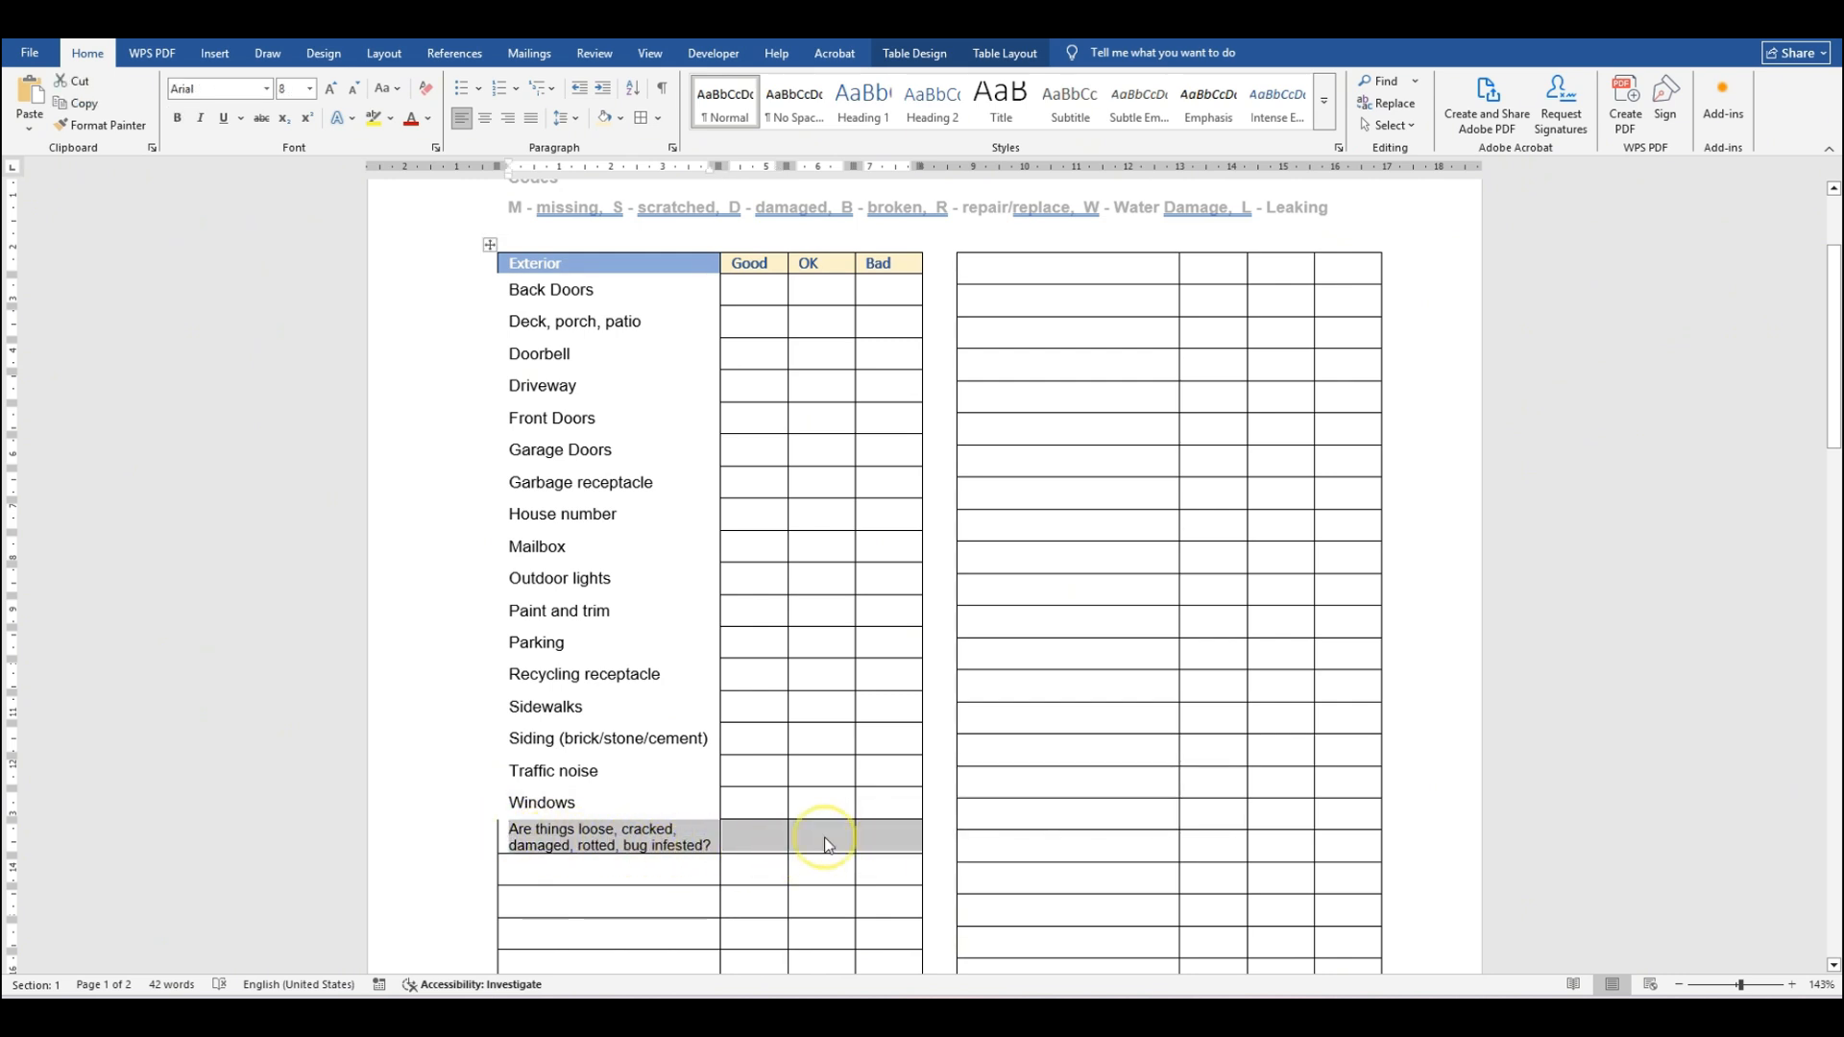
right_click(824, 840)
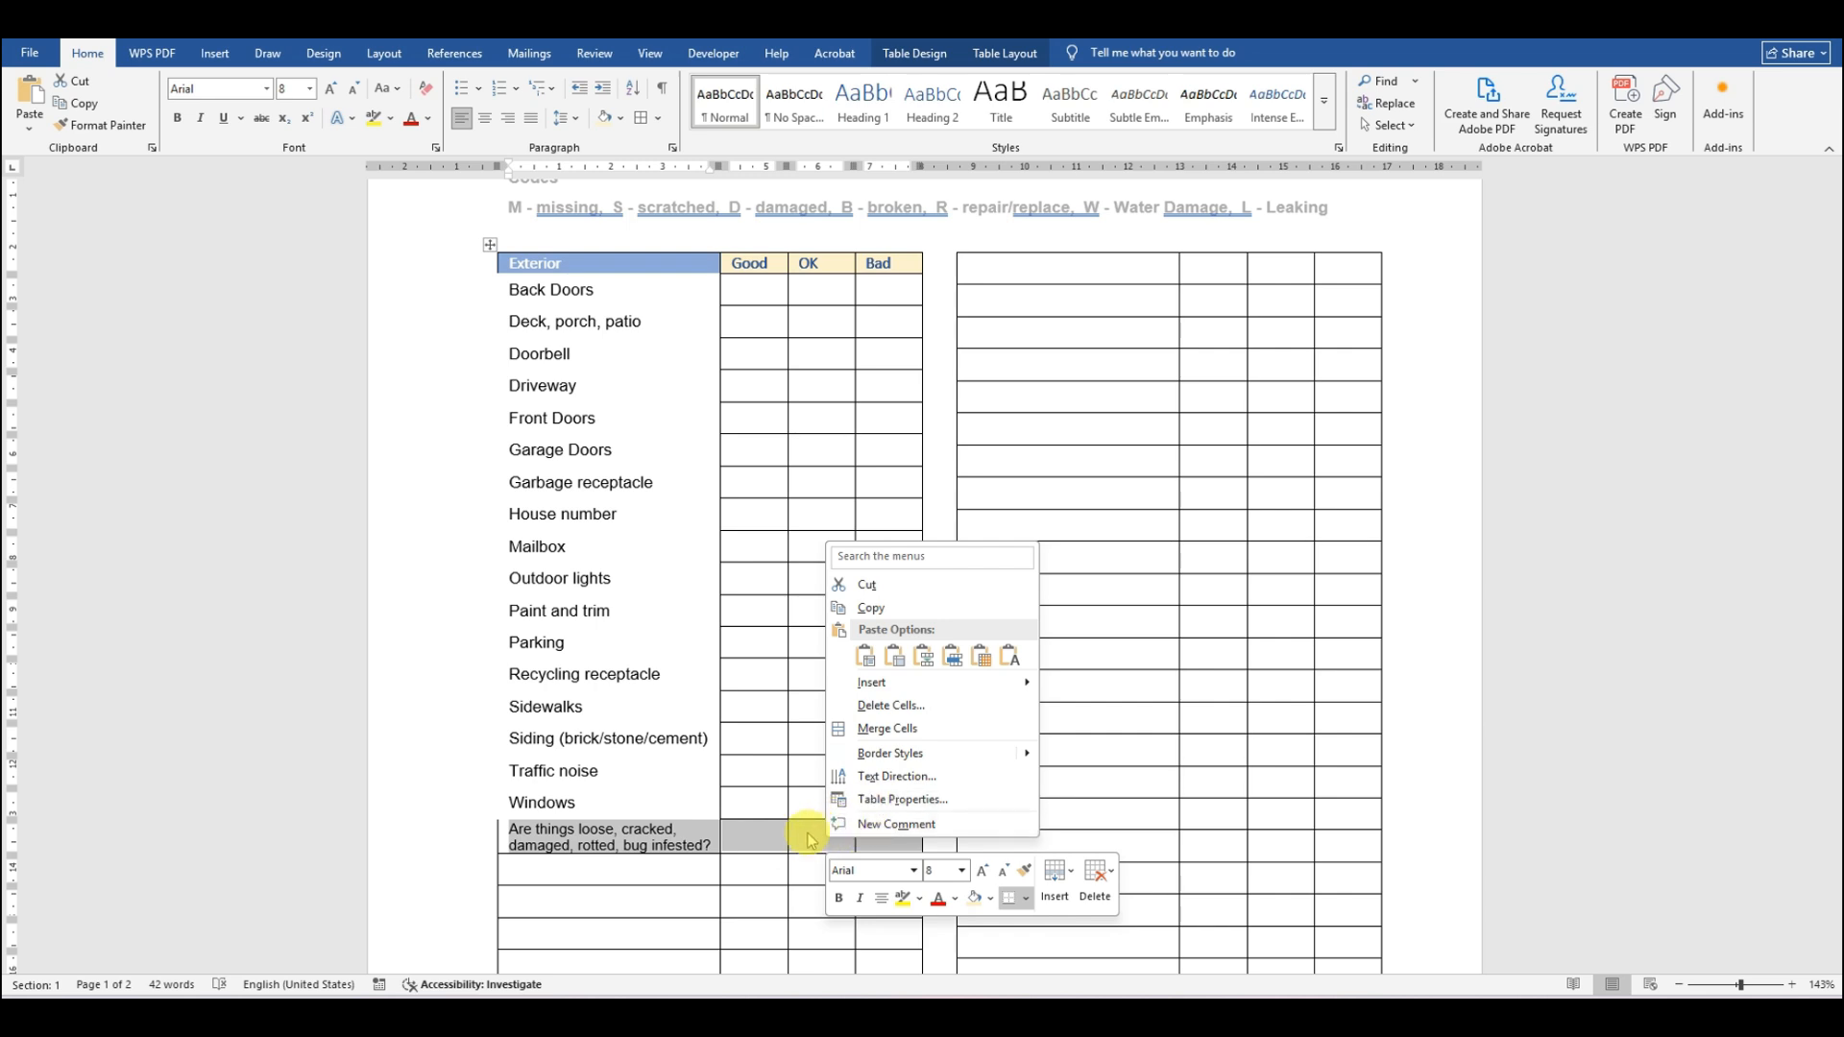
left_click(915, 734)
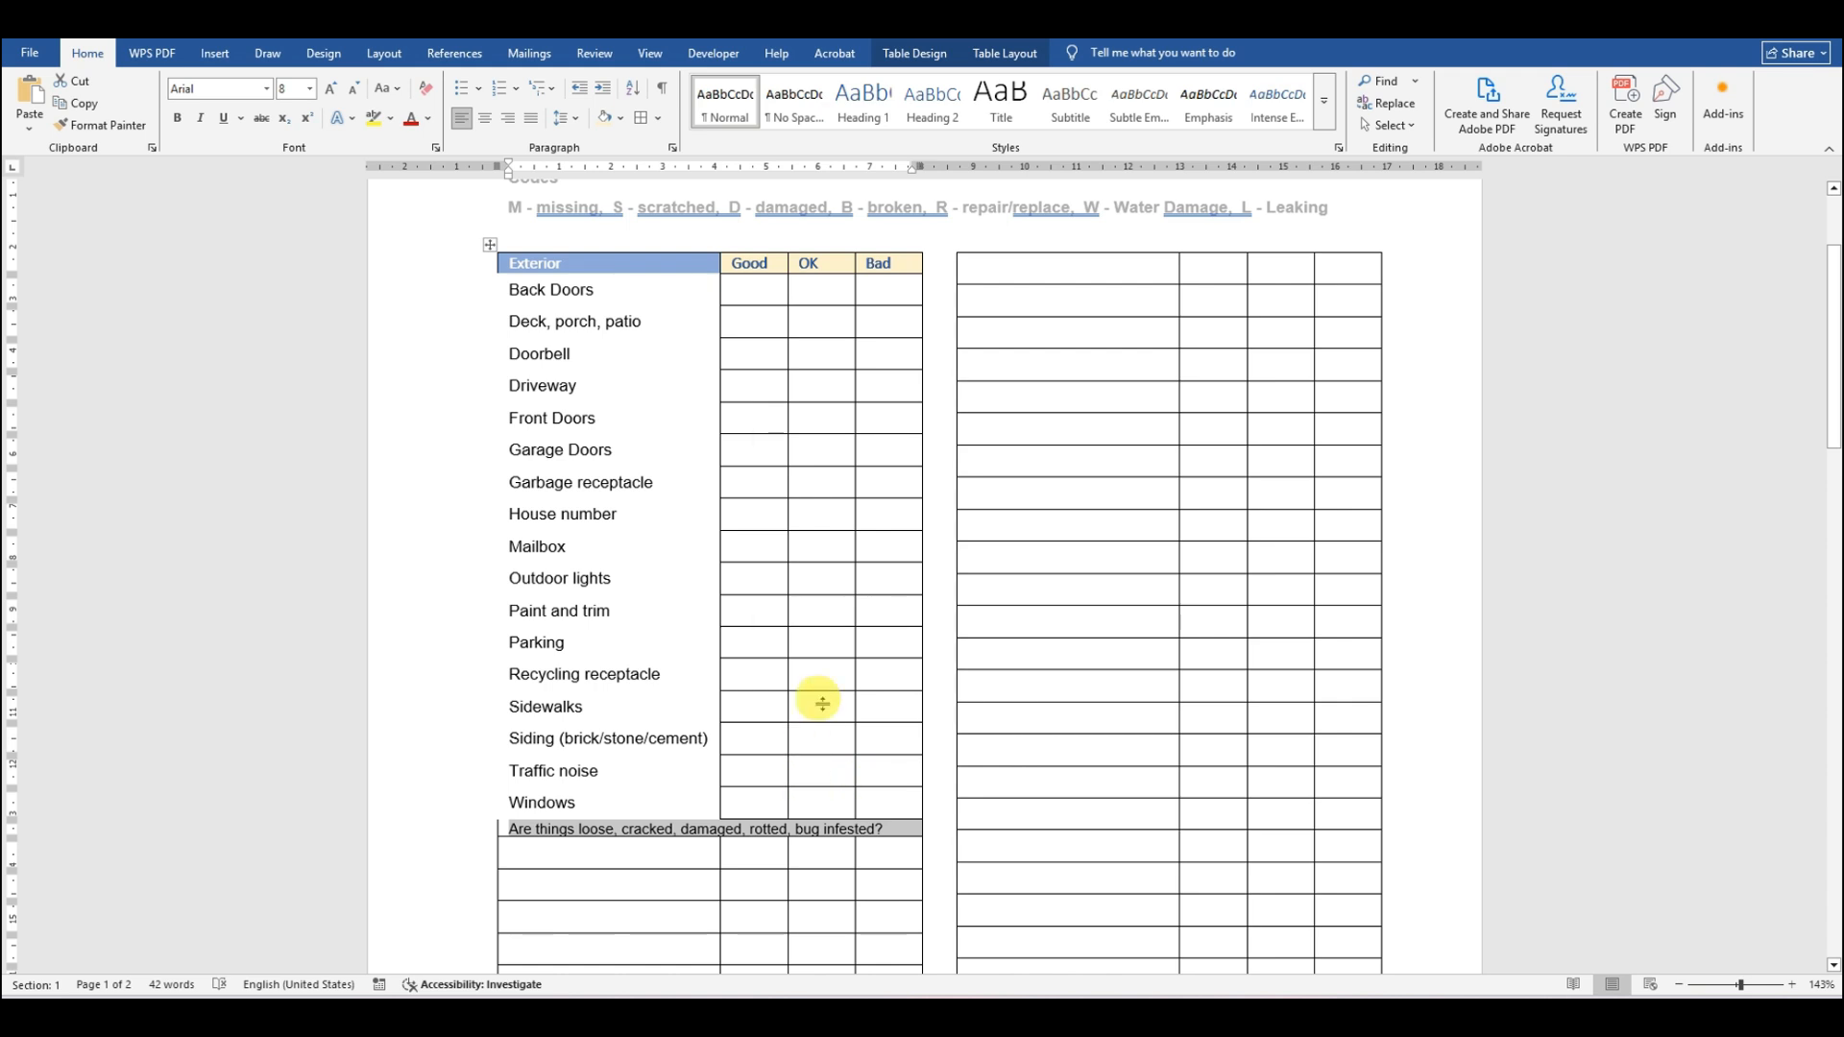
left_click(657, 119)
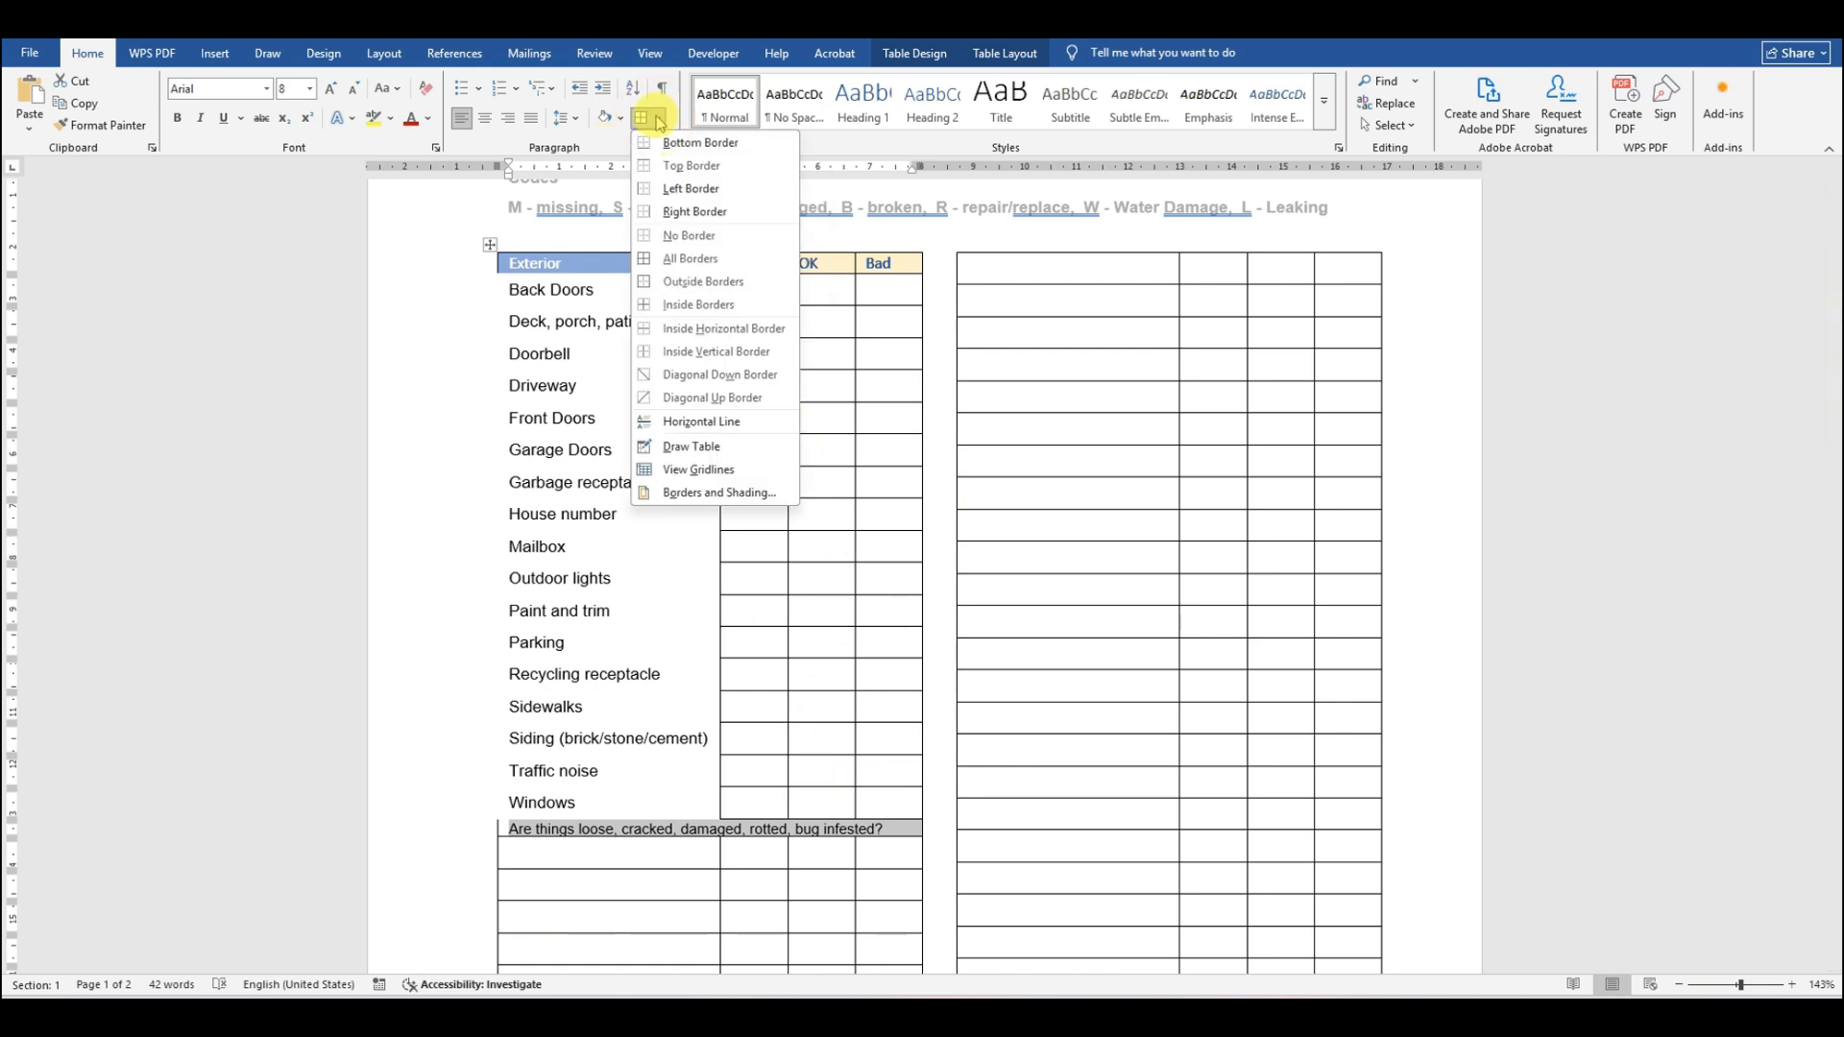
left_click(713, 265)
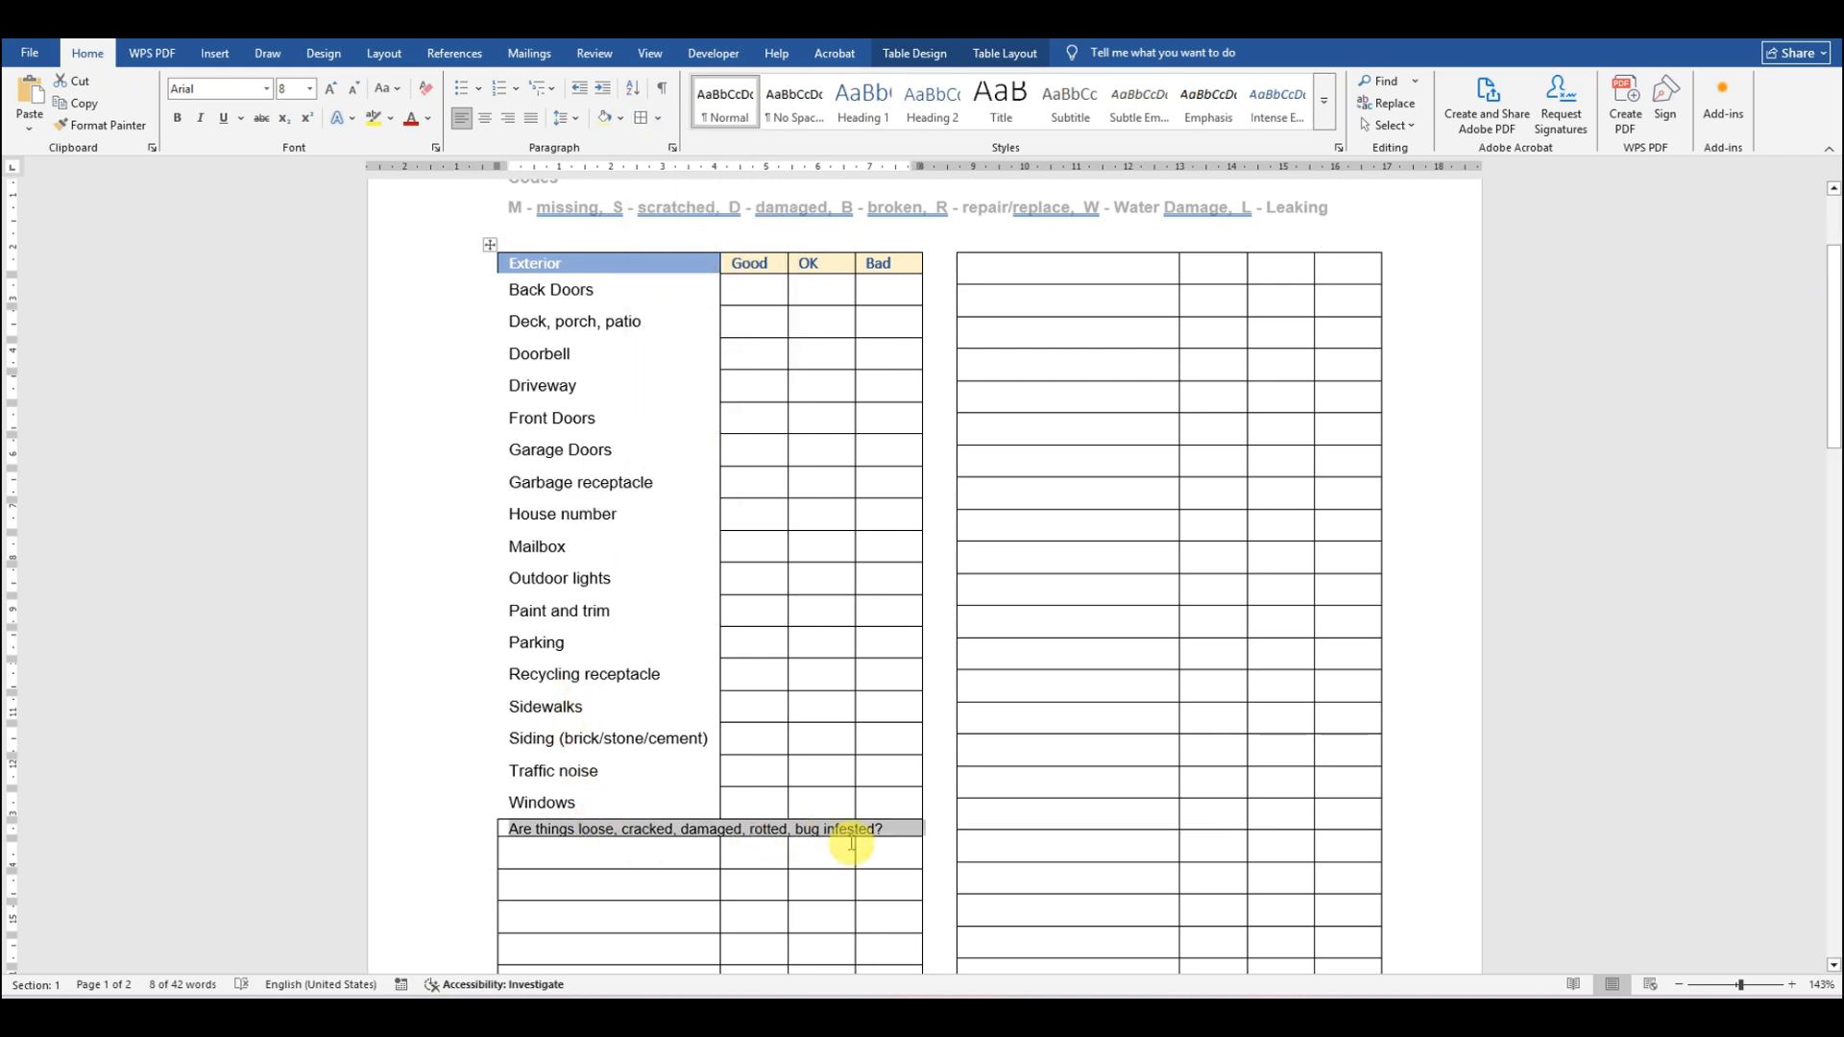
Step: Format the question text in the merged row as Calibri Light, size 10, bold
right_click(893, 832)
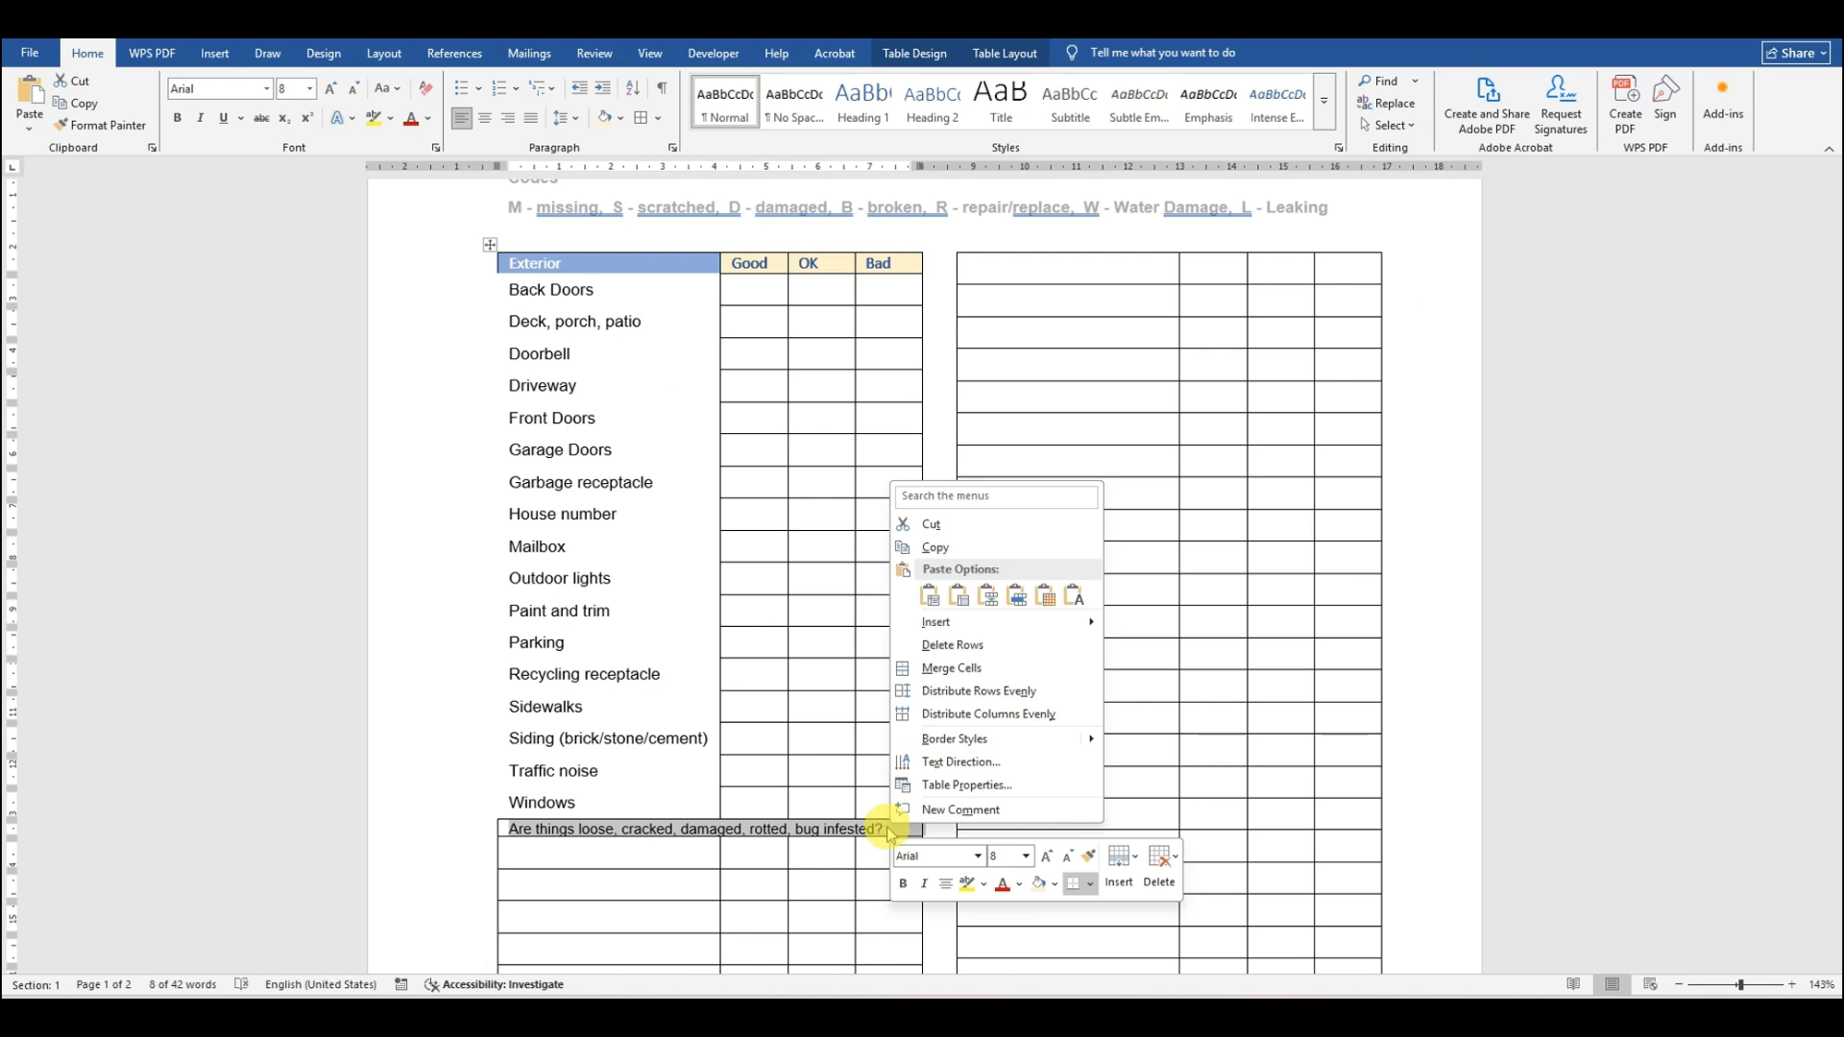
left_click(932, 854)
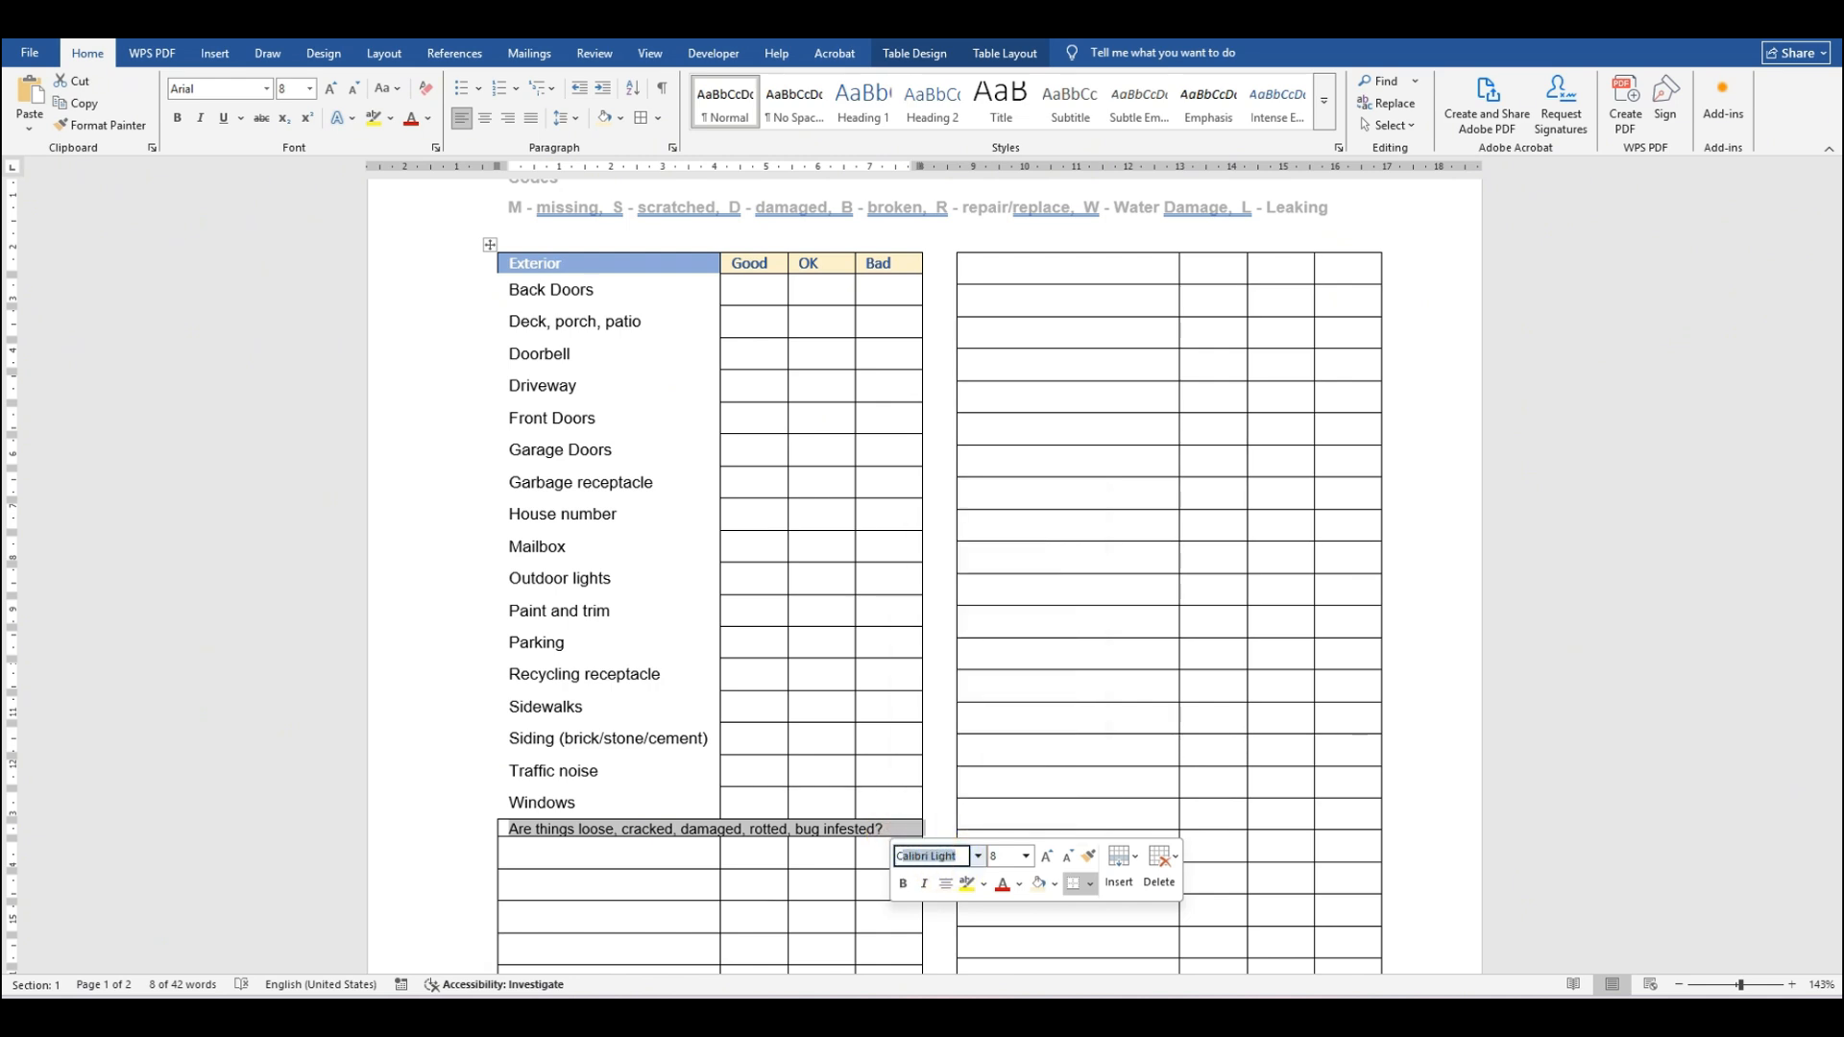
key("Tab")
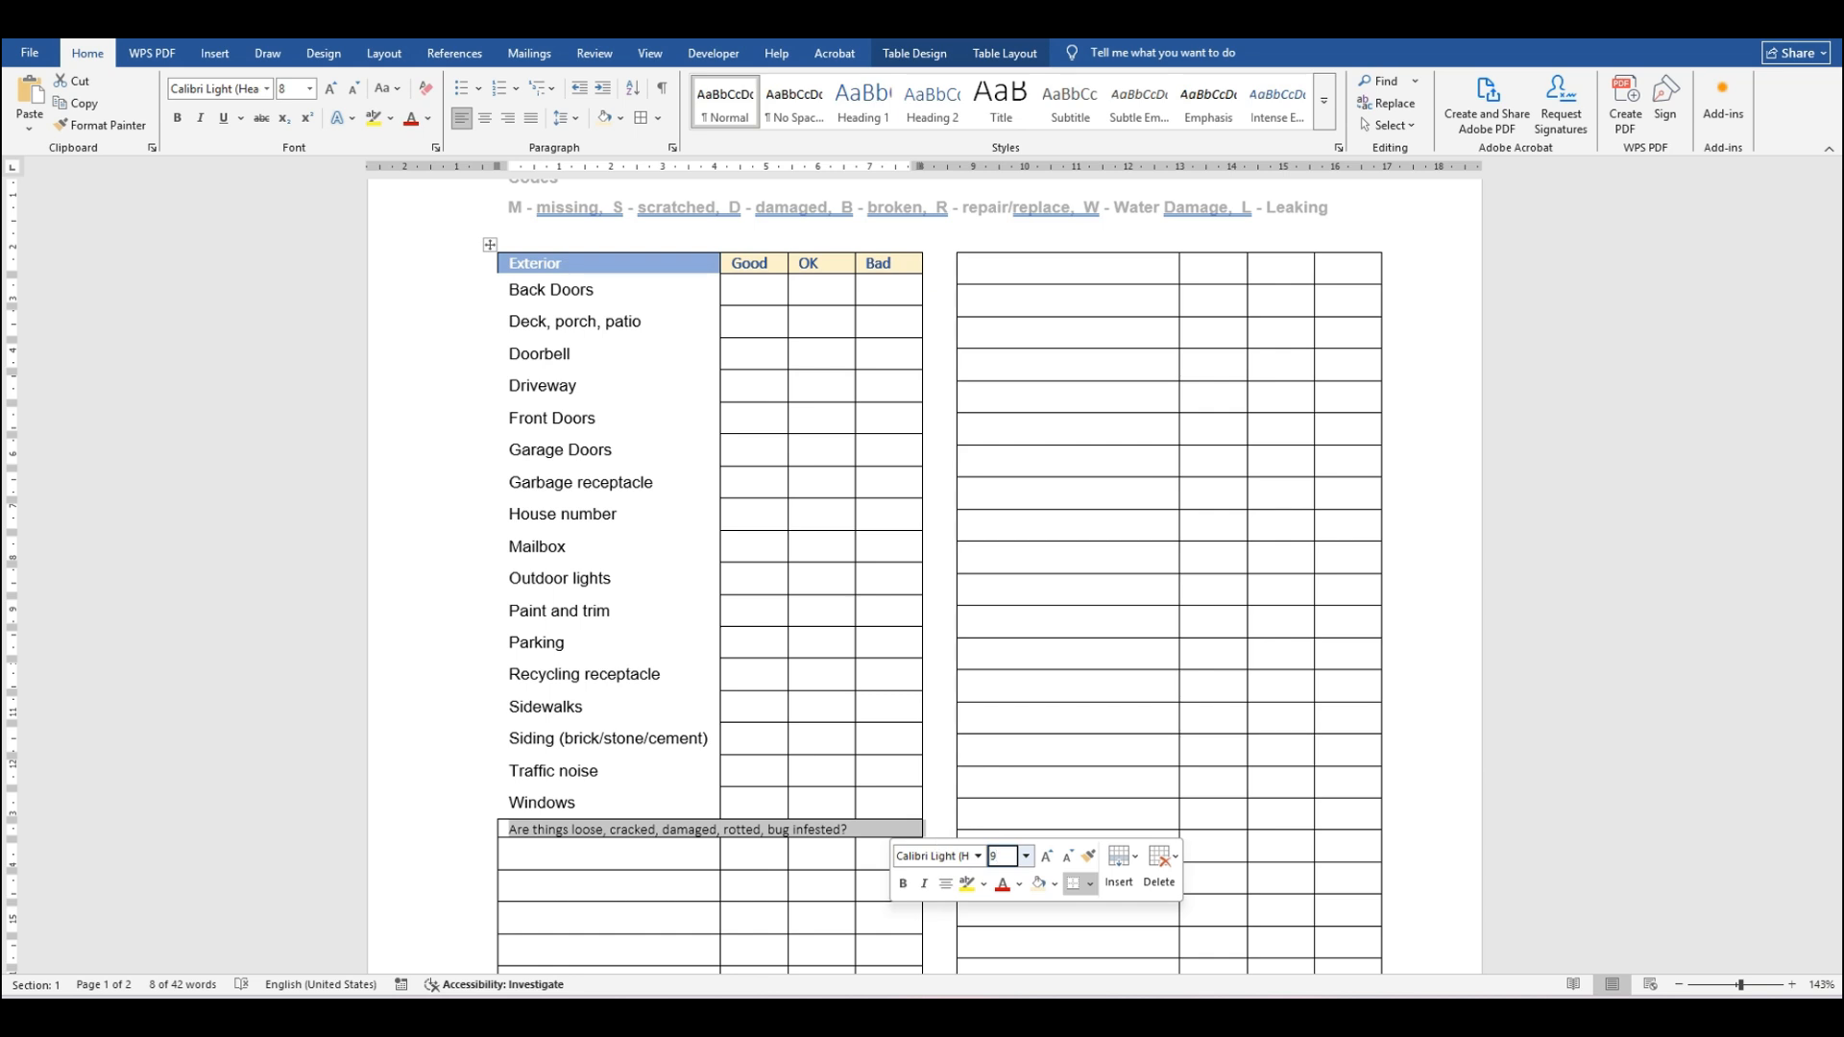
type("10")
key("Return")
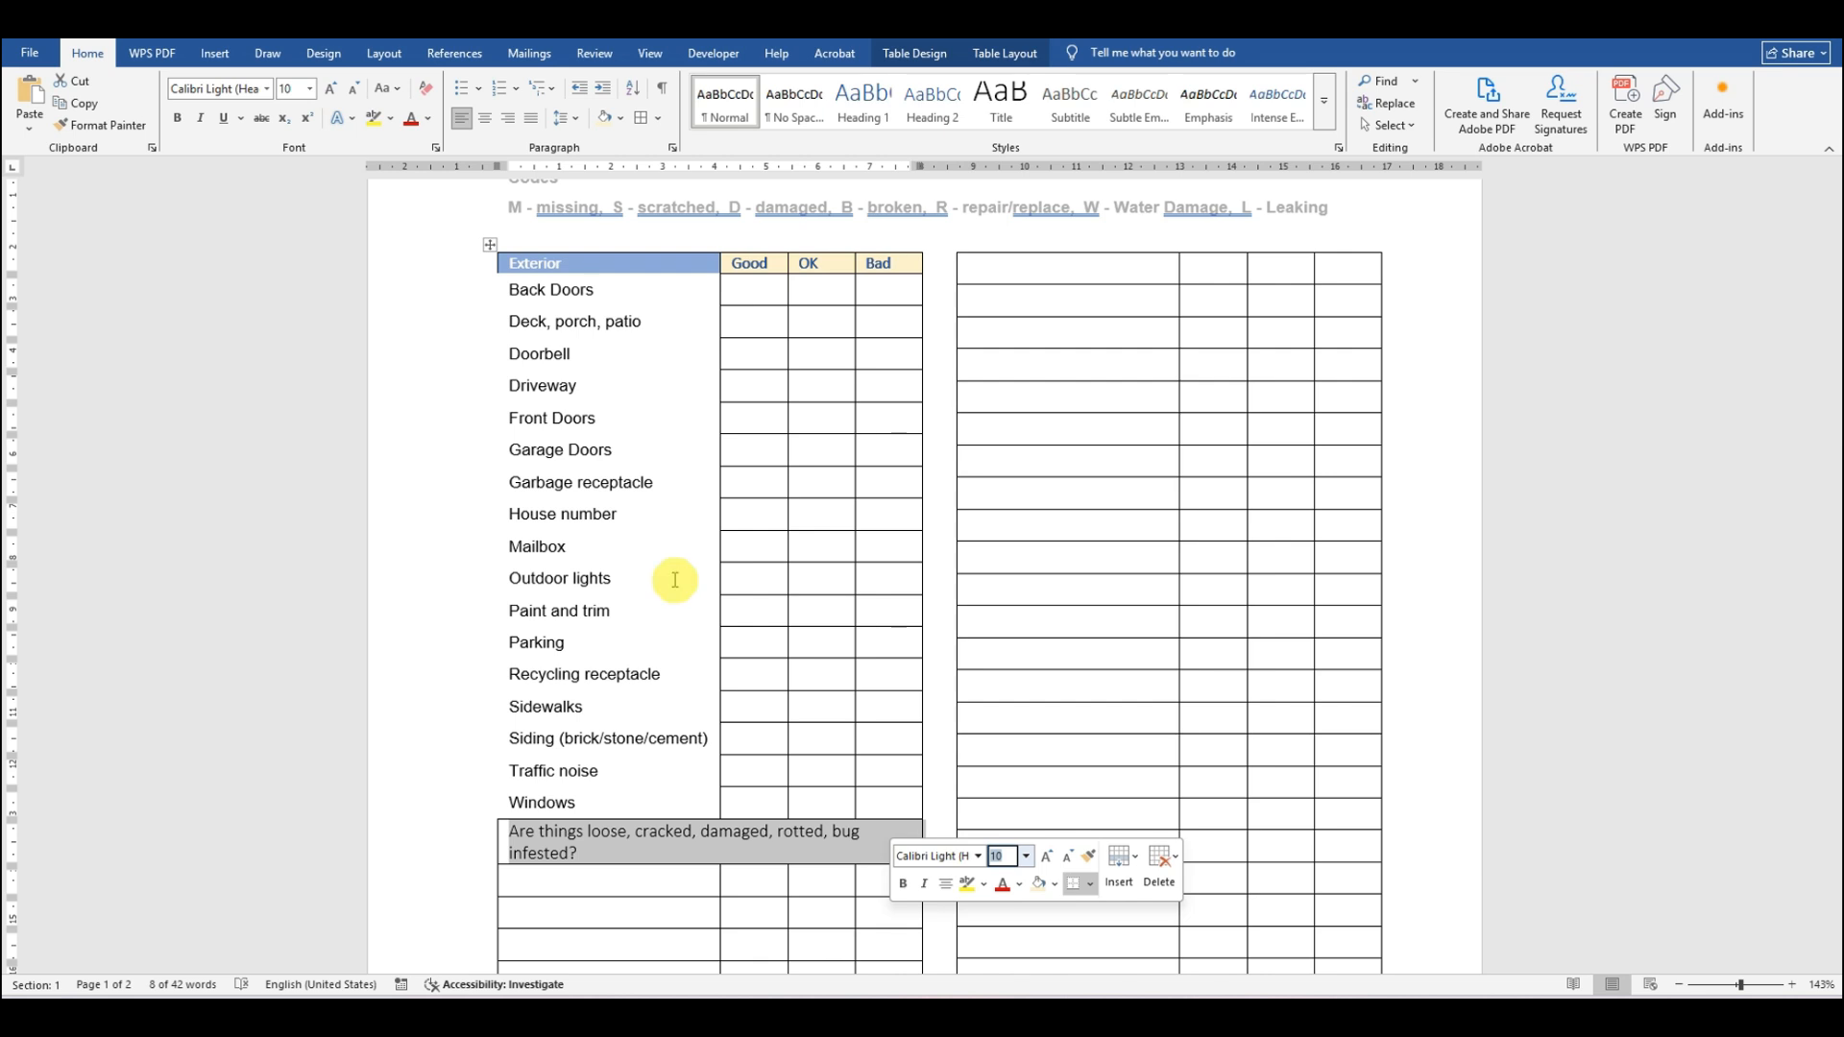
left_click(902, 884)
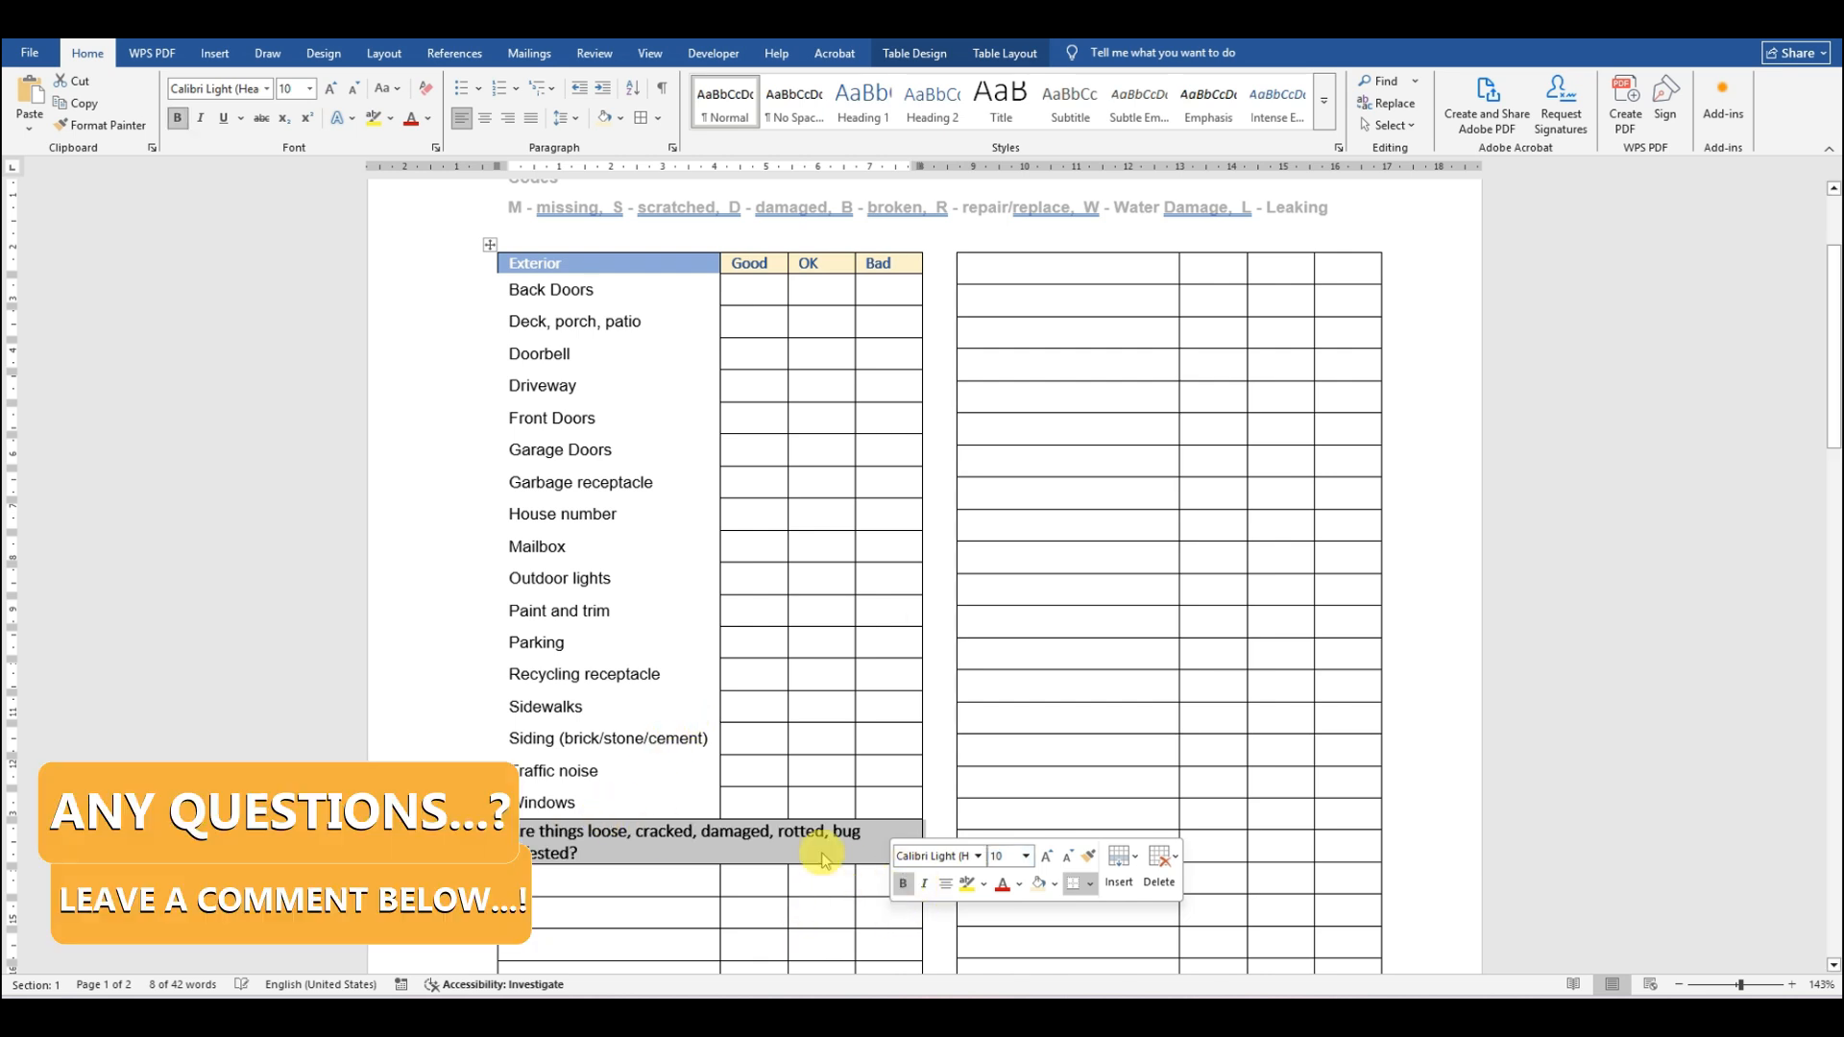
Step: Set the font color of the question text in the merged row below Windows to the standard Dark Blue
left_click(1021, 888)
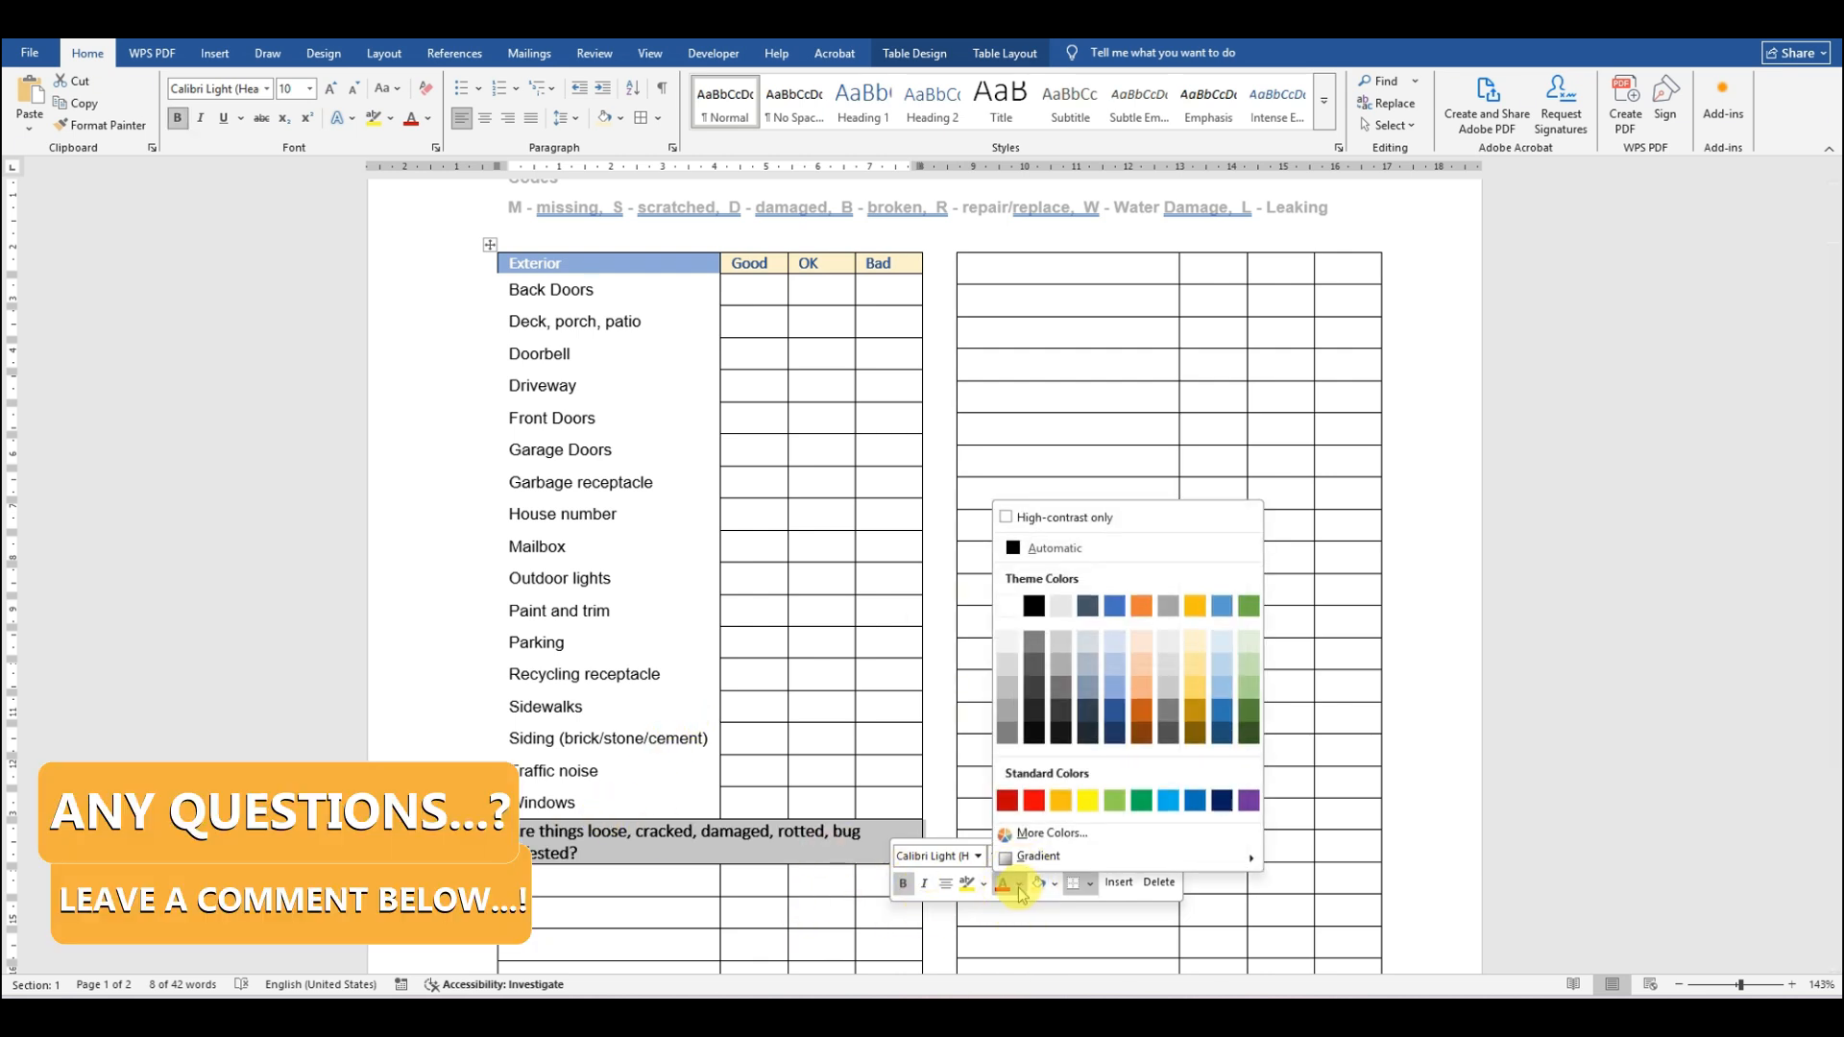
left_click(1221, 802)
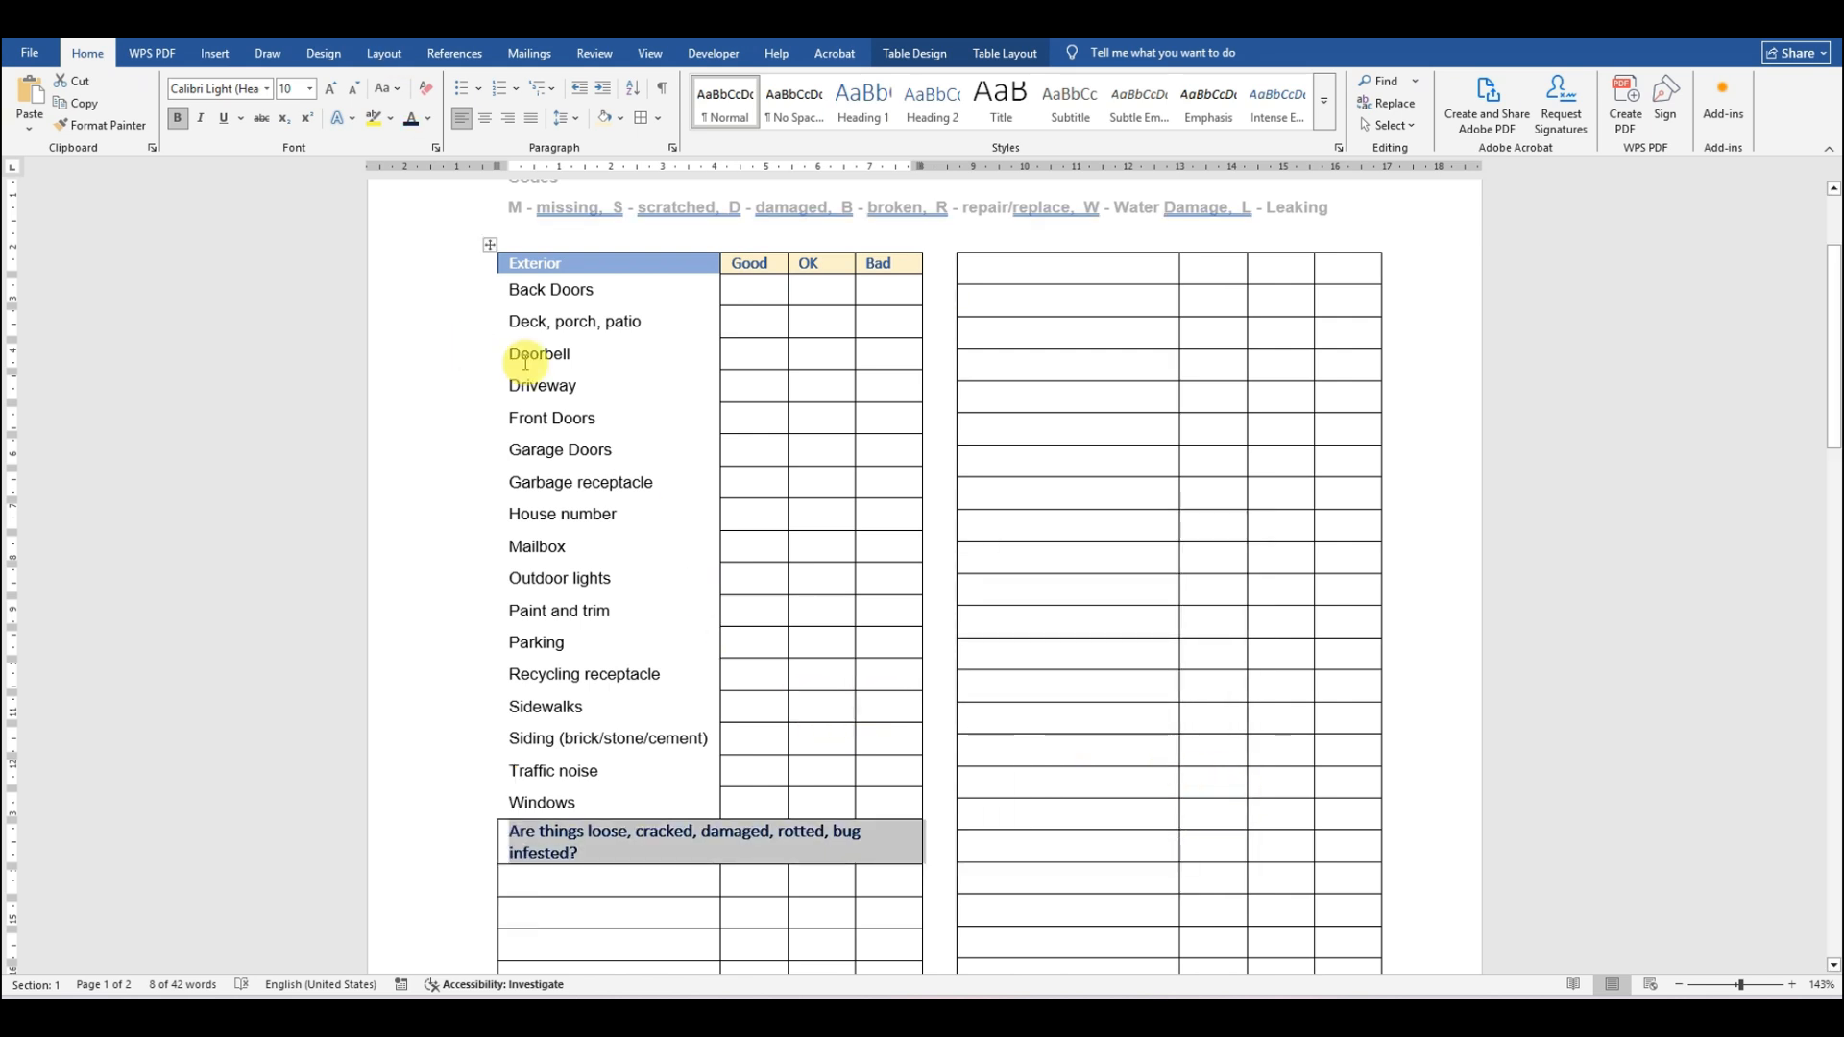
Step: Remove all borders from the three empty rows directly below the question row in the first table column
scroll(857, 533, "down", 5)
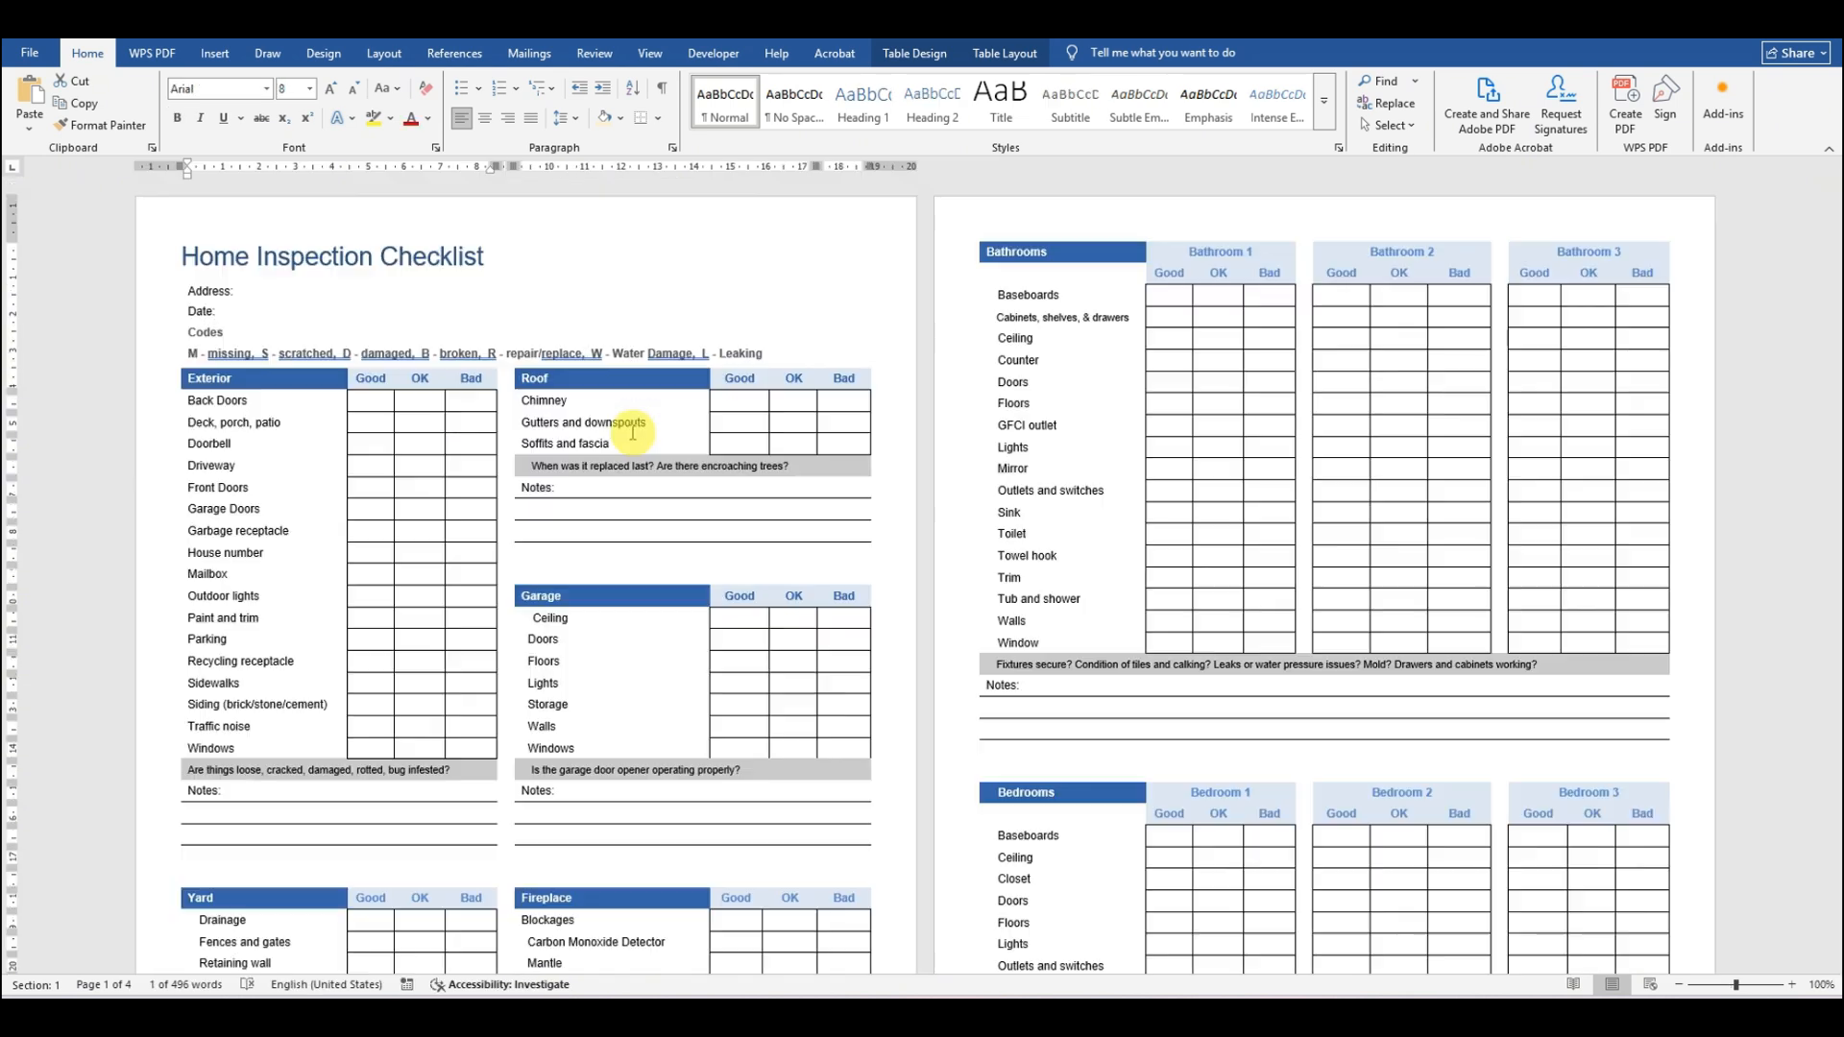
scroll(442, 757, "down", 2)
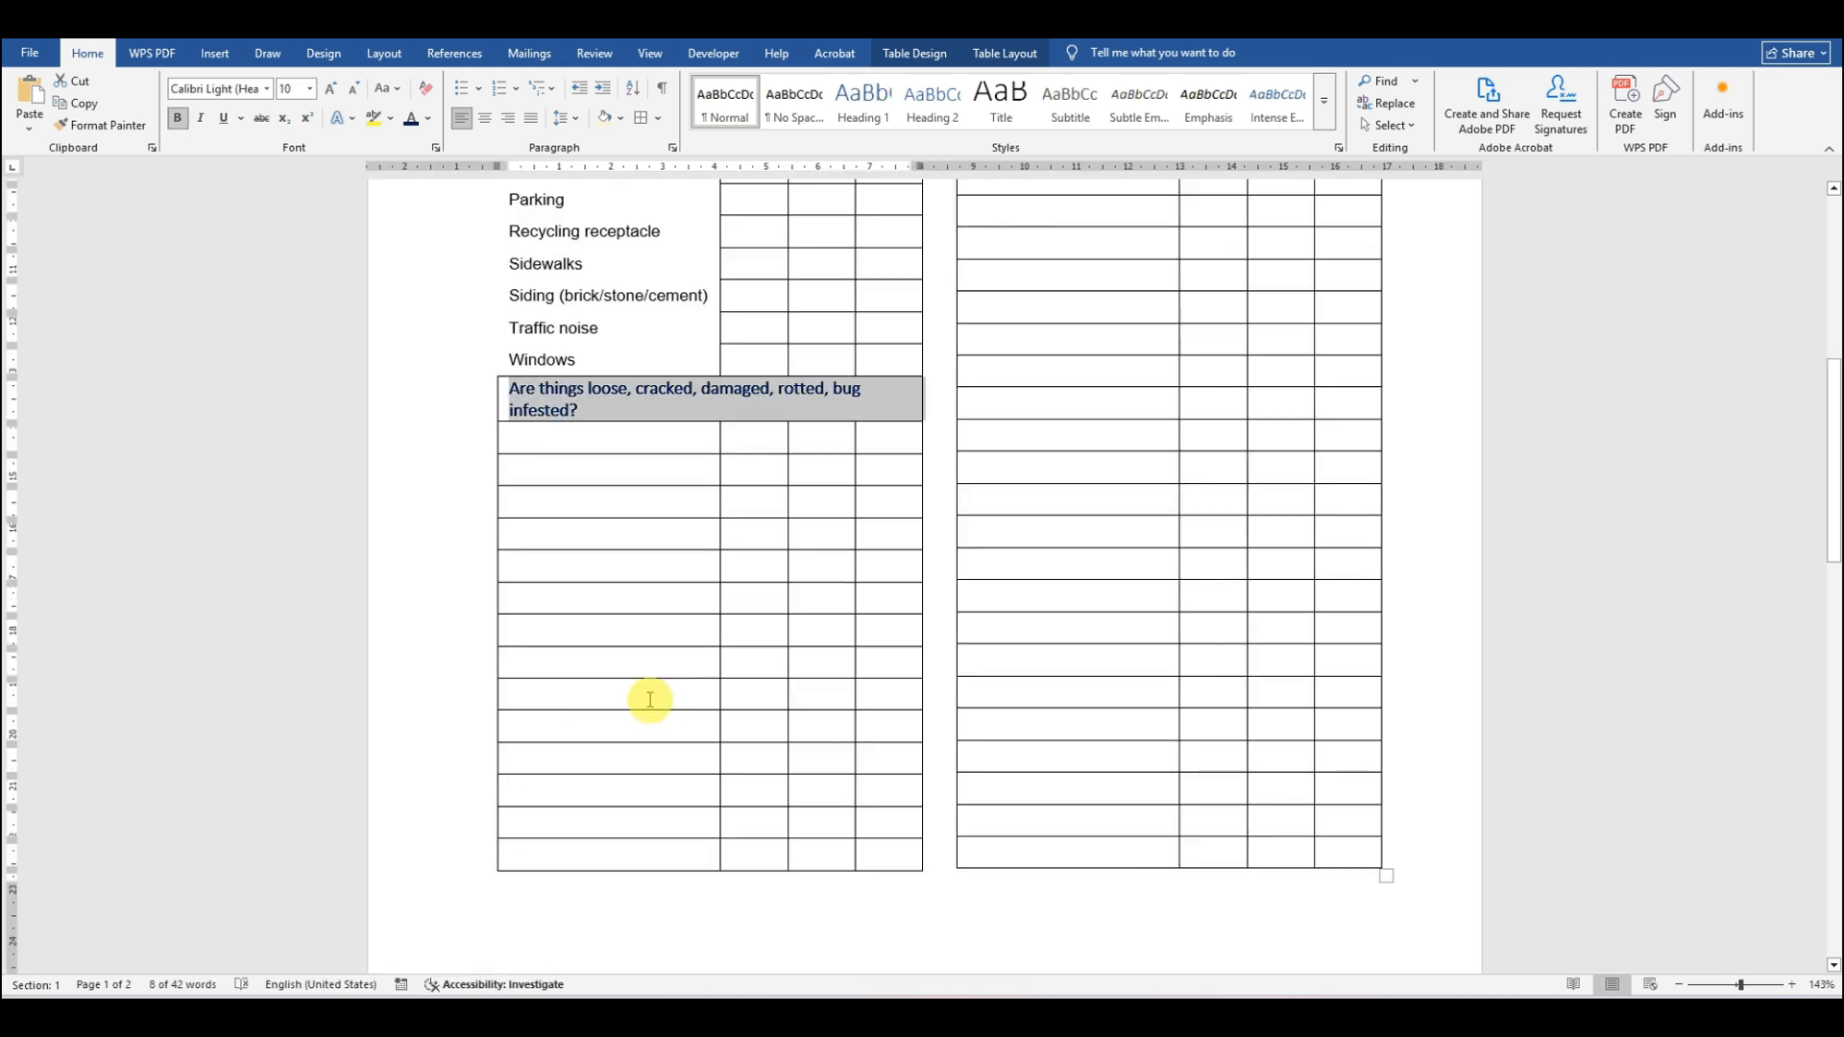
left_click_drag(516, 432, 879, 507)
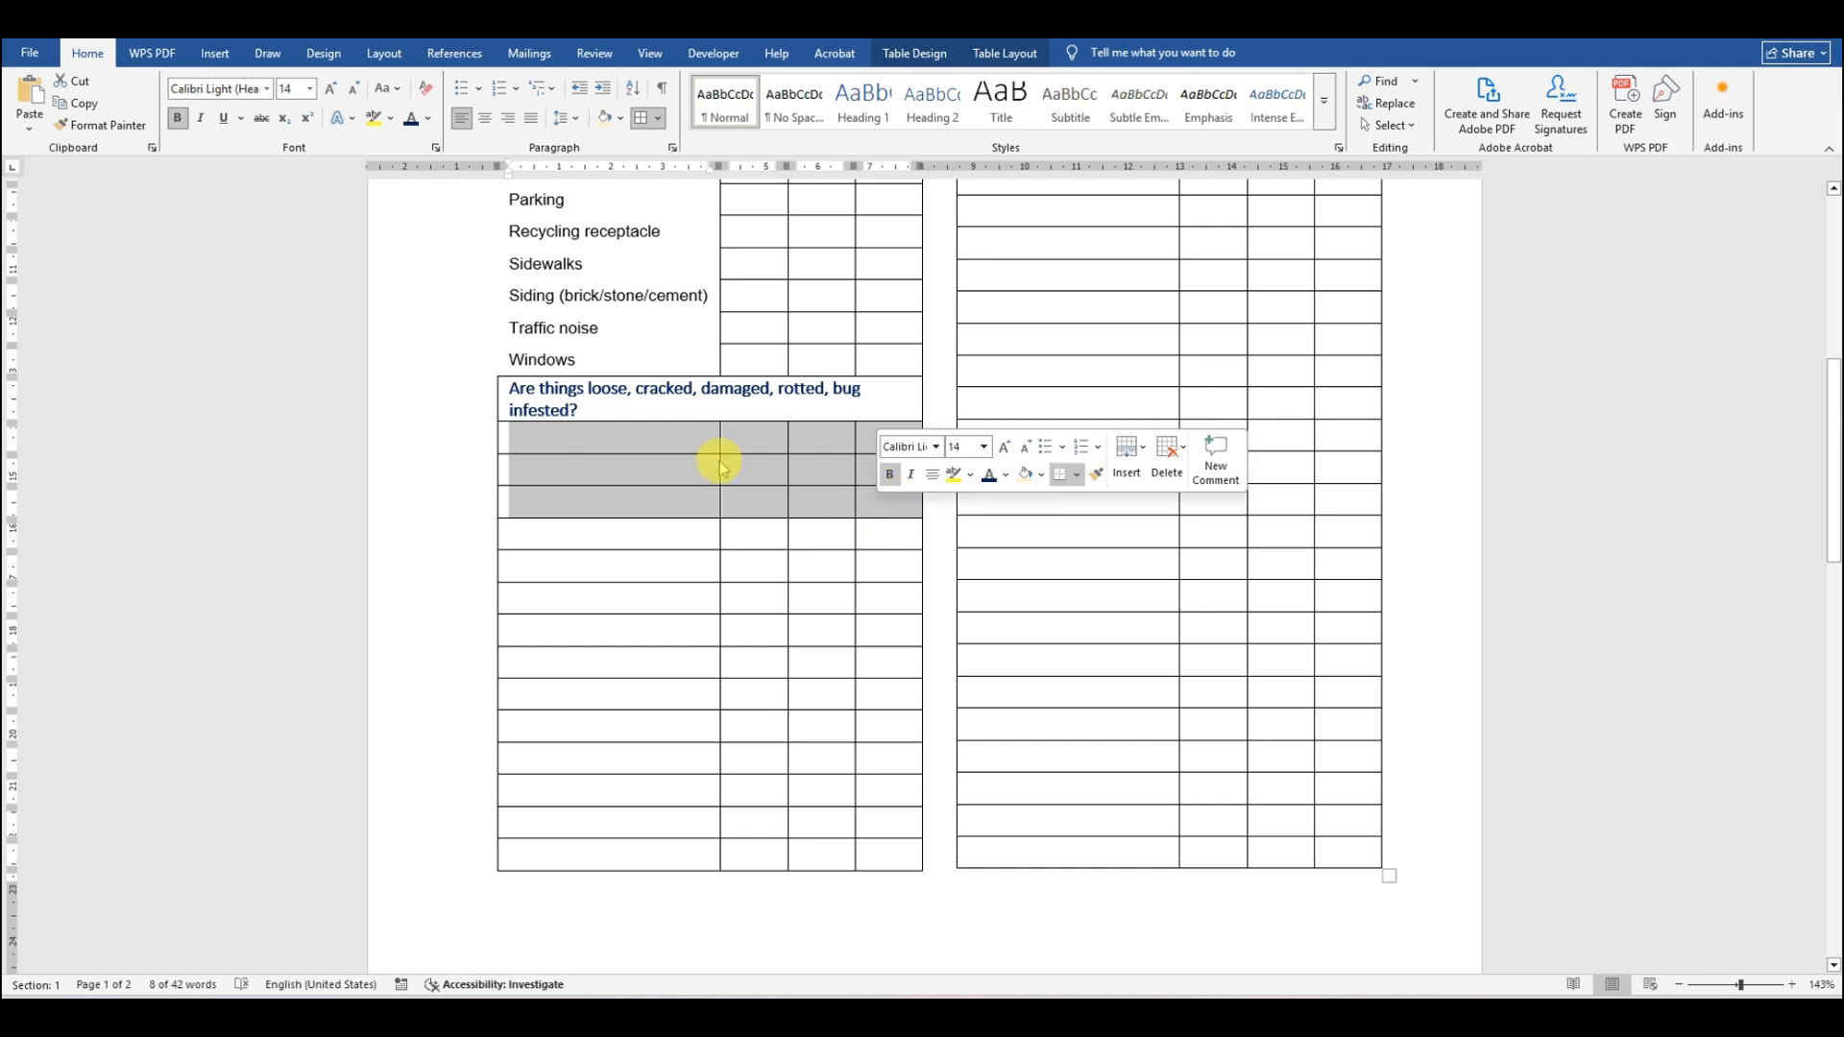
left_click(673, 465)
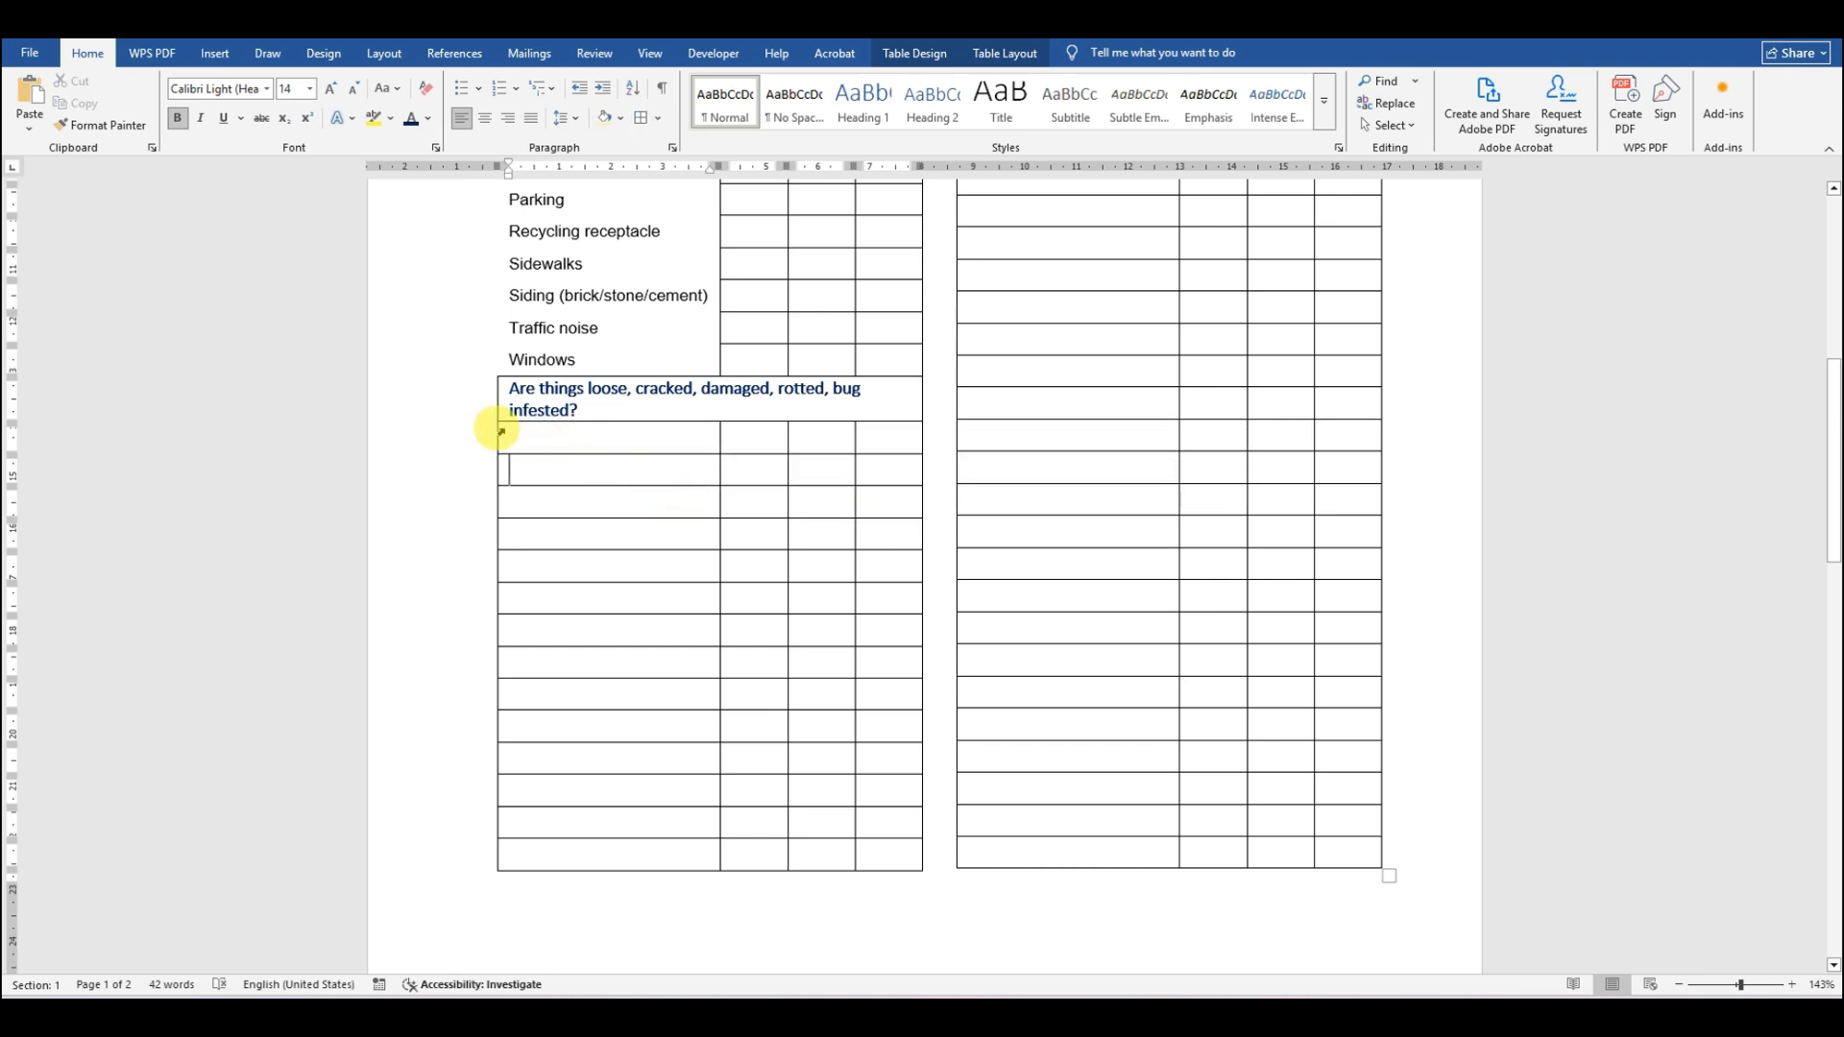
left_click_drag(505, 431, 856, 436)
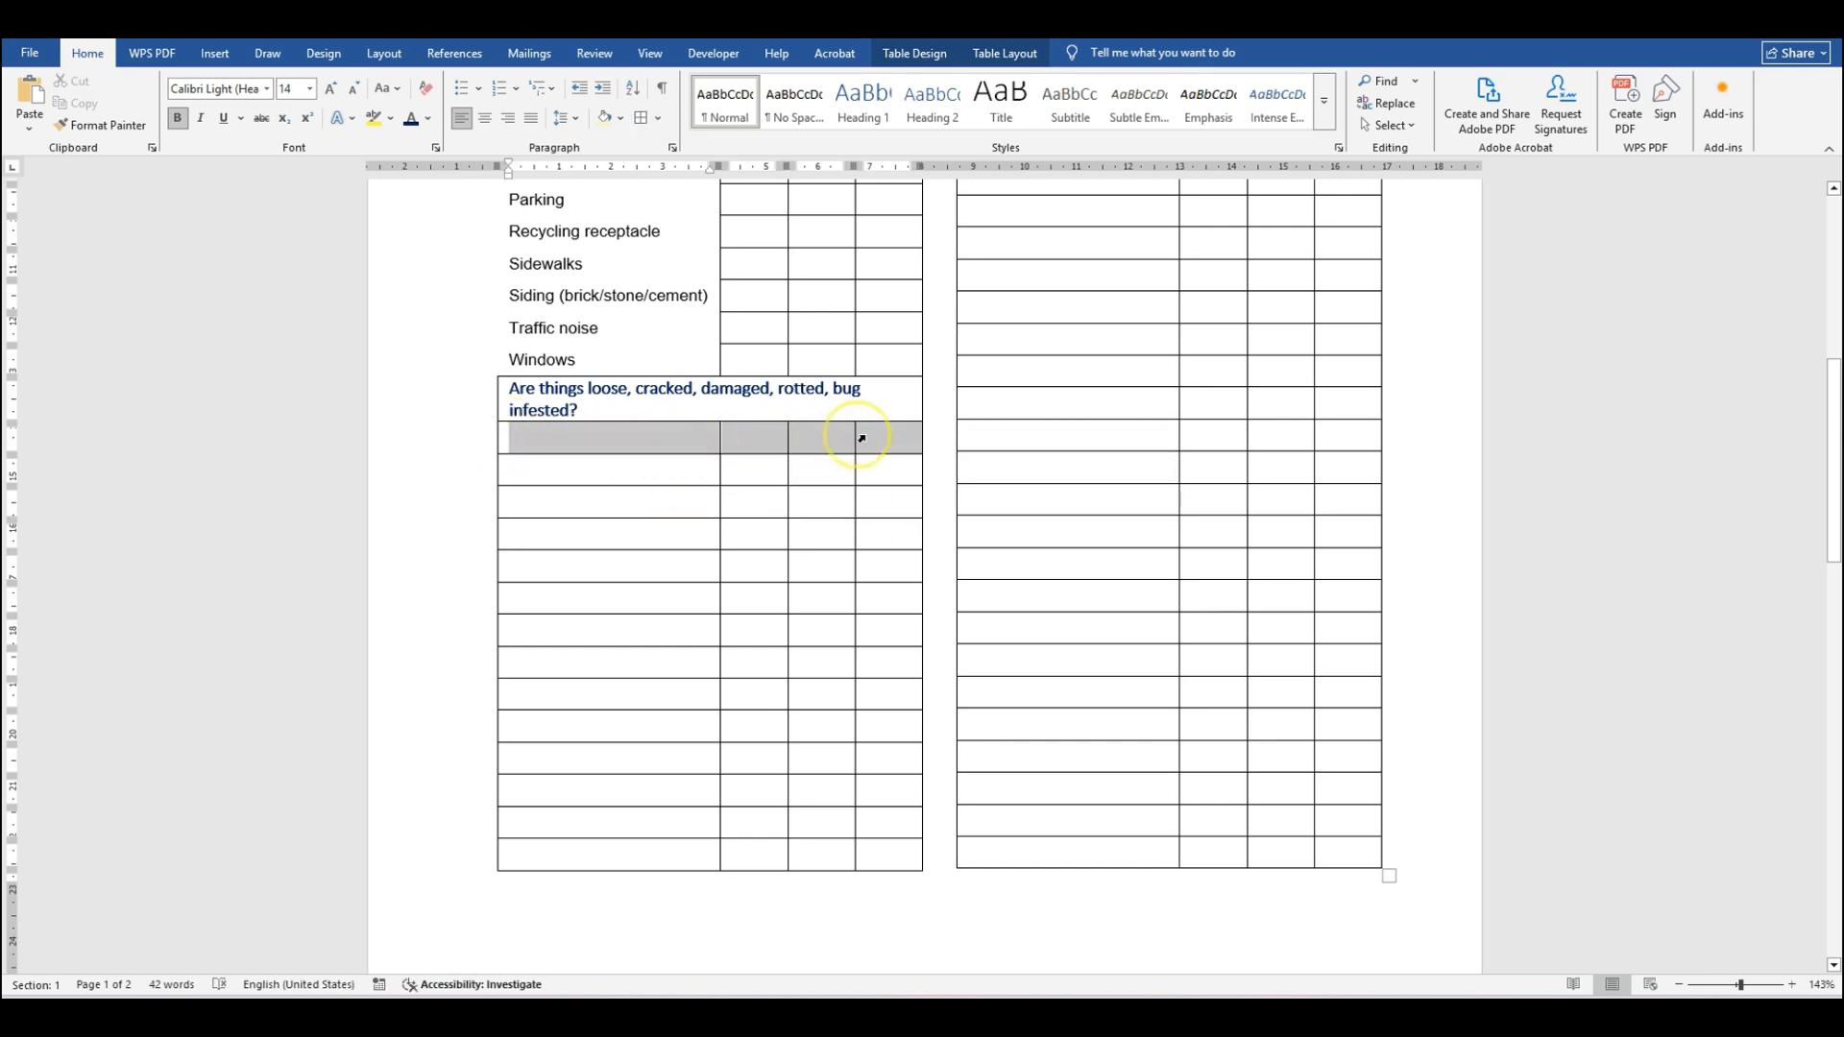
left_click(659, 119)
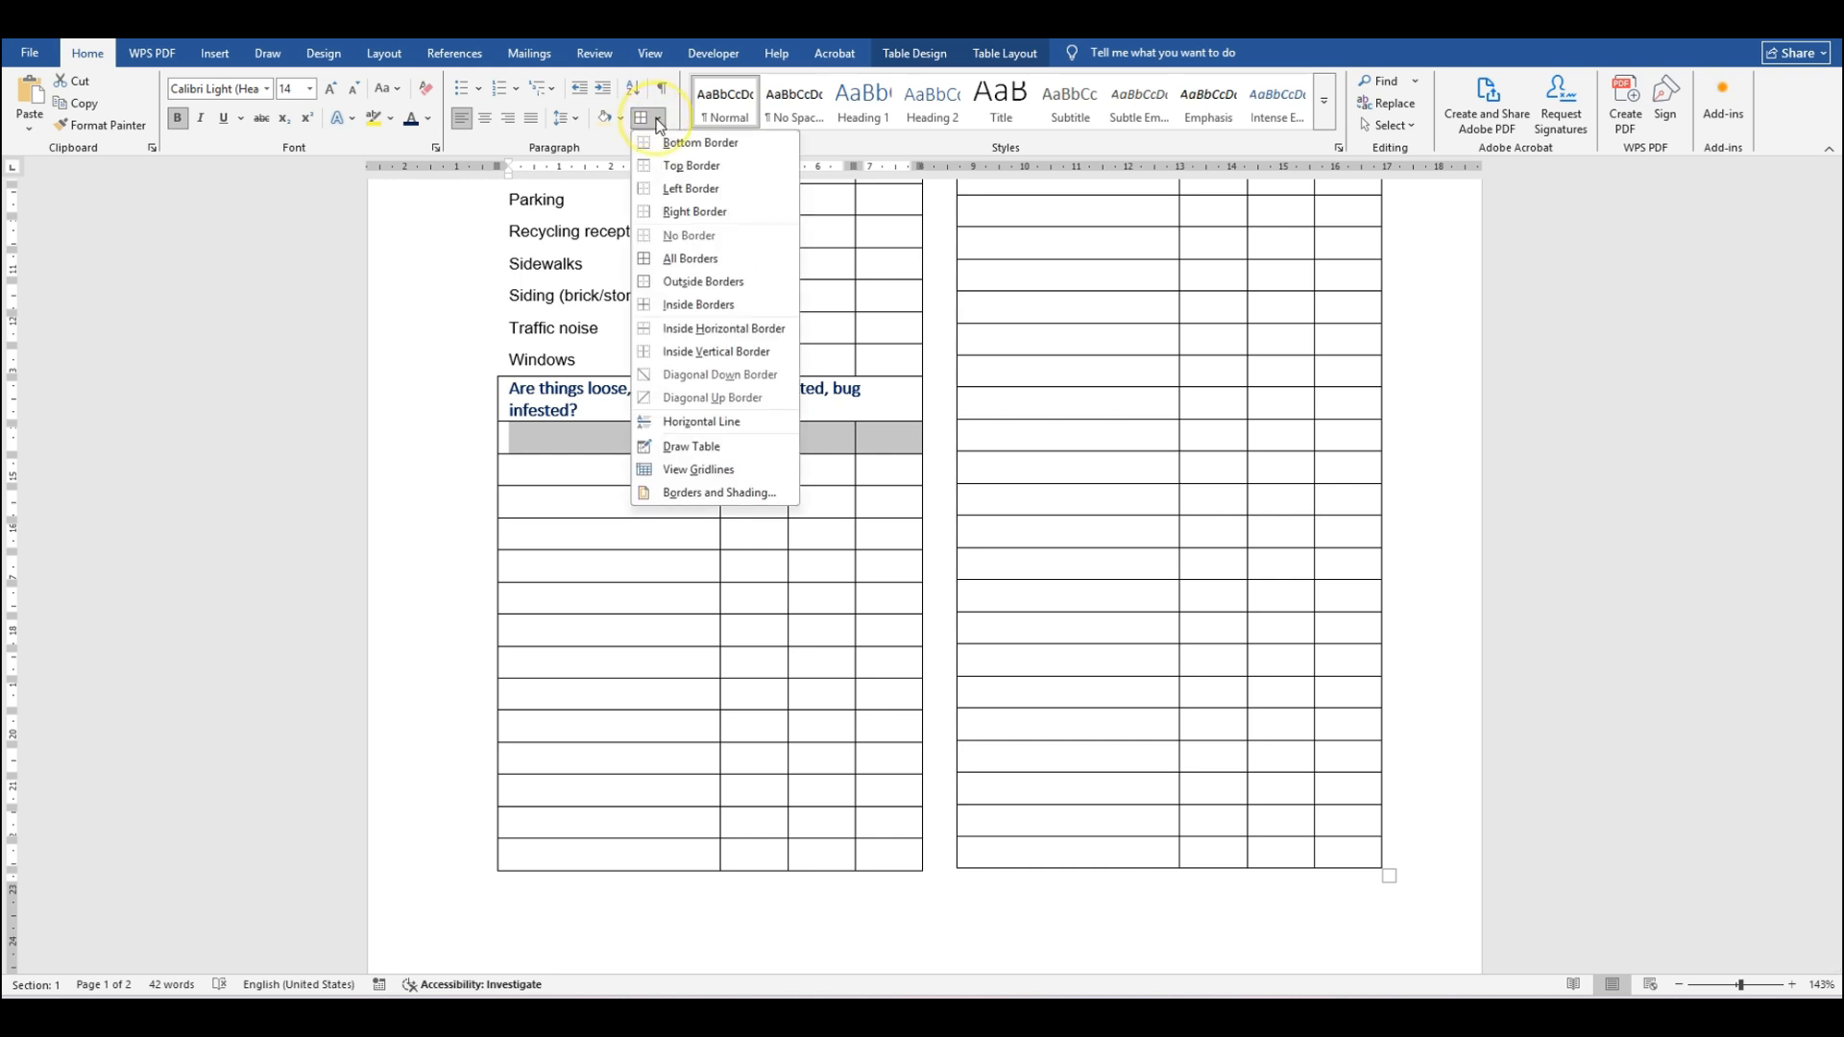
left_click(677, 237)
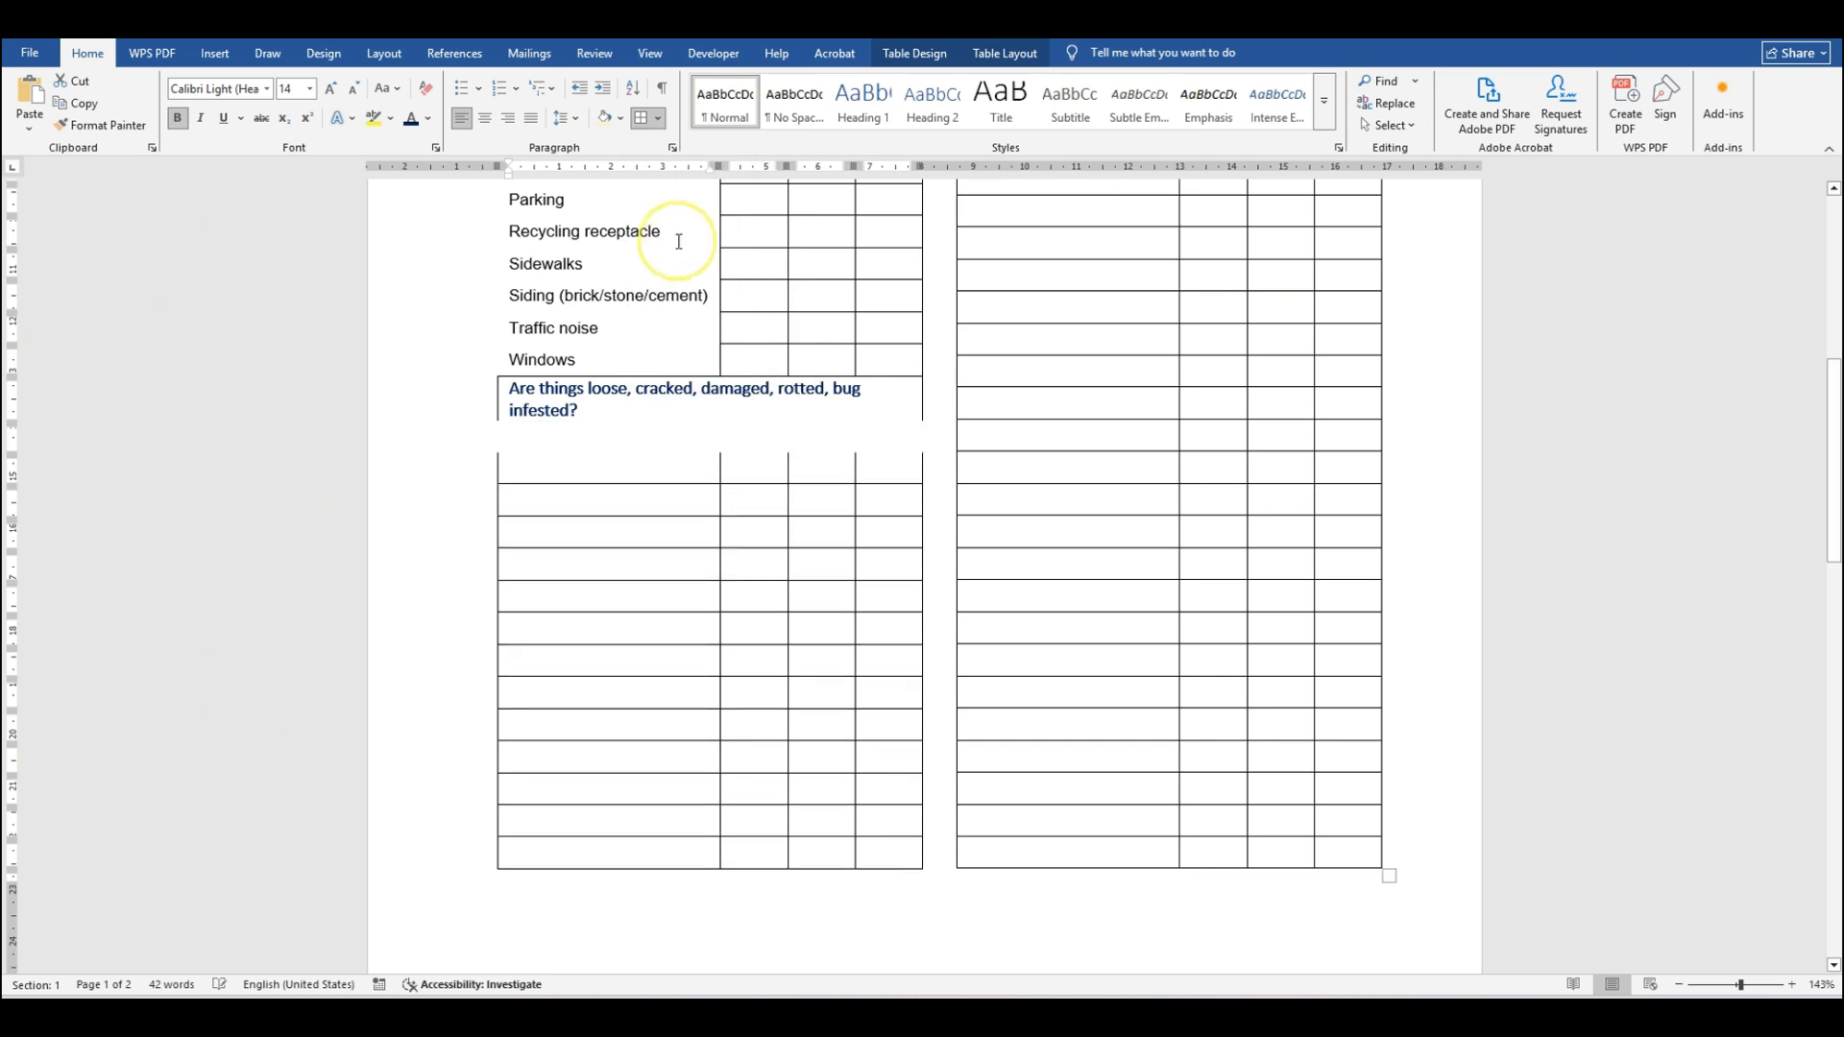
left_click_drag(531, 464, 890, 474)
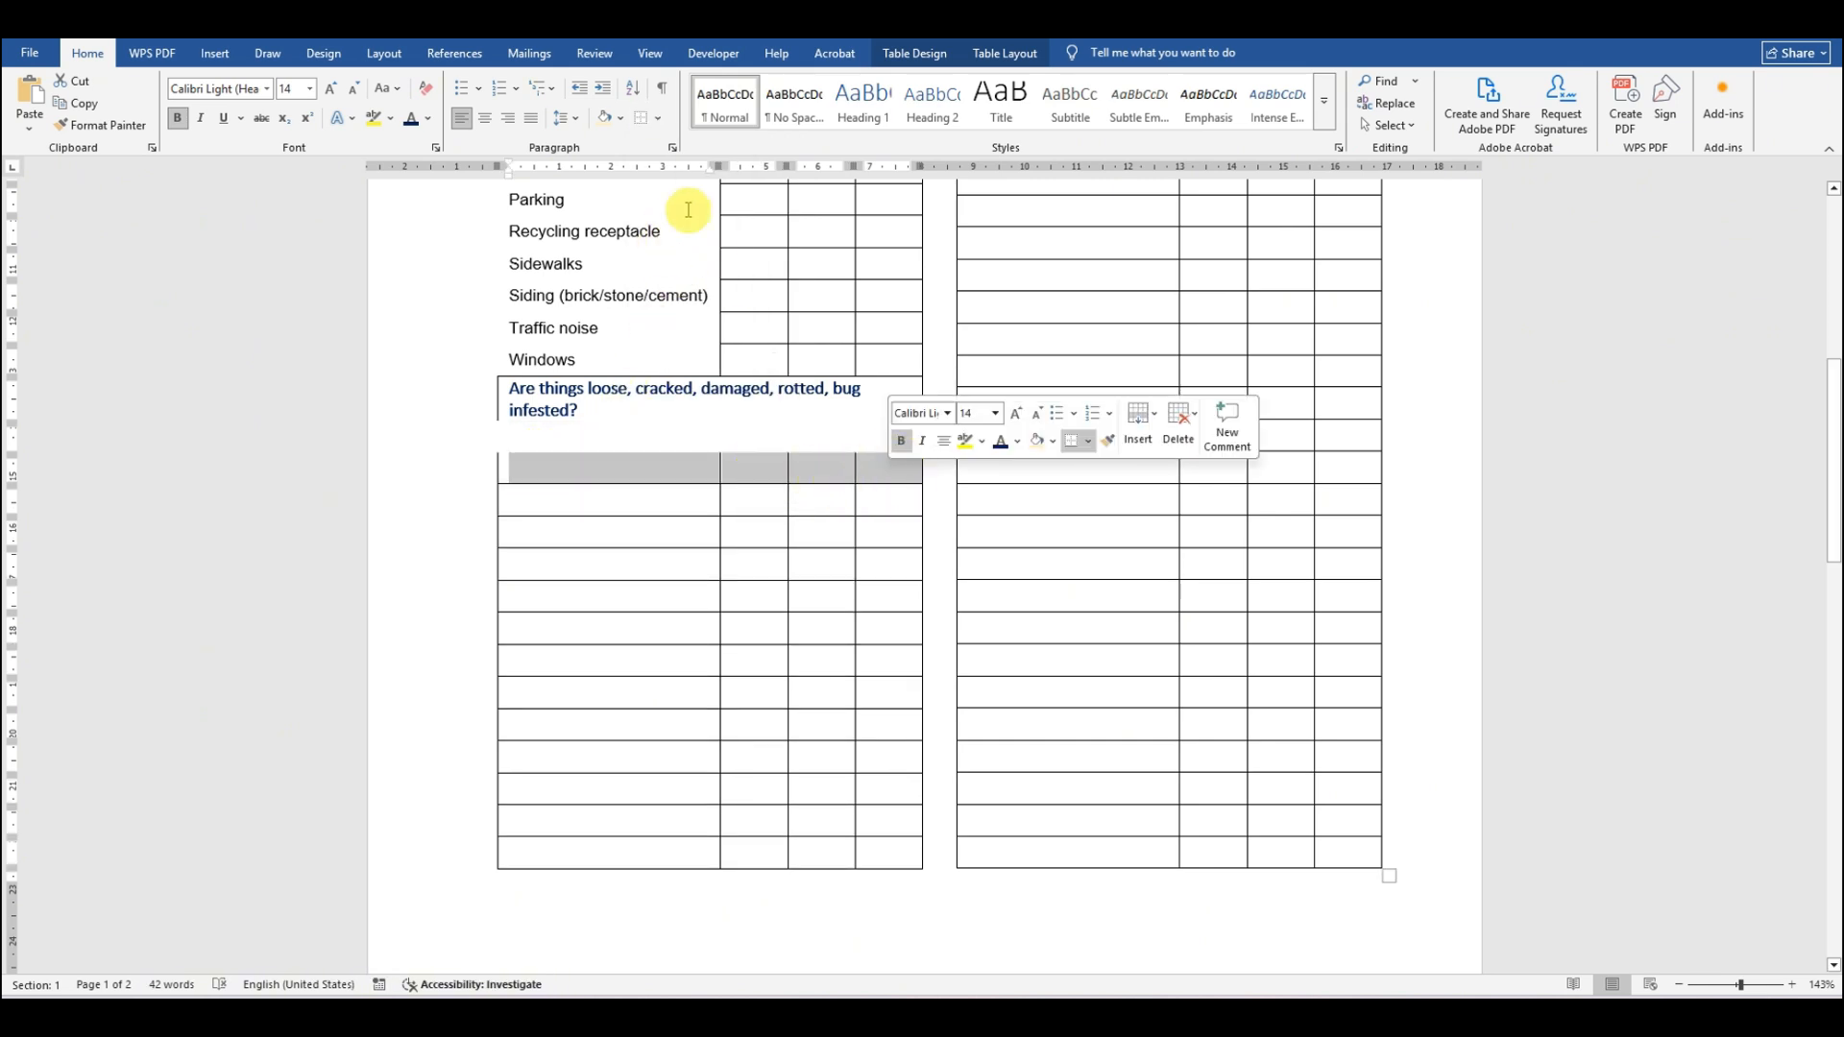
left_click(641, 119)
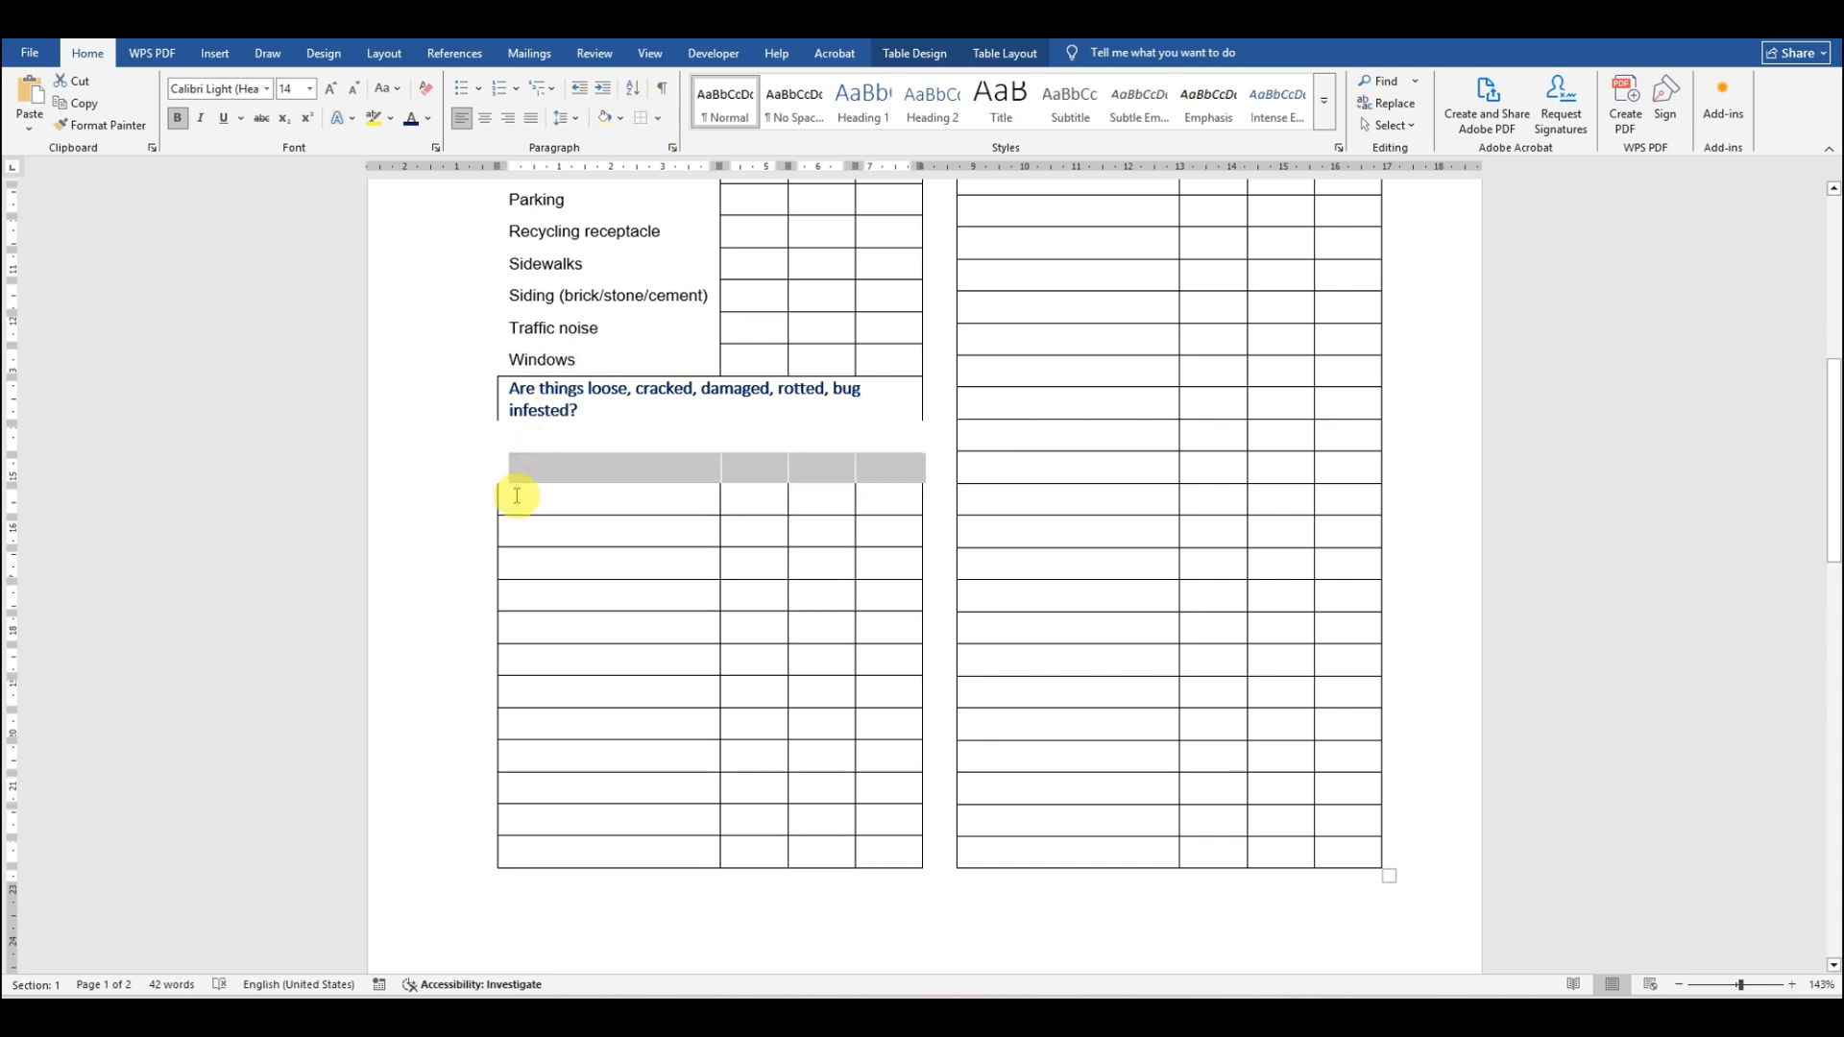
left_click_drag(519, 497, 898, 499)
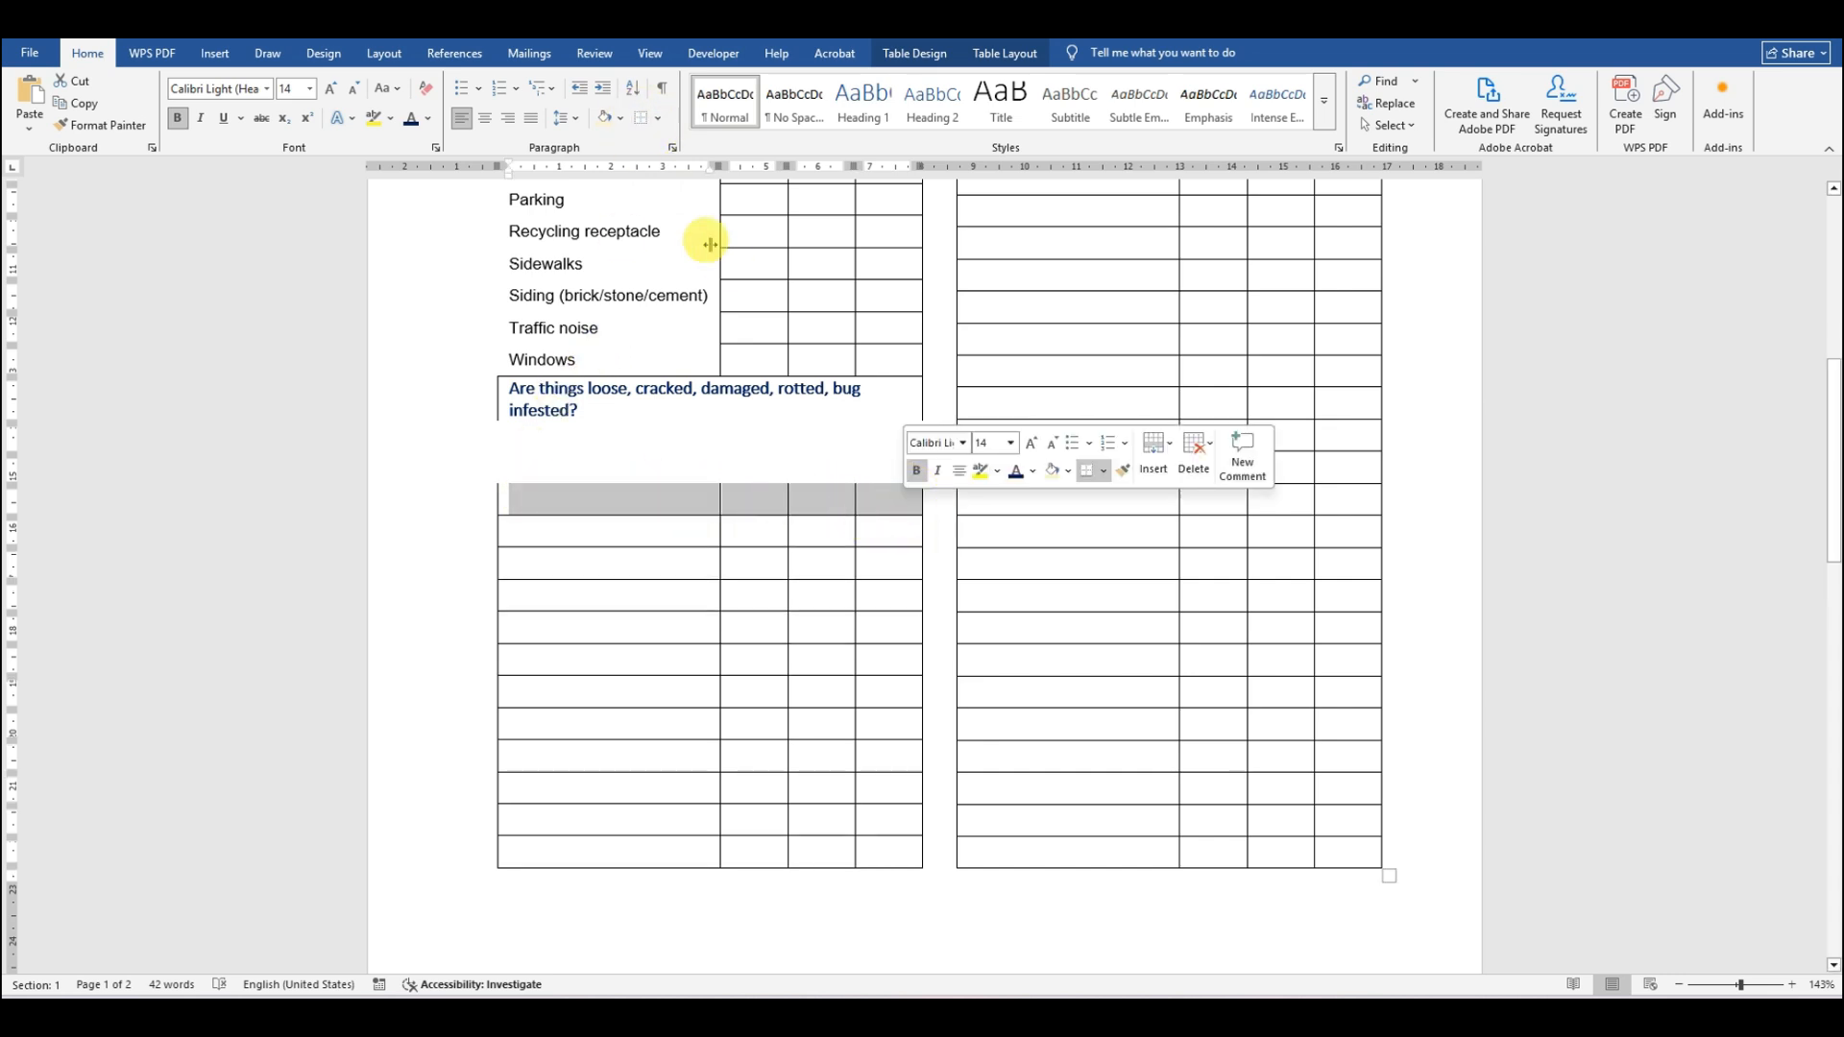
left_click(636, 126)
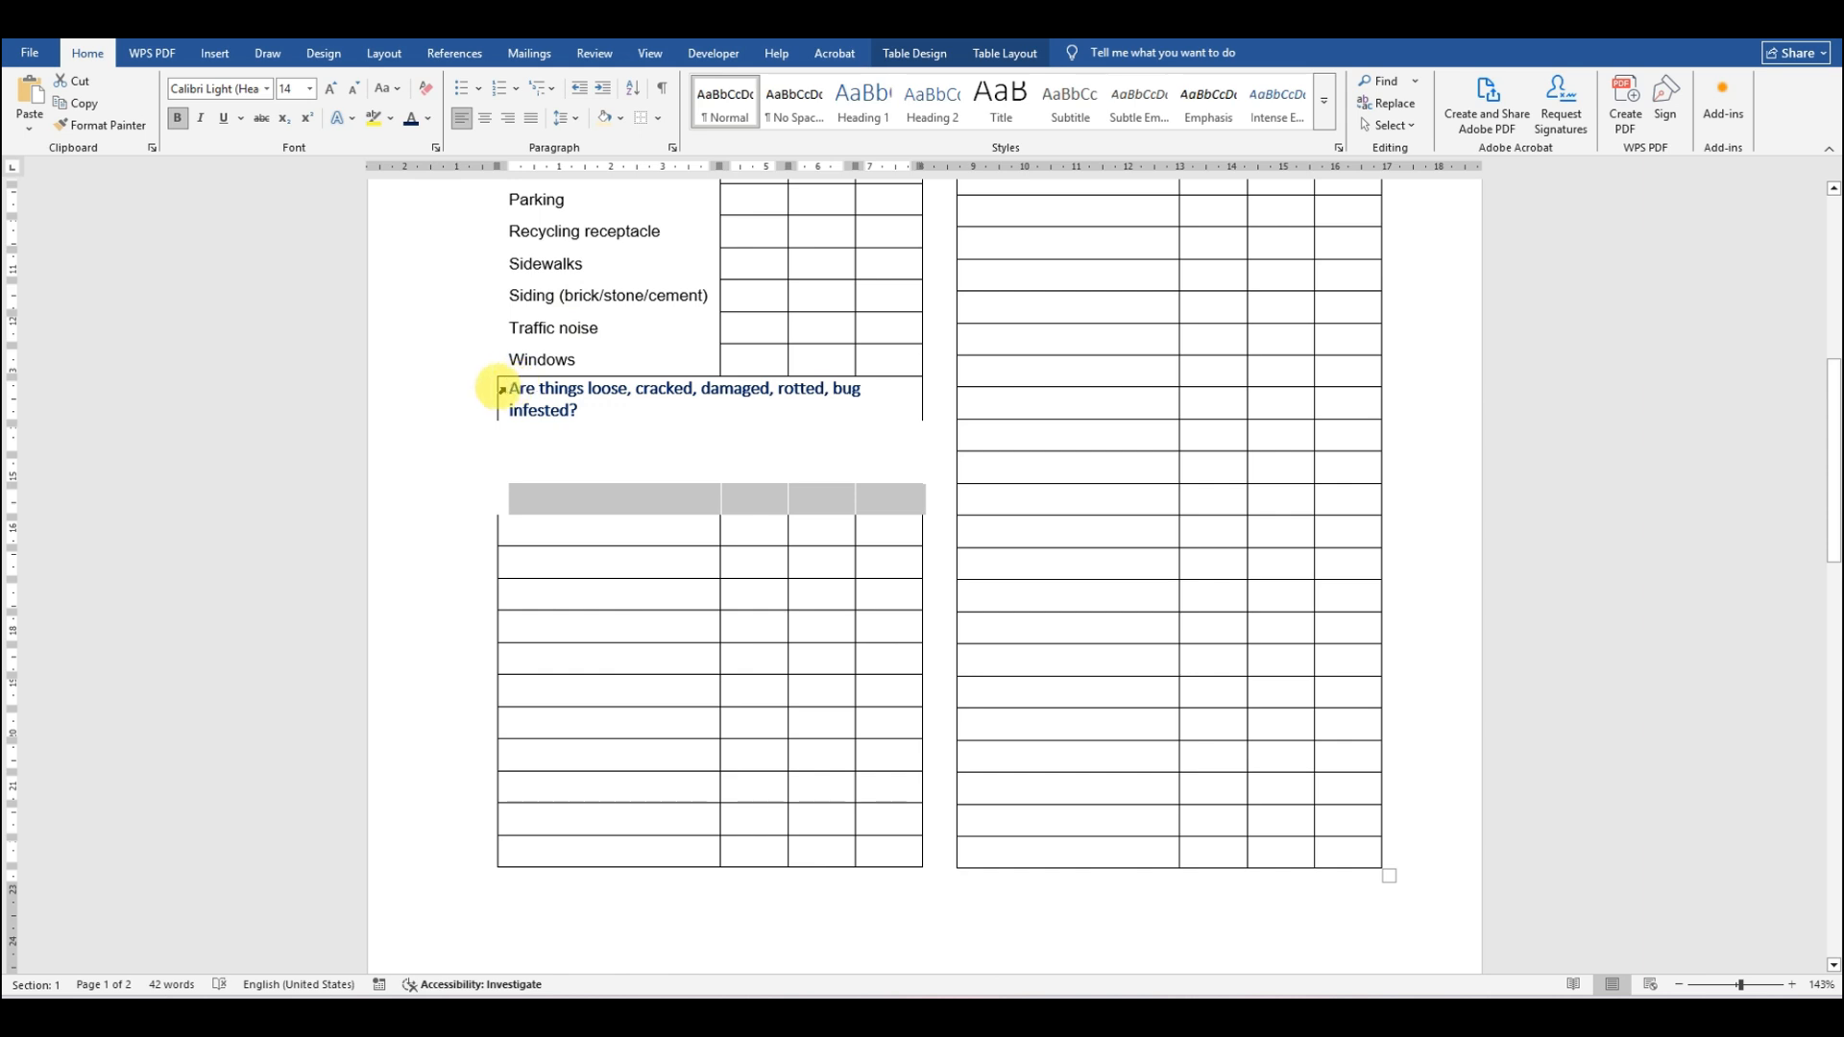
Step: Apply all borders to the merged cell containing the question about loose, cracked or damaged things
left_click_drag(514, 389, 659, 411)
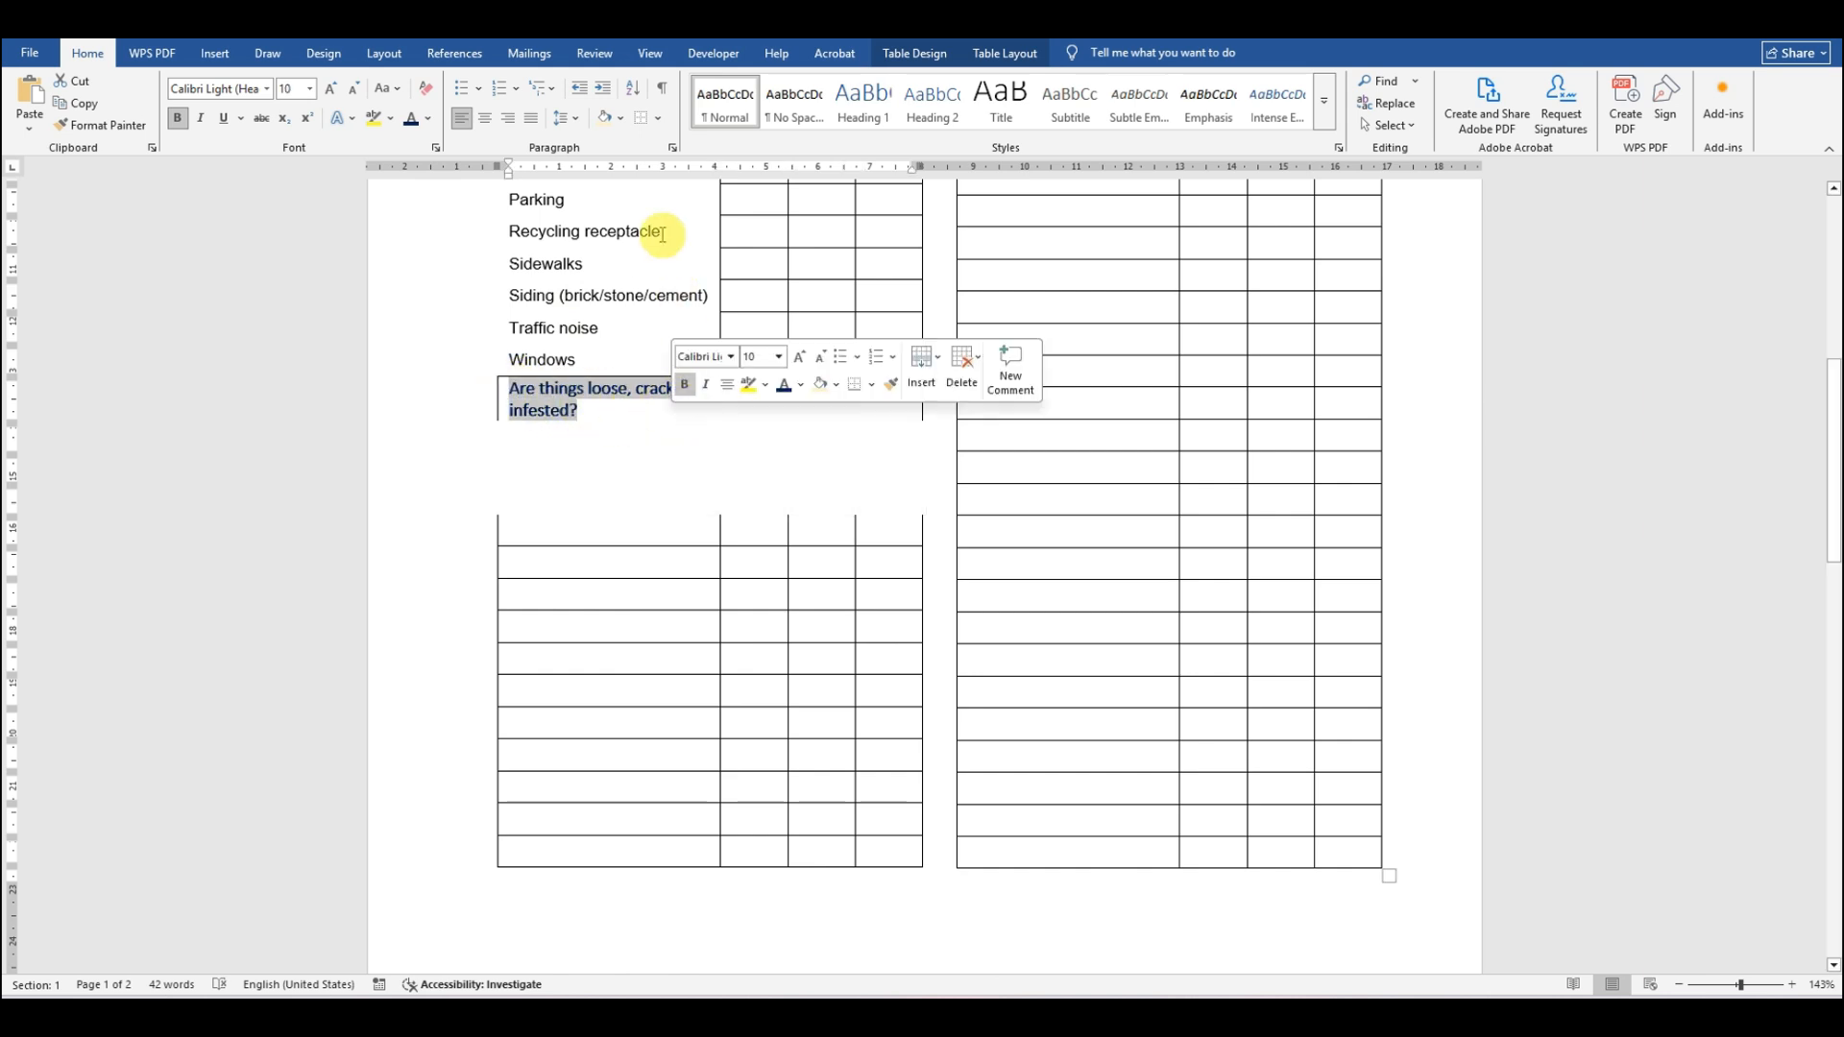
left_click(658, 118)
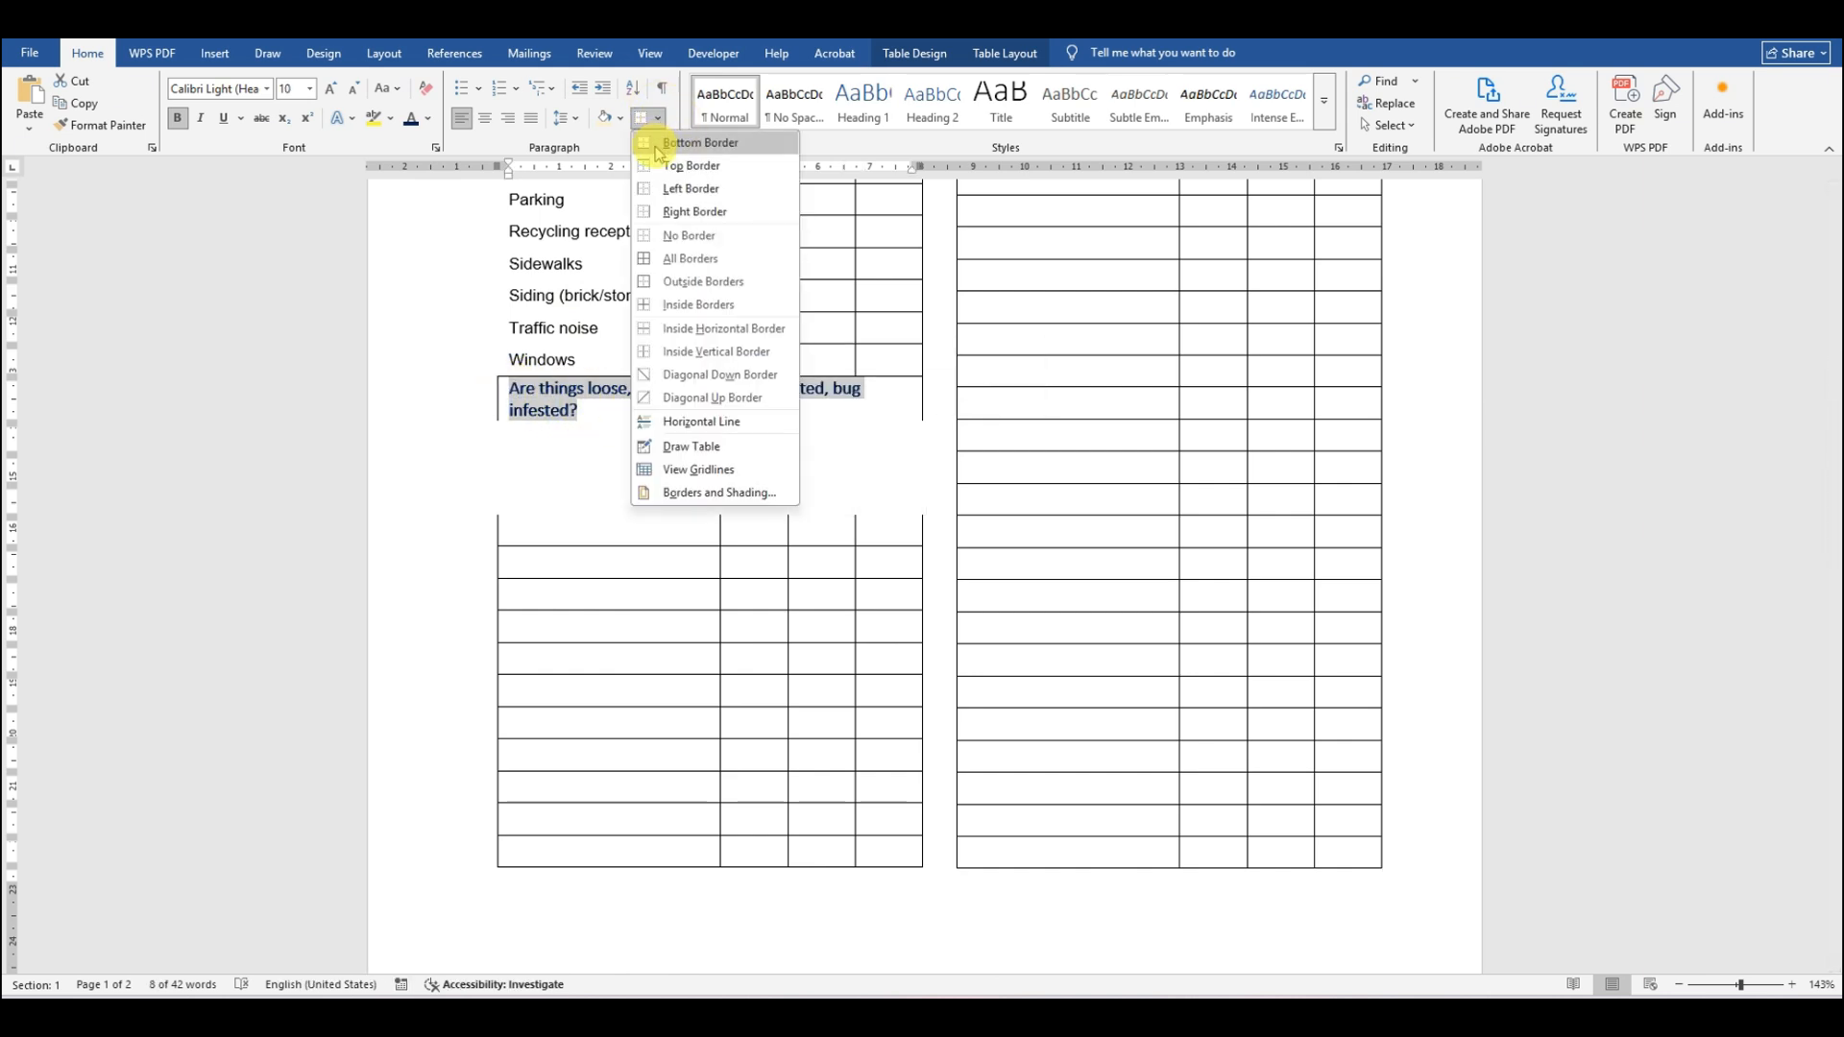
left_click(695, 259)
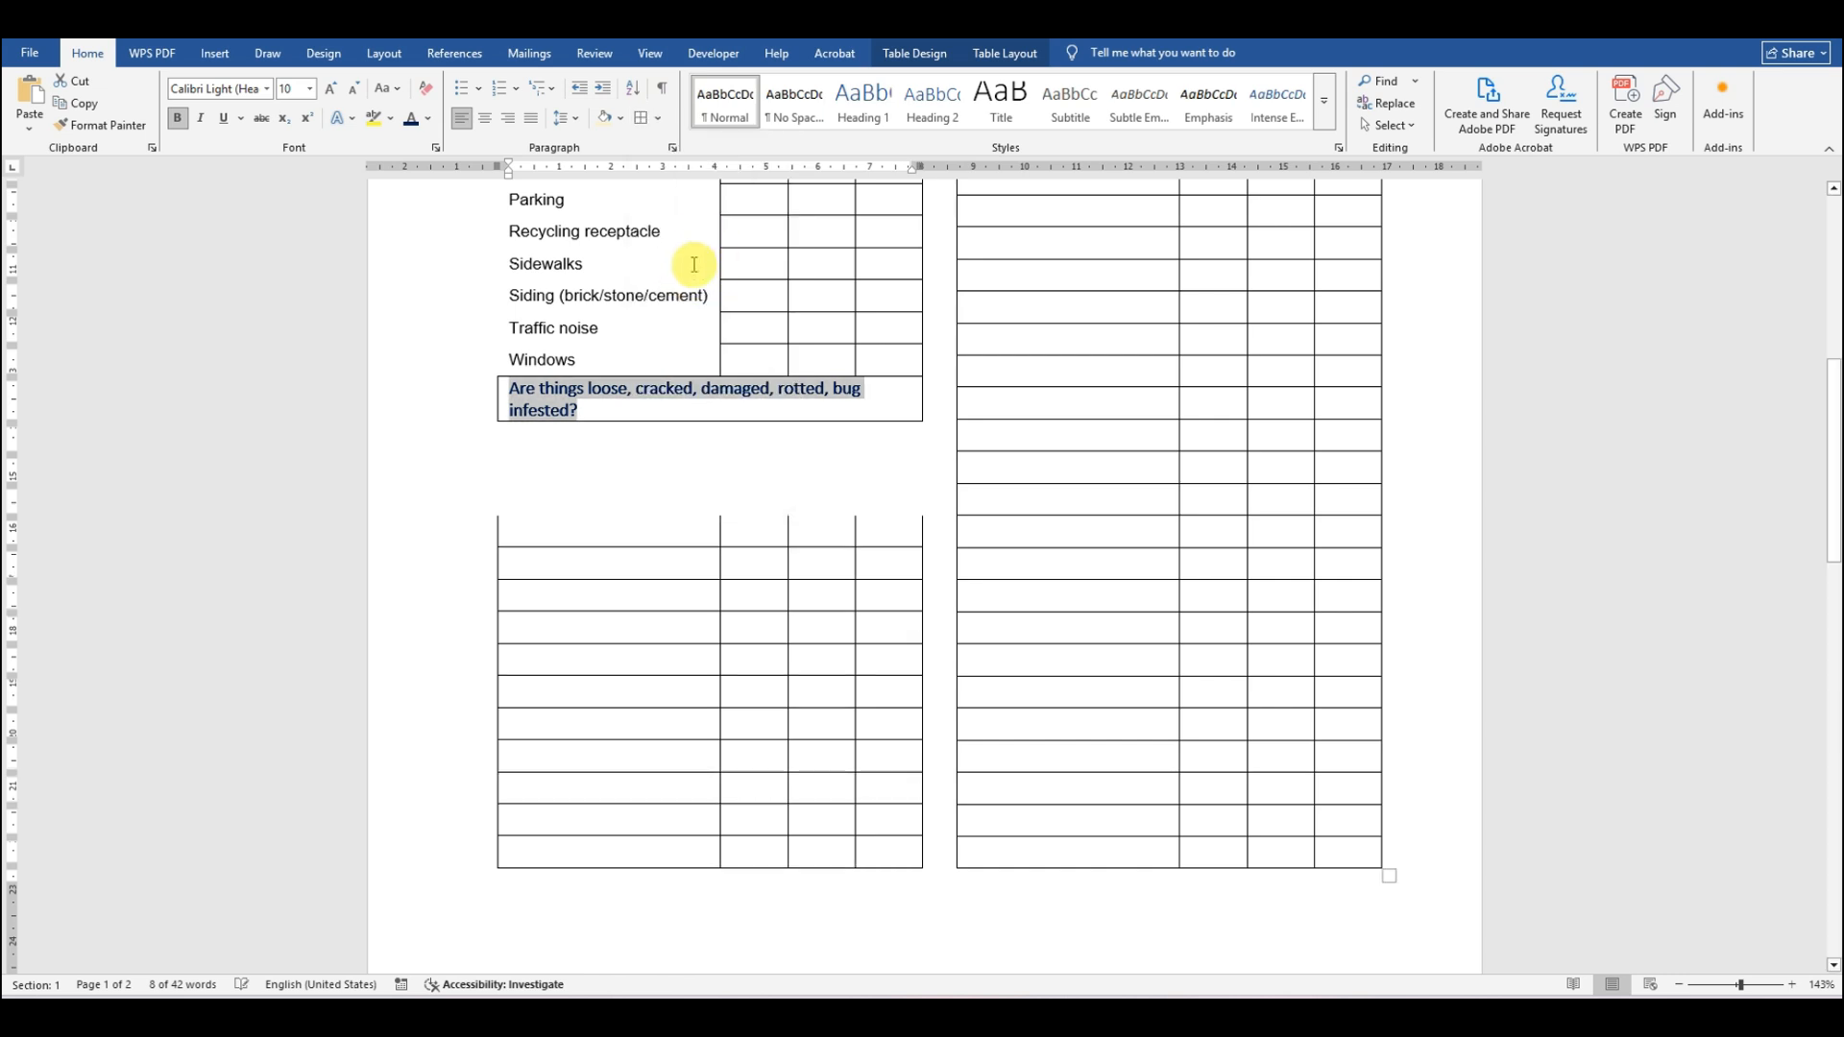
Step: Merge the four cells in each of the three borderless rows below the question row, keeping the rows separate
left_click(788, 475)
left_click_drag(504, 438, 885, 440)
left_click_drag(544, 443, 869, 444)
right_click(870, 445)
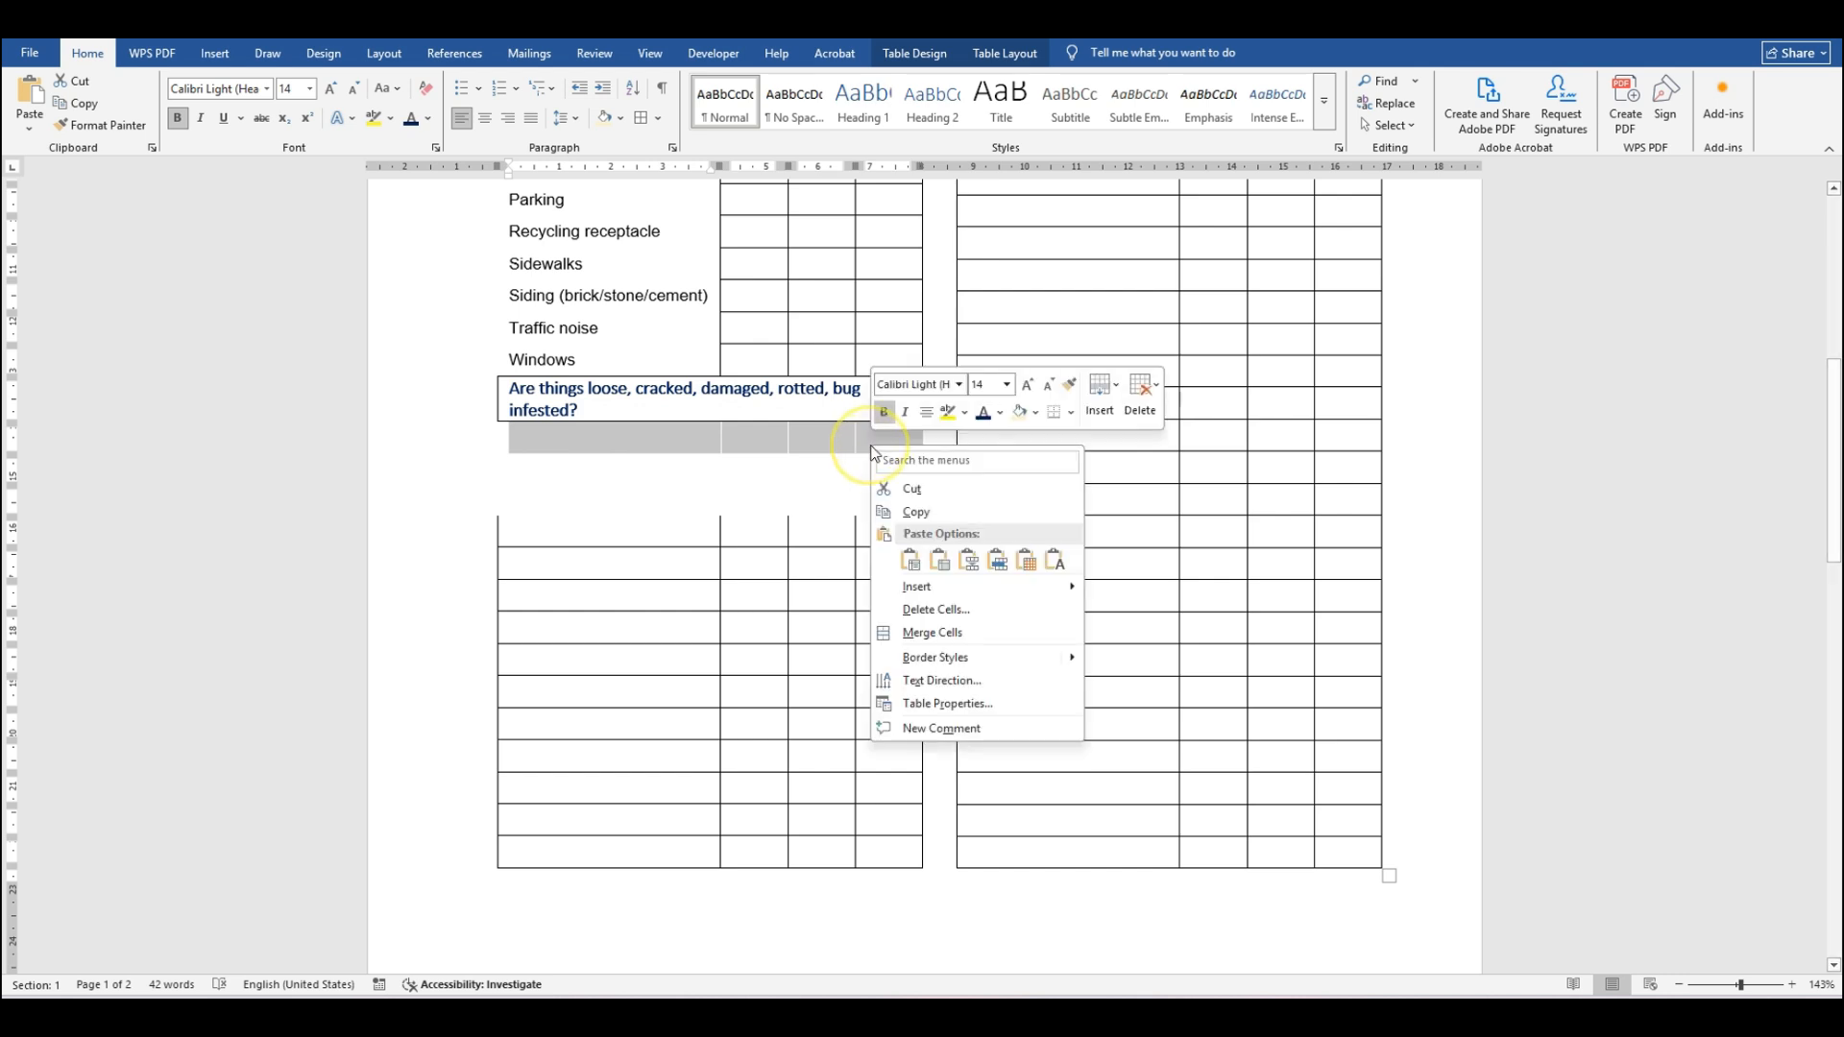
left_click(972, 631)
left_click(605, 483)
left_click_drag(605, 483, 868, 481)
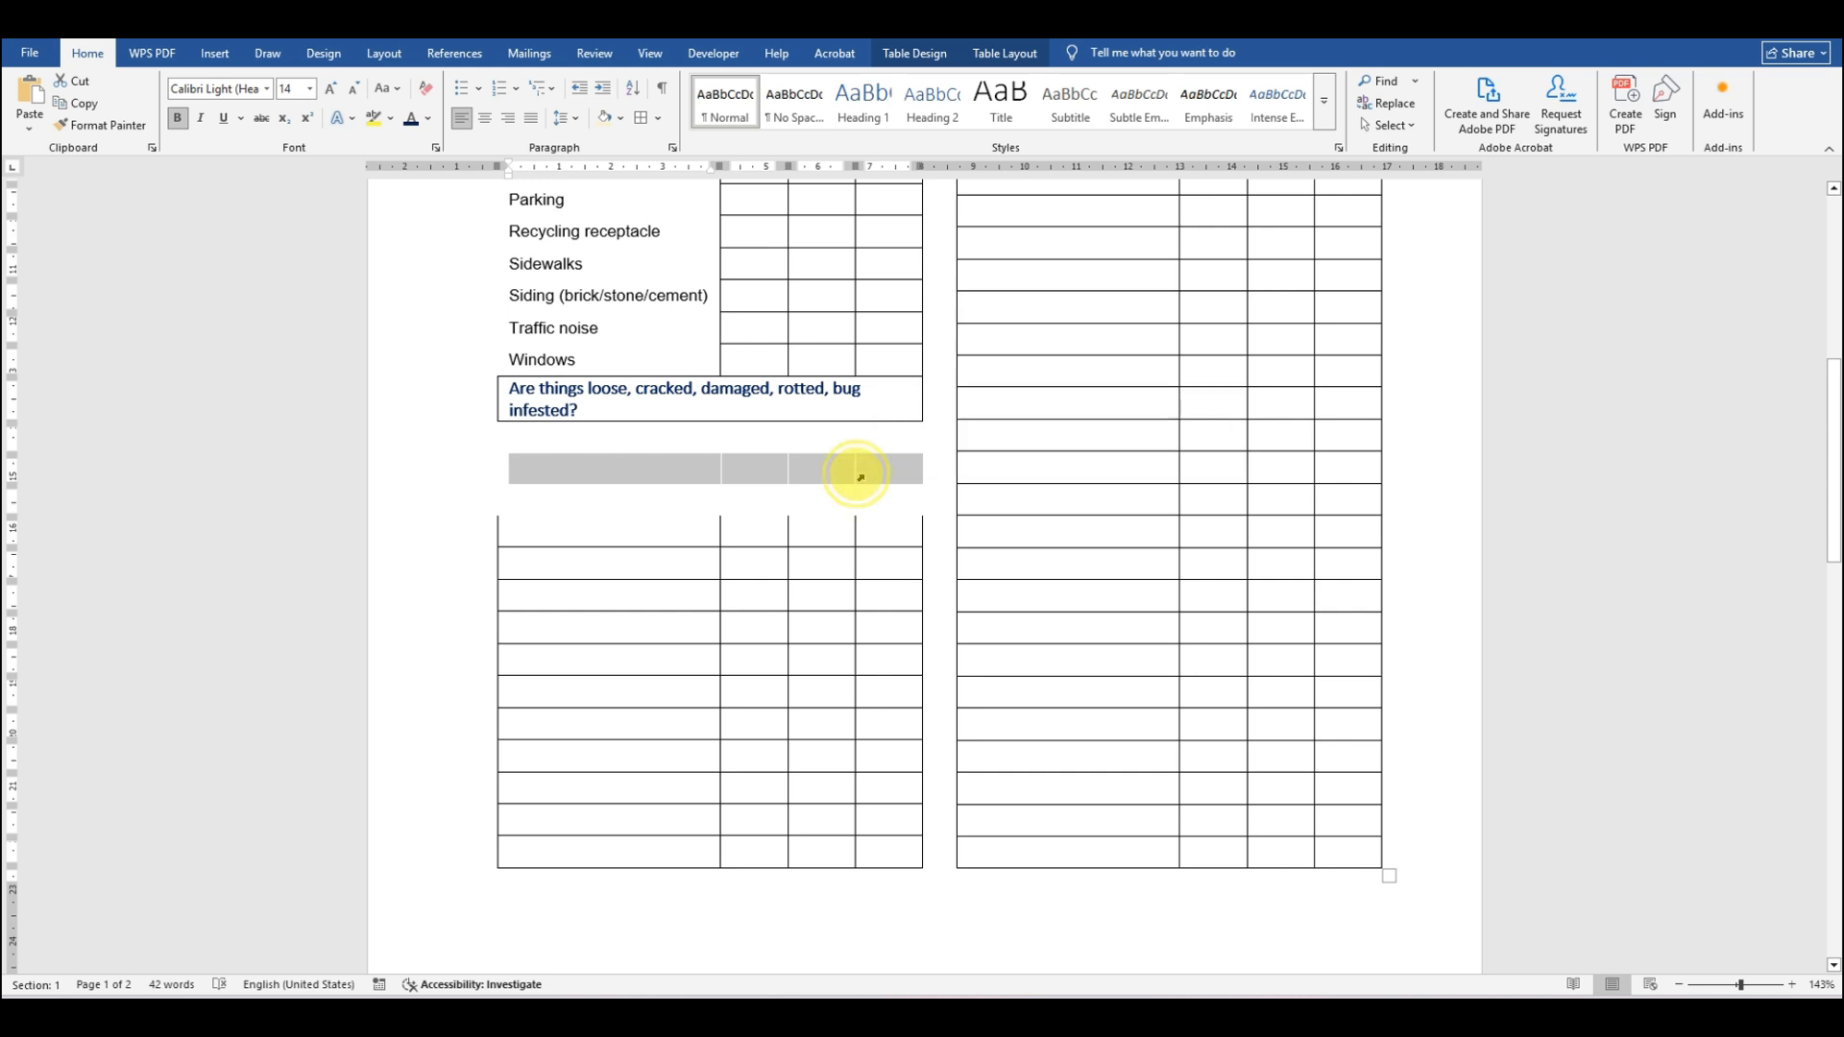
right_click(860, 477)
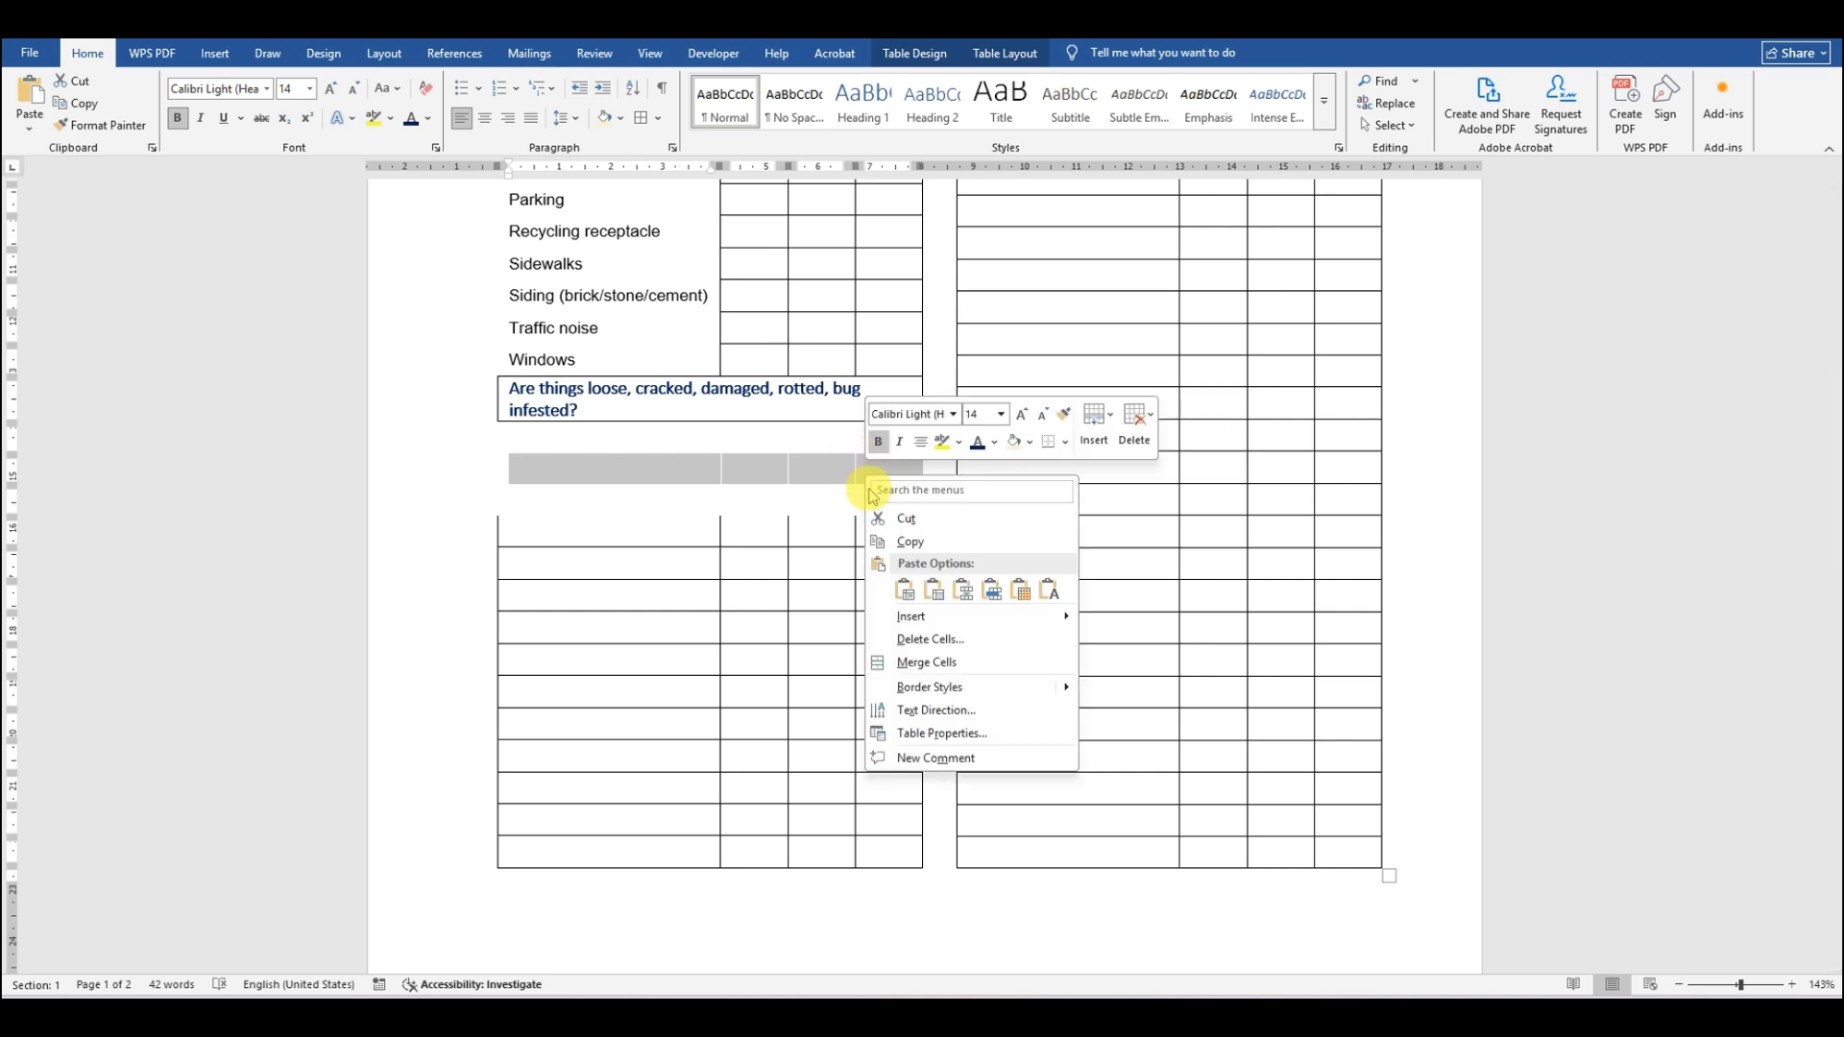
left_click(946, 662)
left_click(601, 510)
left_click_drag(600, 510, 889, 498)
right_click(889, 497)
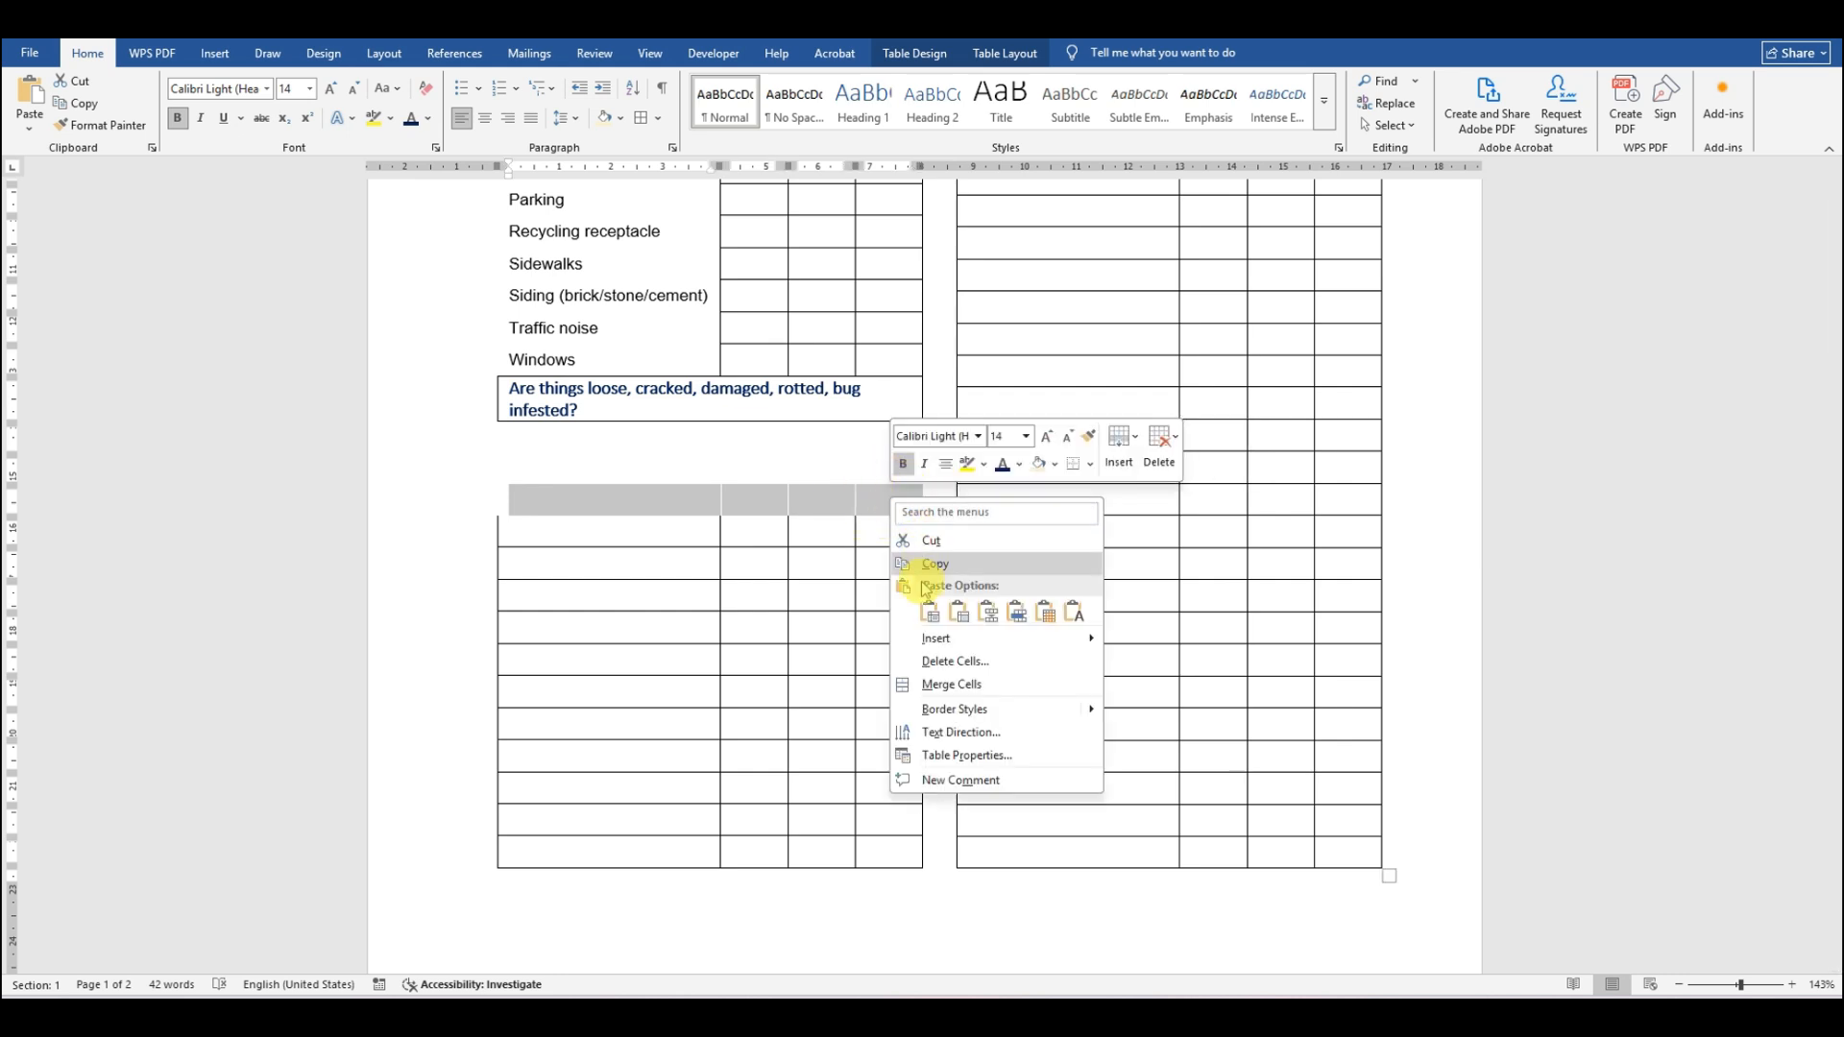
left_click(949, 685)
Step: Add a bottom border to each of the three merged rows below the question row to form writing lines
left_click_drag(531, 446, 781, 432)
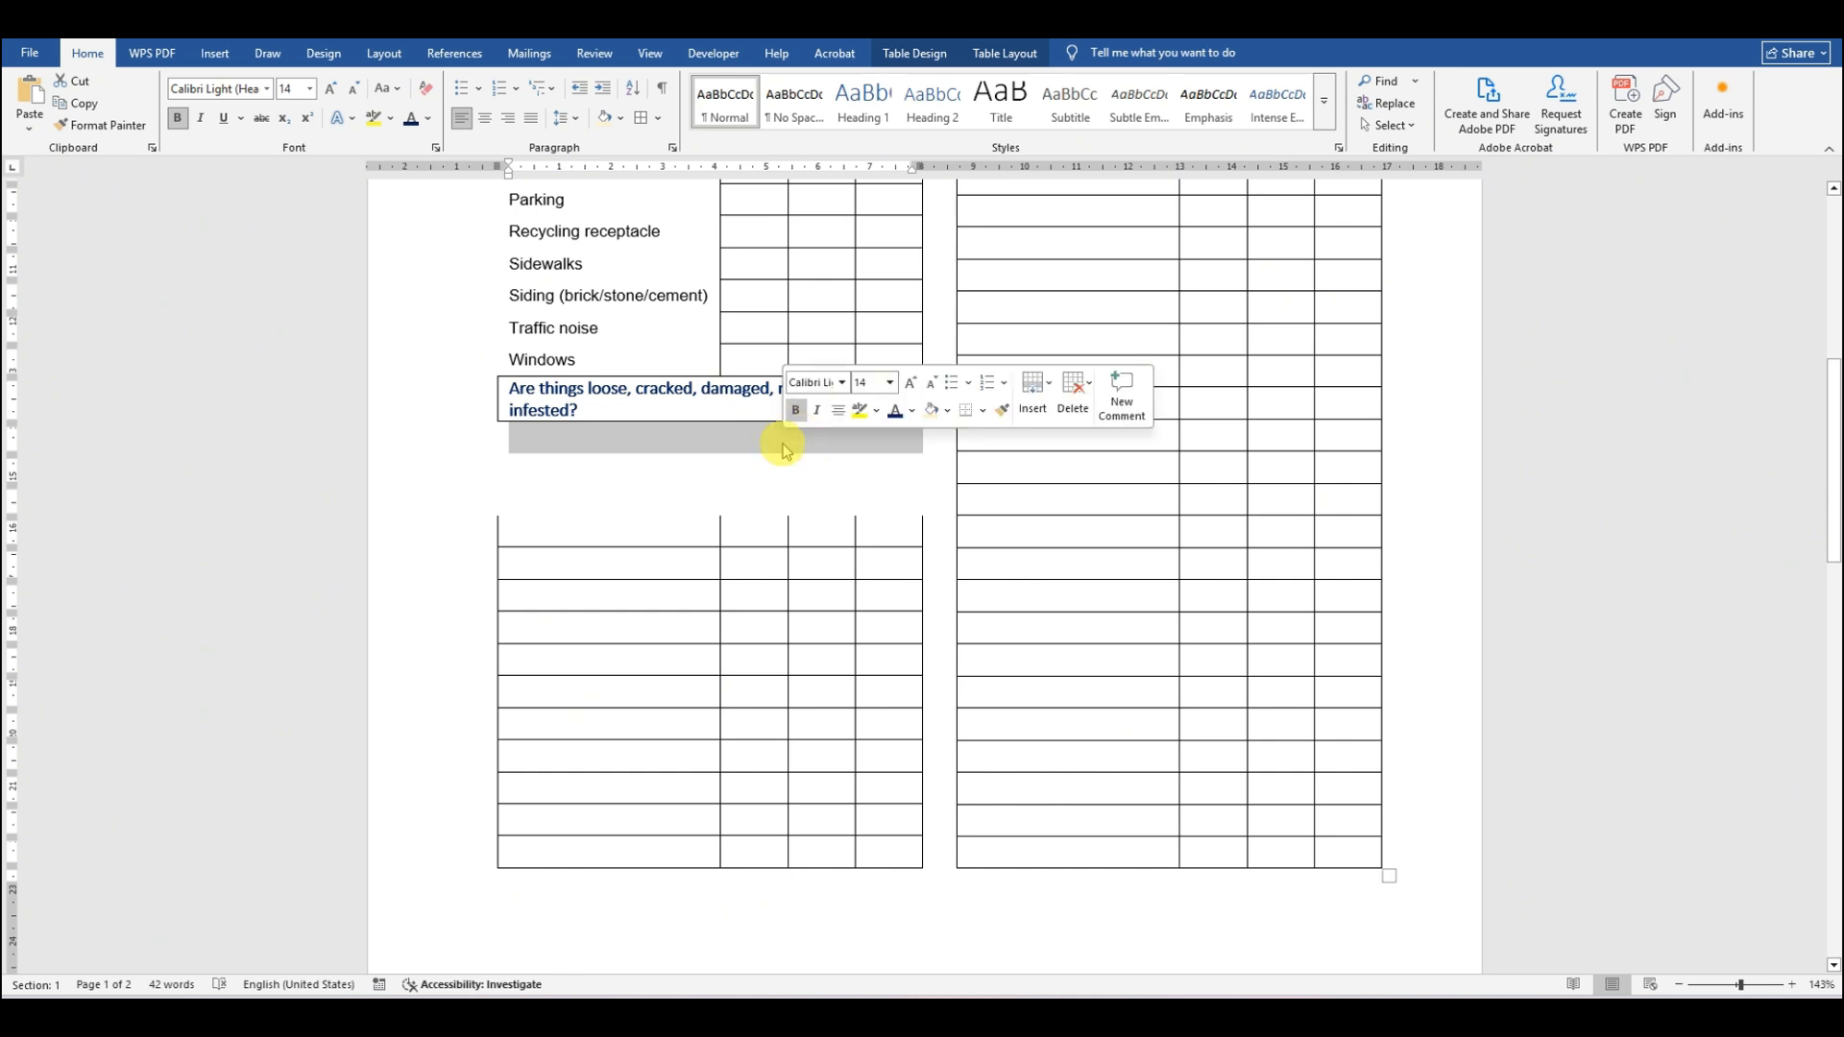
left_click(659, 119)
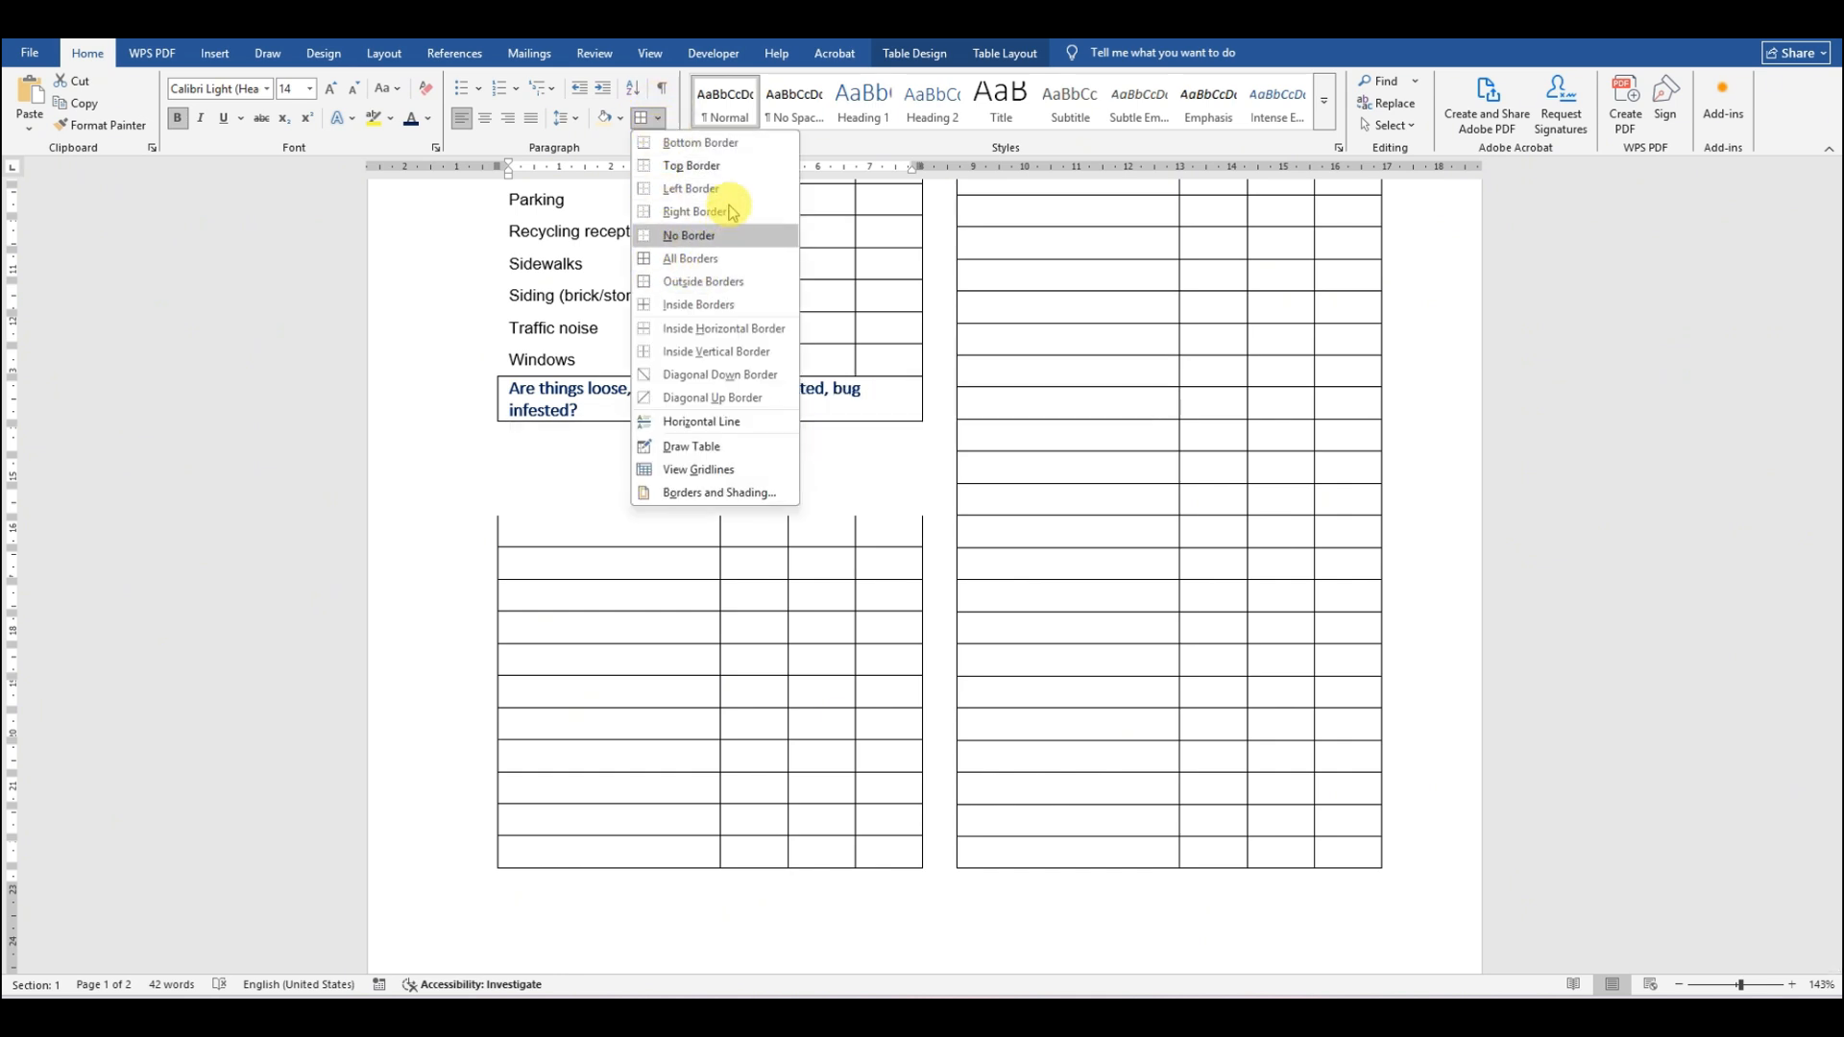
left_click(732, 146)
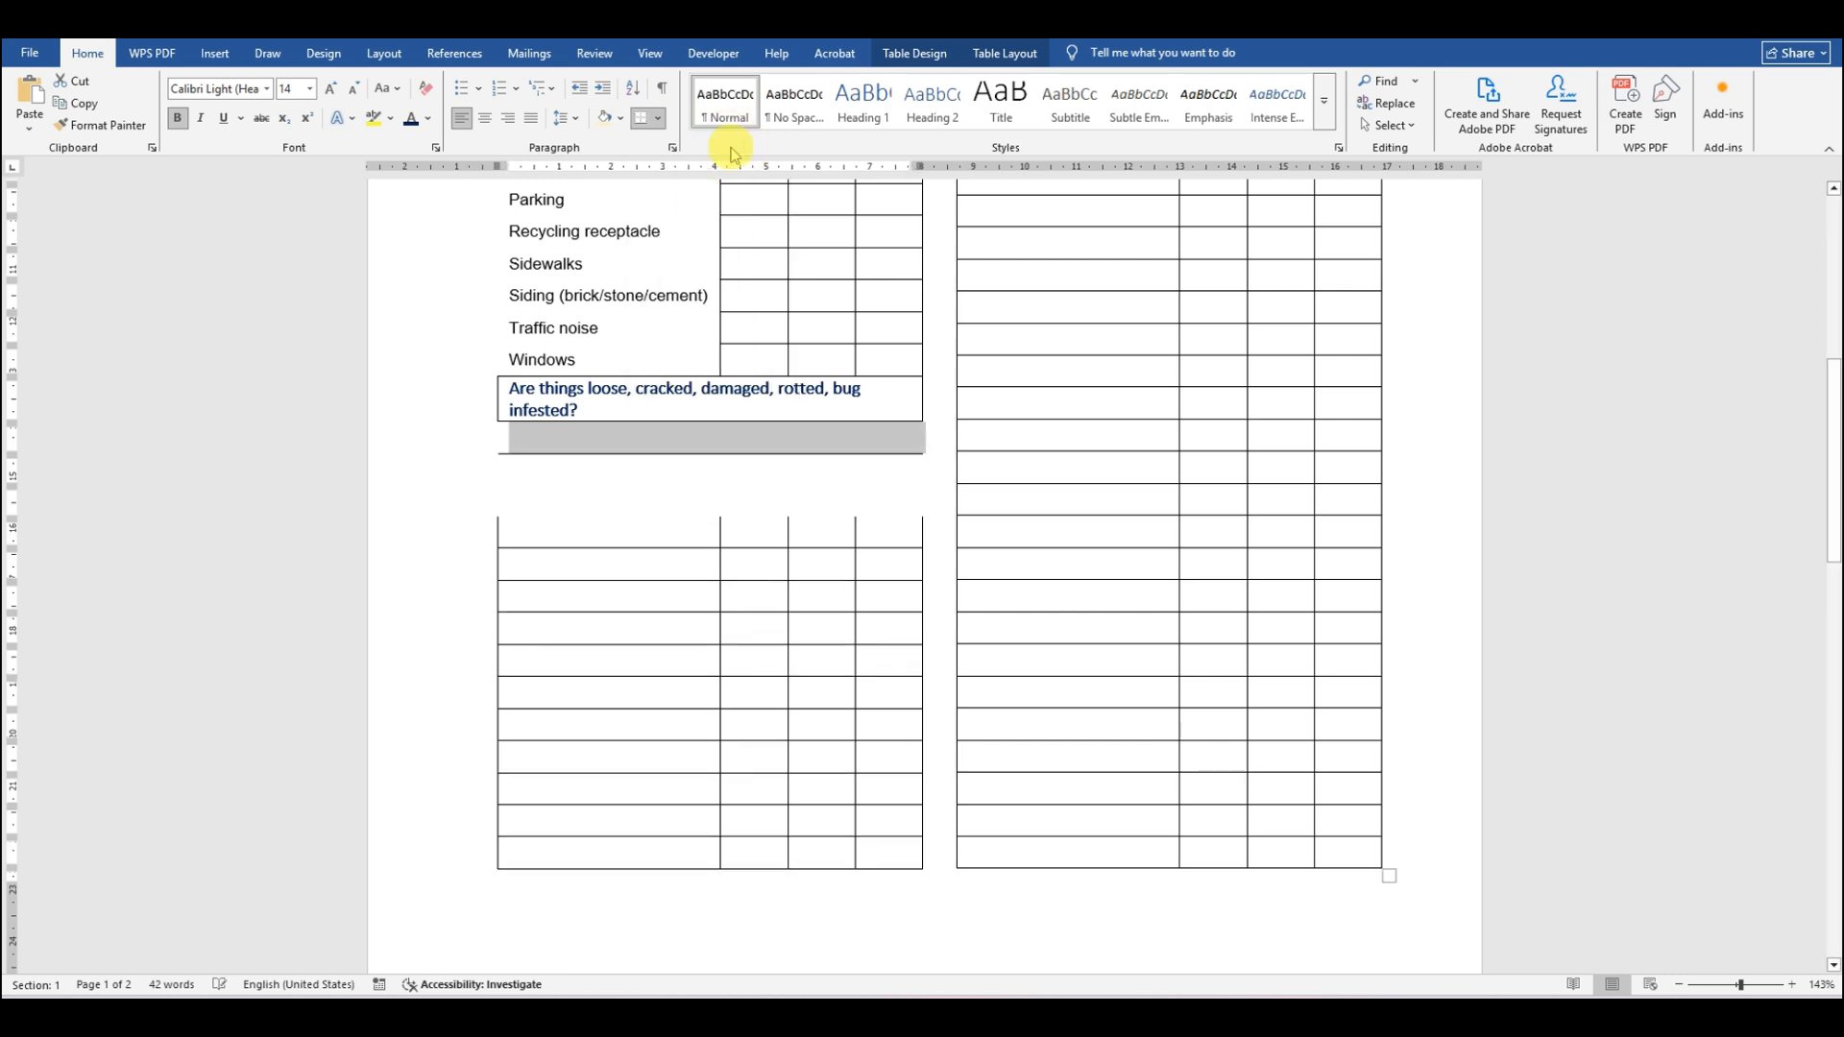
left_click(500, 470)
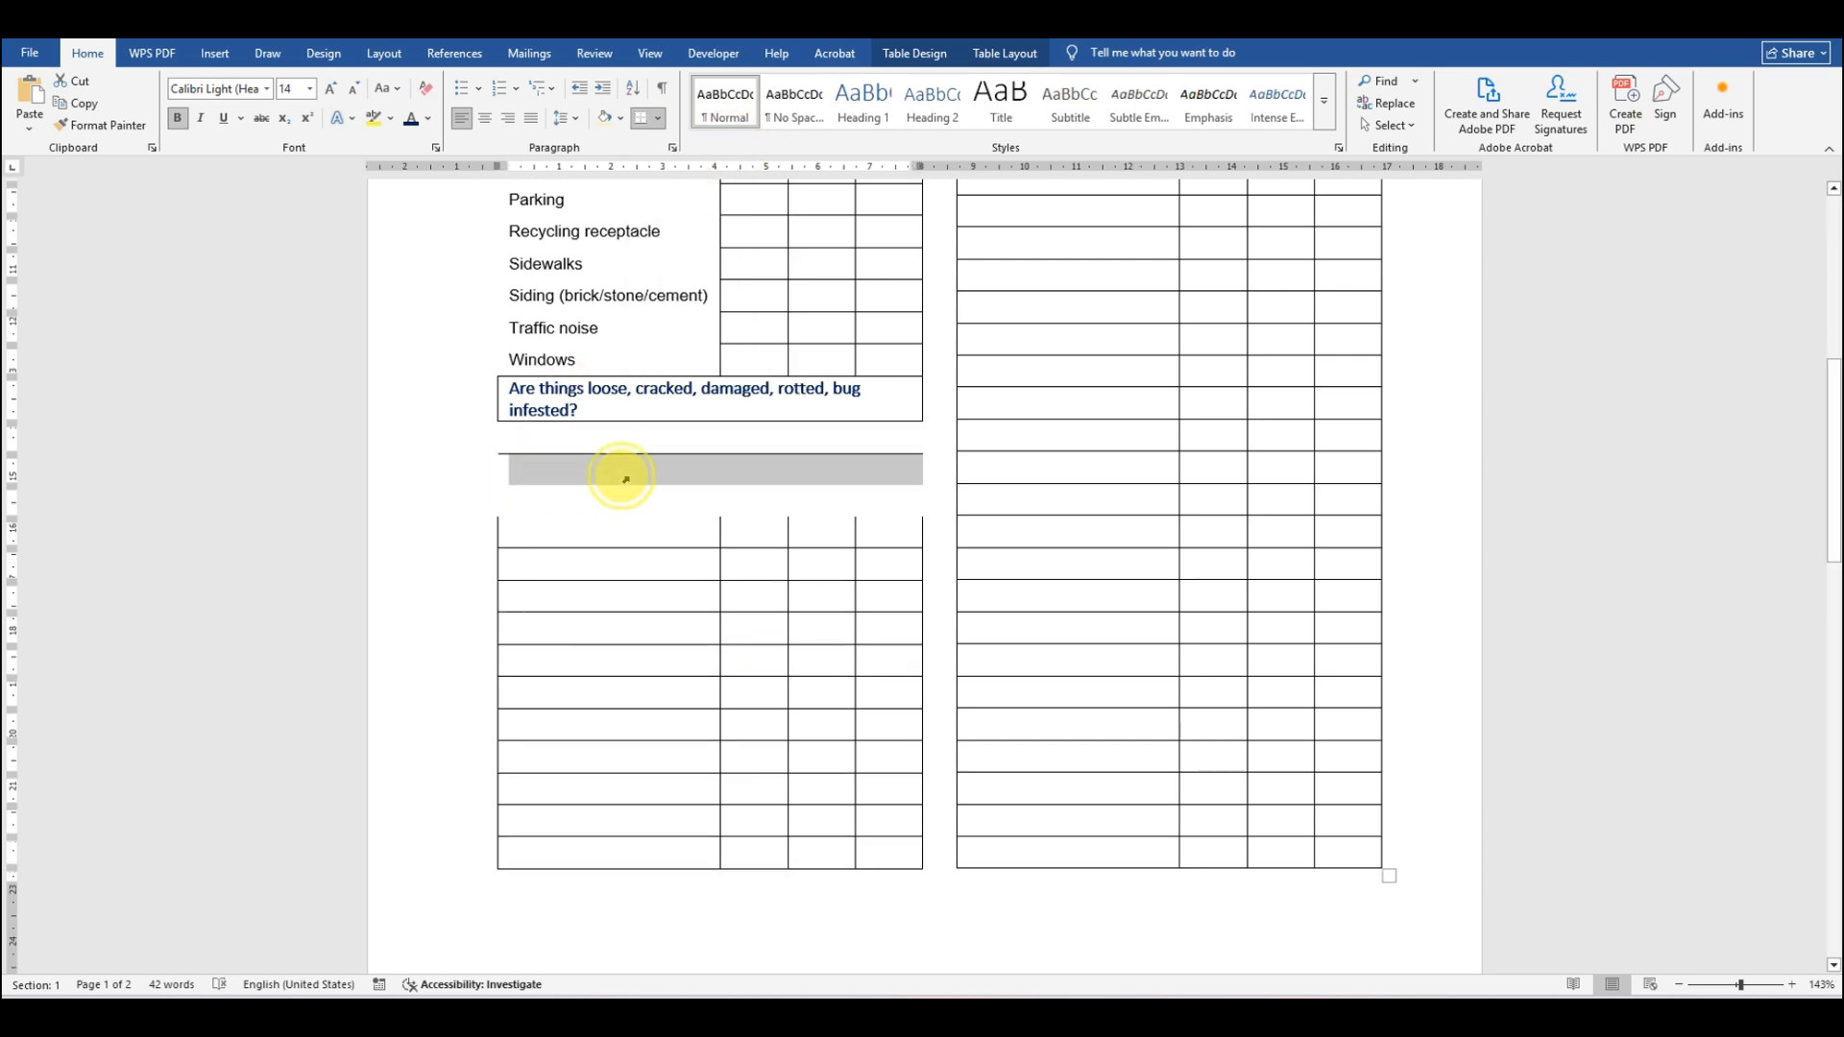
left_click(641, 119)
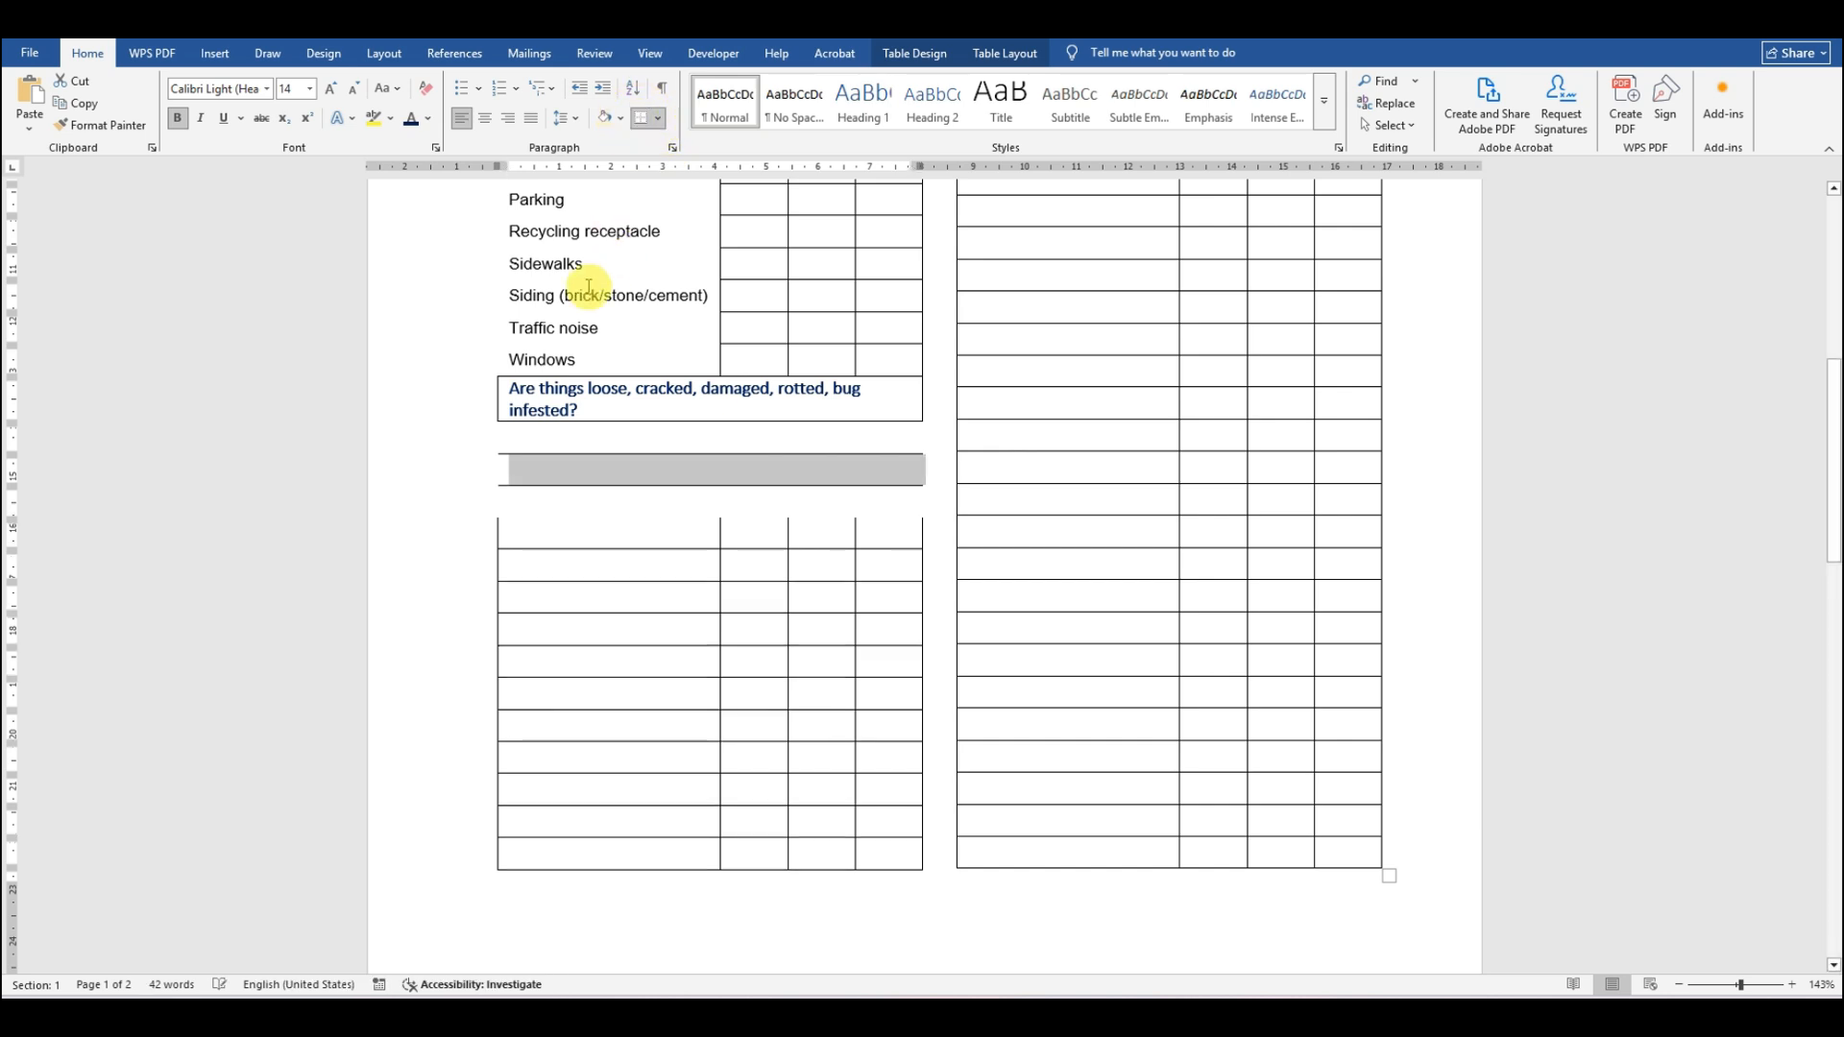
left_click(500, 503)
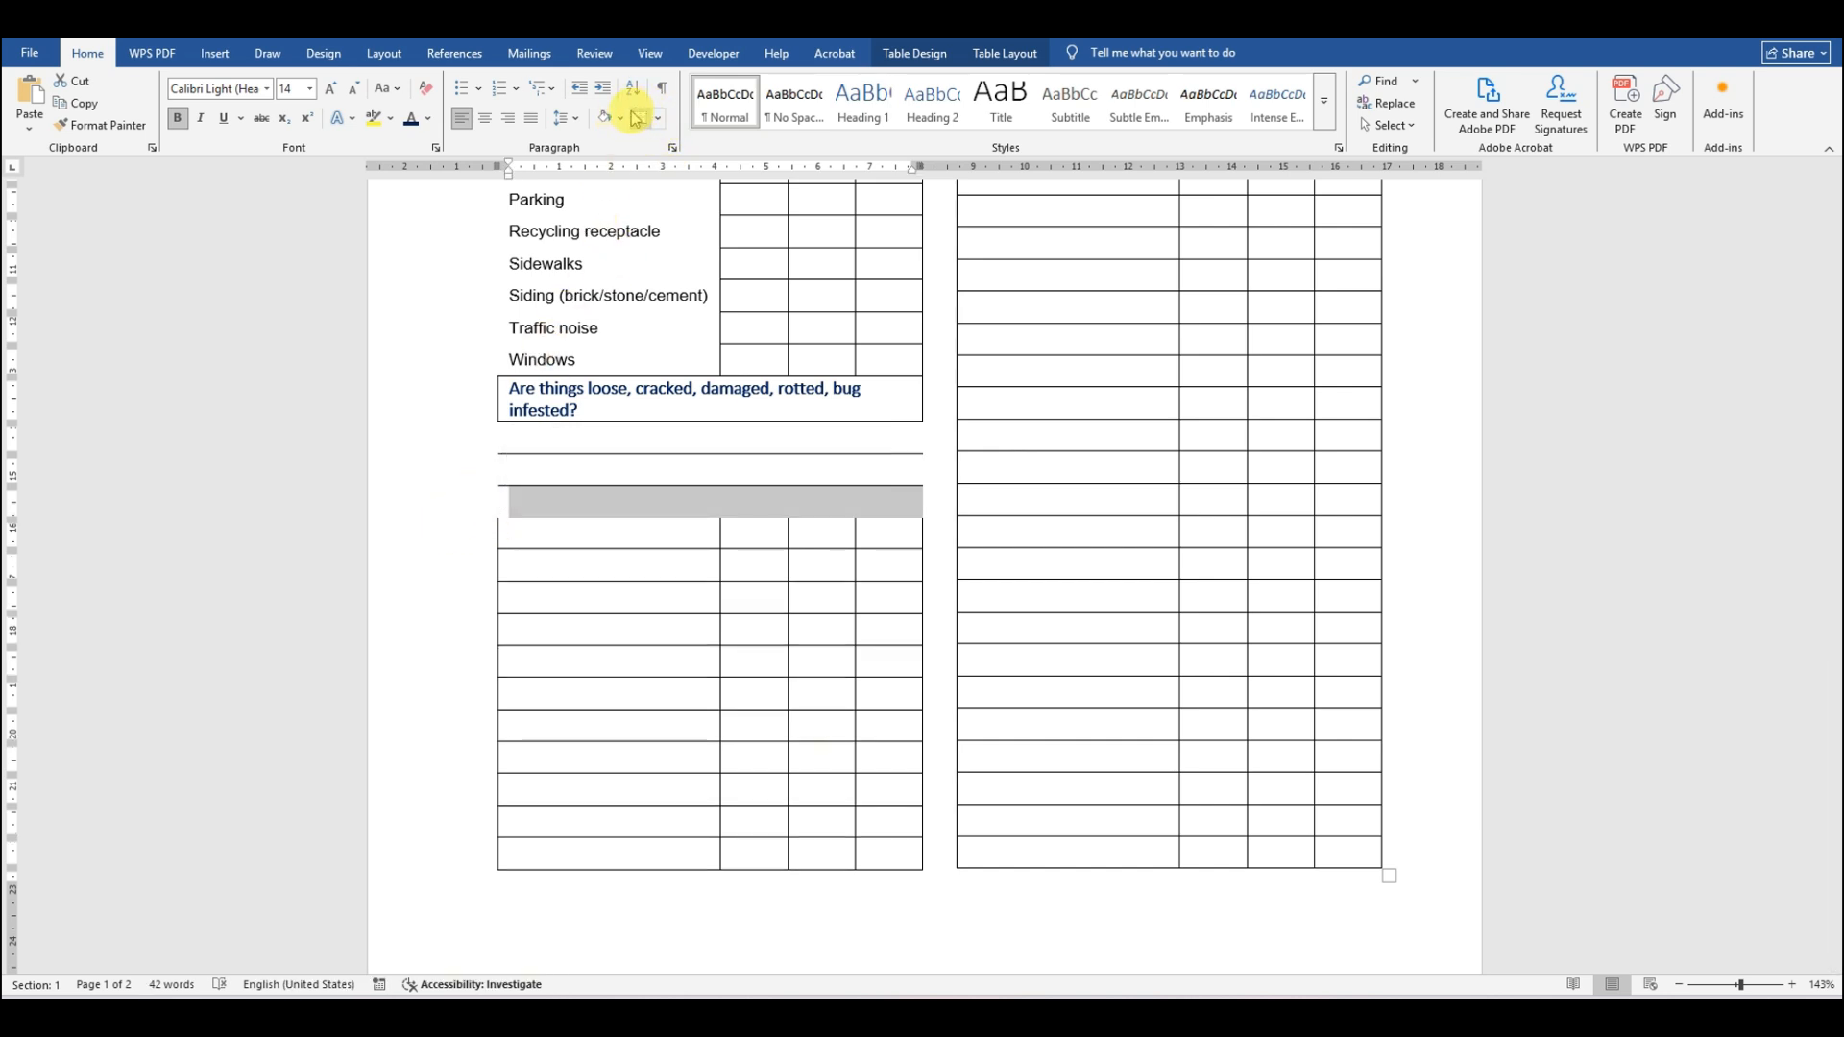
left_click(640, 119)
left_click(626, 556)
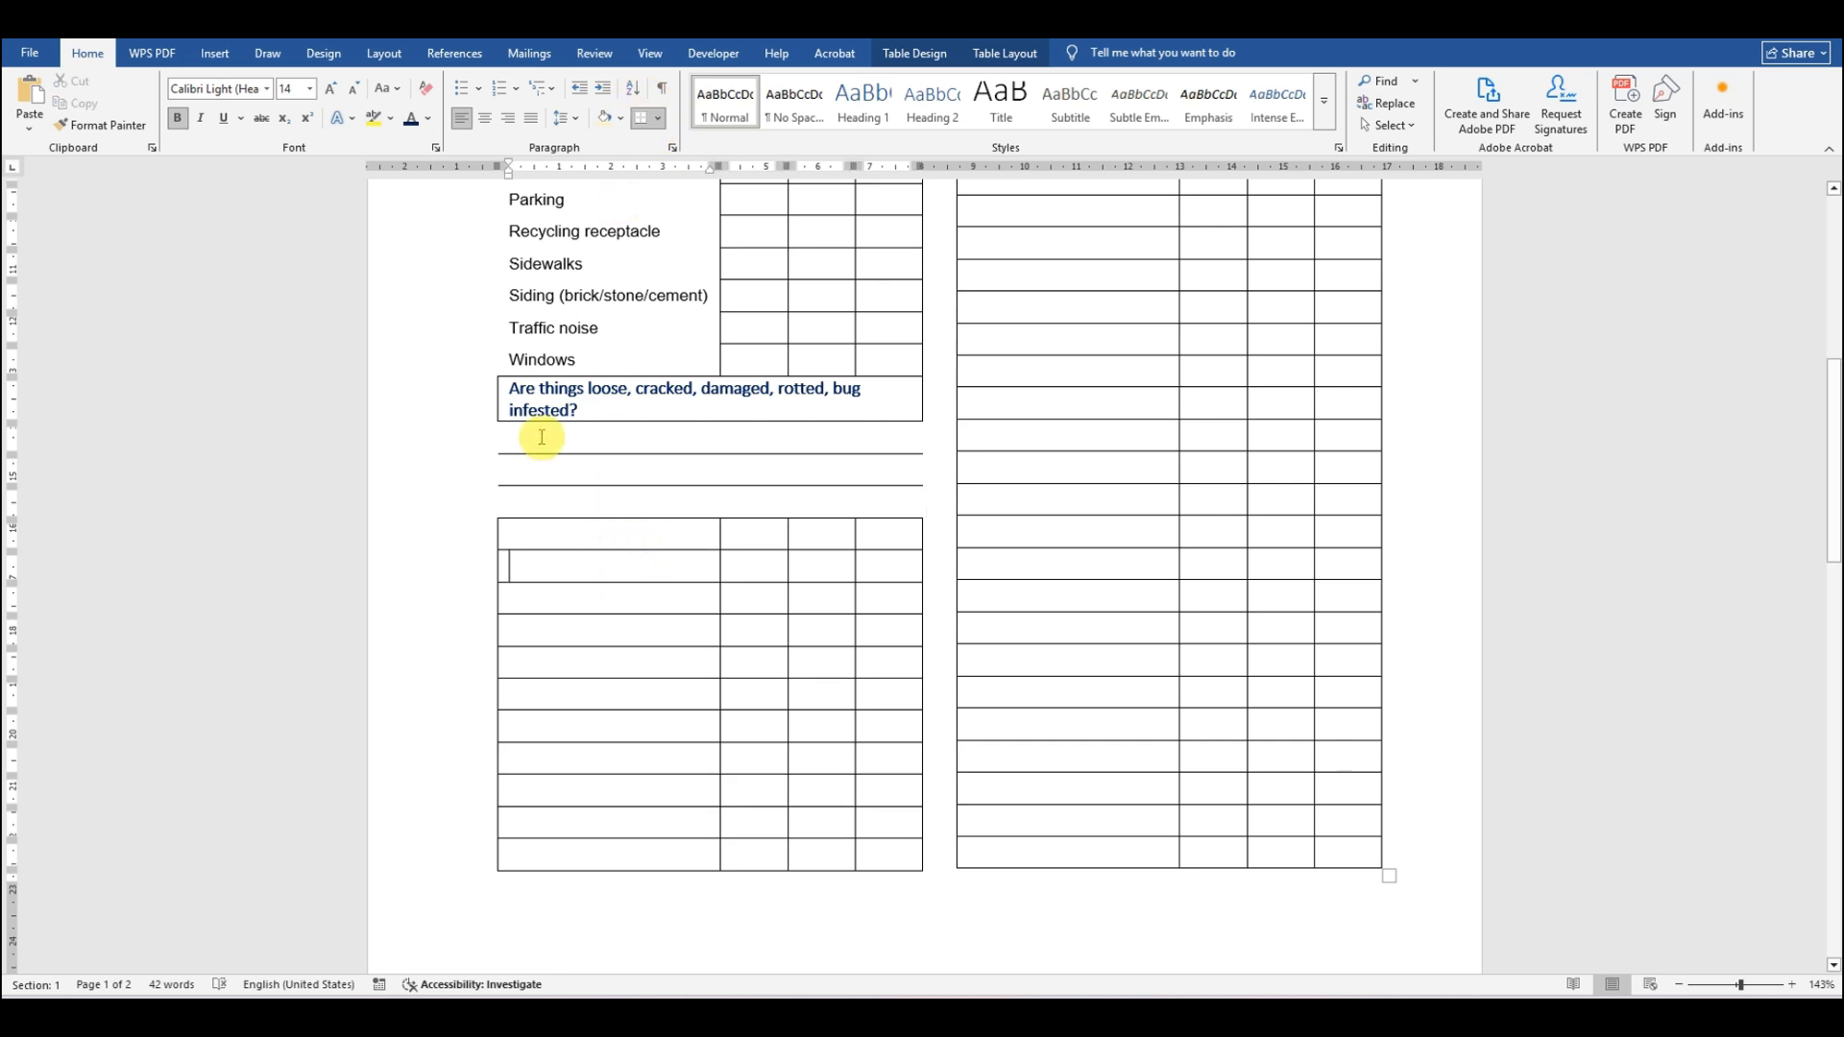
Step: Enter "Notes:" in the first merged row below the question and set its font size to 10
left_click(517, 441)
type("Notes:")
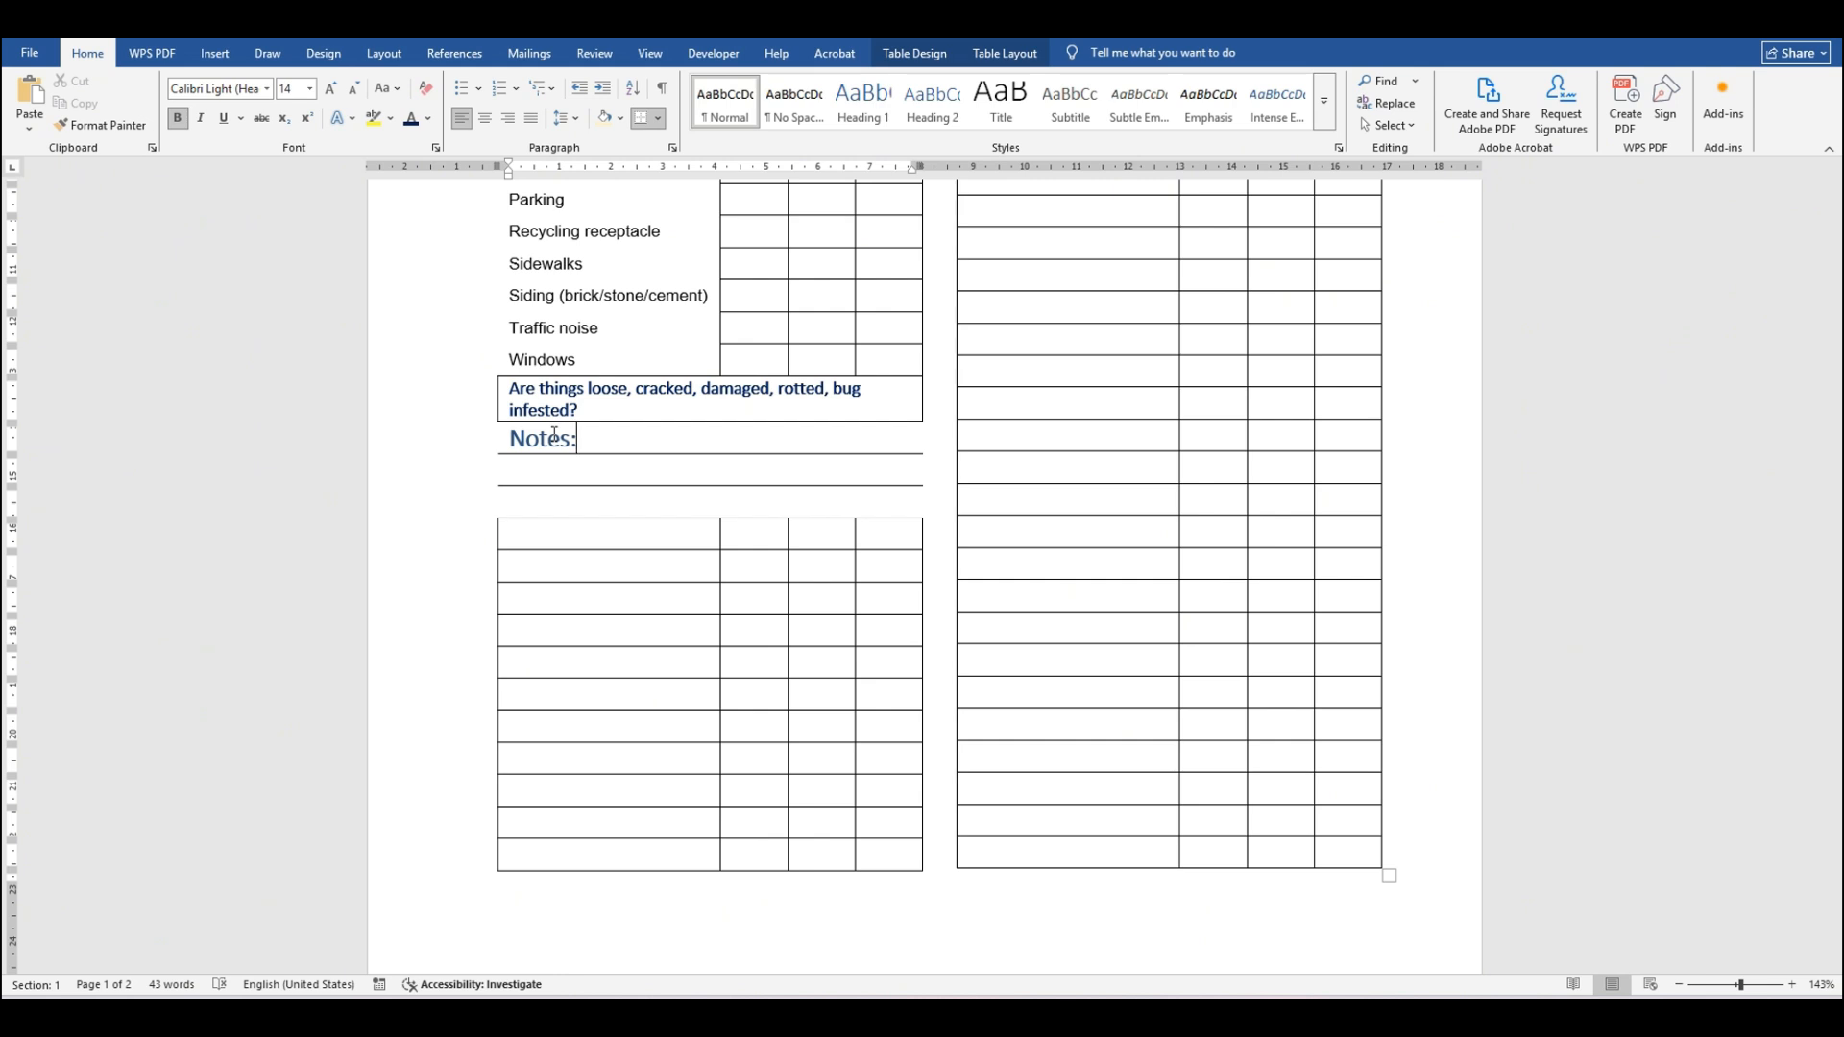
left_click_drag(602, 438, 507, 440)
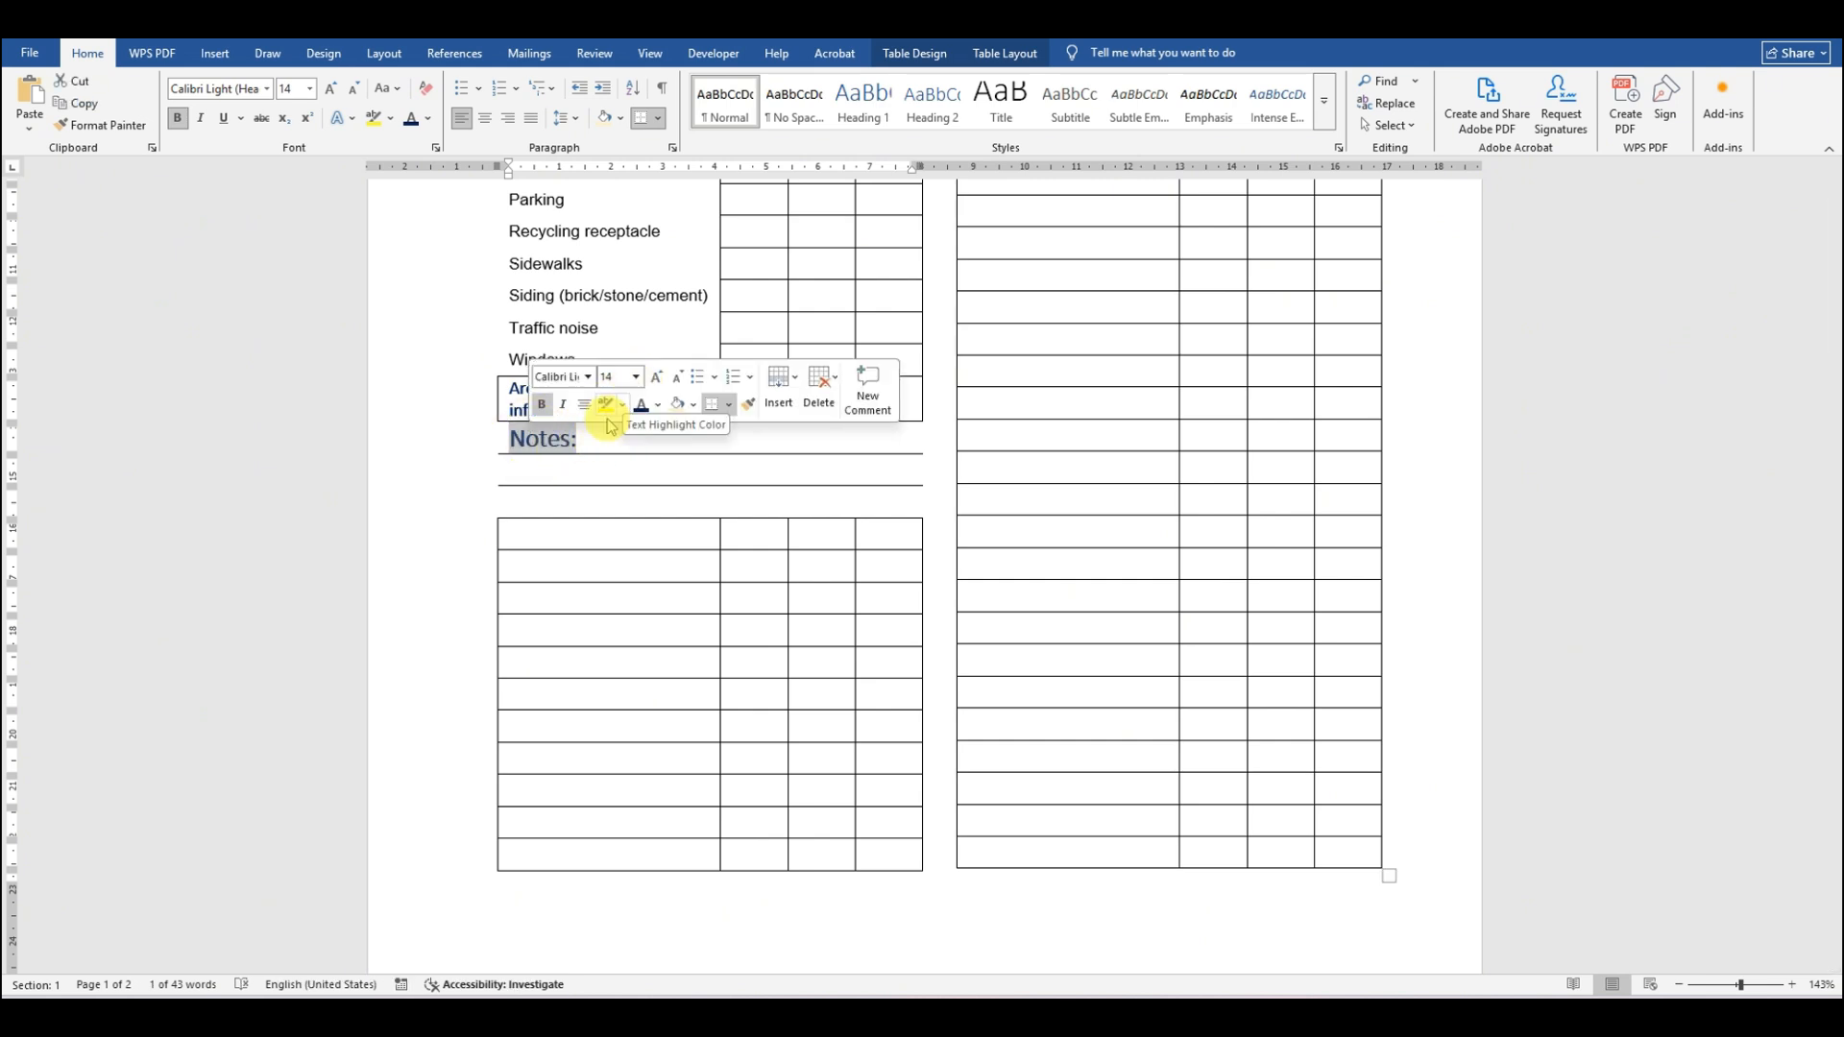
left_click(636, 379)
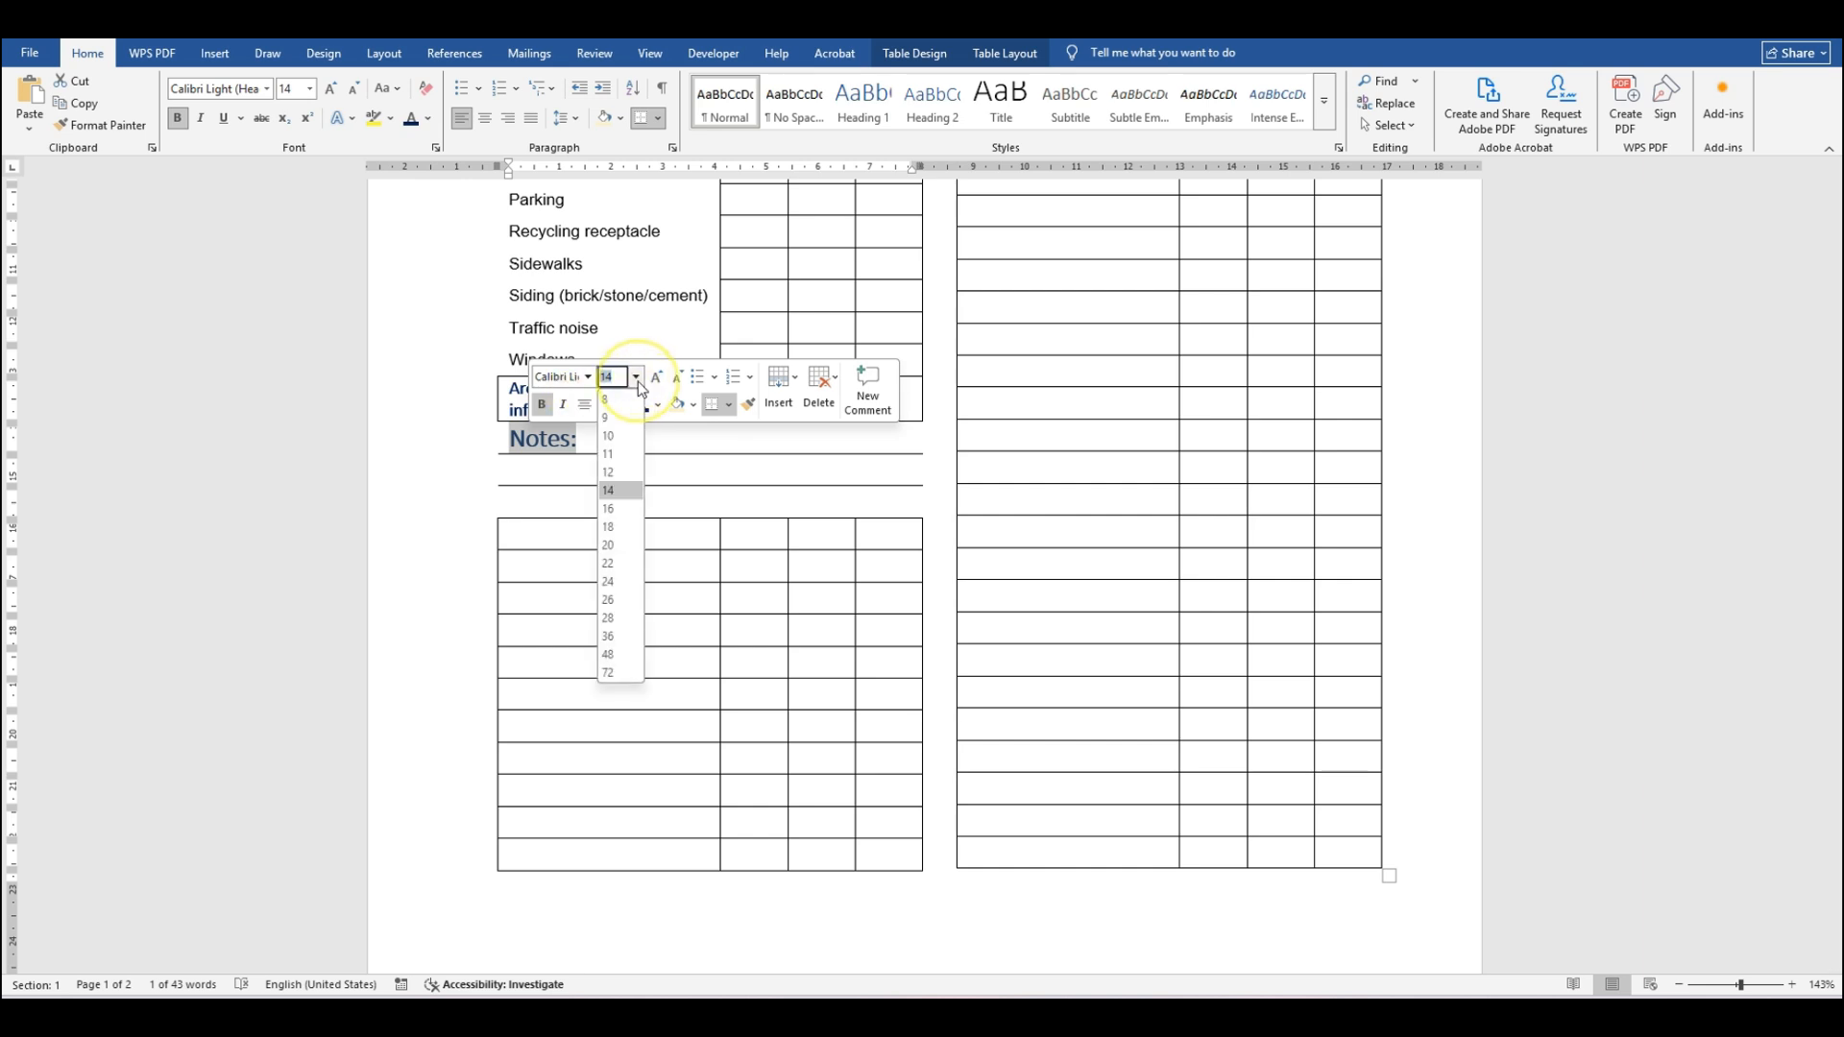
left_click(615, 445)
left_click(638, 474)
Step: Compare the Exterior section and the rows below it with the section layout in the home-inspection-checklist document
scroll(922, 498, "up", 6)
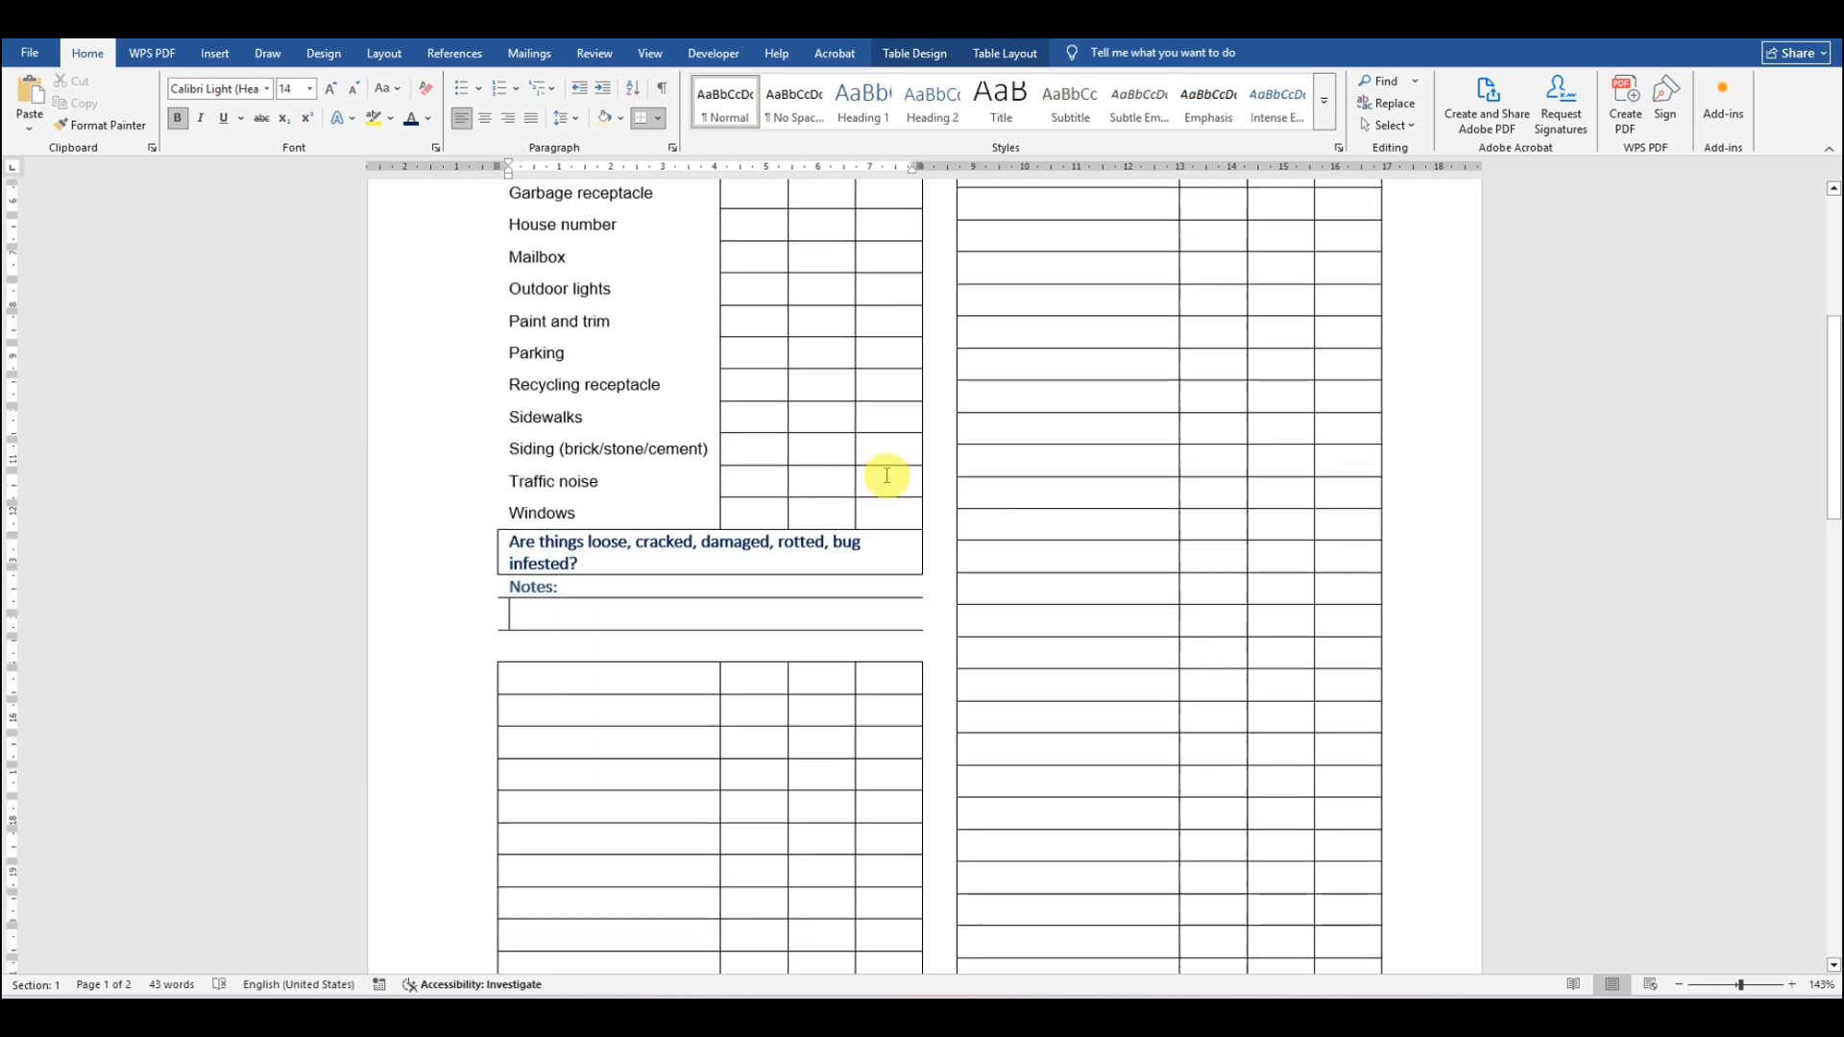
scroll(874, 476, "down", 2)
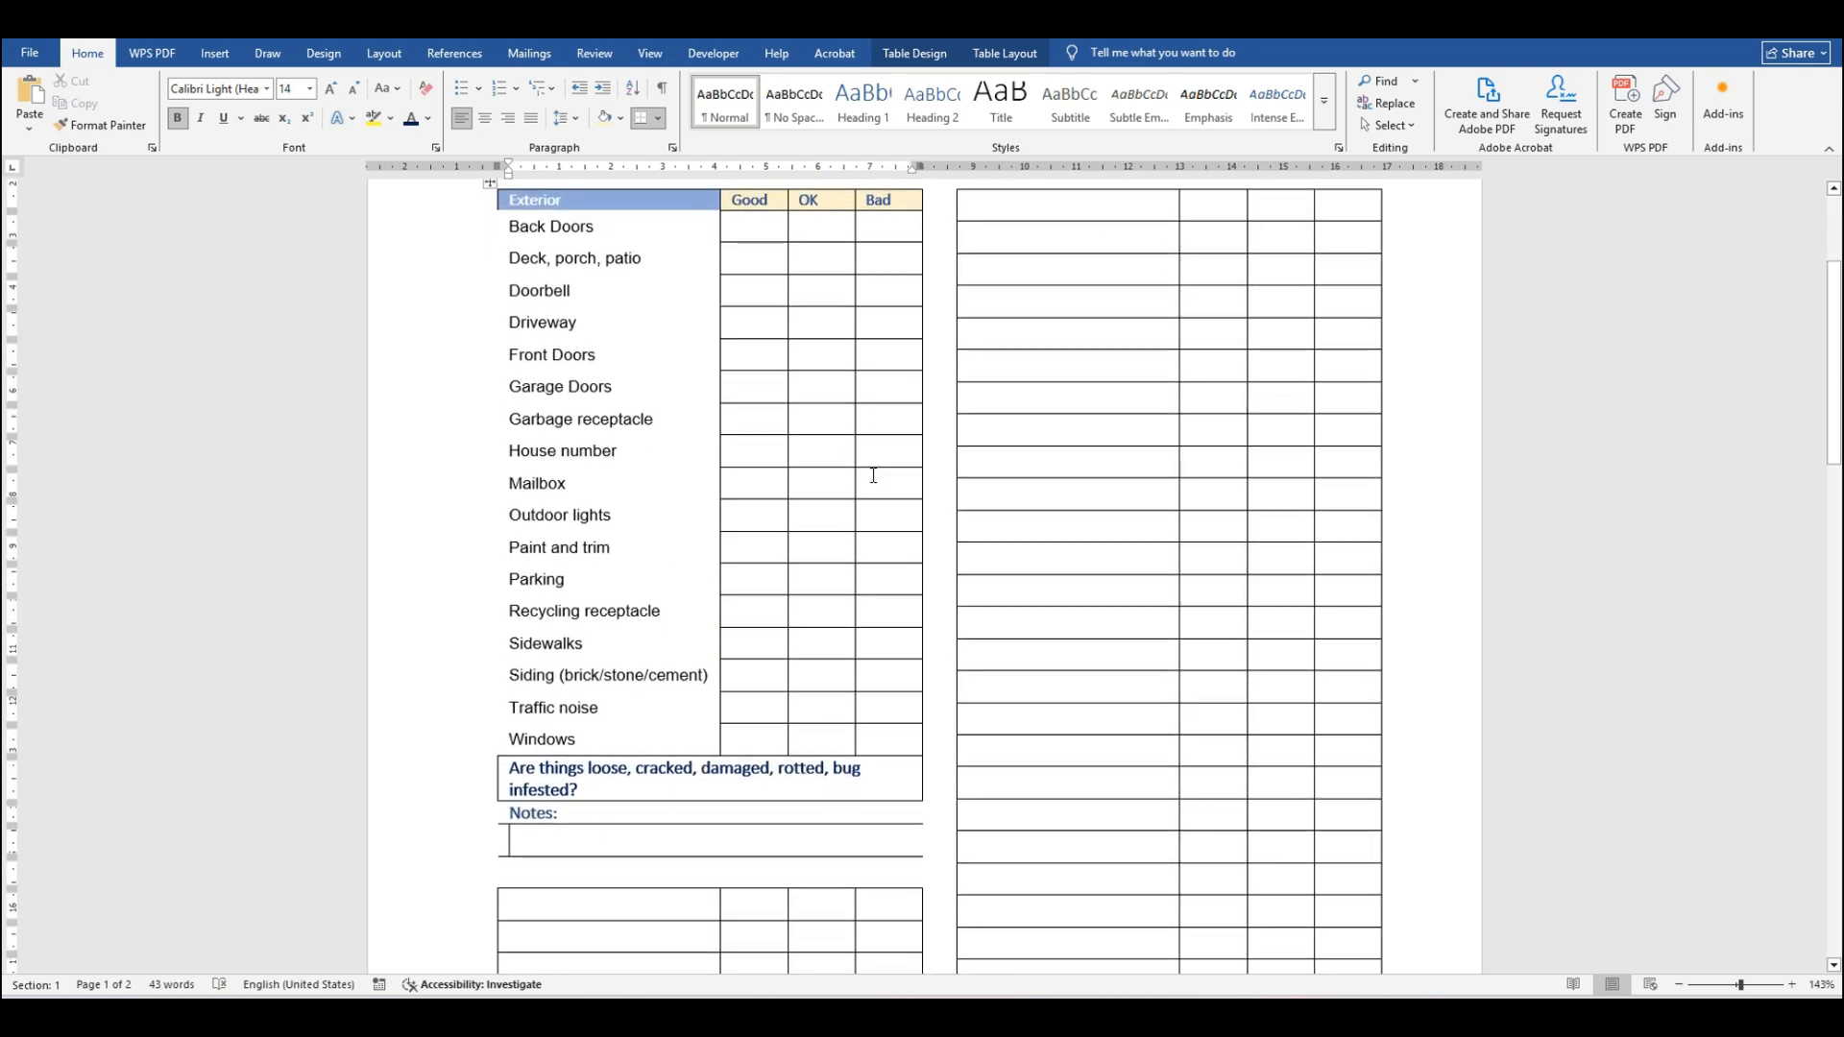
scroll(873, 476, "up", 1)
scroll(868, 474, "down", 5)
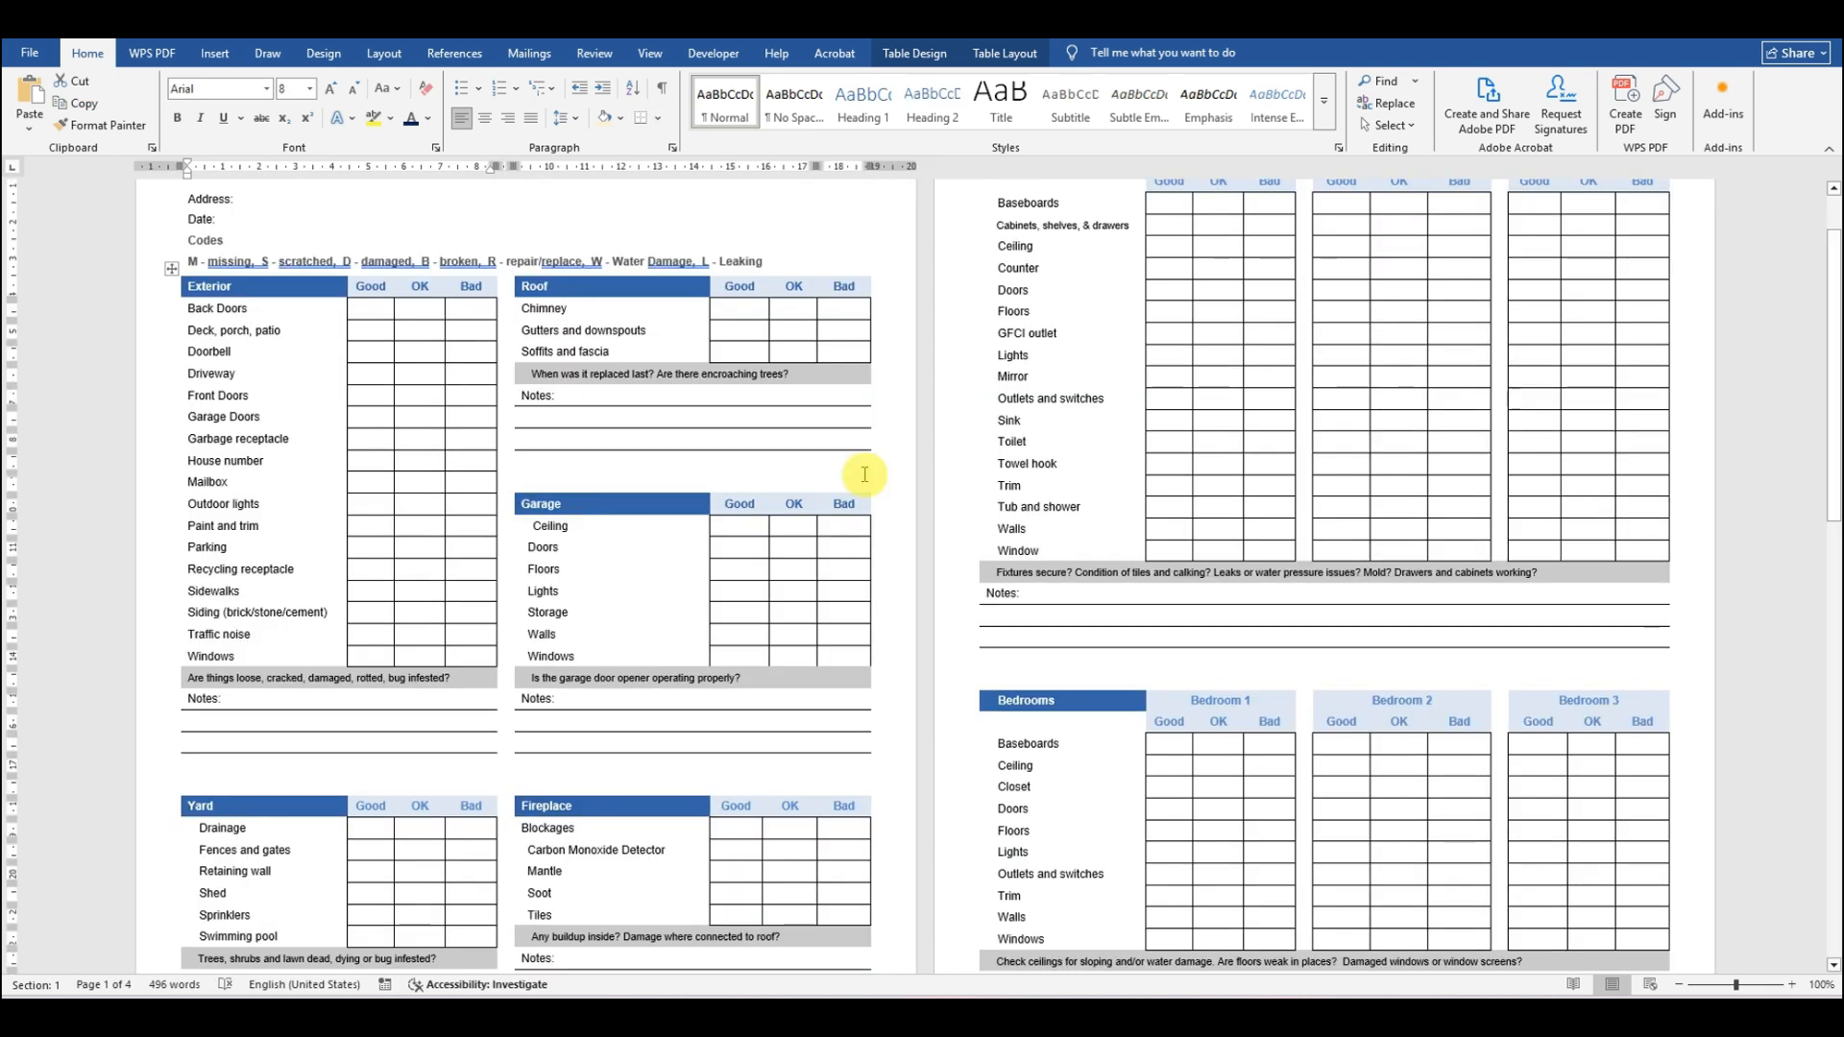
scroll(535, 609, "down", 2)
left_click(220, 676)
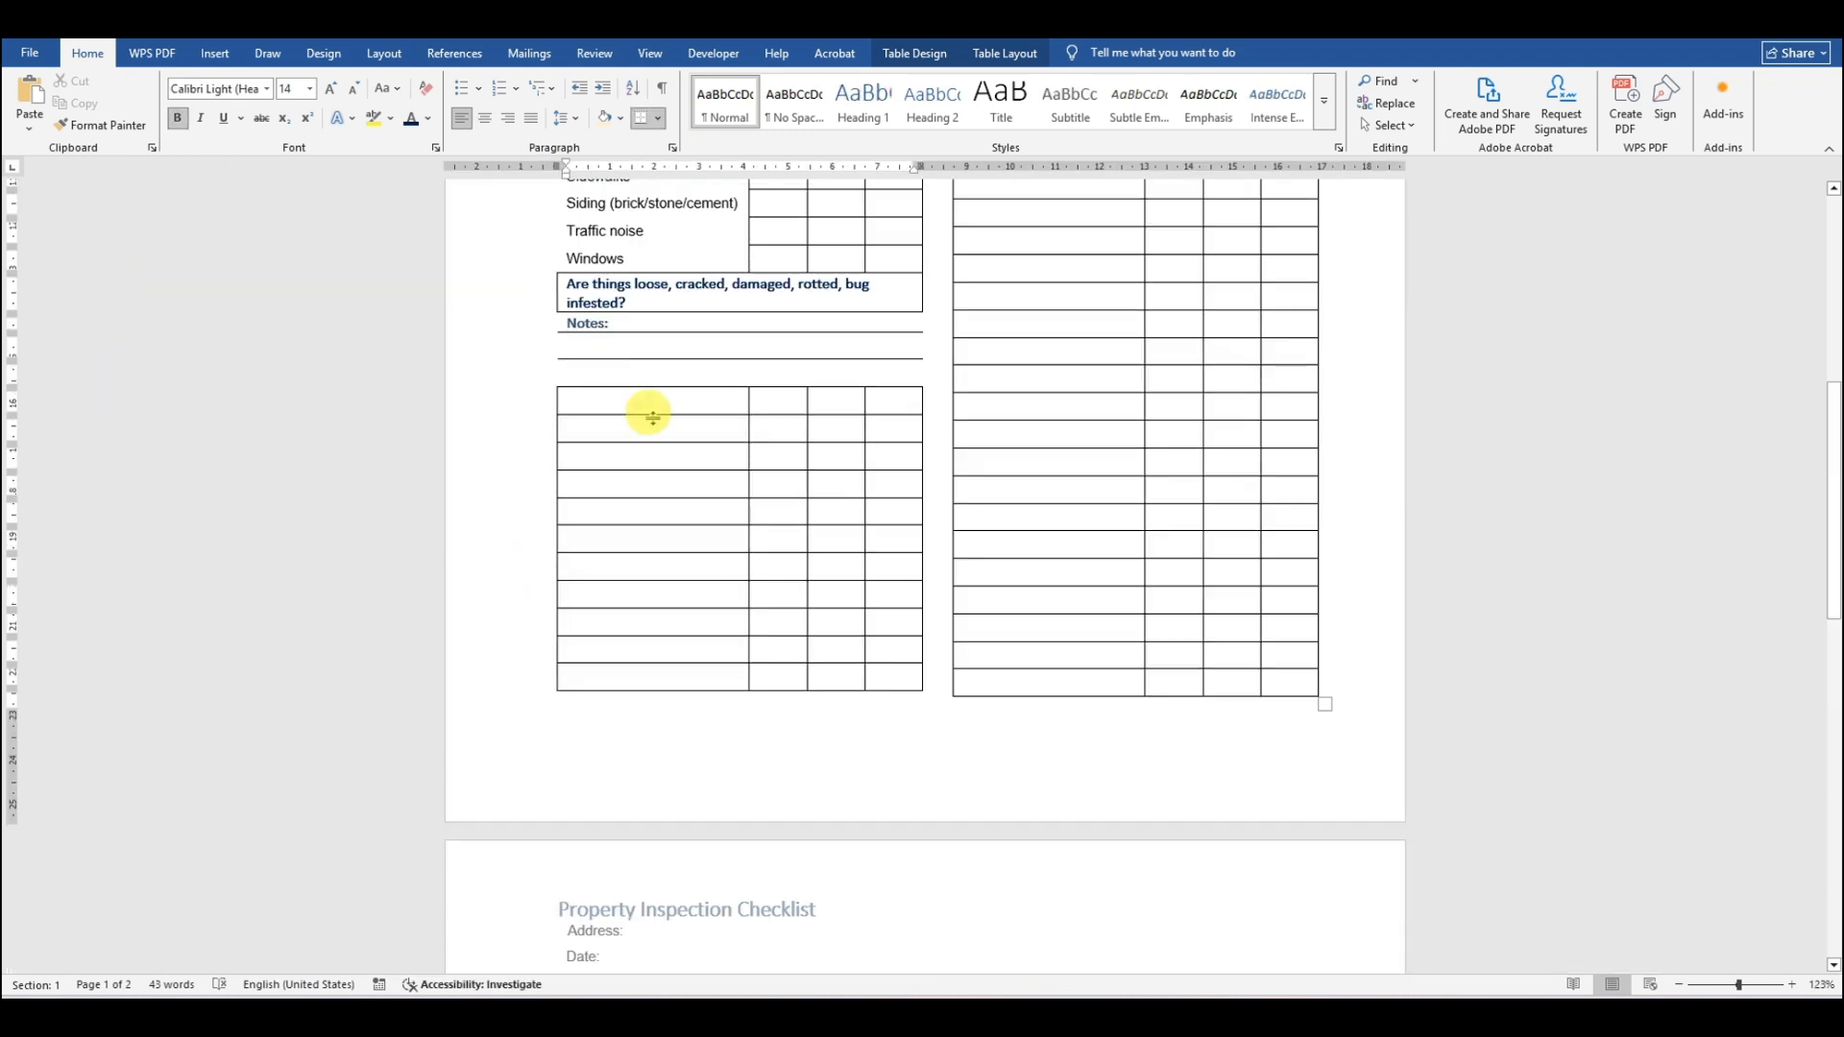
scroll(803, 465, "down", 1)
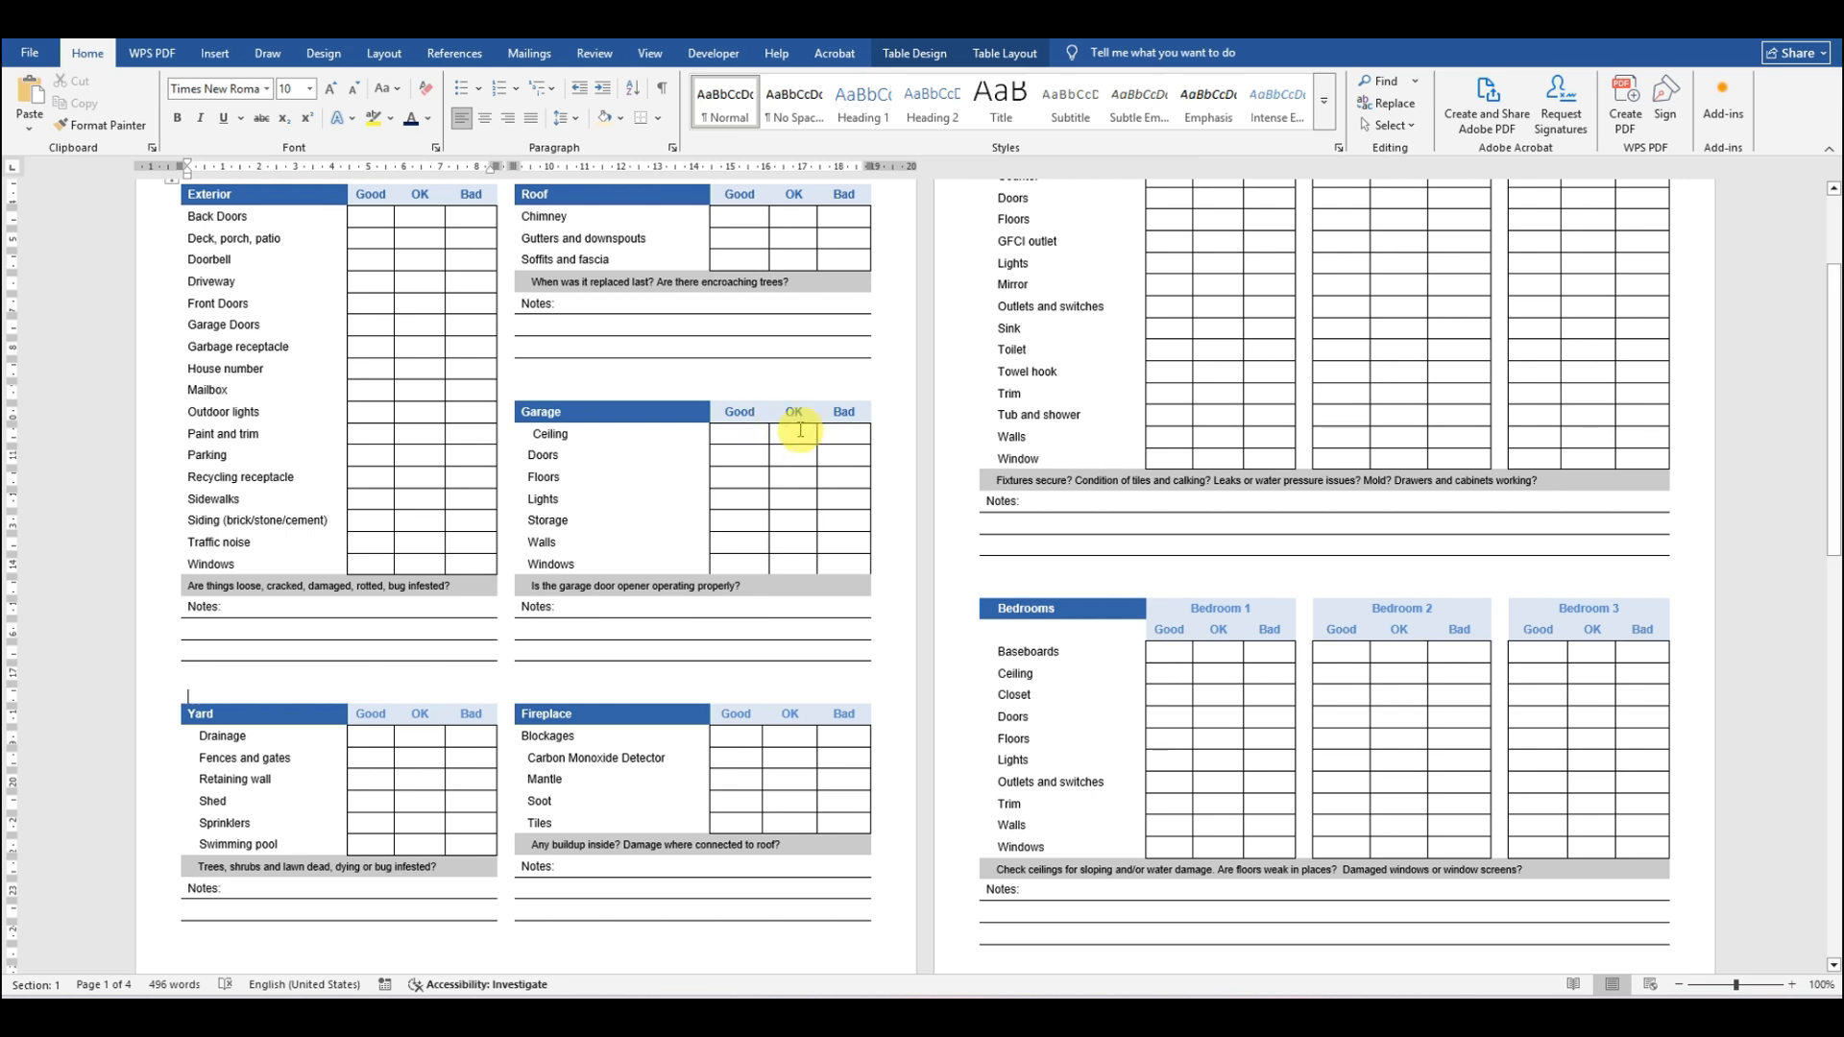
Step: Insert a blank row above the Yard and Fireplace header row in the home-inspection-checklist document
mouse_move(174, 688)
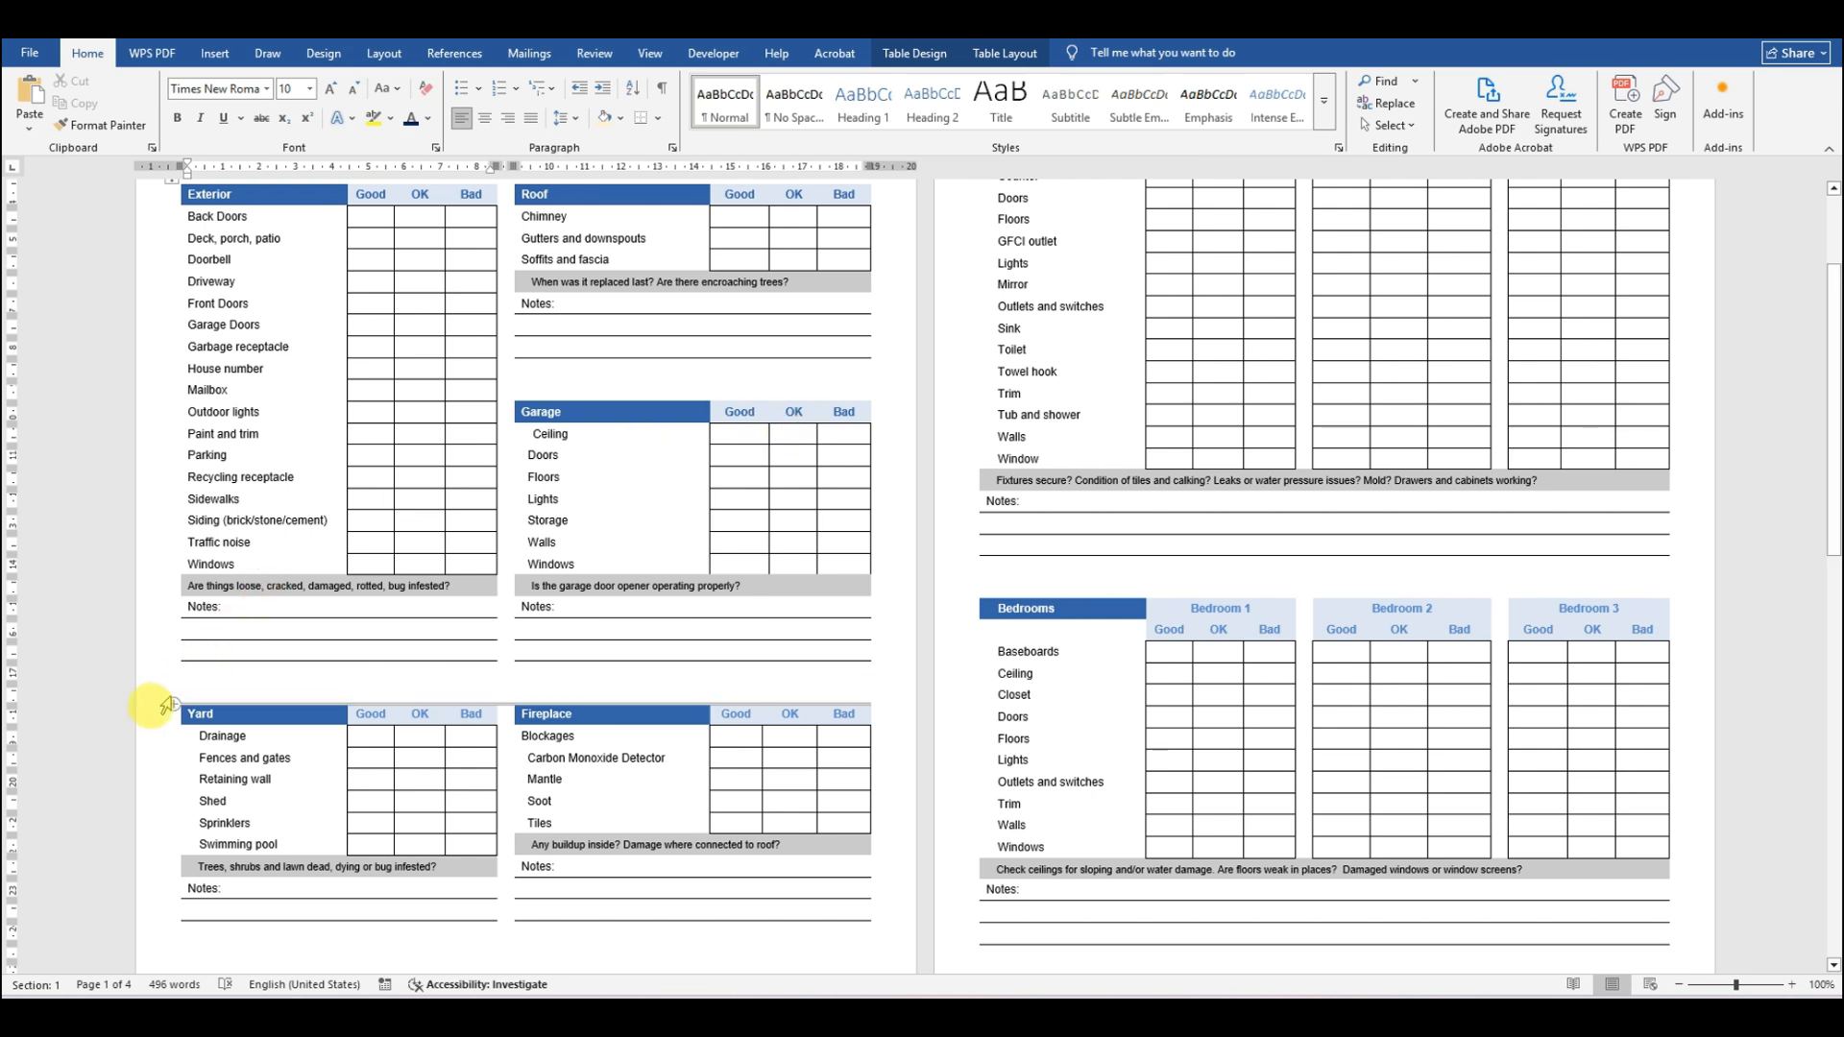
left_click(173, 688)
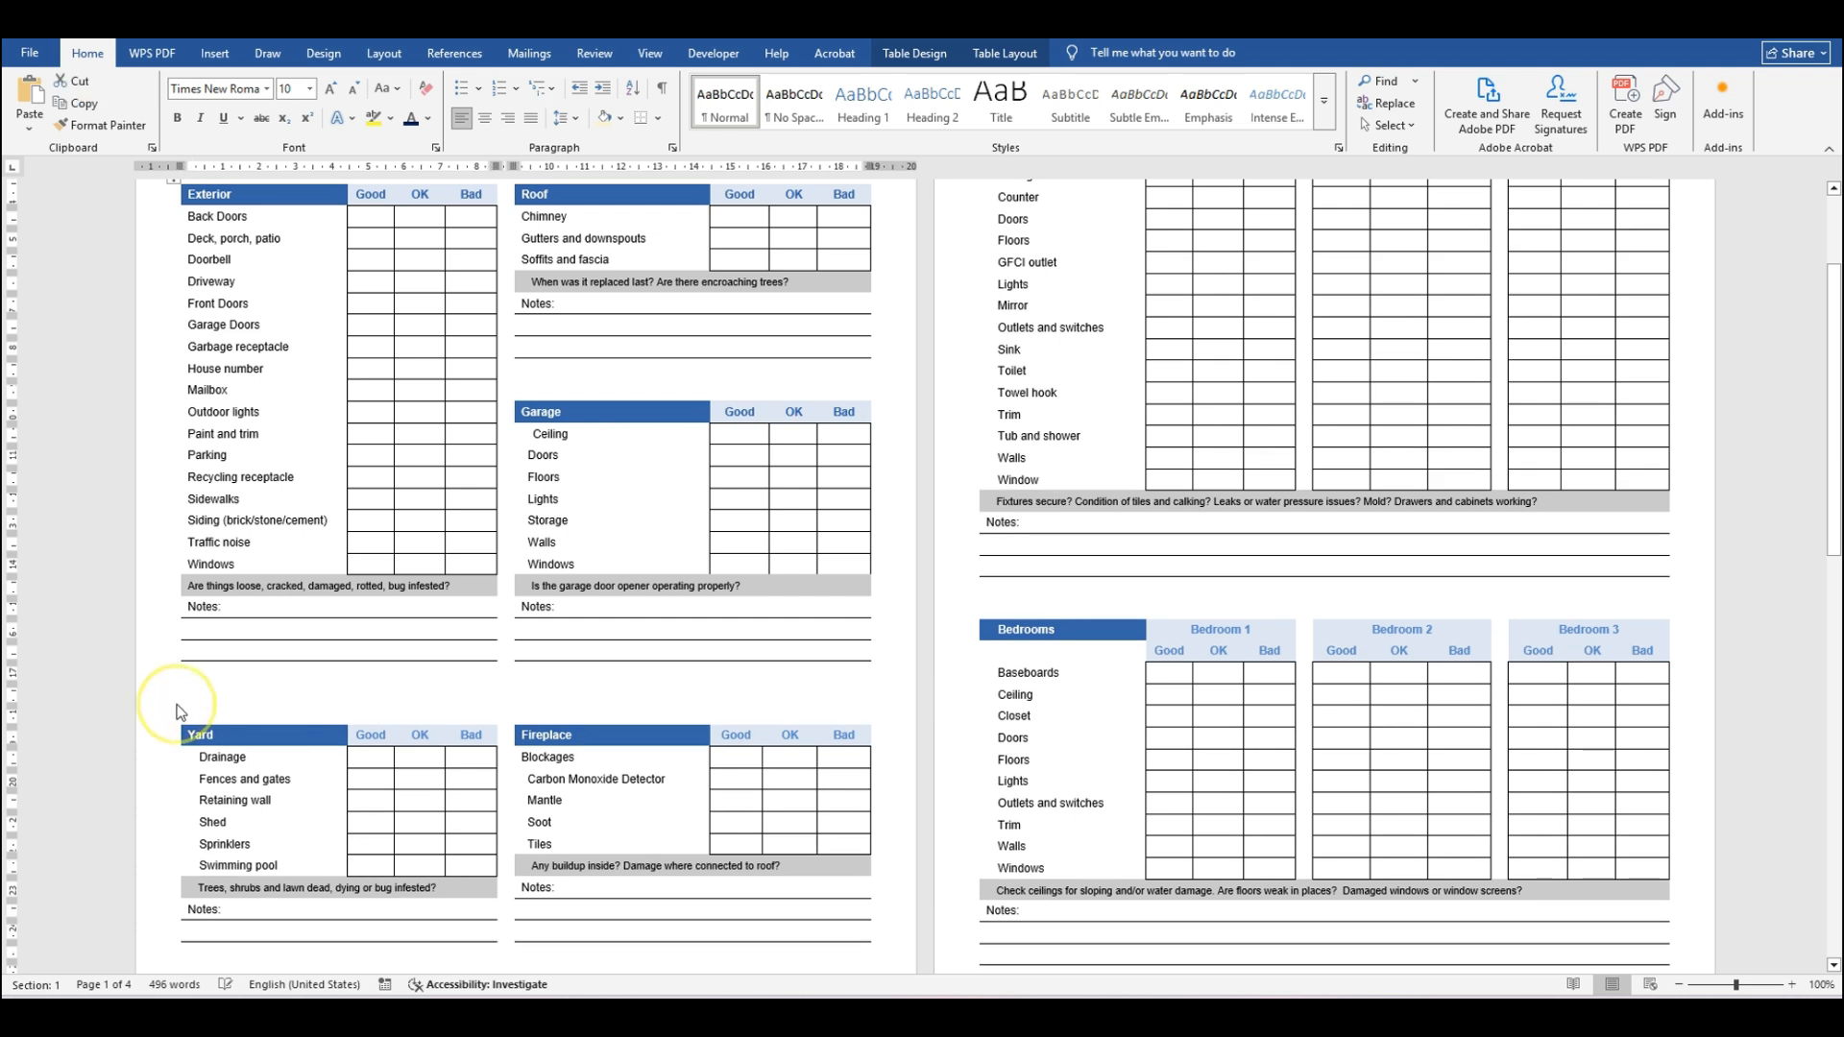
key("ctrl+z")
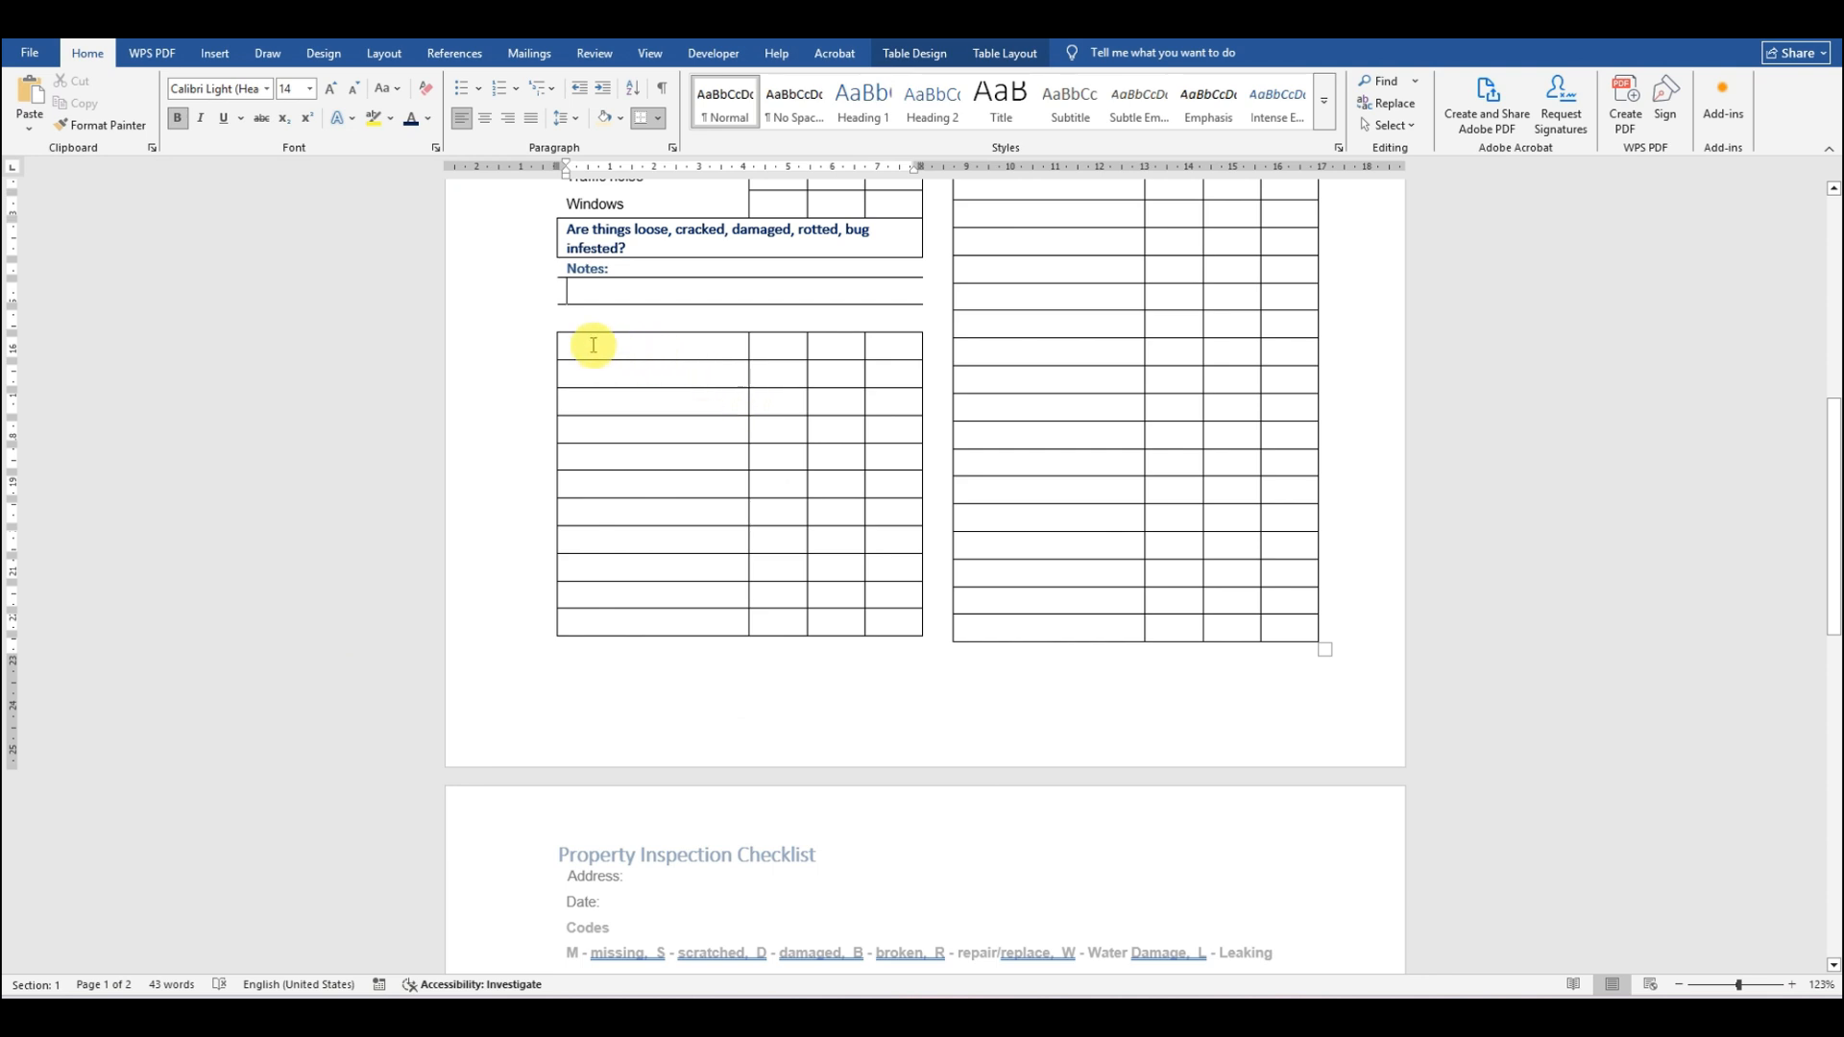
Step: Remove all borders from the two rows below the Exterior notes lines and reapply all borders to the row directly beneath them
left_click_drag(586, 341, 877, 378)
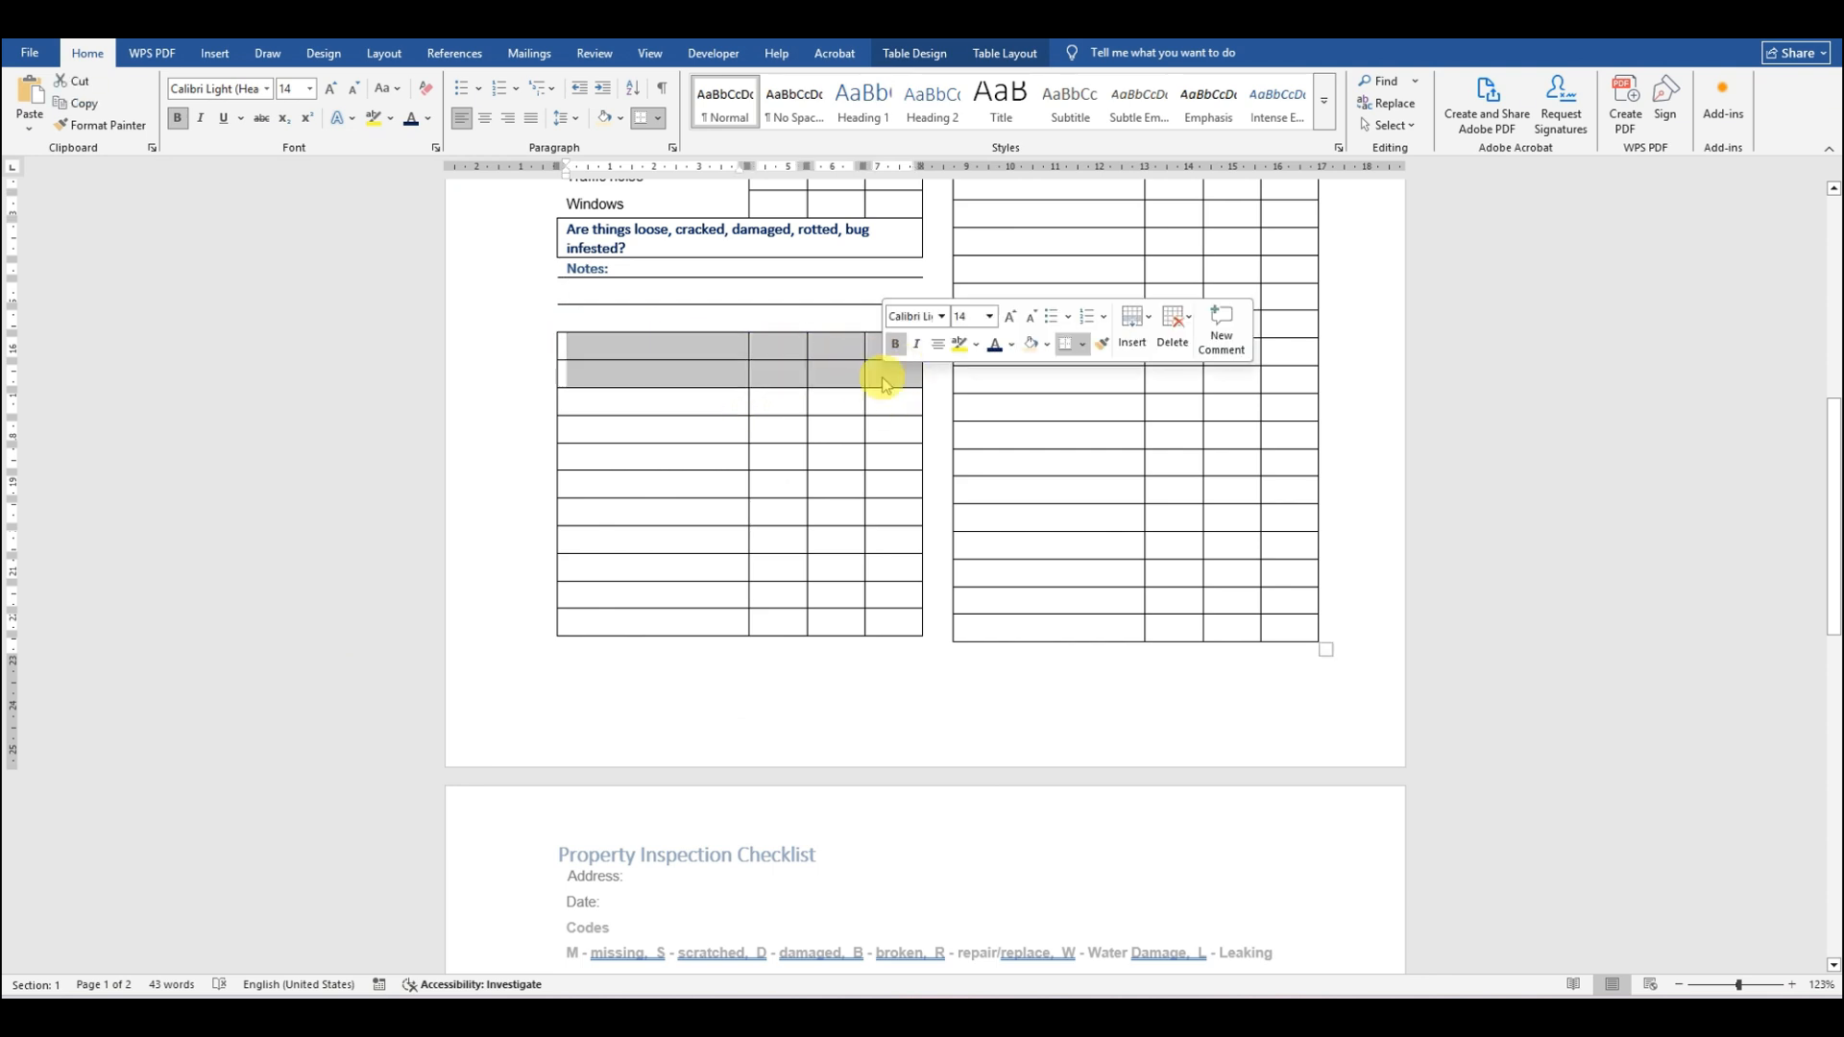
left_click(658, 117)
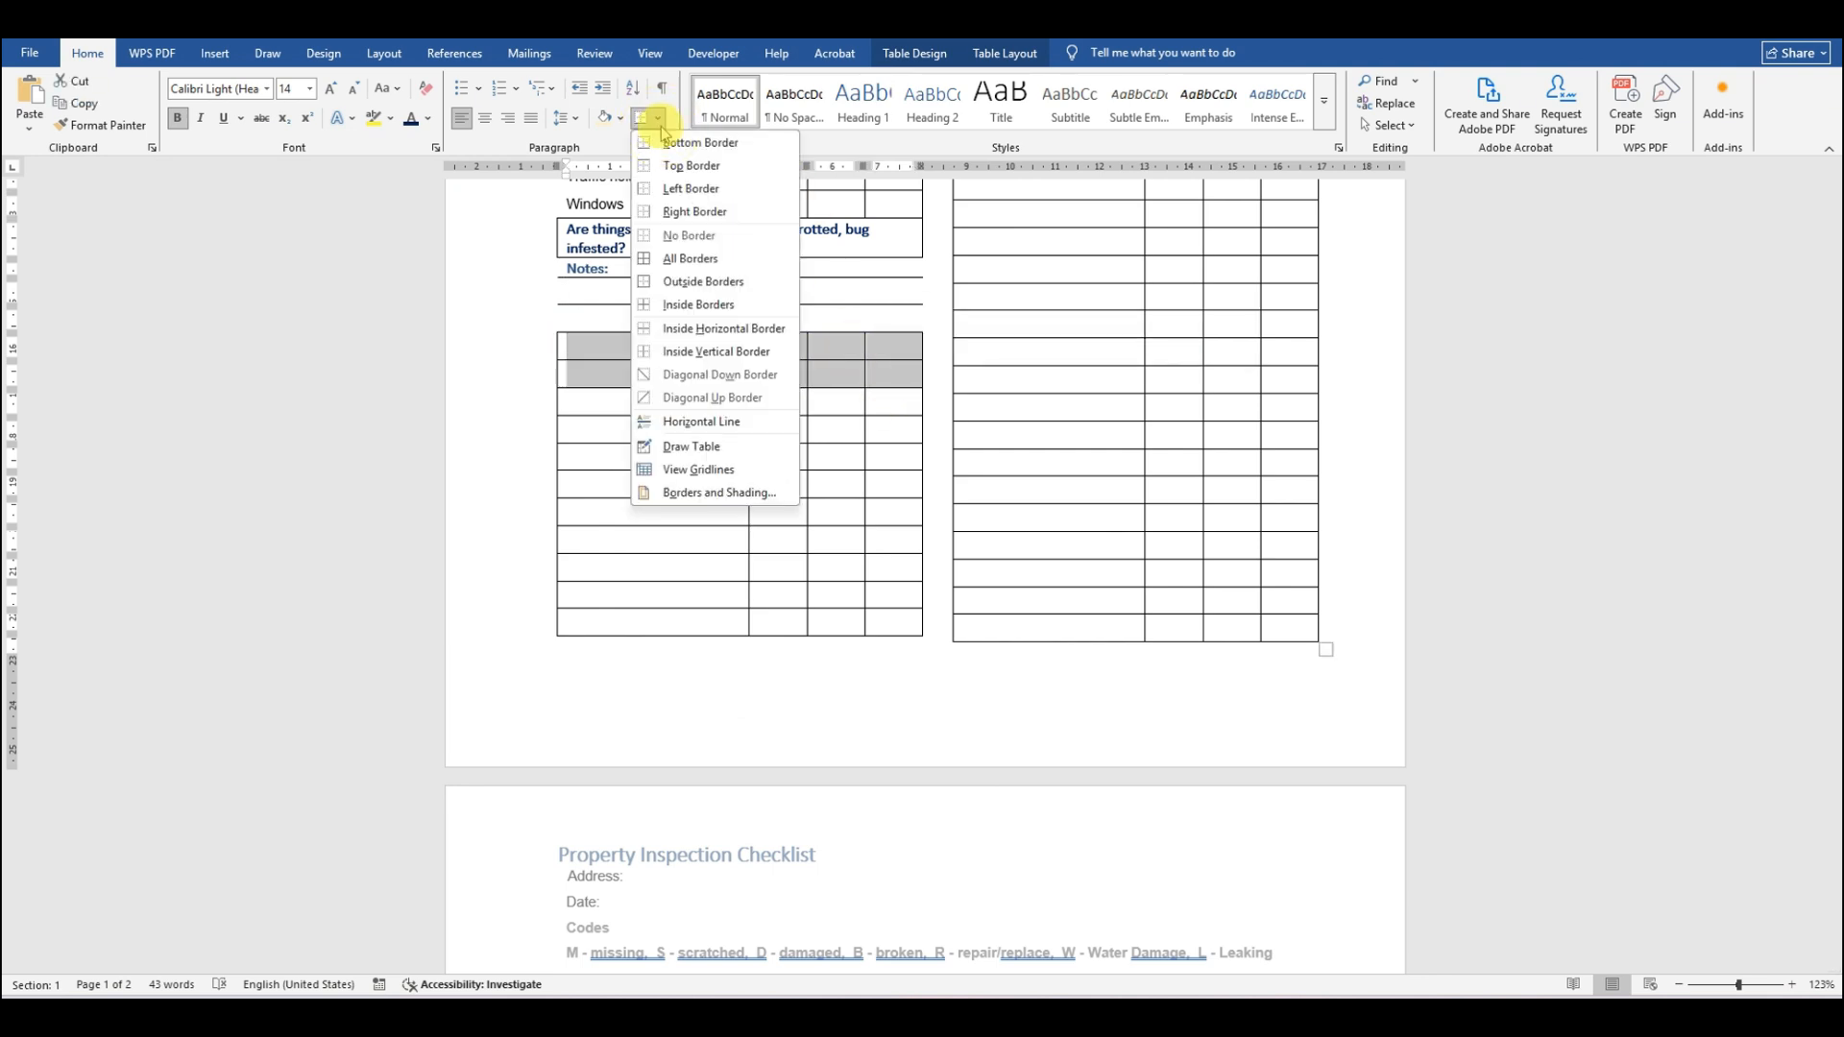
left_click(701, 236)
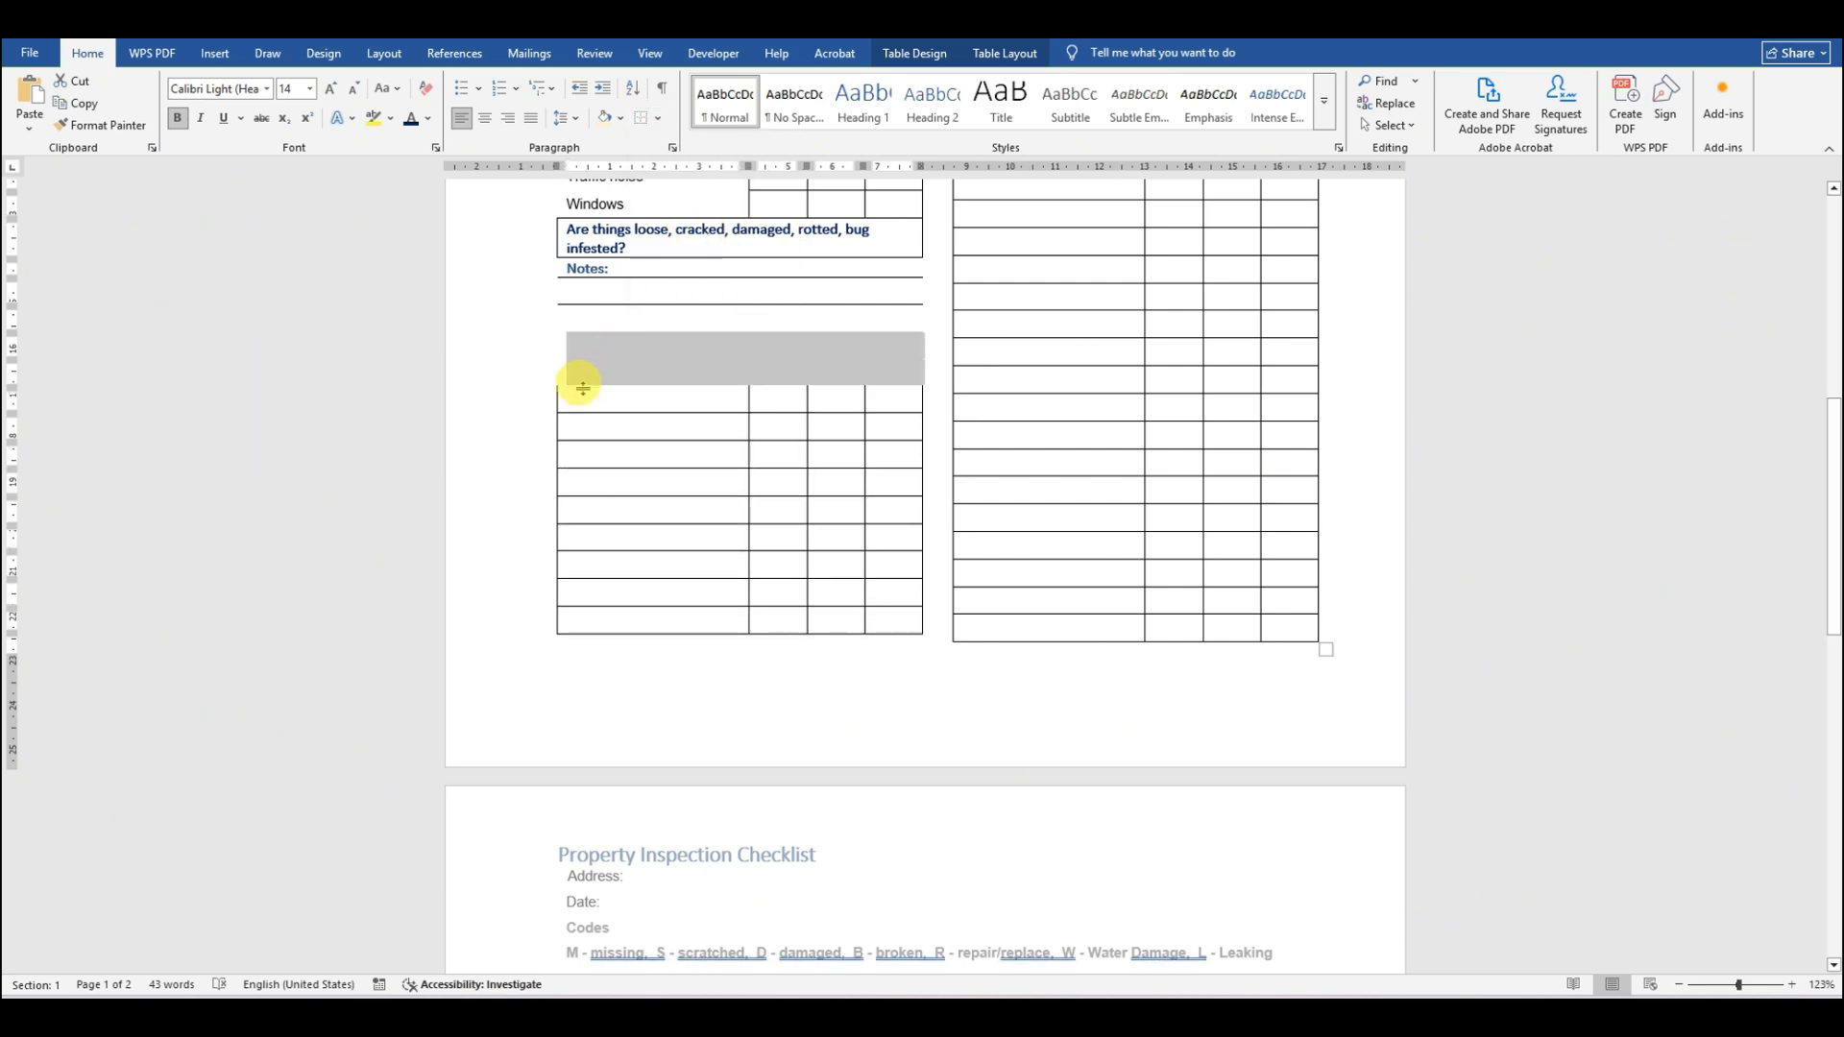
left_click_drag(595, 397, 872, 395)
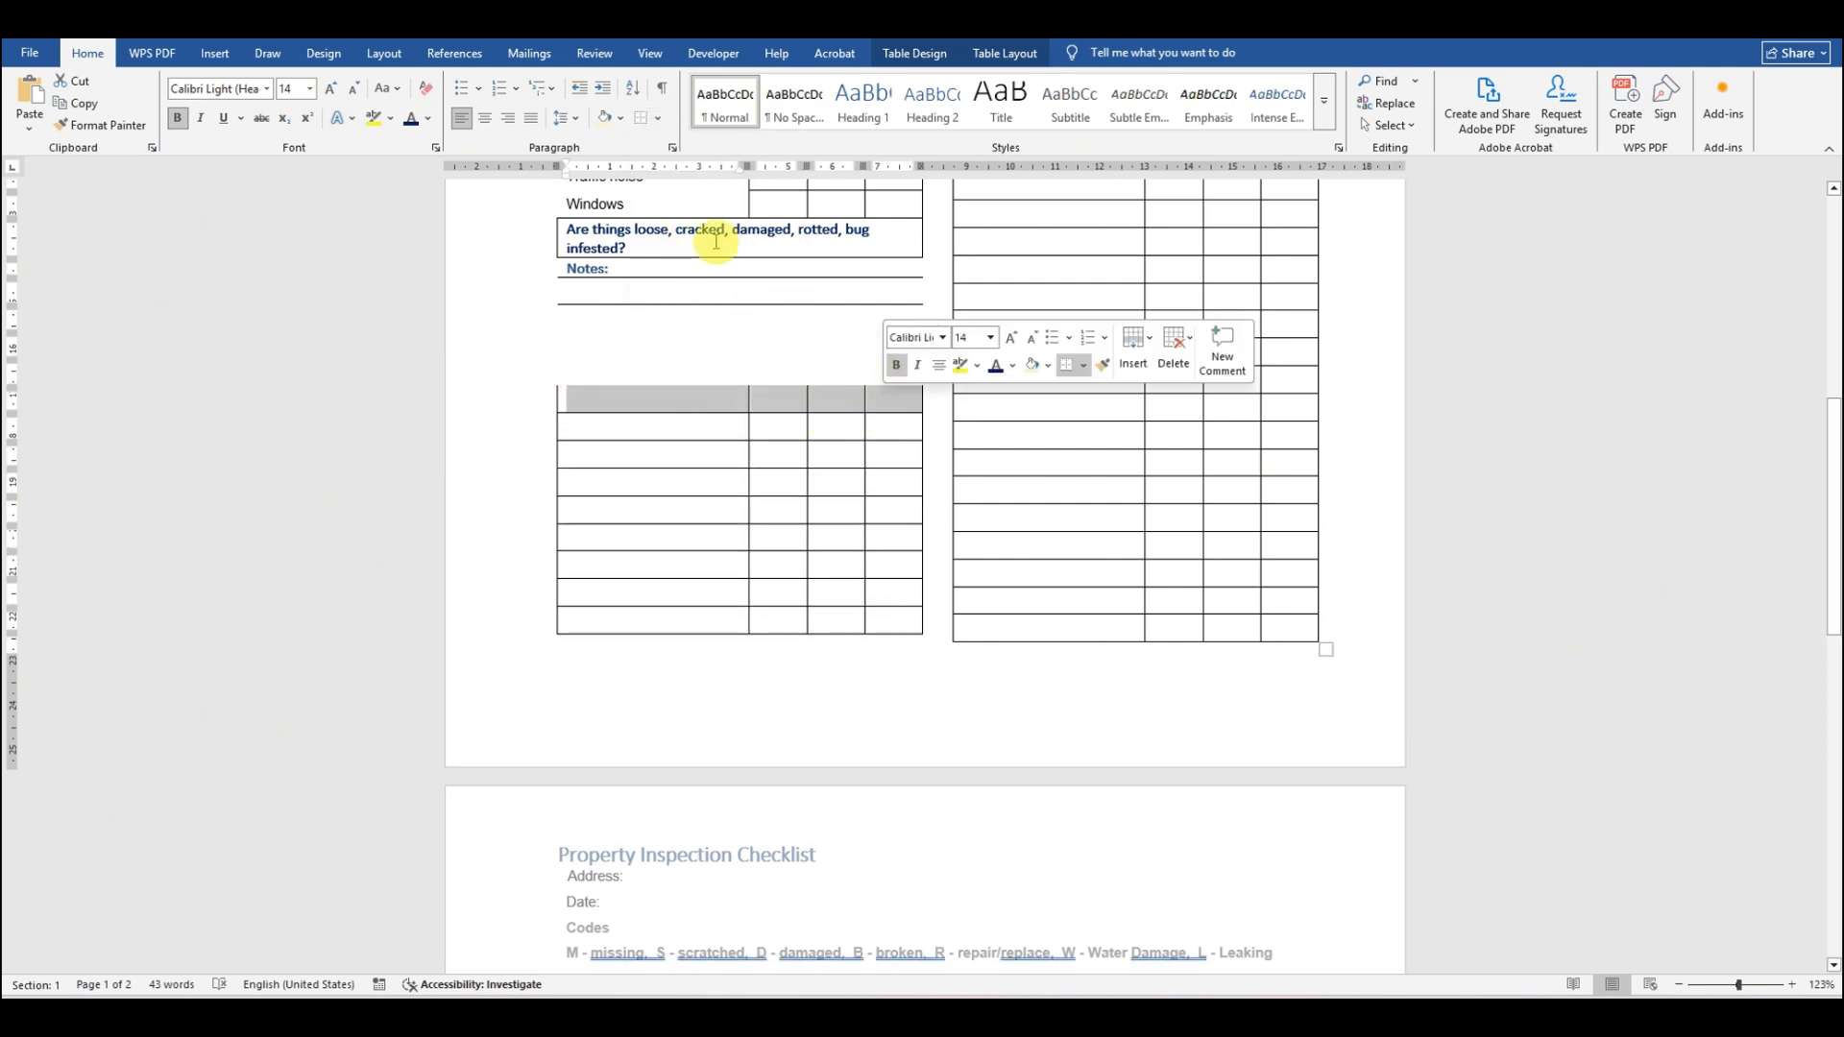
left_click(658, 117)
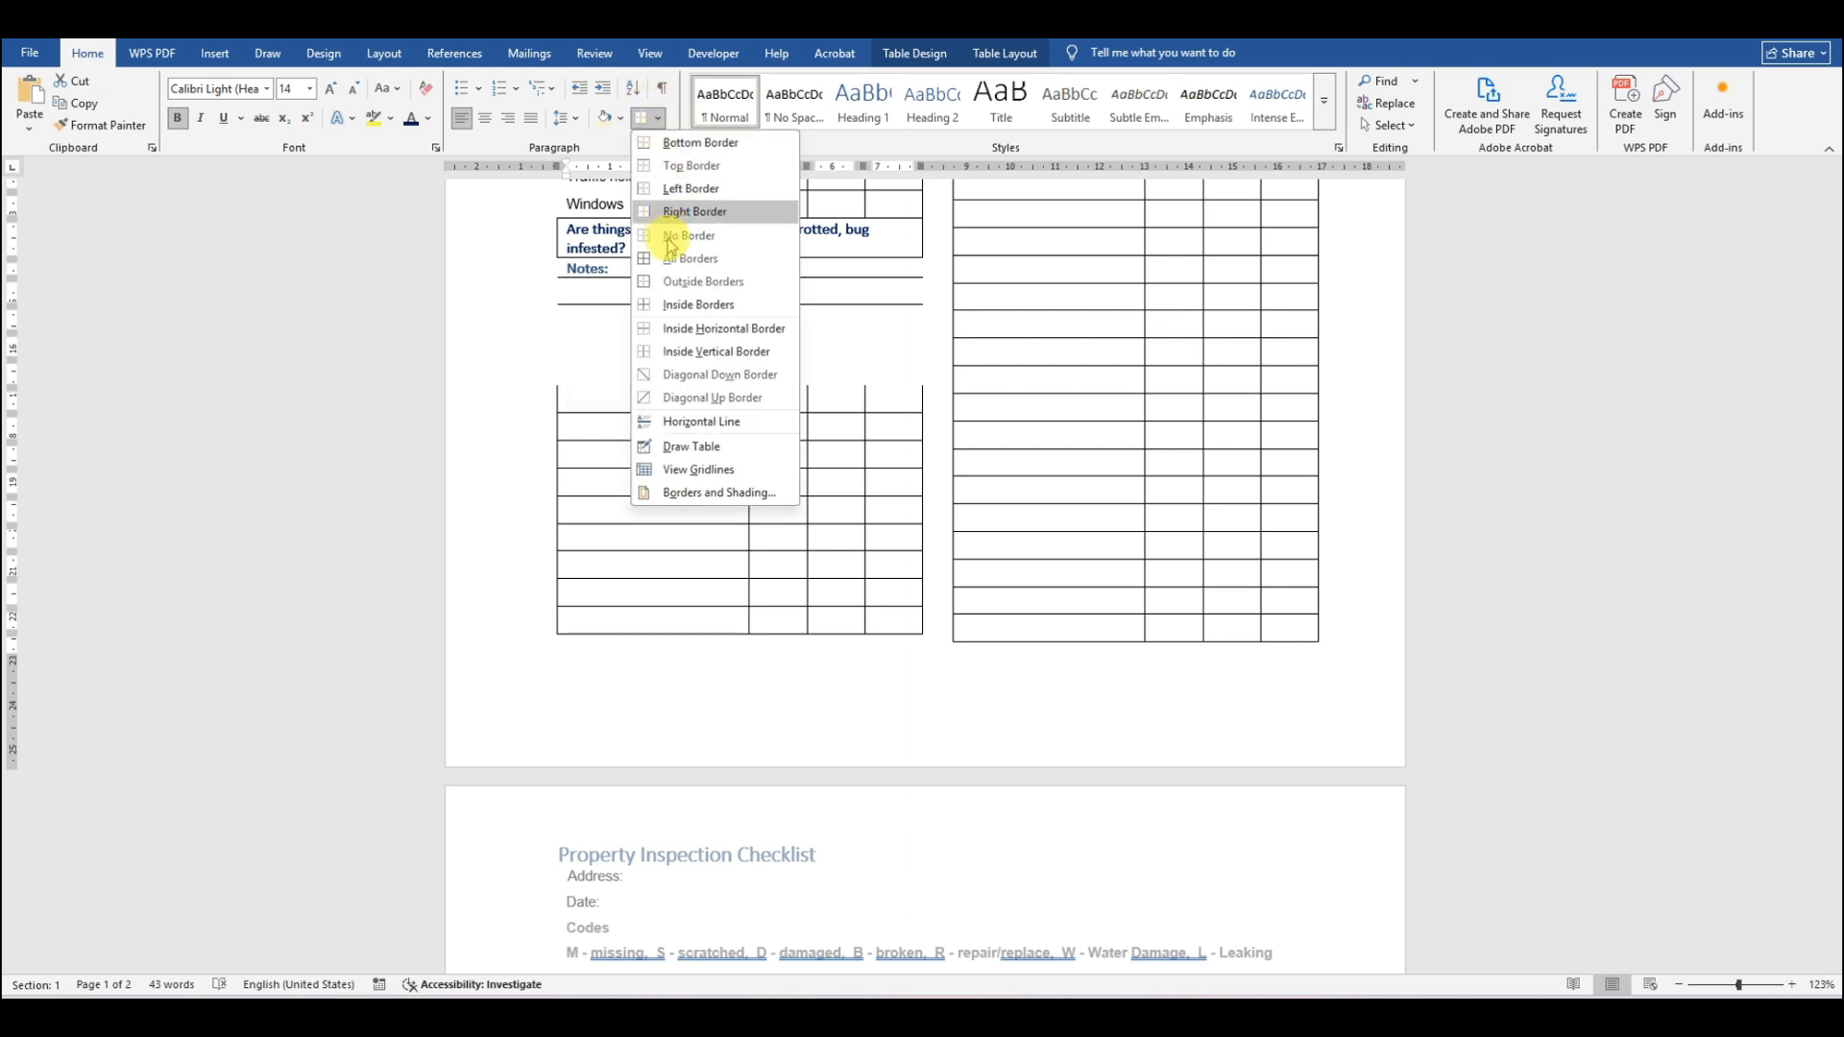
left_click(670, 266)
left_click(788, 507)
left_click(754, 322)
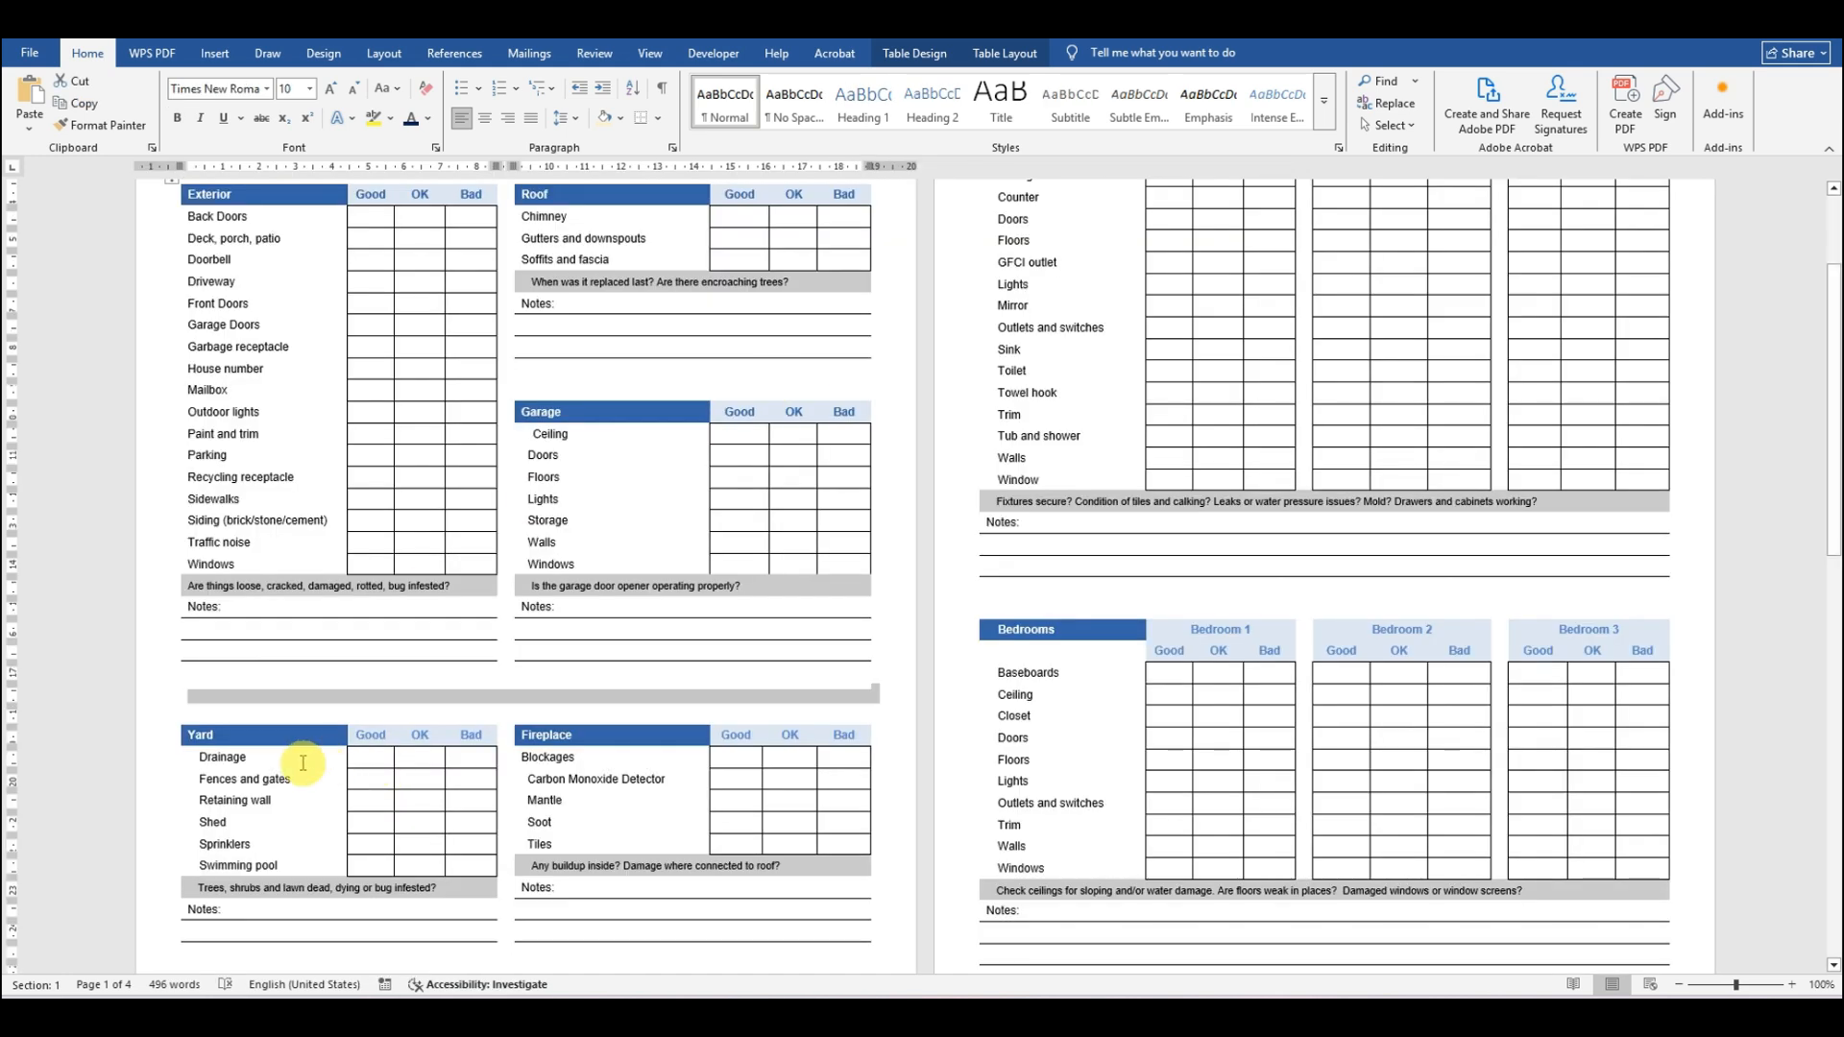
Step: Copy the Exterior header row with Good, OK and Bad into the first bordered row below the blank spacing rows
left_click_drag(244, 738, 197, 735)
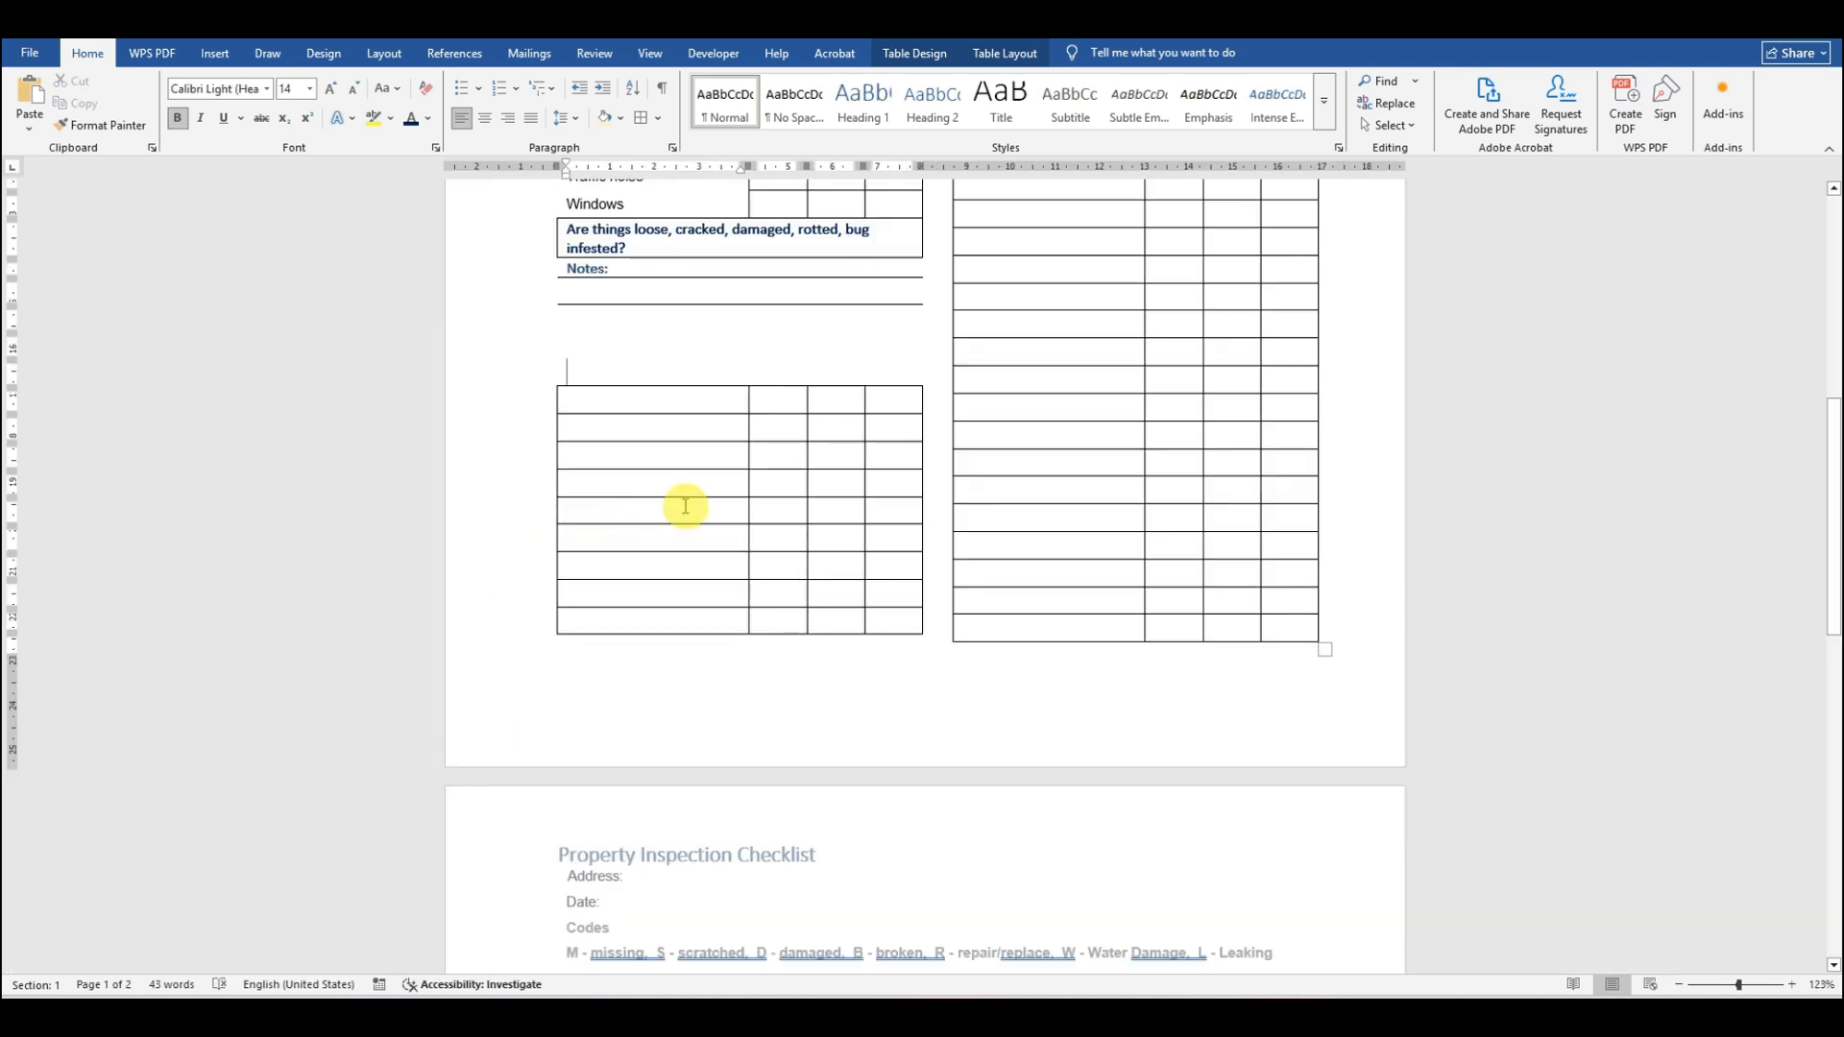
scroll(686, 506, "up", 8)
left_click_drag(906, 416, 659, 413)
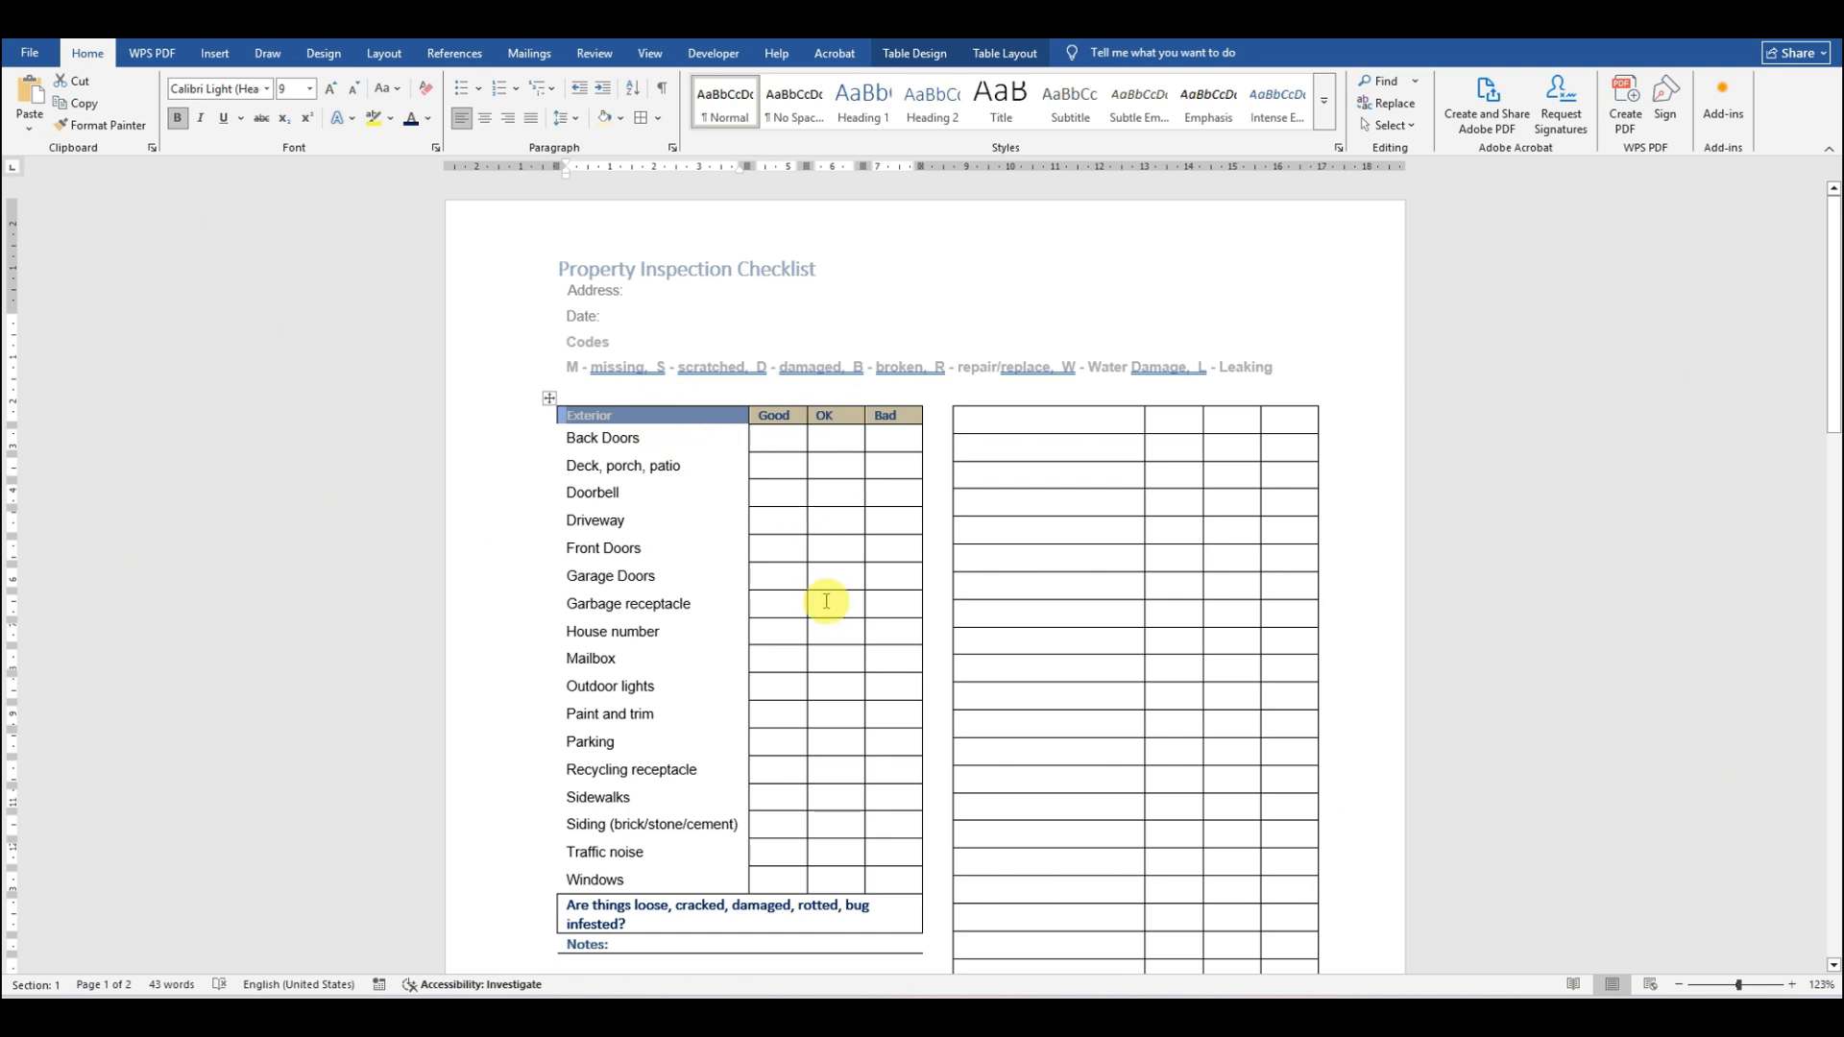
scroll(826, 601, "down", 8)
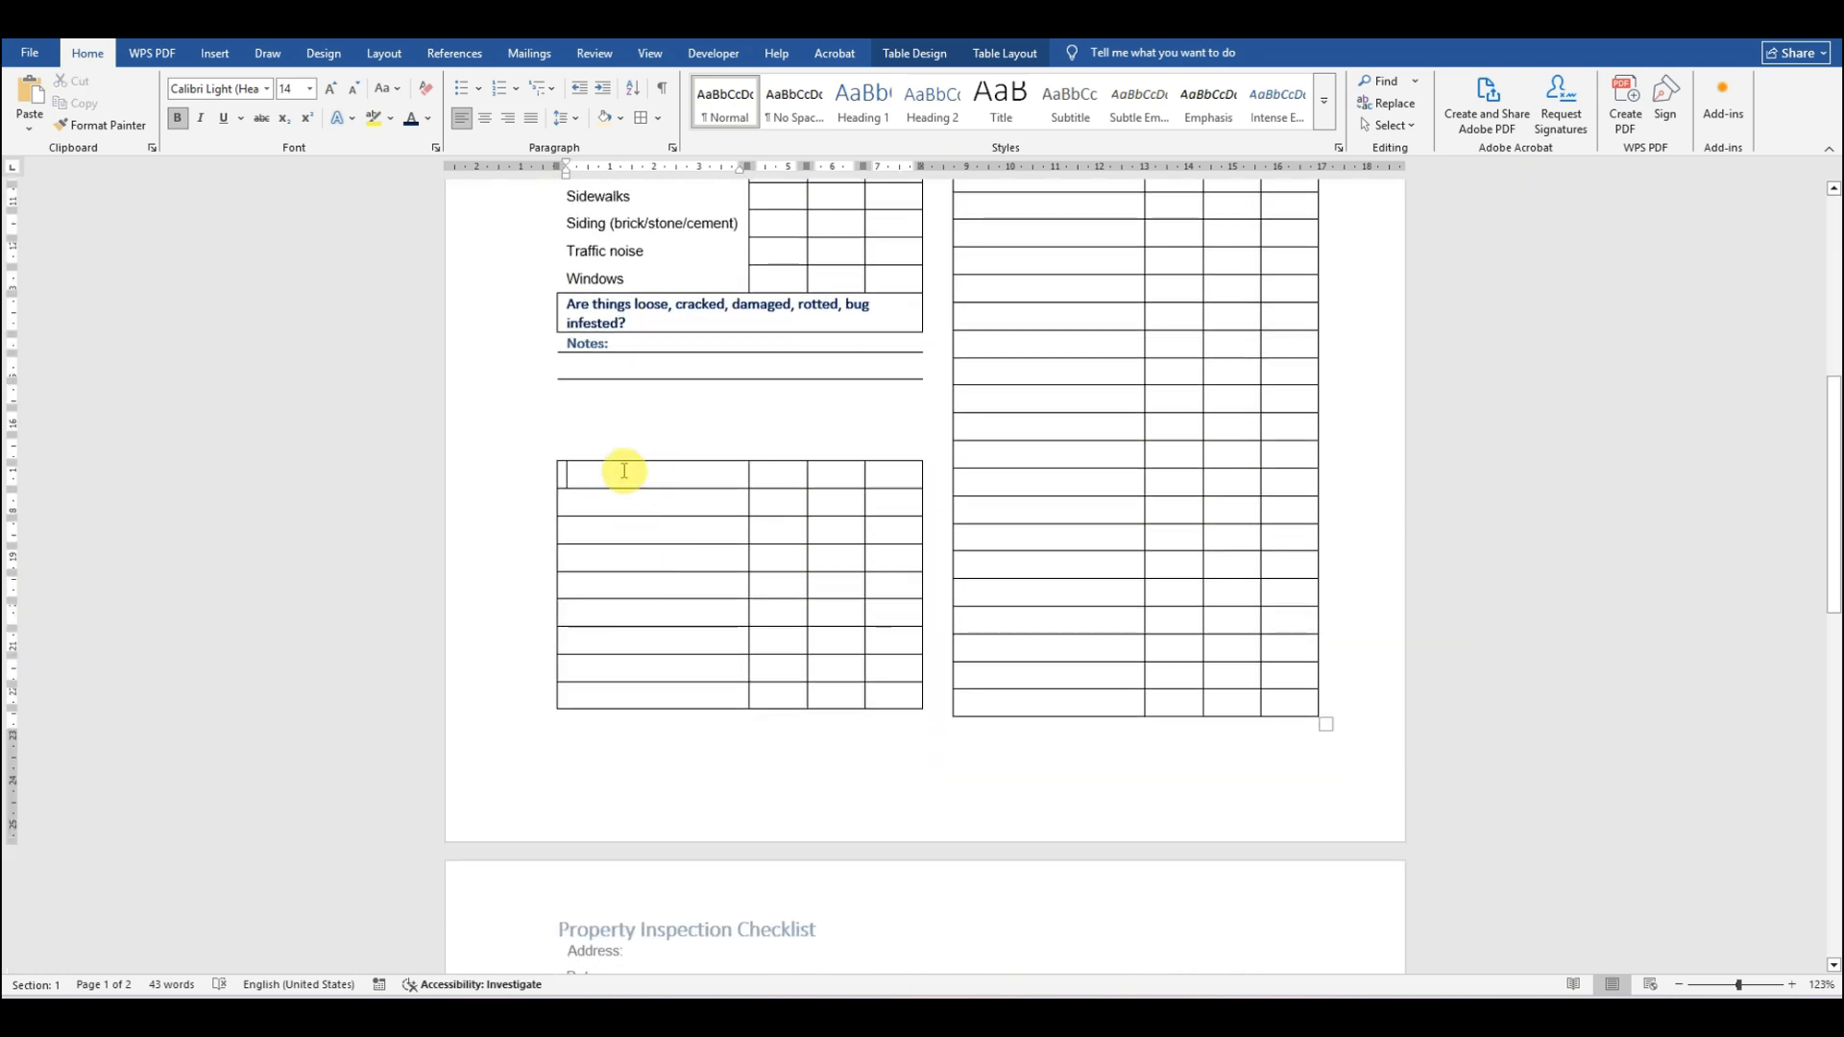
type("Good\tOK\tBad")
left_click(623, 478)
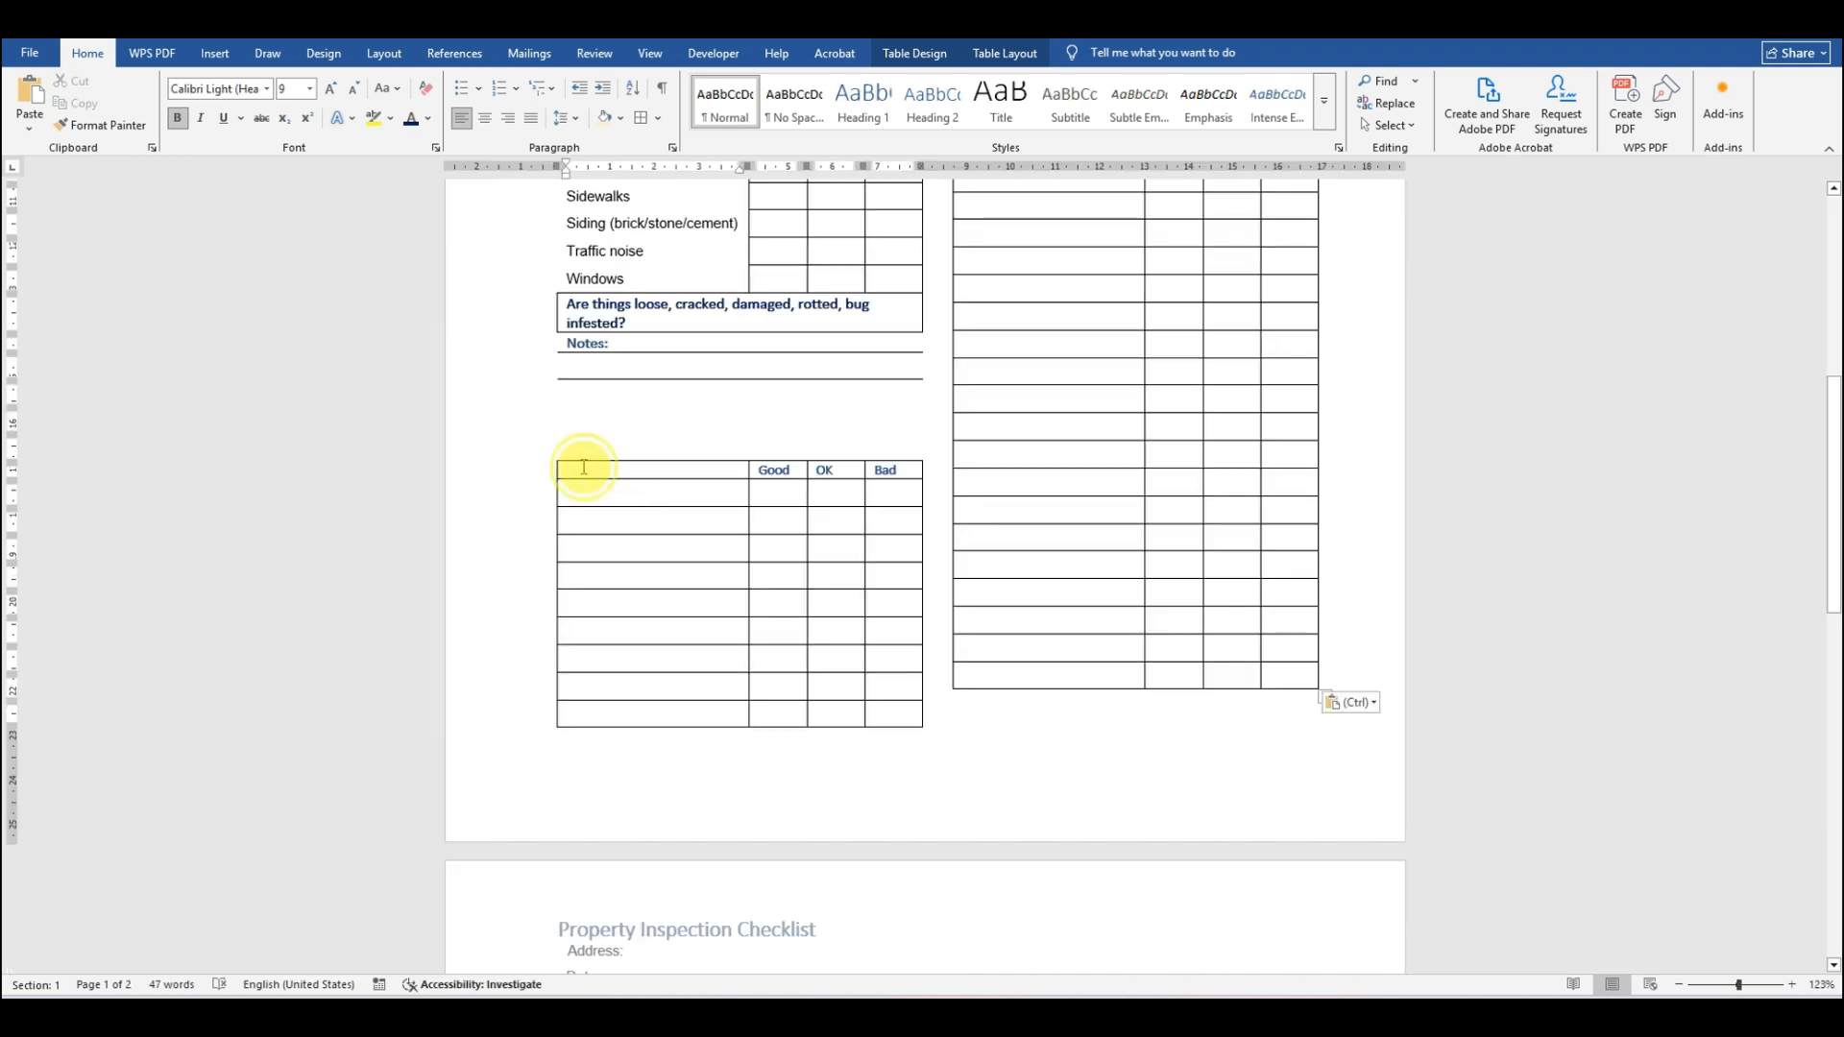
Step: Replace the copied section title in the first cell of the new header row with "Yard"
left_click(584, 468)
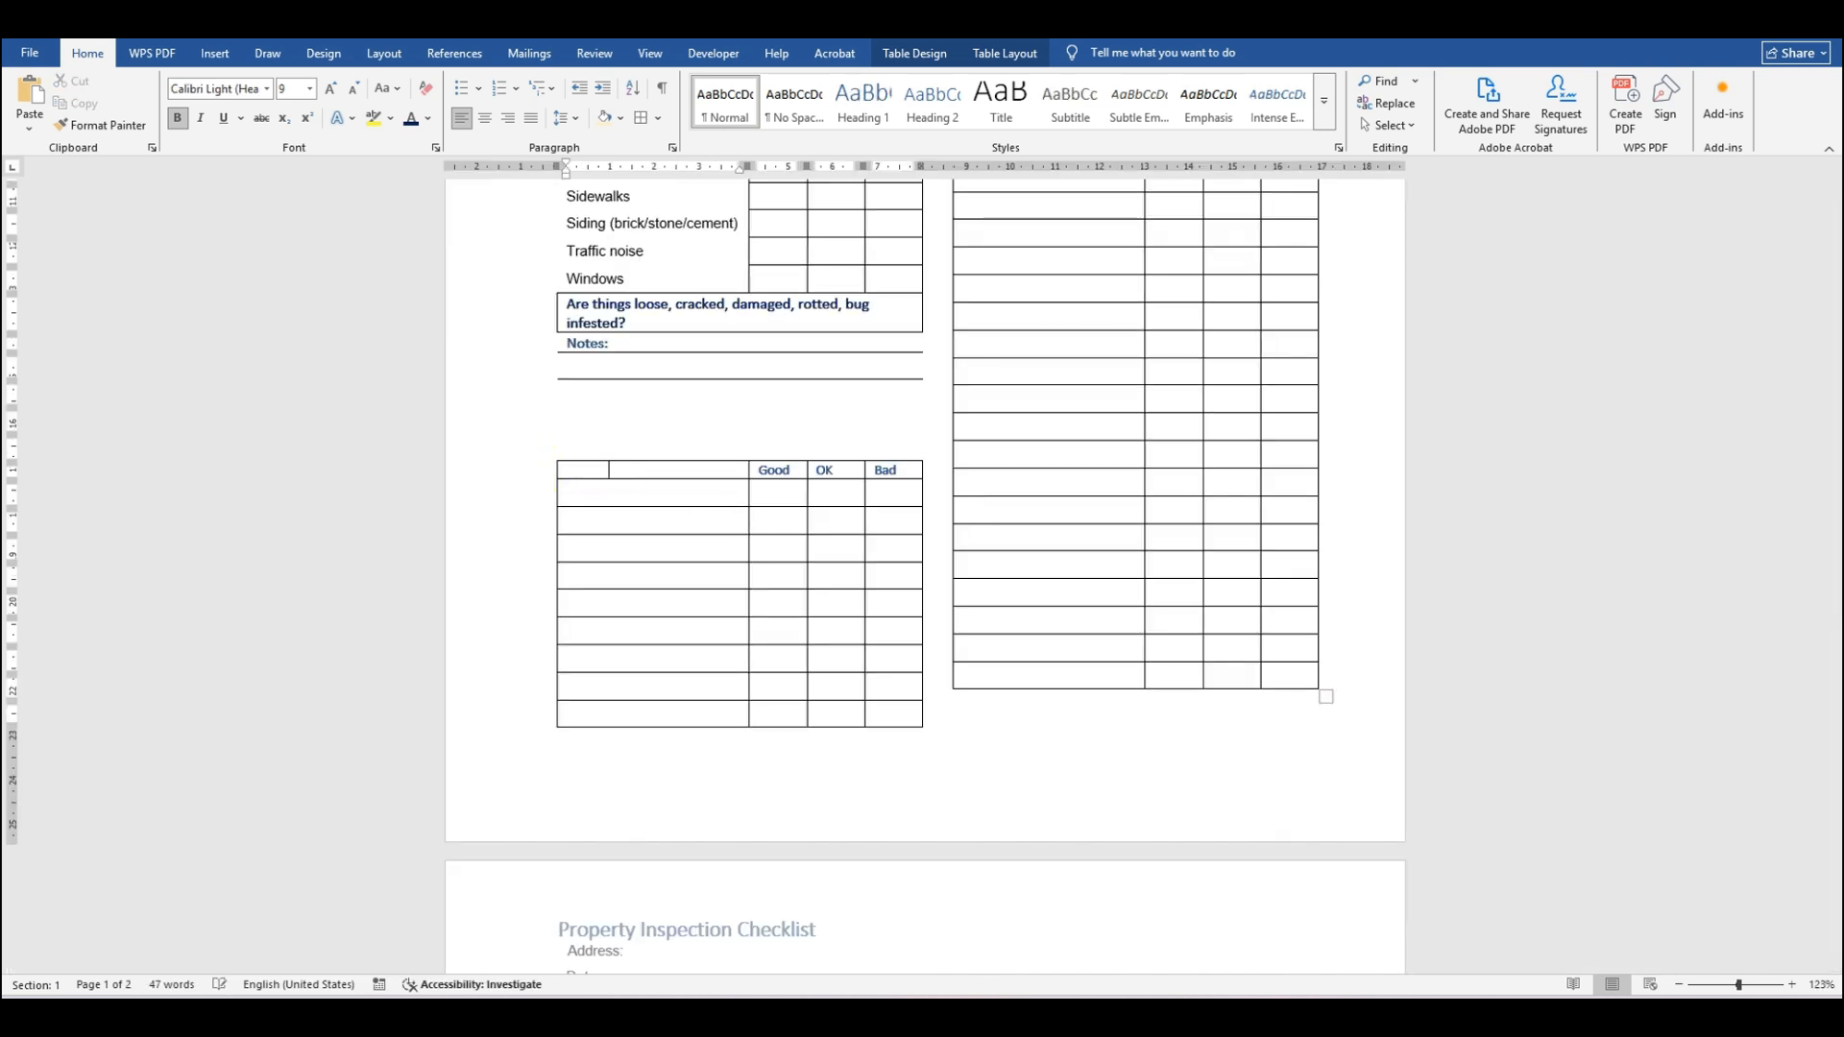
left_click_drag(605, 461, 569, 475)
left_click(681, 440)
left_click(662, 471)
key("BackSpace")
key("BackSpace")
key("BackSpace")
key("BackSpace")
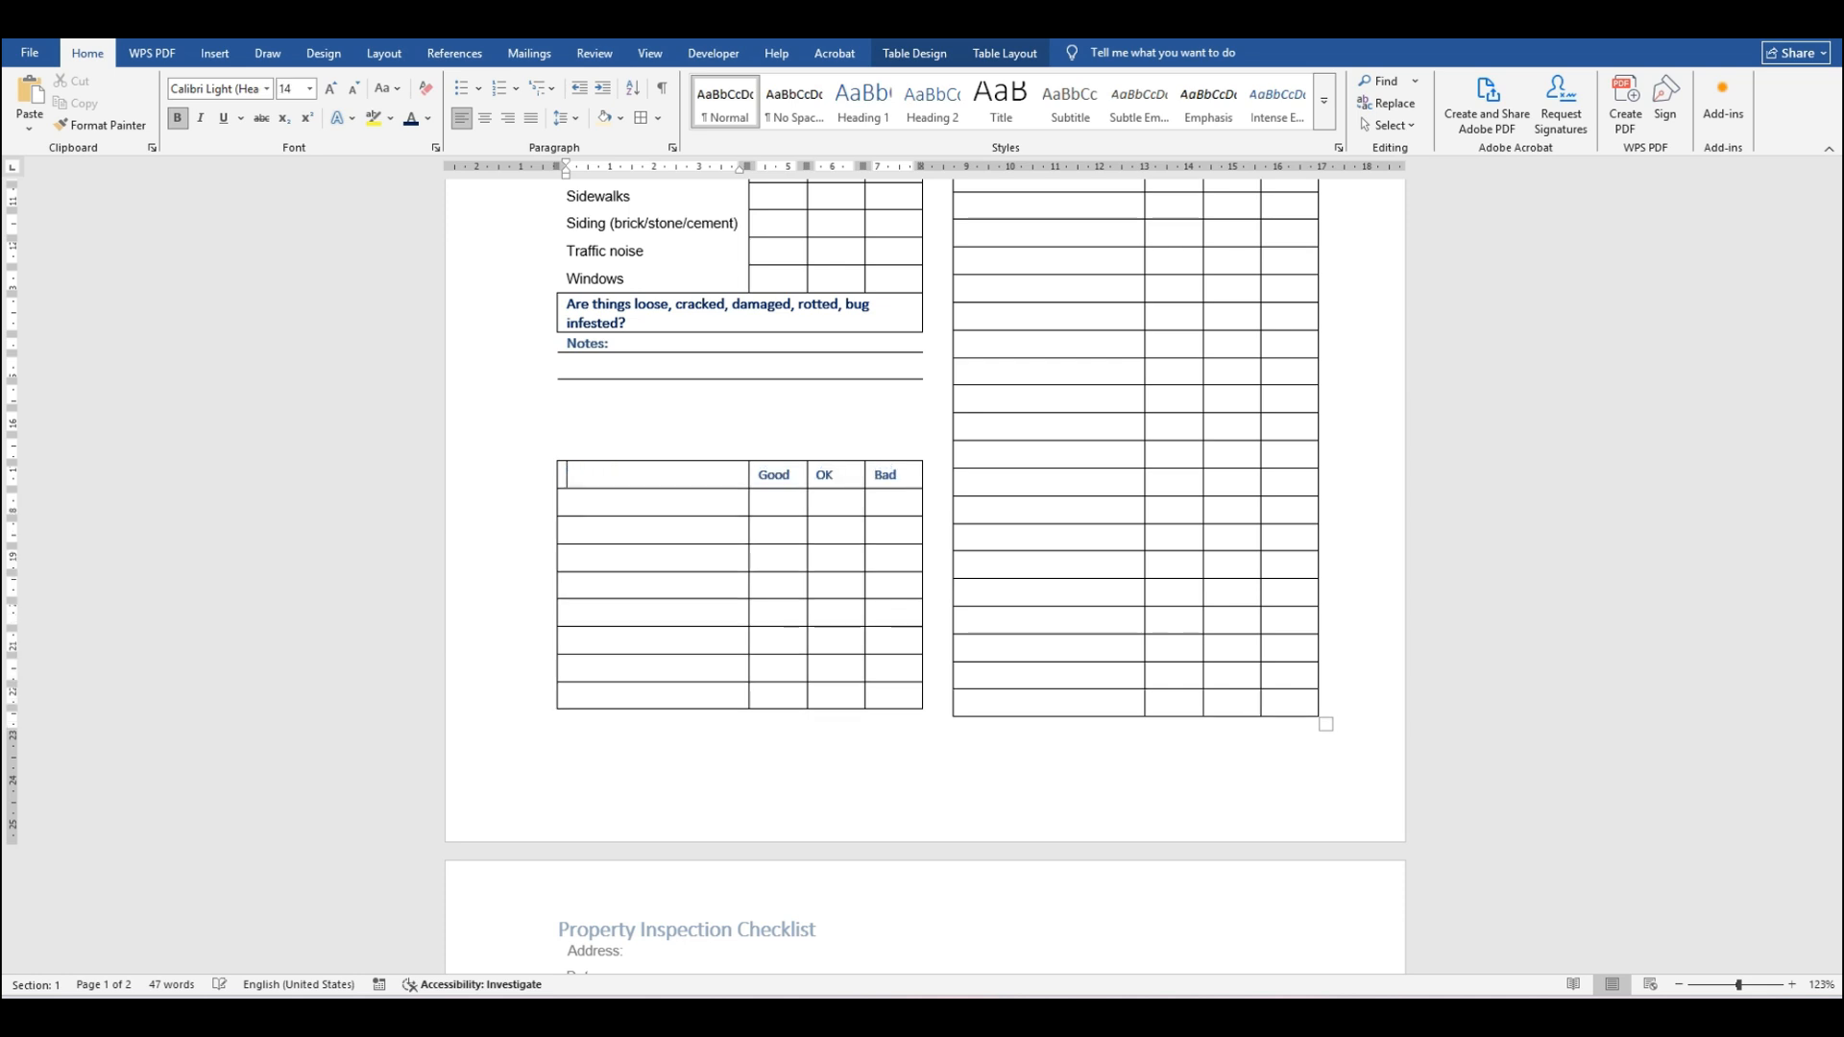
type("Yard")
key("Down")
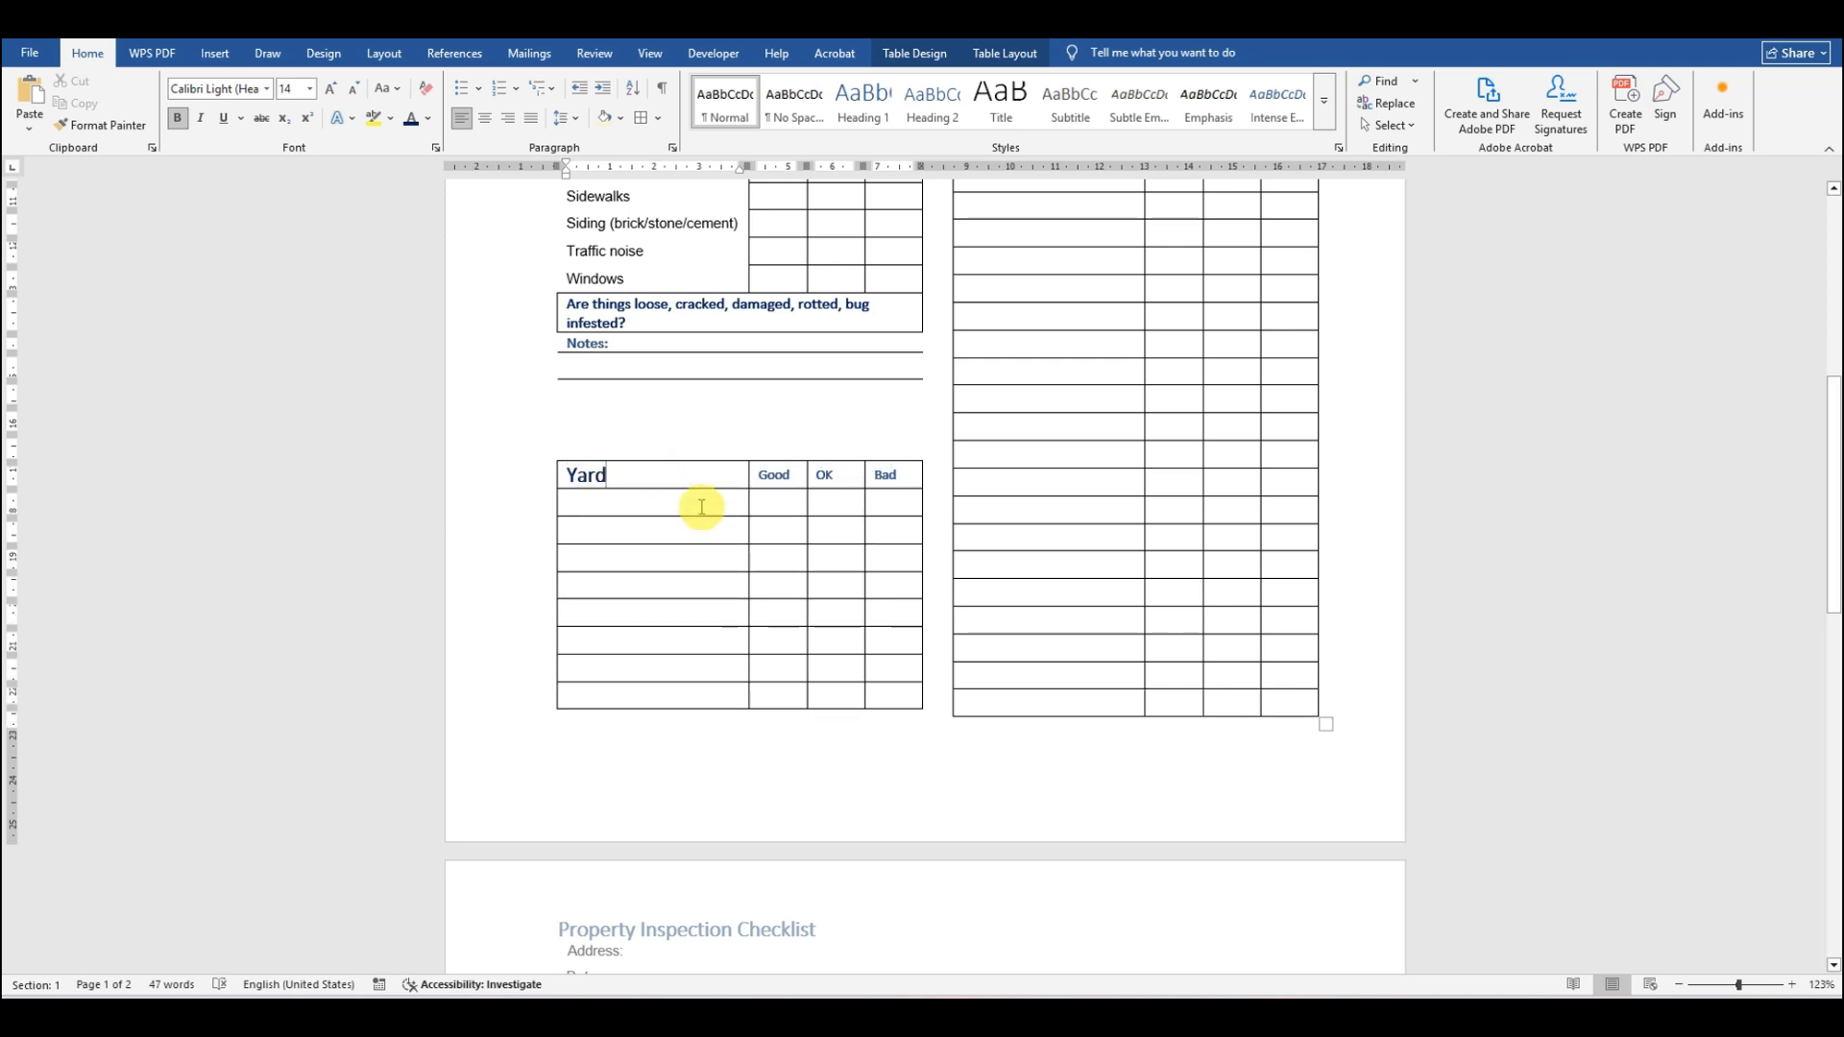
Step: Shade the Yard header row light blue and set its font size to 9
left_click_drag(904, 474, 659, 474)
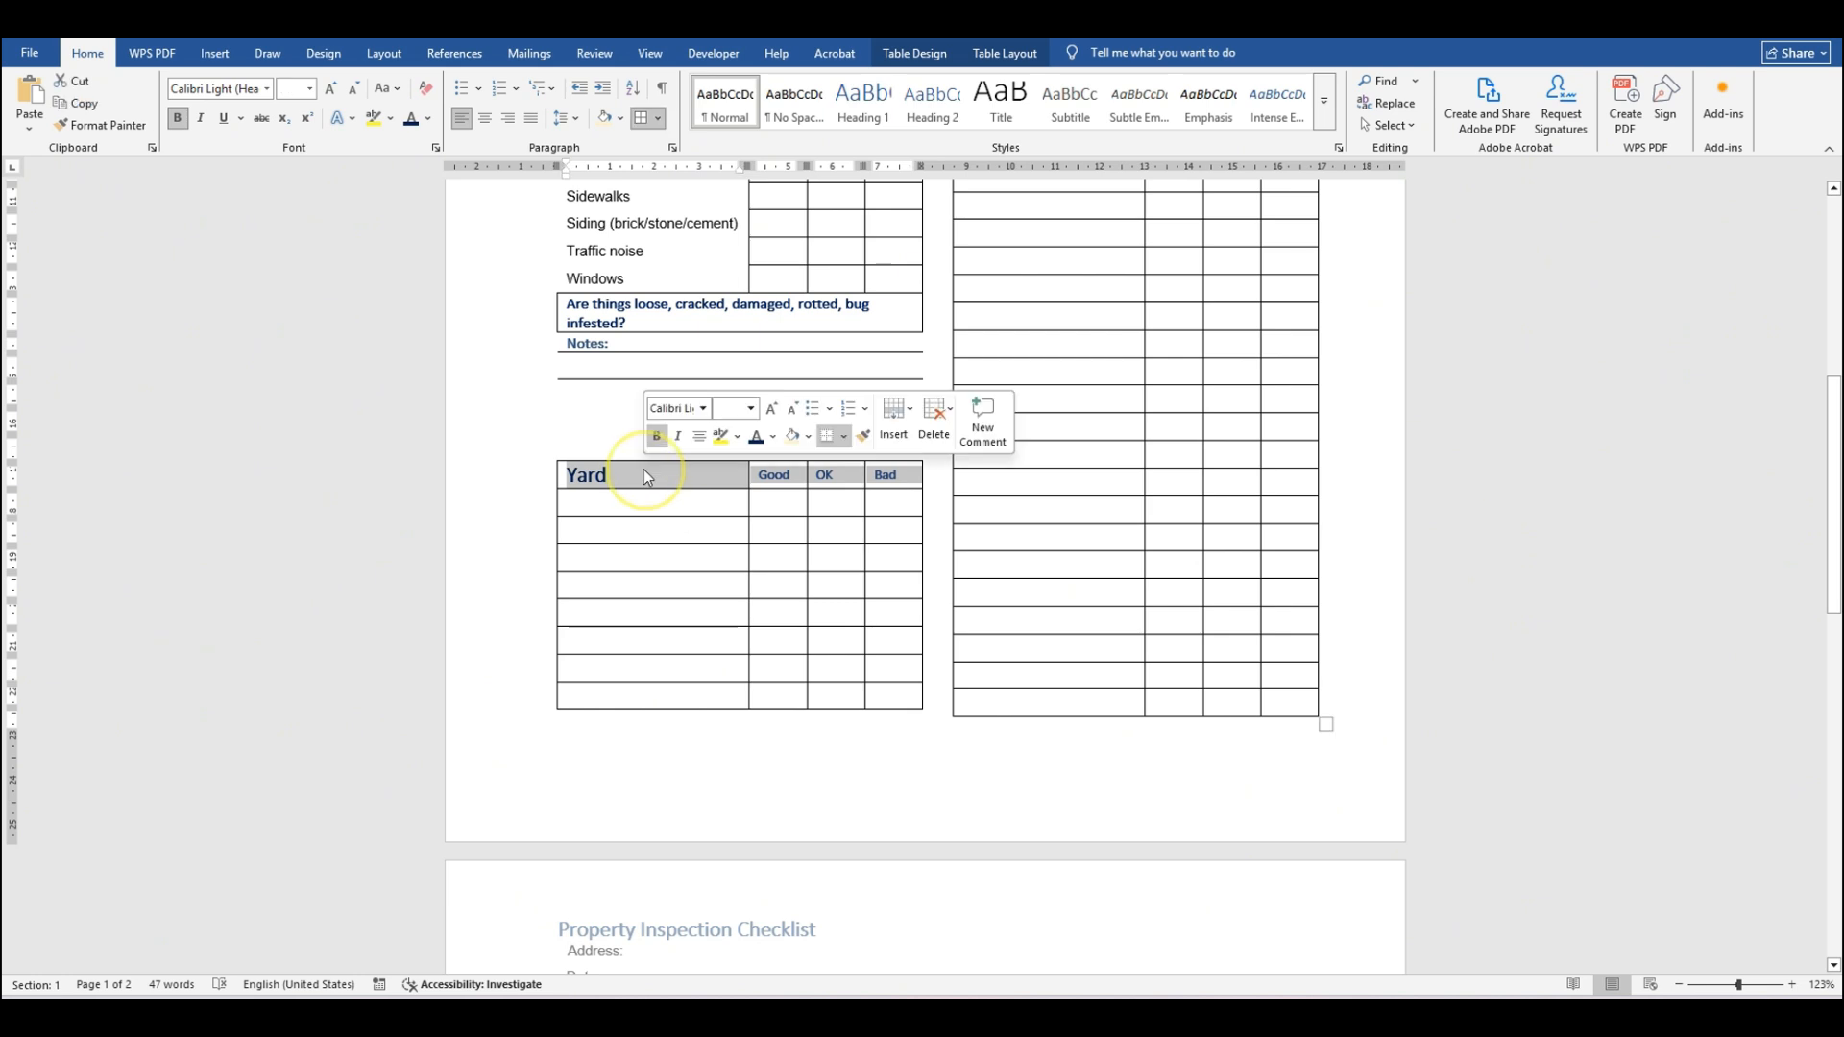
left_click(809, 438)
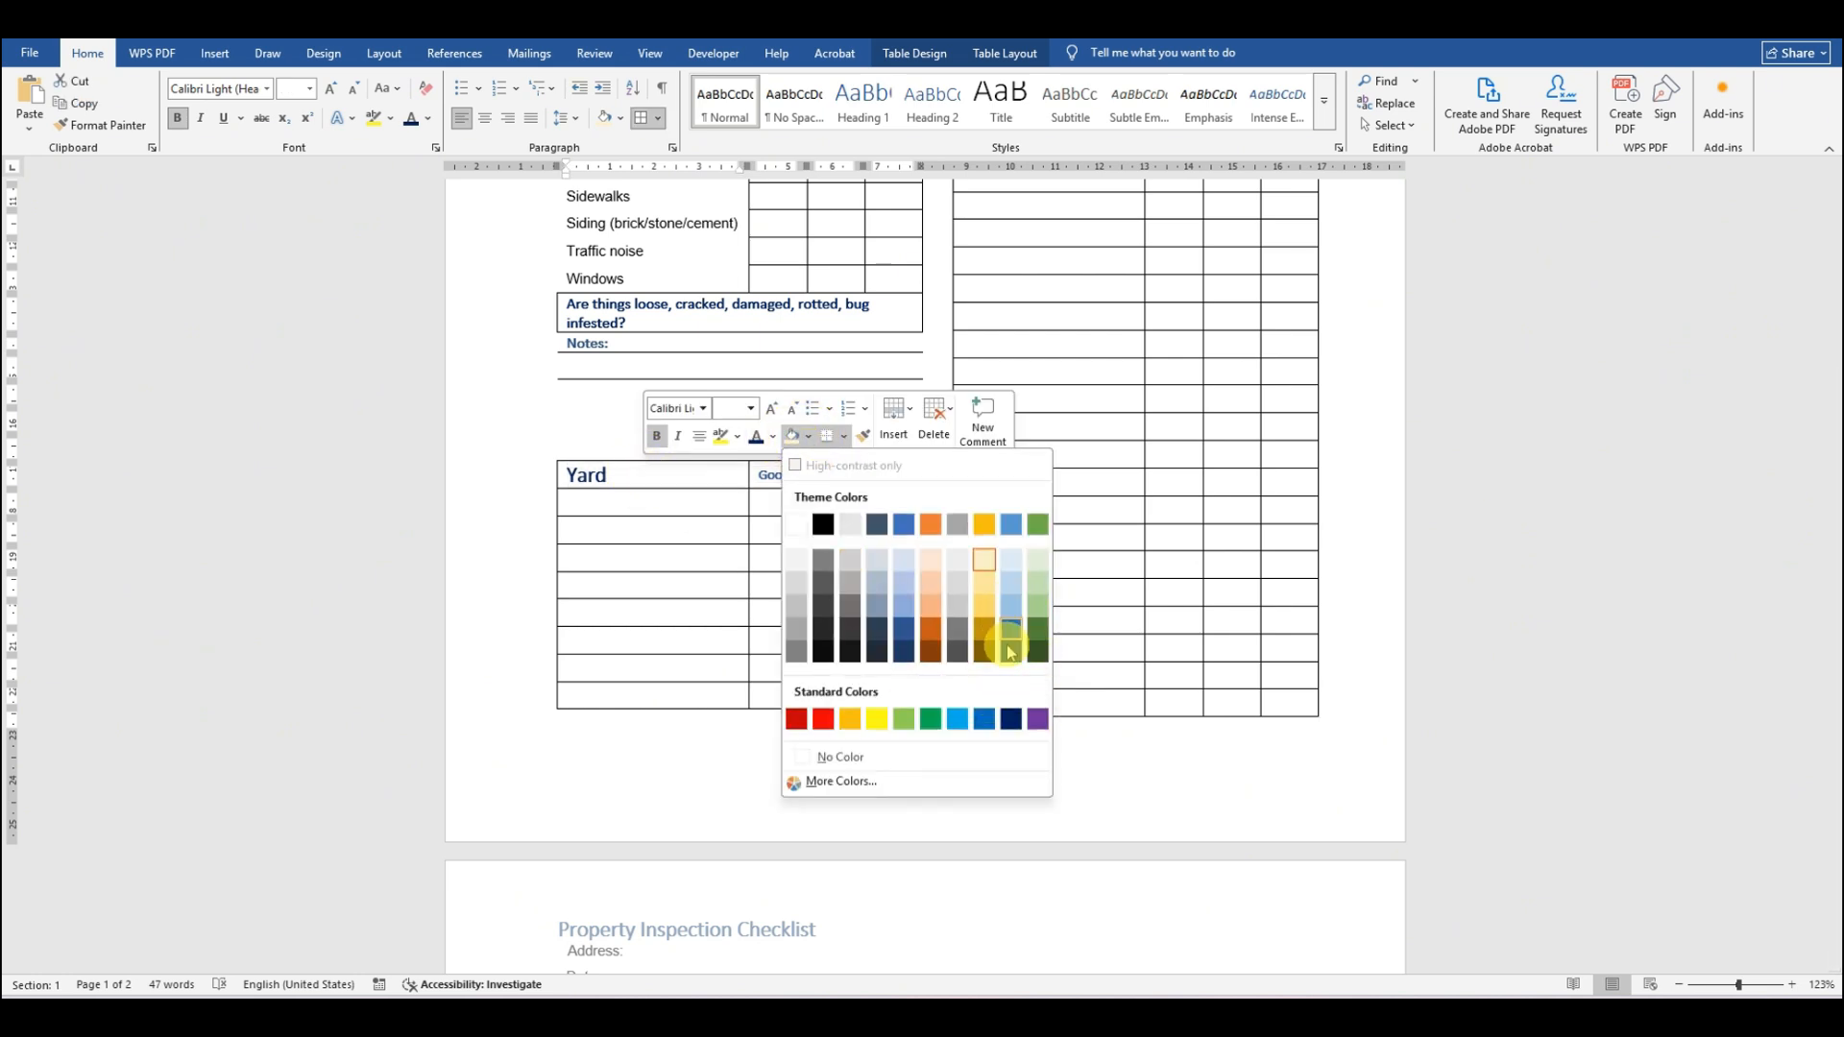
left_click(1008, 580)
left_click(897, 548)
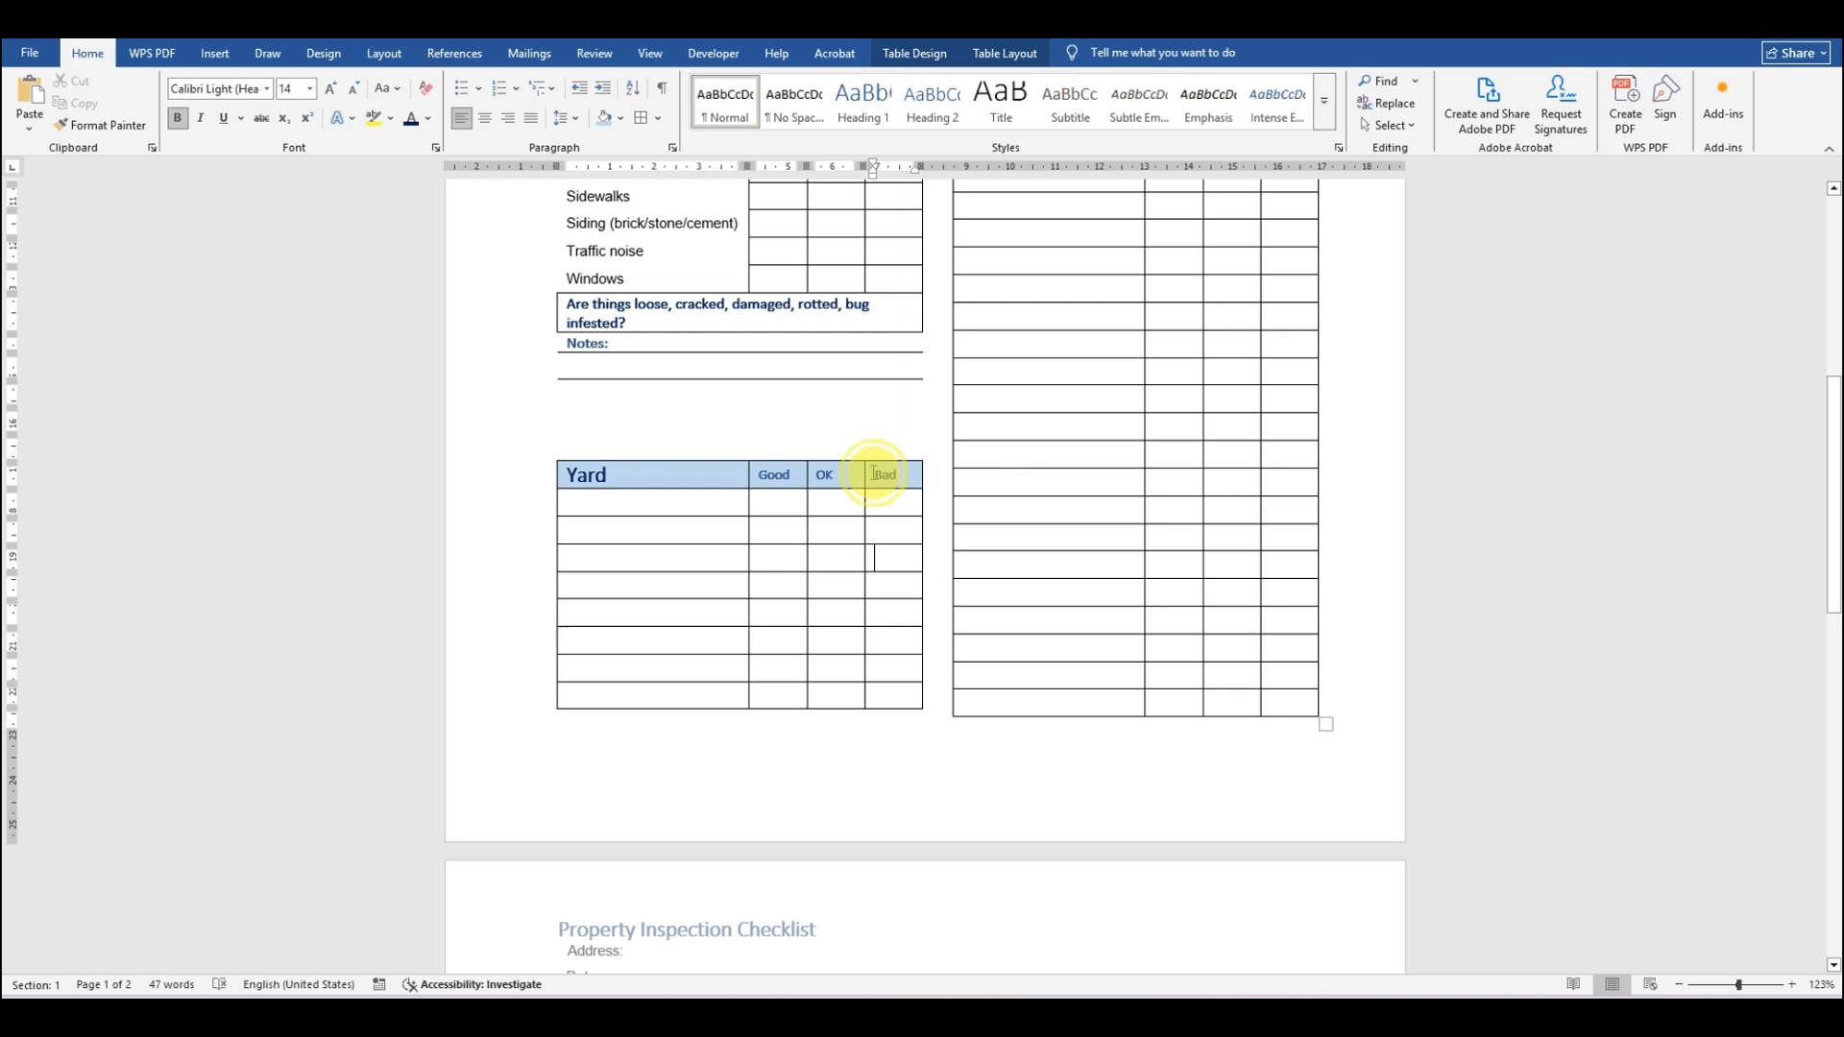
left_click_drag(875, 473, 638, 479)
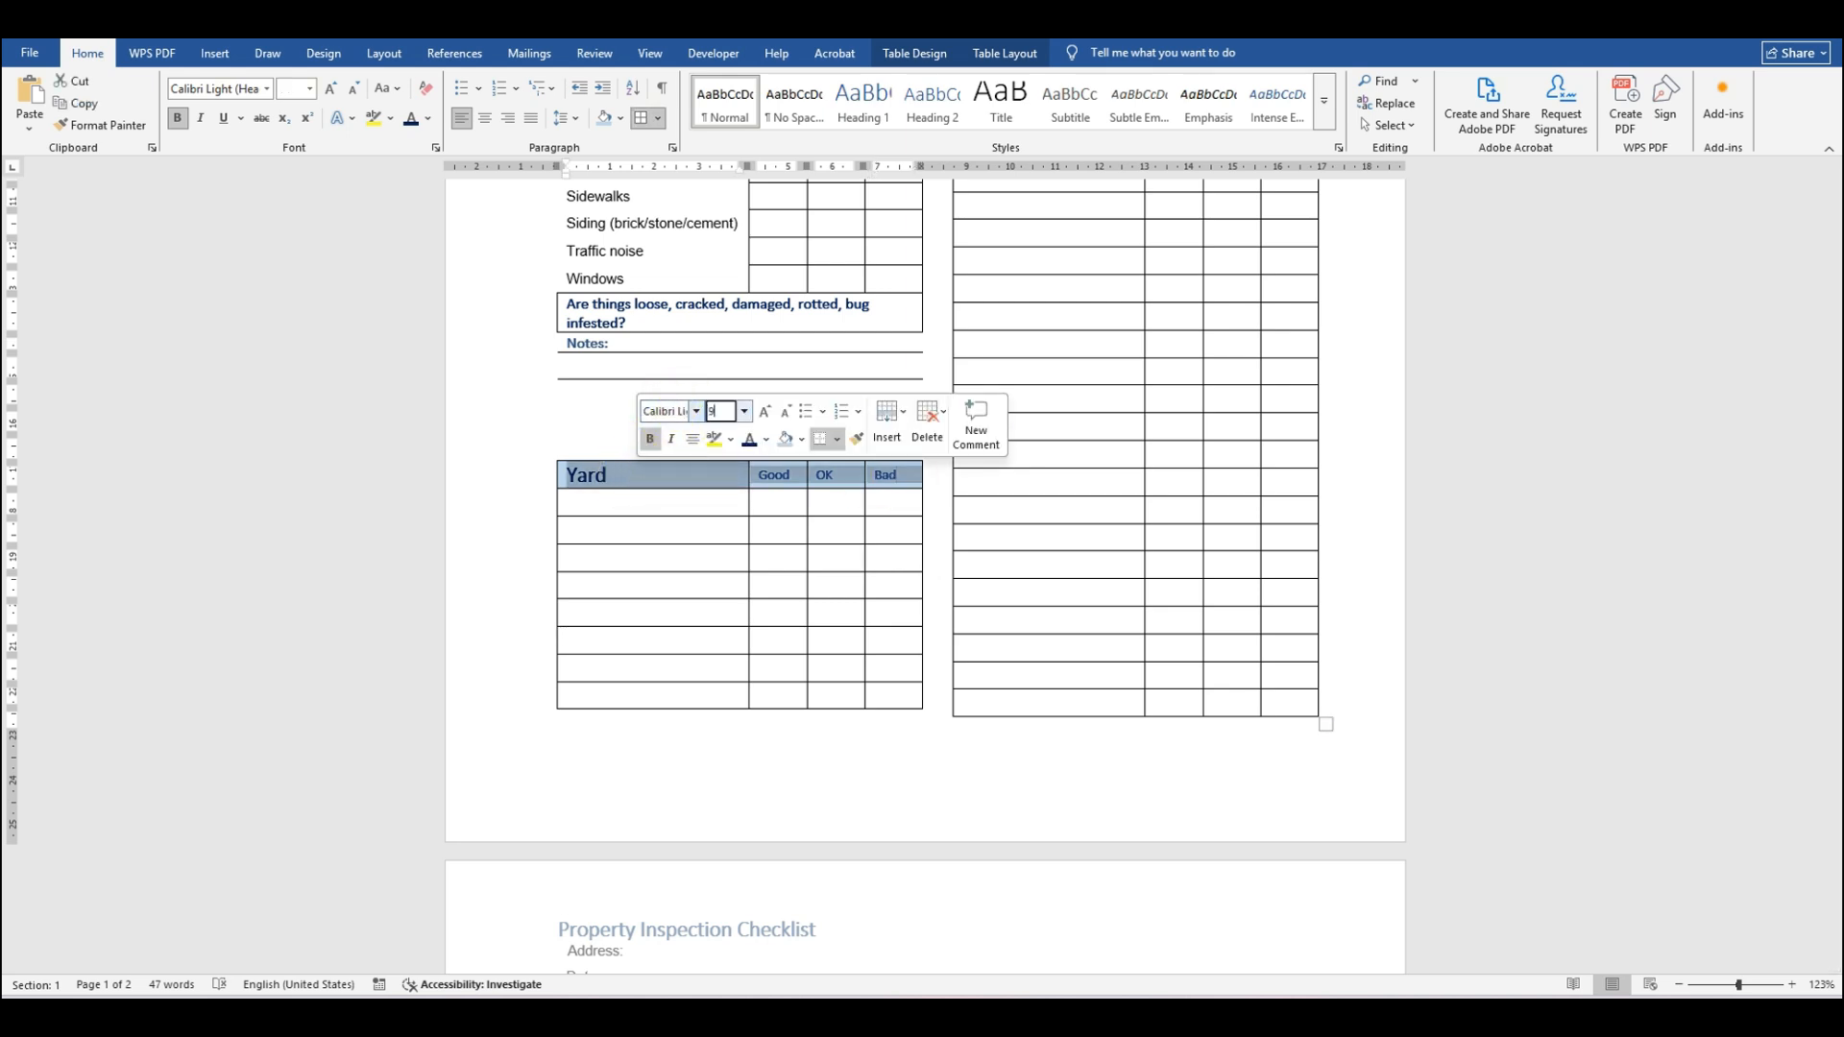
type("9")
key("Return")
left_click(682, 545)
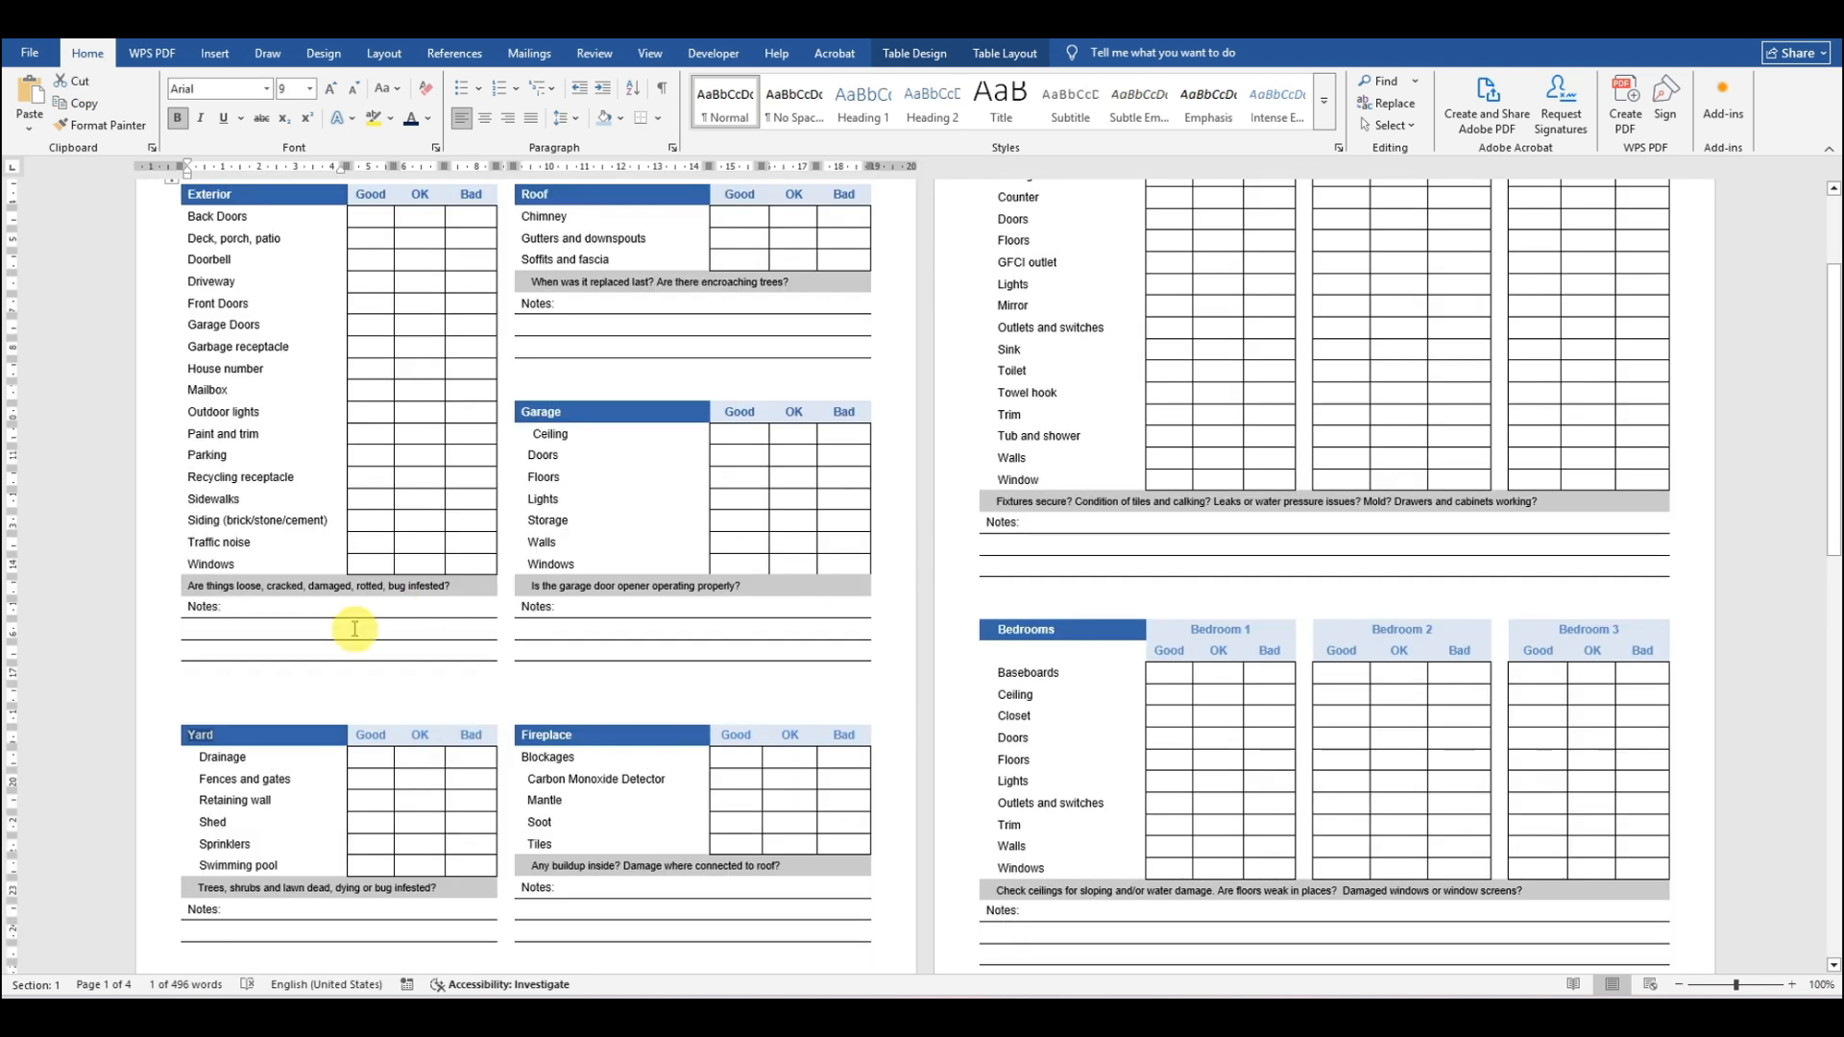
Step: Copy the Yard items Drainage through Swimming pool from the home-inspection-checklist document into the cells below the Yard header
scroll(355, 626, "down", 2)
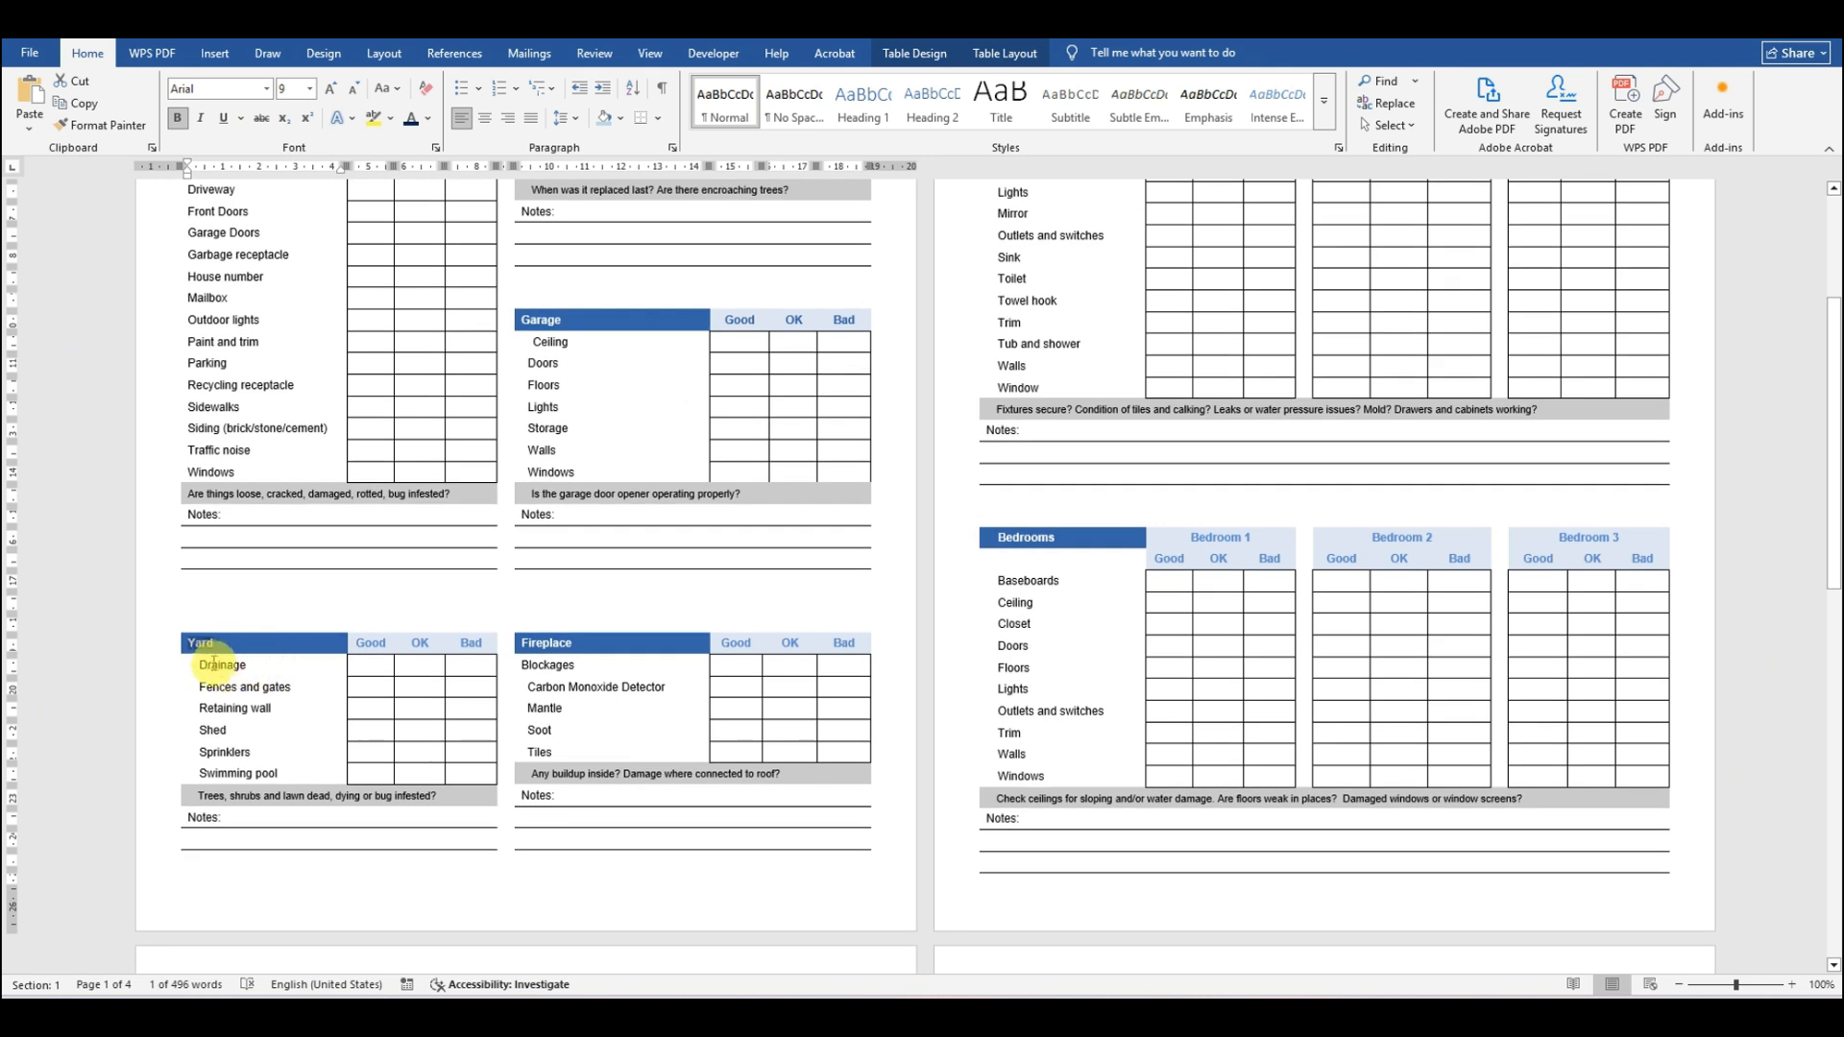
left_click_drag(197, 665, 287, 764)
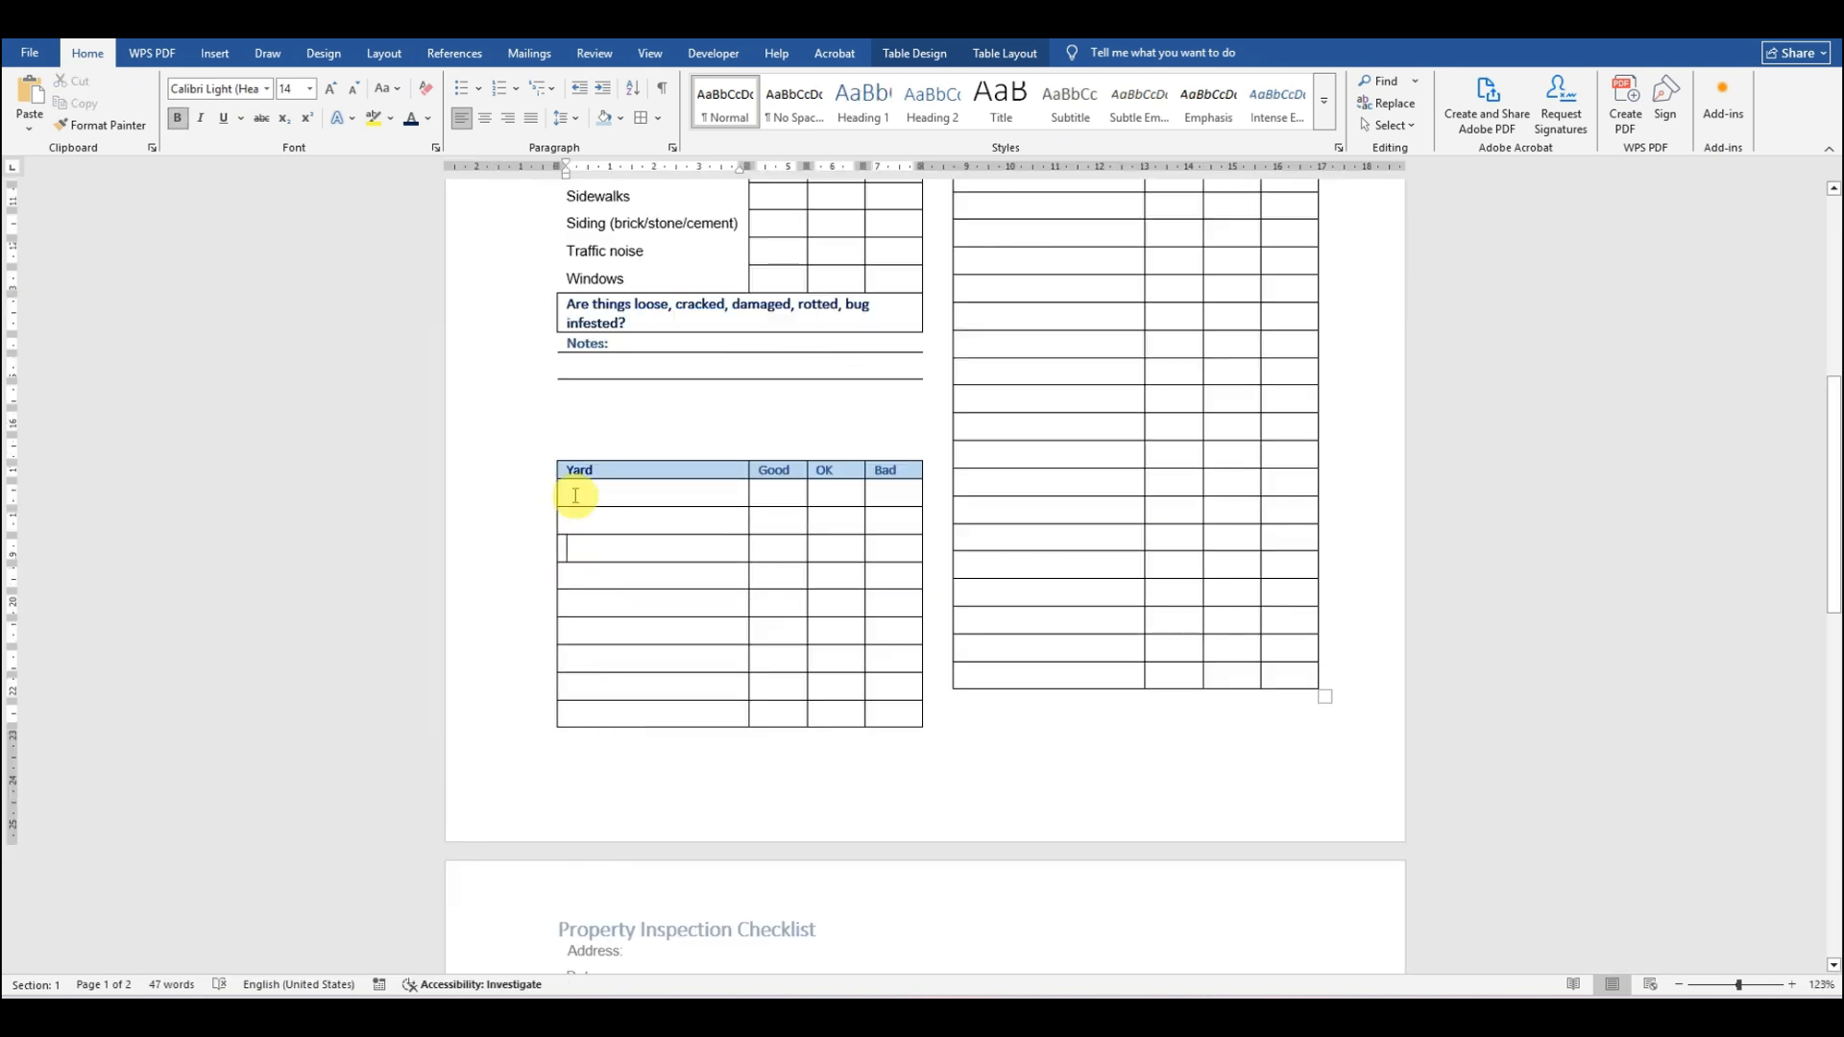
type("Drainage Fences and gates Retaining wall Shed Sprinklers Swimming pool")
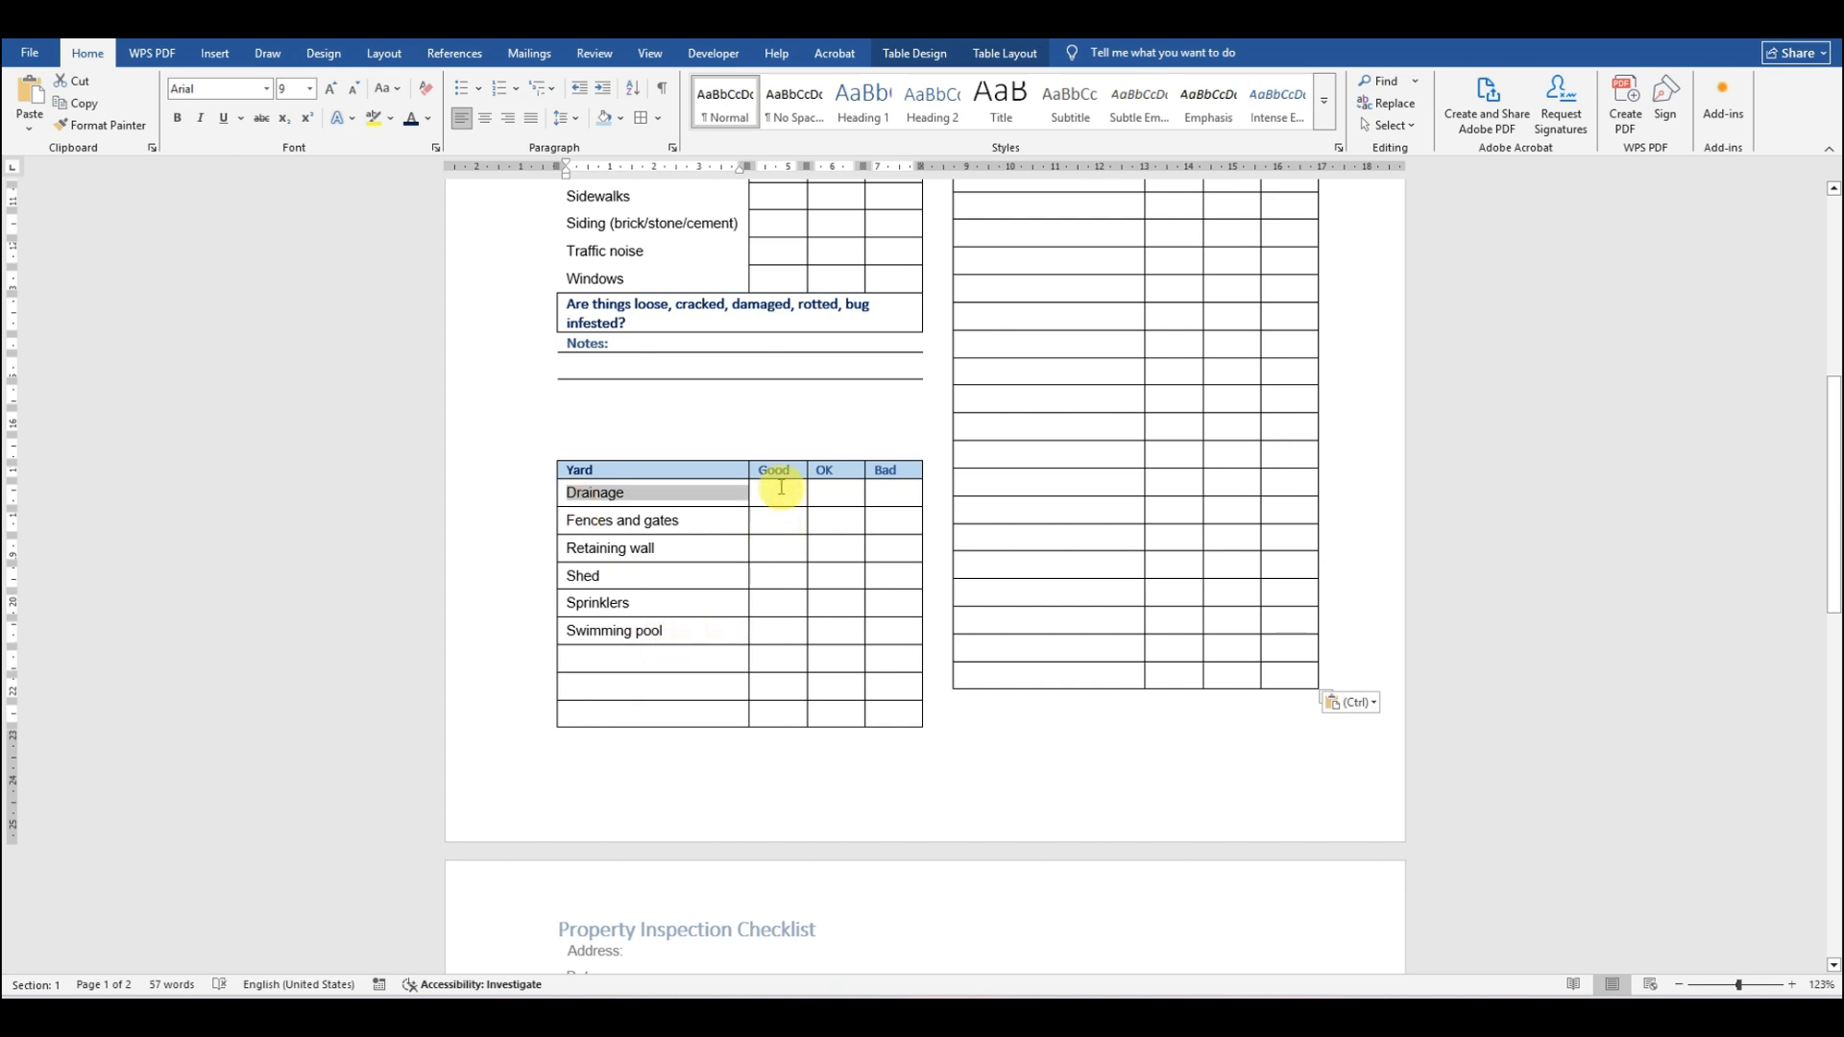
left_click(651, 504)
Step: Remove all borders from the Yard item name cells, Drainage through Swimming pool
left_click_drag(562, 492, 704, 636)
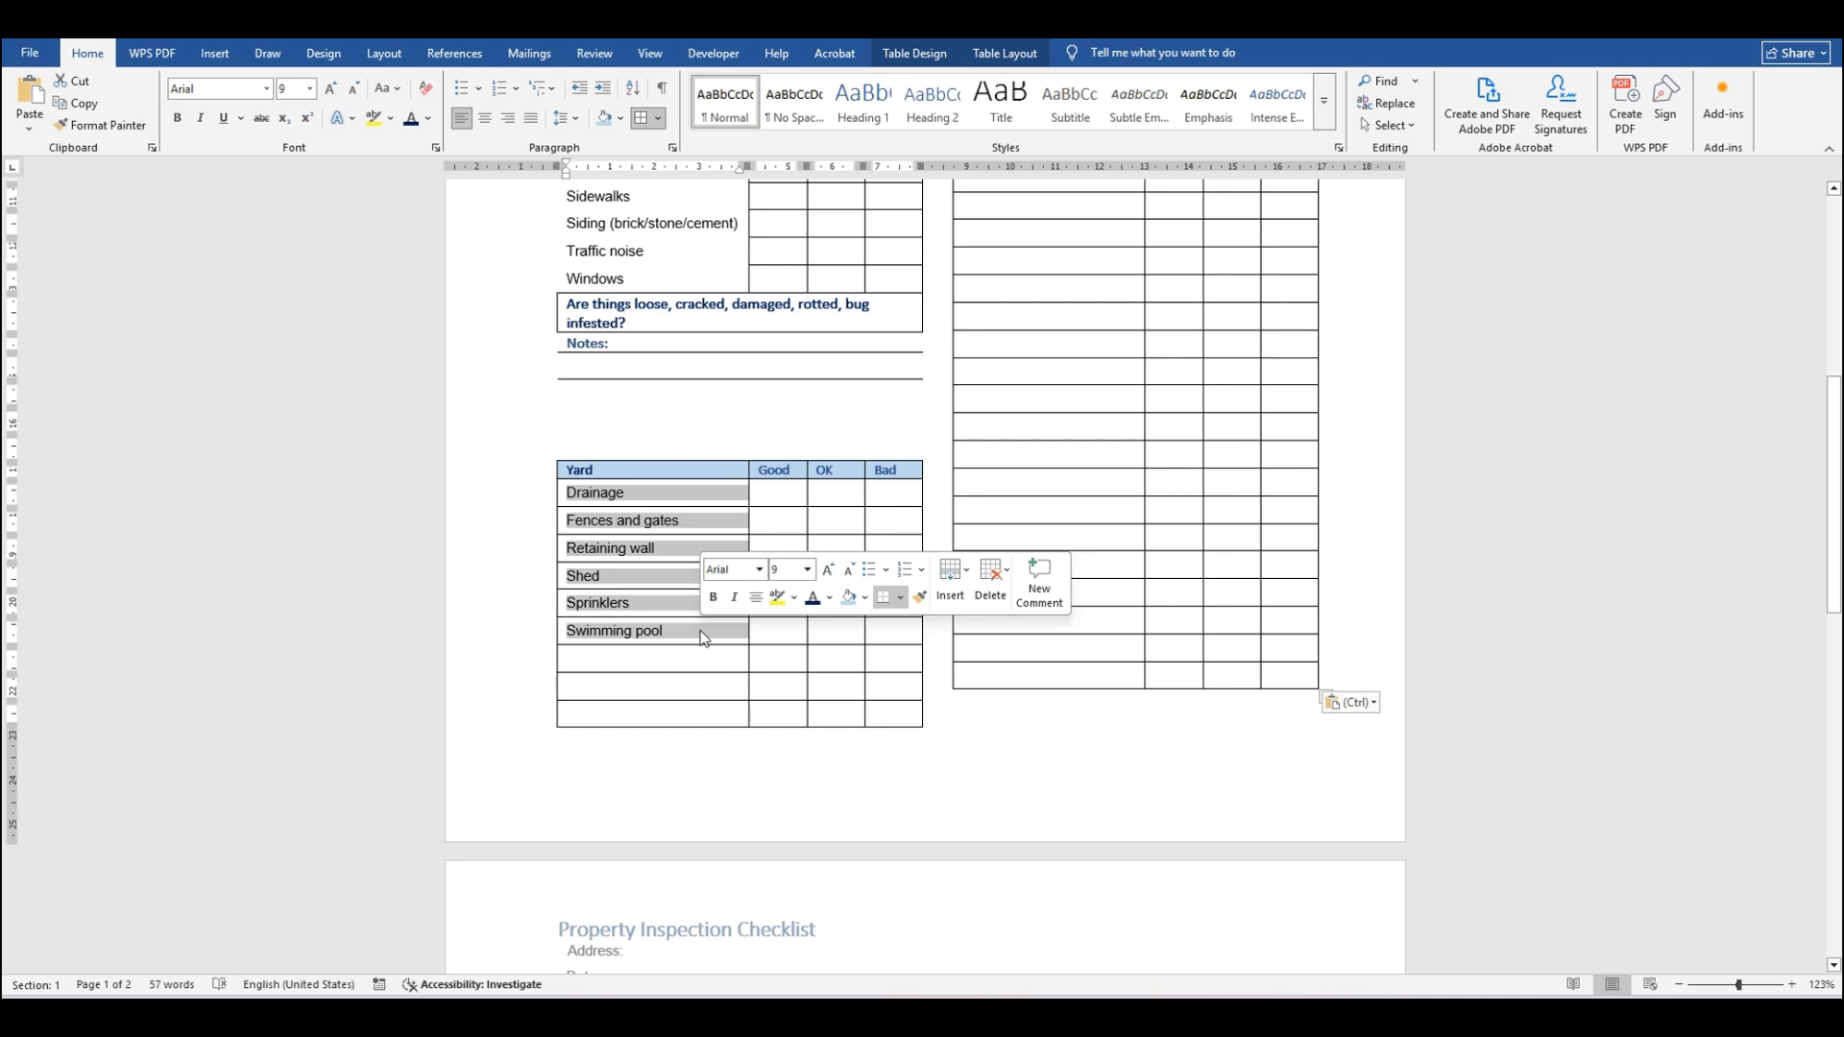
left_click(659, 118)
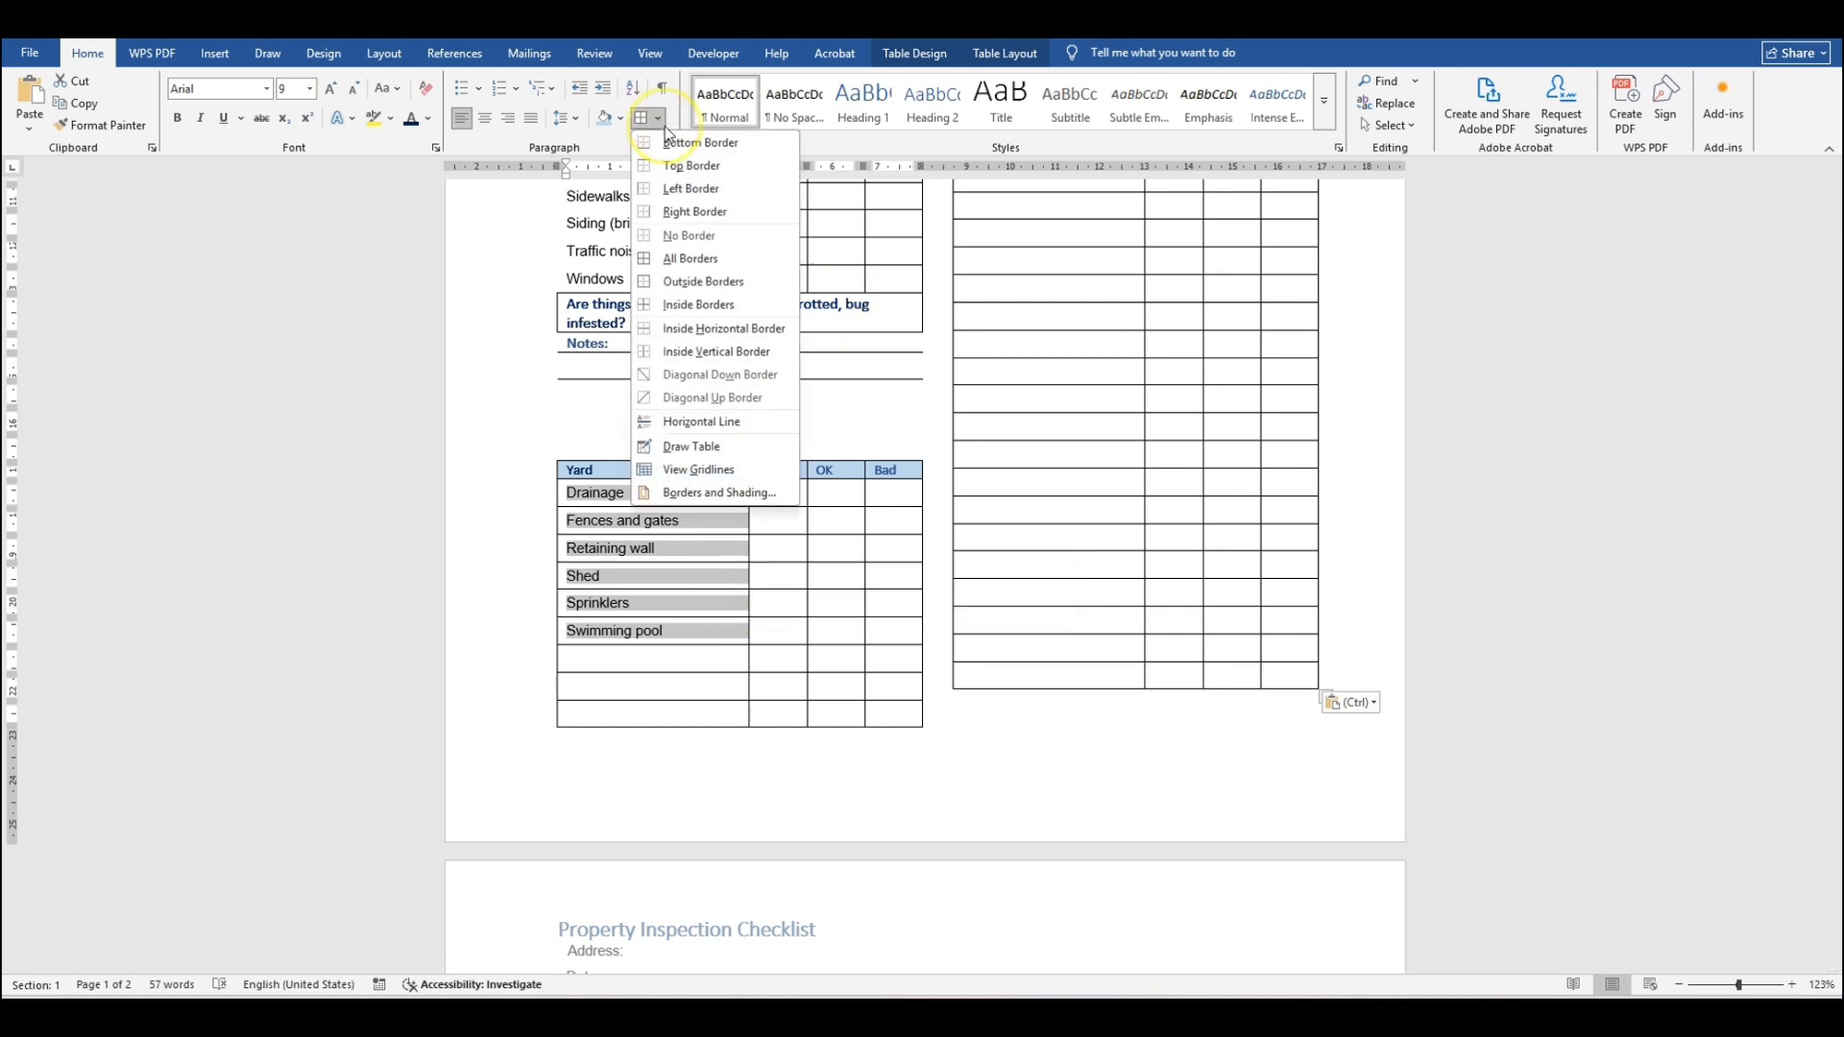
left_click(704, 237)
left_click(700, 659)
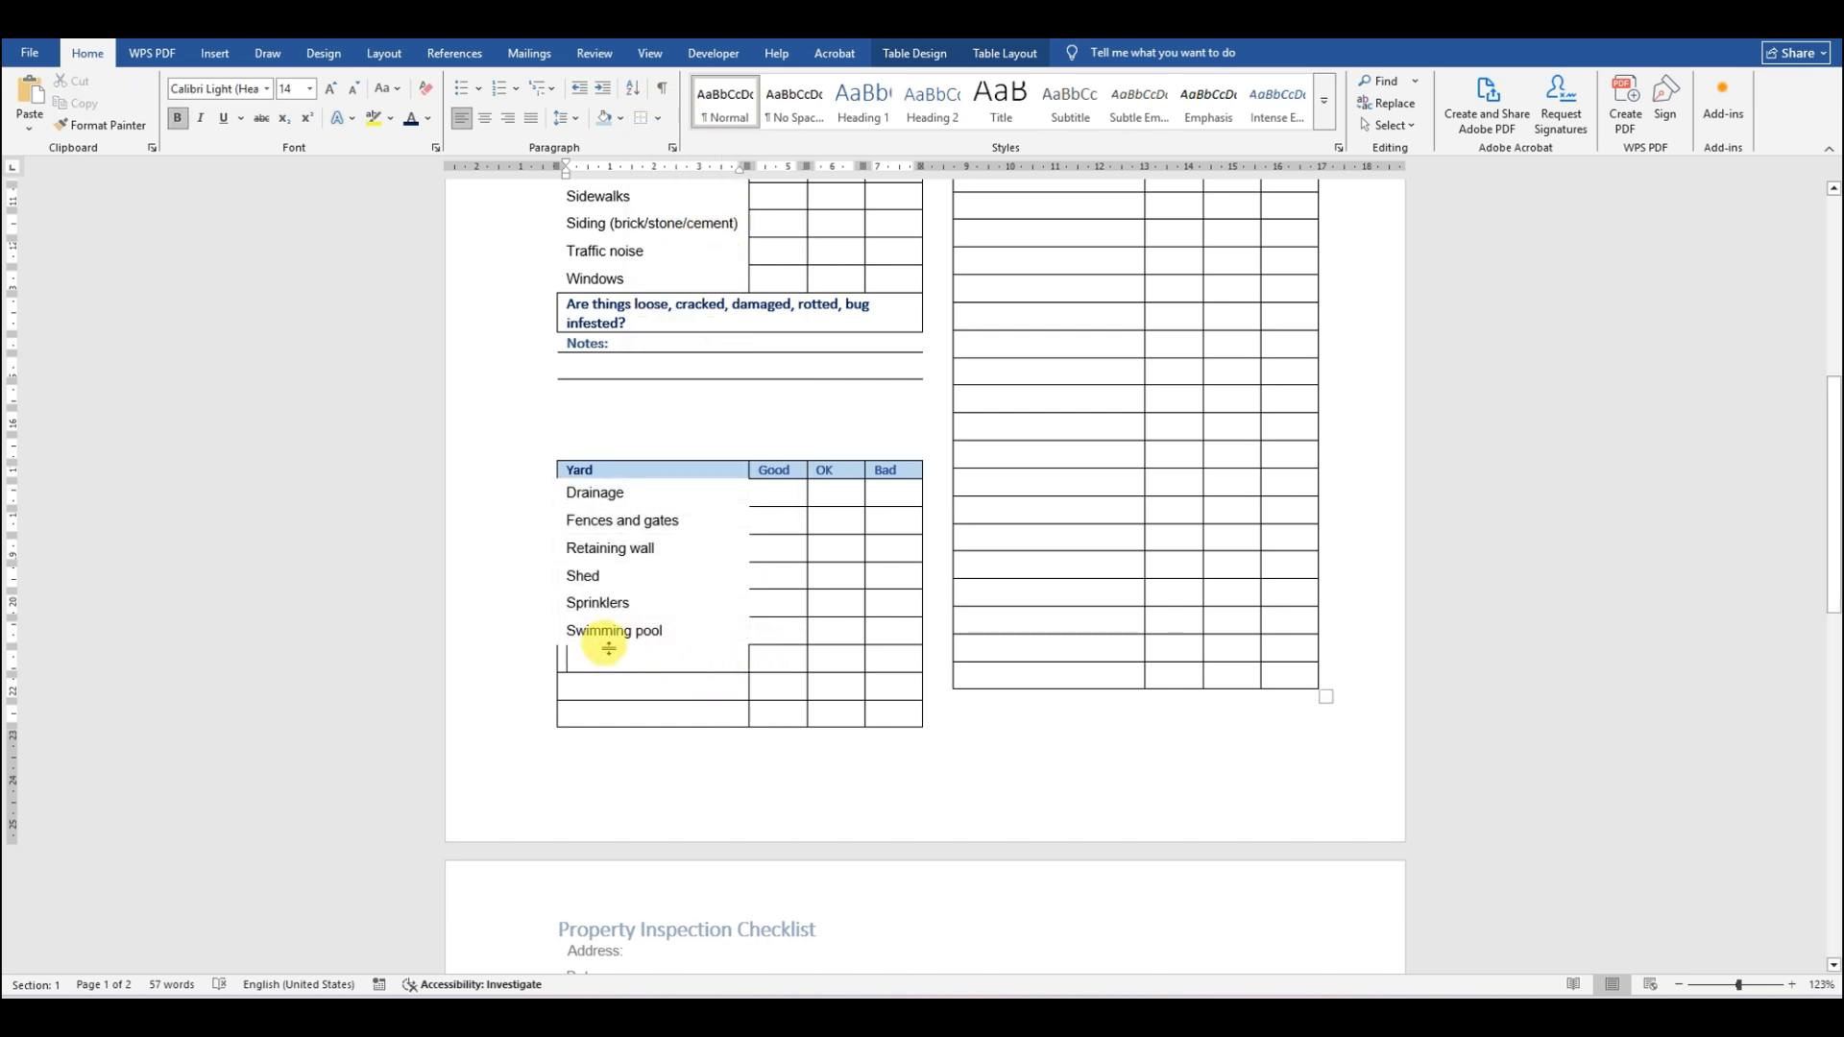
Step: Reapply all borders to the row below Swimming pool, the Yard items' rating cells, and the Yard header row
left_click_drag(579, 657, 885, 667)
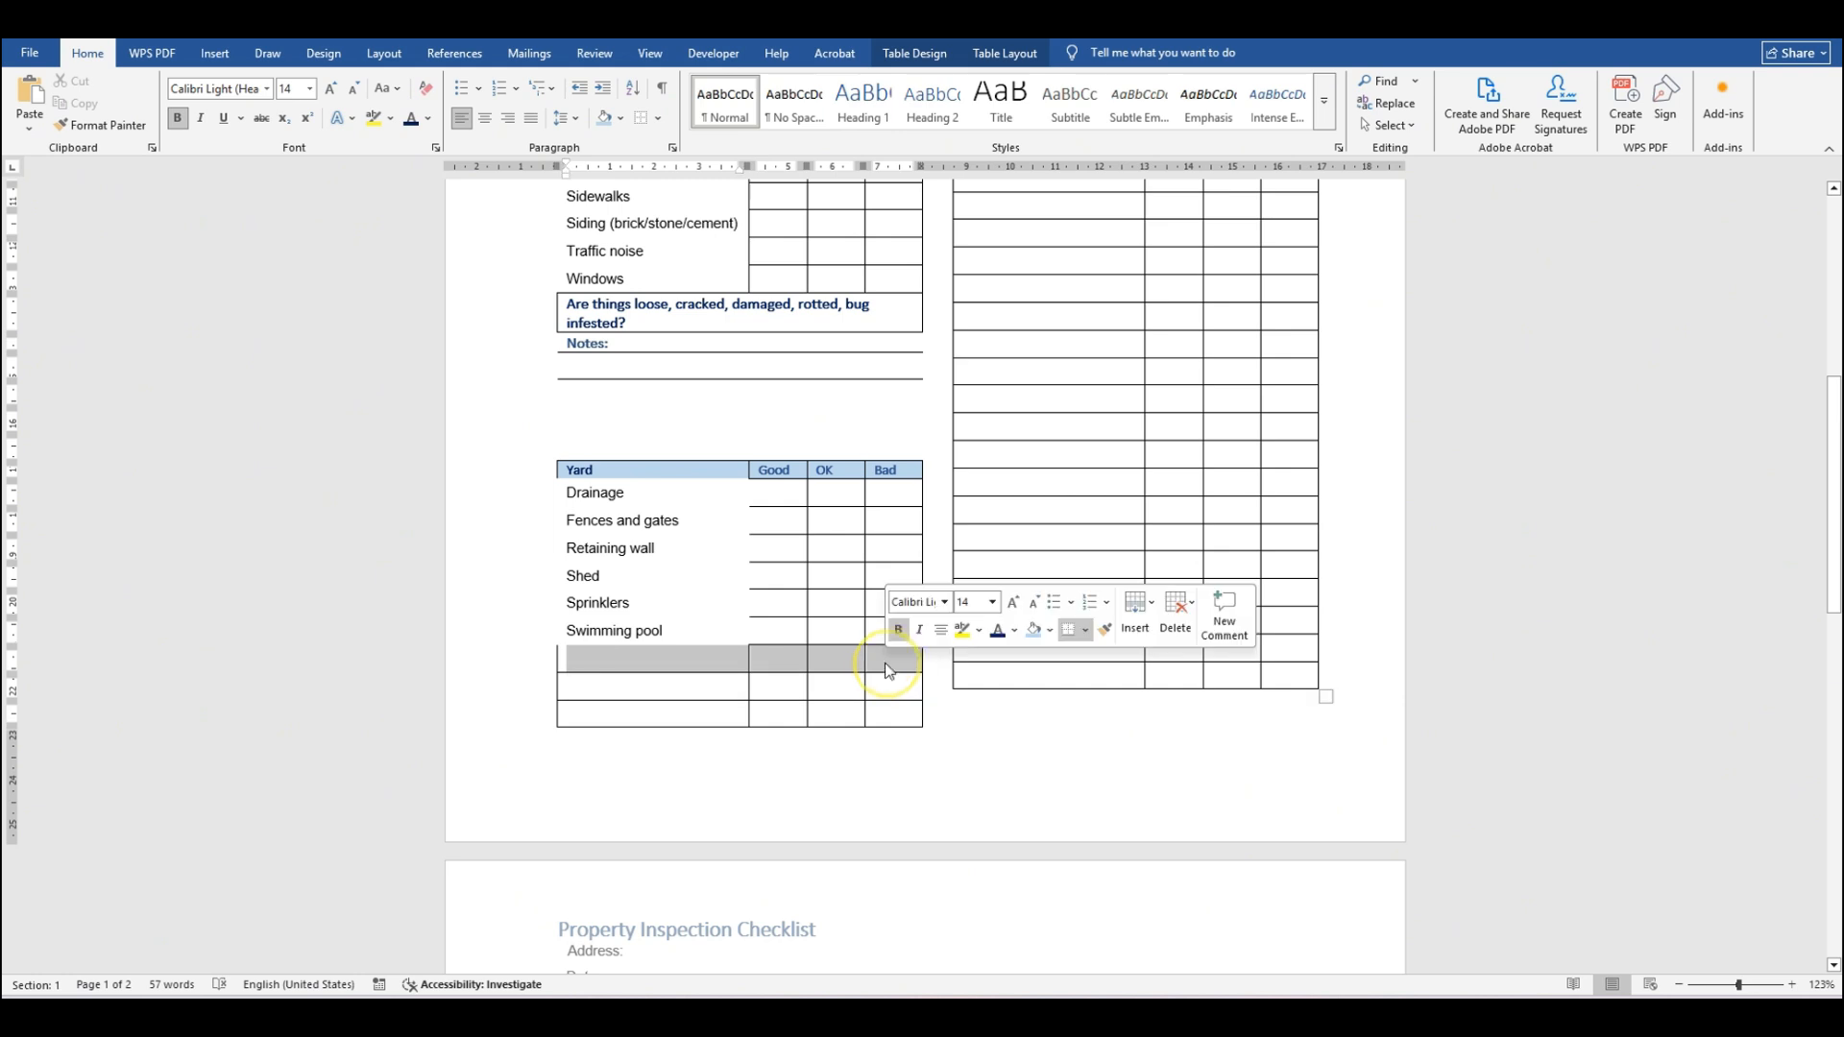
left_click(658, 117)
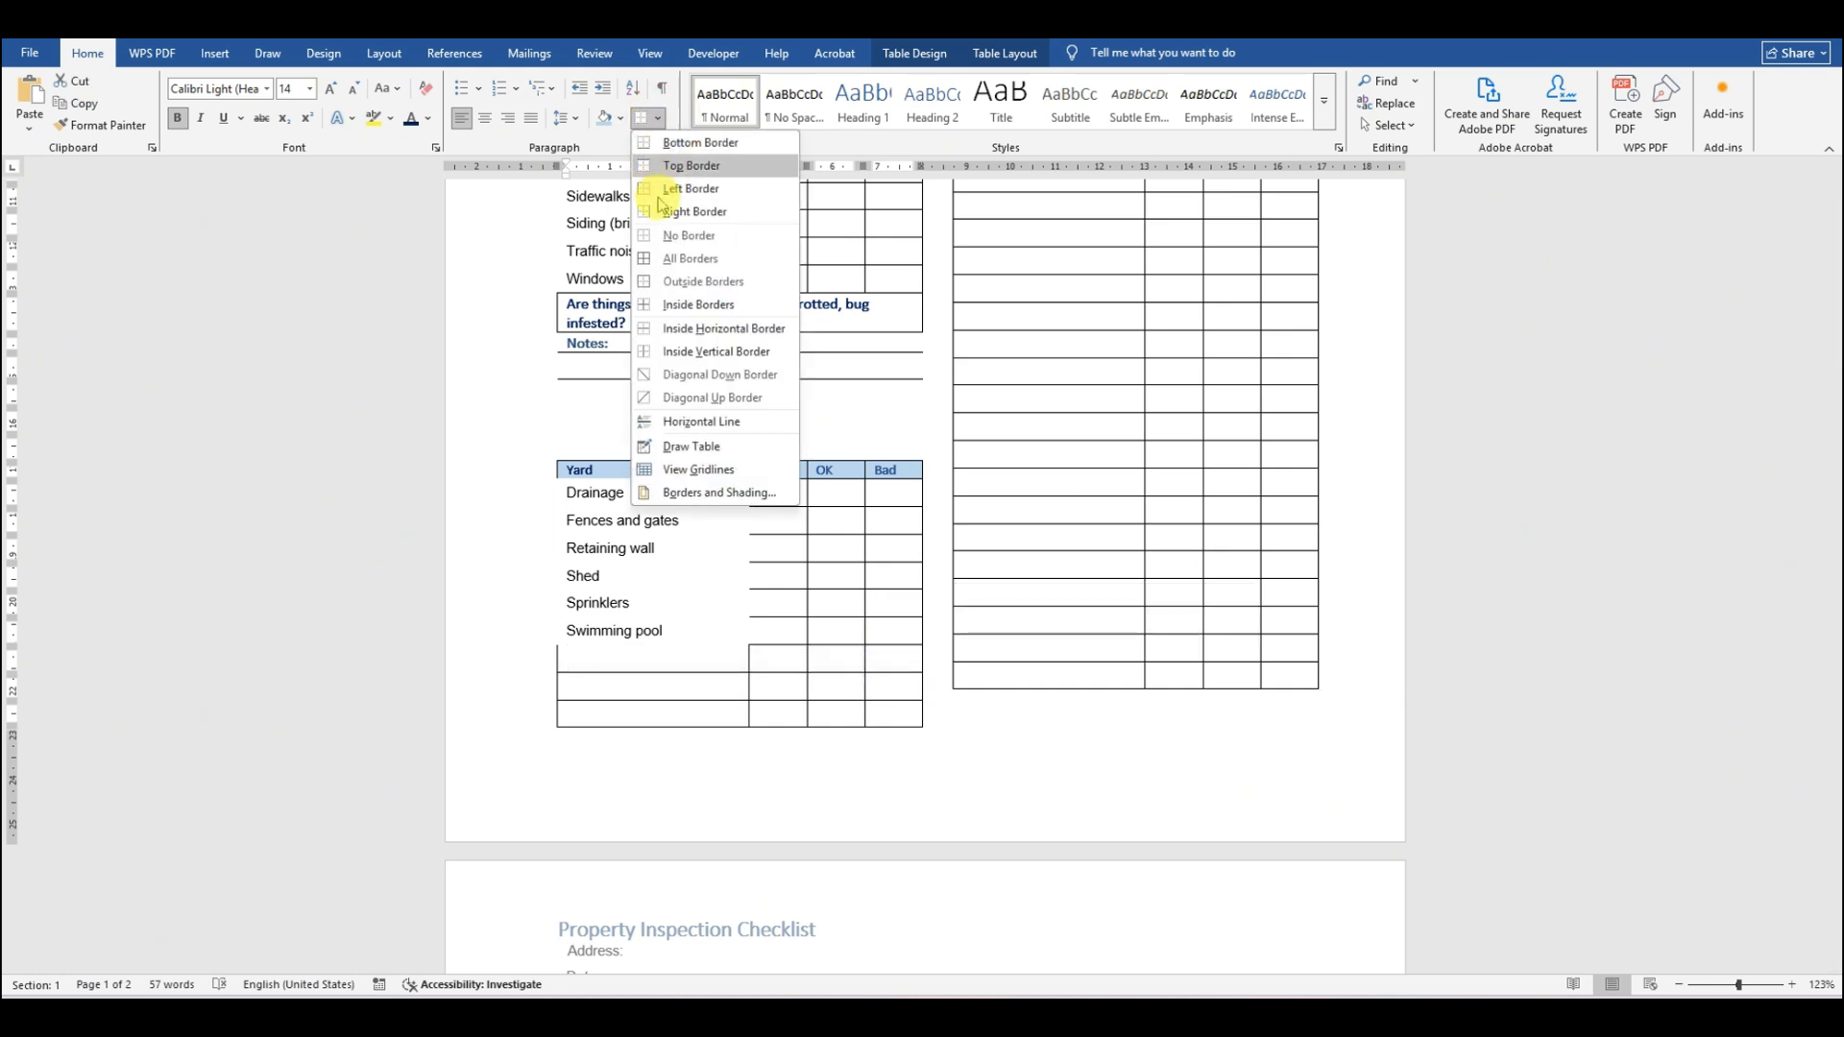
left_click(708, 257)
left_click_drag(760, 493, 890, 618)
left_click(641, 118)
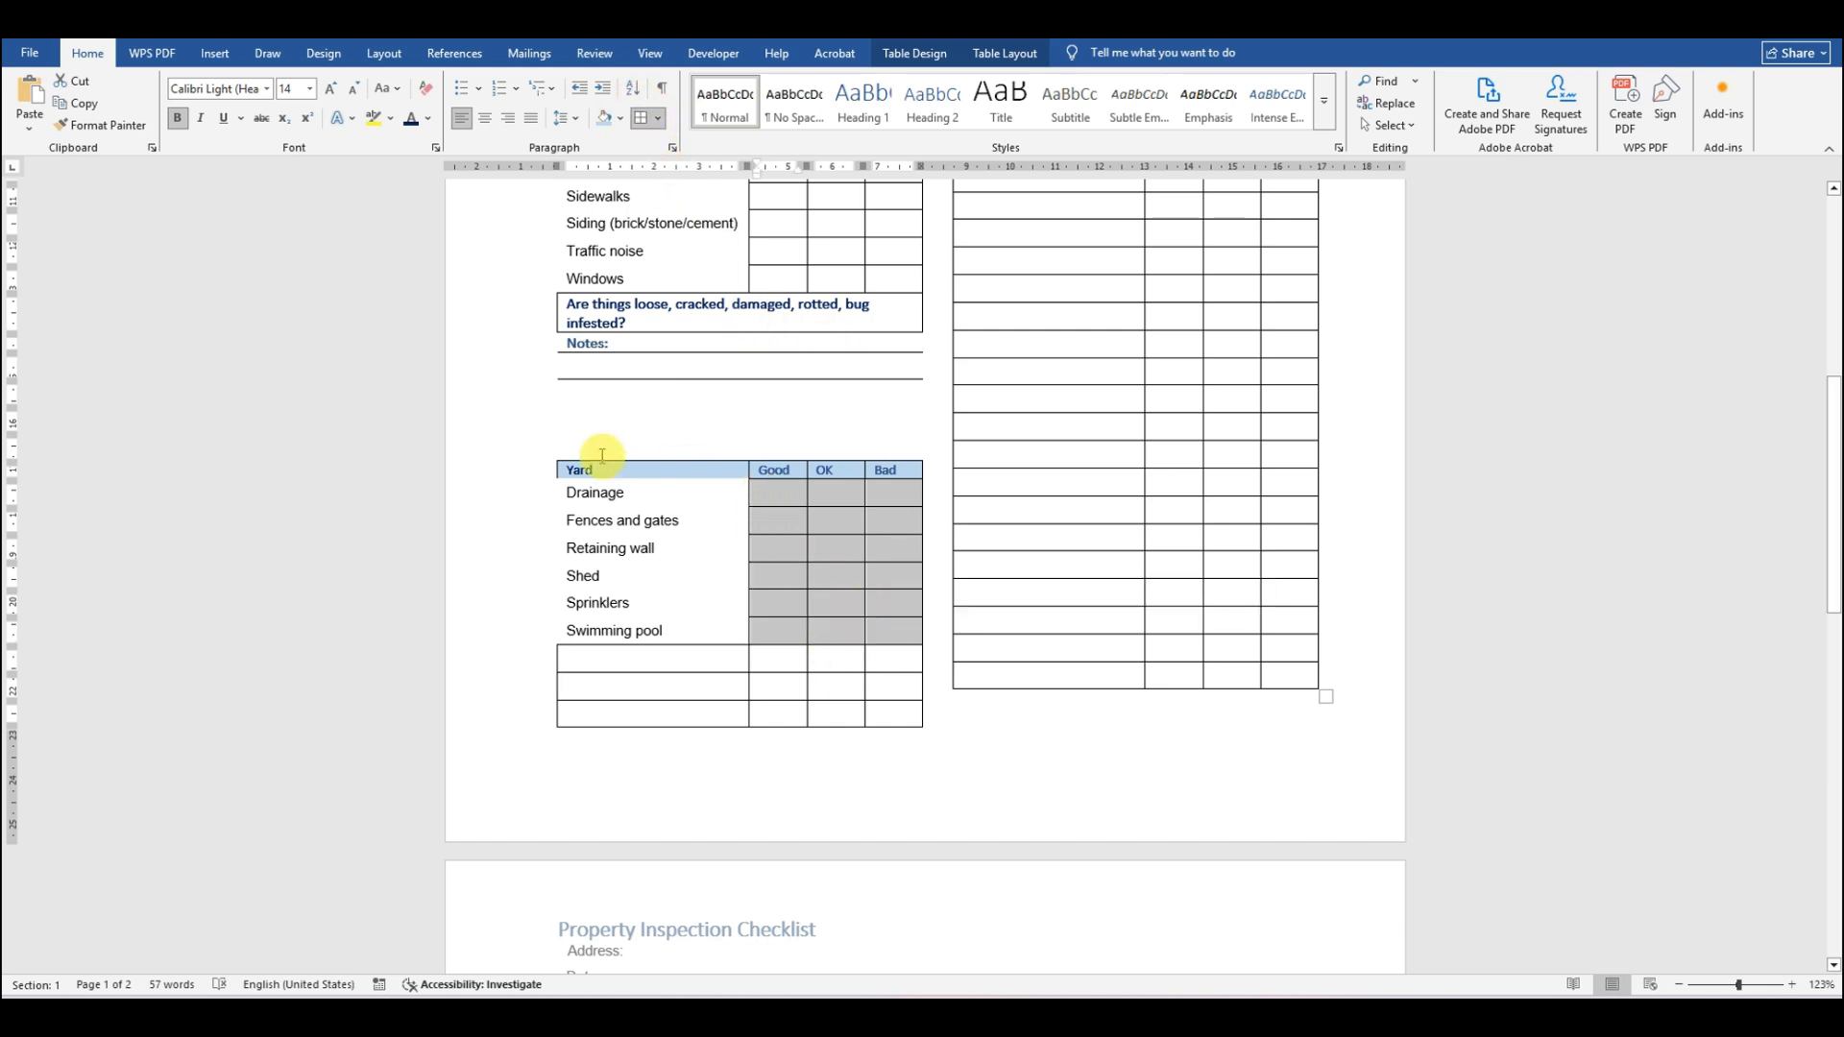
left_click_drag(568, 471, 890, 465)
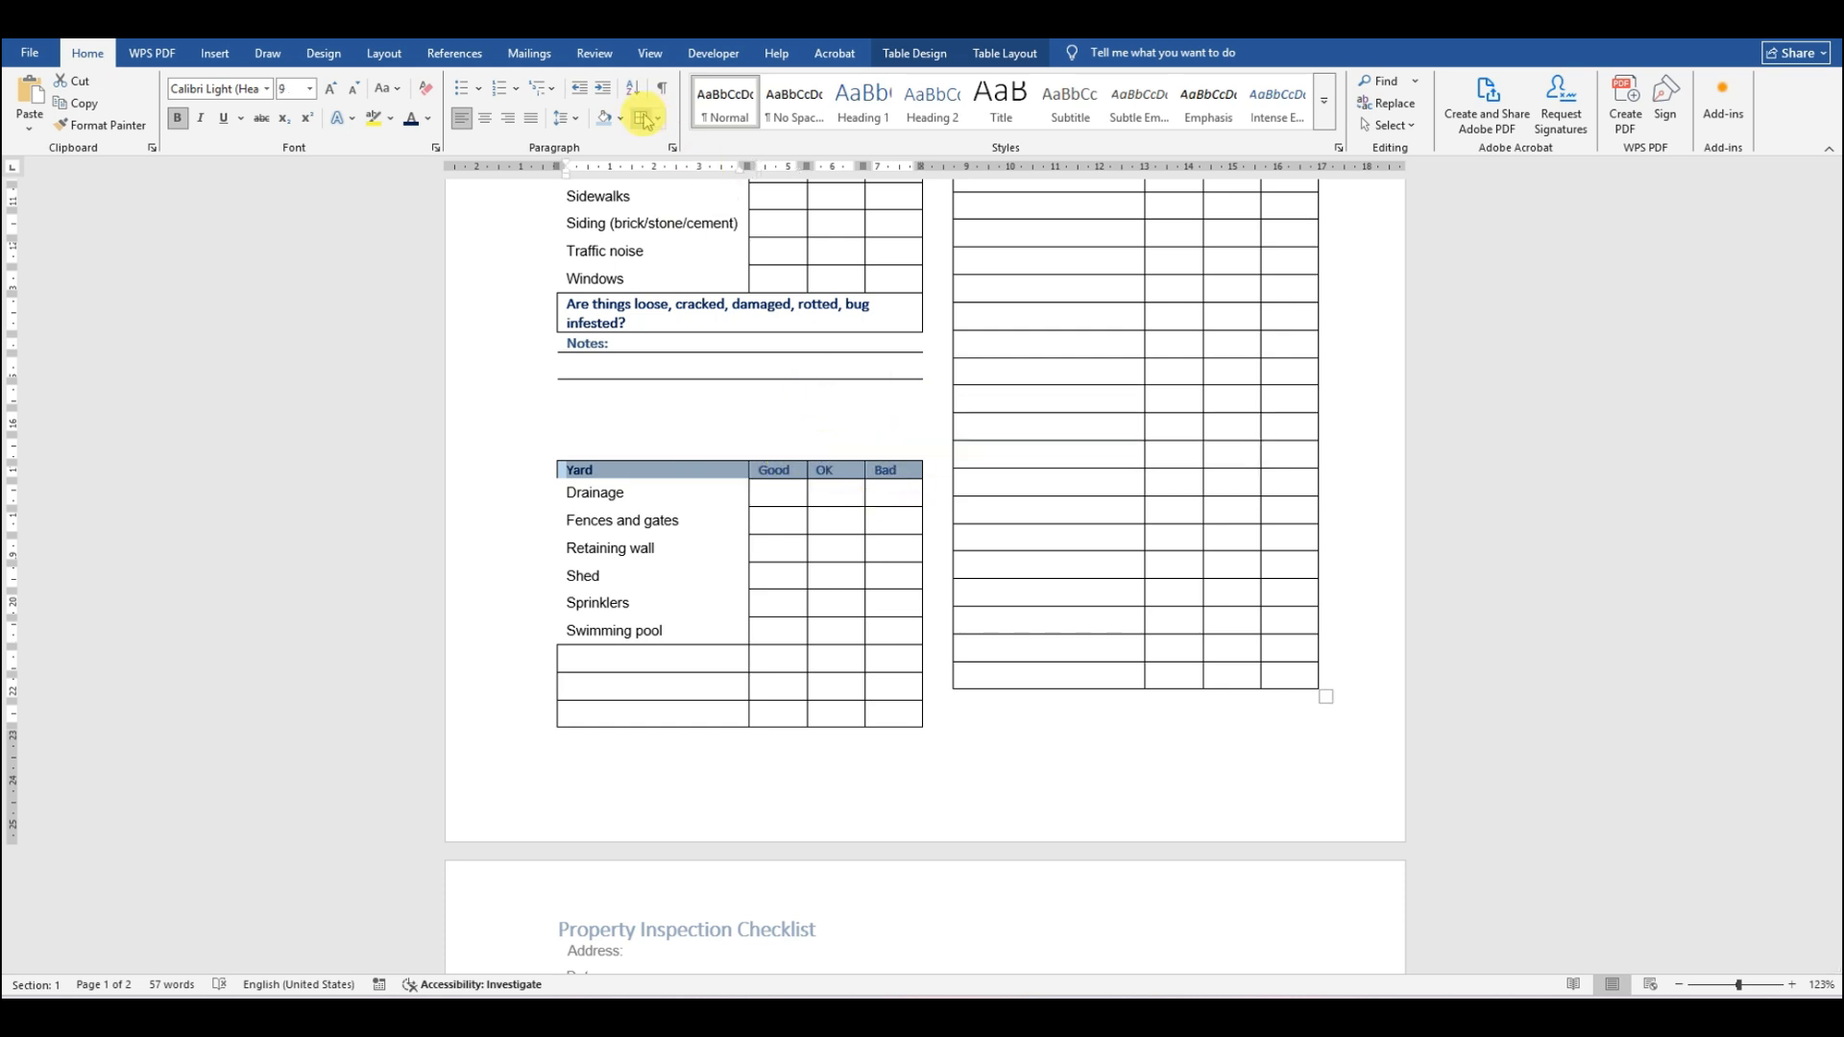
left_click(738, 519)
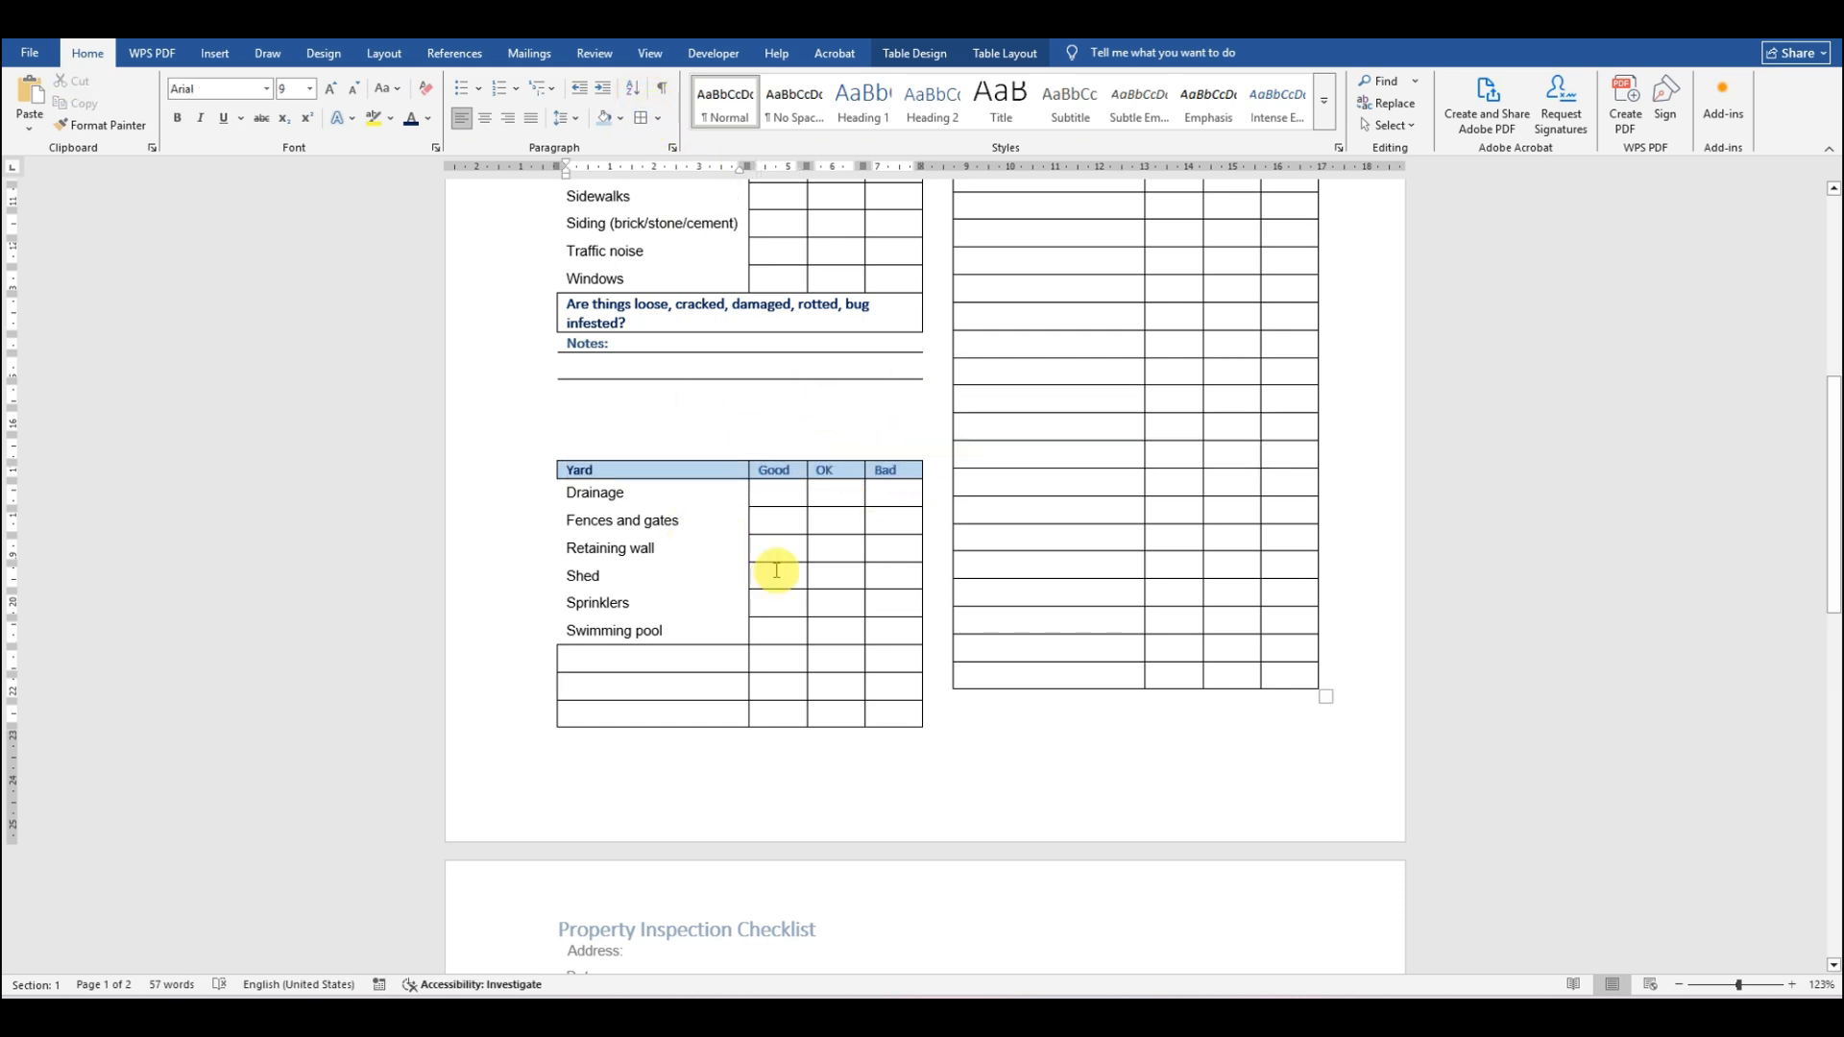
Step: Copy the question "Trees, shrubs and lawn dead, dying or bug infested?" from the home-inspection-checklist document into the row below Swimming pool
scroll(774, 569, "up", 4)
scroll(774, 569, "up", 2)
scroll(774, 569, "down", 4)
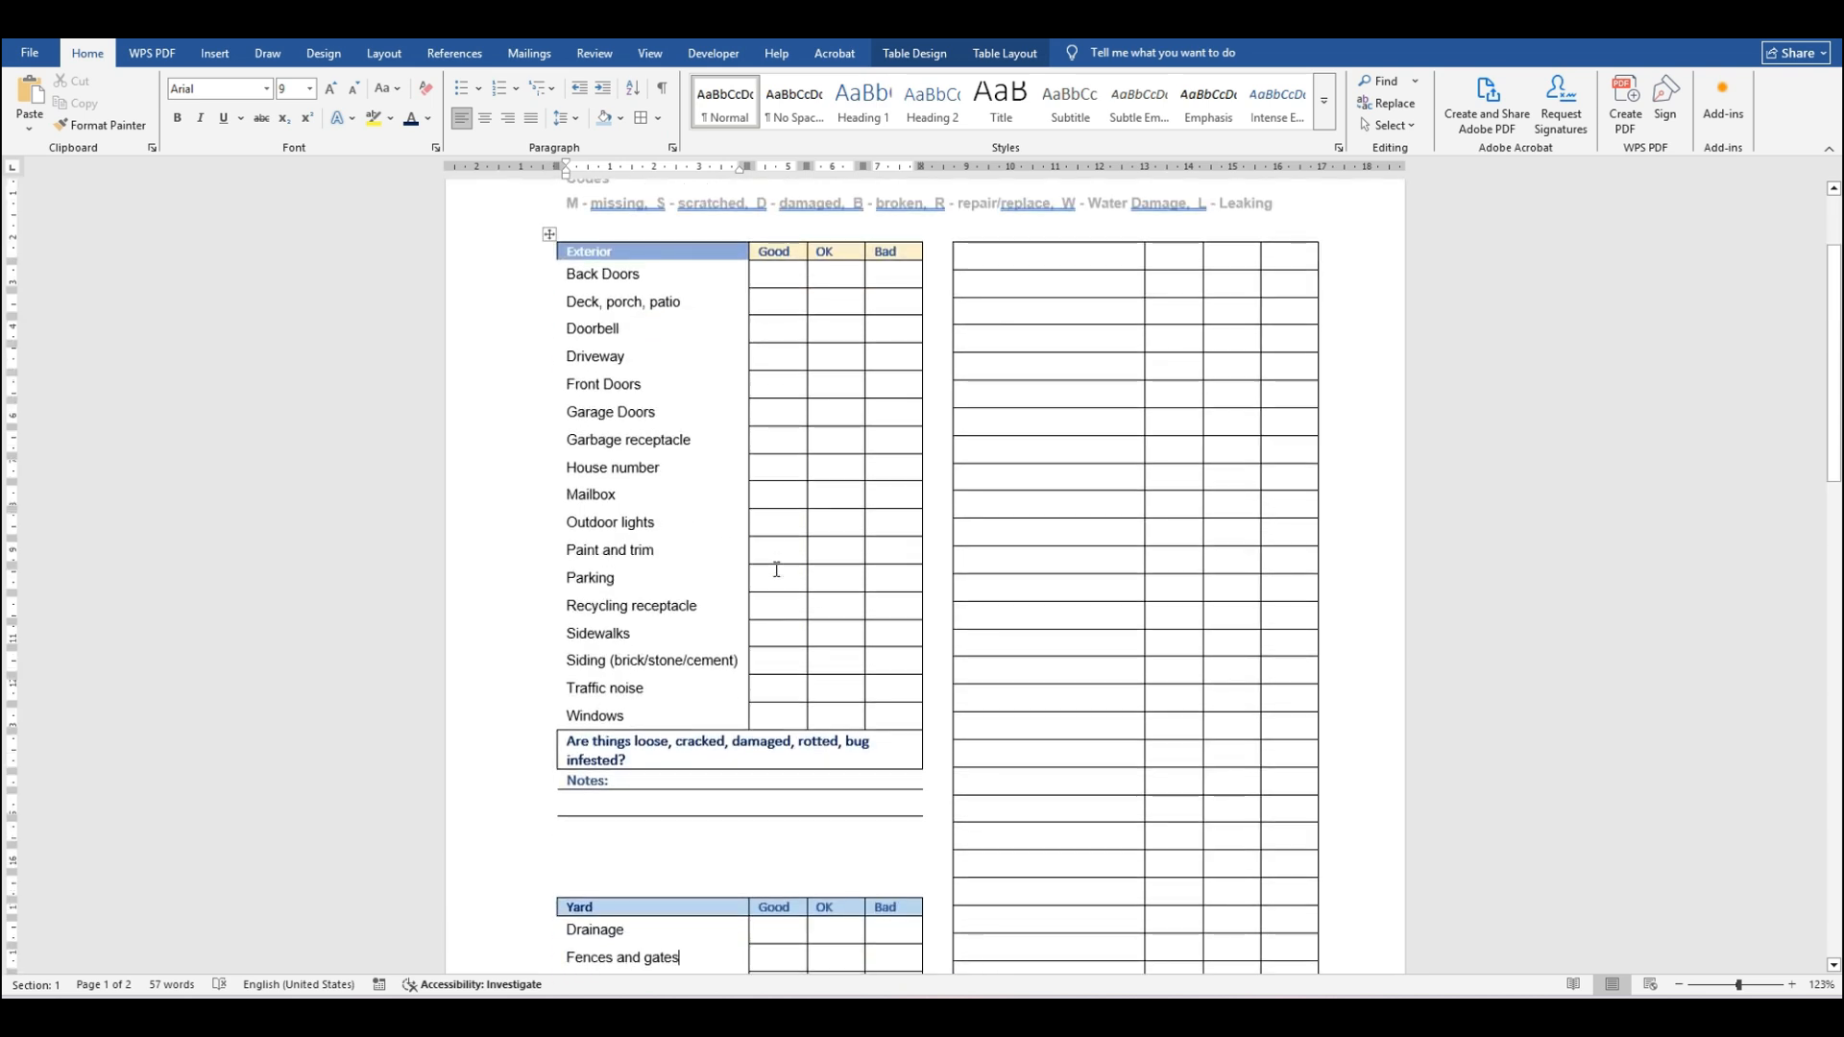
scroll(776, 569, "down", 2)
scroll(804, 606, "down", 2)
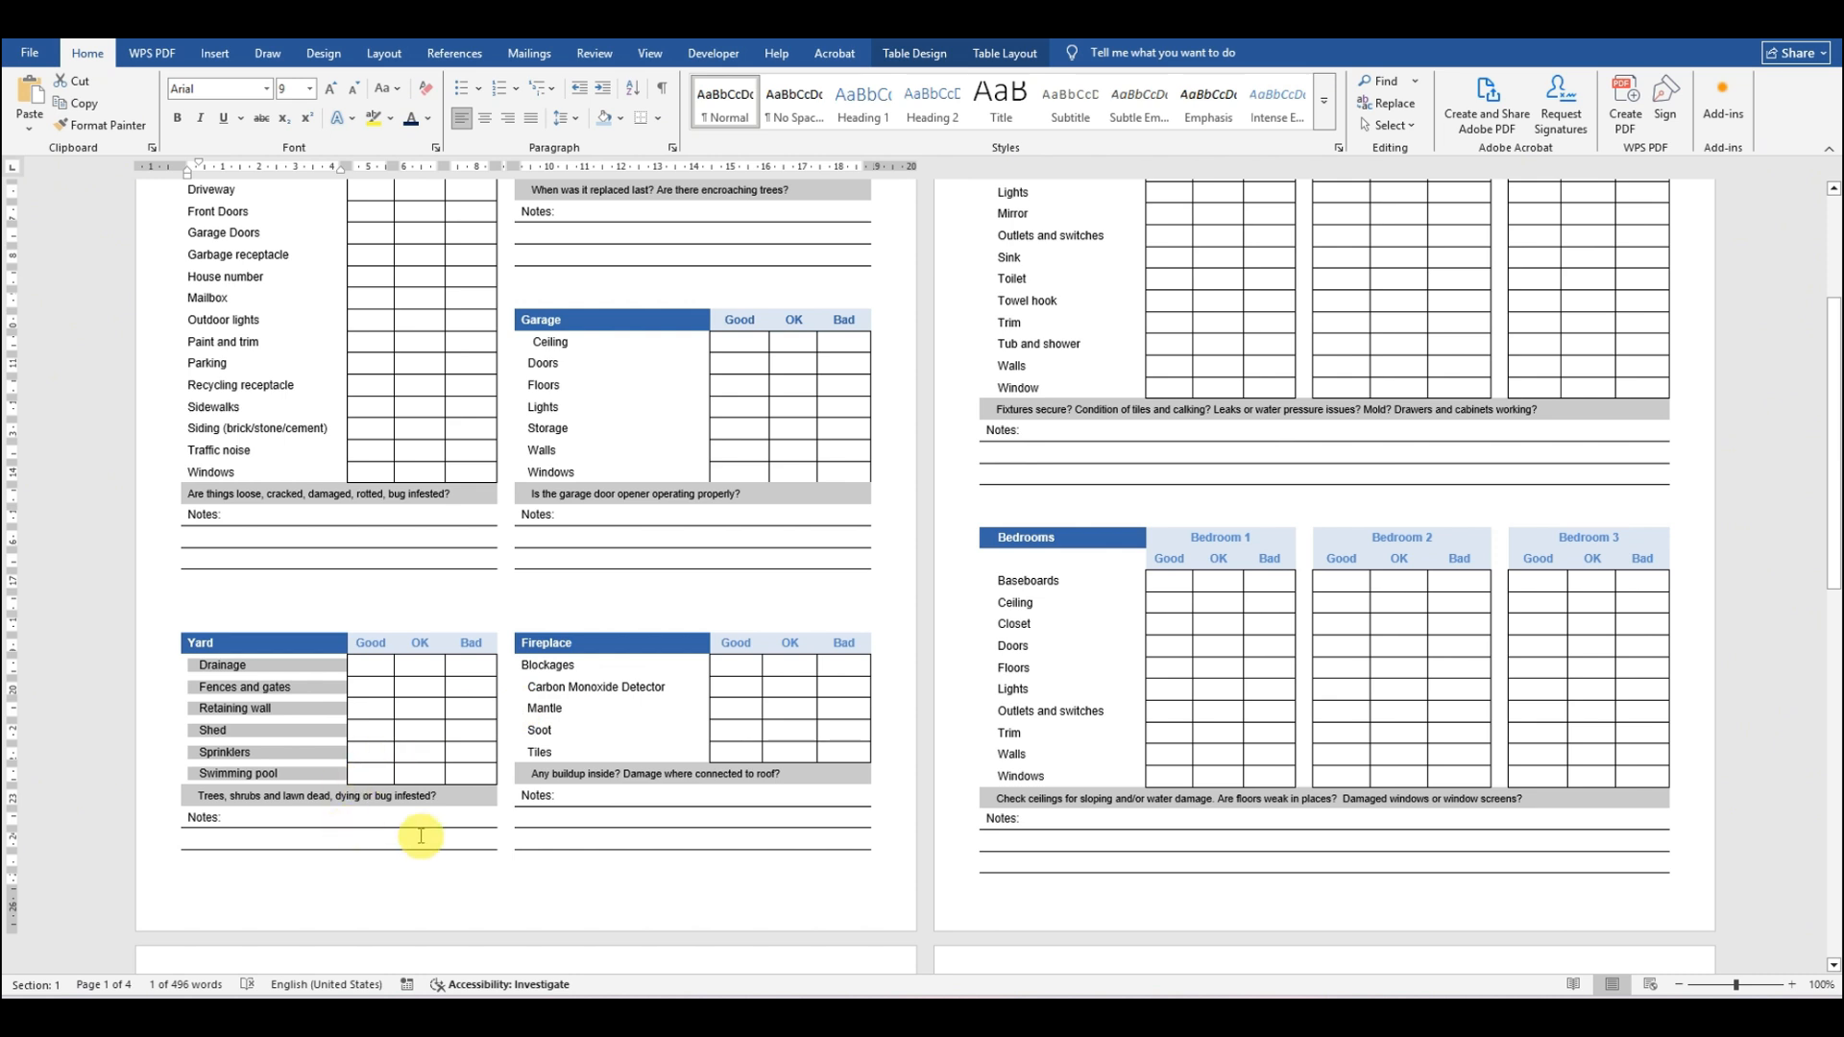
left_click_drag(448, 799, 200, 805)
key("ctrl+c")
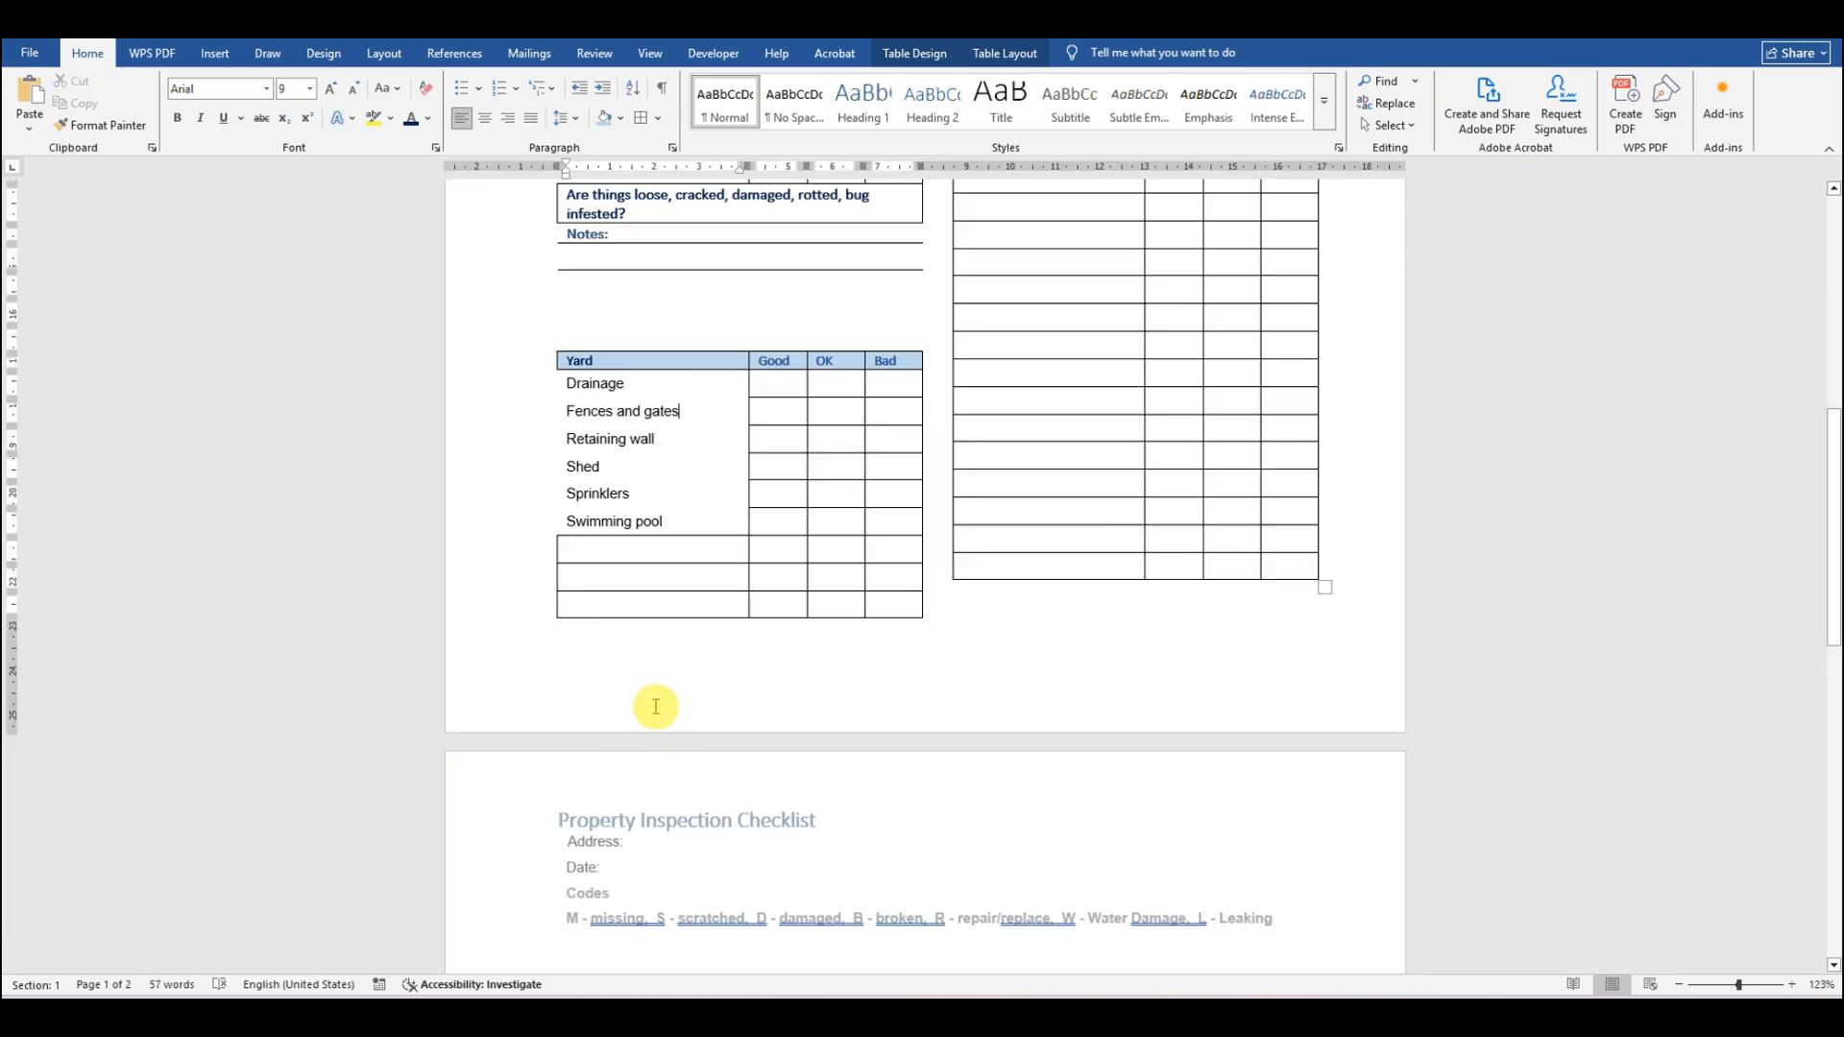
left_click(590, 545)
key("ctrl+v")
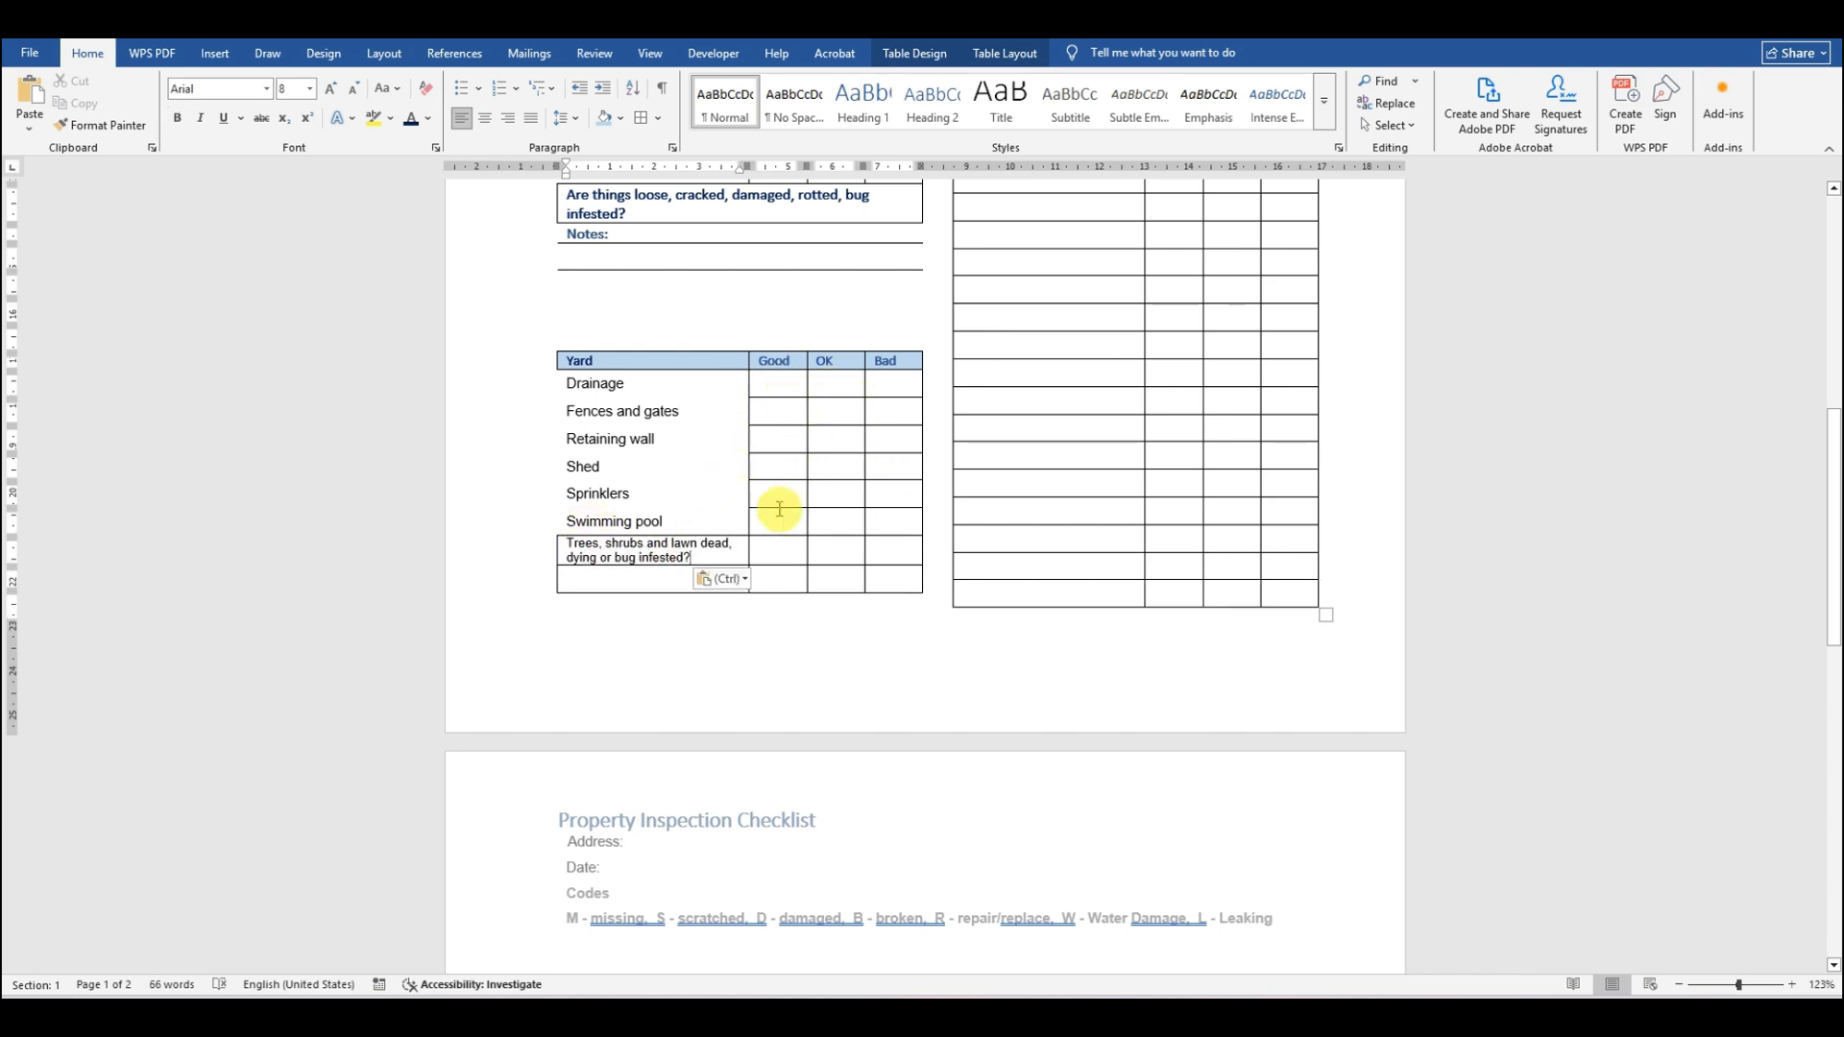
Step: Merge the Yard question row into one cell and format its text as bold Calibri Light (Headings), size 10
left_click_drag(892, 553, 577, 549)
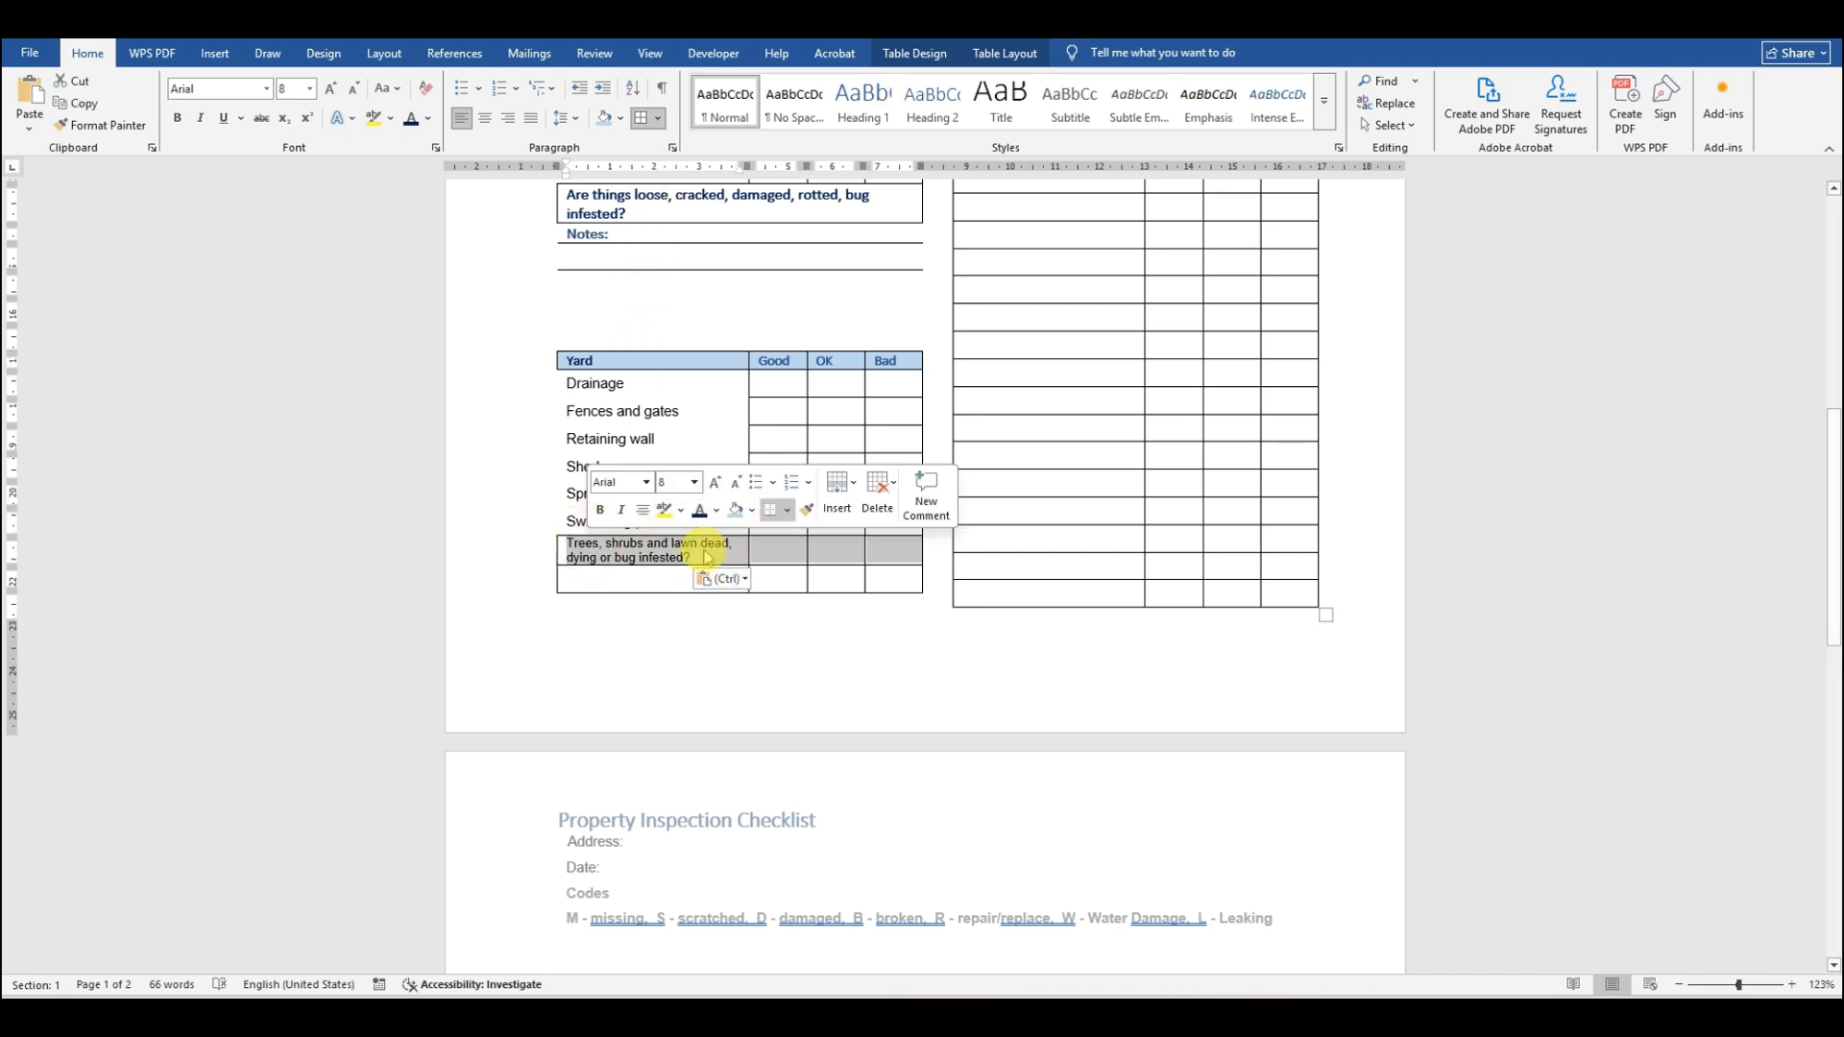
right_click(778, 551)
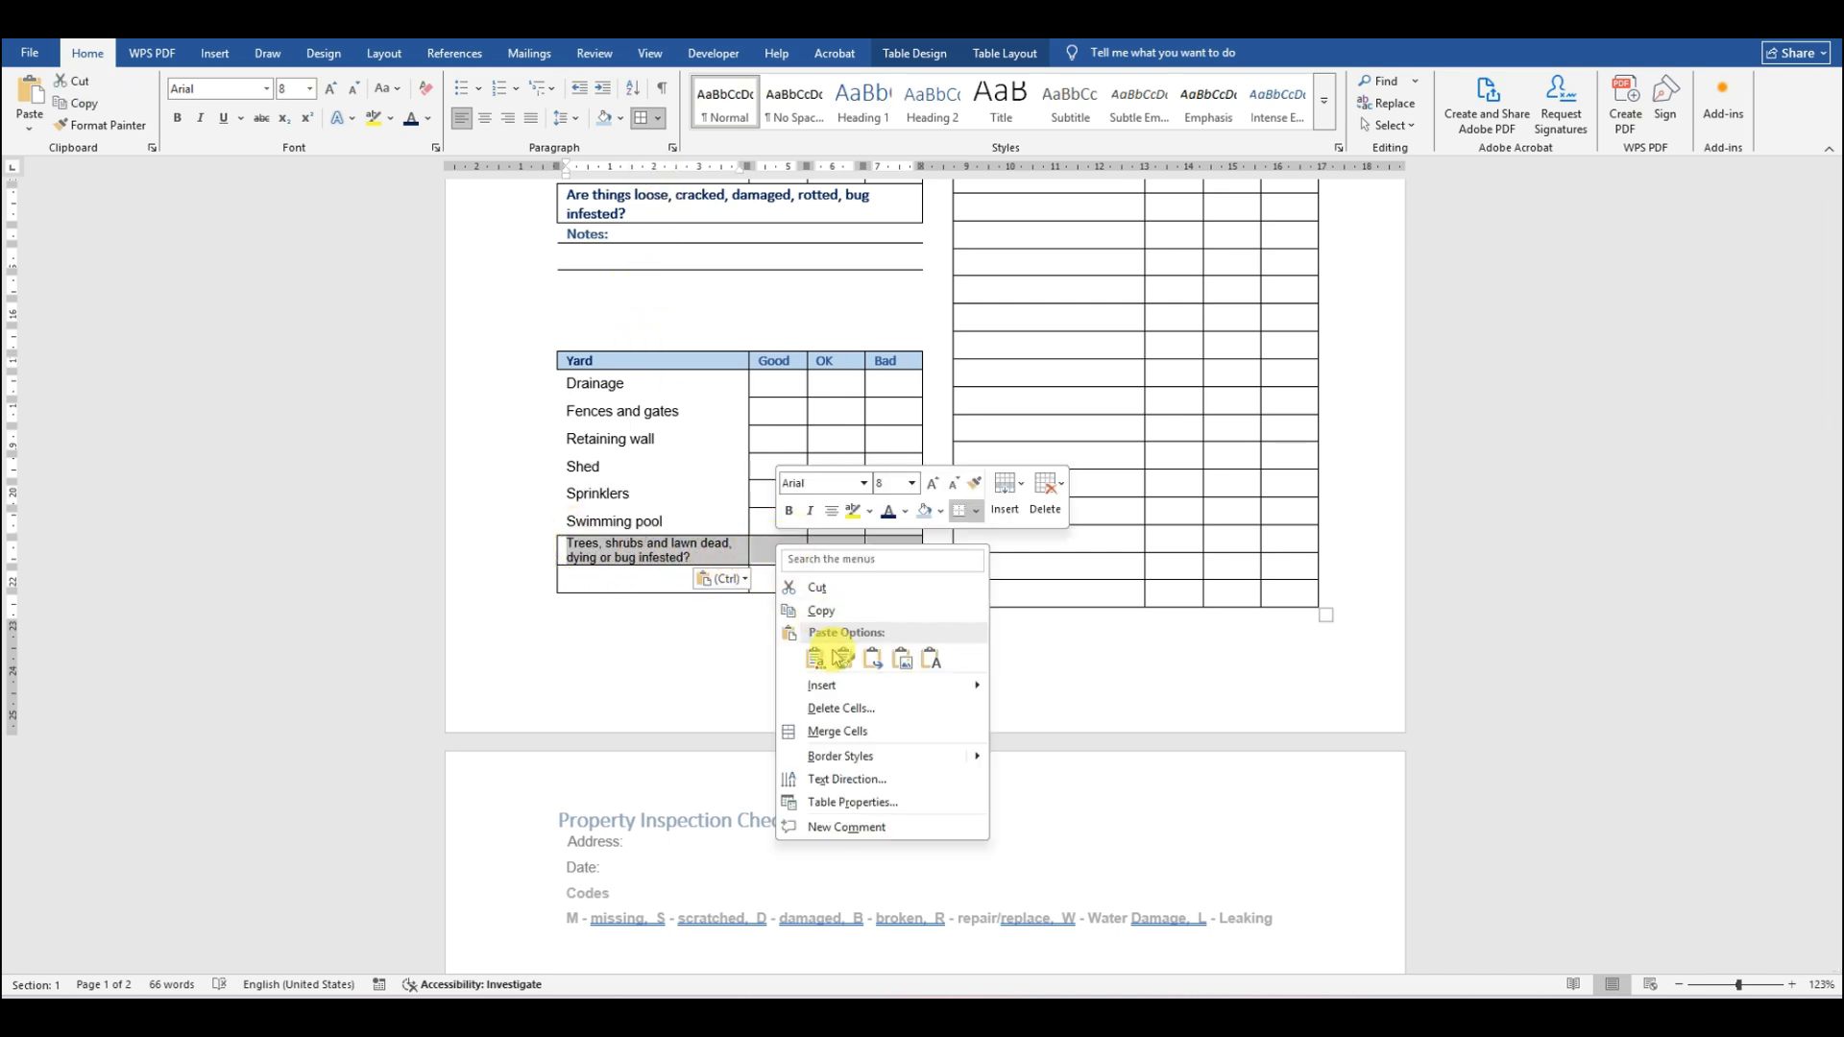
left_click(880, 733)
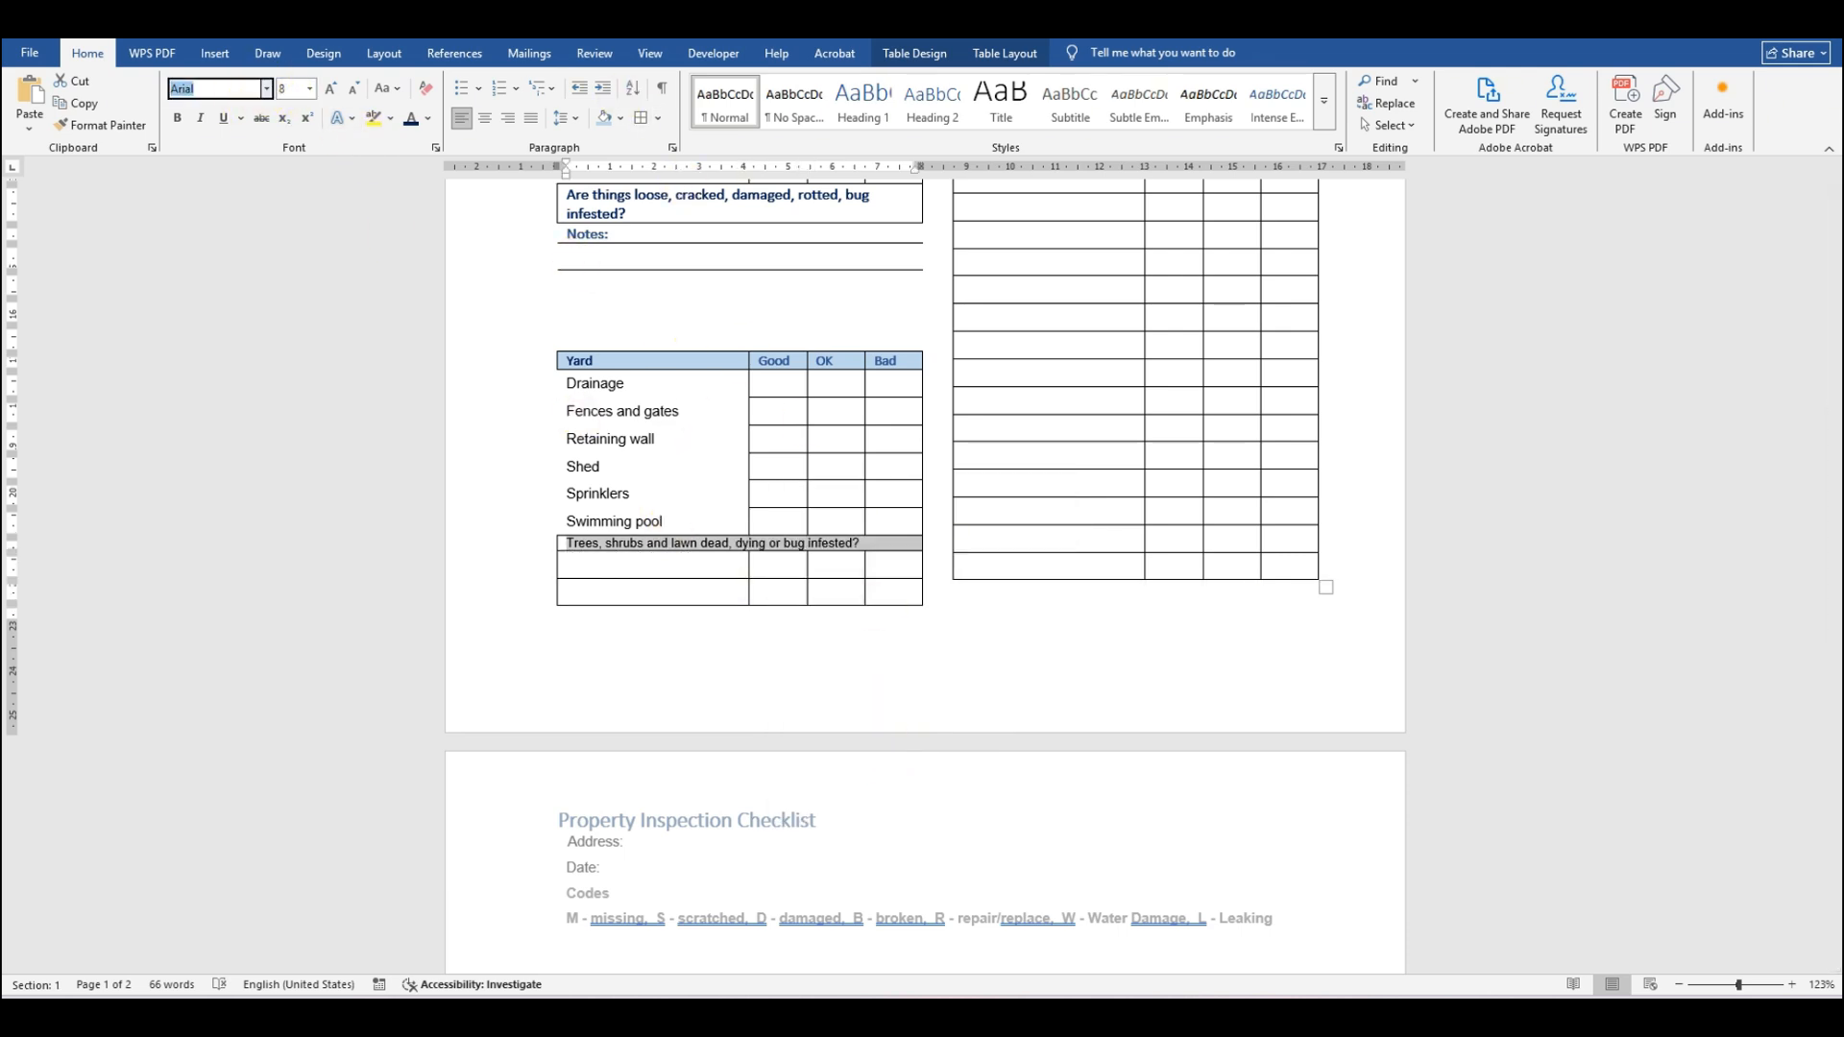
key("Tab")
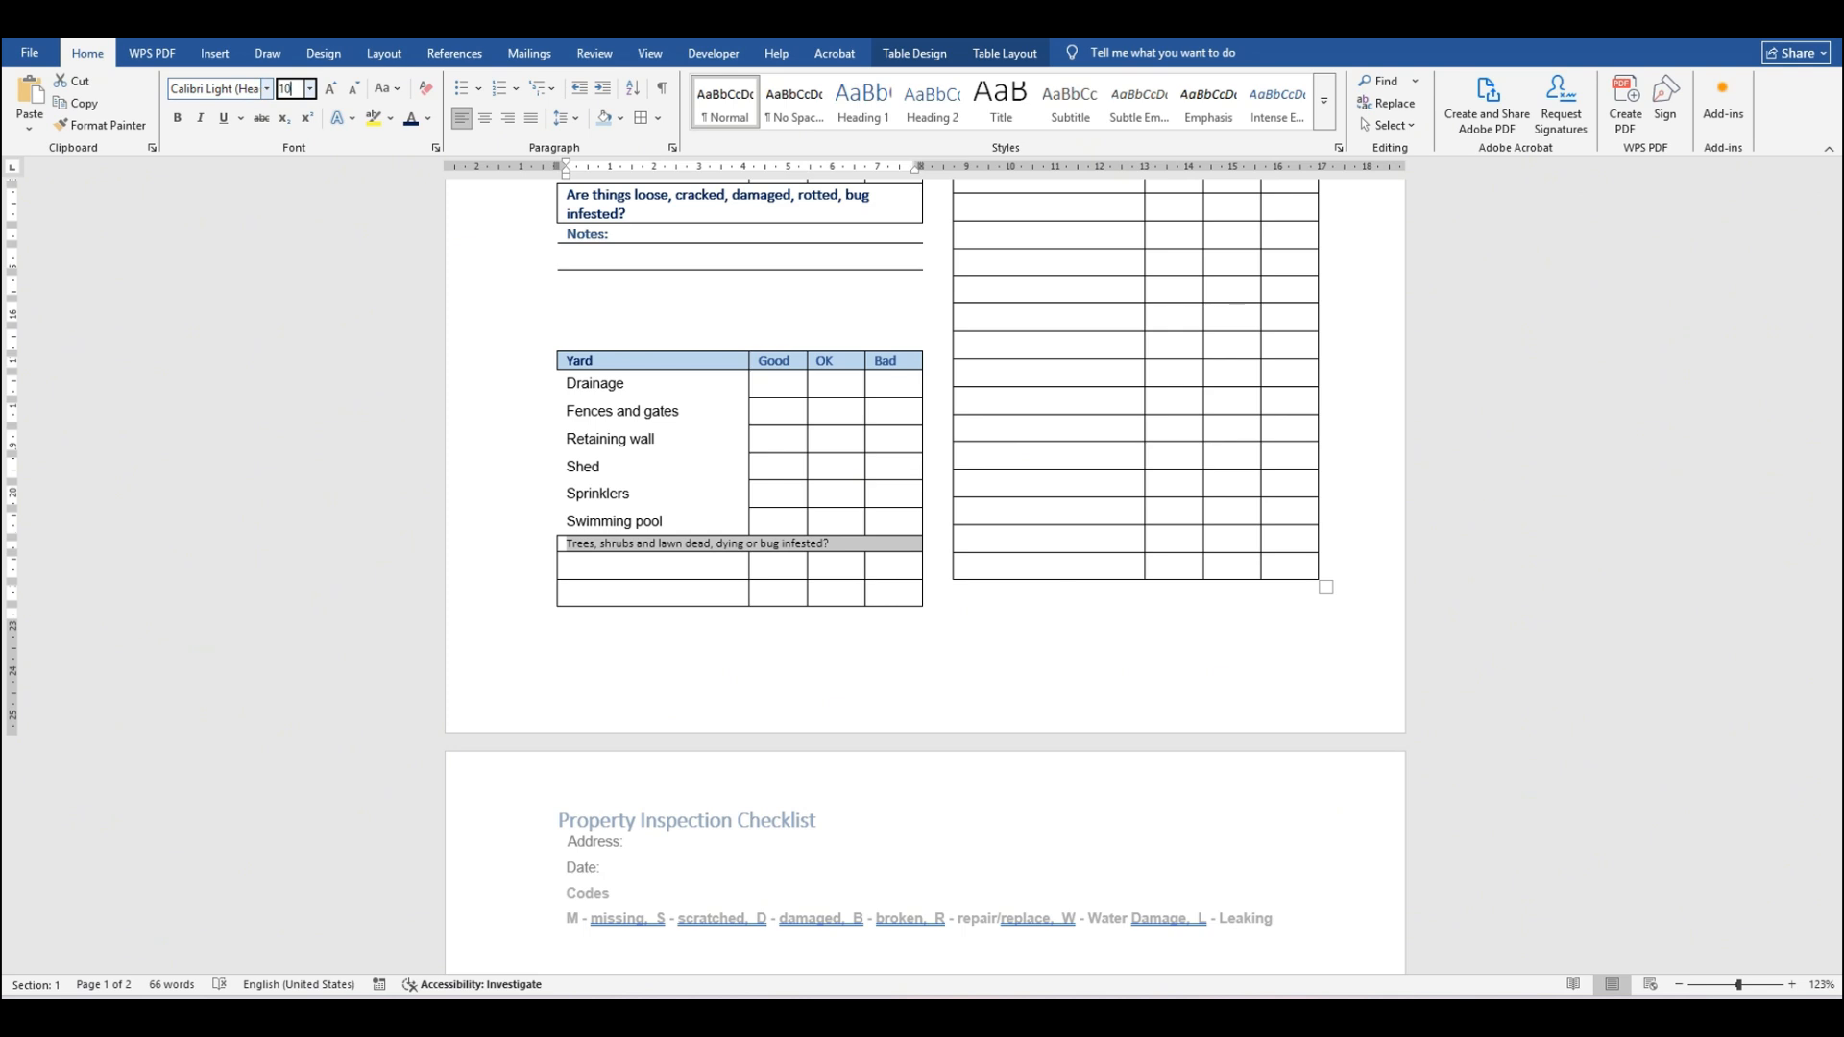
key("Return")
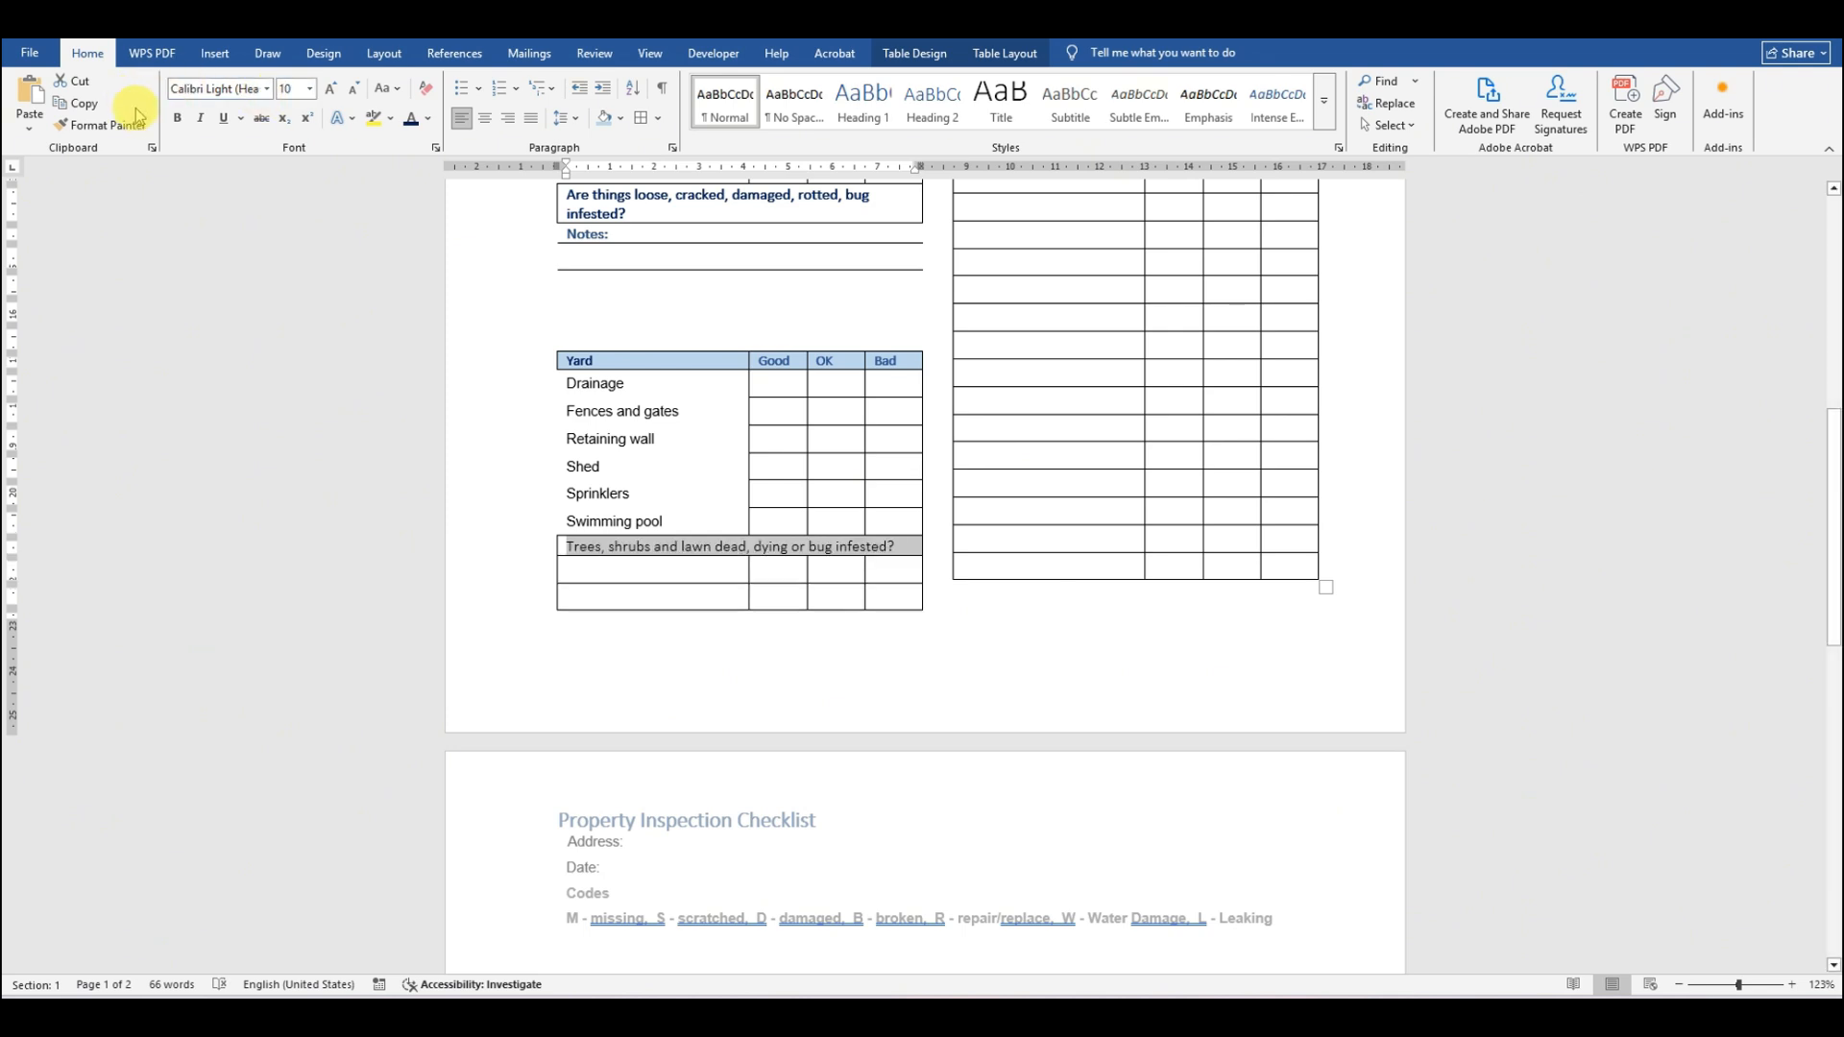
left_click(177, 123)
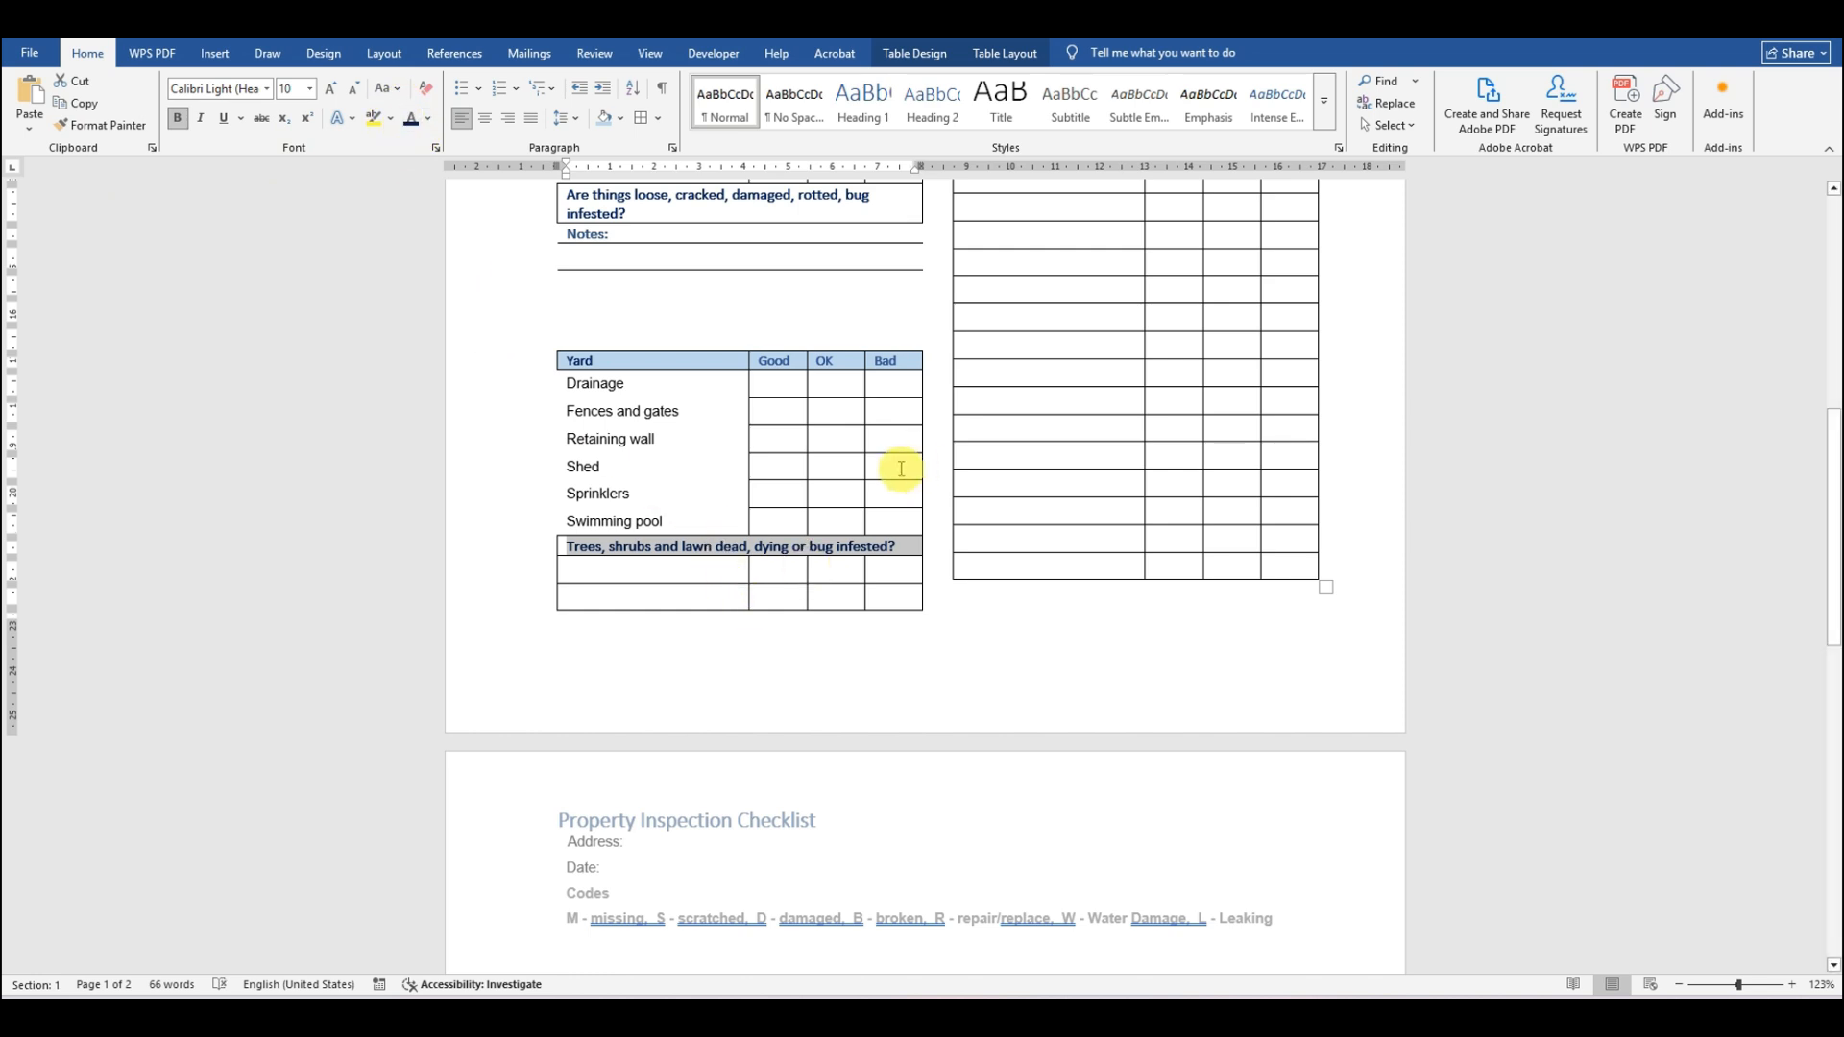
Step: Merge the cells of each of the two empty rows below the Yard question into a single full-width cell
left_click(670, 567)
scroll(807, 543, "down", 2)
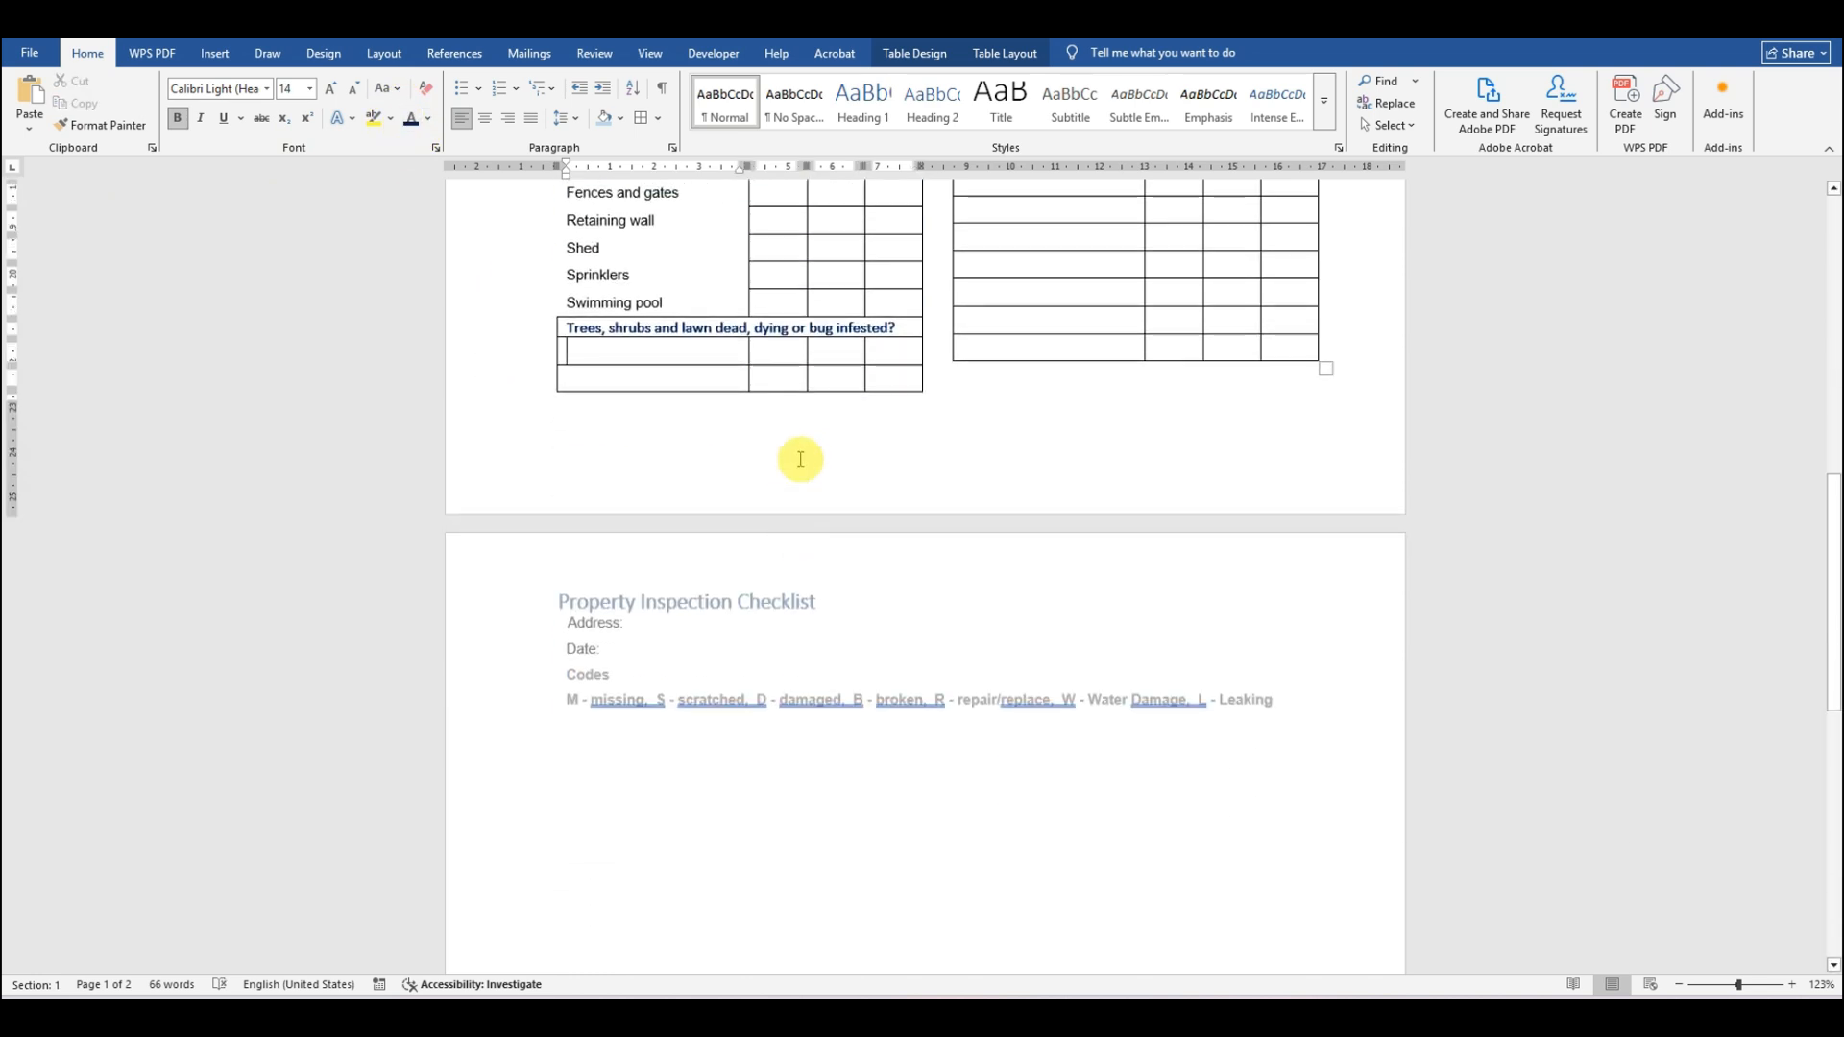
scroll(792, 455, "up", 2)
left_click_drag(573, 565, 894, 580)
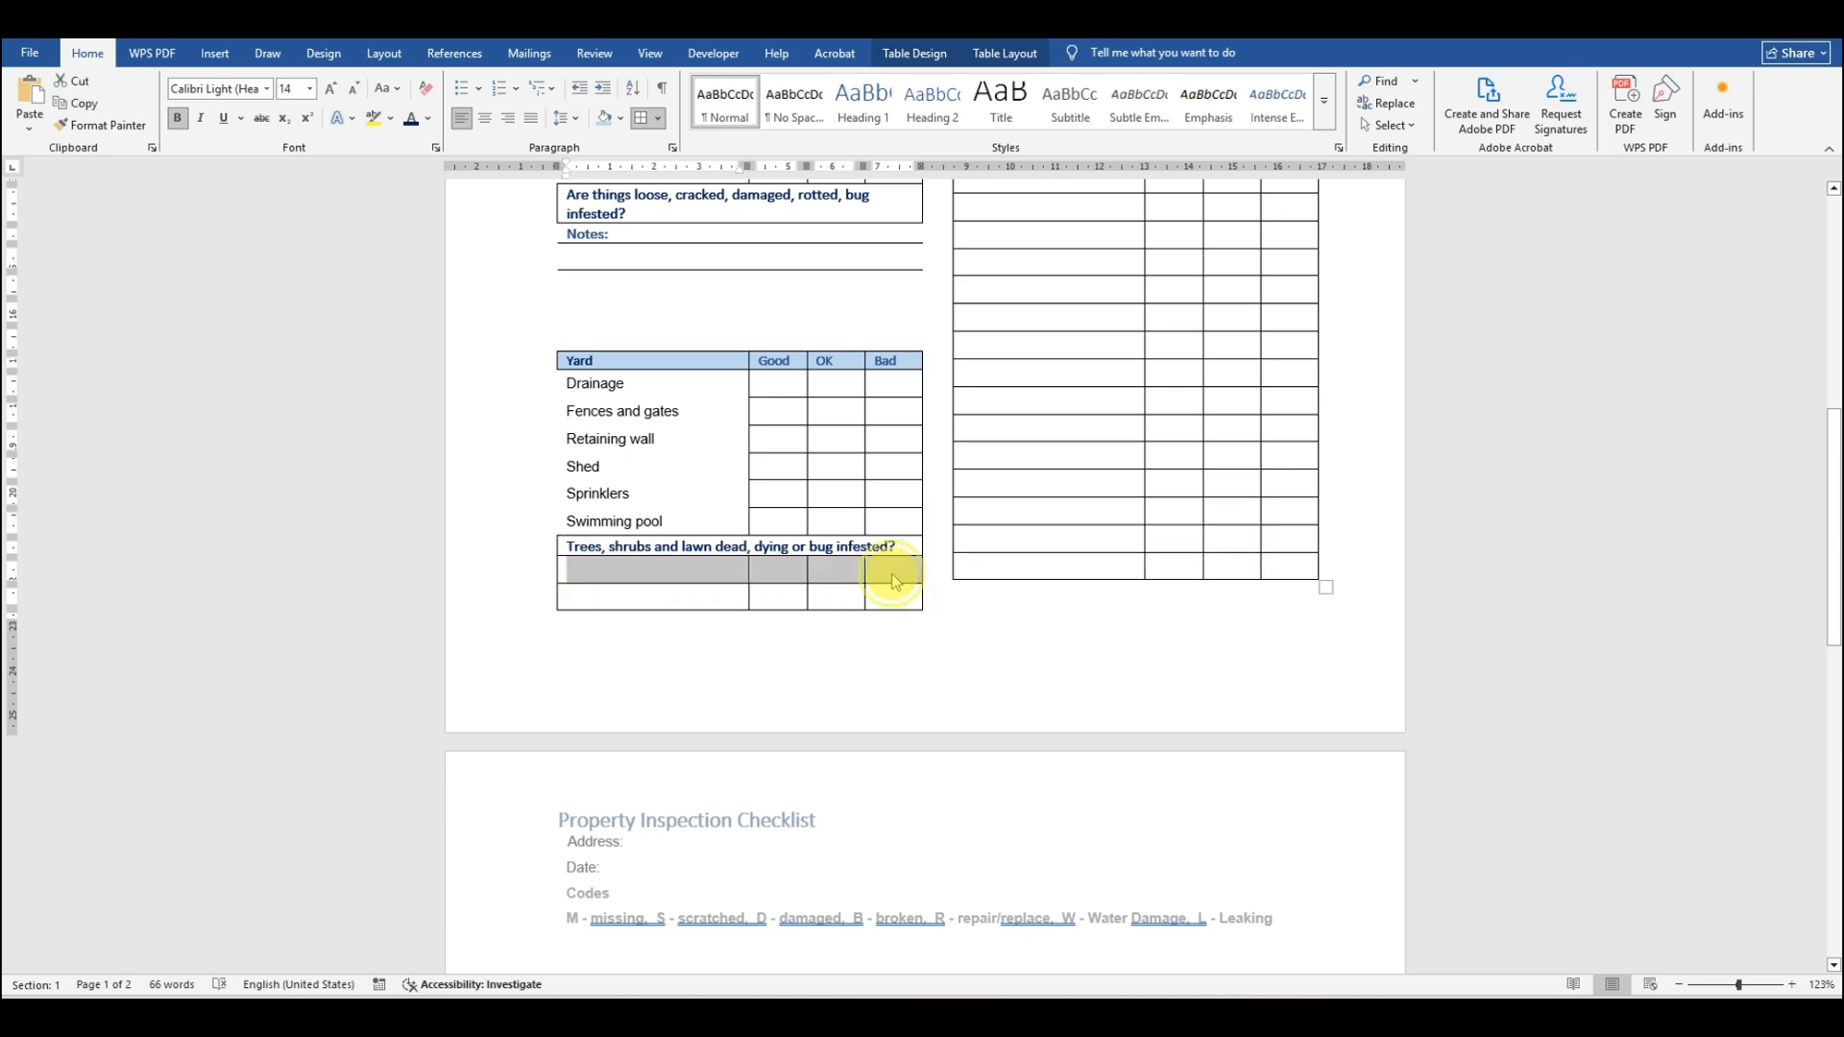
right_click(893, 579)
left_click(947, 758)
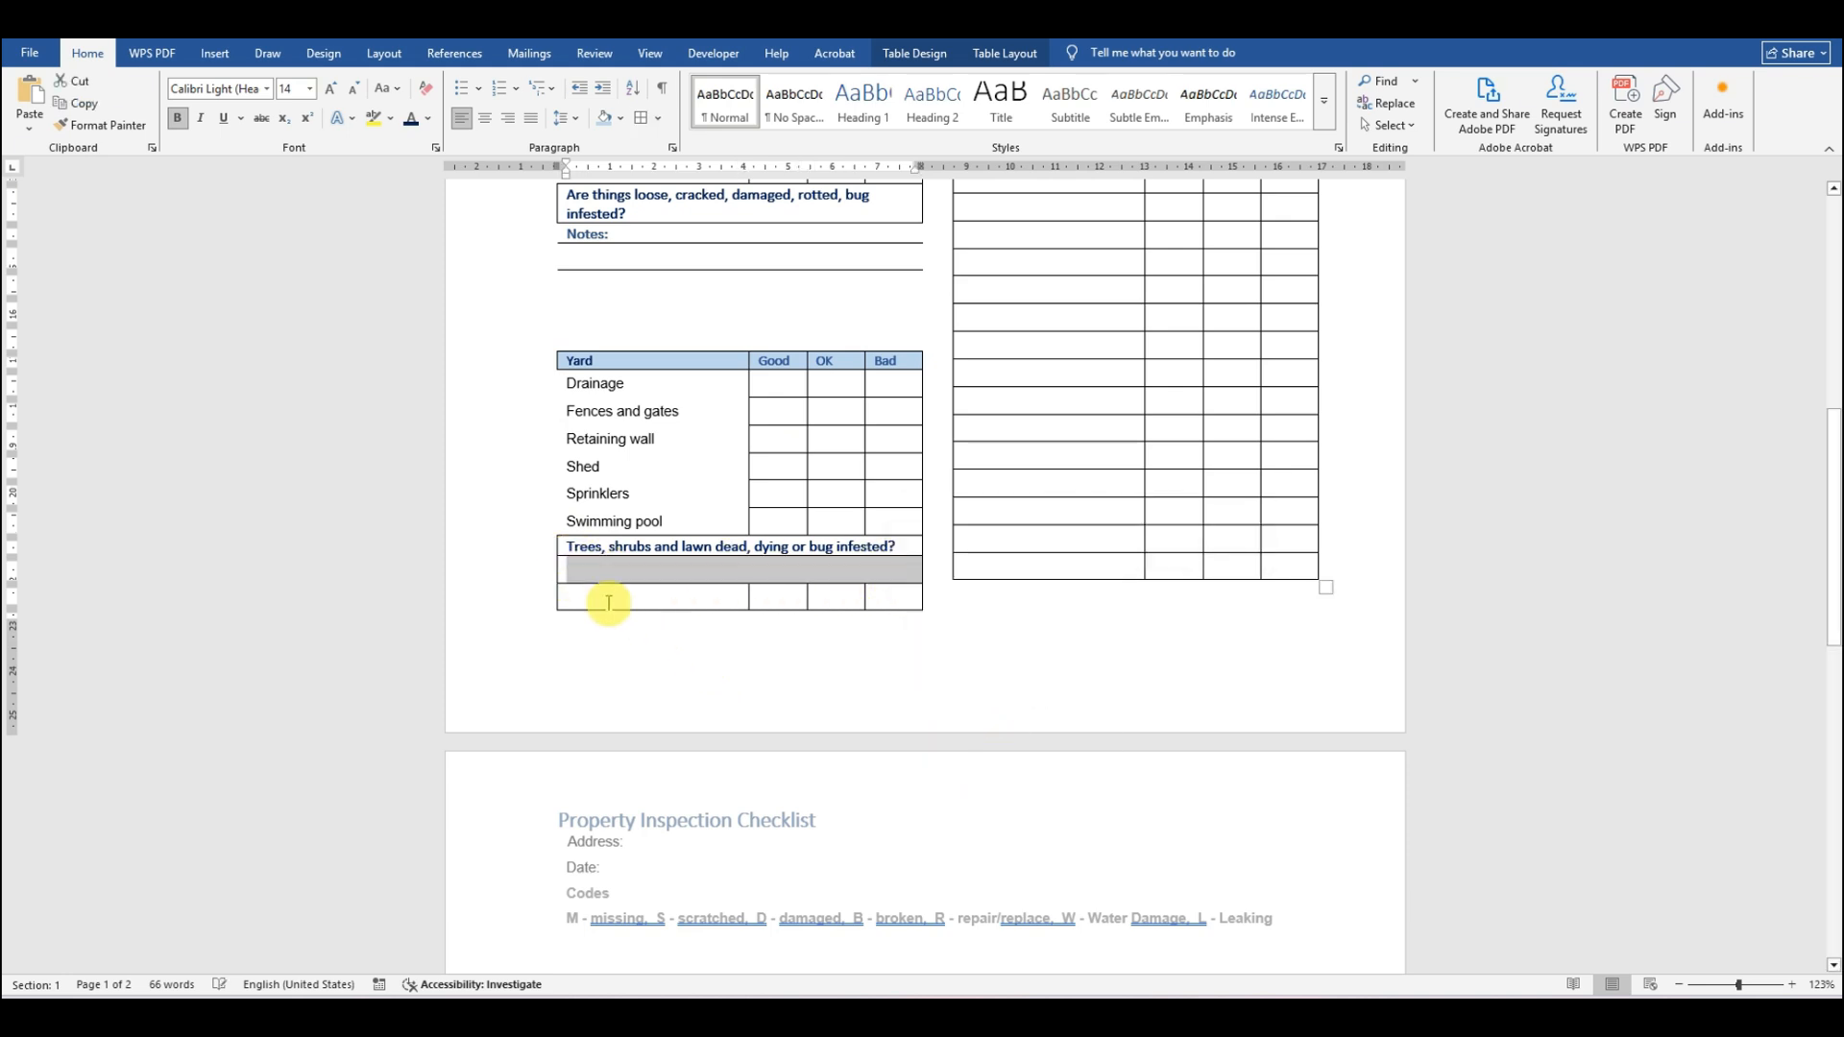
left_click_drag(579, 593, 885, 605)
right_click(885, 605)
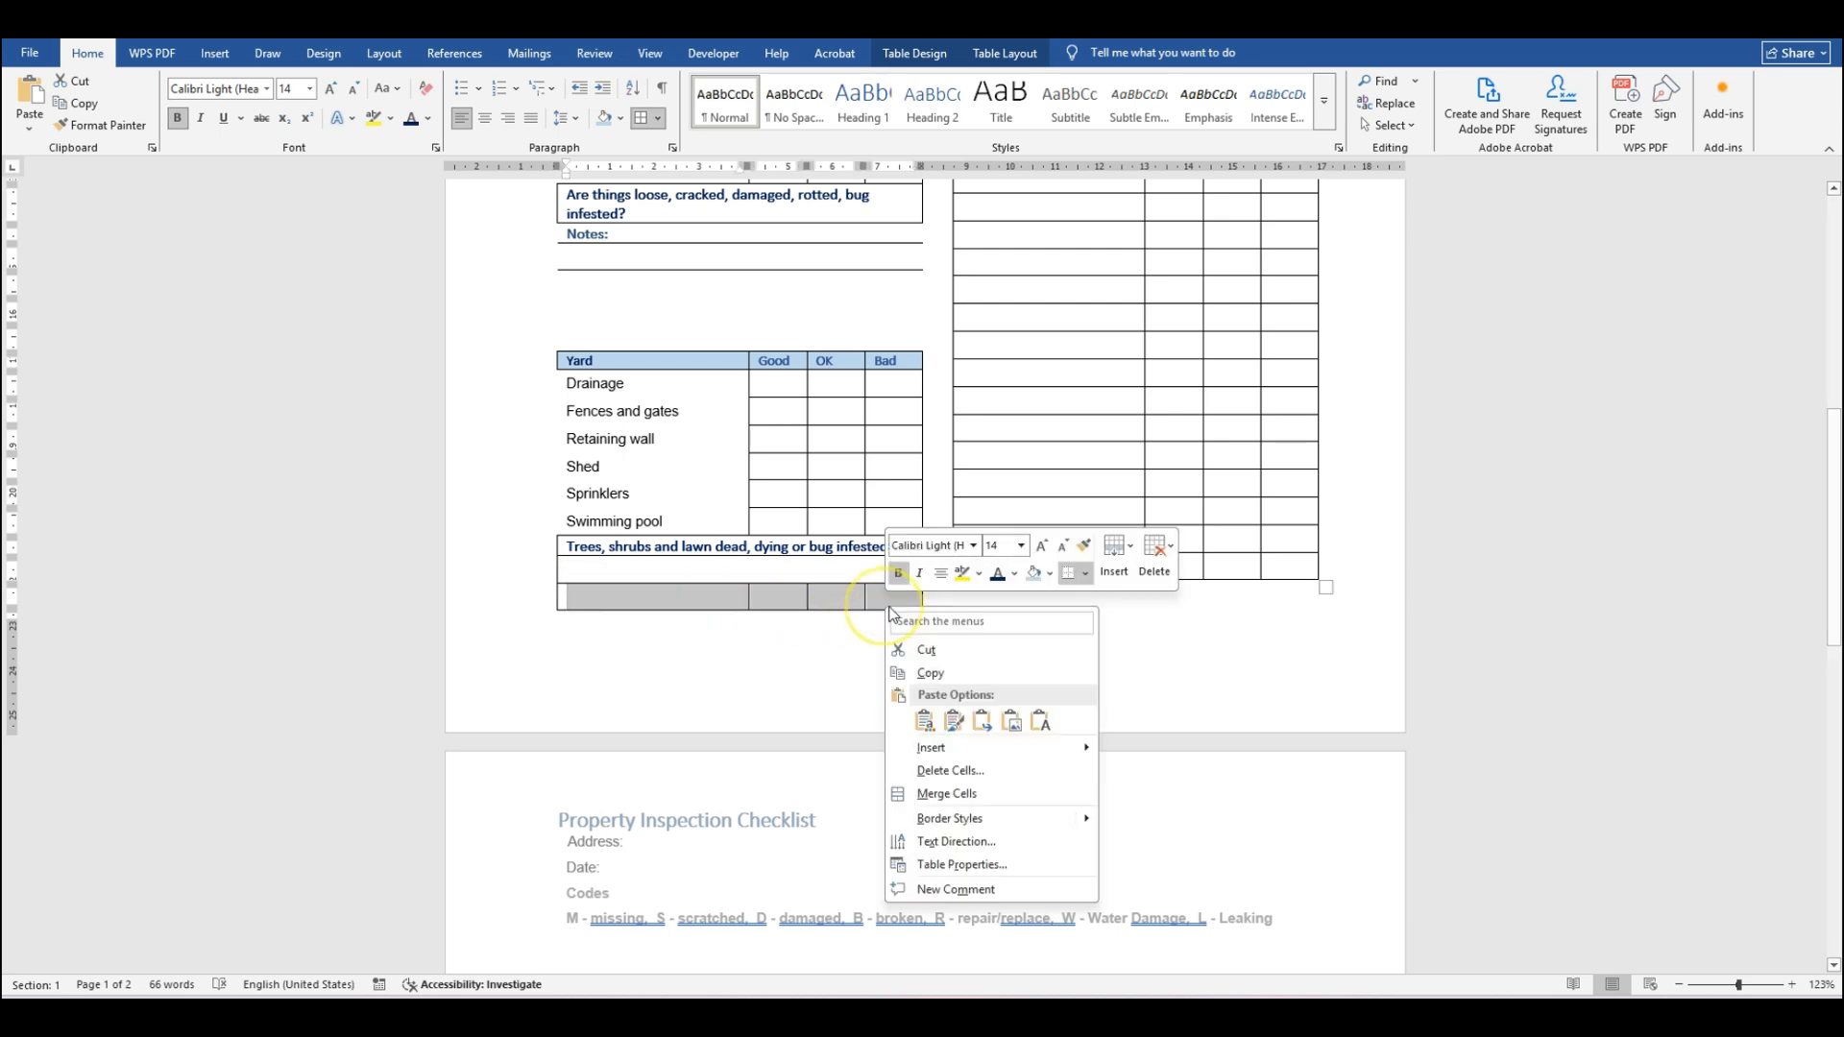
left_click(987, 793)
Step: Remove all borders from the two merged empty rows below the Yard question
left_click(573, 570)
left_click(787, 592, "shift")
left_click(658, 117)
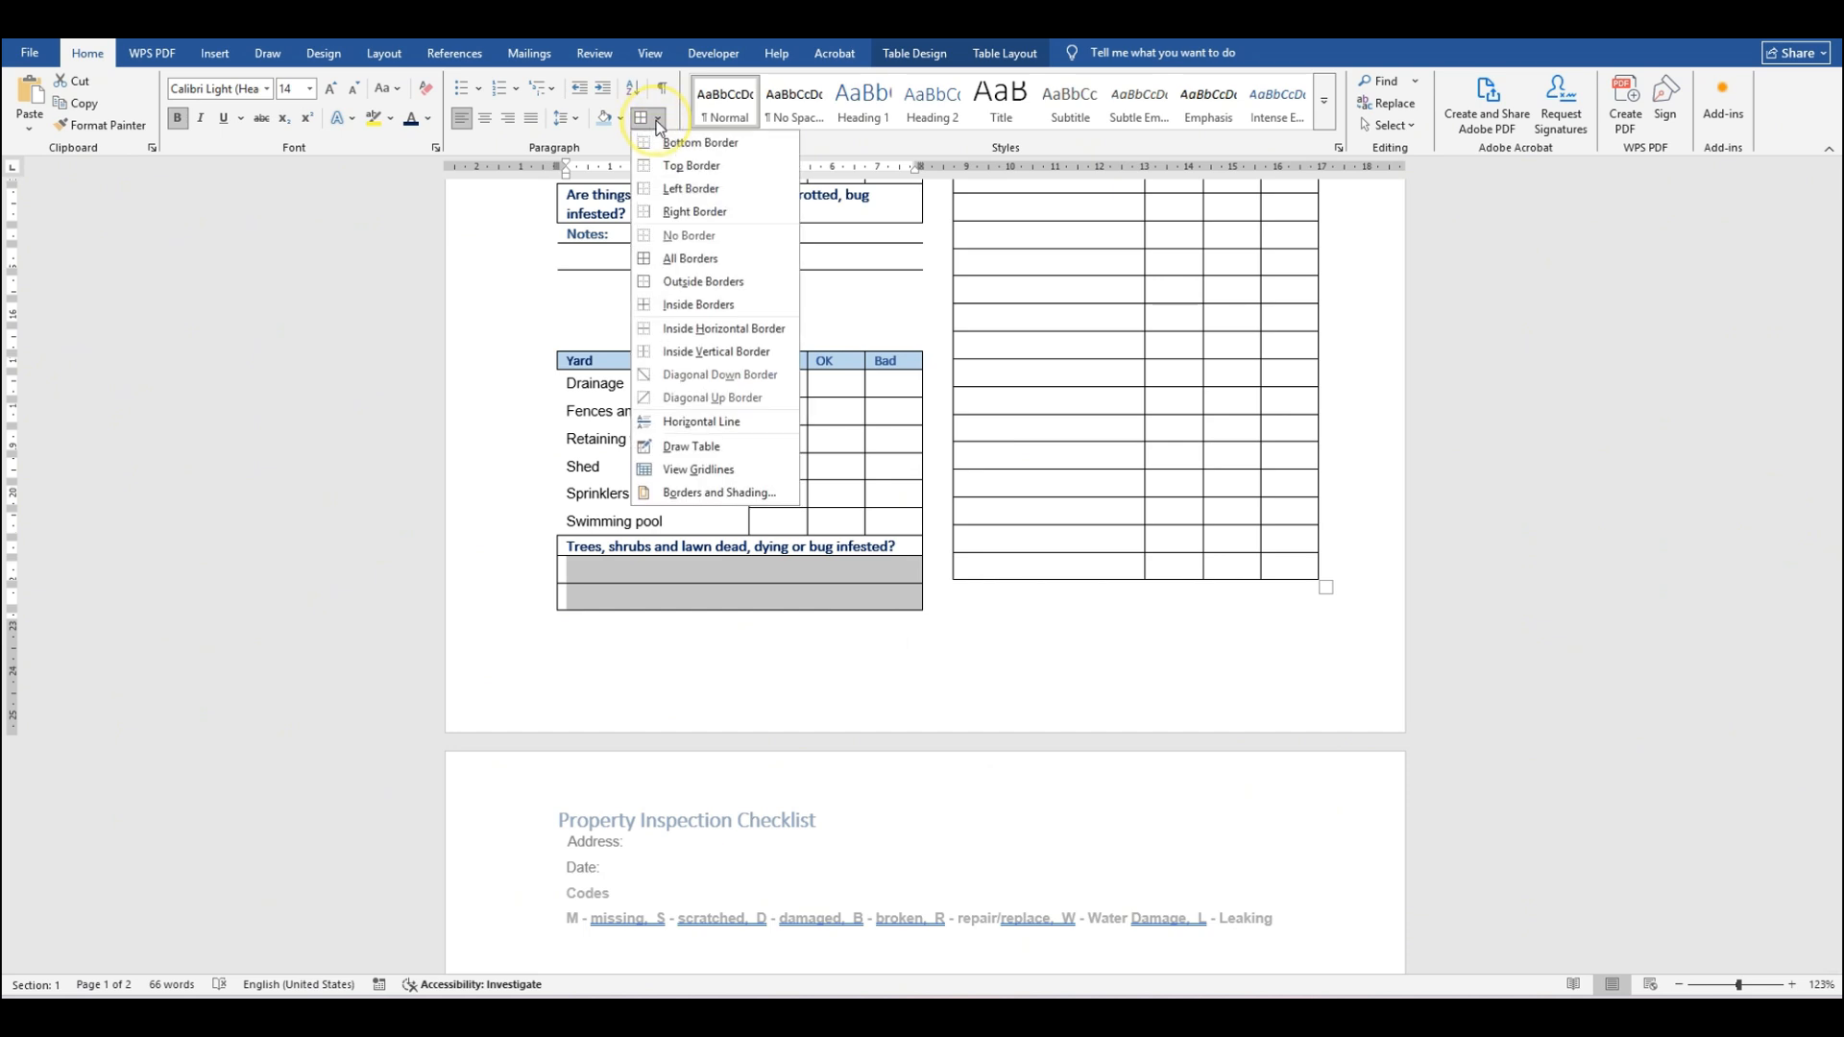
left_click(687, 258)
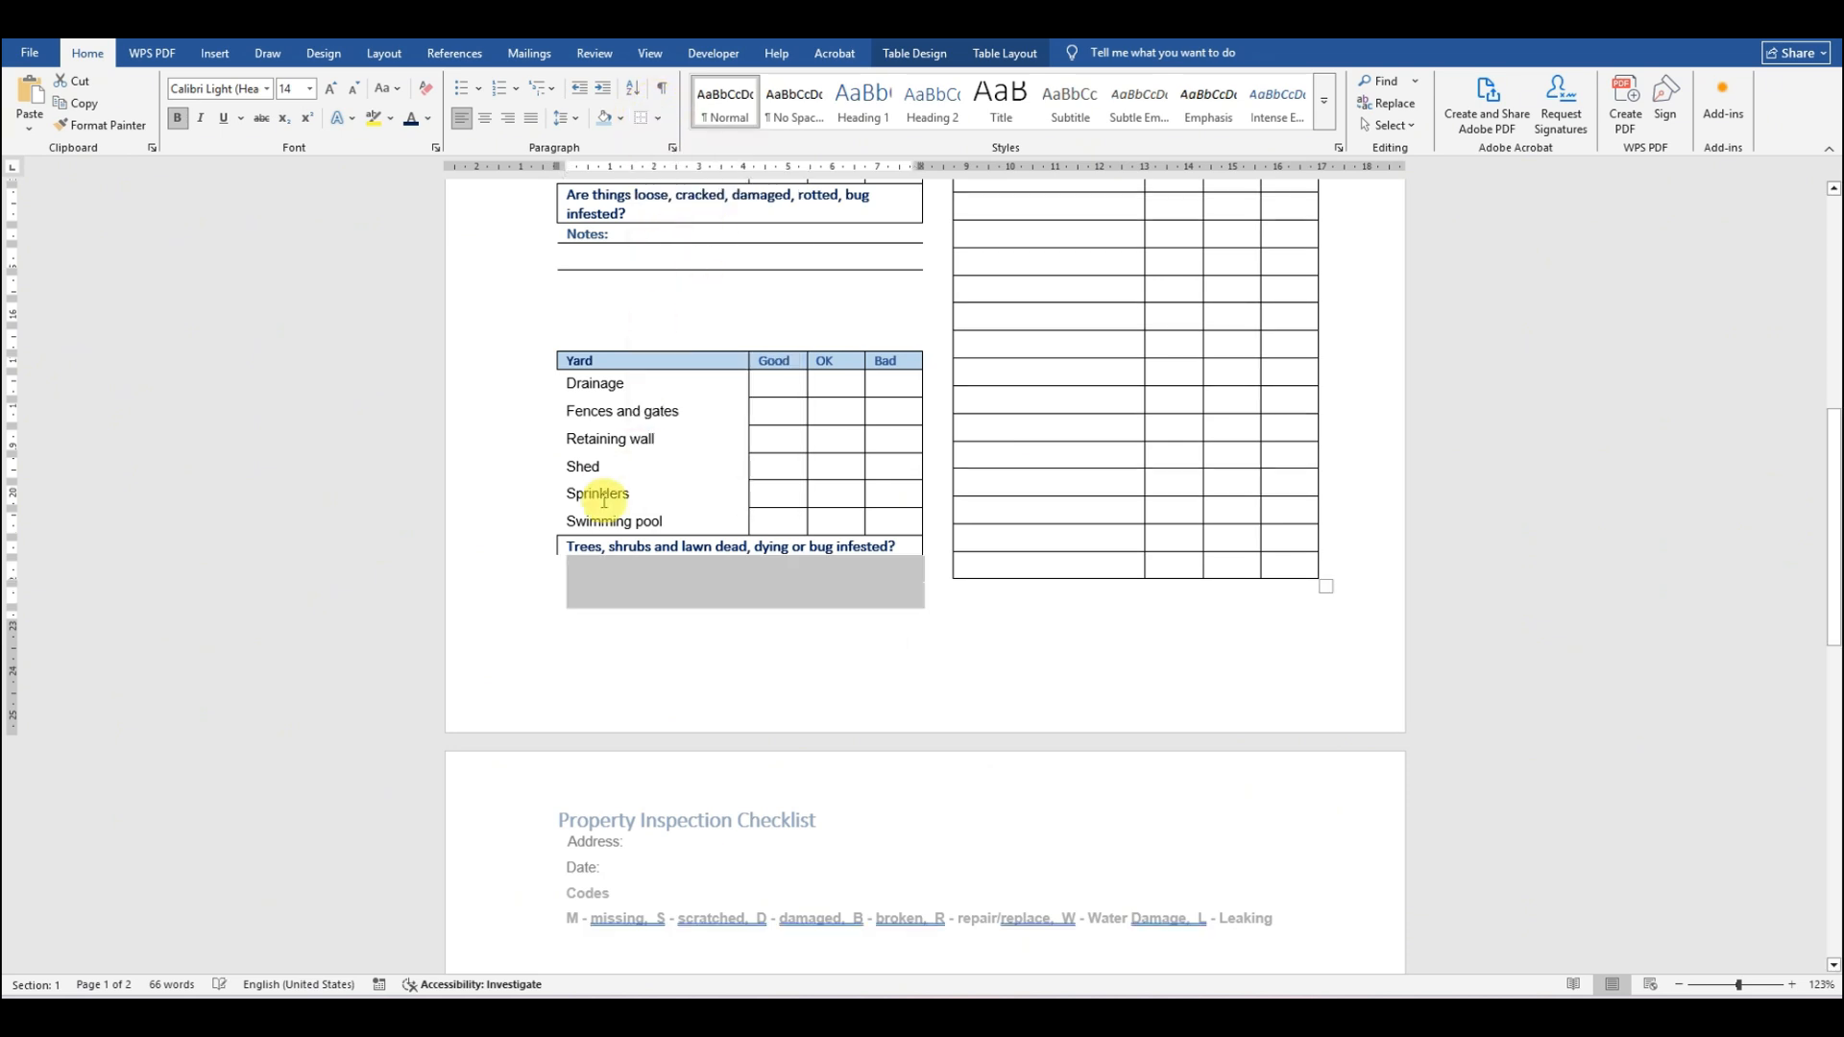
key("BackSpace")
Step: Reapply all borders to the Yard question row
left_click_drag(570, 545, 903, 545)
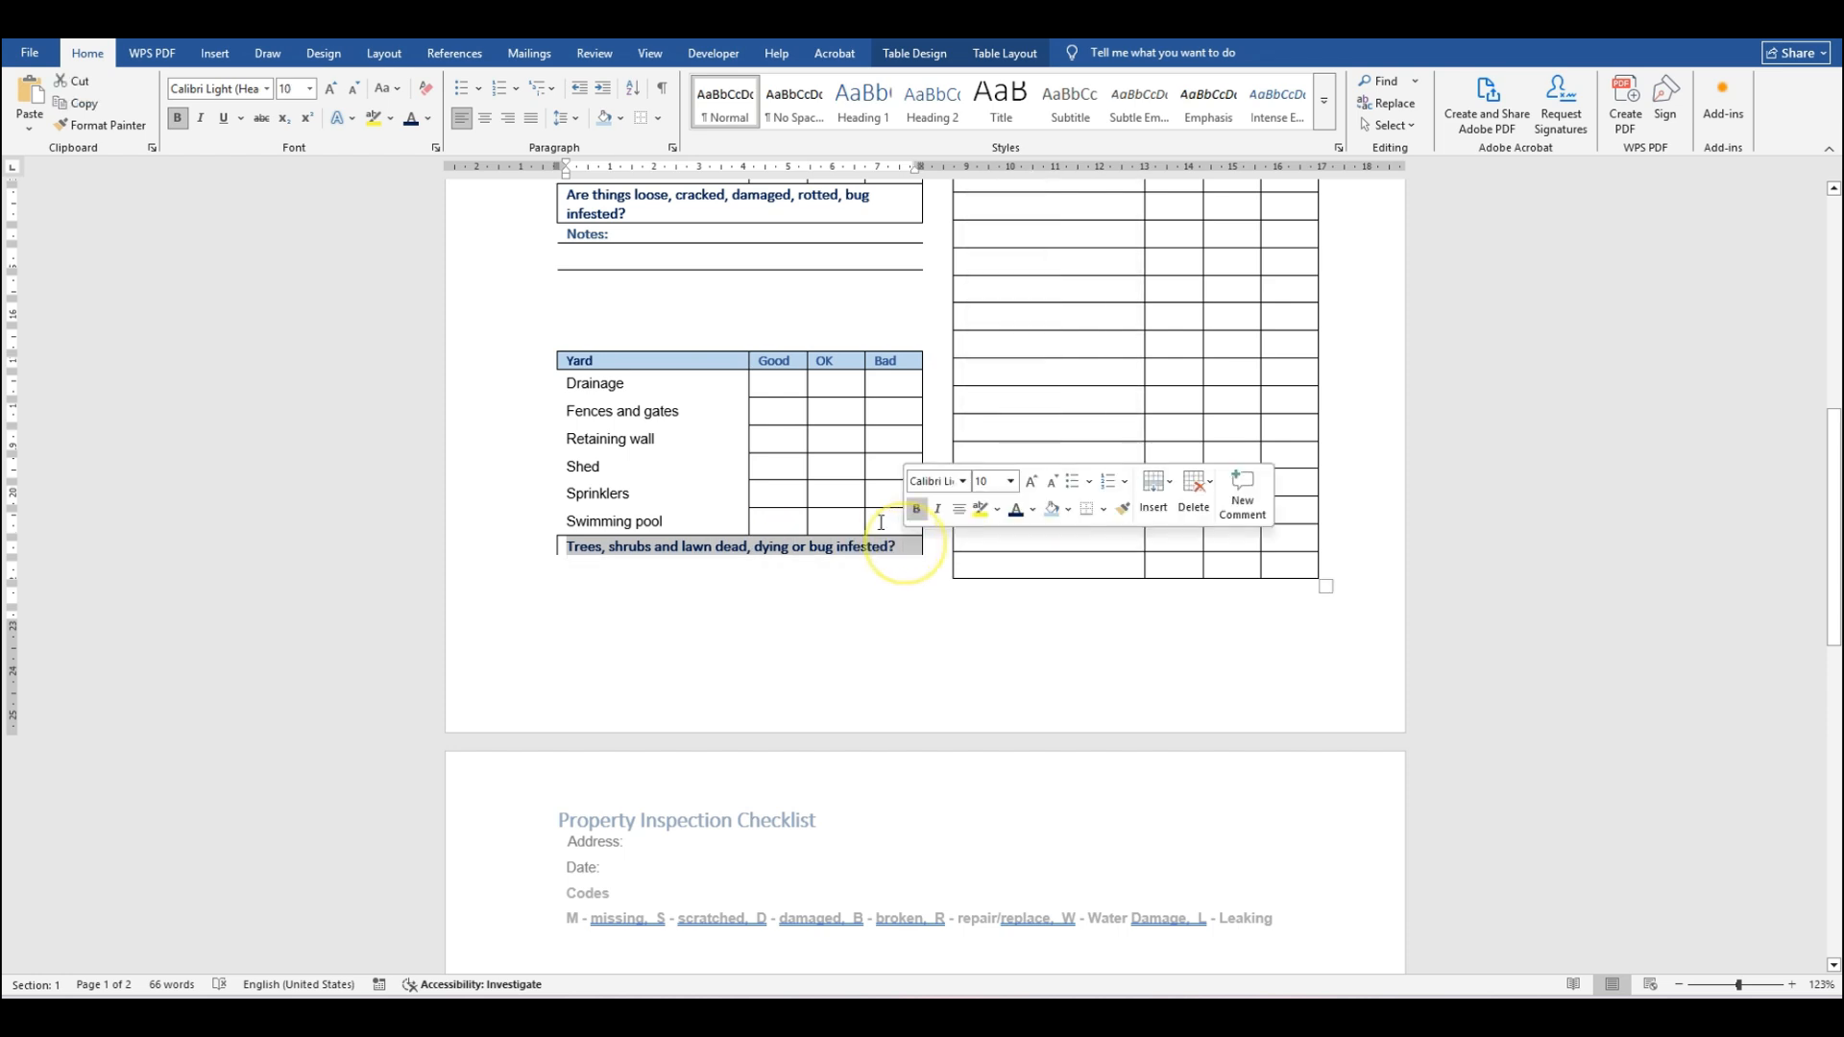
left_click(658, 117)
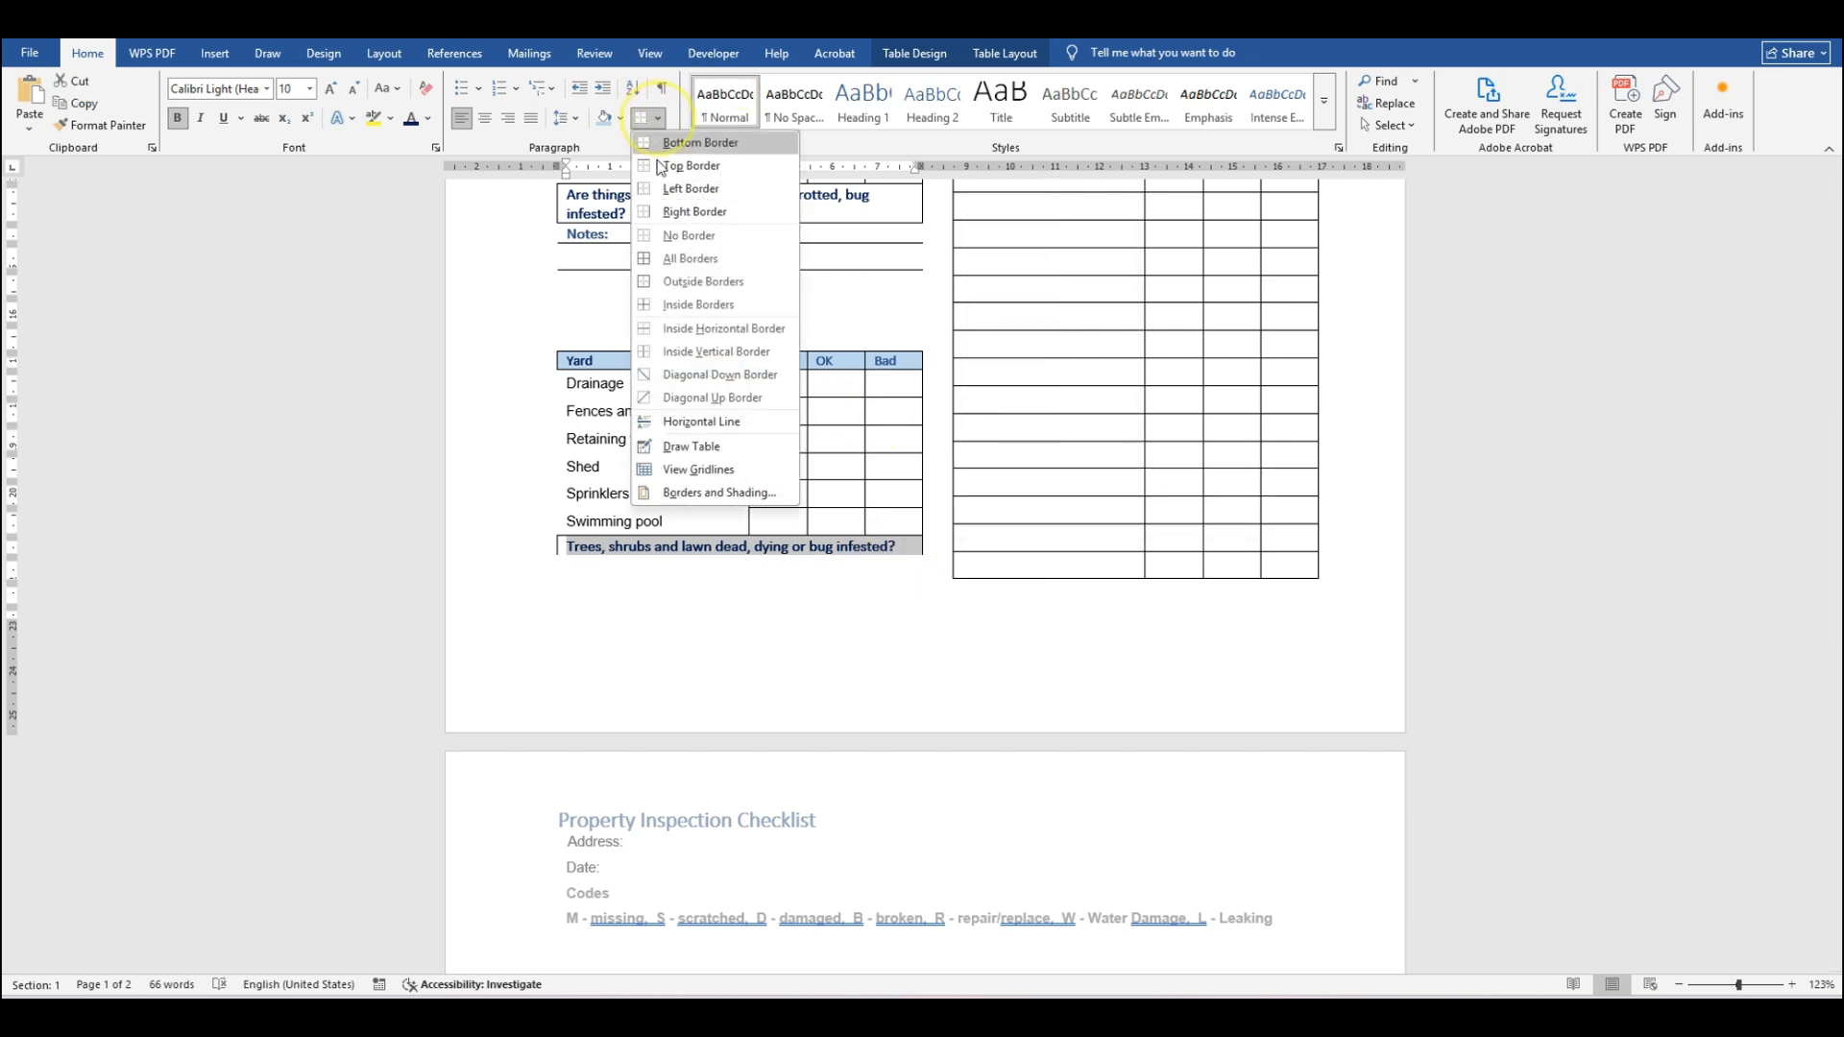
left_click(680, 261)
Step: Add a bottom border to the first empty row below the Yard question
left_click(591, 576)
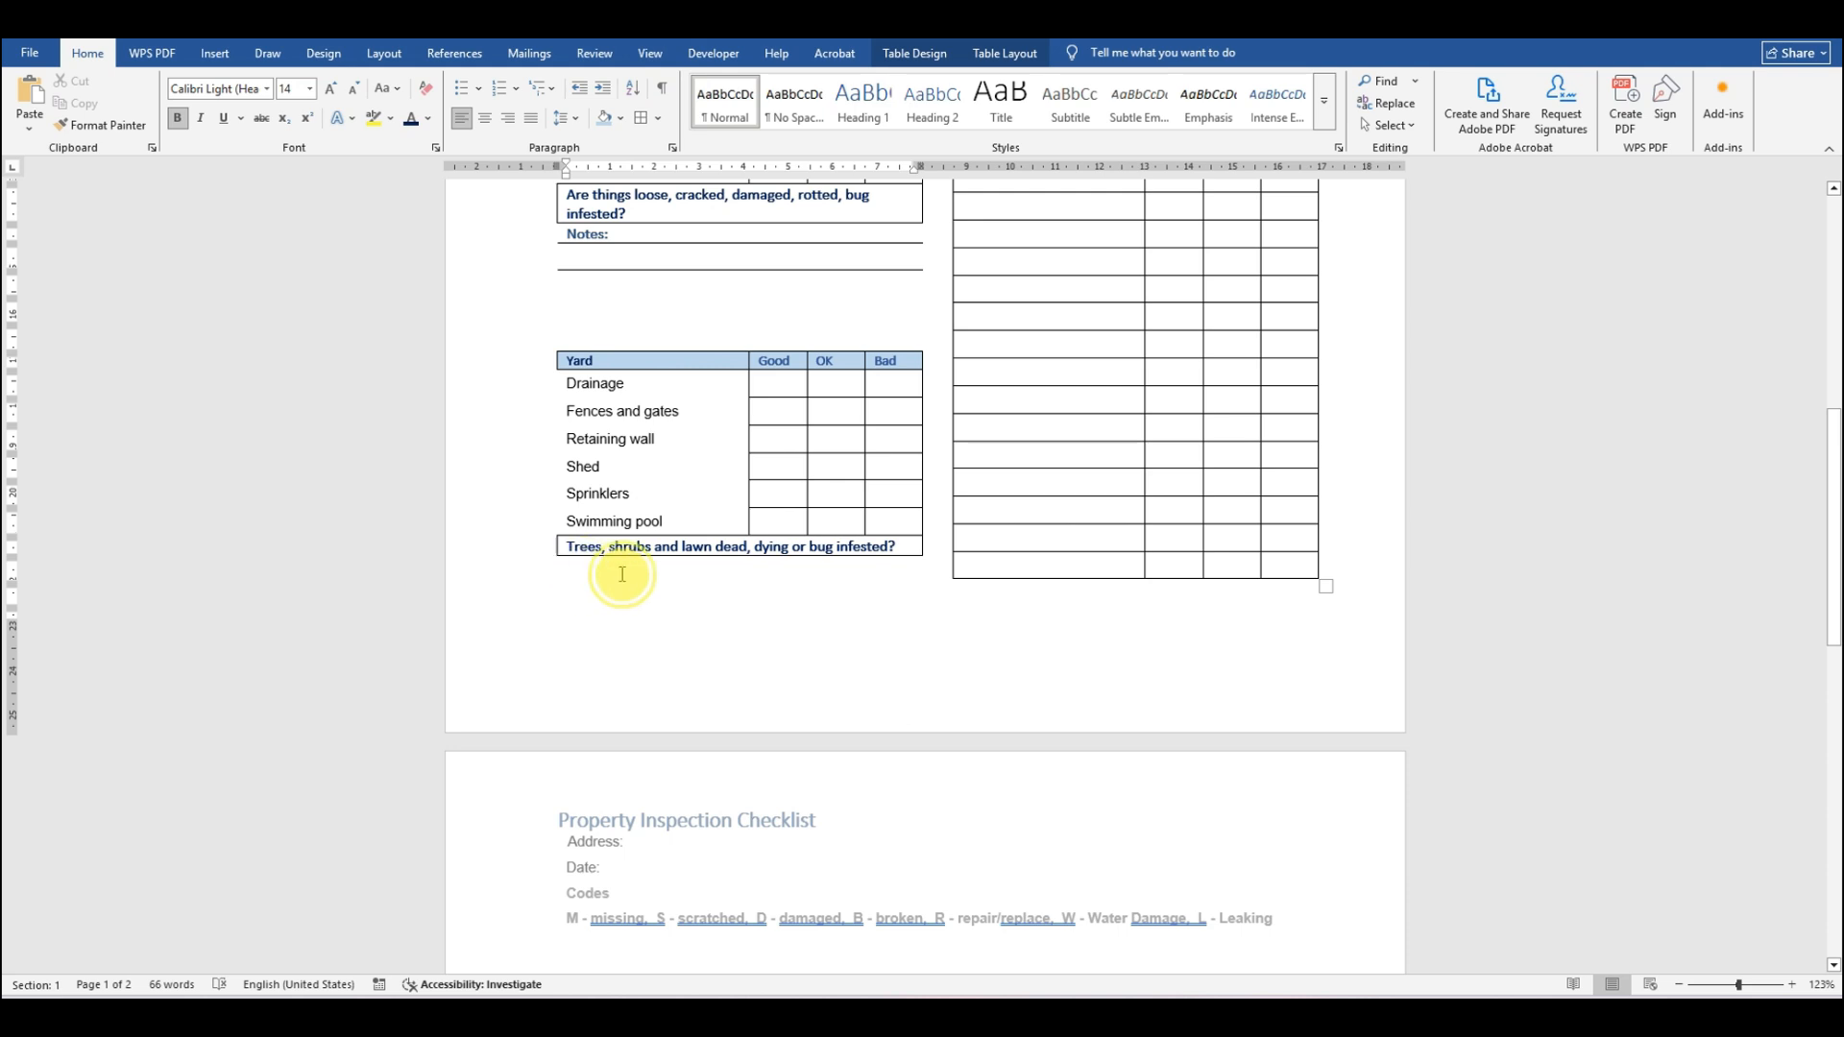
left_click_drag(593, 575, 831, 582)
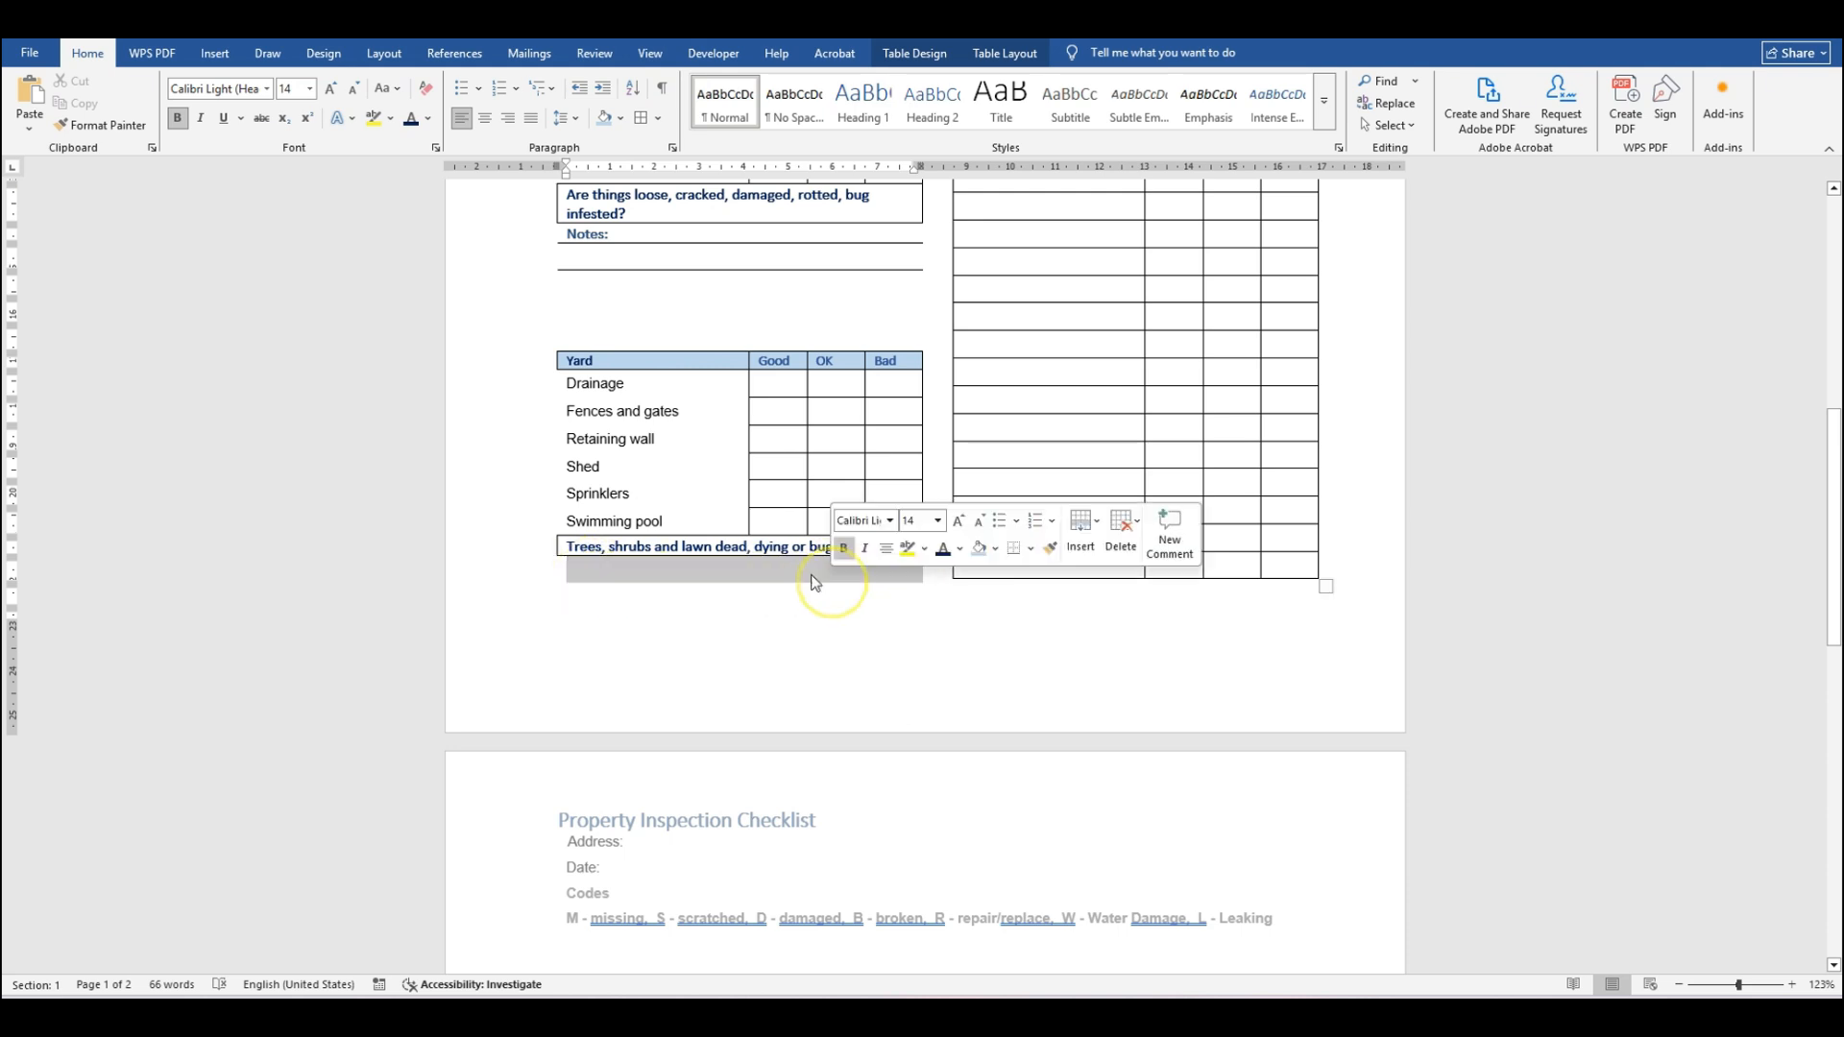
left_click(662, 121)
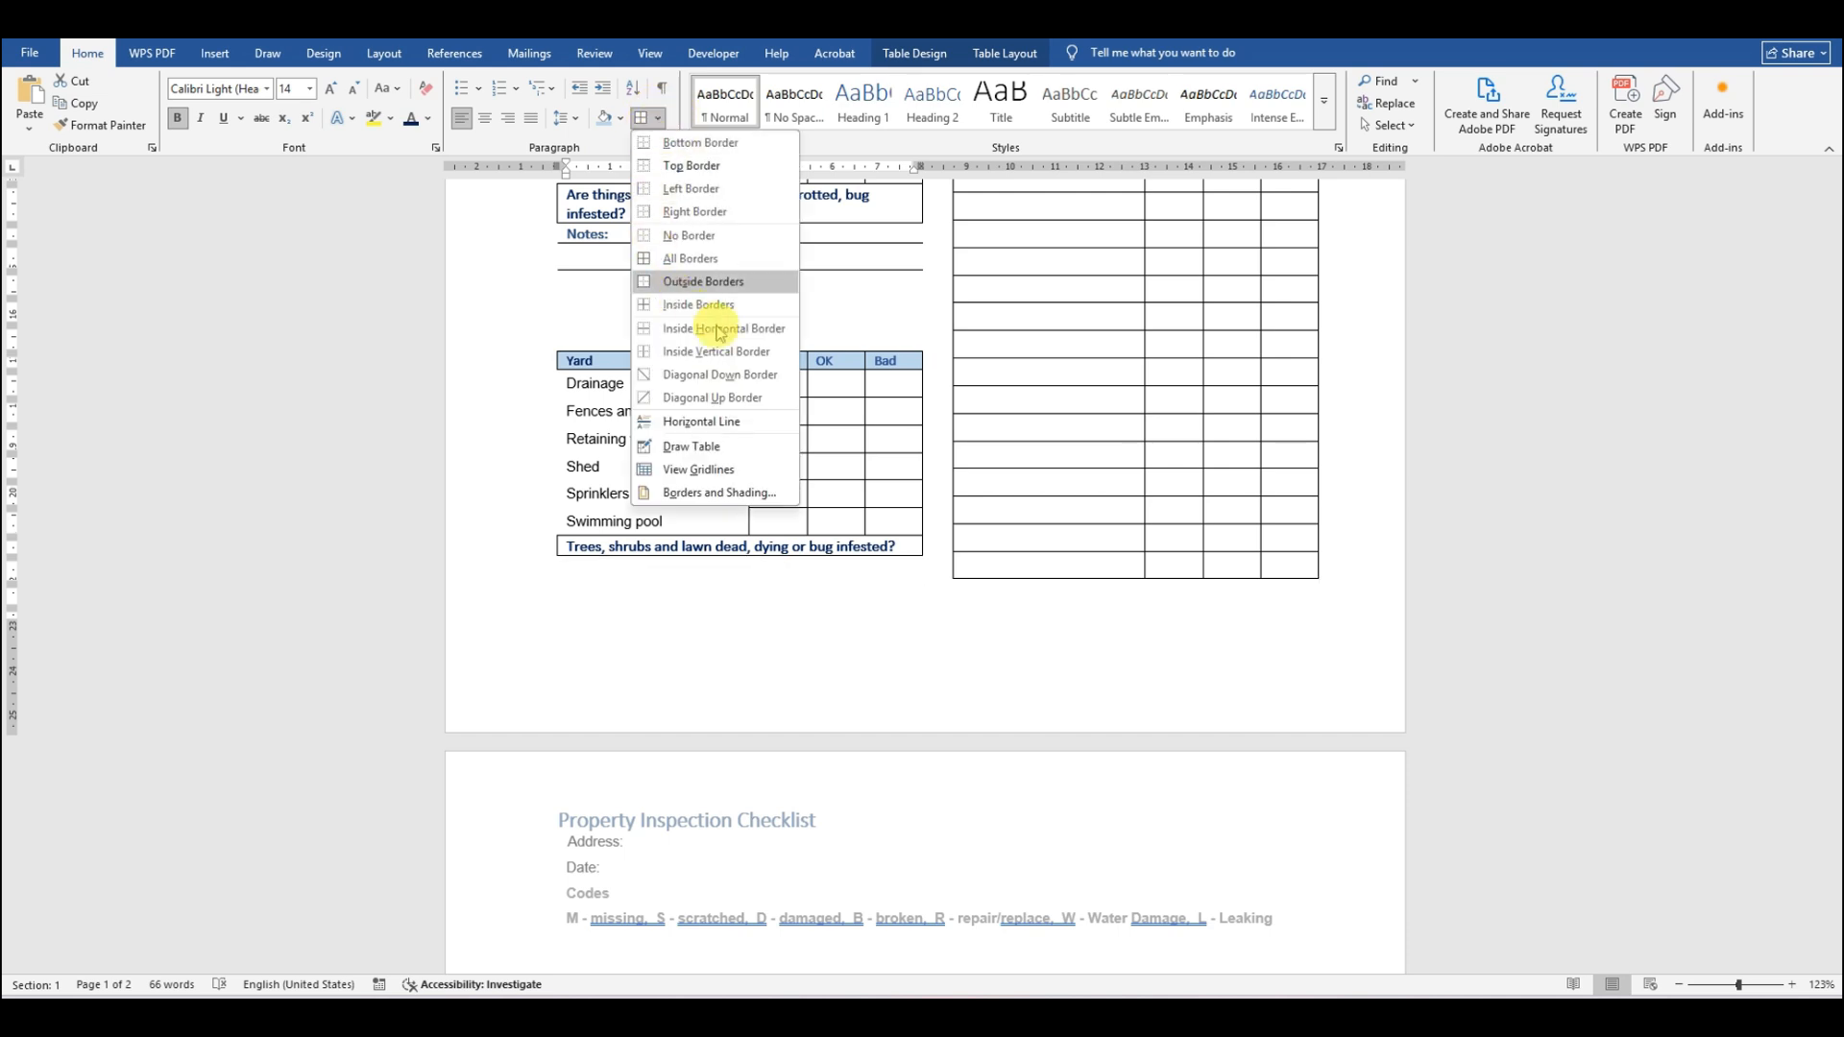
left_click(726, 149)
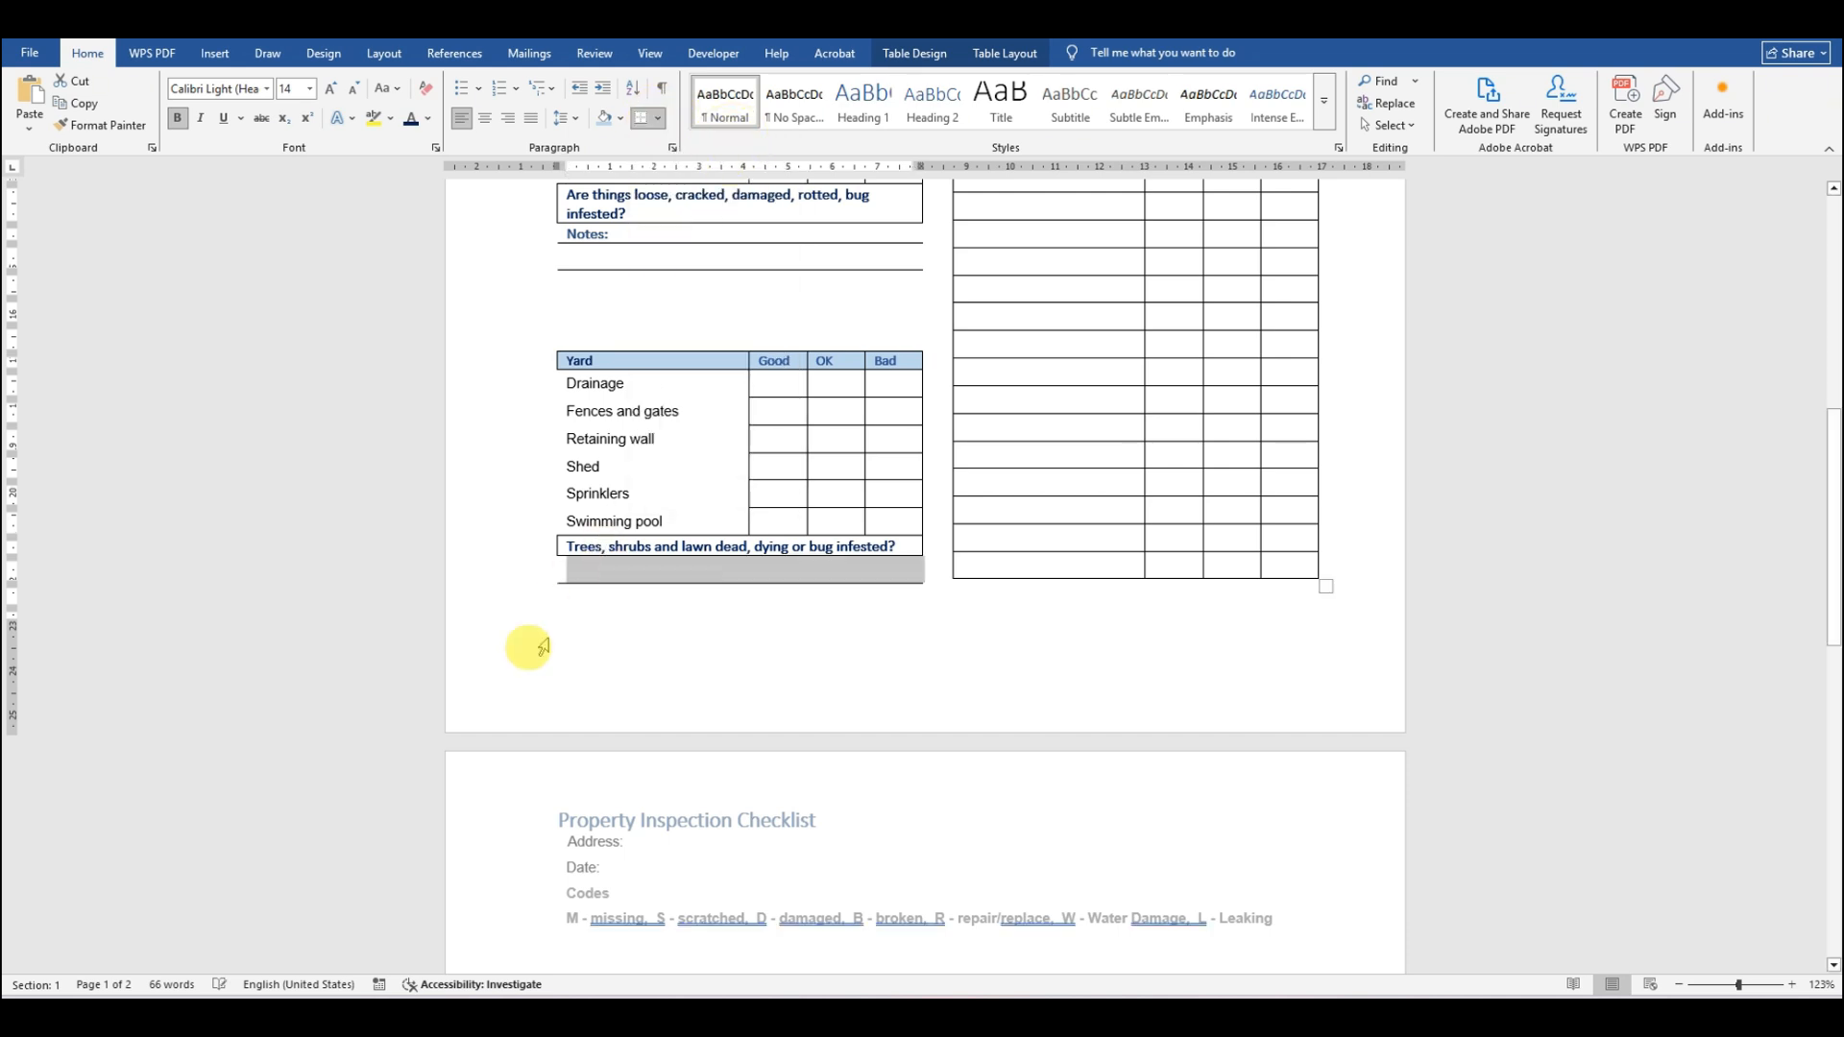
Step: Add a second writing line with only a bottom border in the row below the first notes line of the Yard table
left_click(575, 594)
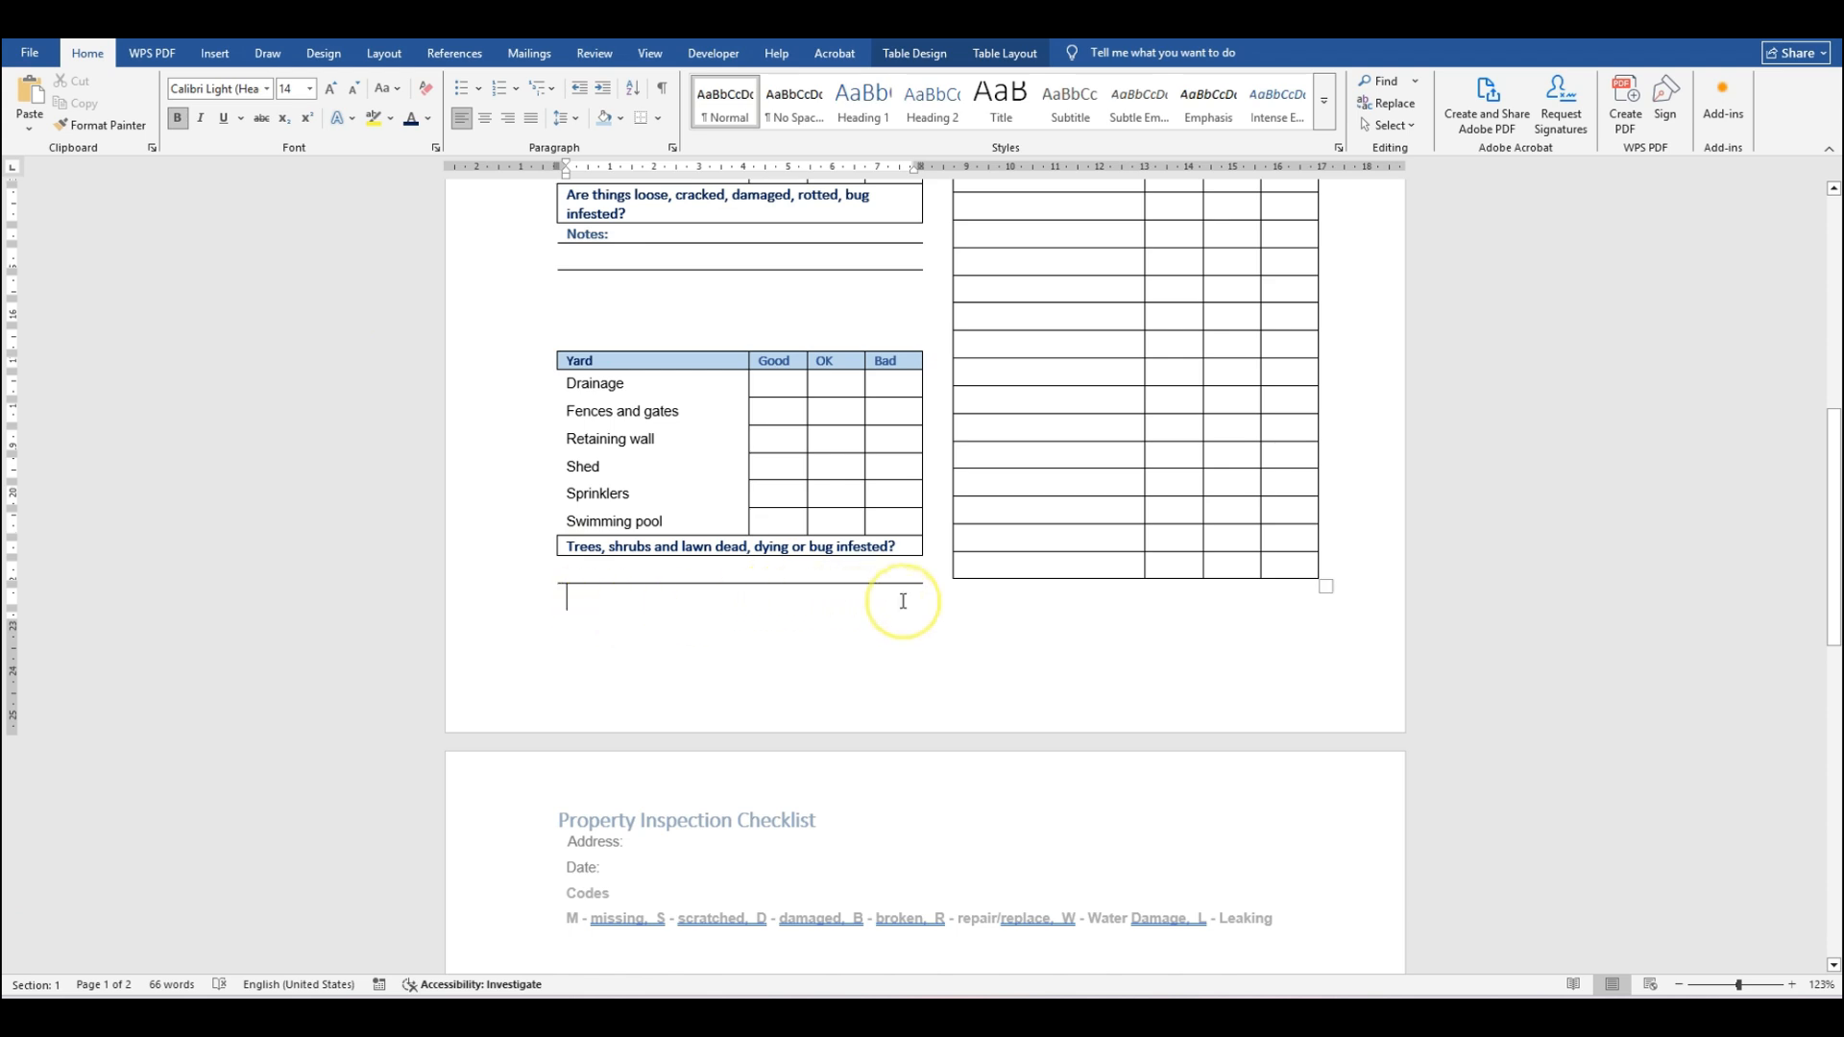
left_click(646, 646)
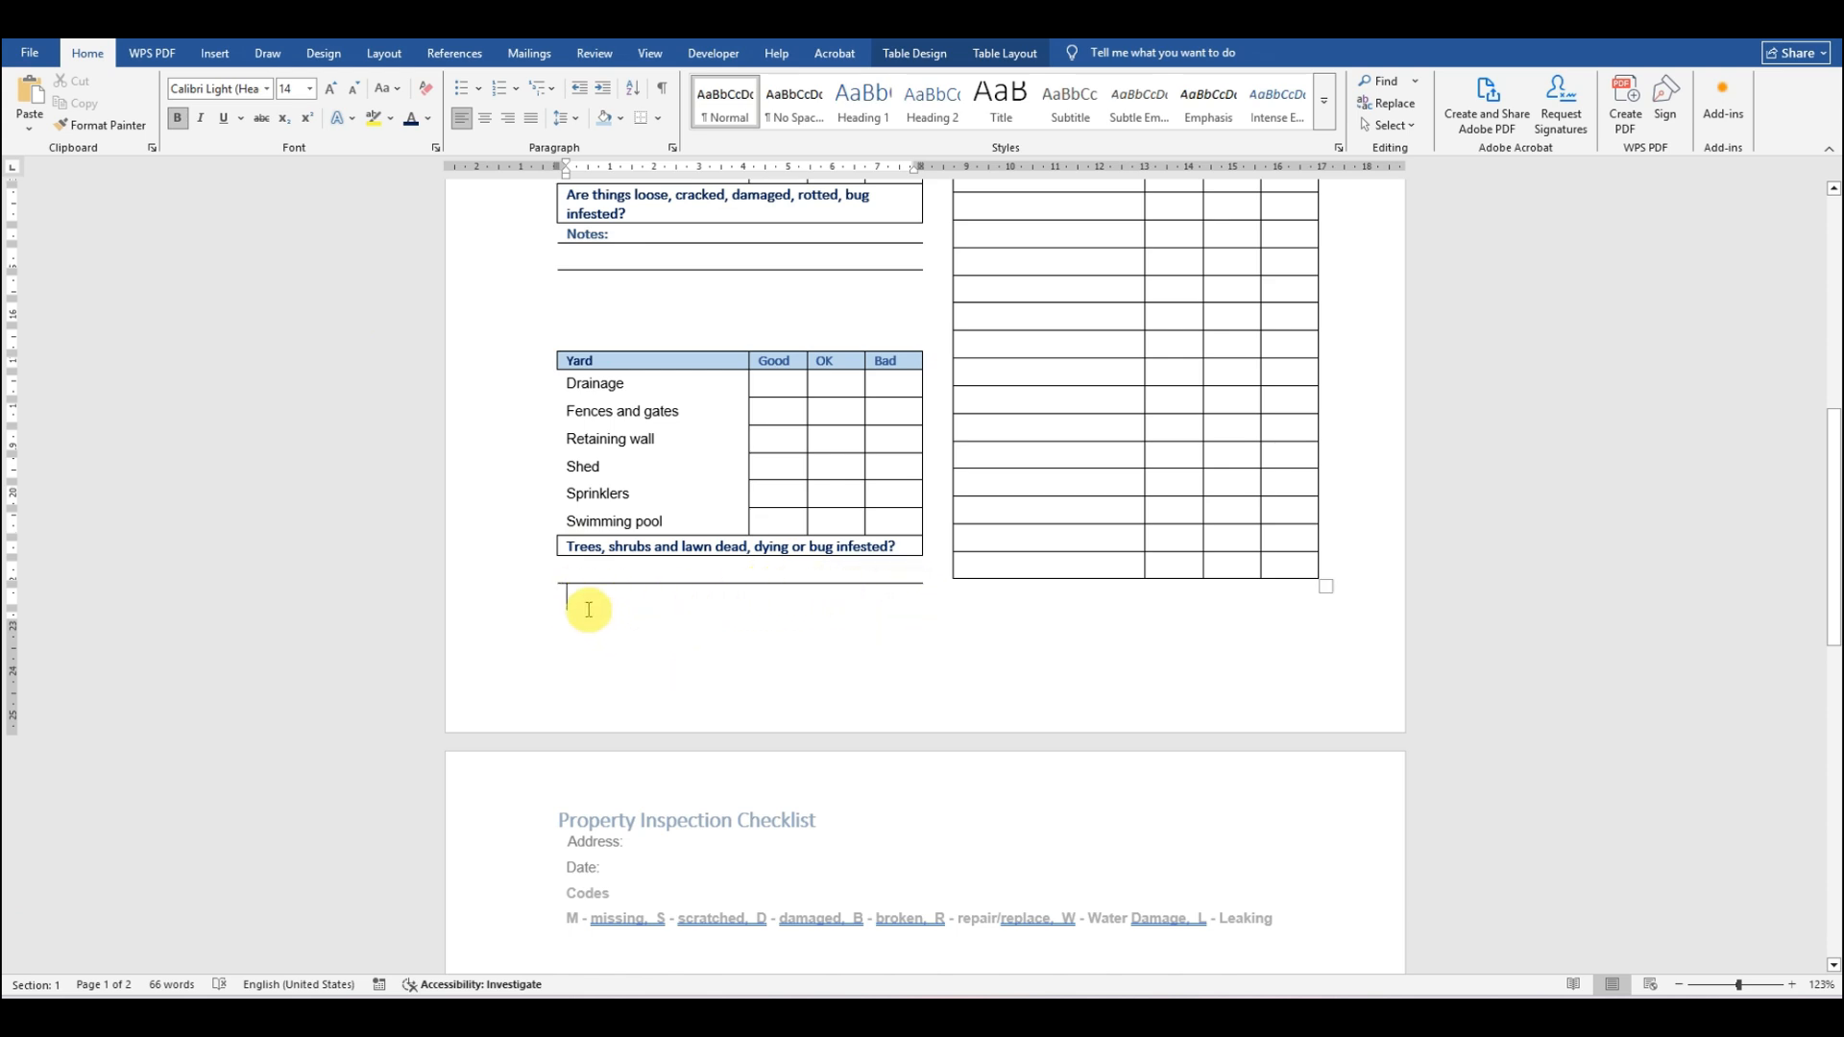
left_click(914, 599)
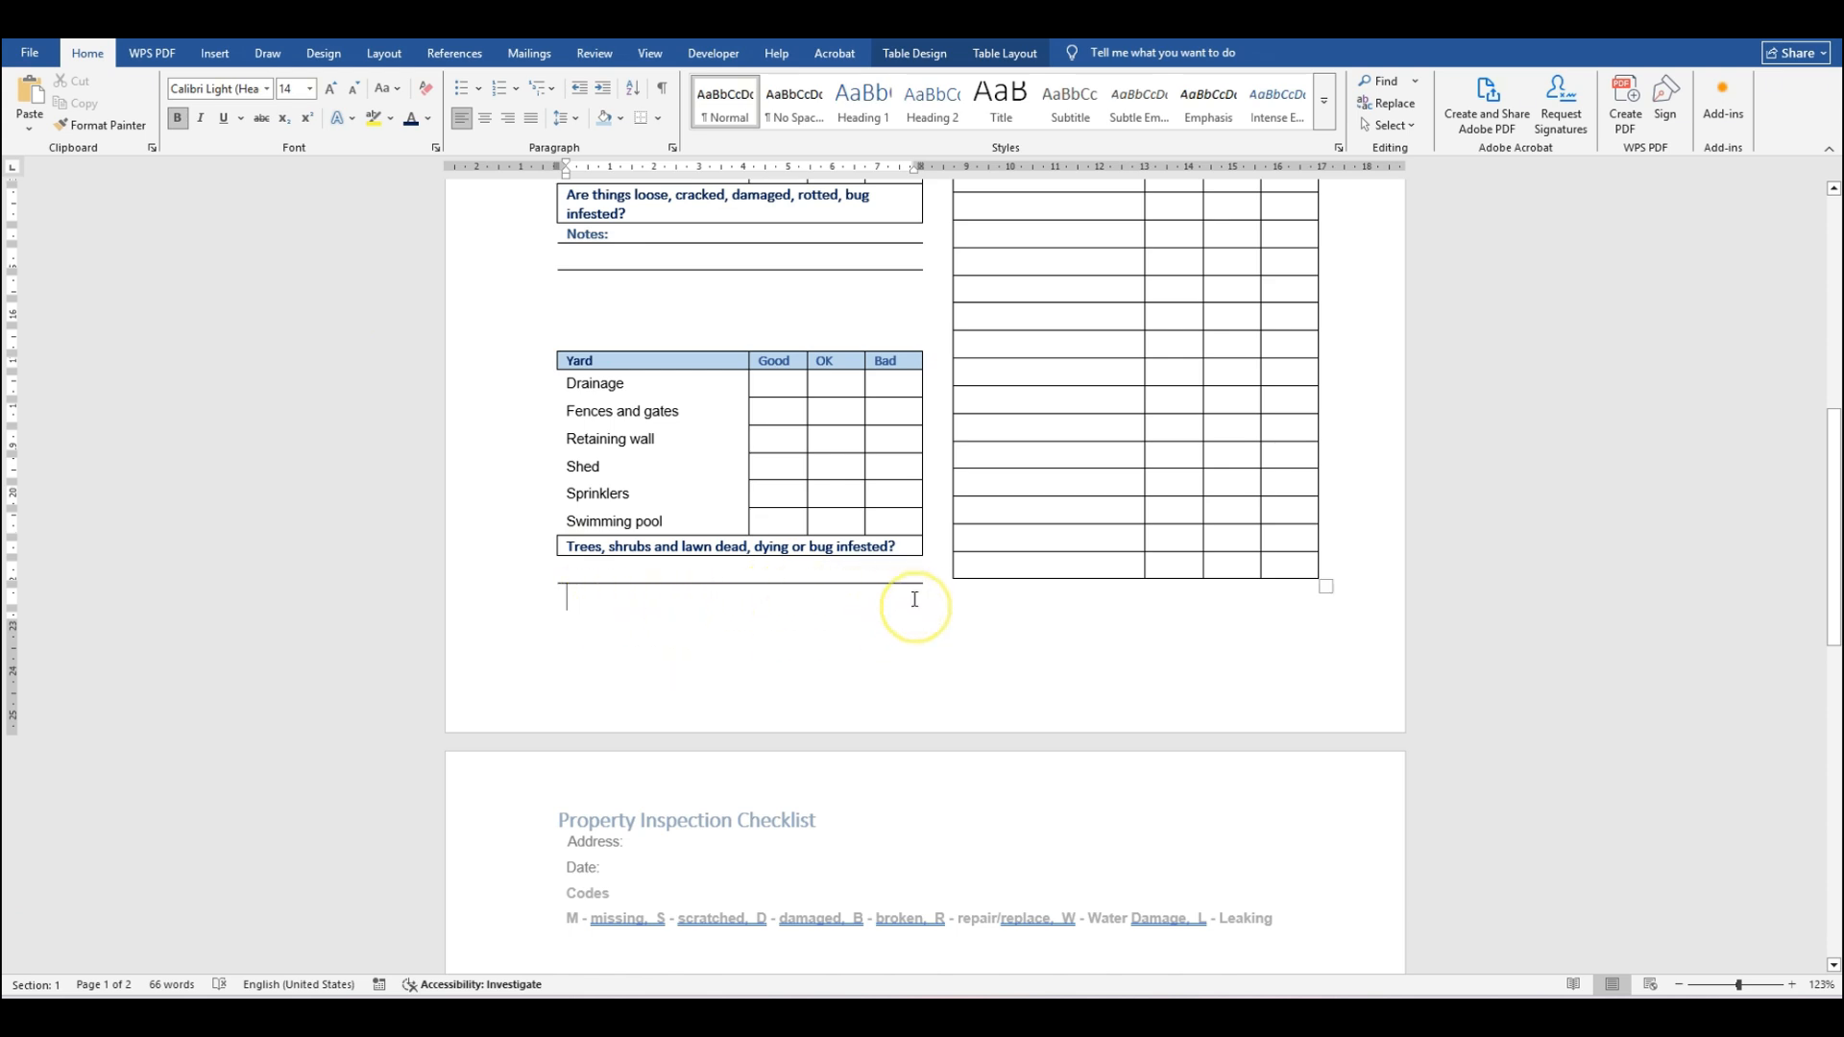
double_click(840, 609)
left_click(641, 118)
Step: Enter "Notes:" on the first line under the Yard table's question and set its font size to 10
left_click(581, 576)
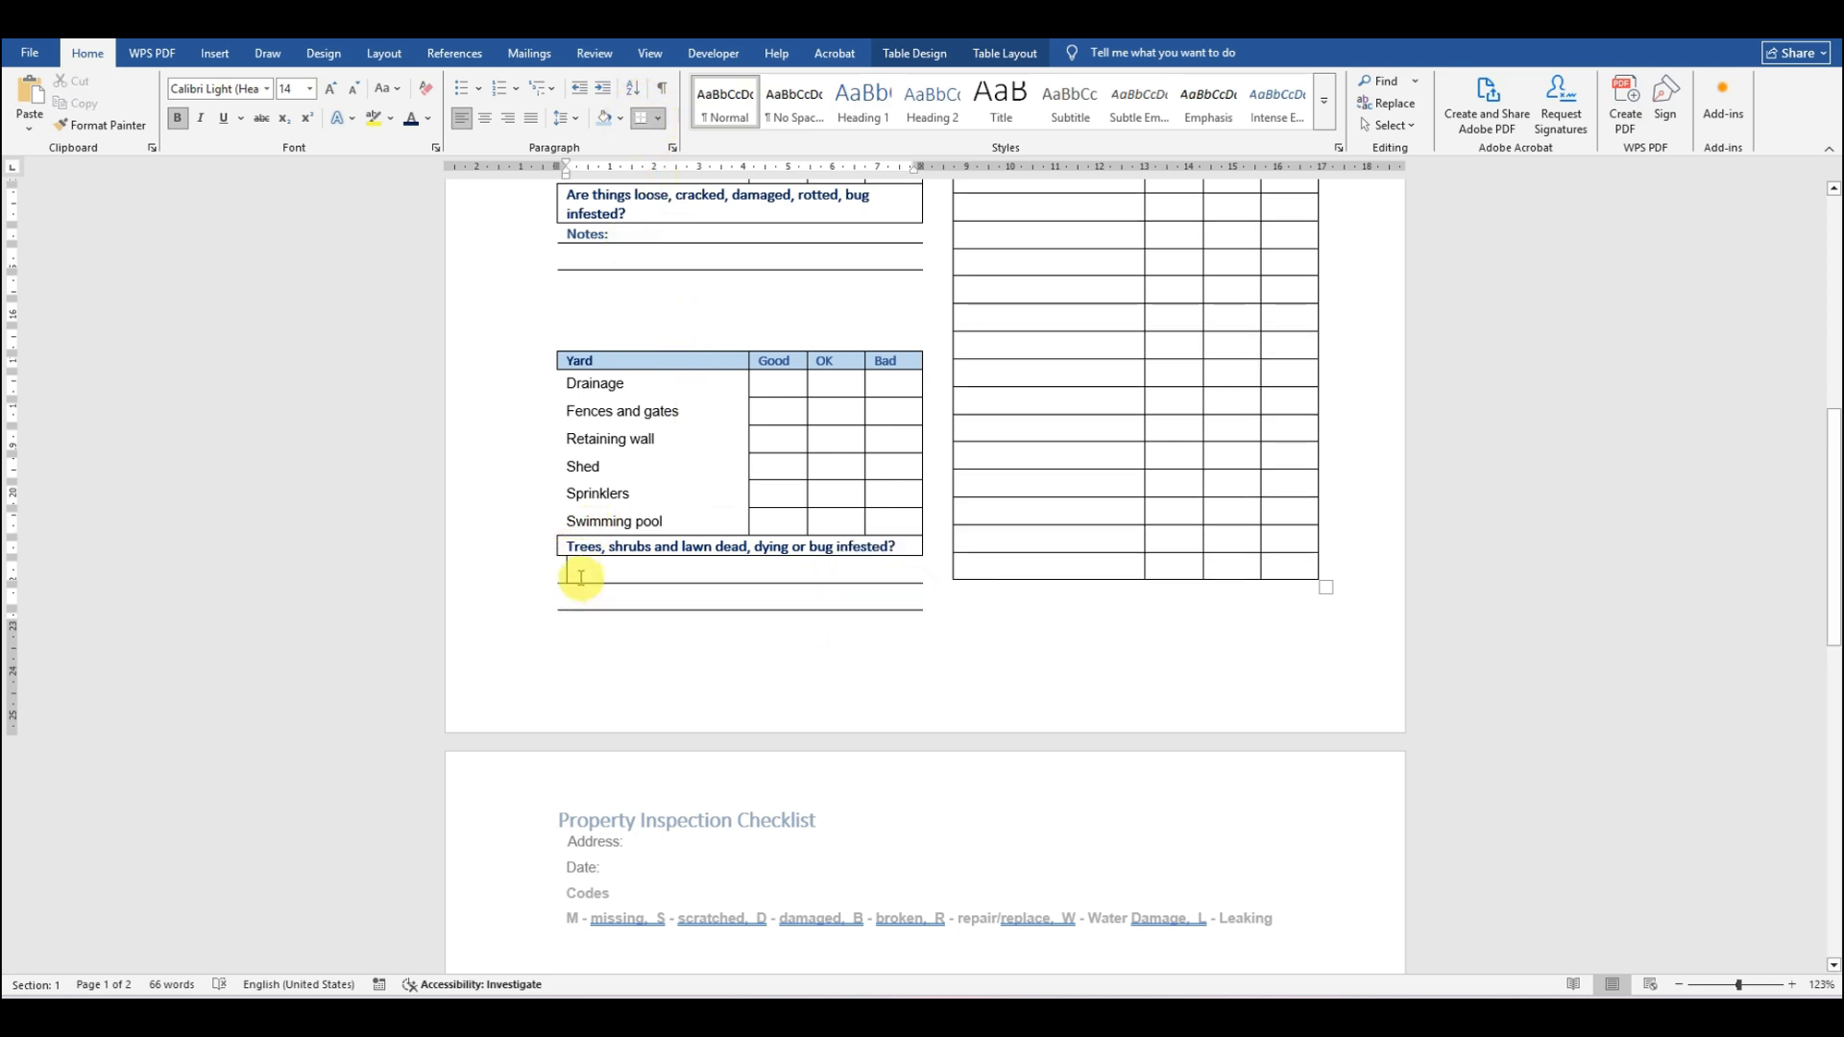
type("Notes:")
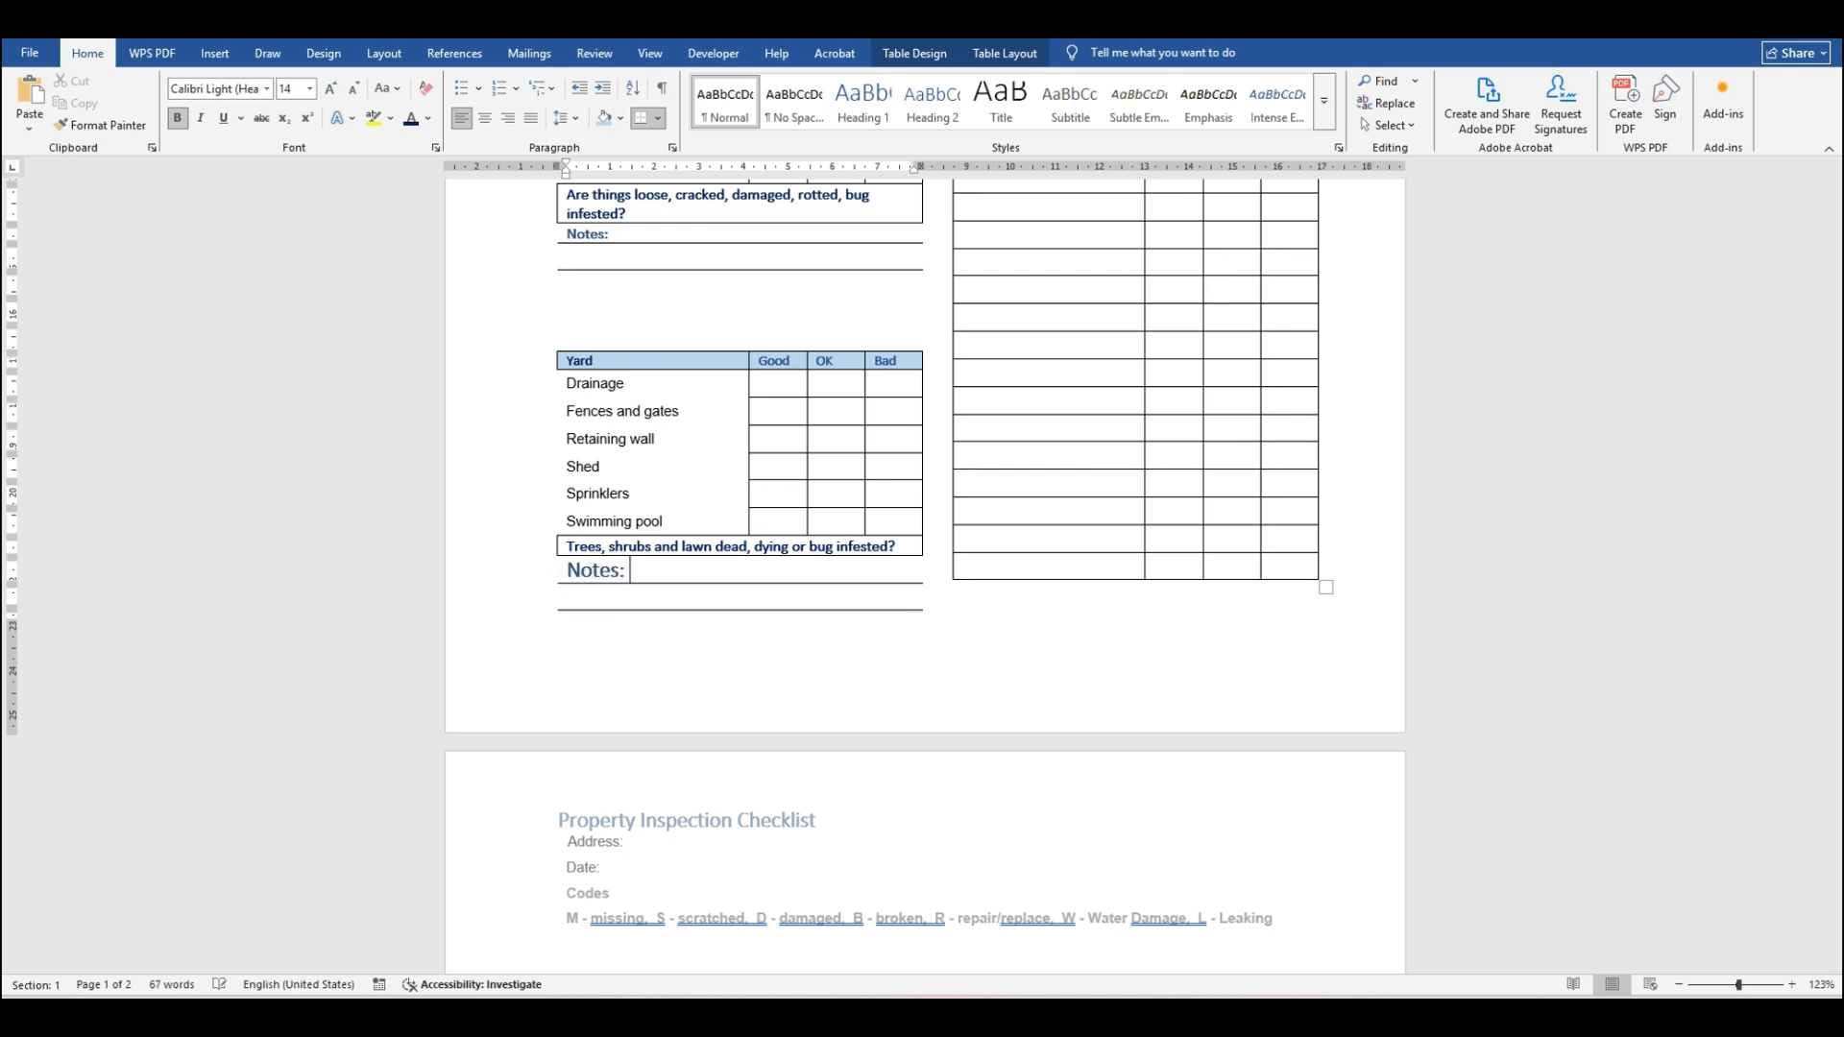
left_click_drag(636, 570, 566, 569)
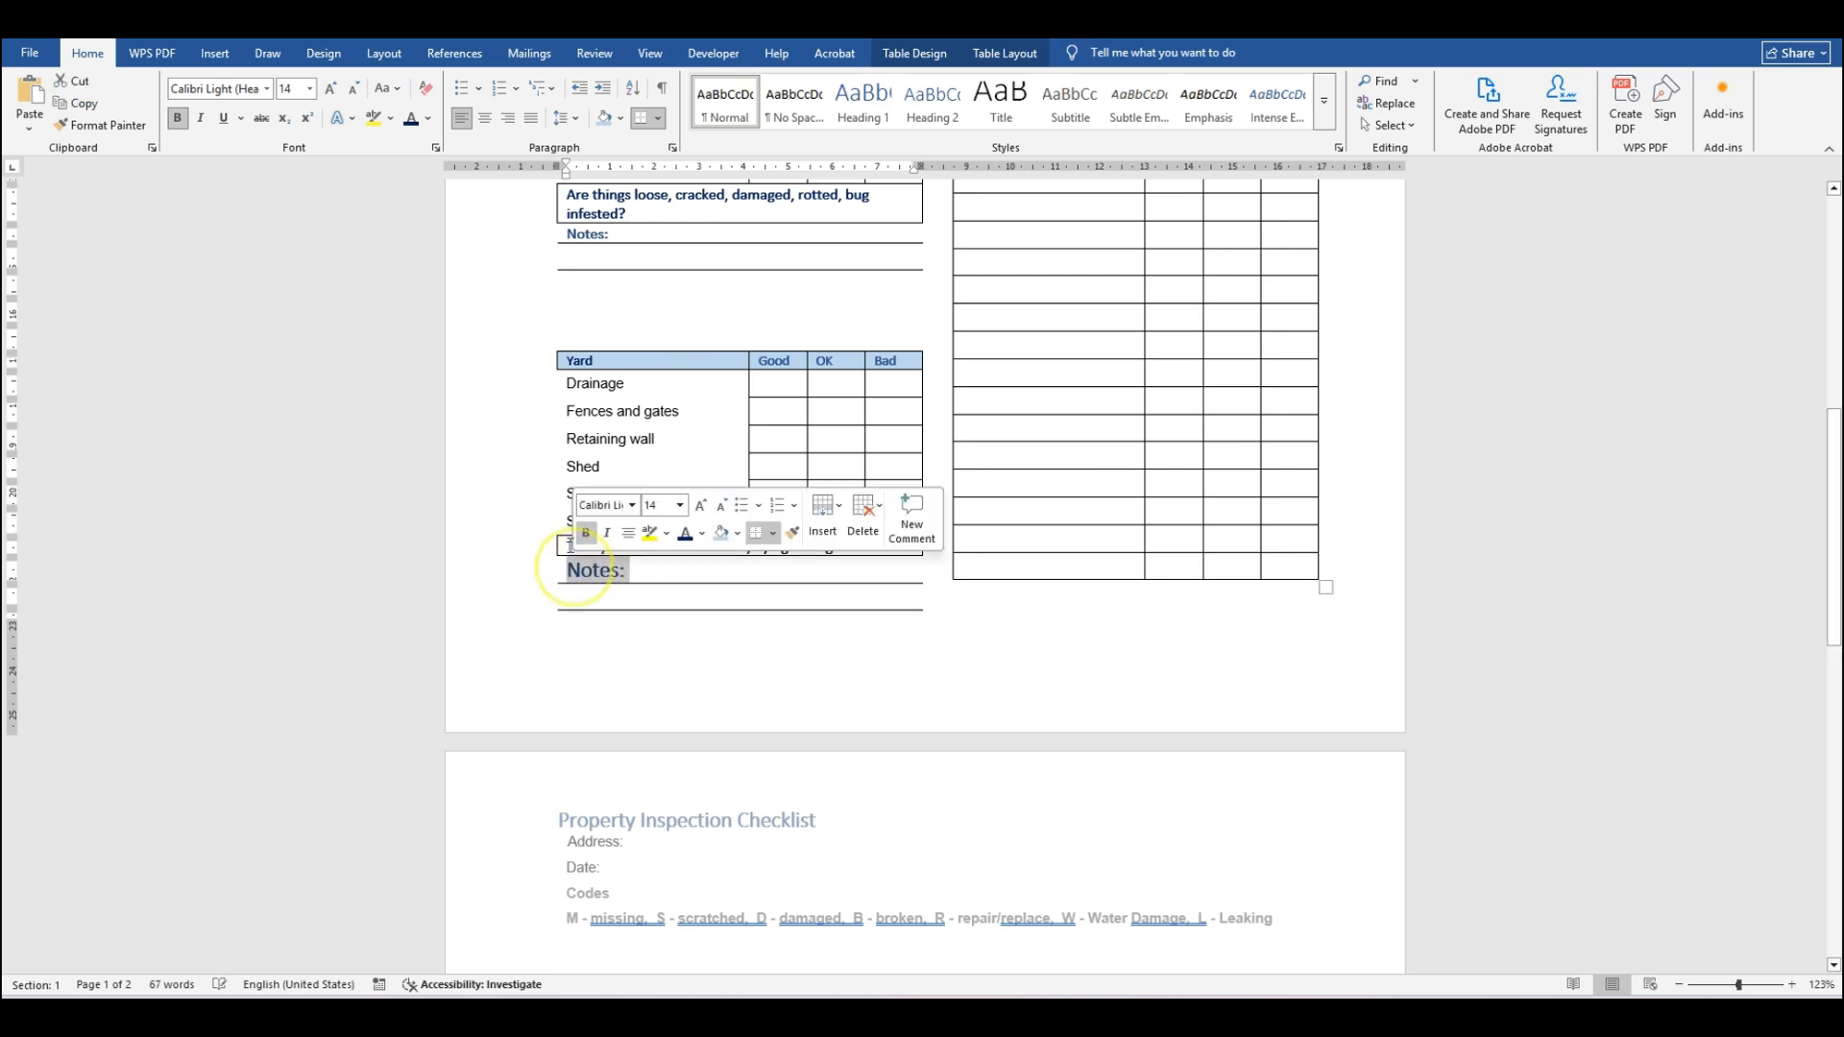
left_click(678, 510)
left_click(665, 563)
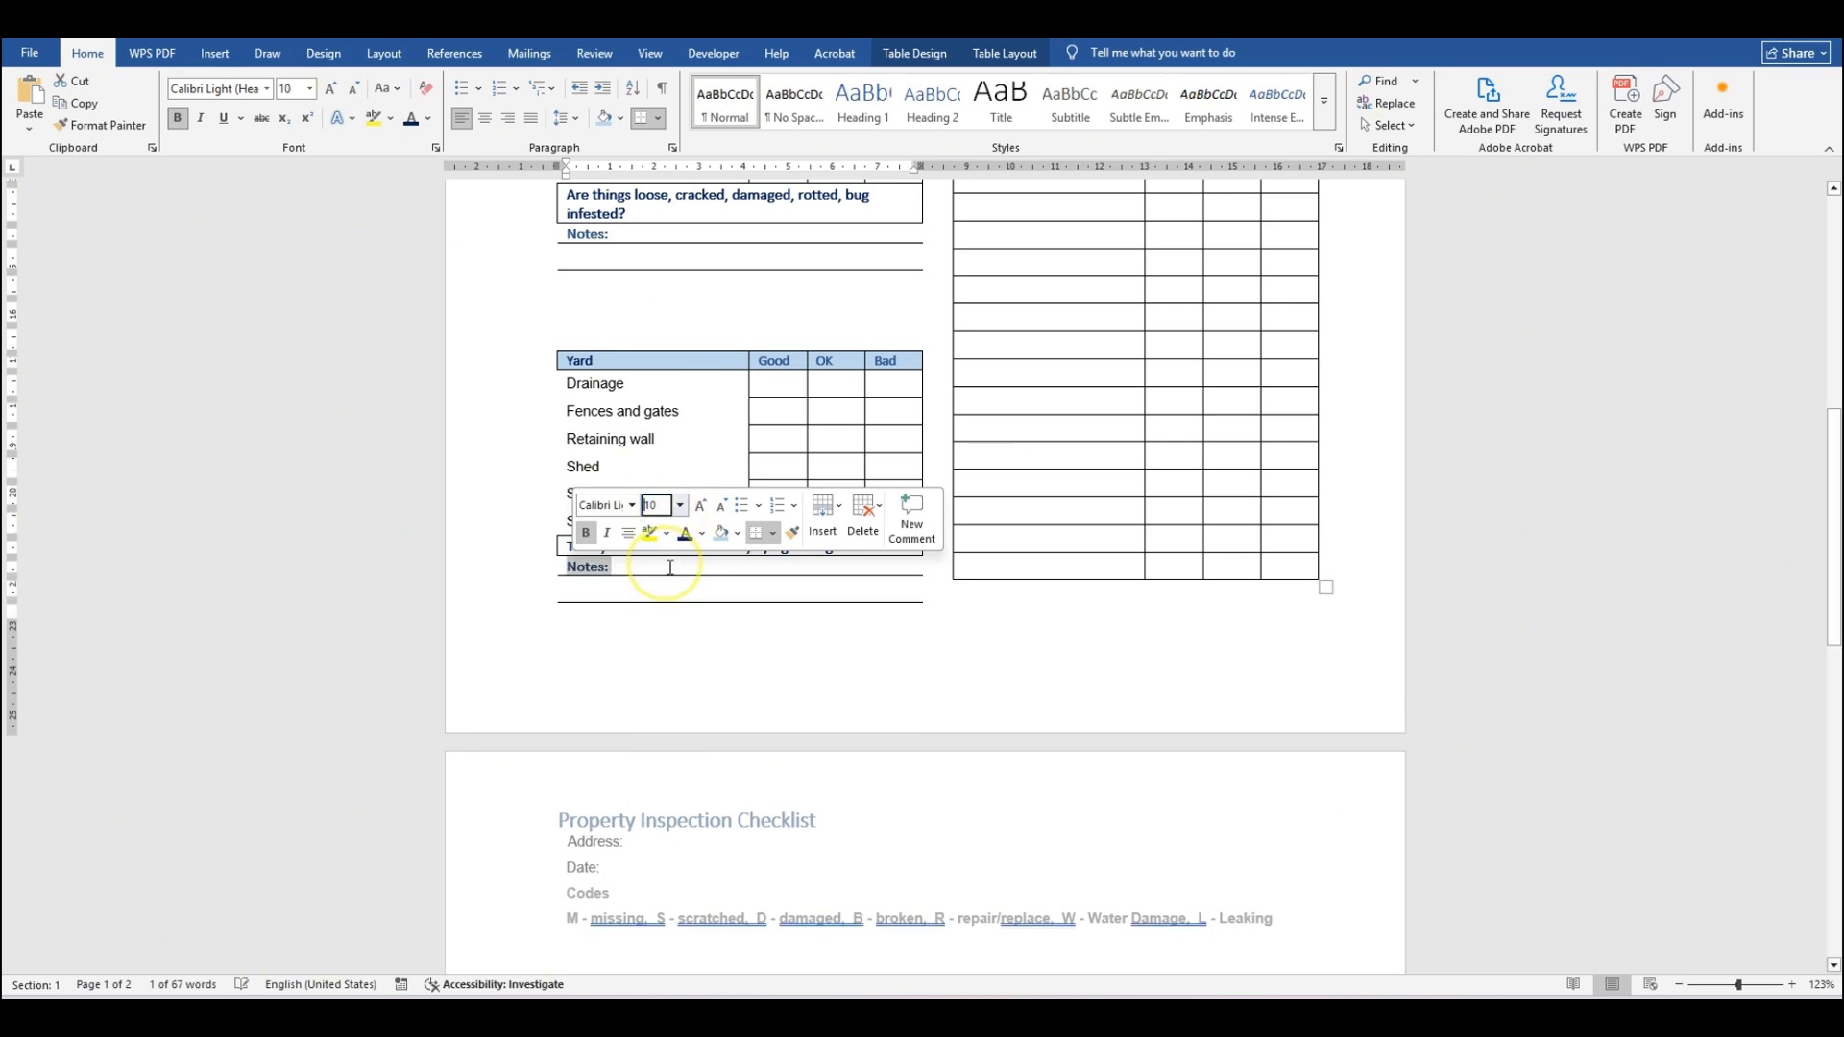
left_click(701, 638)
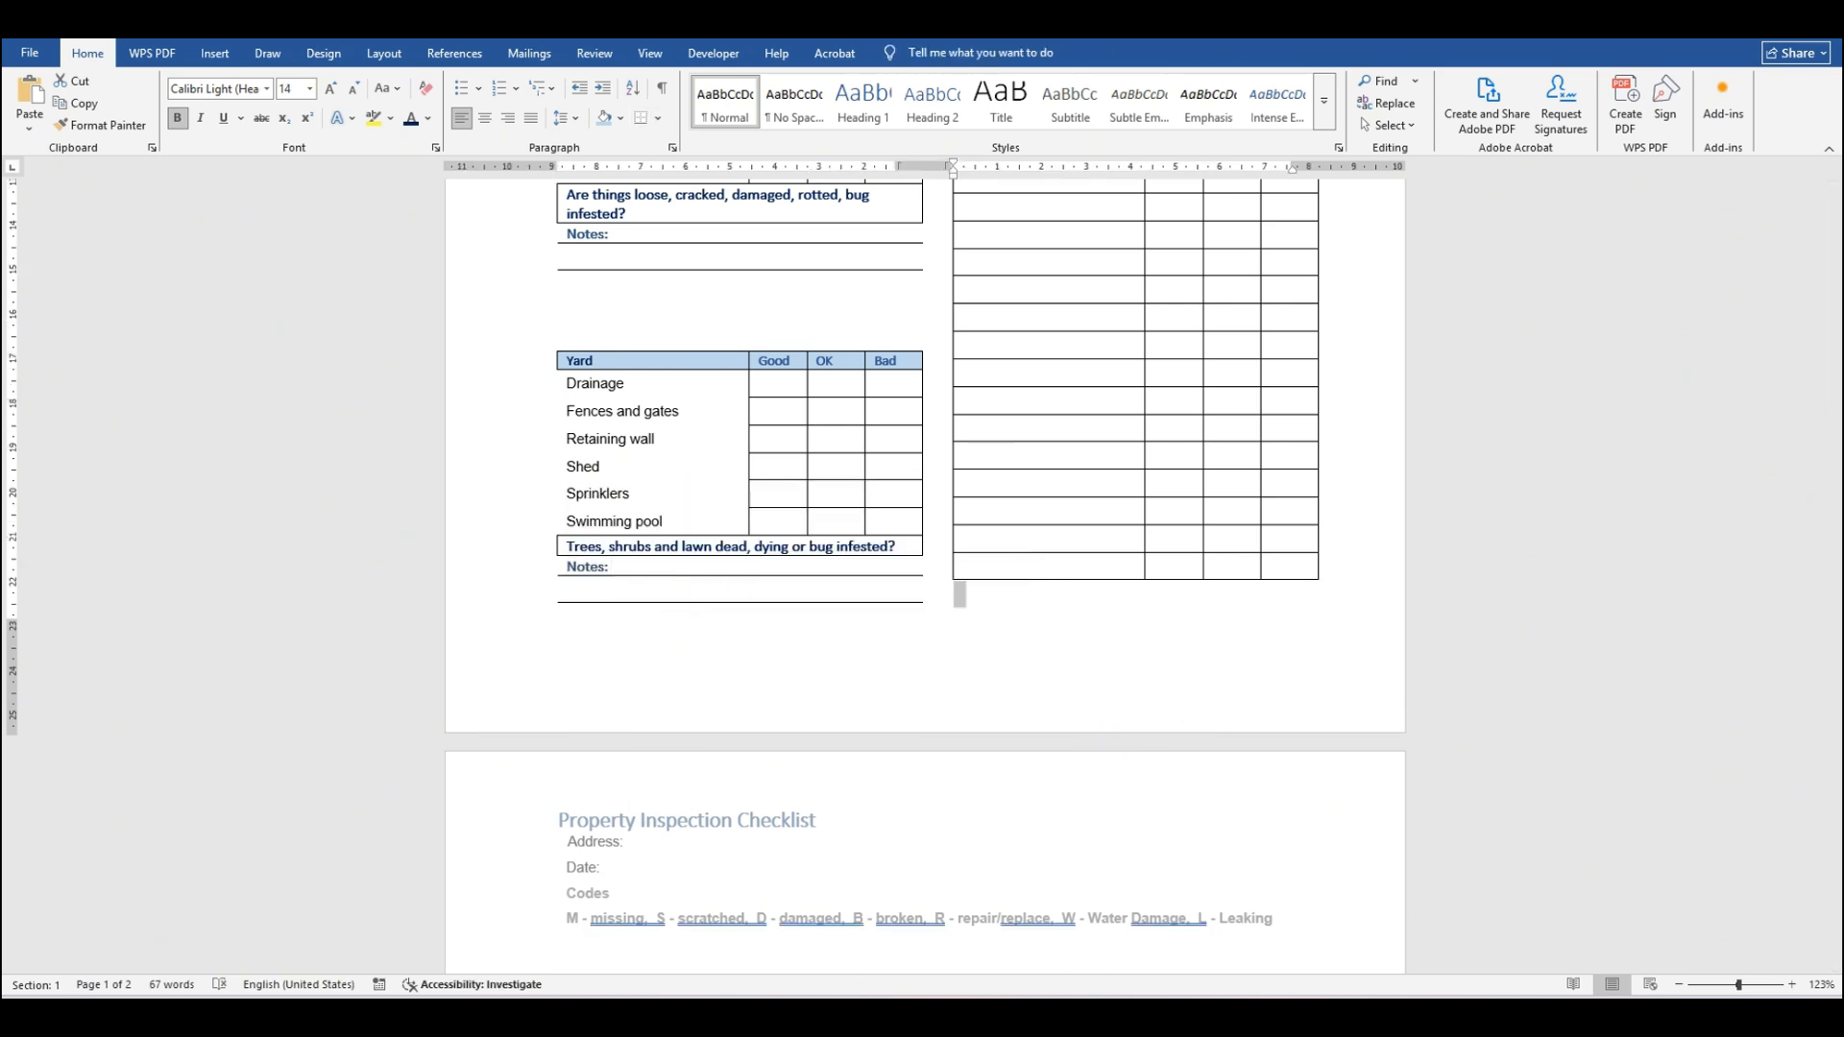
Step: Shade the Good, OK and Bad header cells of the Yard table light gold
scroll(701, 580, "up", 3)
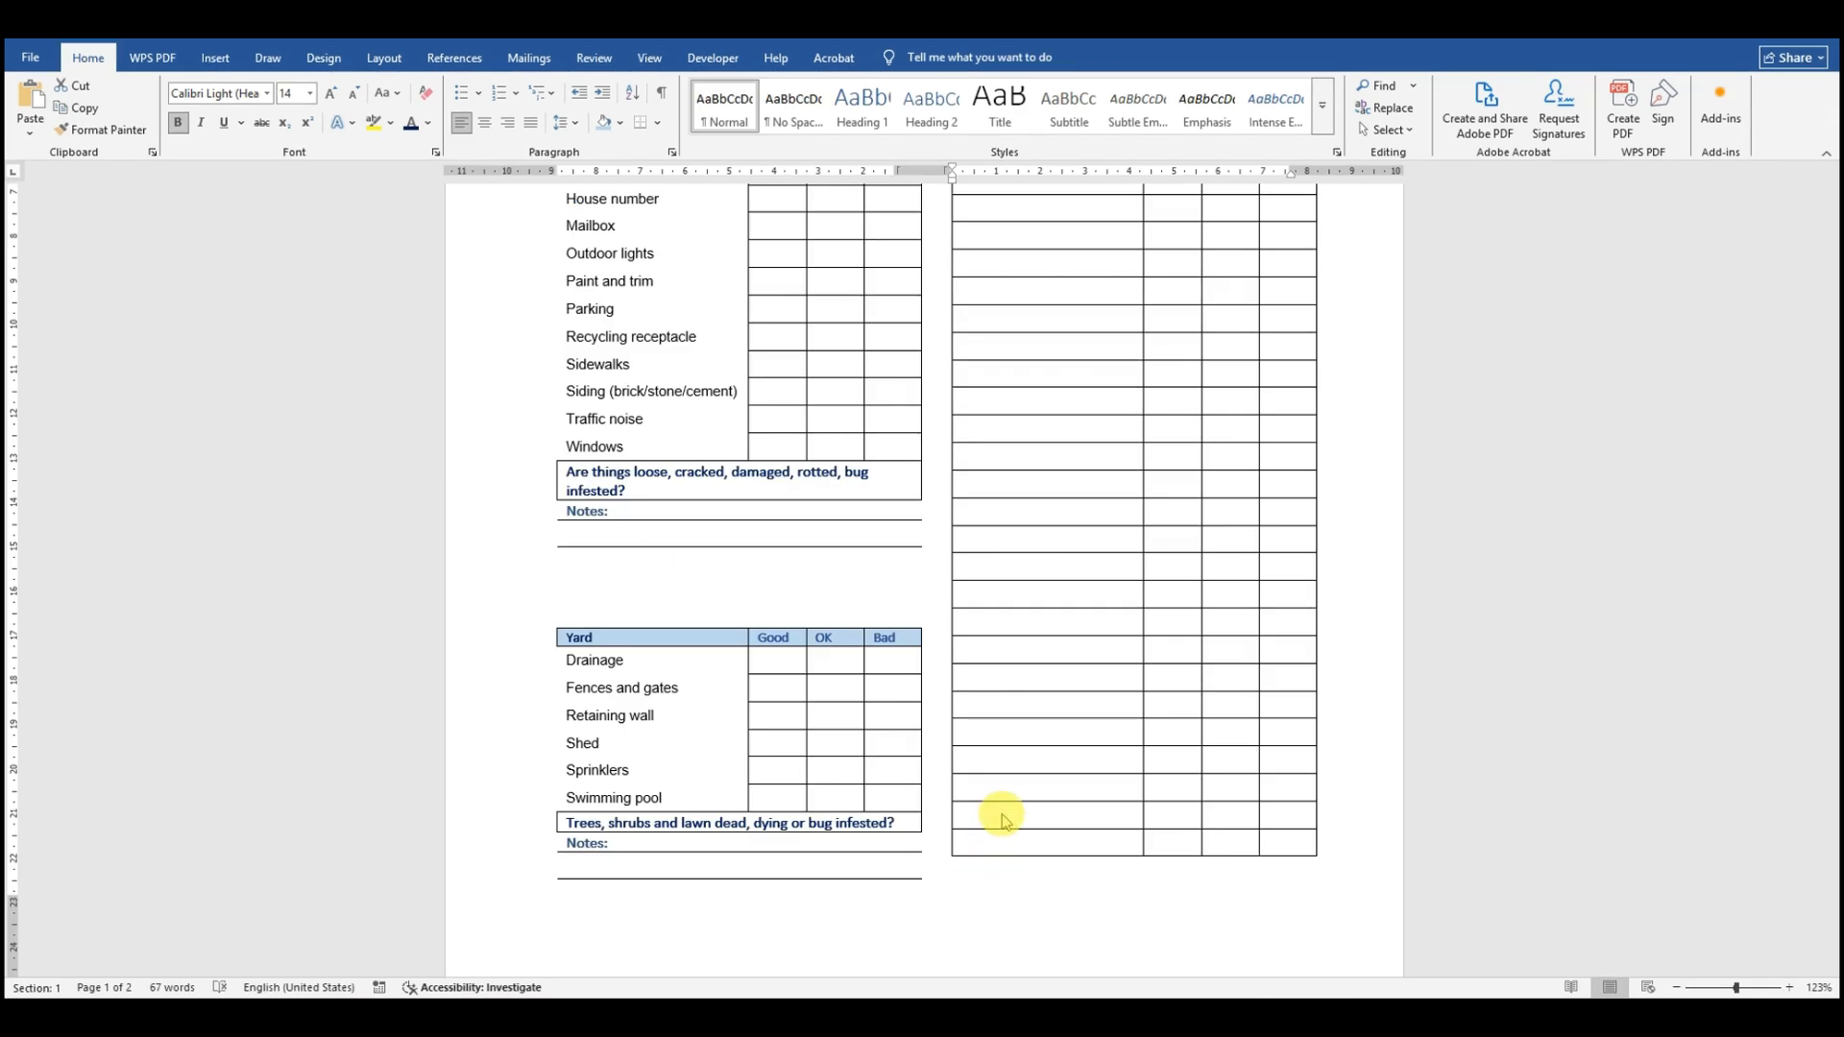
scroll(1029, 797, "up", 2)
scroll(1009, 783, "down", 2)
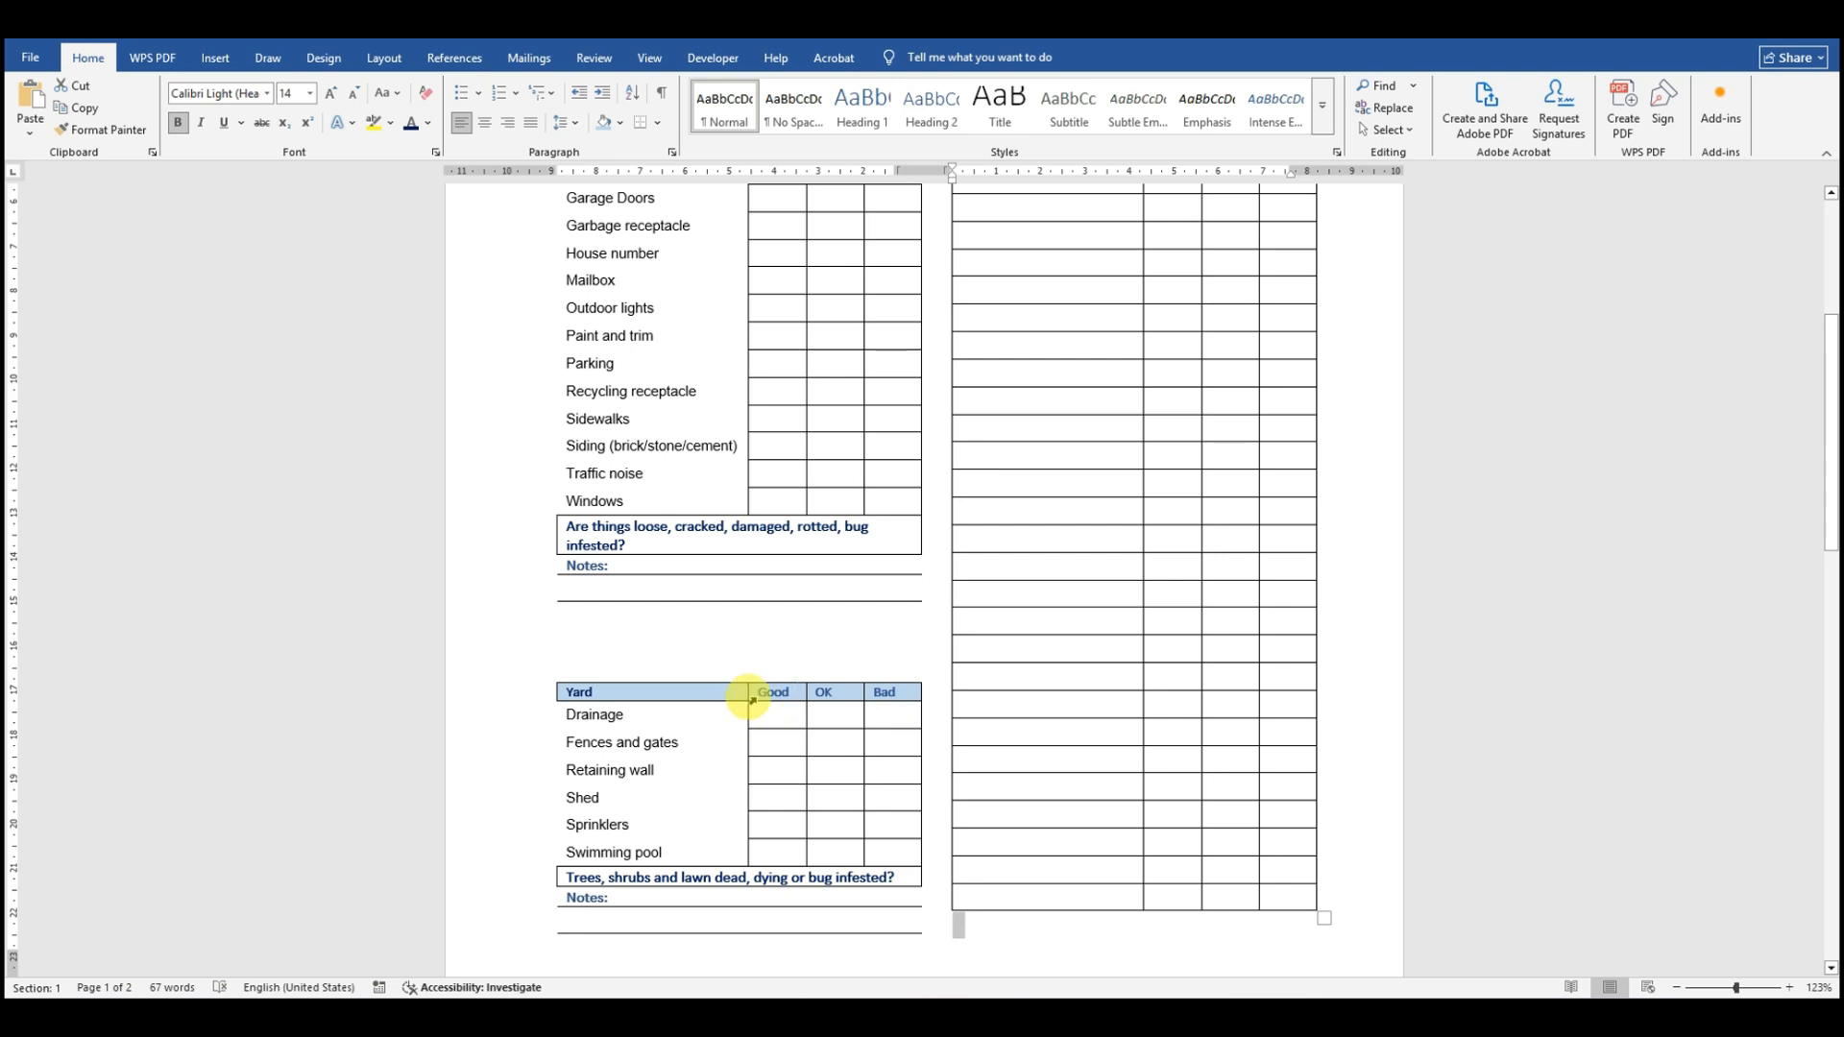
left_click_drag(761, 688, 885, 692)
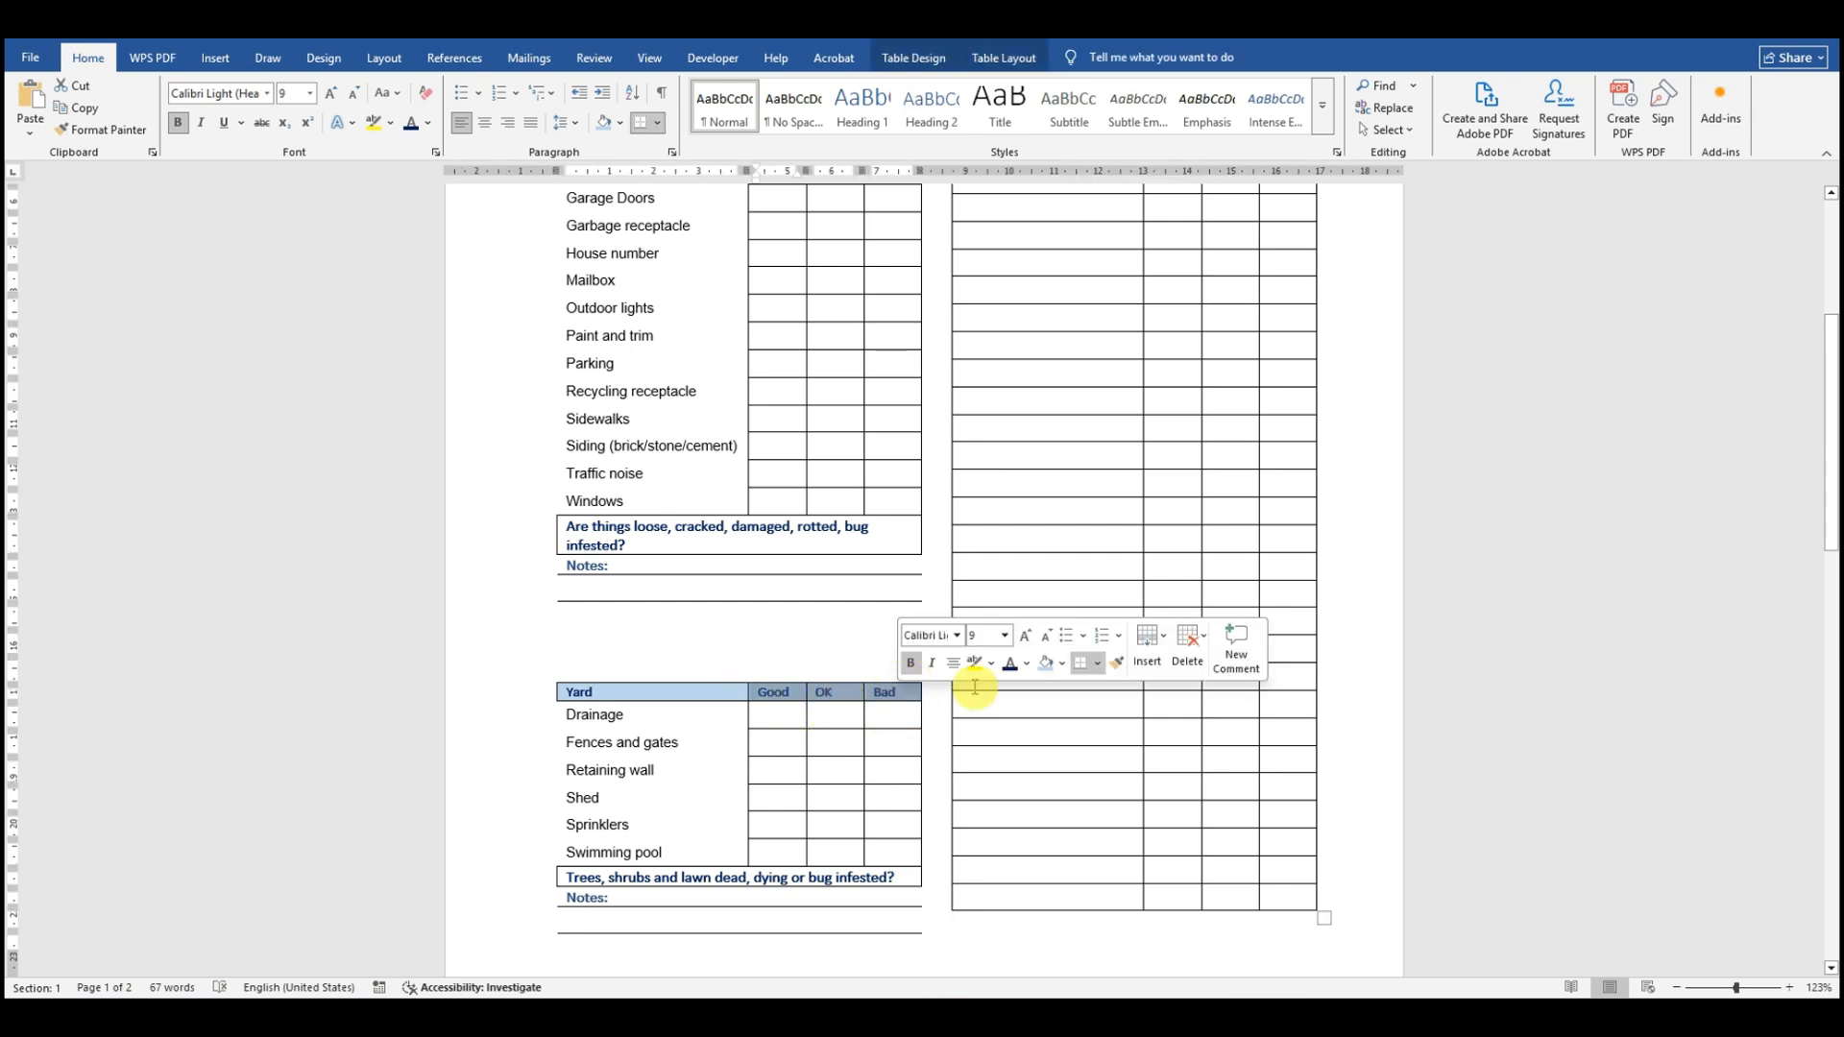
left_click(1054, 666)
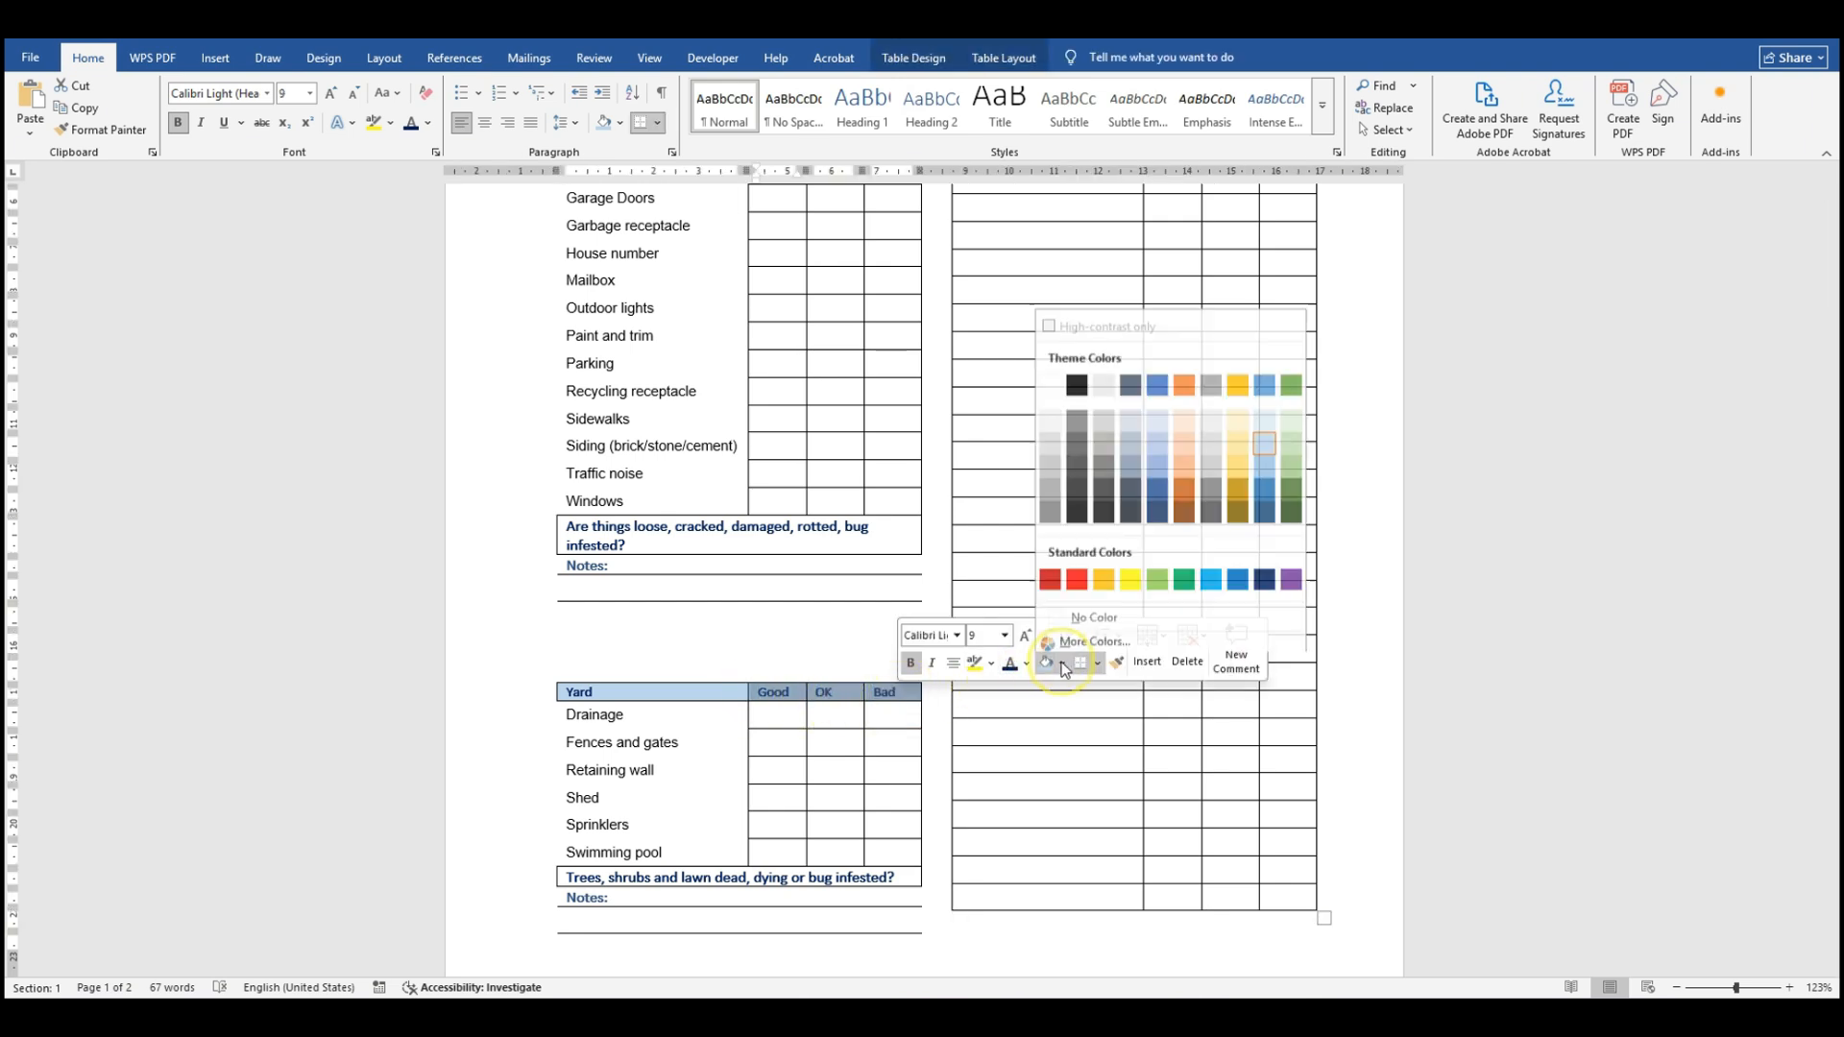
left_click(1239, 423)
left_click(1033, 505)
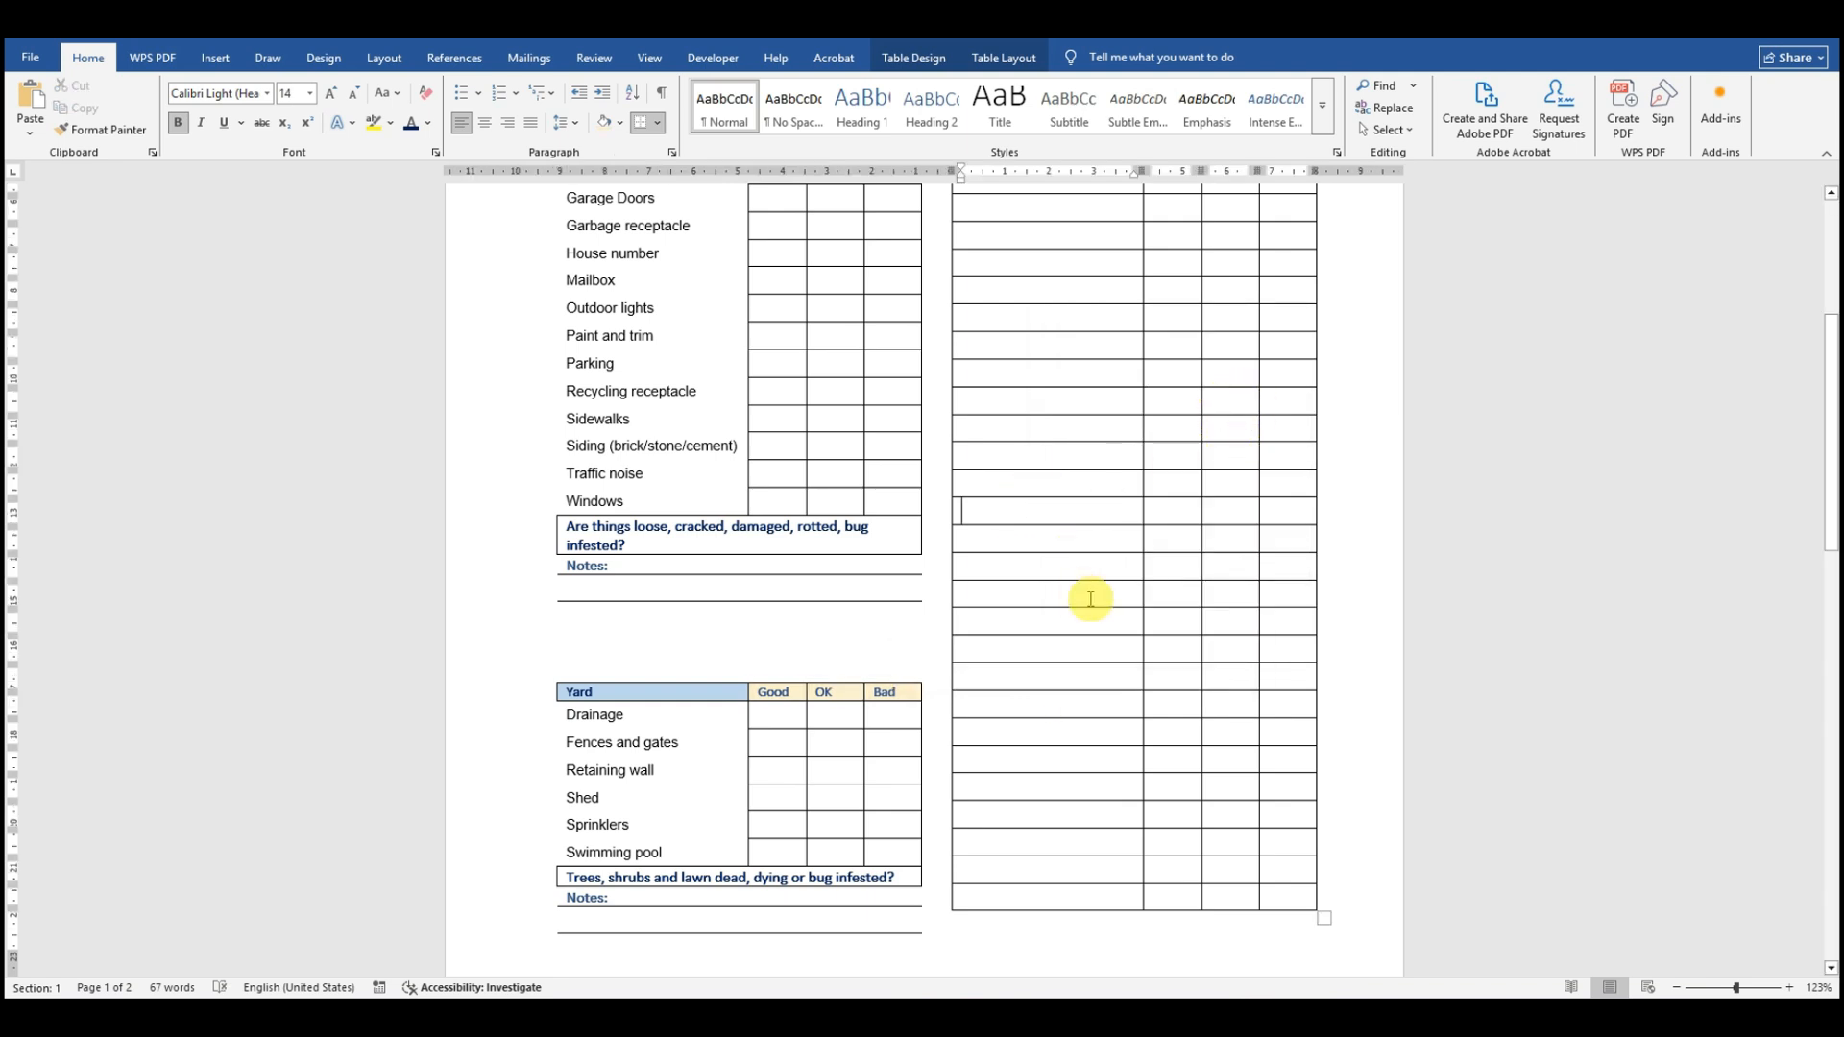
Step: Switch to the Home Inspection Checklist document and copy the Roof header row including its Good, OK and Bad cells
scroll(1092, 599, "up", 3)
scroll(1092, 599, "up", 3)
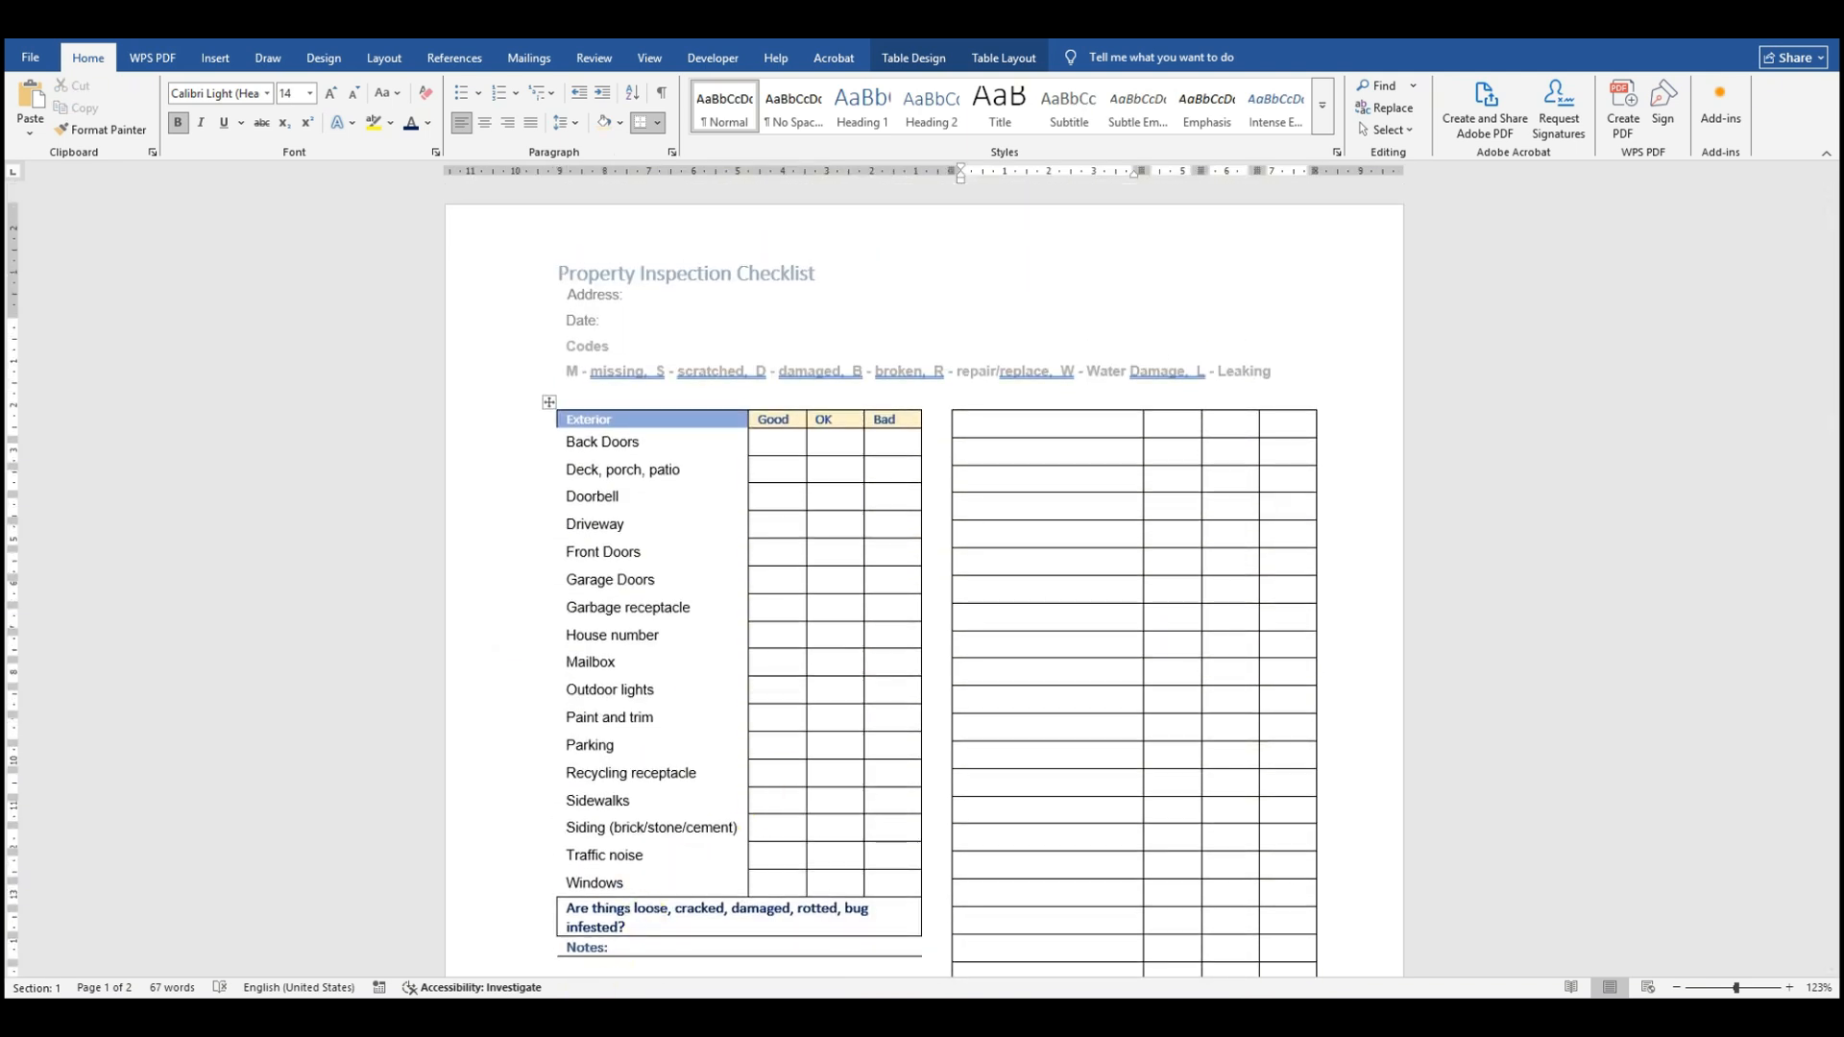
mouse_move(527, 975)
left_click(398, 936)
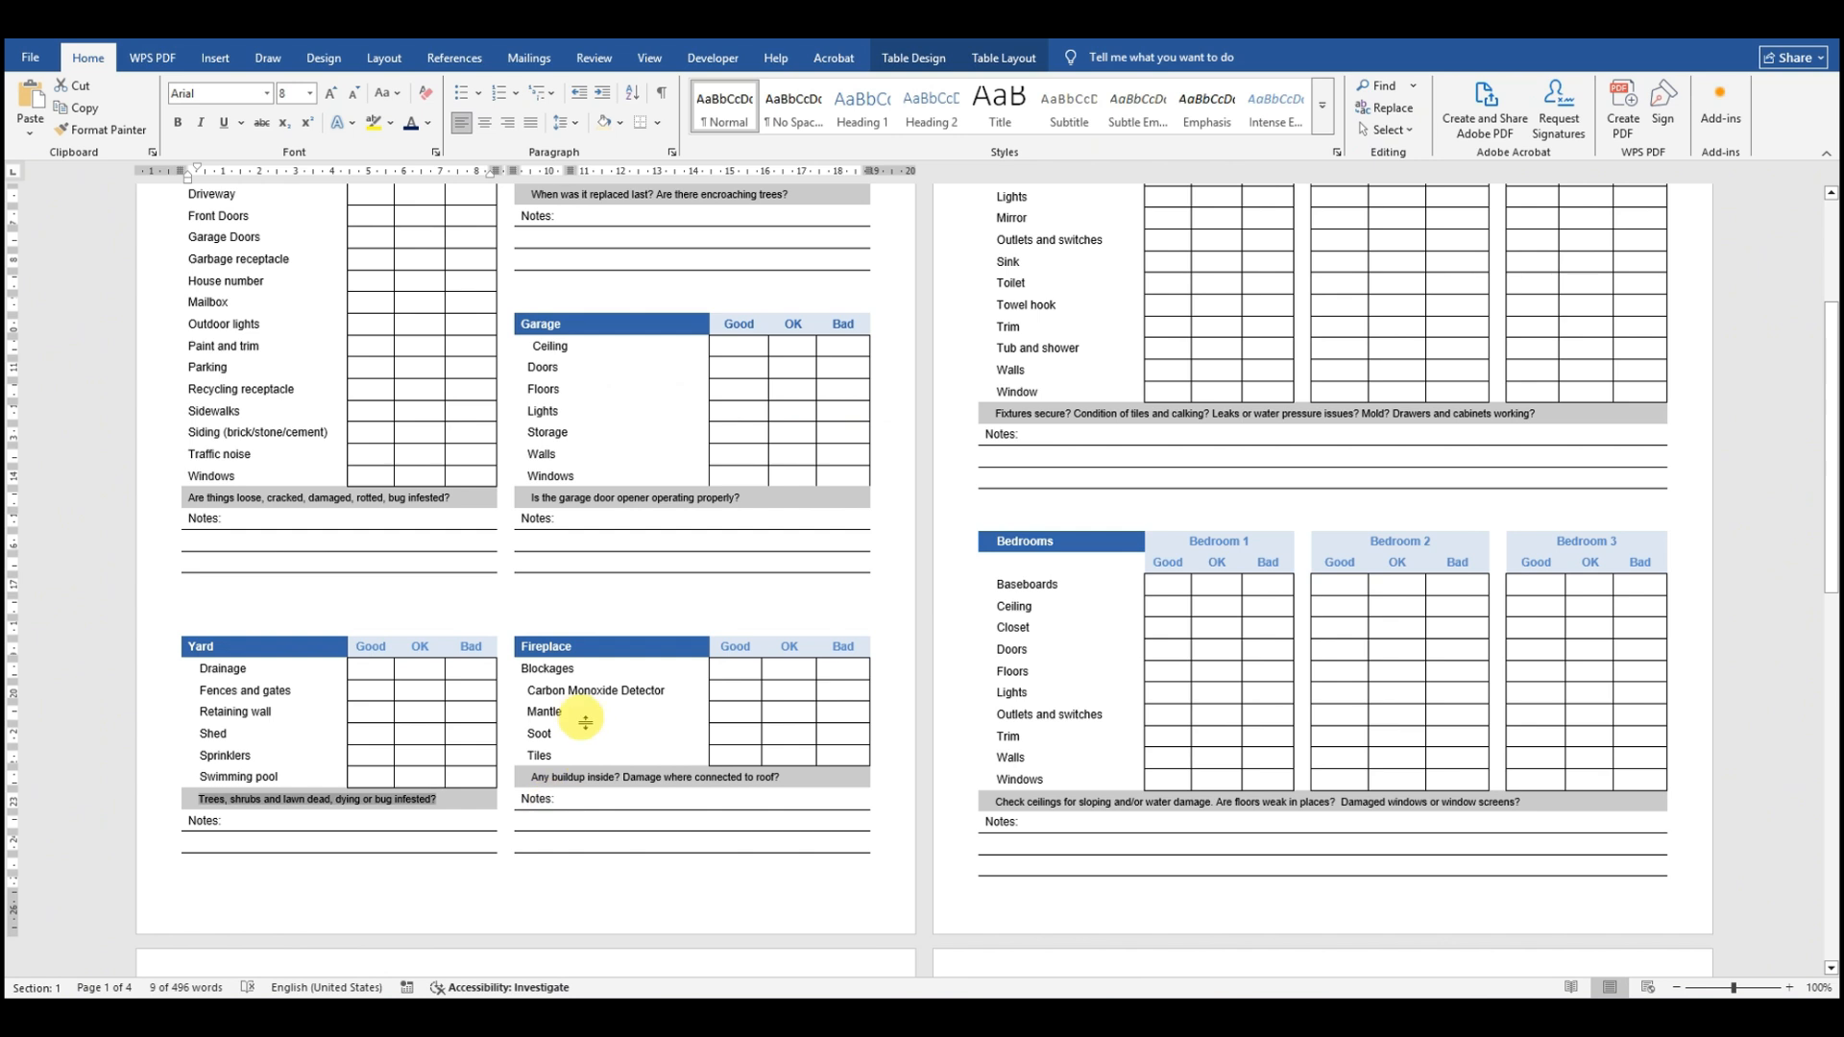
scroll(585, 721, "down", 2)
scroll(588, 722, "up", 3)
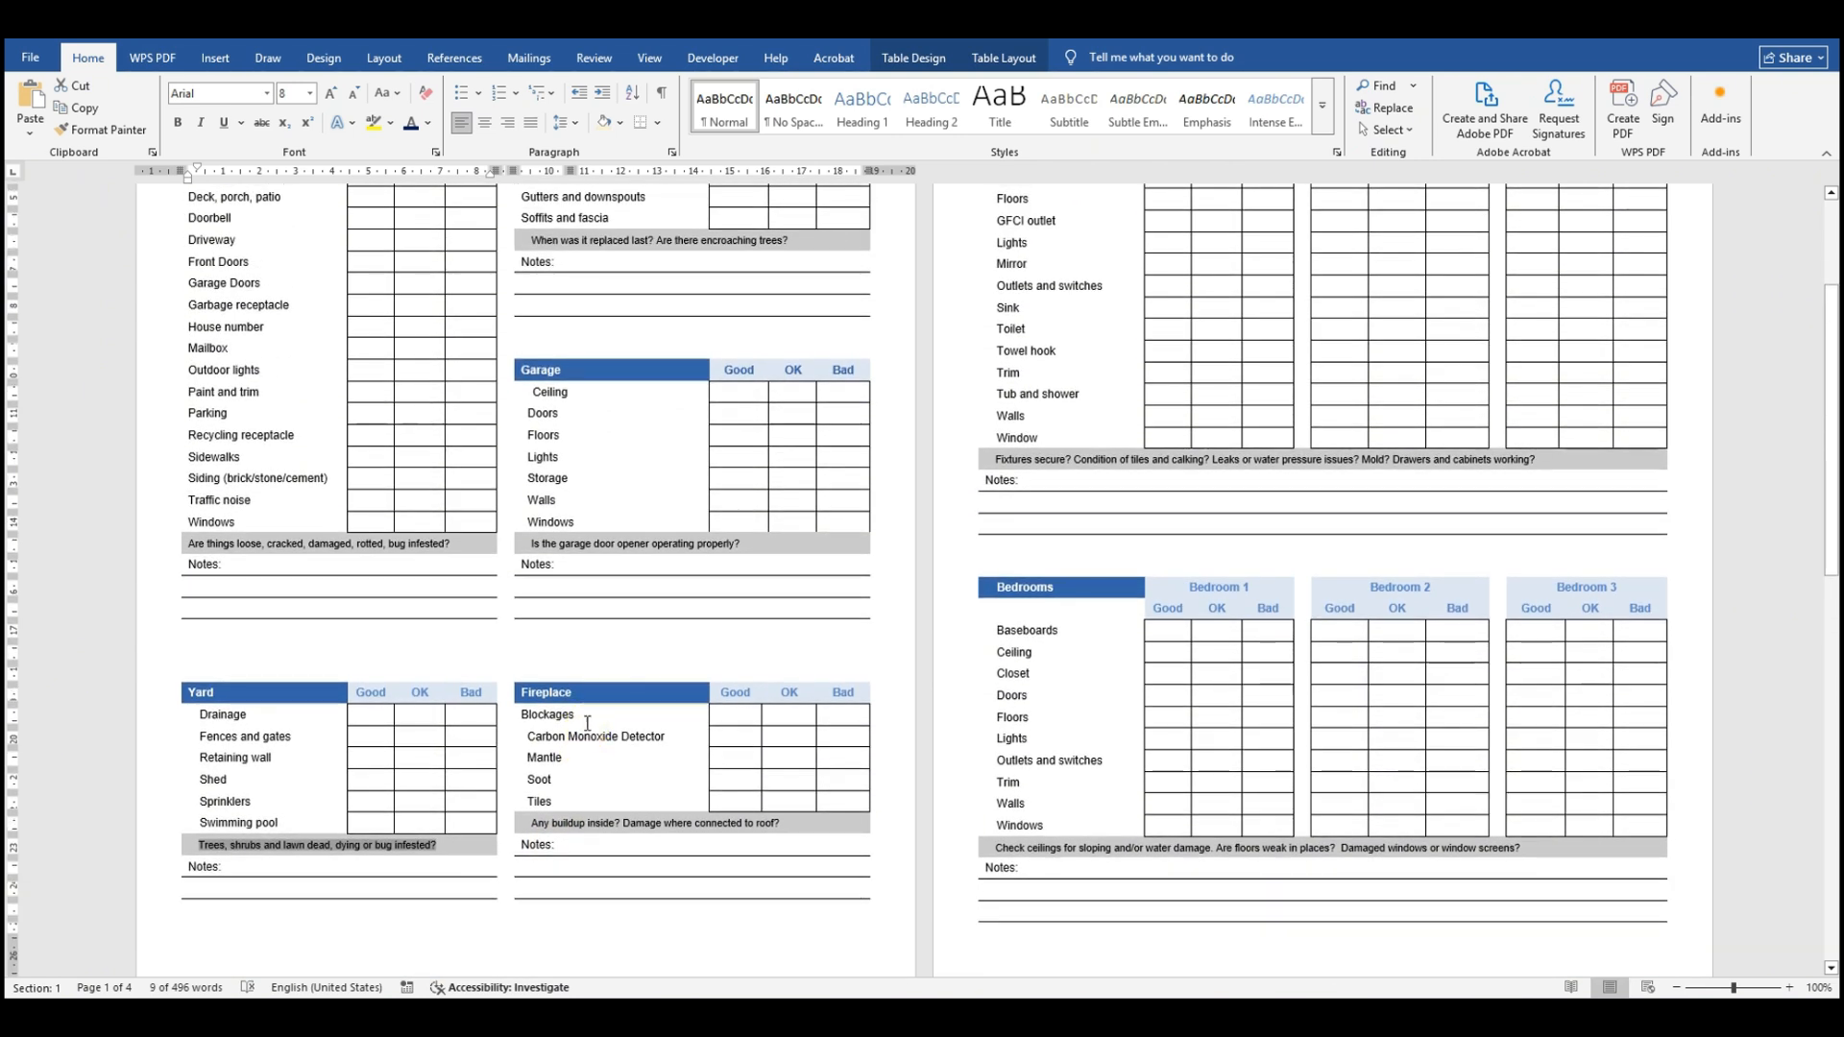
scroll(588, 722, "up", 1)
scroll(588, 722, "up", 3)
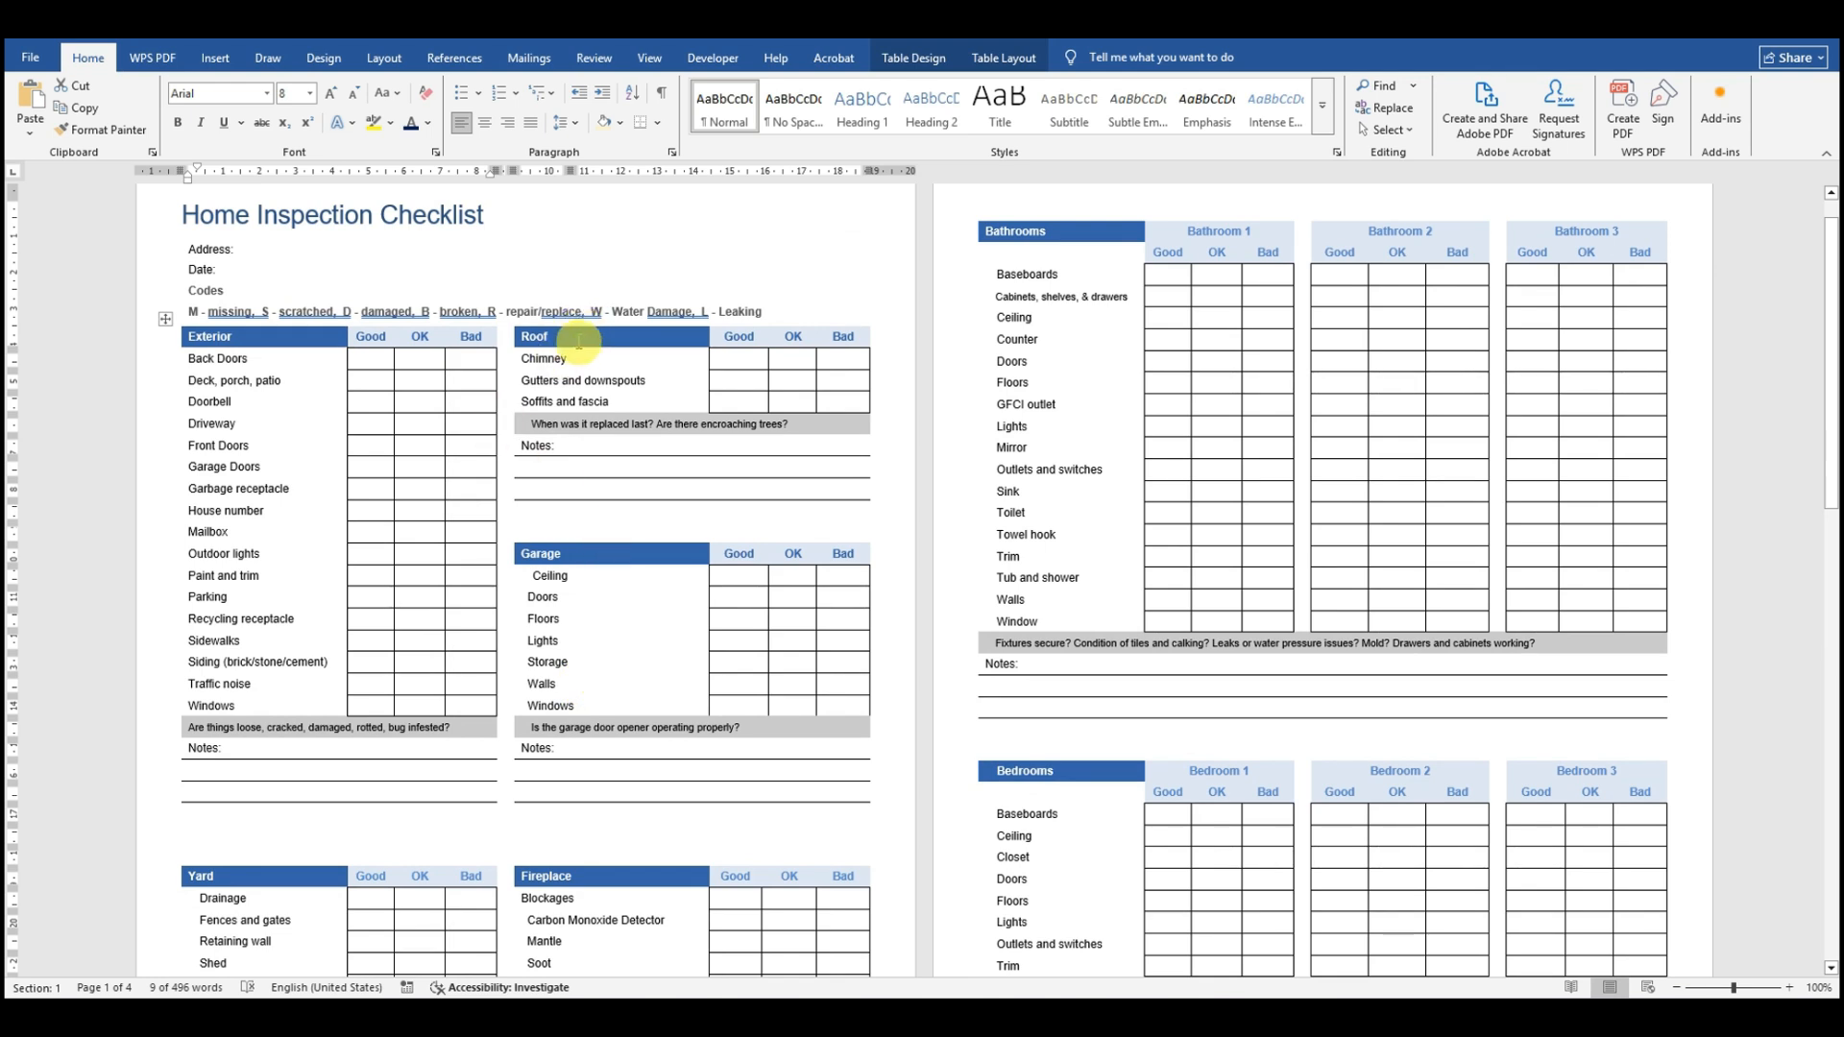
left_click(532, 335)
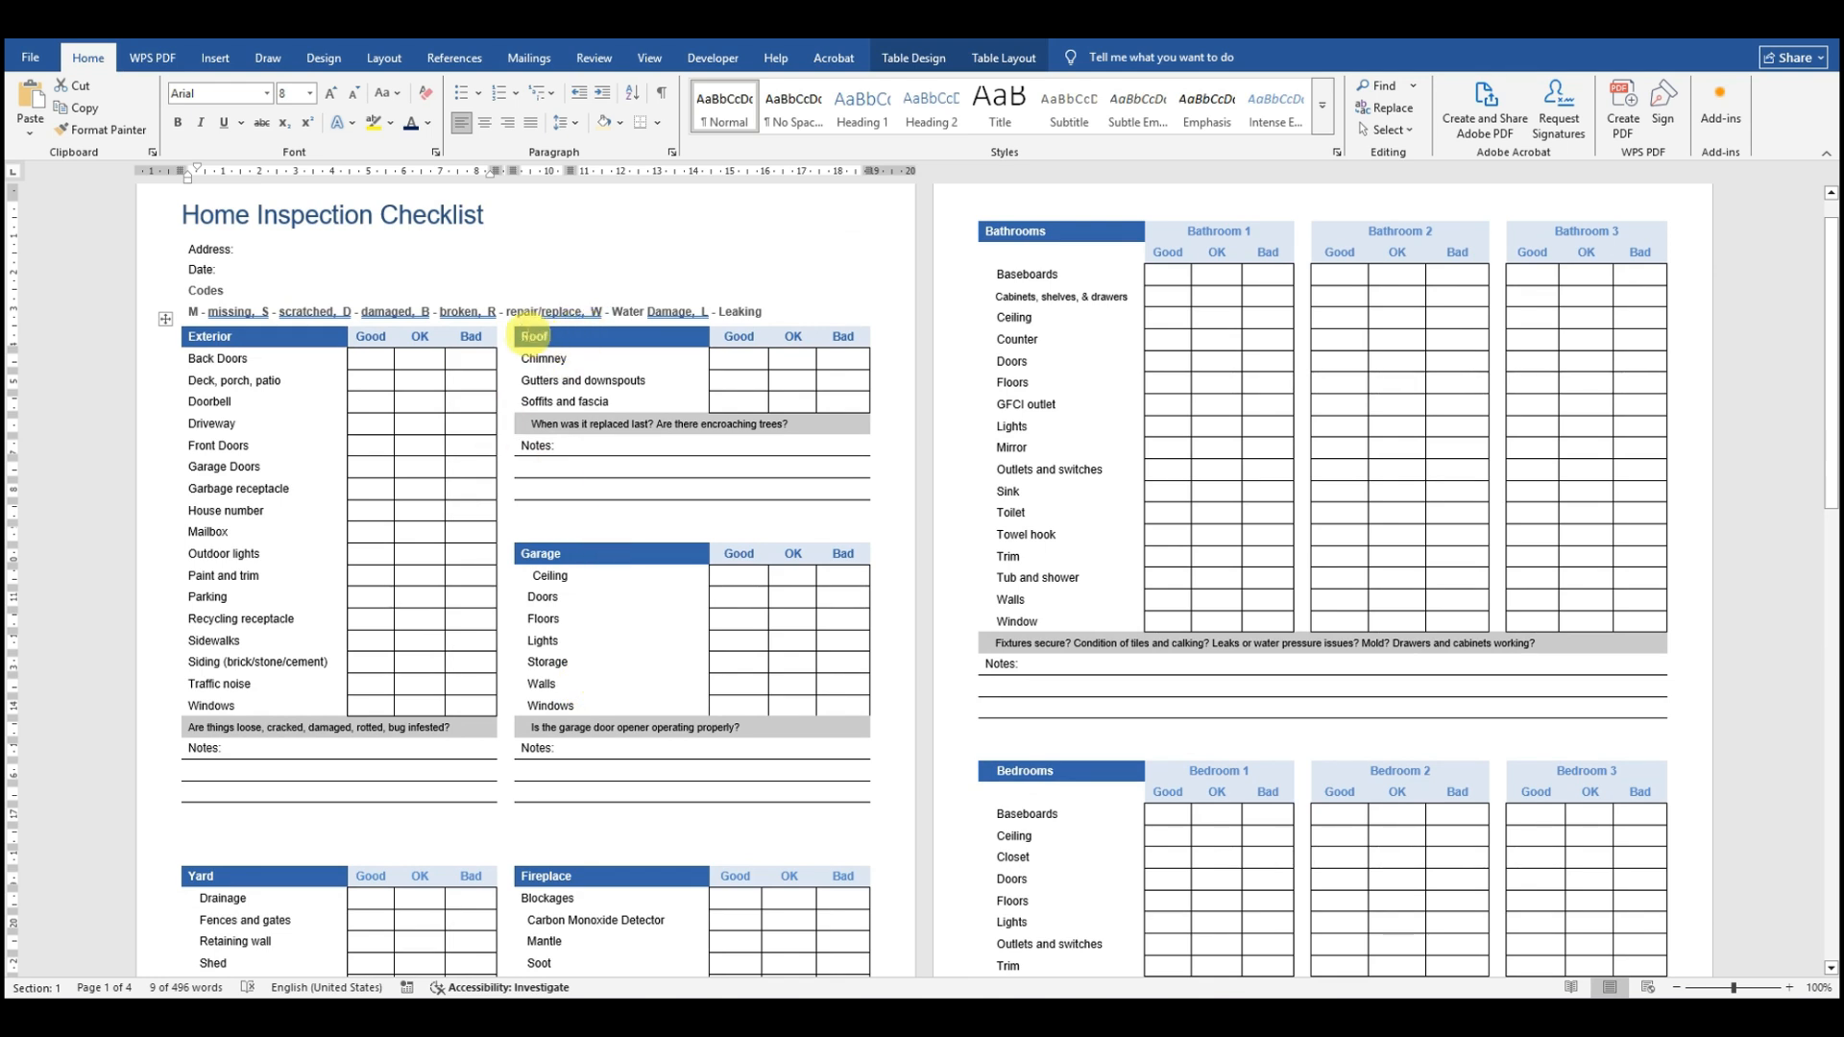
left_click_drag(541, 334, 845, 343)
key("ctrl+c")
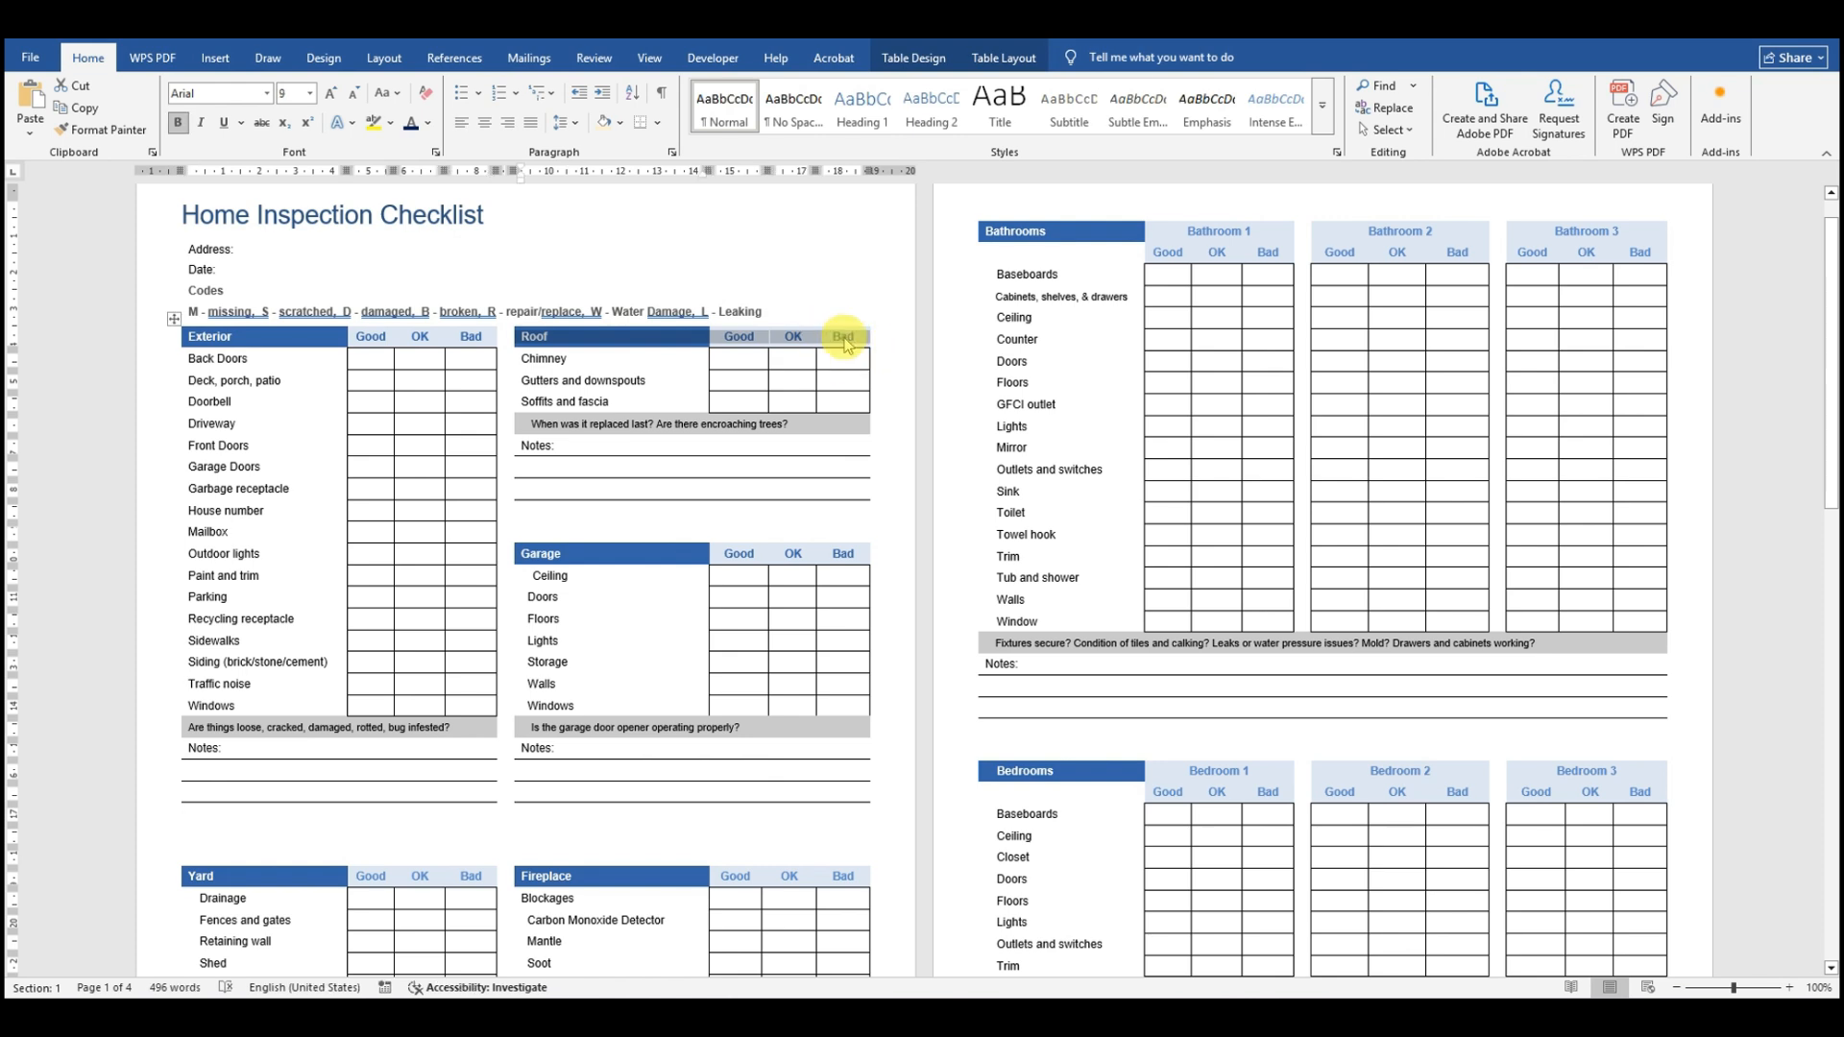
Step: Paste the copied Roof header row into the first row of the empty table beside Exterior in the Property Inspection Checklist
left_click(845, 336)
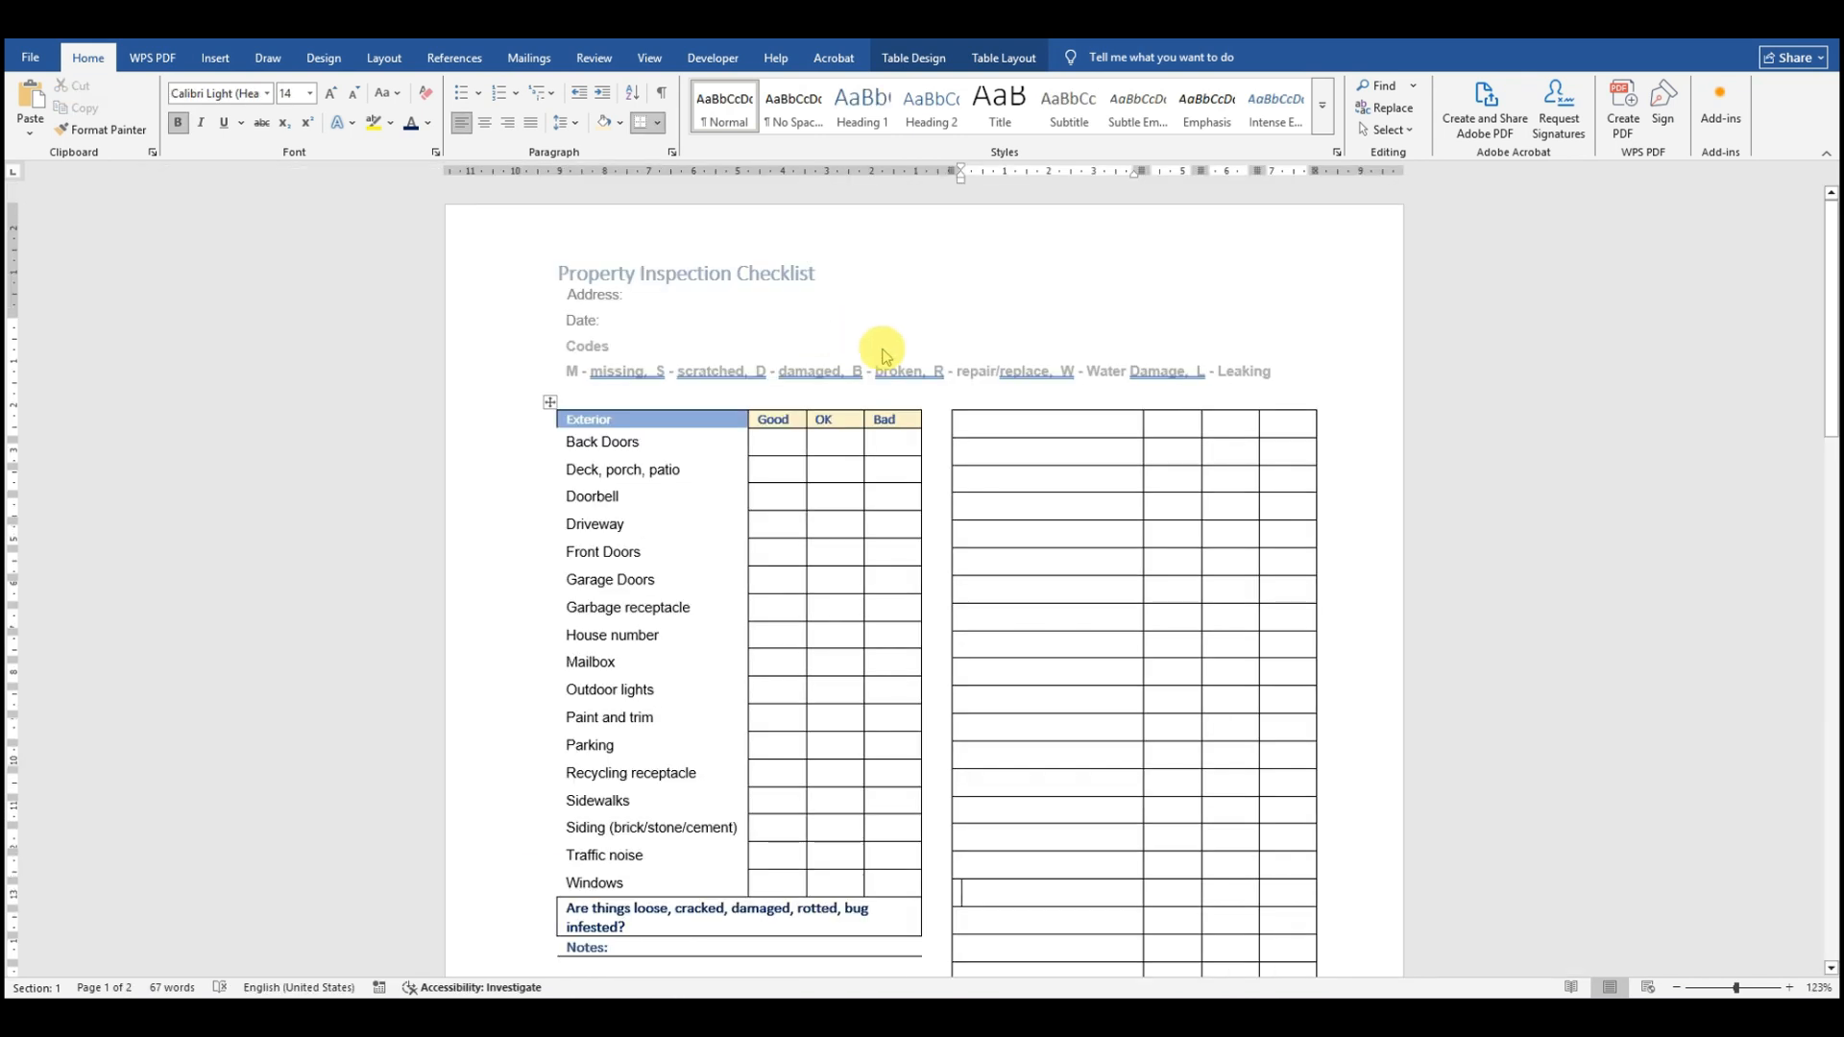
left_click(965, 419)
key("ctrl+v")
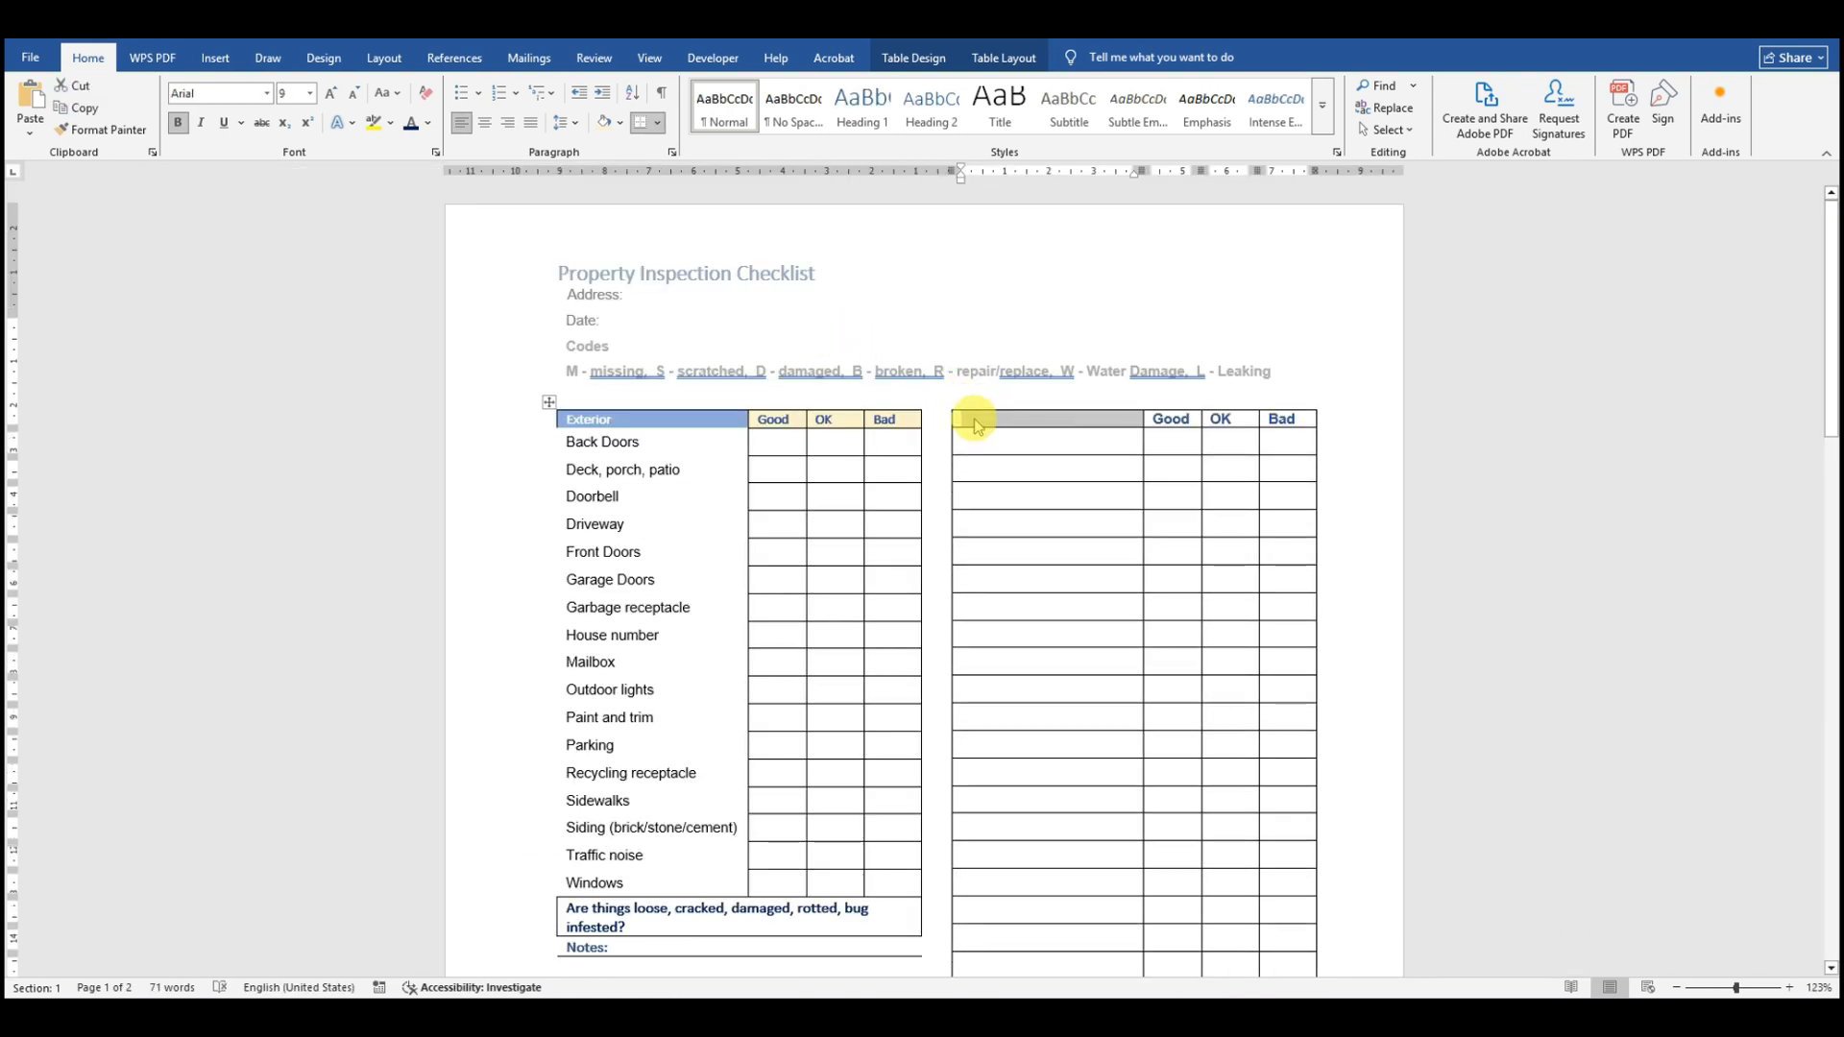
Step: Shade the Roof heading cell with the theme color Blue, Accent 5
left_click_drag(1092, 419, 951, 420)
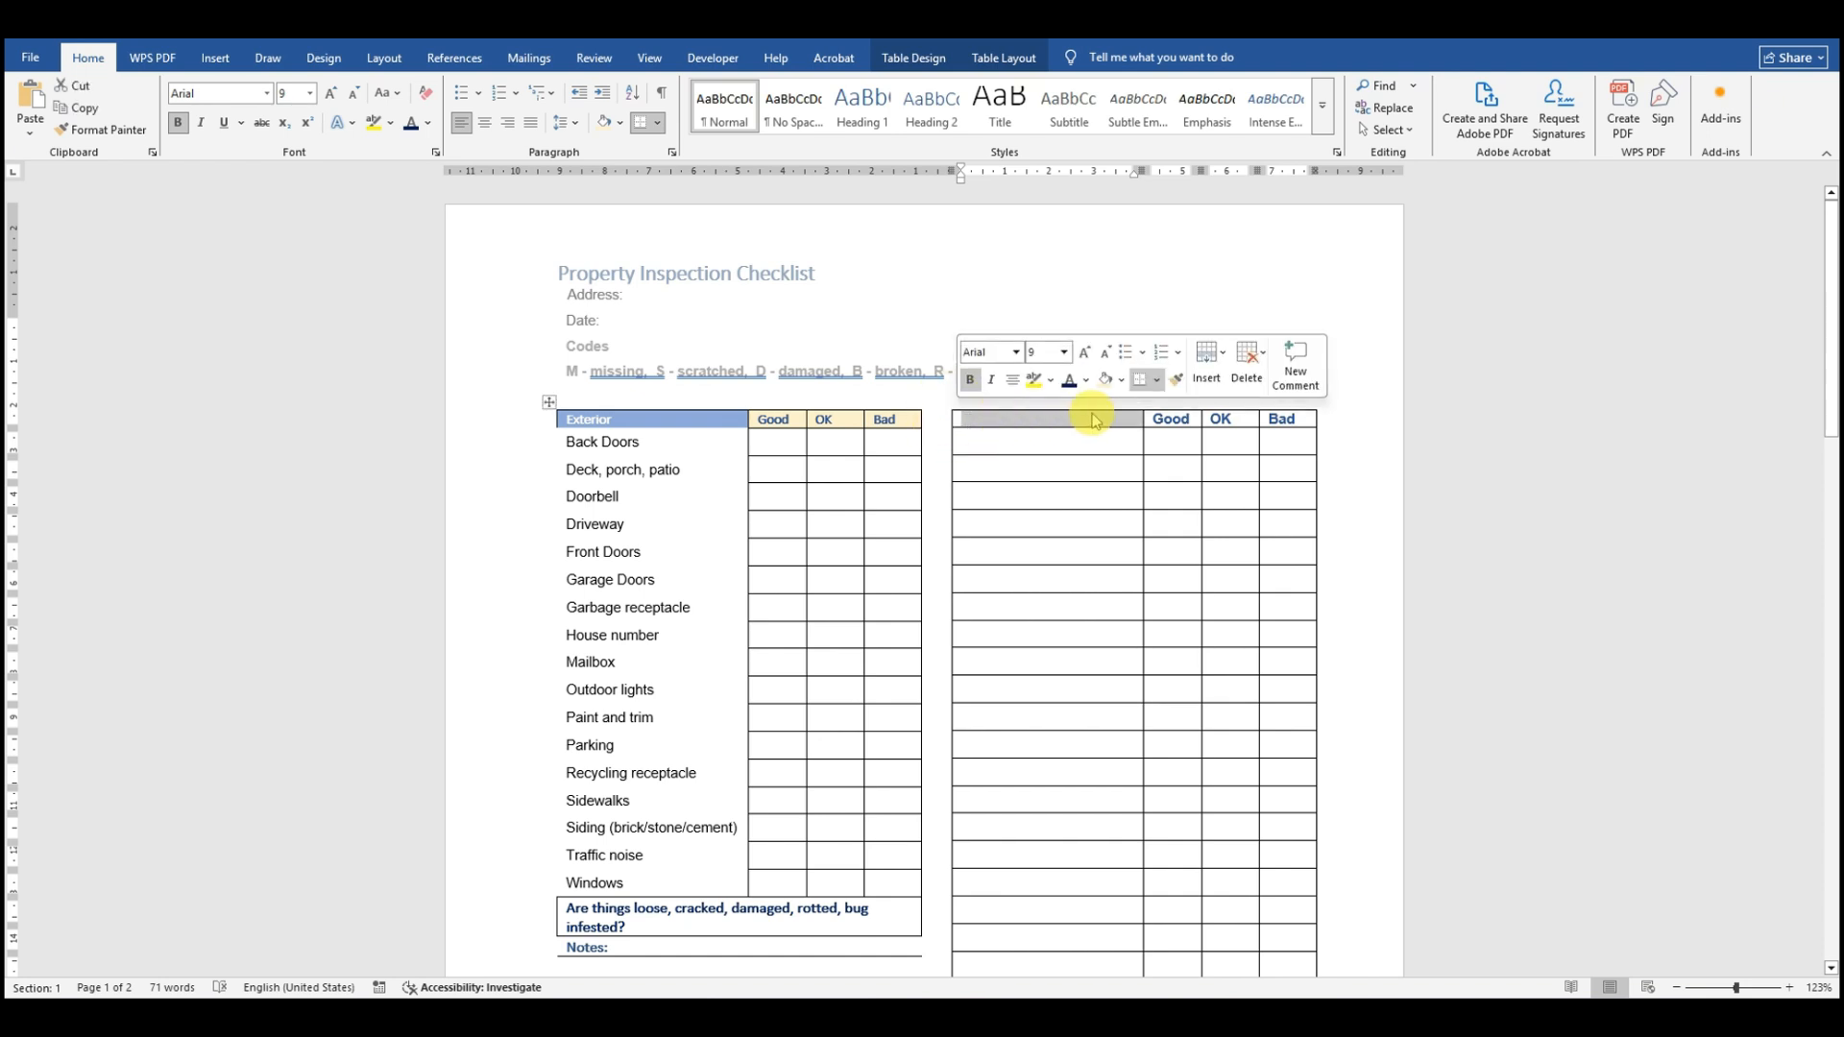
left_click(1121, 380)
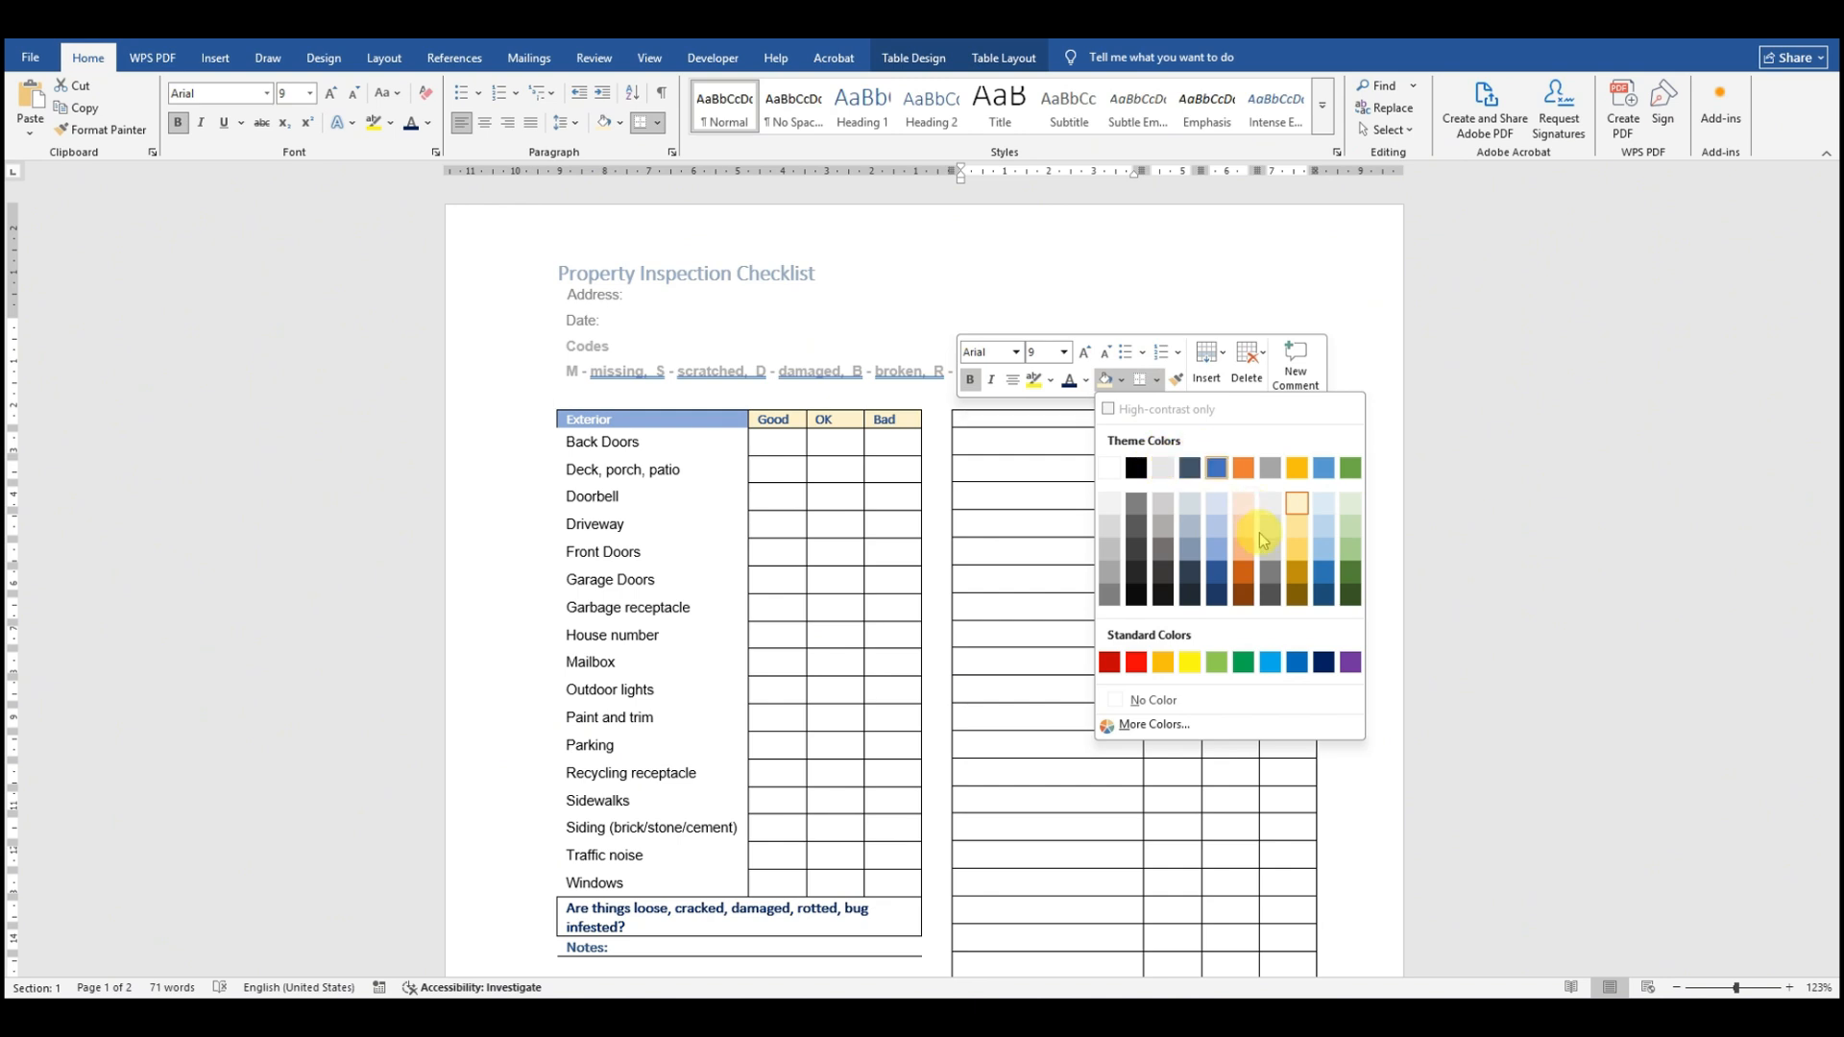
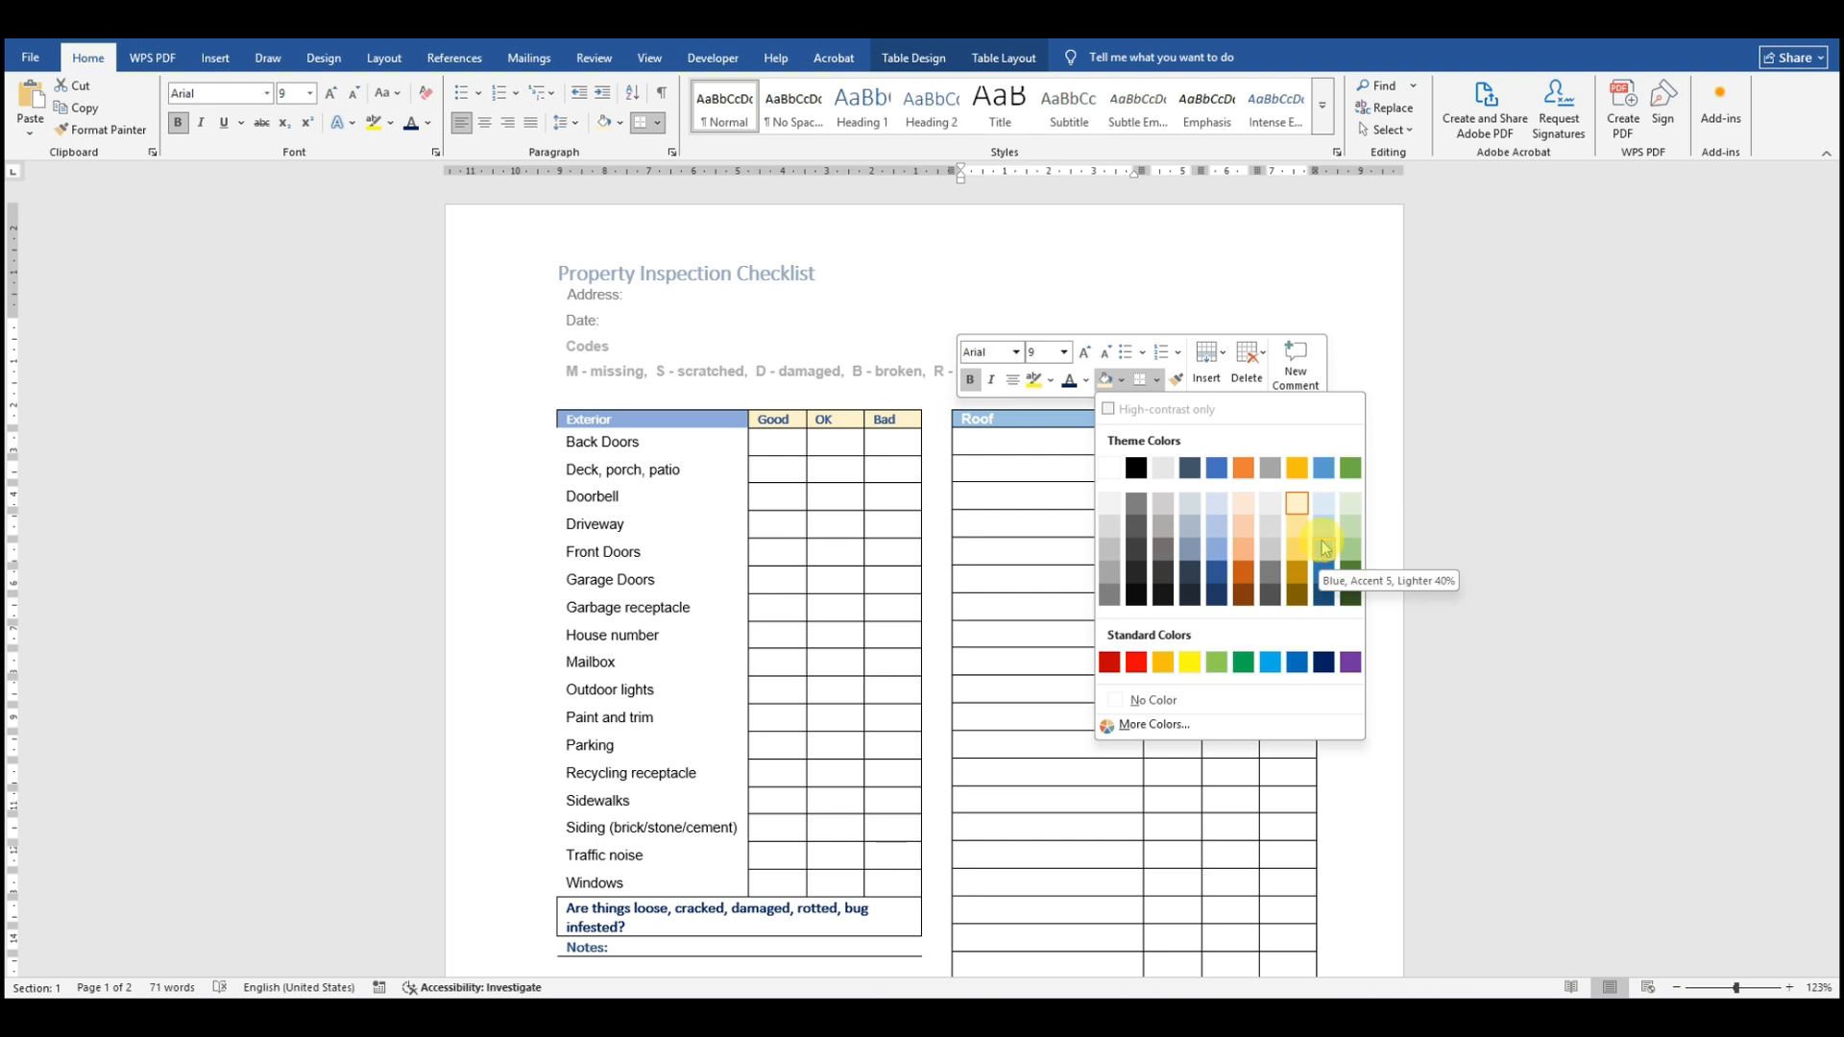
left_click(1324, 471)
left_click(1079, 495)
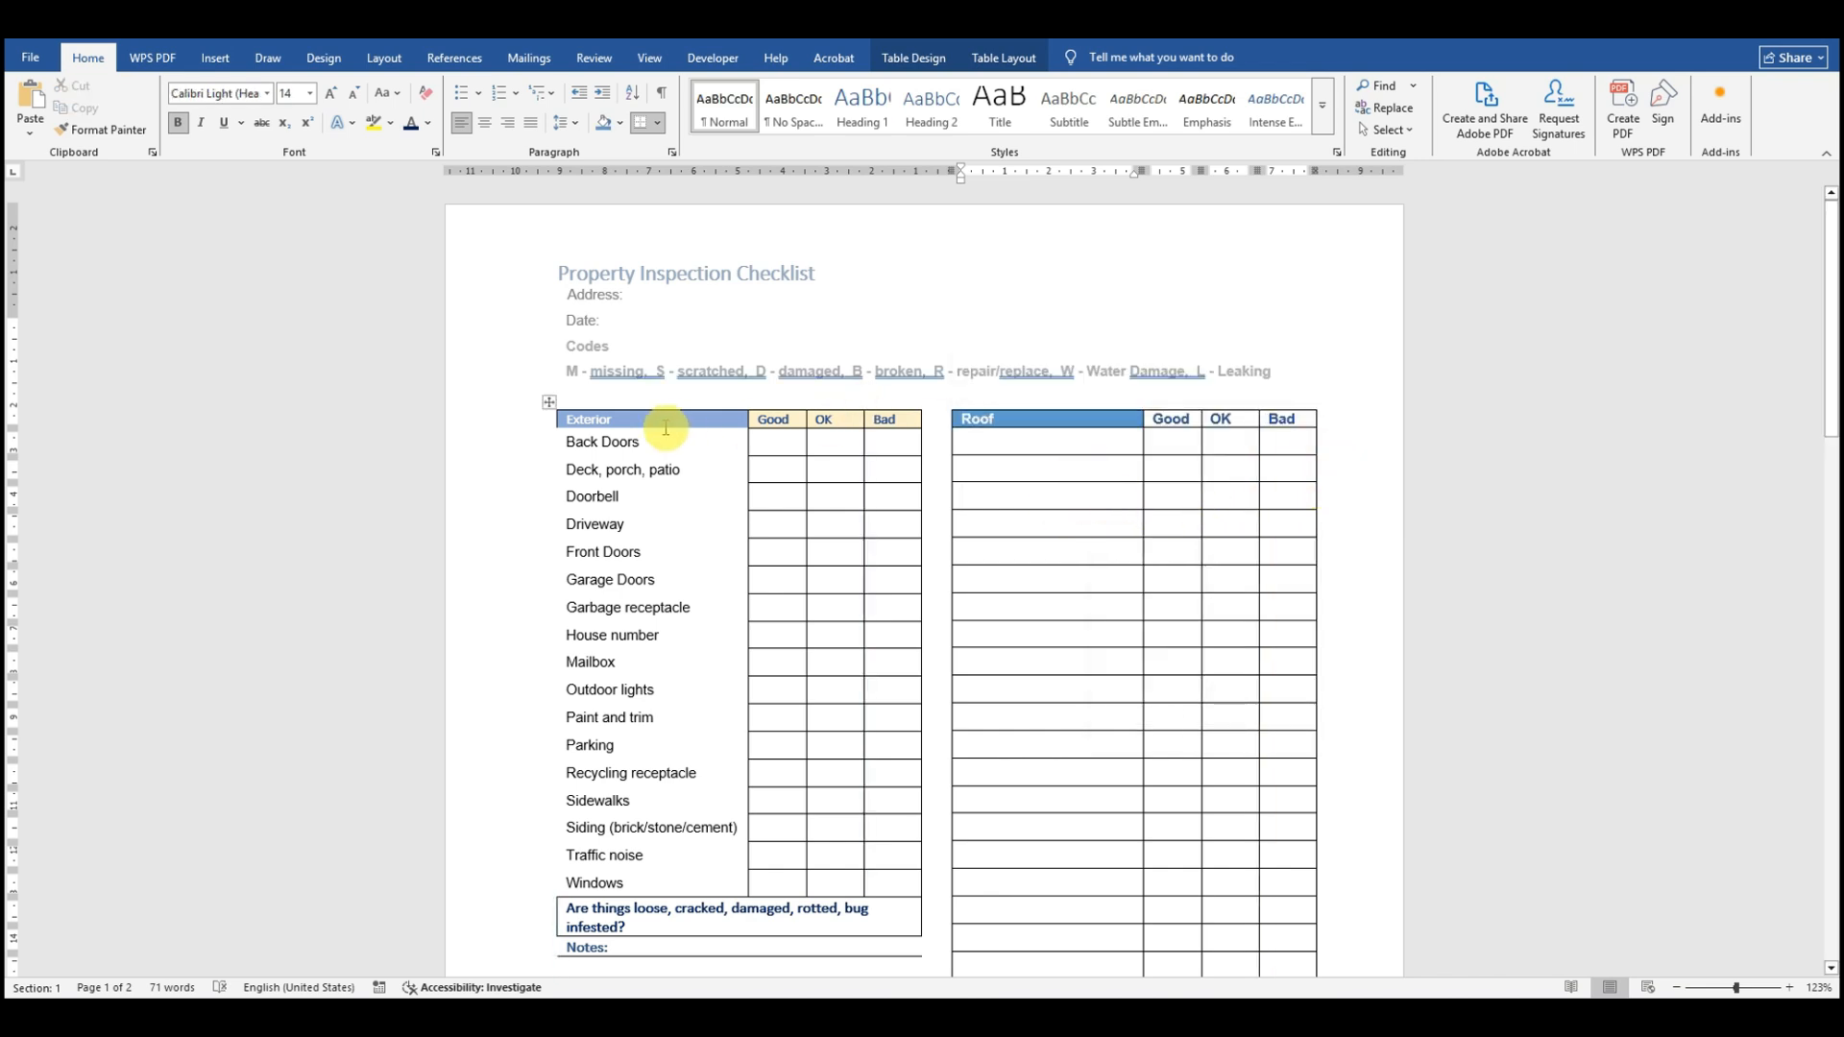
Step: Shade the Exterior heading cell with the same blue as the Roof heading
left_click(559, 419)
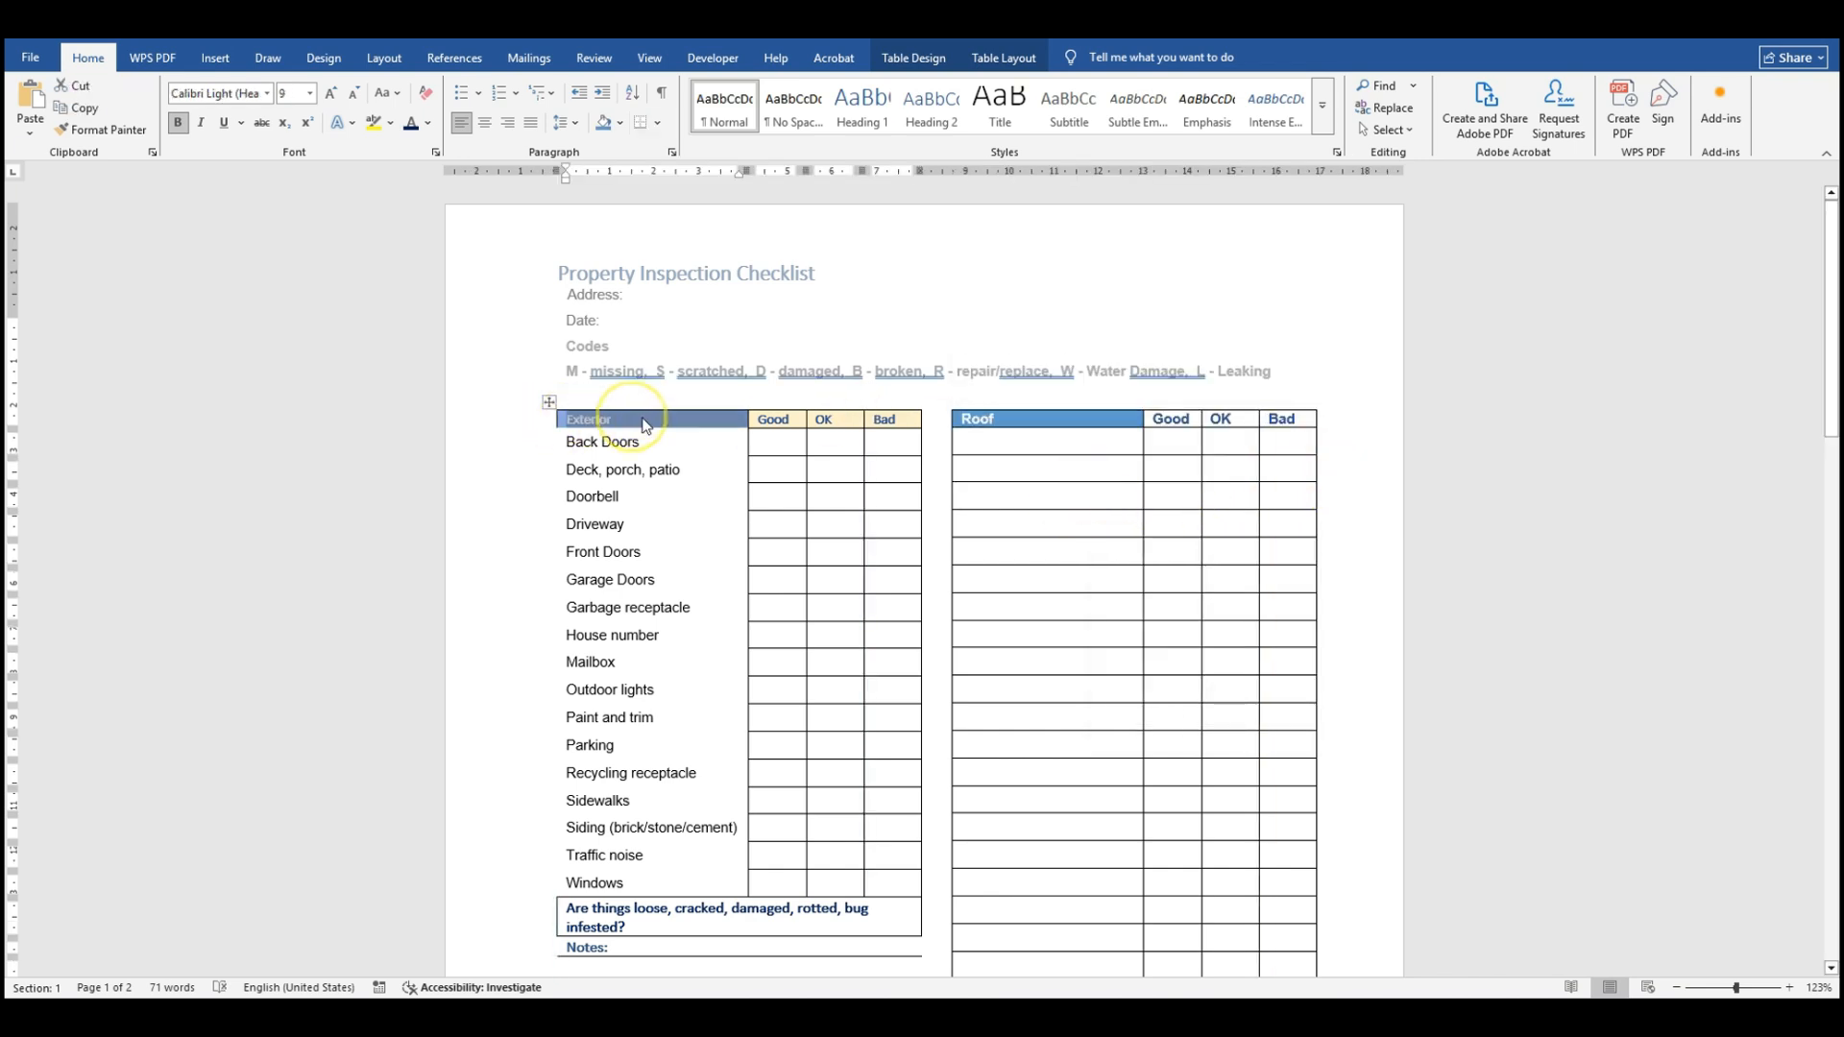
left_click_drag(966, 418, 1120, 429)
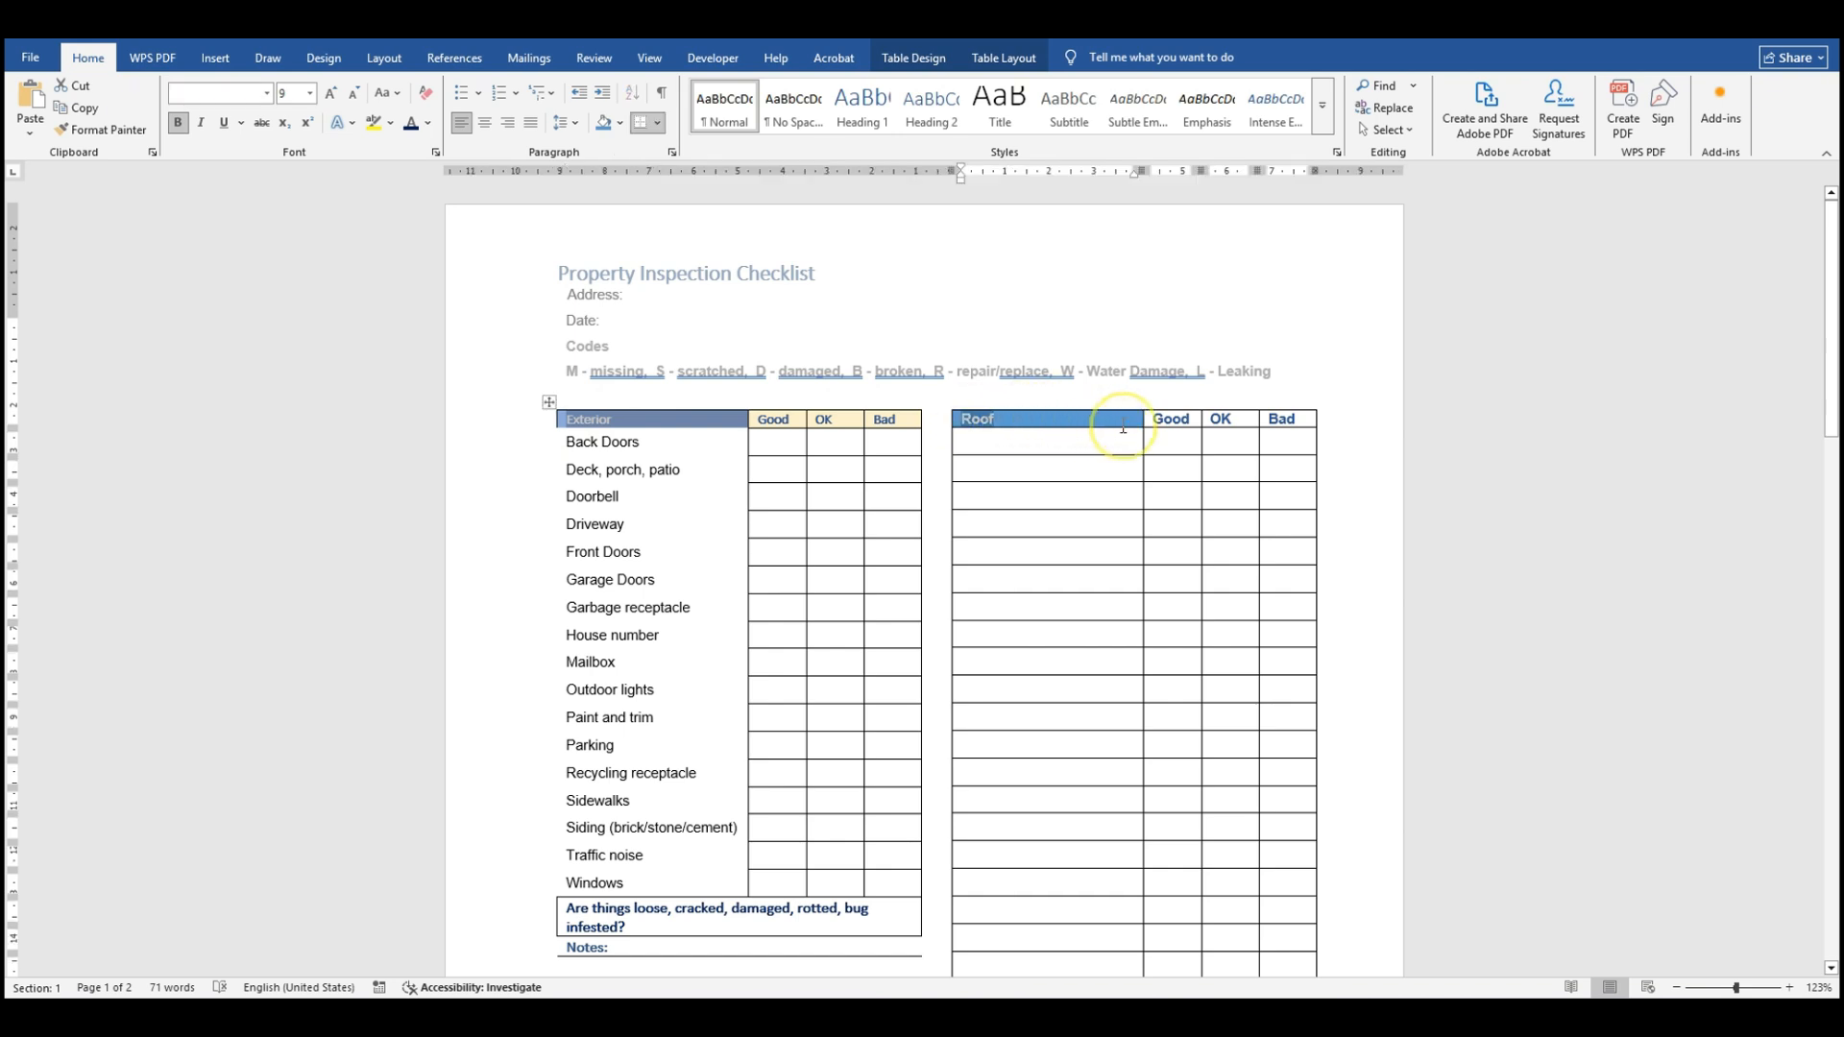
left_click(1008, 419)
left_click_drag(709, 423, 555, 418)
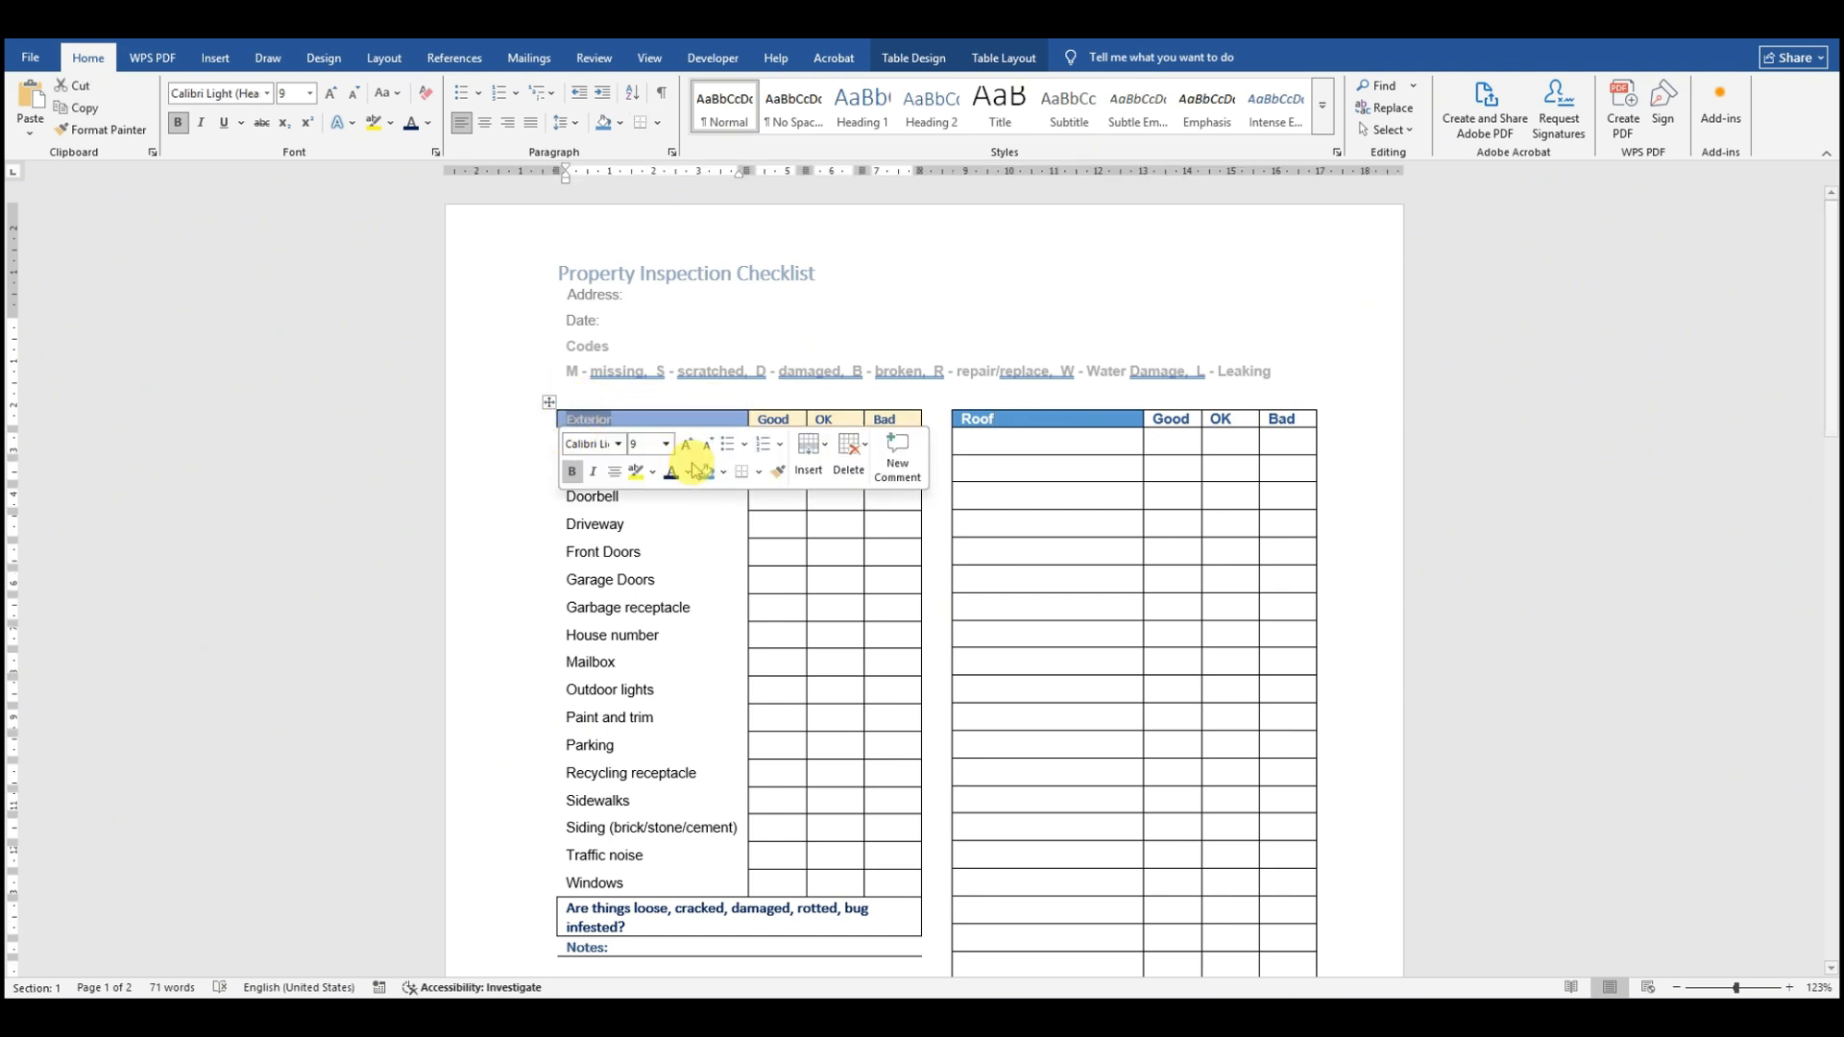
left_click(974, 417)
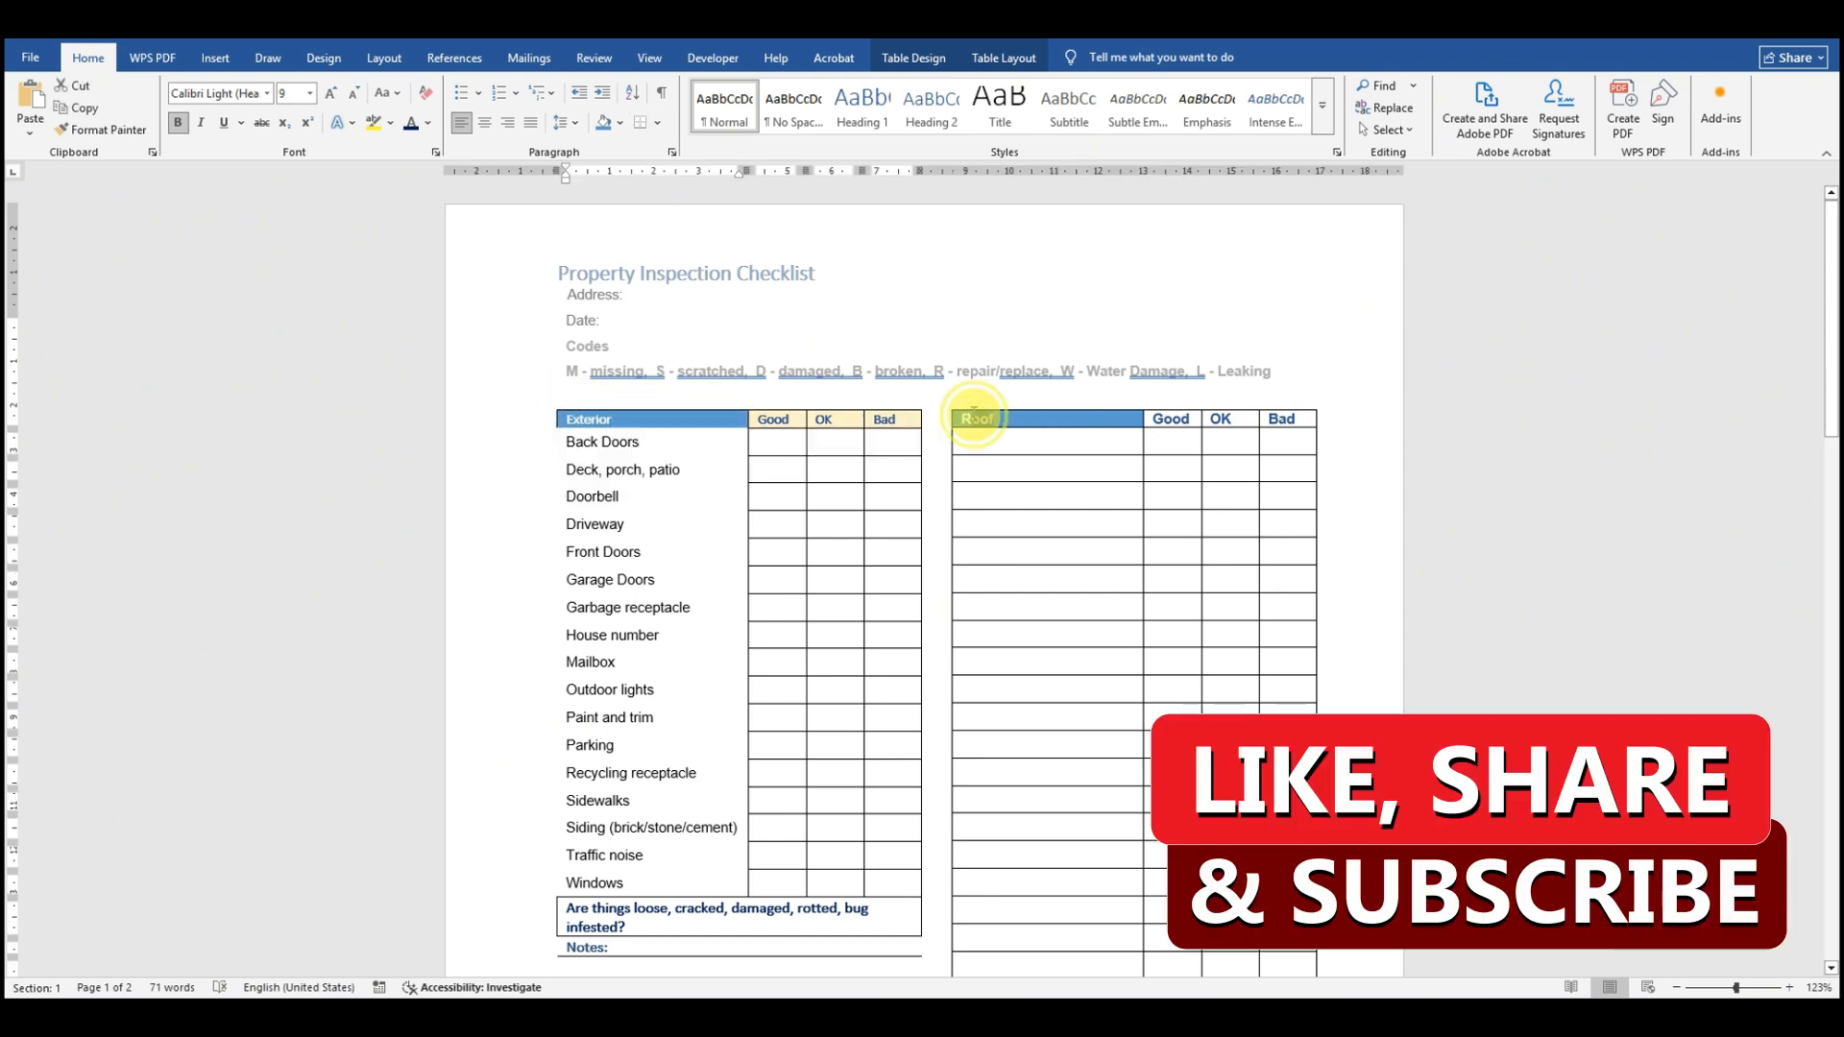
left_click_drag(960, 413, 957, 415)
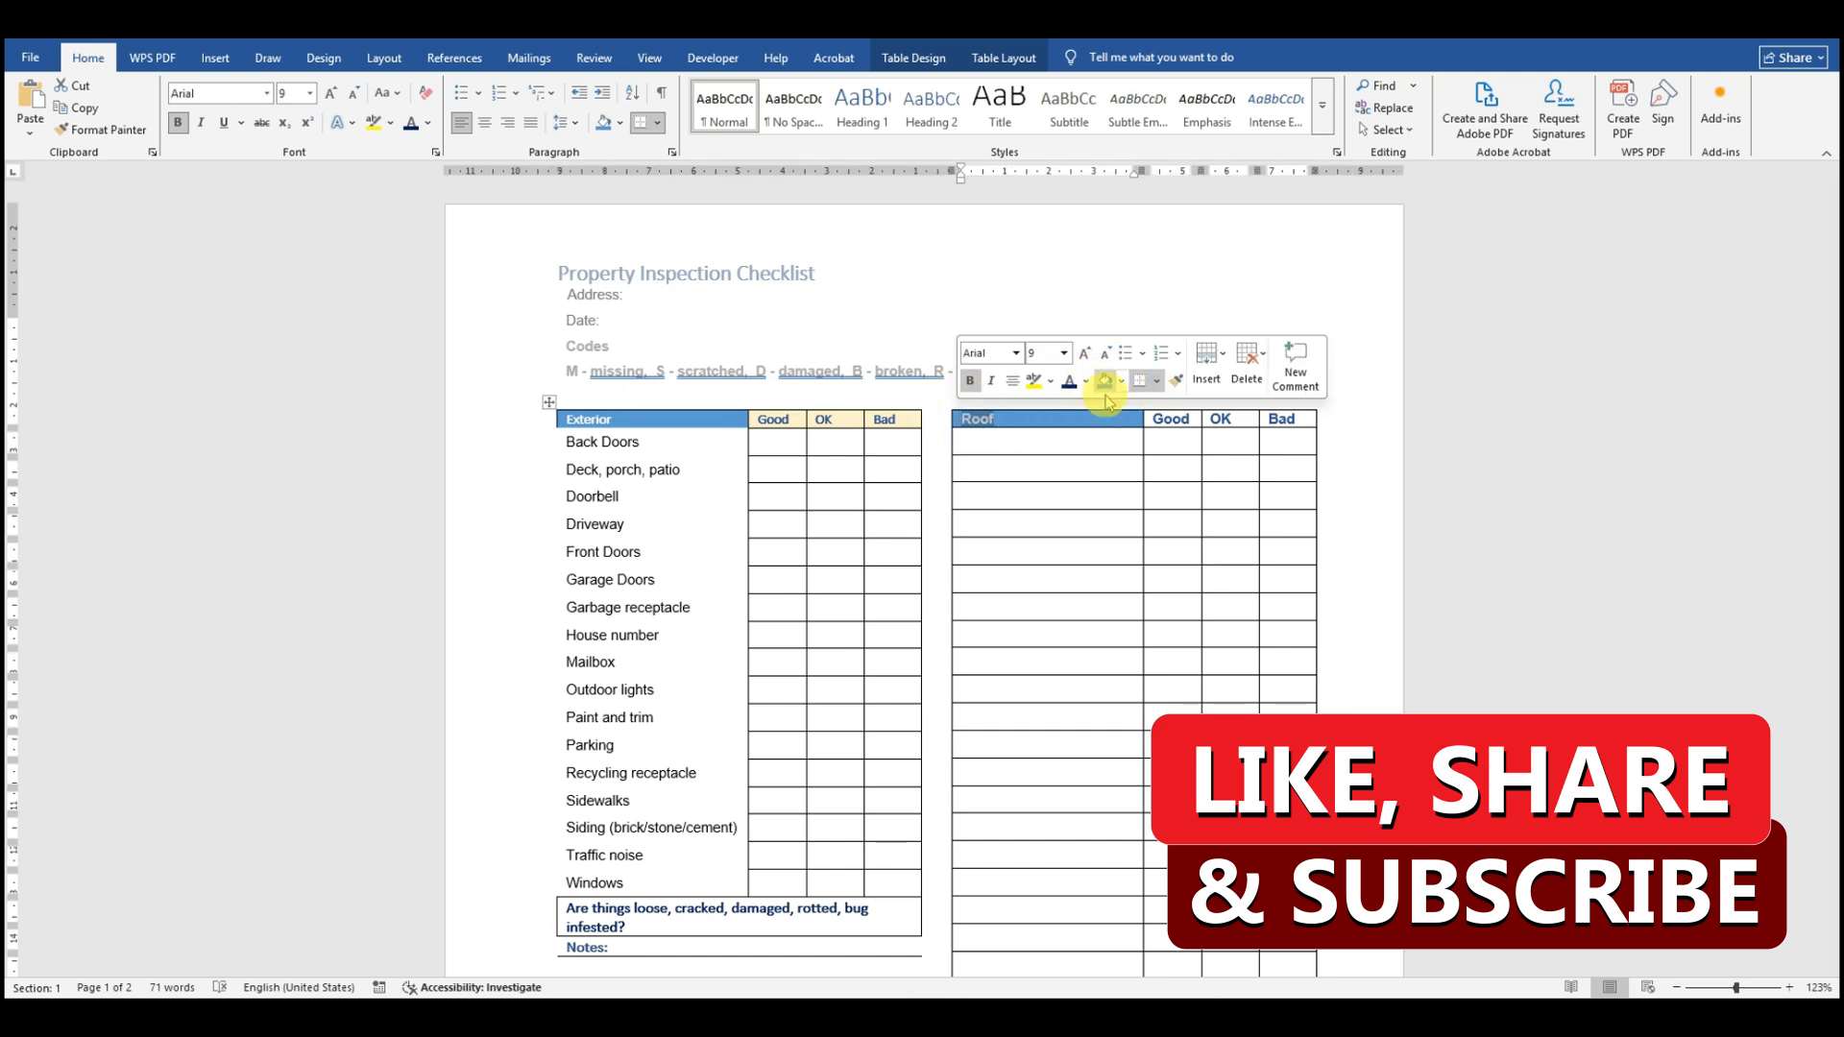
left_click(1067, 468)
Step: Shade the Good, OK and Bad header cells of the Roof table light gold
left_click_drag(1311, 419, 1177, 417)
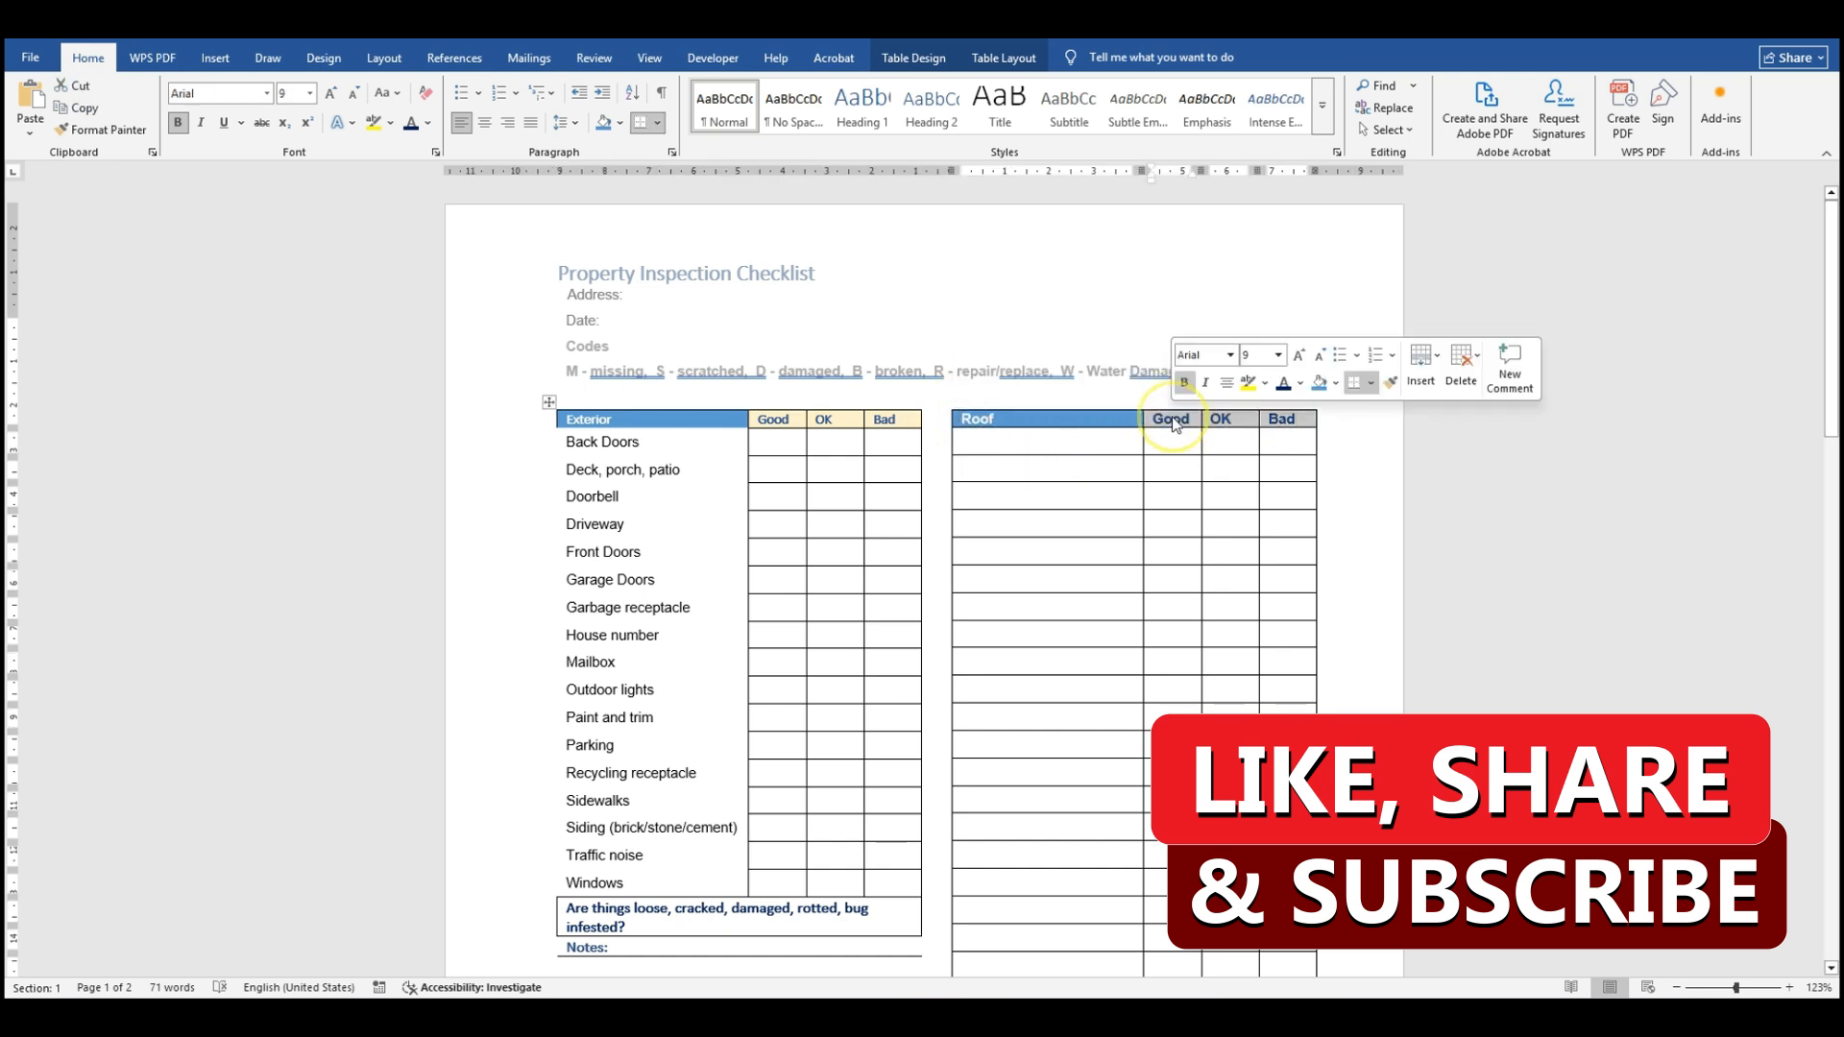
left_click(1338, 383)
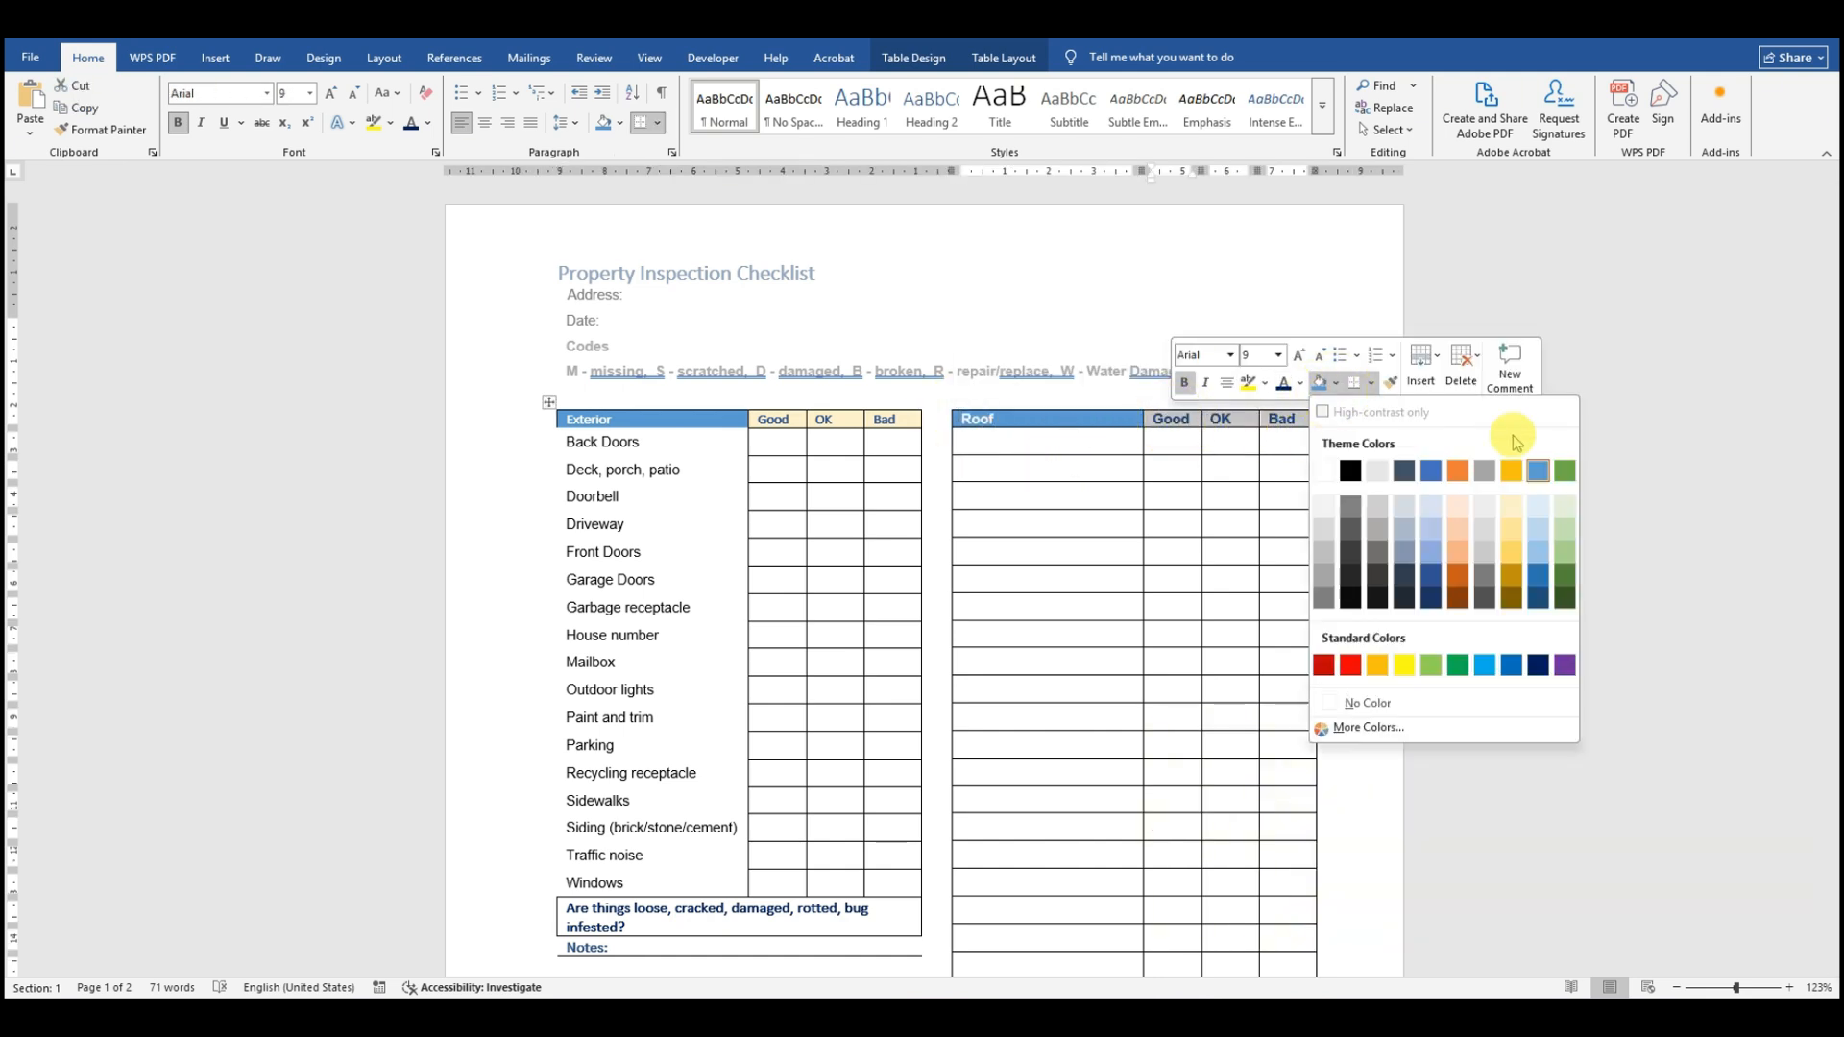
left_click(1489, 512)
left_click(1253, 476)
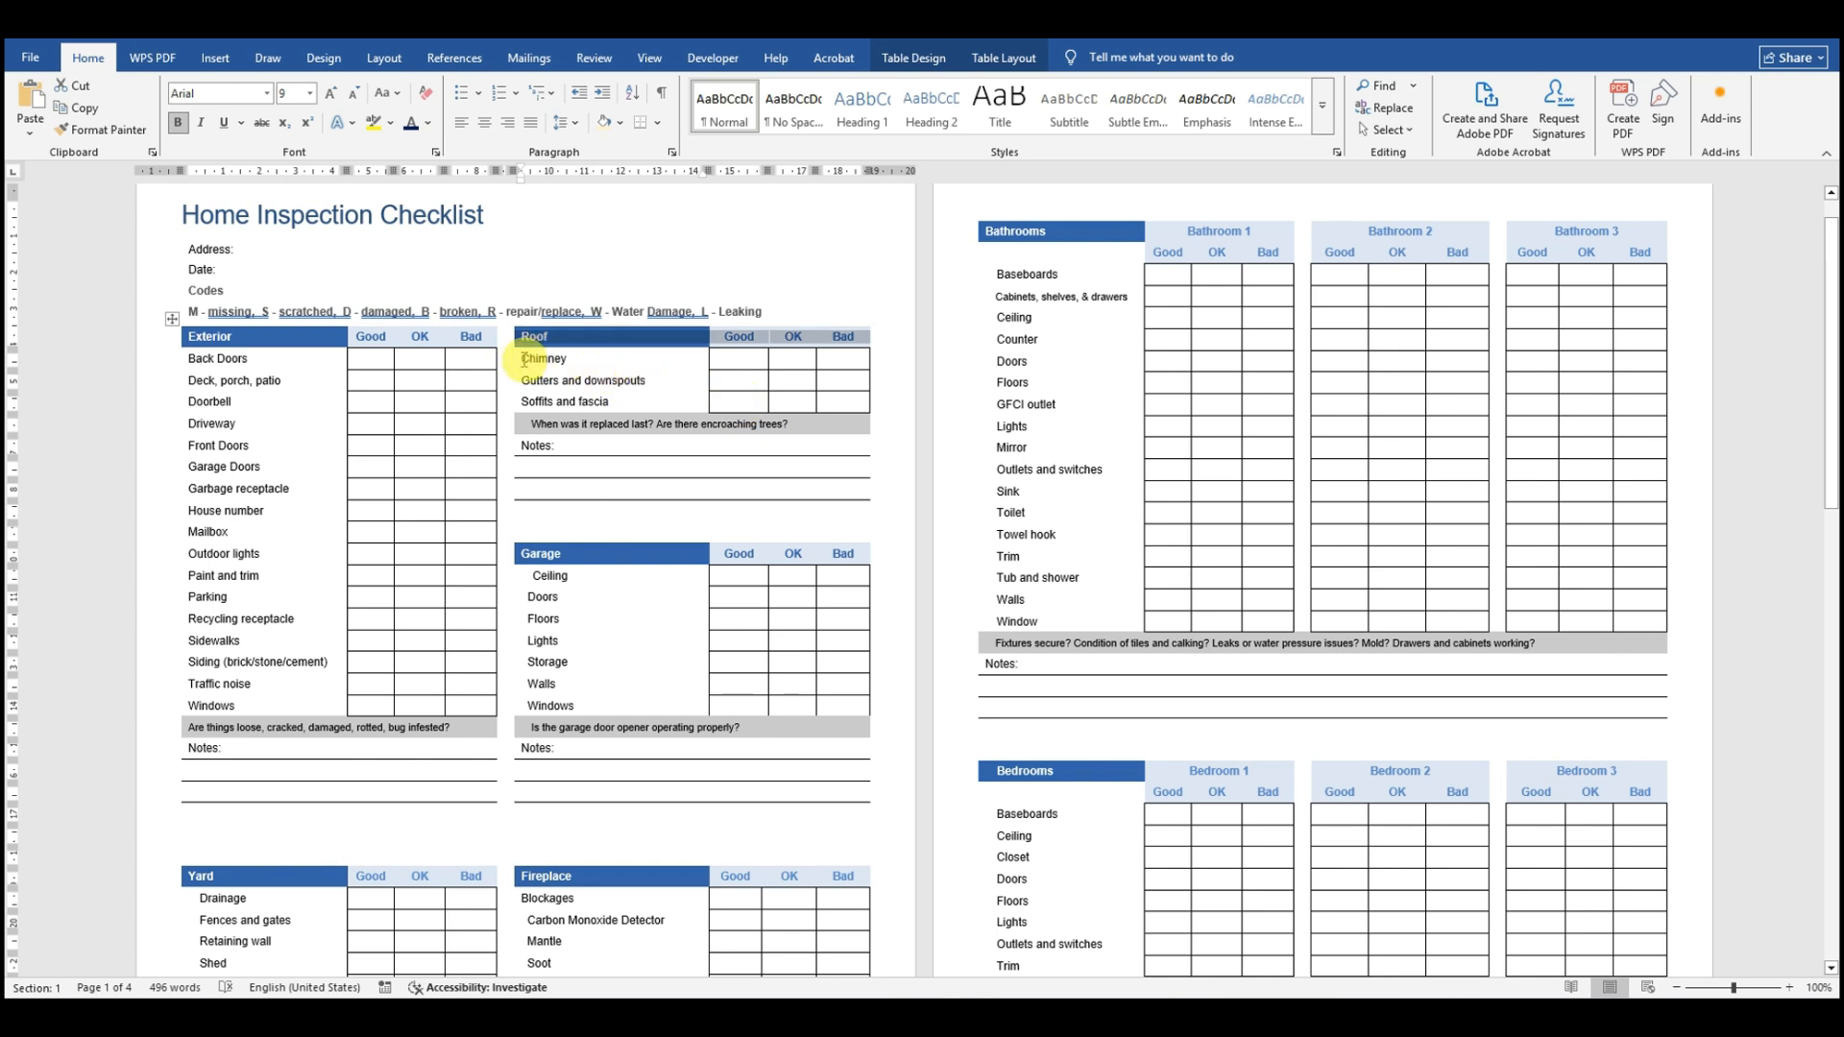
Step: Copy Chimney, Gutters and downspouts, and Soffits and fascia from the Home Inspection Checklist into the rows below the Roof heading
left_click_drag(523, 359, 623, 405)
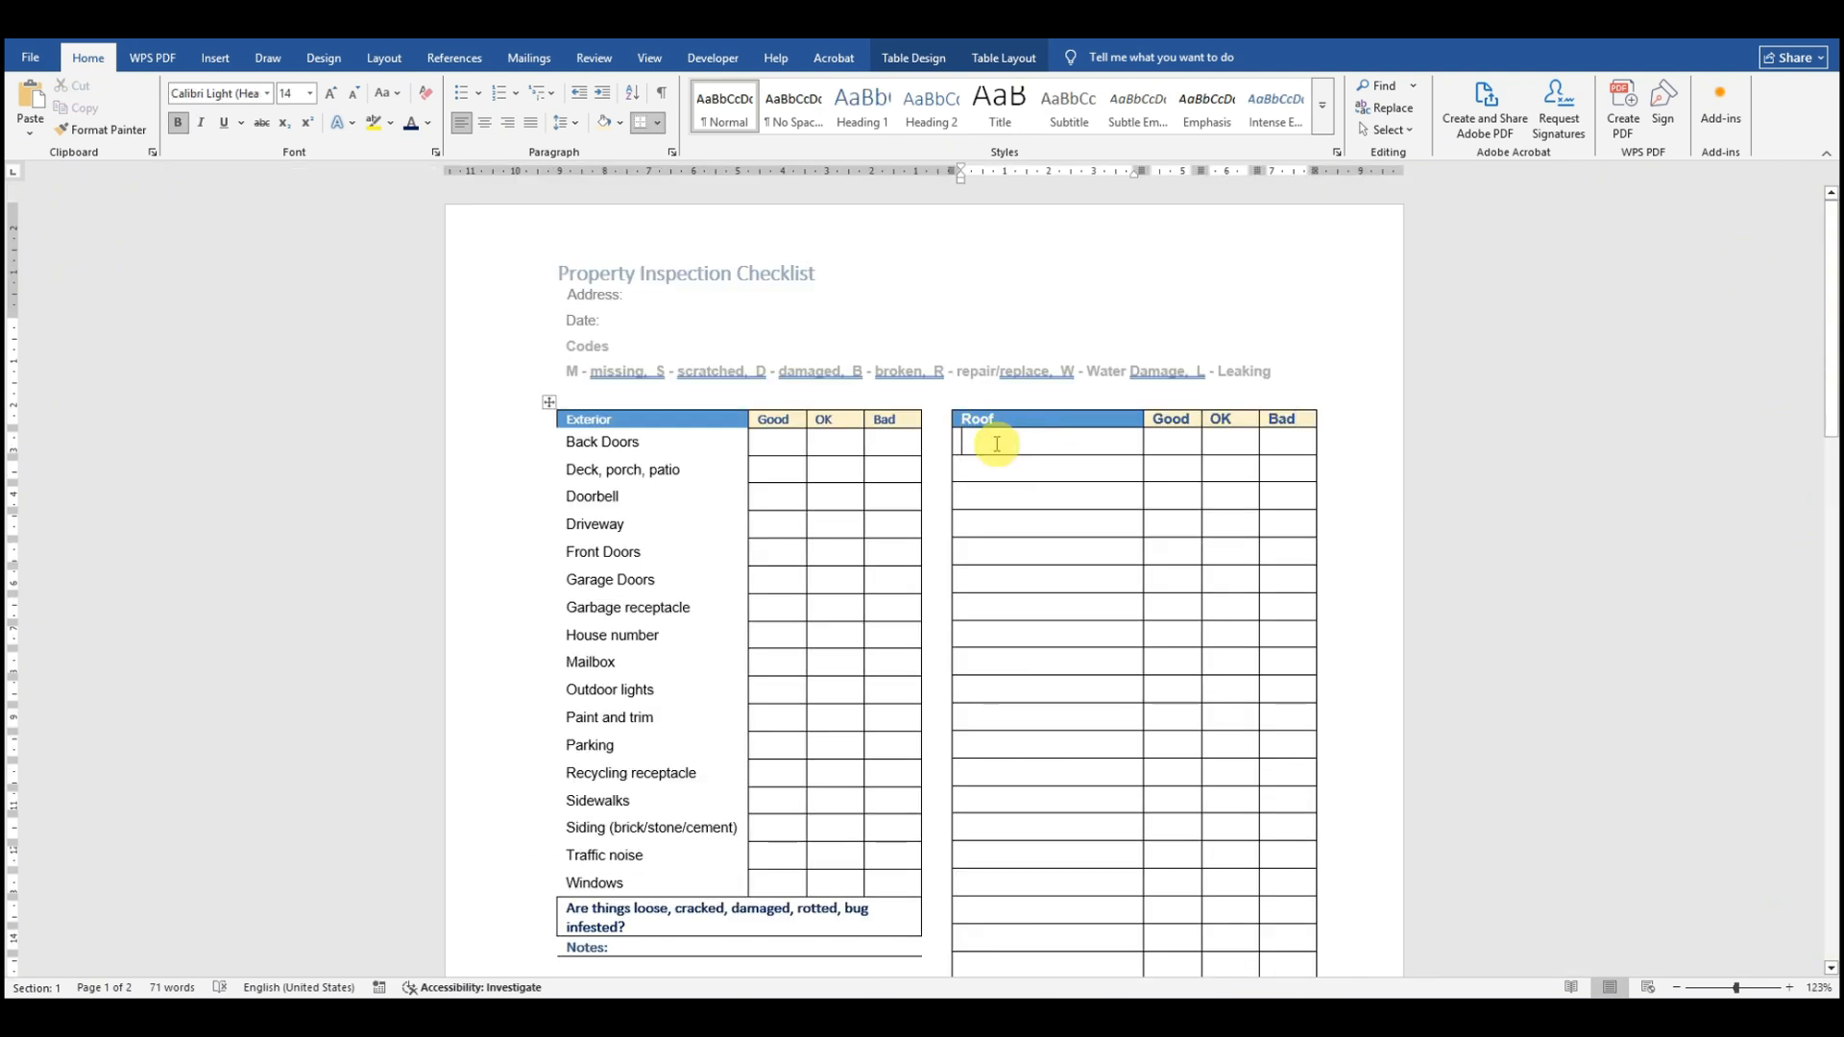
type("Chimney Gutters and downspouts Soffits and fascia")
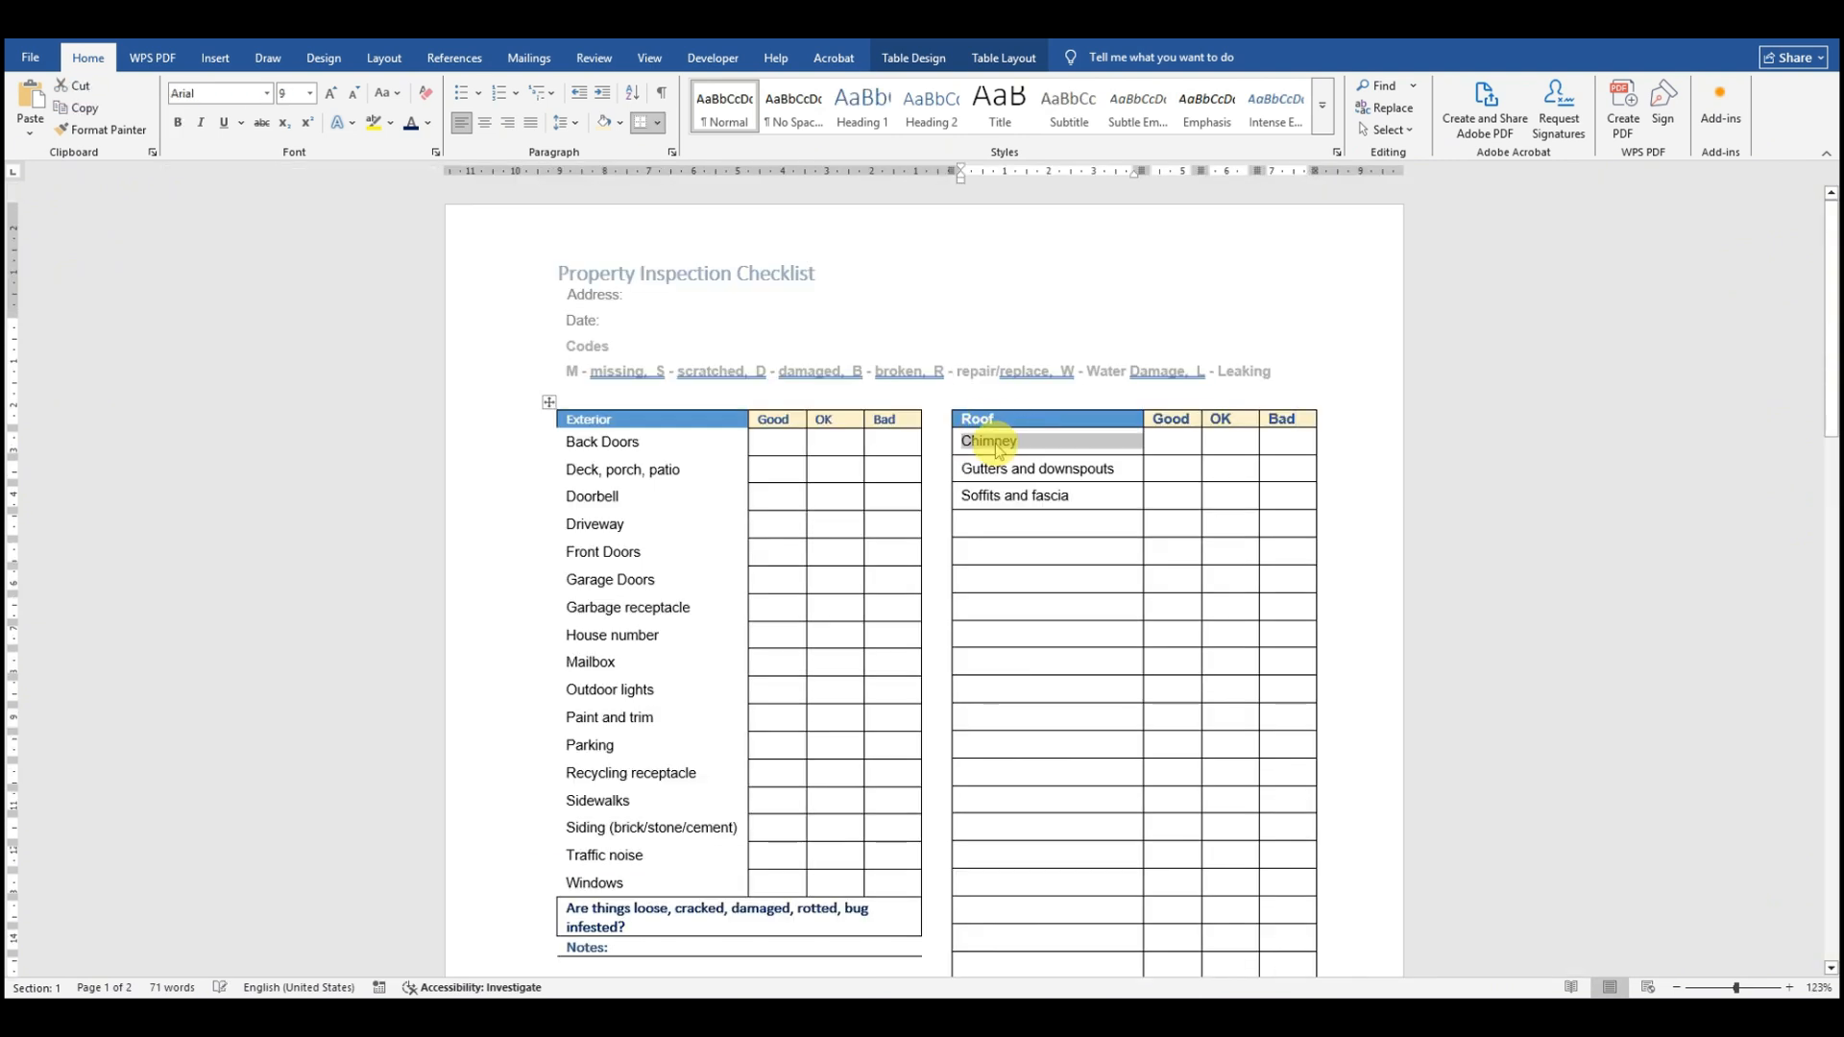
Step: Remove all borders from the Chimney, Gutters and downspouts, and Soffits and fascia cells of the Roof table
left_click_drag(964, 441, 1130, 507)
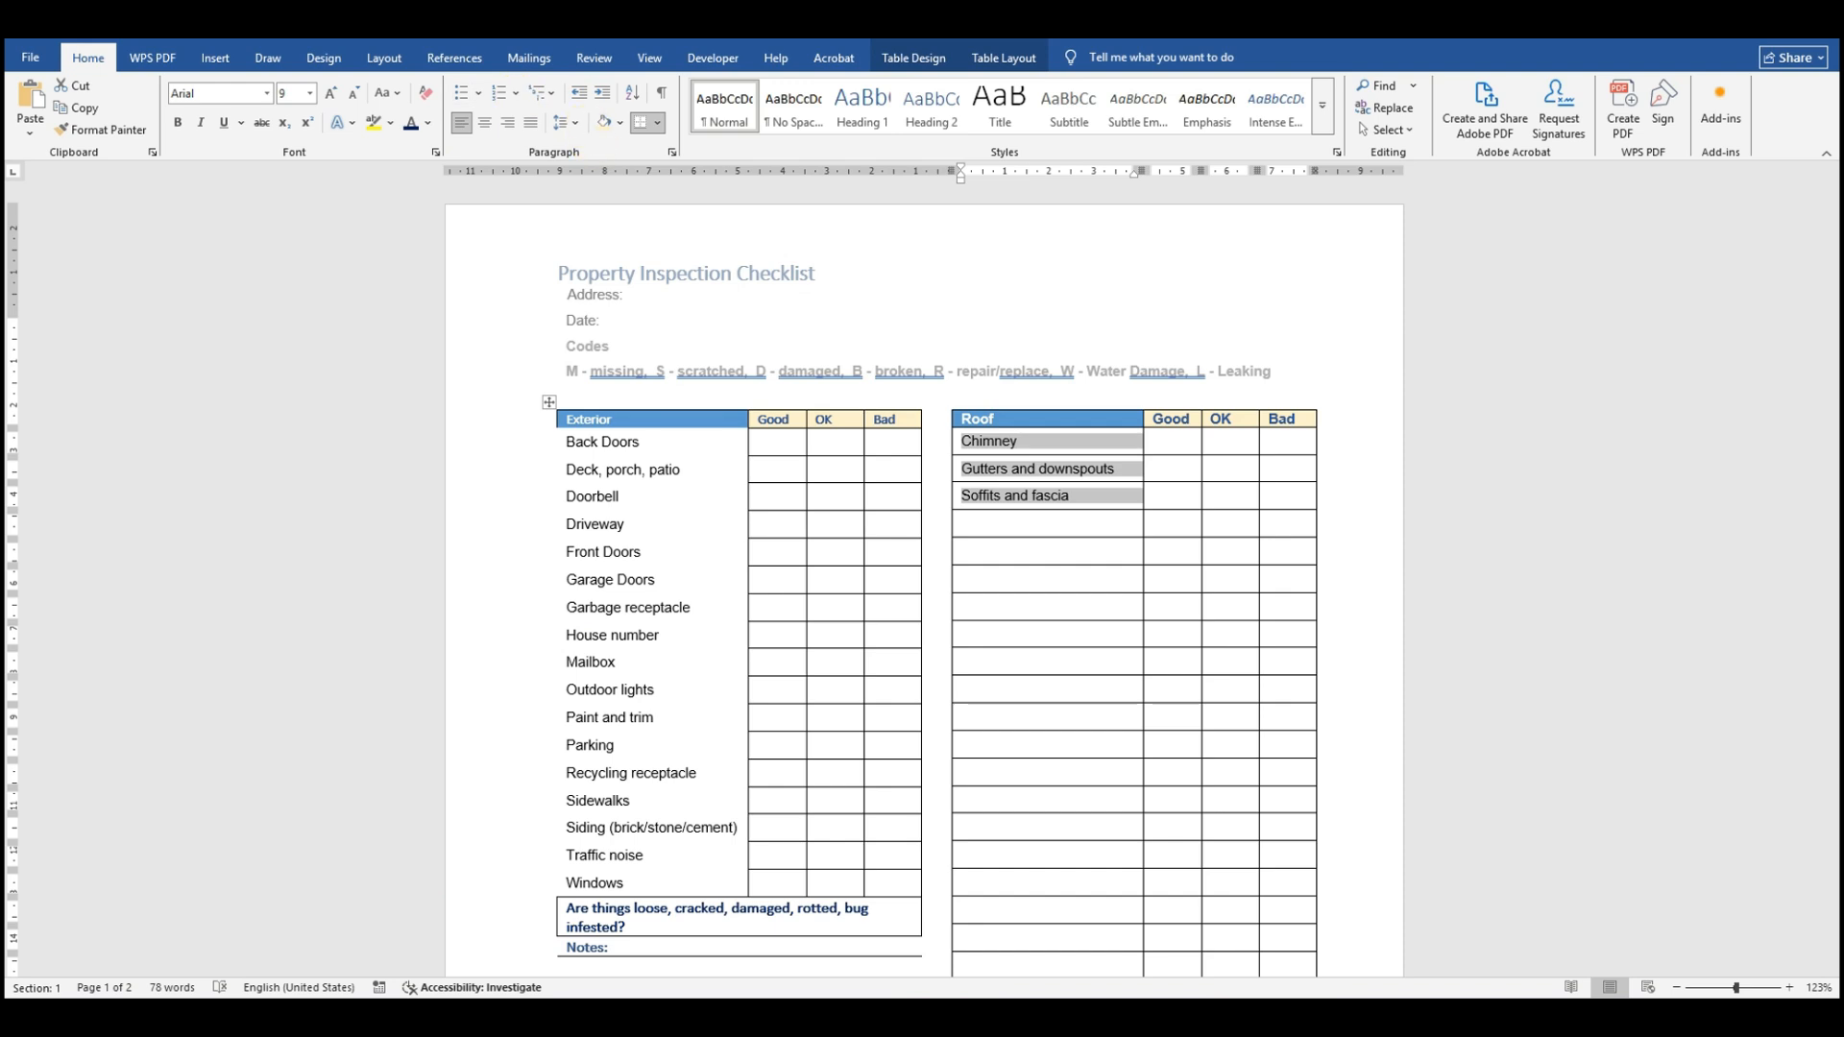
left_click(659, 124)
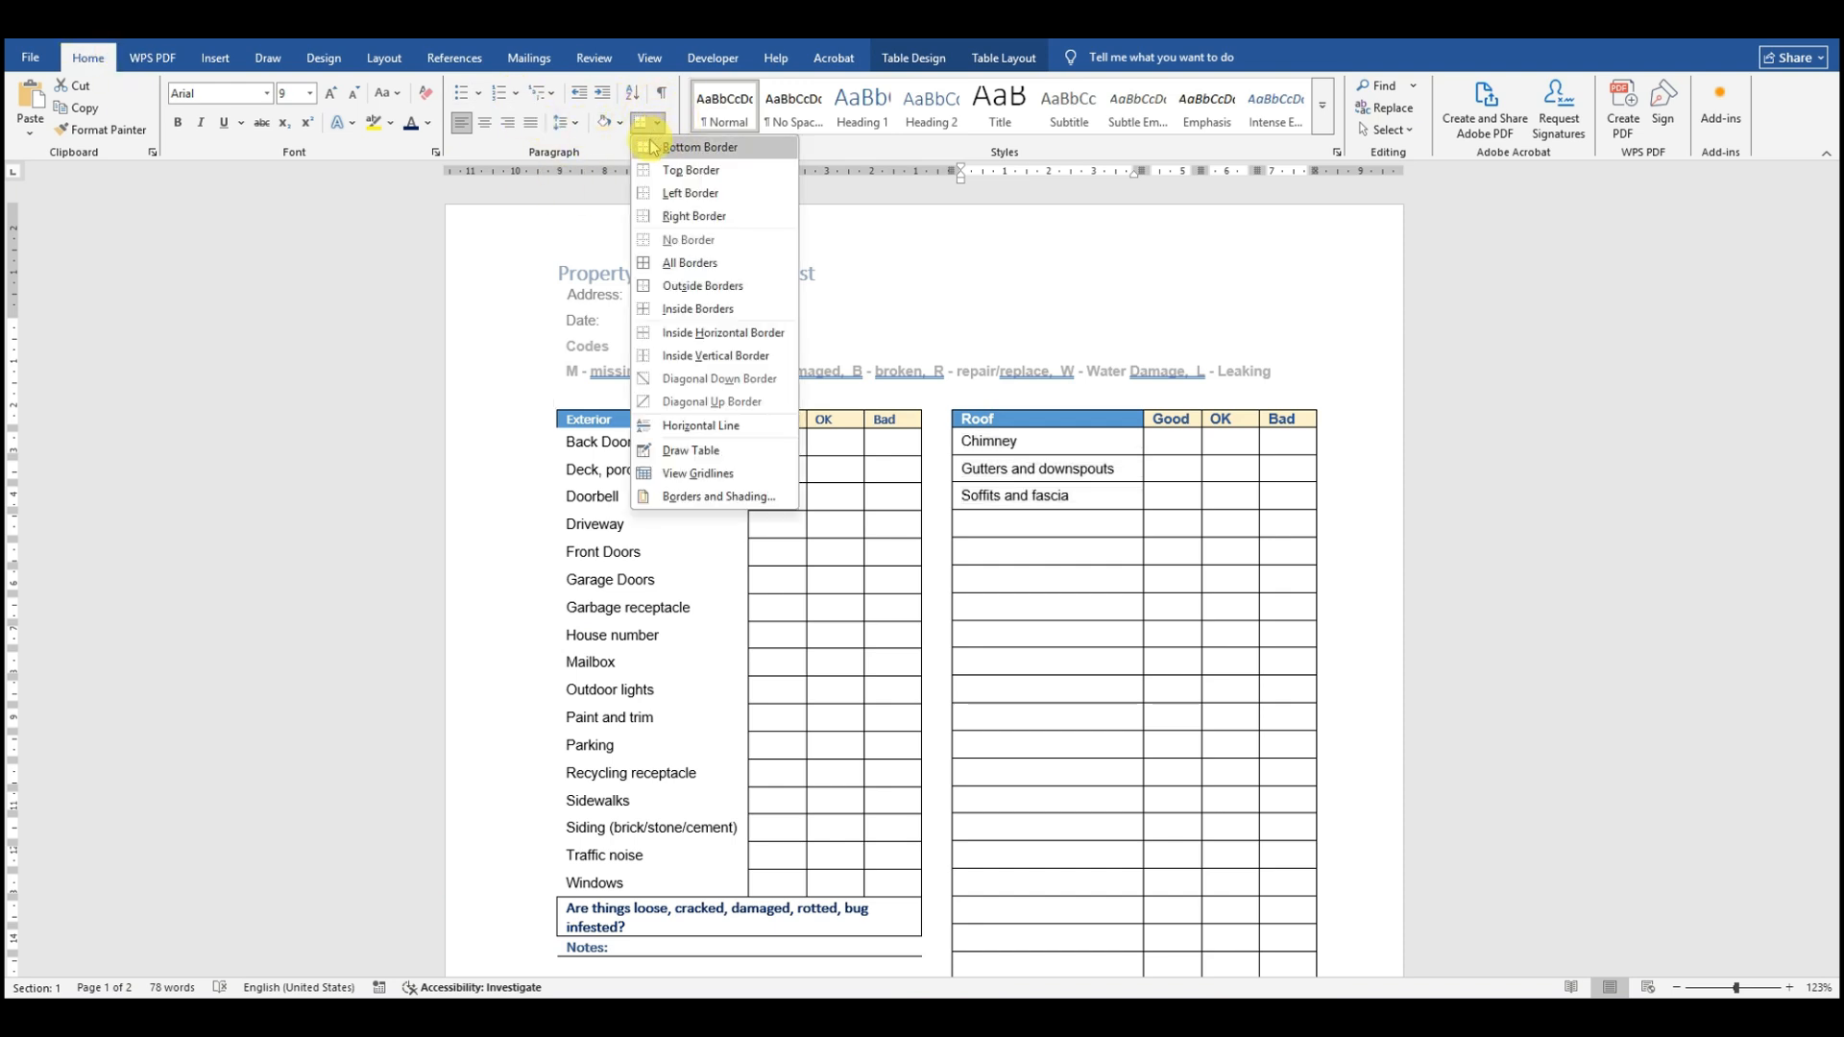
left_click(715, 263)
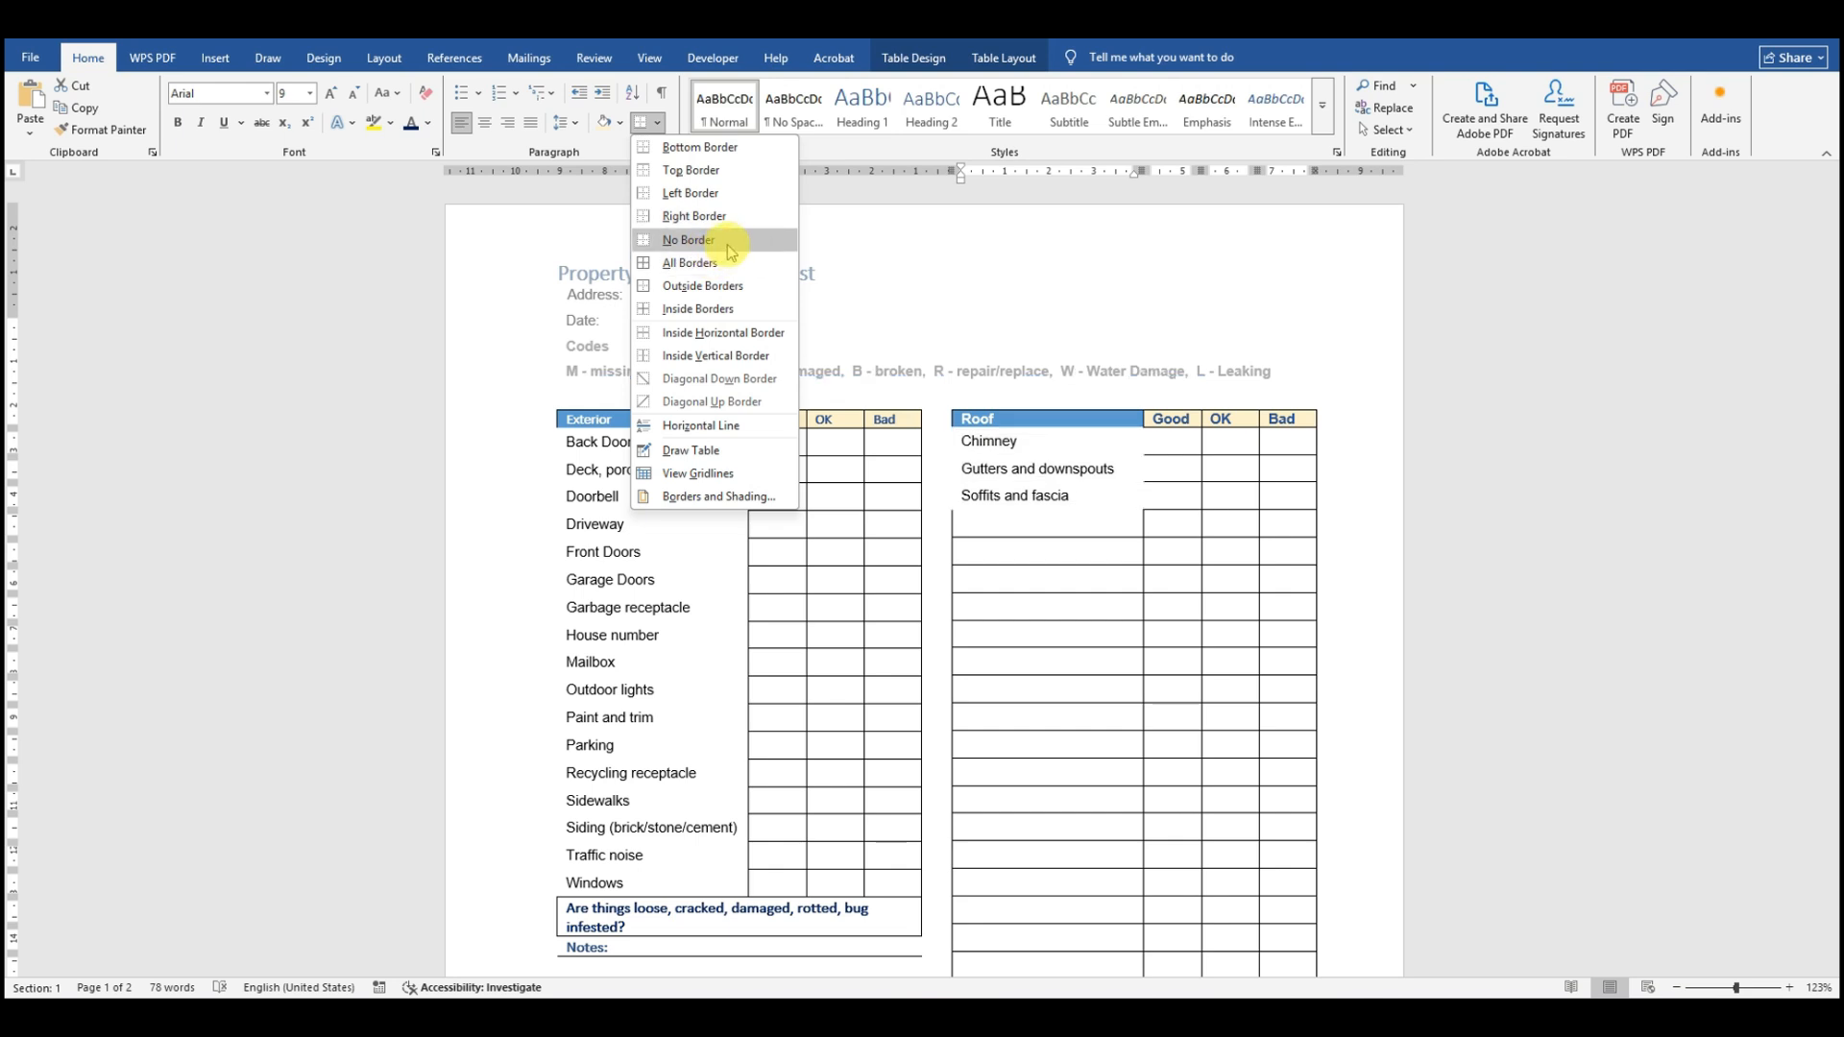
left_click(732, 252)
left_click(1180, 550)
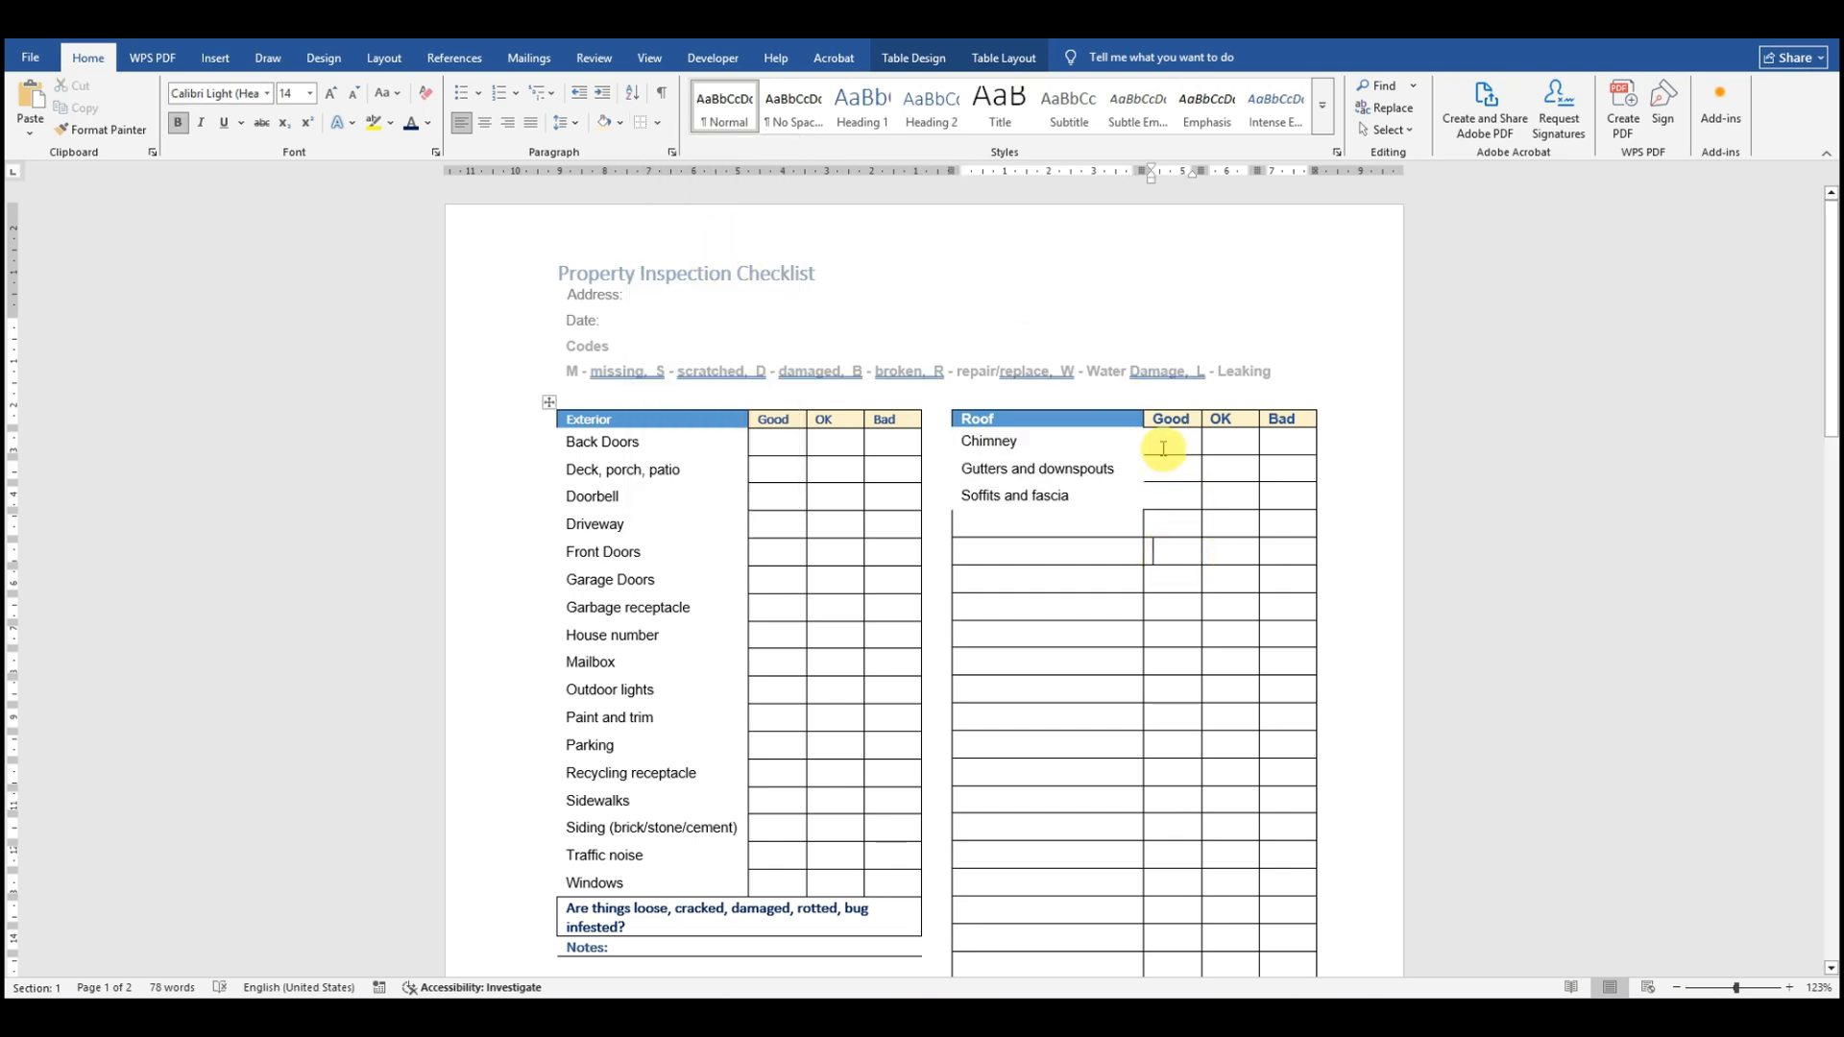
Step: Apply All Borders to the Good, OK and Bad cells beside the three Roof items
left_click_drag(1160, 438, 1288, 494)
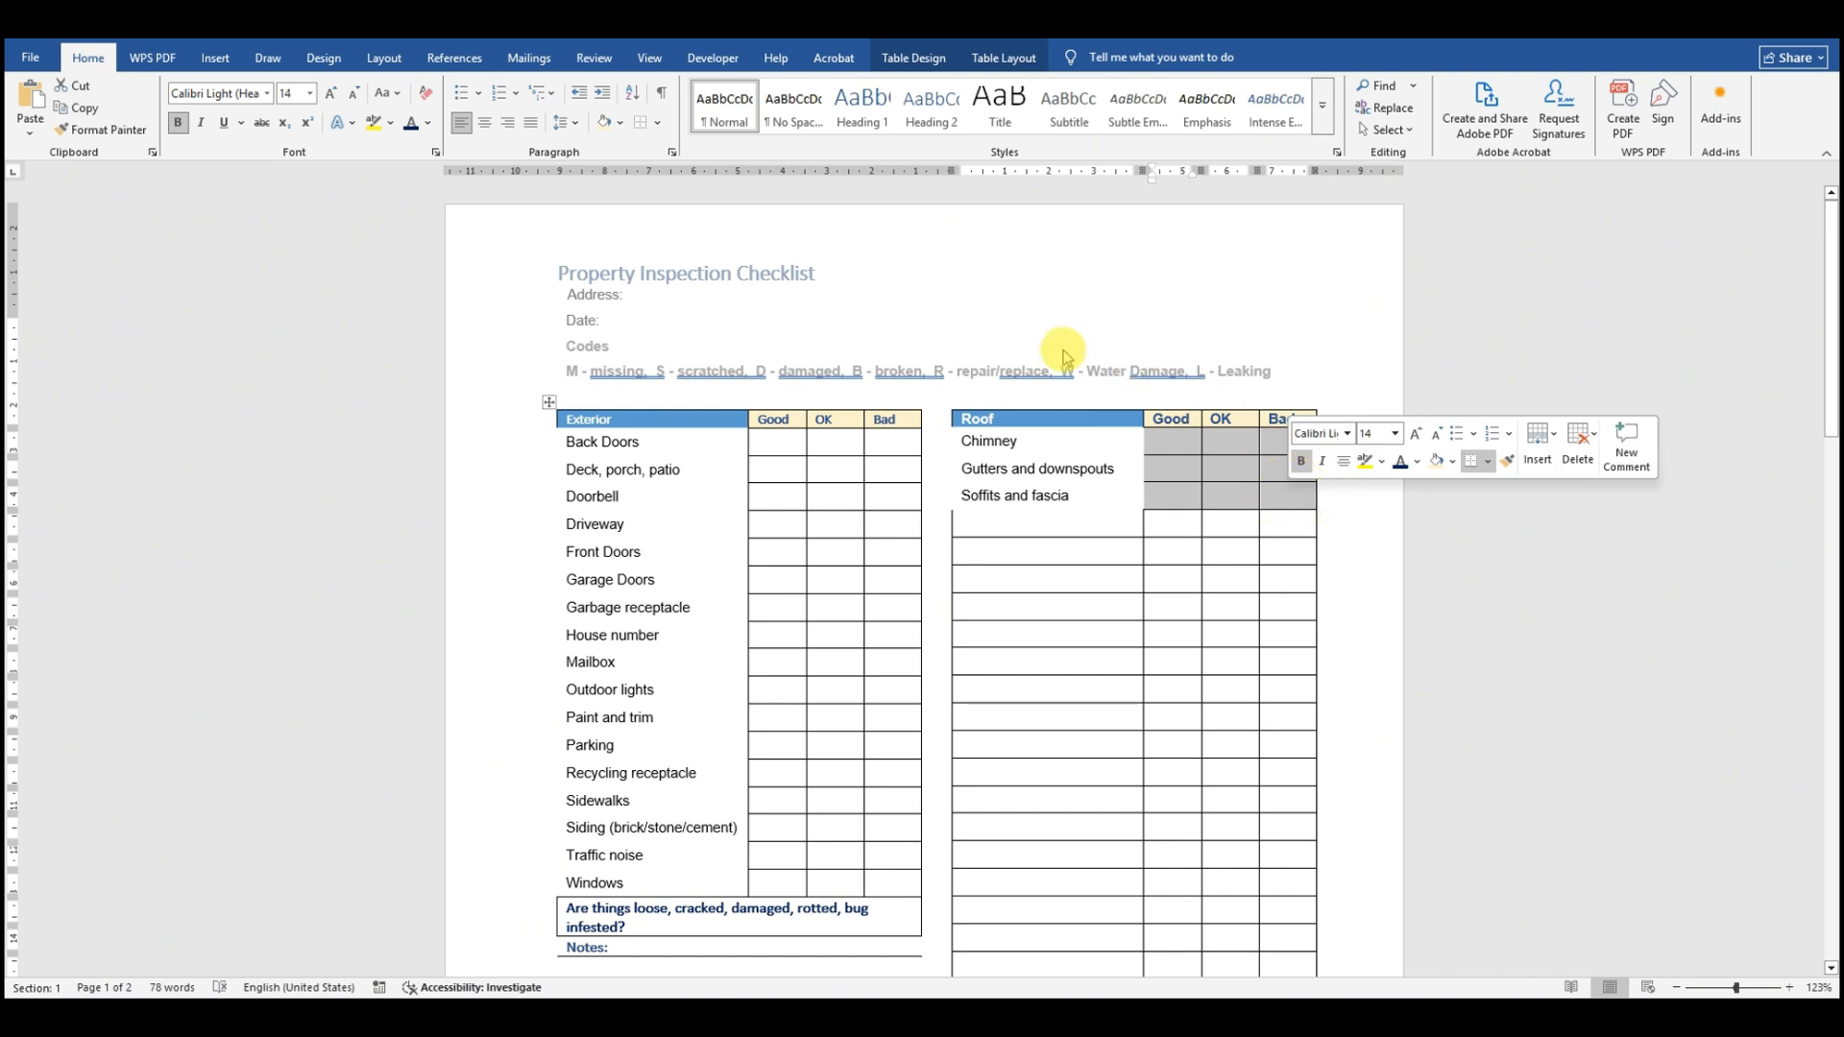
left_click(657, 122)
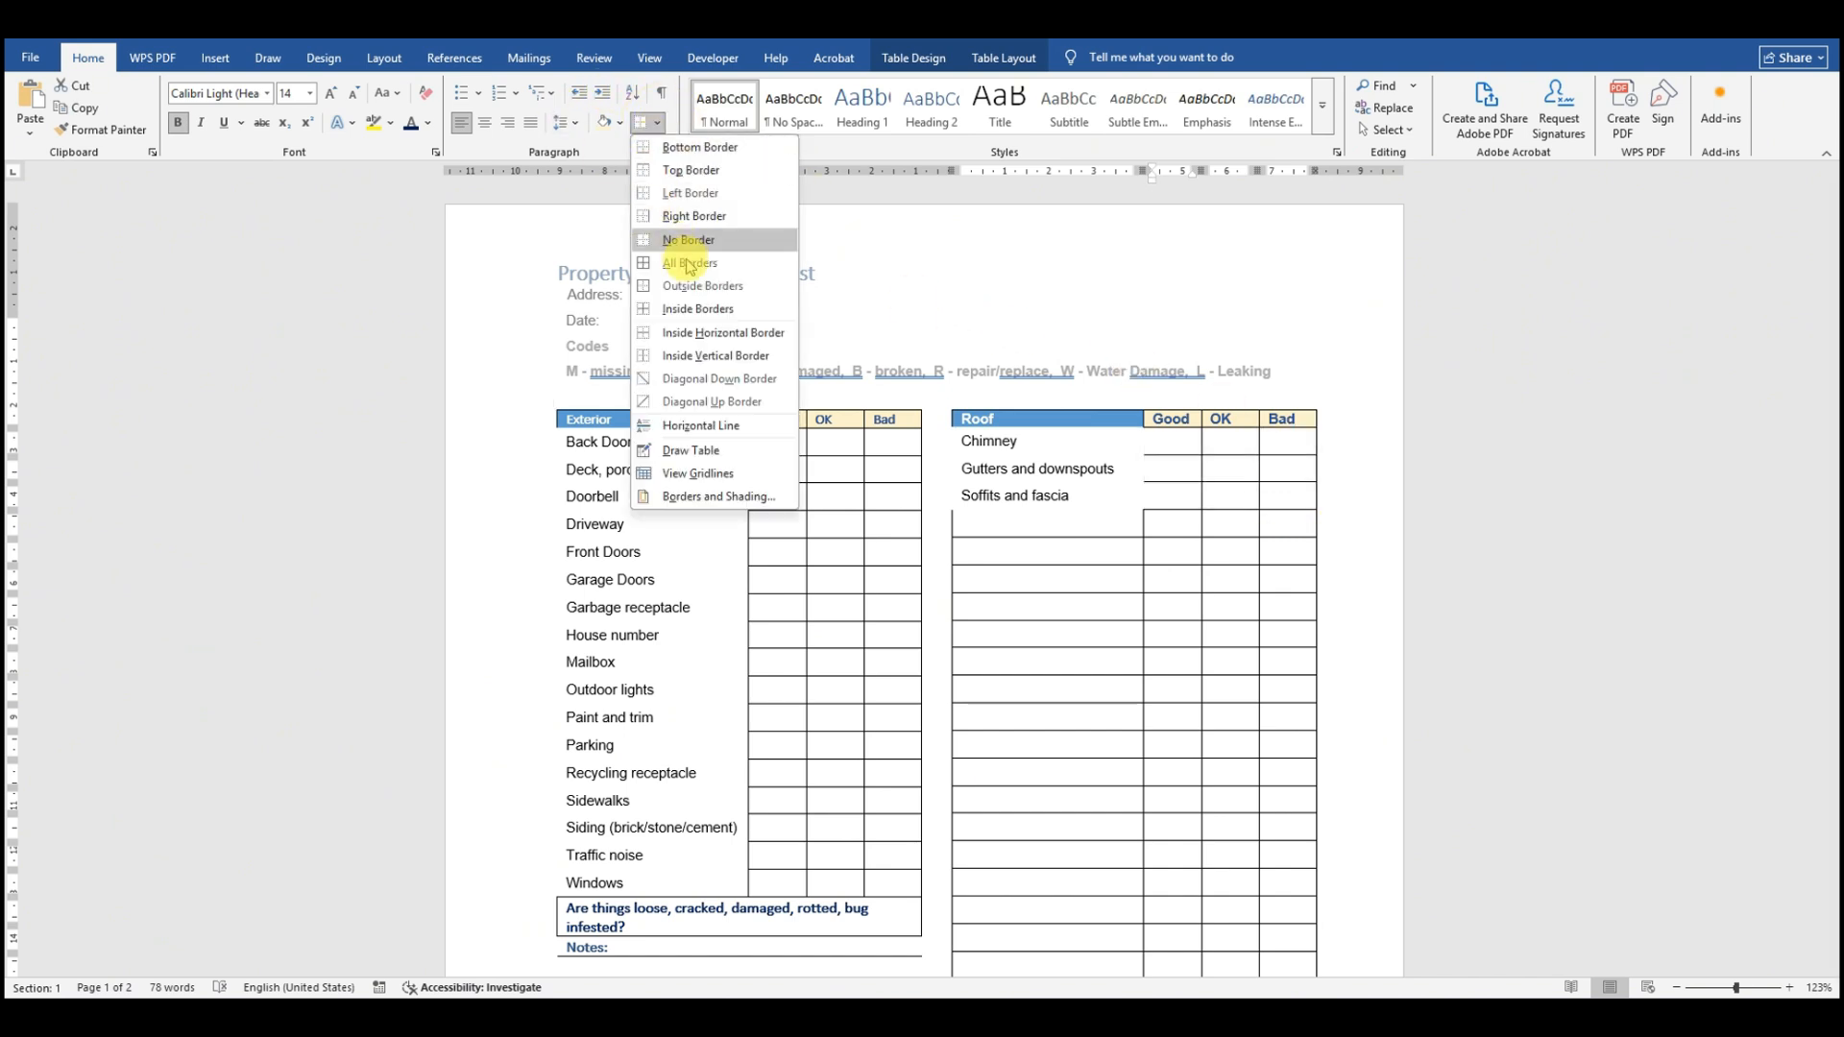
left_click(720, 263)
left_click(1099, 574)
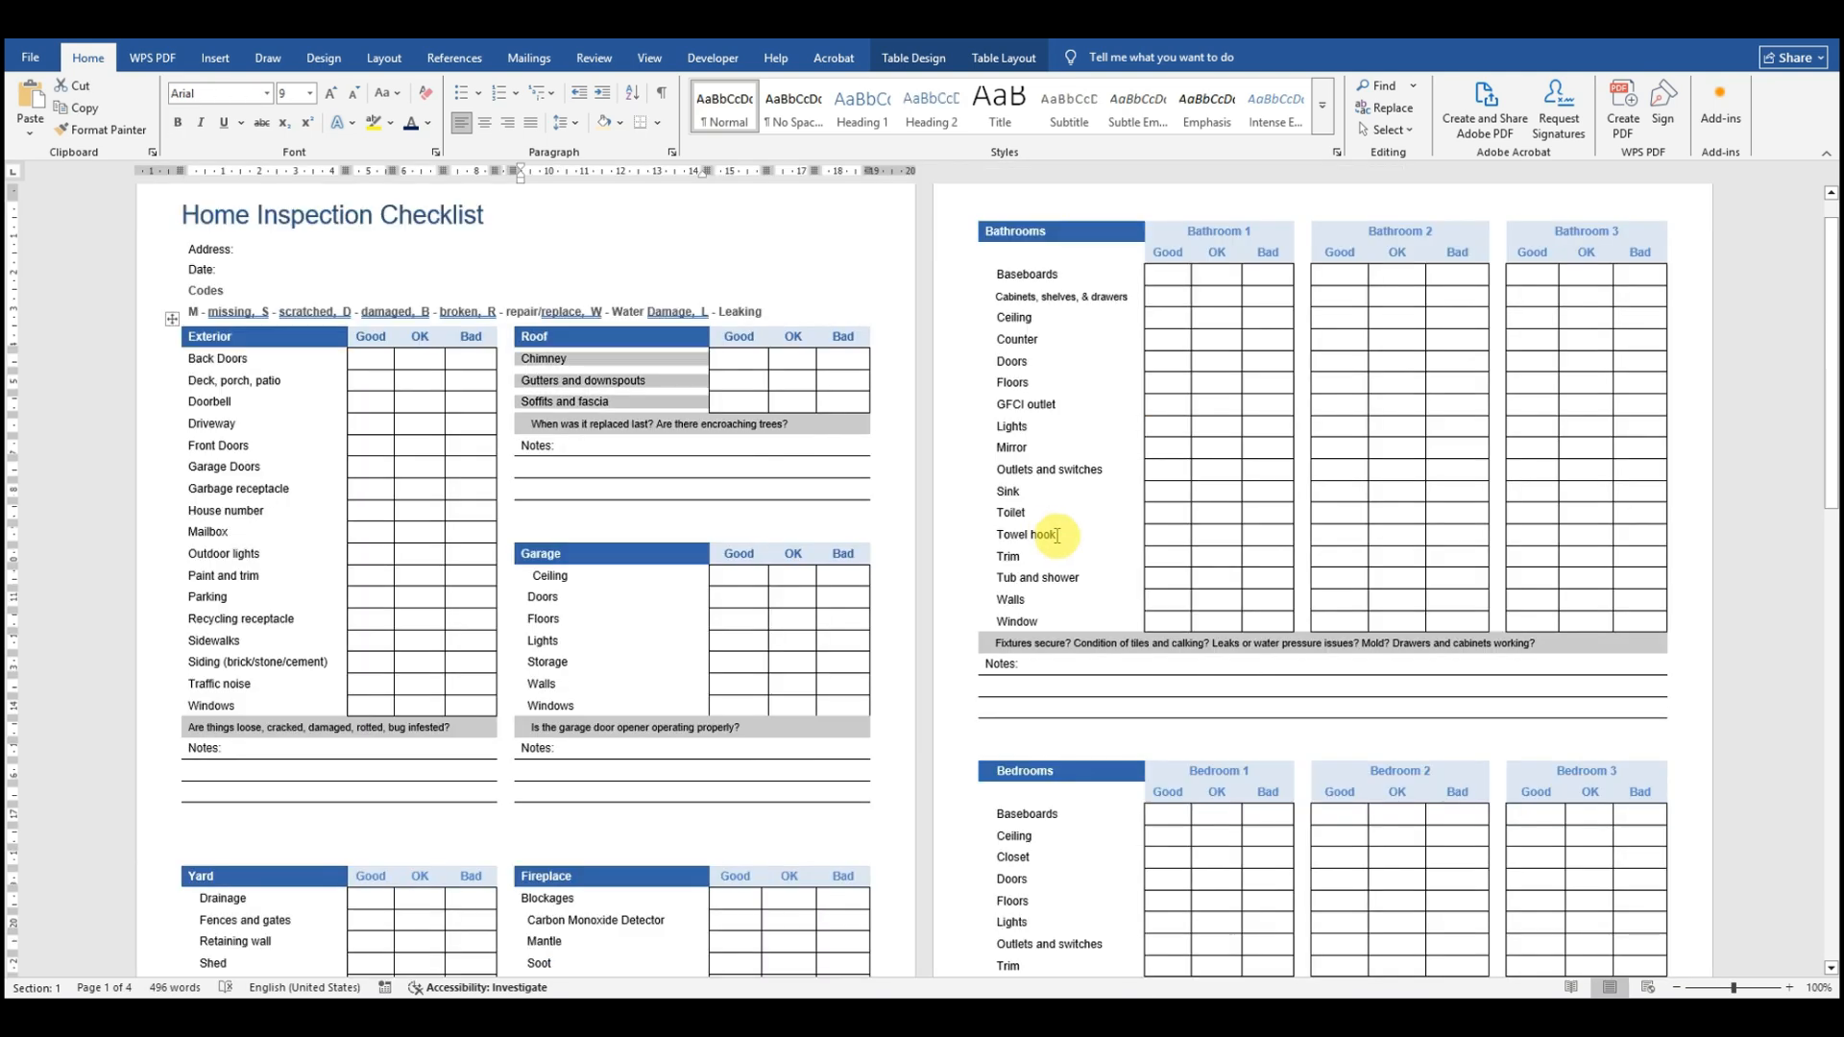
Step: Copy "When was it replaced last? Are there encroaching trees?" from the Home Inspection Checklist below Soffits and fascia, and merge that row's cells
left_click_drag(533, 422, 802, 428)
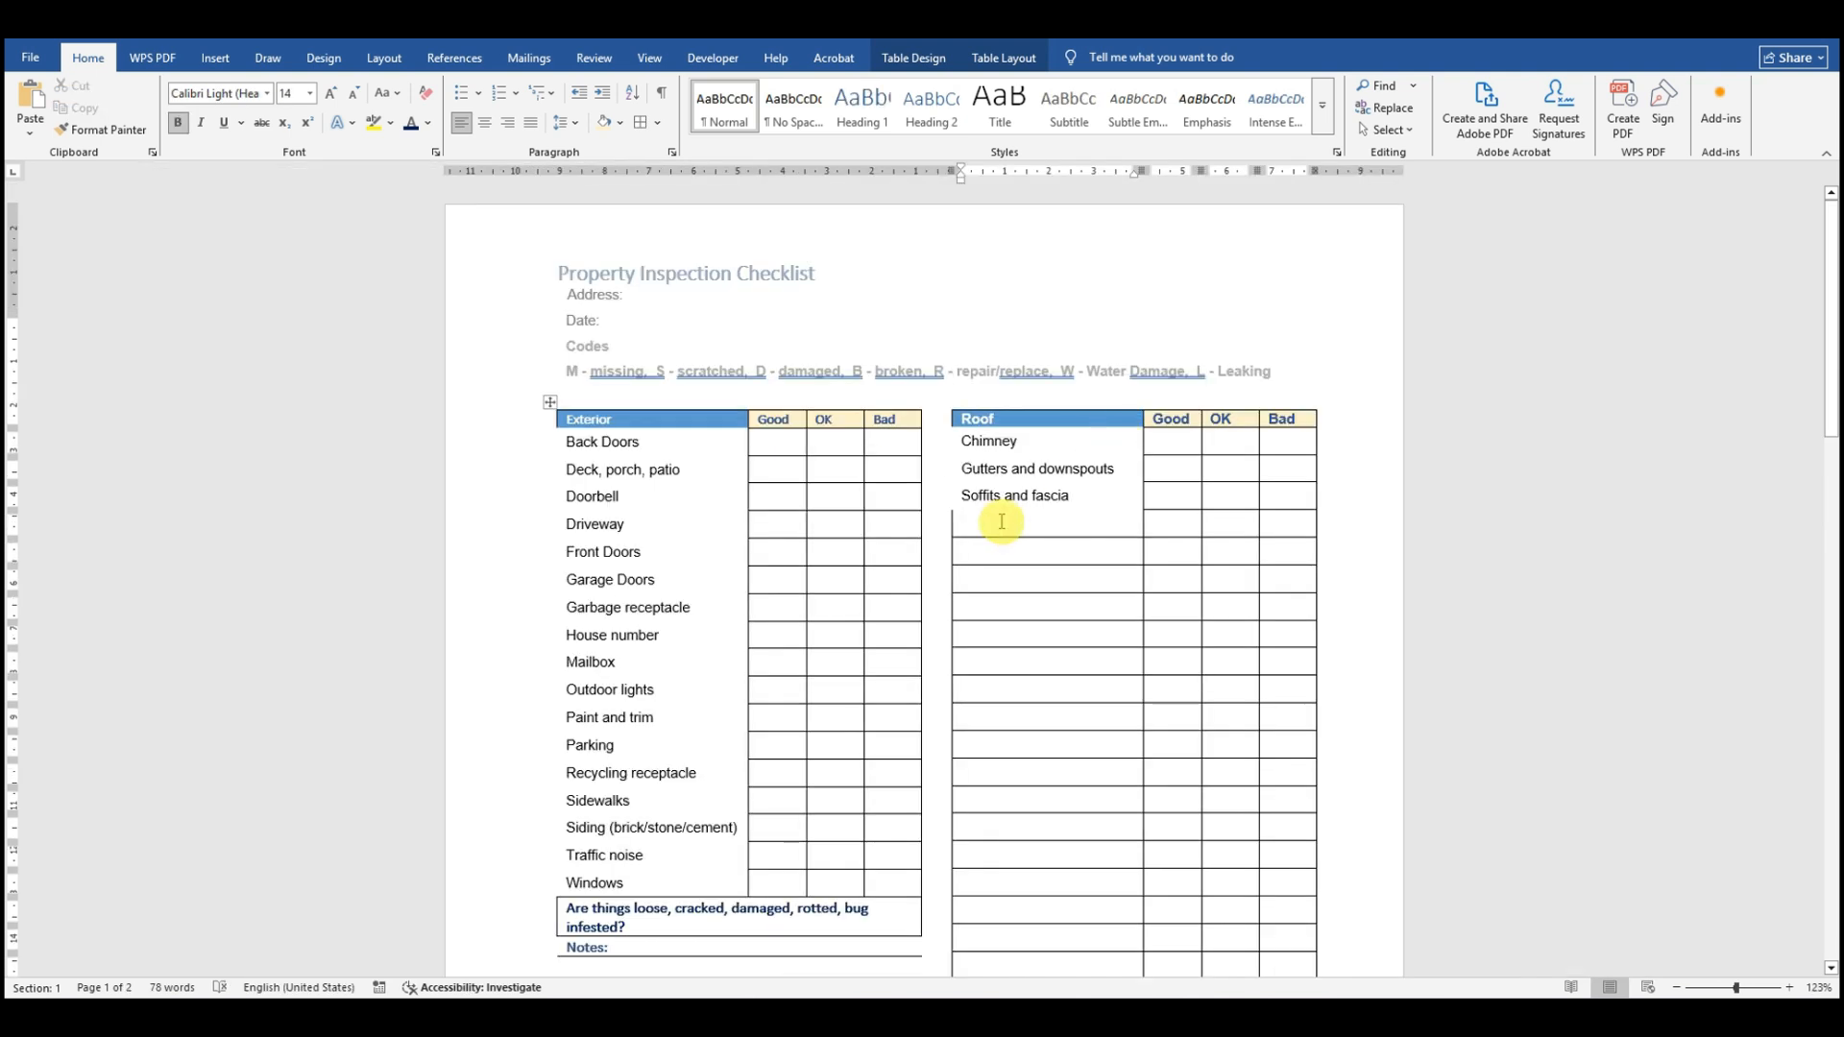
type("When was it replaced last? Are there encroaching trees?")
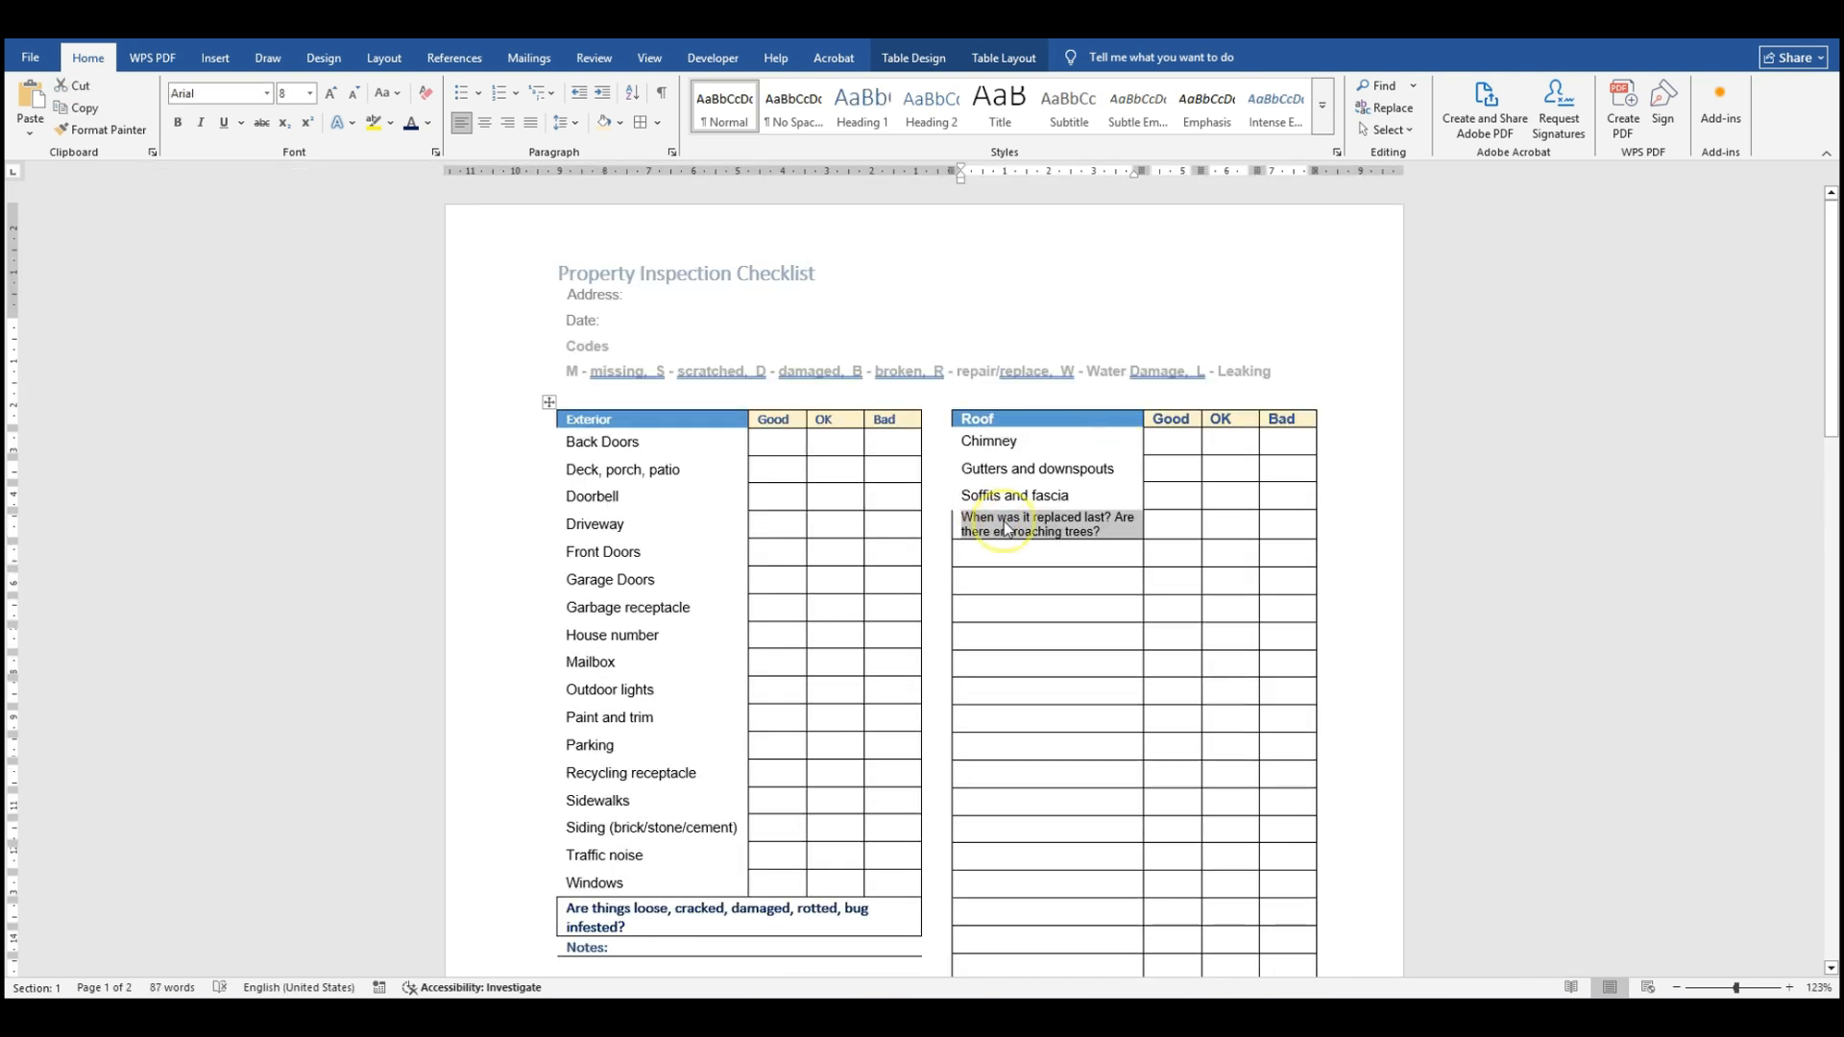
left_click(1006, 524)
left_click_drag(963, 514, 1279, 529)
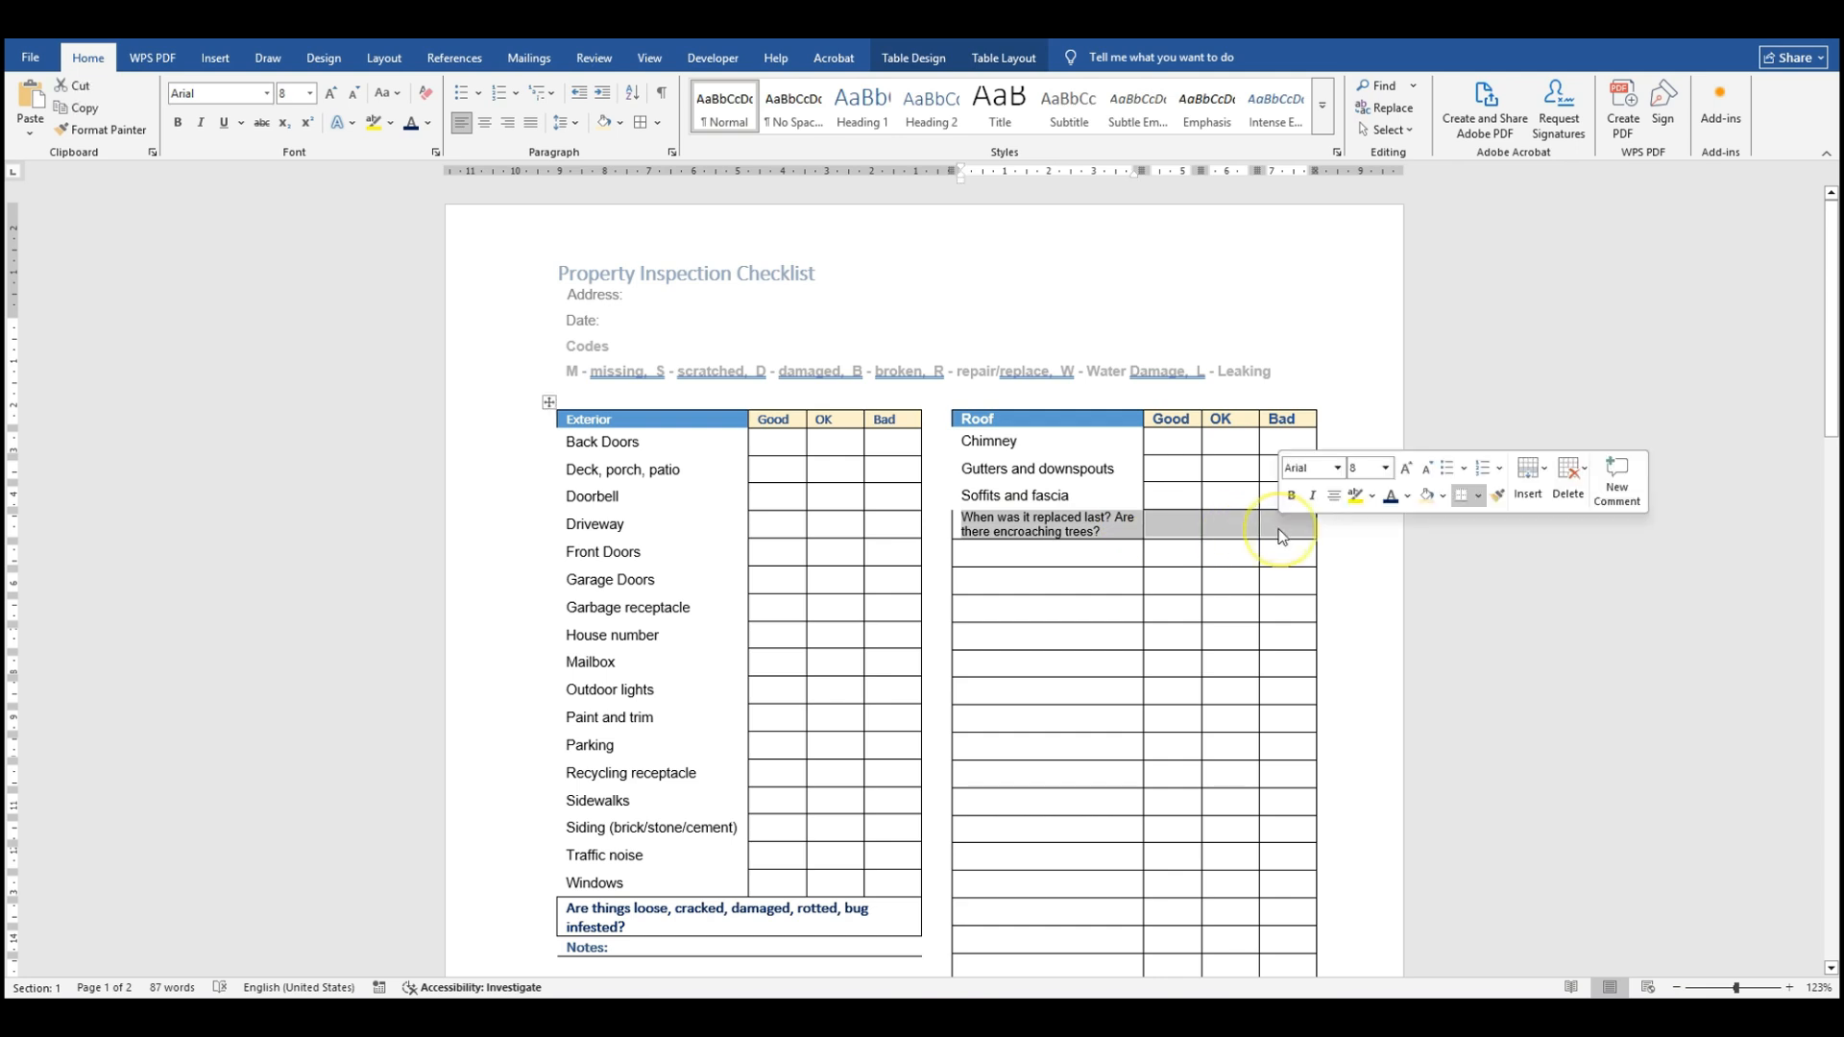
right_click(1281, 526)
left_click(1345, 717)
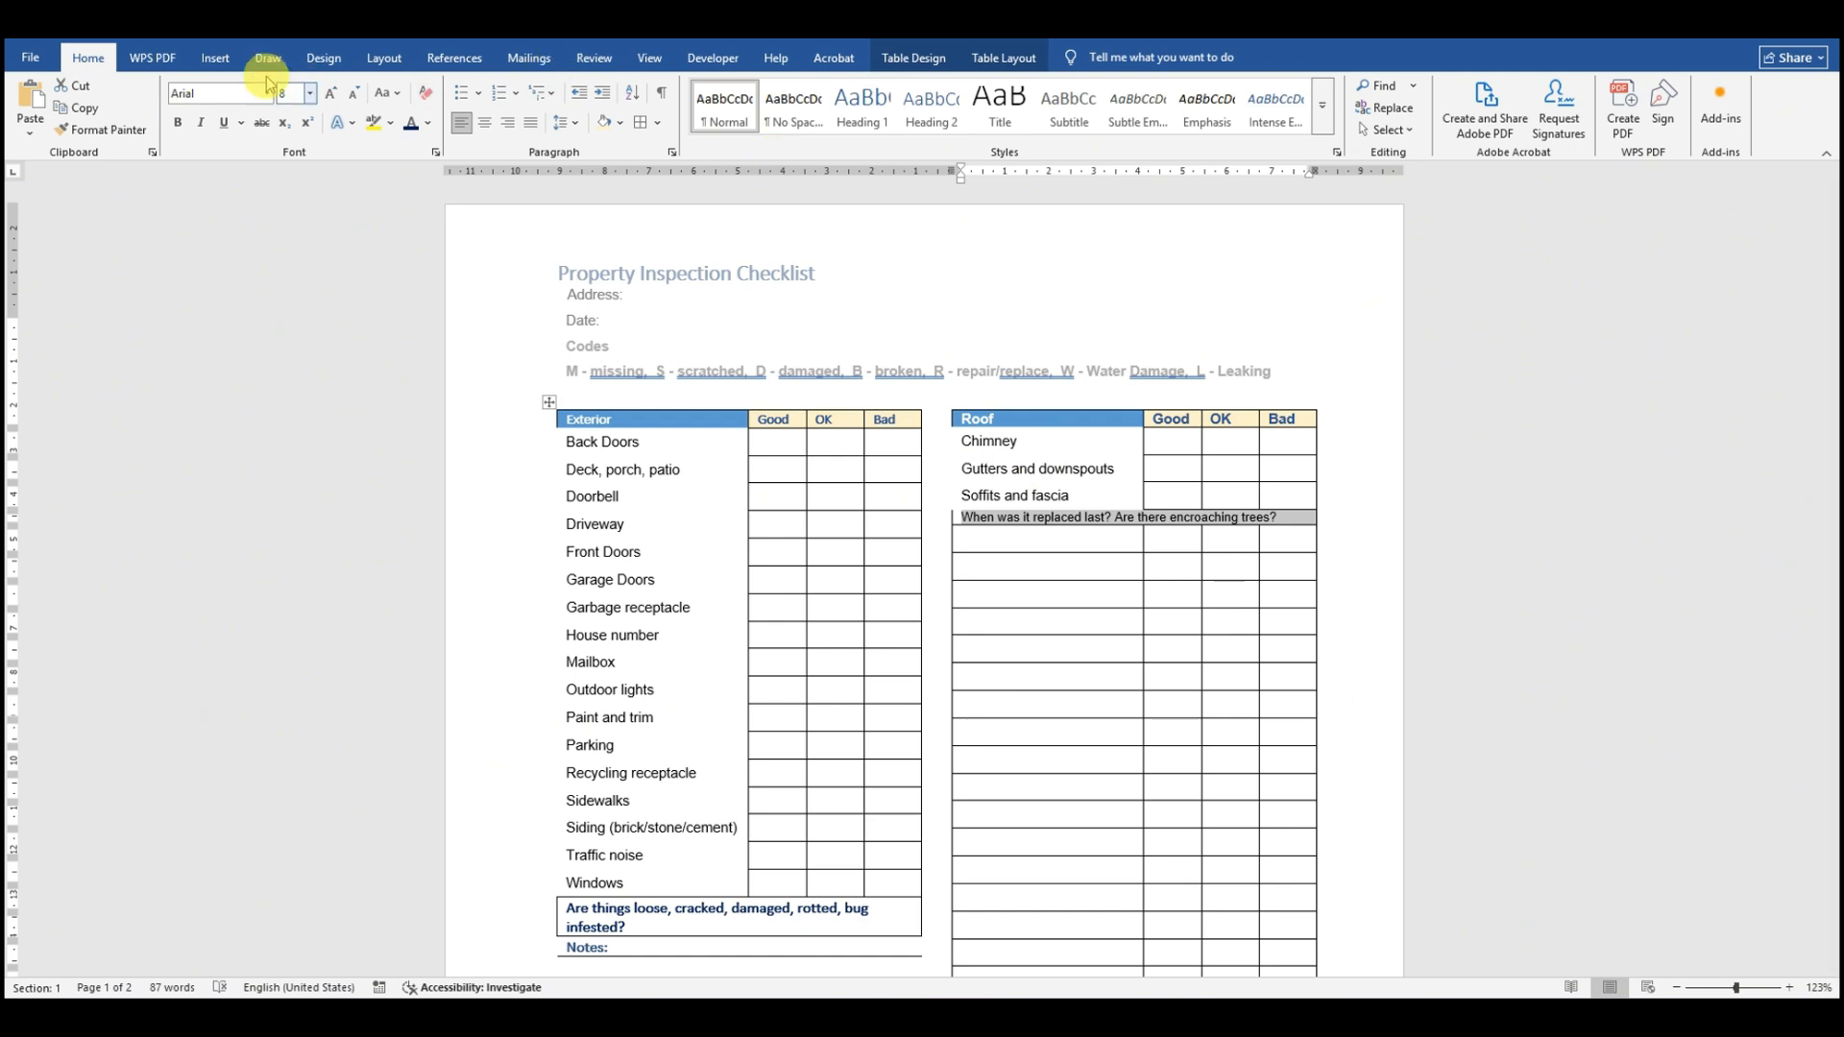
Step: Set the Roof question to 10 pt Calibri Light and add borders around its merged cell
left_click(311, 94)
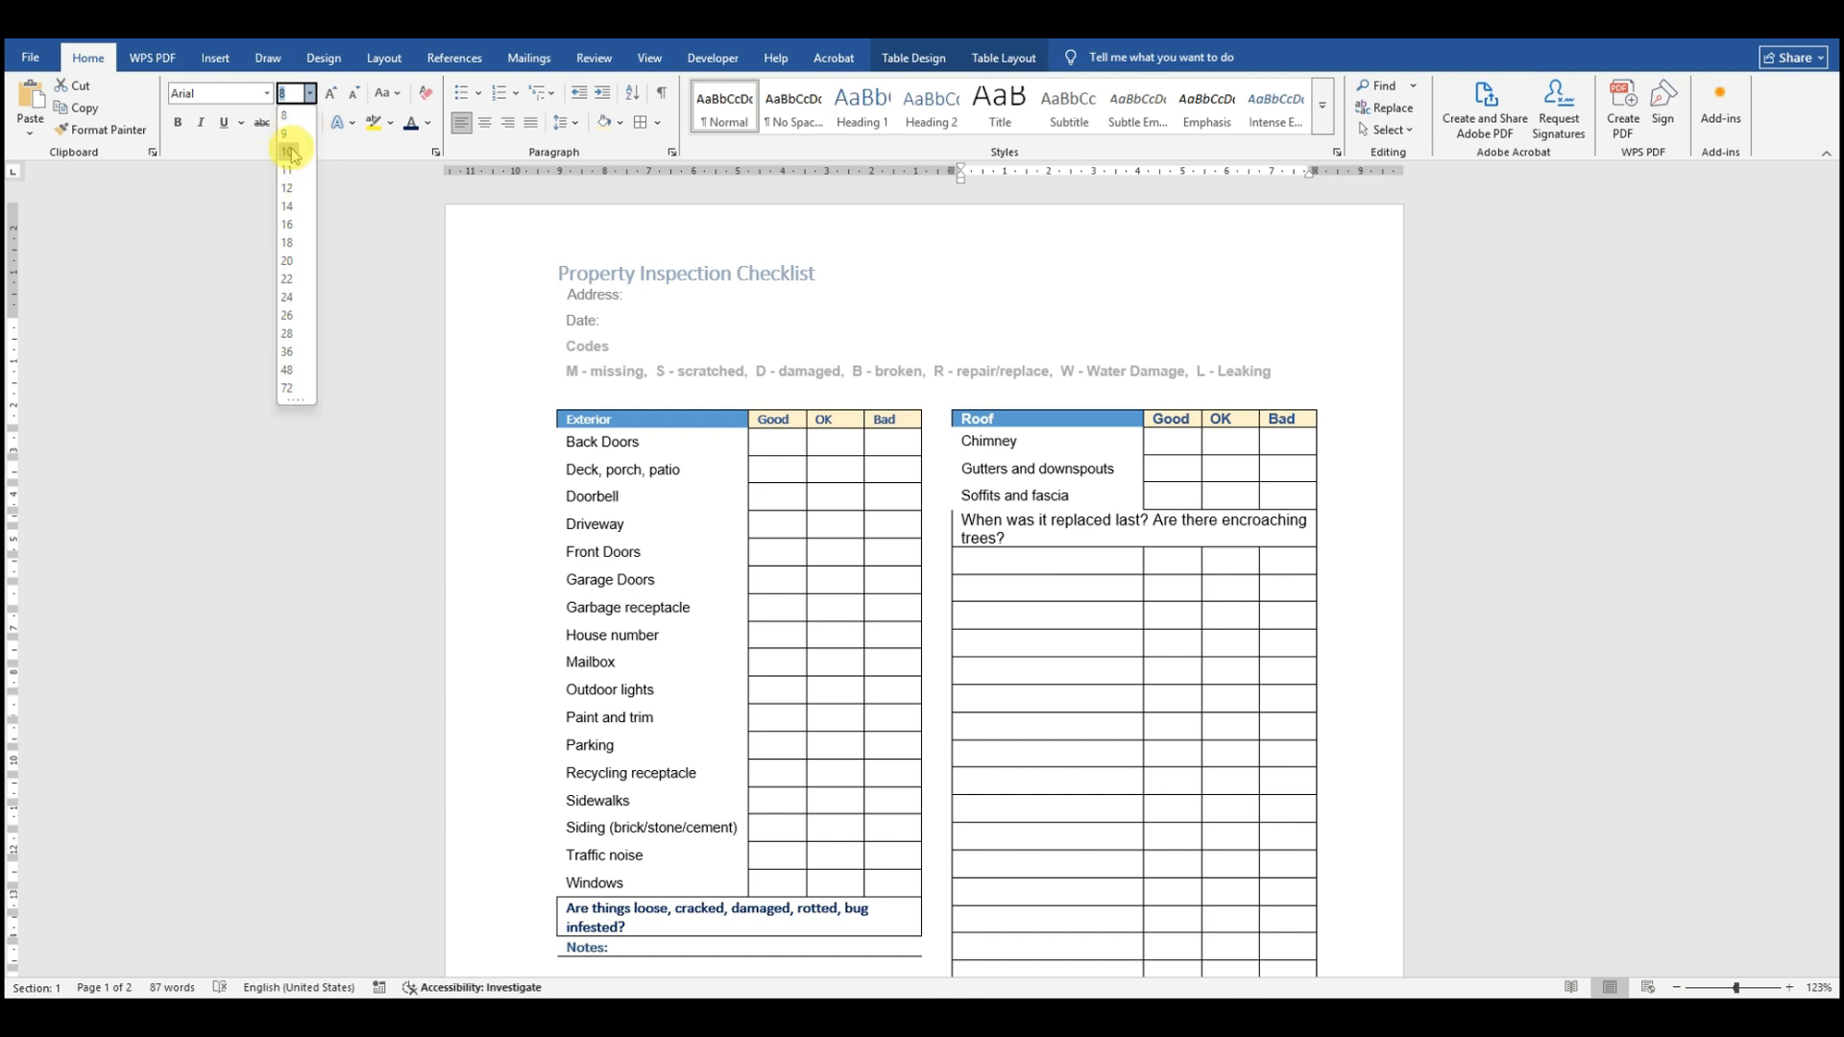
left_click(299, 151)
left_click(219, 96)
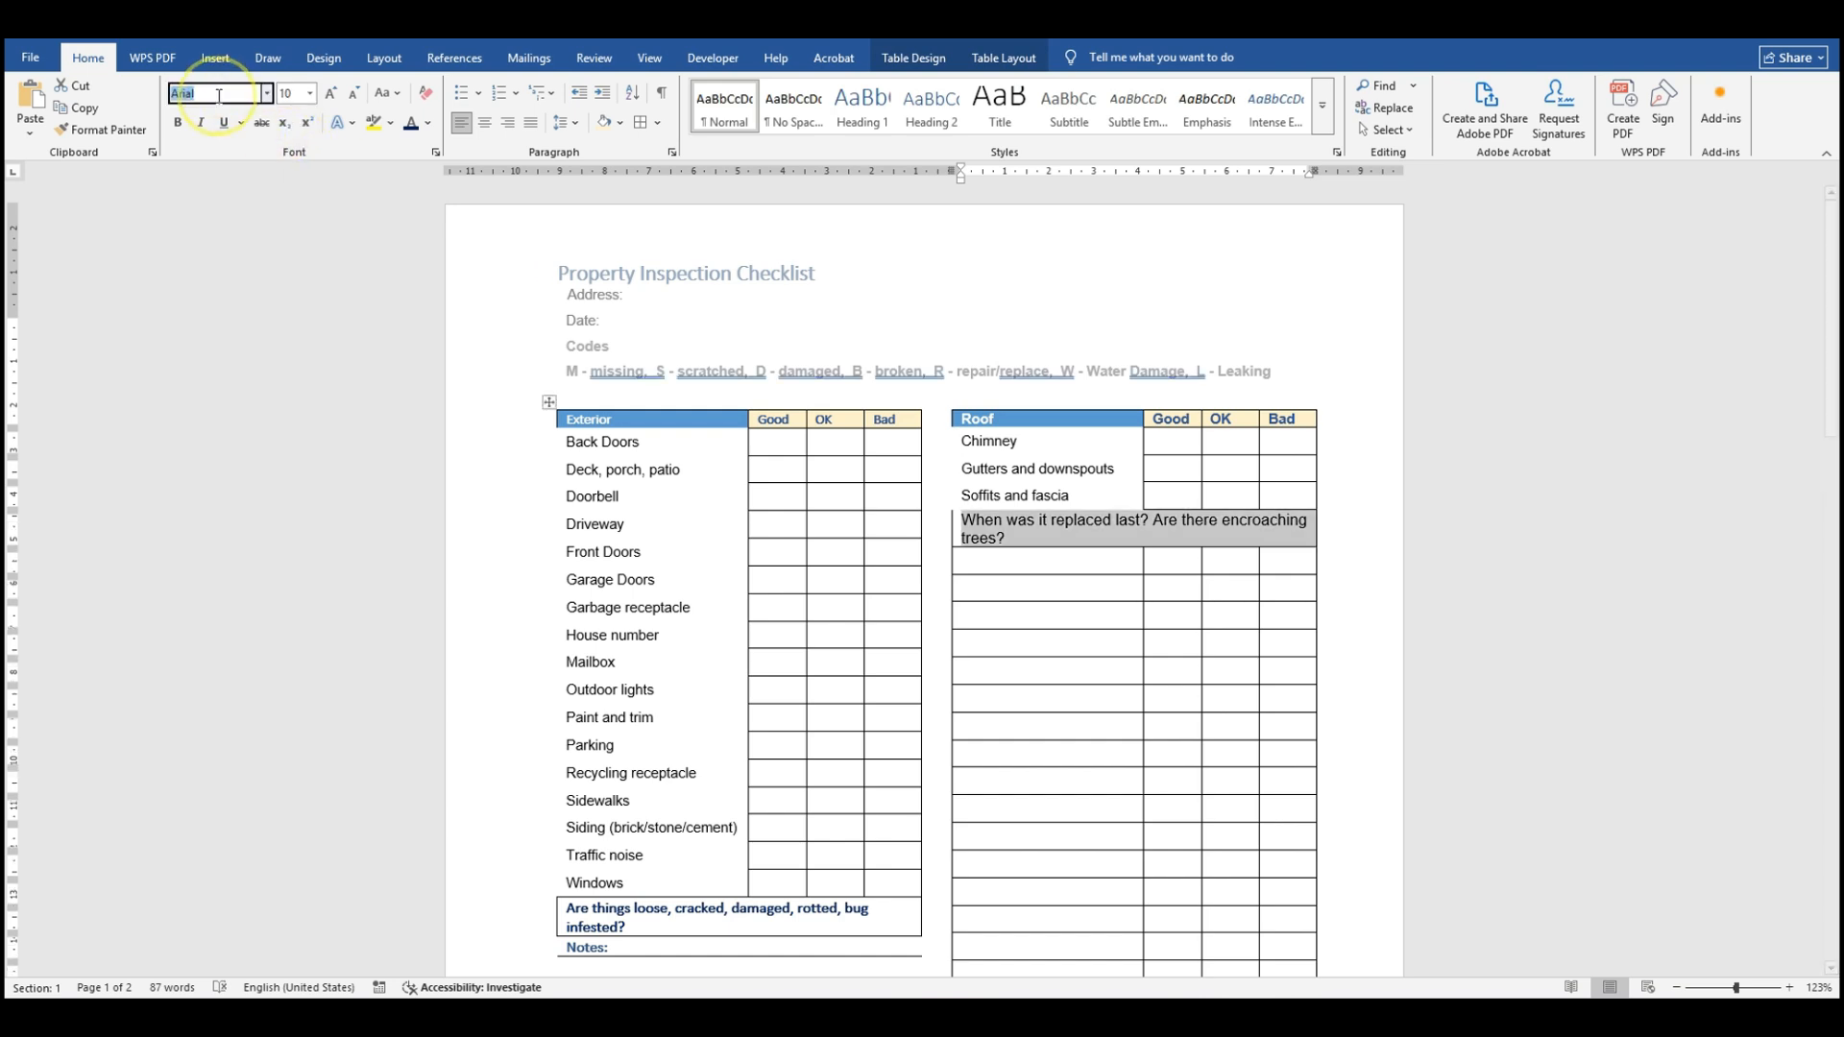
key("Return")
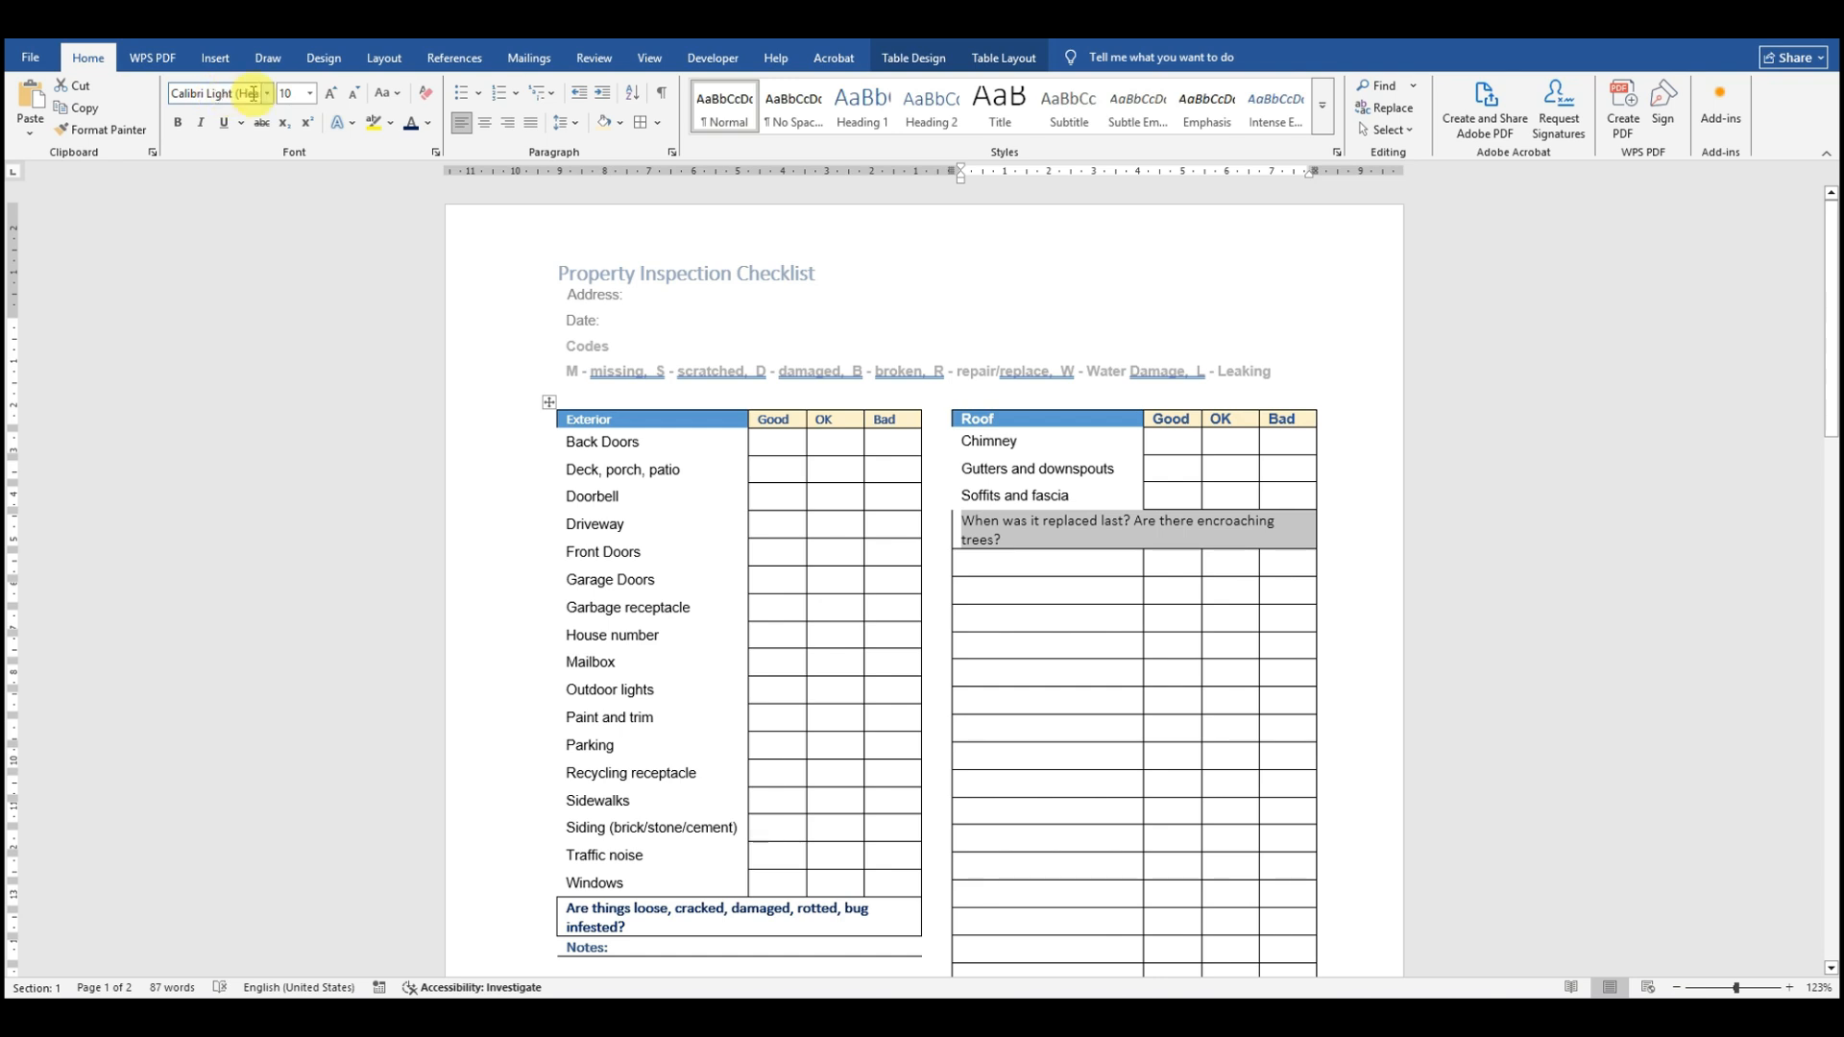
left_click(641, 125)
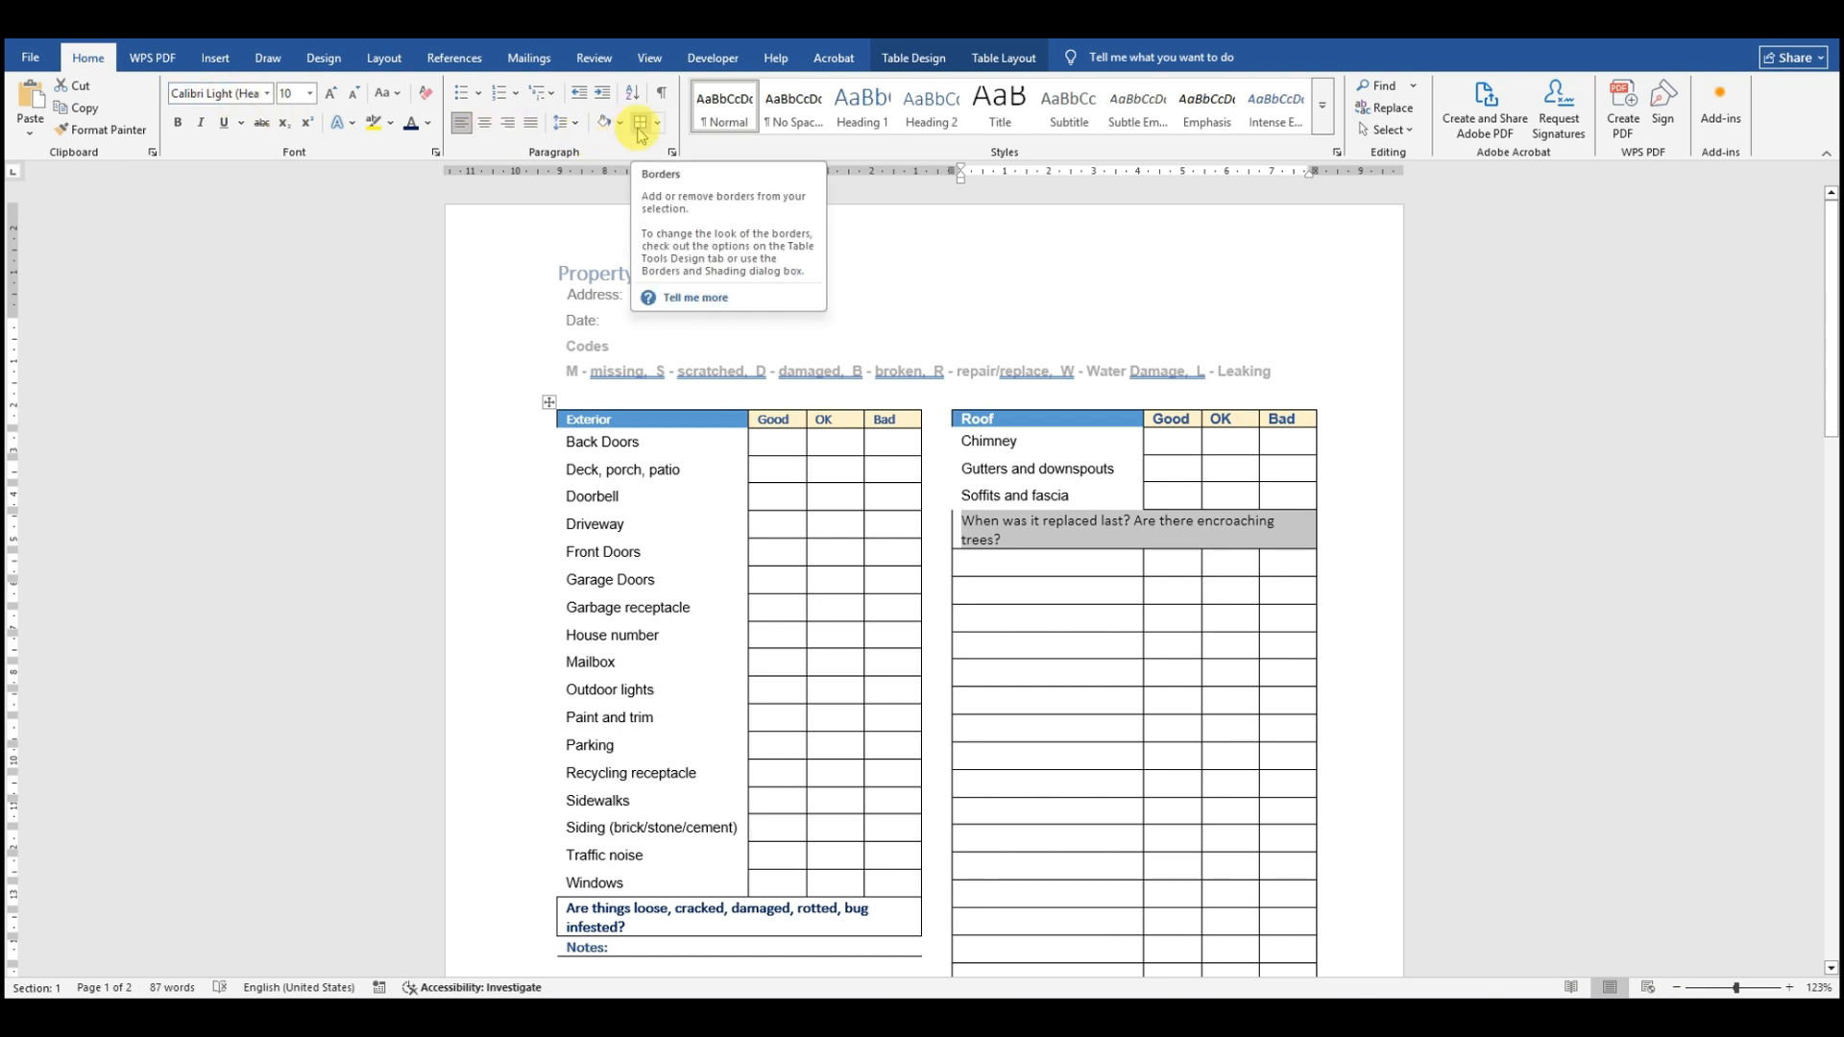
left_click(641, 125)
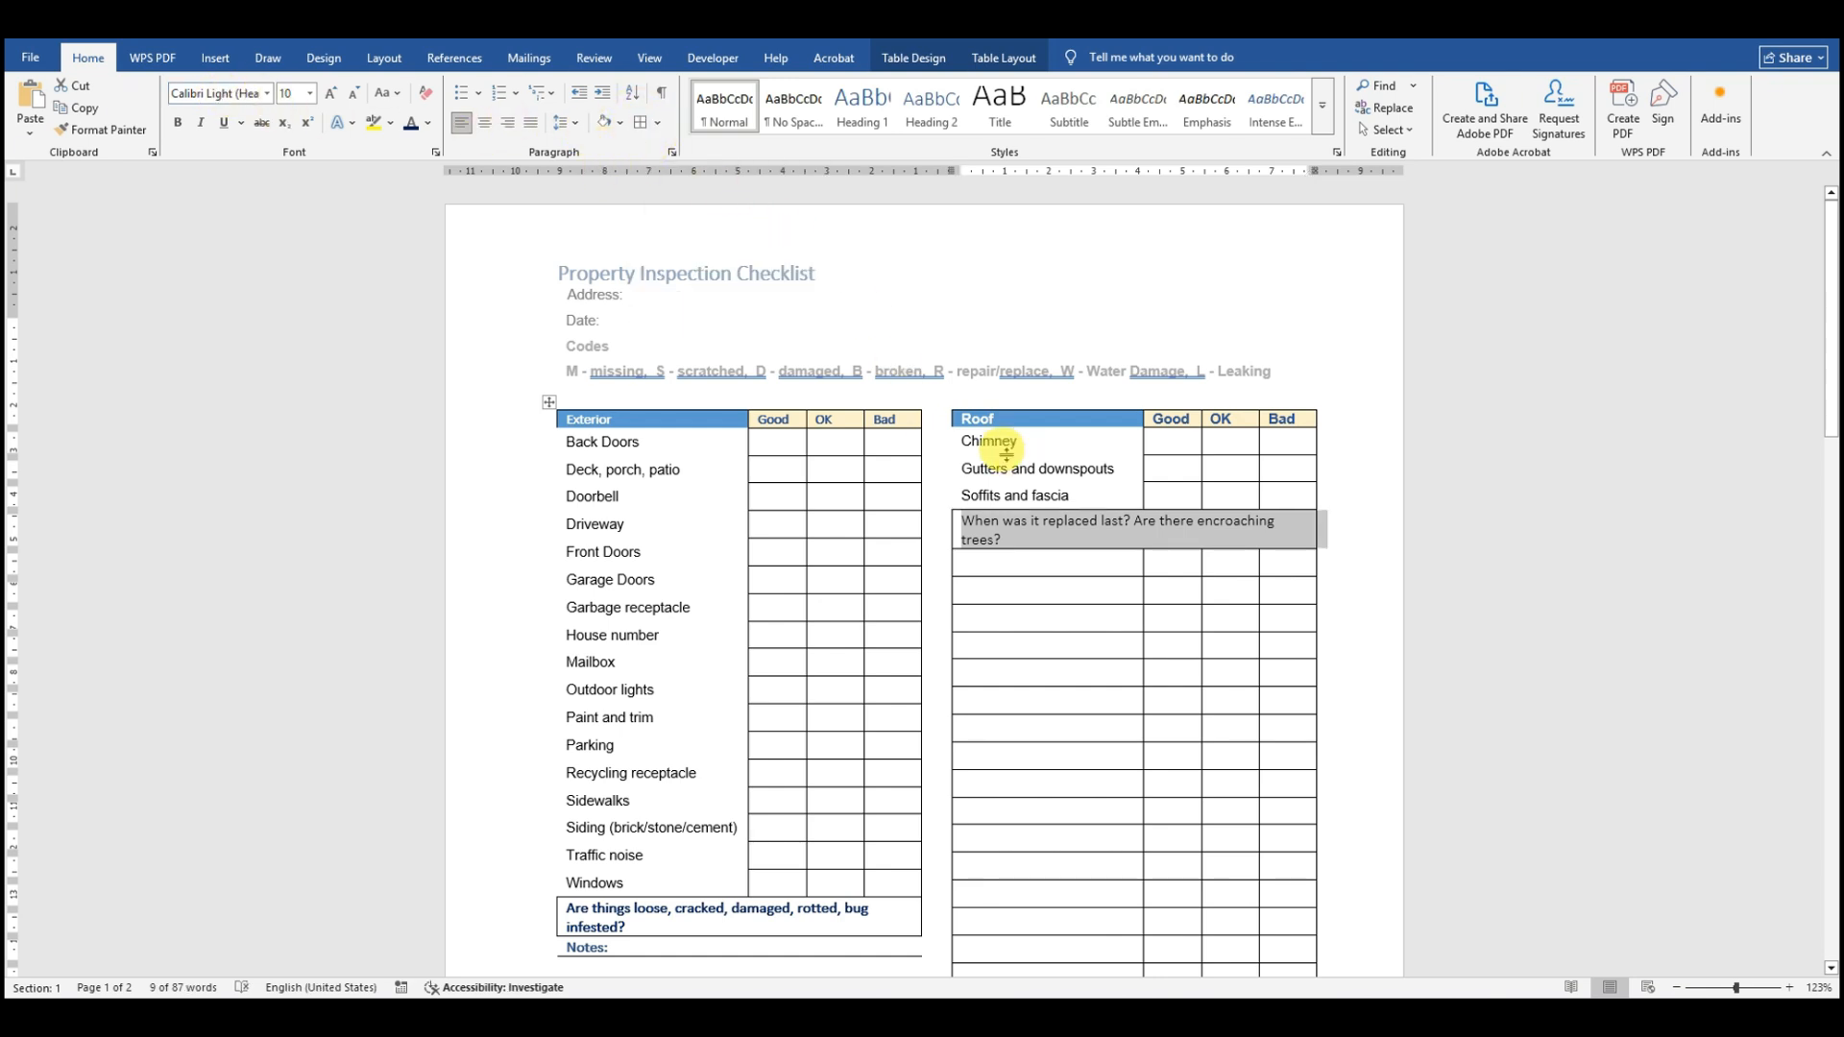
Step: Format the Roof question in bold, dark blue Calibri (Body)
left_click(267, 93)
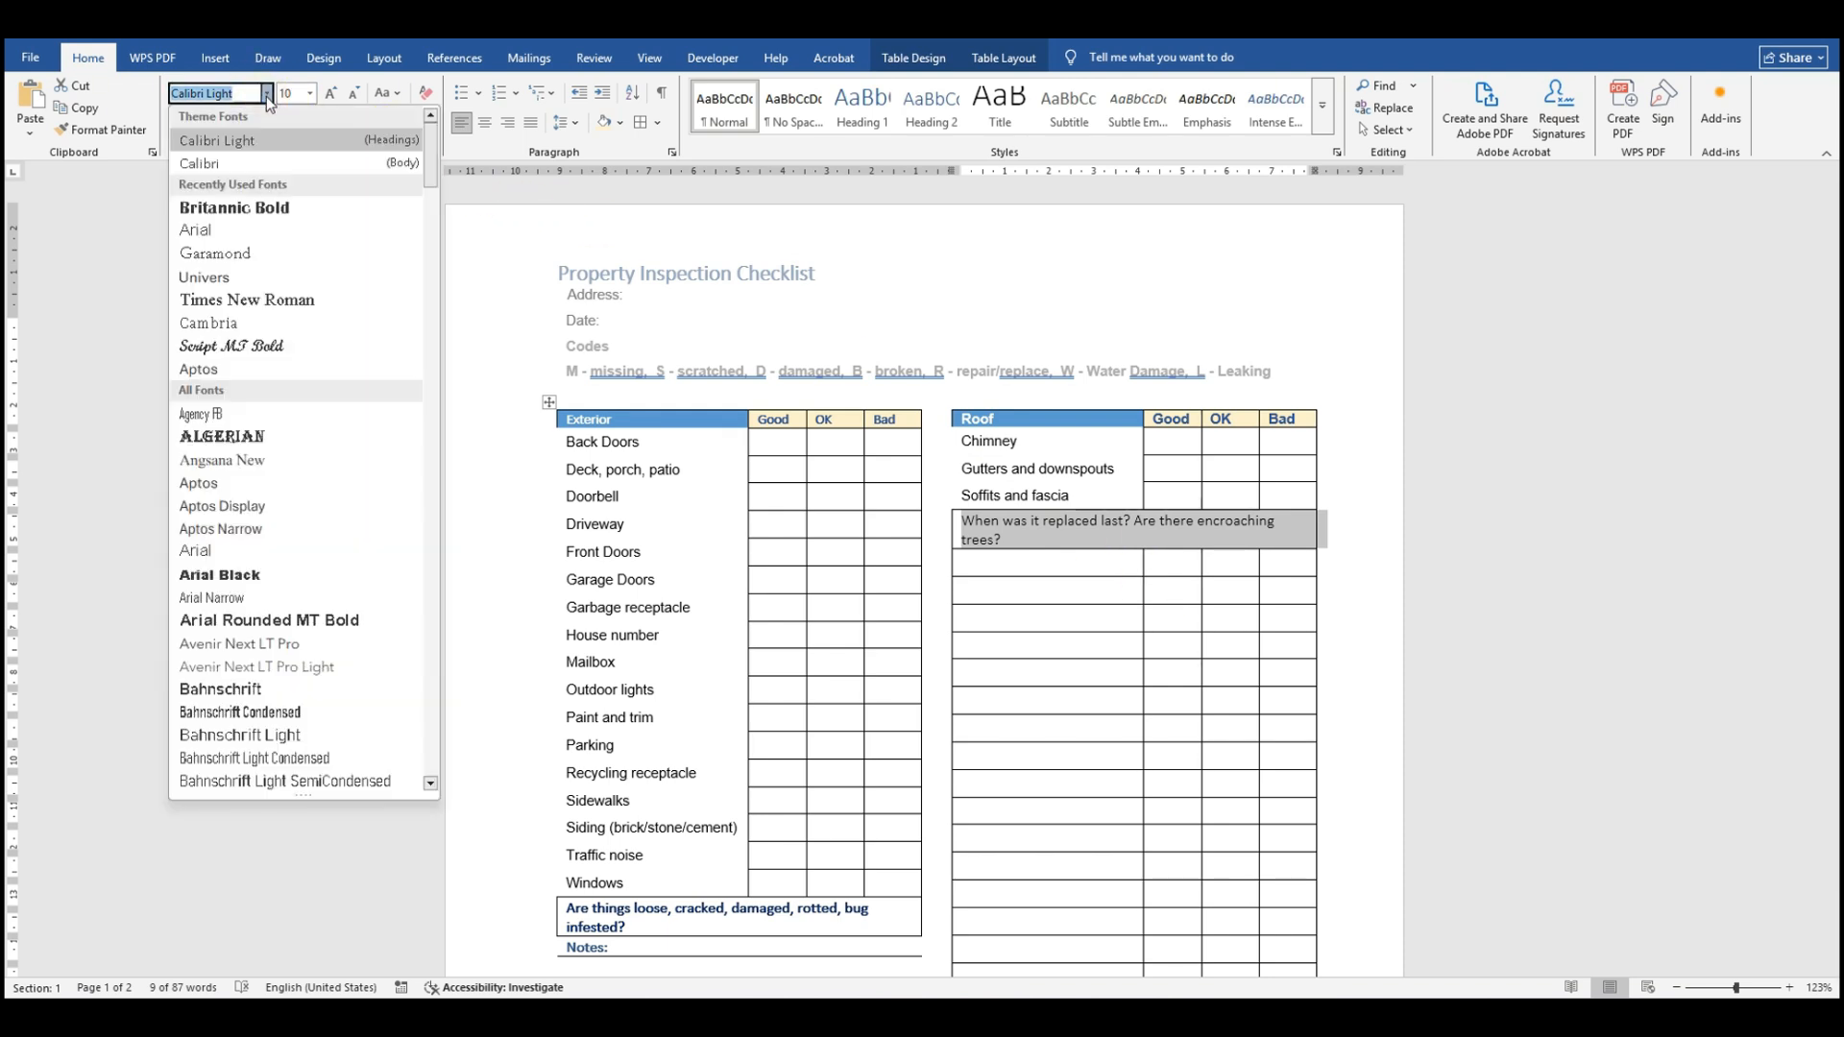
left_click(236, 164)
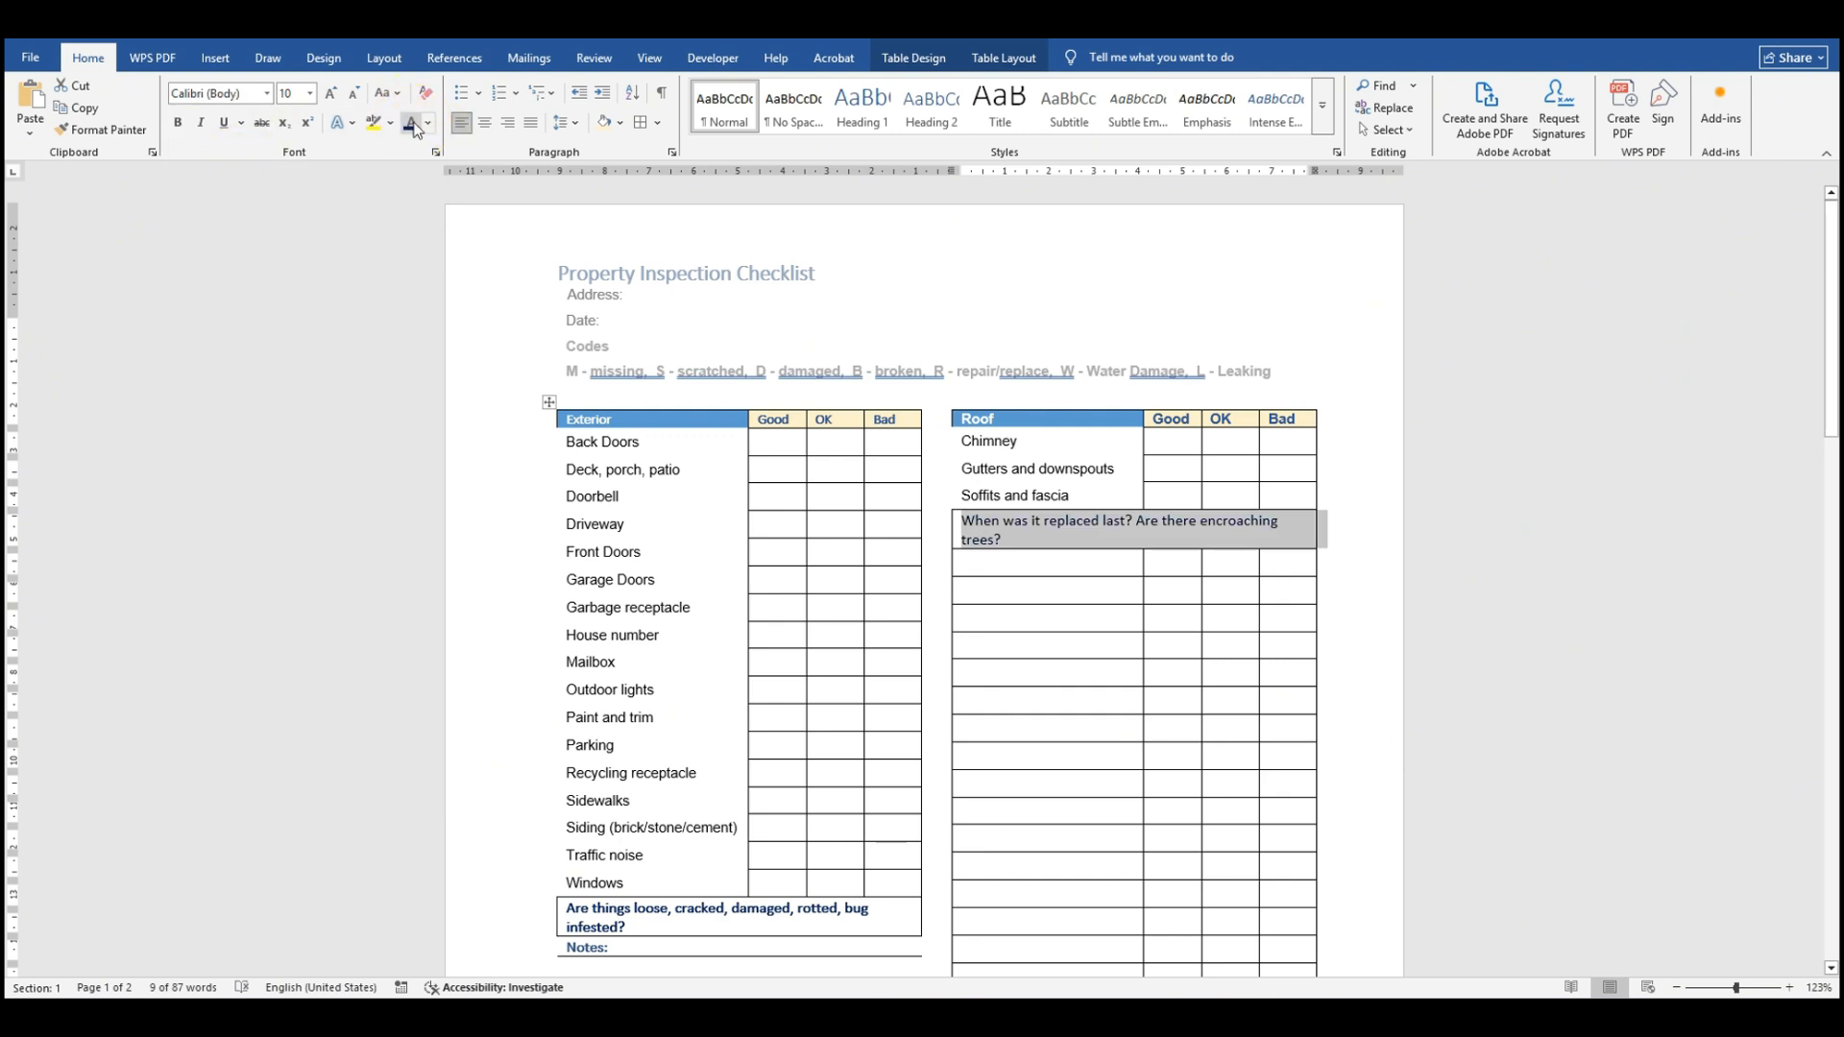
left_click(179, 128)
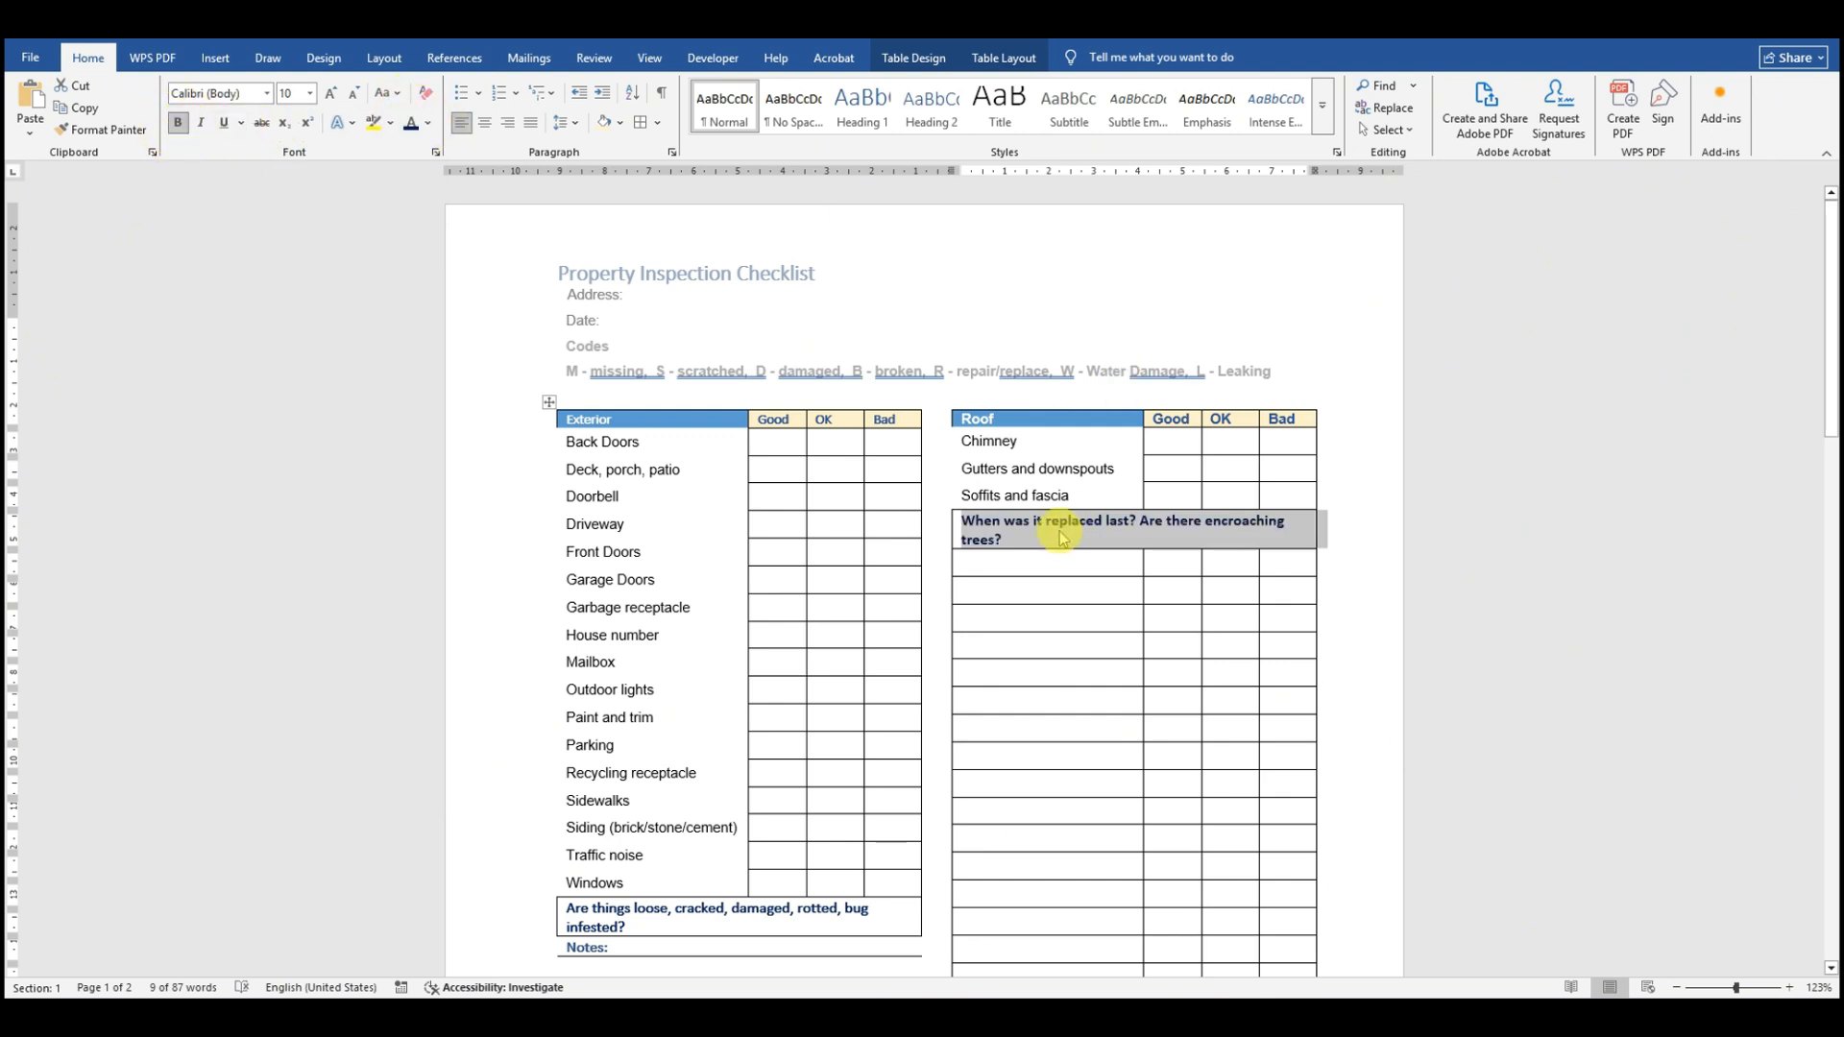
Step: Shade the Exterior table's question row, "Are things loose, cracked, damaged, rotted, bug infested?", light gray
scroll(1088, 629, "down", 2)
left_click(1063, 605)
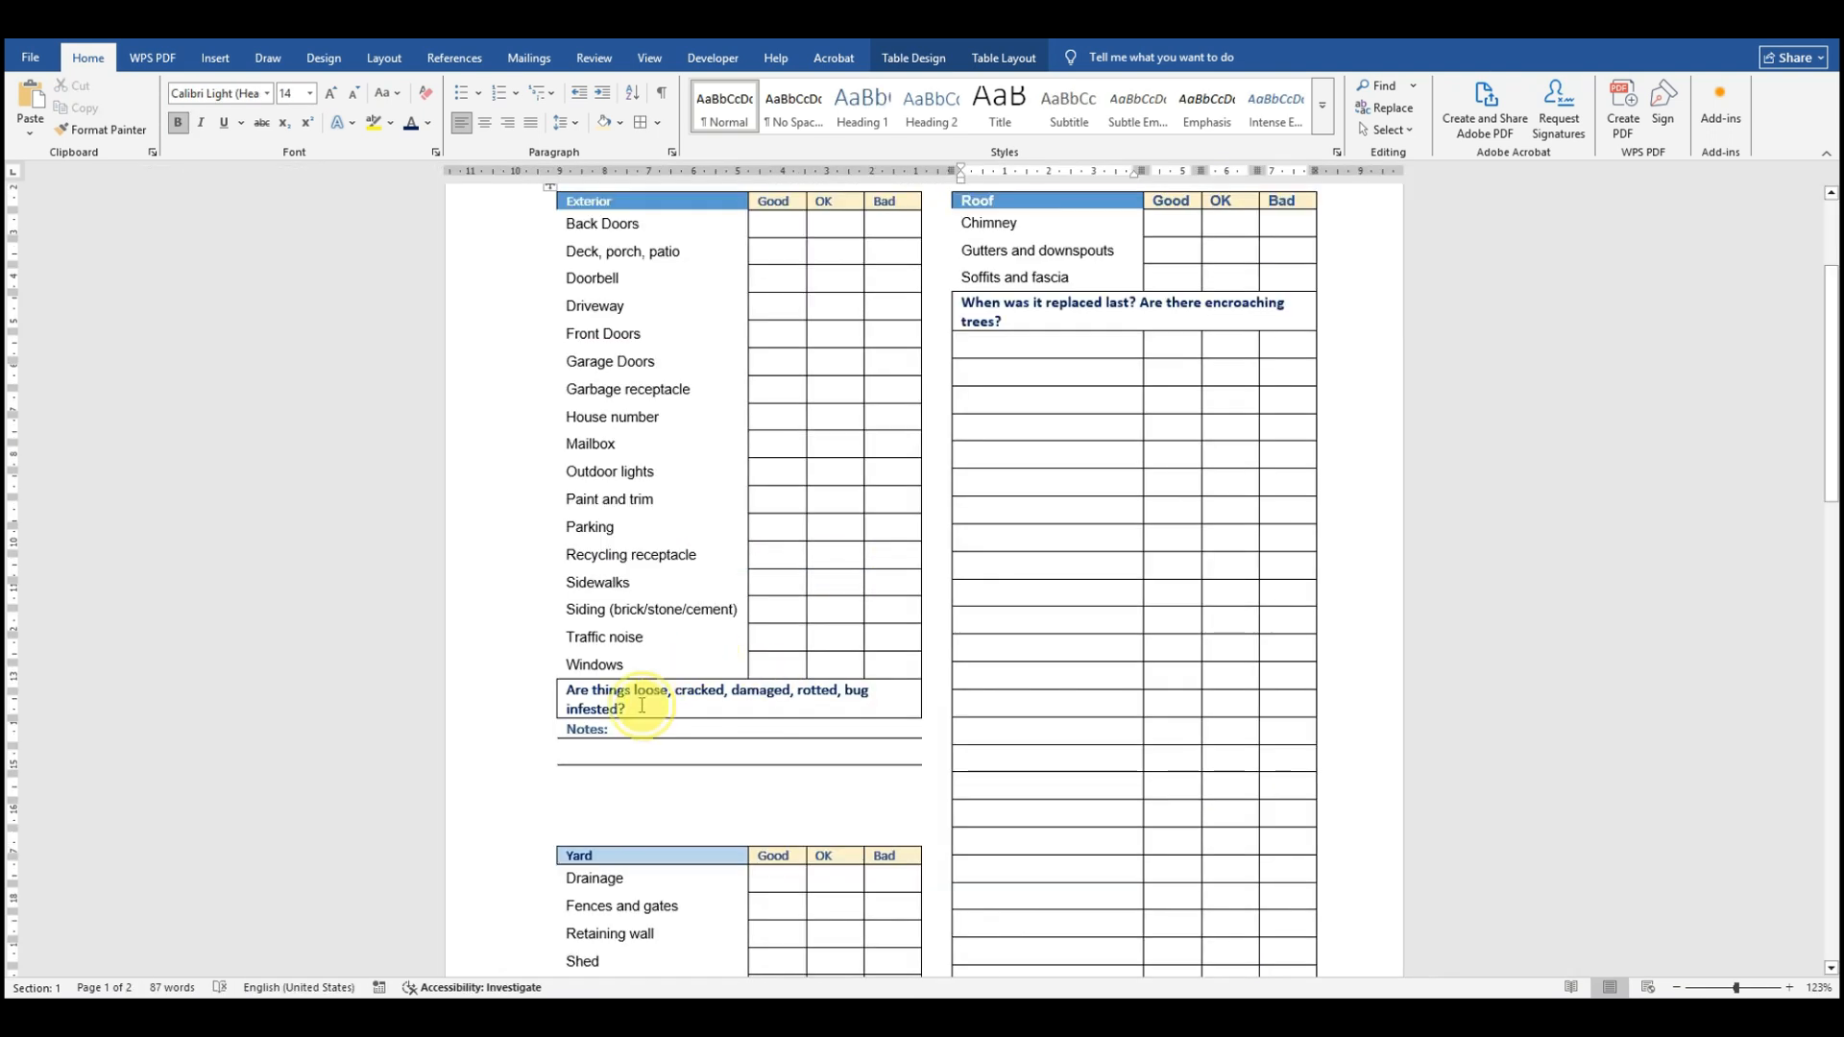
left_click_drag(642, 706, 902, 712)
left_click(624, 691)
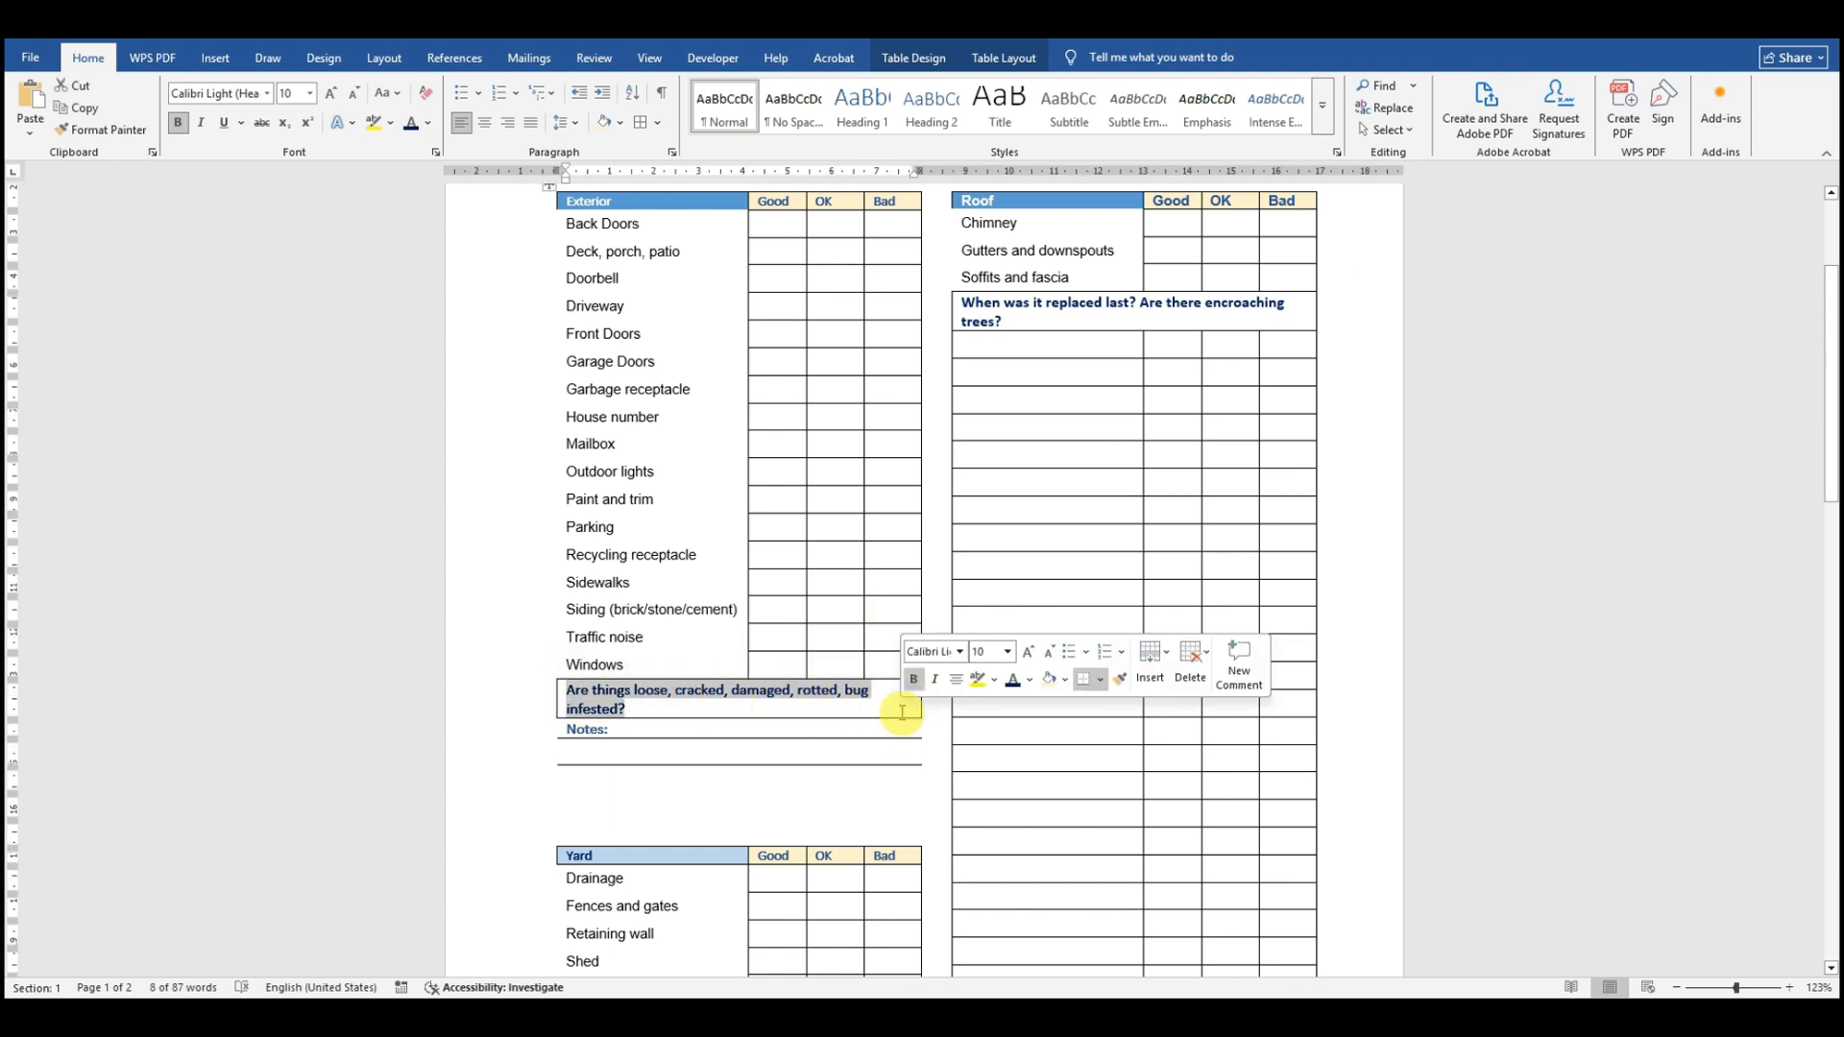
left_click(1063, 680)
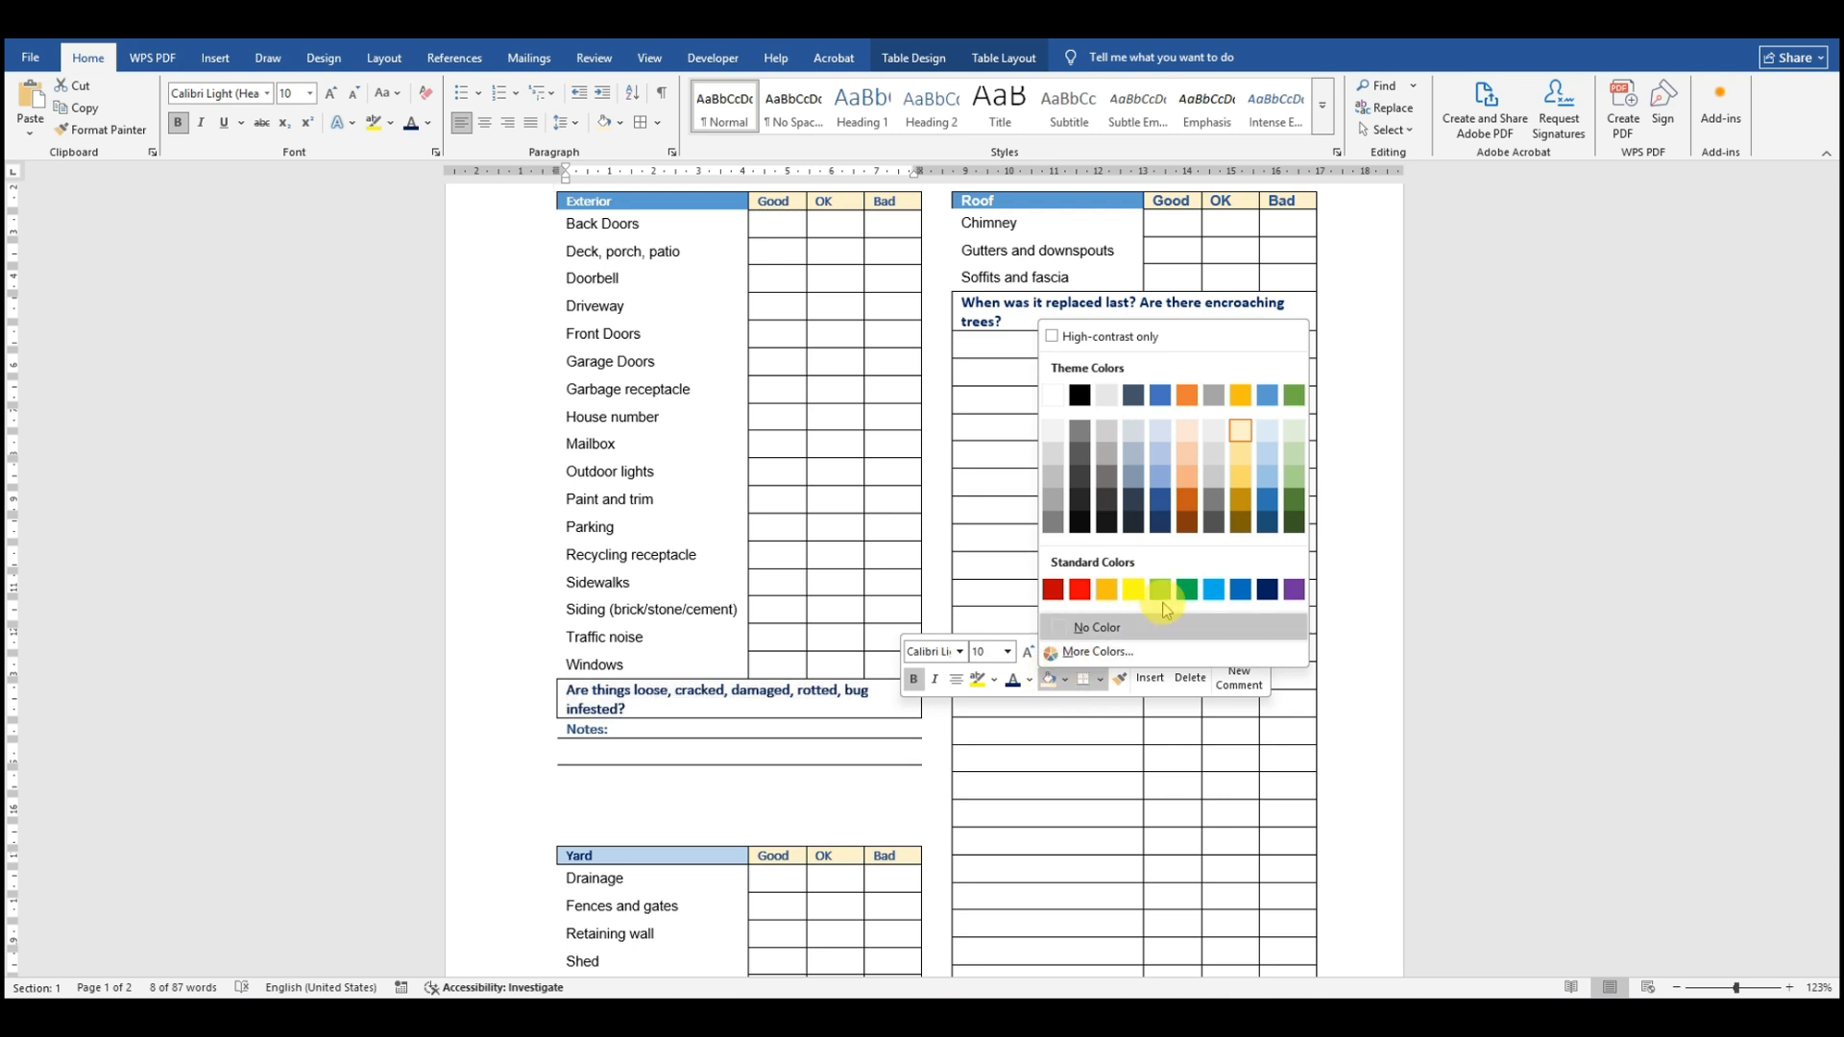
left_click(1100, 433)
left_click(1070, 486)
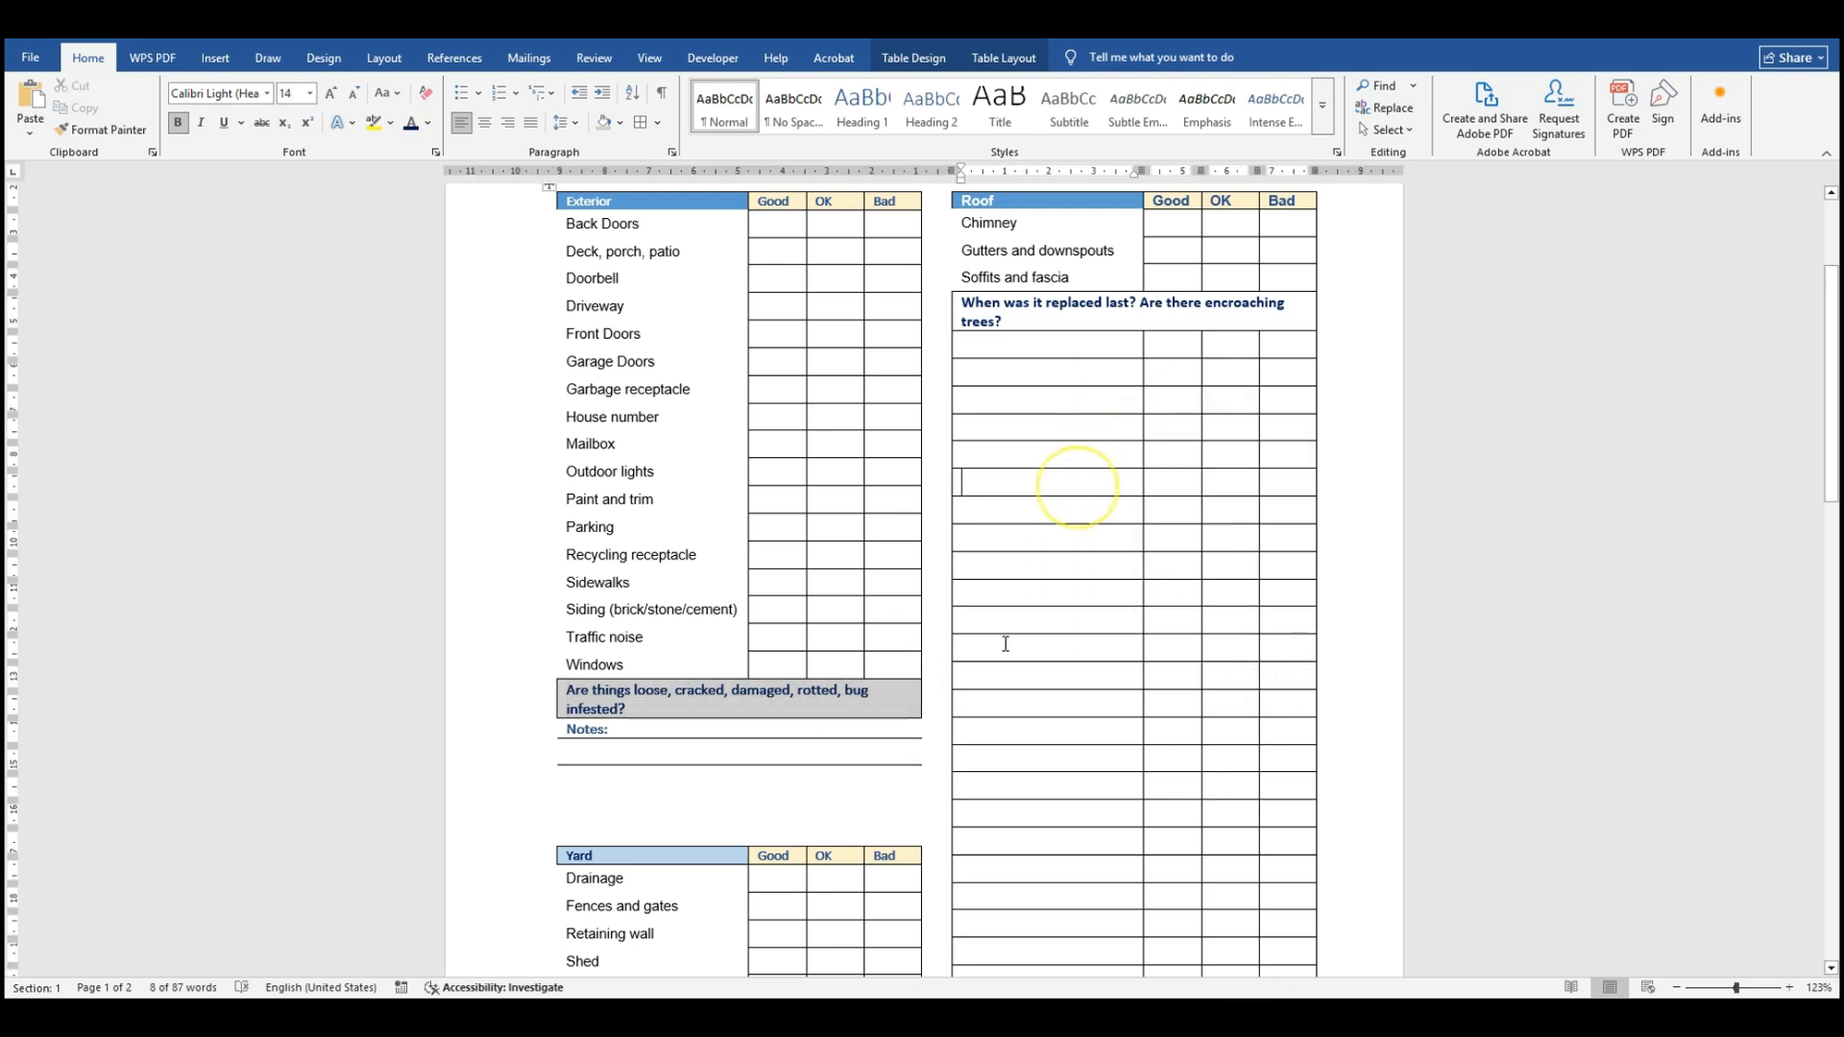
Step: Shade the Yard table's question row about trees, shrubs and lawn with the same light gray
scroll(1005, 647, "down", 4)
left_click(971, 688)
scroll(971, 688, "down", 3)
left_click_drag(909, 553, 544, 547)
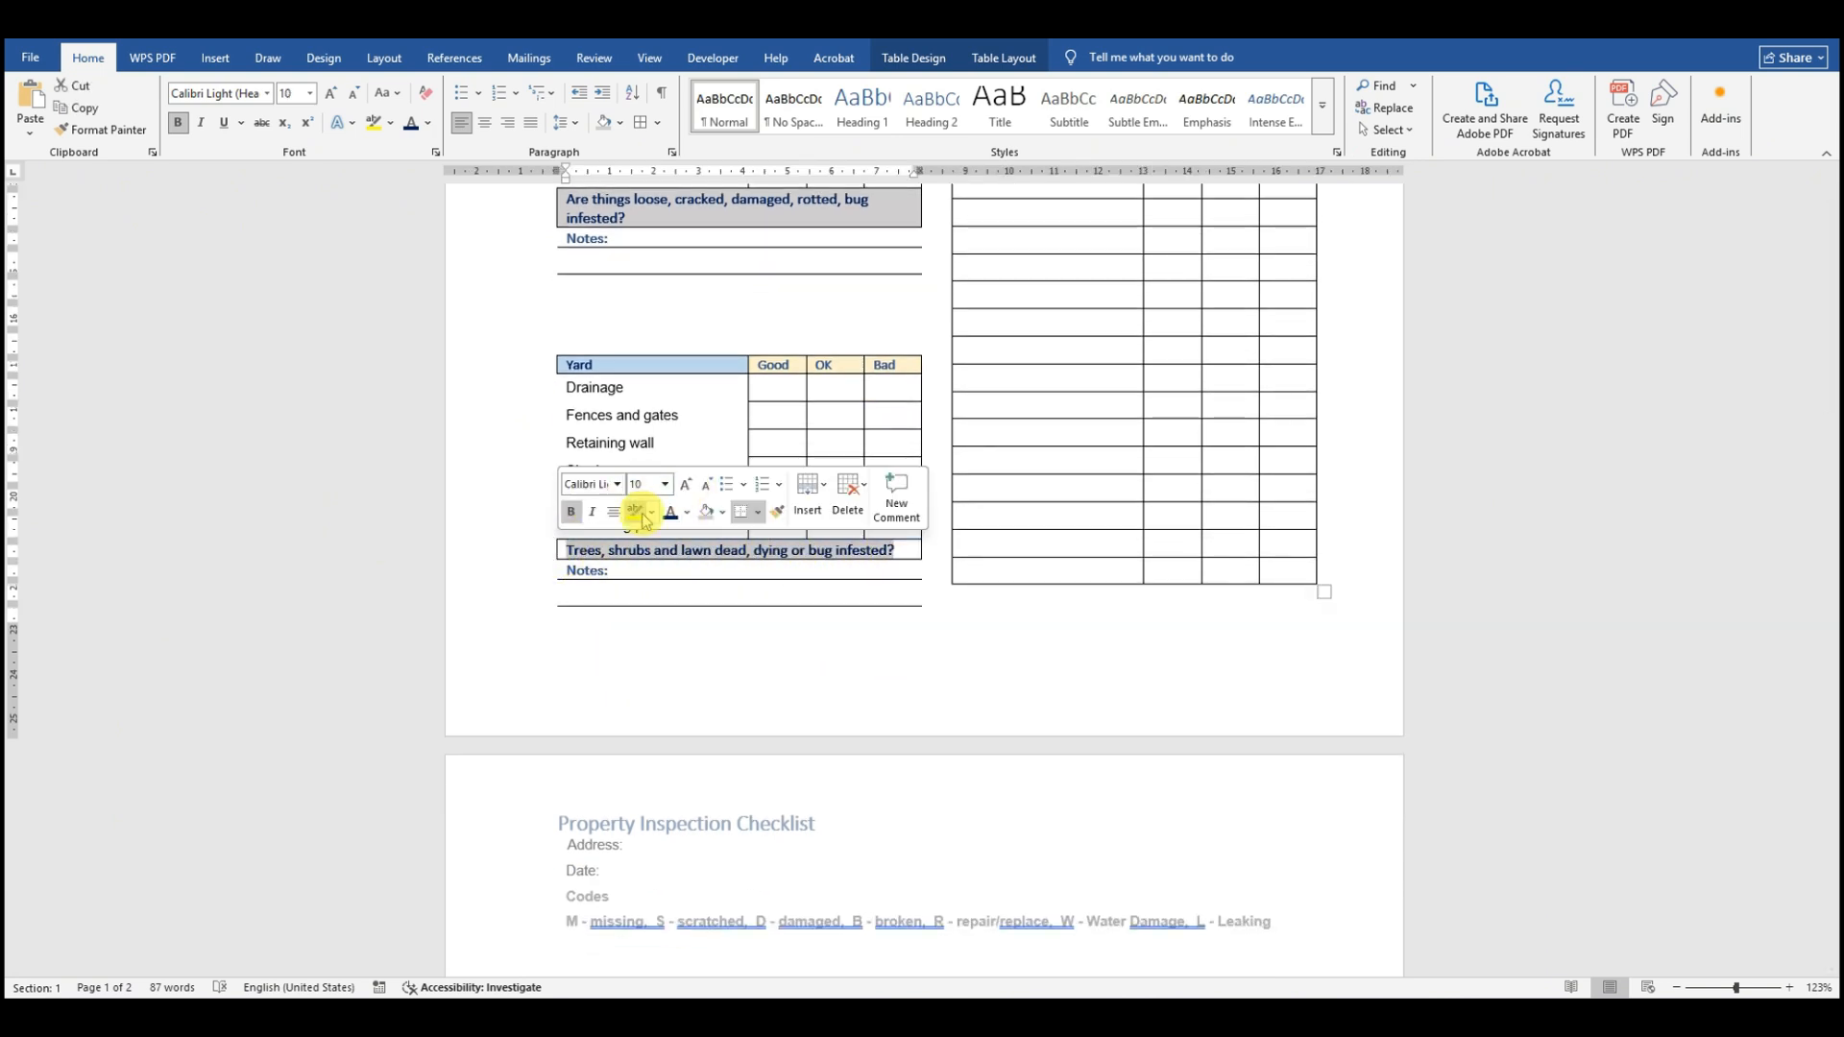
Step: Shade the Roof table's question row with the same light gray as the Exterior question
scroll(1220, 498, "up", 18)
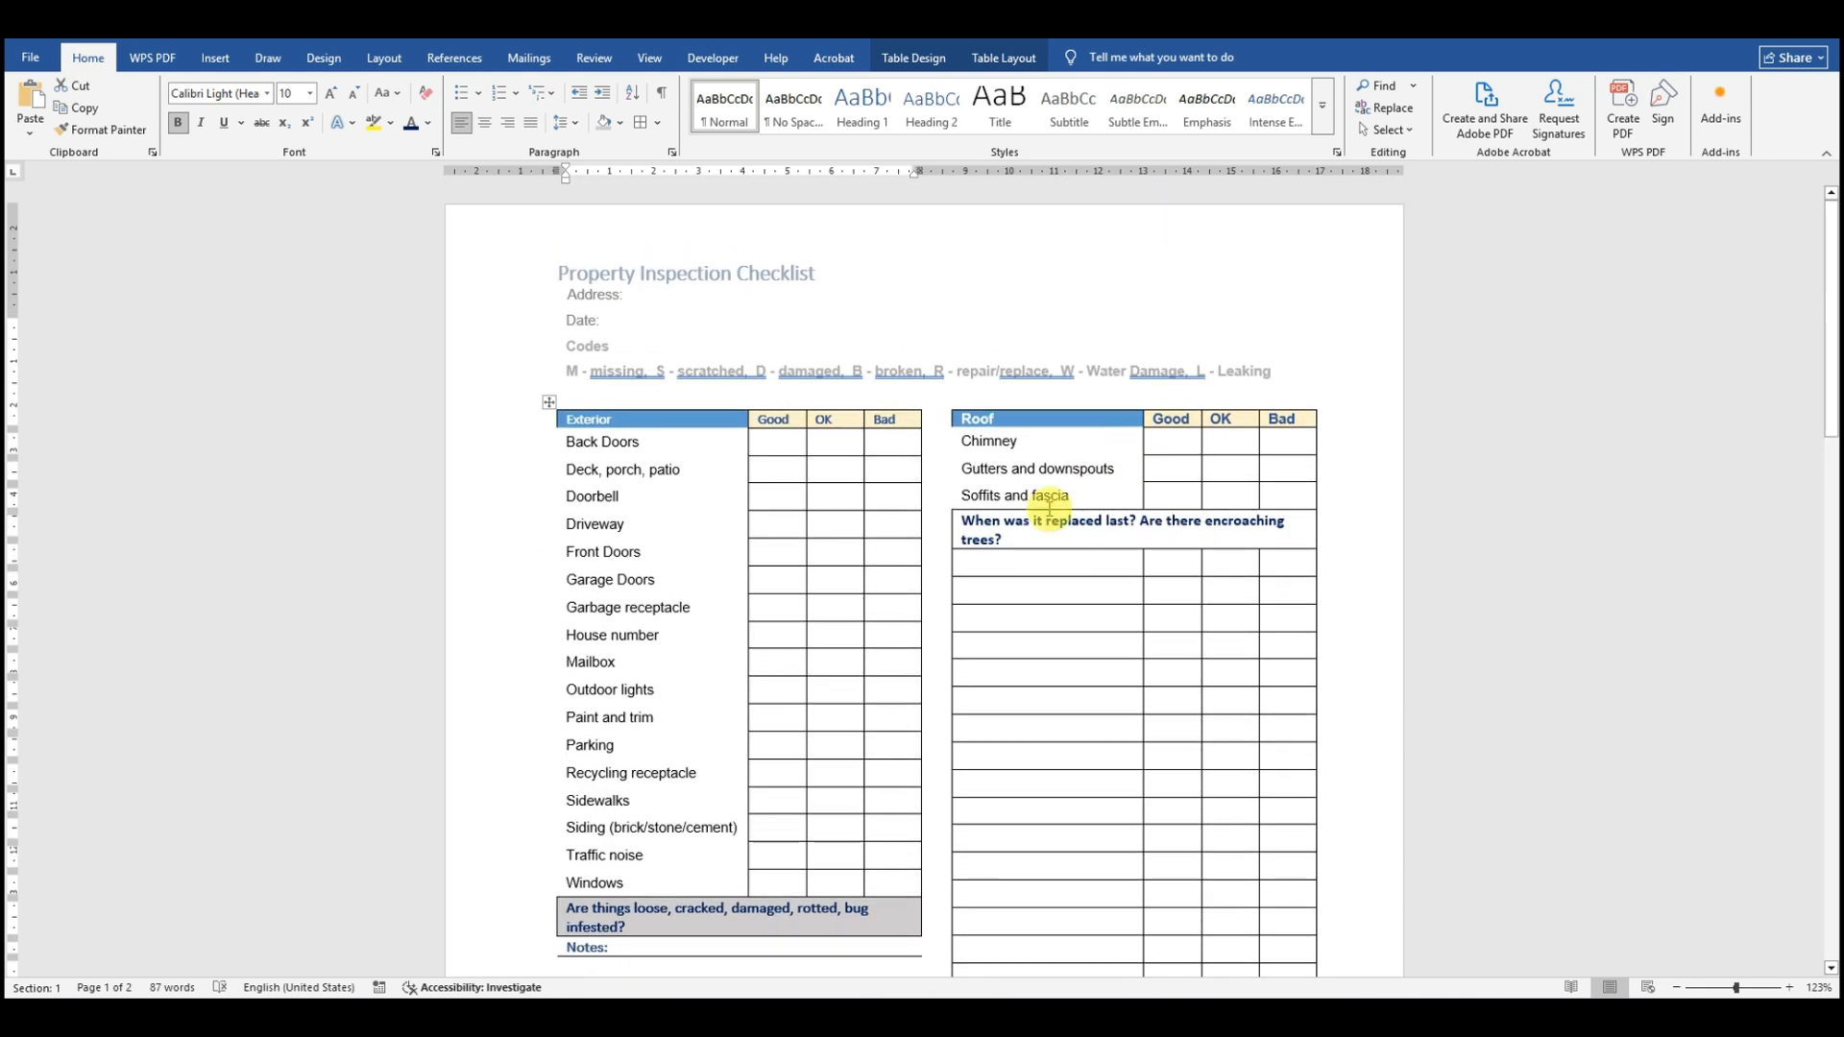
left_click_drag(1017, 536, 947, 527)
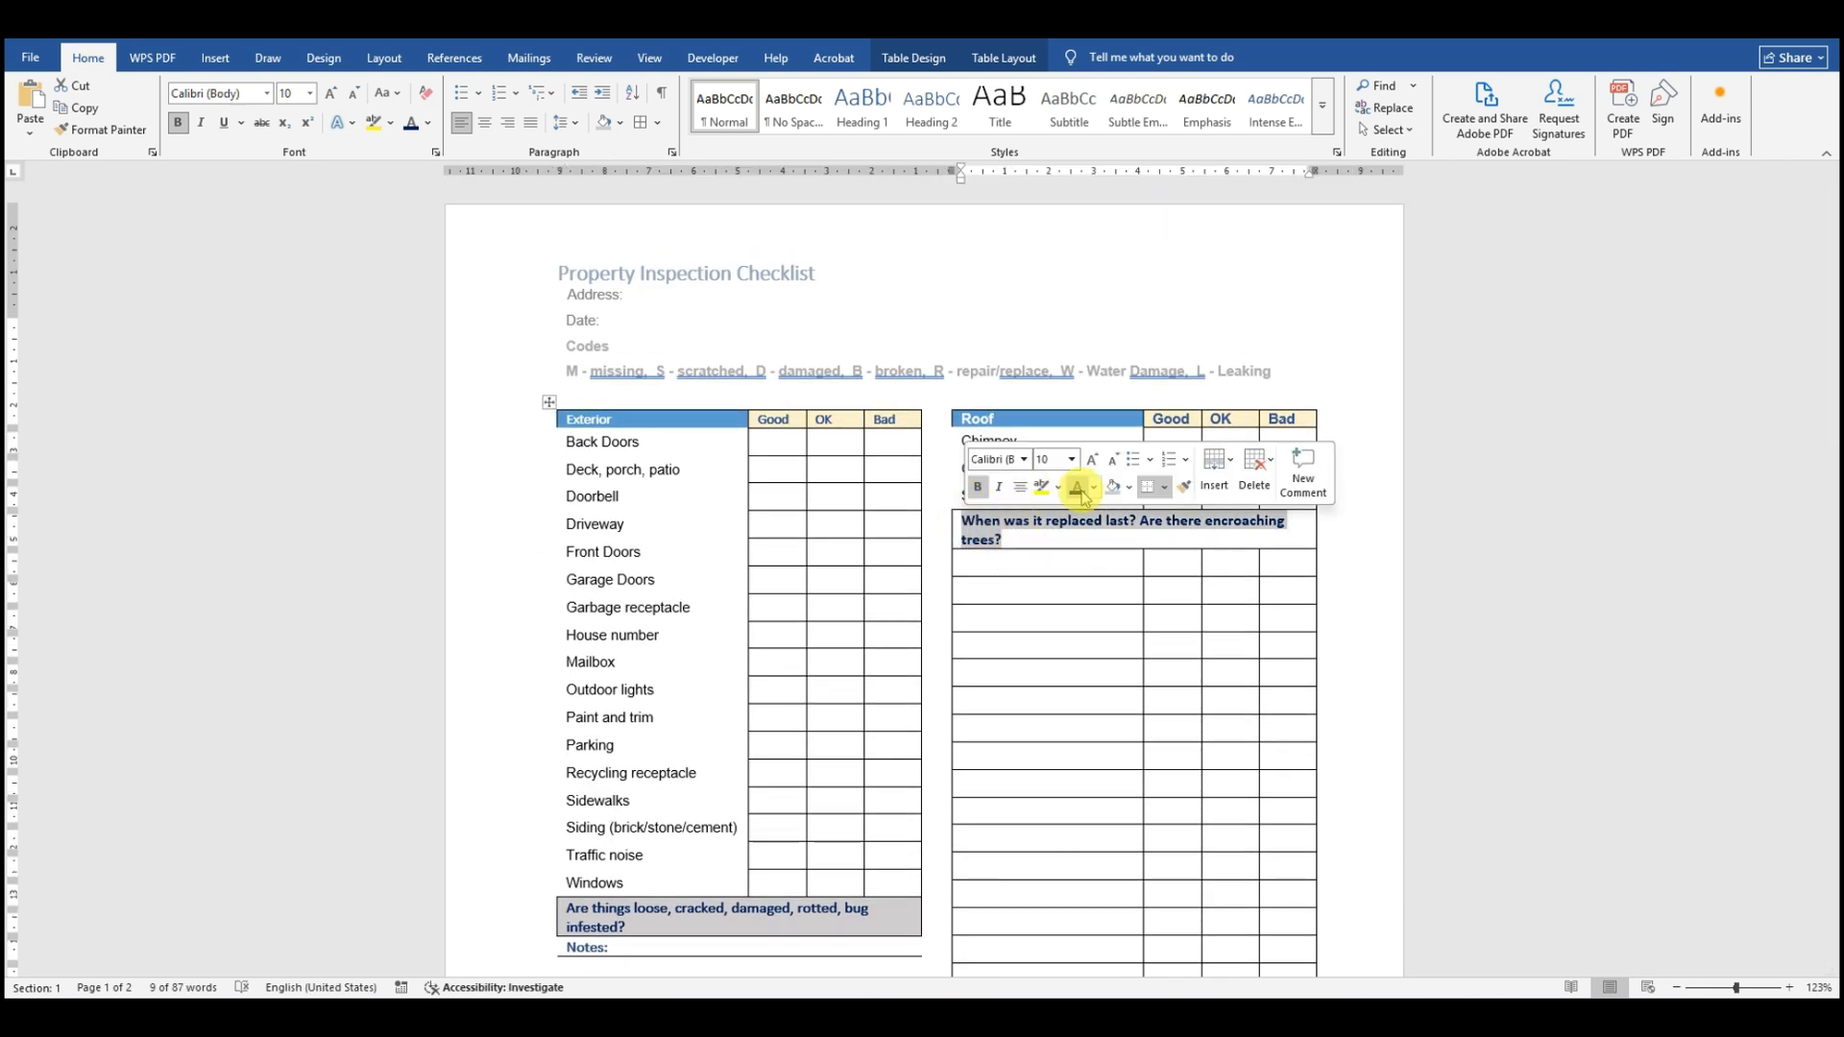
left_click(1116, 493)
left_click(1135, 615)
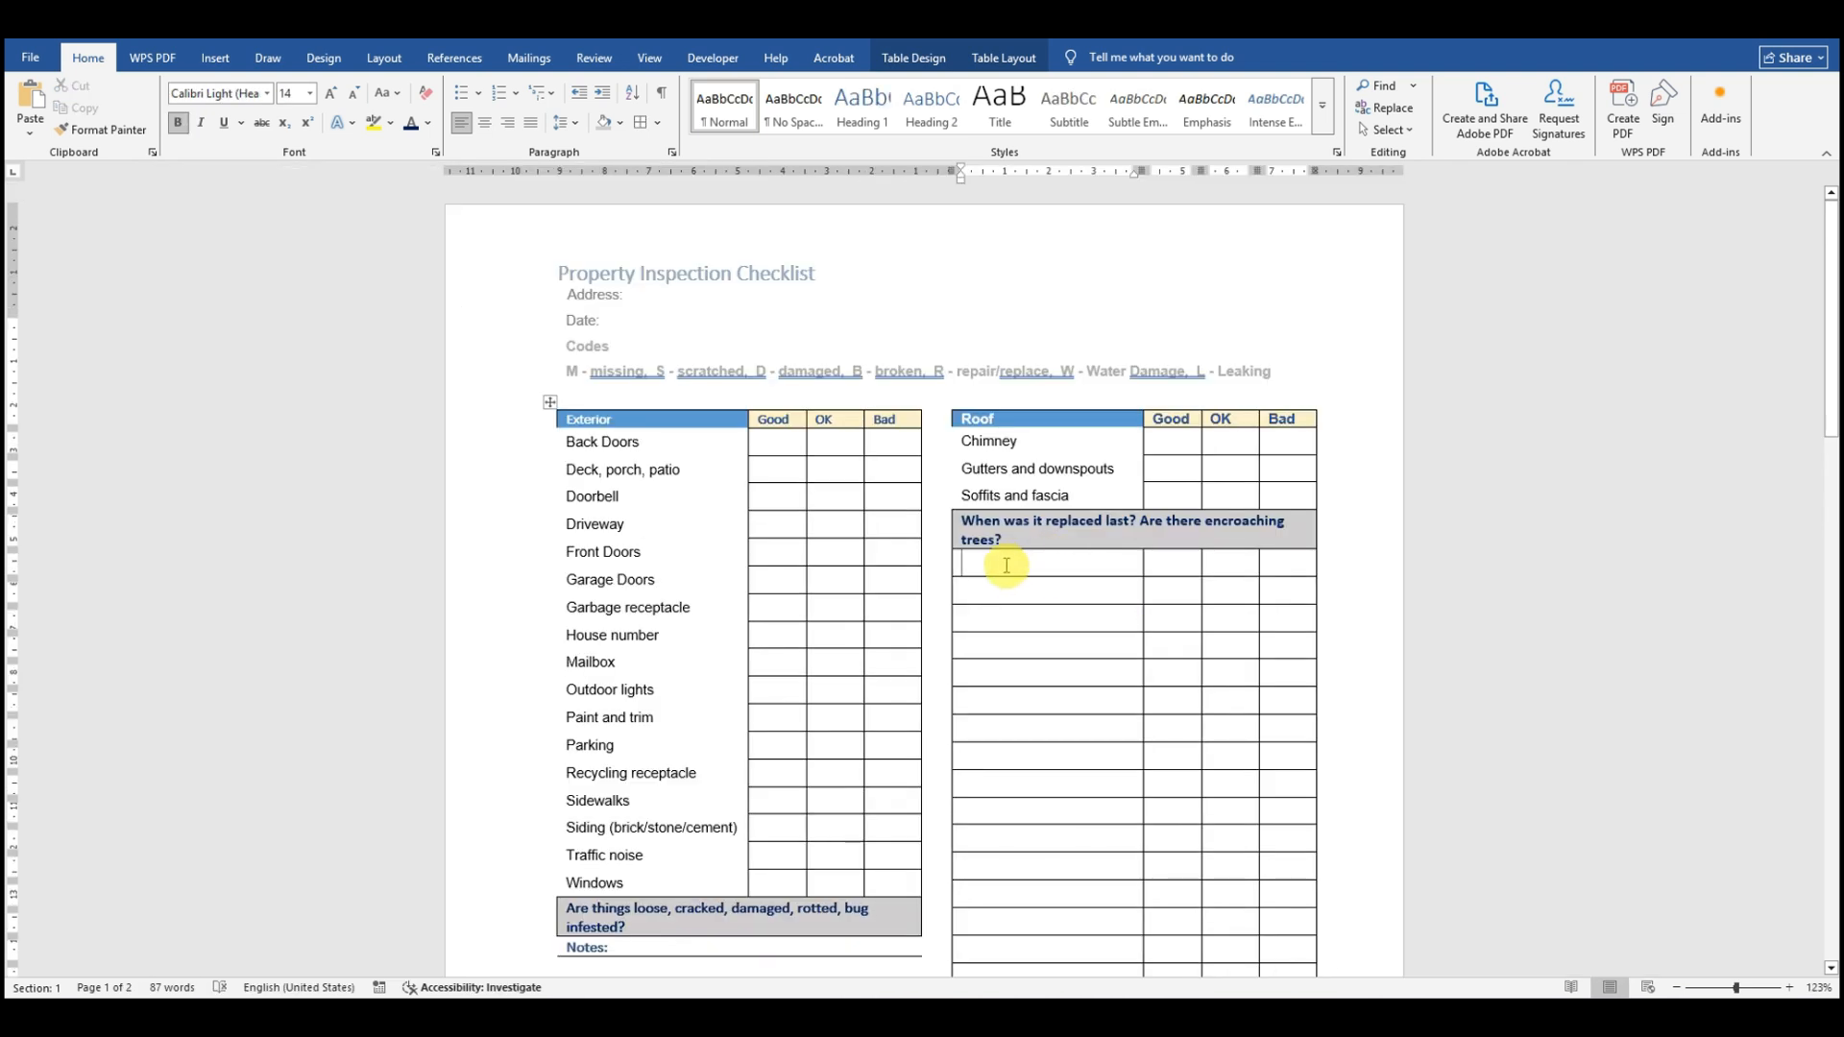
Step: Remove all borders from the three empty rows directly below the Roof question
left_click_drag(1006, 566, 1281, 622)
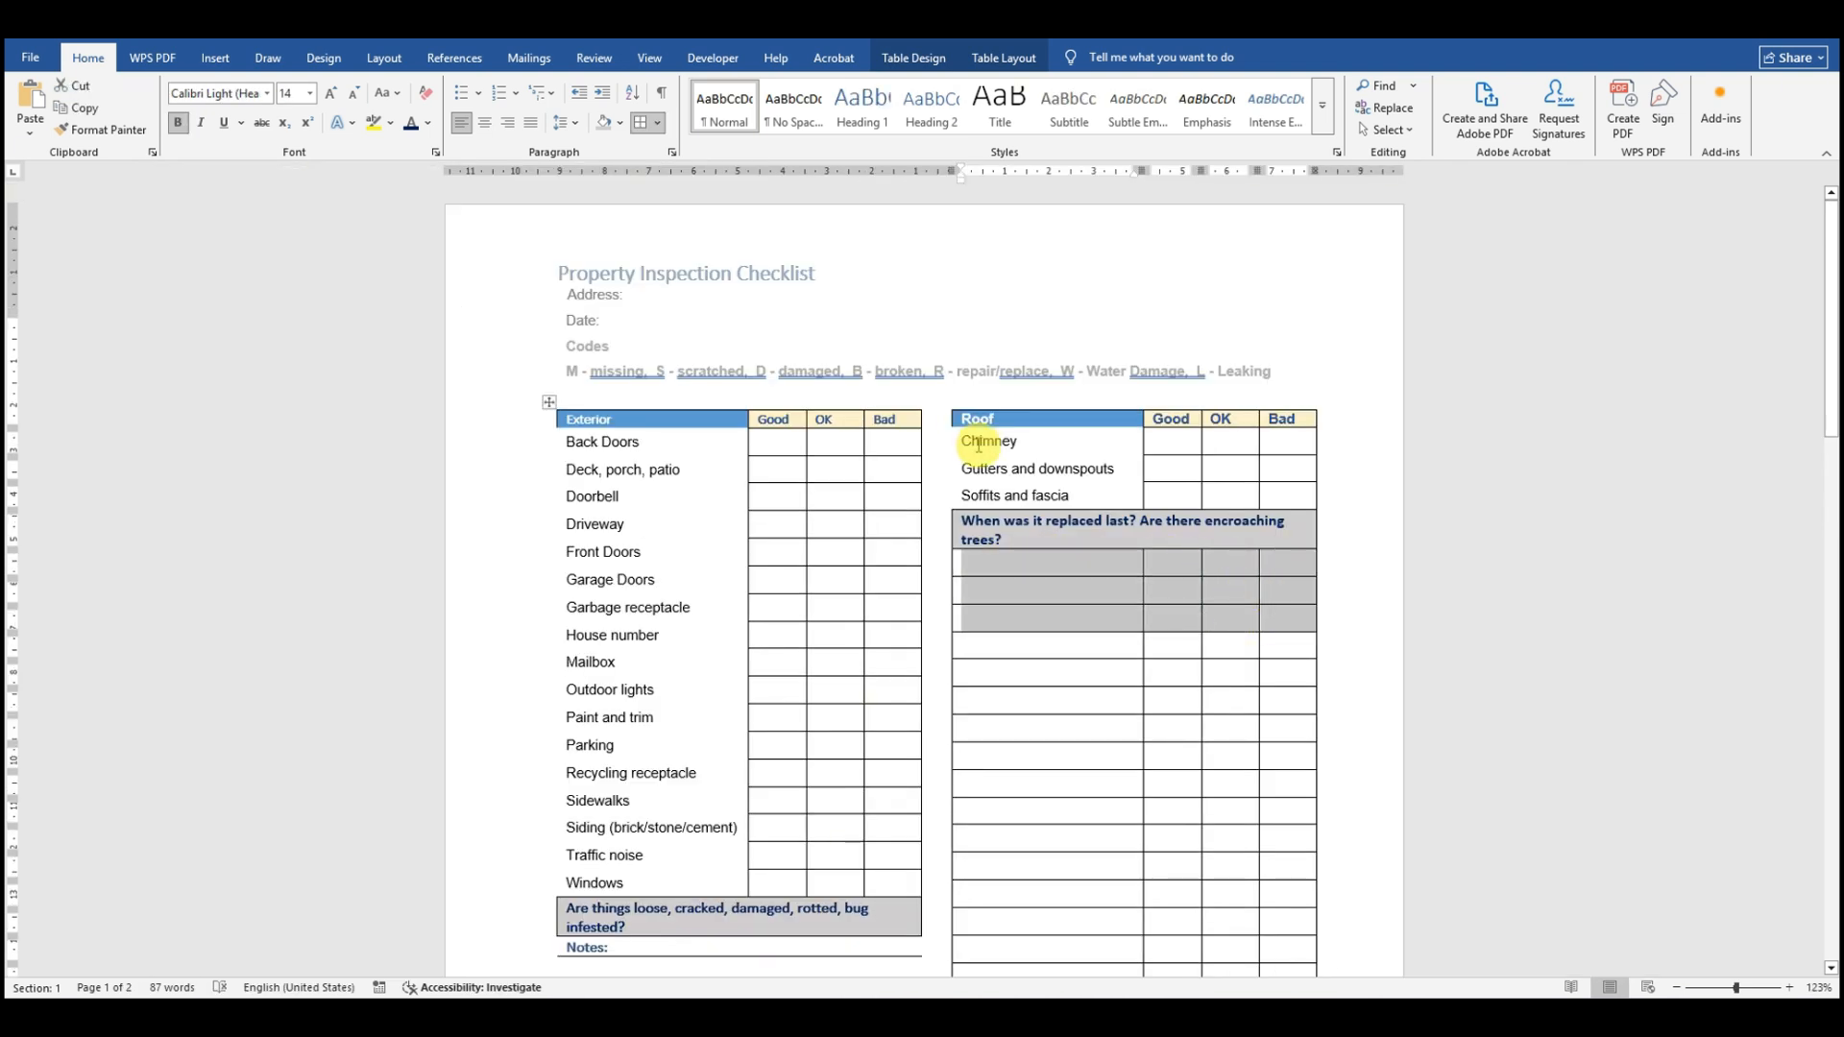
left_click(657, 125)
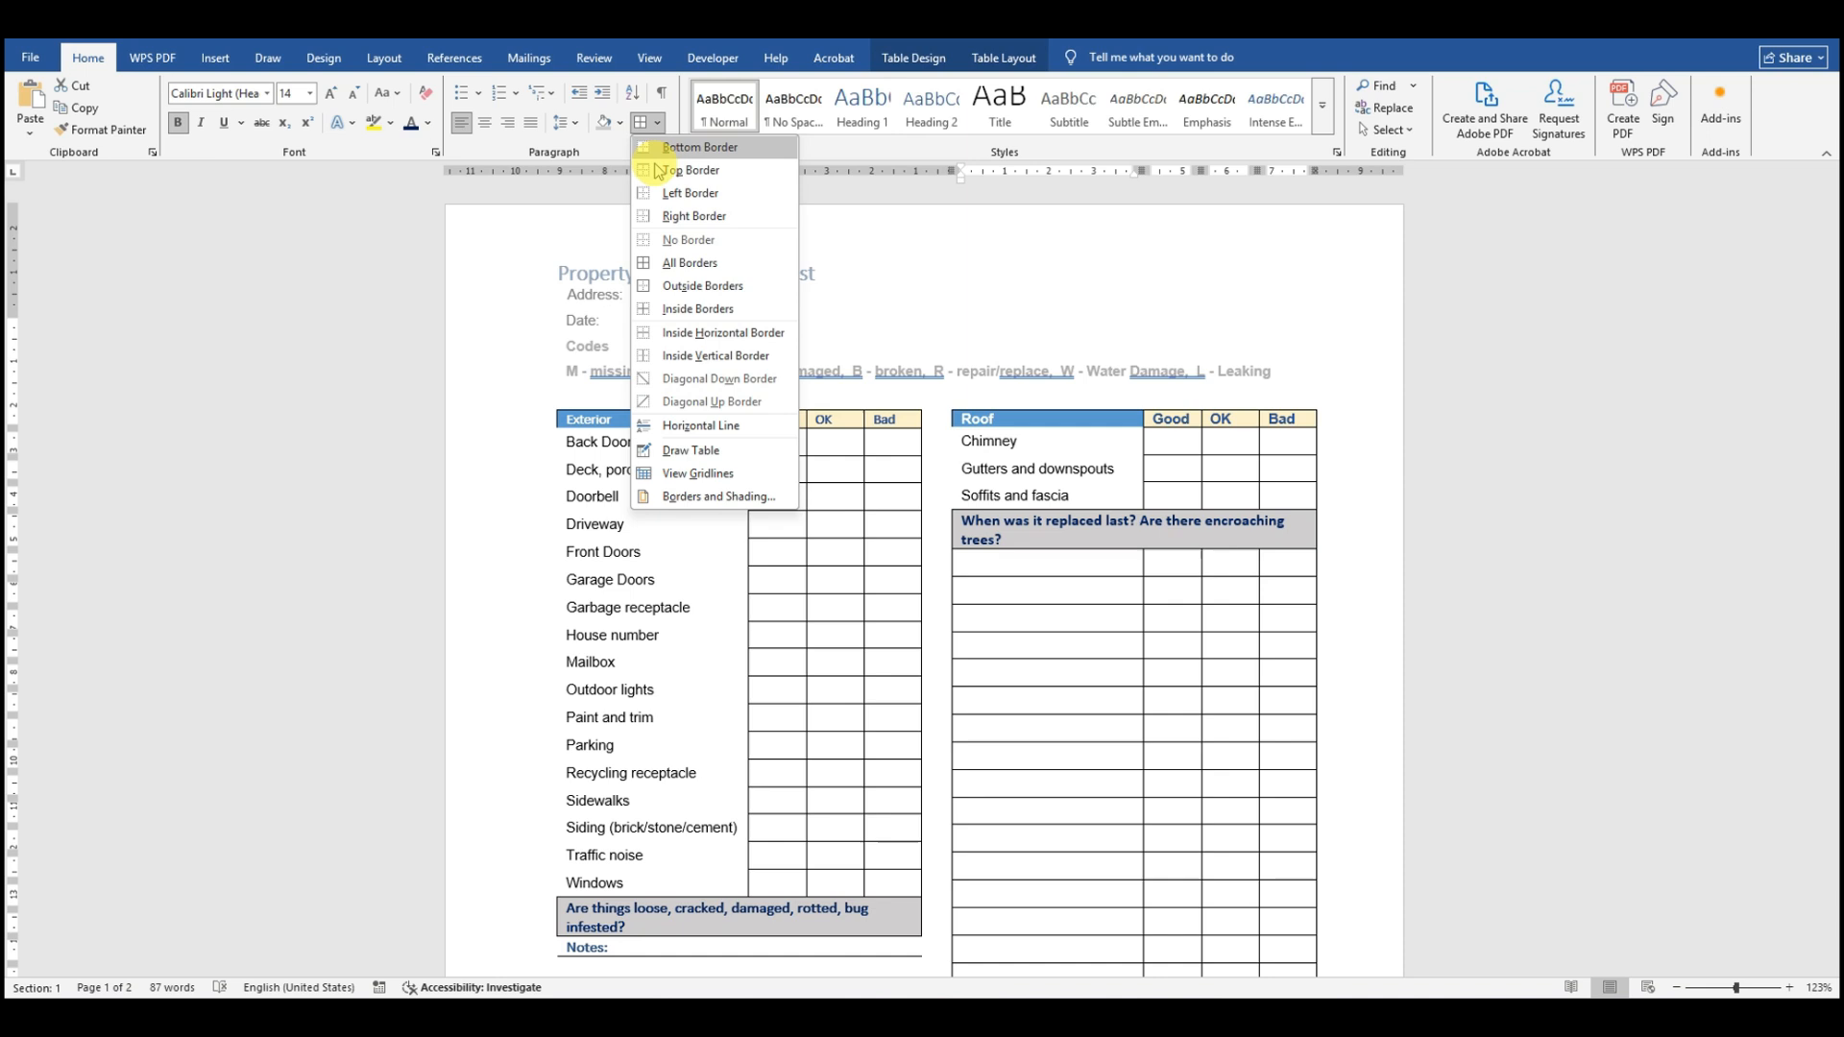
left_click(715, 240)
left_click(1041, 584)
Step: Merge the cells within each of the three borderless rows below the Roof question, keeping three separate full-width rows
left_click_drag(980, 559, 1284, 563)
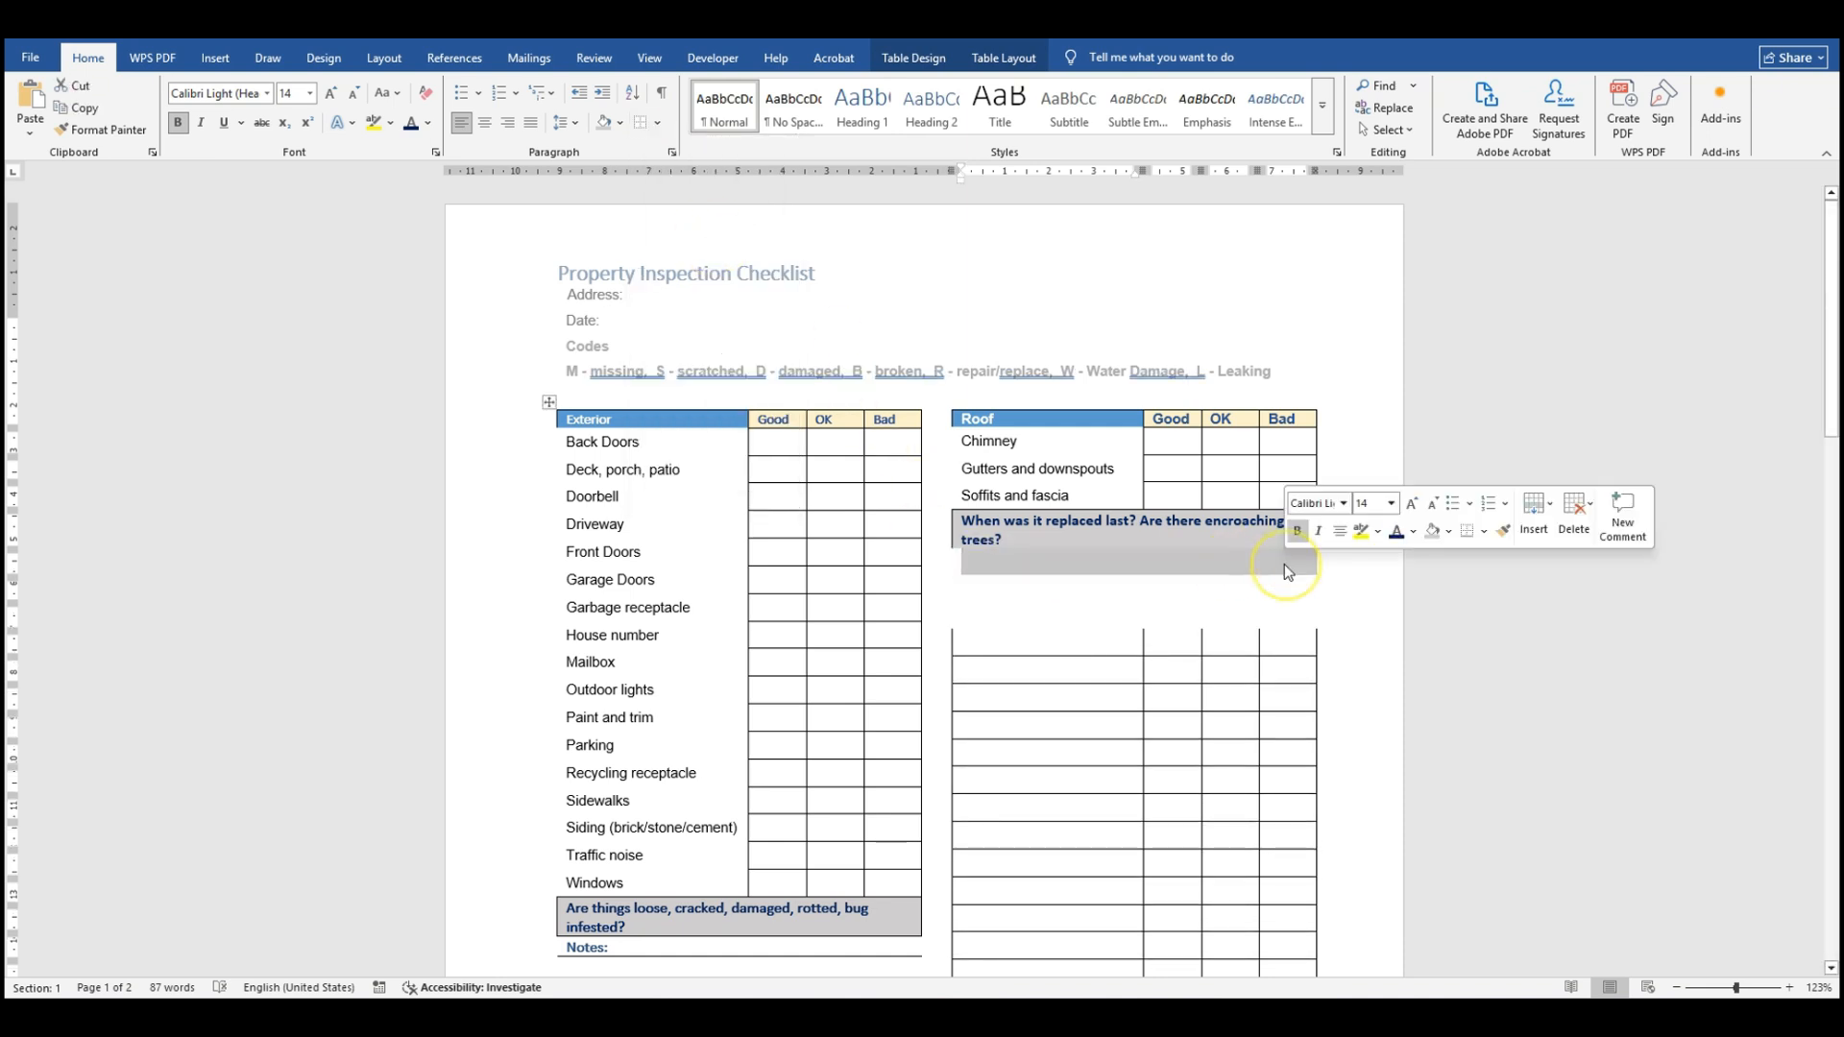
right_click(1291, 565)
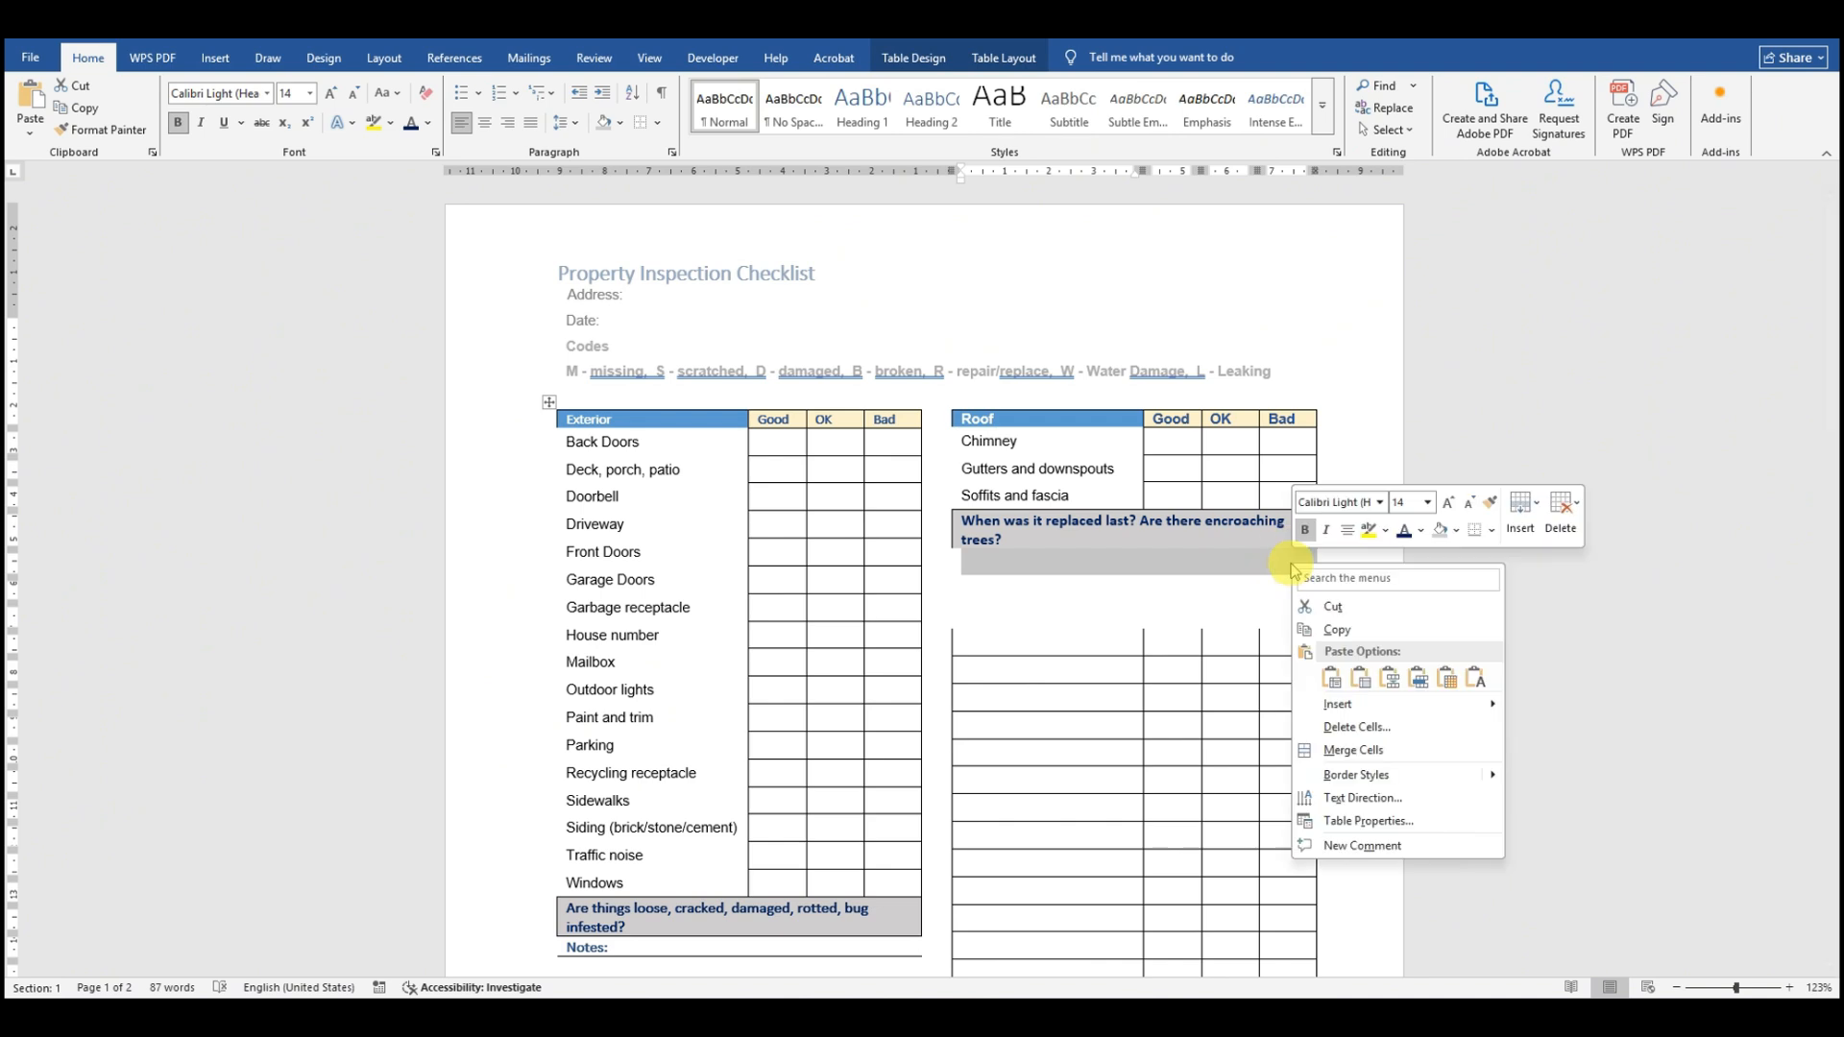
left_click(1398, 751)
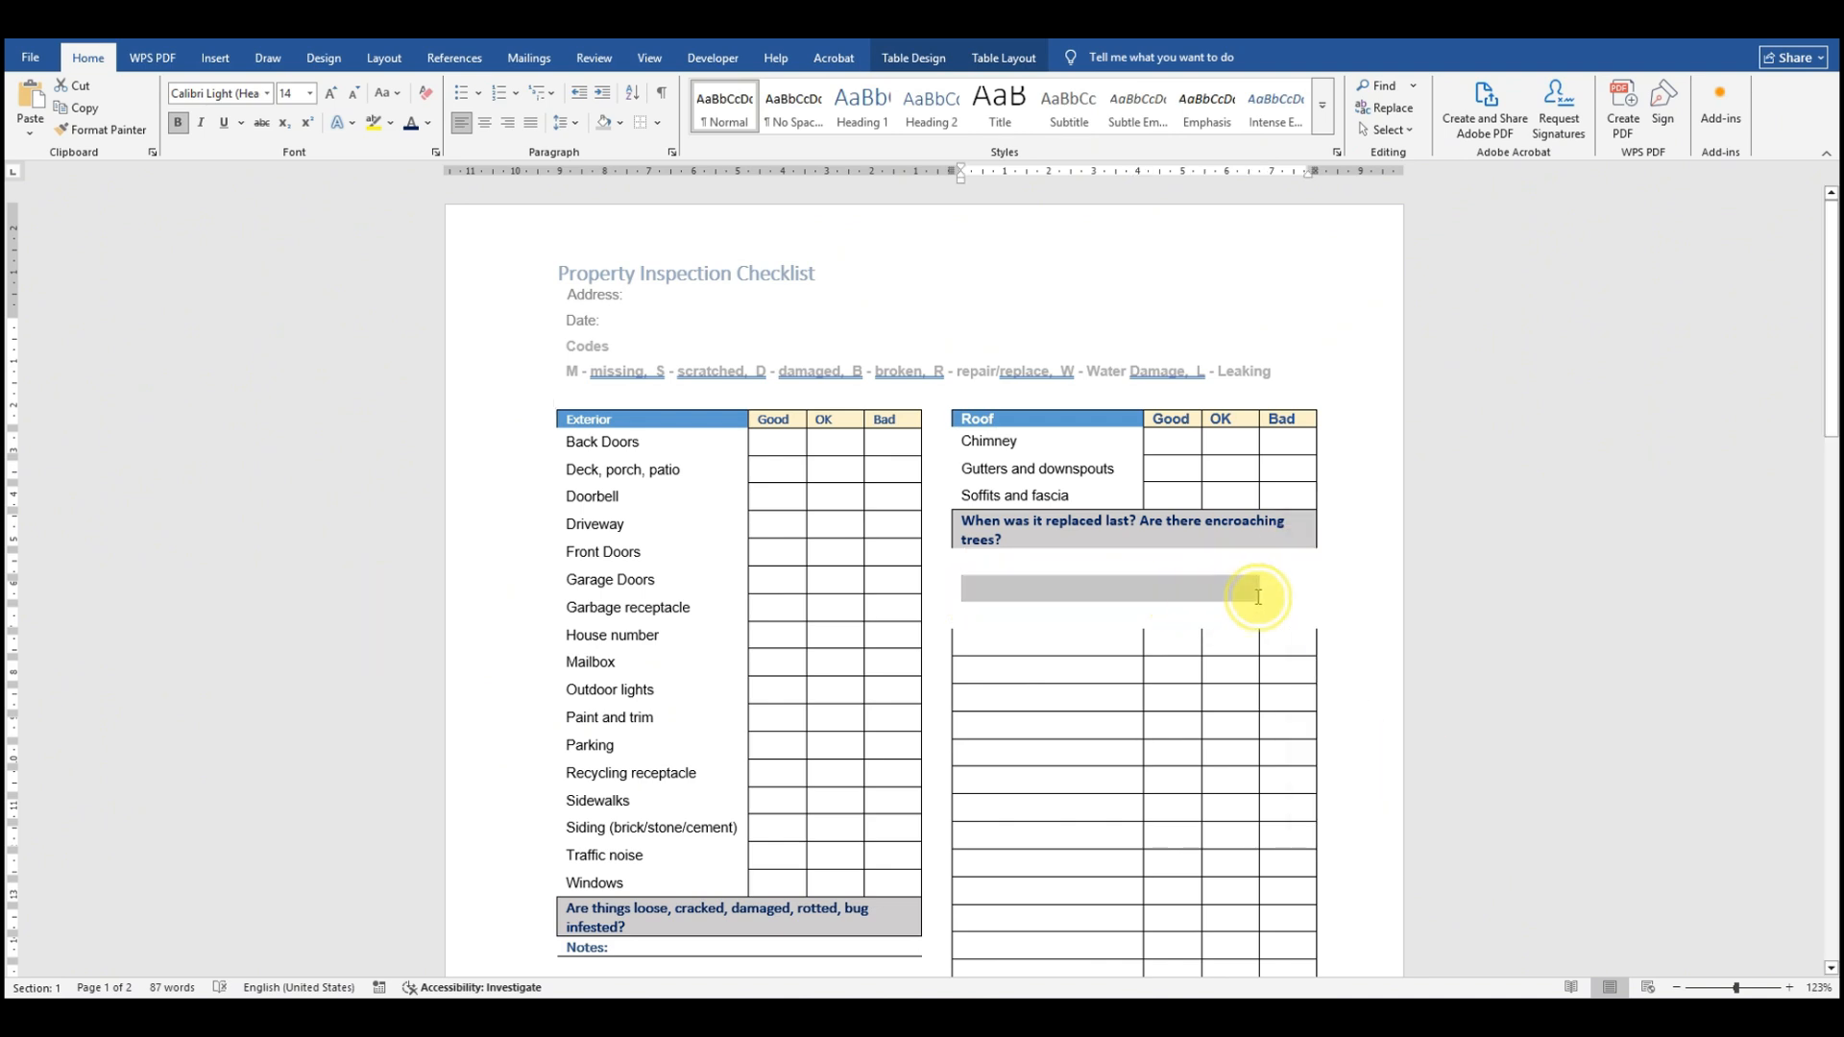
right_click(1287, 585)
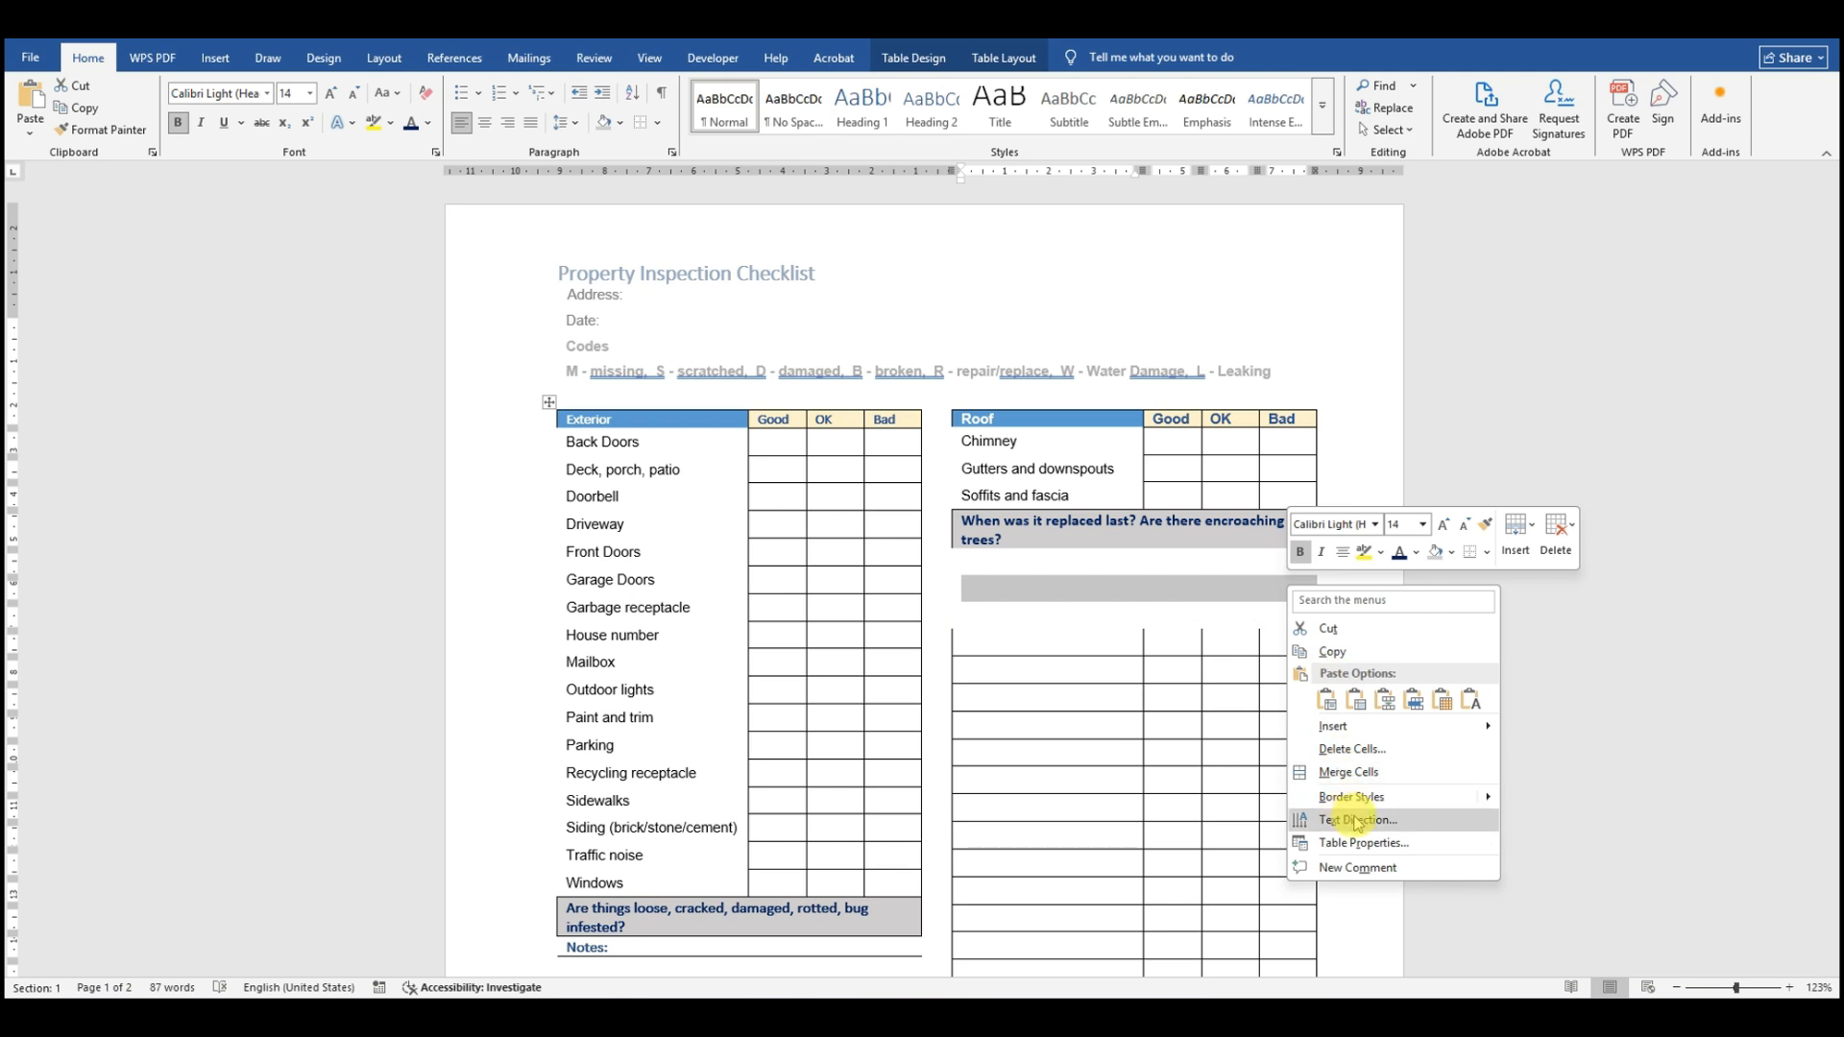
left_click(1366, 773)
left_click_drag(1009, 620, 1340, 618)
left_click(1299, 613)
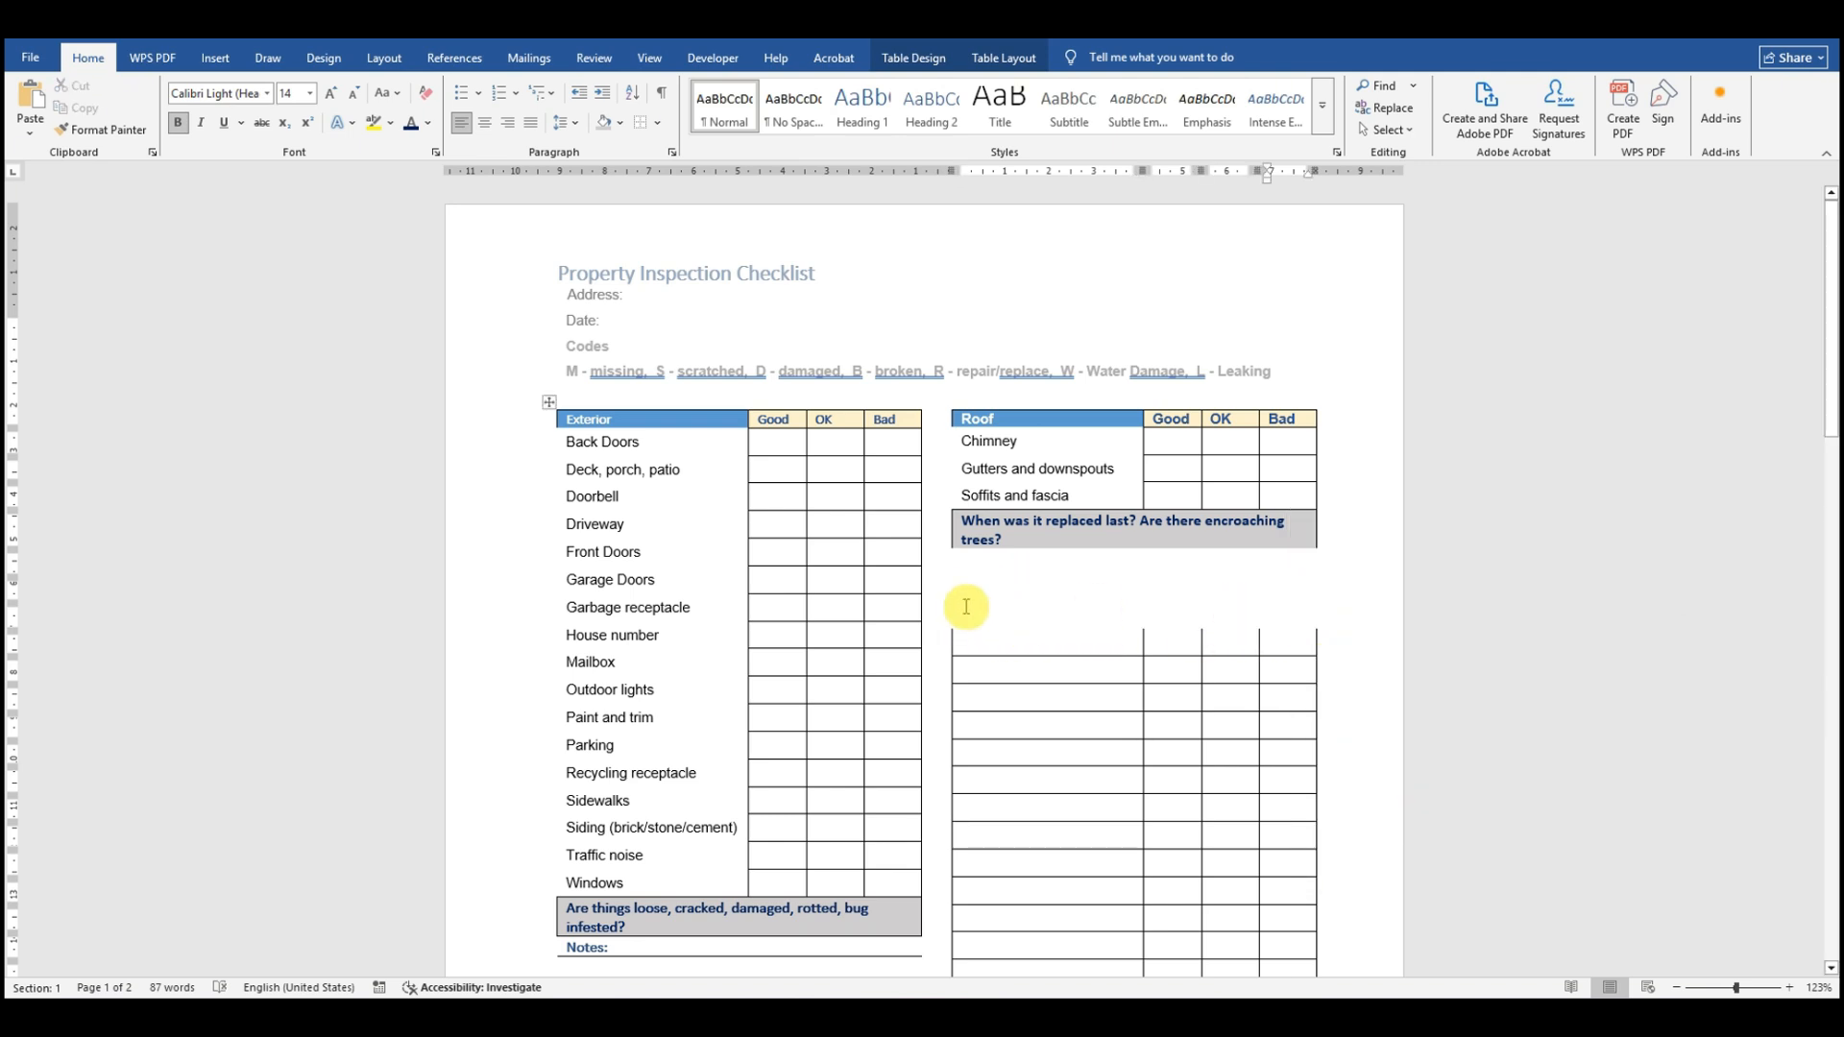
left_click_drag(975, 612, 1284, 609)
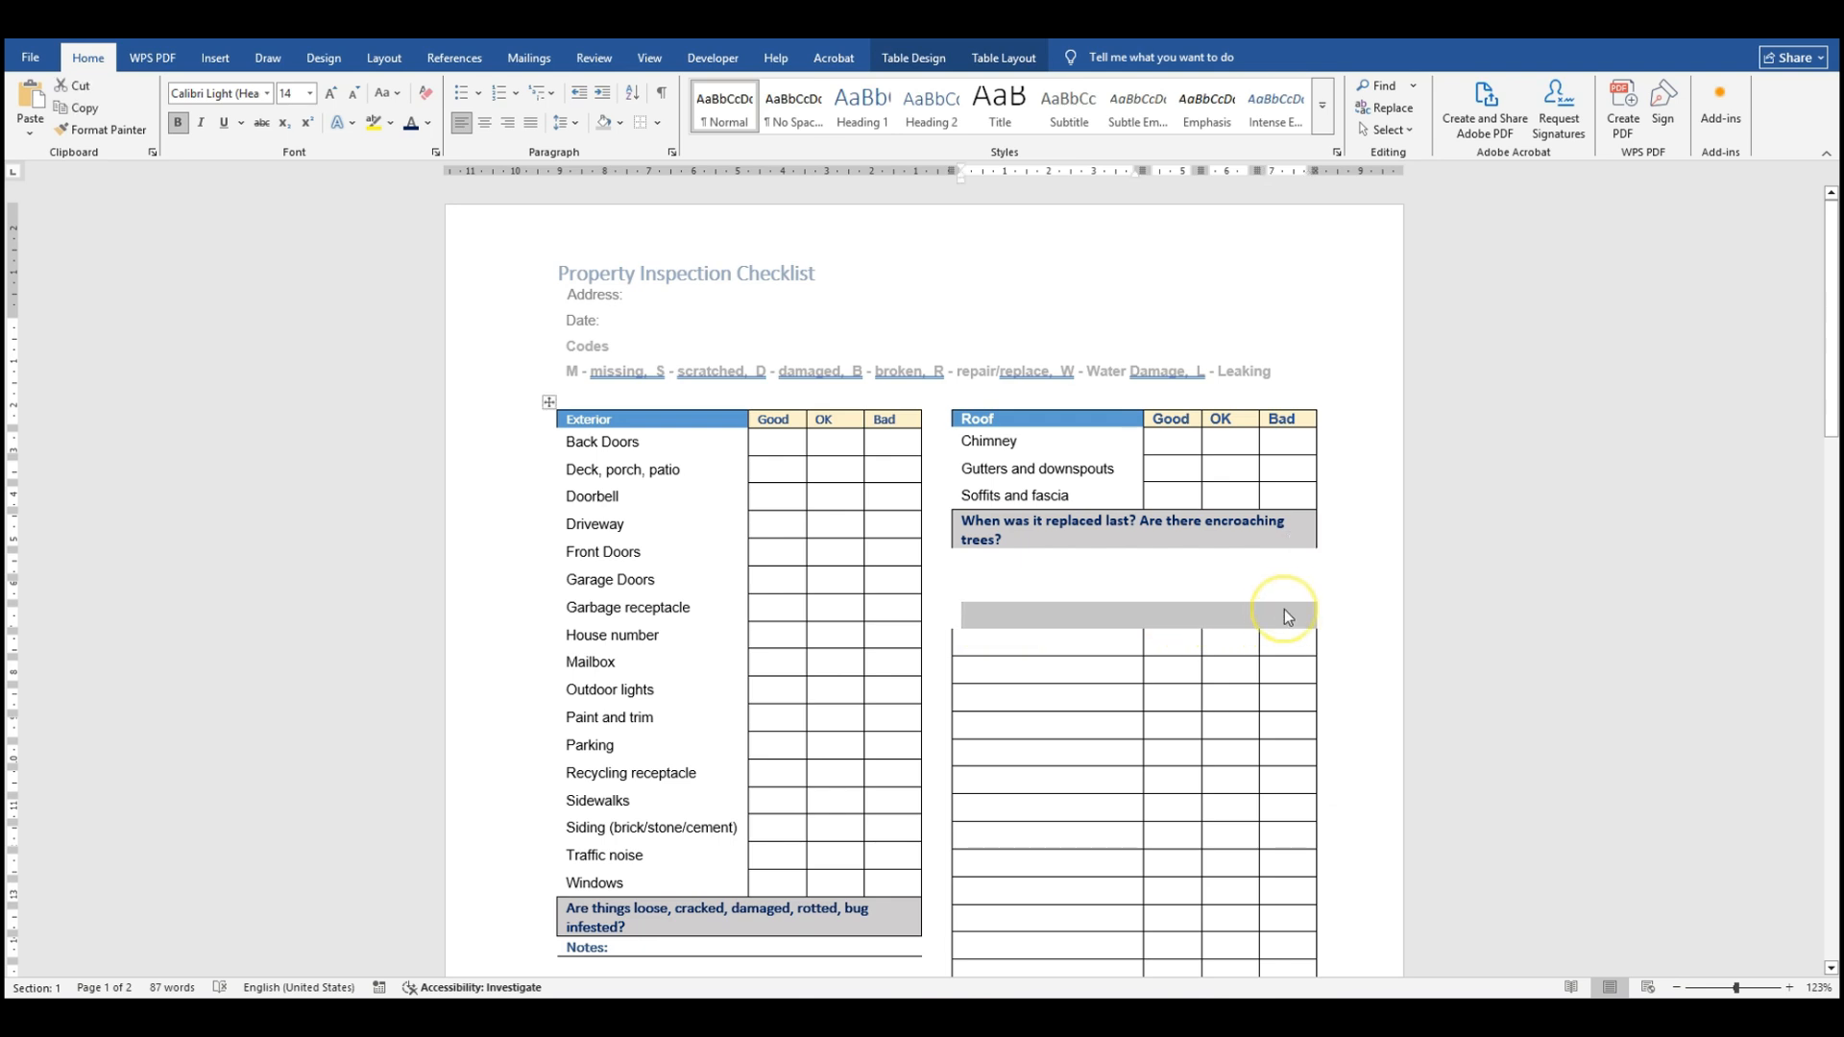
right_click(1285, 613)
left_click(1366, 799)
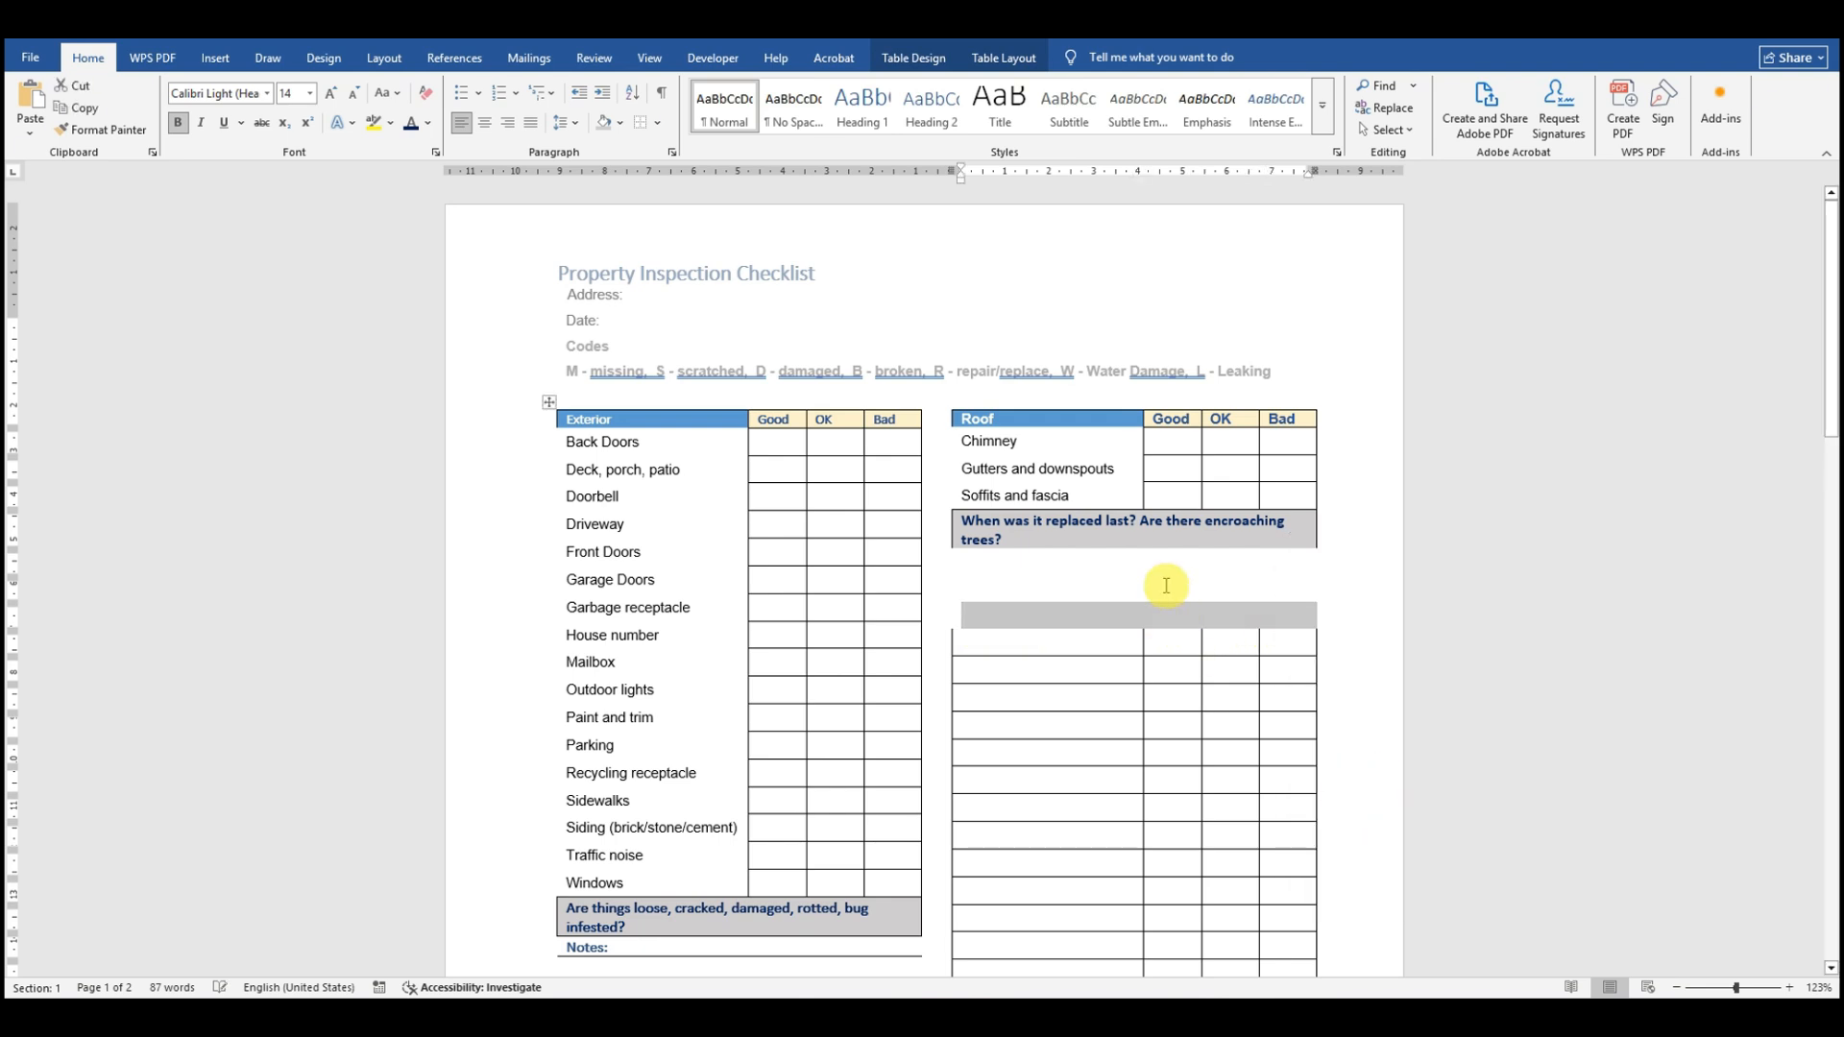
Step: Add a bottom border to each of the three merged rows below the Roof question to form writing lines
left_click(1030, 558)
left_click_drag(978, 562, 1284, 585)
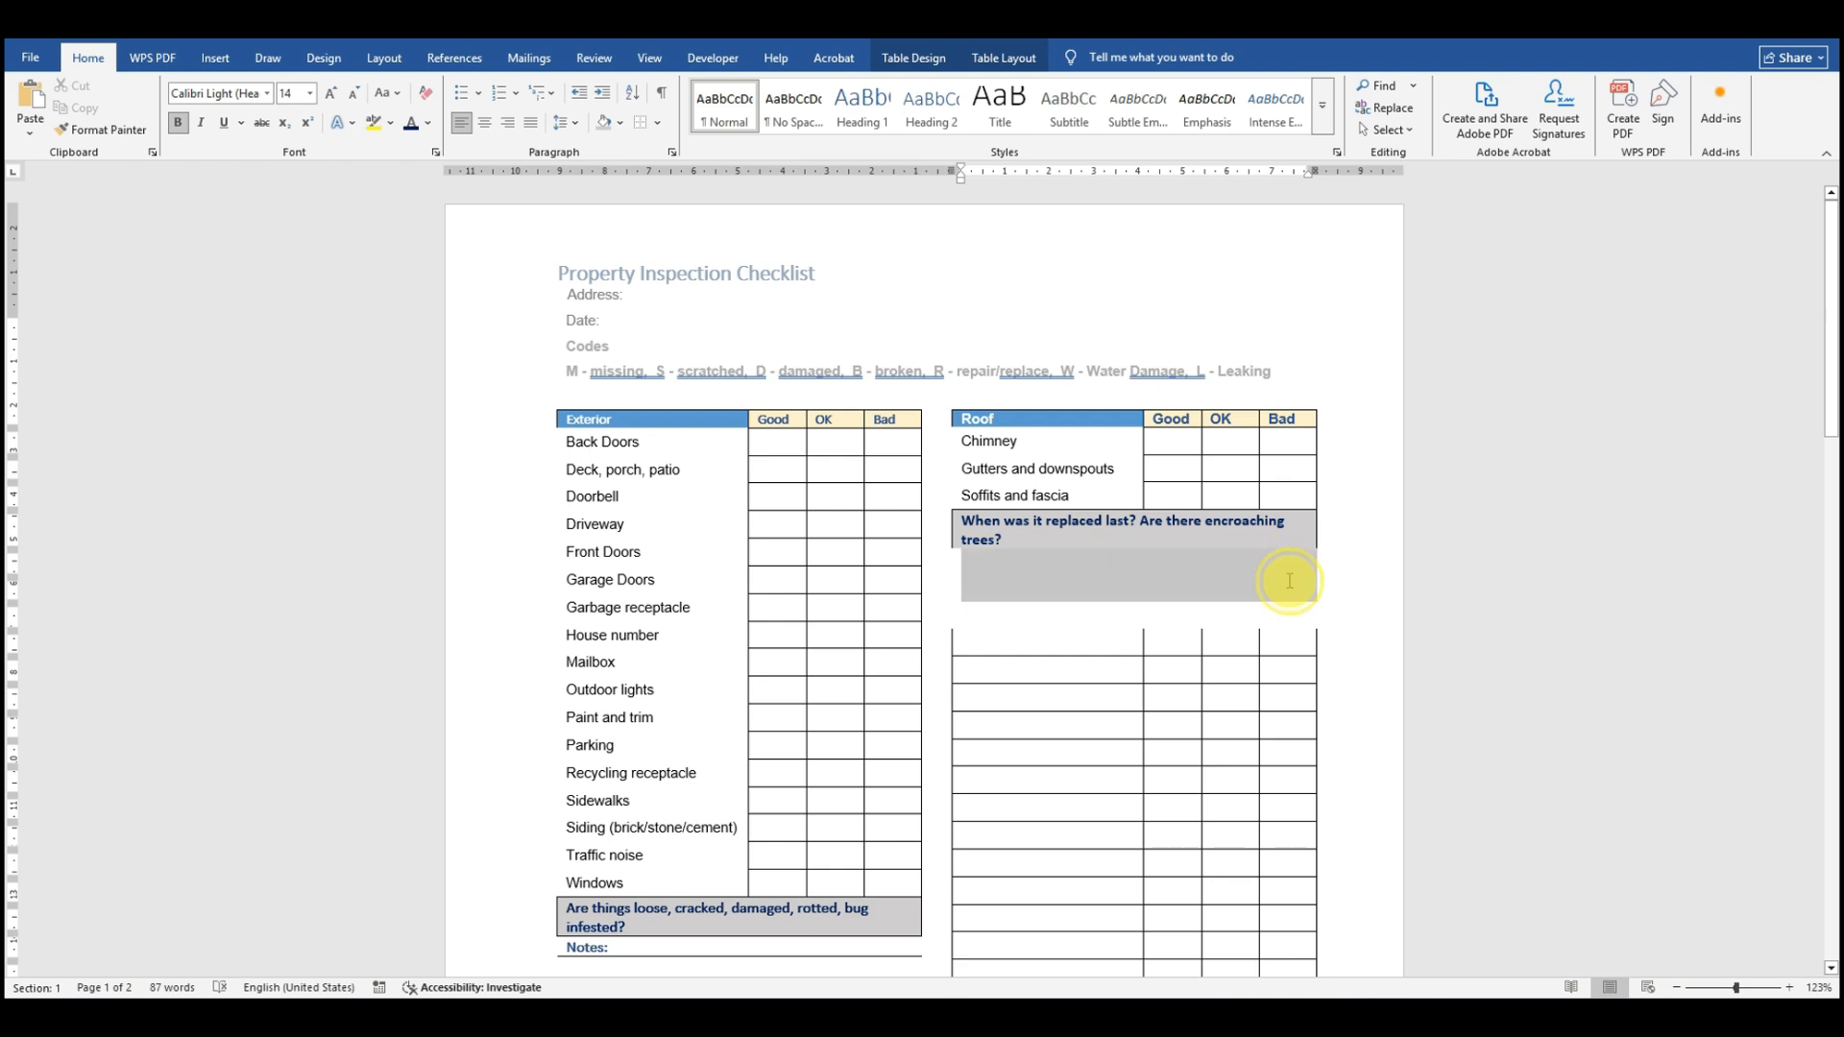
left_click(1129, 586)
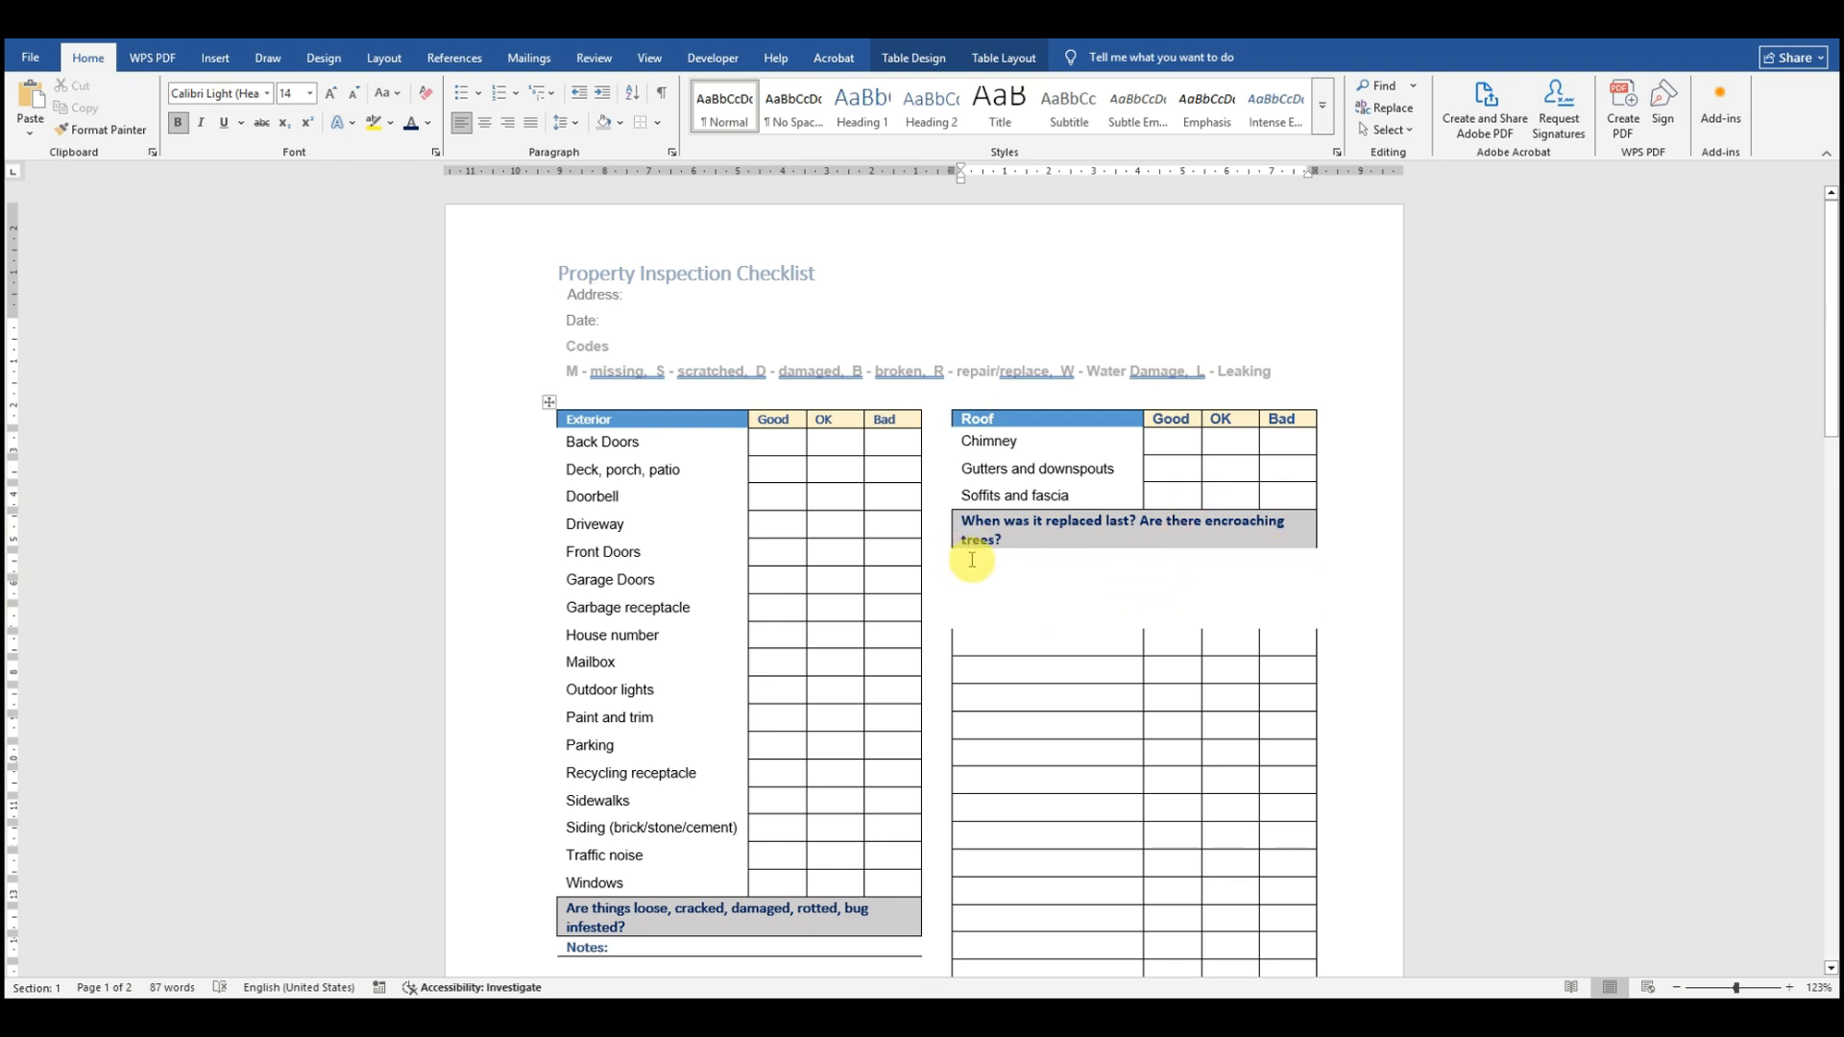
left_click(957, 562)
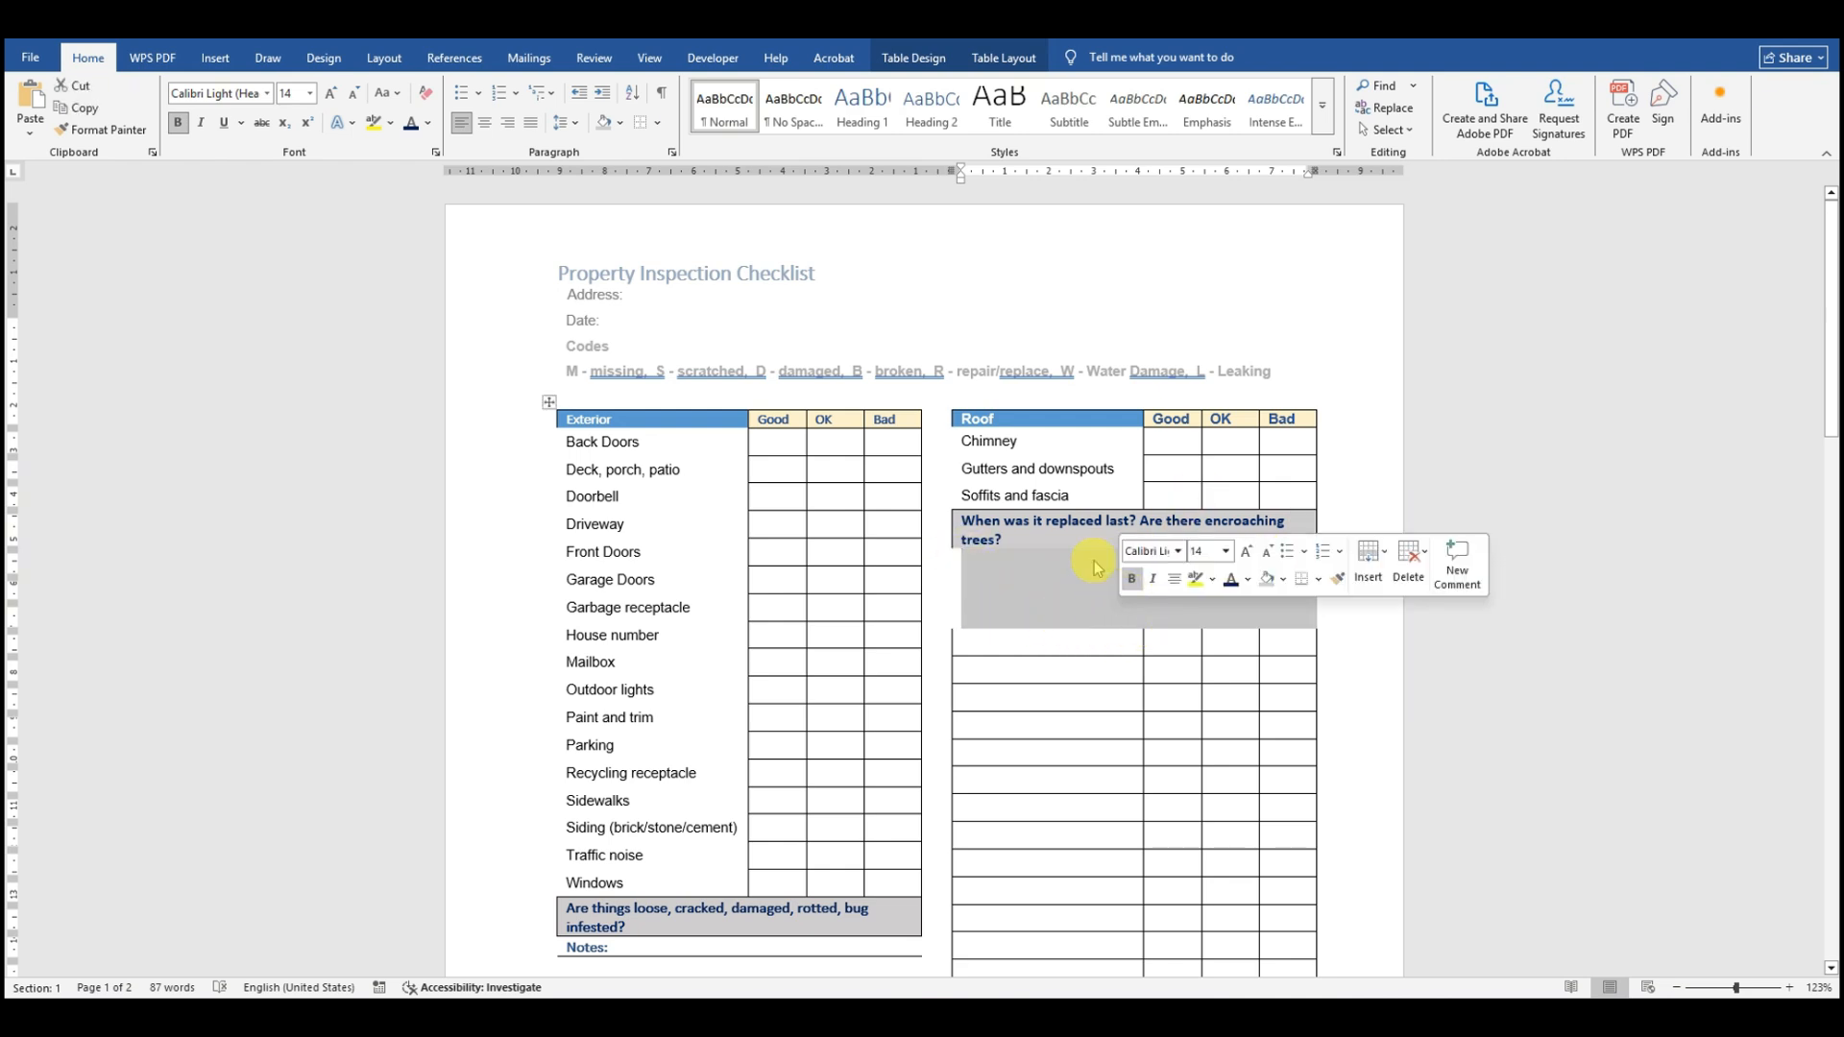
left_click(657, 122)
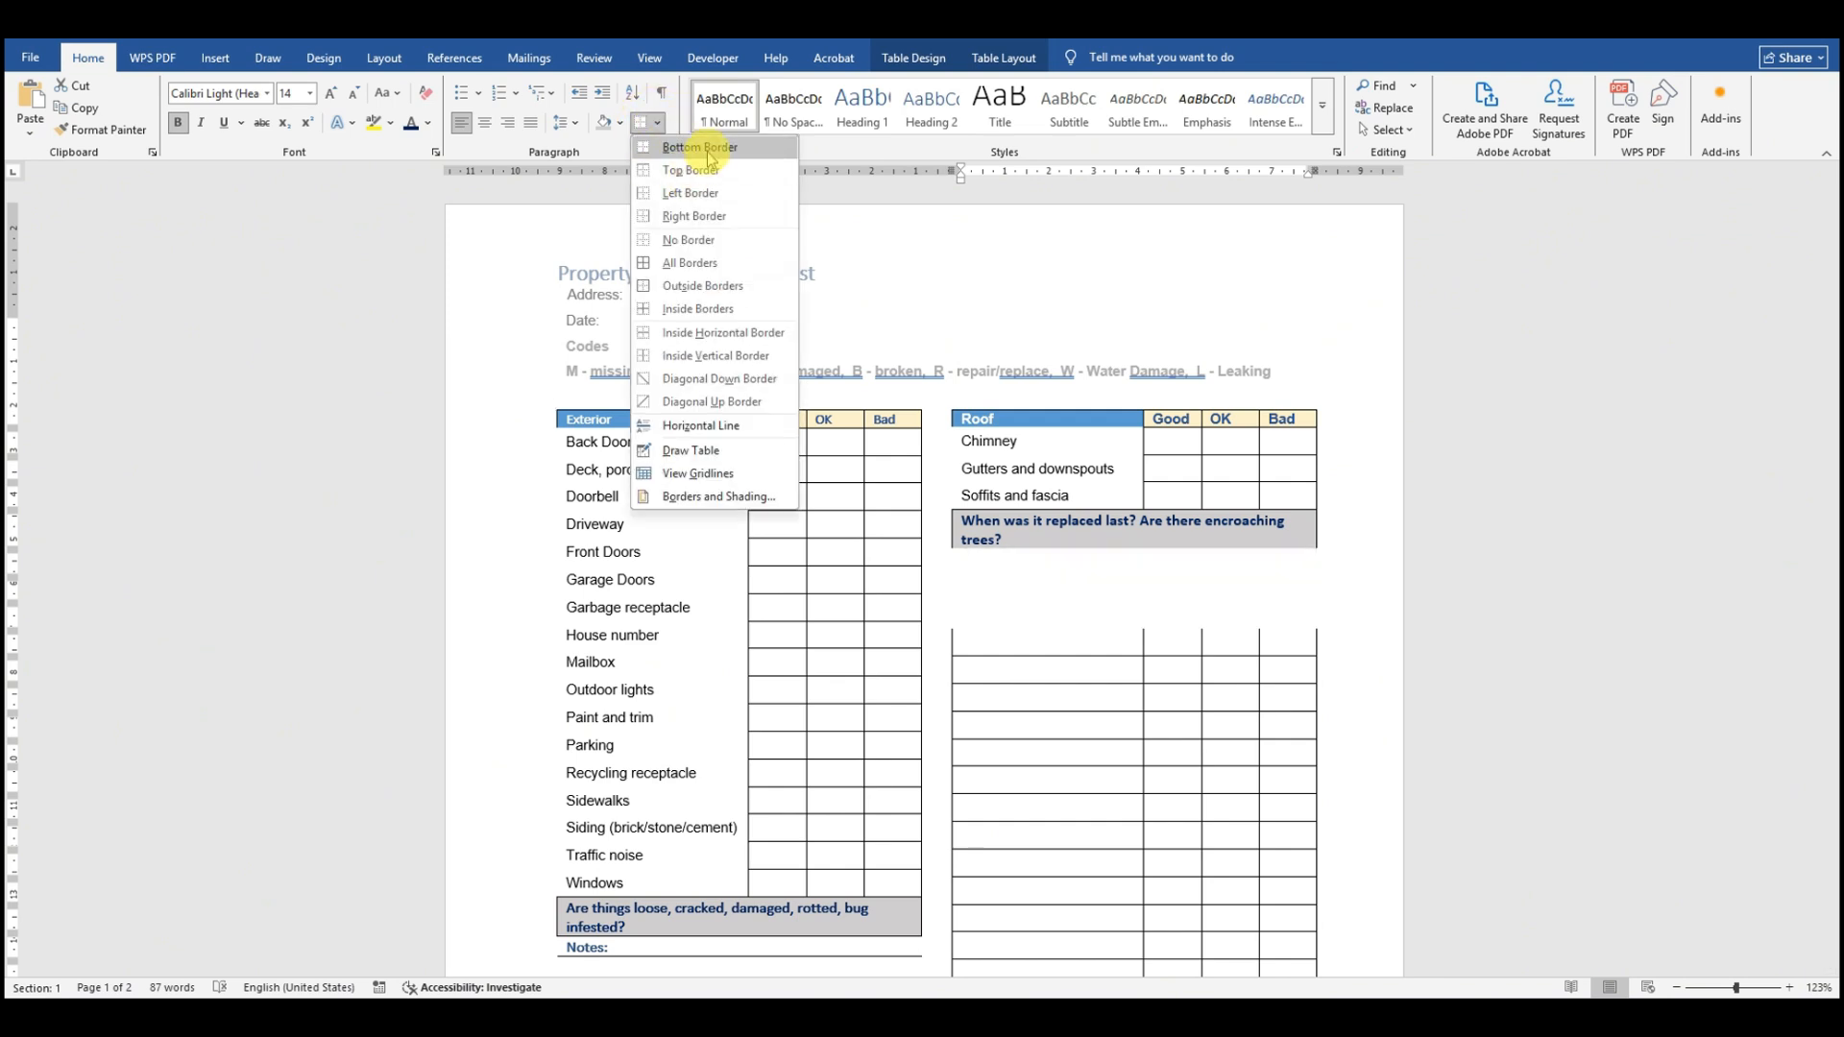
left_click(710, 151)
left_click(1119, 692)
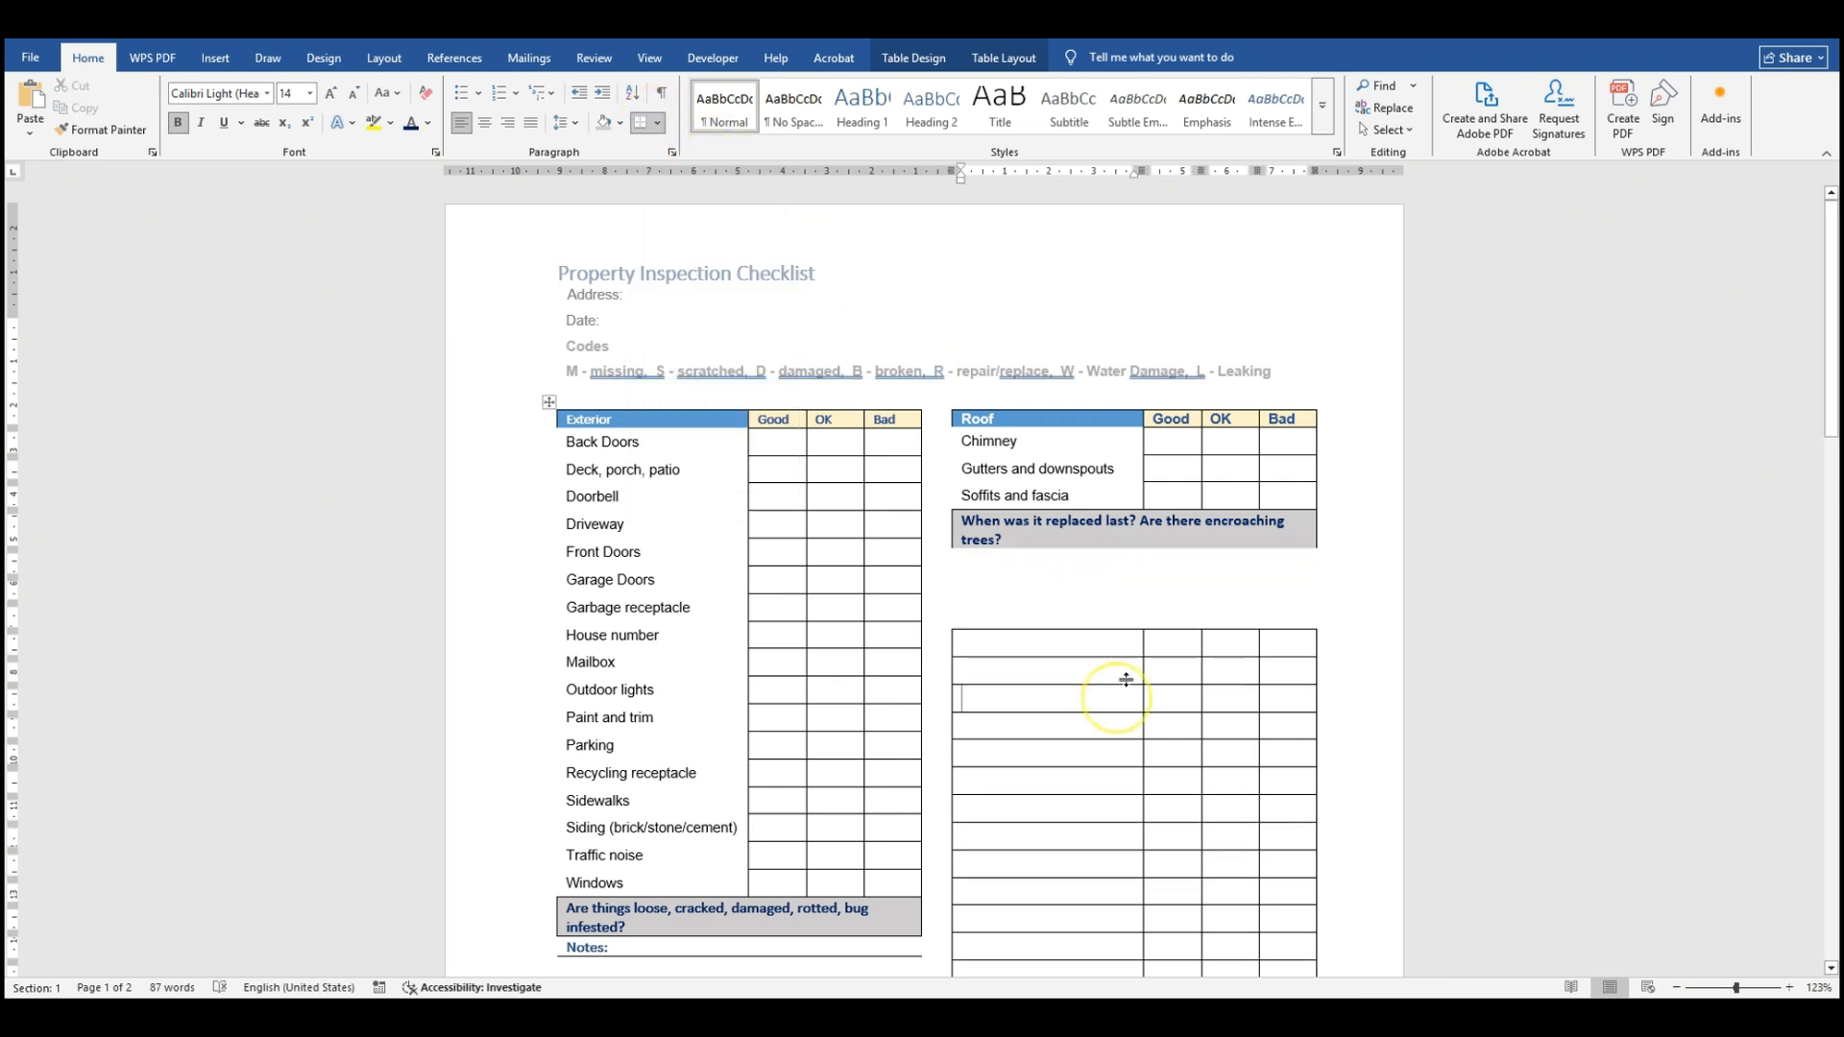
left_click_drag(984, 560, 1215, 564)
left_click(638, 123)
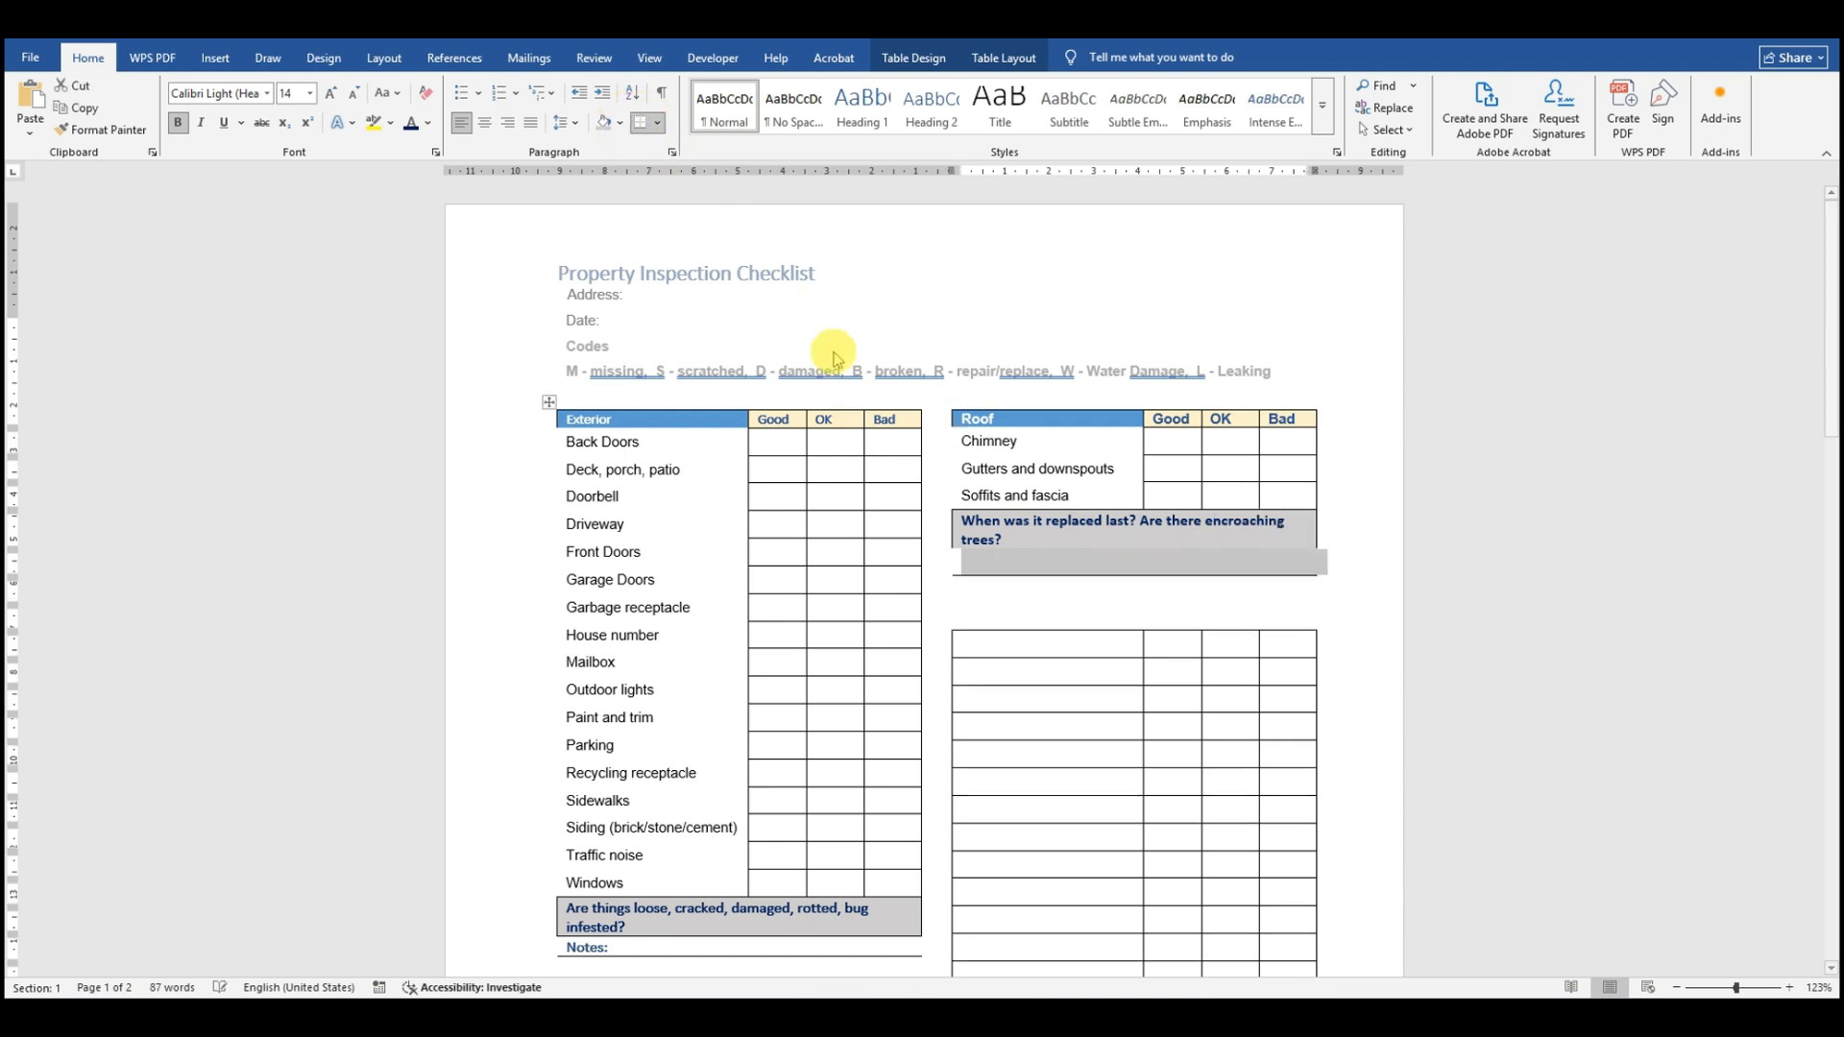
left_click_drag(977, 599, 1174, 593)
left_click(638, 124)
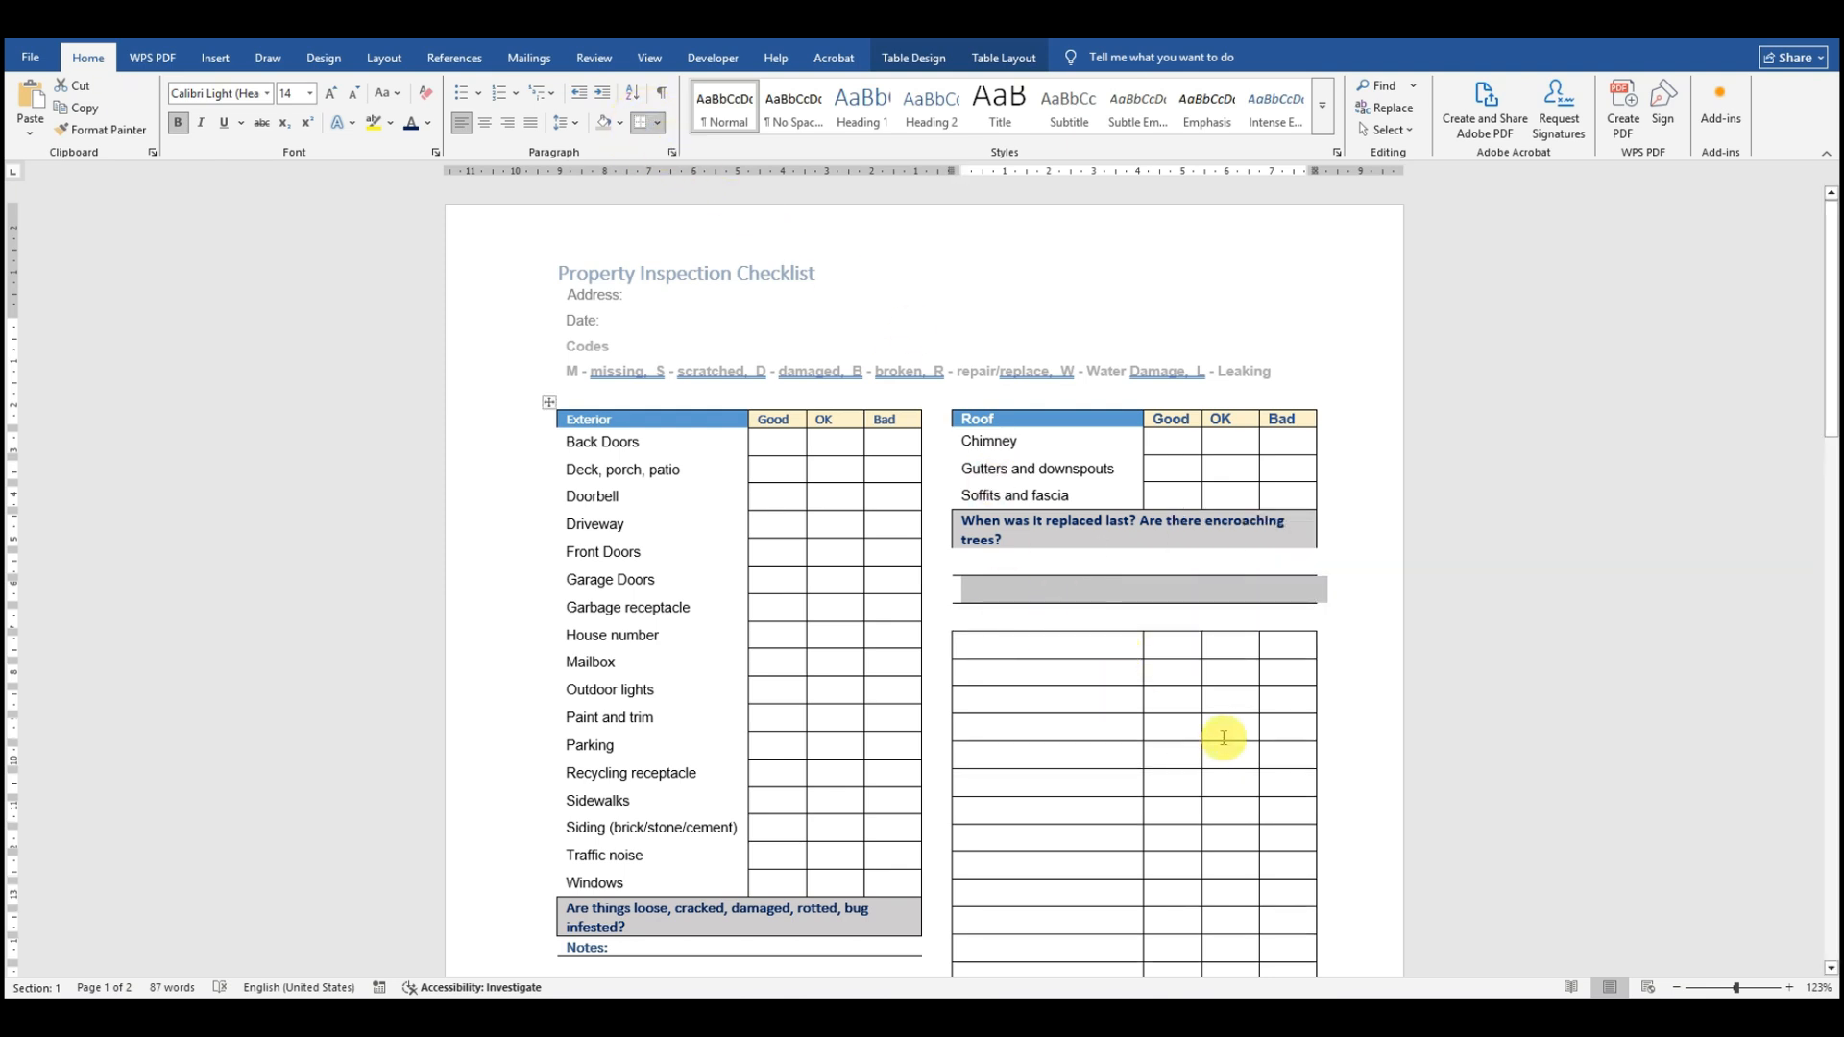
Step: Enter "Notes:" in the first merged row below the Roof question and set its font size to 10
left_click(977, 567)
type("Notes:")
left_click(1043, 563)
left_click_drag(1043, 564, 962, 565)
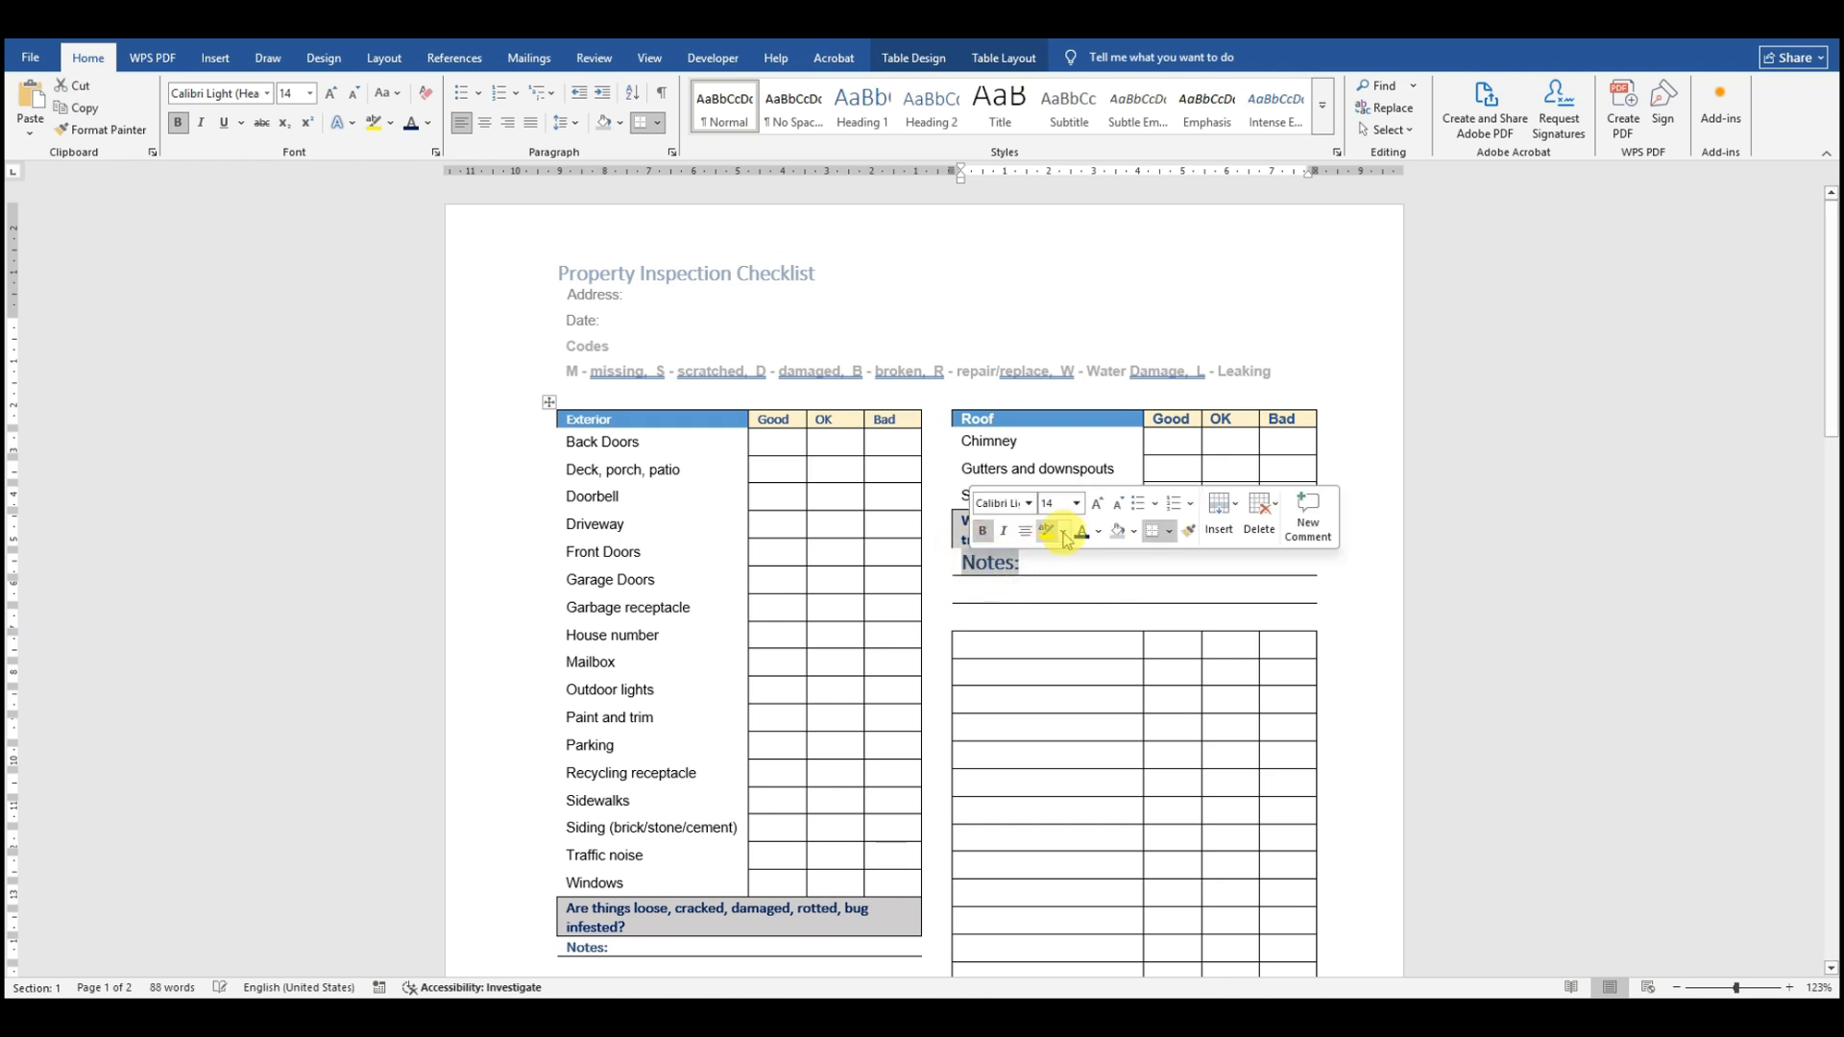
left_click(1076, 503)
left_click(1072, 563)
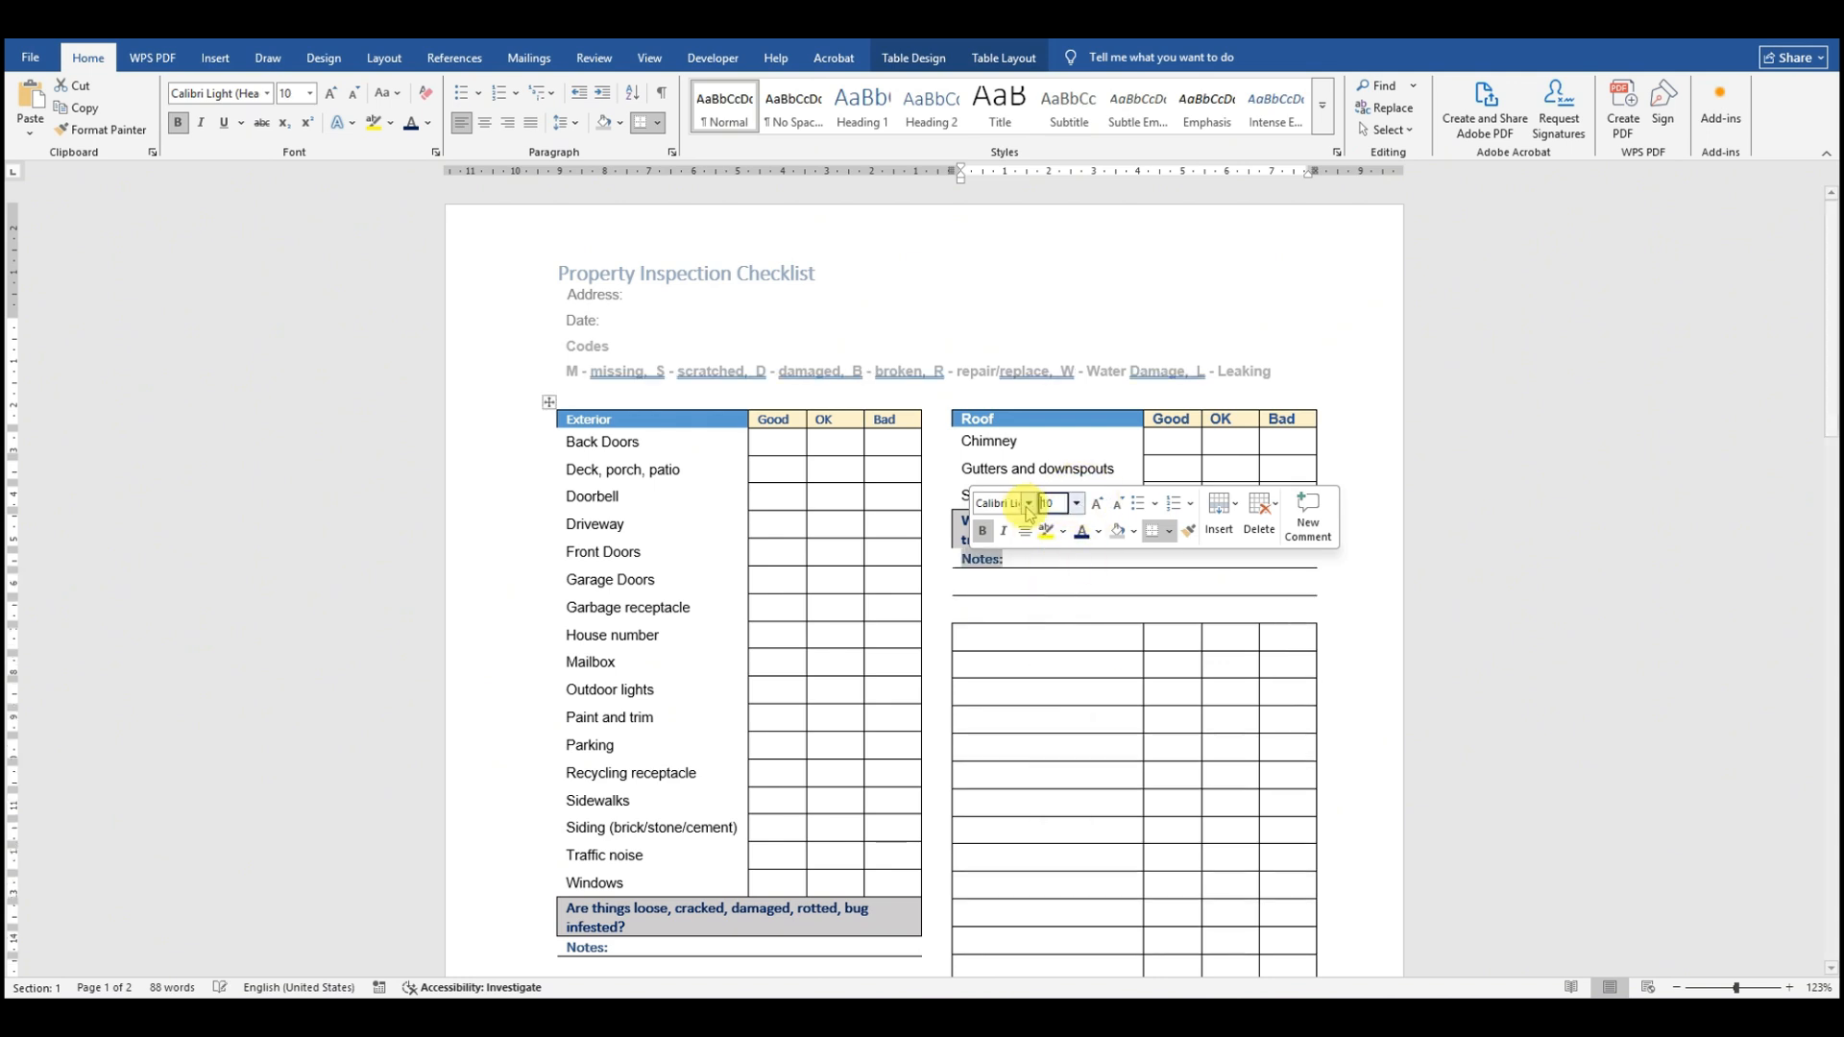
left_click(1106, 564)
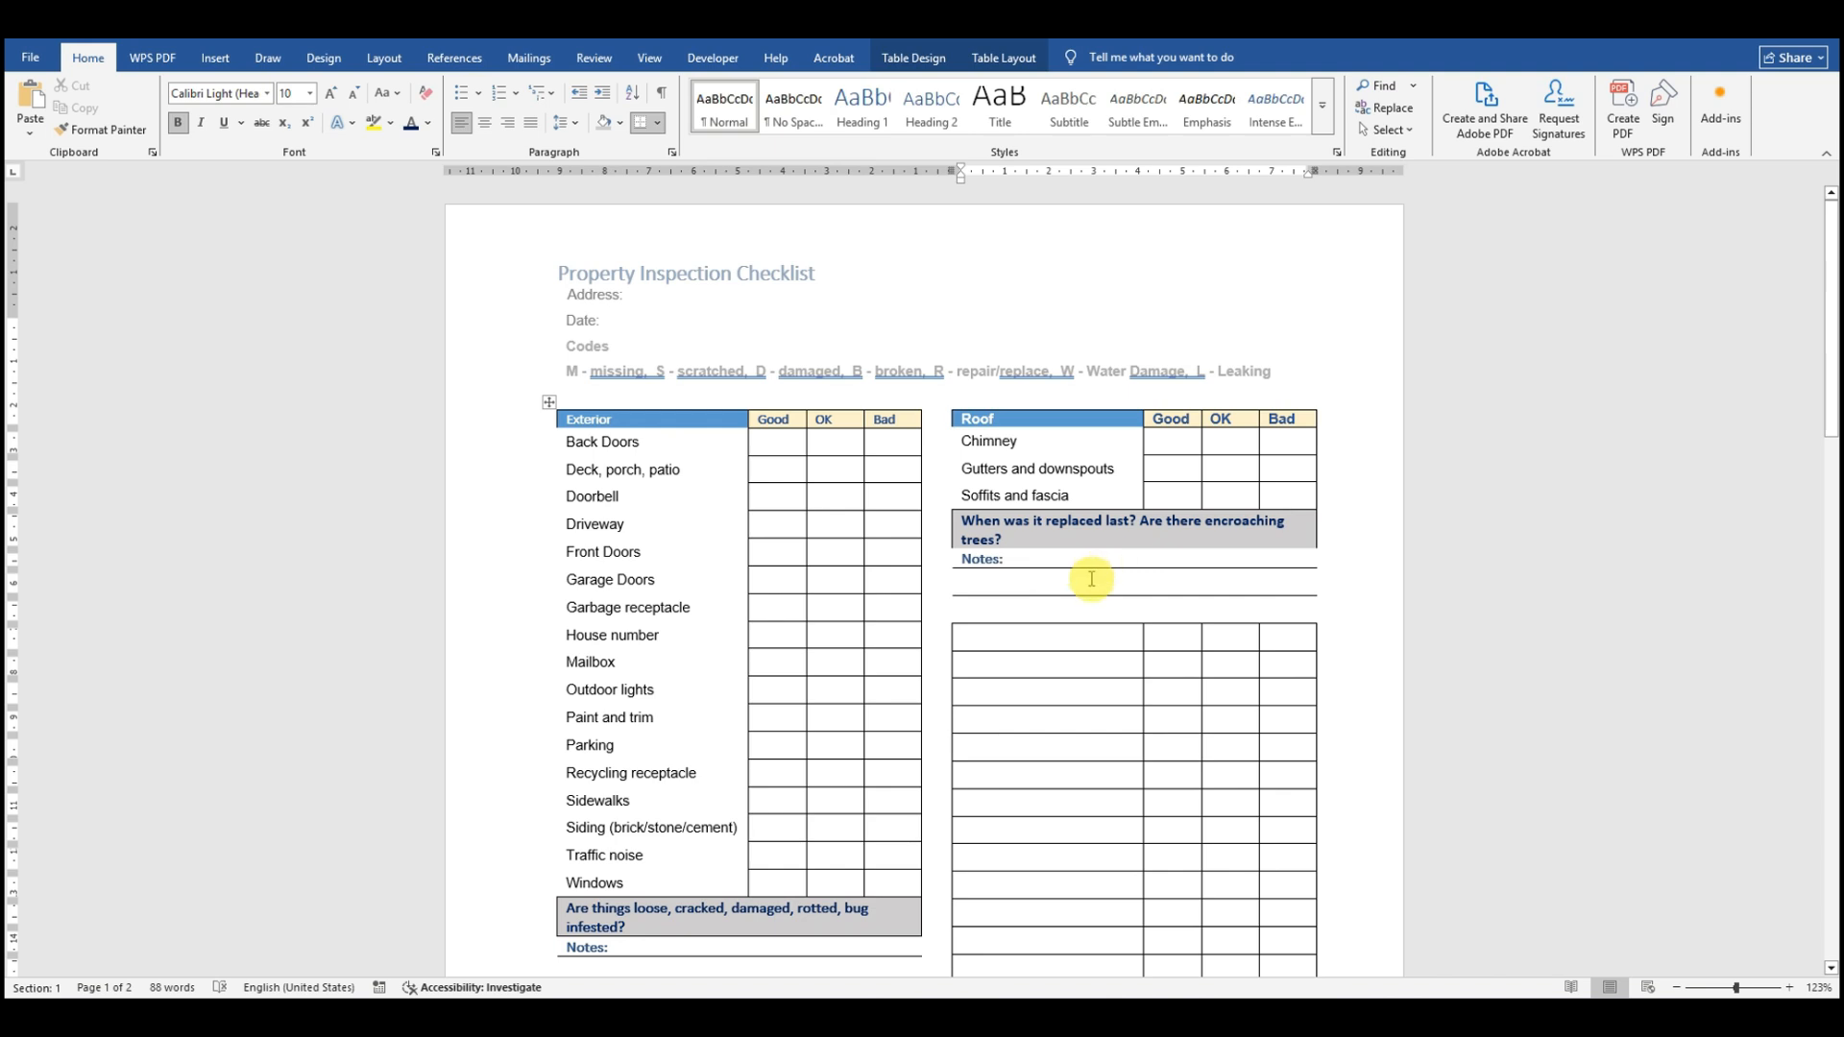
Step: Remove all borders from the three empty rows directly below the Roof notes lines
scroll(1115, 605, "down", 3)
scroll(1130, 623, "down", 6)
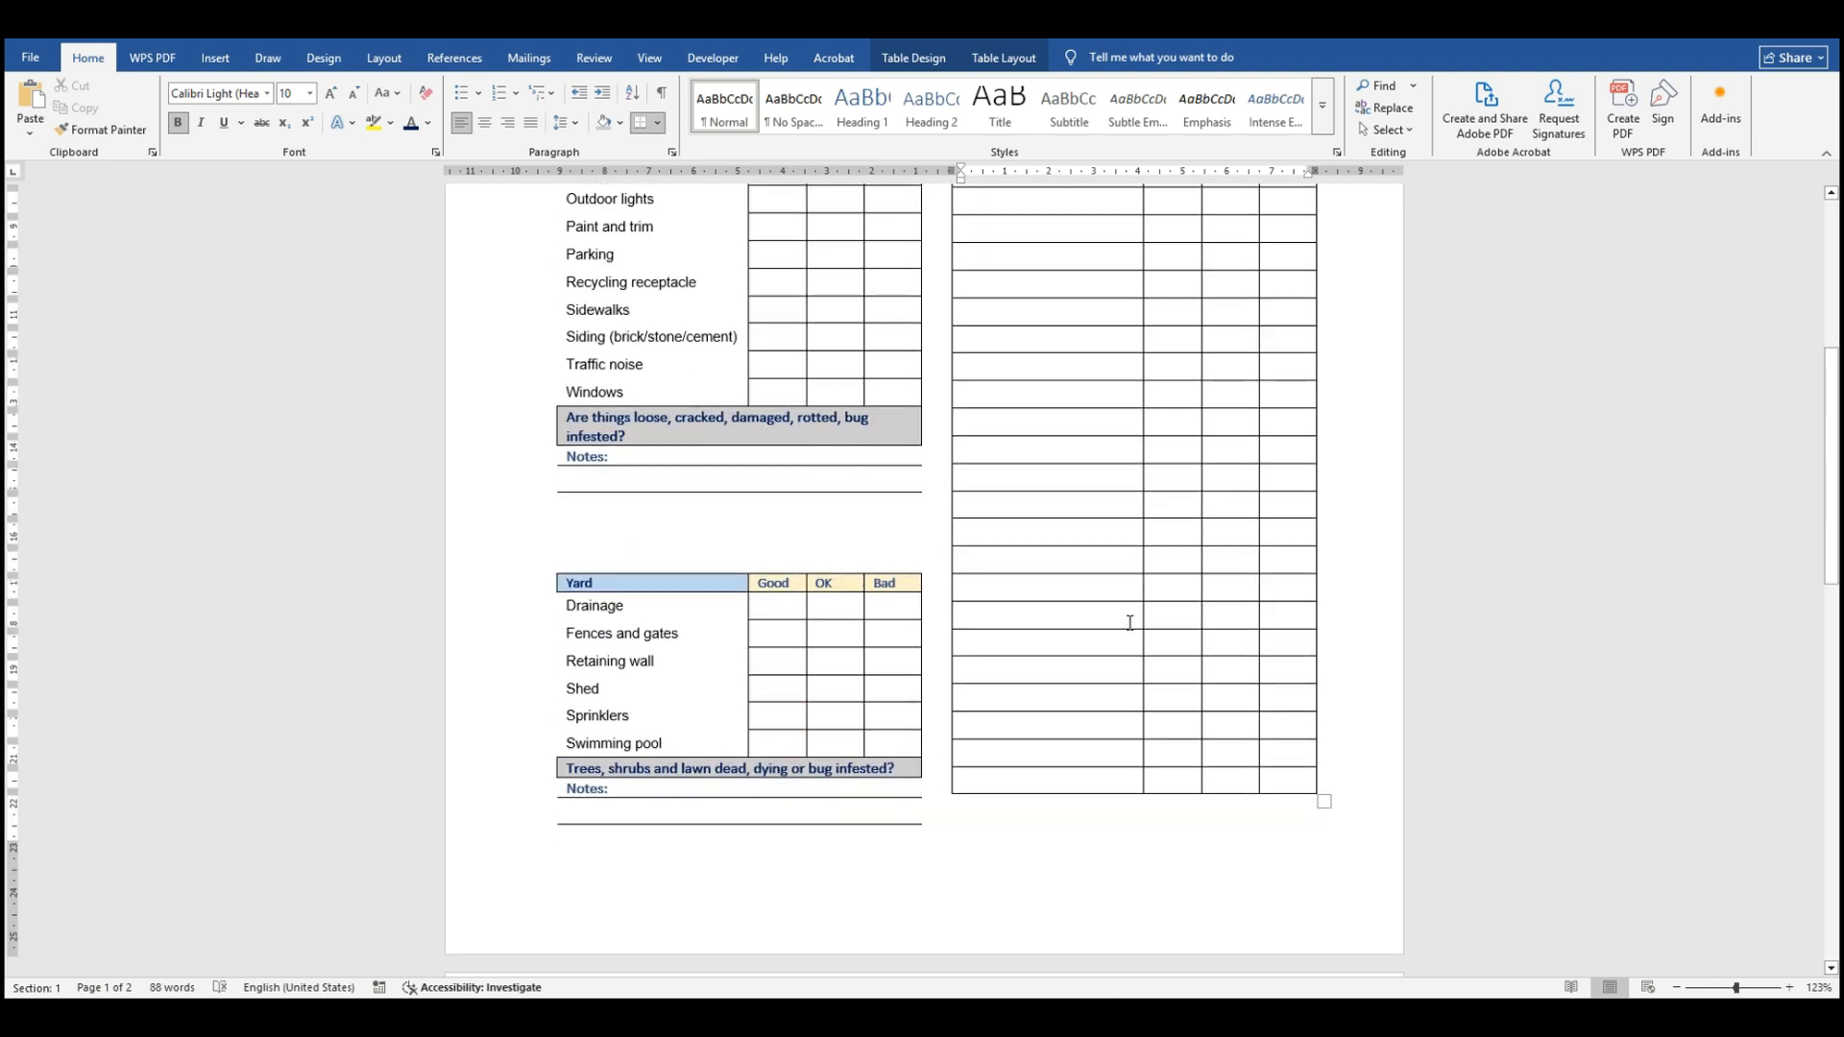
scroll(1129, 623, "up", 6)
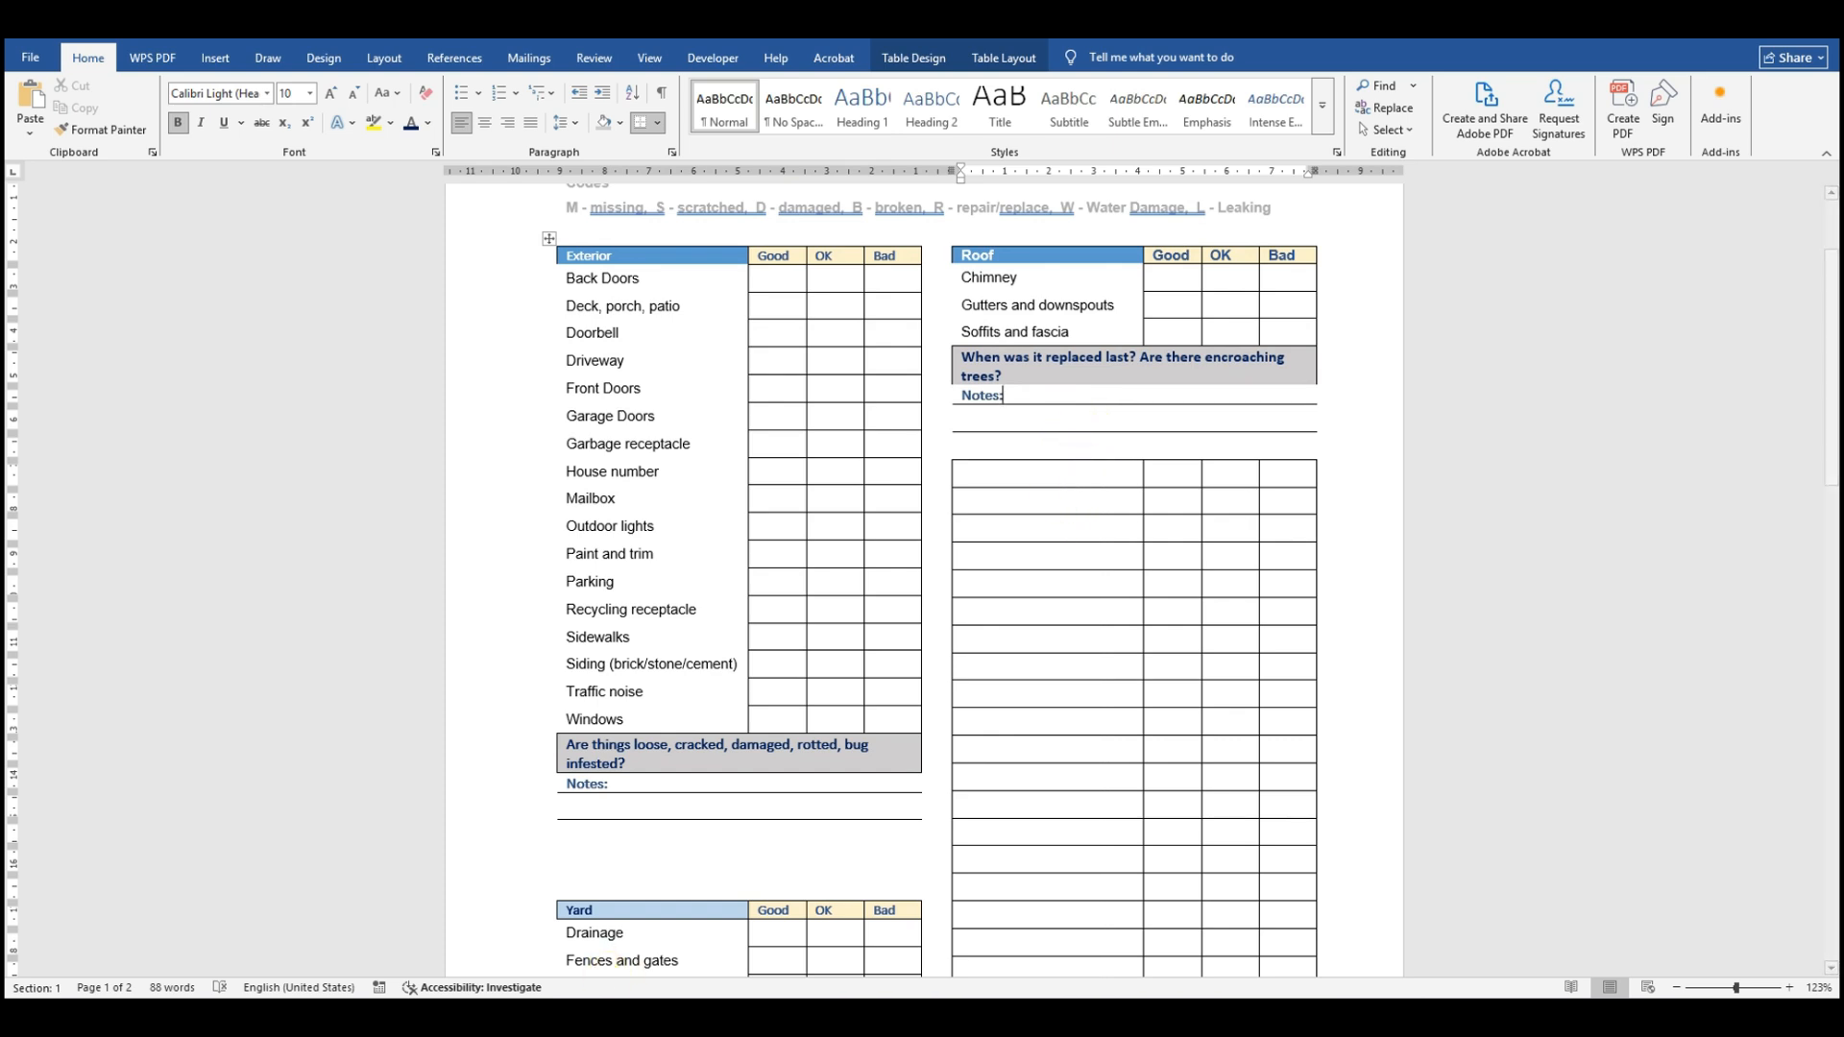
mouse_move(561, 937)
left_click(404, 917)
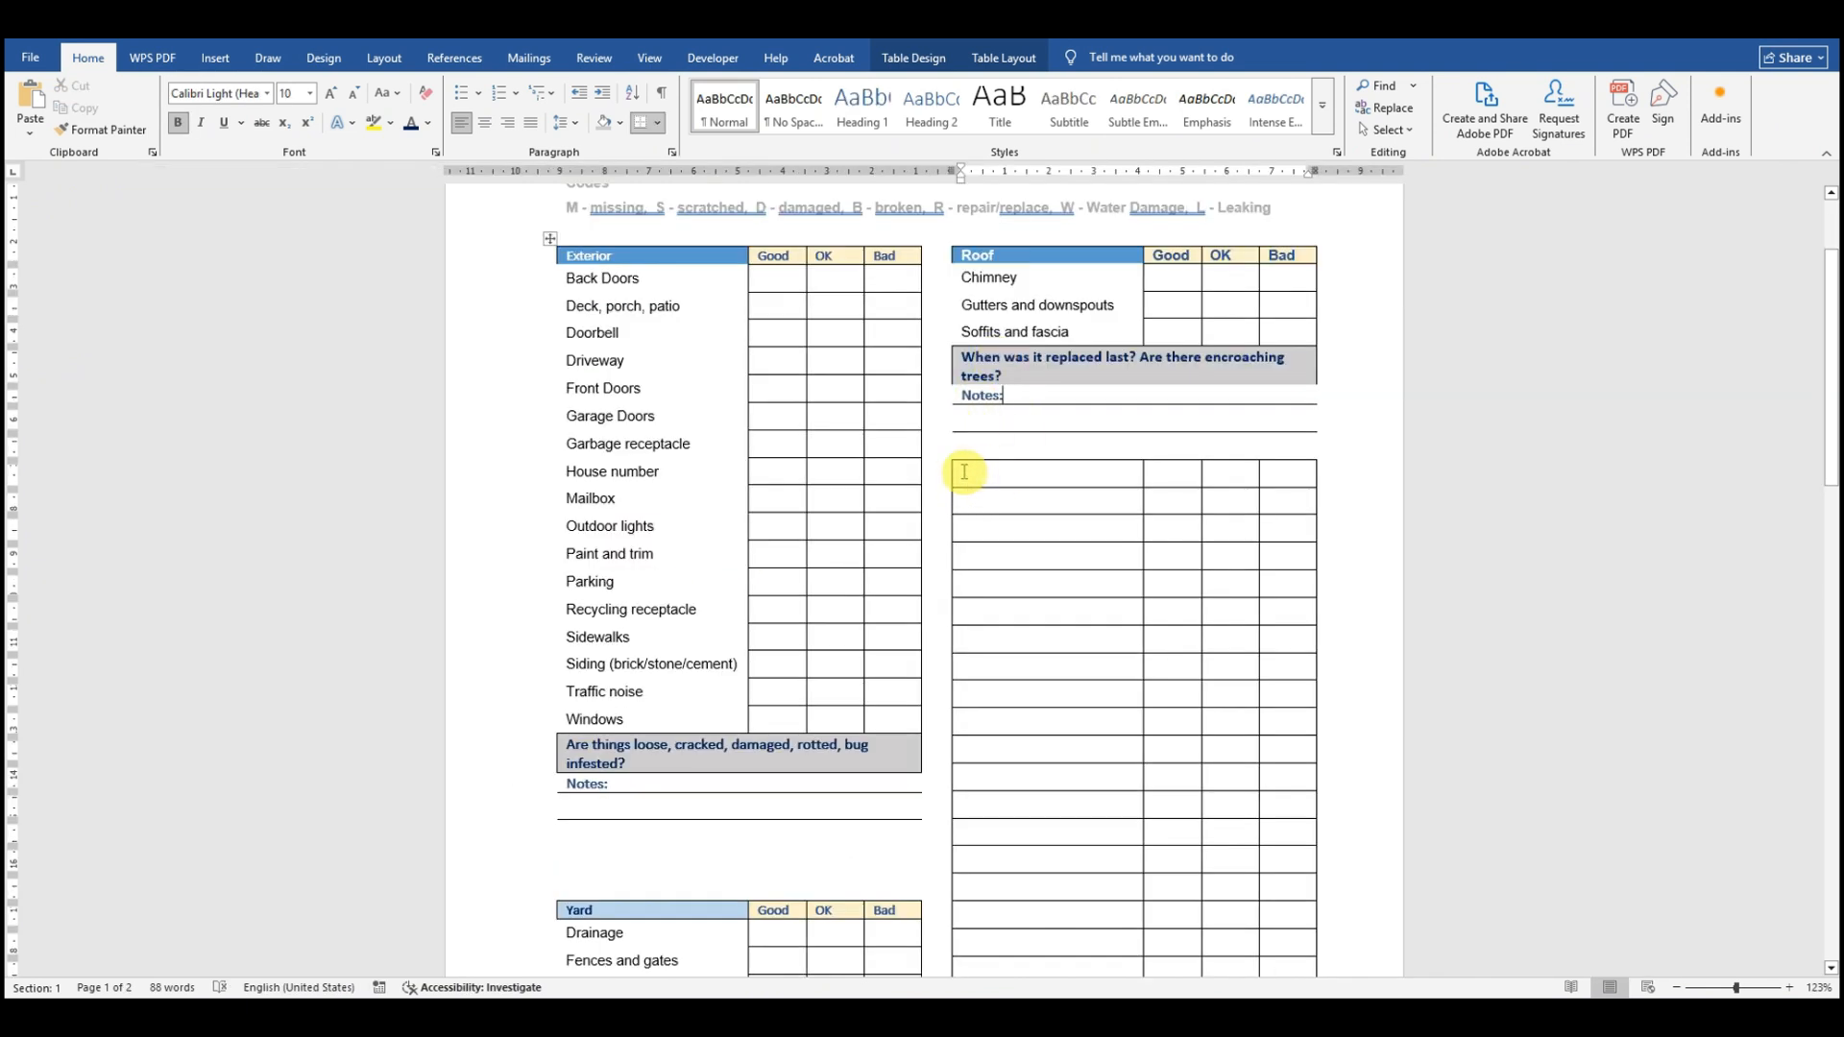
left_click_drag(965, 472, 1287, 526)
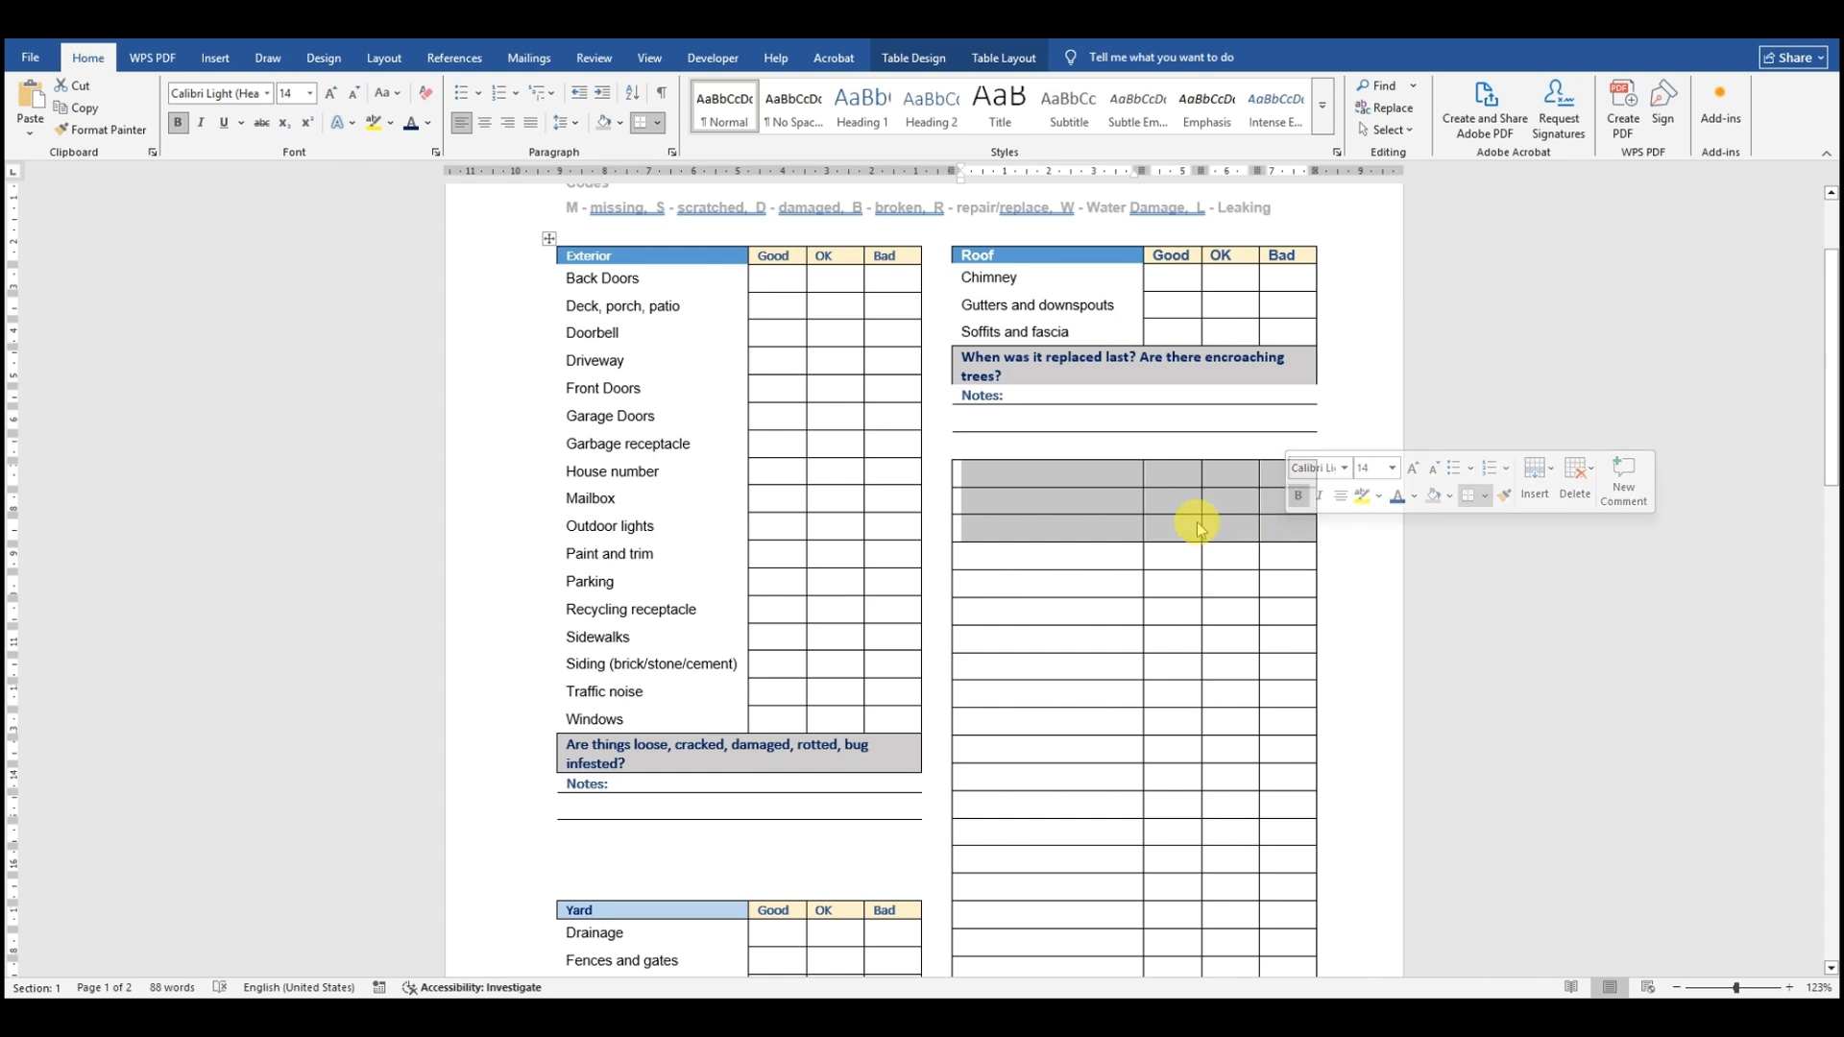
left_click(658, 123)
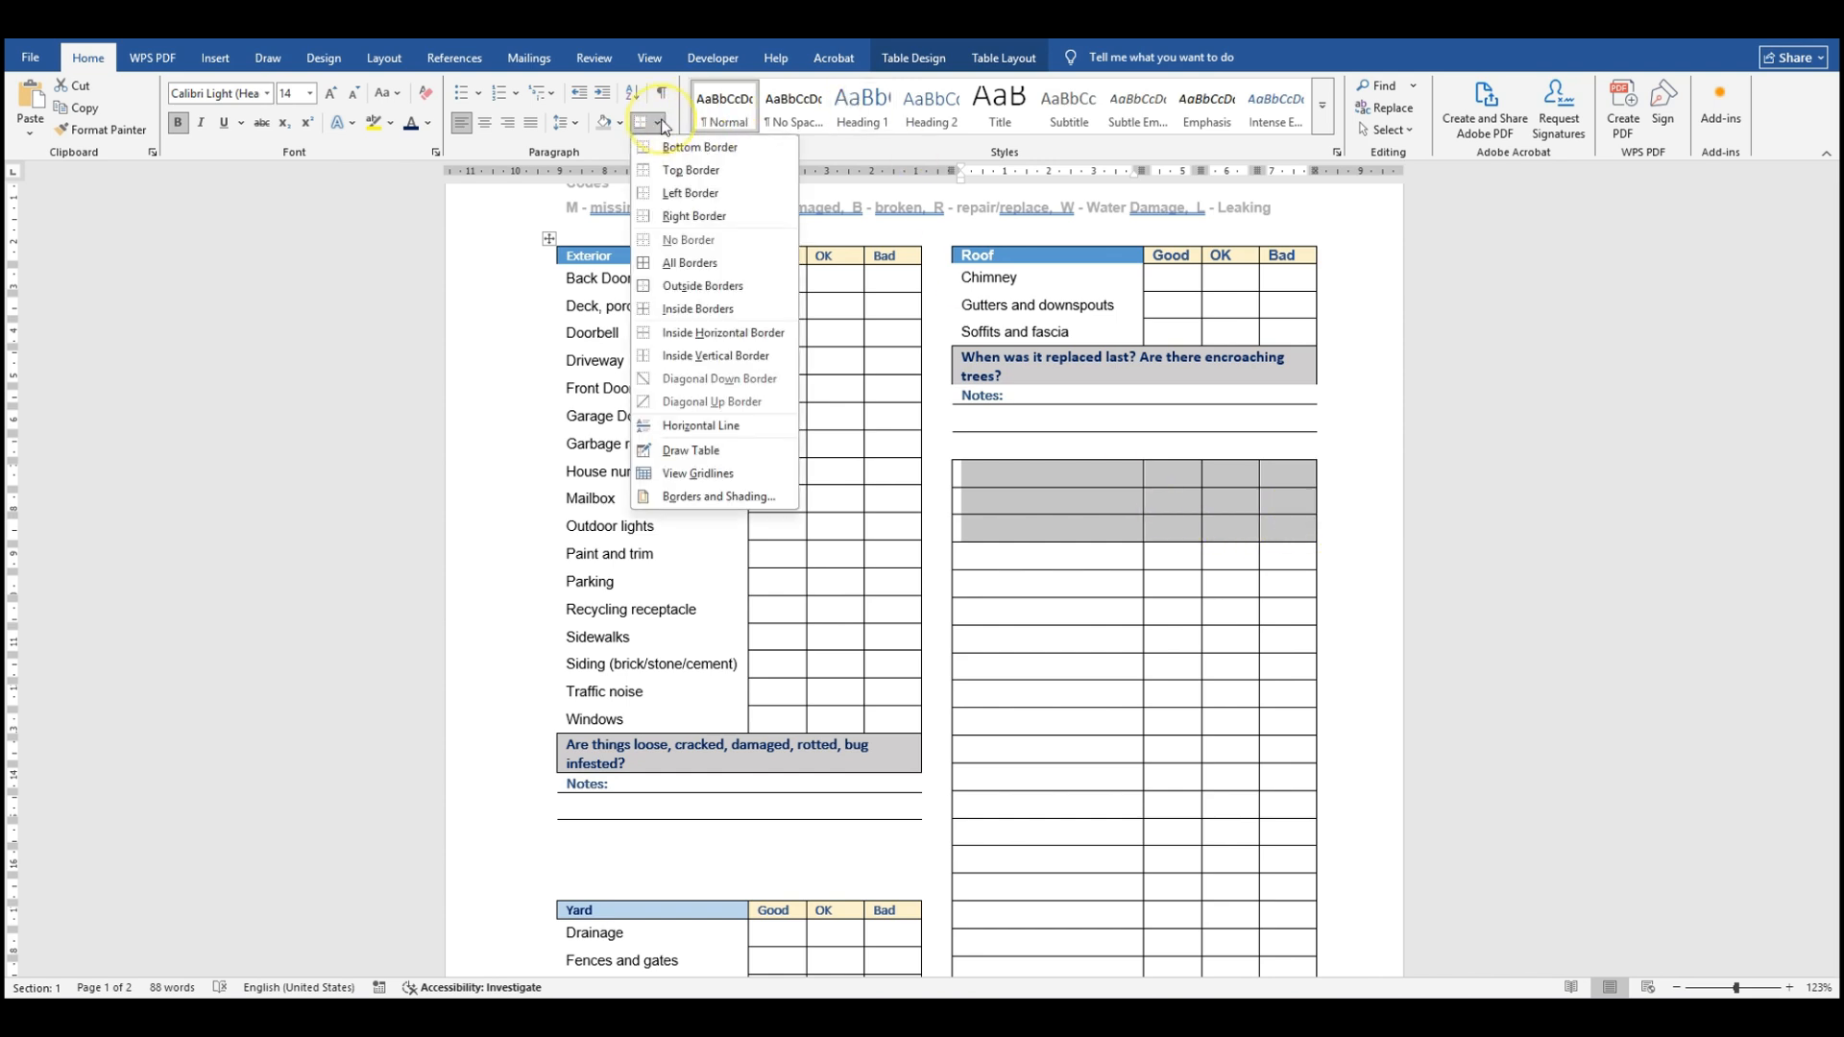
left_click(679, 242)
left_click(1194, 612)
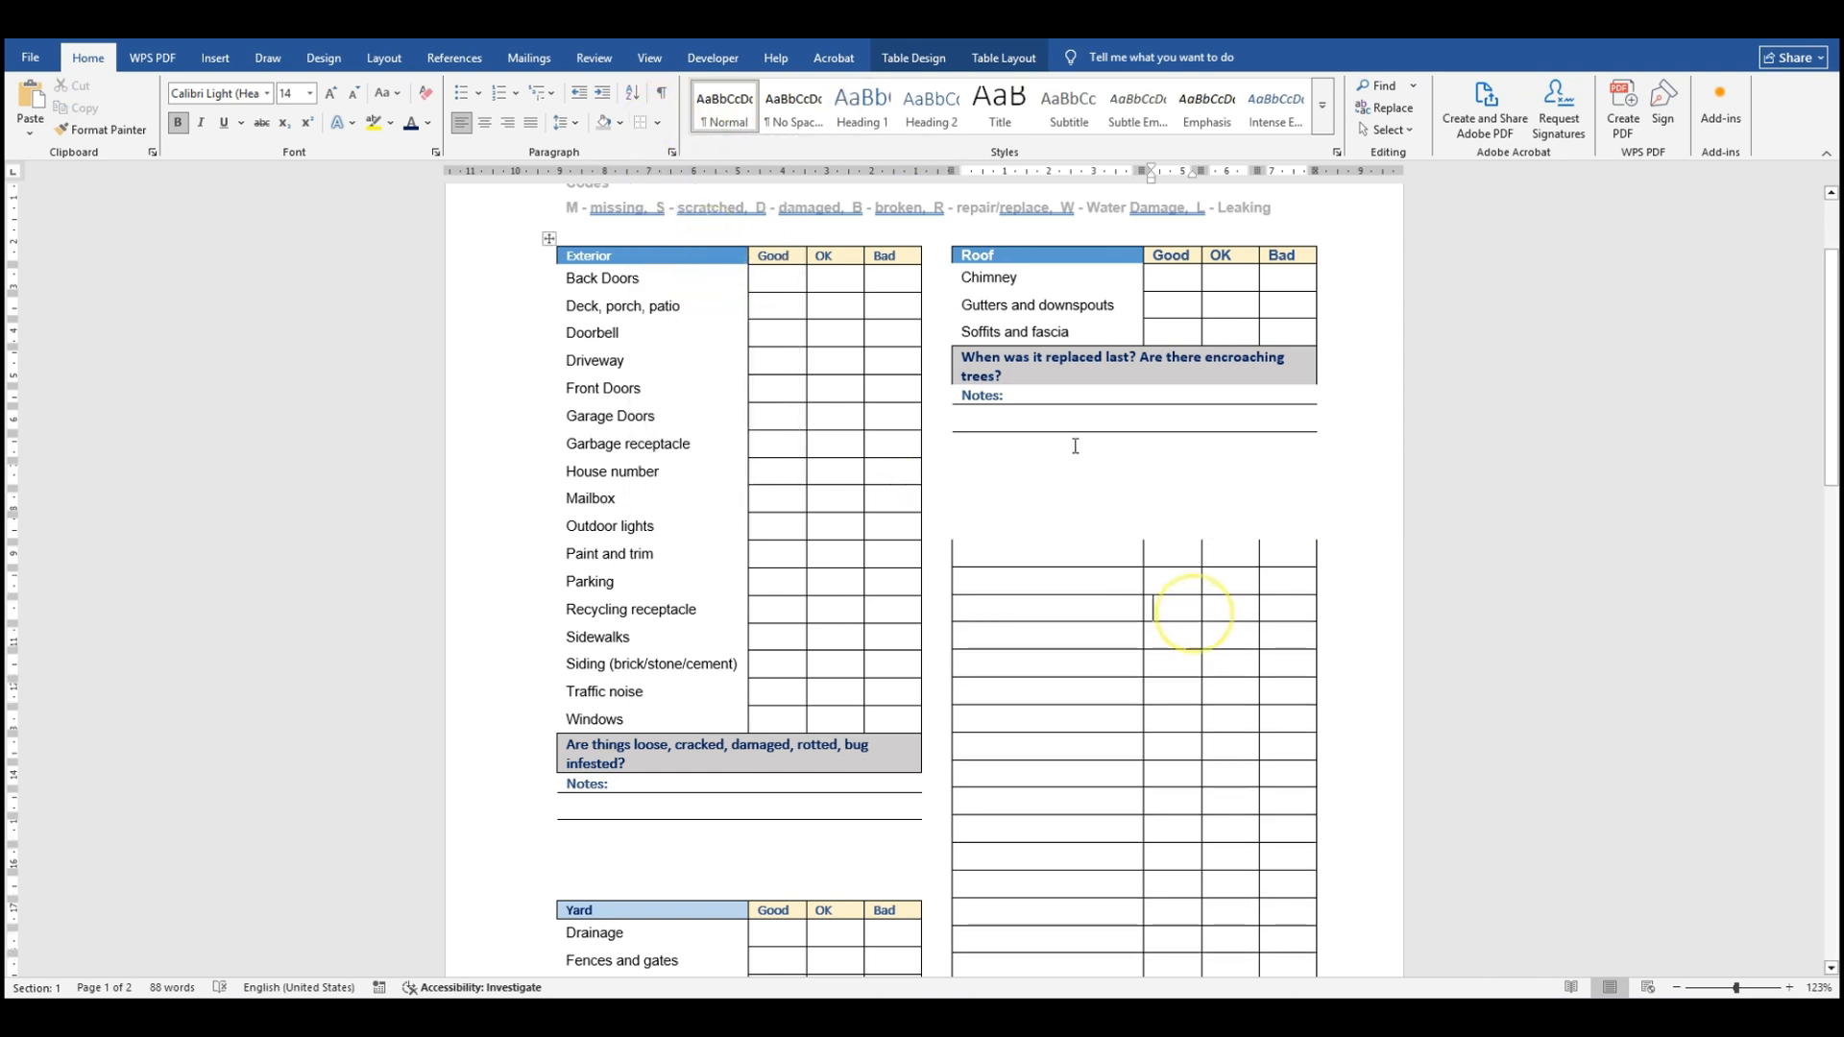
Step: Restore the bottom border of the third Roof notes row
left_click_drag(966, 452, 1111, 452)
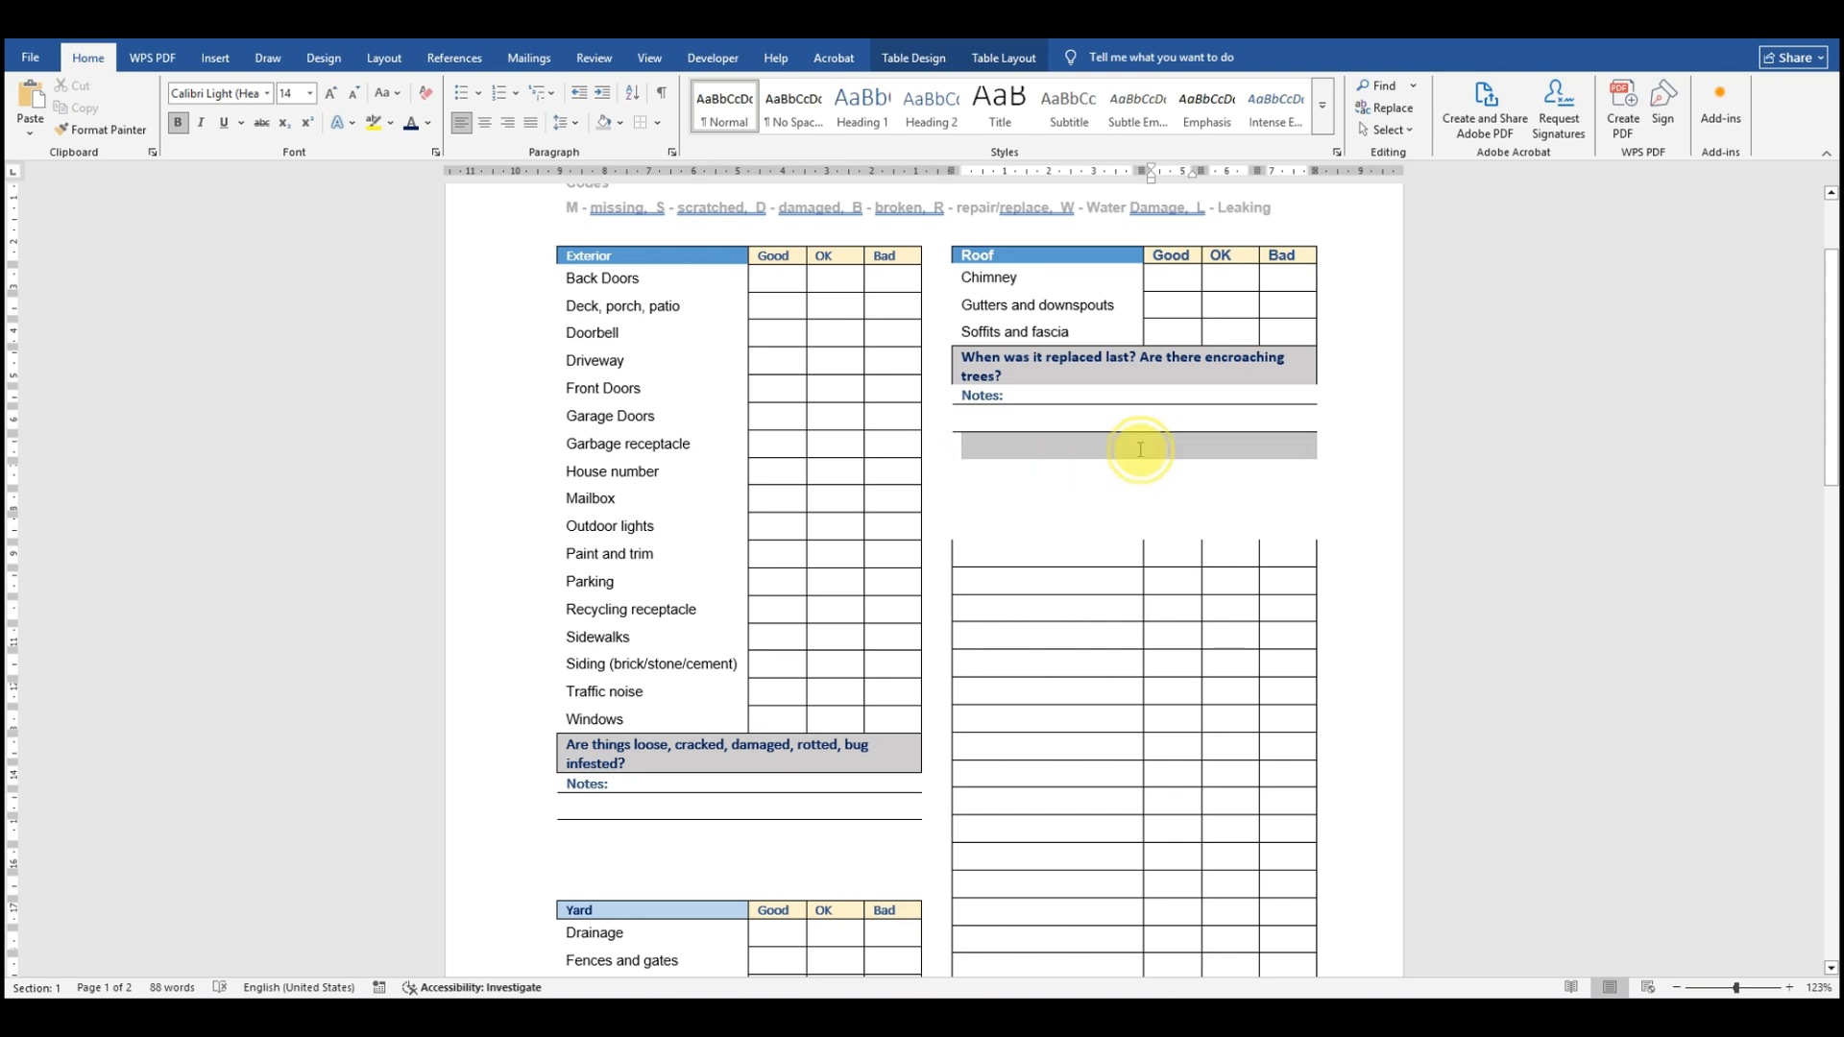
left_click(657, 125)
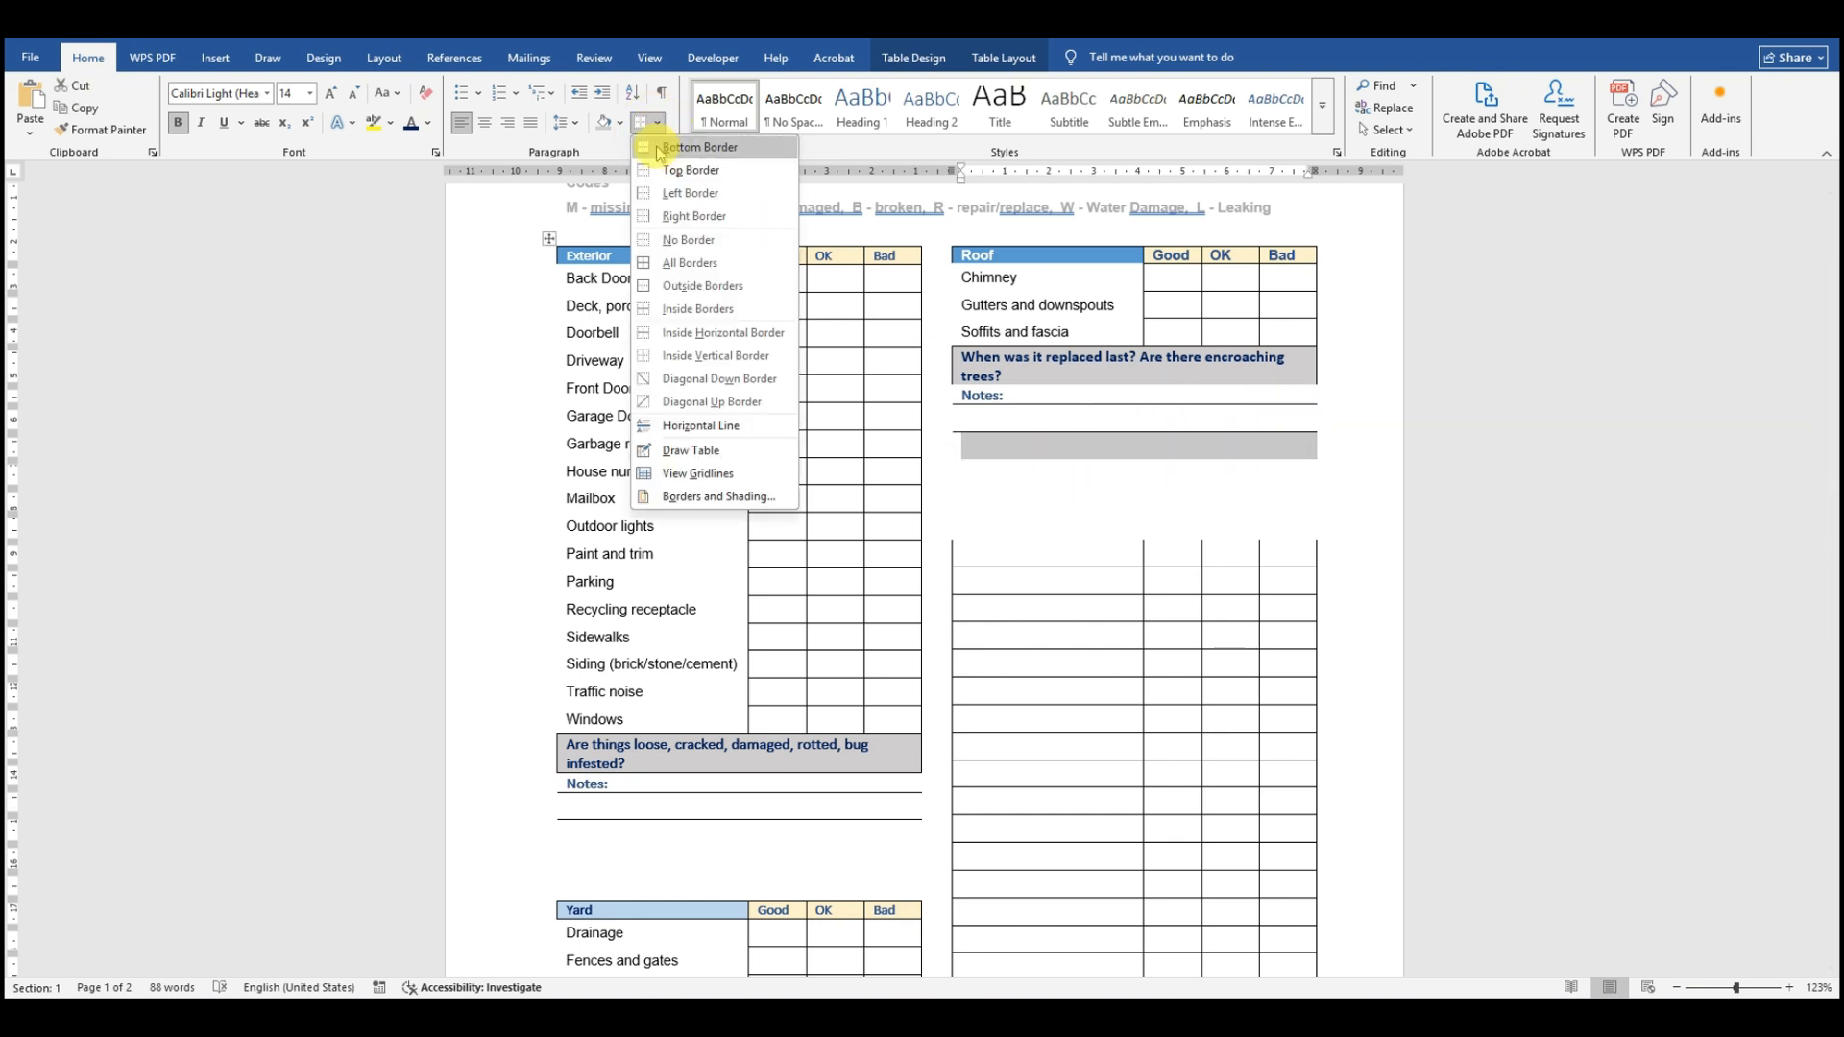
left_click(615, 154)
left_click(962, 418)
left_click(1045, 501)
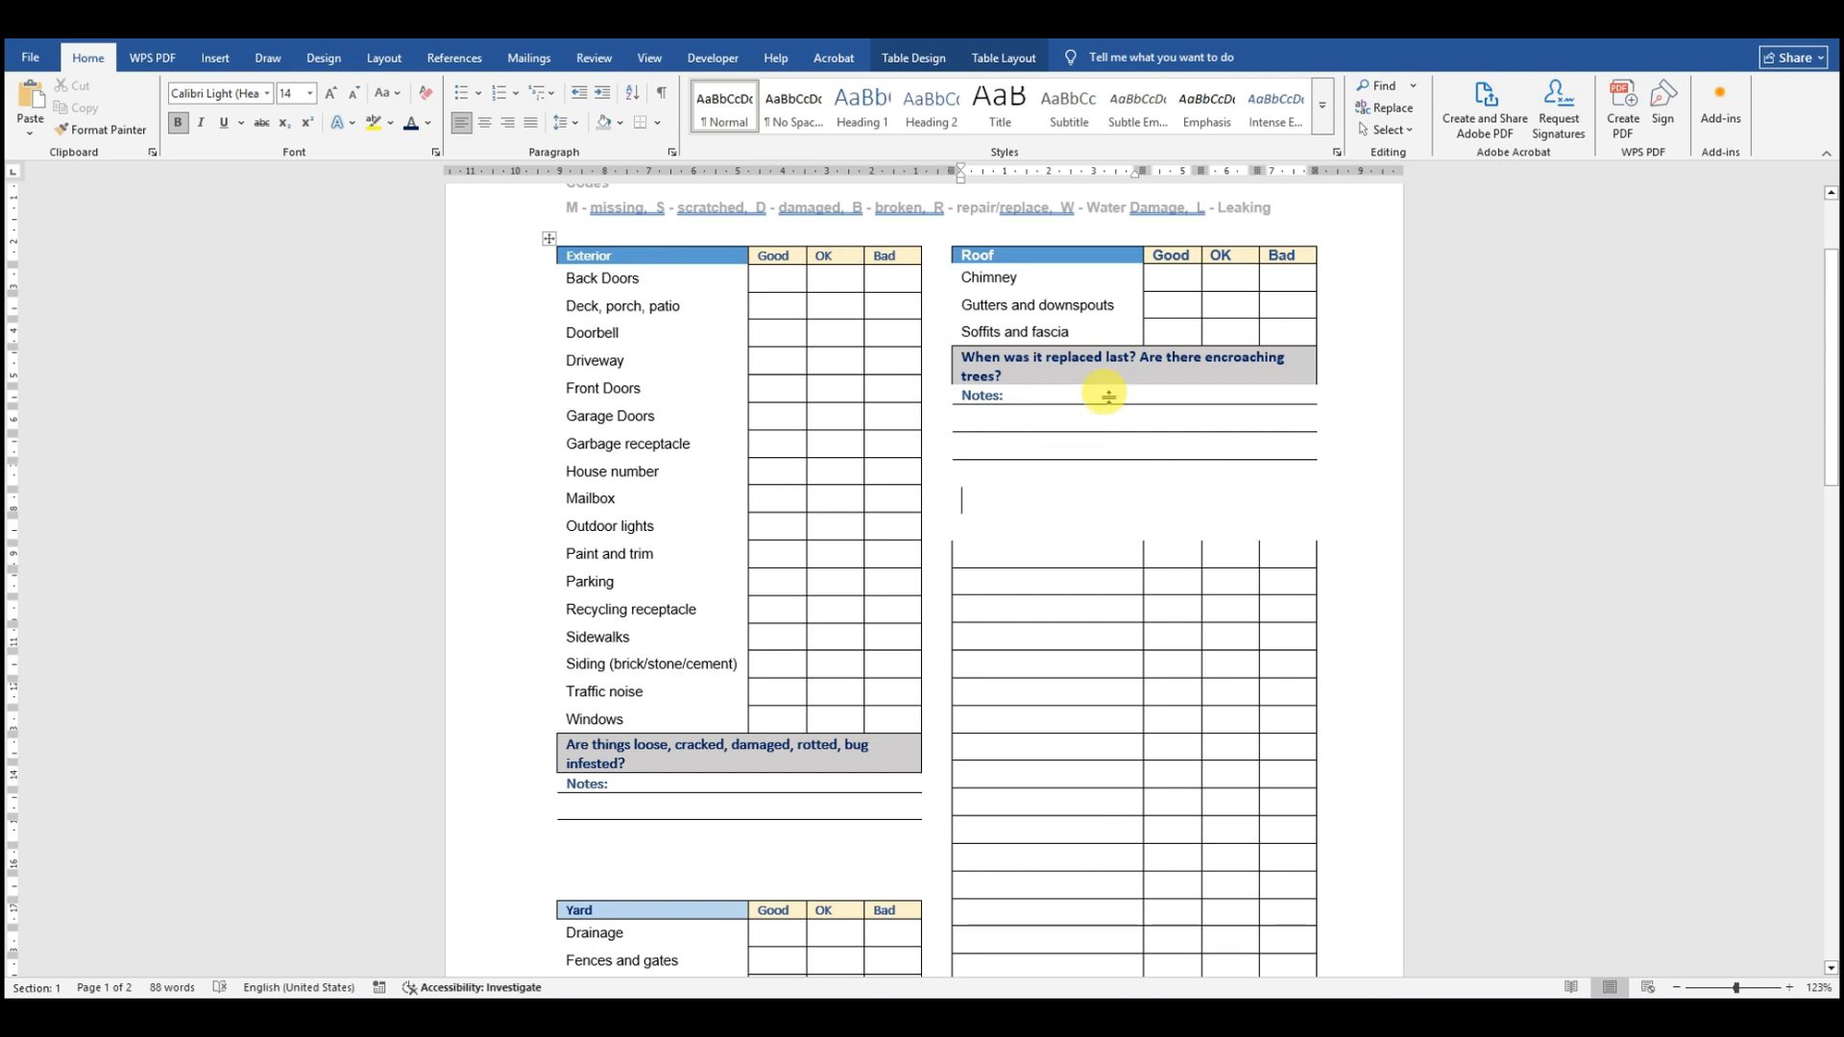
Step: Apply all borders to the first row of the empty grid below the blank gap under the Roof notes
left_click(948, 546)
left_click(963, 546)
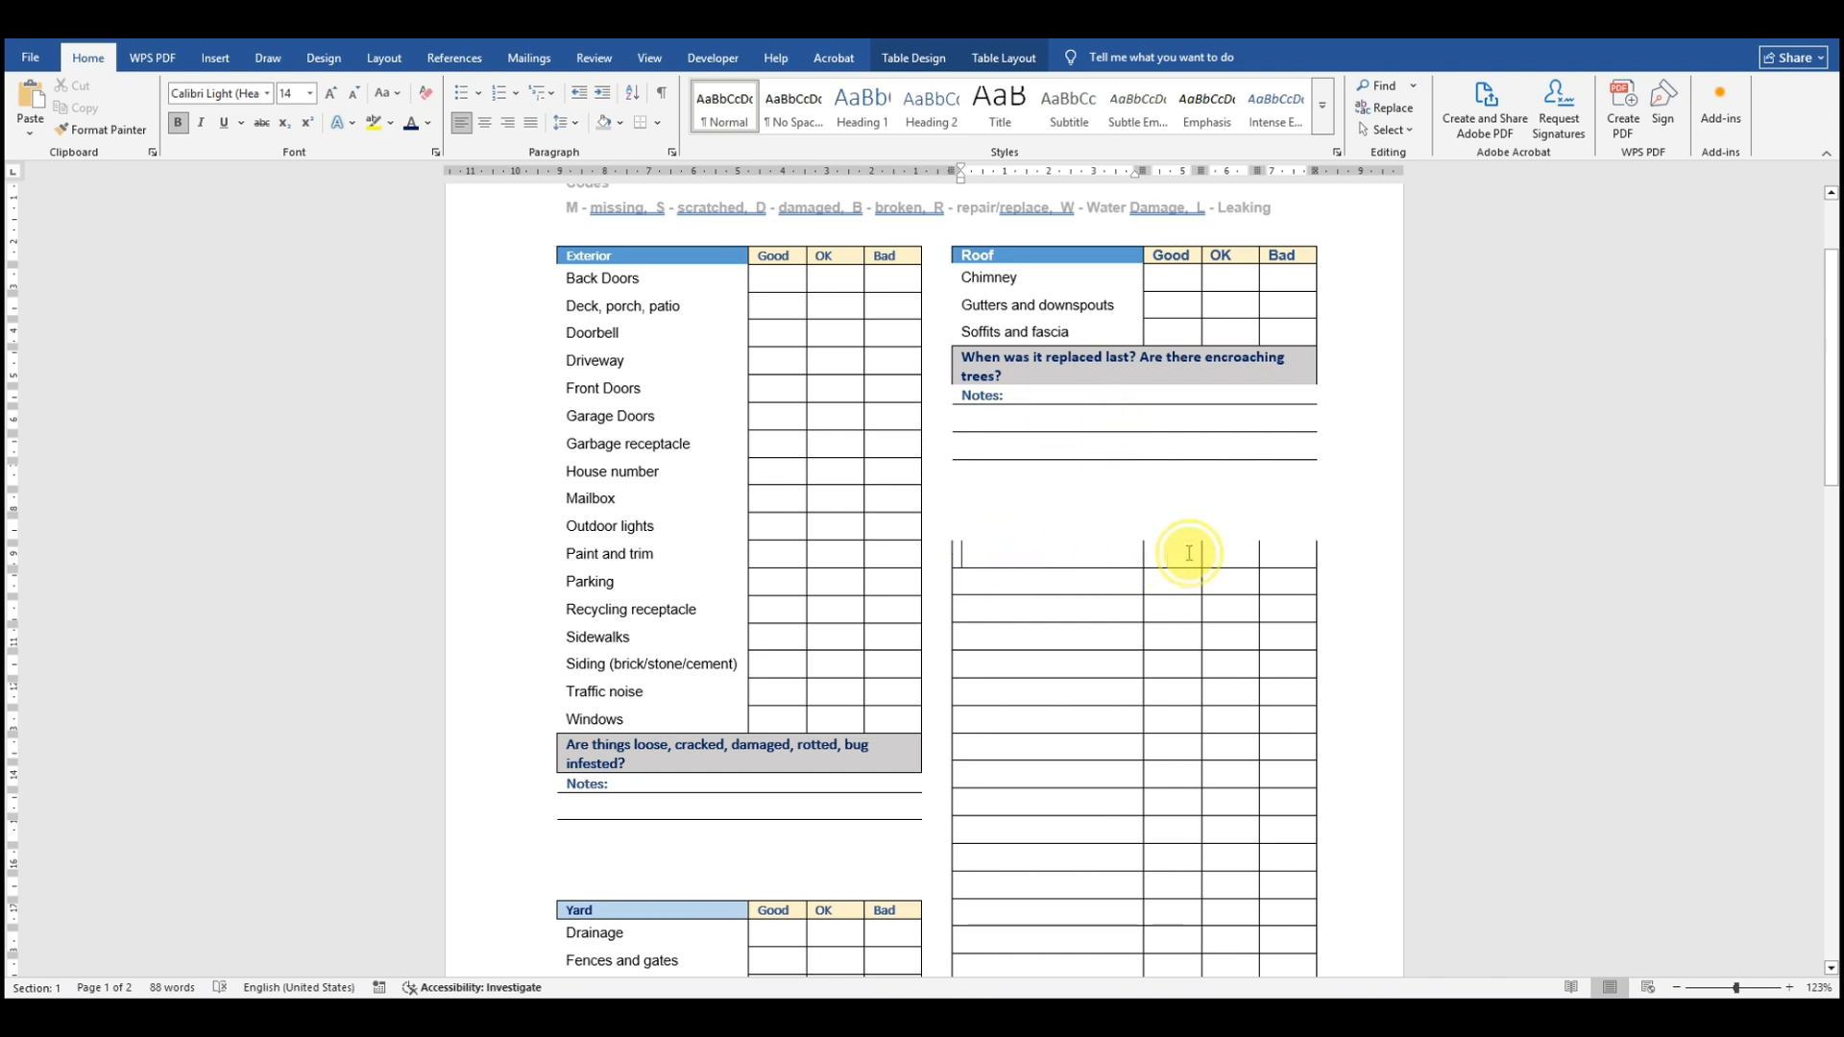
left_click_drag(1190, 553, 1292, 555)
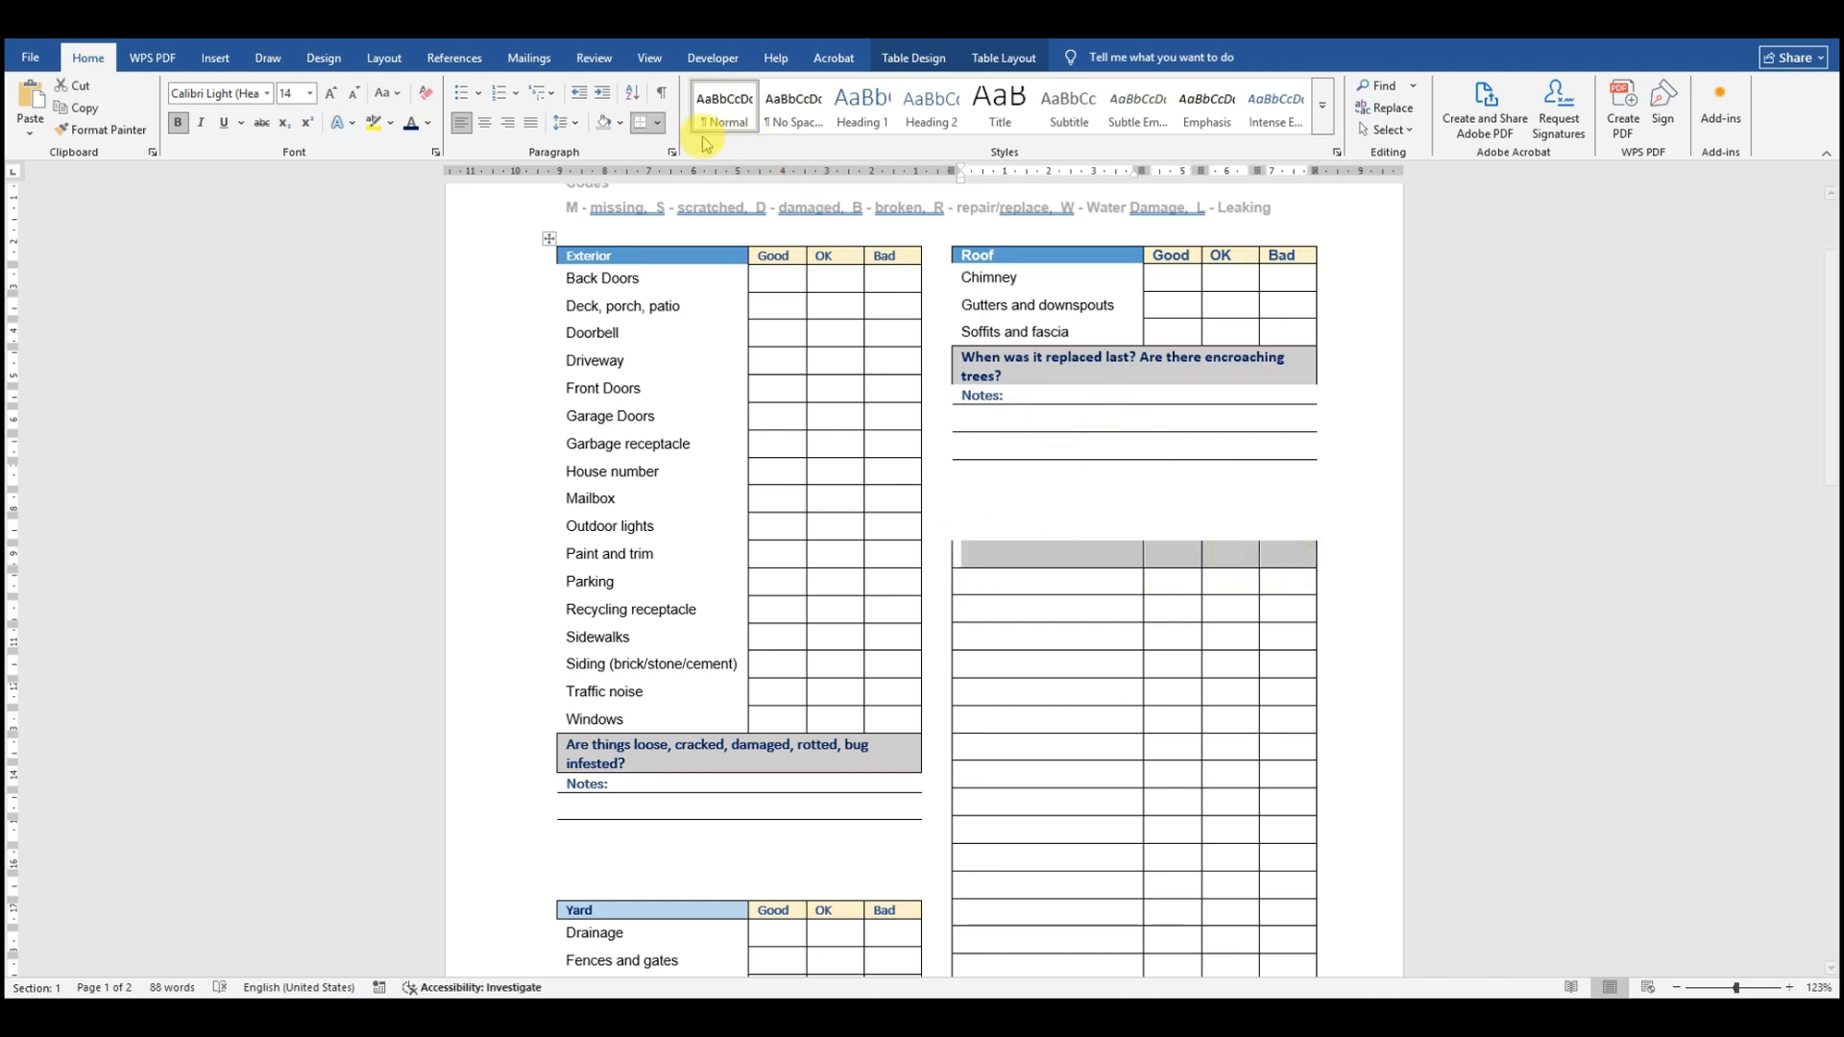
left_click(667, 131)
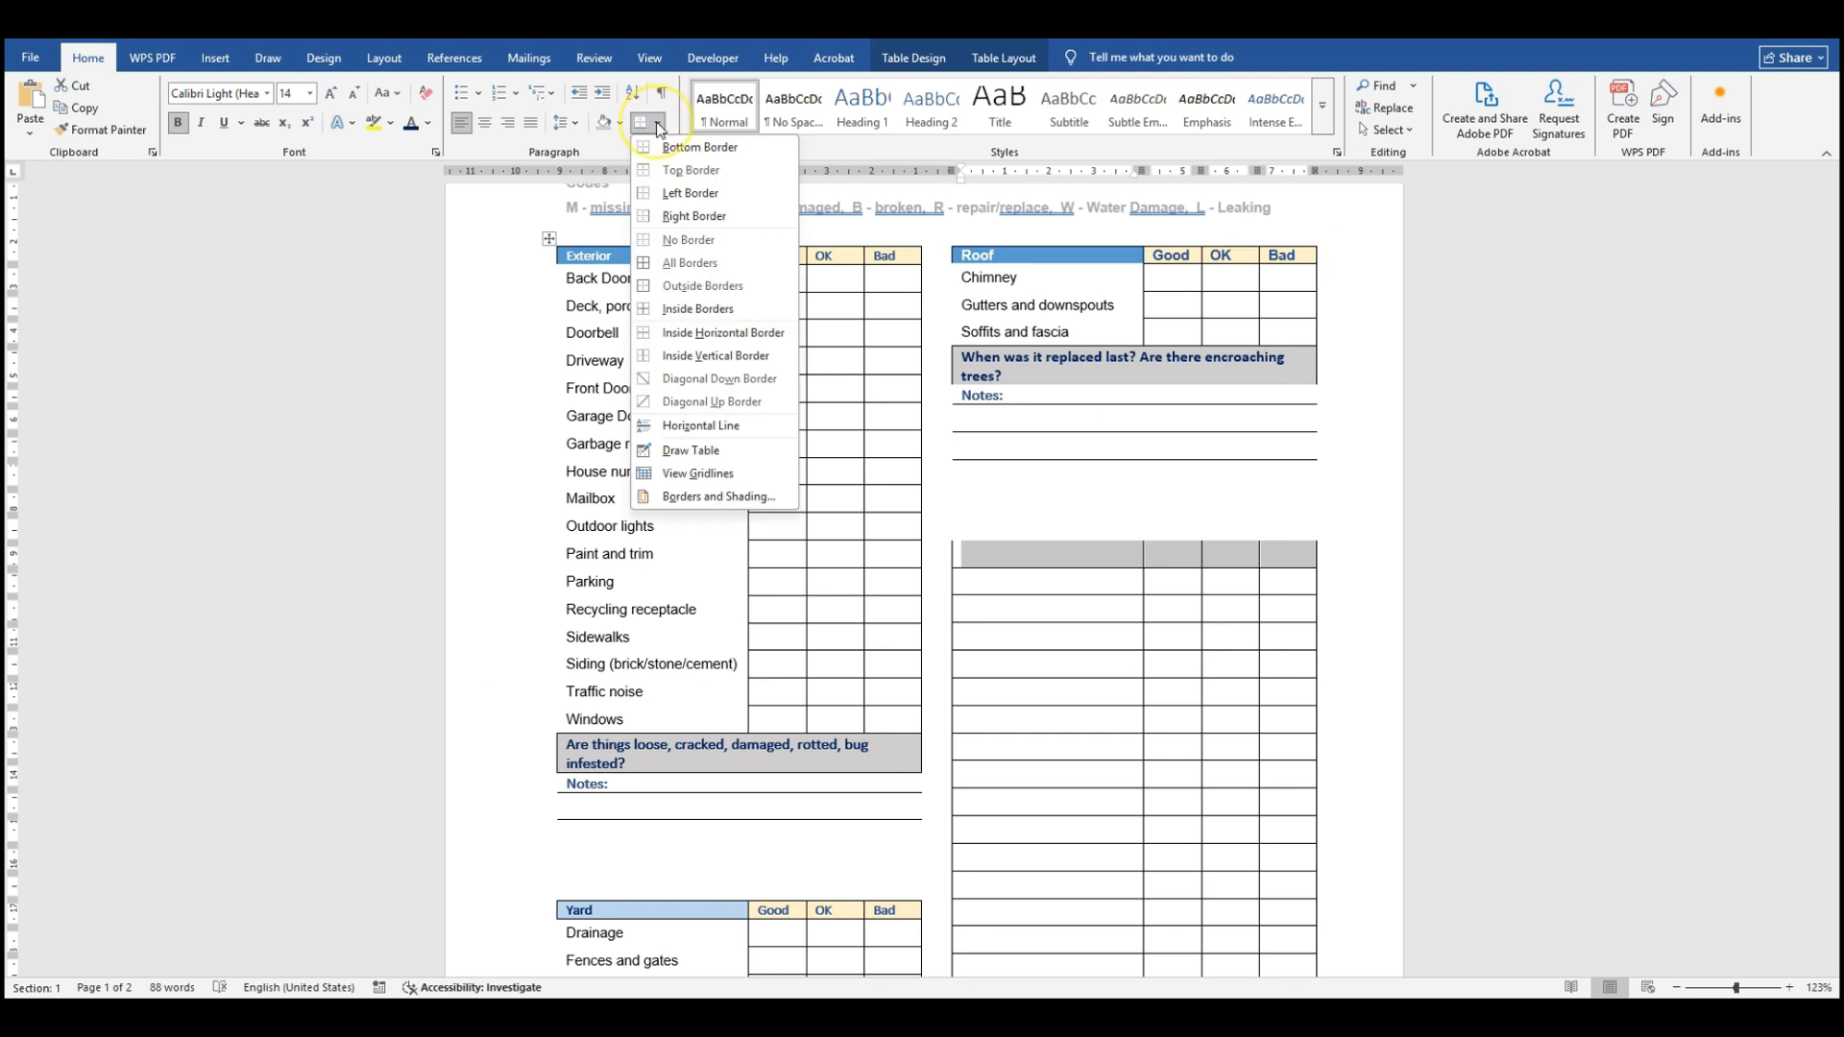
left_click(684, 272)
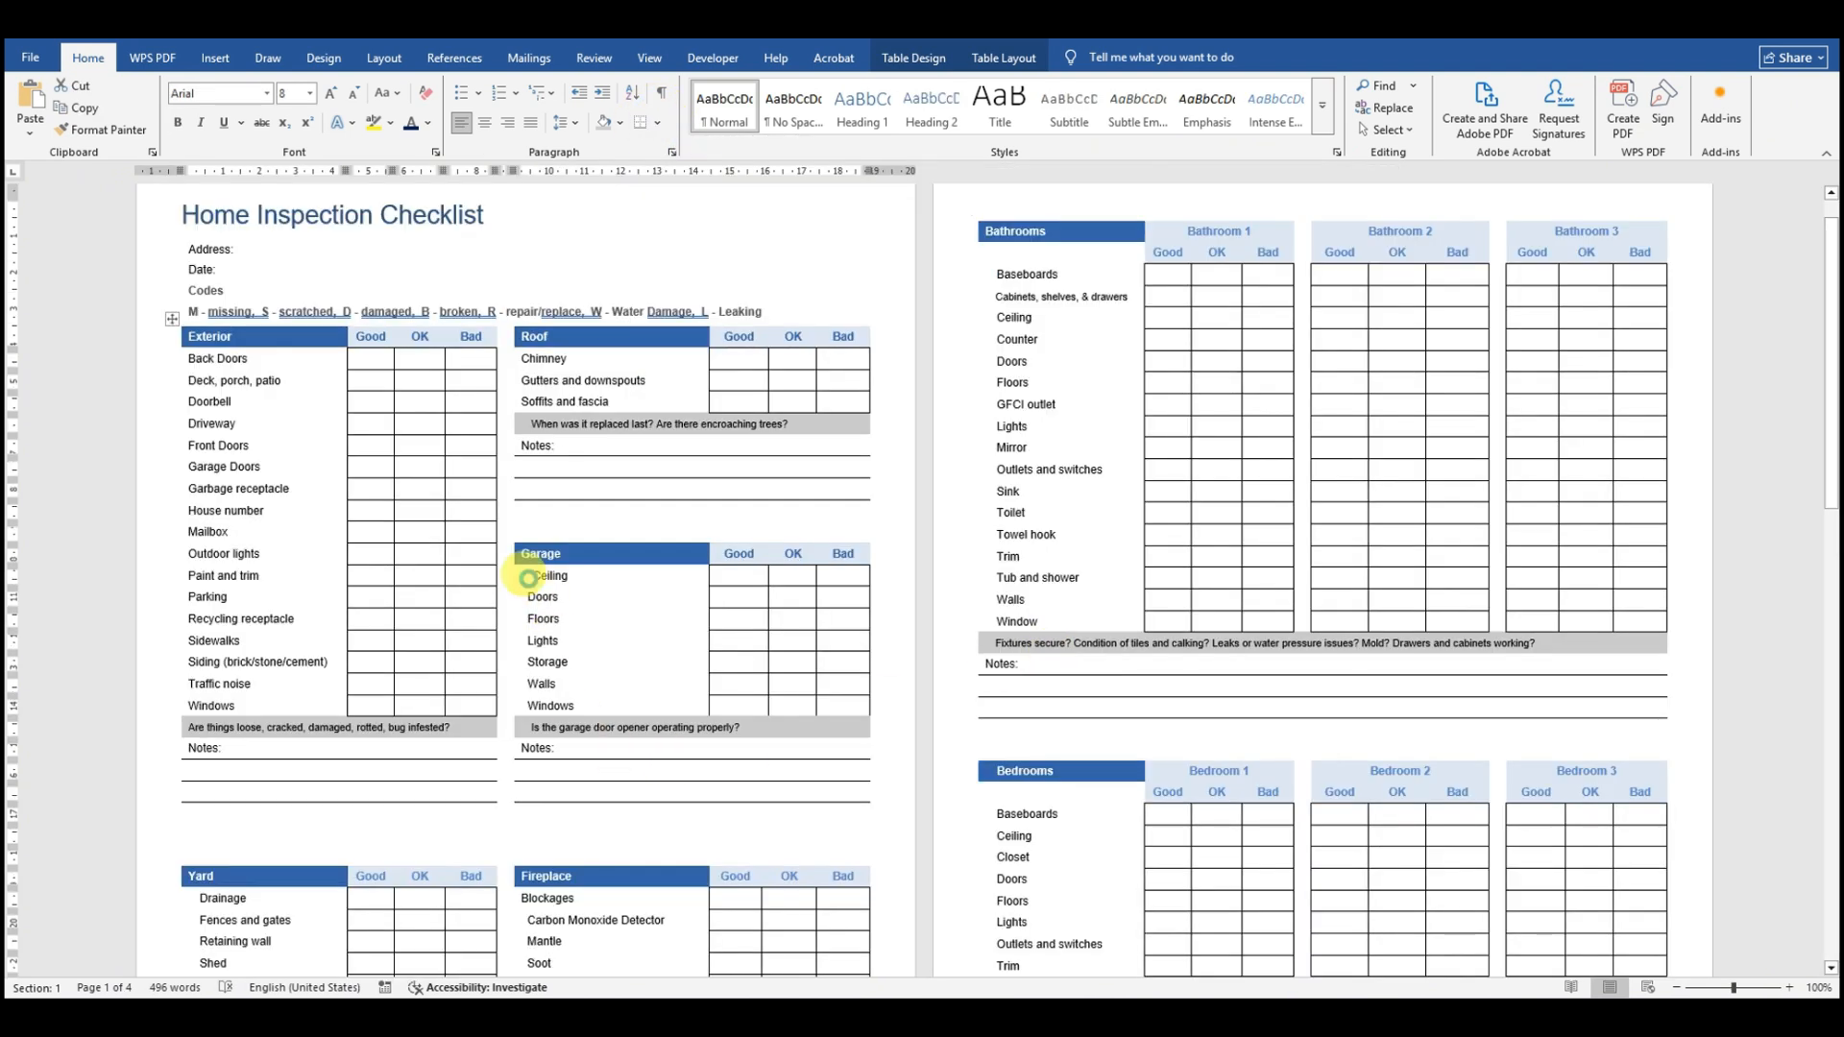
Step: Copy the Garage, Good, OK, Bad header row from the Home Inspection Checklist into the grid's first row and shade the Garage cell blue
left_click_drag(526, 552, 841, 556)
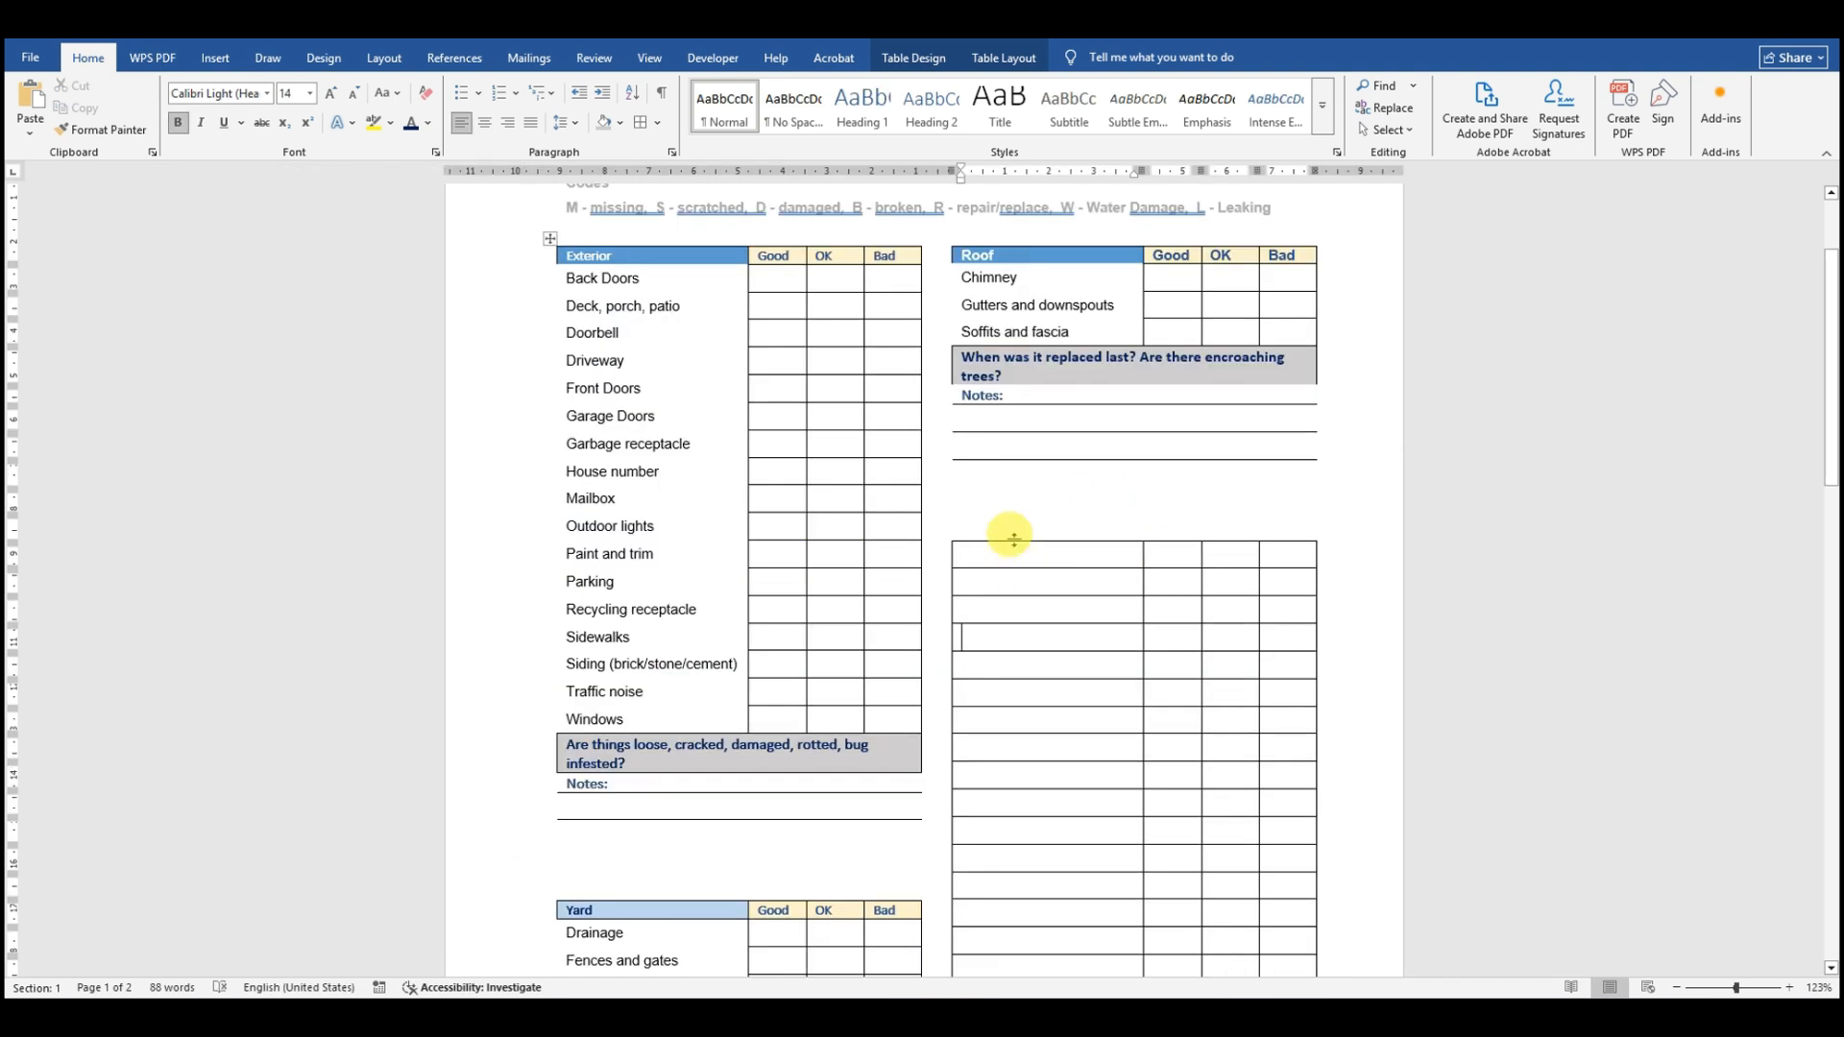
type("Good\tOK\tBad")
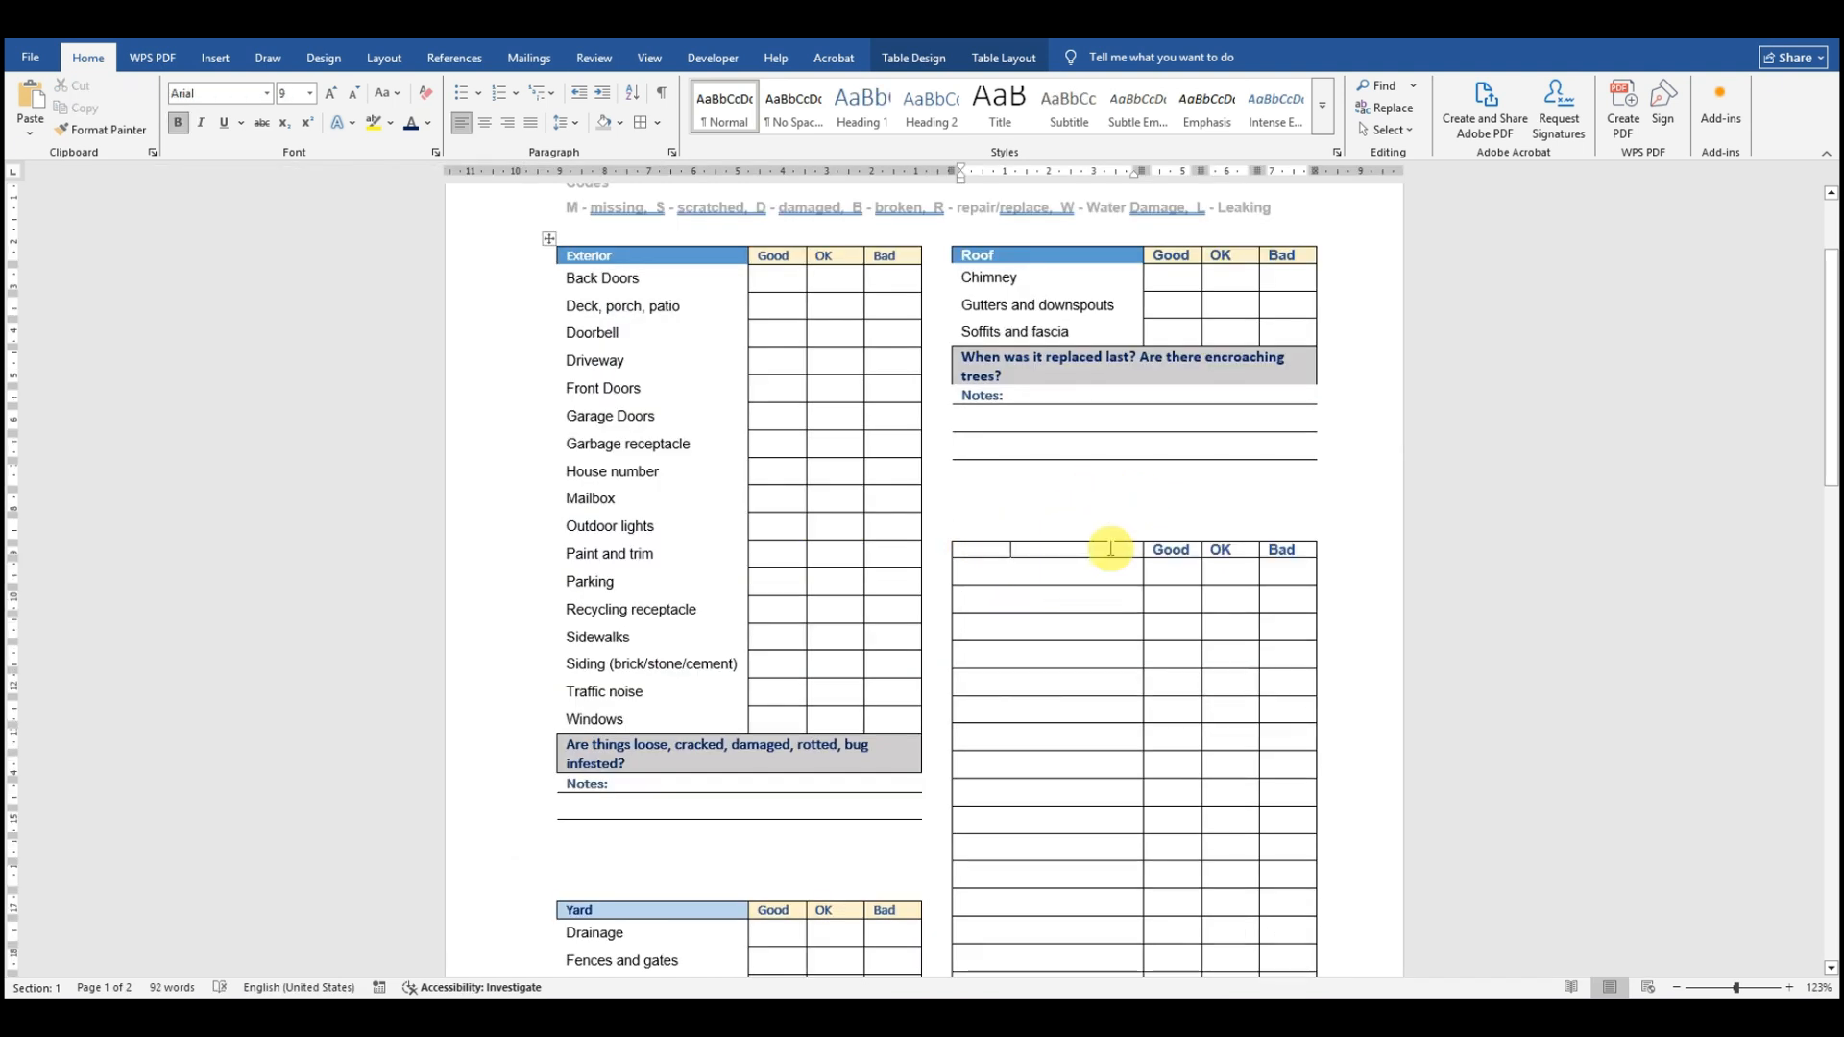
left_click(975, 546)
left_click(952, 543)
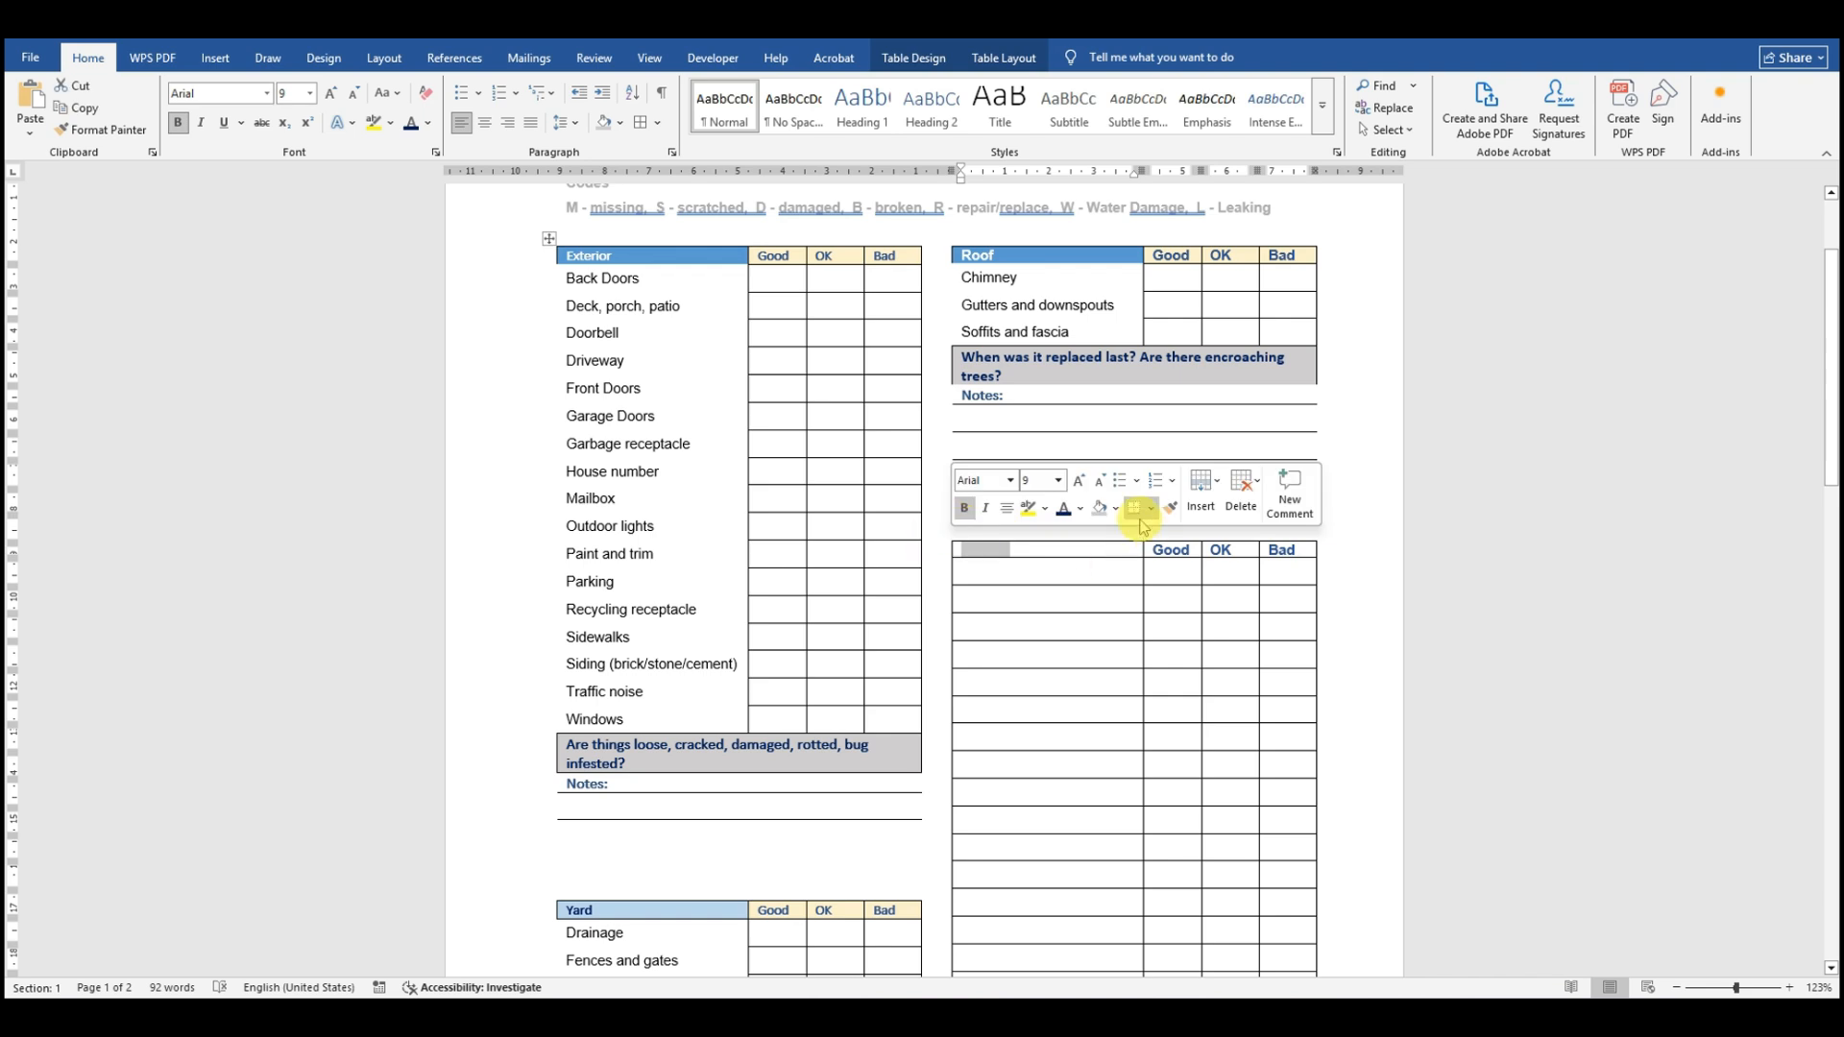
left_click(1115, 508)
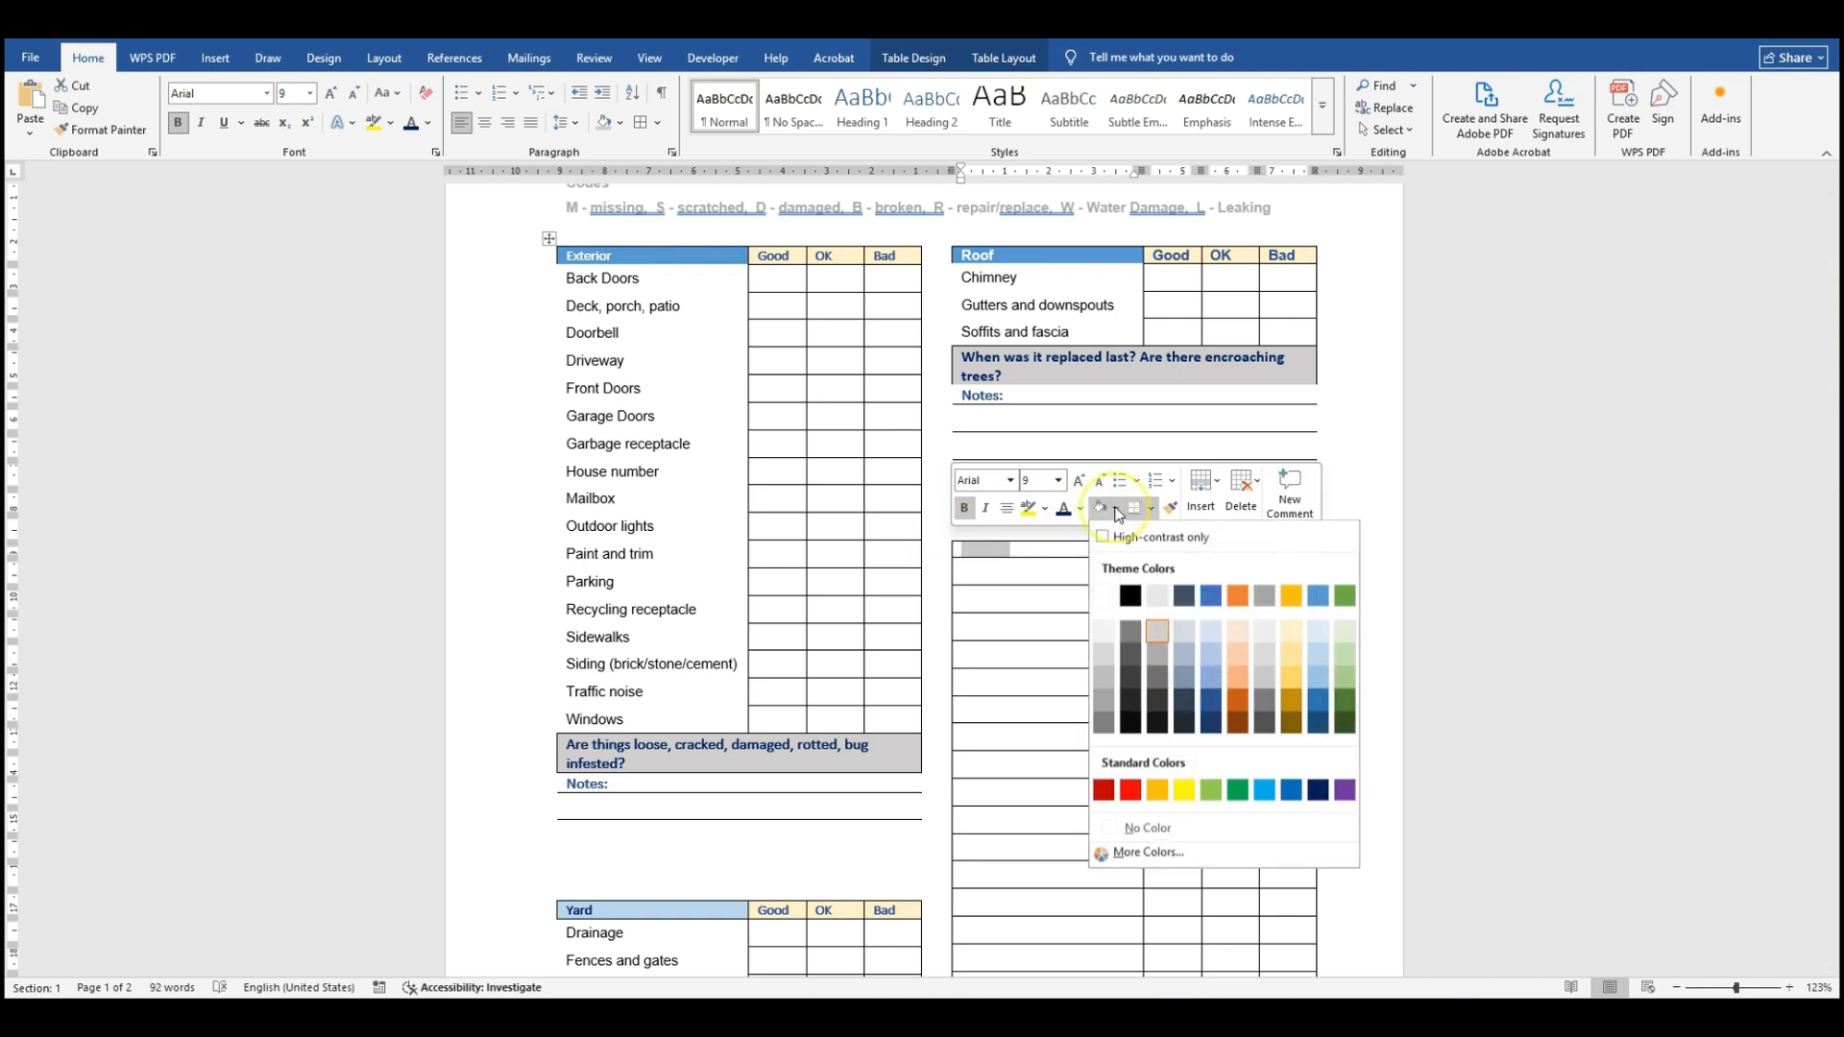
left_click(1320, 598)
left_click(1212, 601)
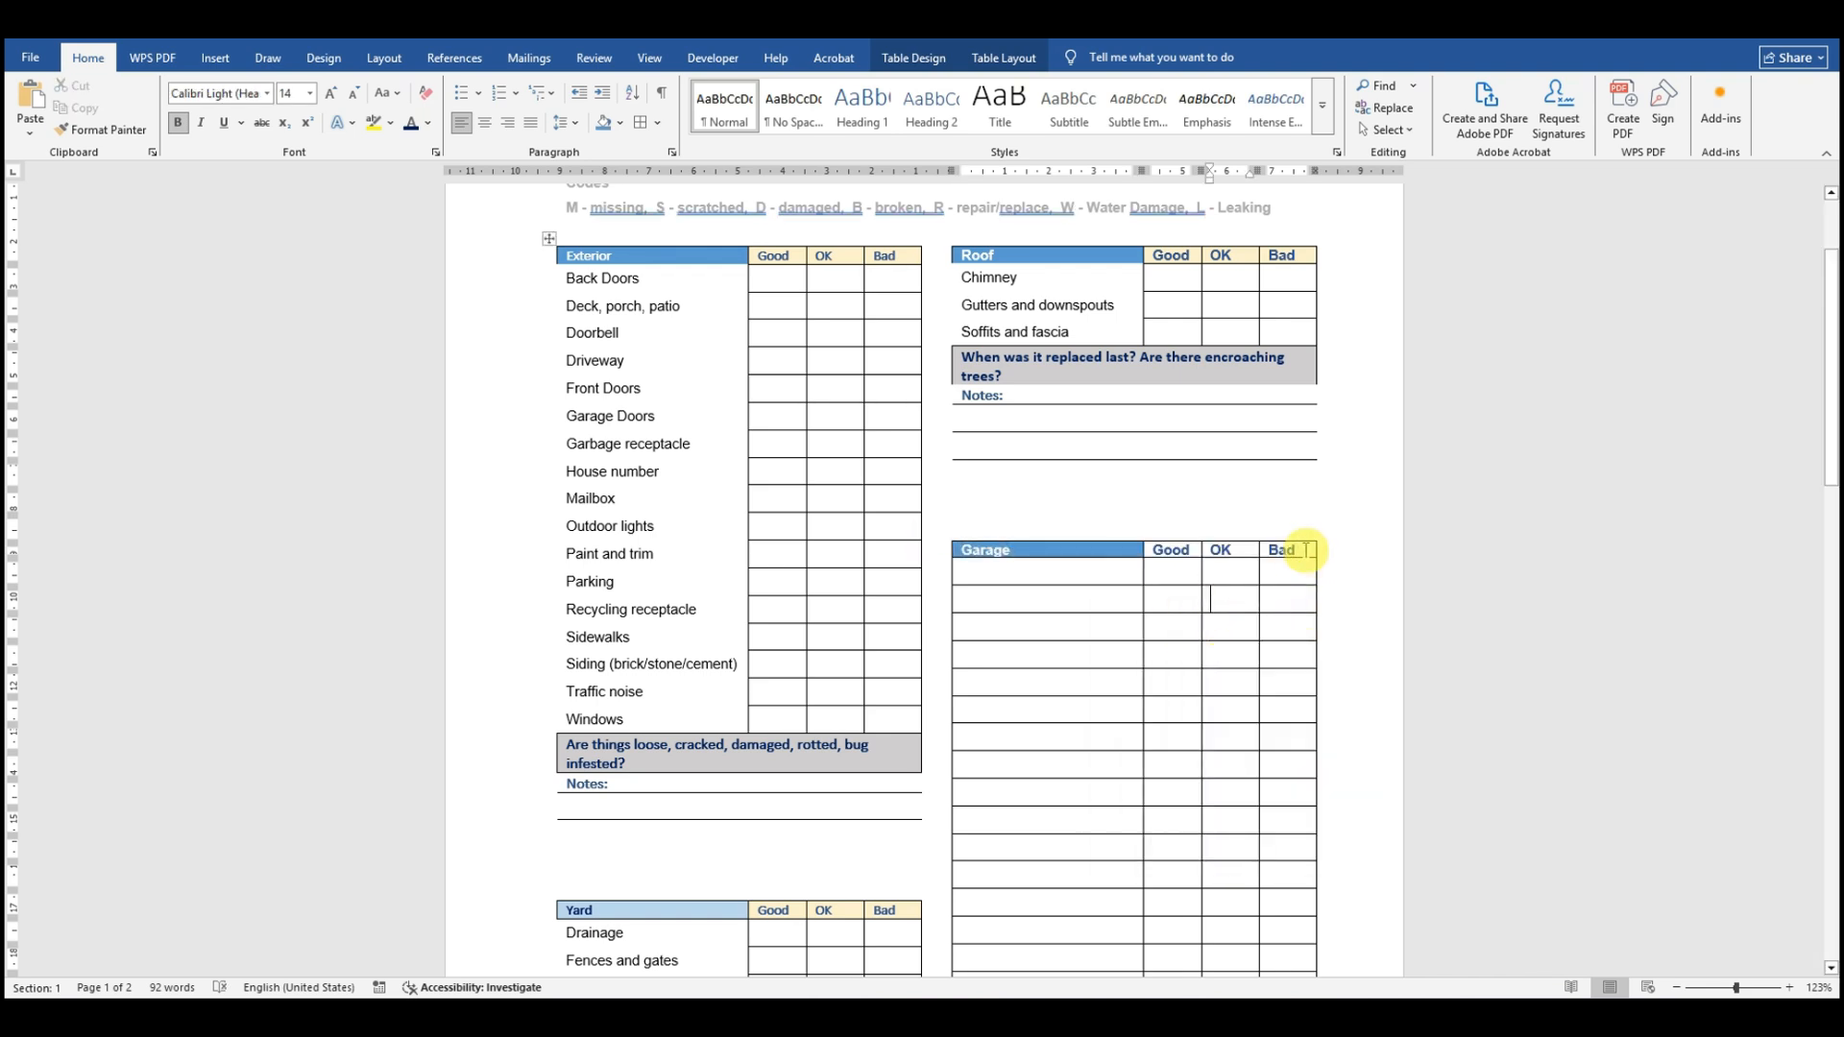
Step: Shade the Good, OK and Bad header cells of the Garage table light gold
left_click_drag(1307, 549, 1166, 548)
left_click(1306, 519)
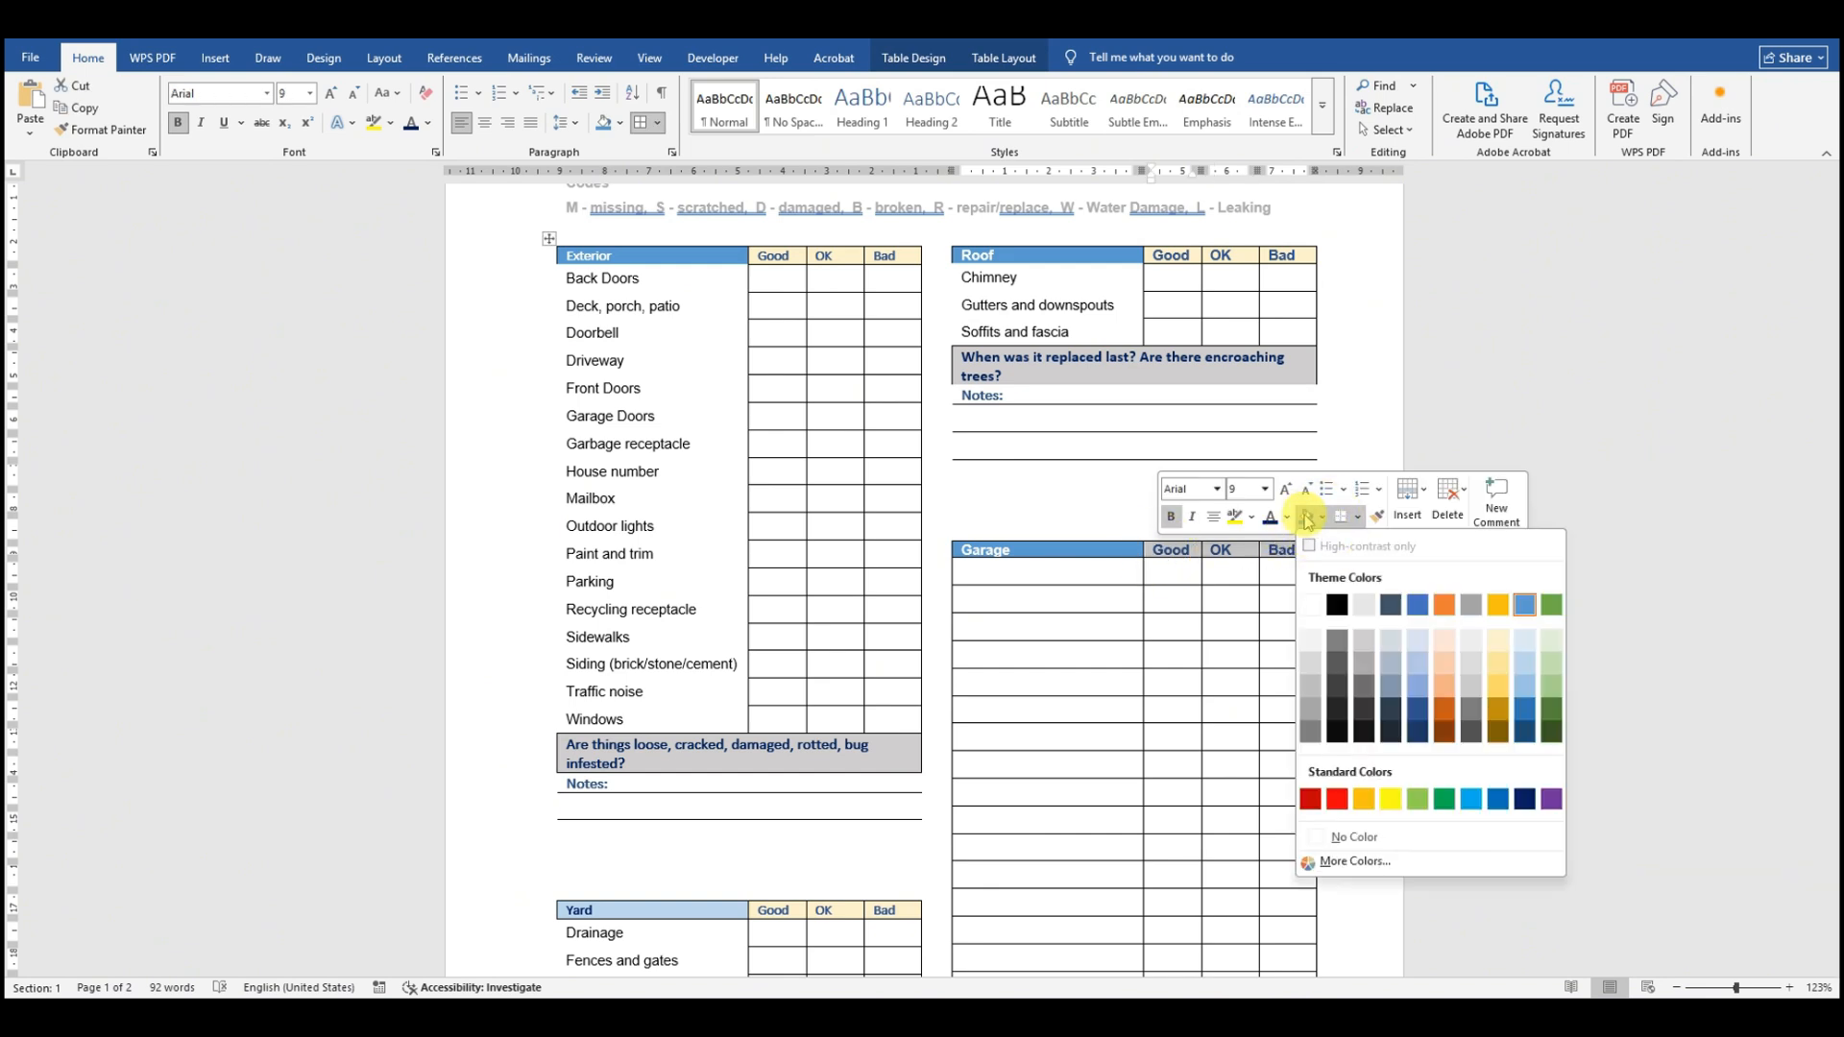
left_click(1501, 642)
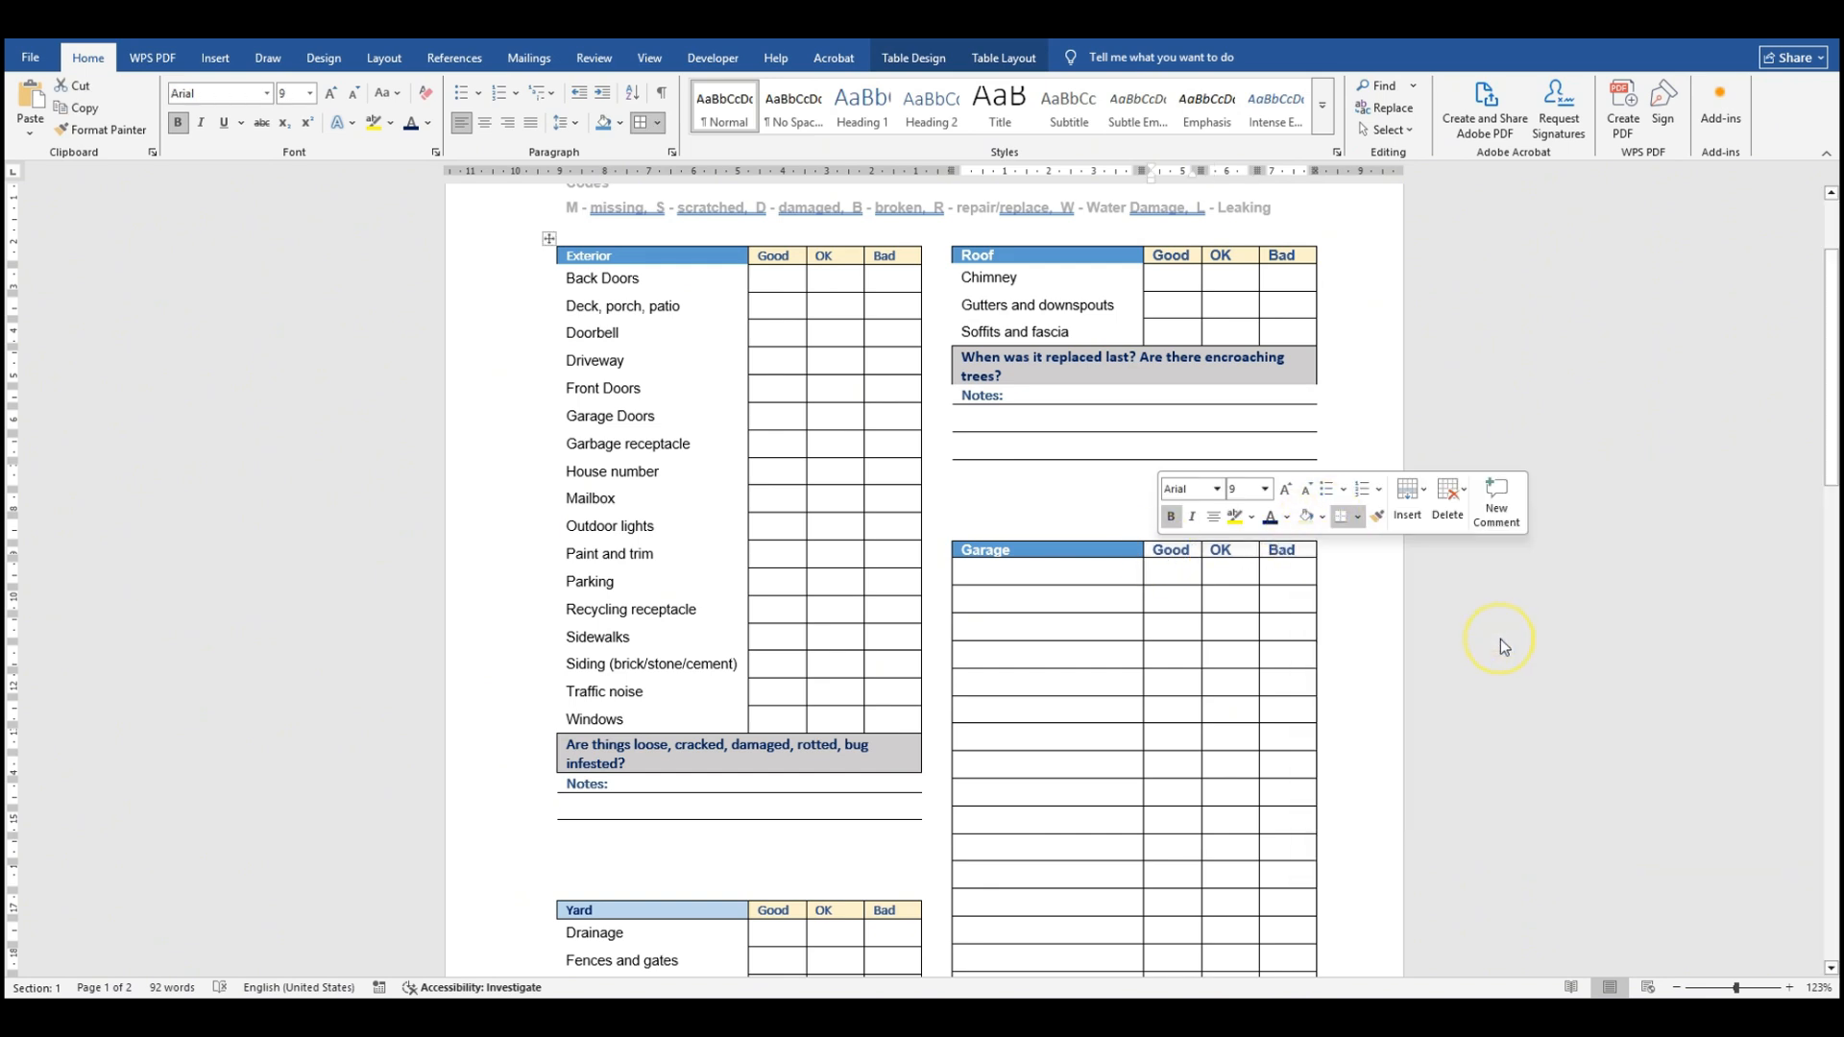
left_click(1212, 600)
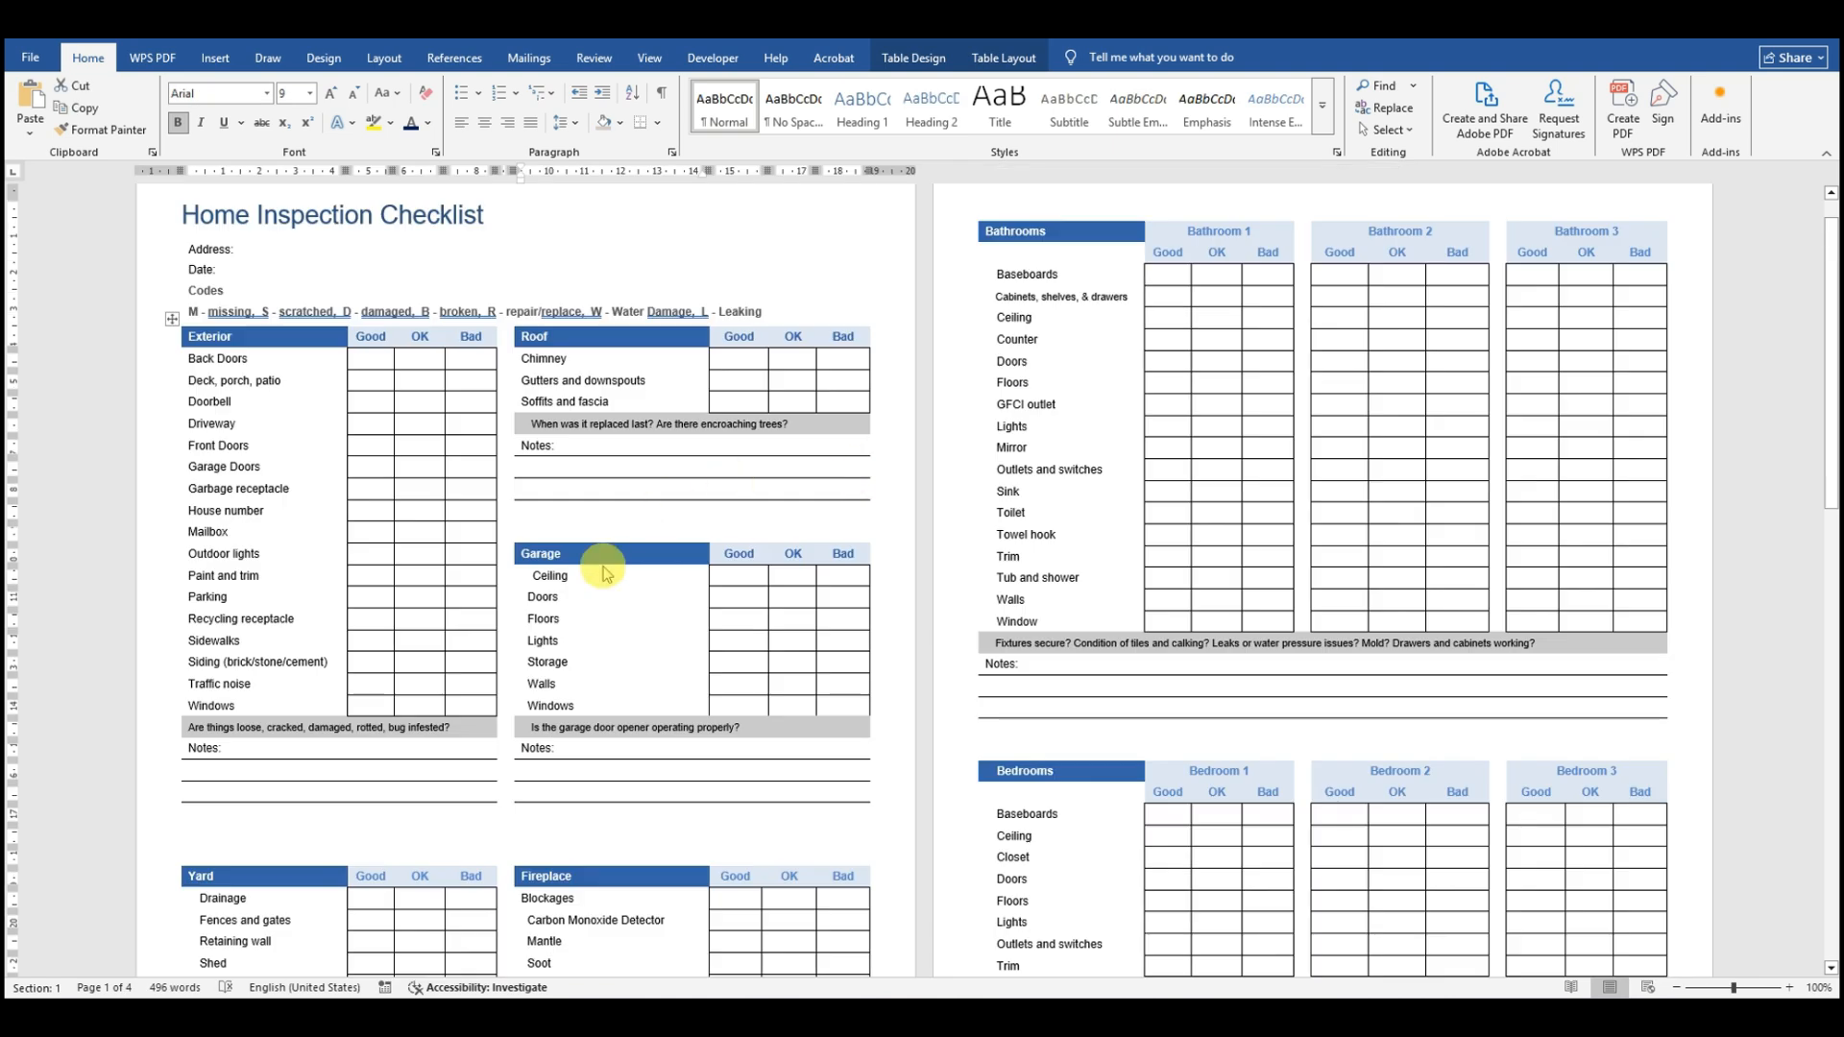
Step: Copy the Garage items Ceiling through Windows from the Home Inspection Checklist into the first column below the Garage header
left_click_drag(535, 573, 625, 714)
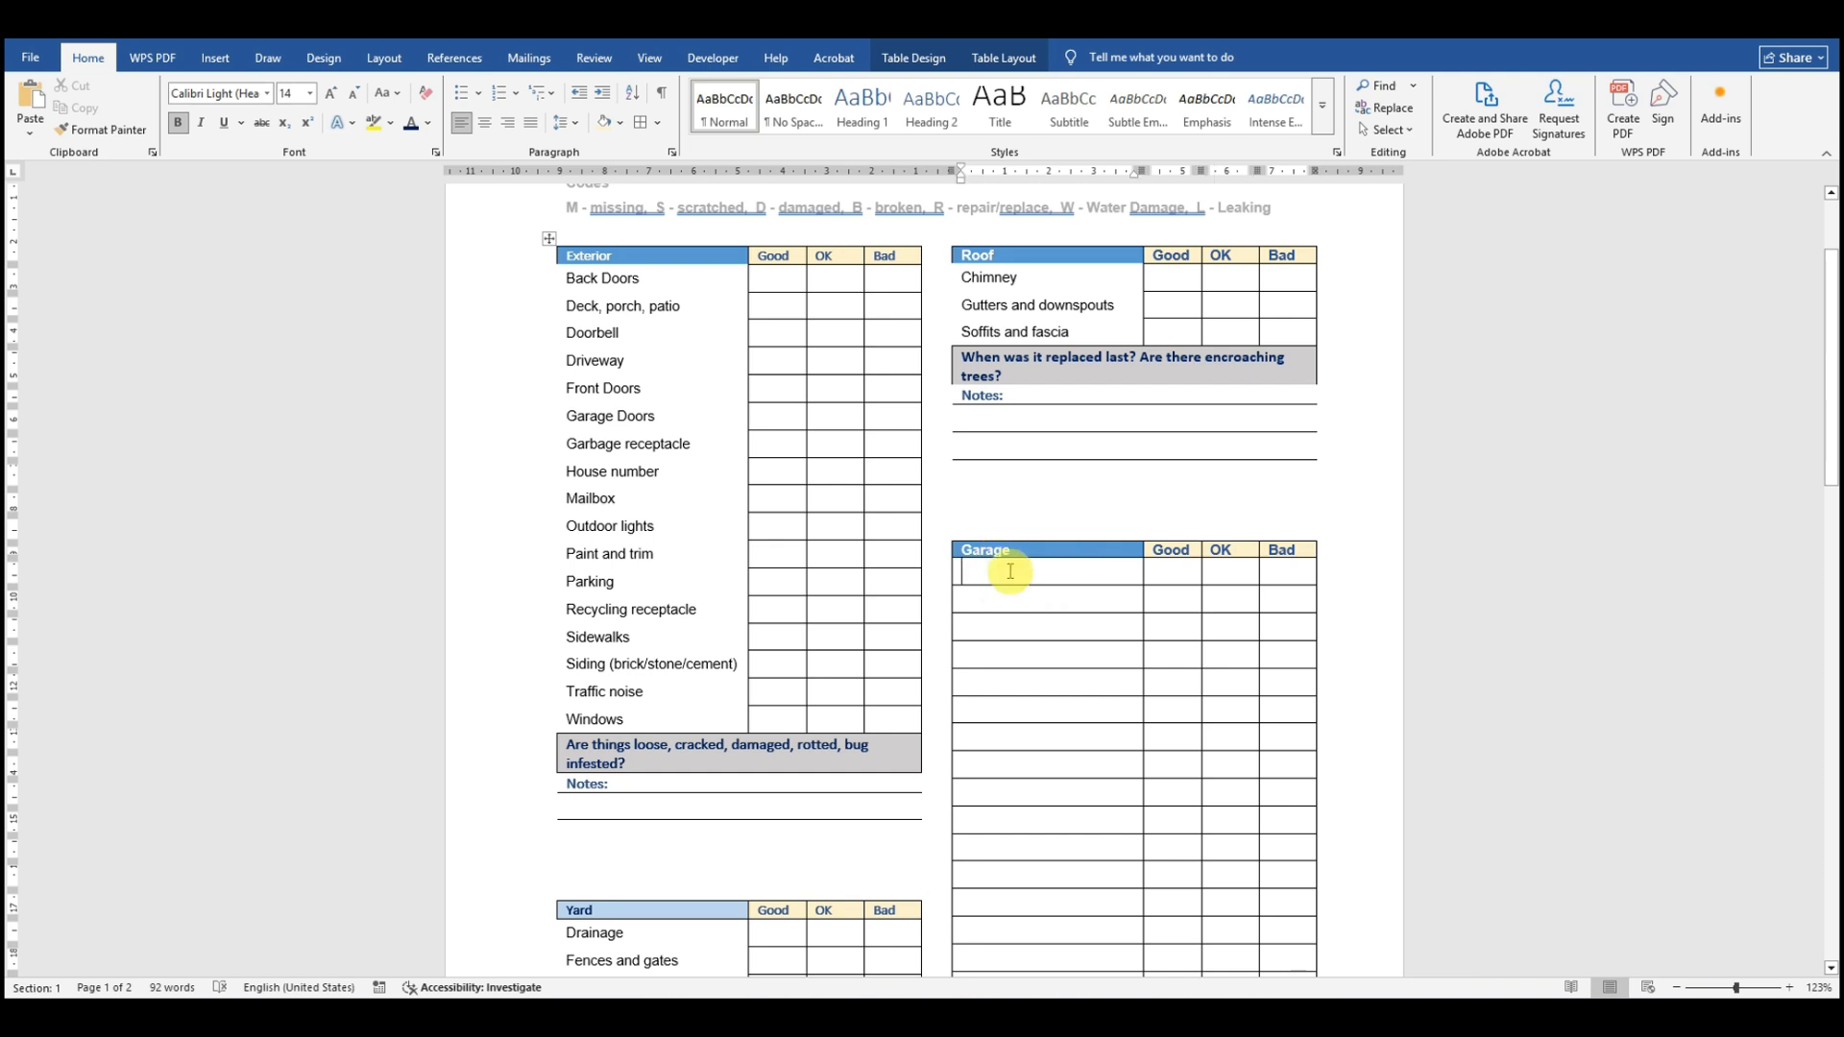
left_click_drag(1001, 573, 1101, 747)
left_click(1103, 737)
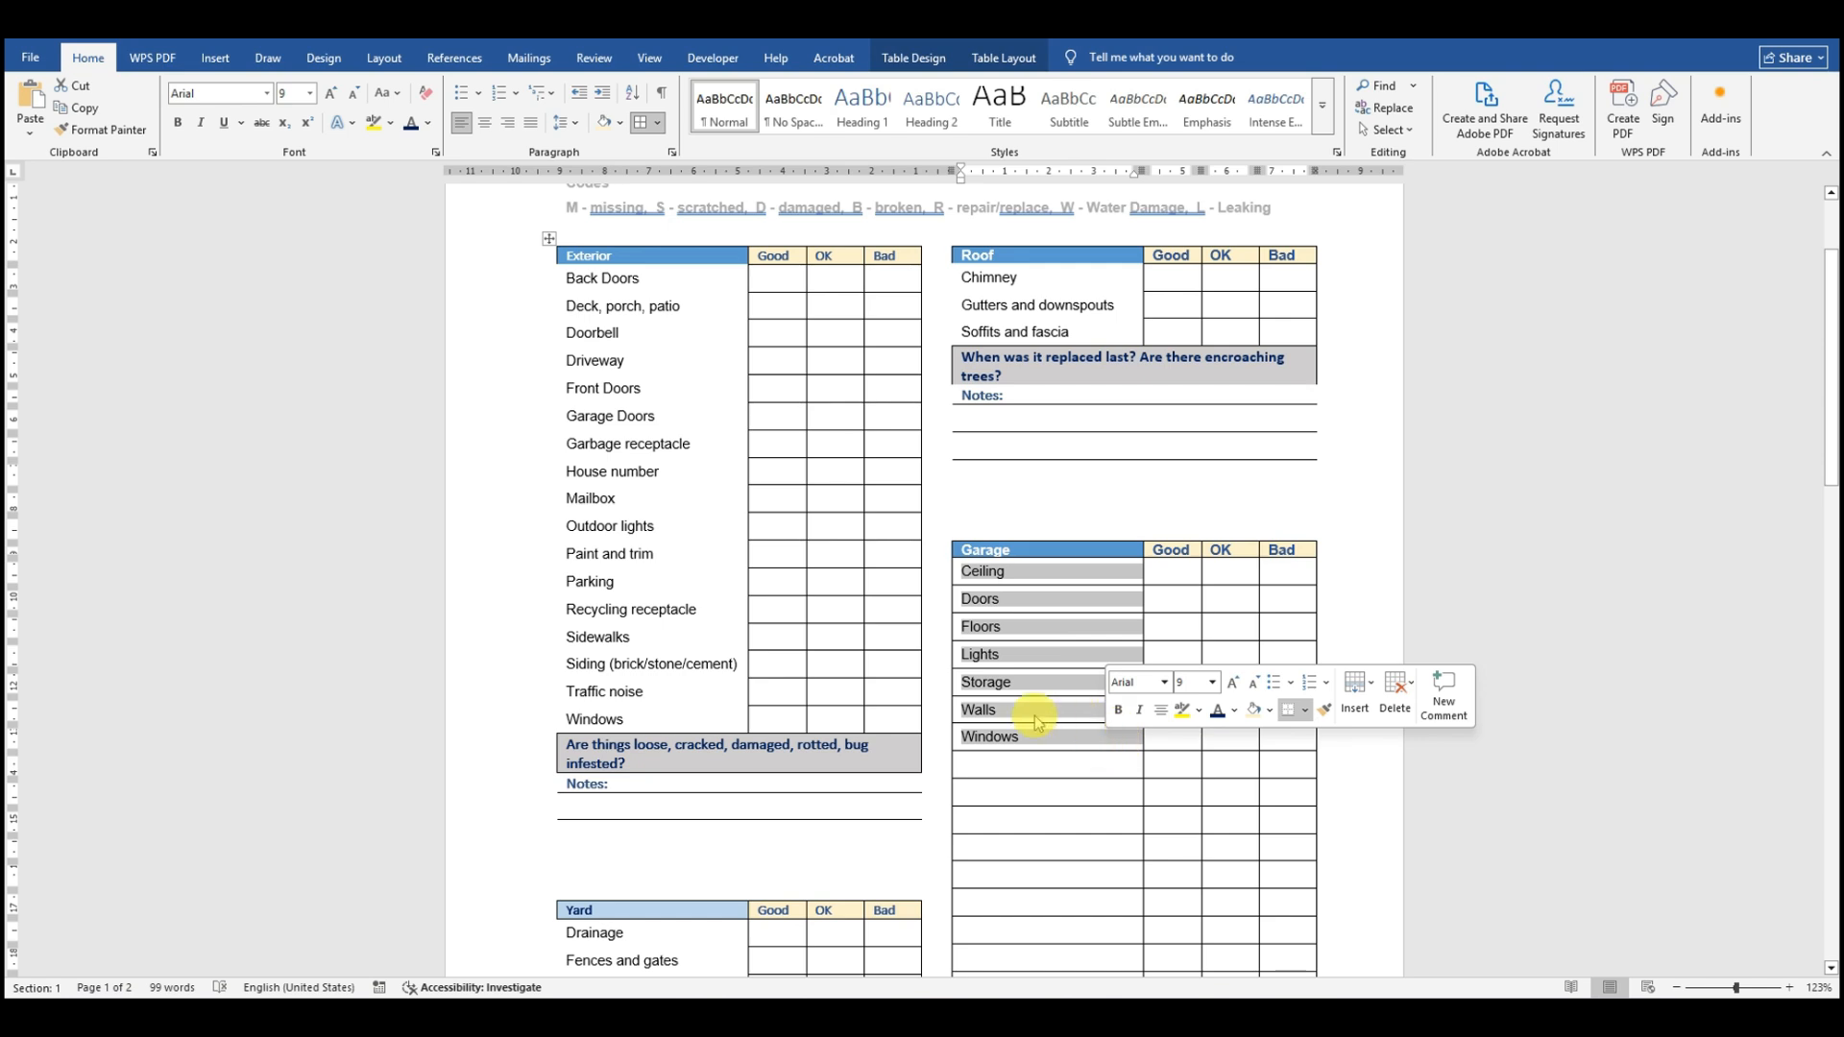
Step: Remove the borders from the Garage item name cells and apply all borders to the Good, OK and Bad cells beside them
left_click(657, 123)
left_click(695, 235)
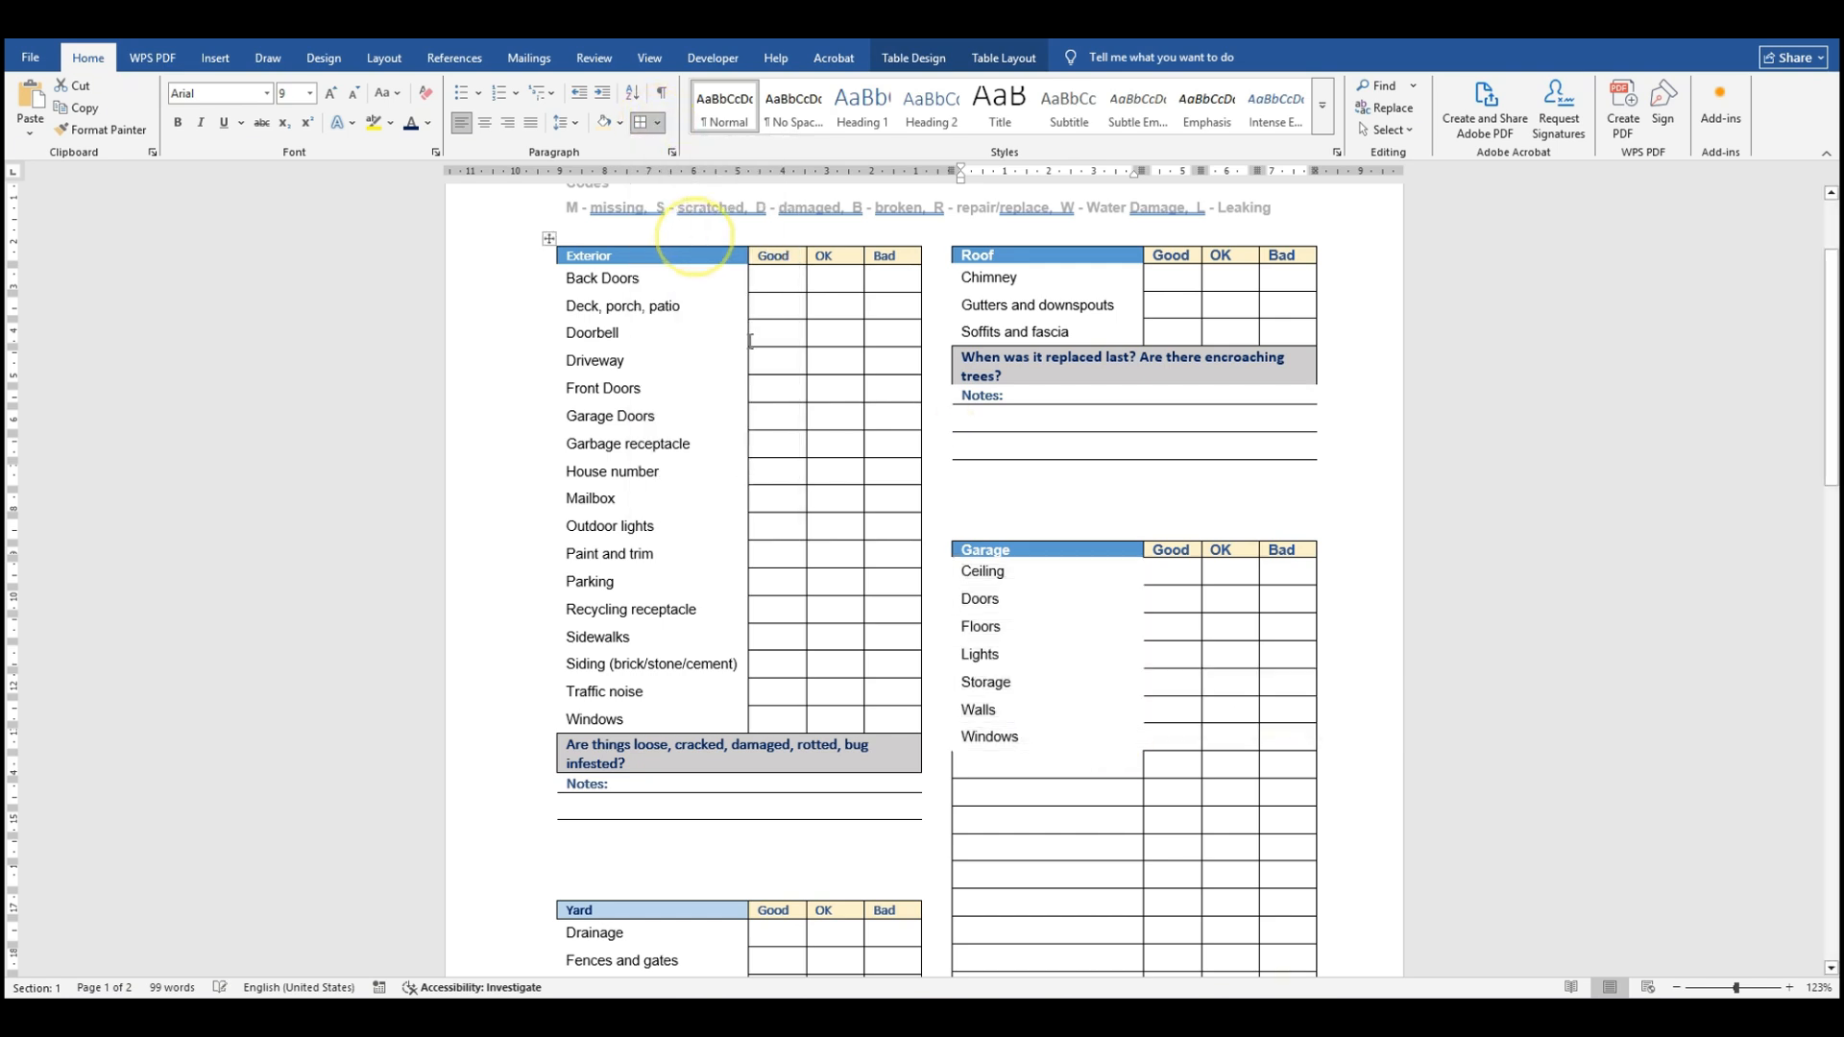
left_click_drag(1163, 574, 1312, 735)
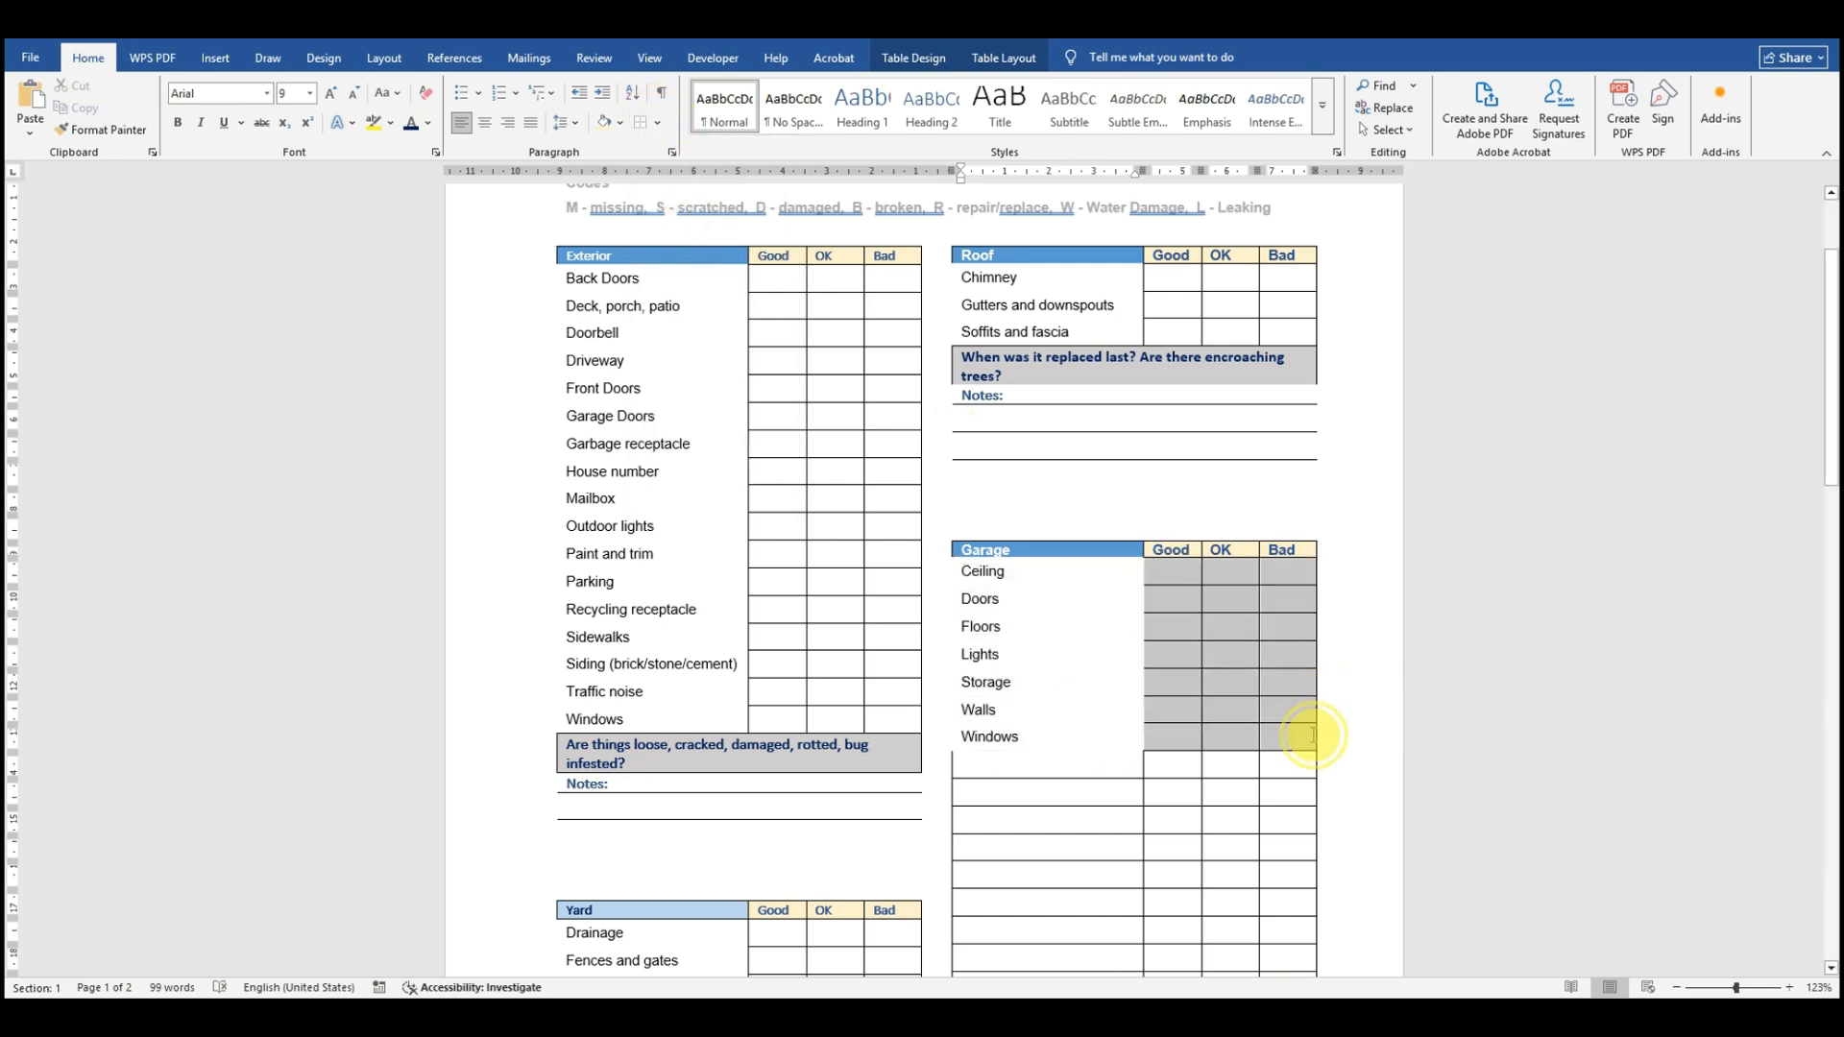
left_click(651, 135)
left_click(718, 271)
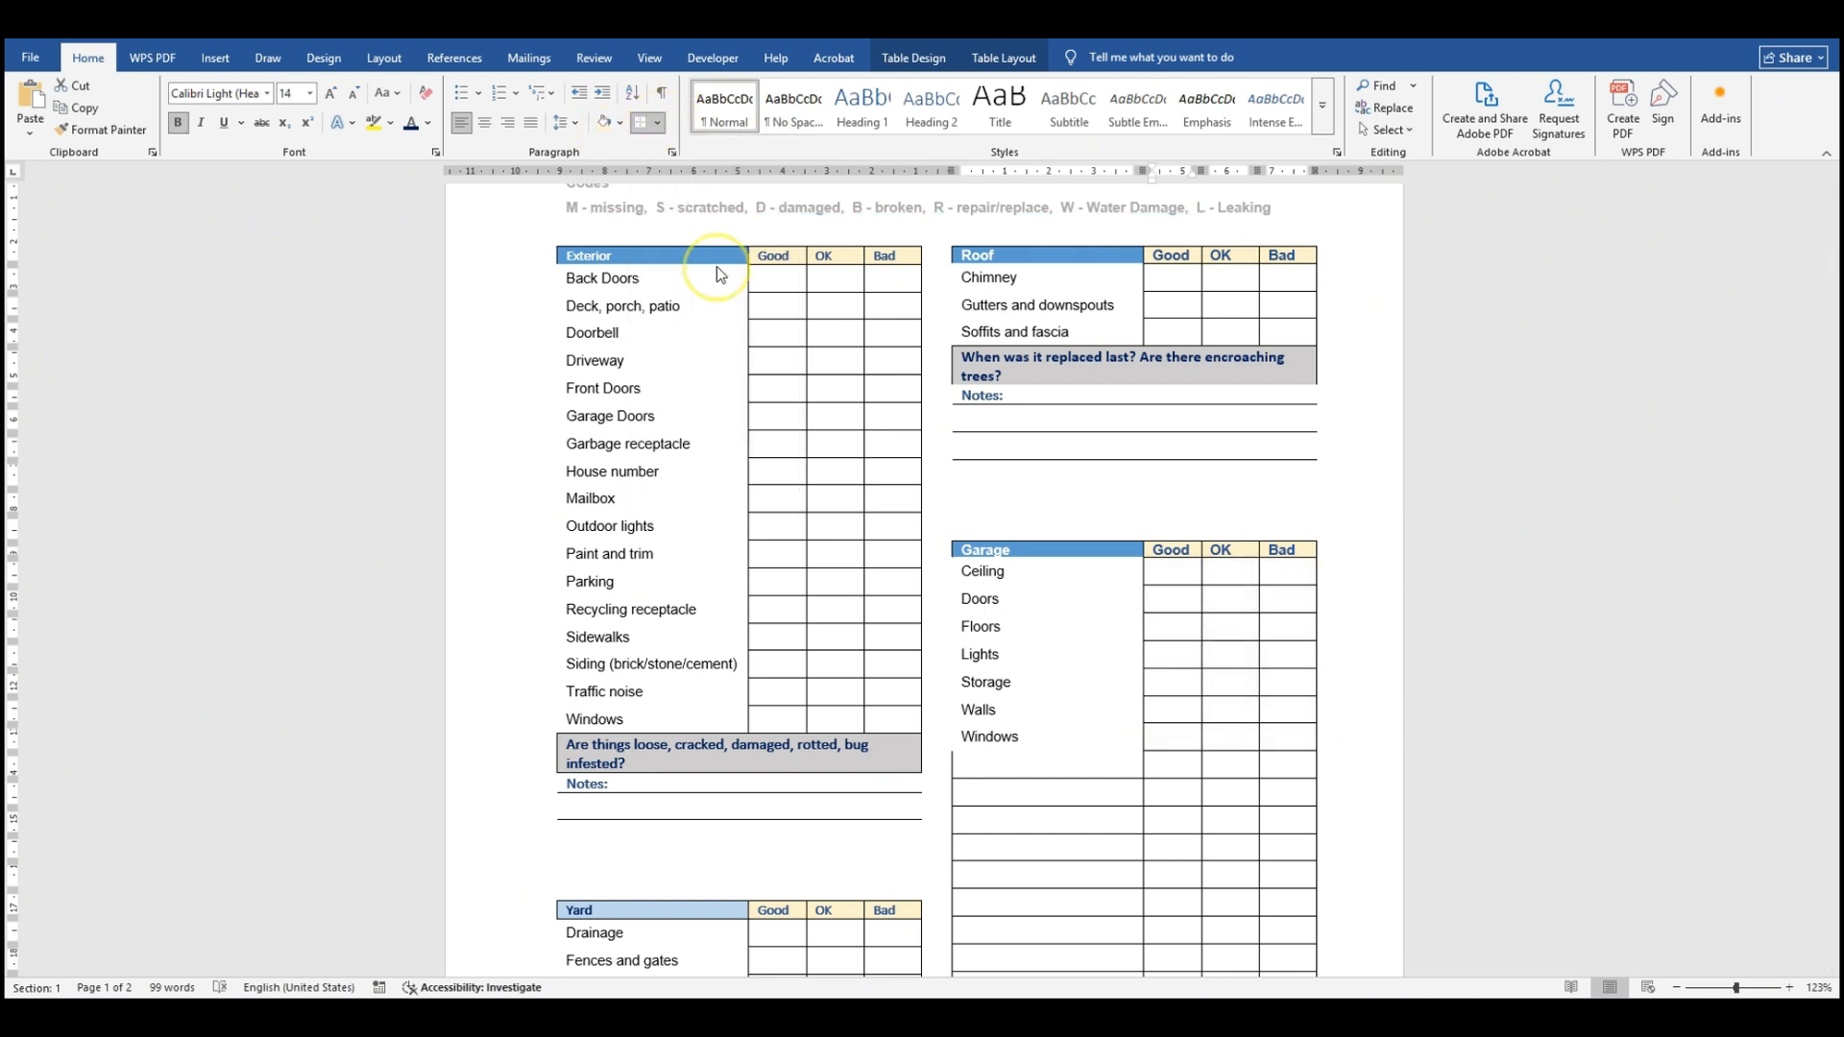
Step: Merge all four cells of the empty row directly below Windows in the Garage table
scroll(1239, 696, "down", 3)
left_click_drag(1000, 587, 1249, 613)
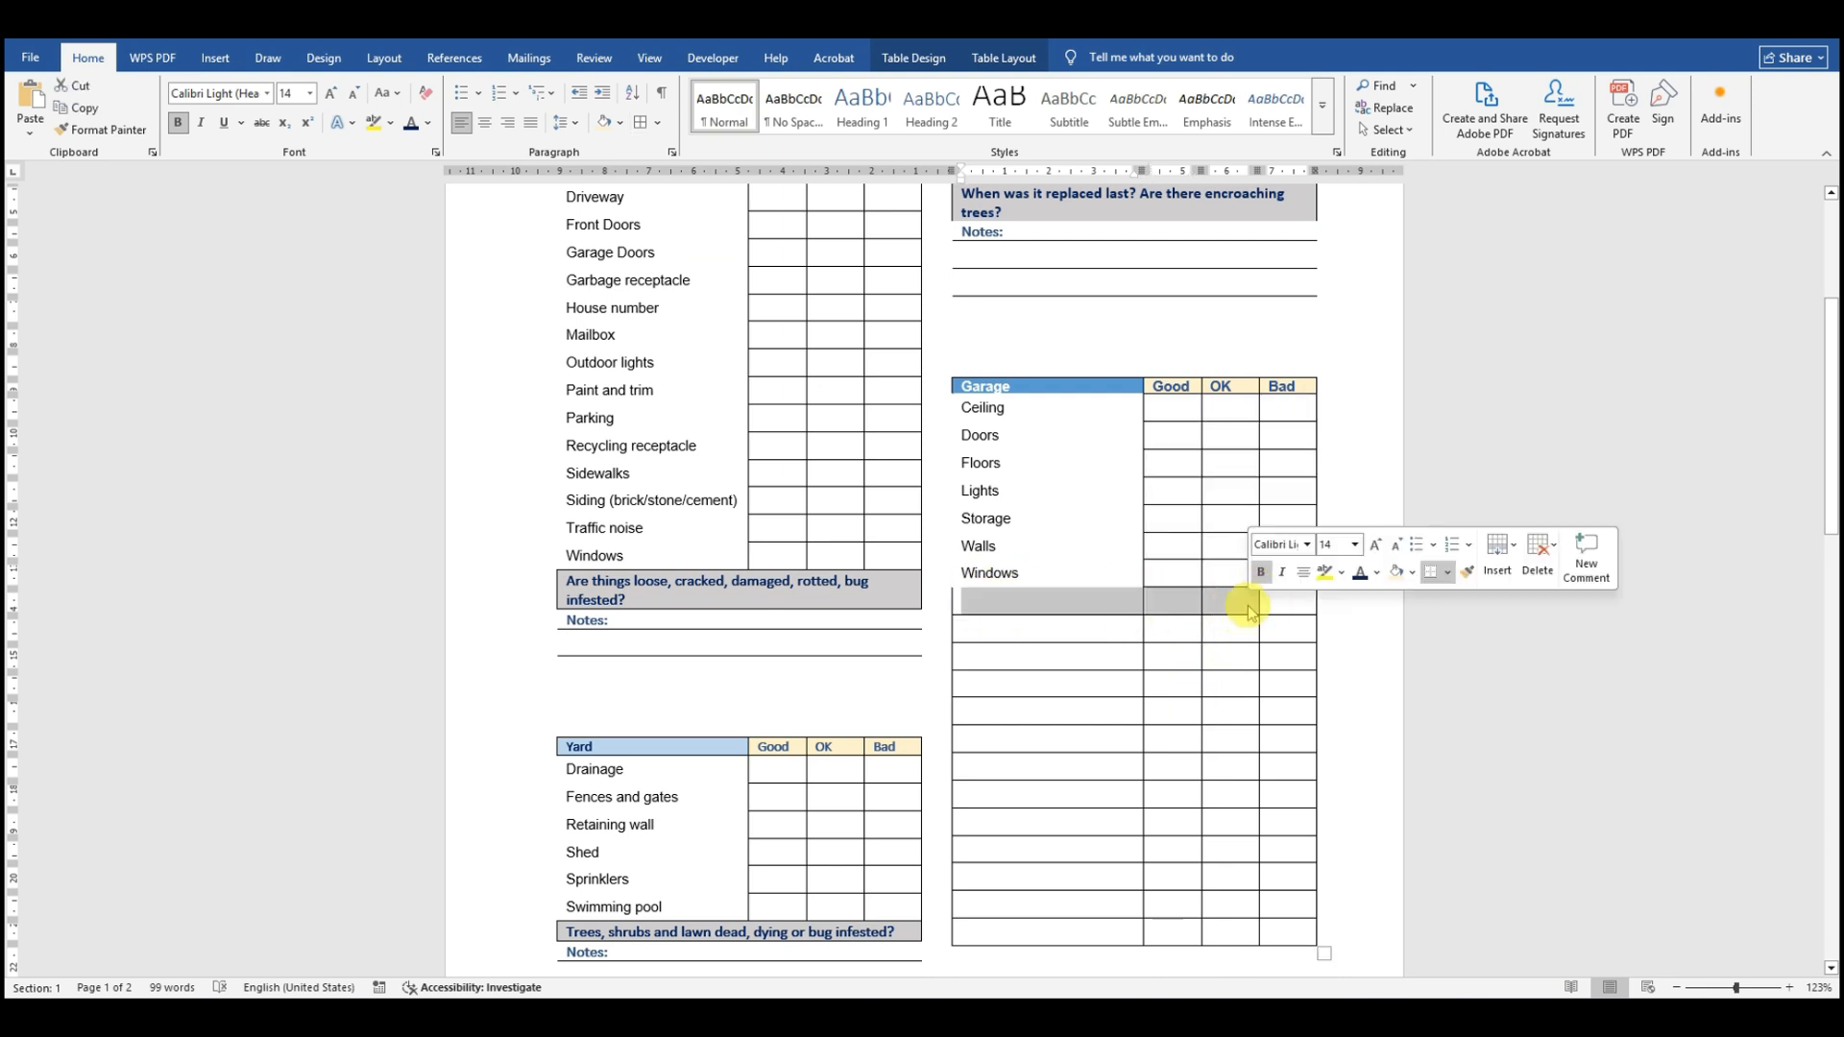
left_click_drag(980, 597, 1278, 617)
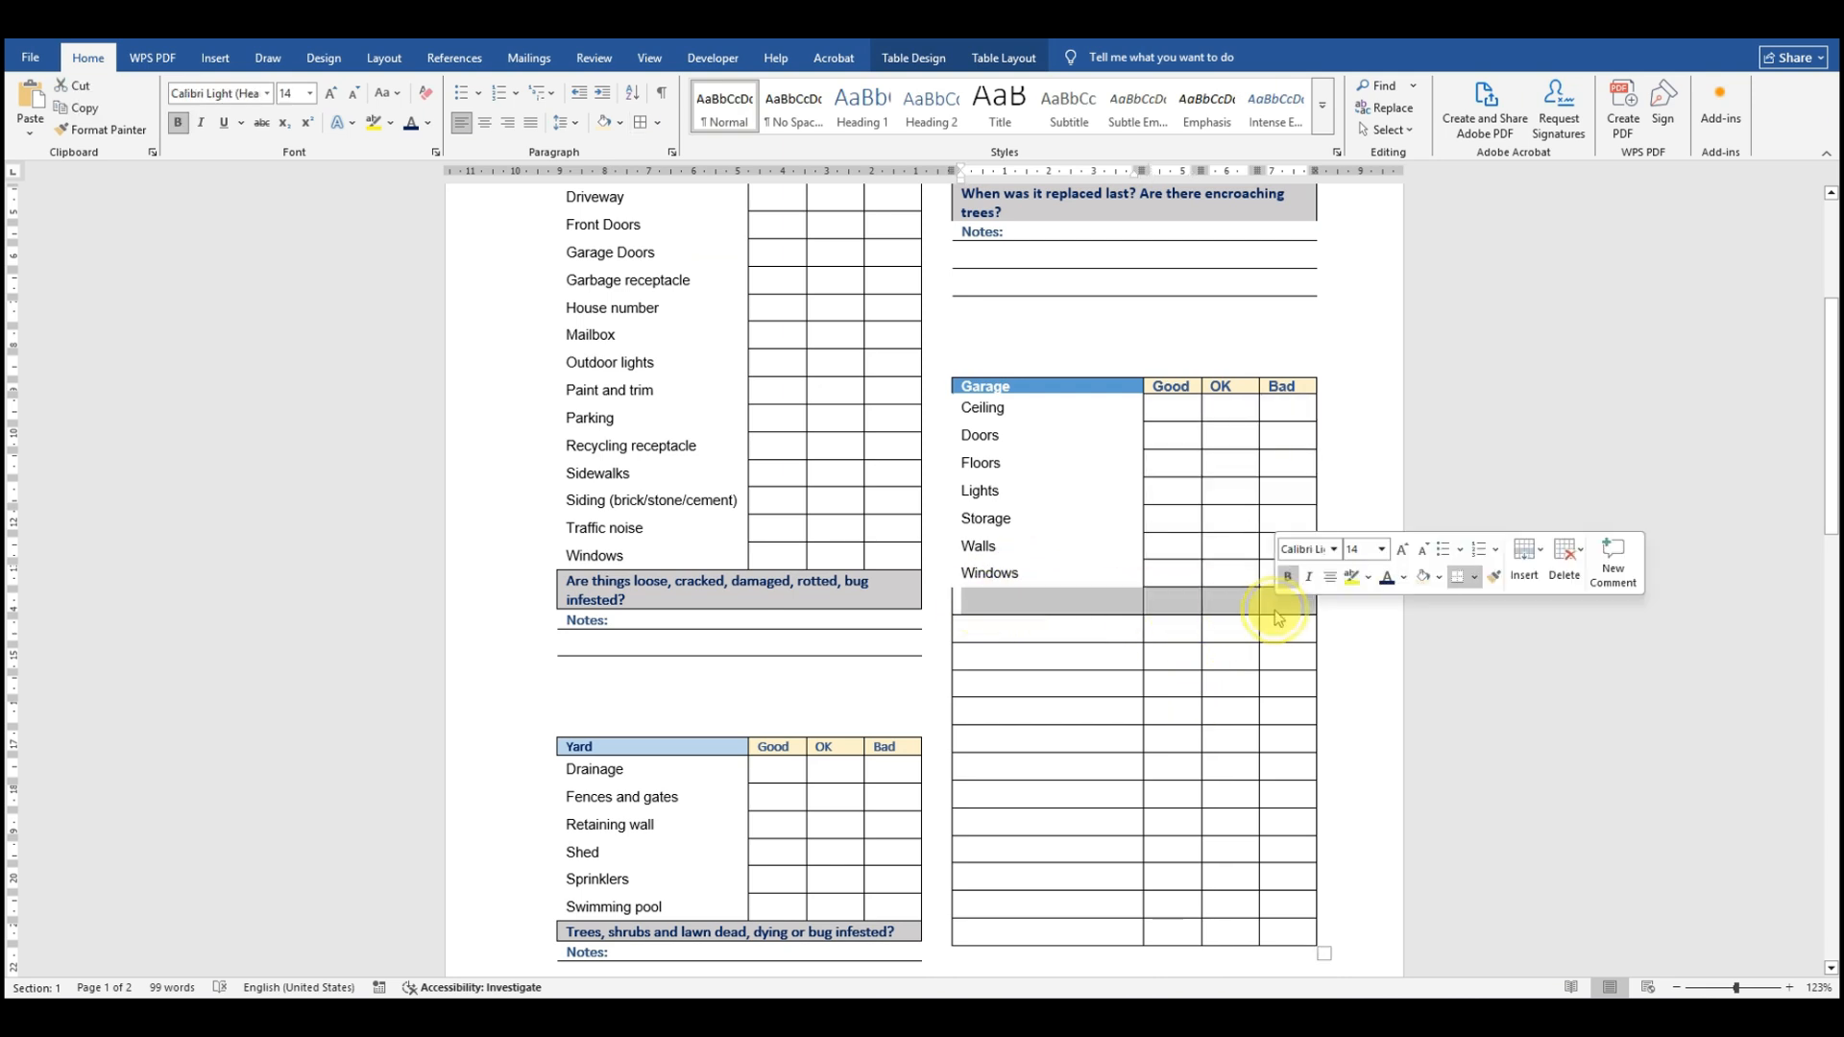
right_click(1278, 618)
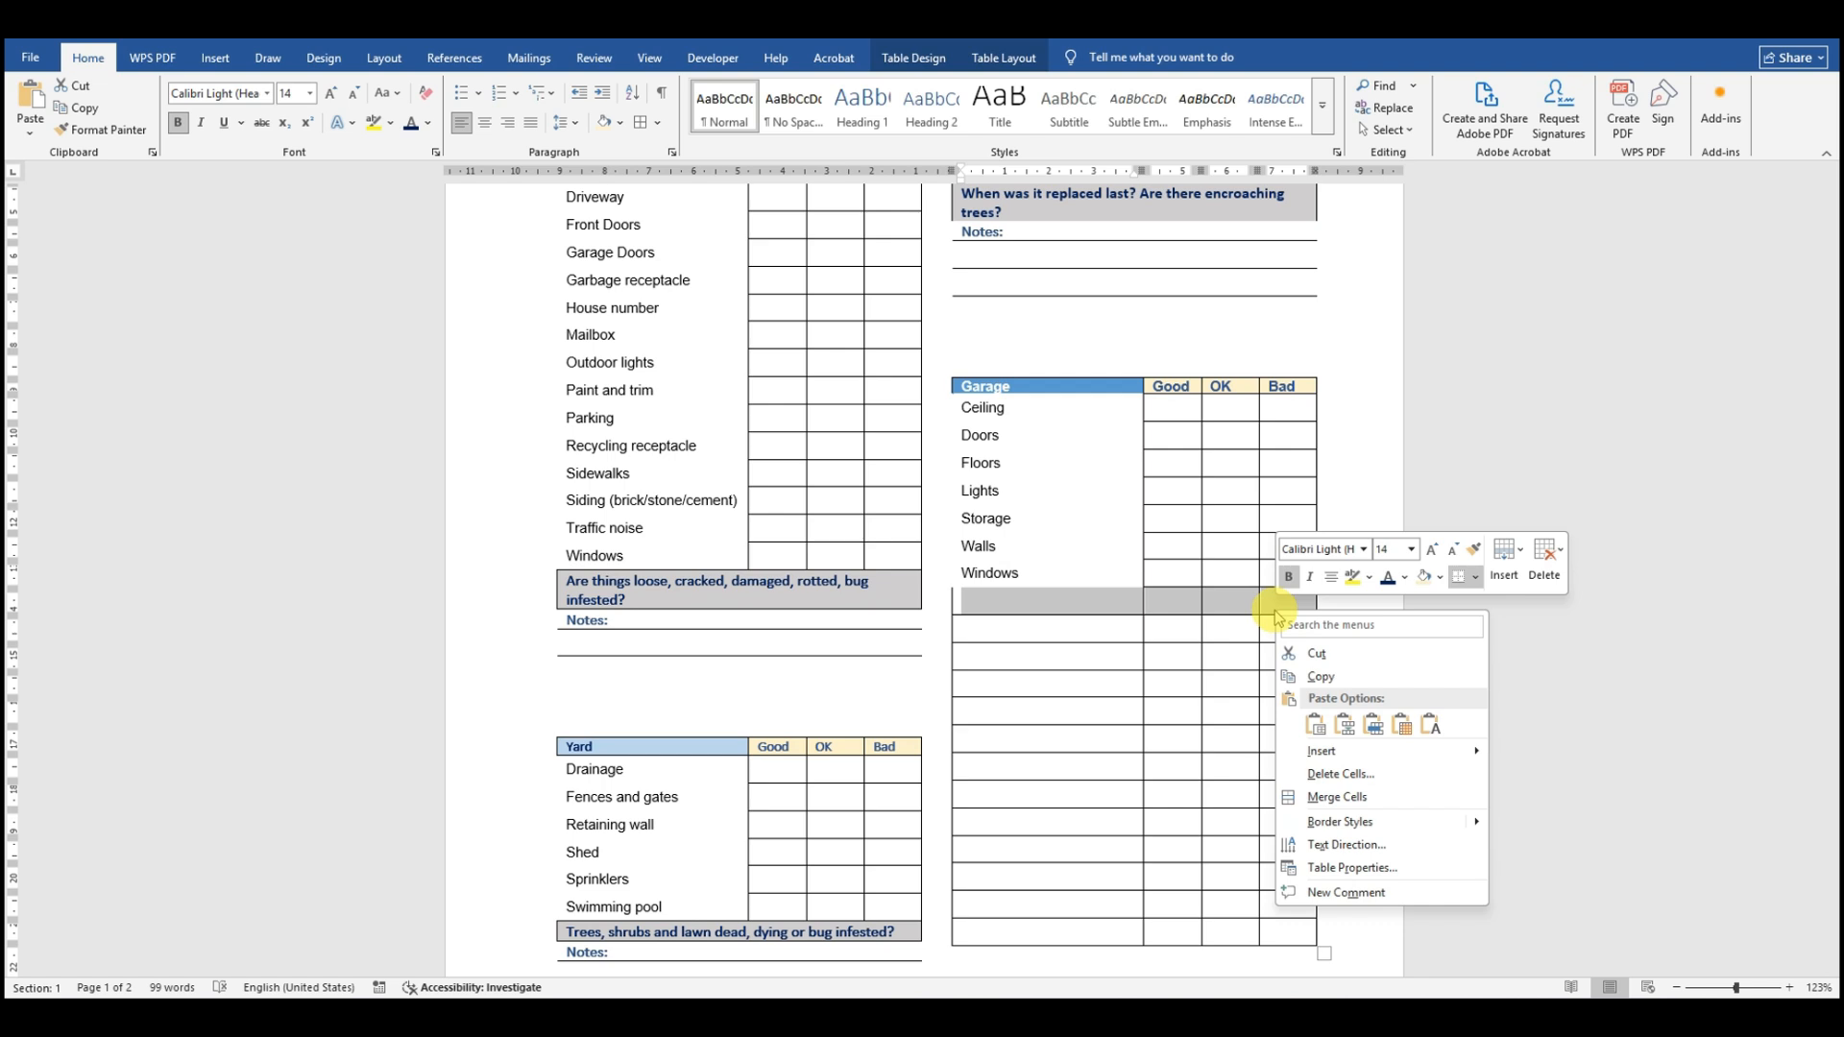
left_click(1367, 799)
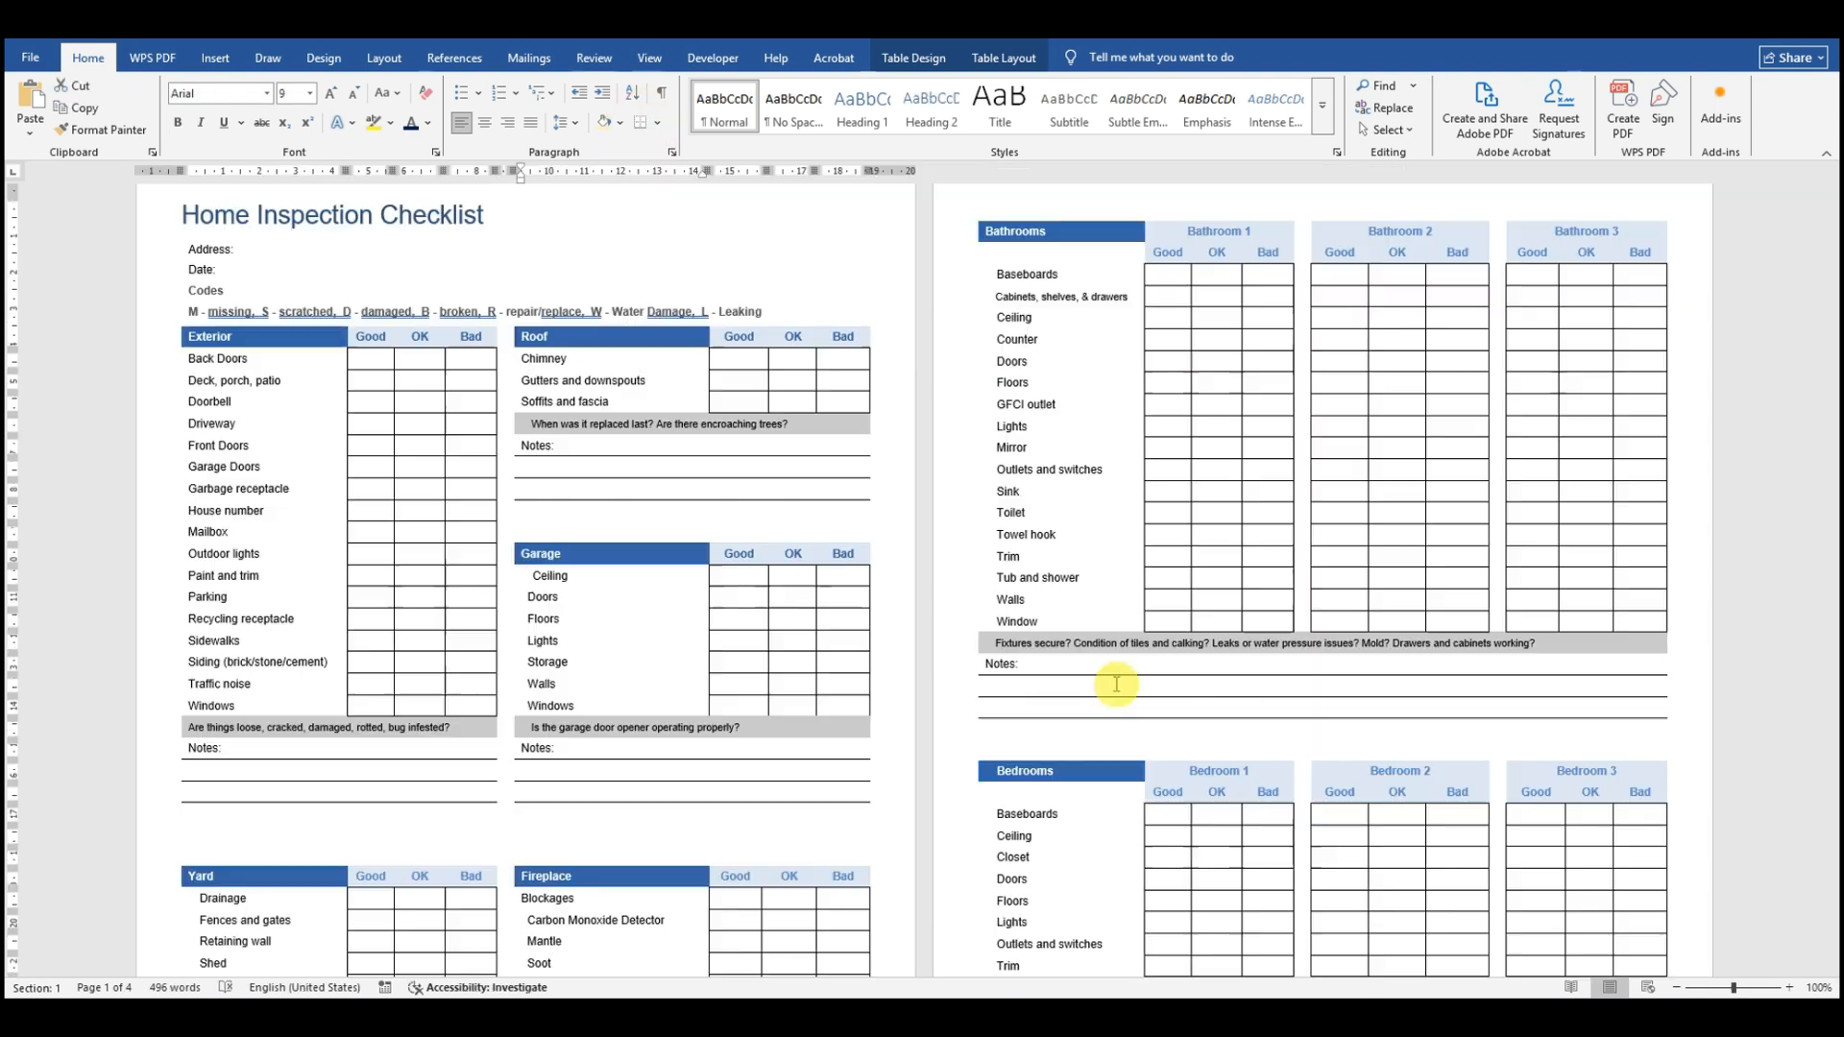
Step: Copy "Is the garage door opener operating properly?" from the Home Inspection Checklist into the merged Garage row and shade it light grey
left_click_drag(743, 728, 536, 730)
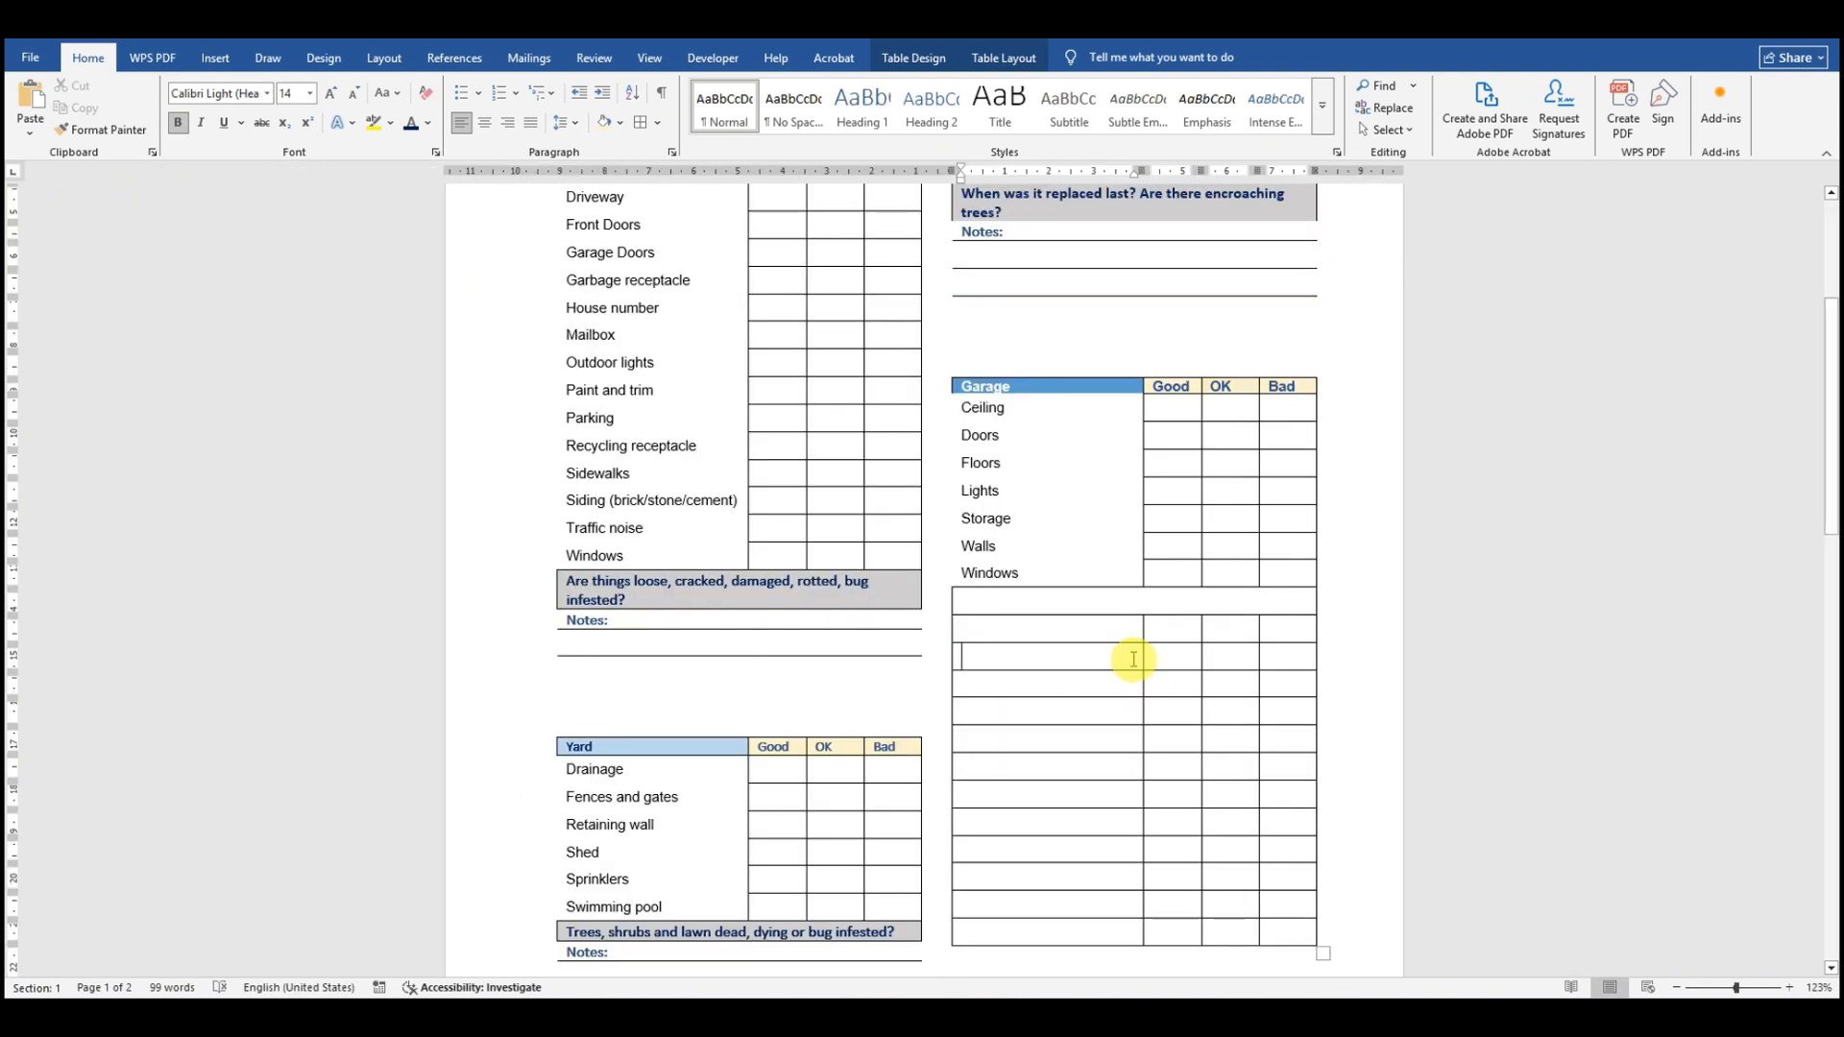
key("ctrl+v")
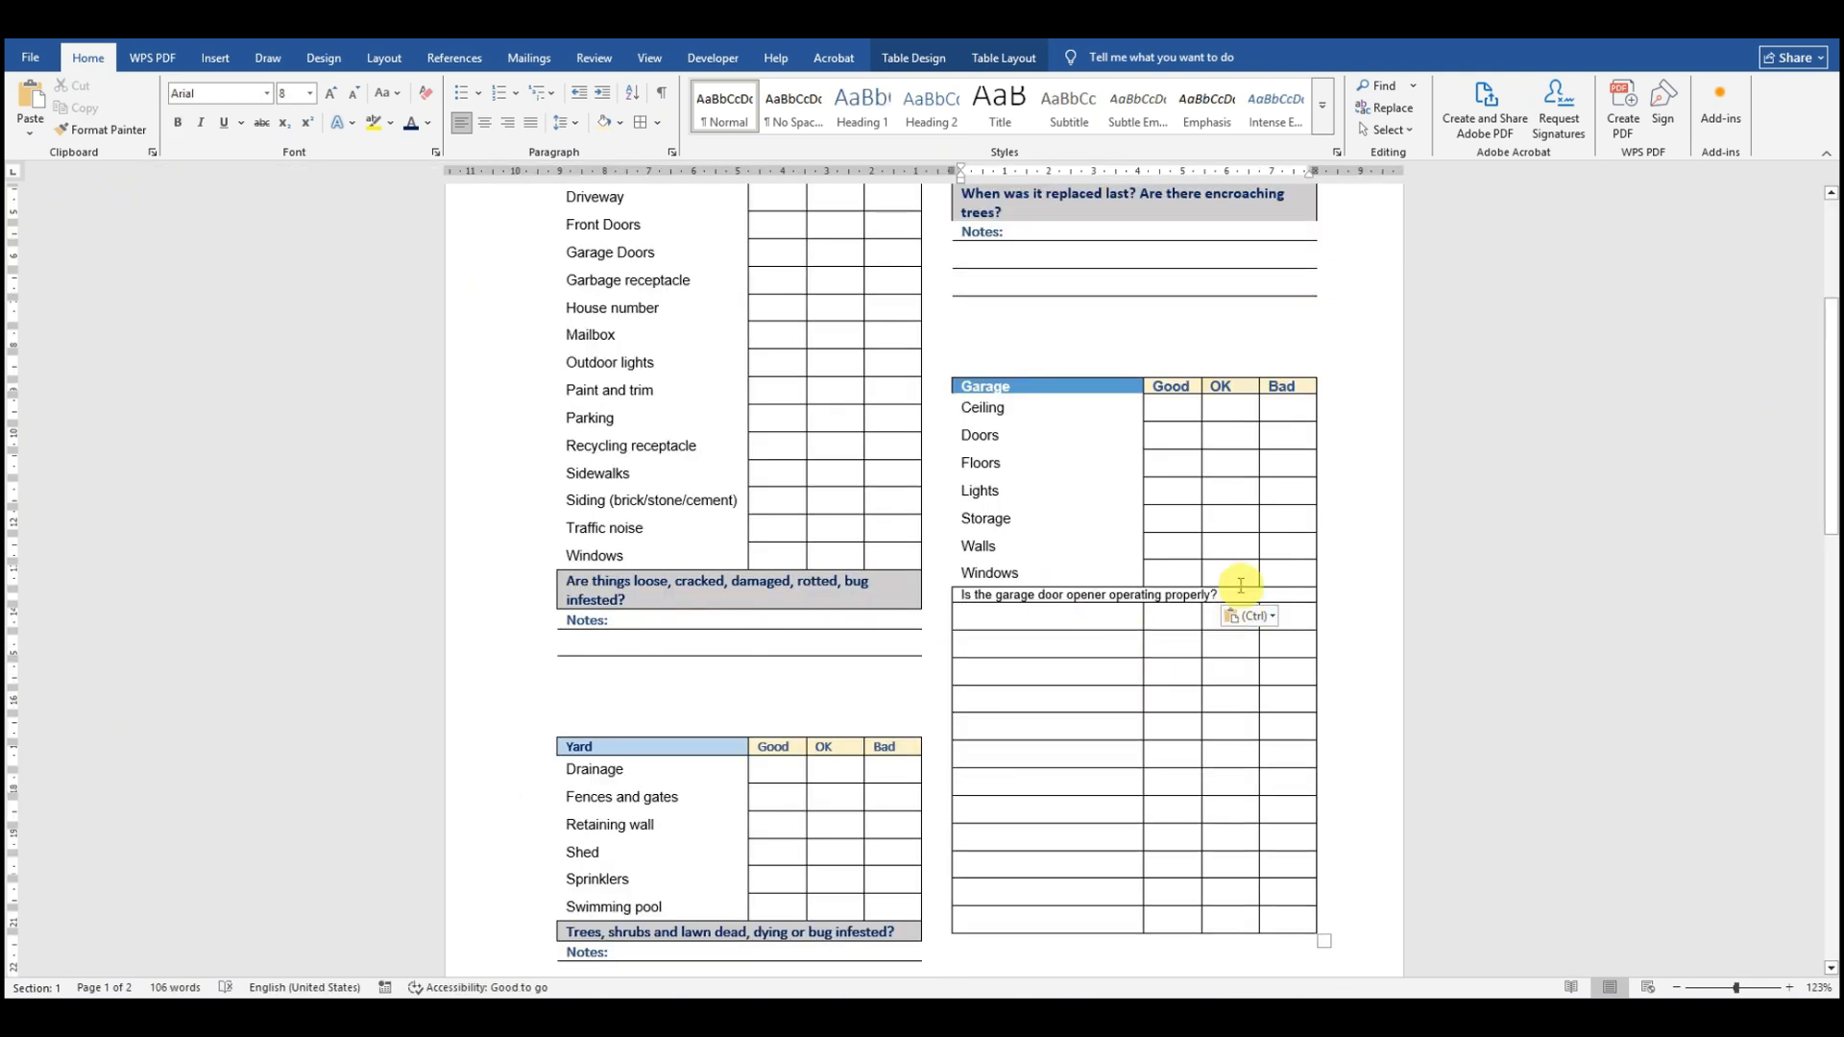
left_click_drag(1228, 594, 955, 600)
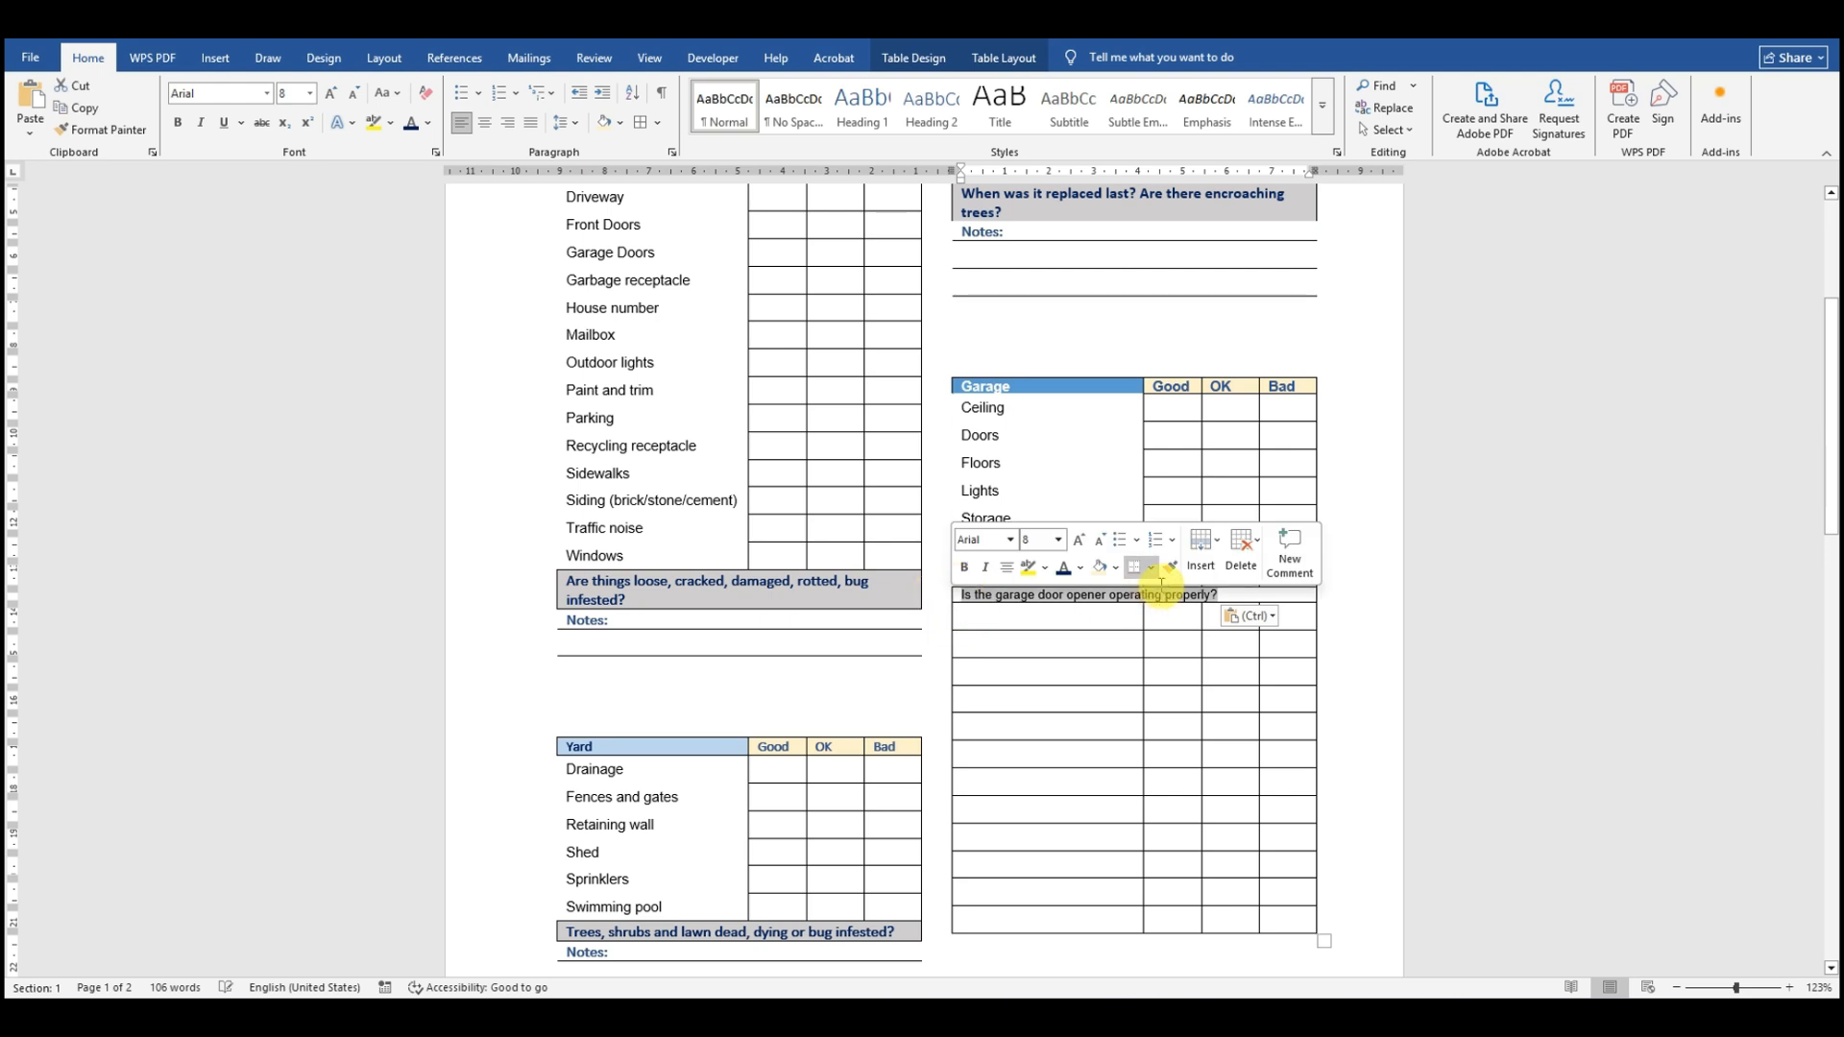
left_click(1116, 569)
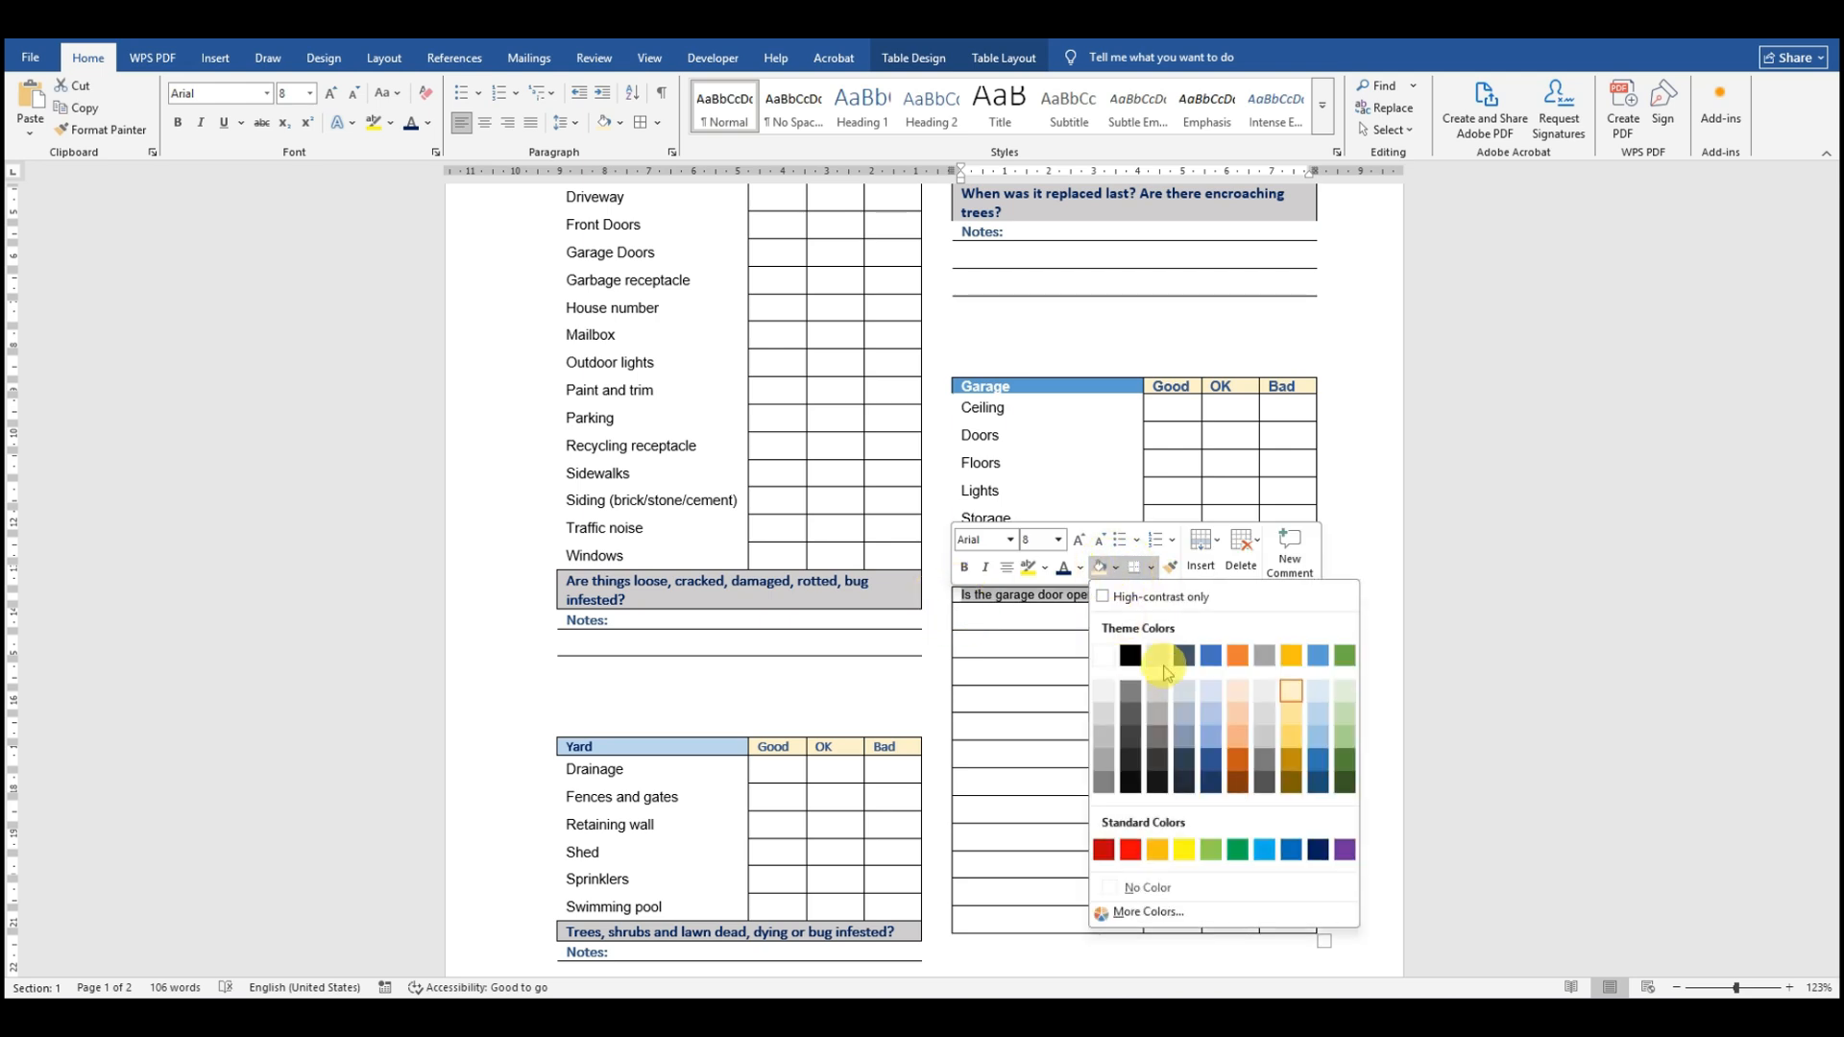
left_click(1158, 691)
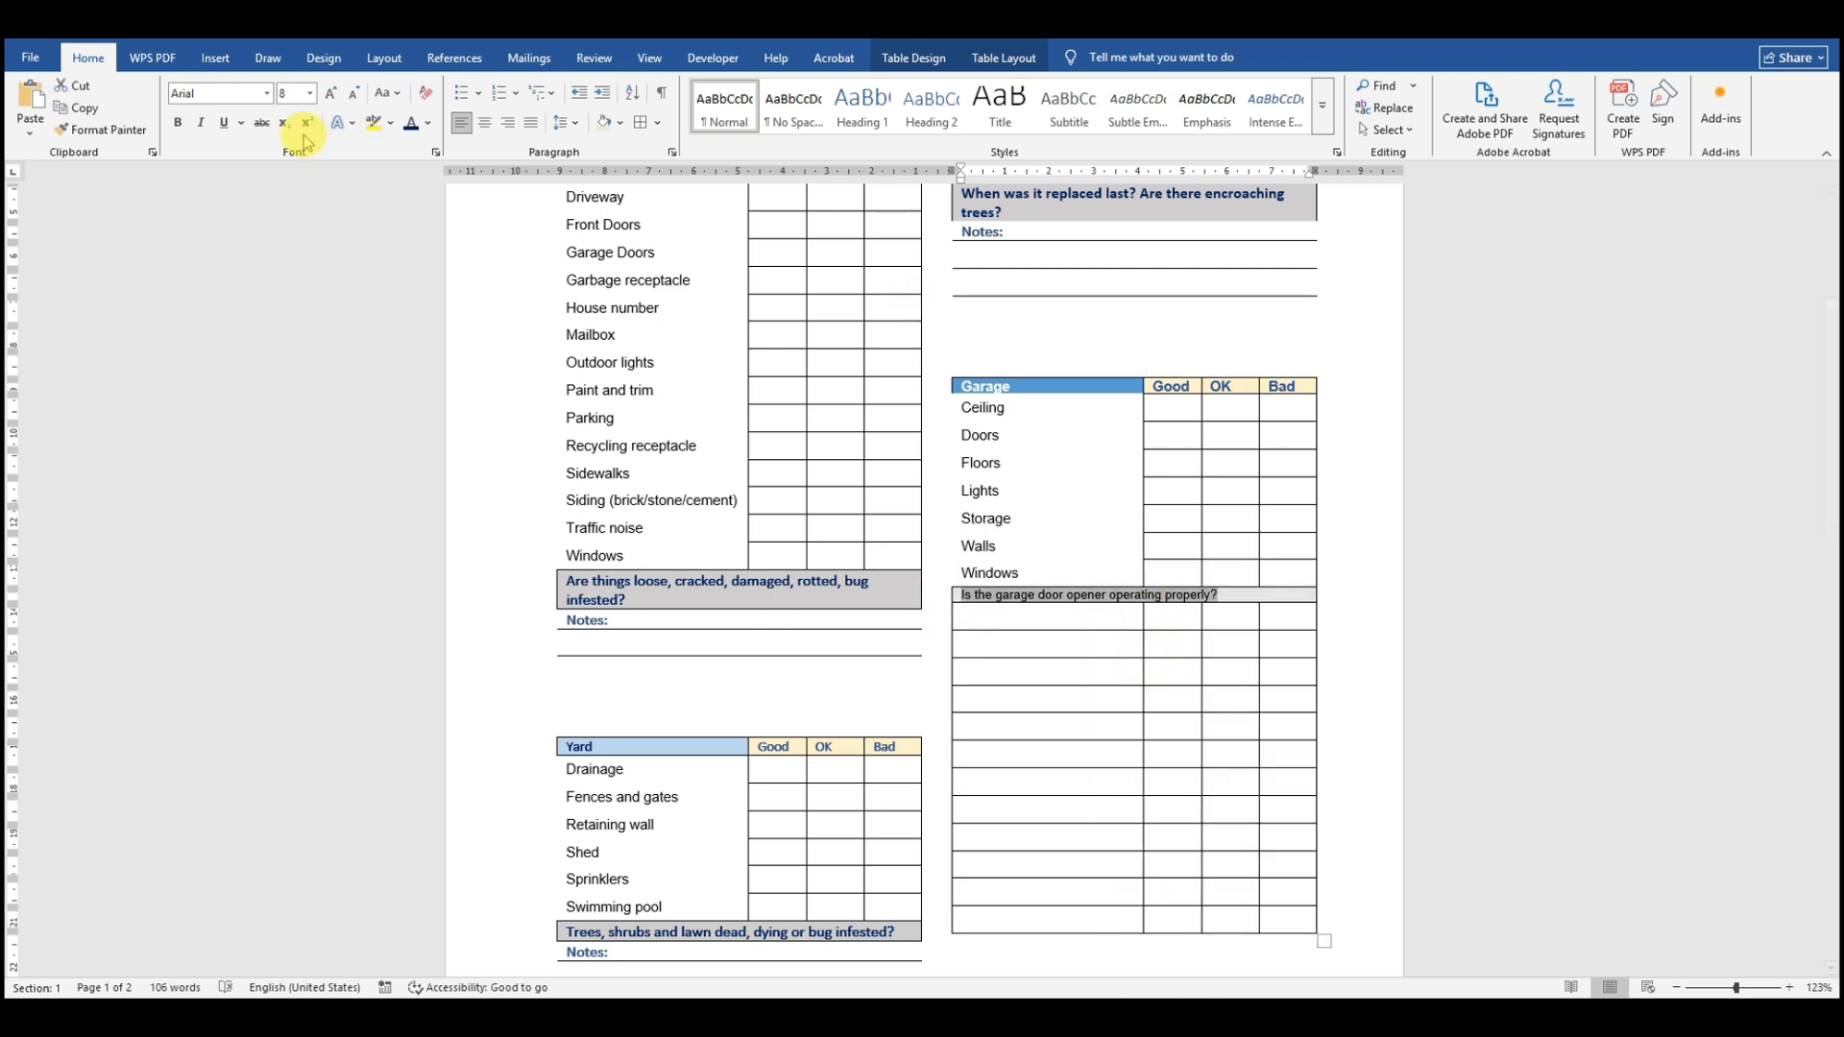
Step: Format the garage door opener question as Calibri Light, size 10, bold and dark blue
left_click(228, 94)
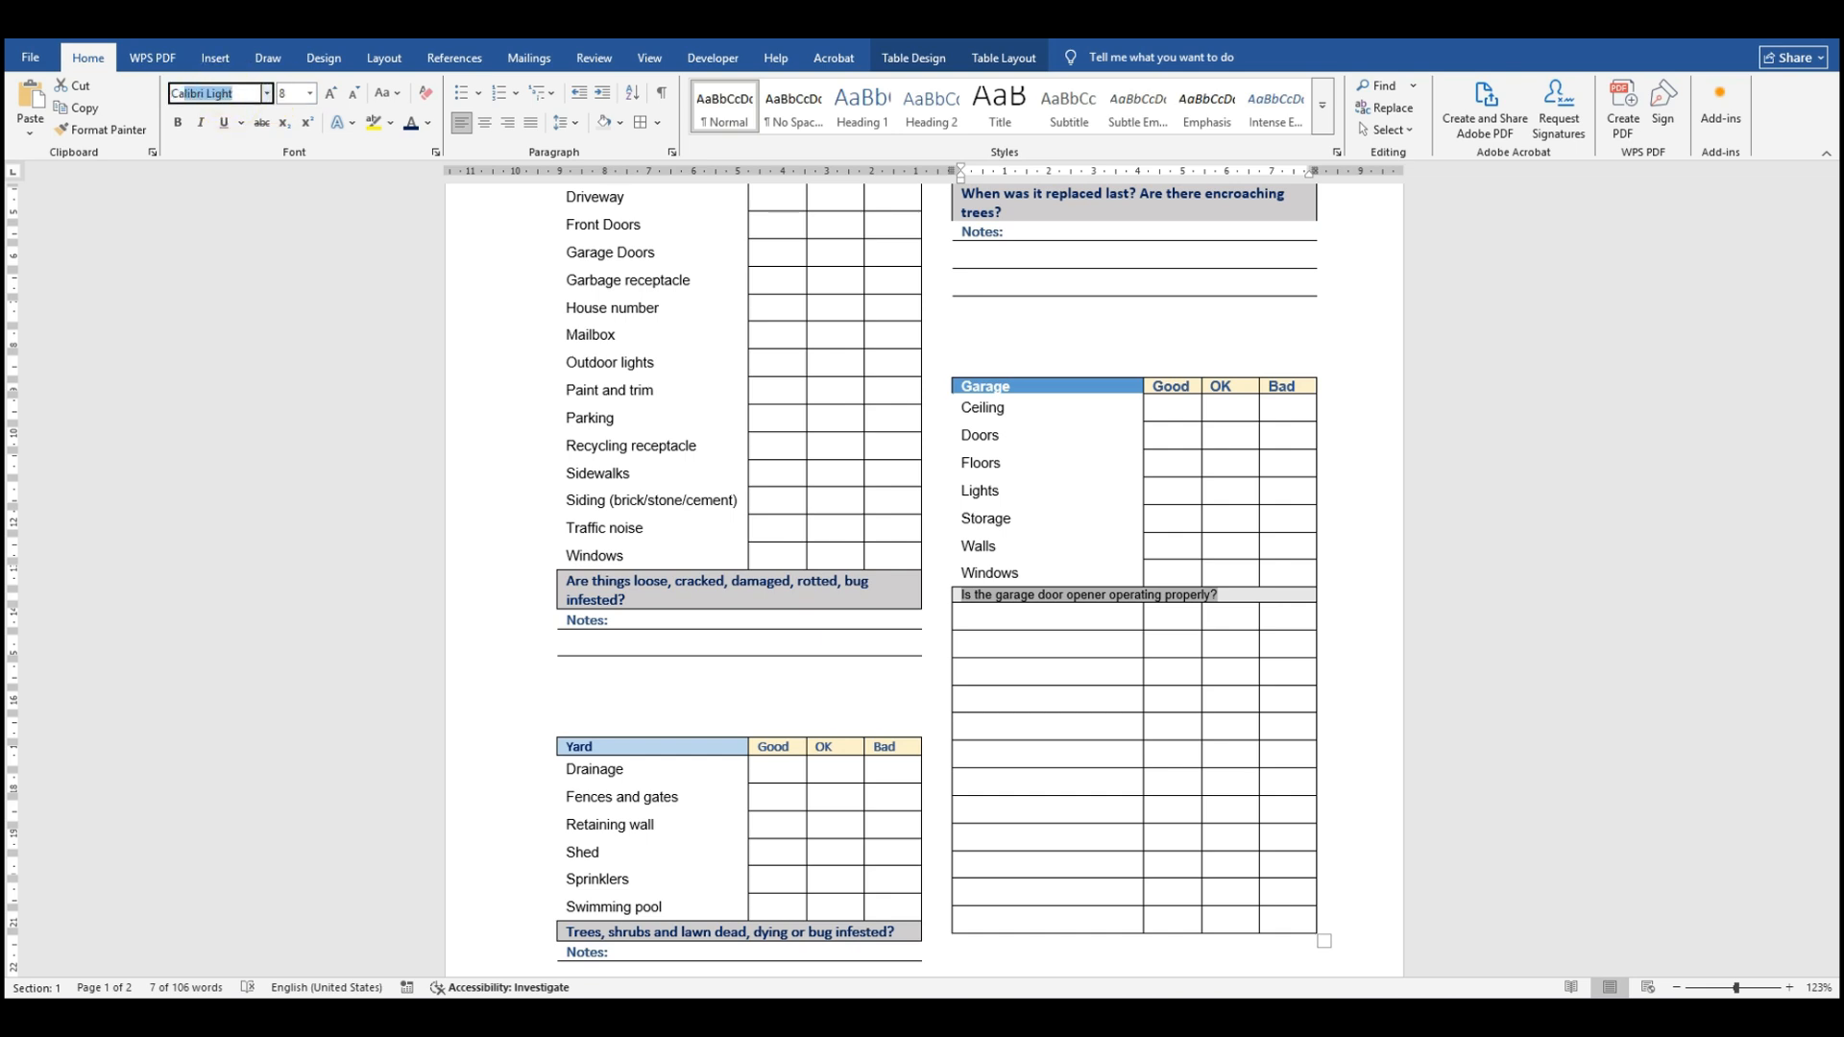
left_click(288, 93)
type("10")
key("Return")
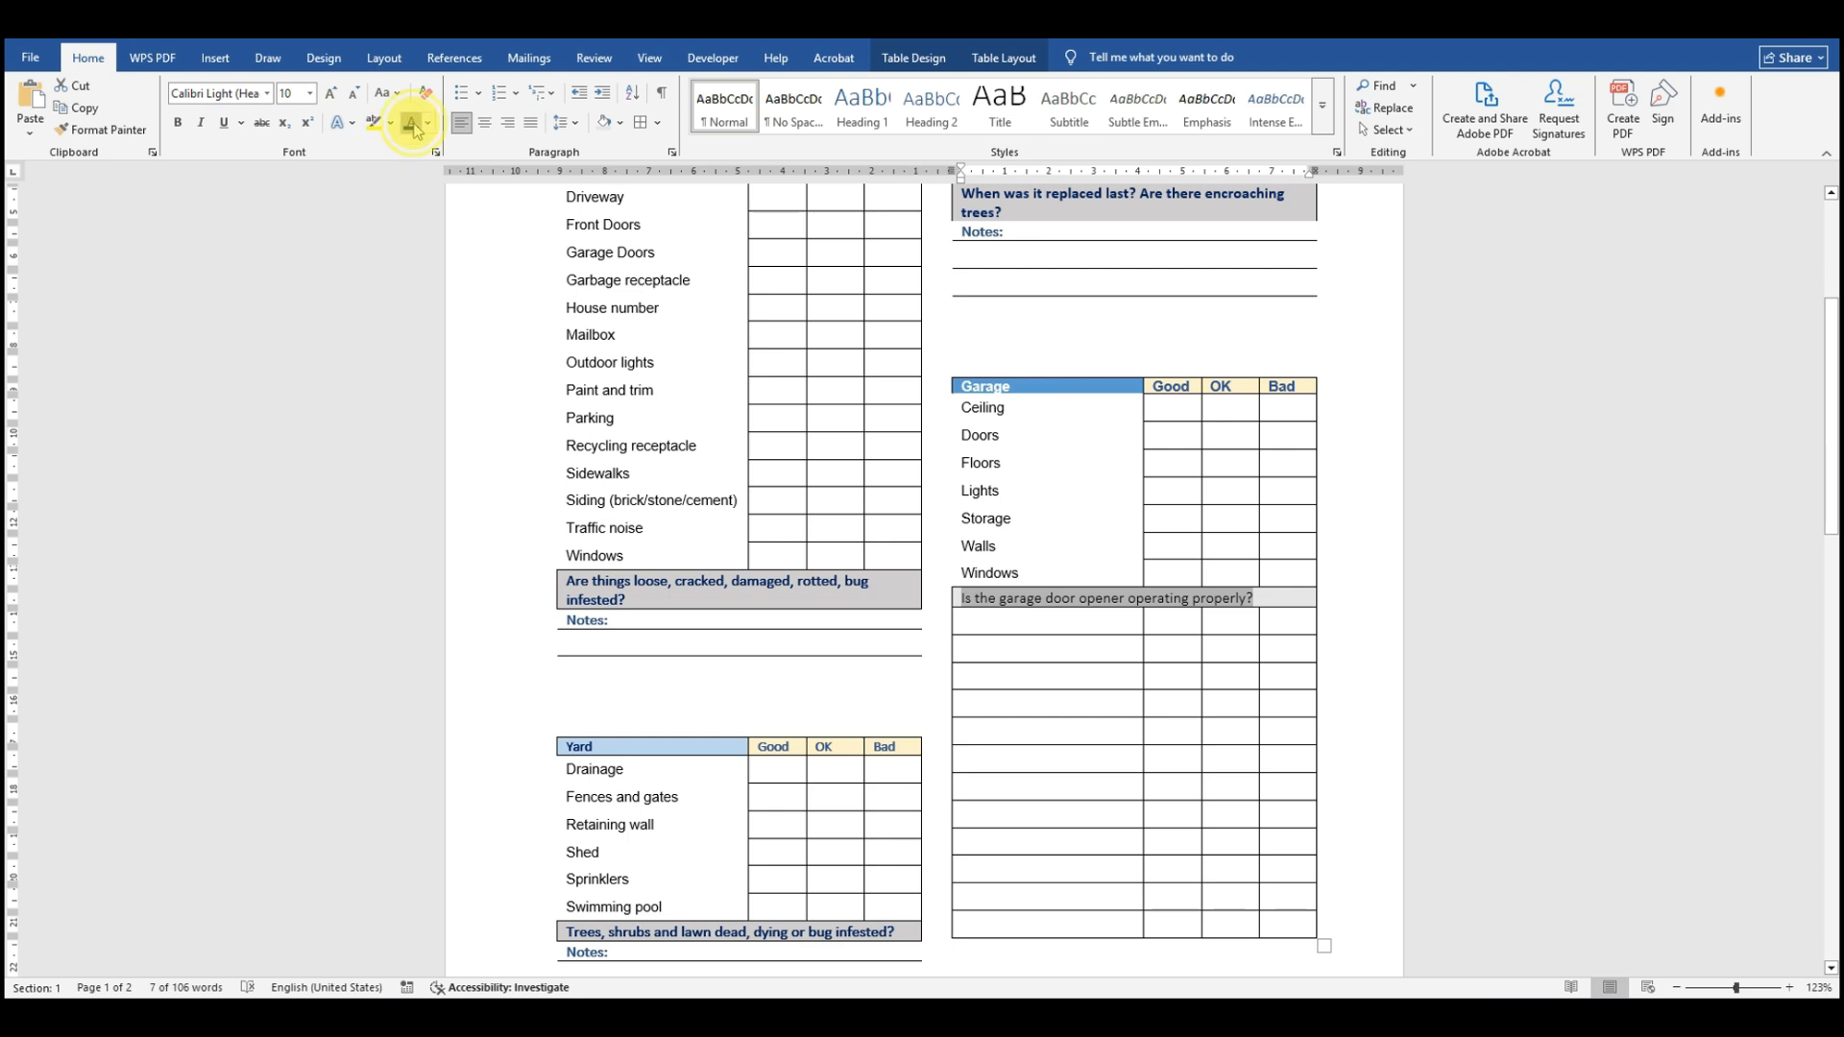
left_click(178, 122)
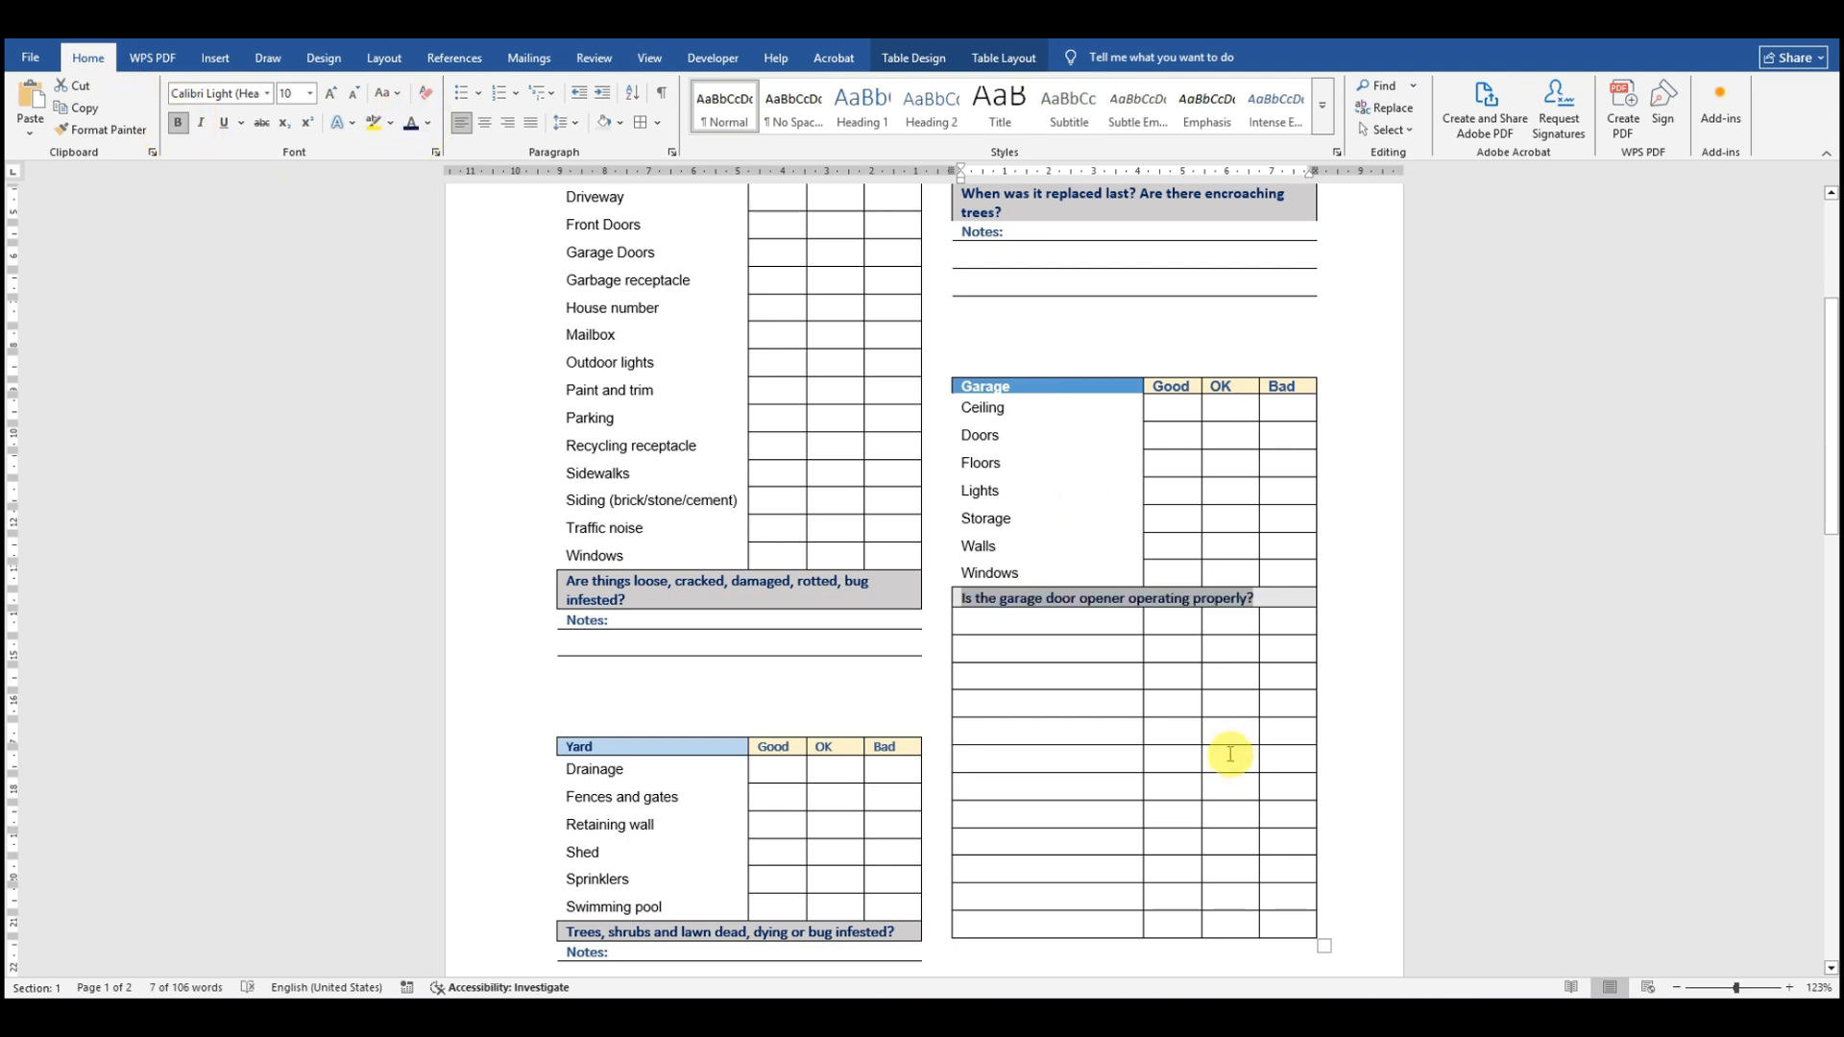
left_click(1225, 675)
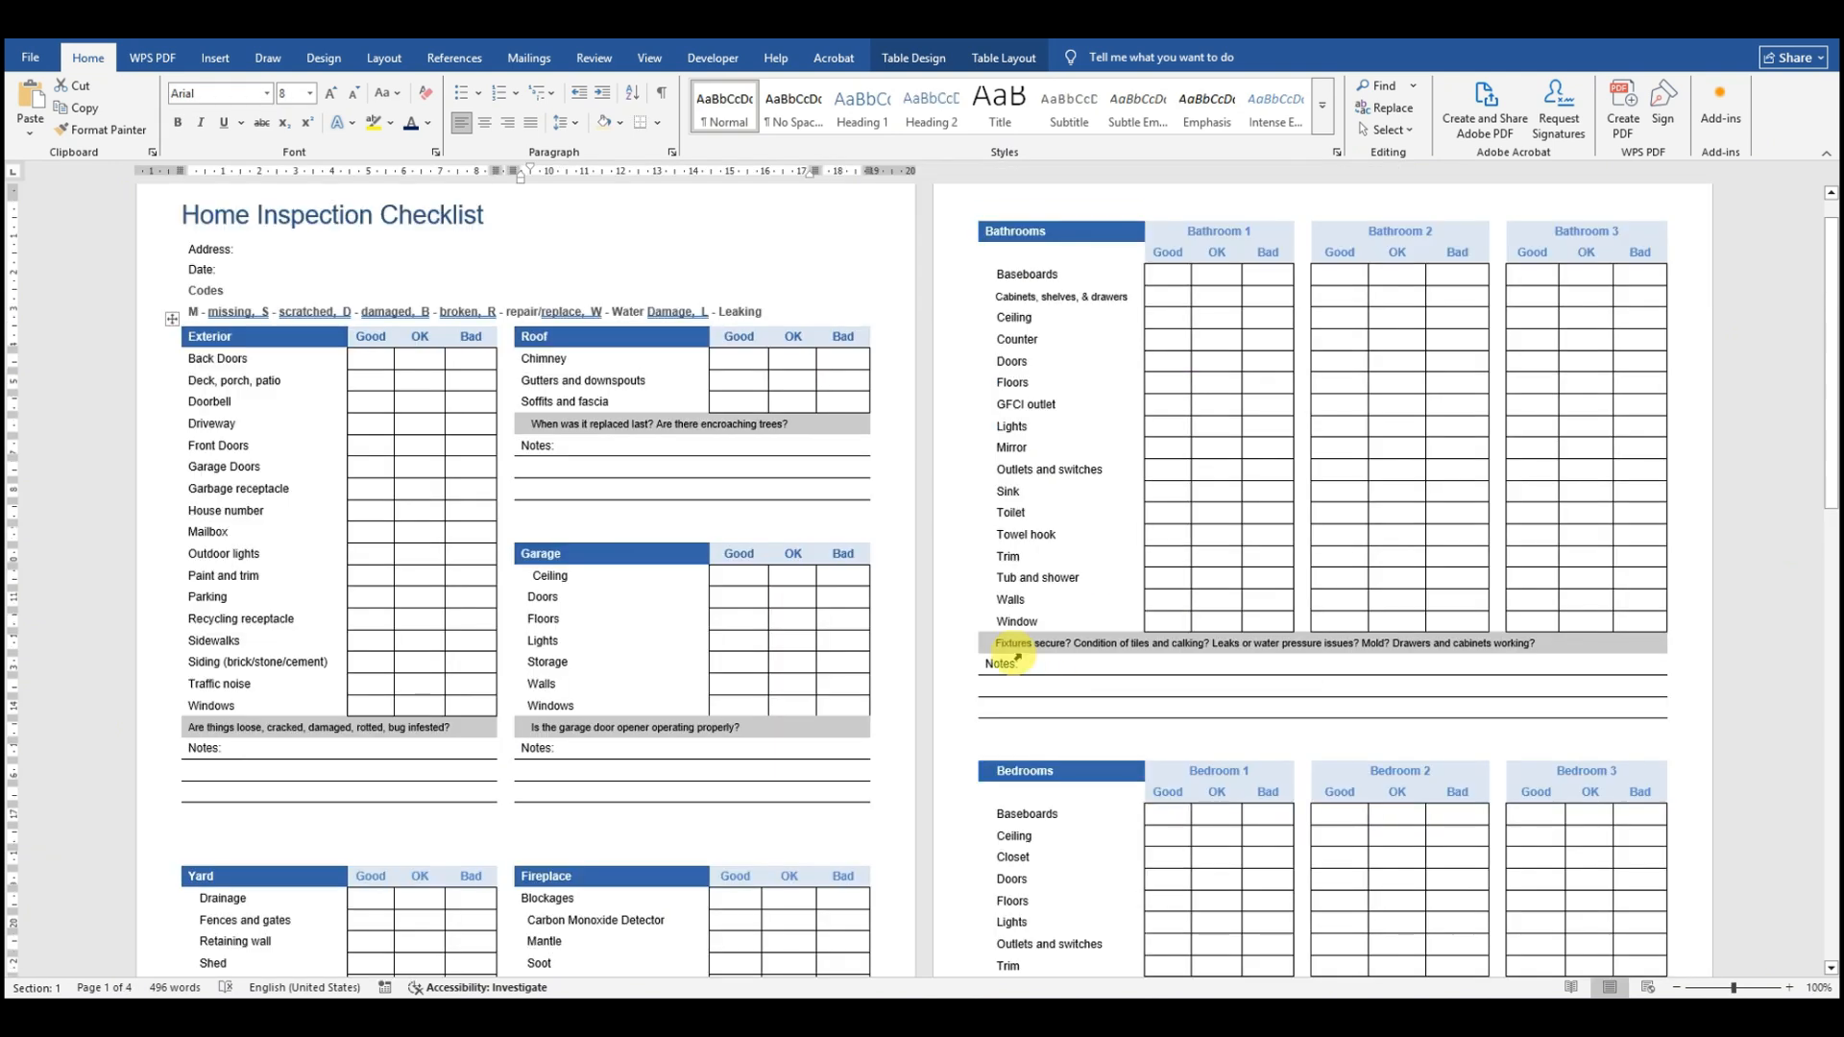
Step: Review the other sections of the Home Inspection Checklist and compare them with the tables built in the Property Inspection Checklist
scroll(957, 571, "down", 4)
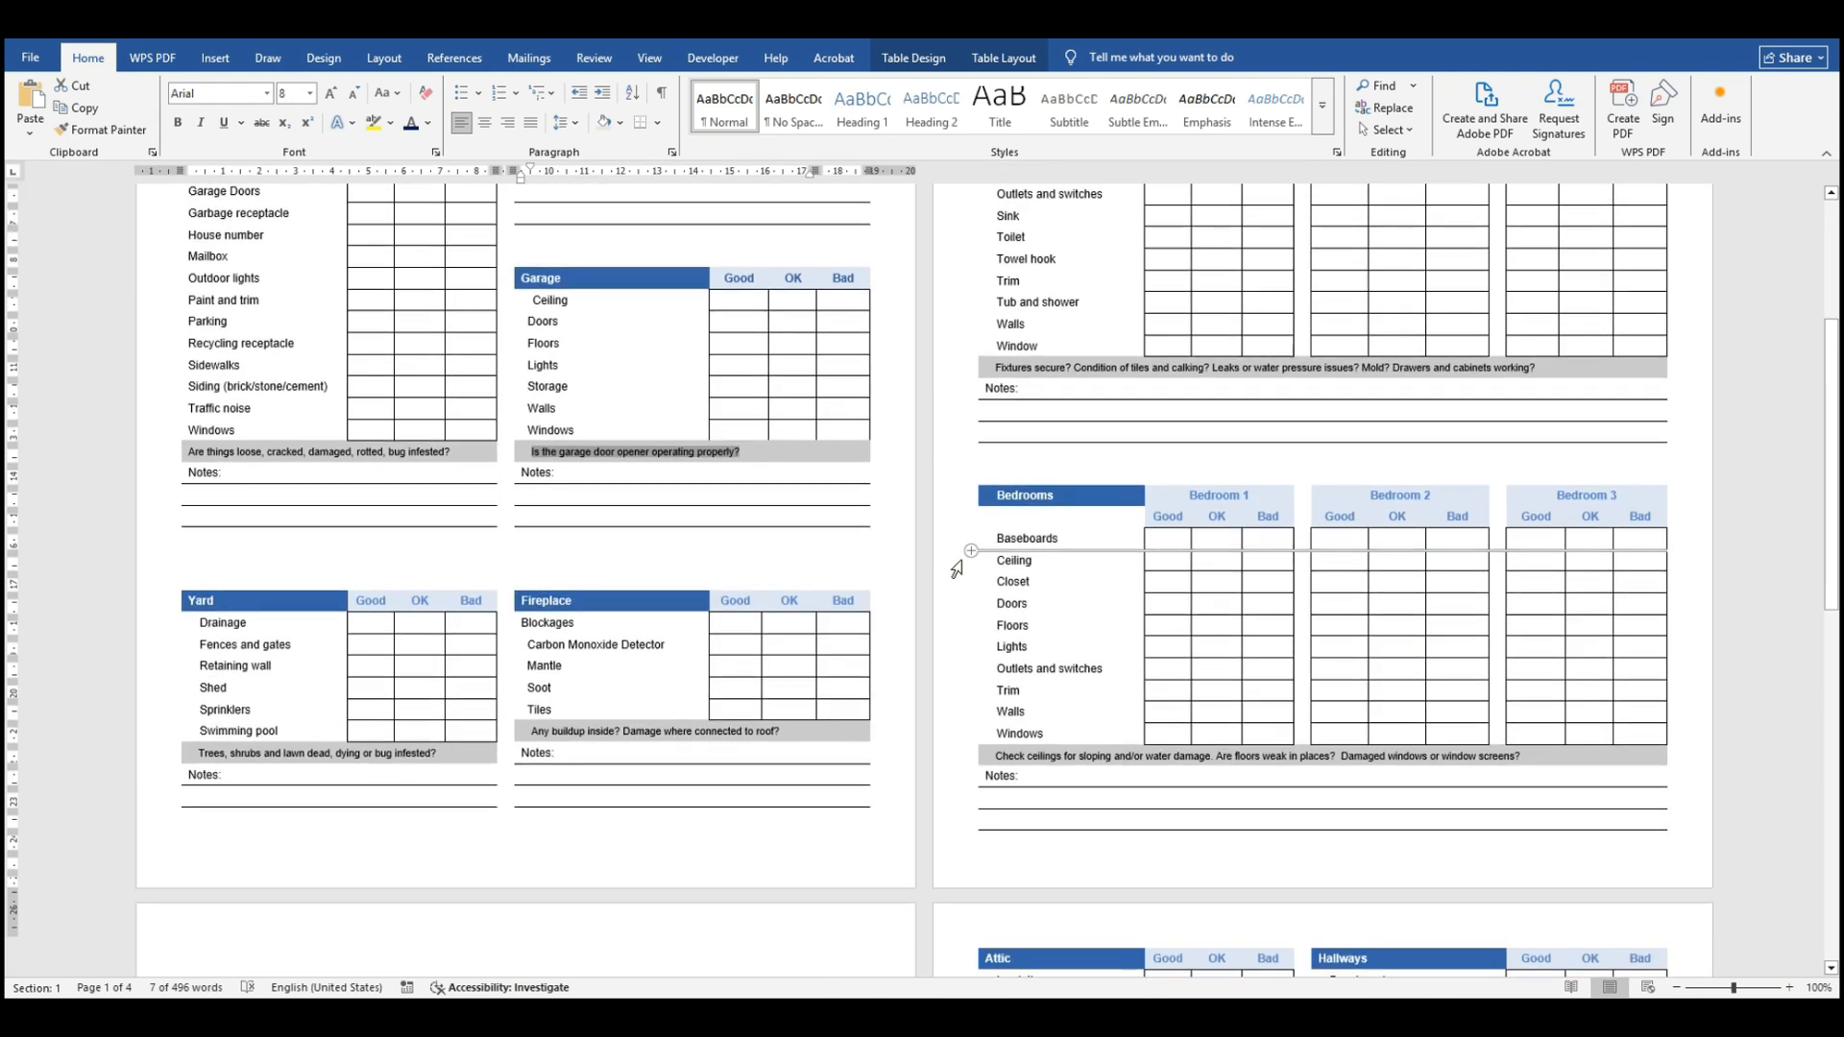
scroll(957, 568, "up", 5)
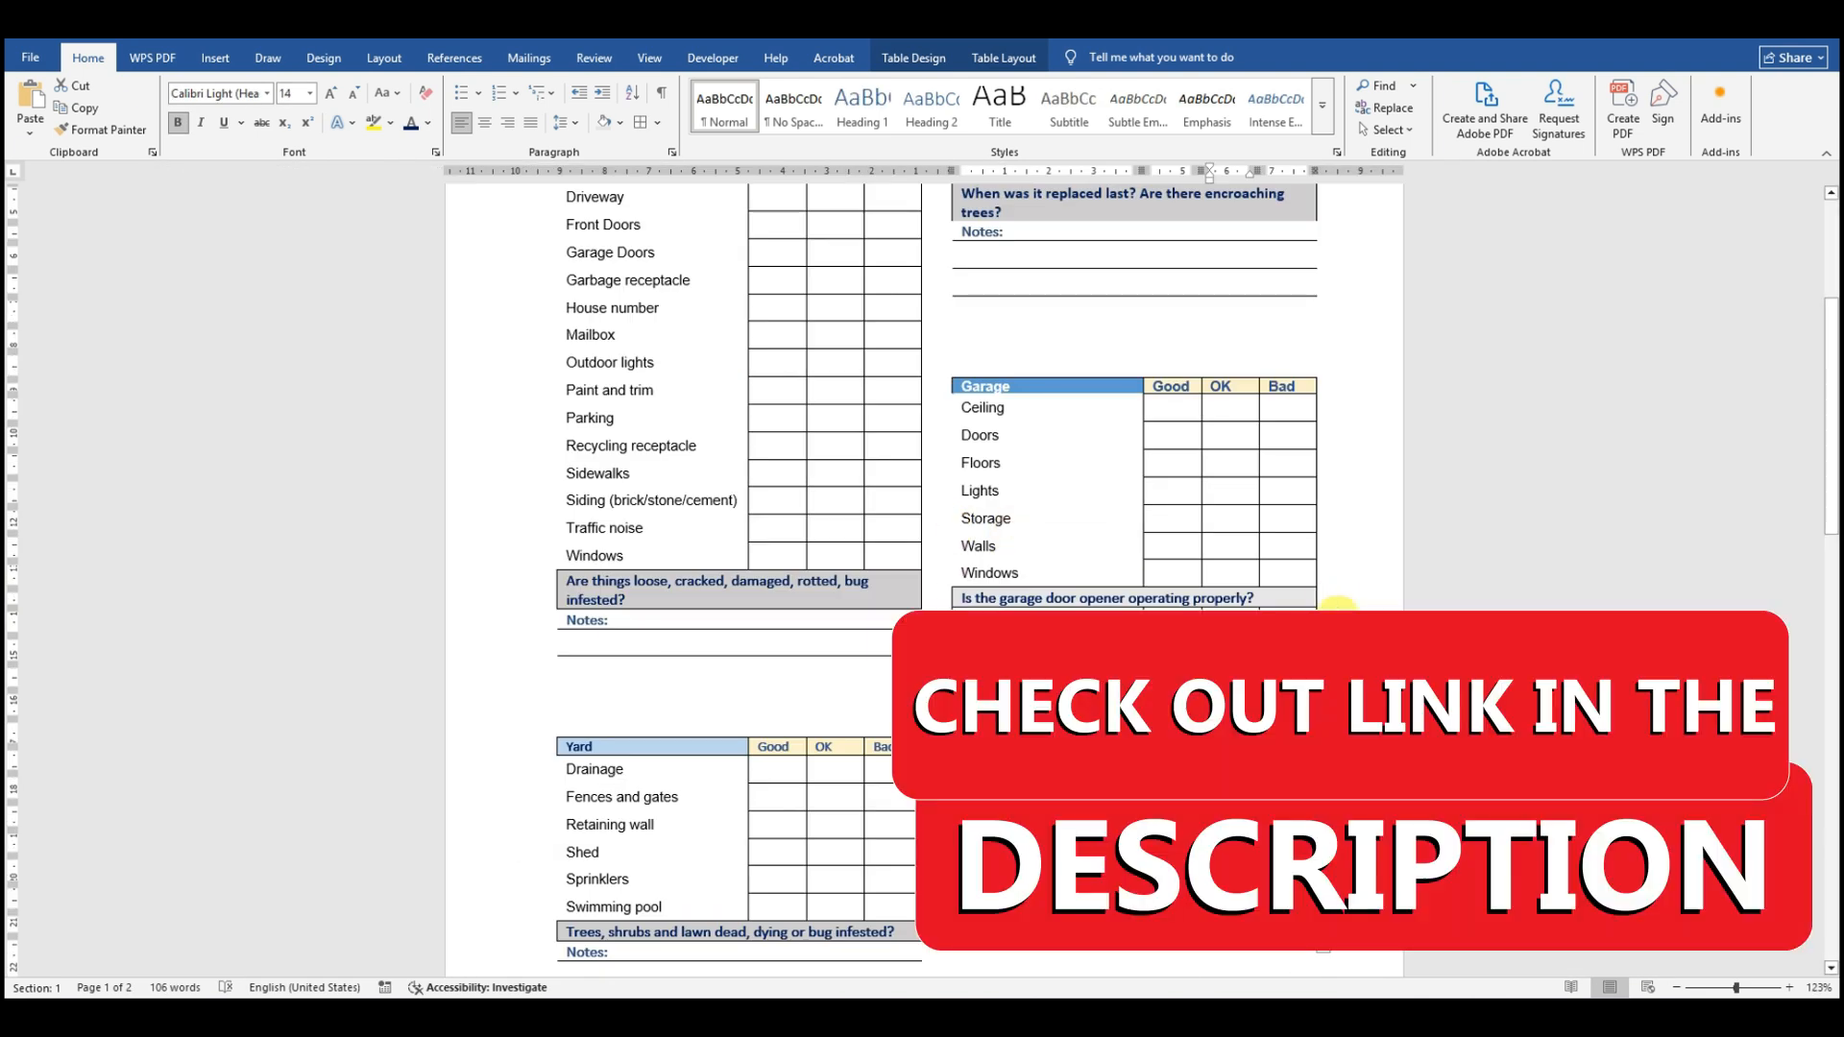
scroll(1337, 603, "down", 5)
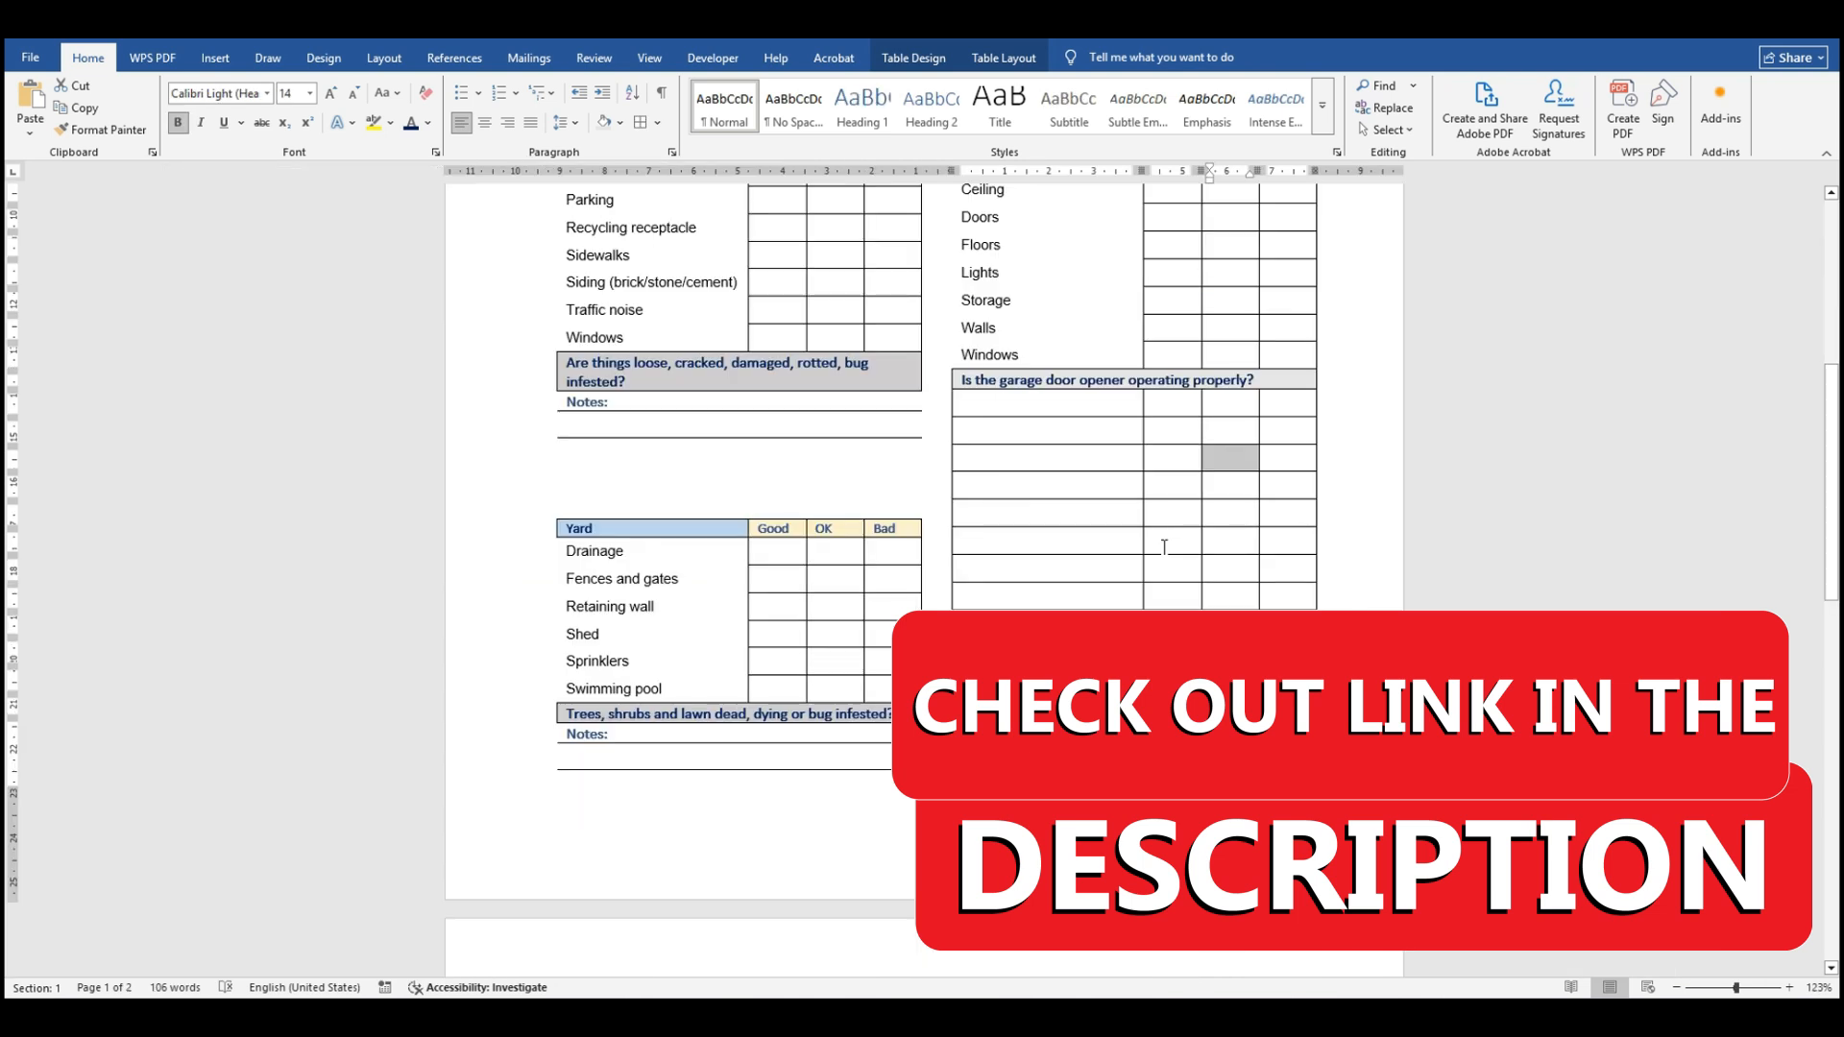
scroll(1164, 548, "down", 5)
scroll(1164, 548, "up", 3)
scroll(1164, 548, "up", 8)
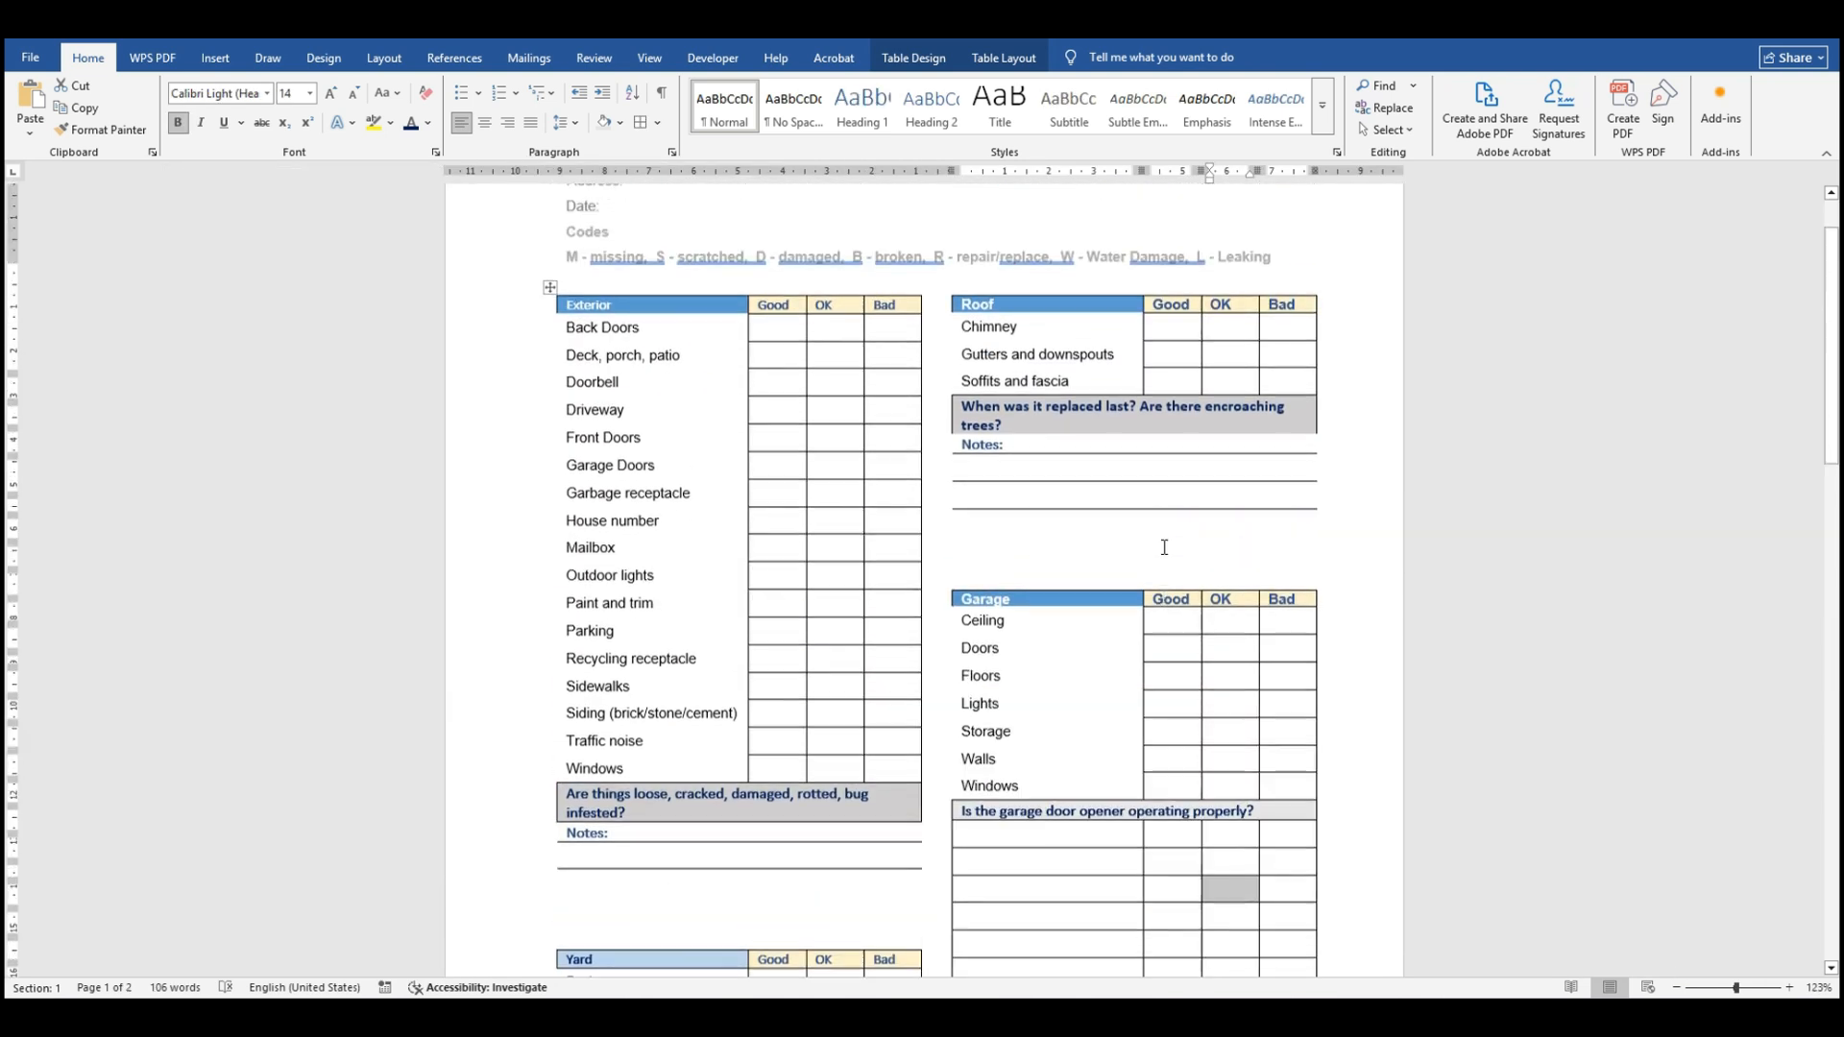
scroll(1164, 547, "down", 1)
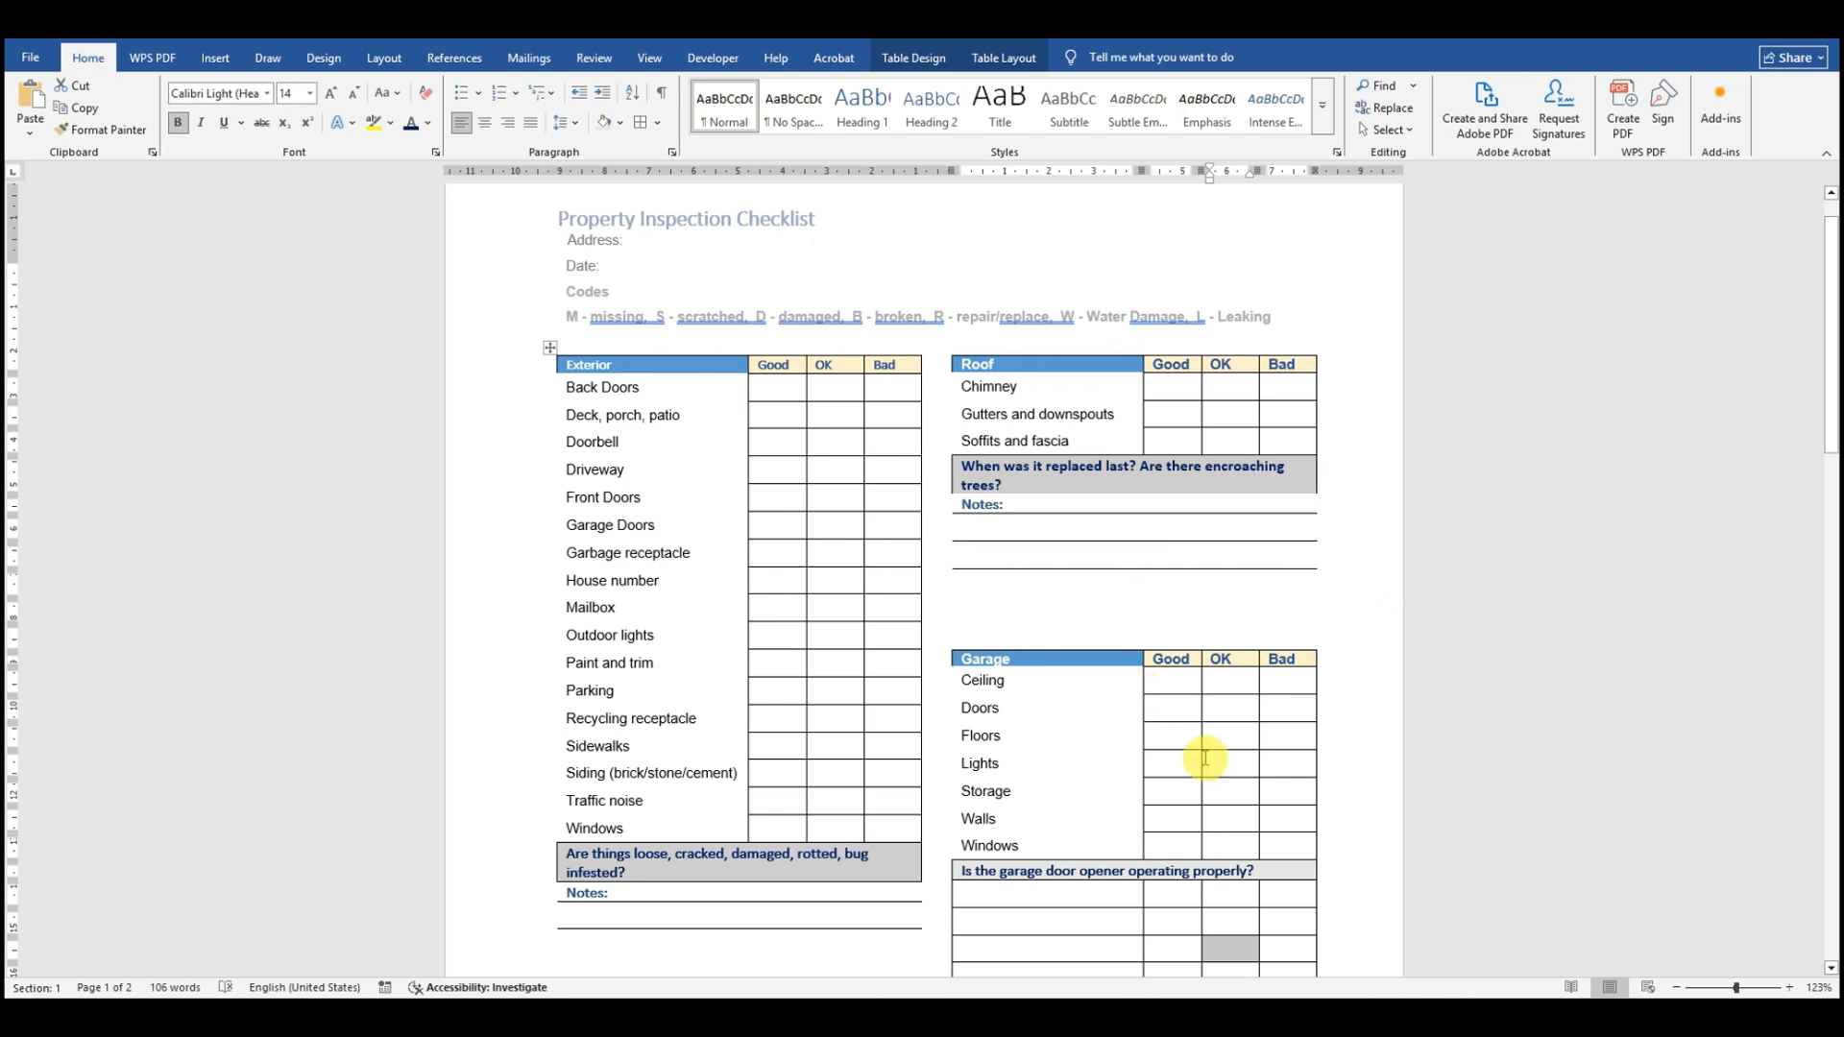
scroll(1307, 621, "up", 1)
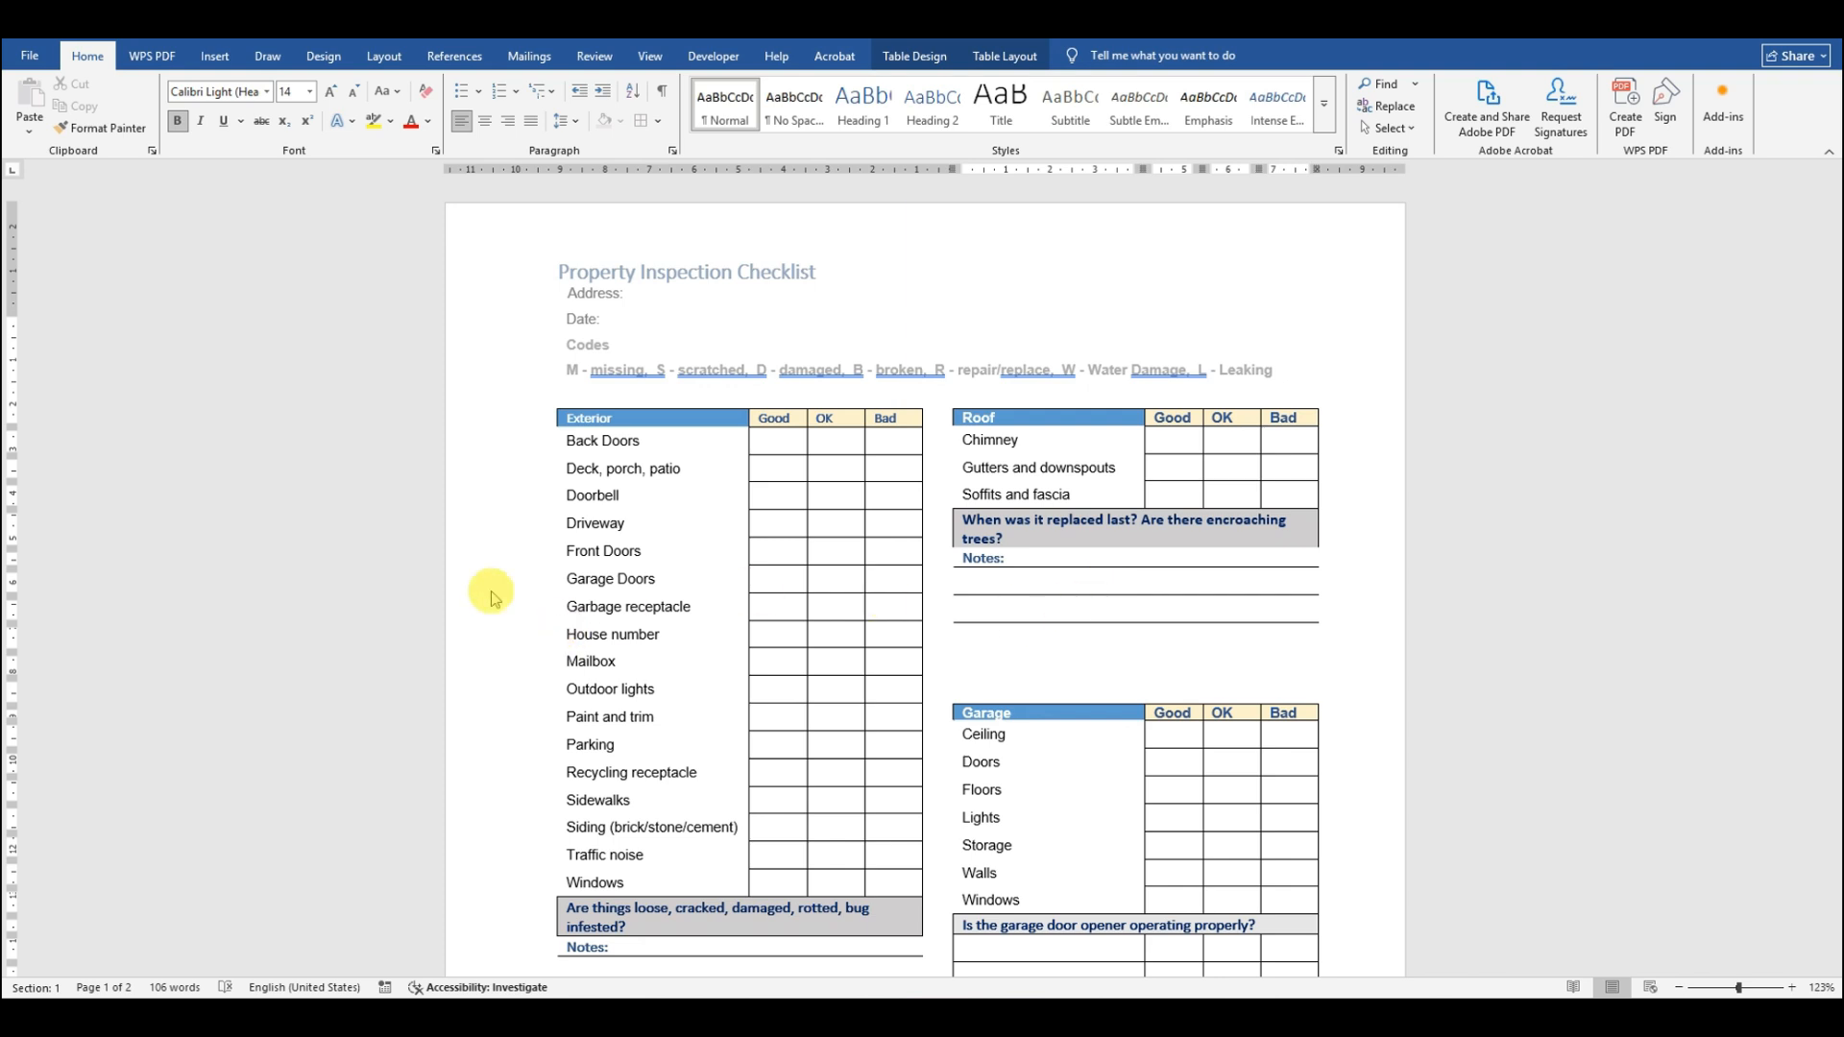
scroll(939, 596, "down", 6)
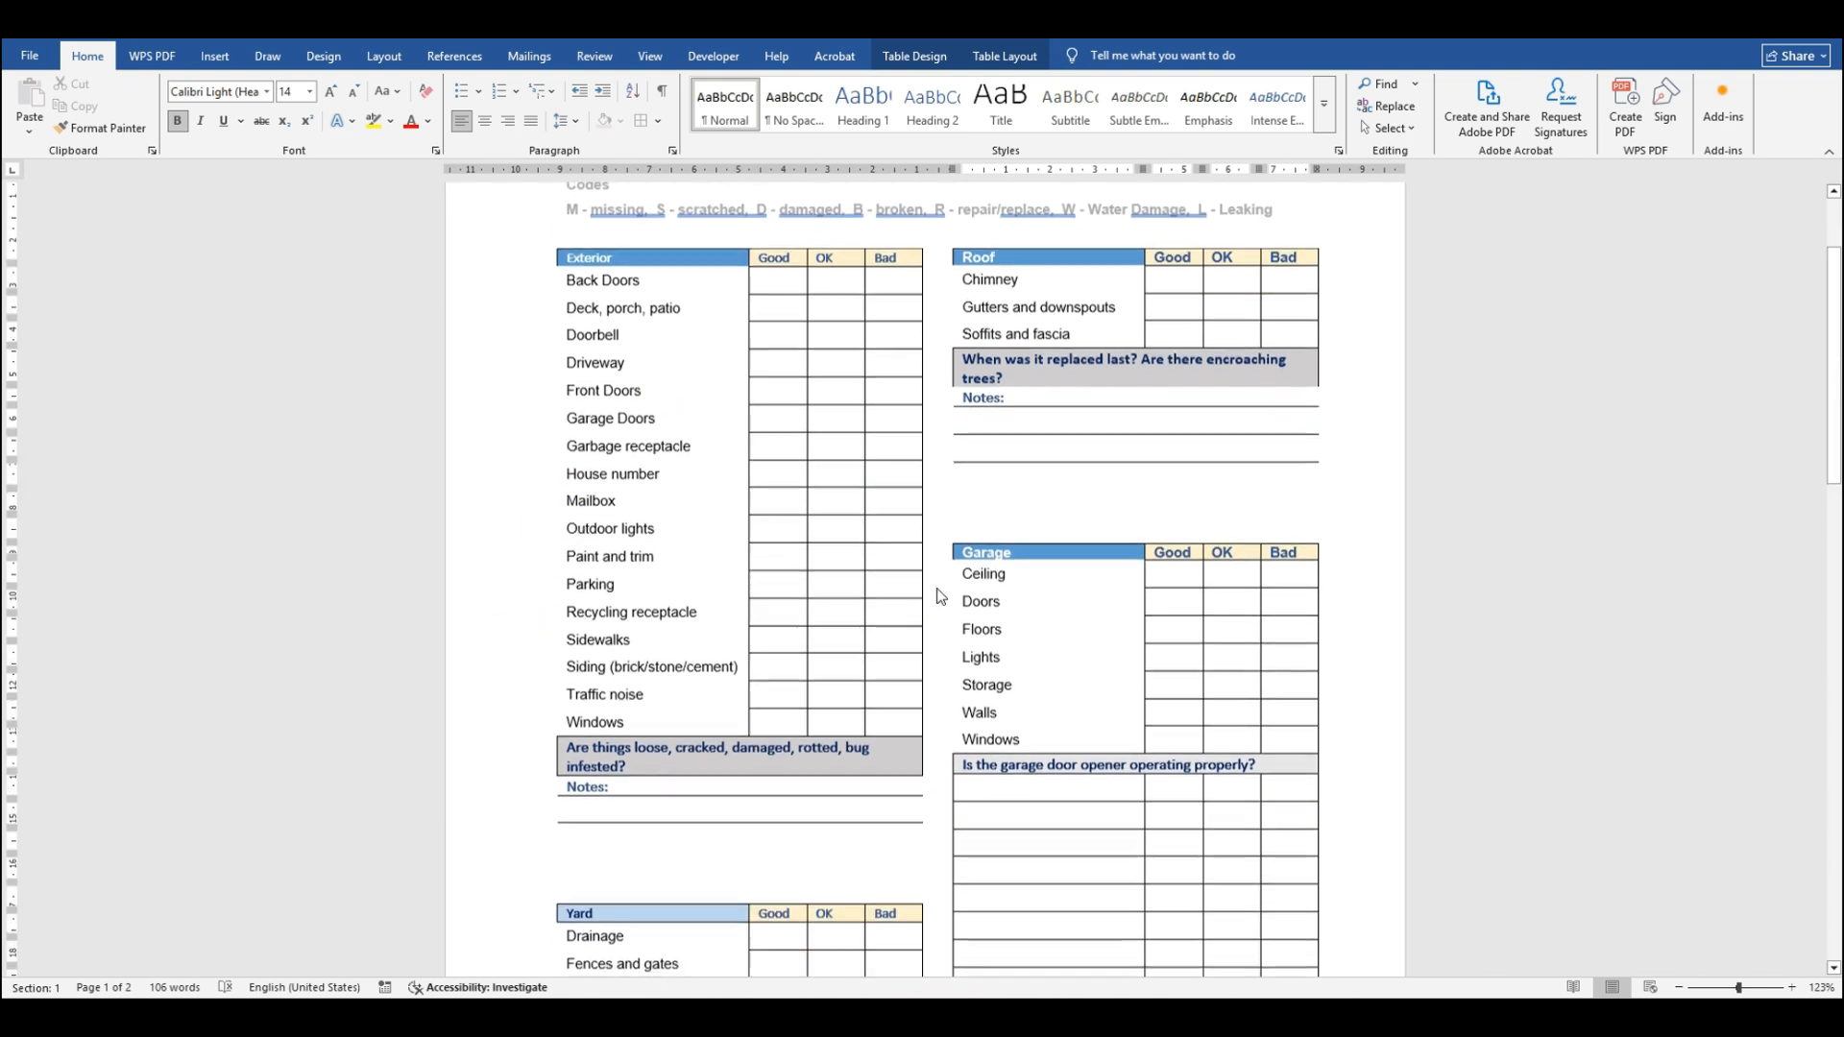
scroll(932, 597, "up", 6)
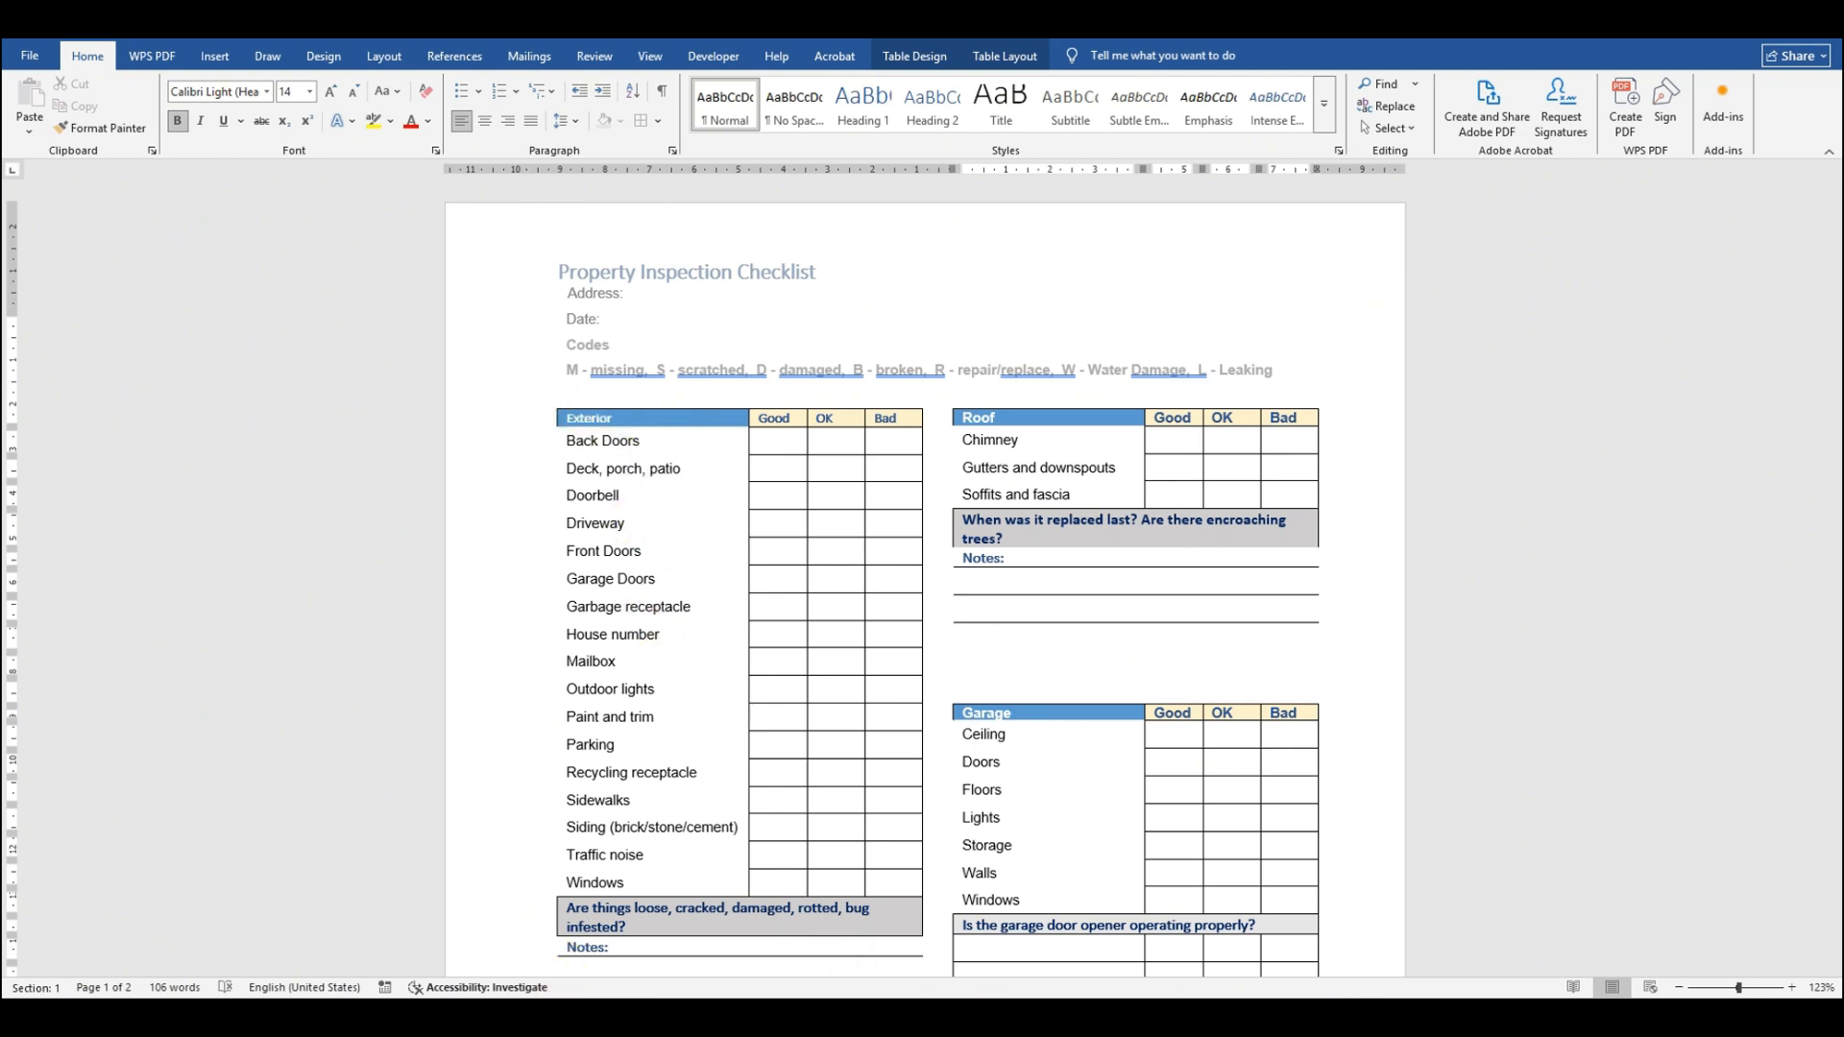
Step: Create a new blank document
mouse_move(543, 1016)
left_click(30, 56)
left_click(238, 198)
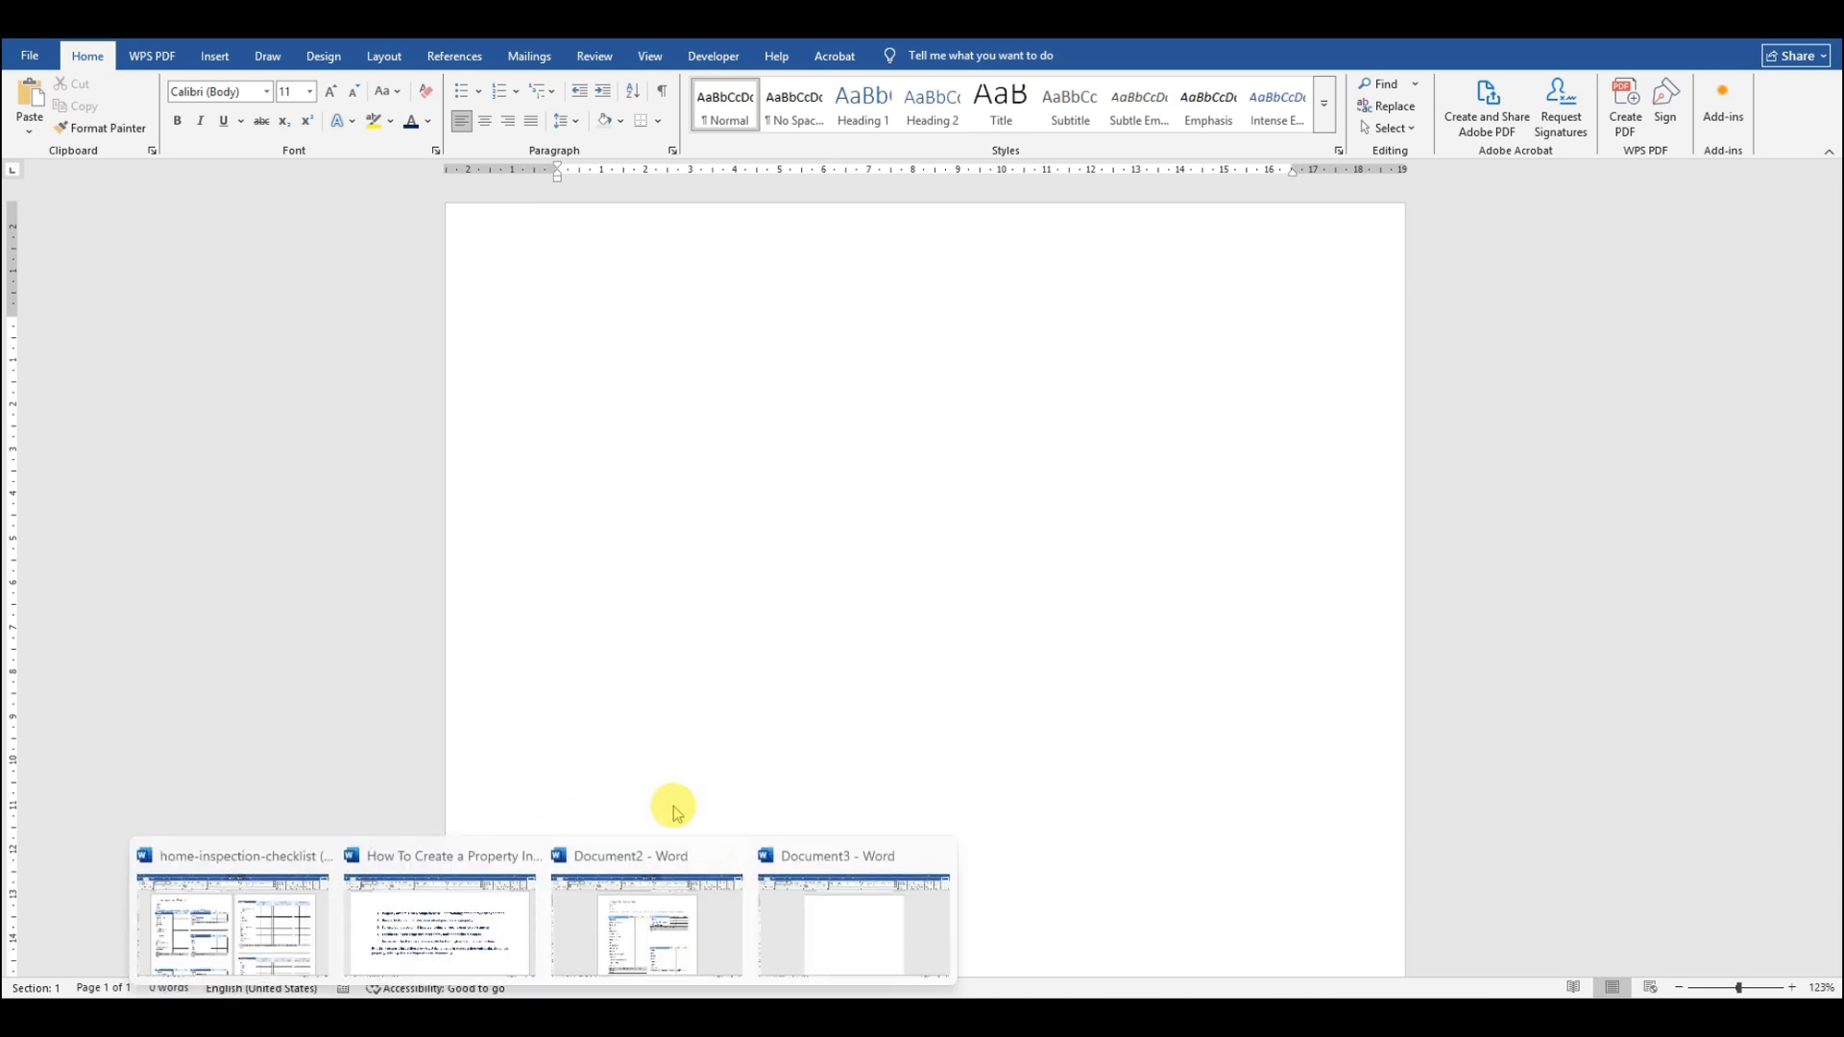
left_click(213, 56)
left_click(167, 120)
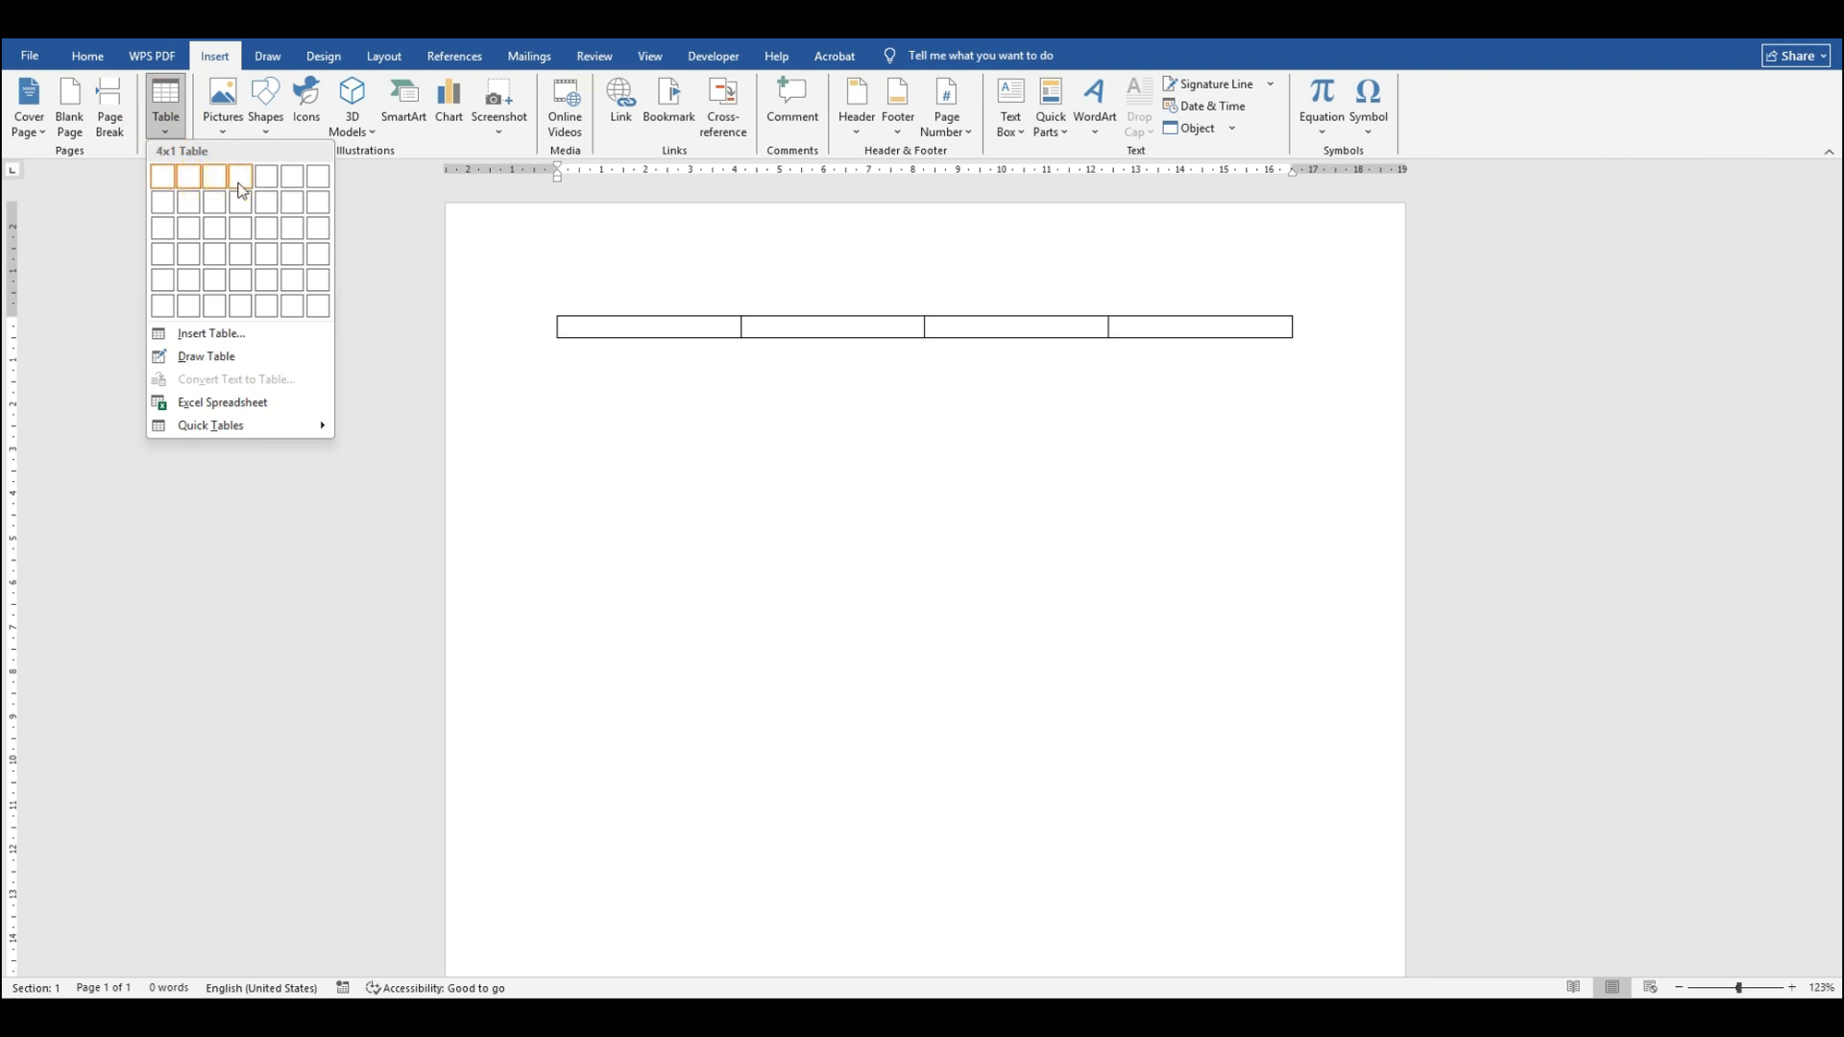
left_click(853, 343)
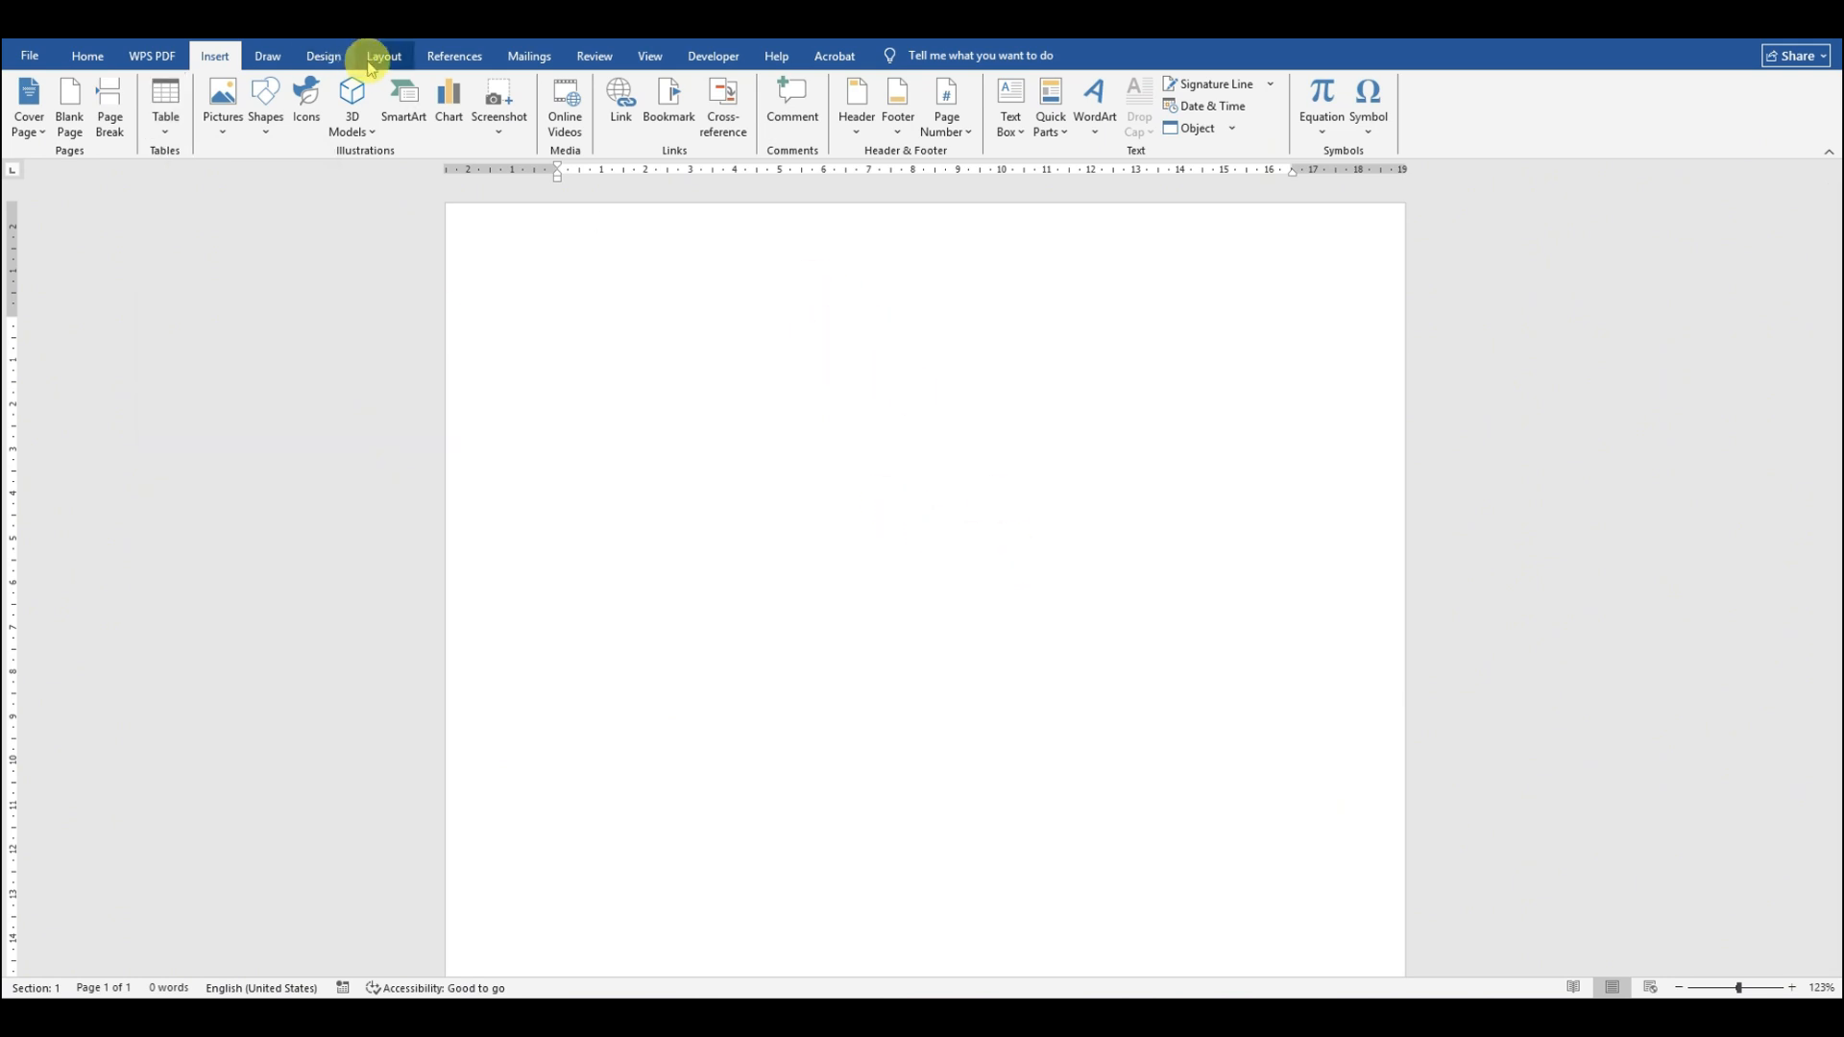
Step: Set the blank document's page layout to two columns
left_click(382, 57)
left_click(183, 105)
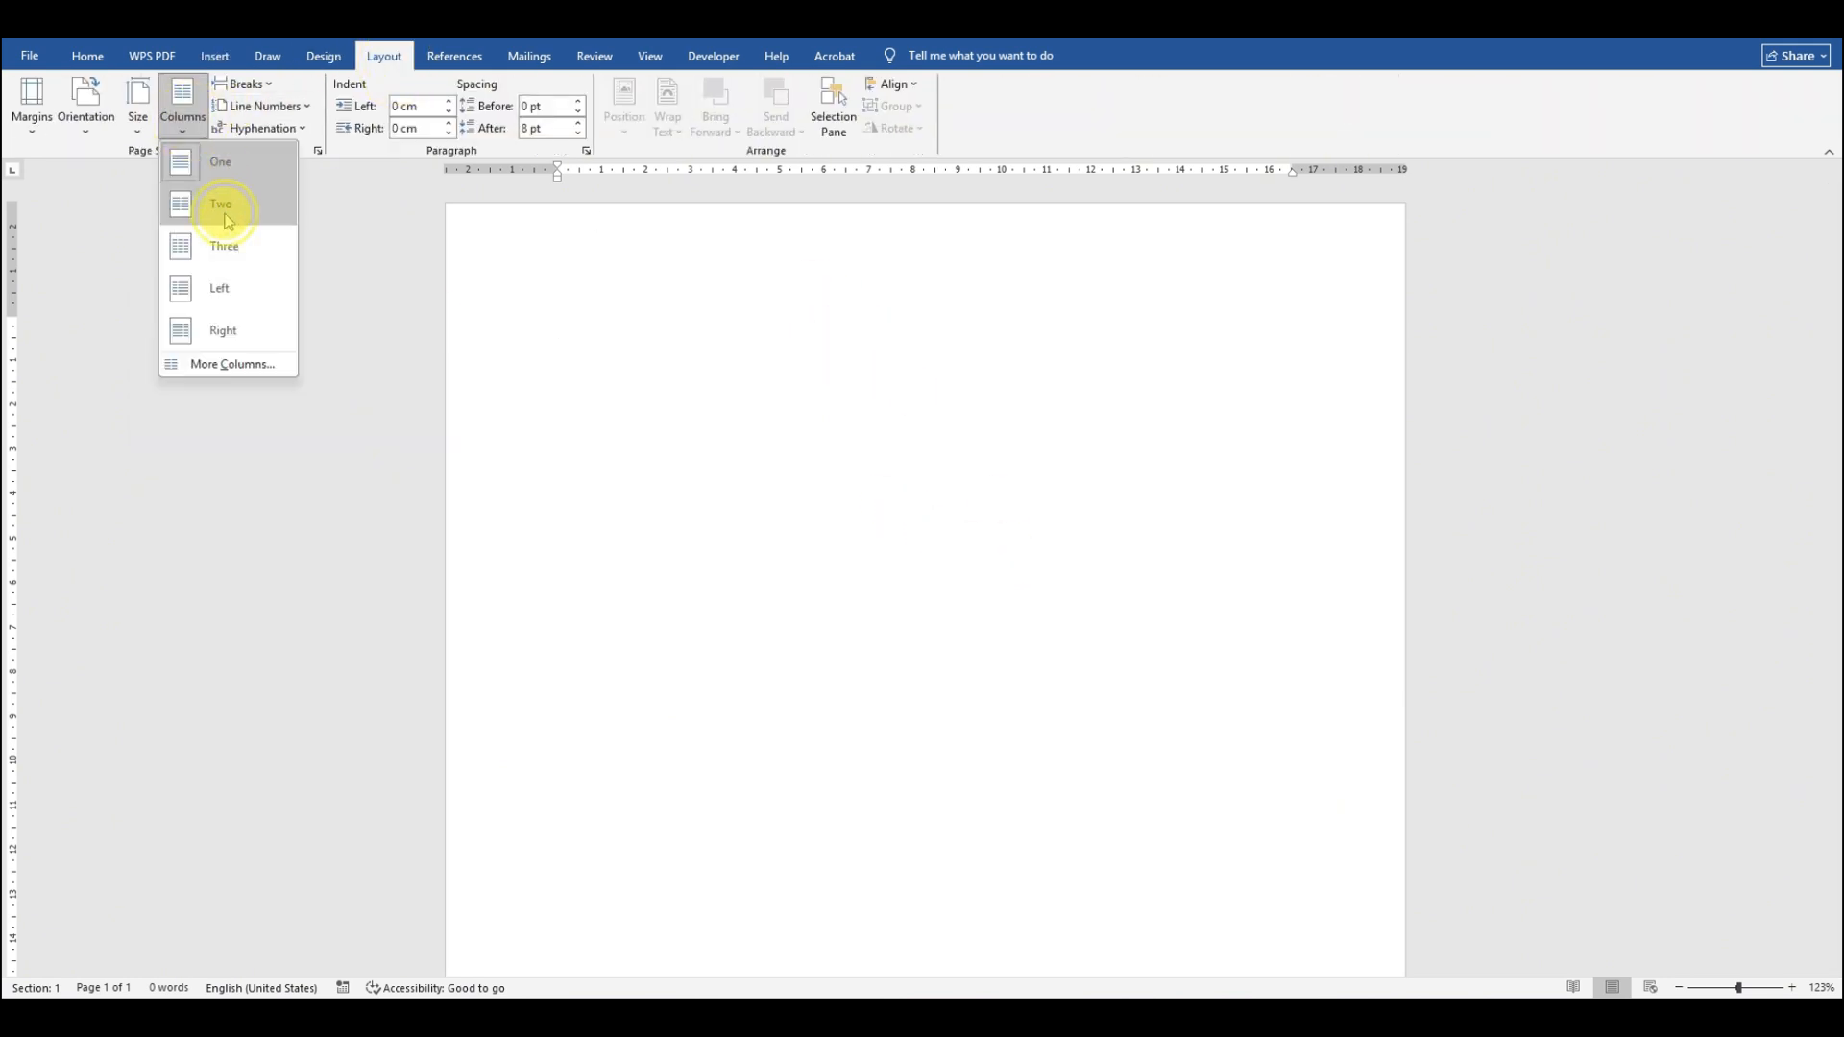
left_click(223, 207)
Step: Insert a table with four columns and one row at the top of the first page column
left_click(216, 58)
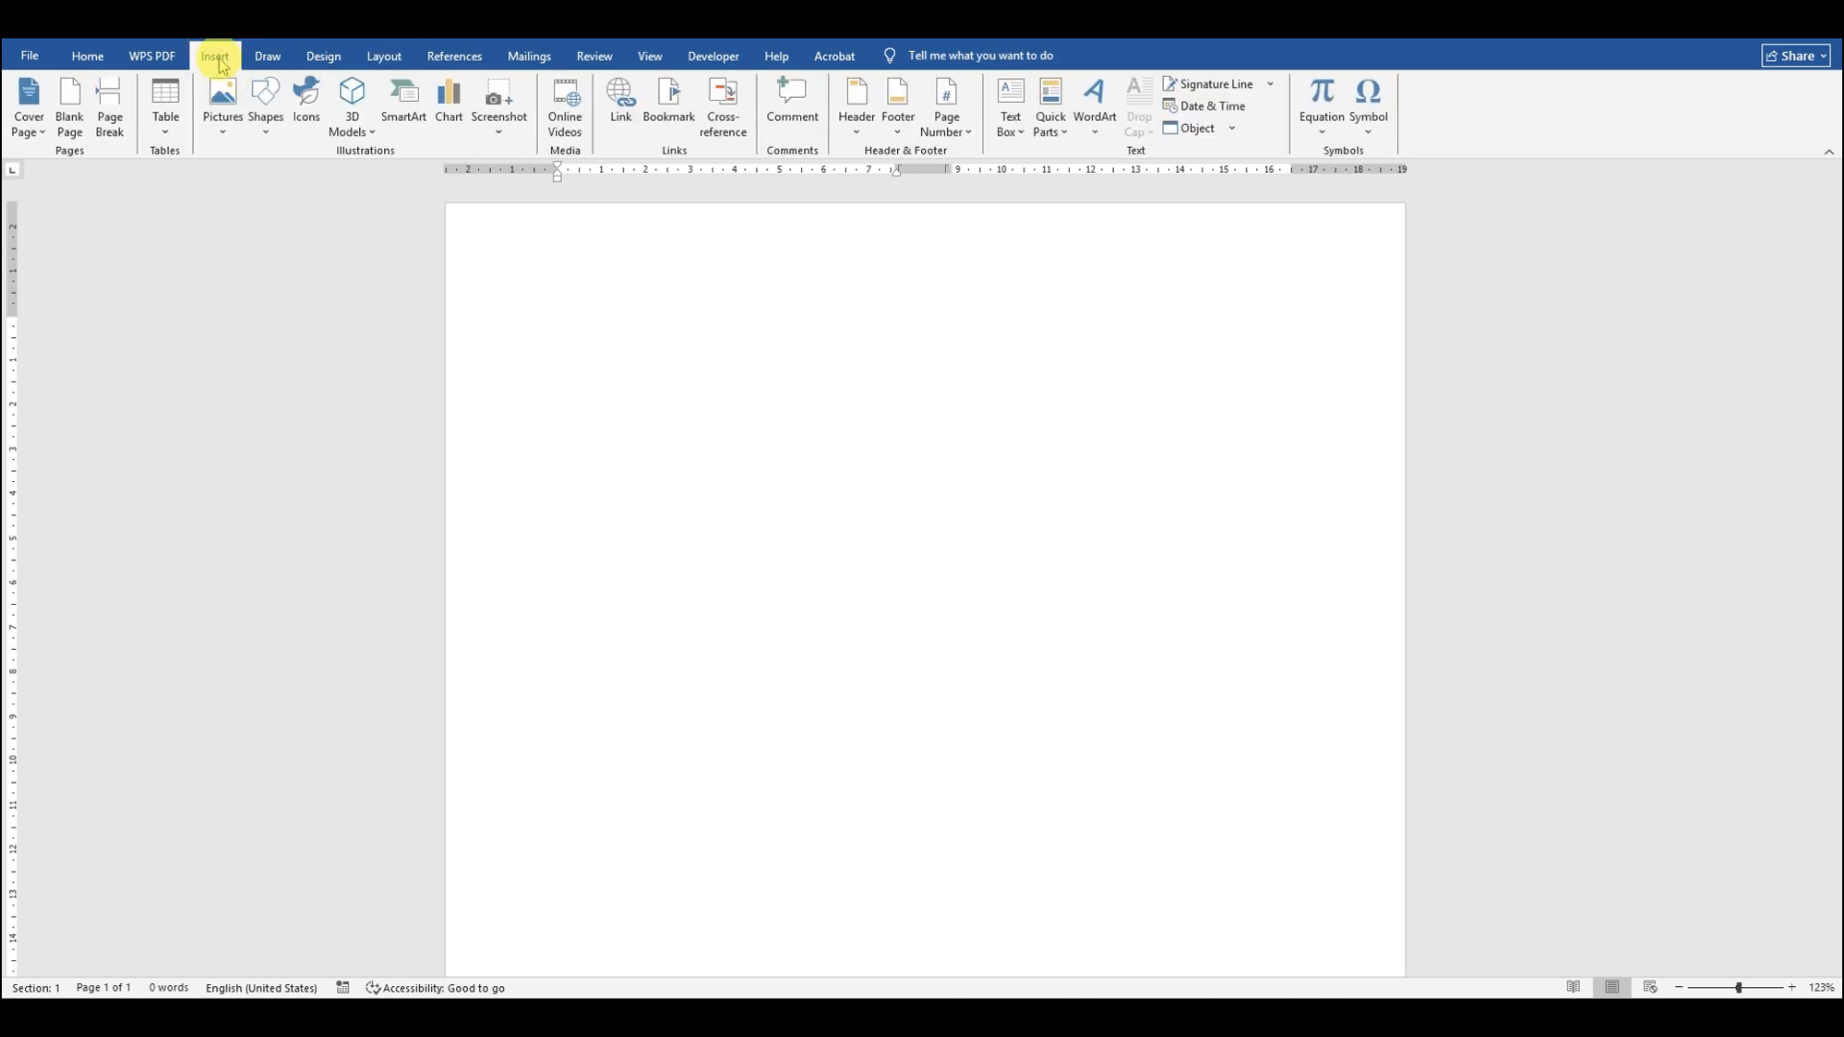
left_click(165, 101)
left_click(231, 176)
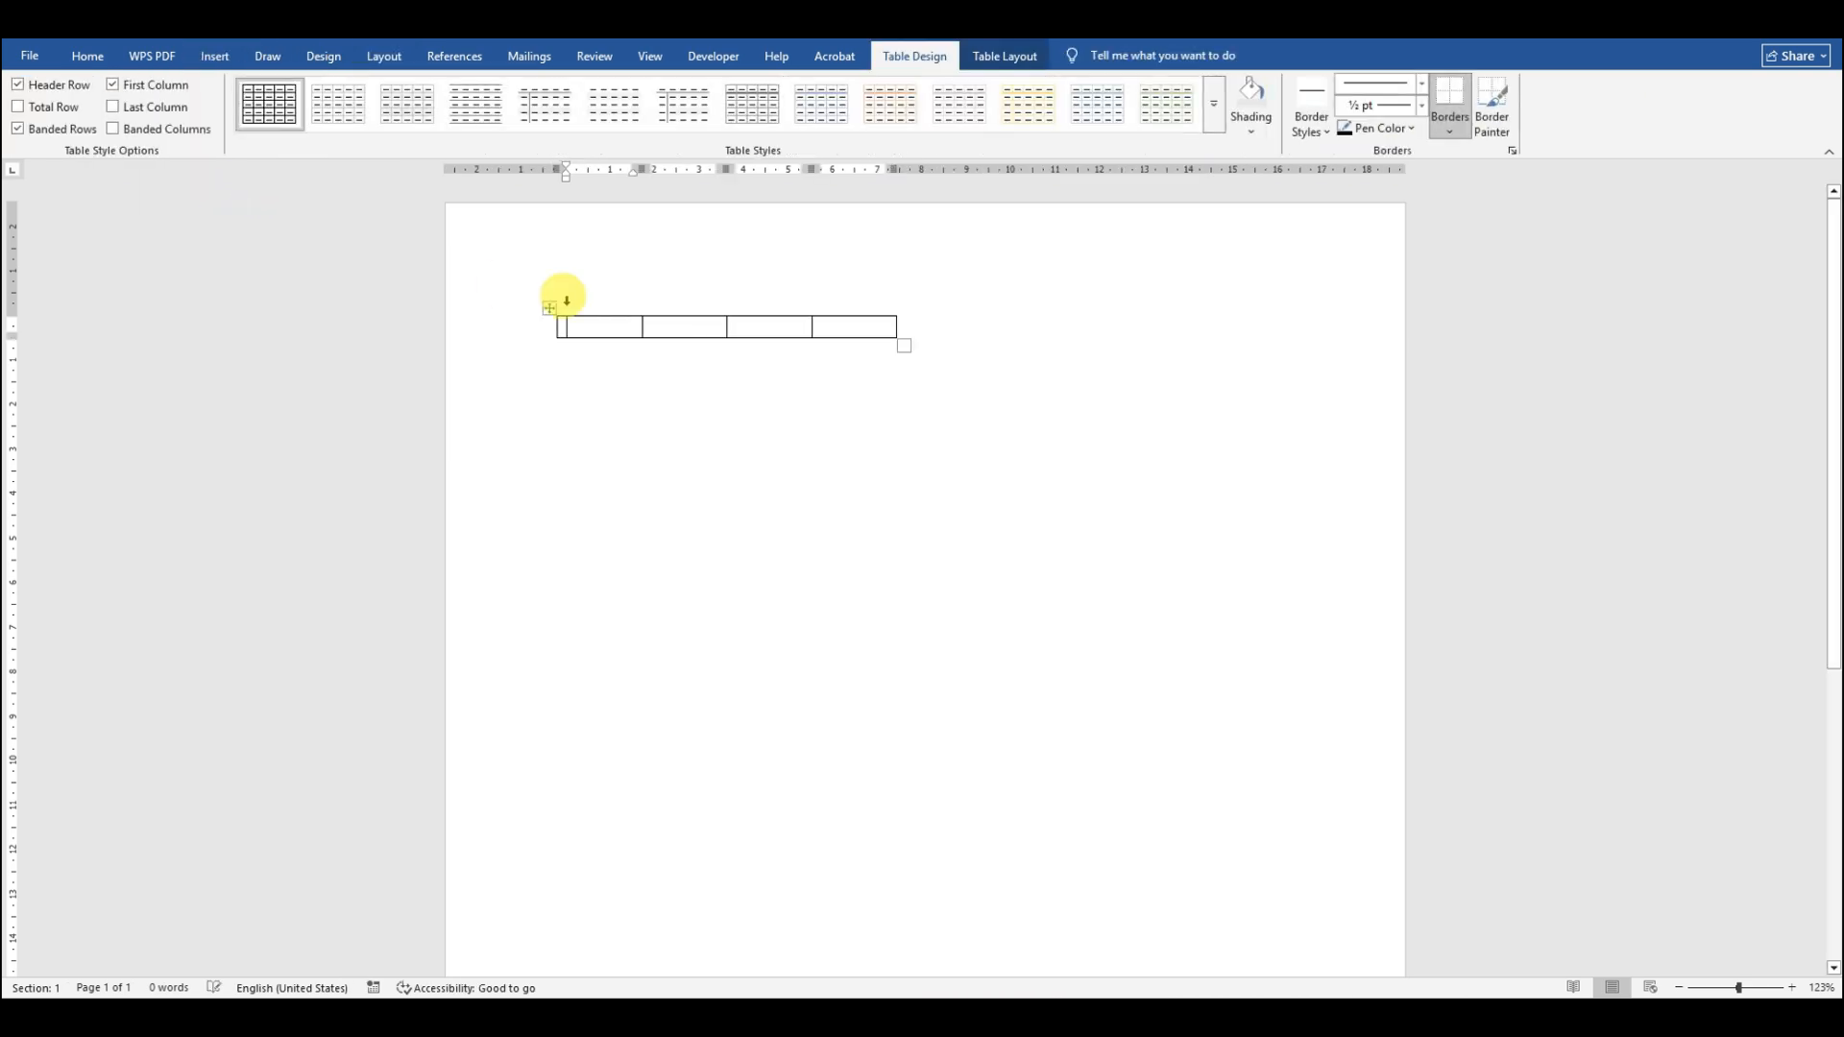
Step: Add empty rows to the four-column table until it fills both page columns down to the bottom of the first page
key("Tab")
key("Tab")
key("Tab")
key("Tab")
key("Tab")
key("Tab")
key("Tab")
key("Tab")
key("Tab")
key("Tab")
key("Tab")
key("Tab")
key("Tab")
key("Tab")
key("Tab")
key("Tab")
key("Tab")
key("Tab")
key("Tab")
key("Tab")
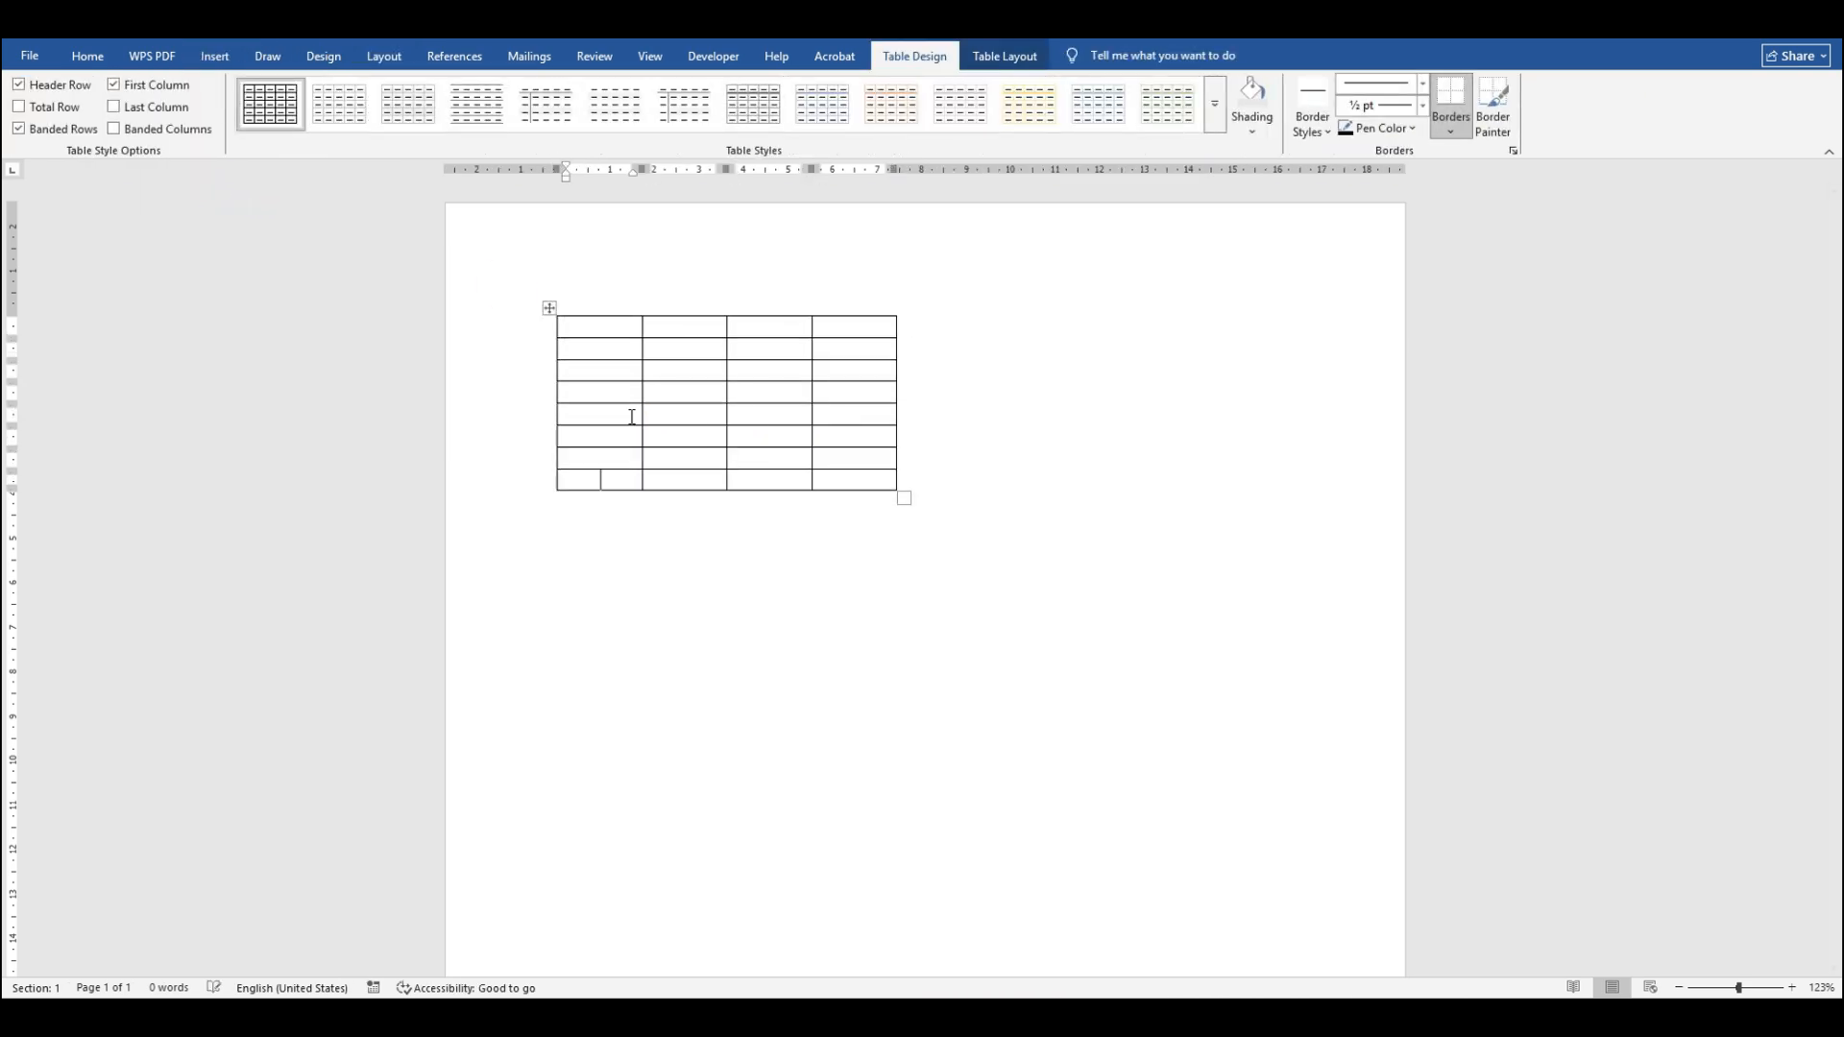
key("Tab")
key("Tab")
key("Tab")
key("Tab")
key("Tab")
key("Tab")
key("Tab")
key("Tab")
key("Tab")
key("Tab")
key("Tab")
key("Tab")
key("Tab")
key("Tab")
key("Tab")
key("Tab")
key("Tab")
key("Tab")
key("Tab")
key("Tab")
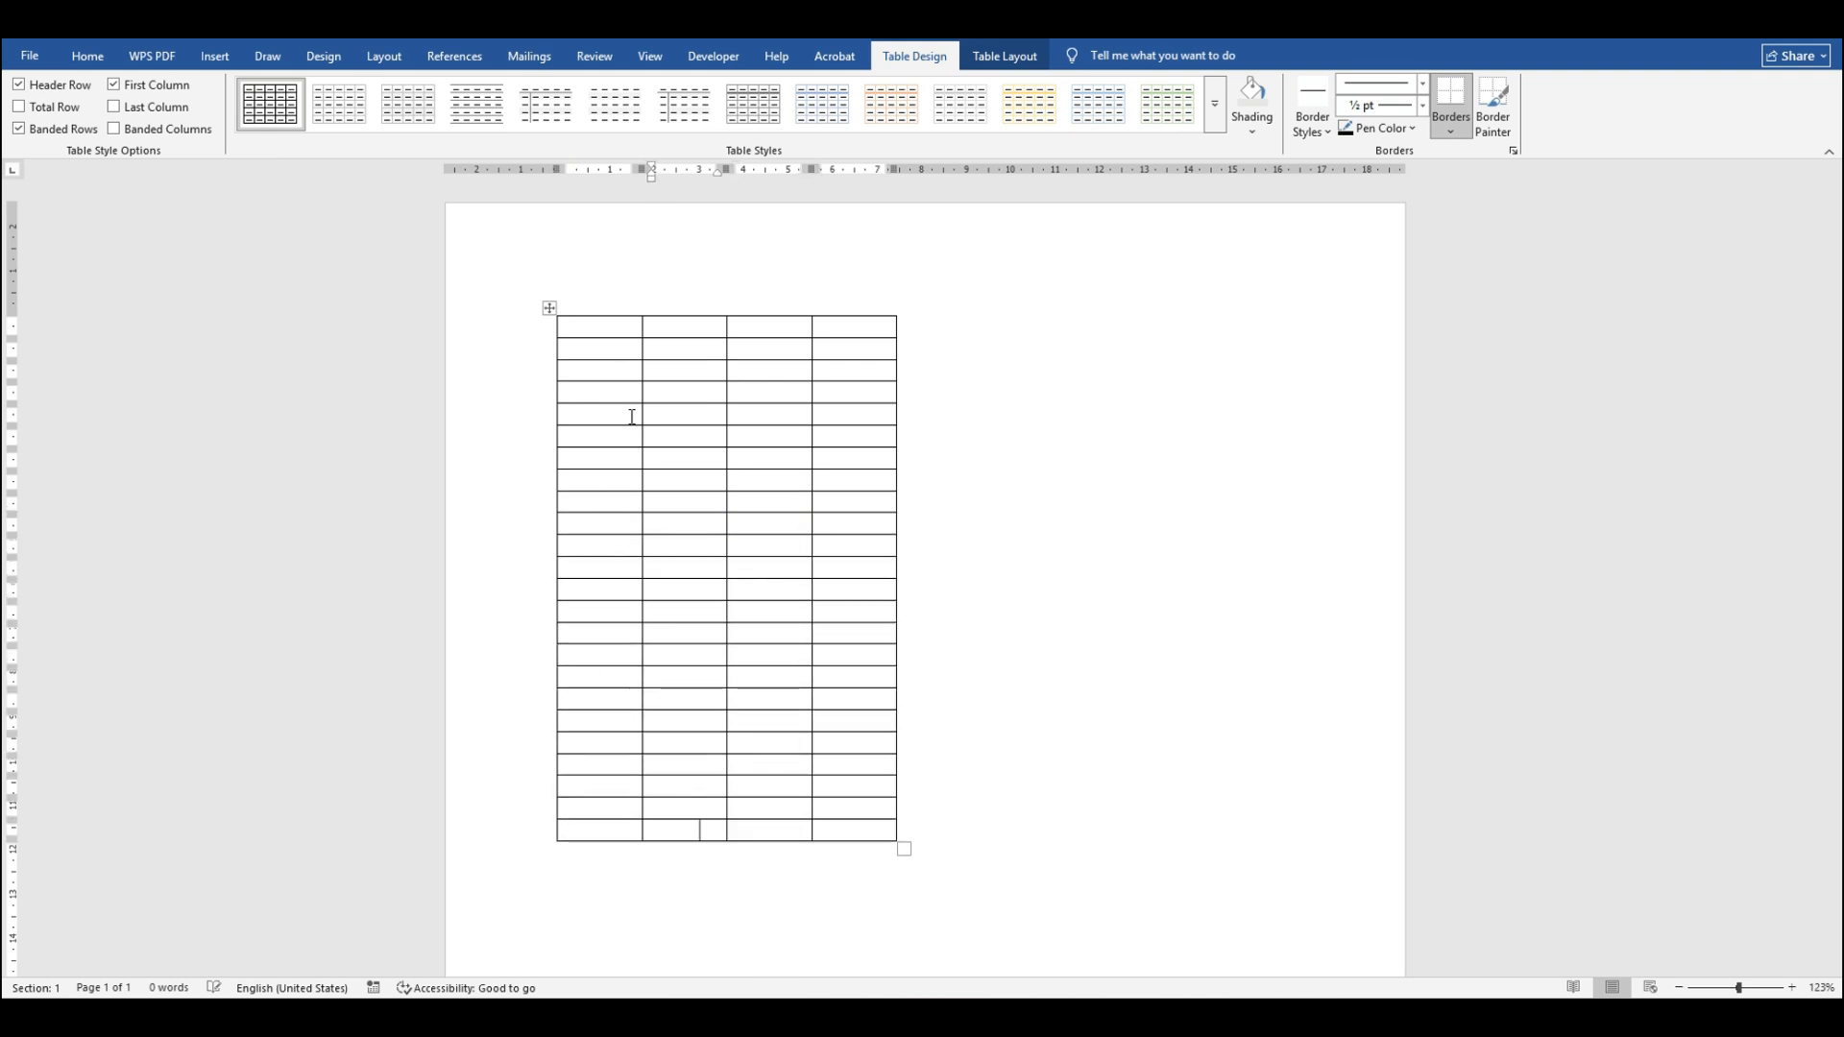
key("Tab")
key("Tab")
key("Tab")
key("Tab")
key("Tab")
key("Tab")
key("Tab")
key("Tab")
key("Tab")
key("Tab")
key("Tab")
key("Tab")
key("Tab")
key("Tab")
key("Tab")
key("Tab")
key("Tab")
key("Tab")
key("Tab")
key("Tab")
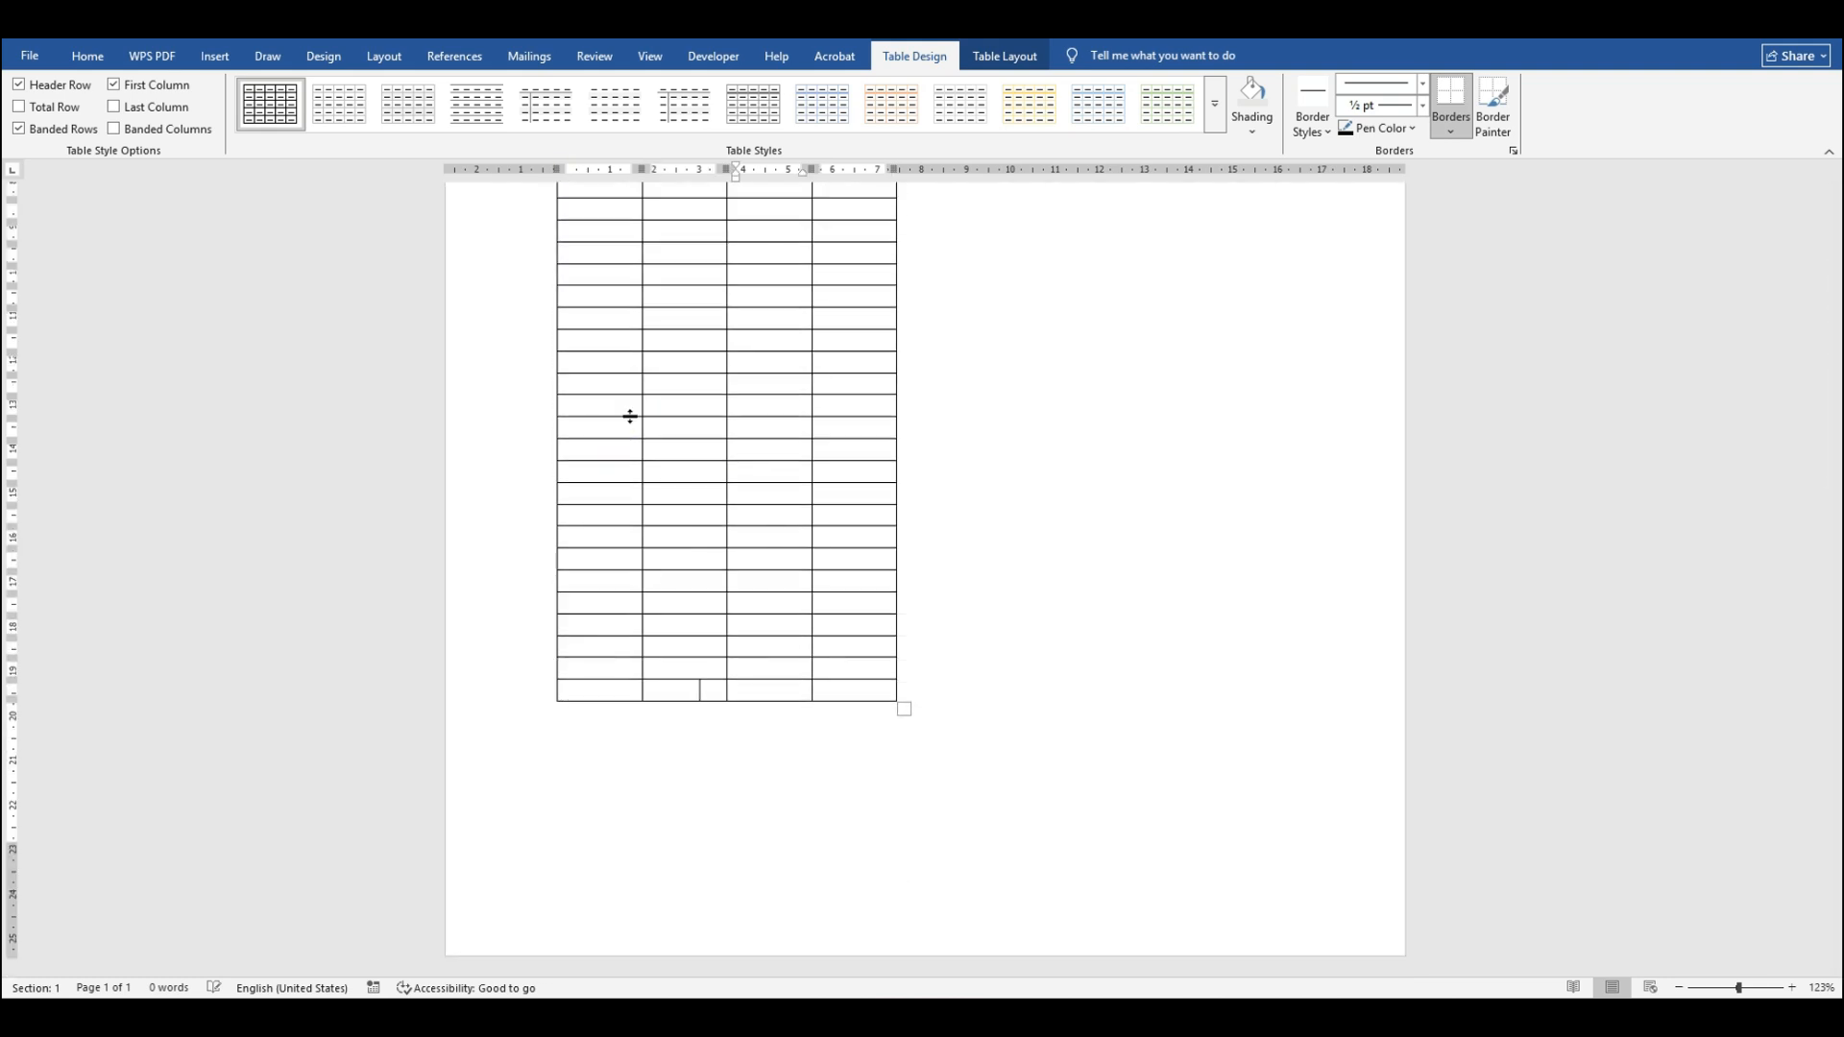
key("Tab")
key("Tab")
key("Tab")
key("Tab")
key("Tab")
key("Tab")
key("Tab")
key("Tab")
key("Tab")
key("Tab")
key("Tab")
key("Tab")
key("Tab")
key("Tab")
key("Tab")
key("Tab")
key("Tab")
key("Tab")
key("Tab")
key("Tab")
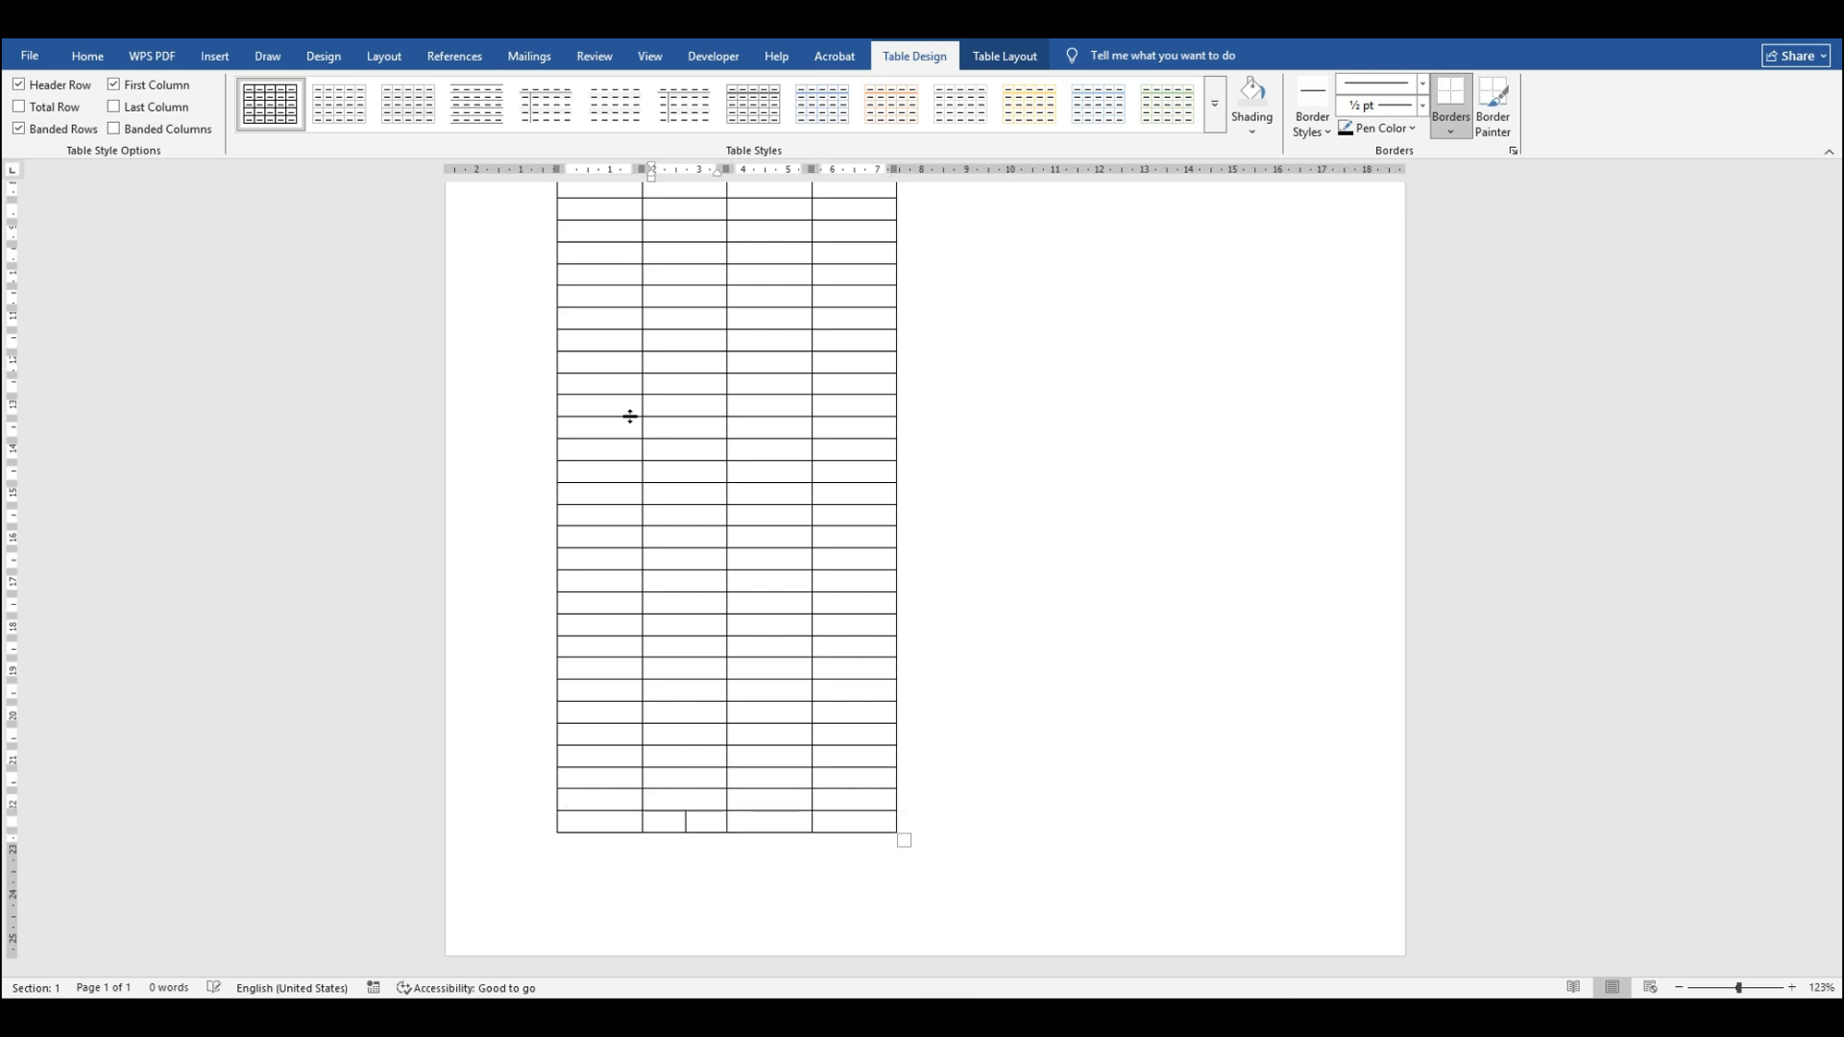
key("Tab")
key("Tab")
key("Tab")
key("Tab")
key("Tab")
key("Tab")
key("Tab")
key("Tab")
key("Tab")
key("Tab")
key("Tab")
key("Tab")
key("Tab")
key("Tab")
key("Tab")
key("Tab")
key("Tab")
key("Tab")
key("Tab")
key("Tab")
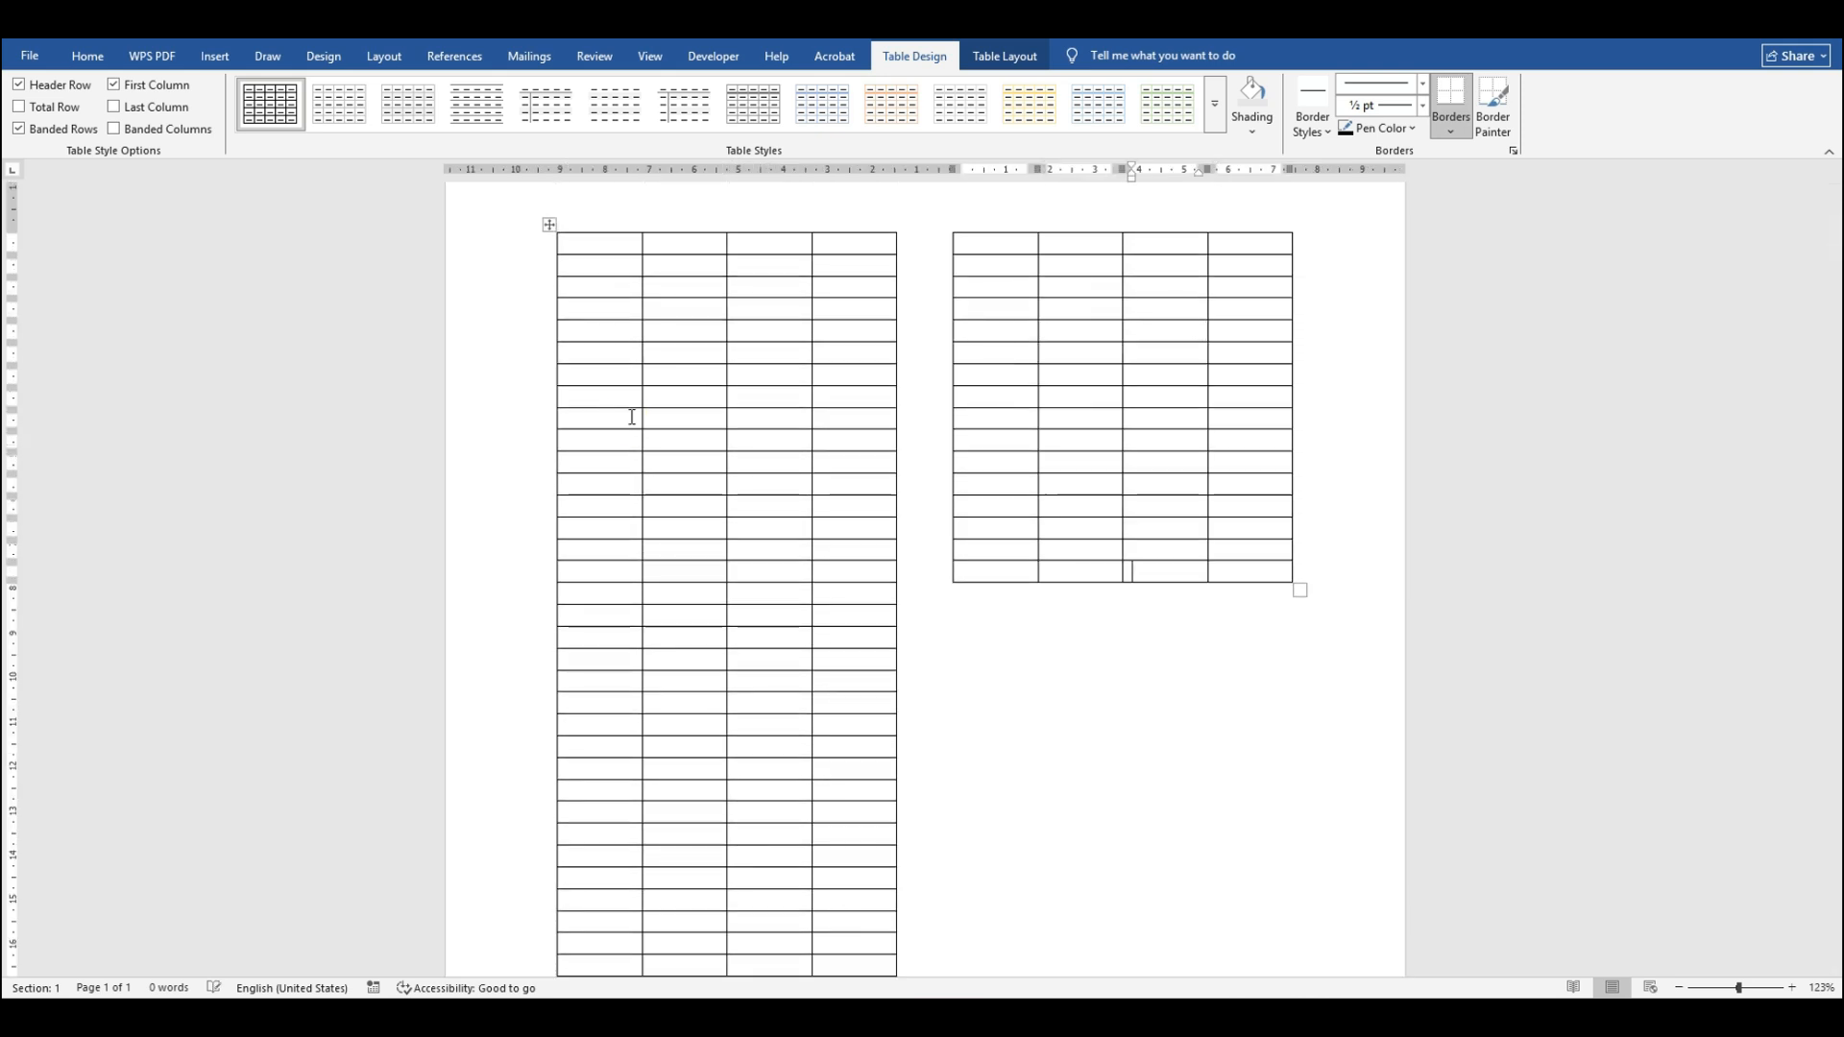
key("Tab")
key("Tab")
key("Tab")
key("Tab")
key("Tab")
key("Tab")
key("Tab")
key("Tab")
key("Tab")
key("Tab")
key("Tab")
key("Tab")
key("Tab")
key("Tab")
key("Tab")
key("Tab")
key("Tab")
key("Tab")
key("Tab")
key("Tab")
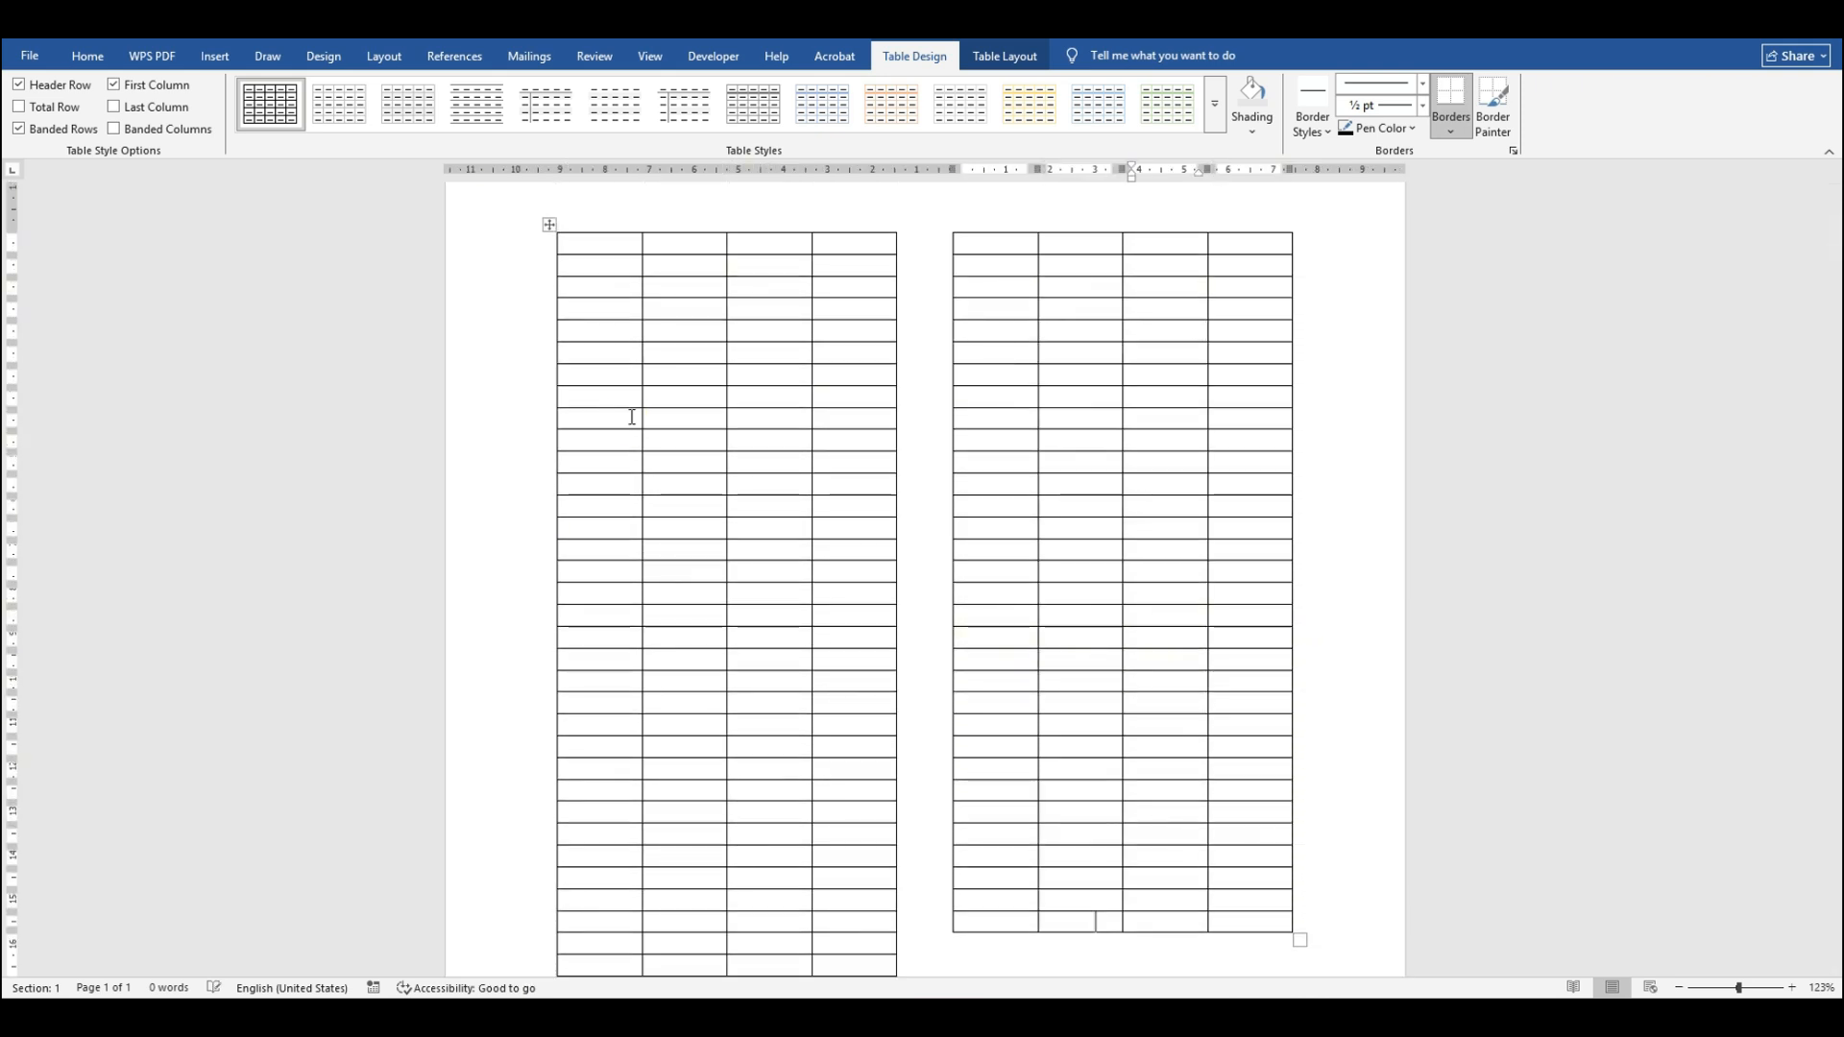
key("Tab")
key("Tab")
key("Tab")
key("Tab")
key("Tab")
key("Tab")
key("Tab")
key("Tab")
key("Tab")
key("Tab")
key("Tab")
key("Tab")
key("Tab")
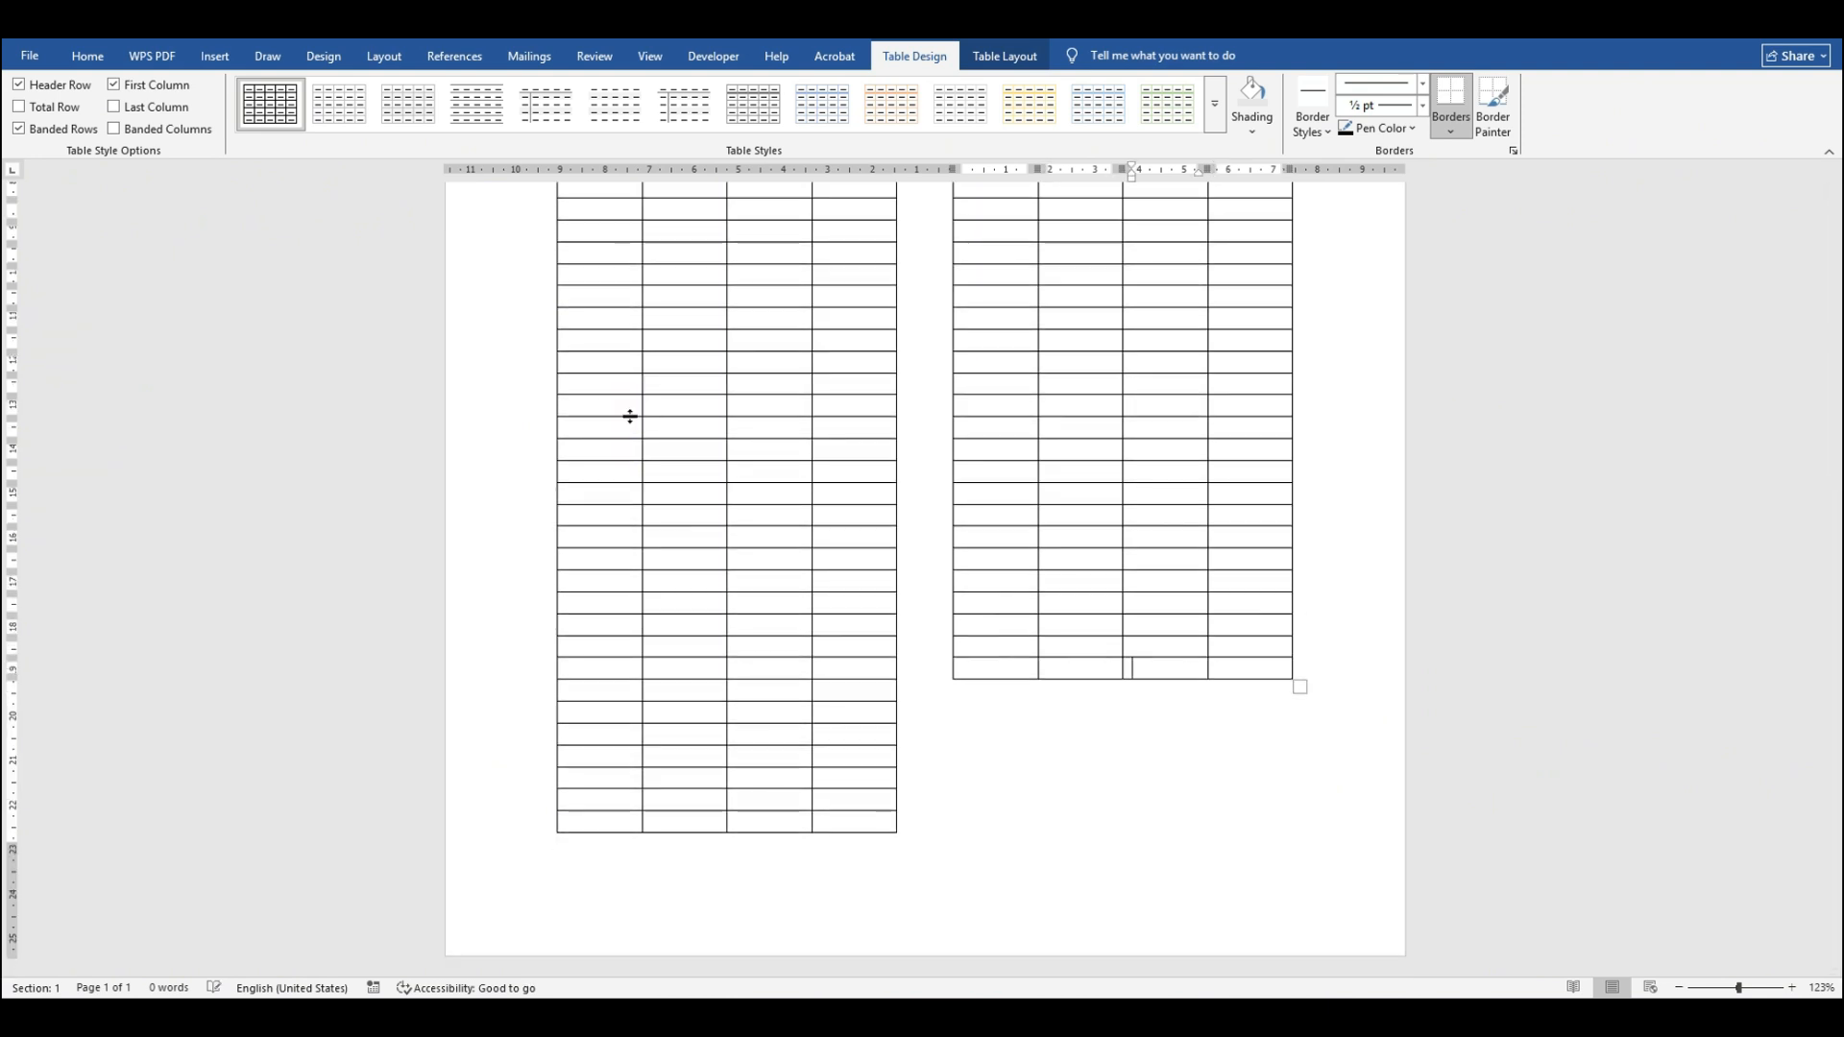
key("Tab")
key("Tab")
key("Tab")
key("Tab")
key("Tab")
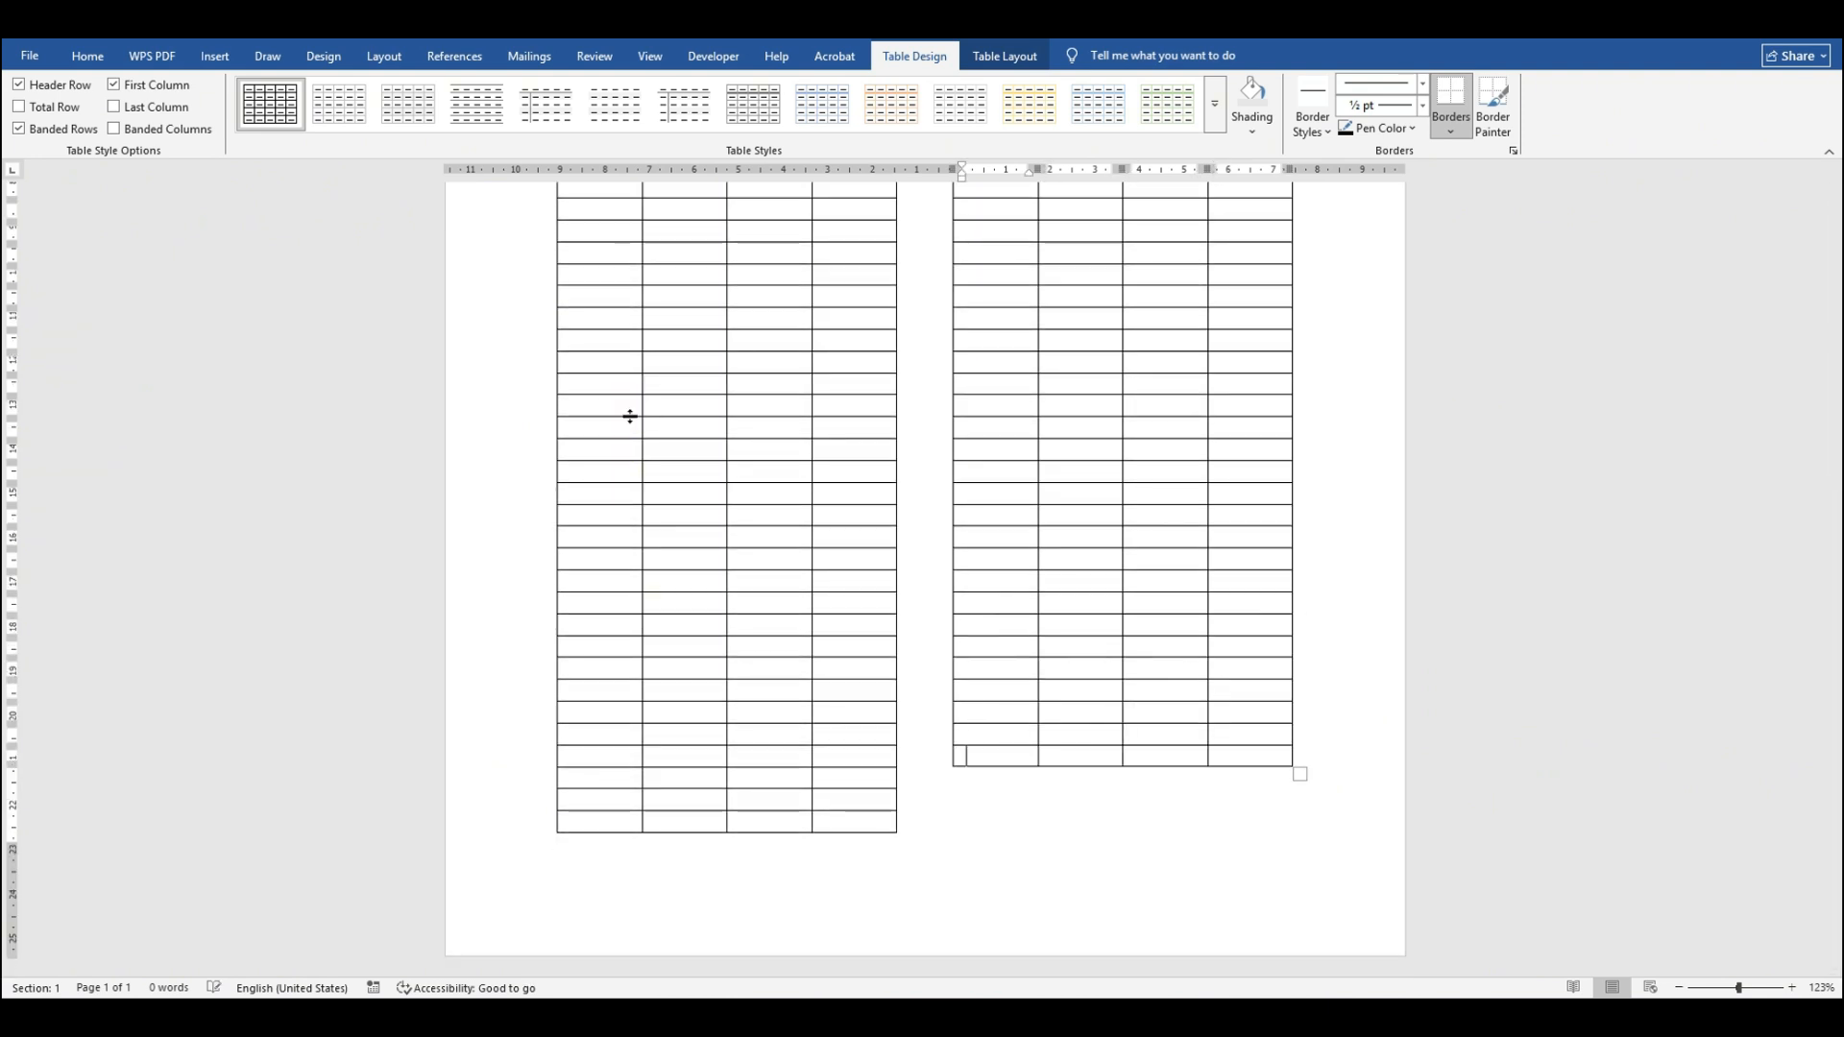
key("Tab")
key("Tab")
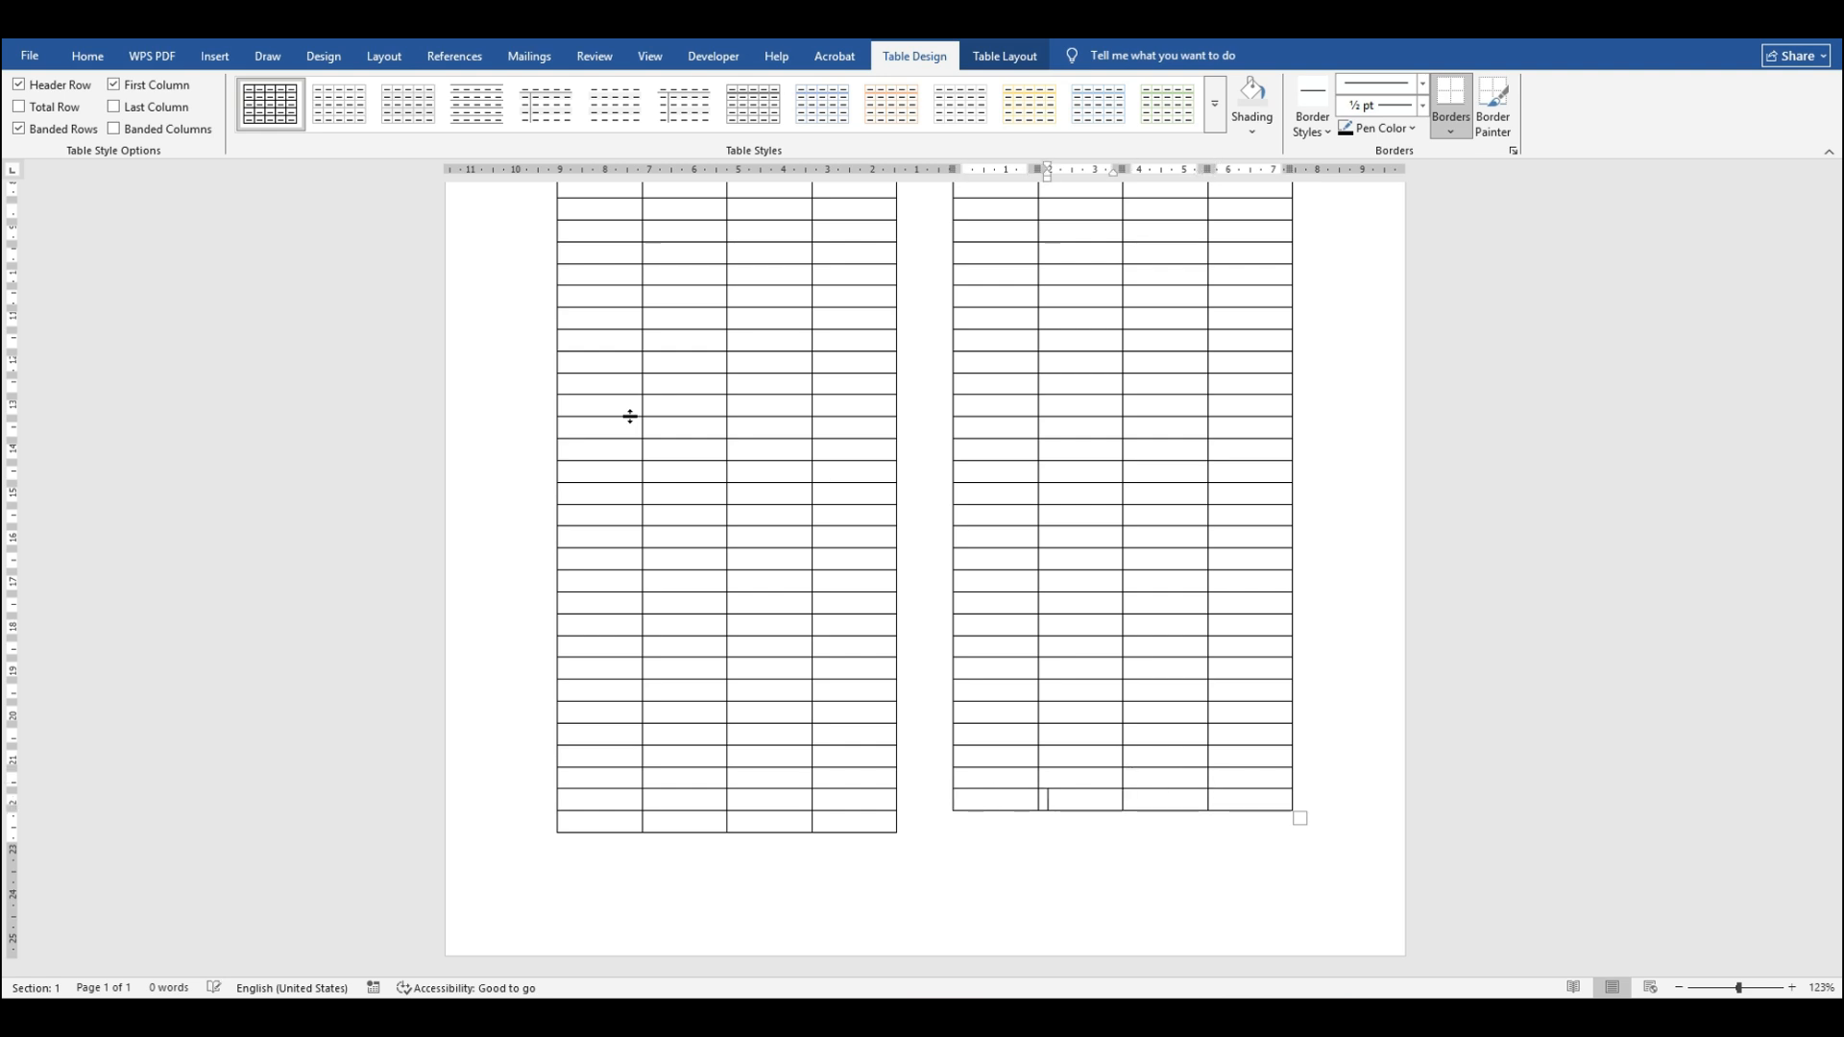
key("Tab")
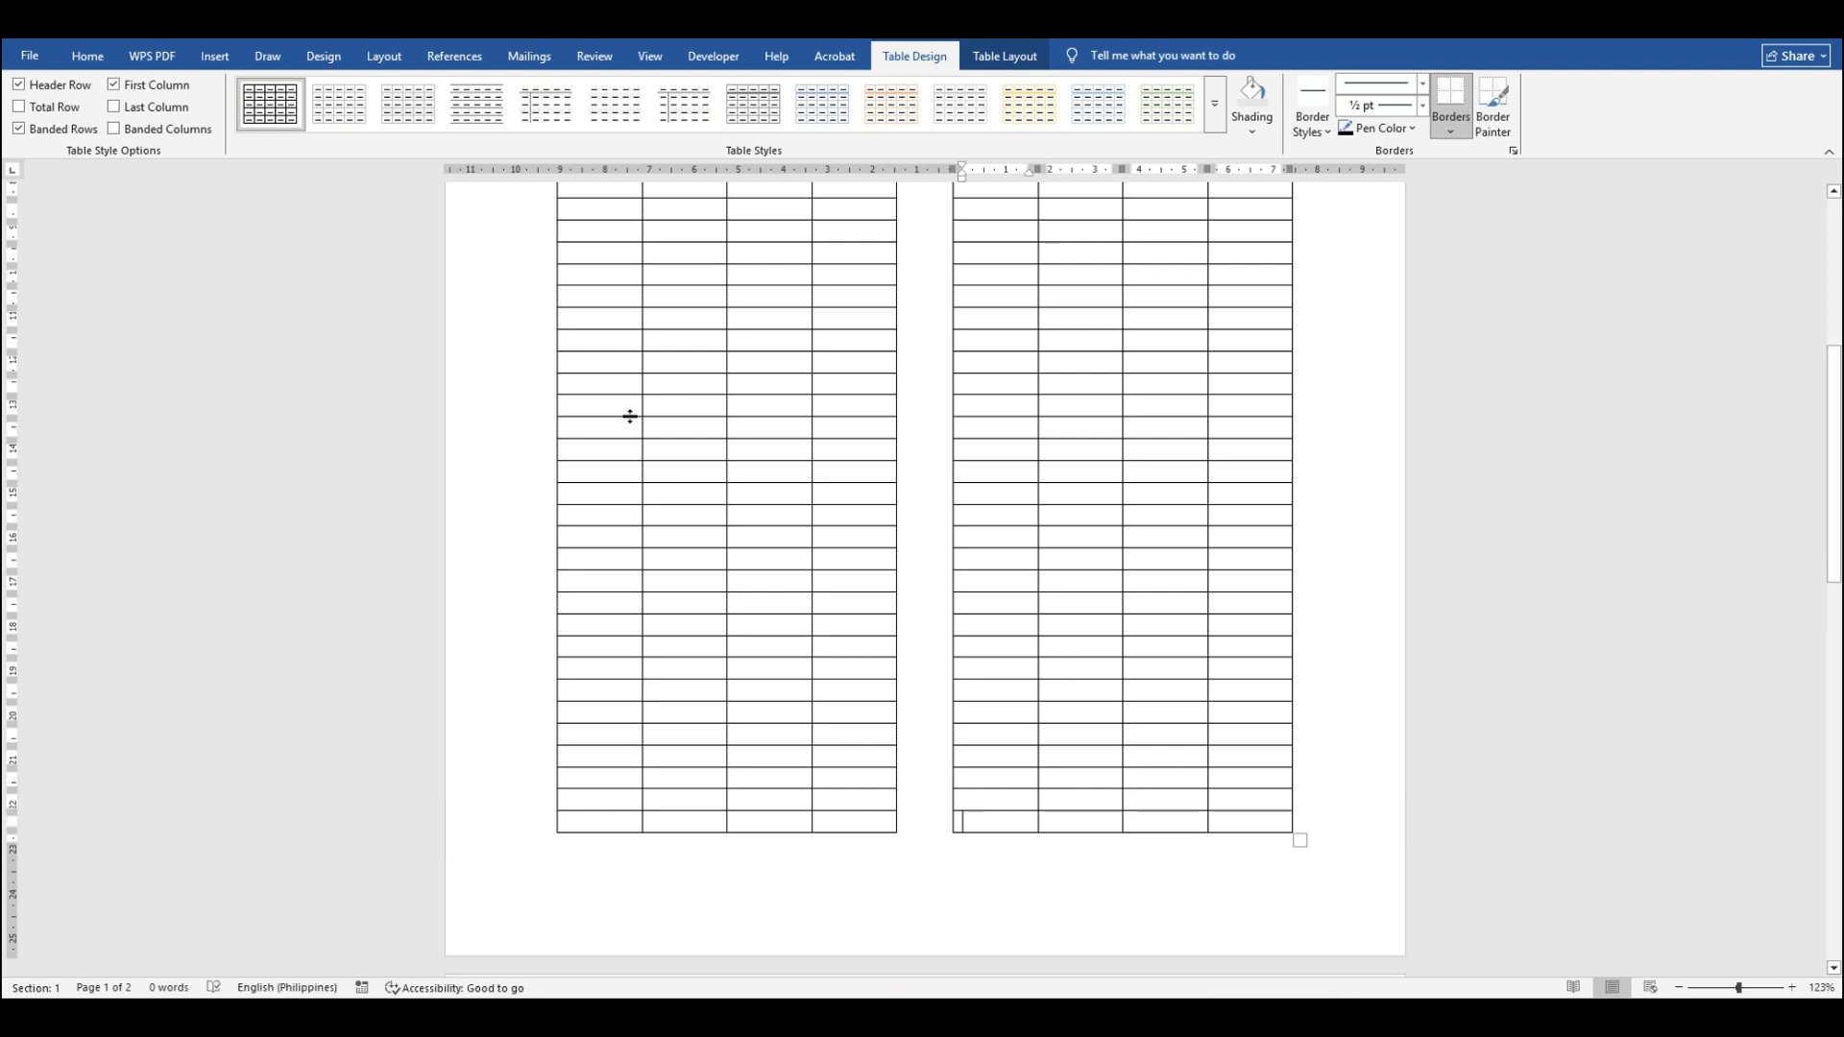
Step: Copy the Exterior heading from the Home Inspection Checklist into the new table's first cell and make its text dark blue
scroll(771, 462, "up", 5)
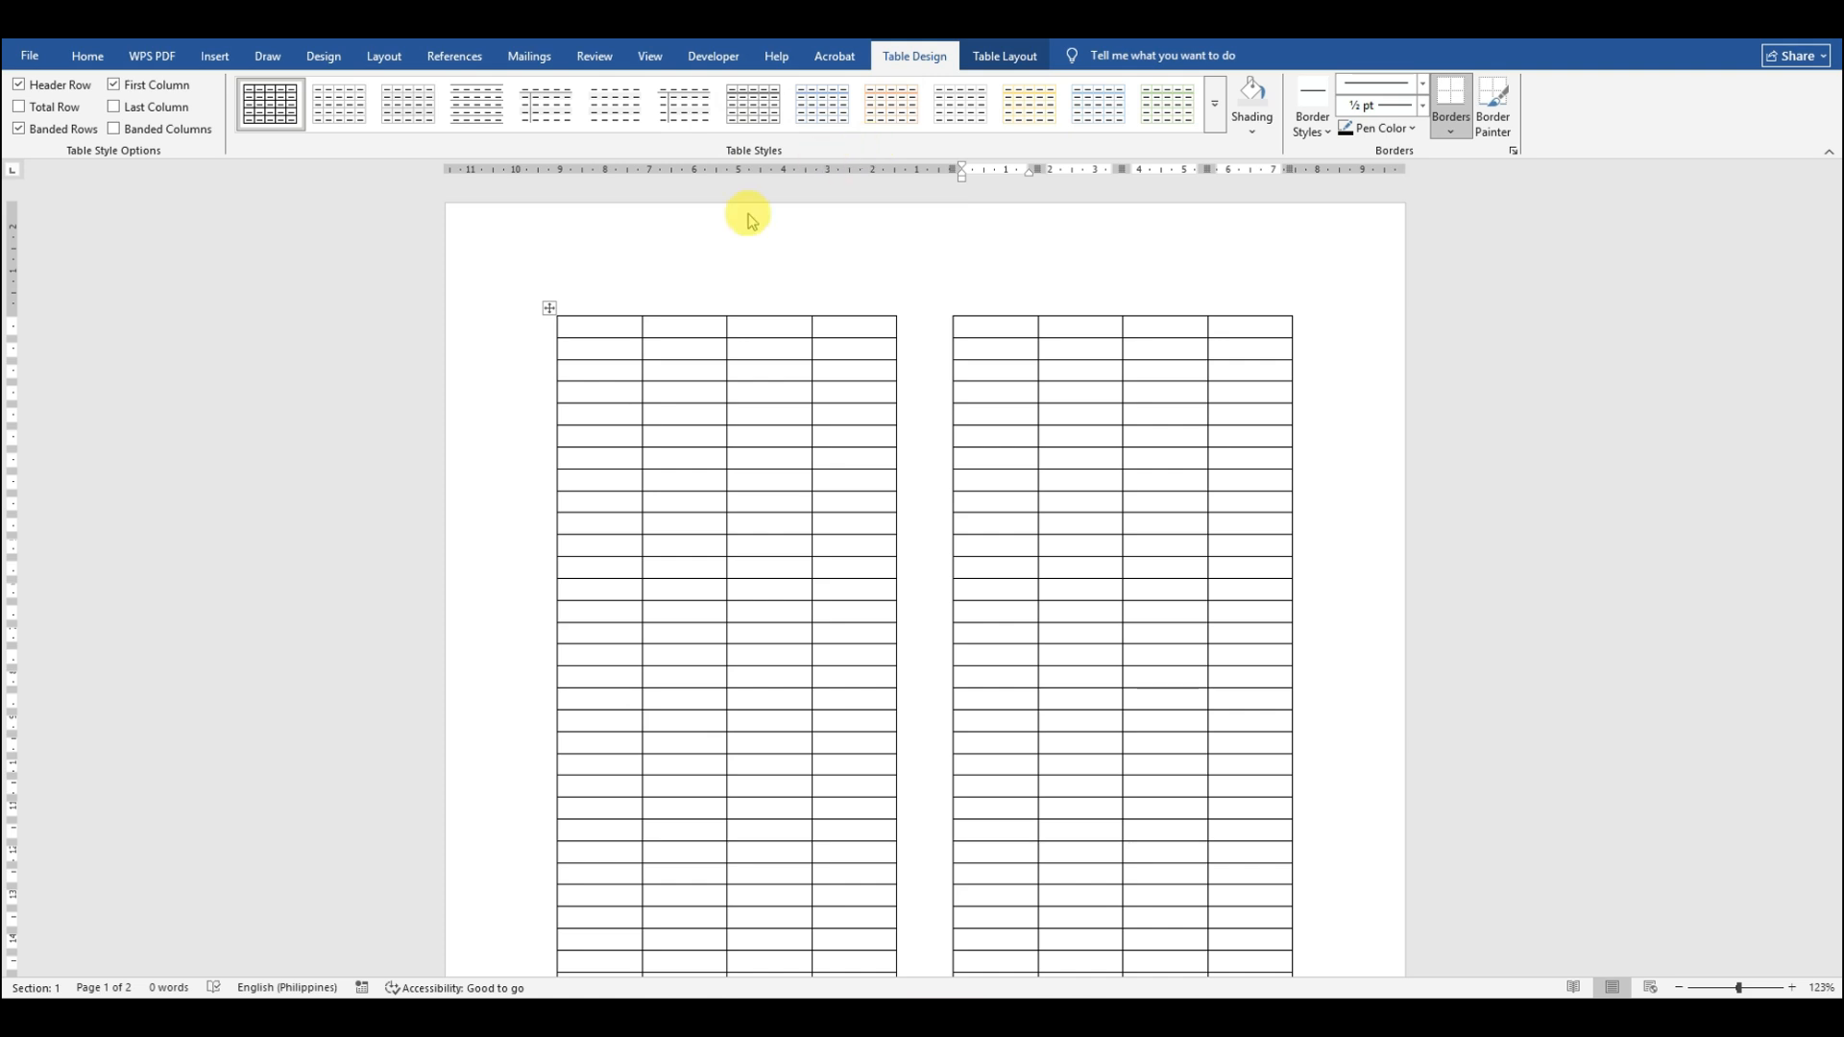
mouse_move(538, 989)
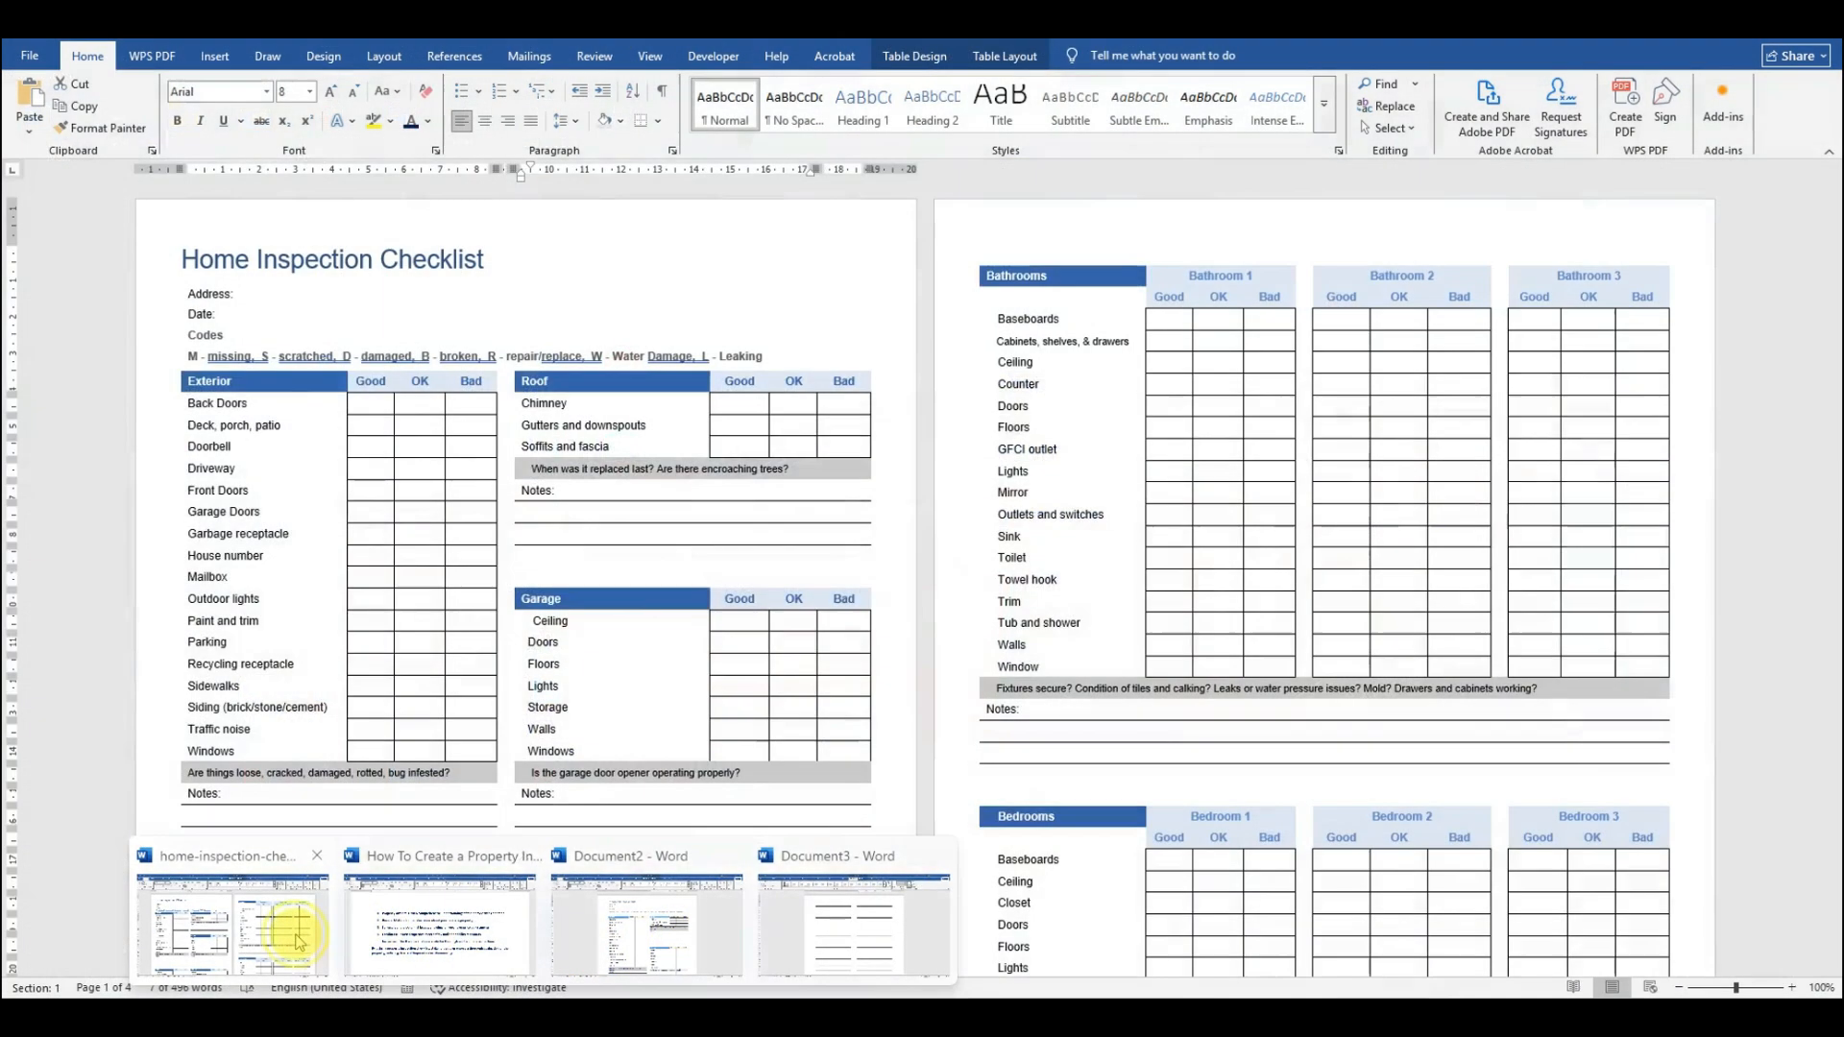
left_click(307, 927)
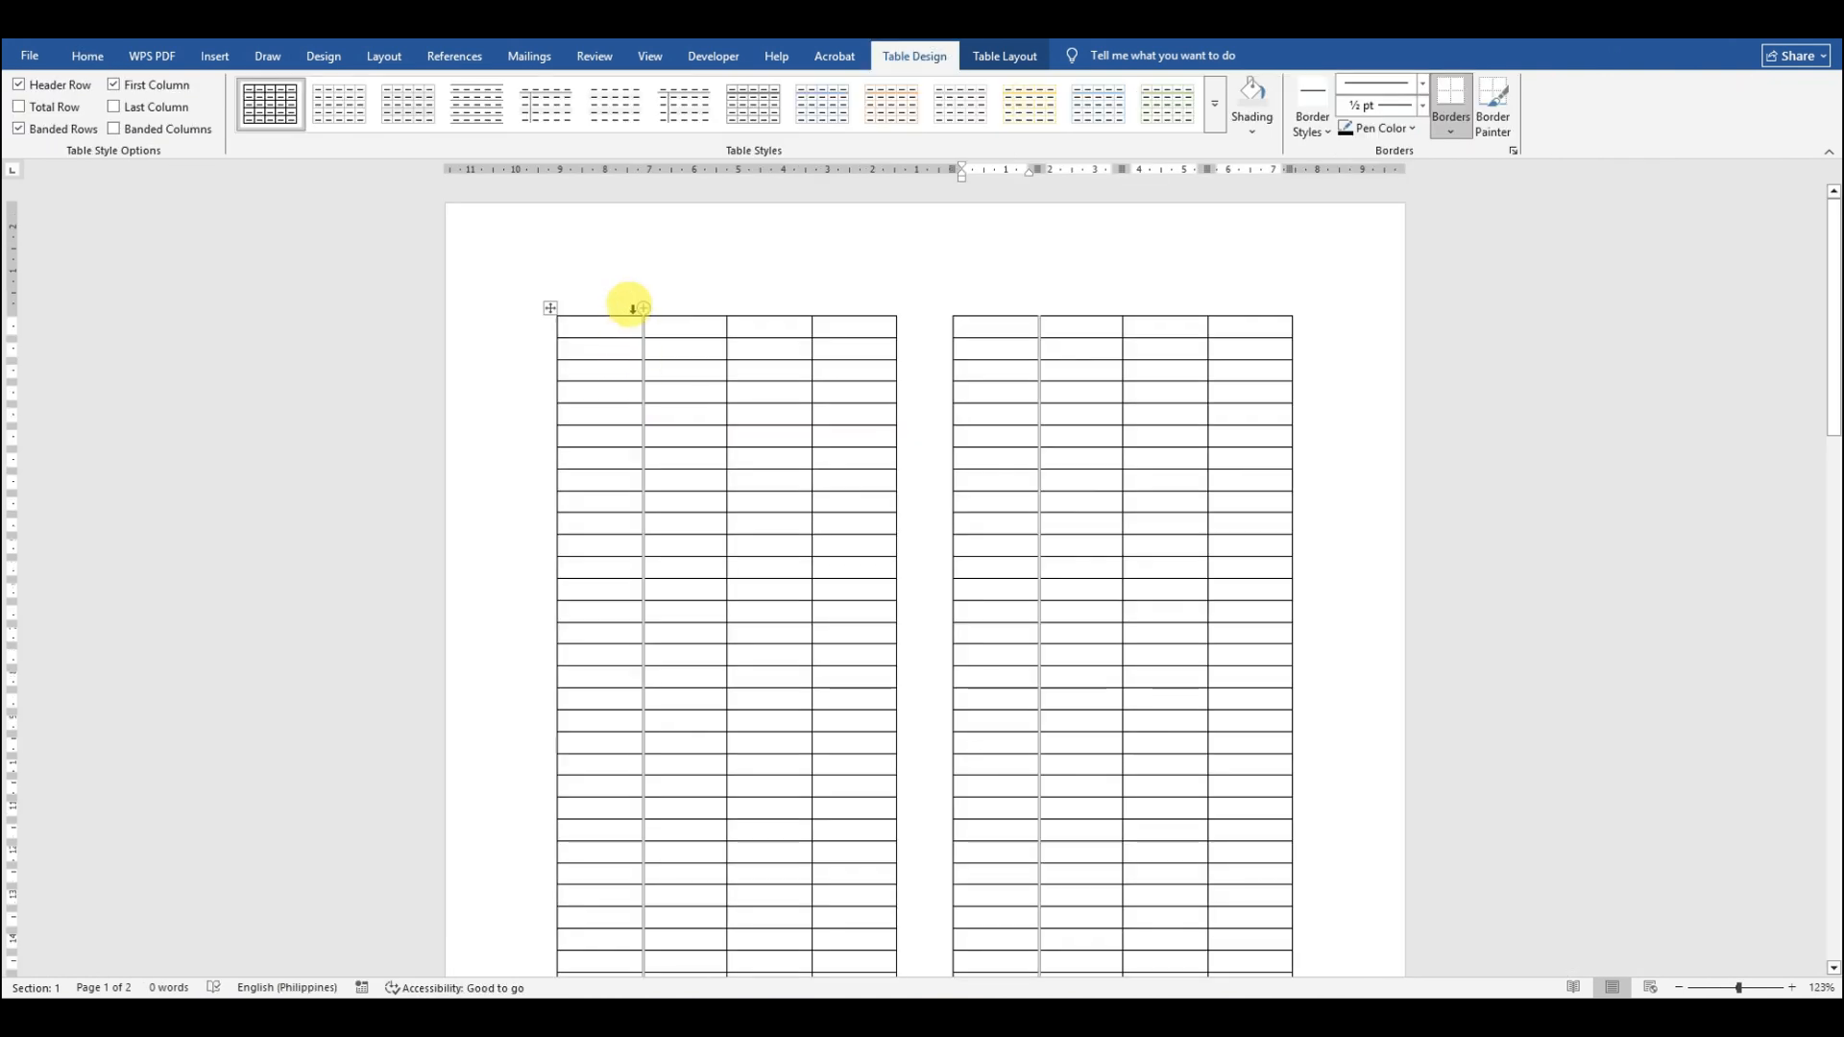
left_click(607, 332)
left_click_drag(606, 331, 559, 319)
left_click(669, 282)
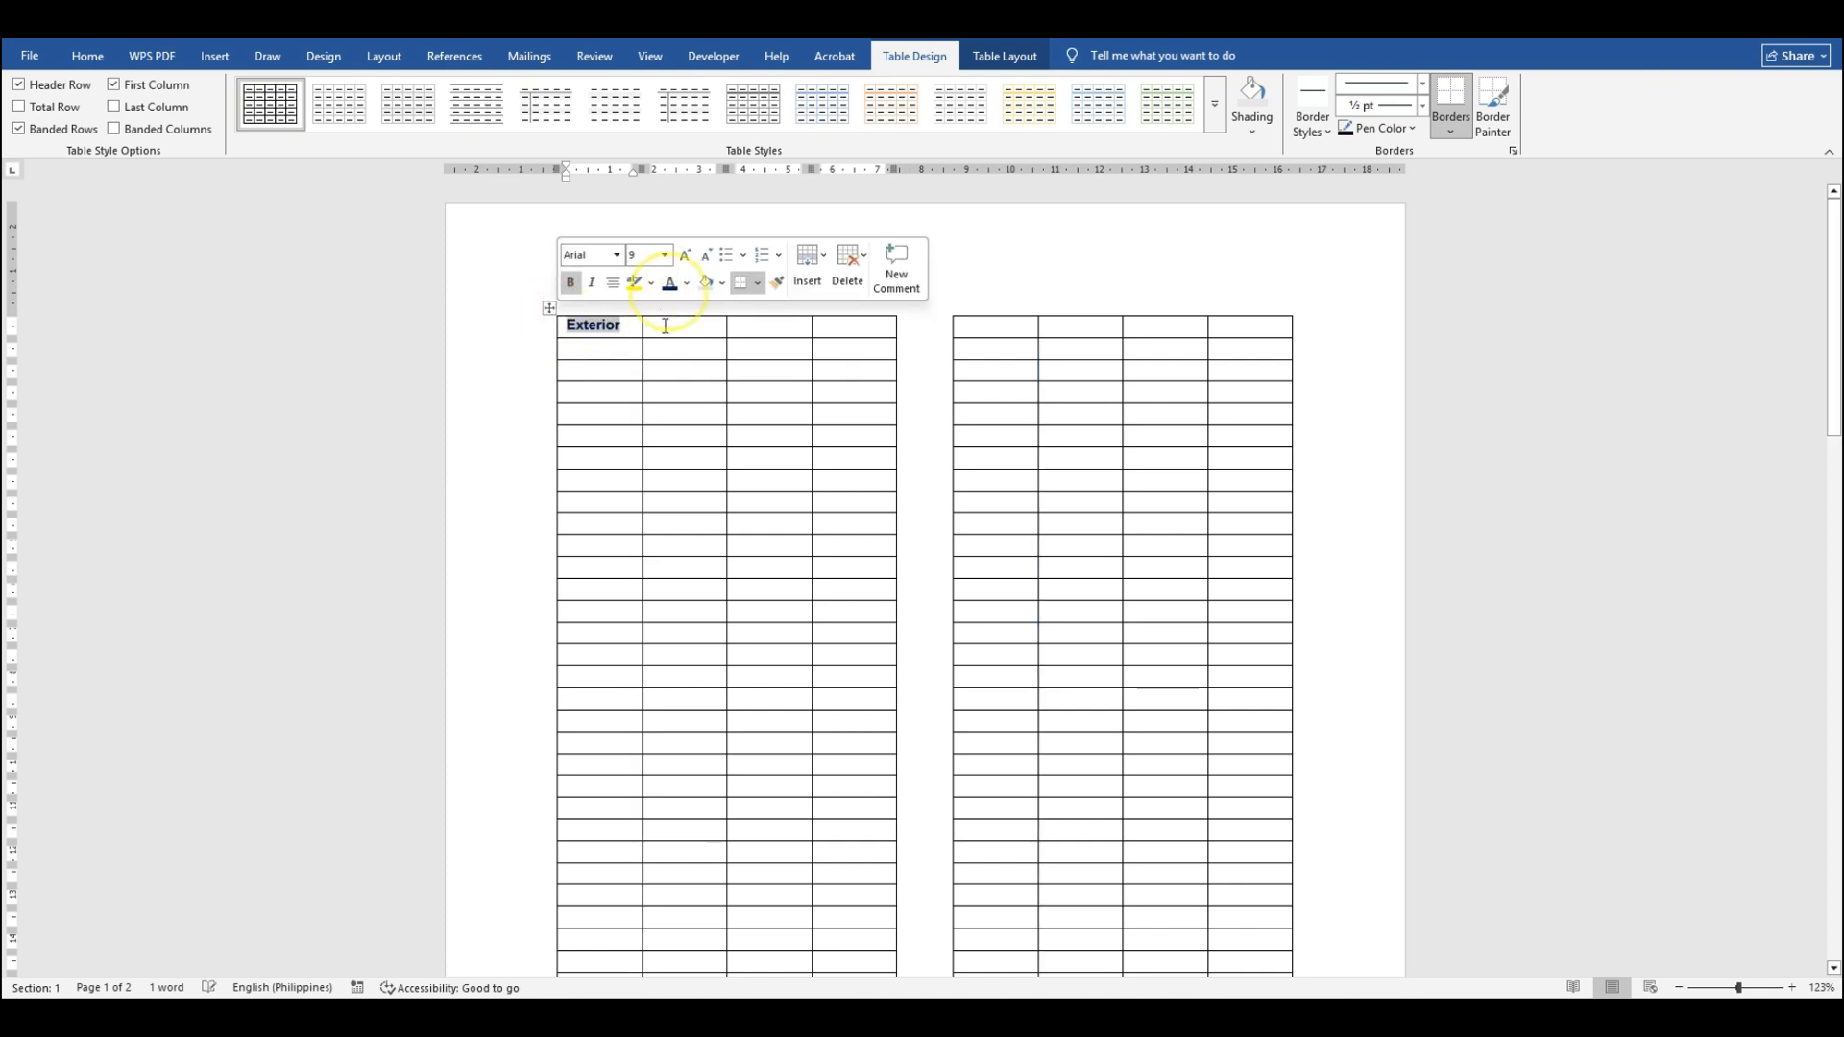
Step: Fill the remaining header cells beside Exterior with Good, Ok and Bad
left_click(659, 329)
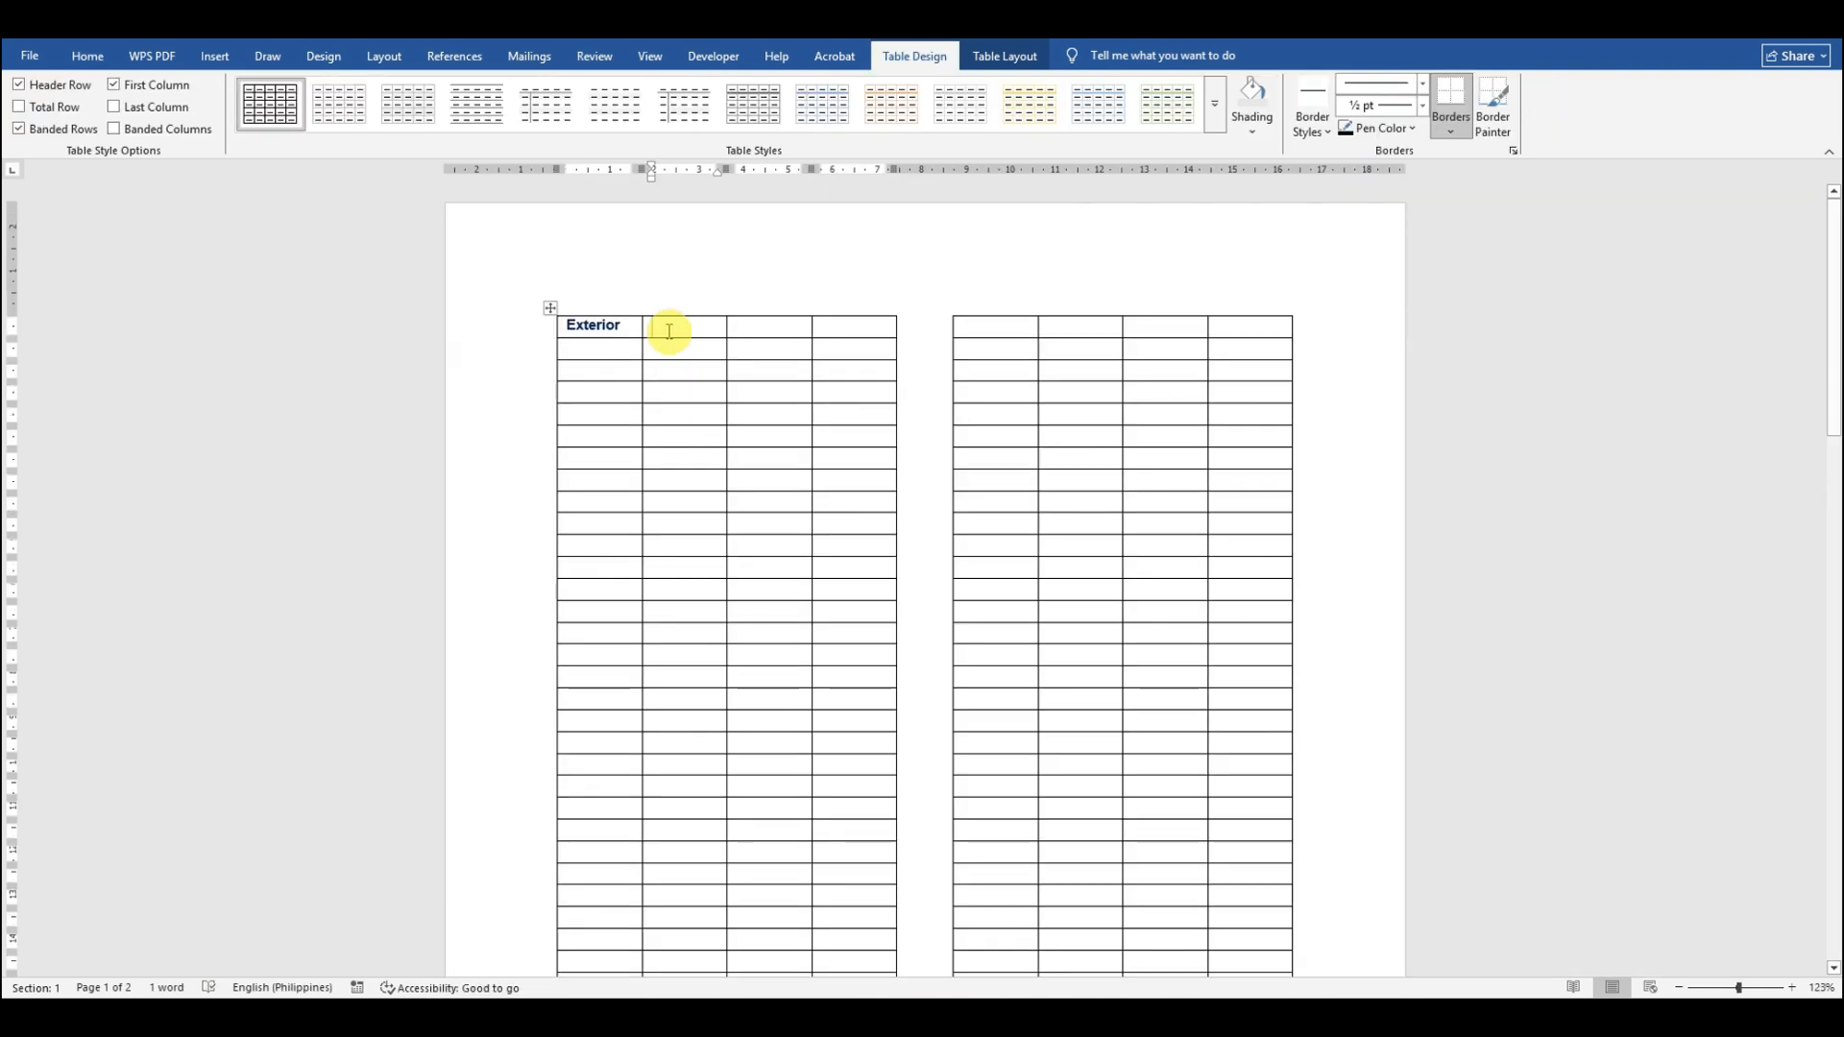
type("Gp")
key("BackSpace")
type("ood")
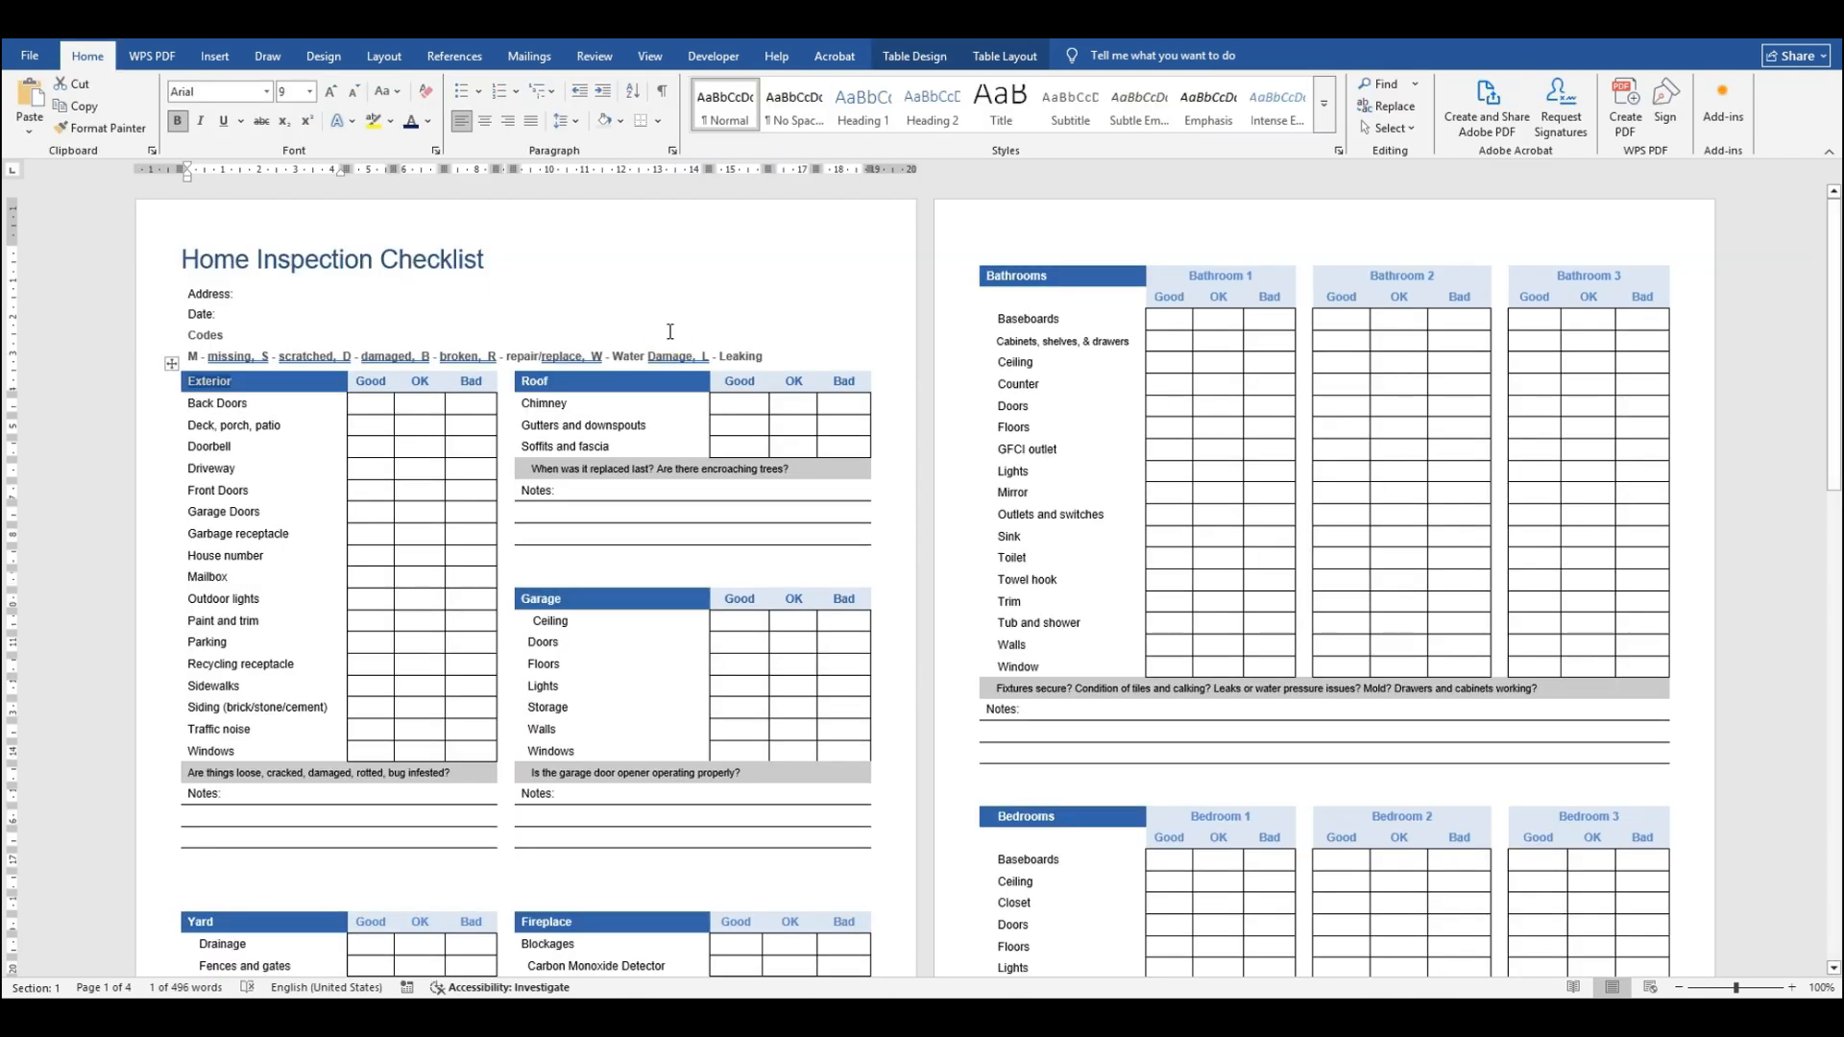
key("Tab")
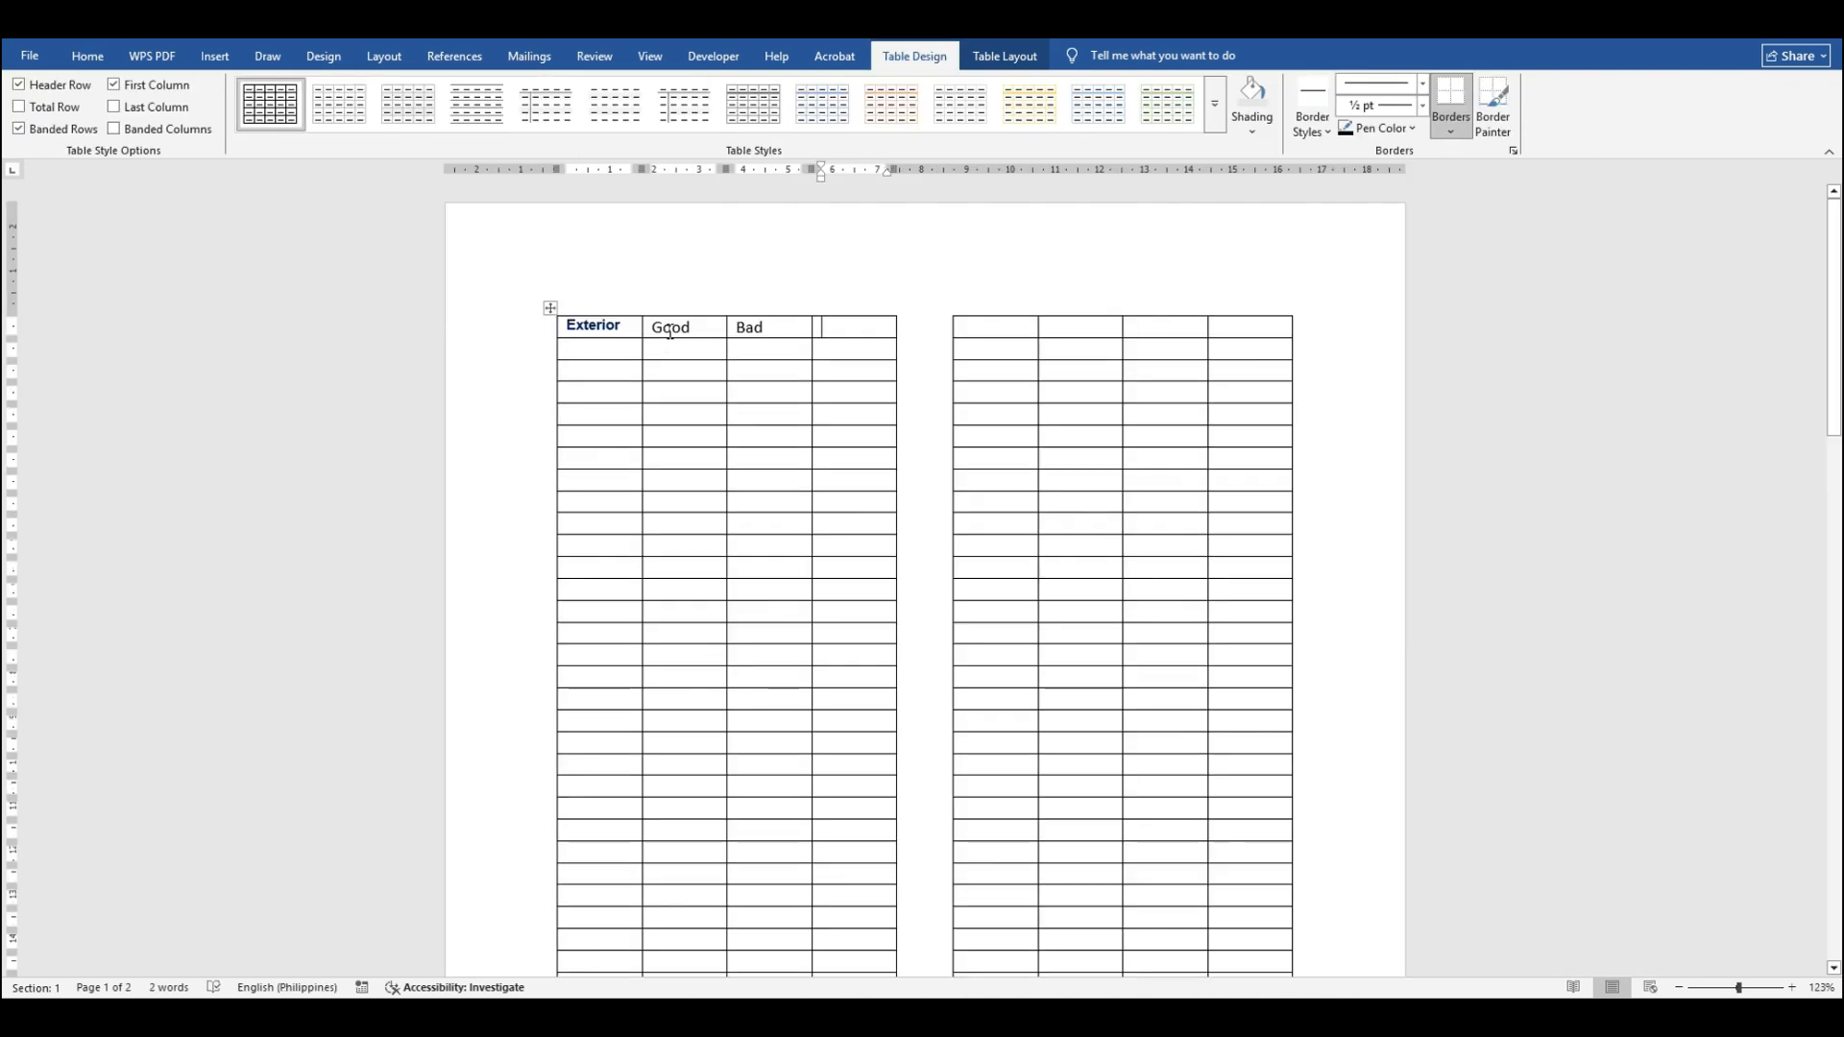
type("Ok")
key("Tab")
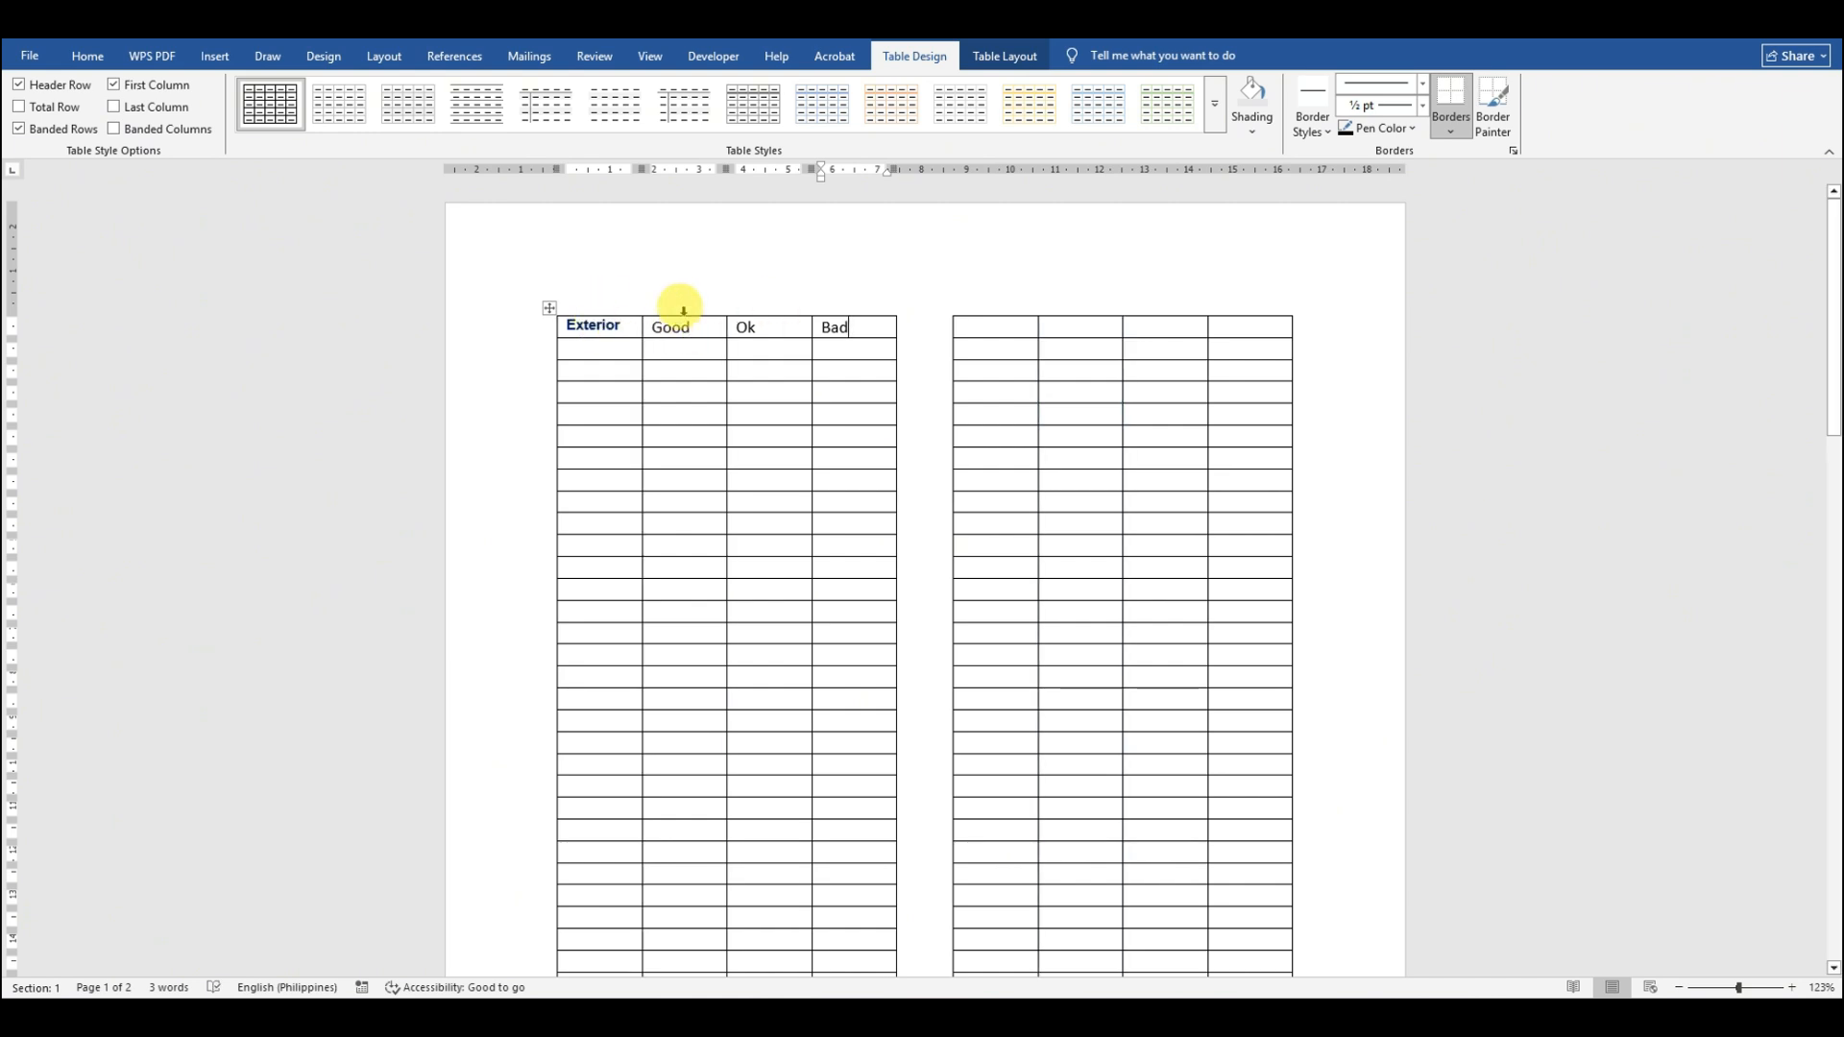
Step: Try a light yellow grid style on the table, and replace it with the dark blue grid style with banded rows
left_click(1216, 116)
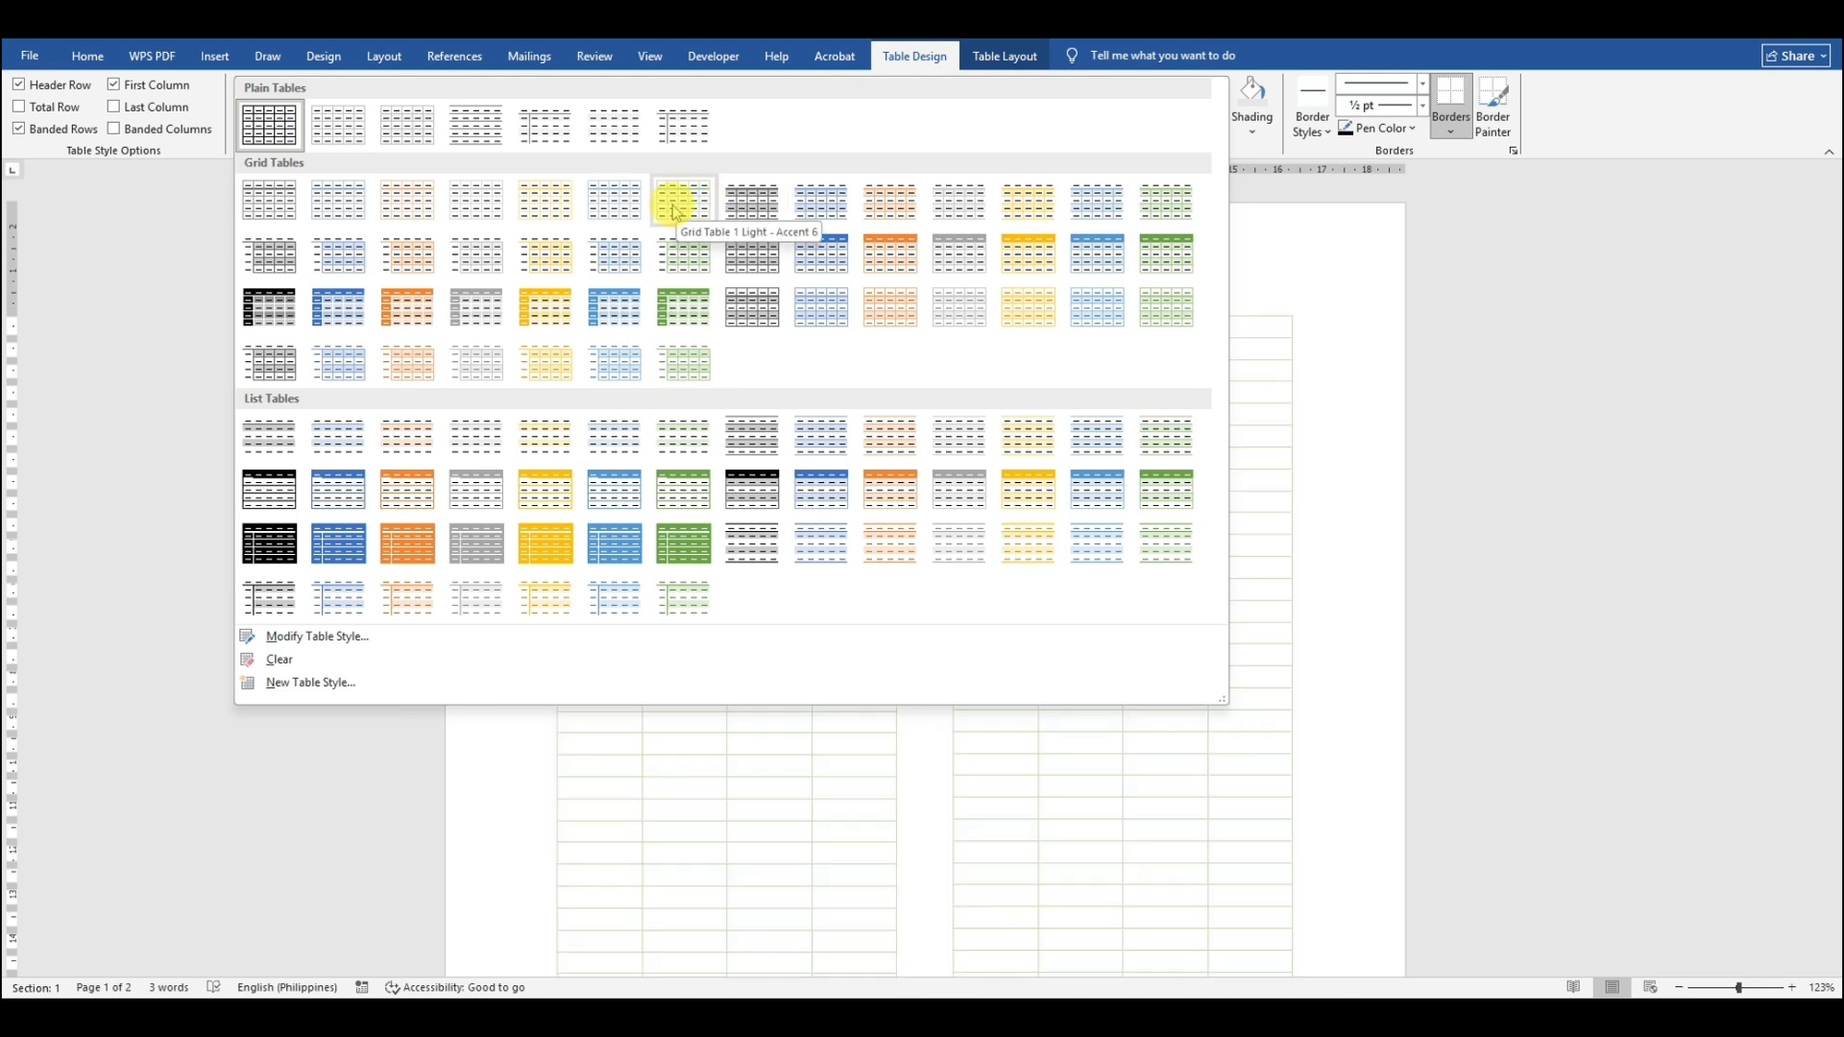
left_click(564, 204)
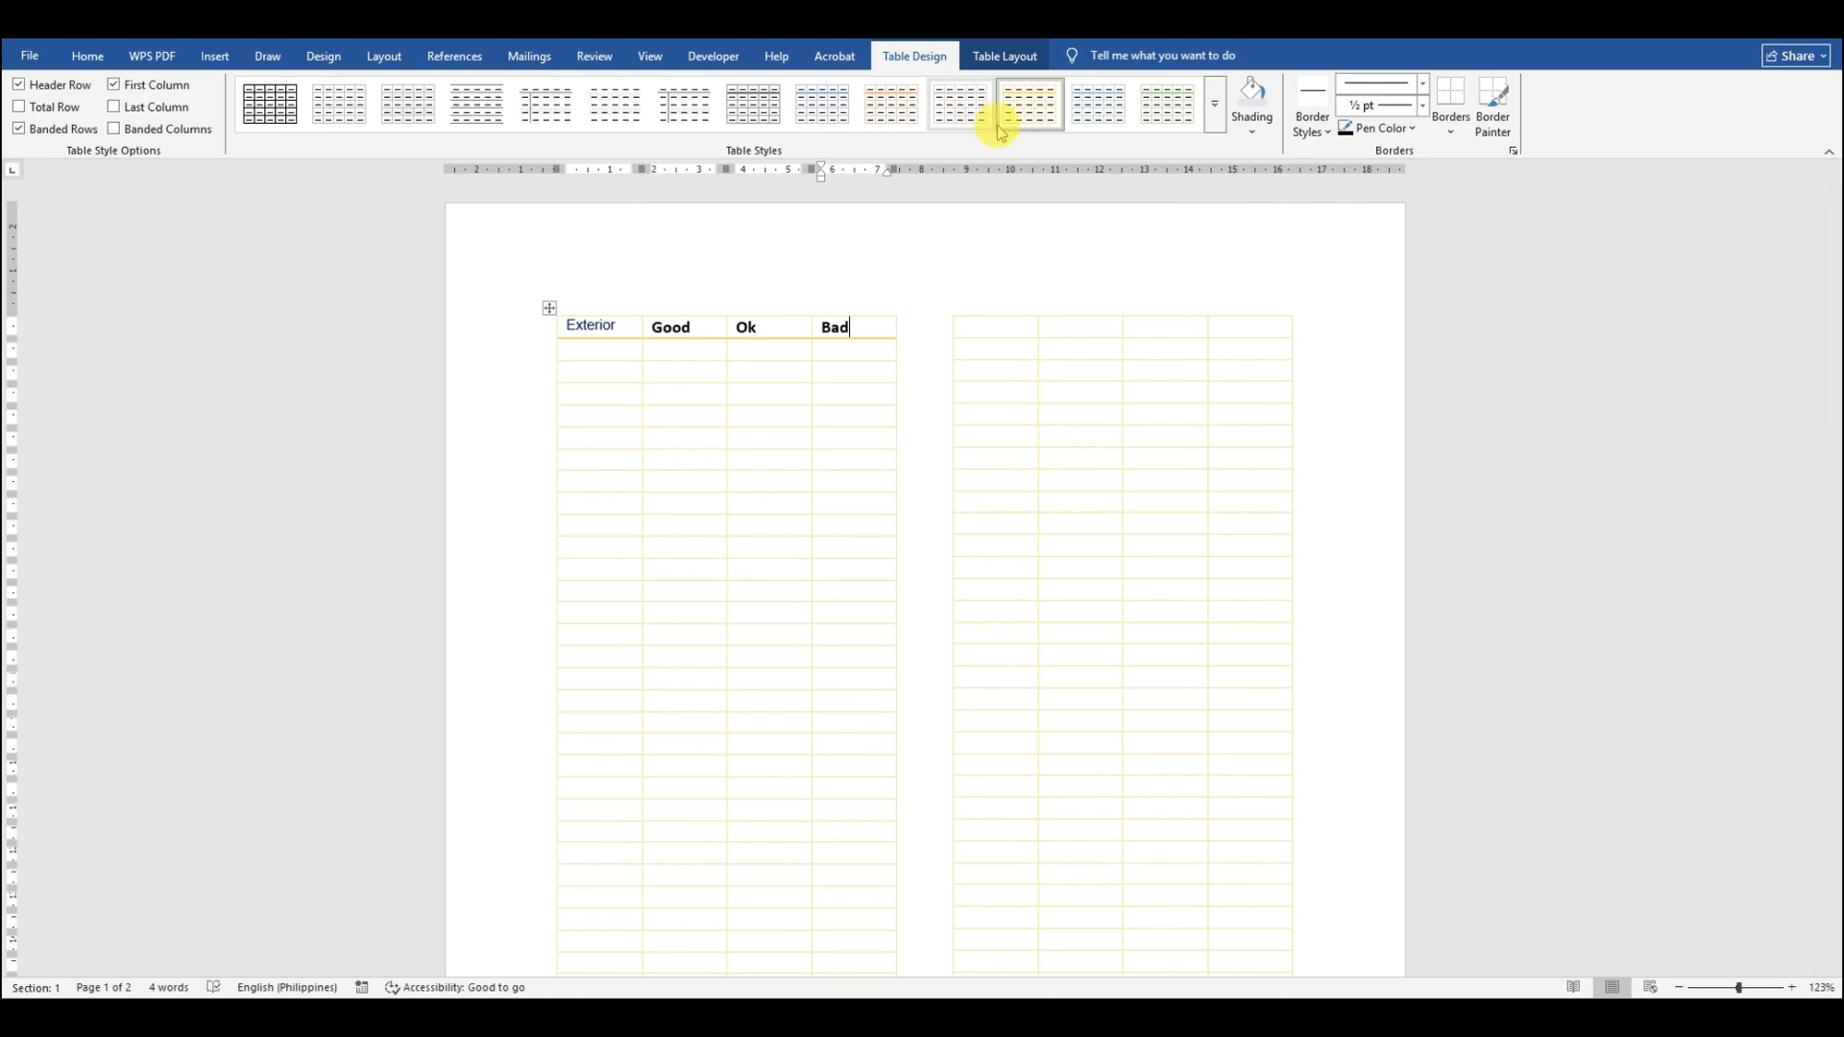
left_click(1215, 105)
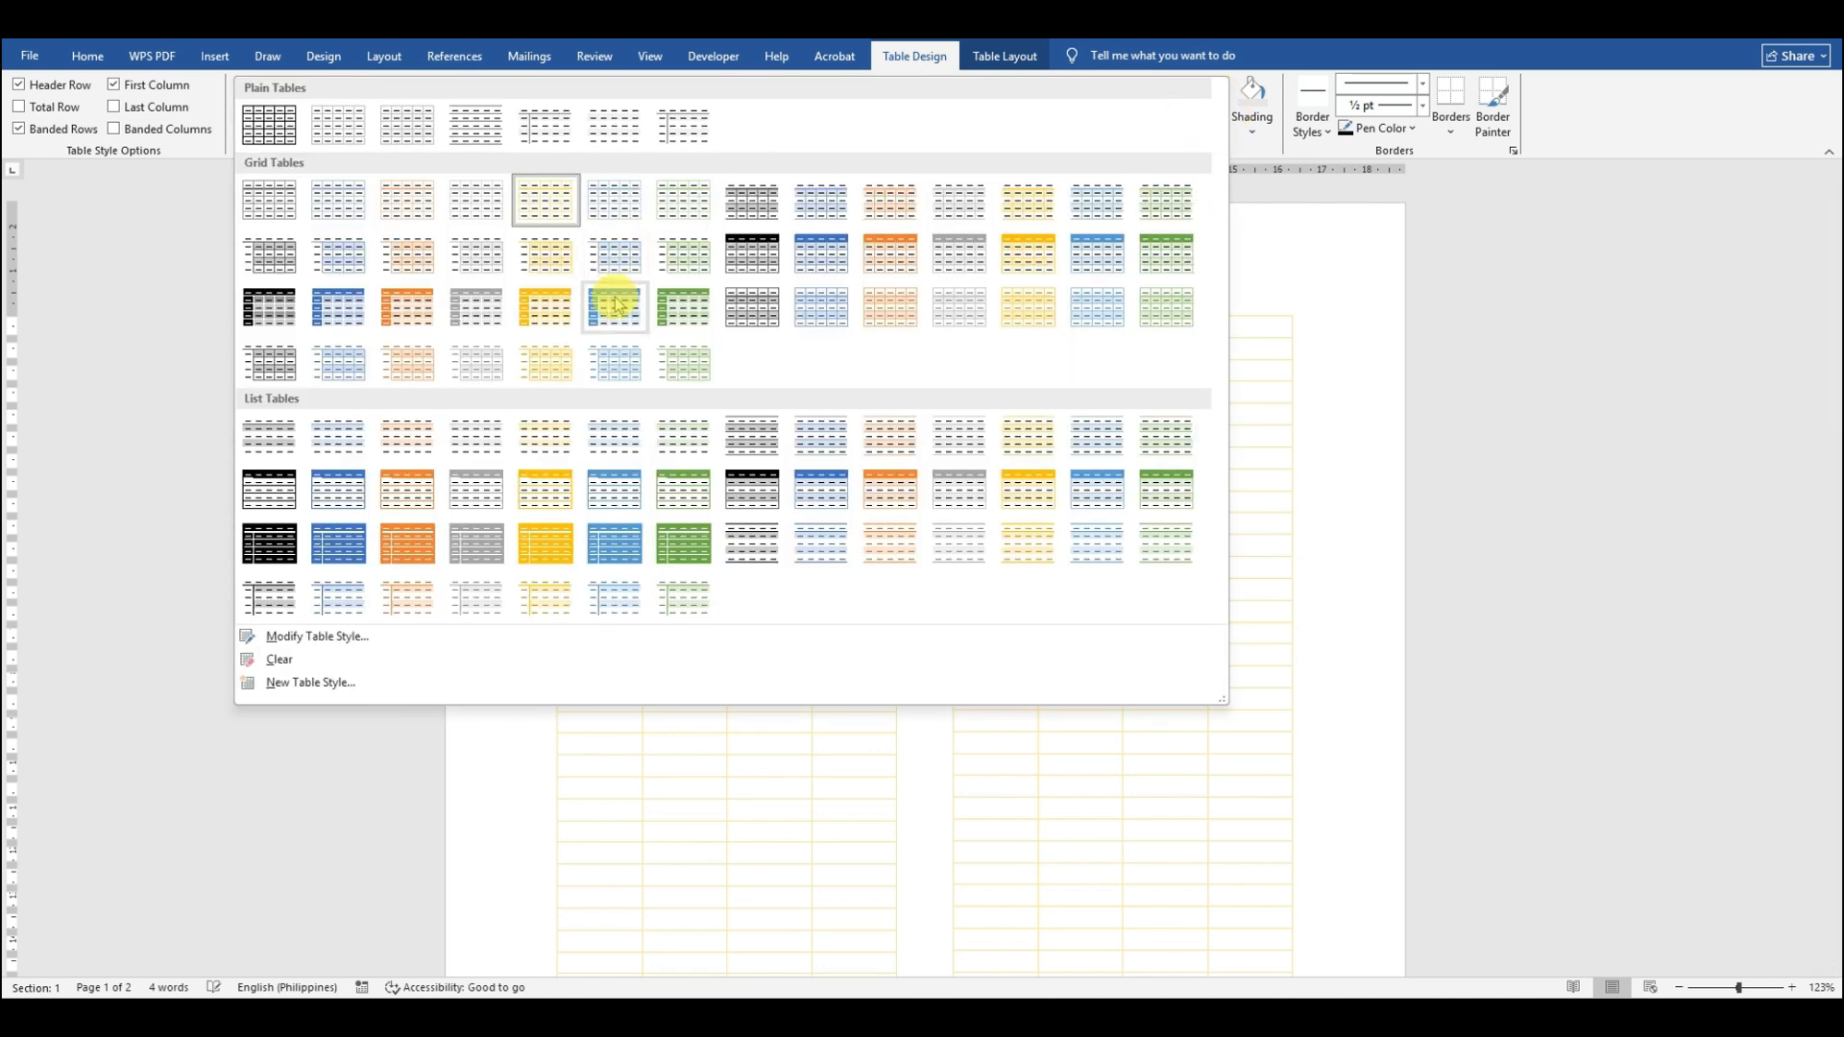
left_click(617, 305)
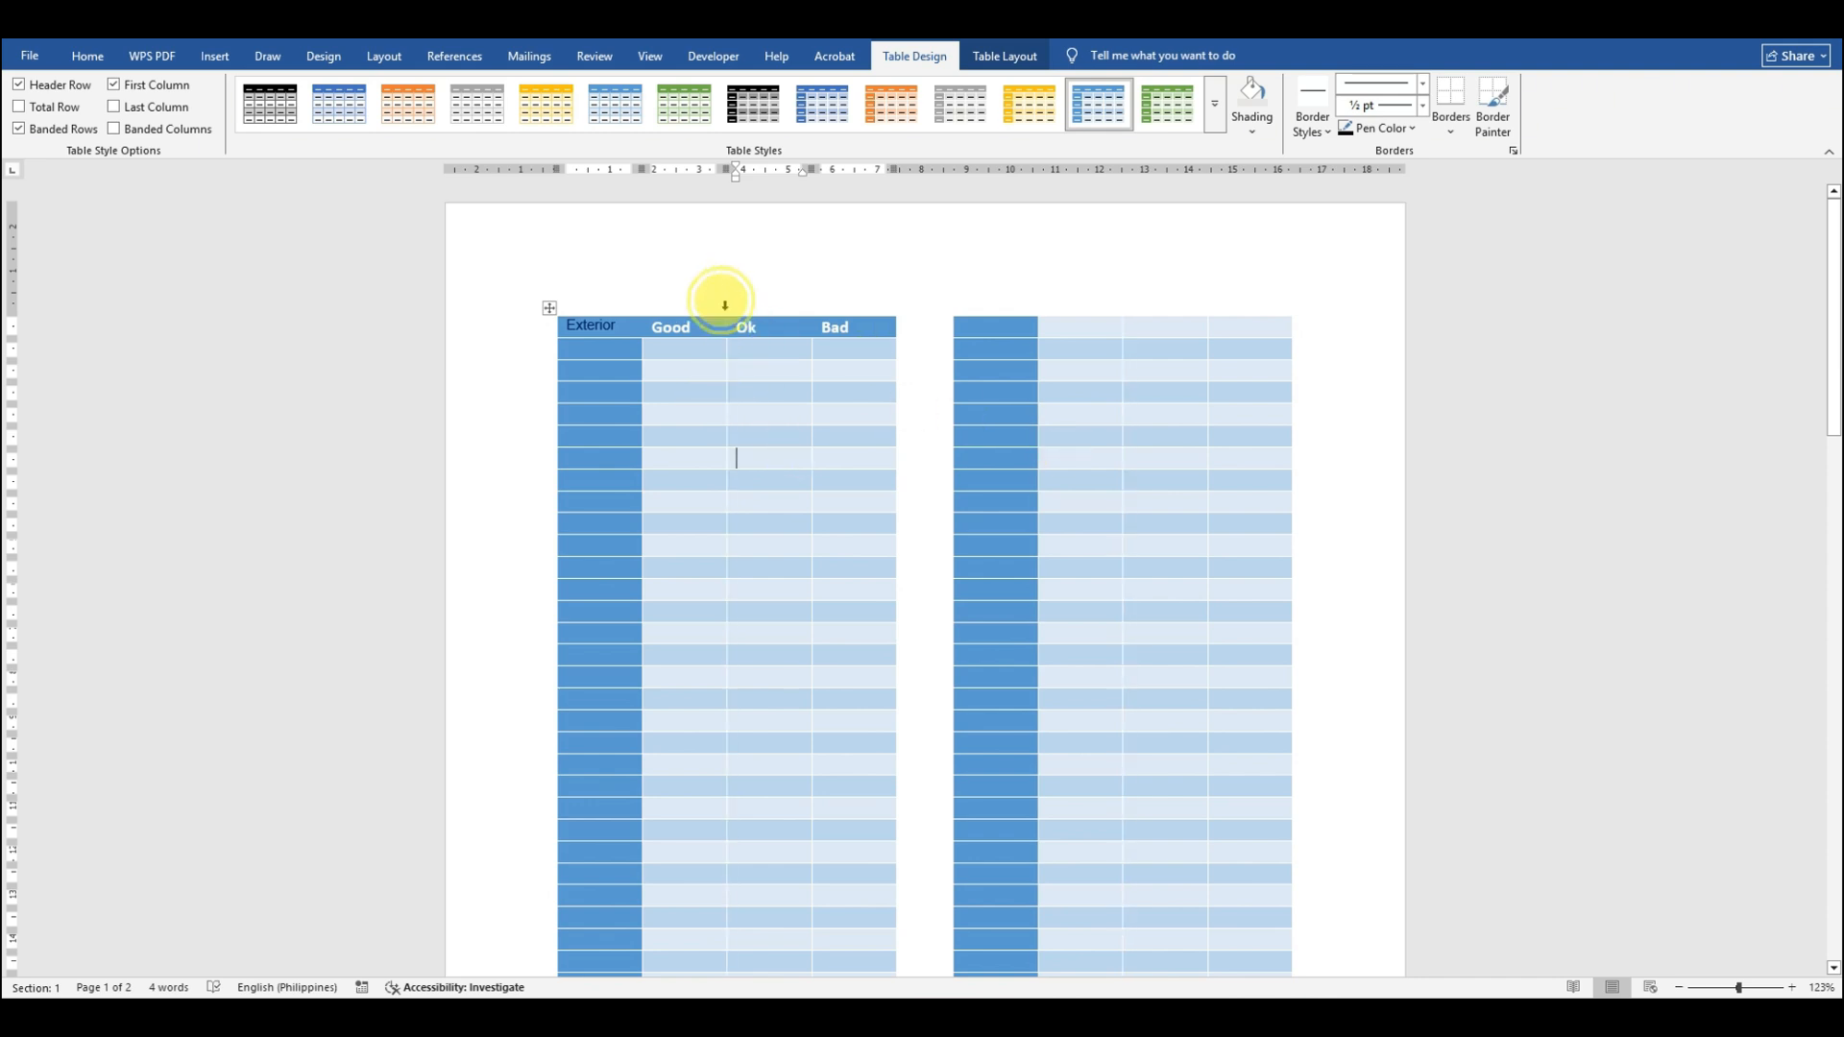
Step: Narrow the Good, Ok and Bad columns of the table to about 1.2 cm each
left_click_drag(721, 296, 853, 319)
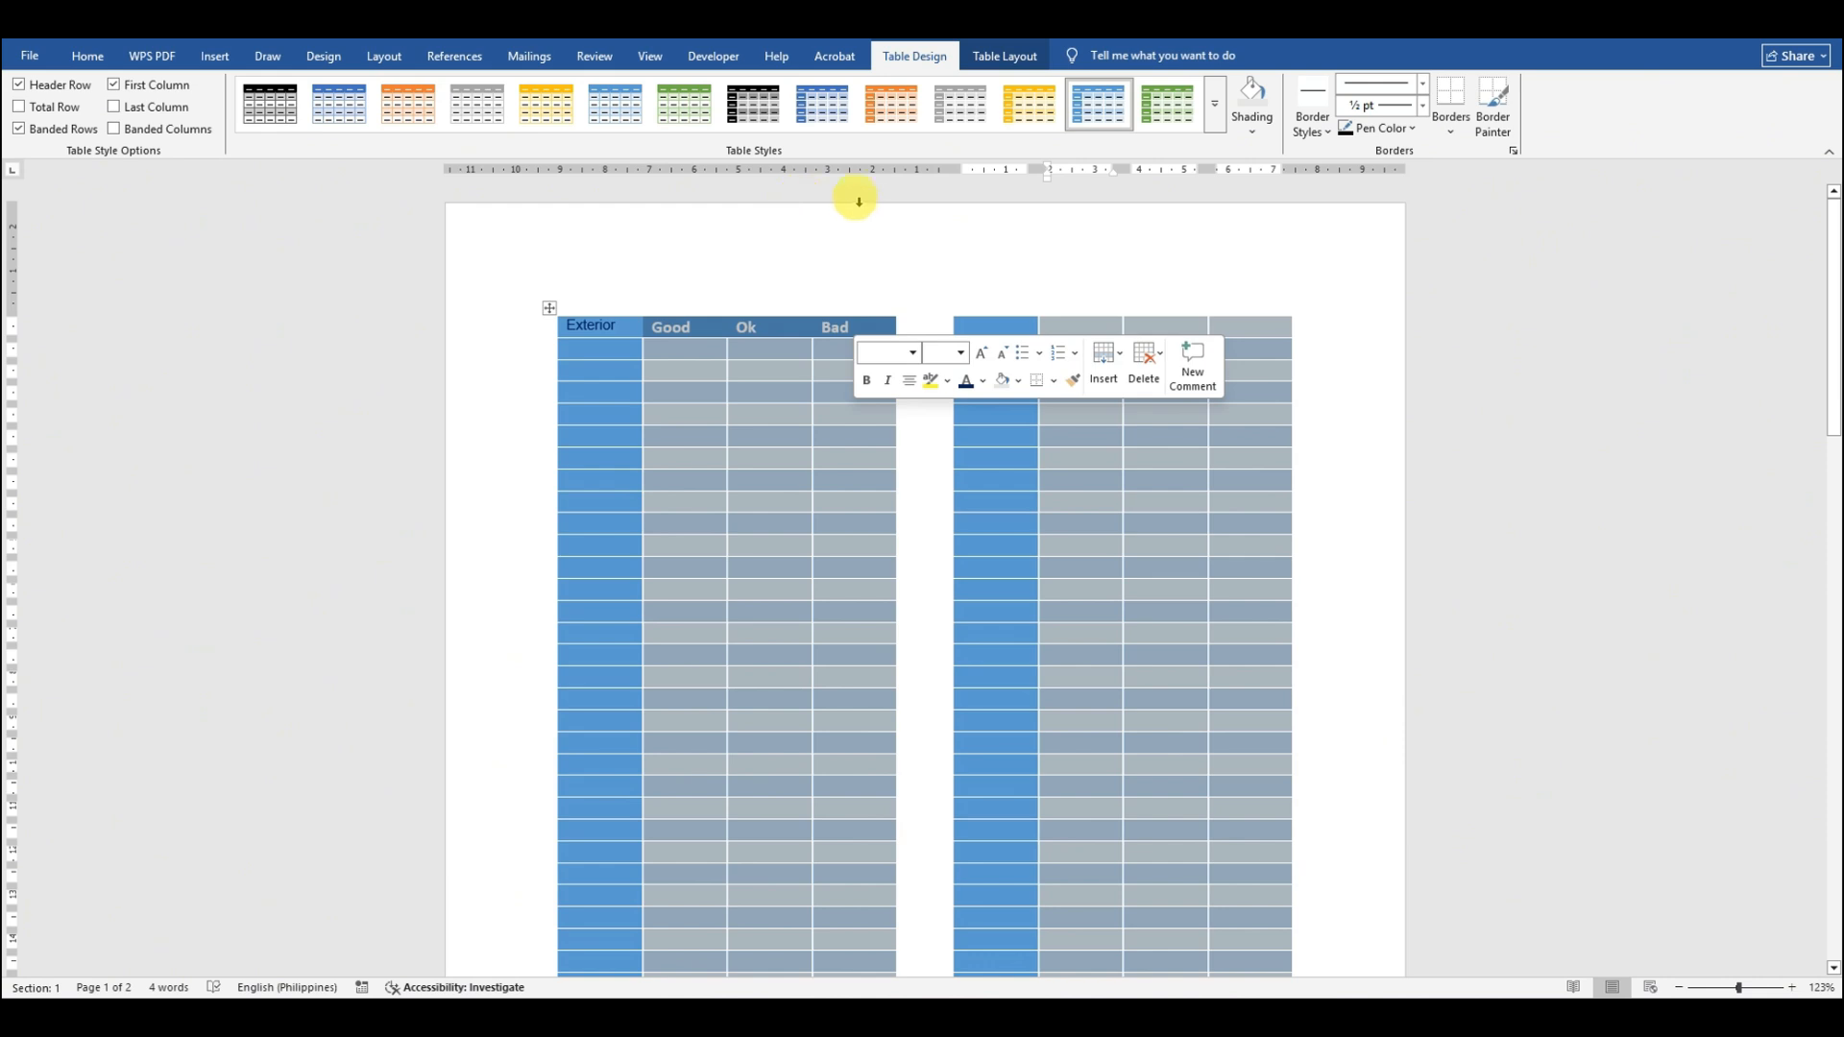
left_click_drag(683, 298, 835, 297)
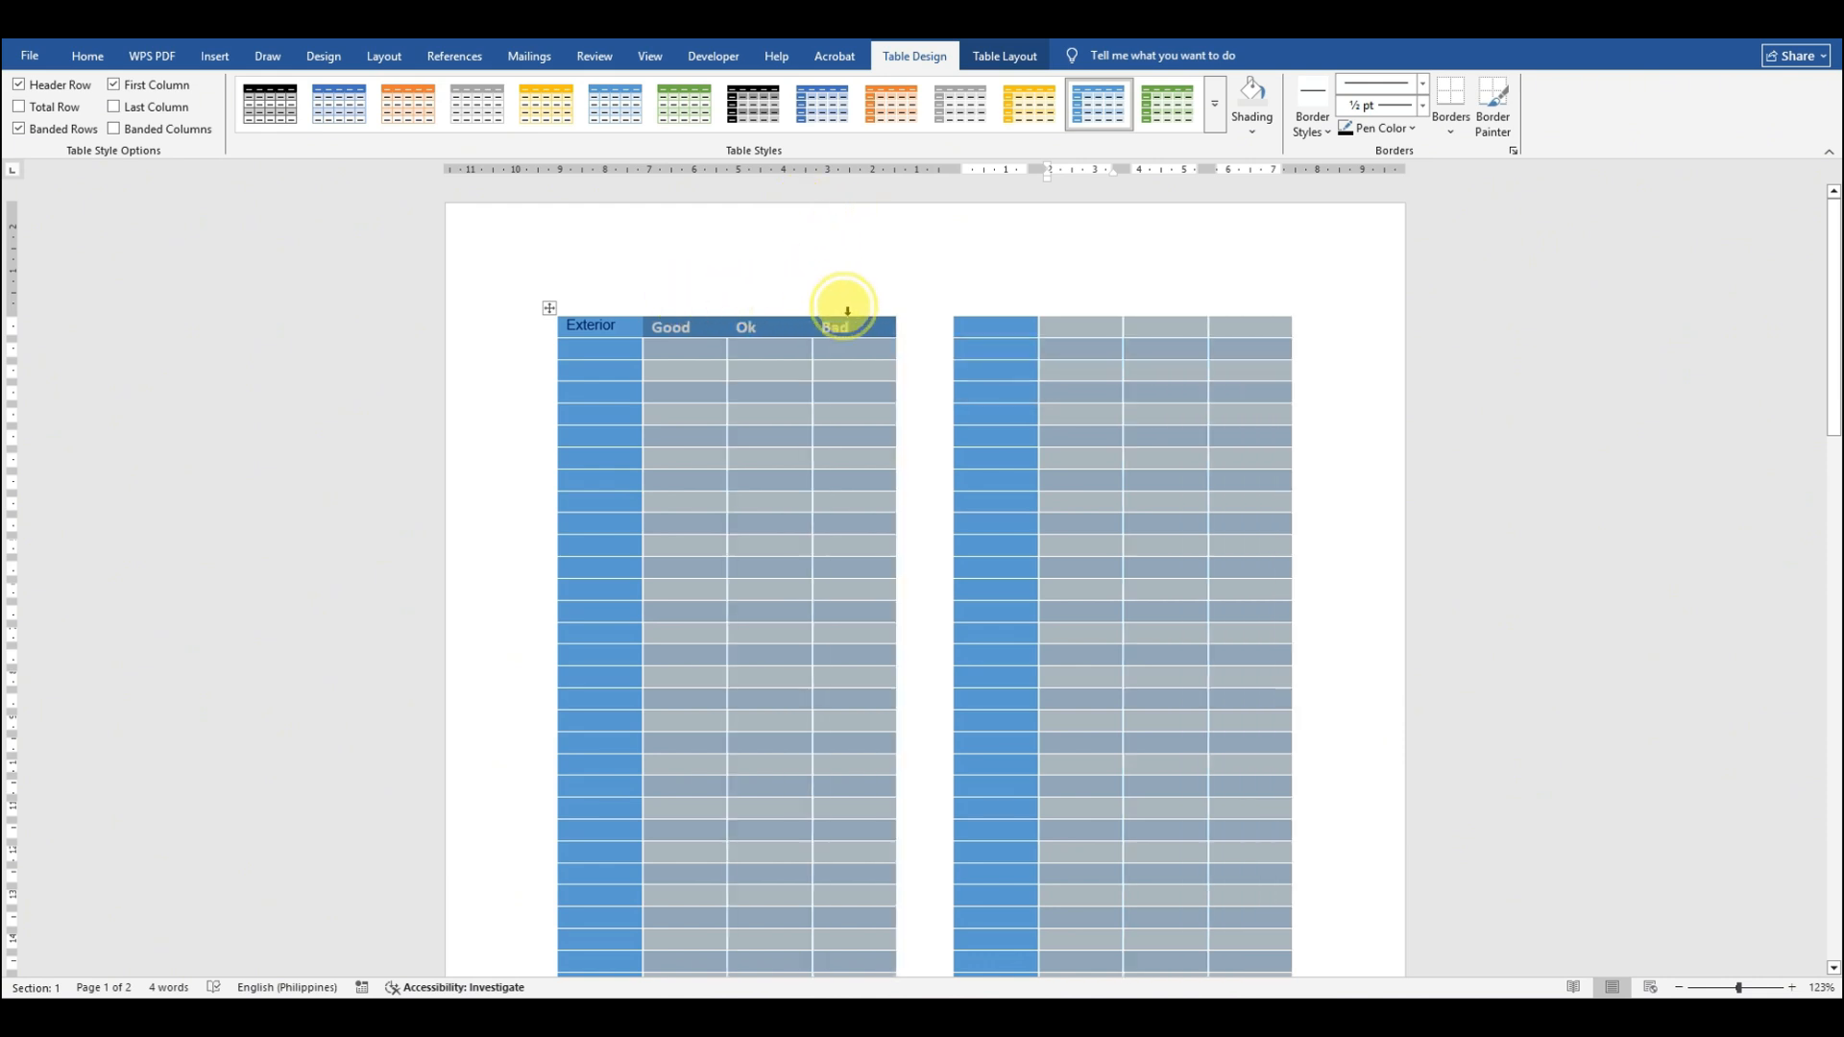
left_click(999, 59)
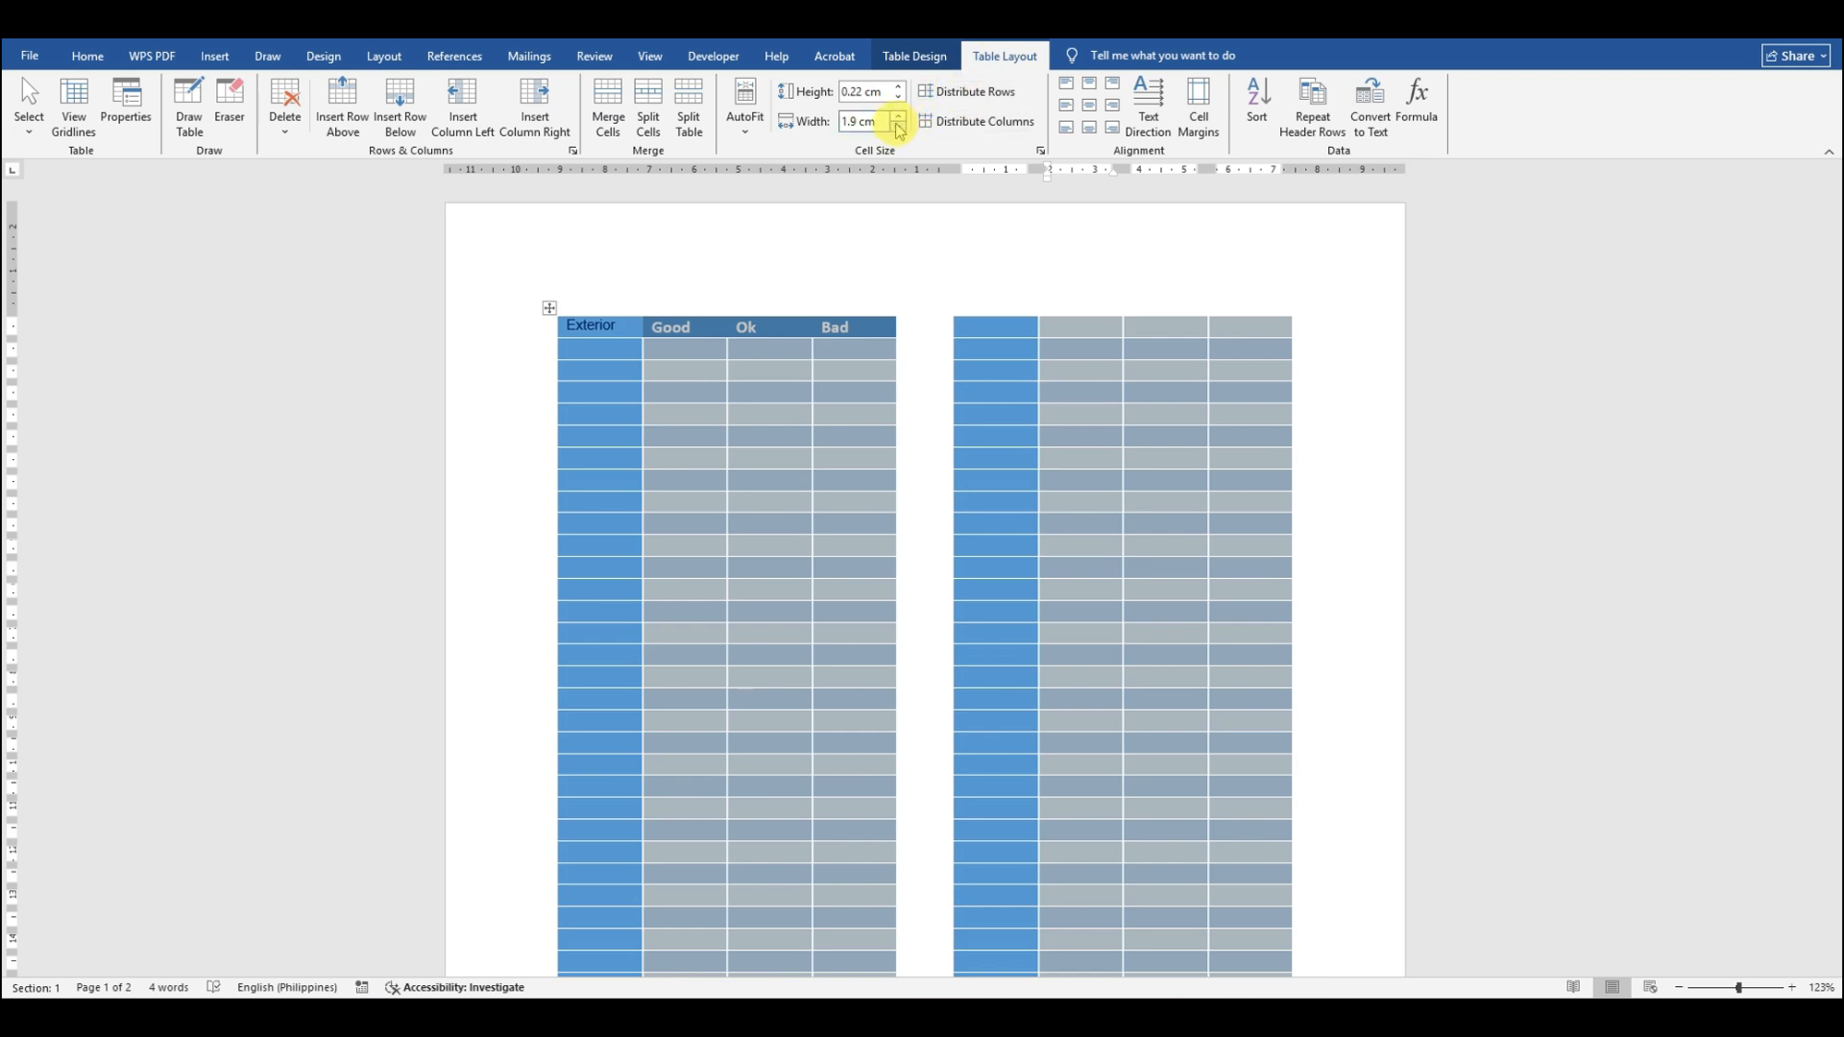
left_click(899, 127)
left_click(898, 132)
left_click(898, 132)
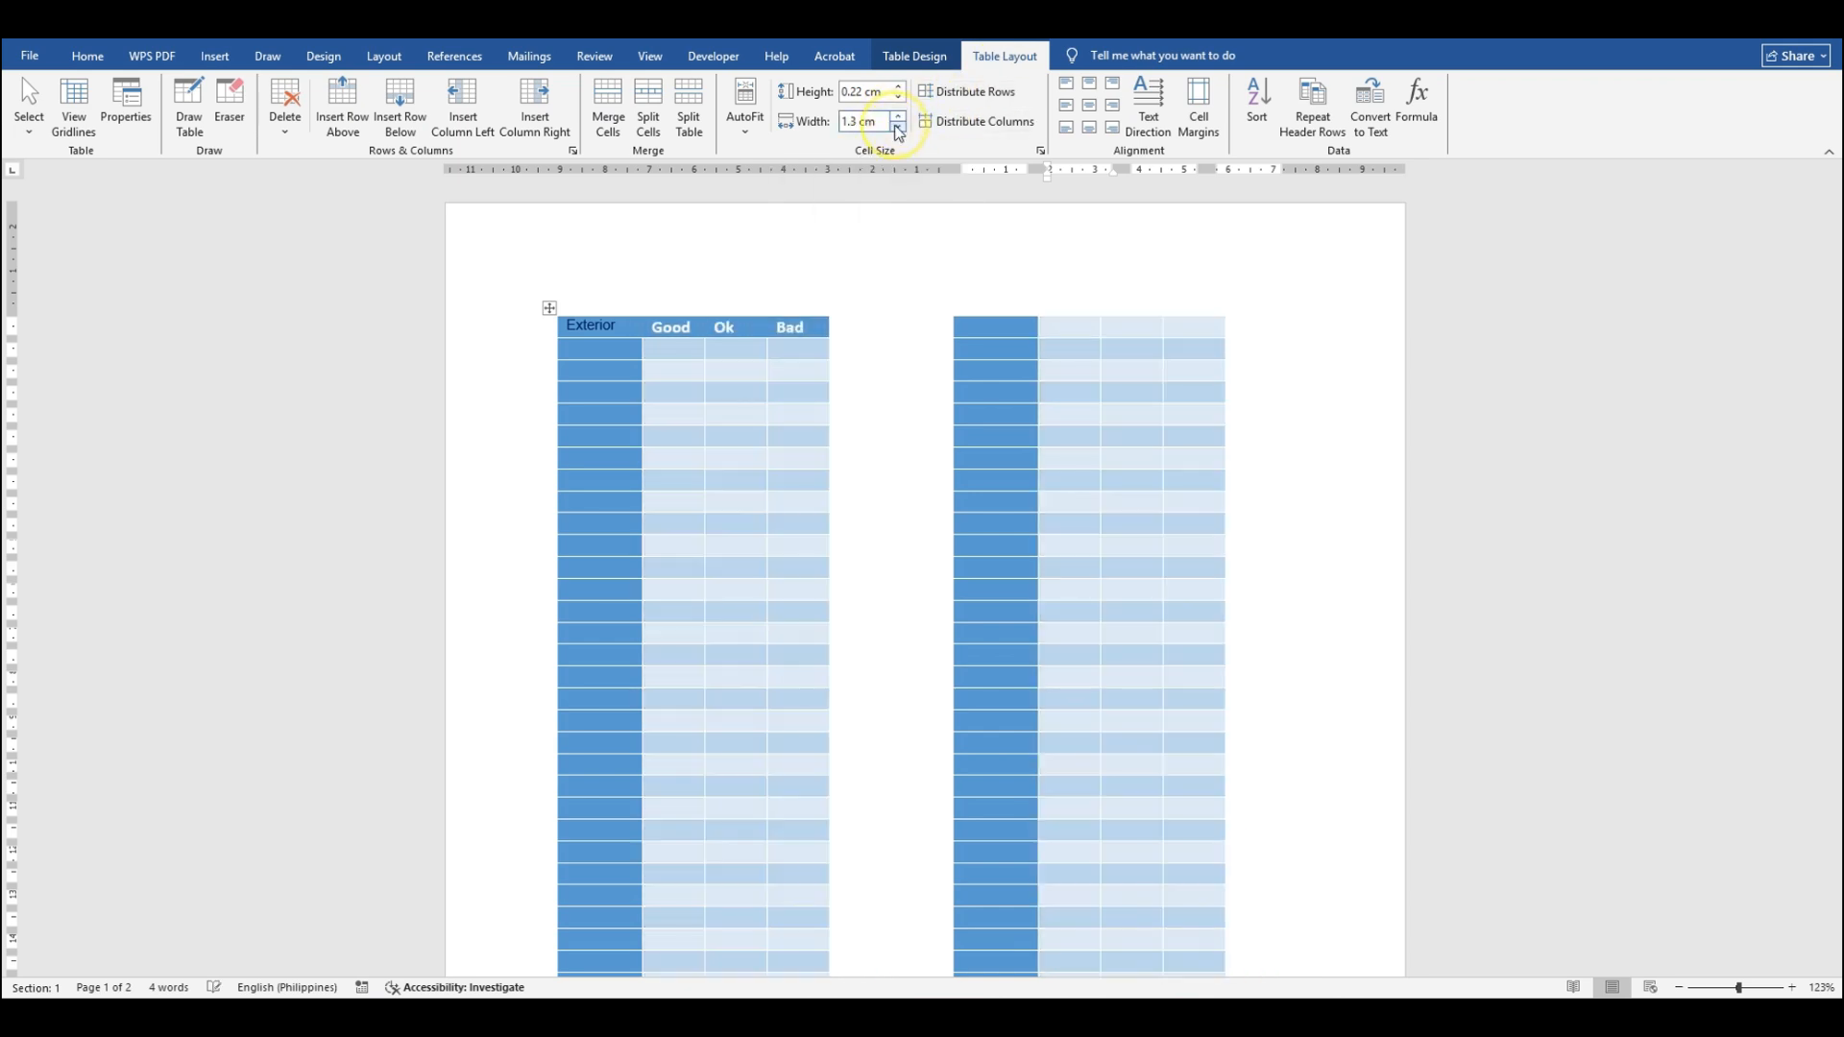
left_click(898, 132)
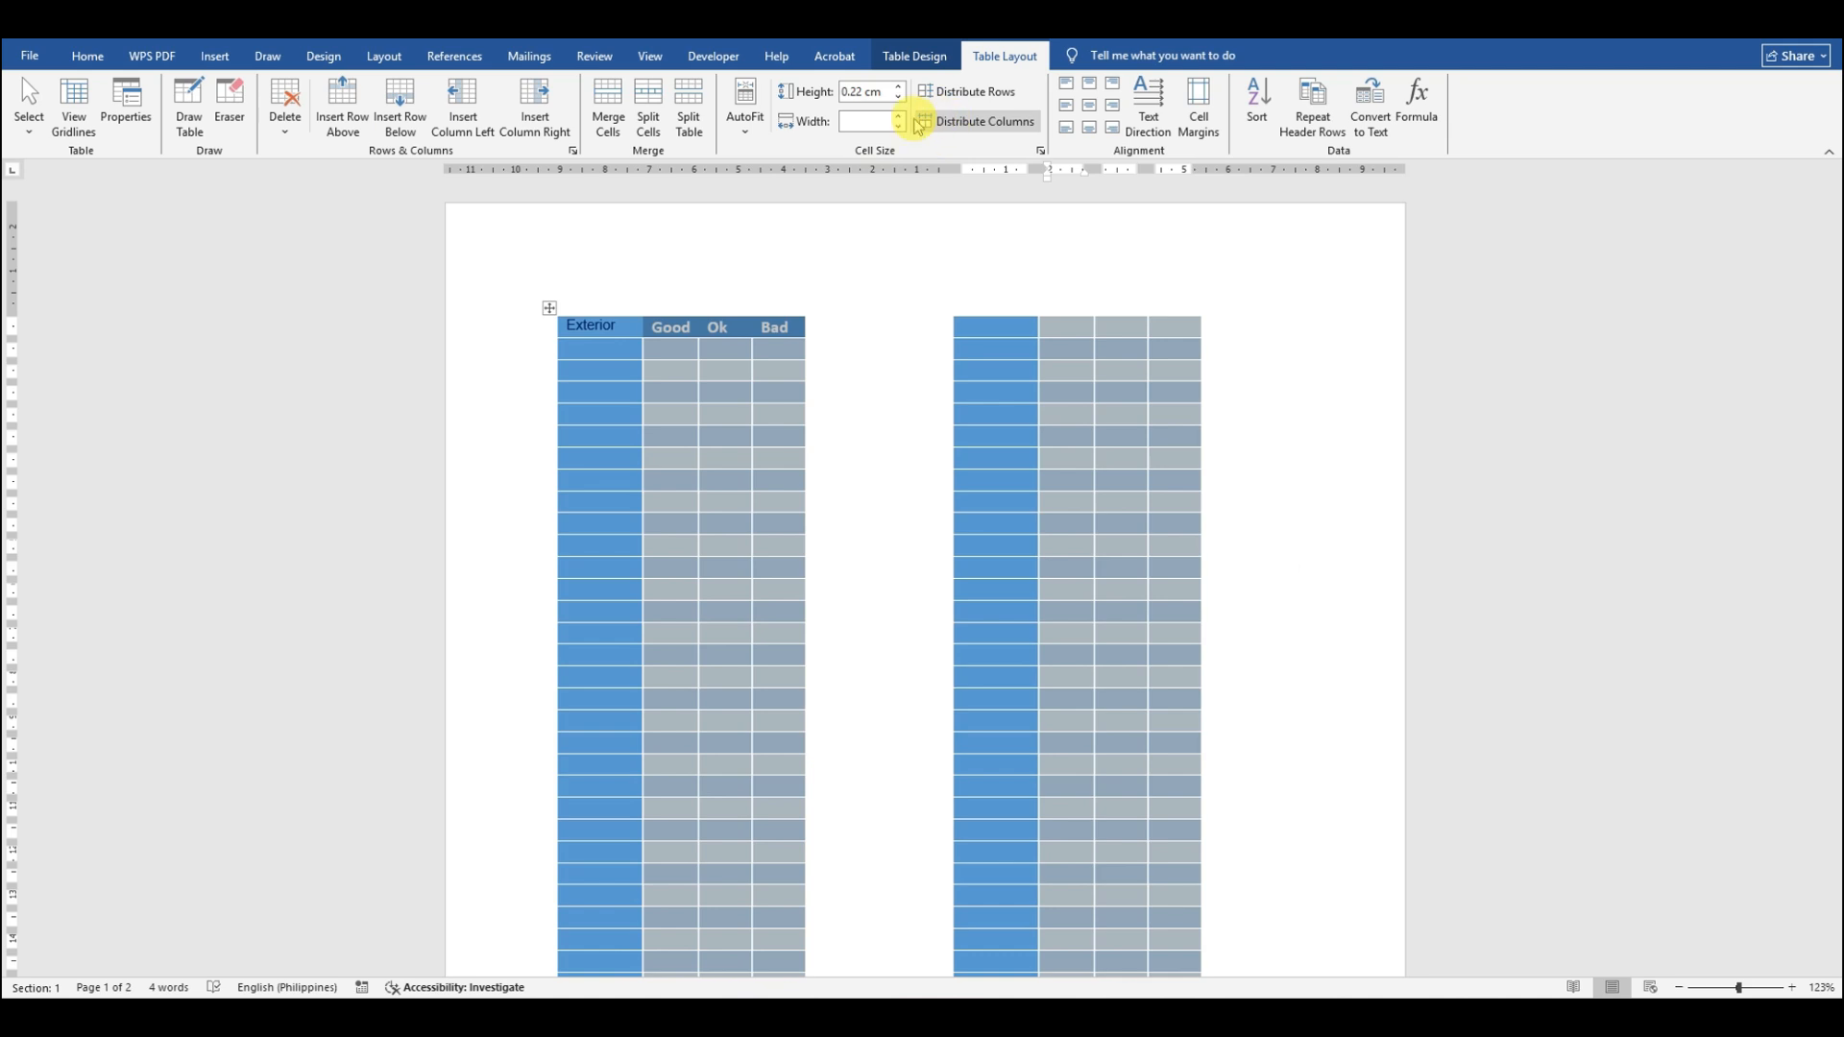
Step: Widen the table's first column, headed Exterior, to 4.2 cm
left_click(597, 298)
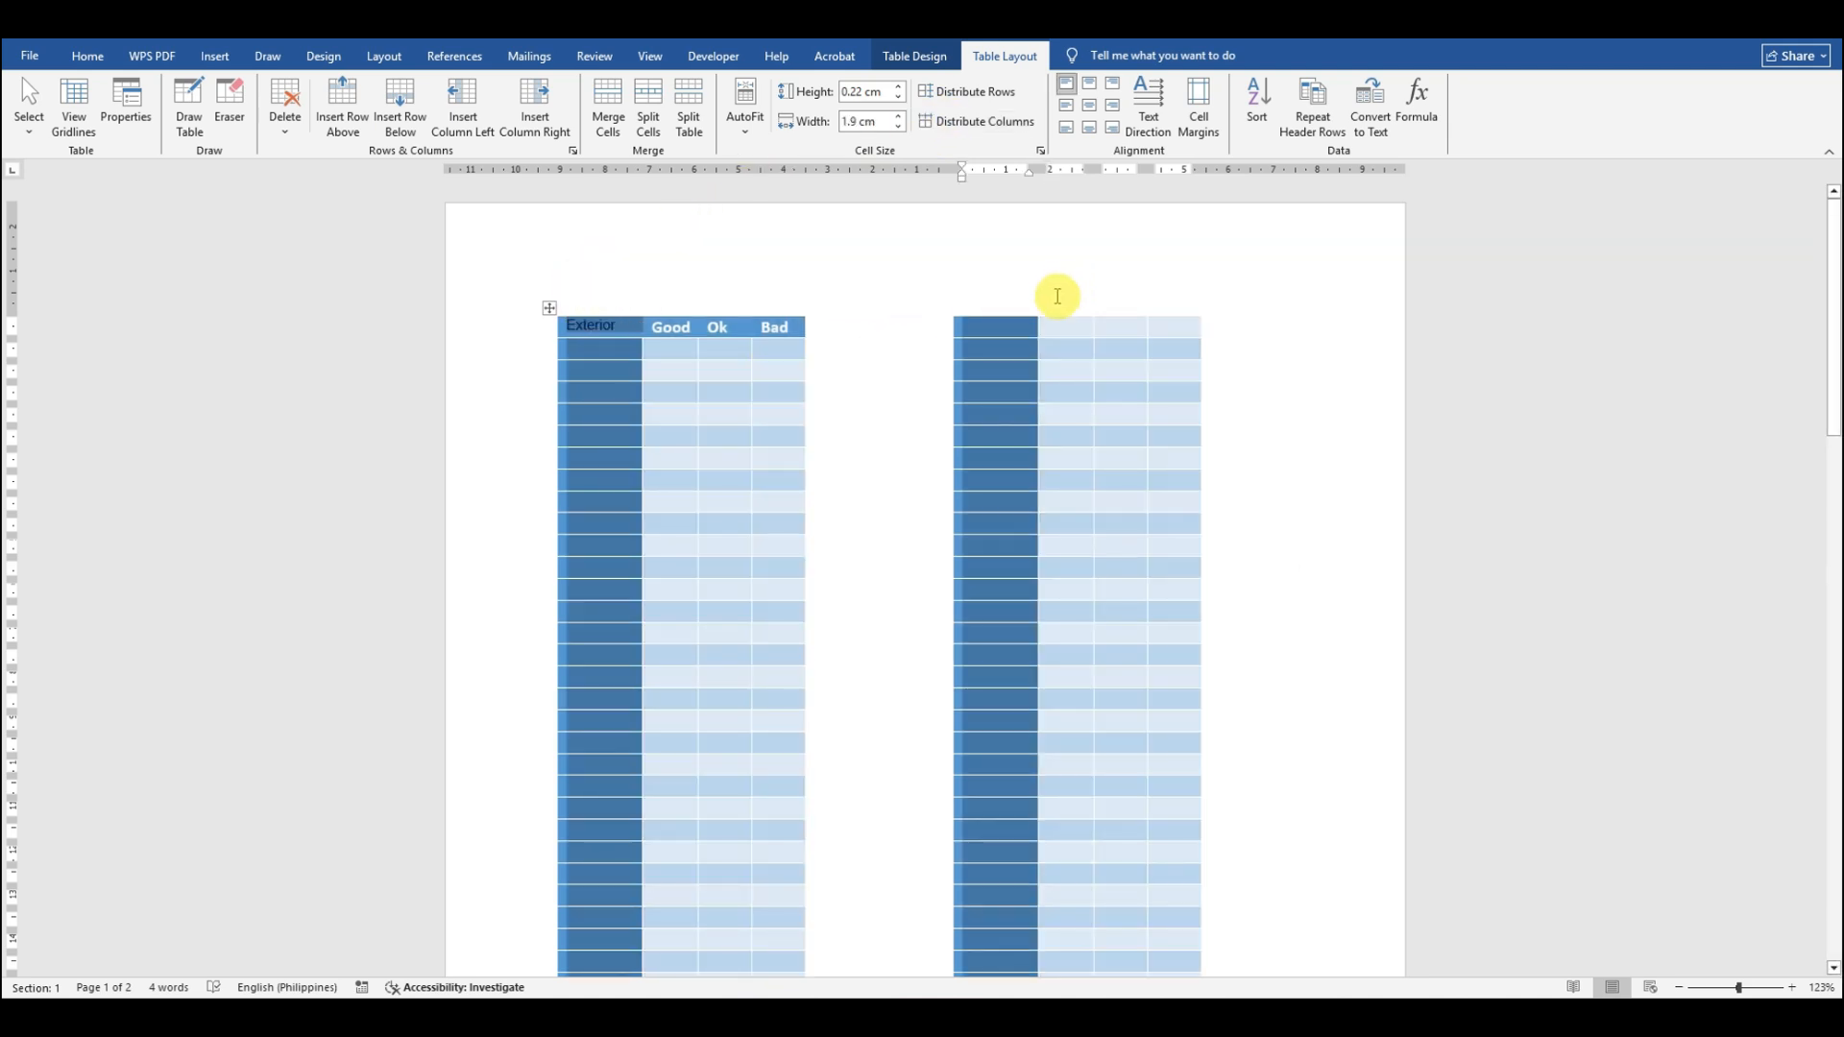
left_click(900, 116)
left_click(899, 116)
left_click(899, 116)
left_click(899, 116)
left_click(899, 116)
left_click(899, 116)
left_click(899, 116)
left_click(899, 116)
left_click(899, 116)
left_click(899, 116)
left_click(899, 116)
left_click(899, 117)
left_click(899, 116)
left_click(899, 116)
left_click(899, 116)
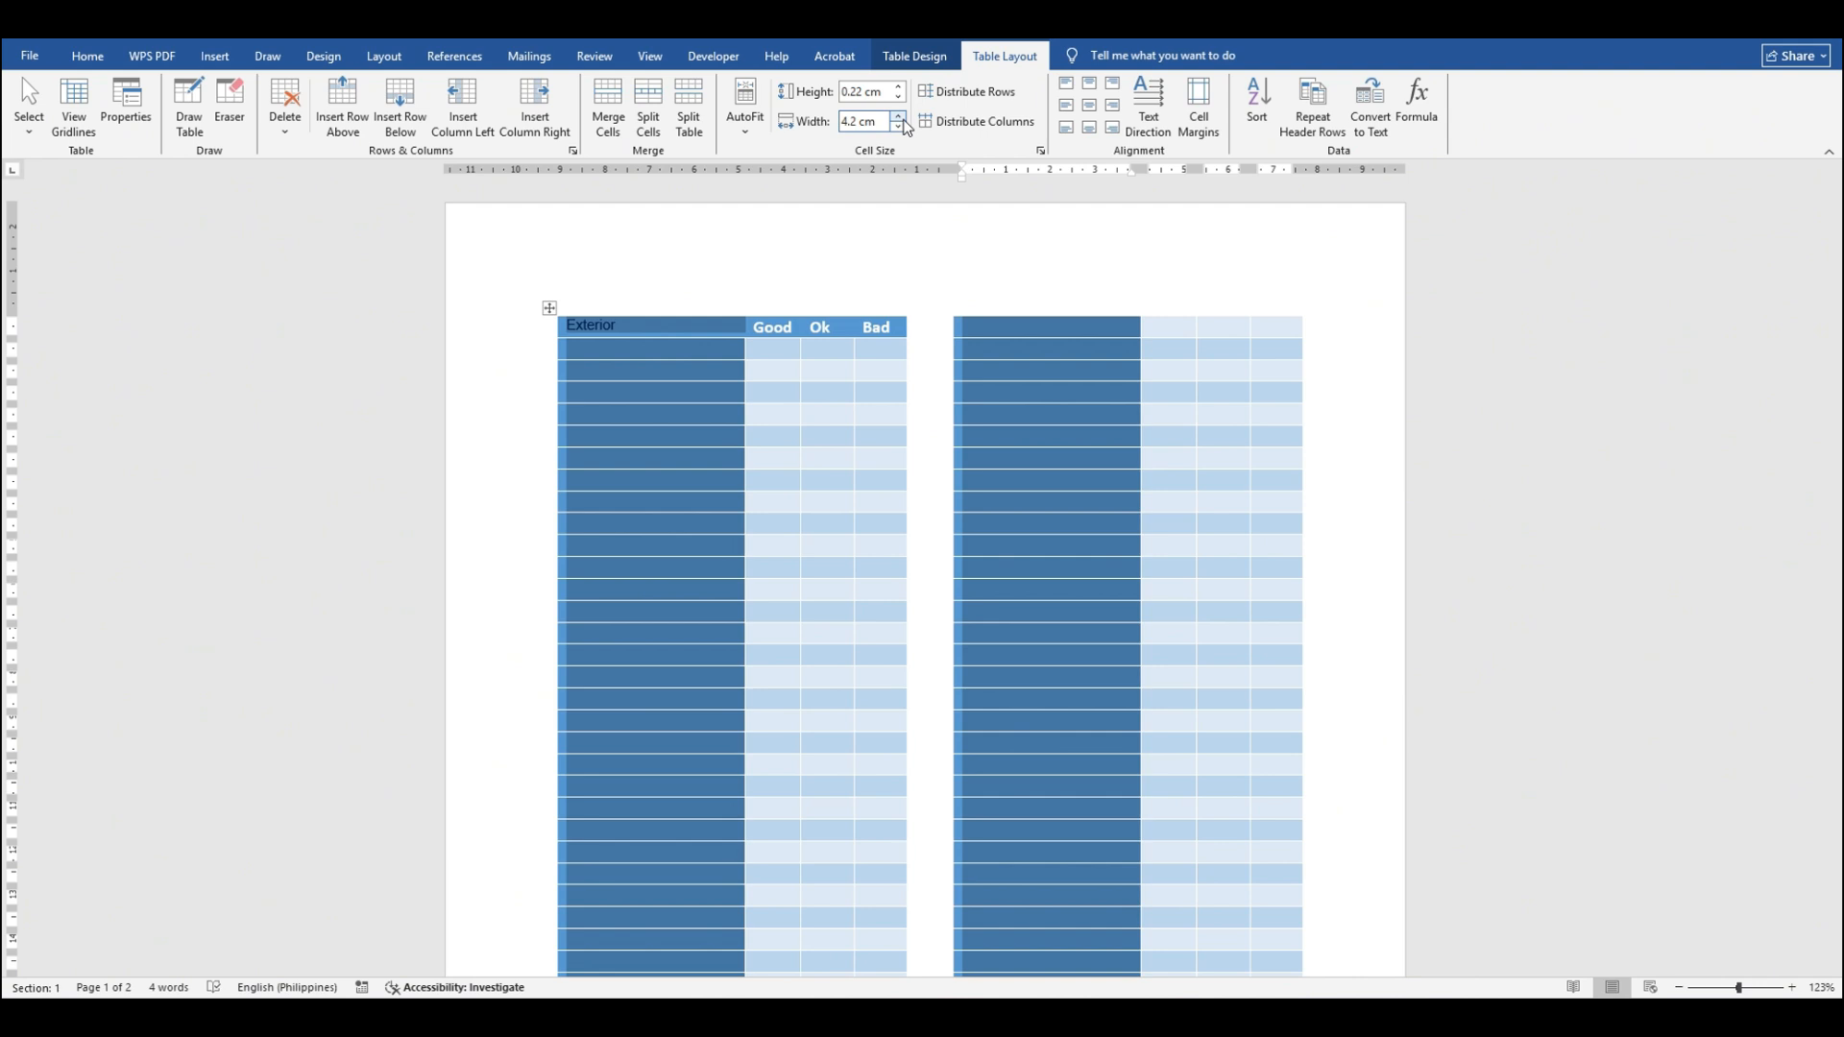
left_click(918, 220)
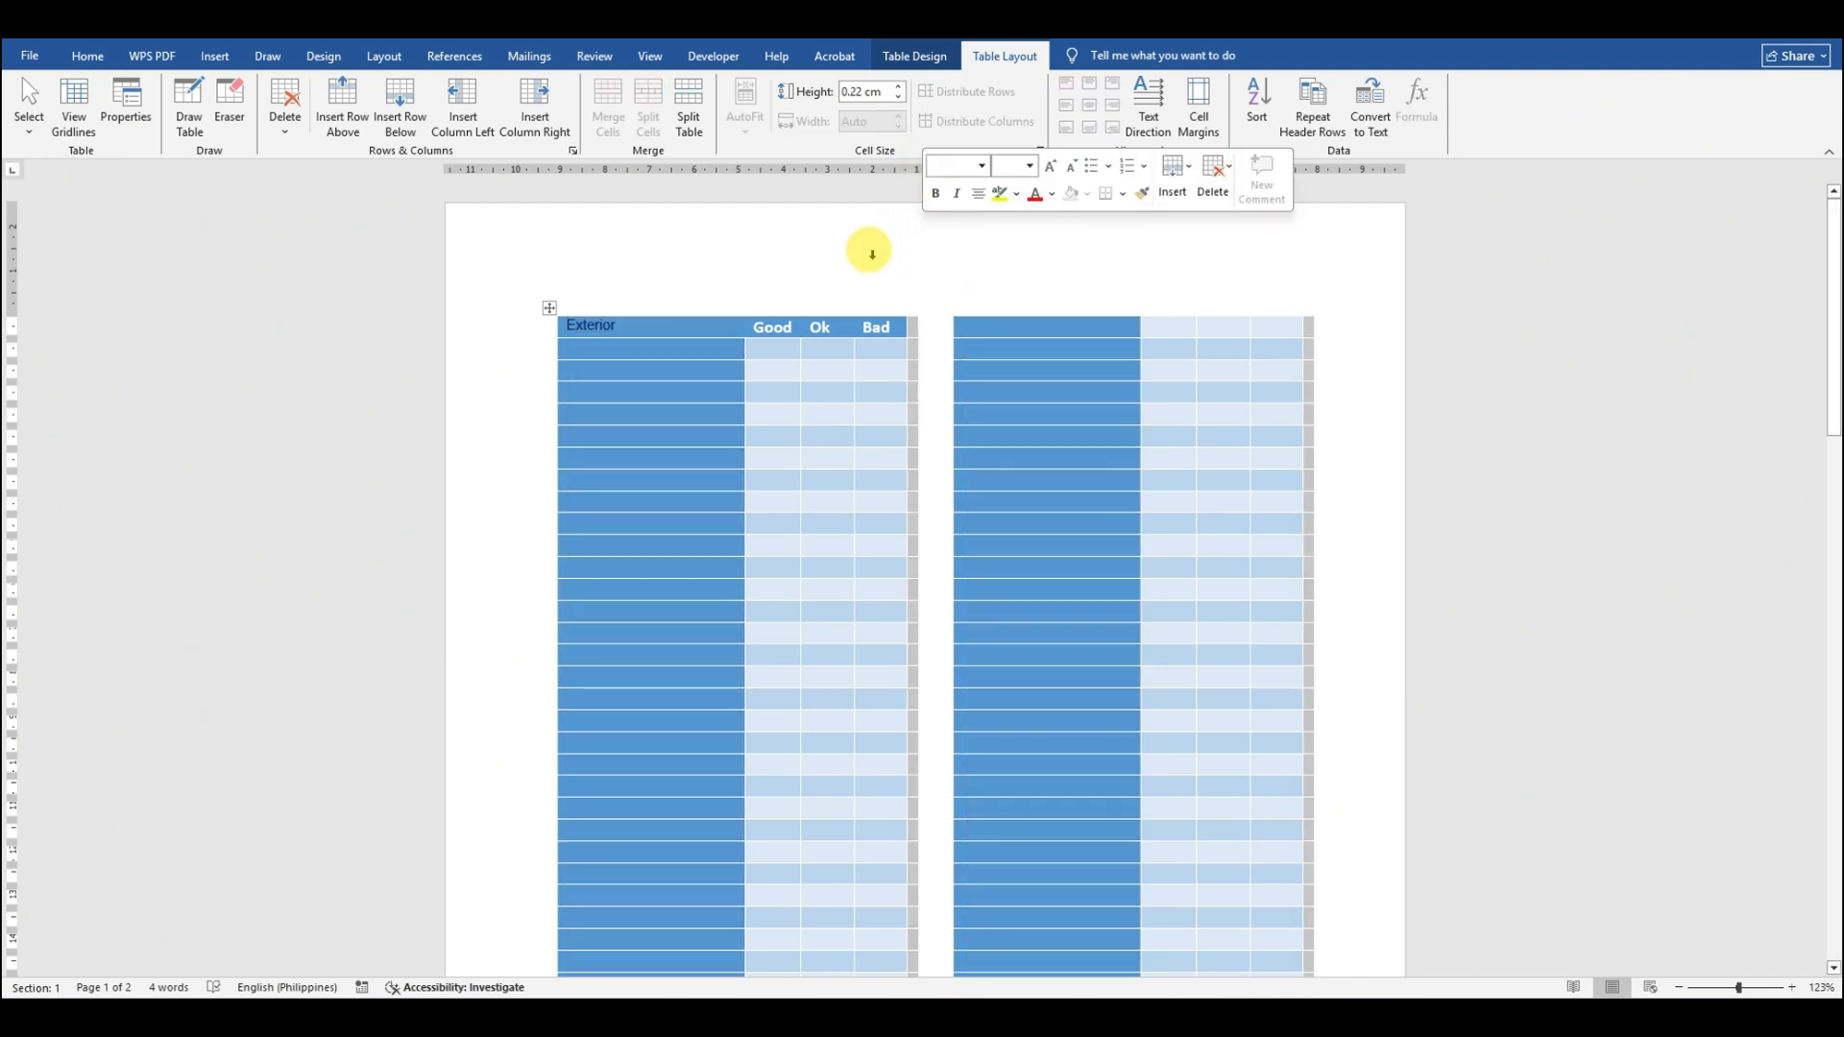
left_click_drag(898, 332, 668, 358)
left_click(1189, 251)
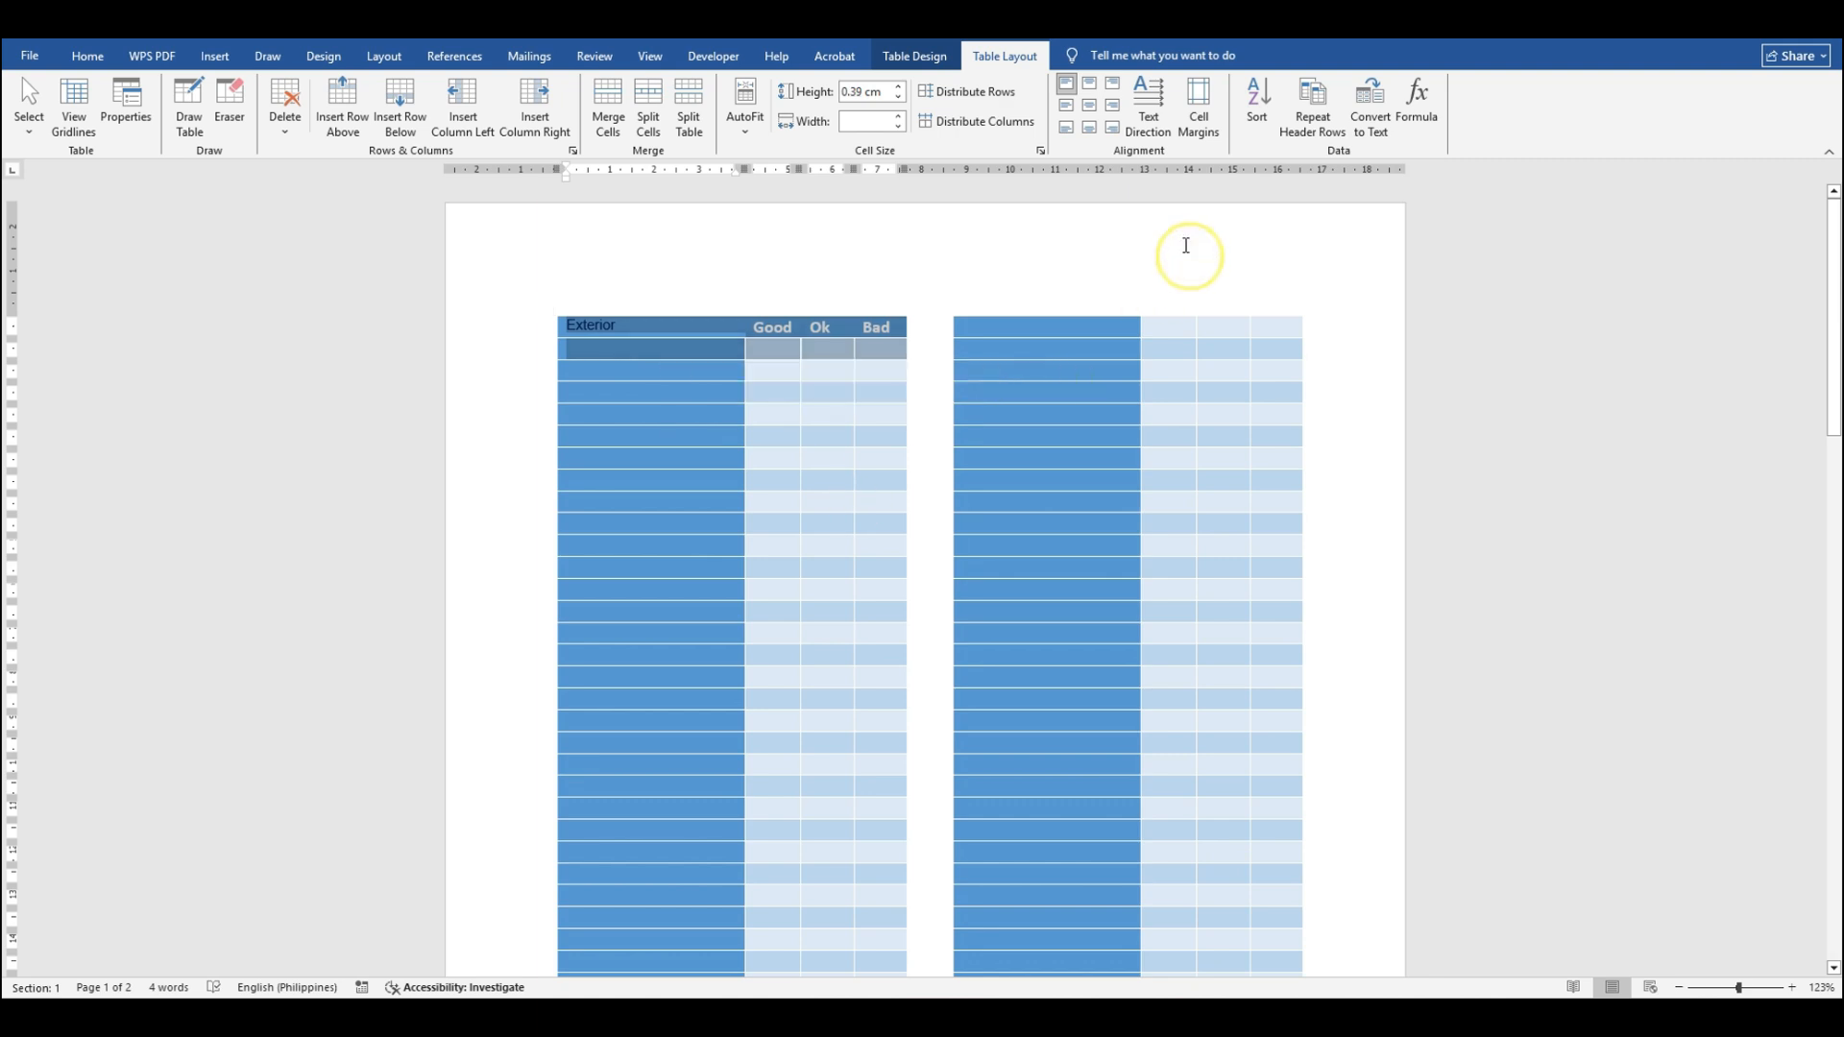
Step: Copy the Exterior items from Back Doors to Windows out of the Home Inspection Checklist into the new table's first column, below Exterior
scroll(843, 593, "down", 3)
scroll(843, 594, "down", 3)
scroll(843, 589, "up", 8)
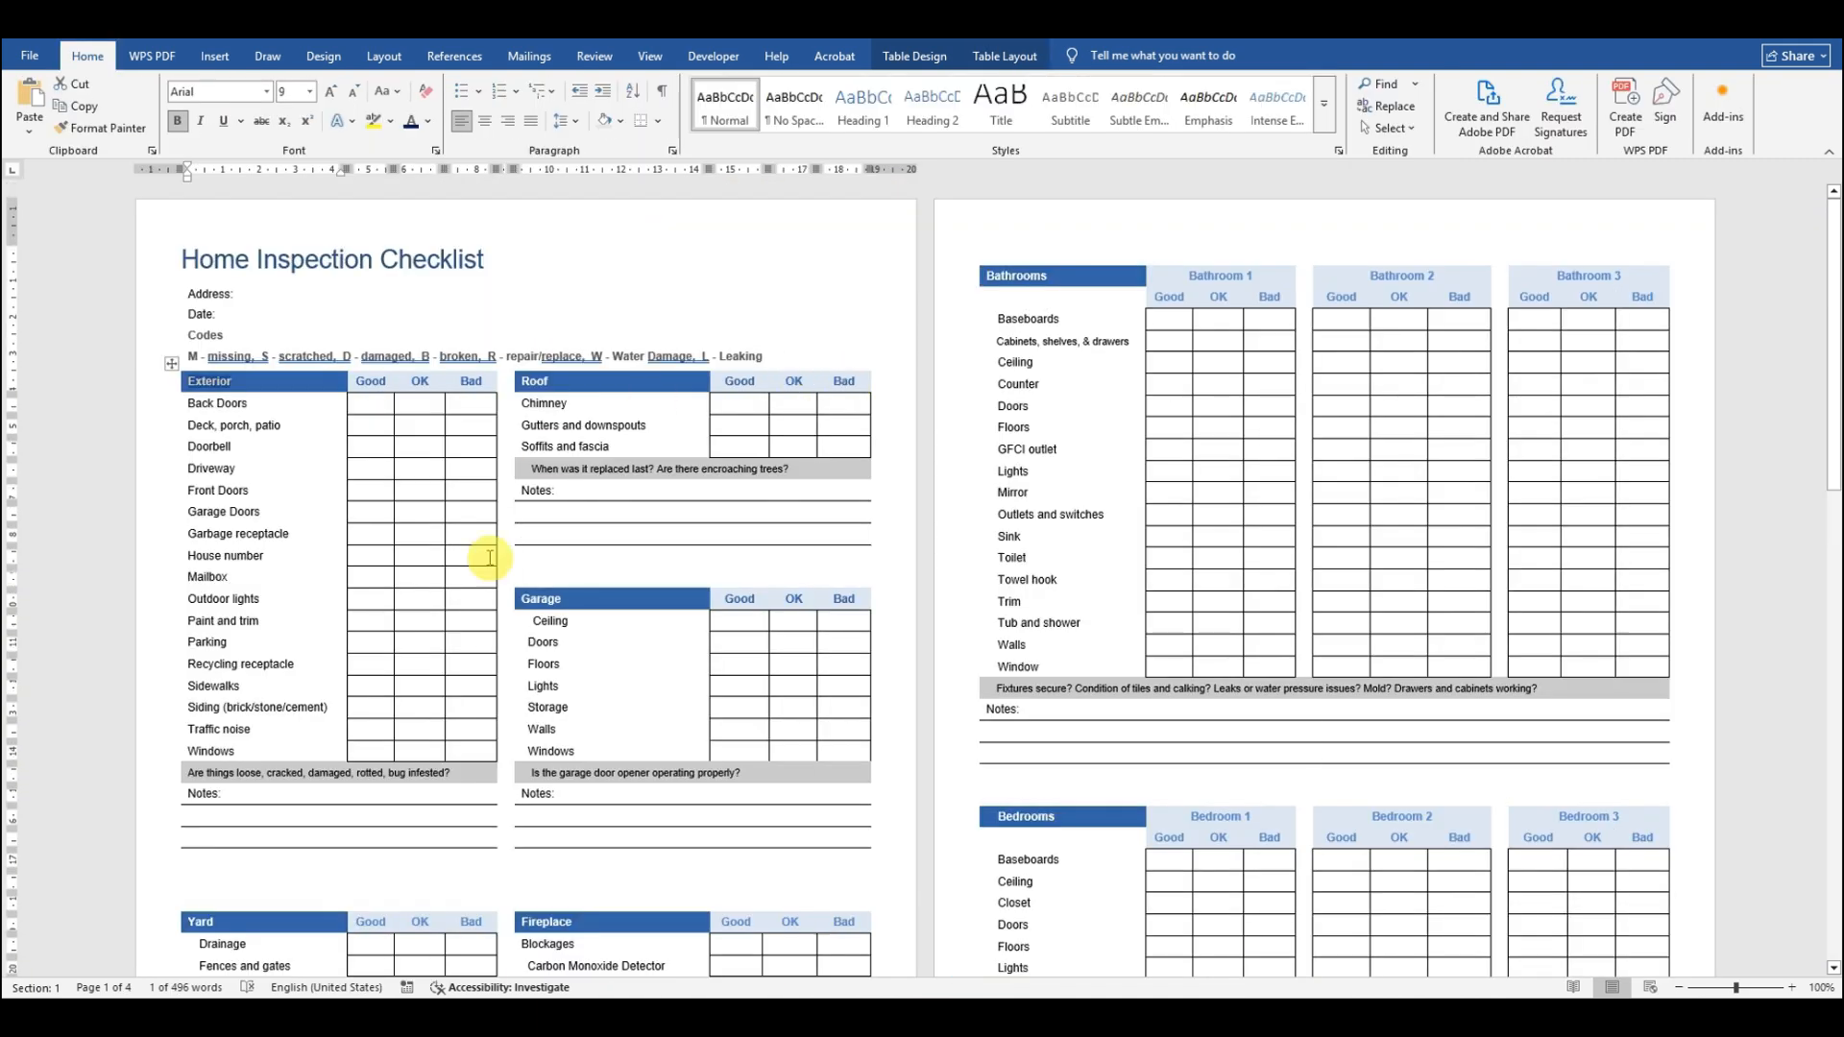
mouse_move(192, 404)
left_mouse_down()
mouse_move(285, 598)
mouse_move(272, 744)
left_mouse_up()
key("ctrl+c")
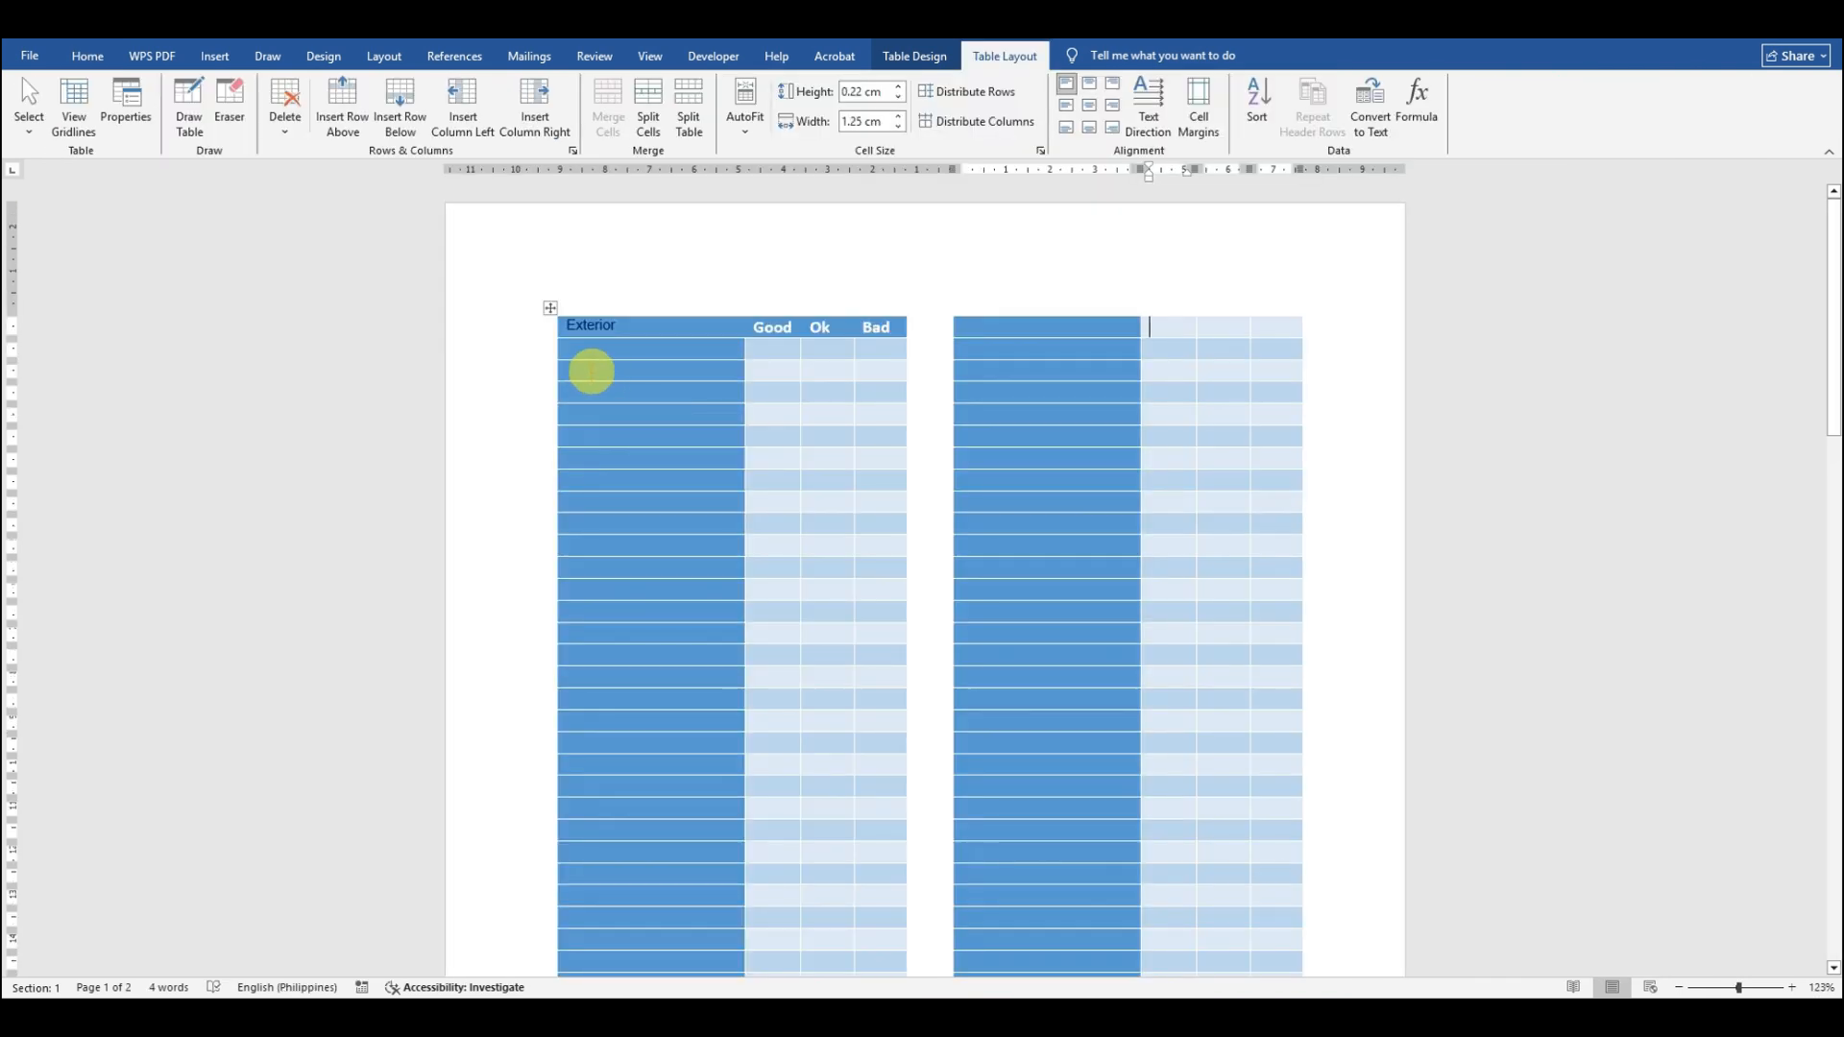
left_click(595, 357)
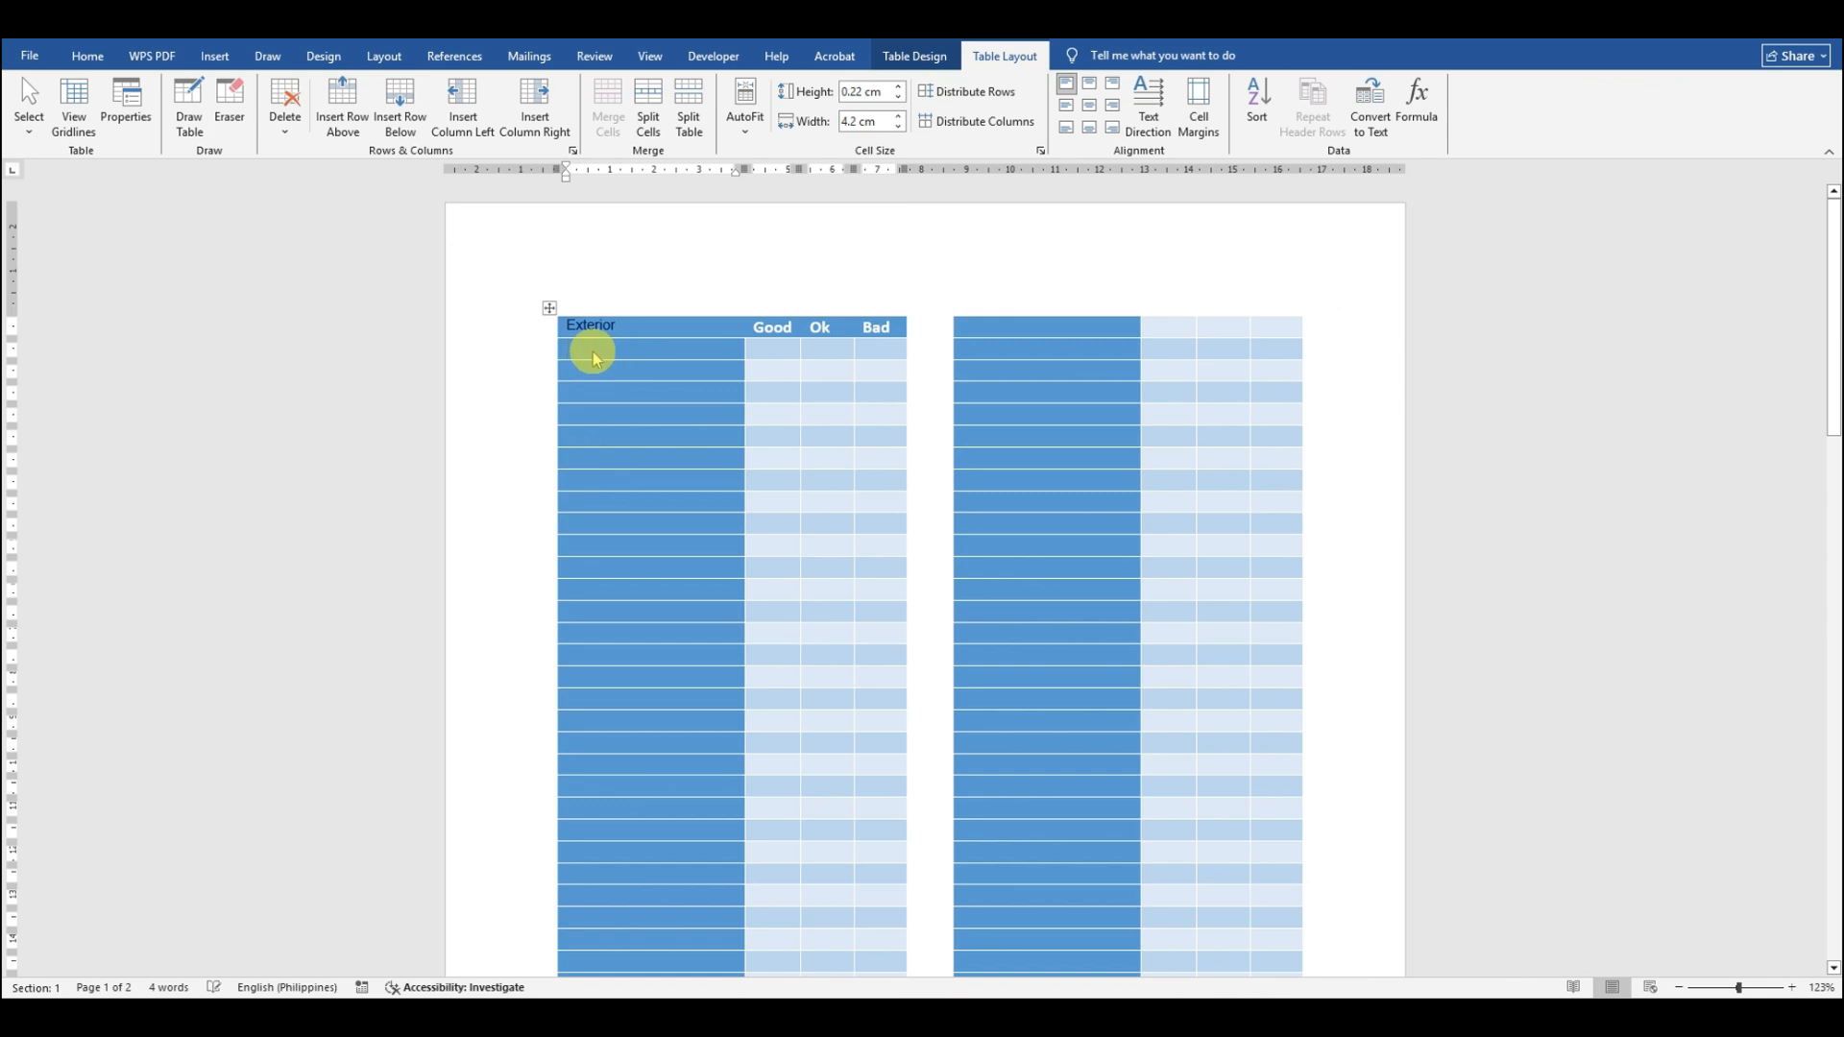
key("ctrl+v")
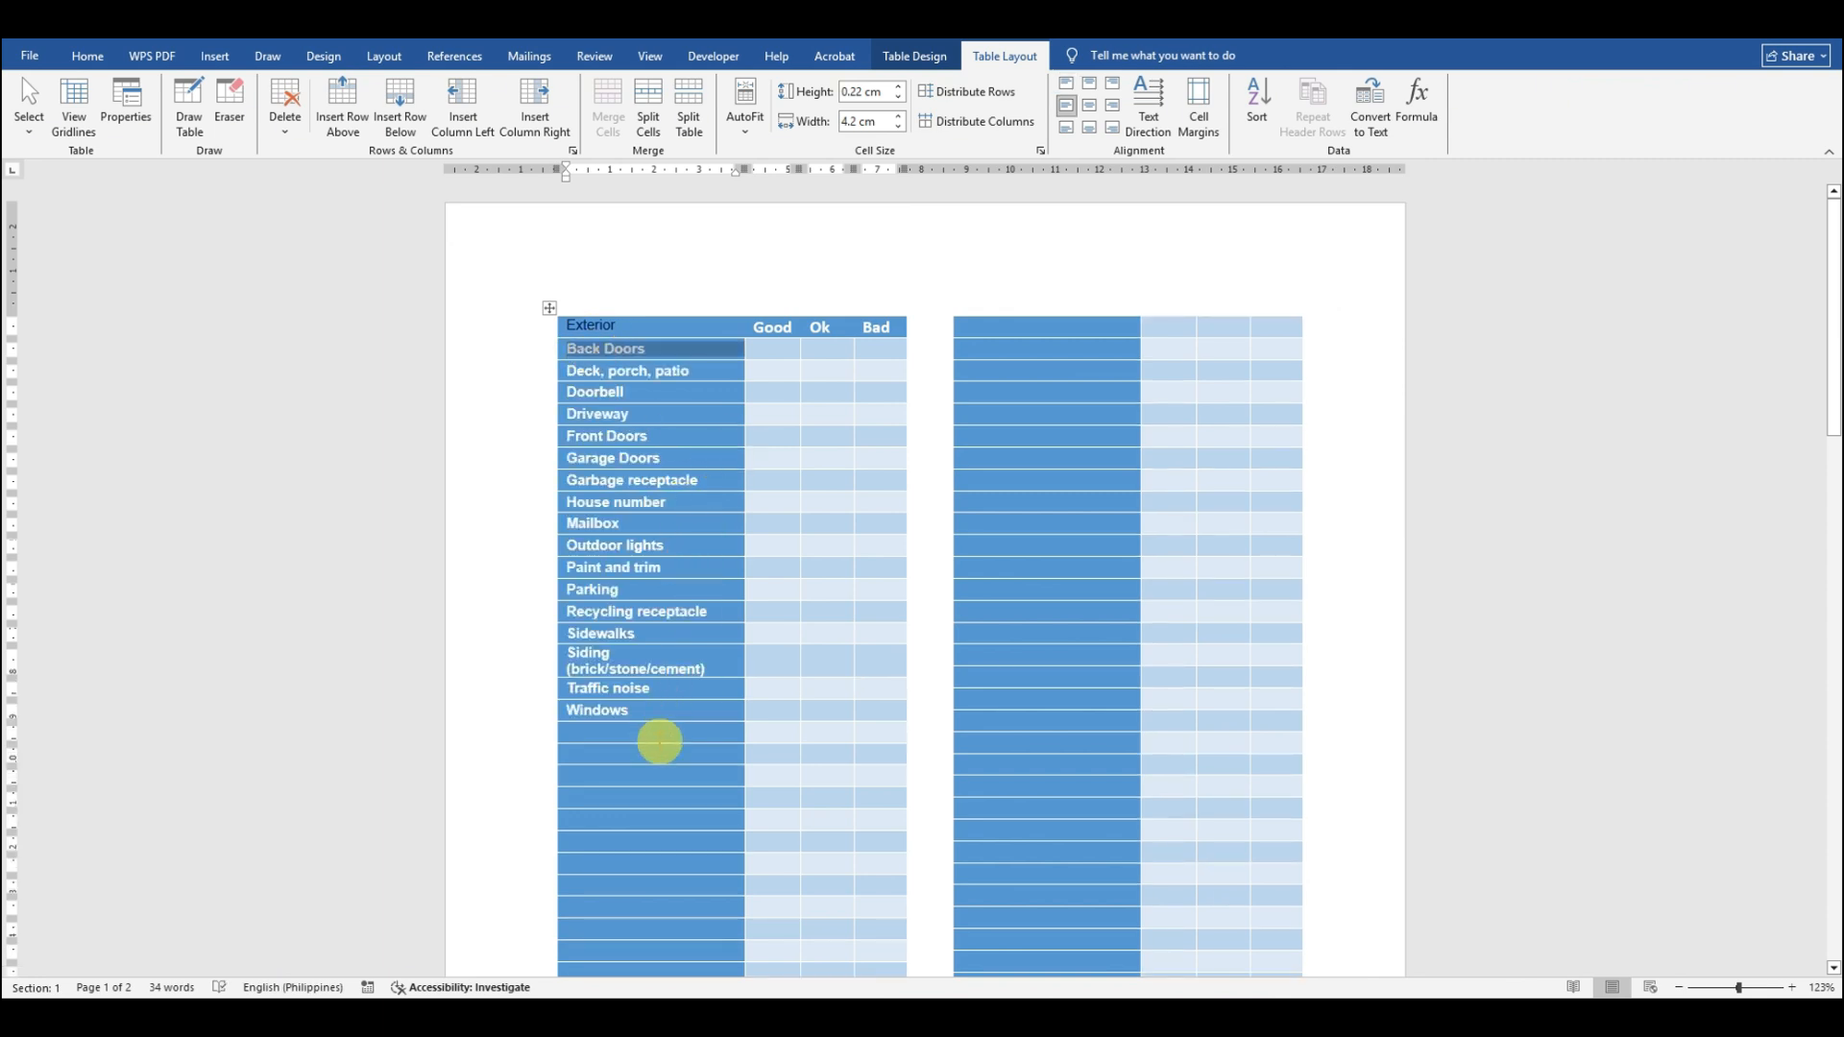
Step: Copy the question "Are things loose, cracked, damaged, rotted, bug infested?" from the Home Inspection Checklist into the second row below Windows
left_click(671, 753)
type("Notes:")
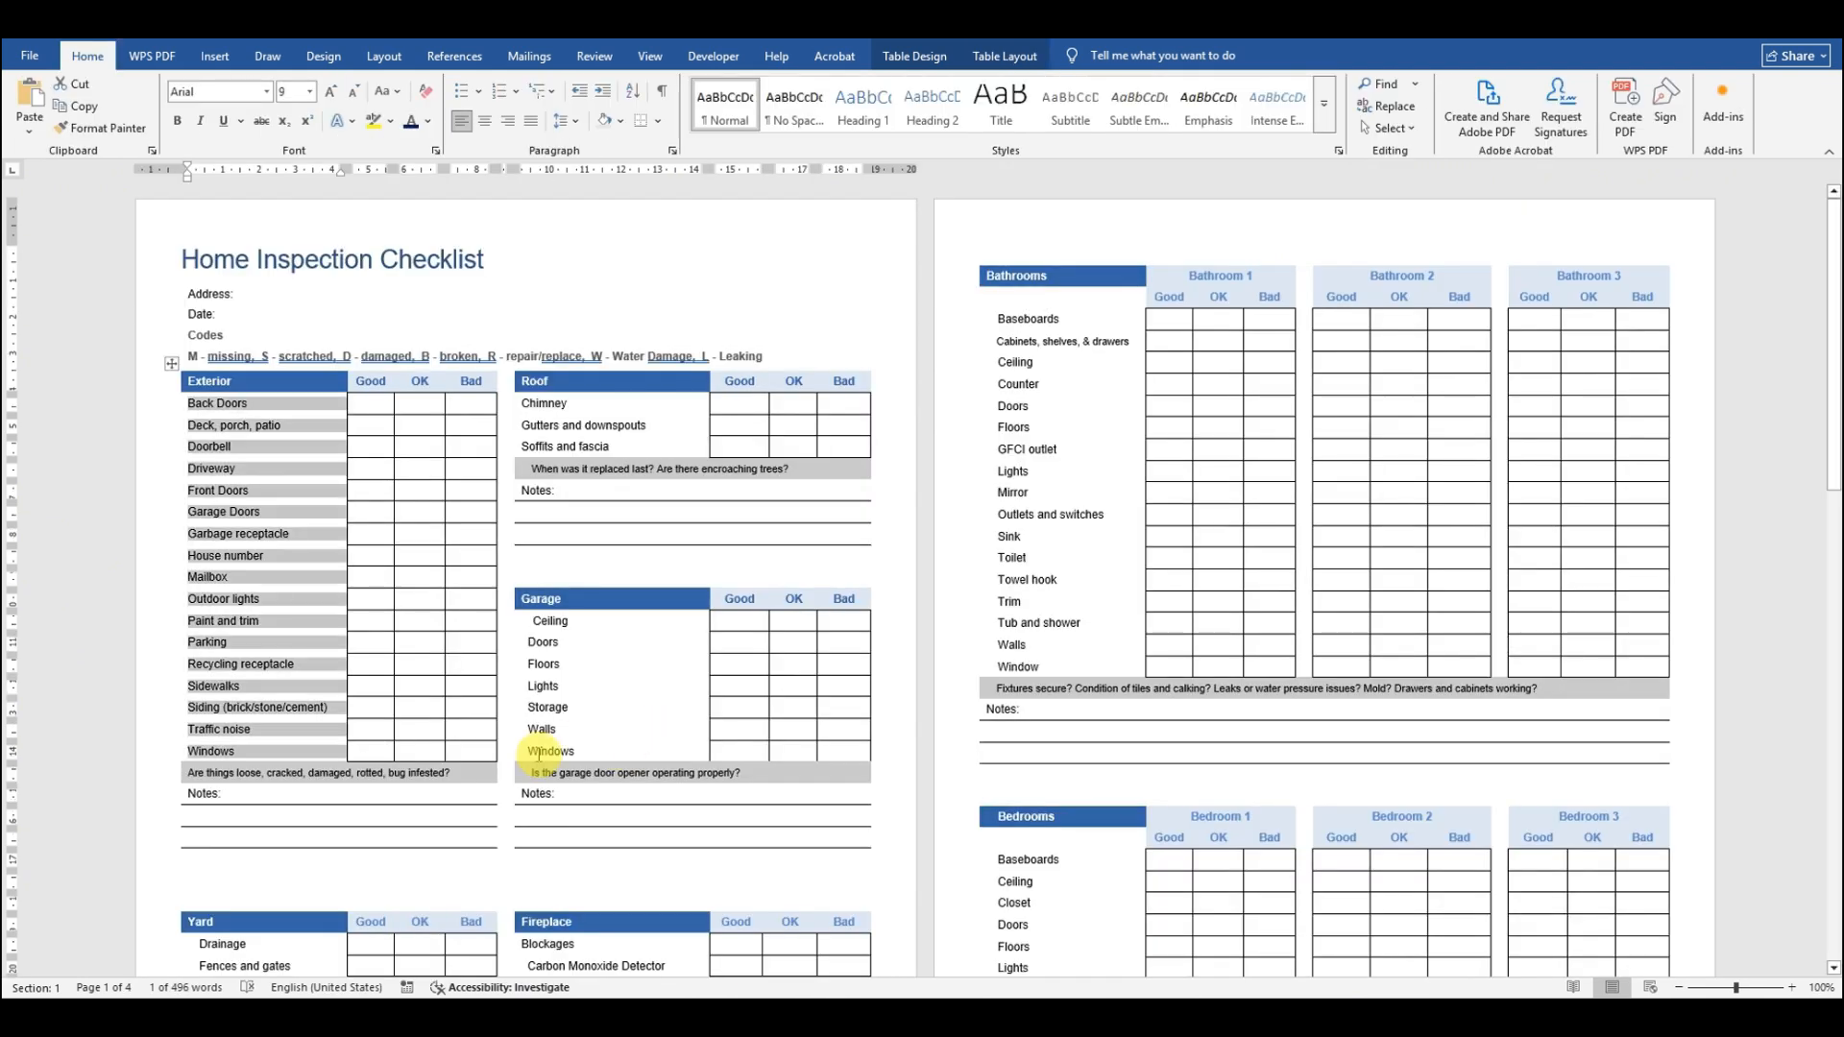
left_click_drag(467, 774, 186, 777)
key("ctrl+c")
key("alt+Tab")
key("ctrl+v")
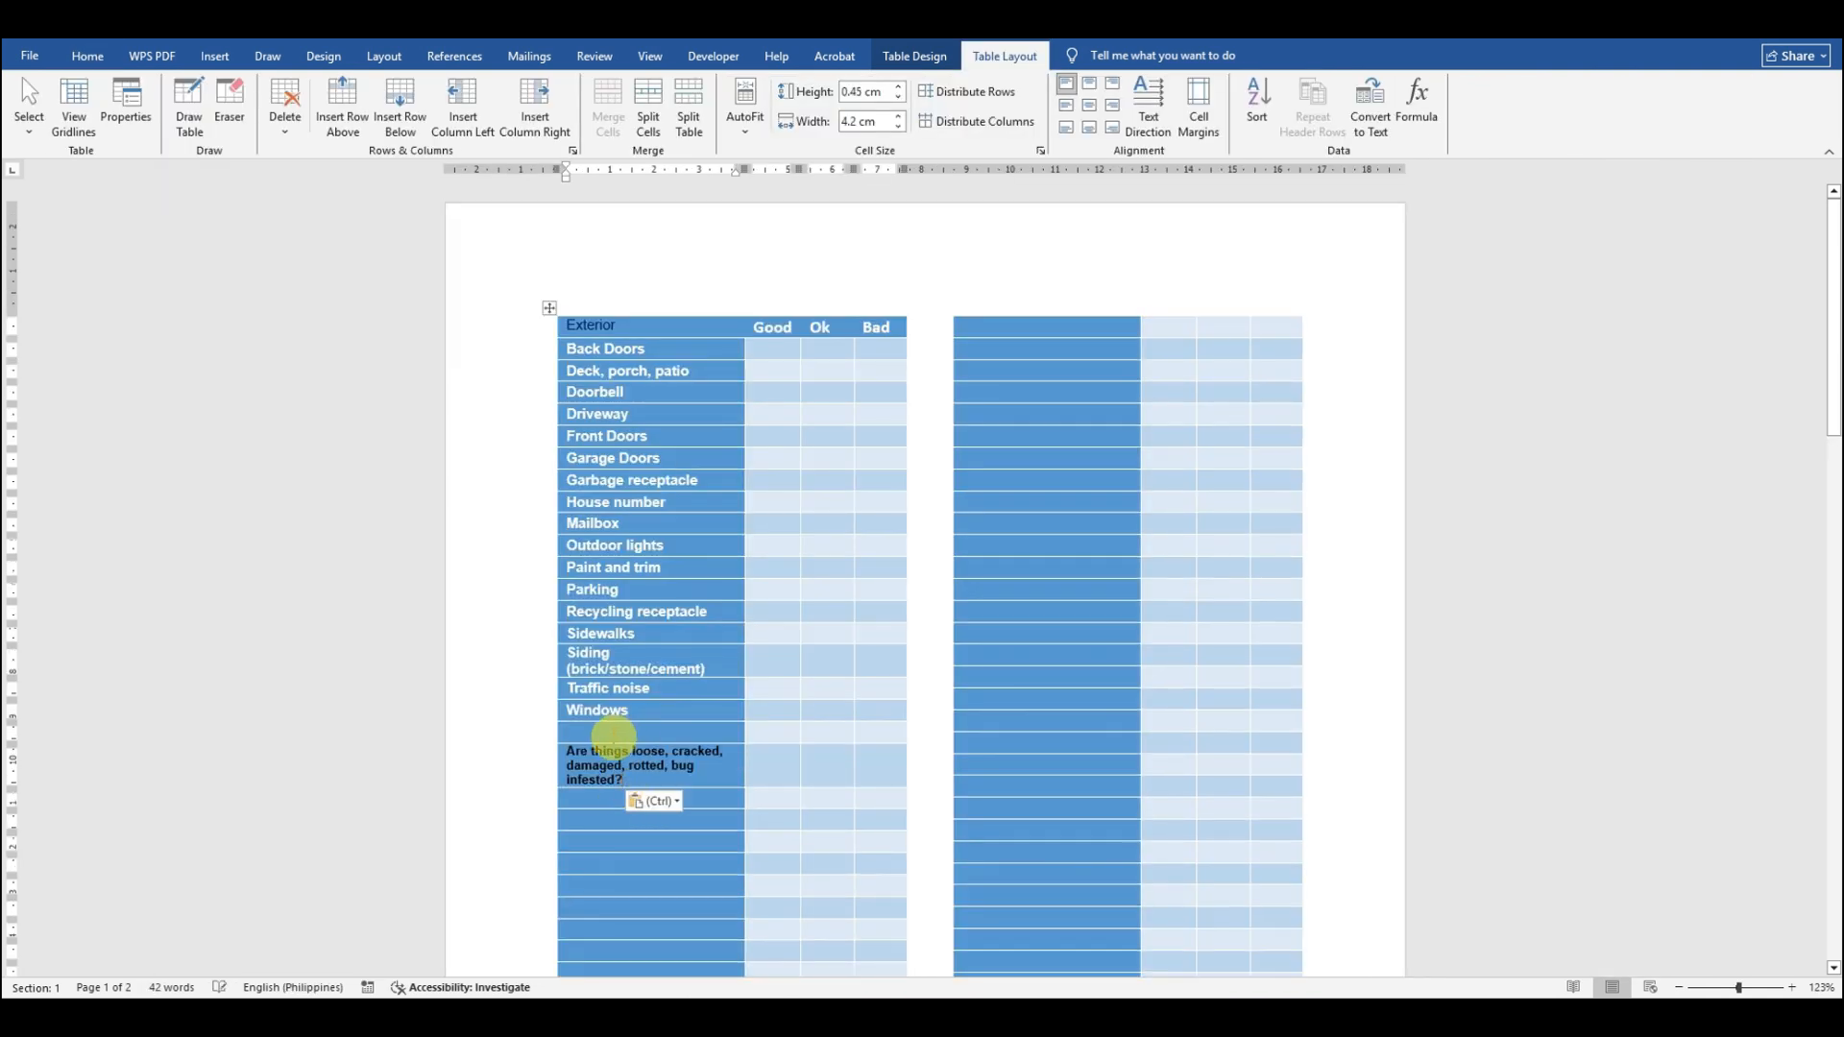
Step: Merge the four cells of the question row into one cell spanning the table's width
left_click_drag(570, 752, 874, 766)
right_click(874, 759)
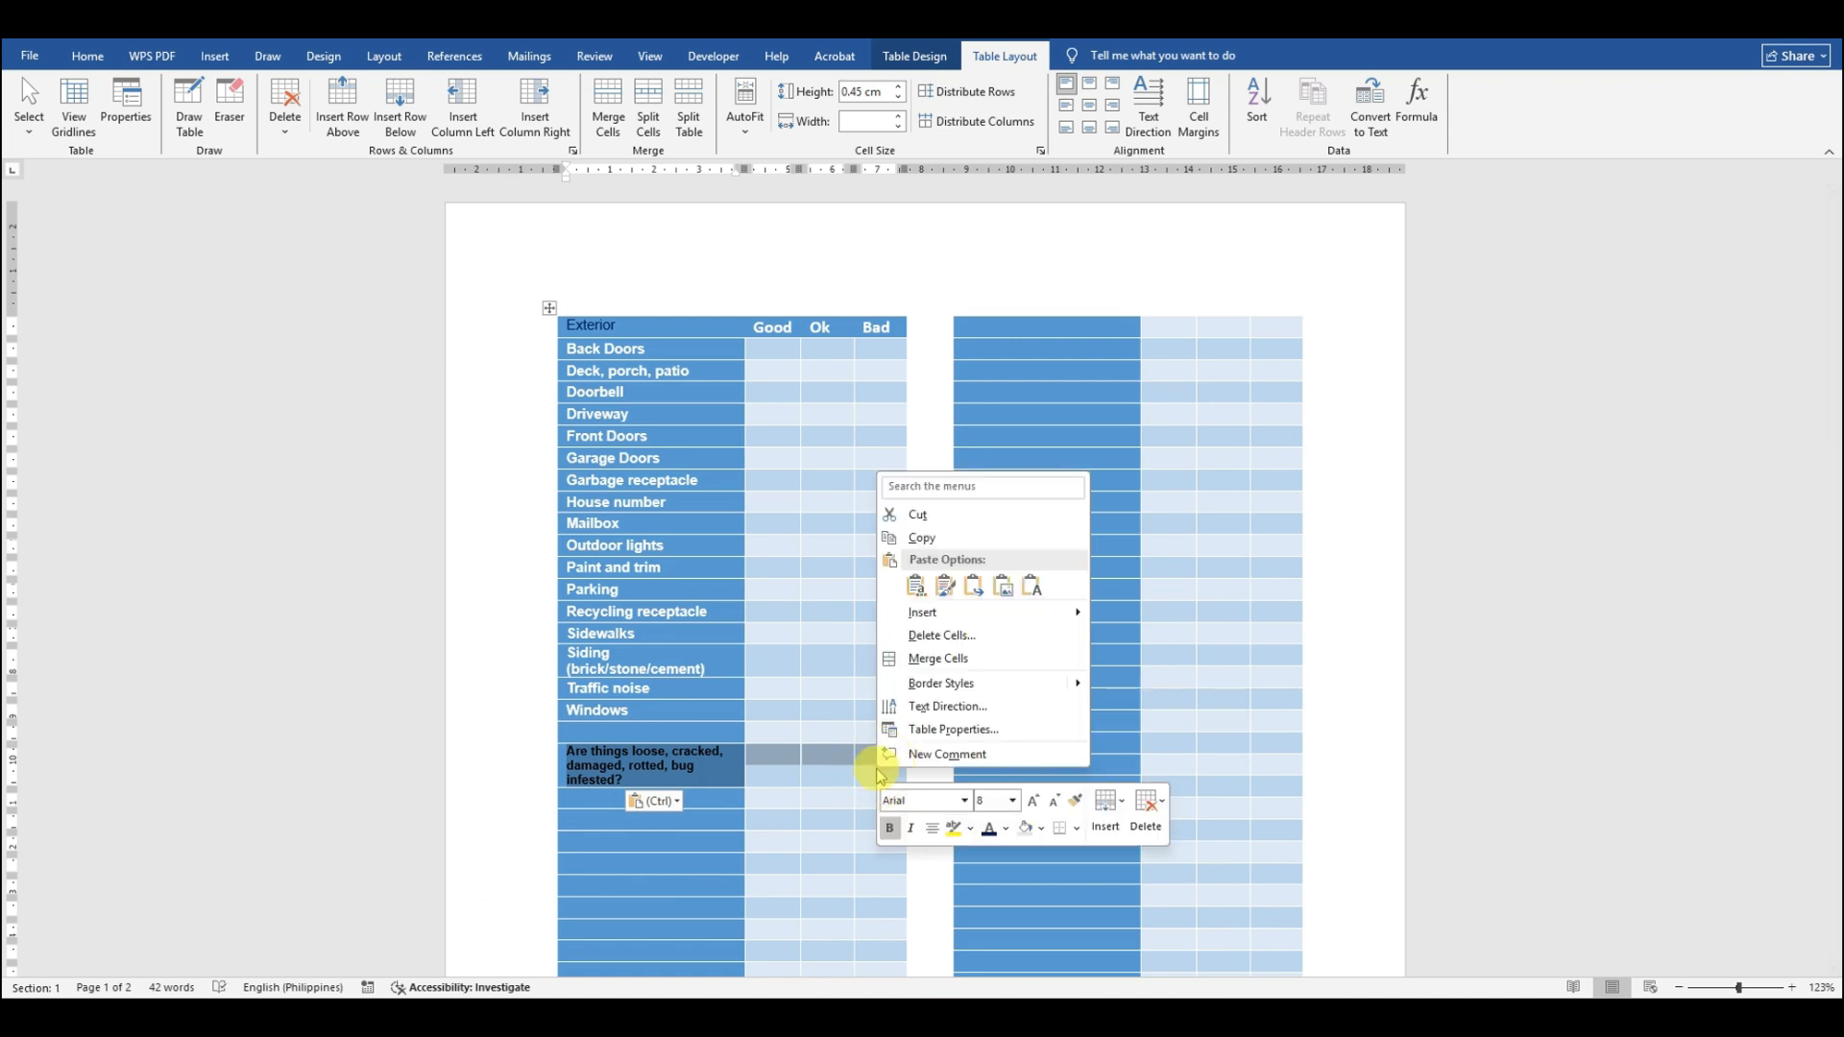
left_click(938, 659)
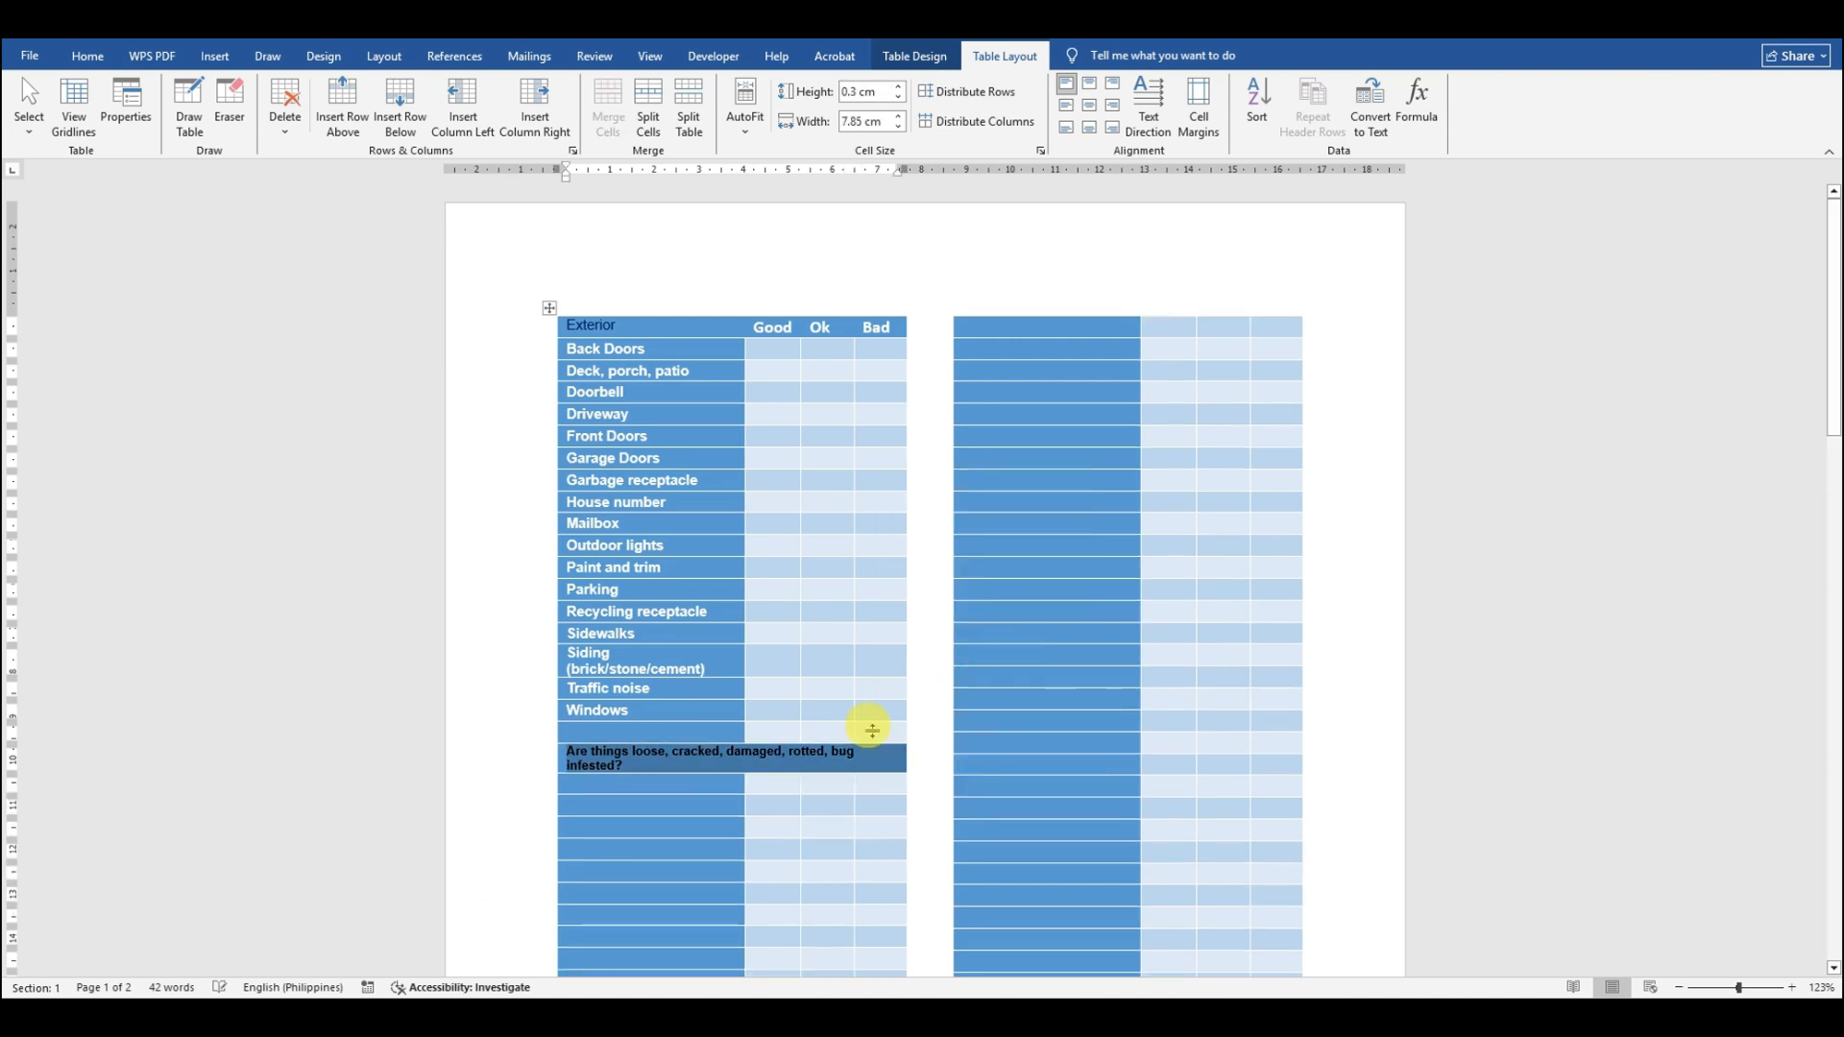
left_click(857, 523)
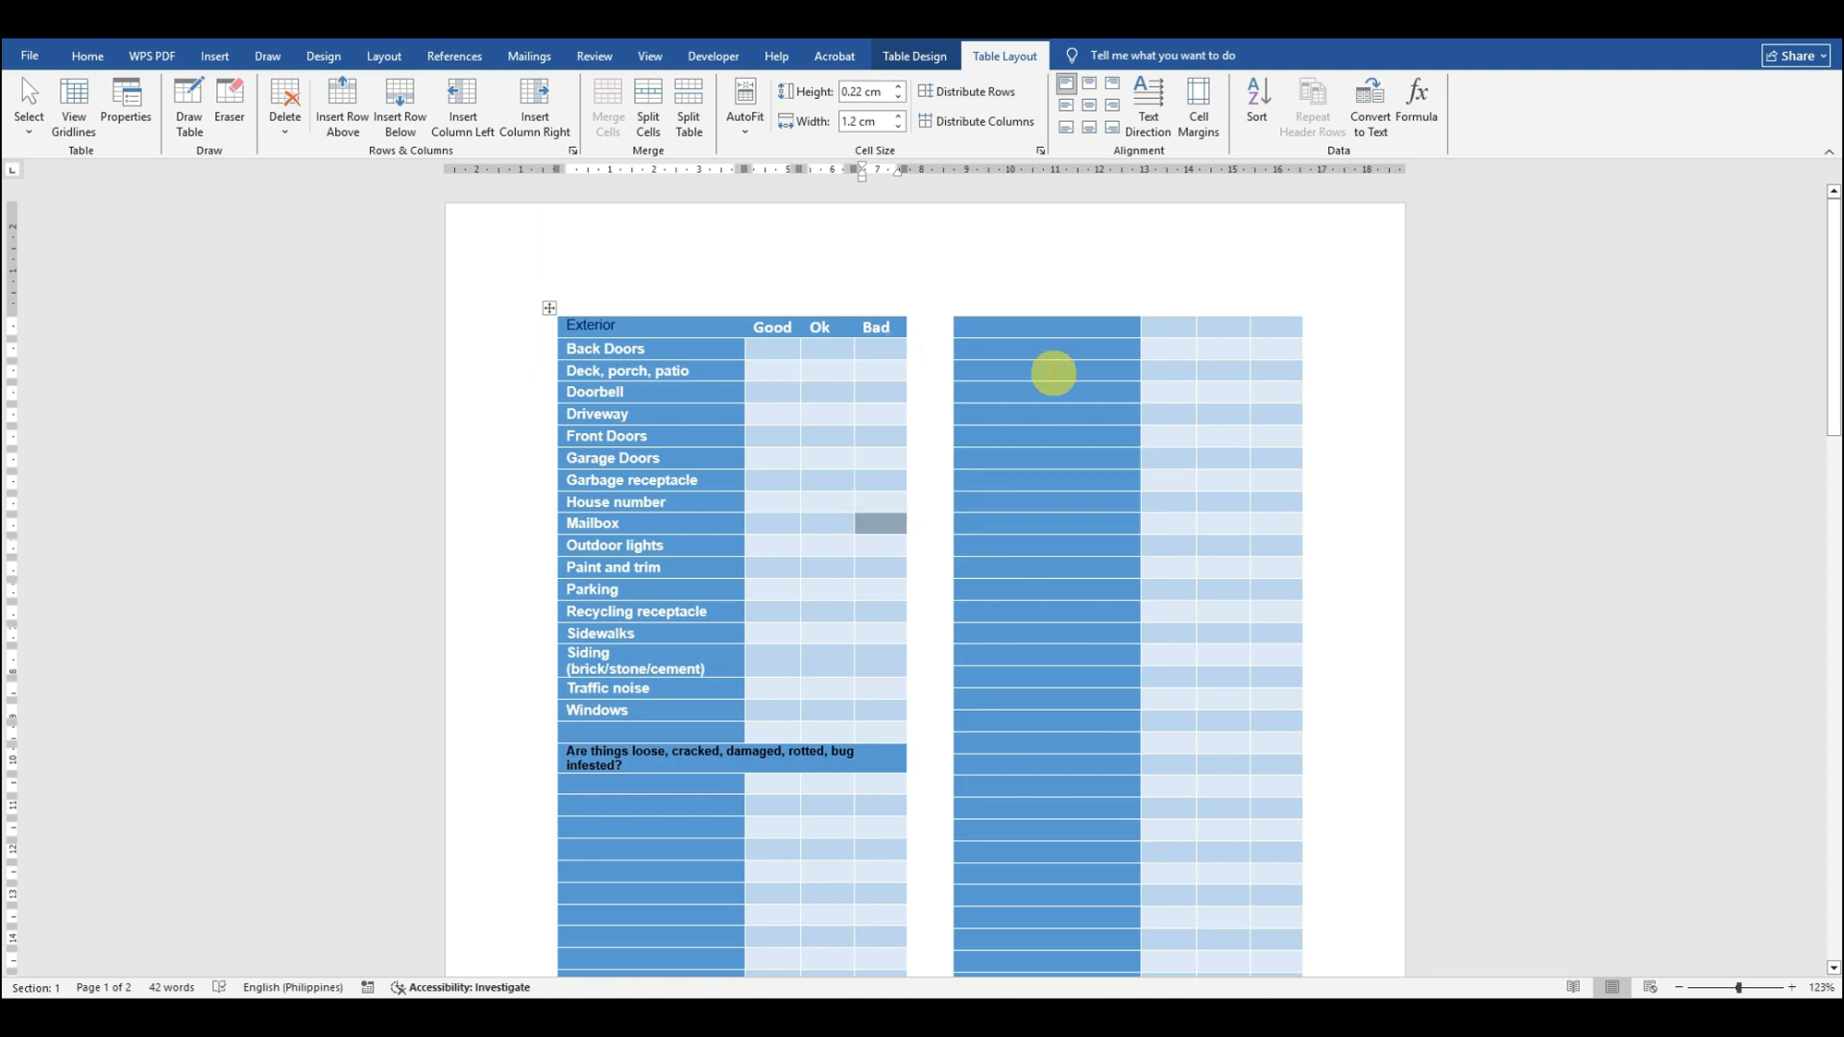
Step: Enter "Notes:" in the first cell below the question row and merge the three cells beside it
left_click(596, 783)
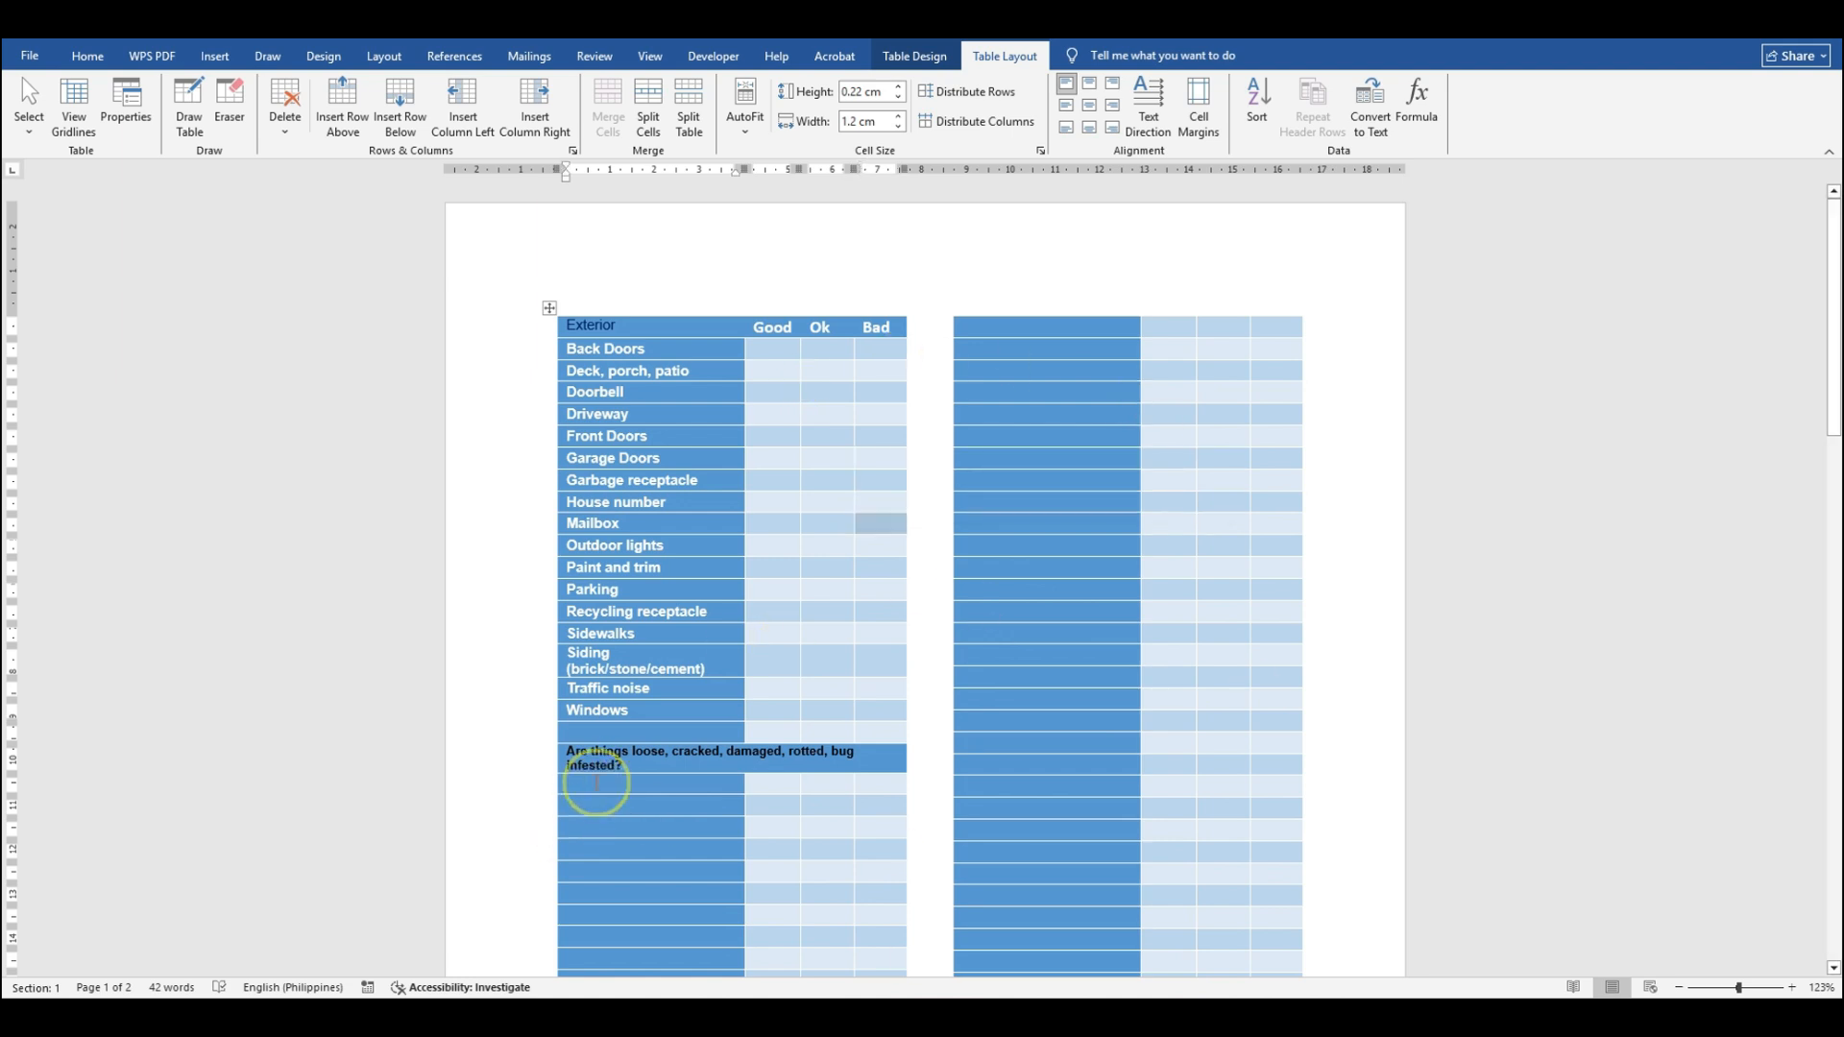
type("Notes:")
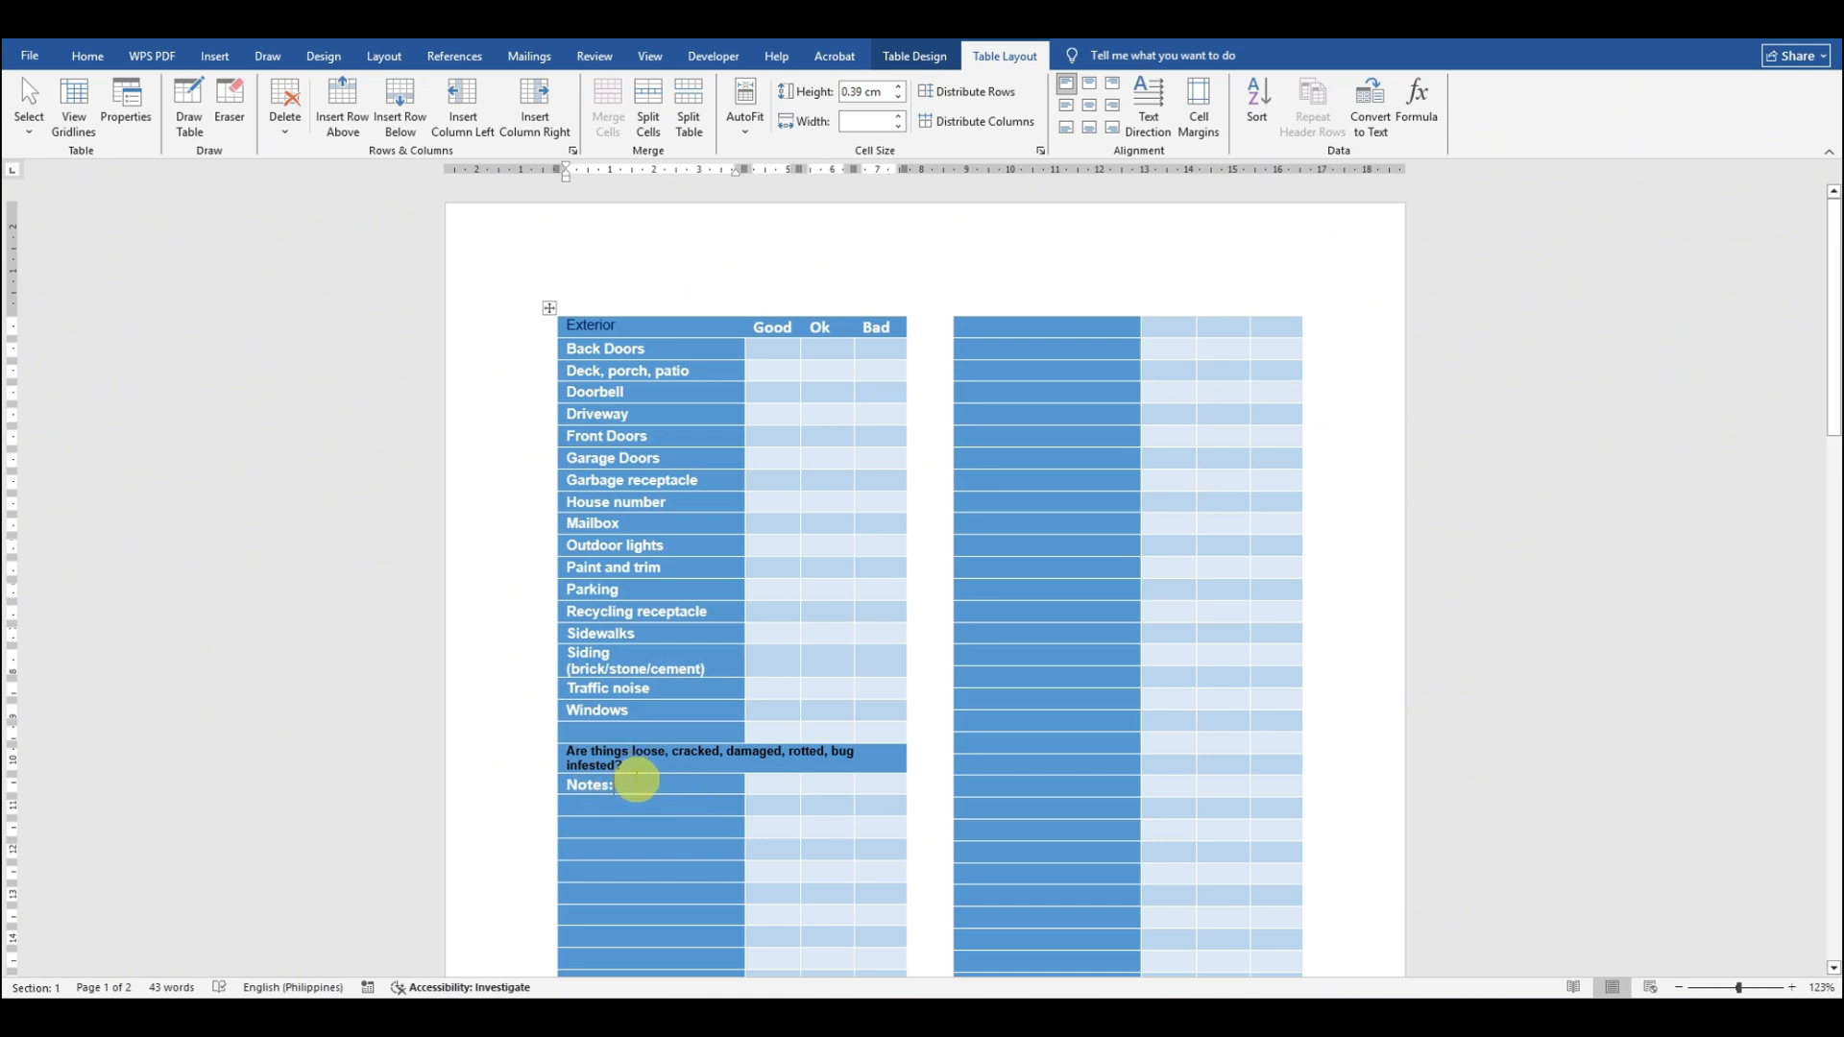
left_click_drag(636, 780, 867, 787)
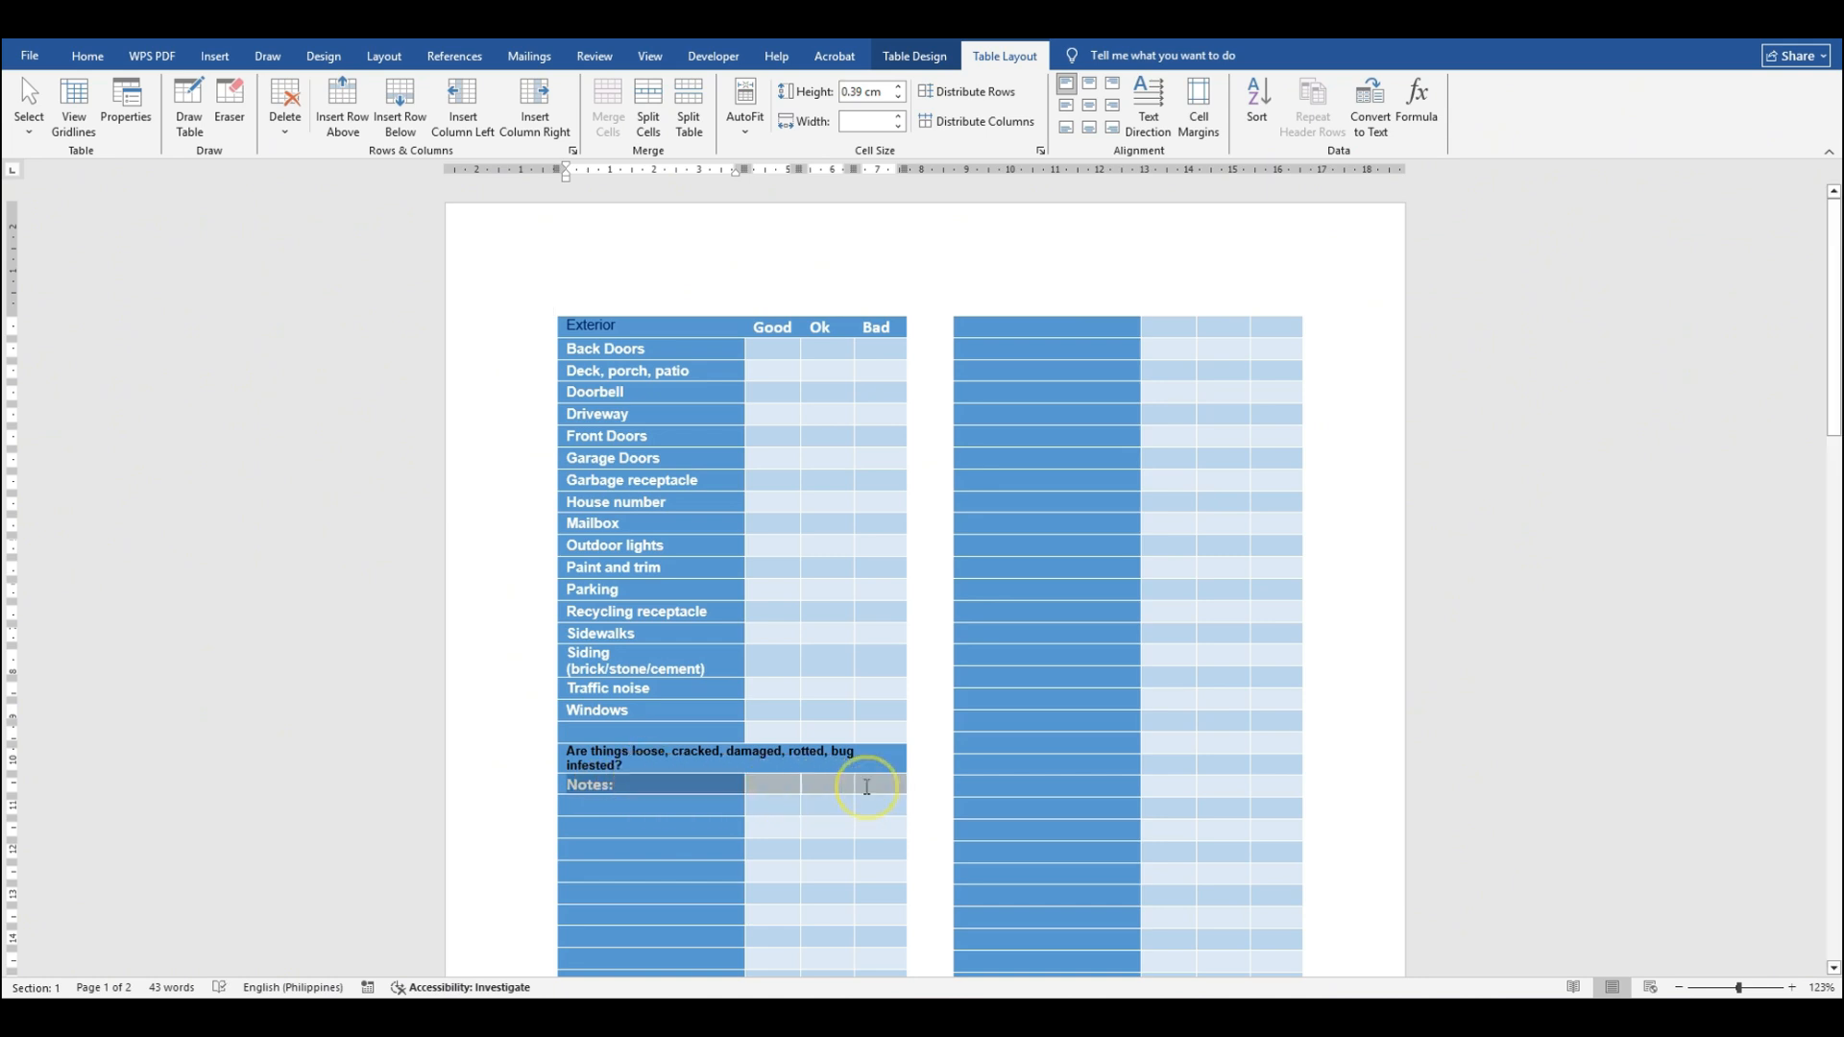
right_click(867, 792)
left_click(748, 827)
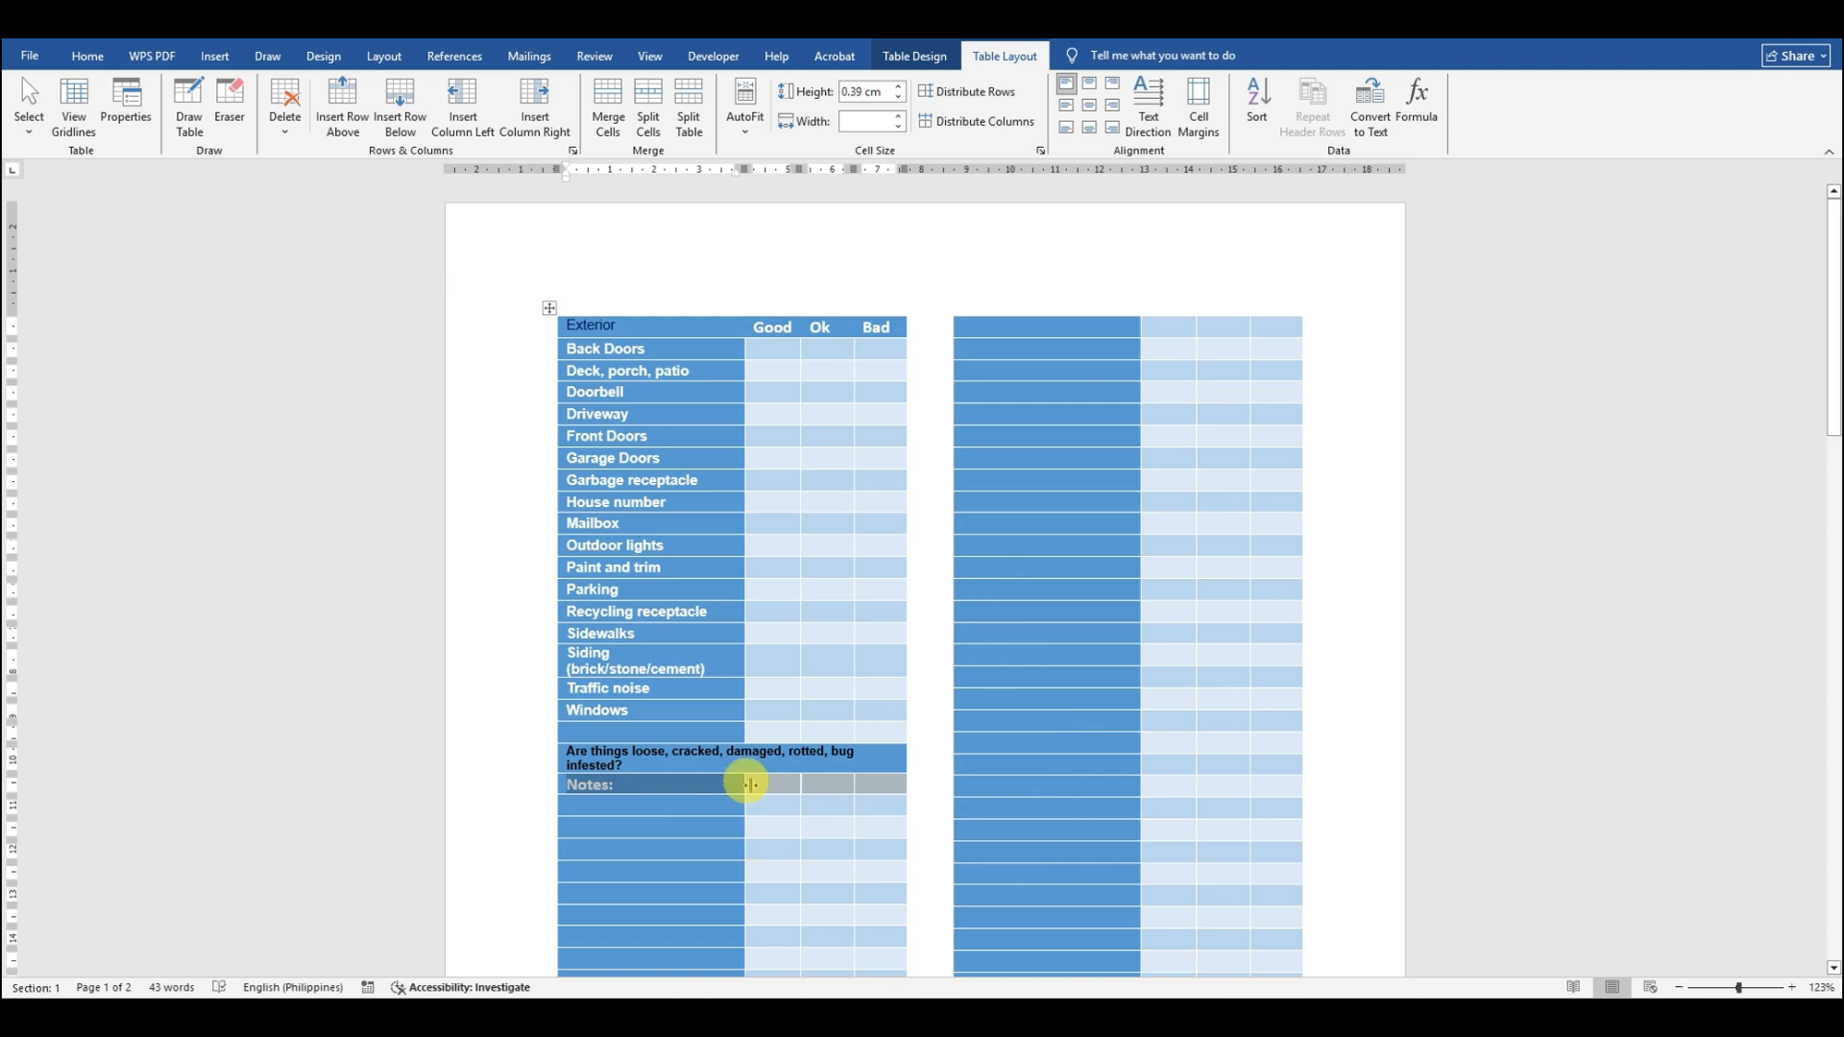
left_click(750, 785)
left_click_drag(772, 781, 876, 785)
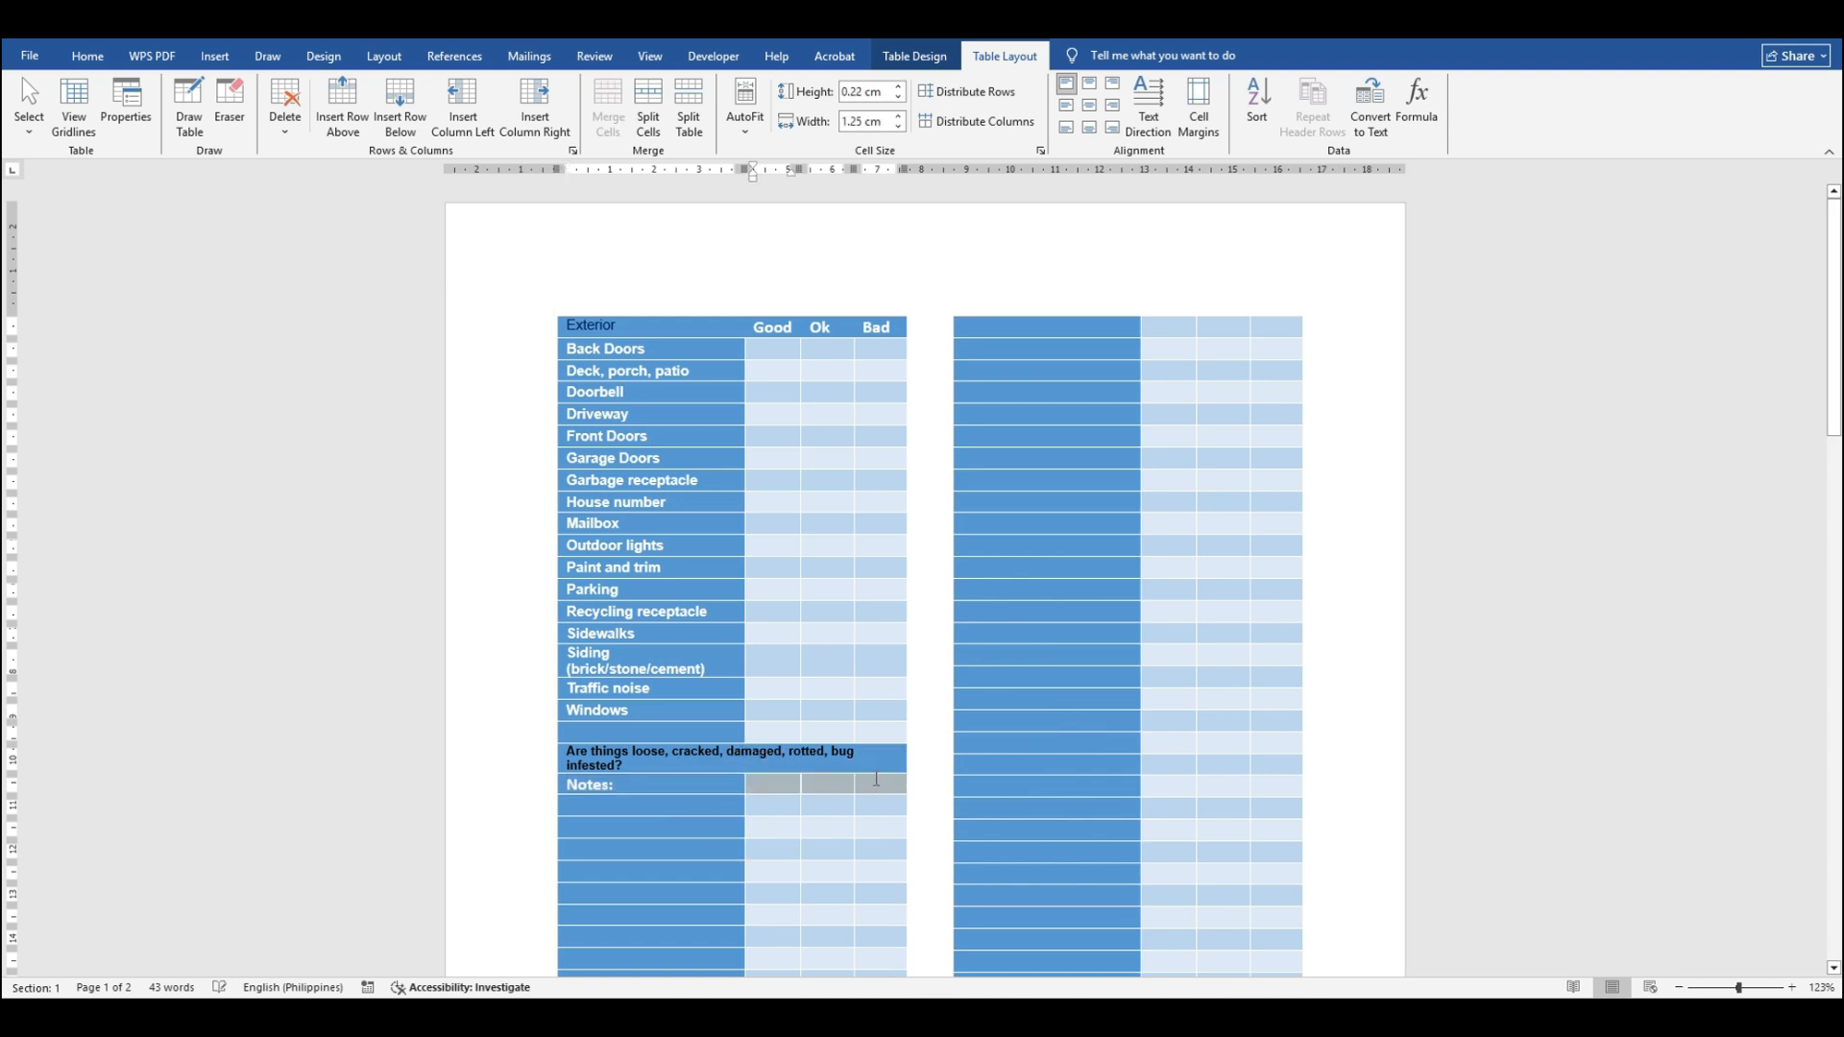
right_click(876, 785)
left_click(947, 669)
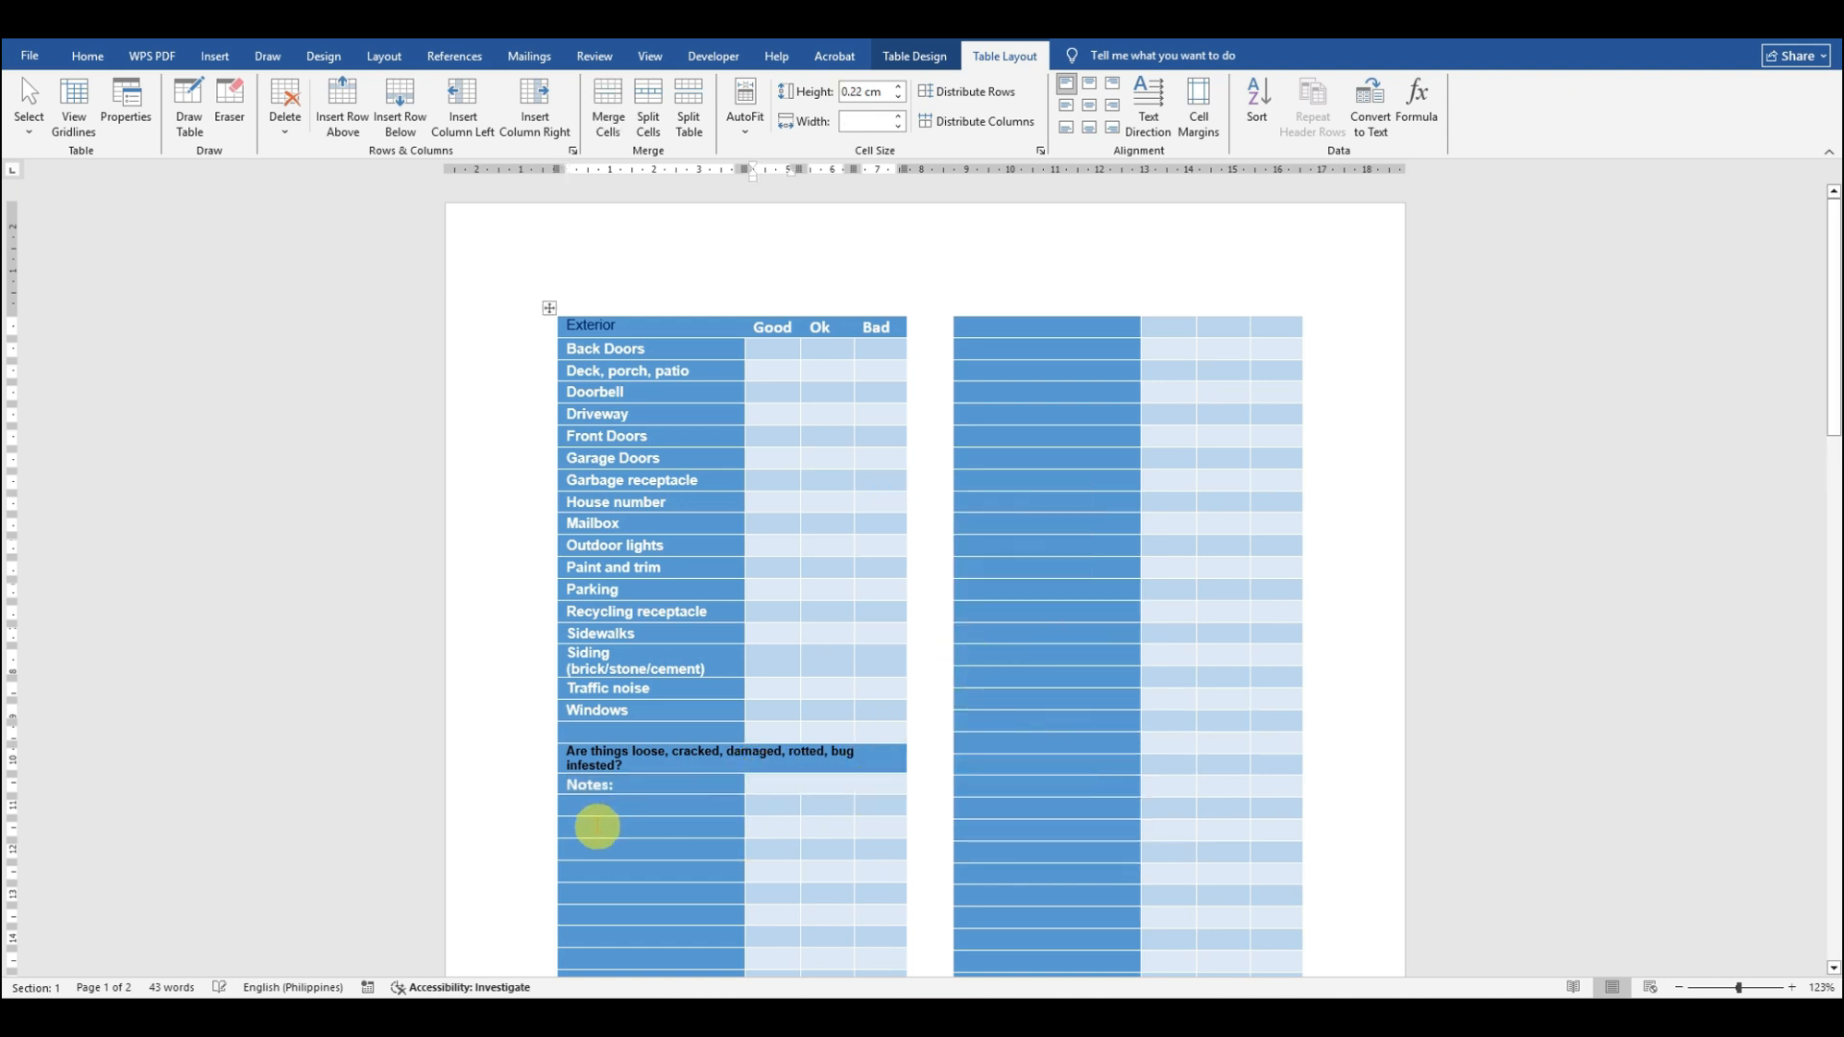
Step: Merge the cells across each of the two rows below Notes to form full-width note lines
left_click_drag(606, 808, 851, 805)
right_click(851, 805)
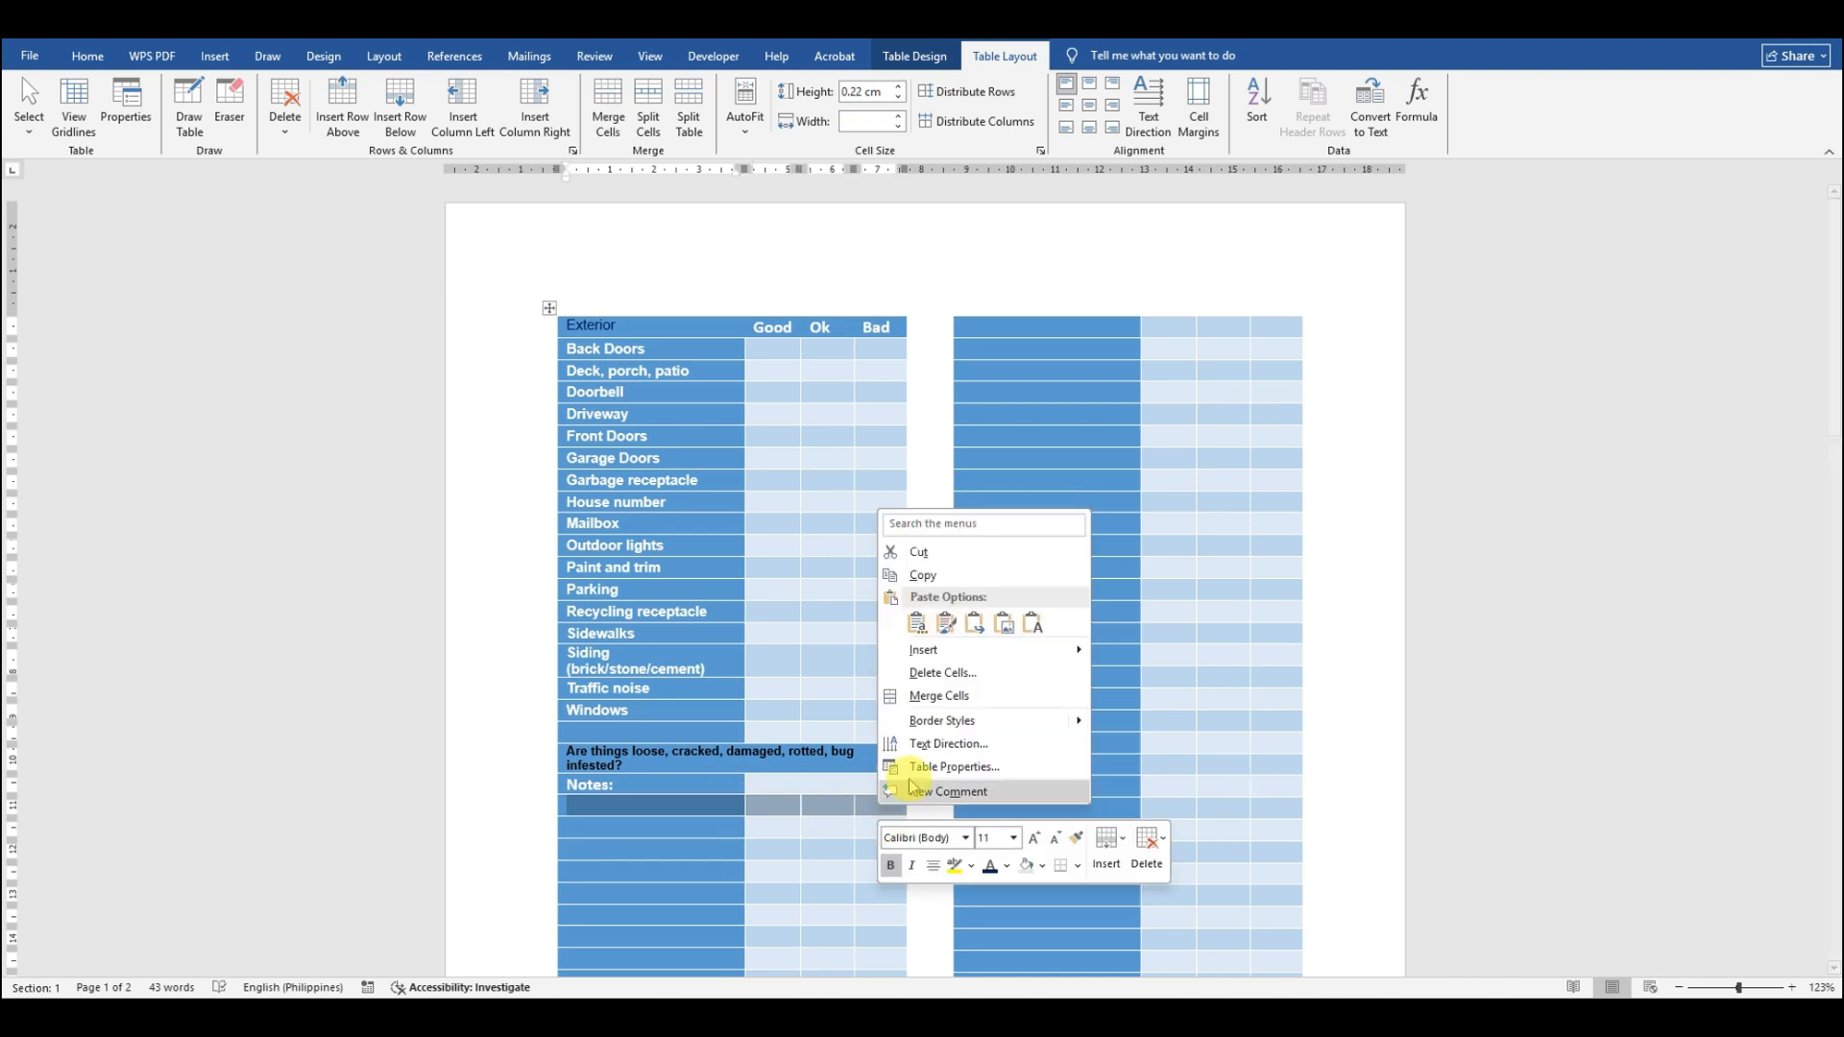
left_click(946, 698)
left_click_drag(605, 826, 872, 832)
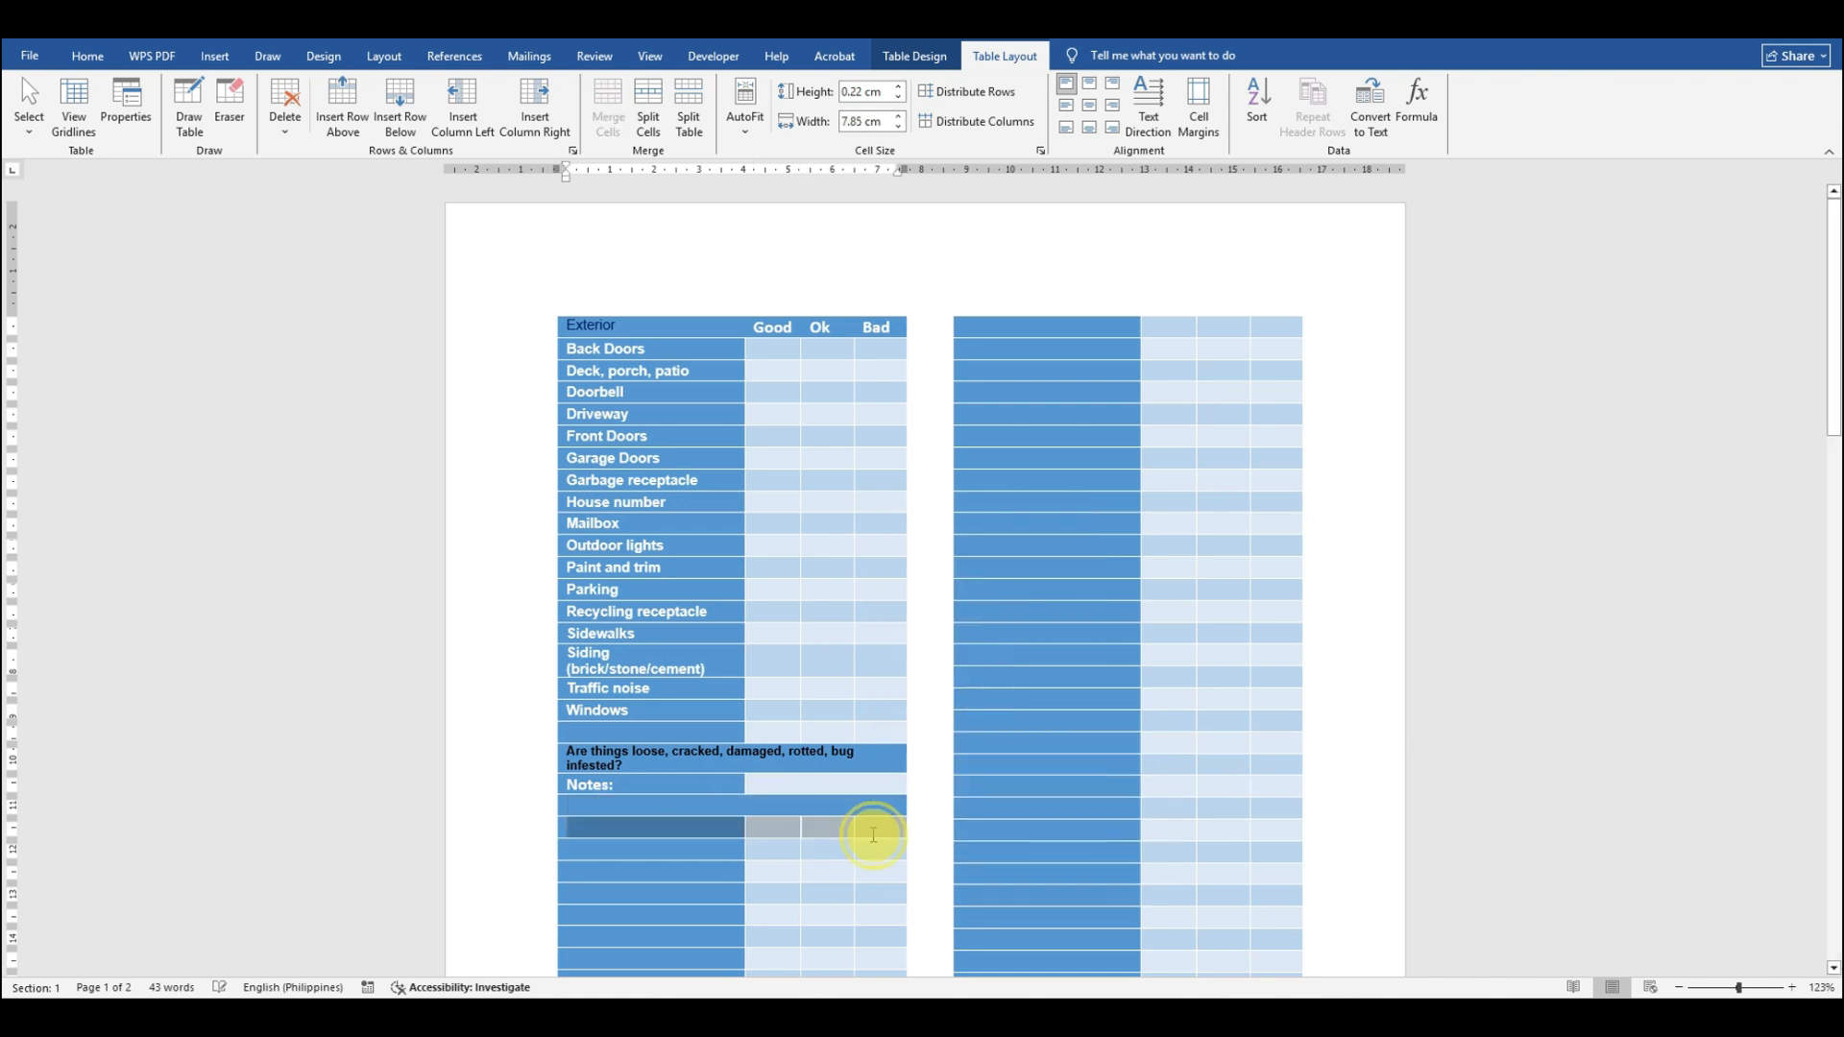
right_click(873, 832)
left_click(951, 725)
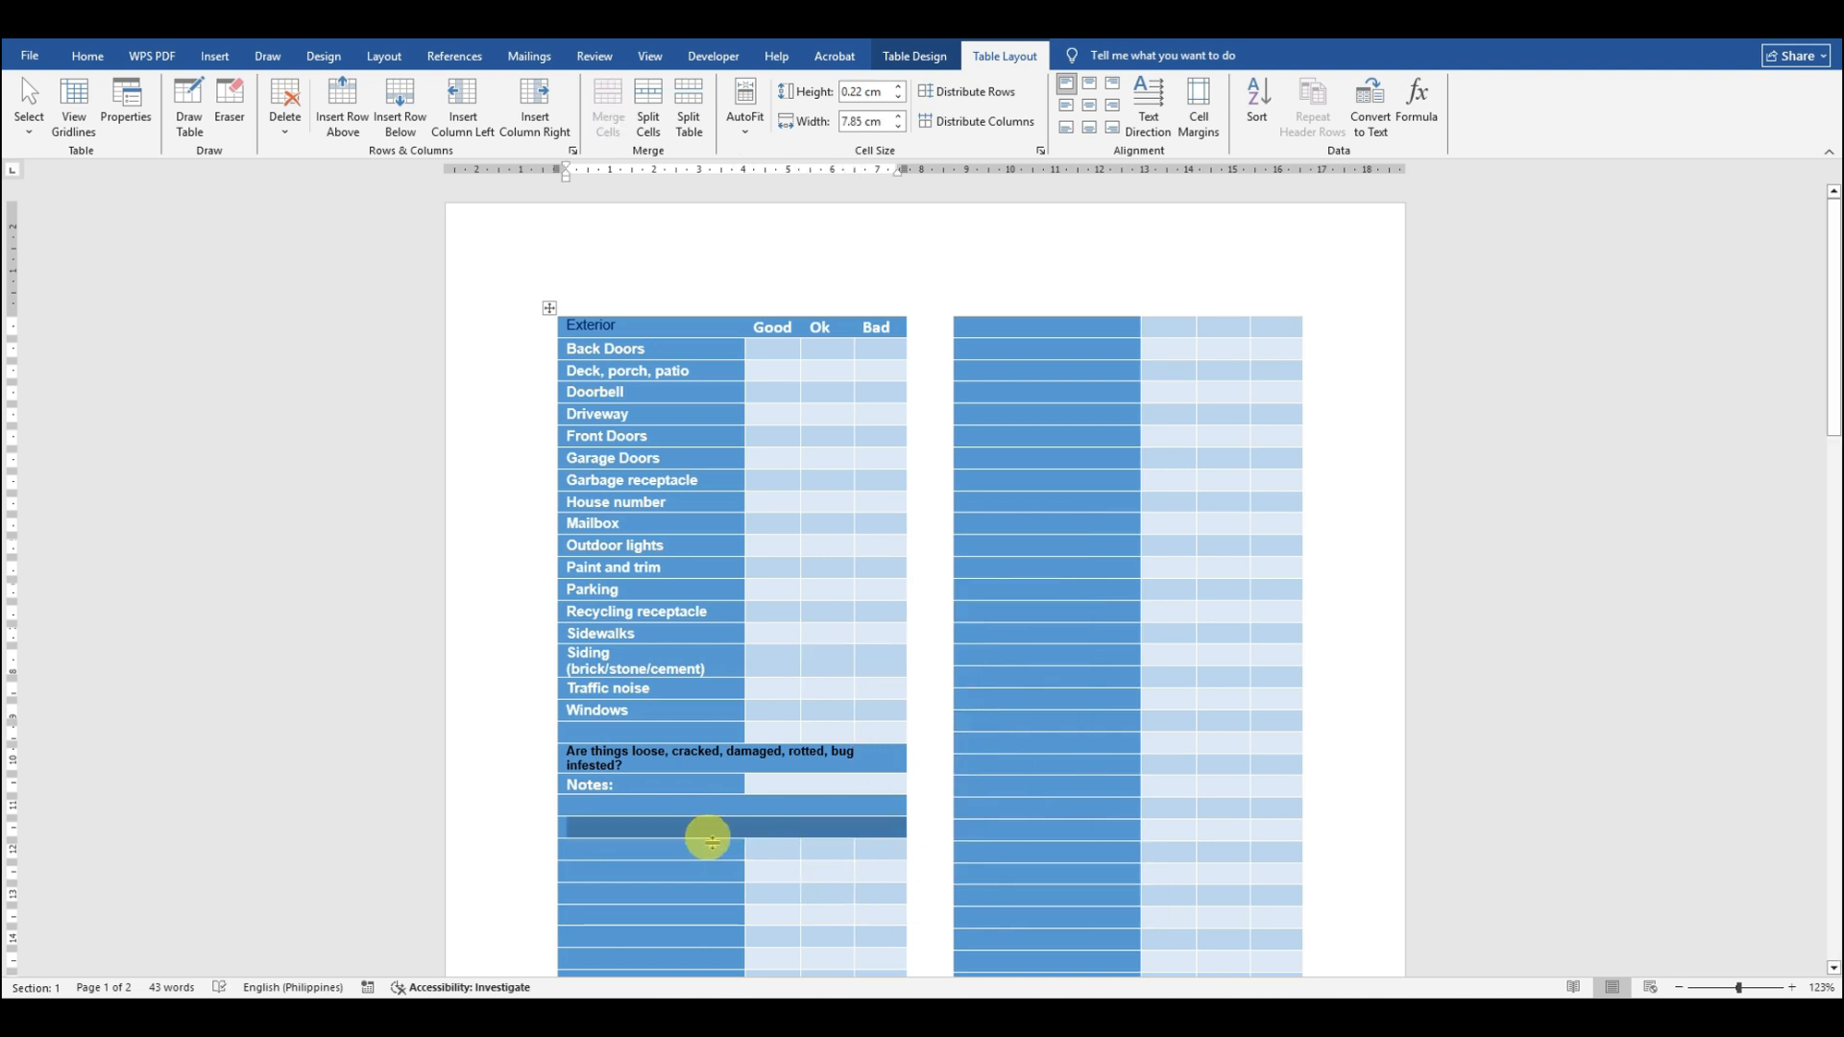
left_click(712, 849)
Step: Format the Exterior, Good, Ok and Bad header row as 10 pt Calibri Light in bold
scroll(794, 736, "down", 3)
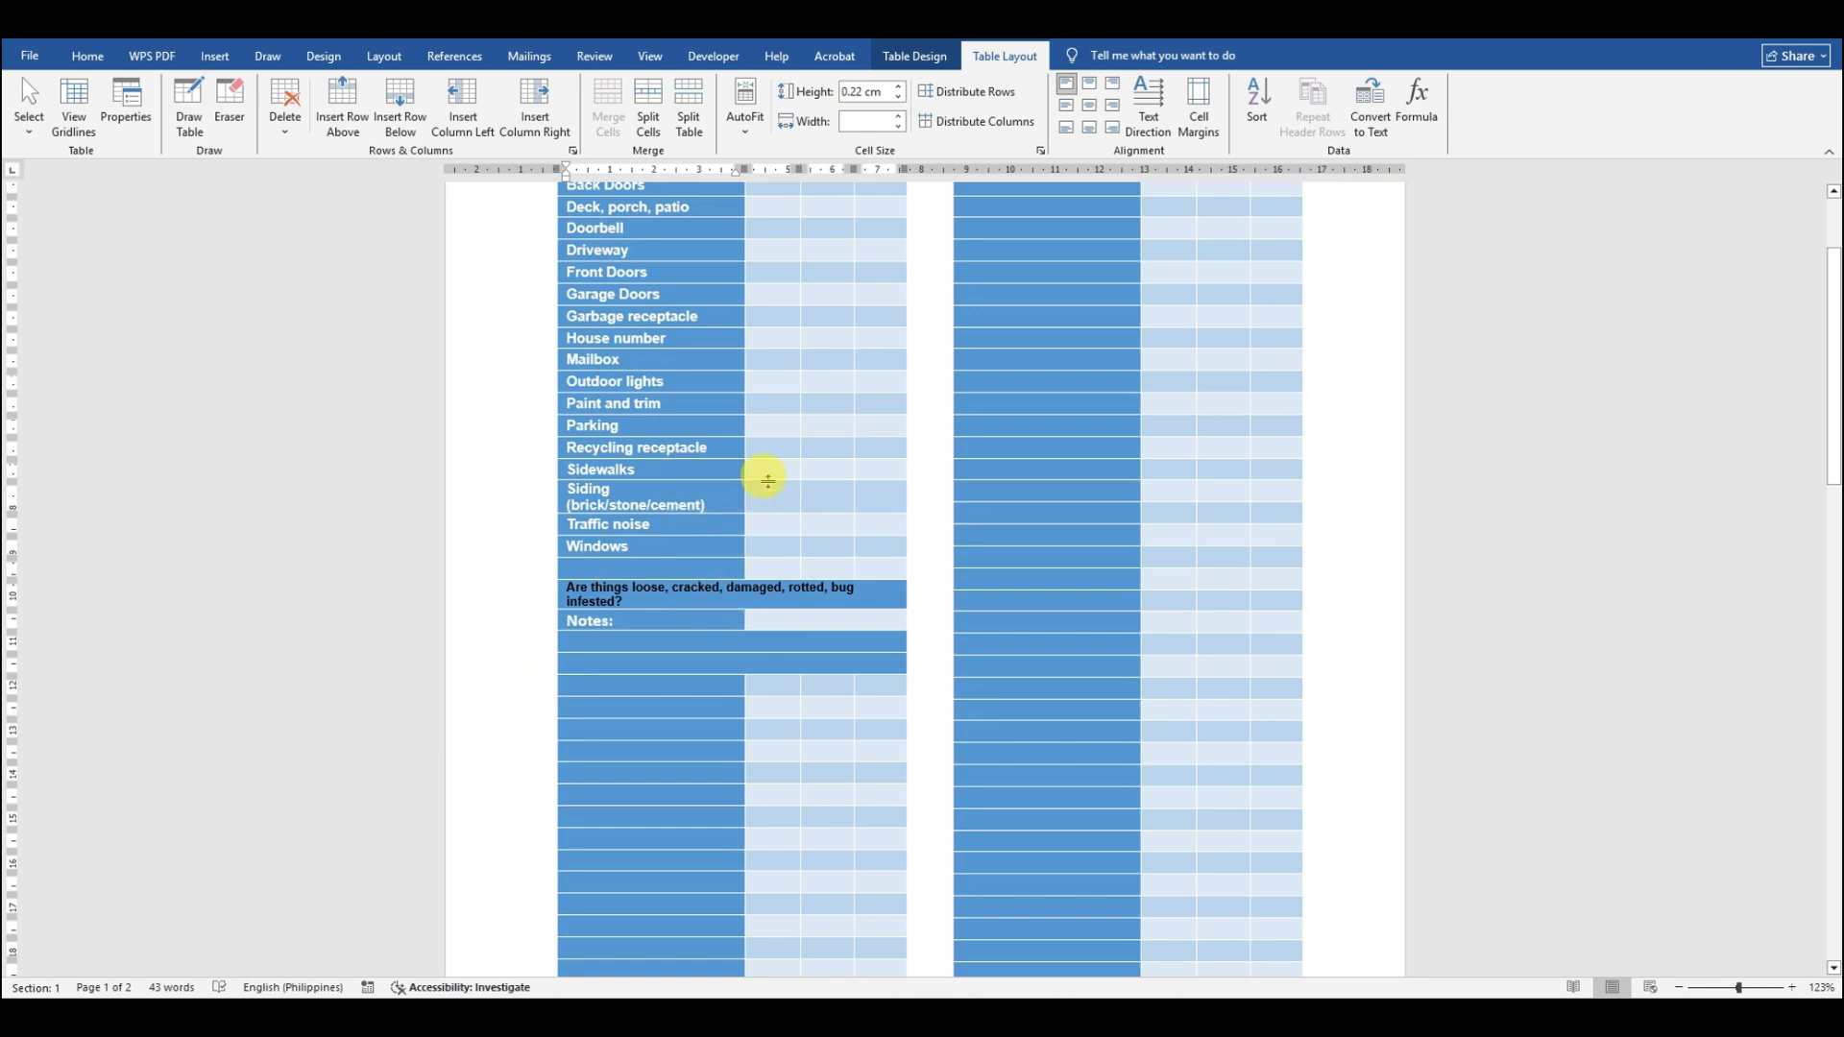
scroll(769, 481, "up", 3)
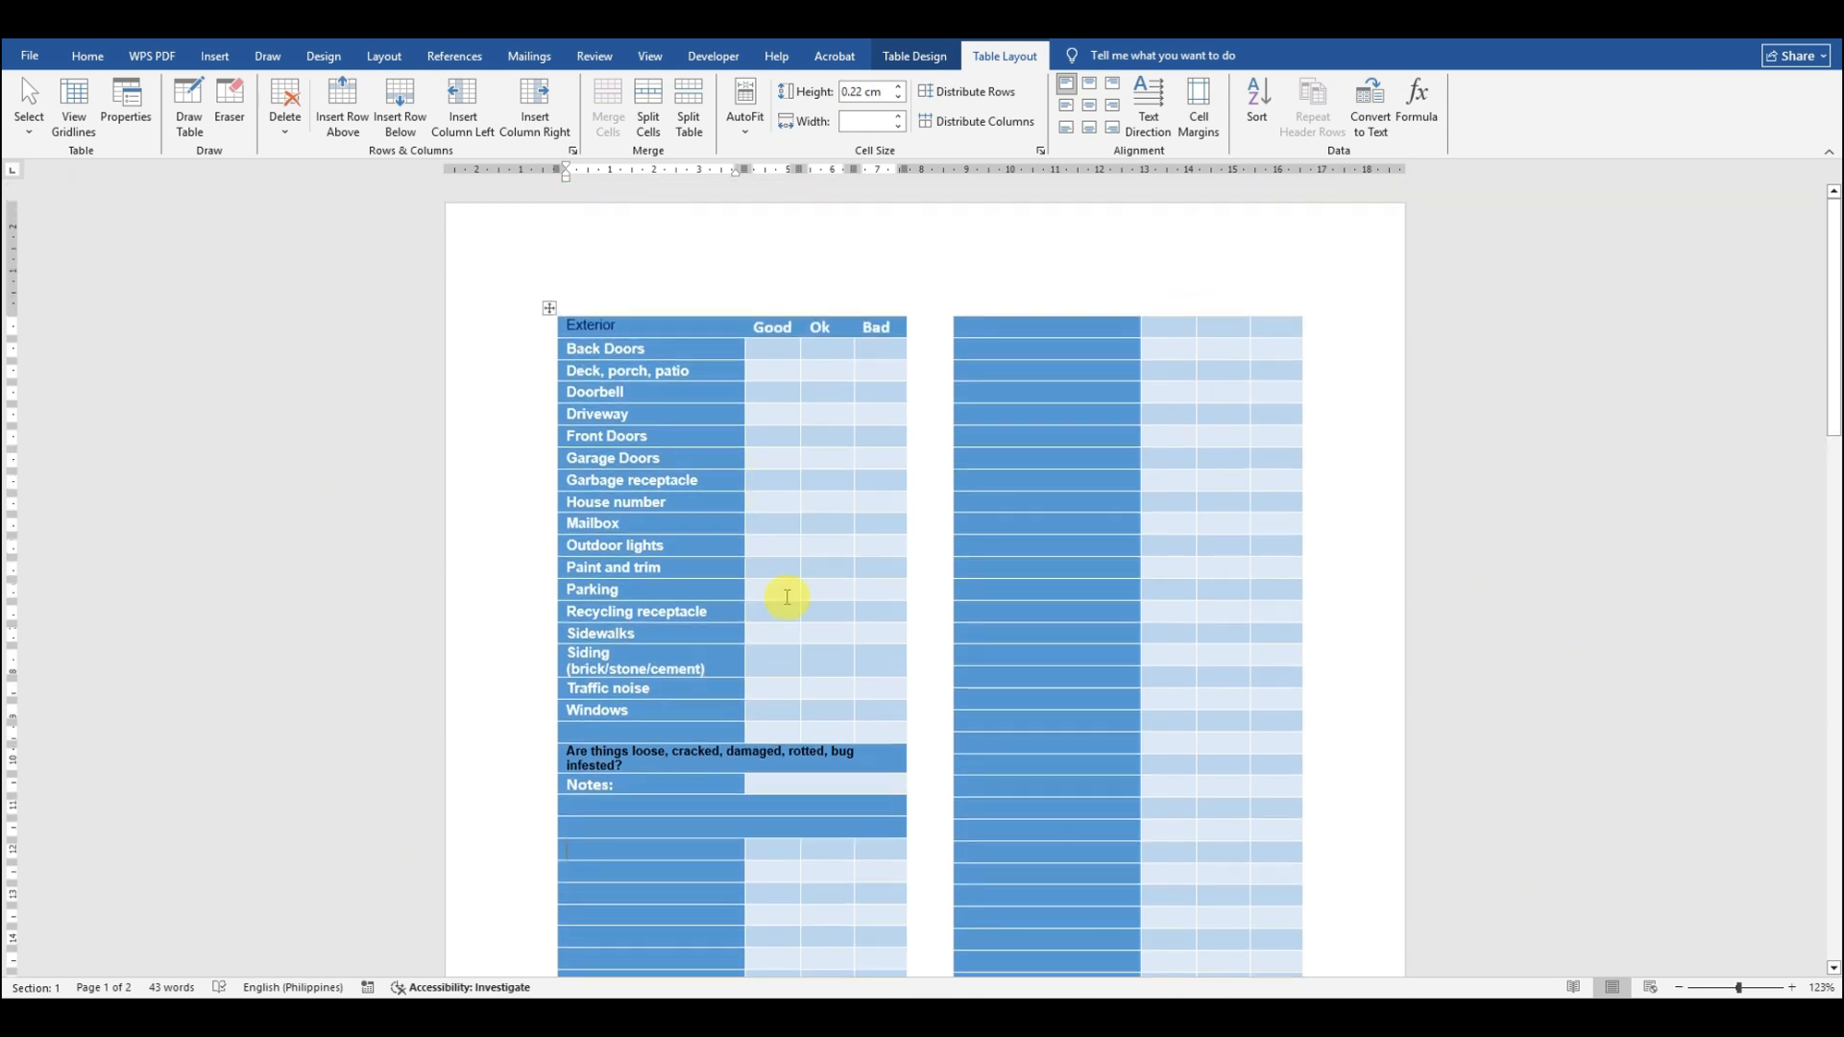
scroll(787, 597, "down", 2)
scroll(766, 618, "up", 1)
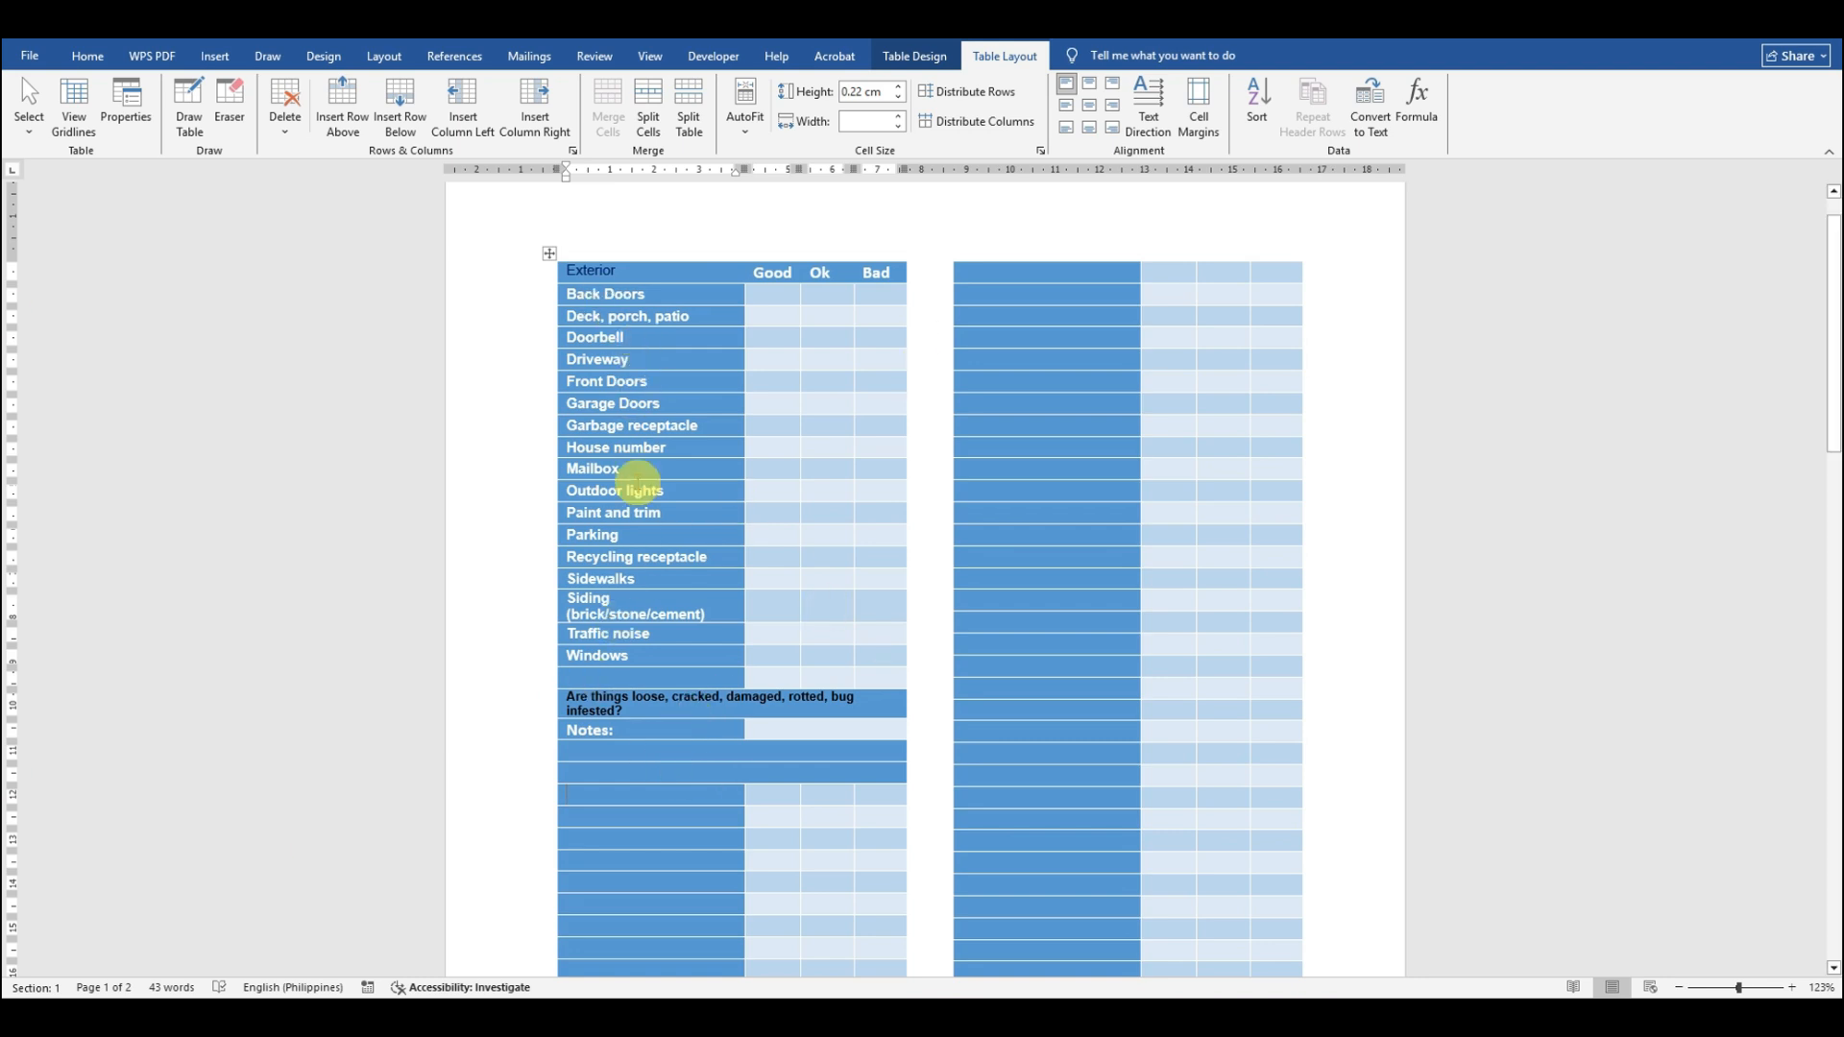
left_click_drag(570, 270, 907, 269)
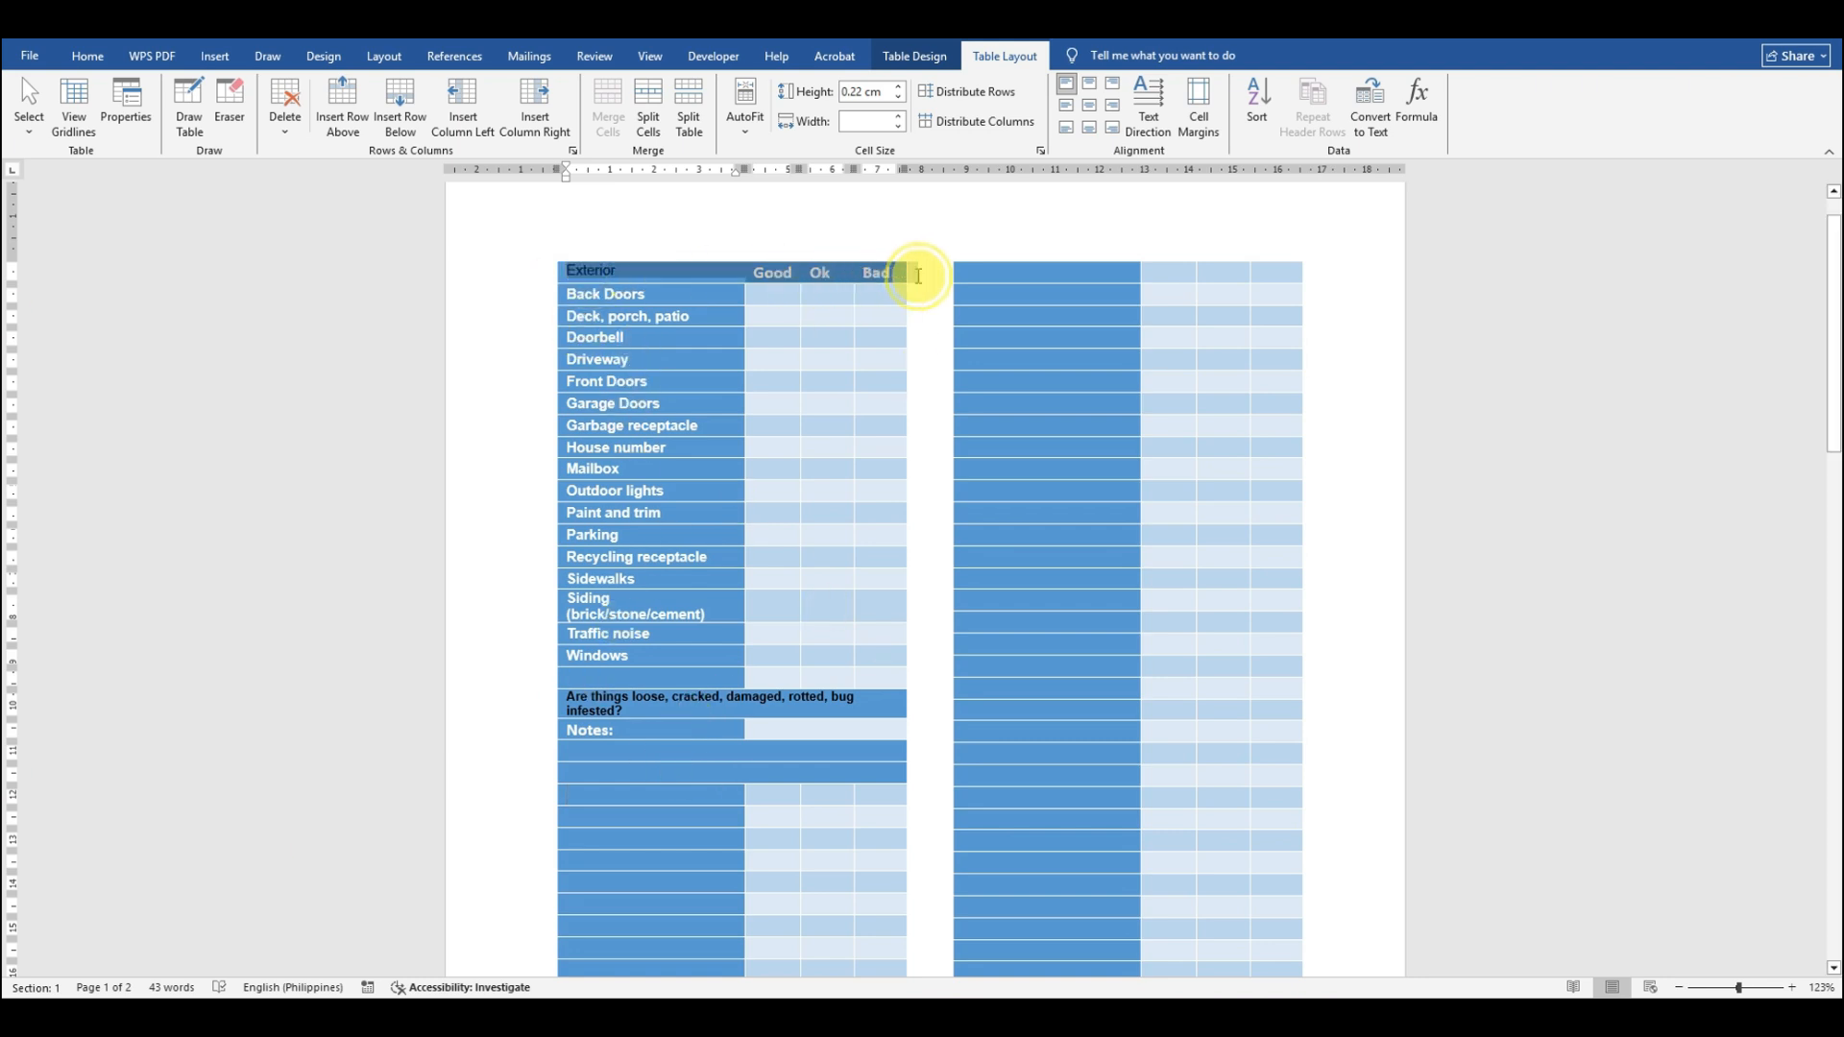
left_click(87, 56)
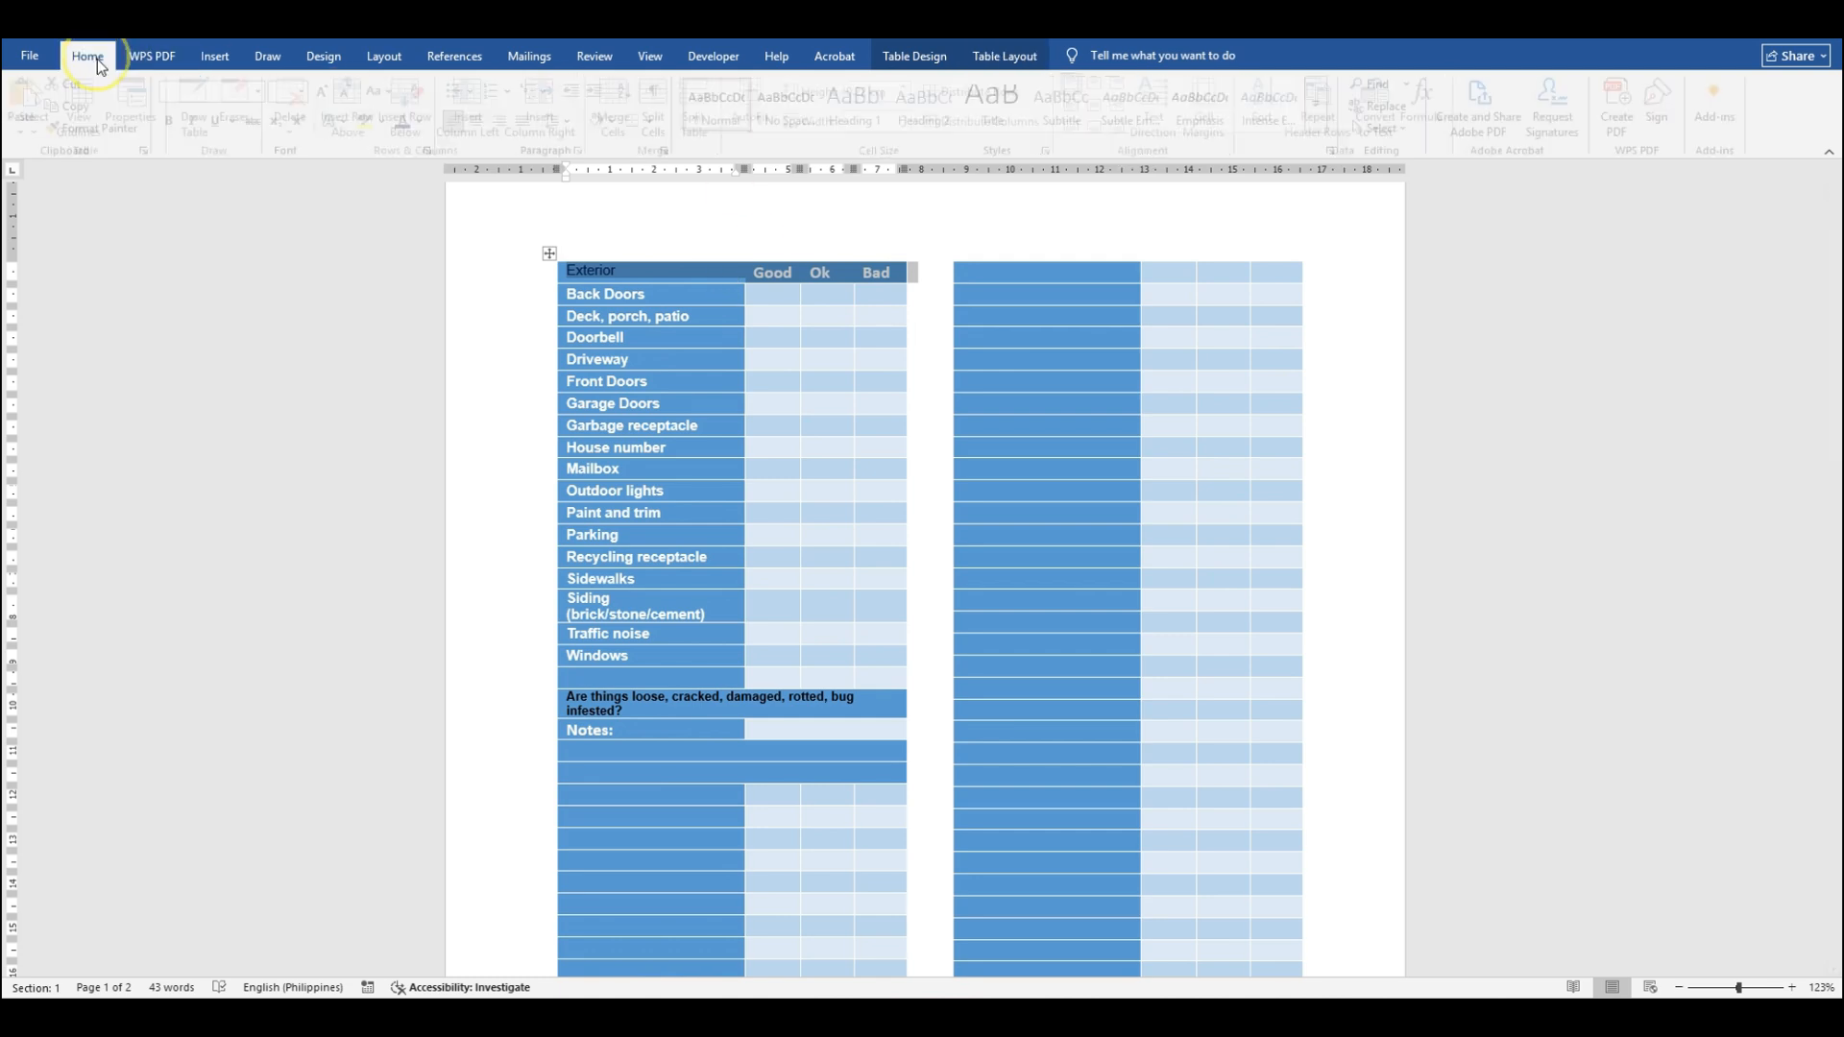
left_click(252, 91)
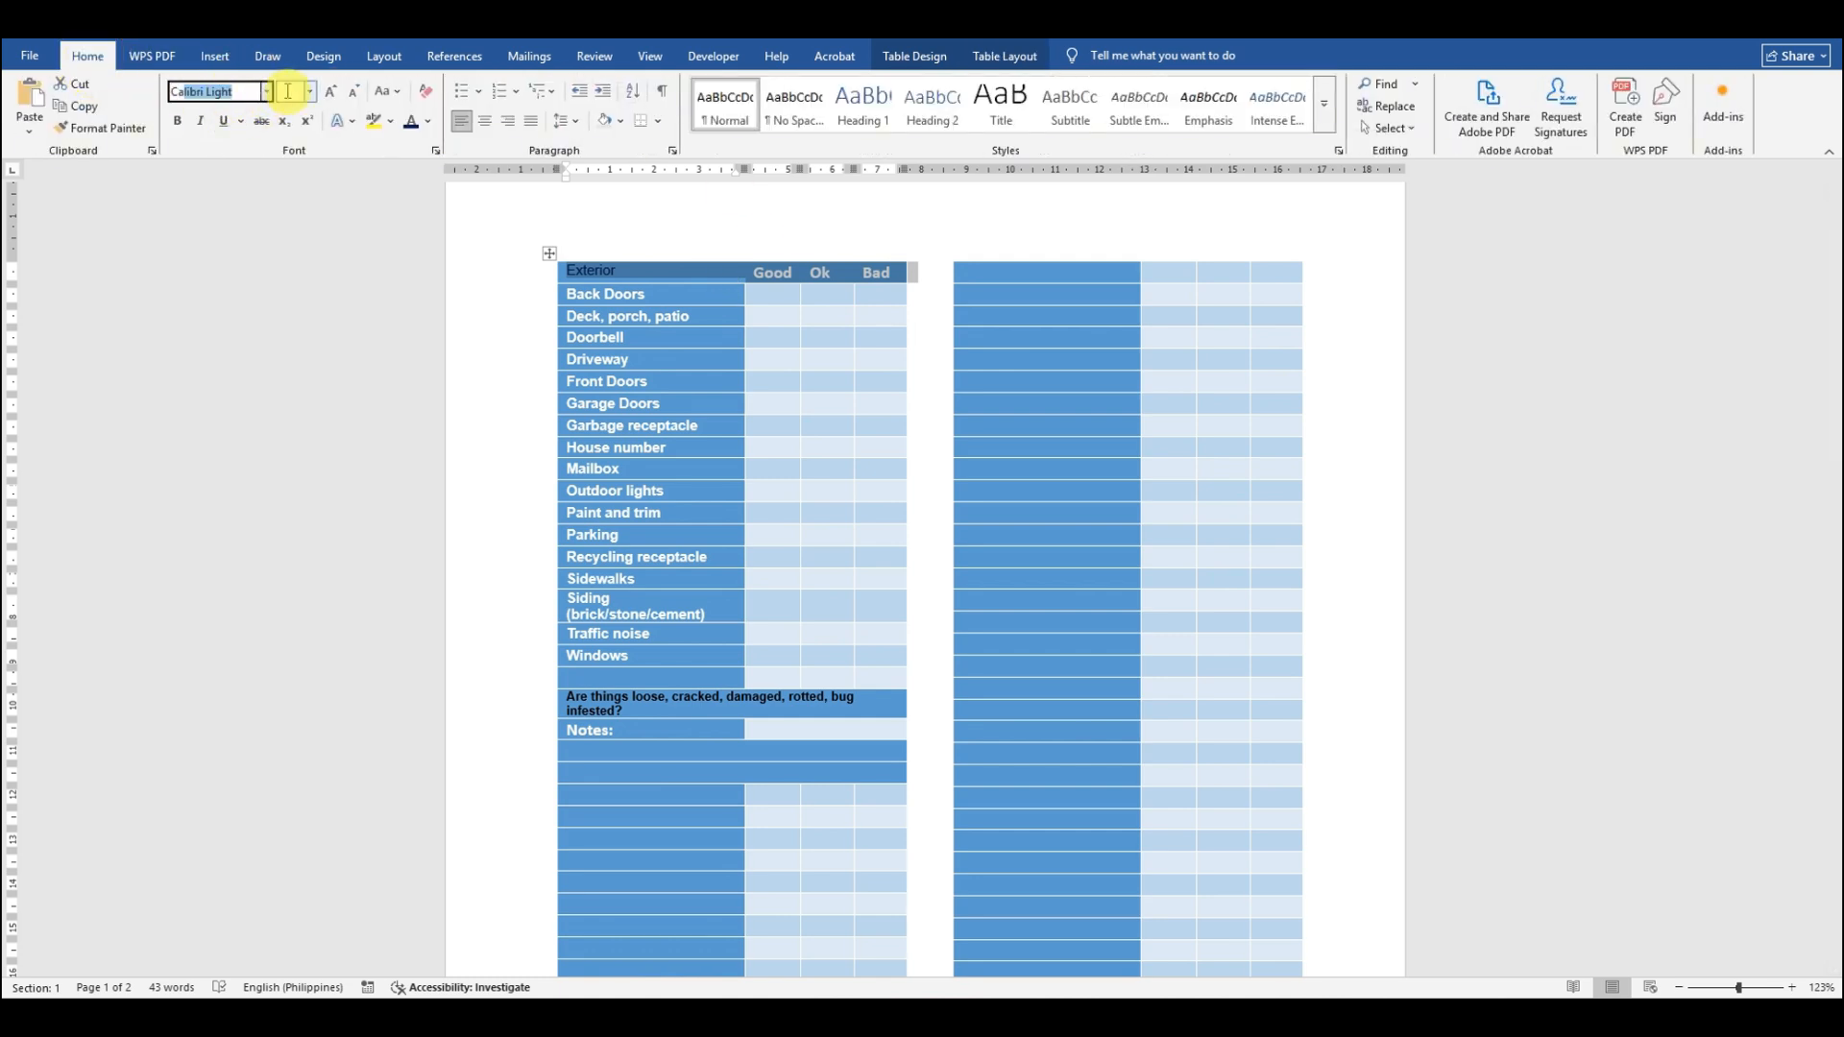
left_click(288, 91)
type("10")
key("Return")
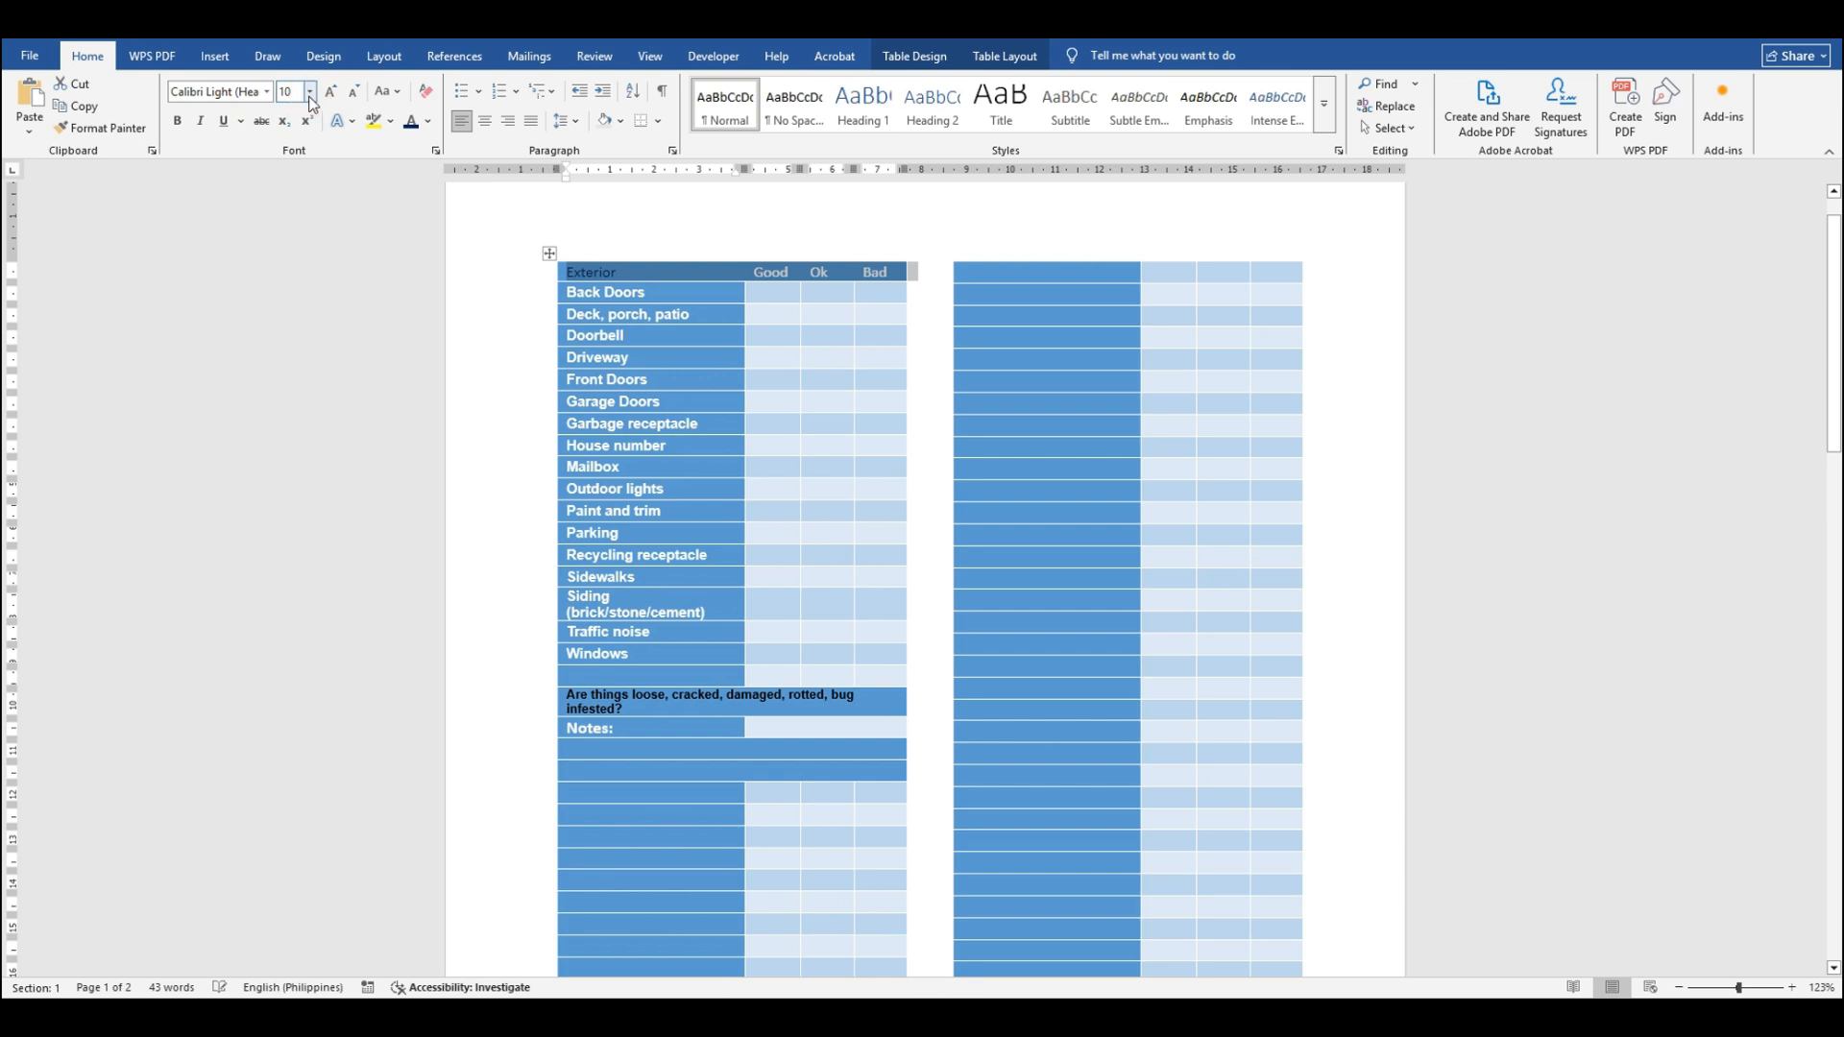
left_click(180, 123)
left_click(845, 444)
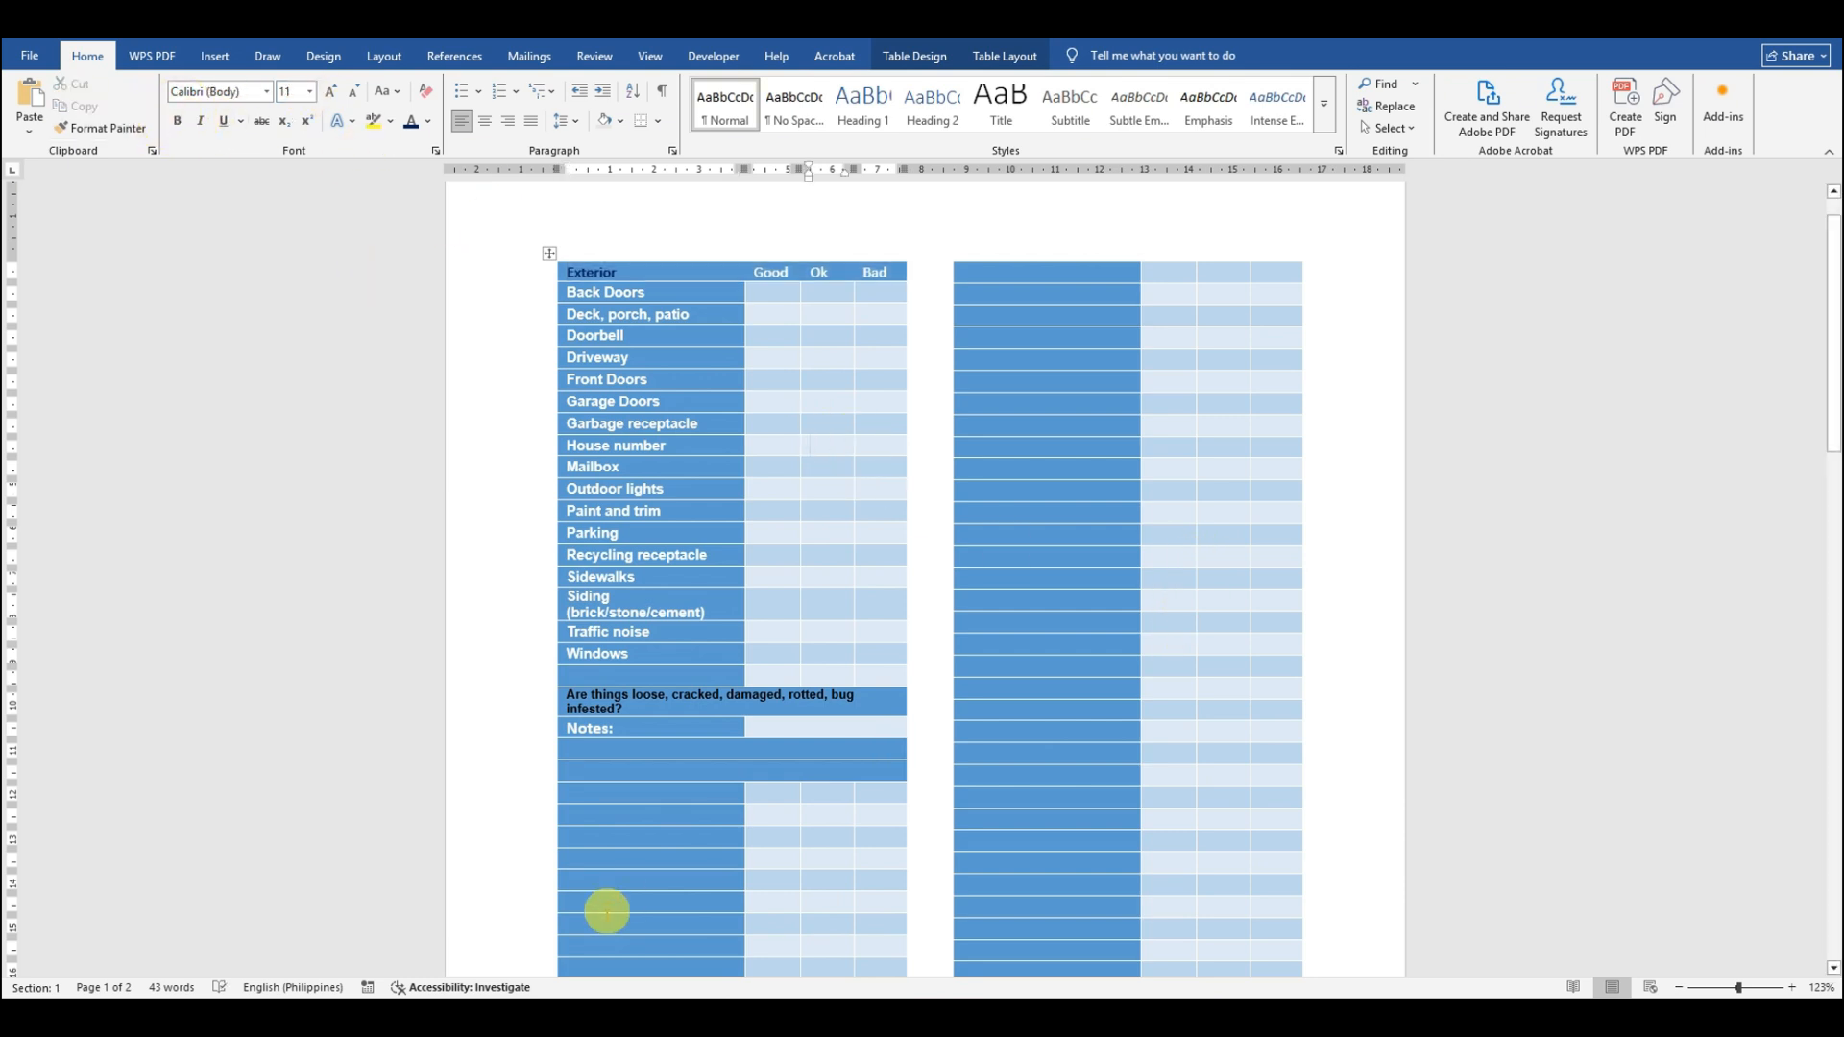
Step: Switch to the home-inspection-checklist document and save it as a Word Template named "home inspection checklist" in the Custom Office Templates folder
mouse_move(519, 999)
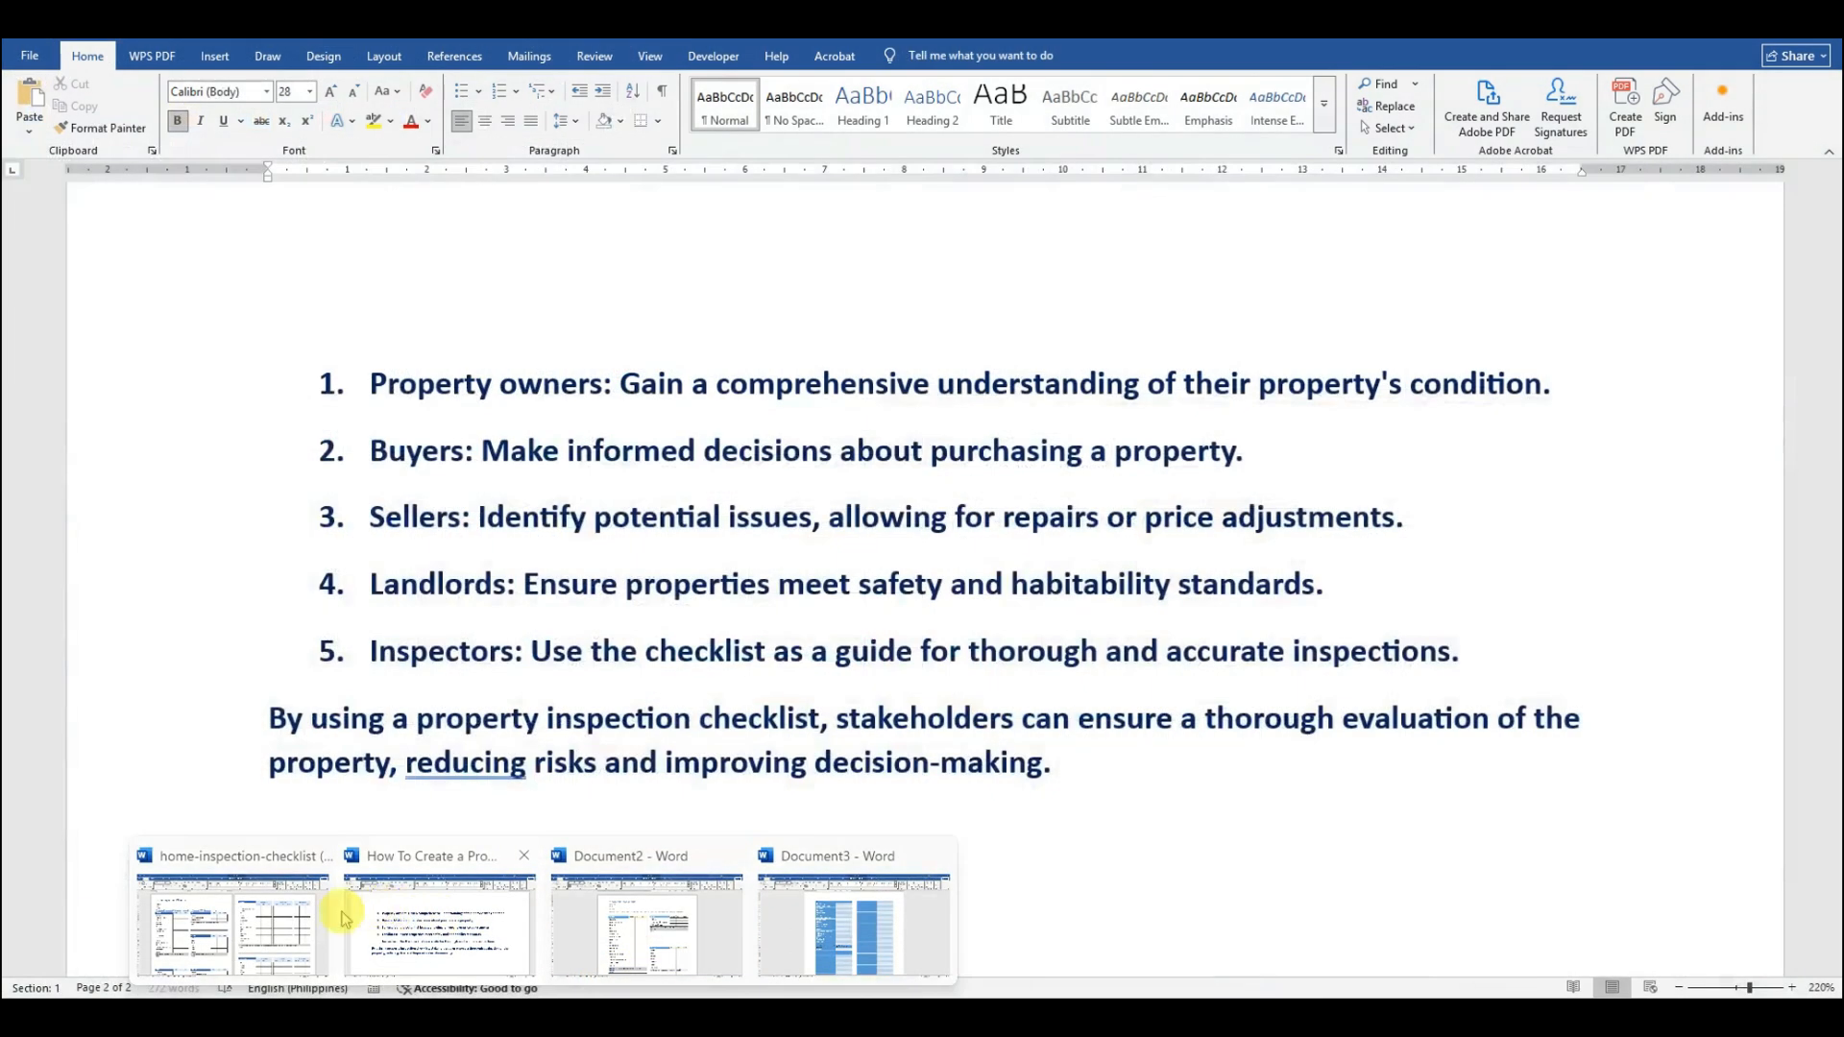
left_click(317, 917)
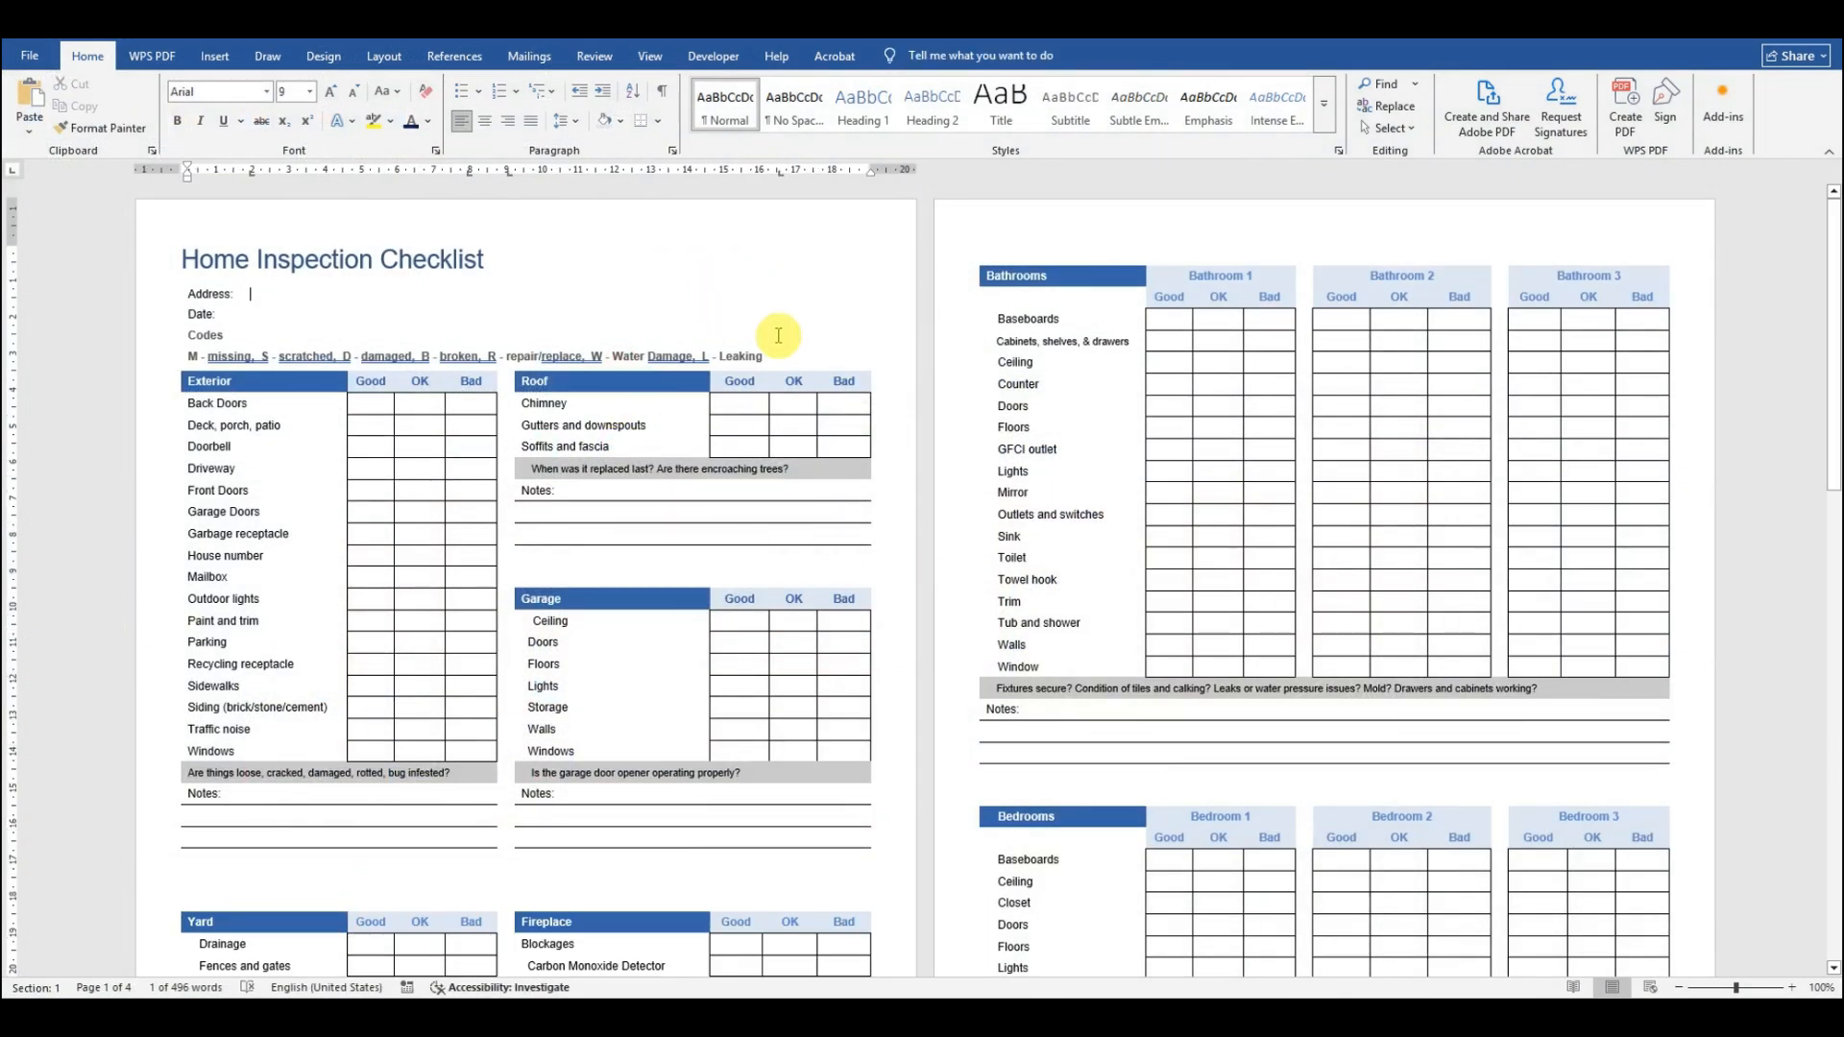
left_click(30, 57)
left_click(75, 321)
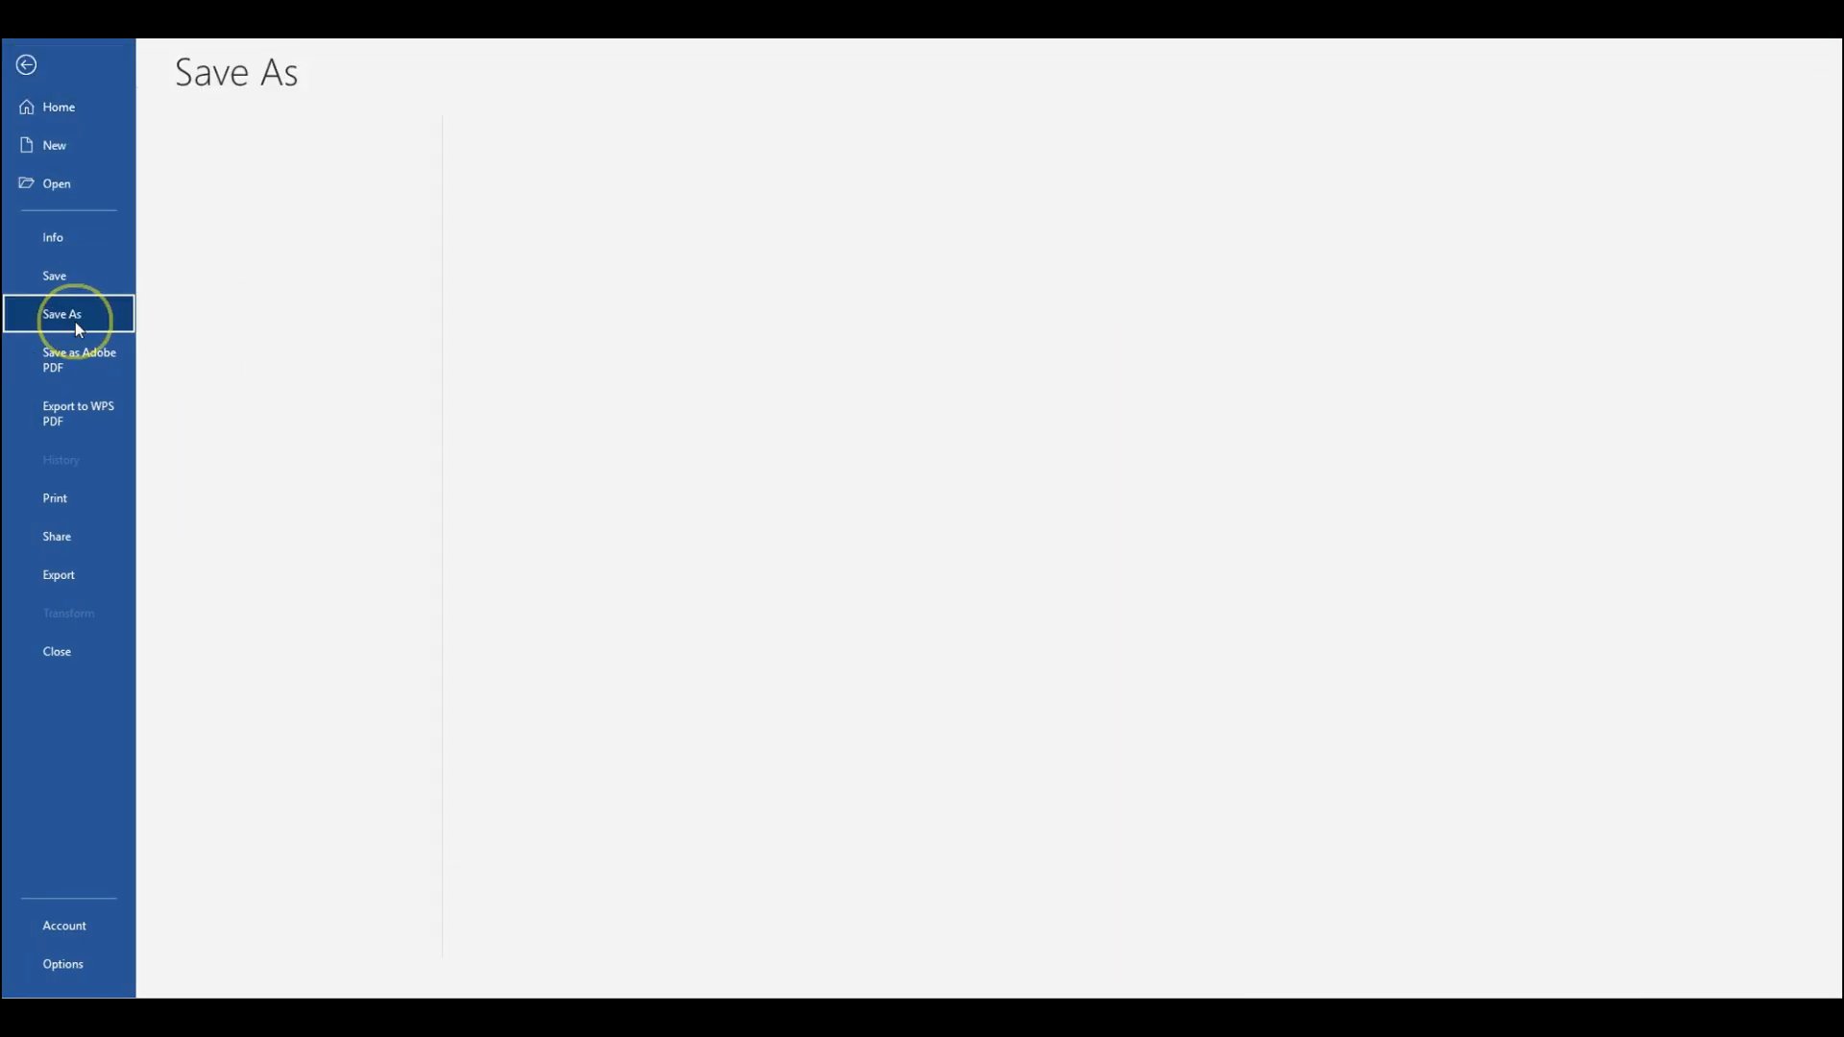
left_click(284, 504)
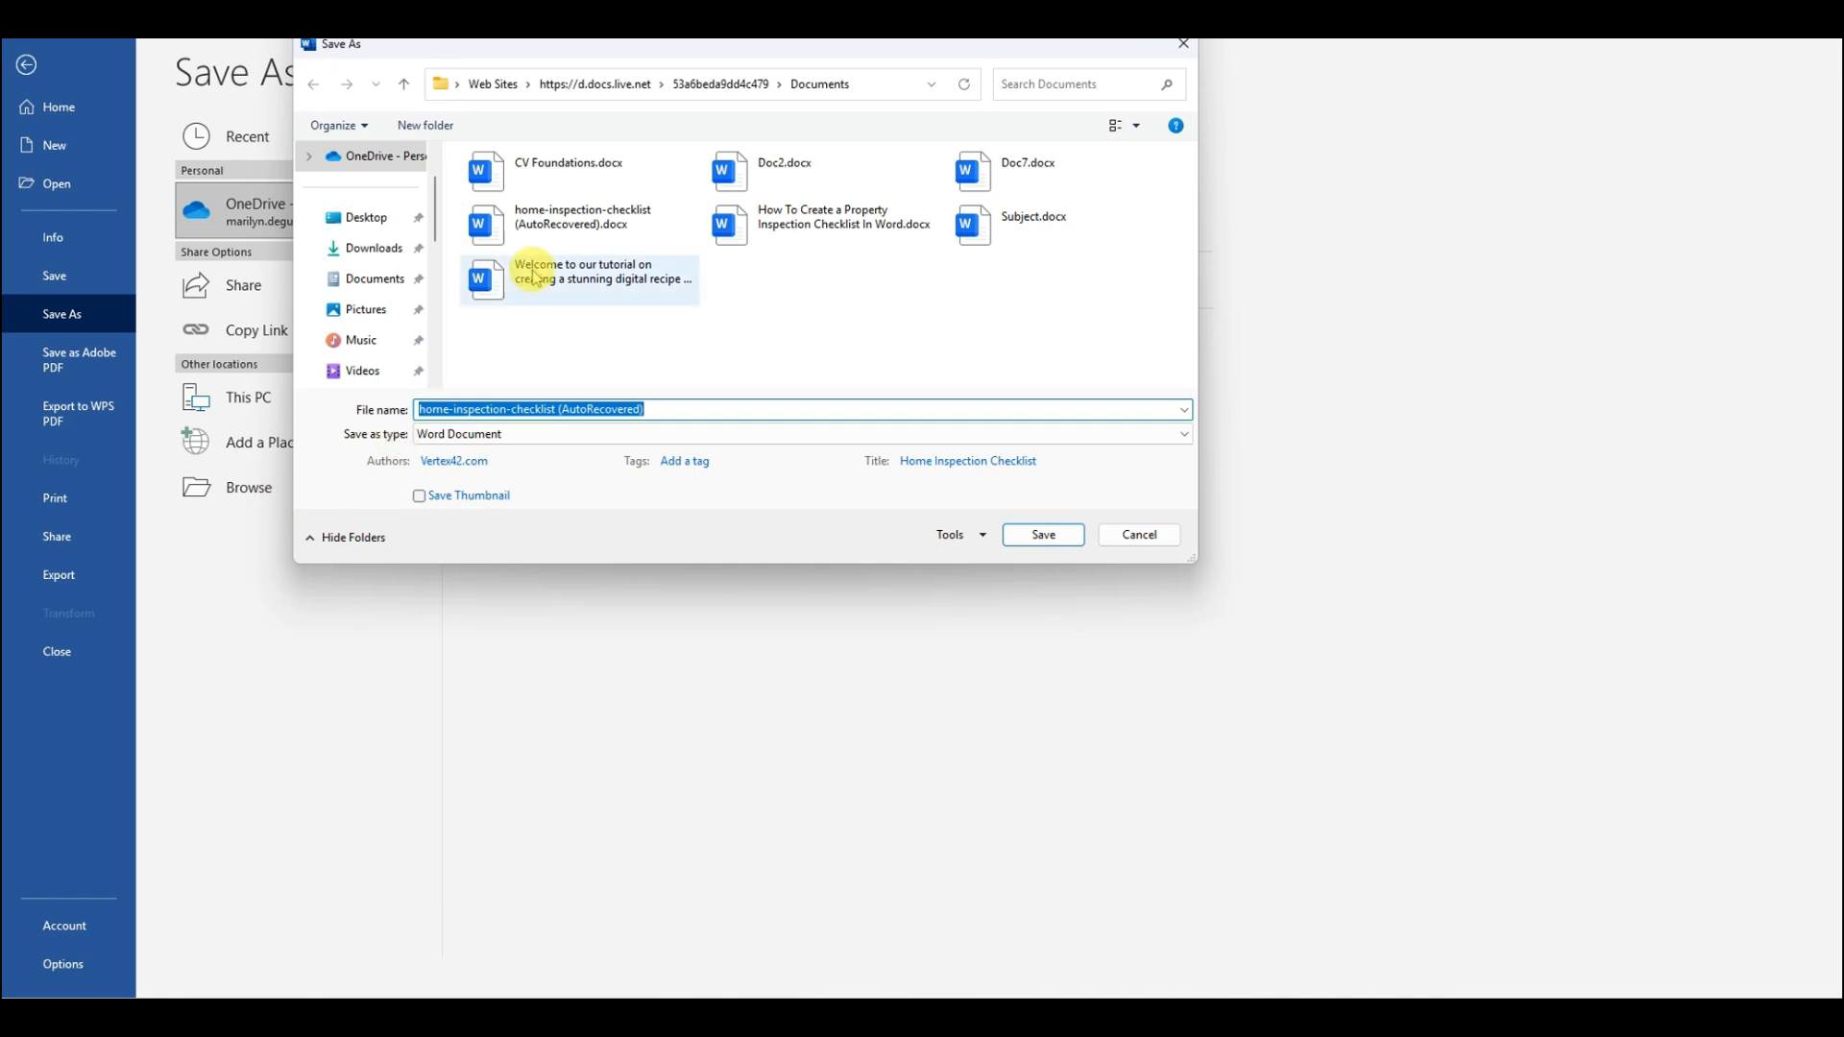
left_click(497, 439)
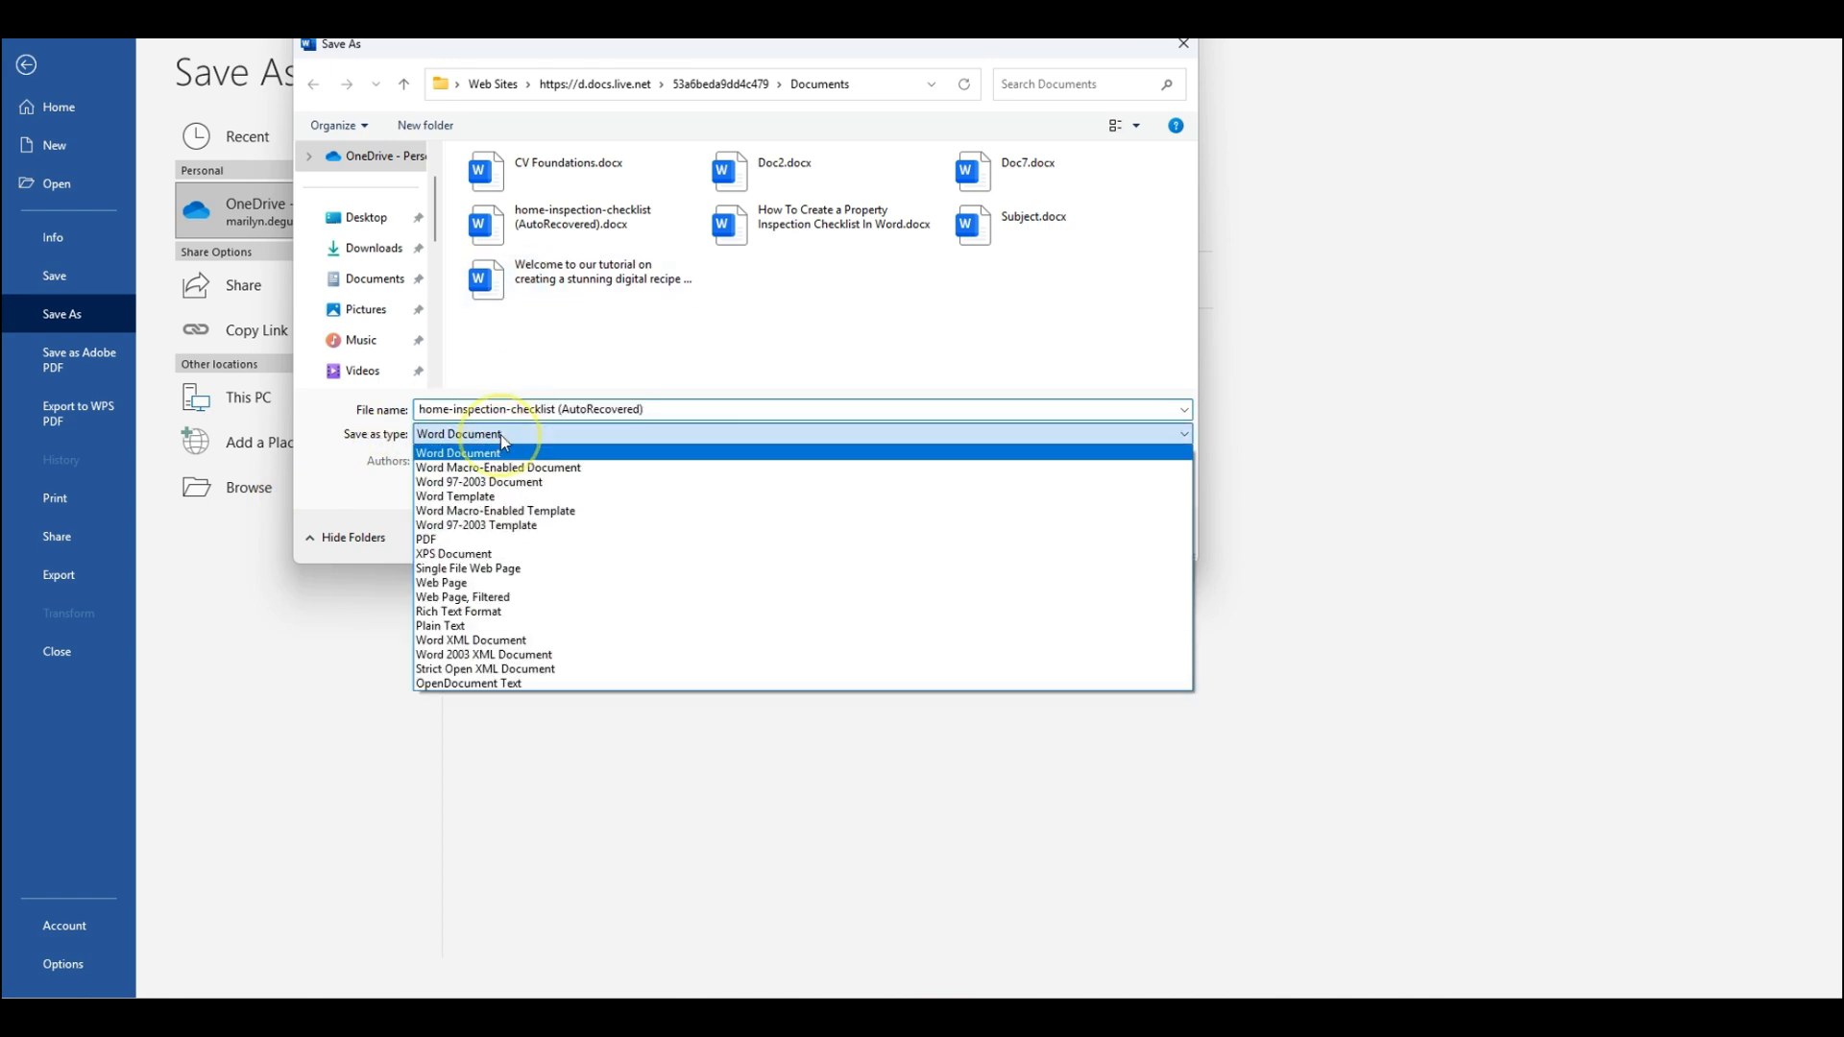
left_click(530, 501)
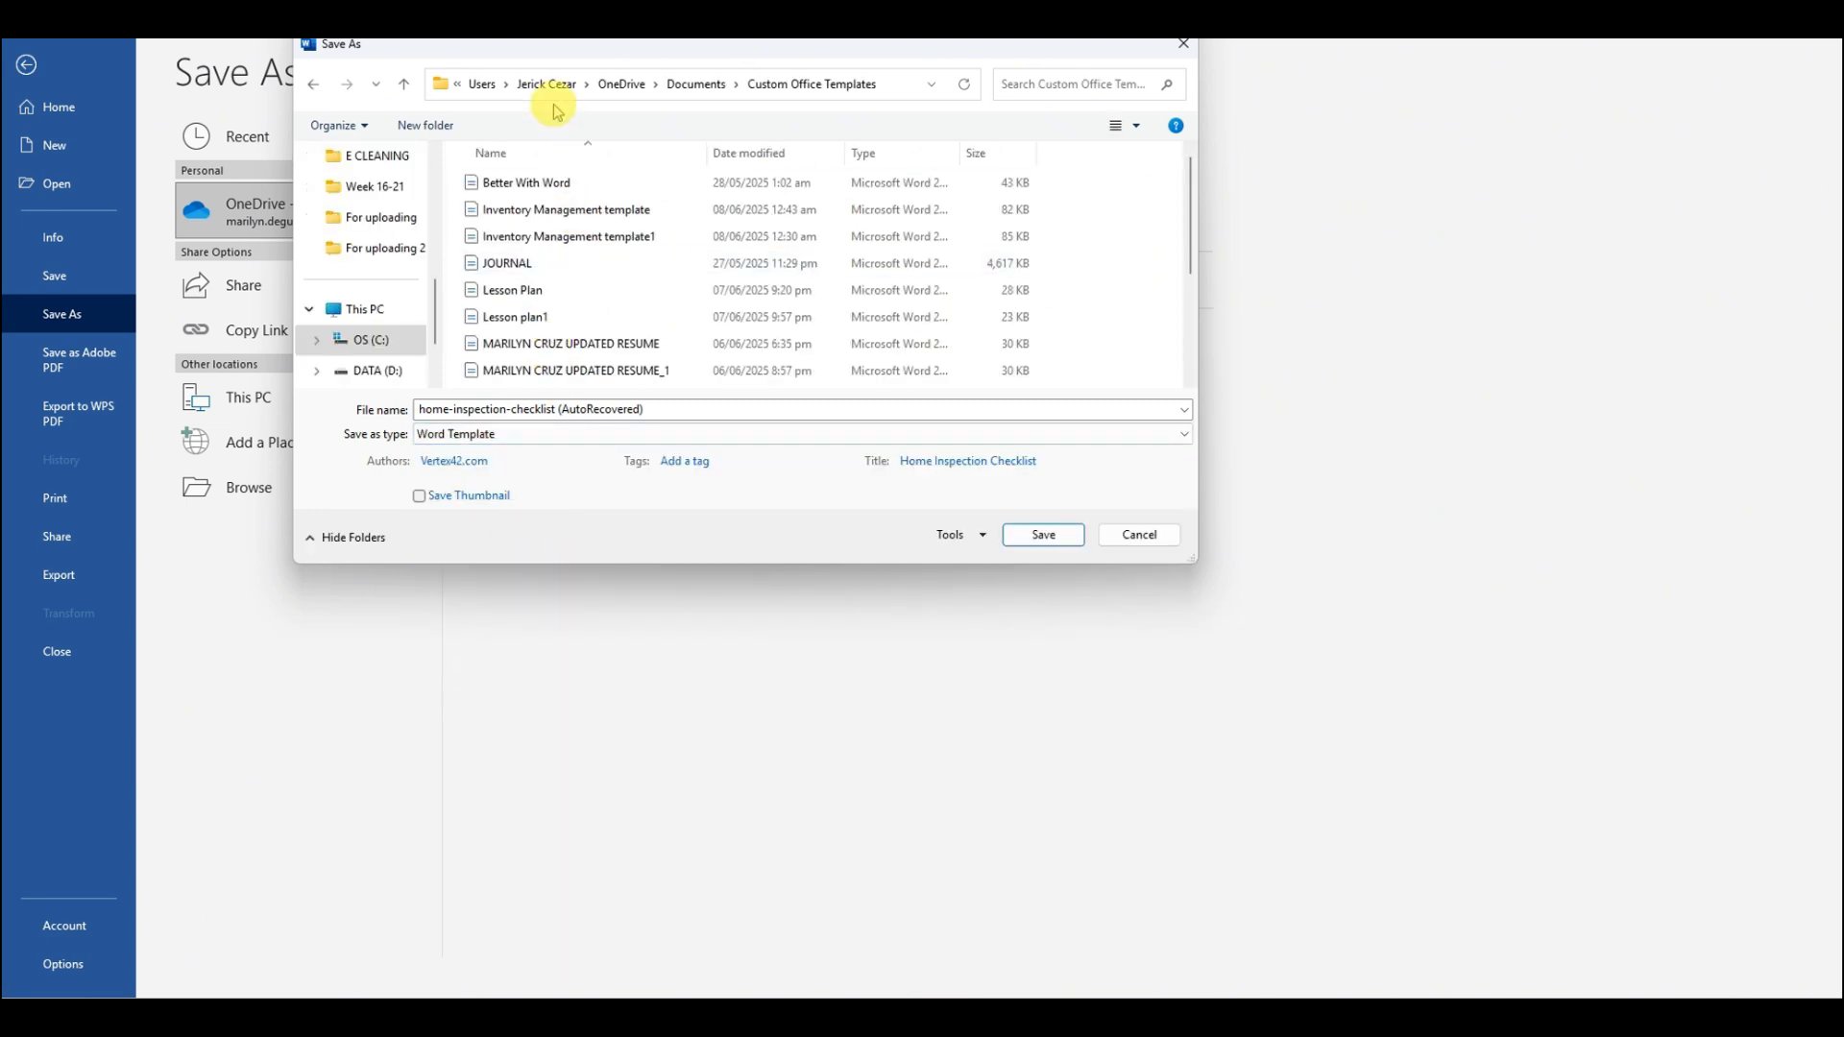
left_click(680, 407)
left_click(686, 410)
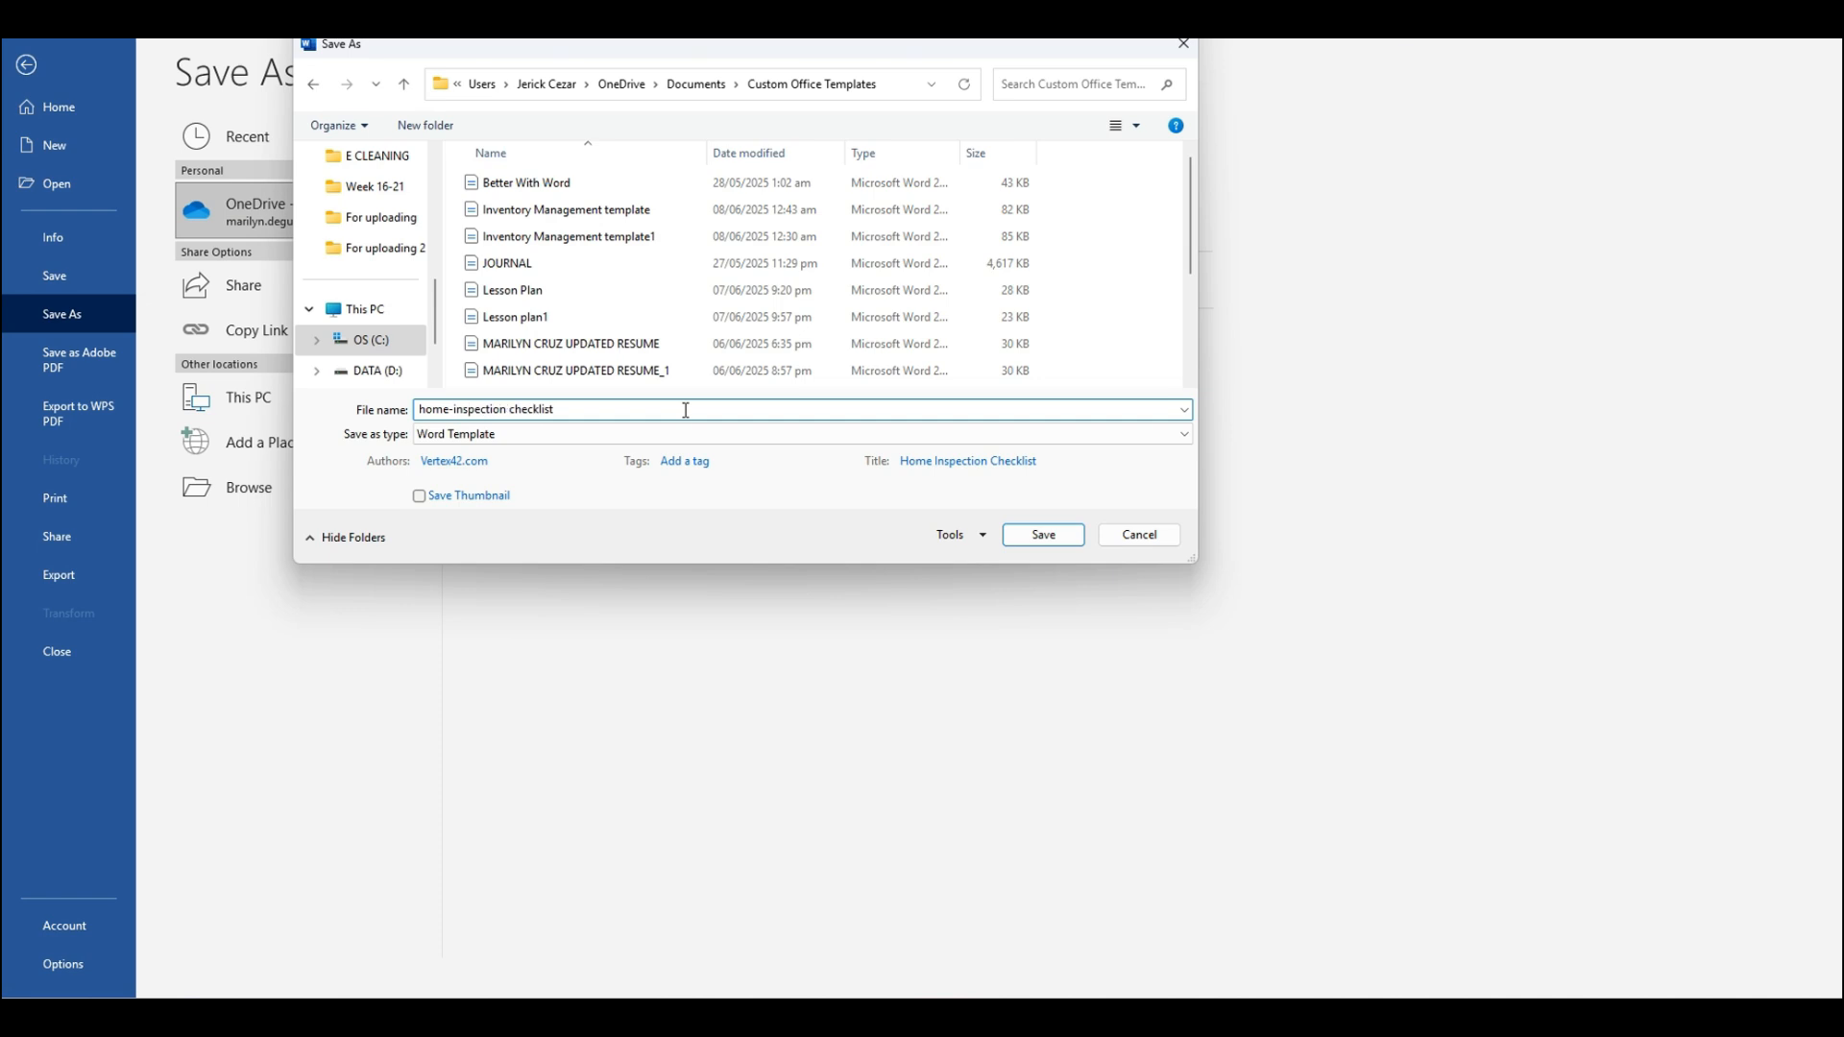
left_click(1050, 543)
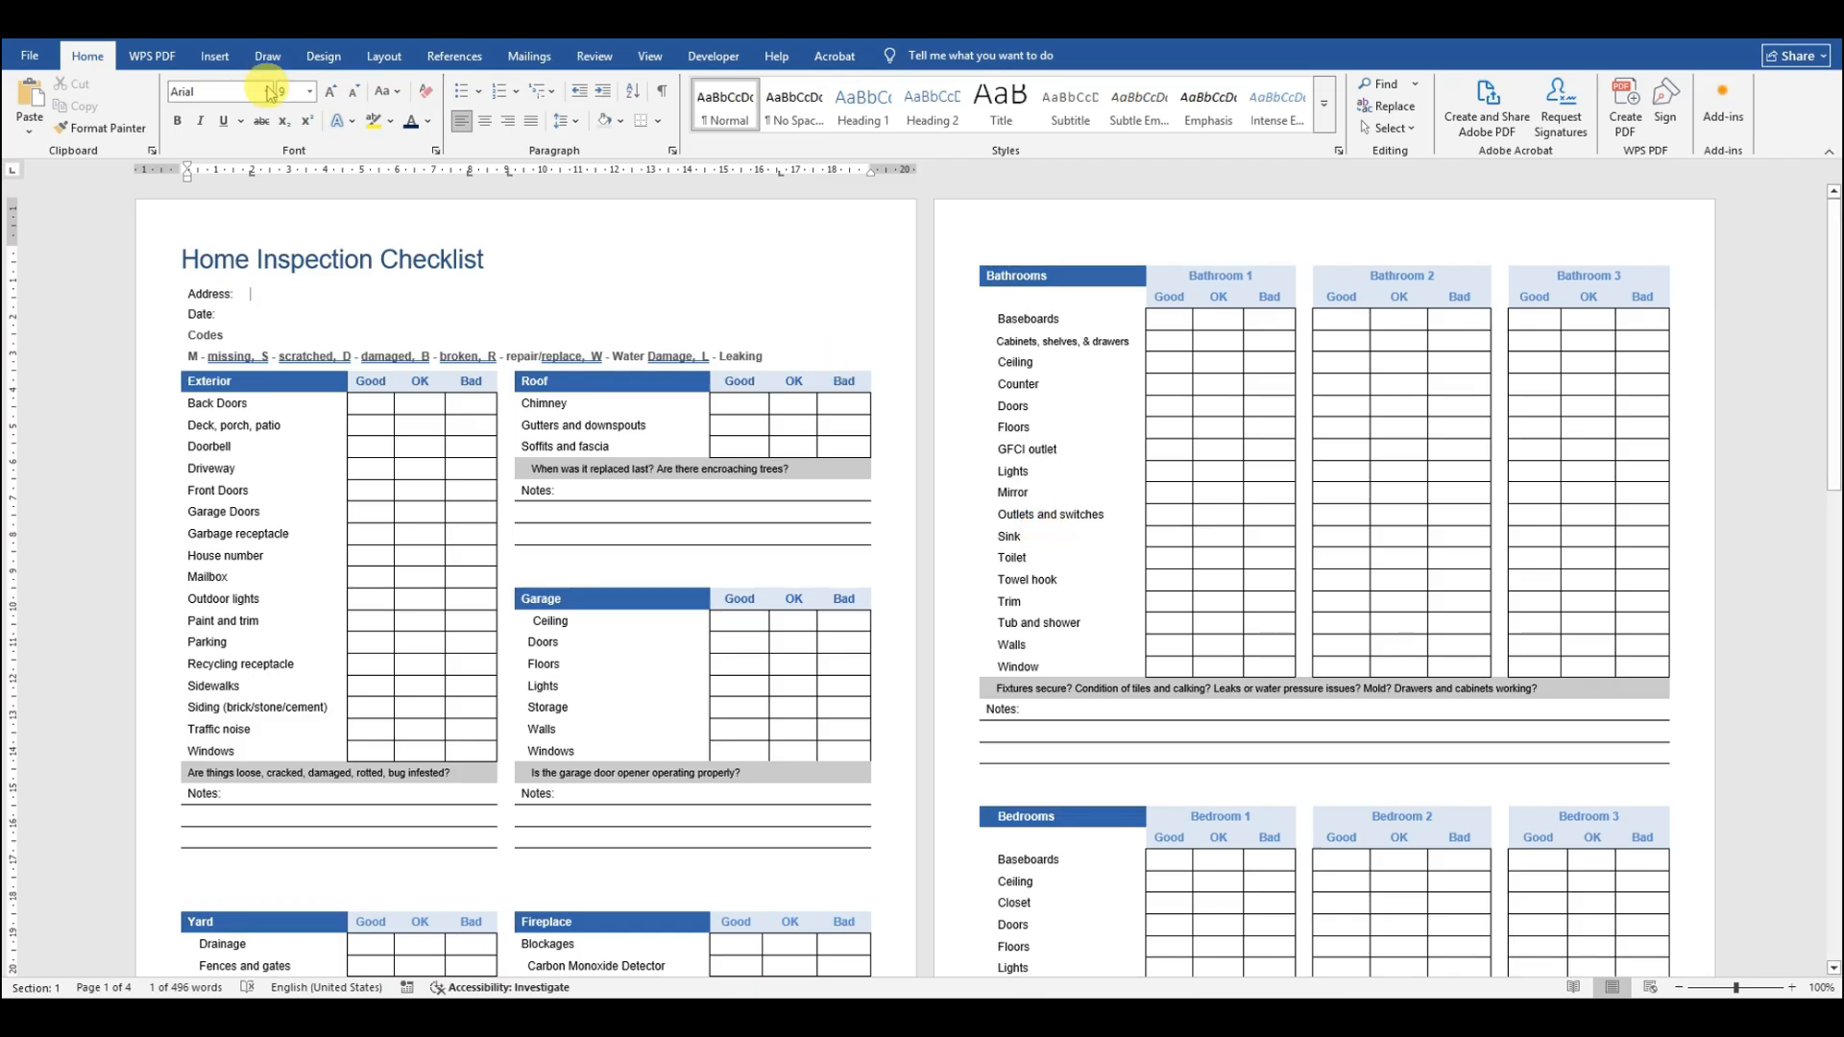
Step: Create a new document from the personal template "home inspection checklist" and look through its sections down to Bathrooms and Bedrooms
left_click(29, 54)
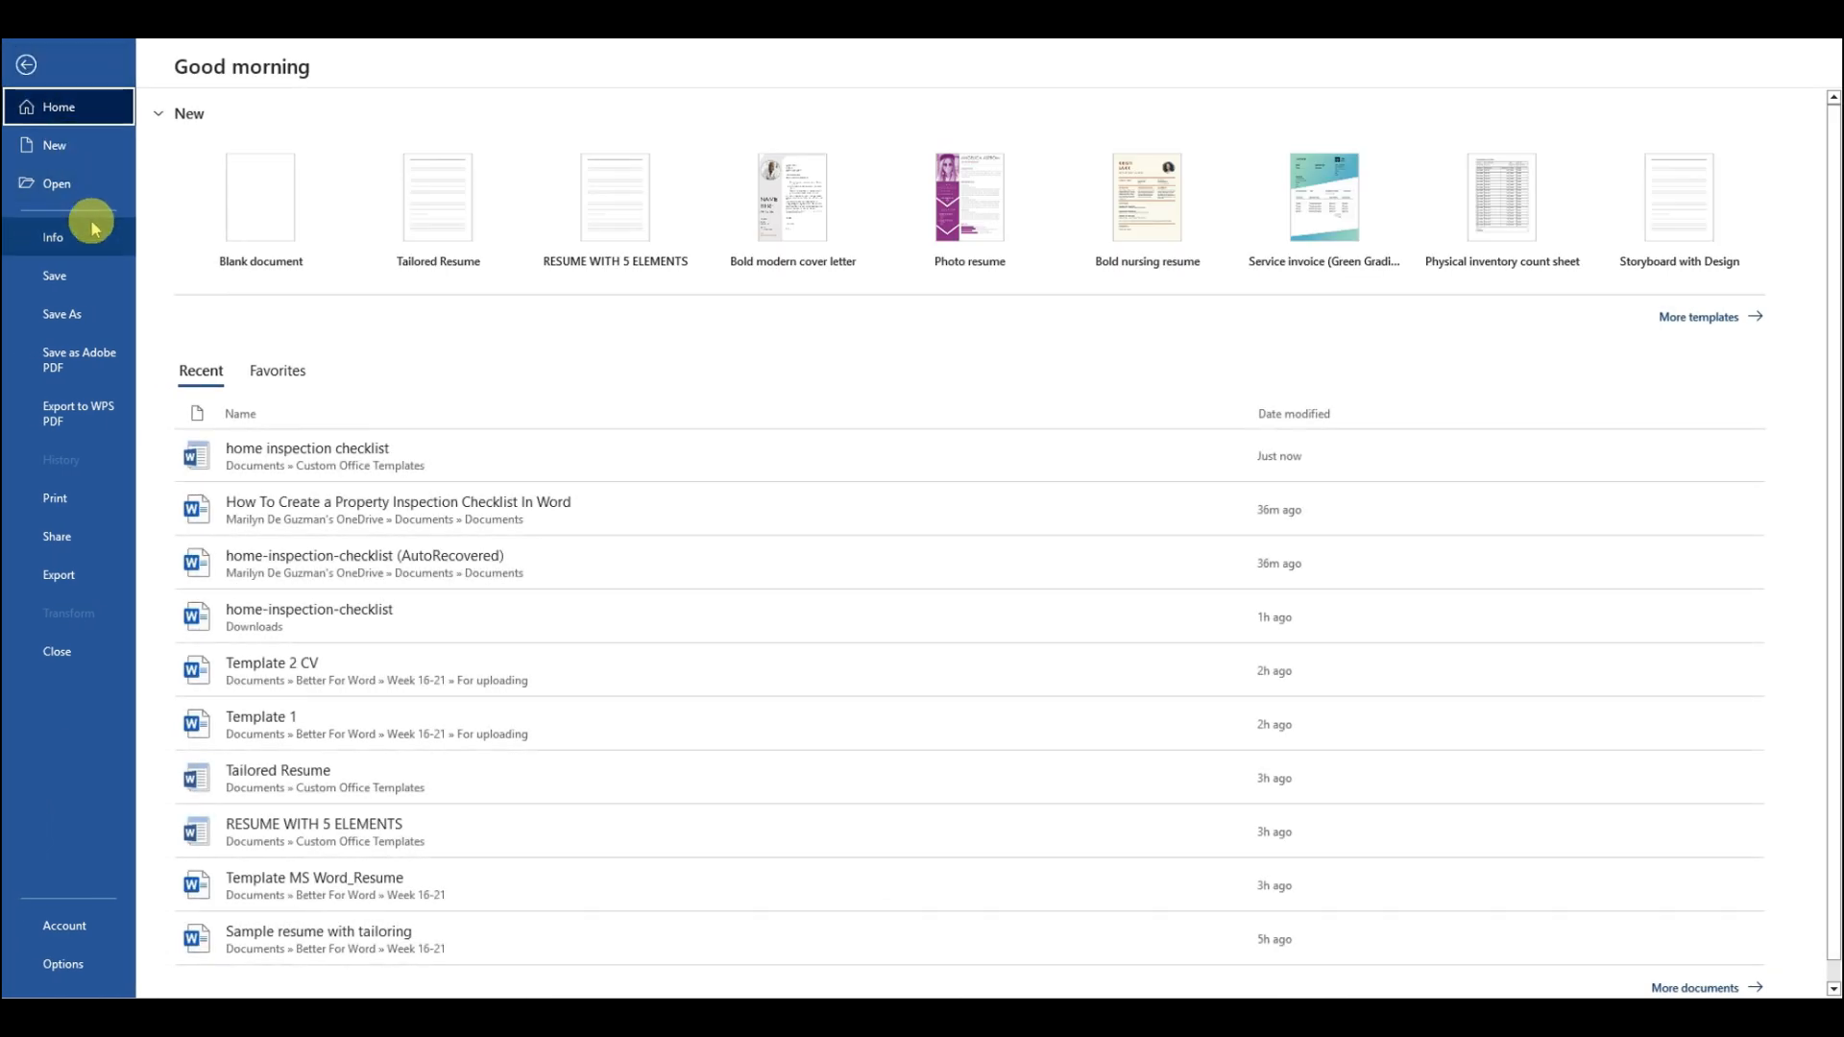
left_click(84, 149)
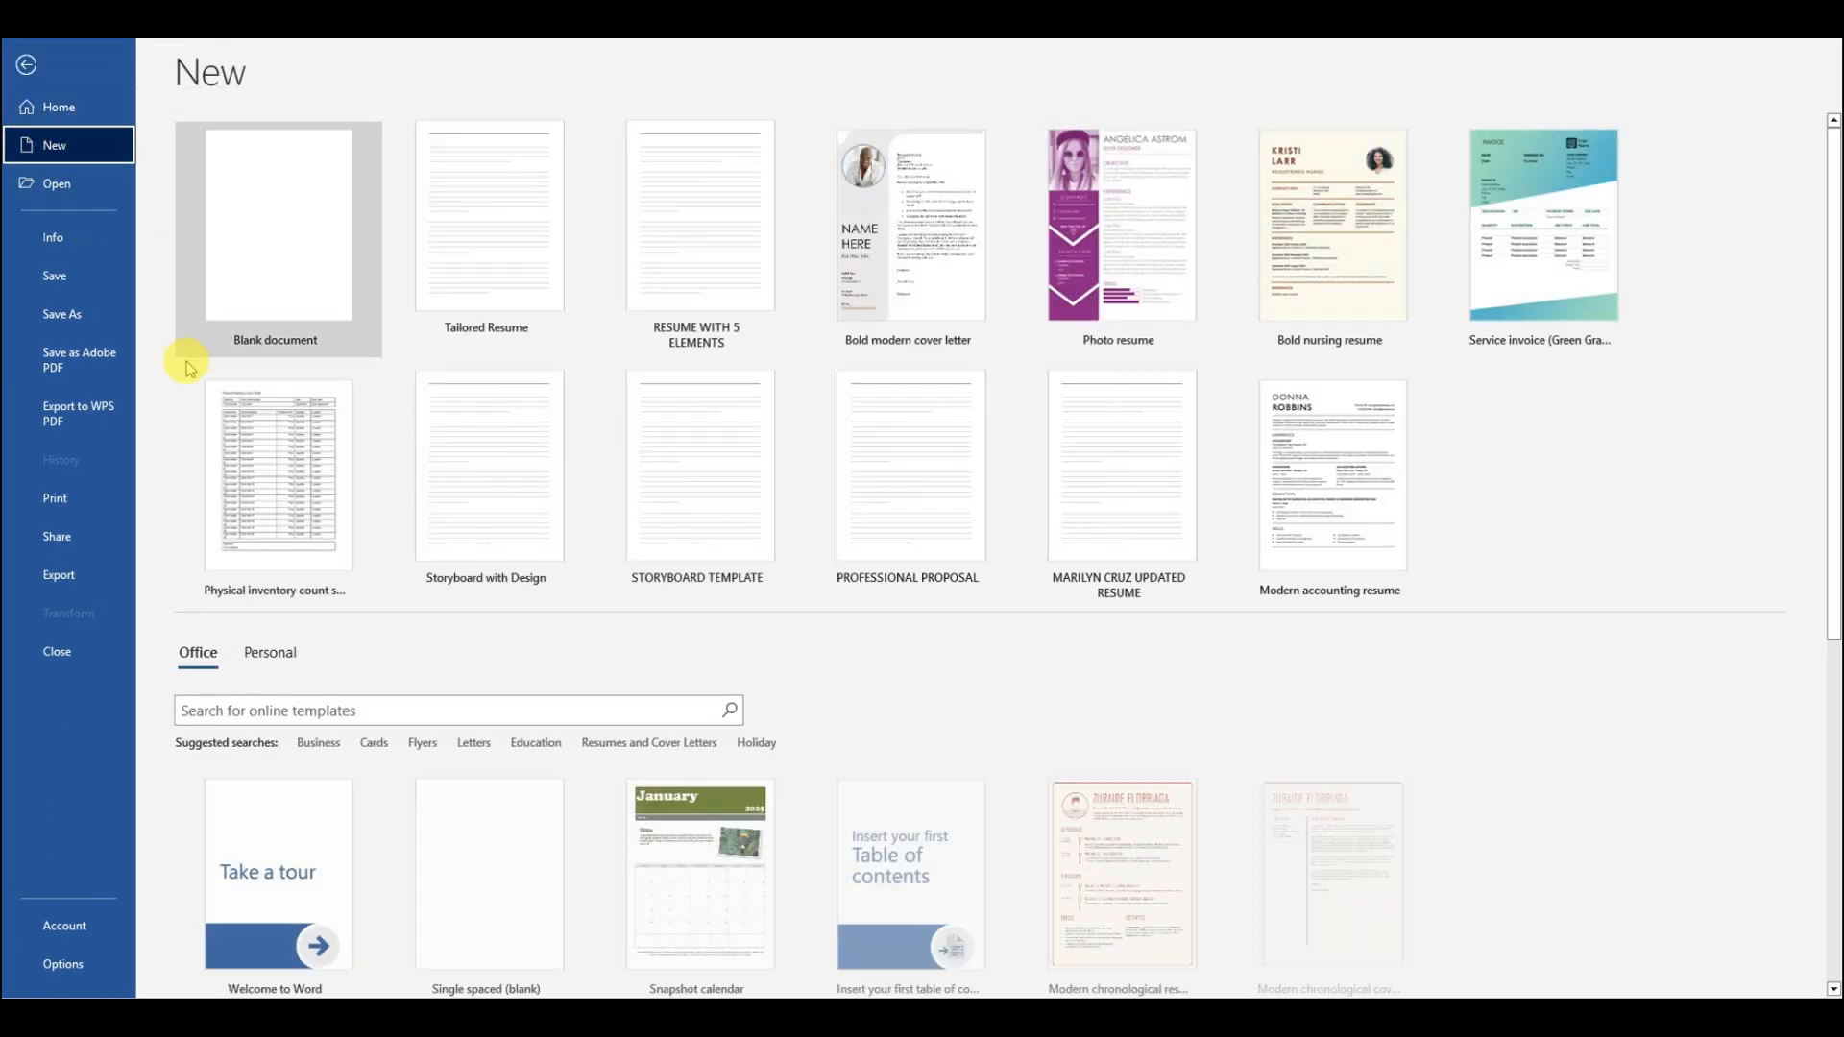
left_click(270, 653)
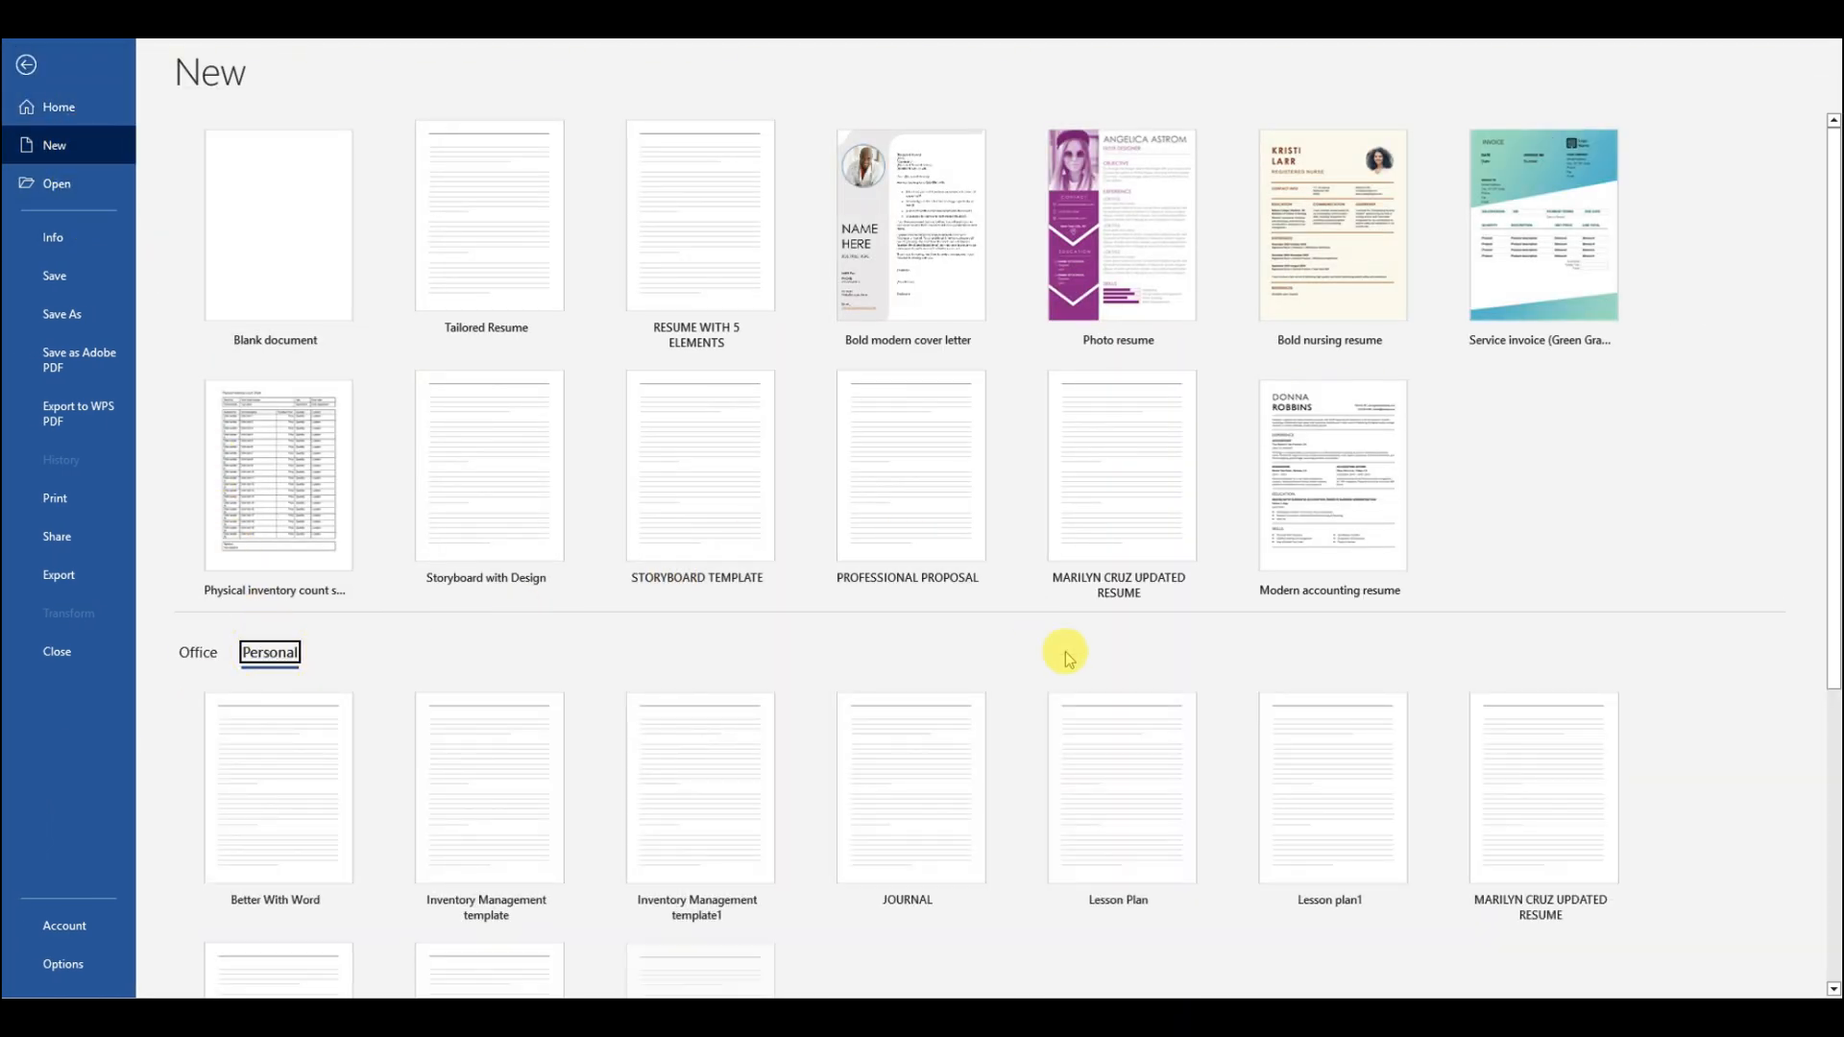
scroll(1162, 730, "down", 2)
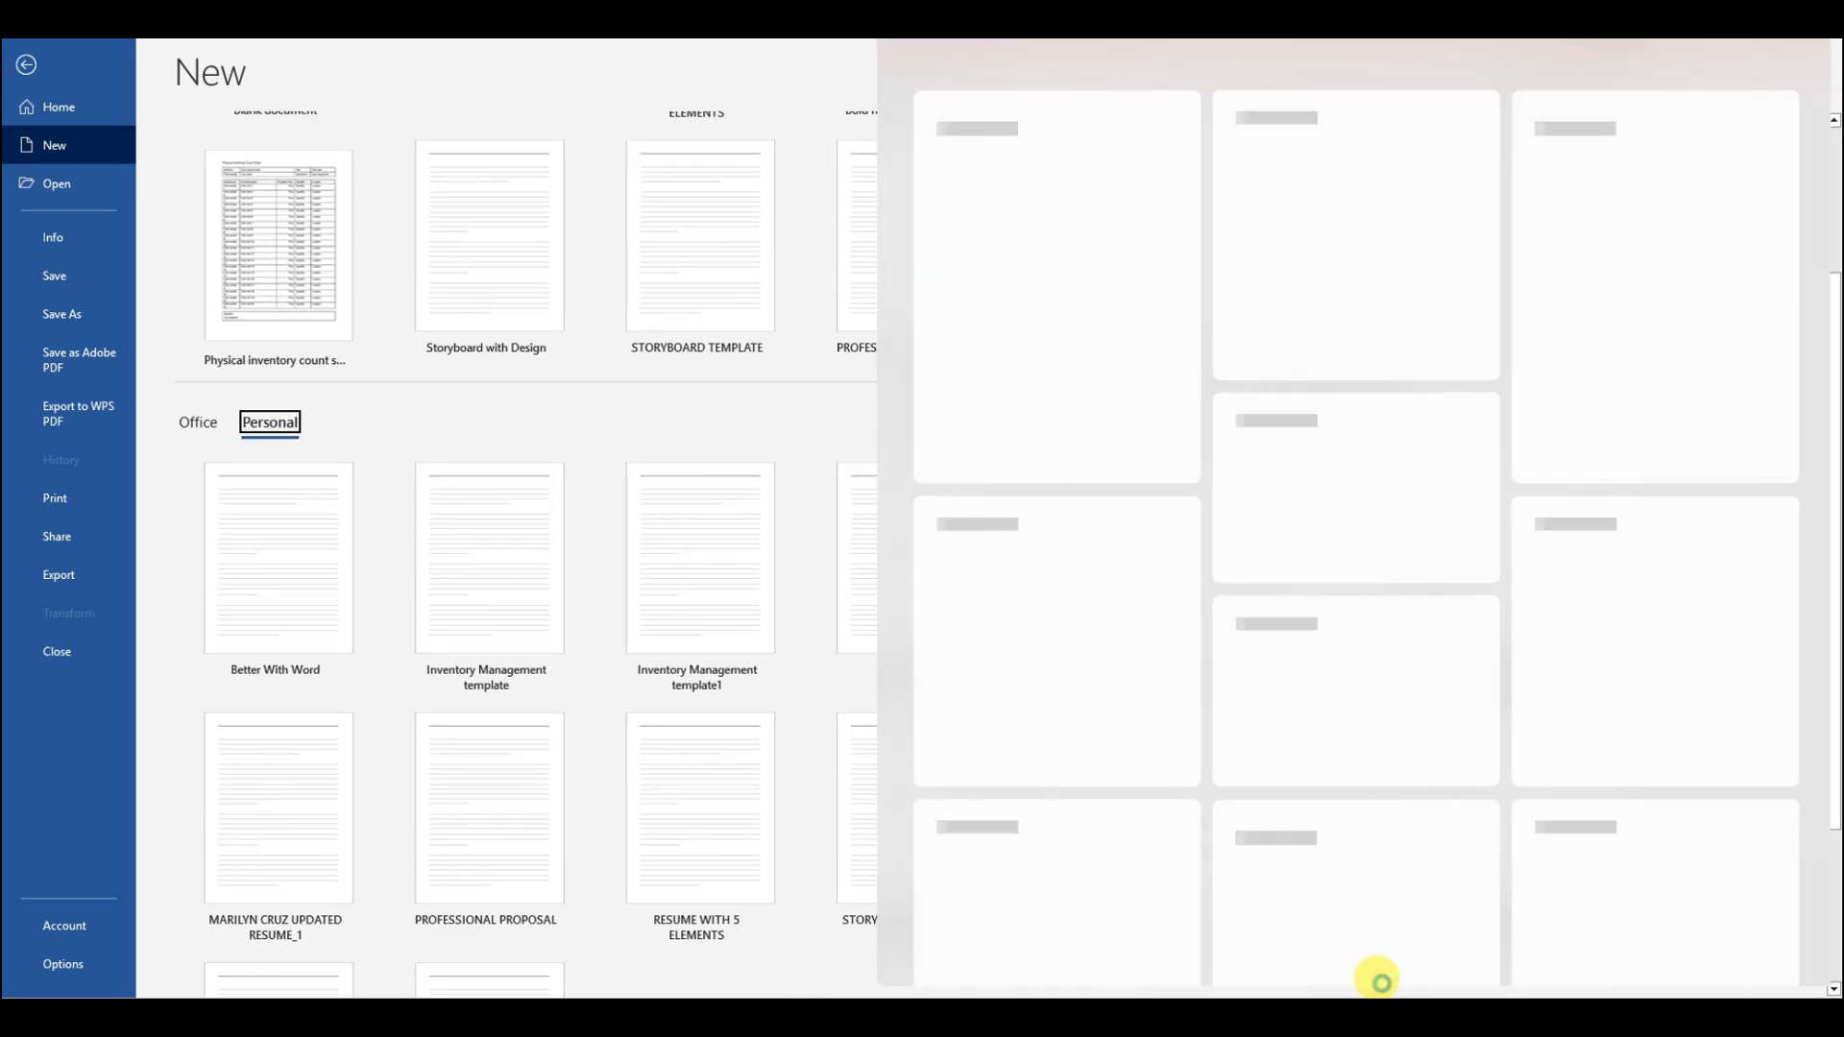
scroll(653, 874, "down", 2)
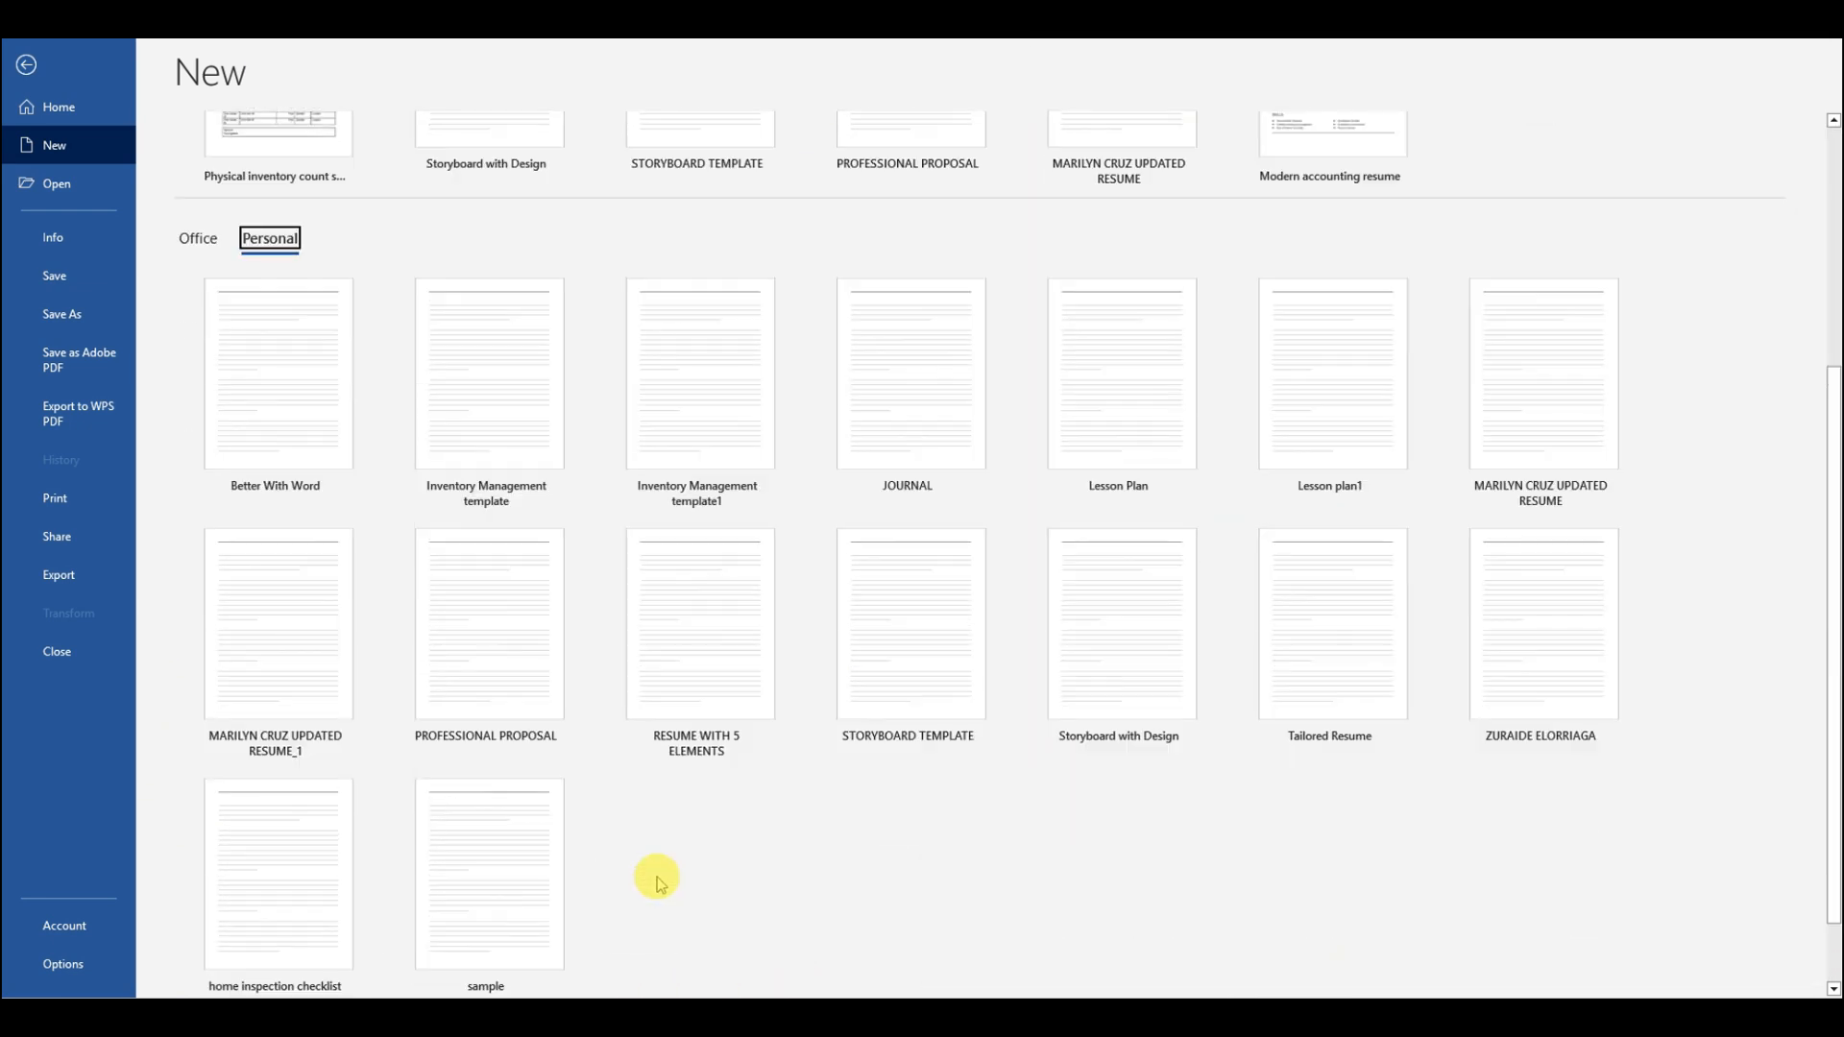
left_click(298, 872)
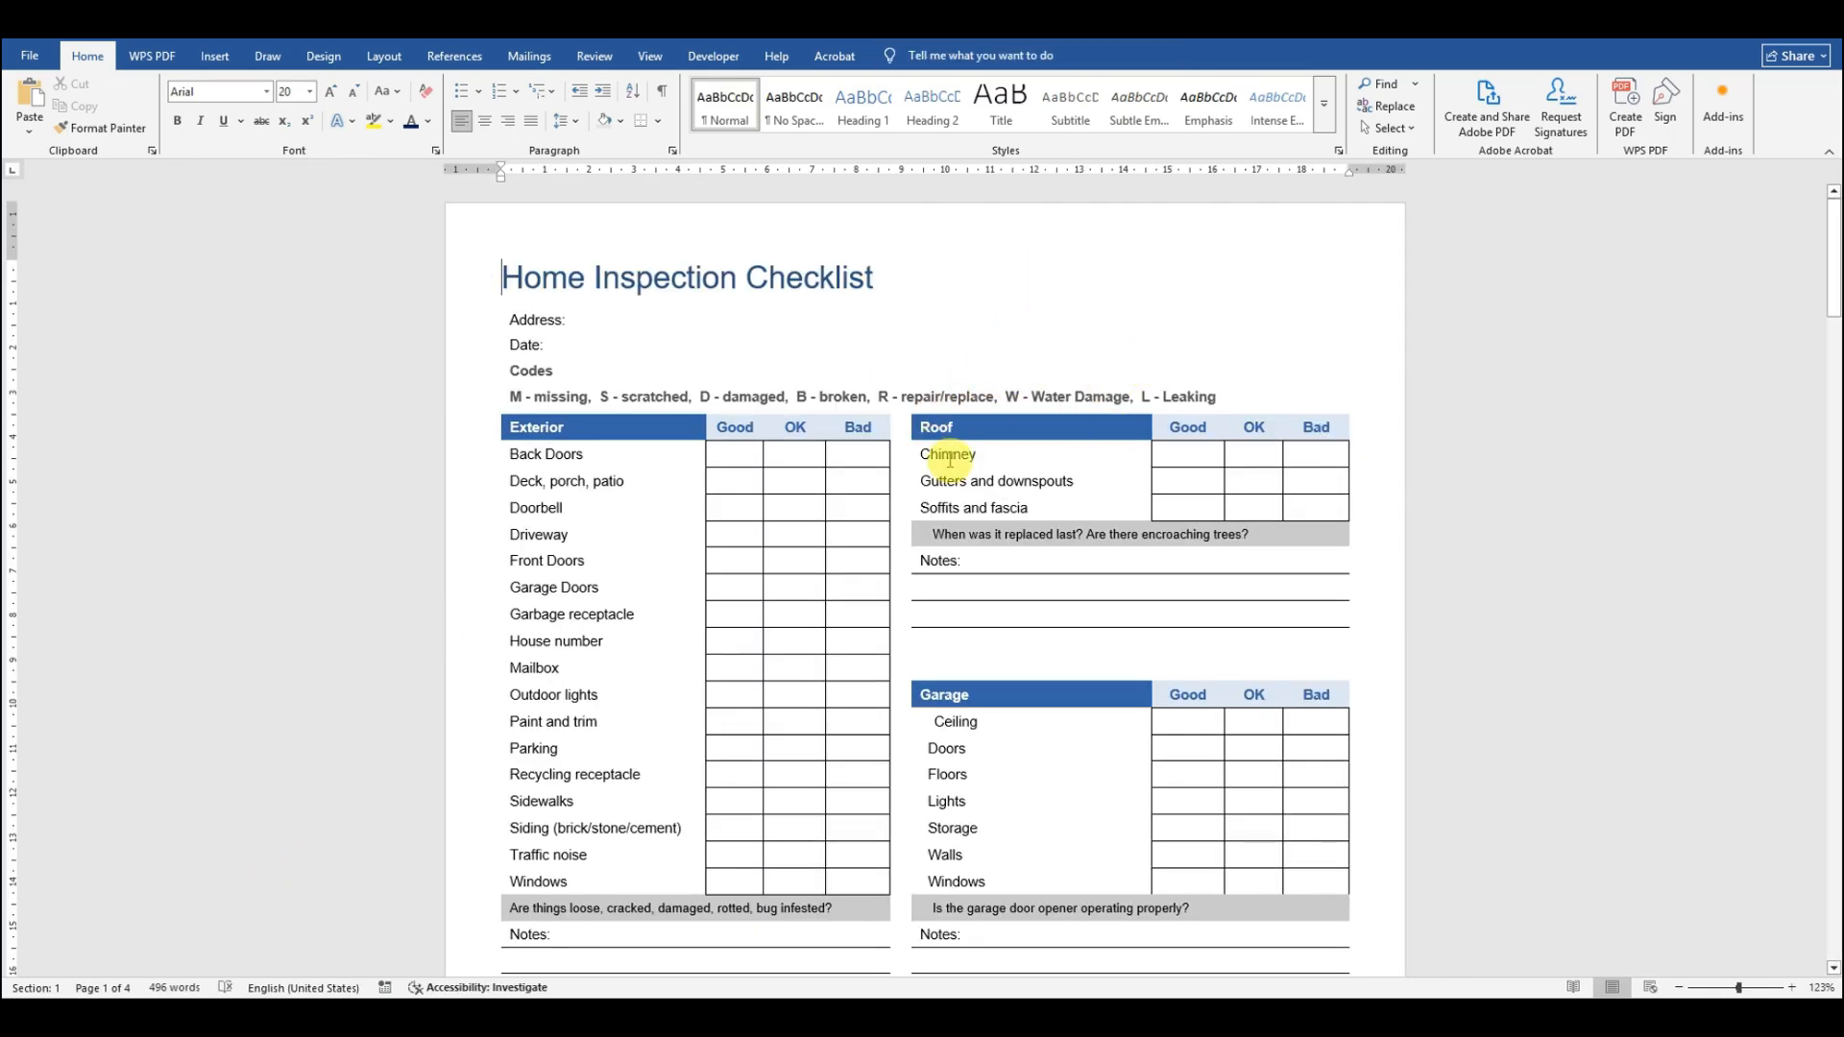
scroll(884, 497, "down", 8)
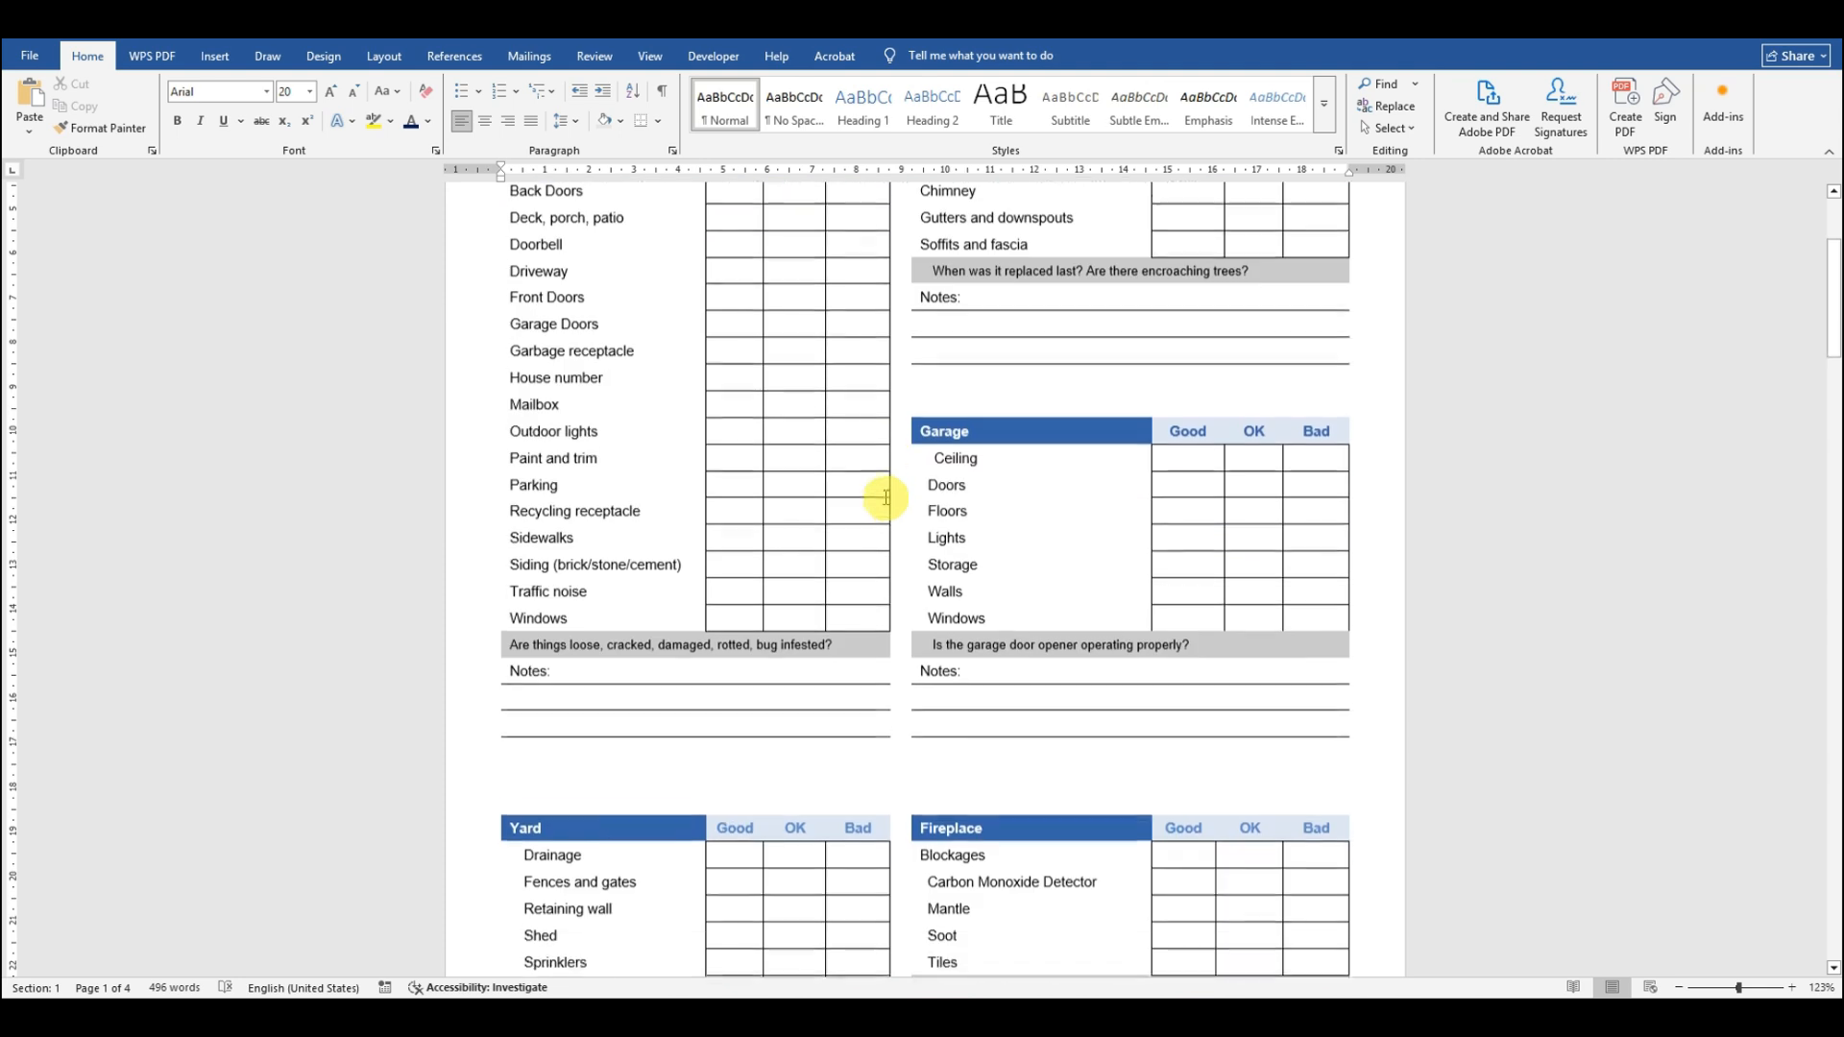
scroll(886, 496, "down", 7)
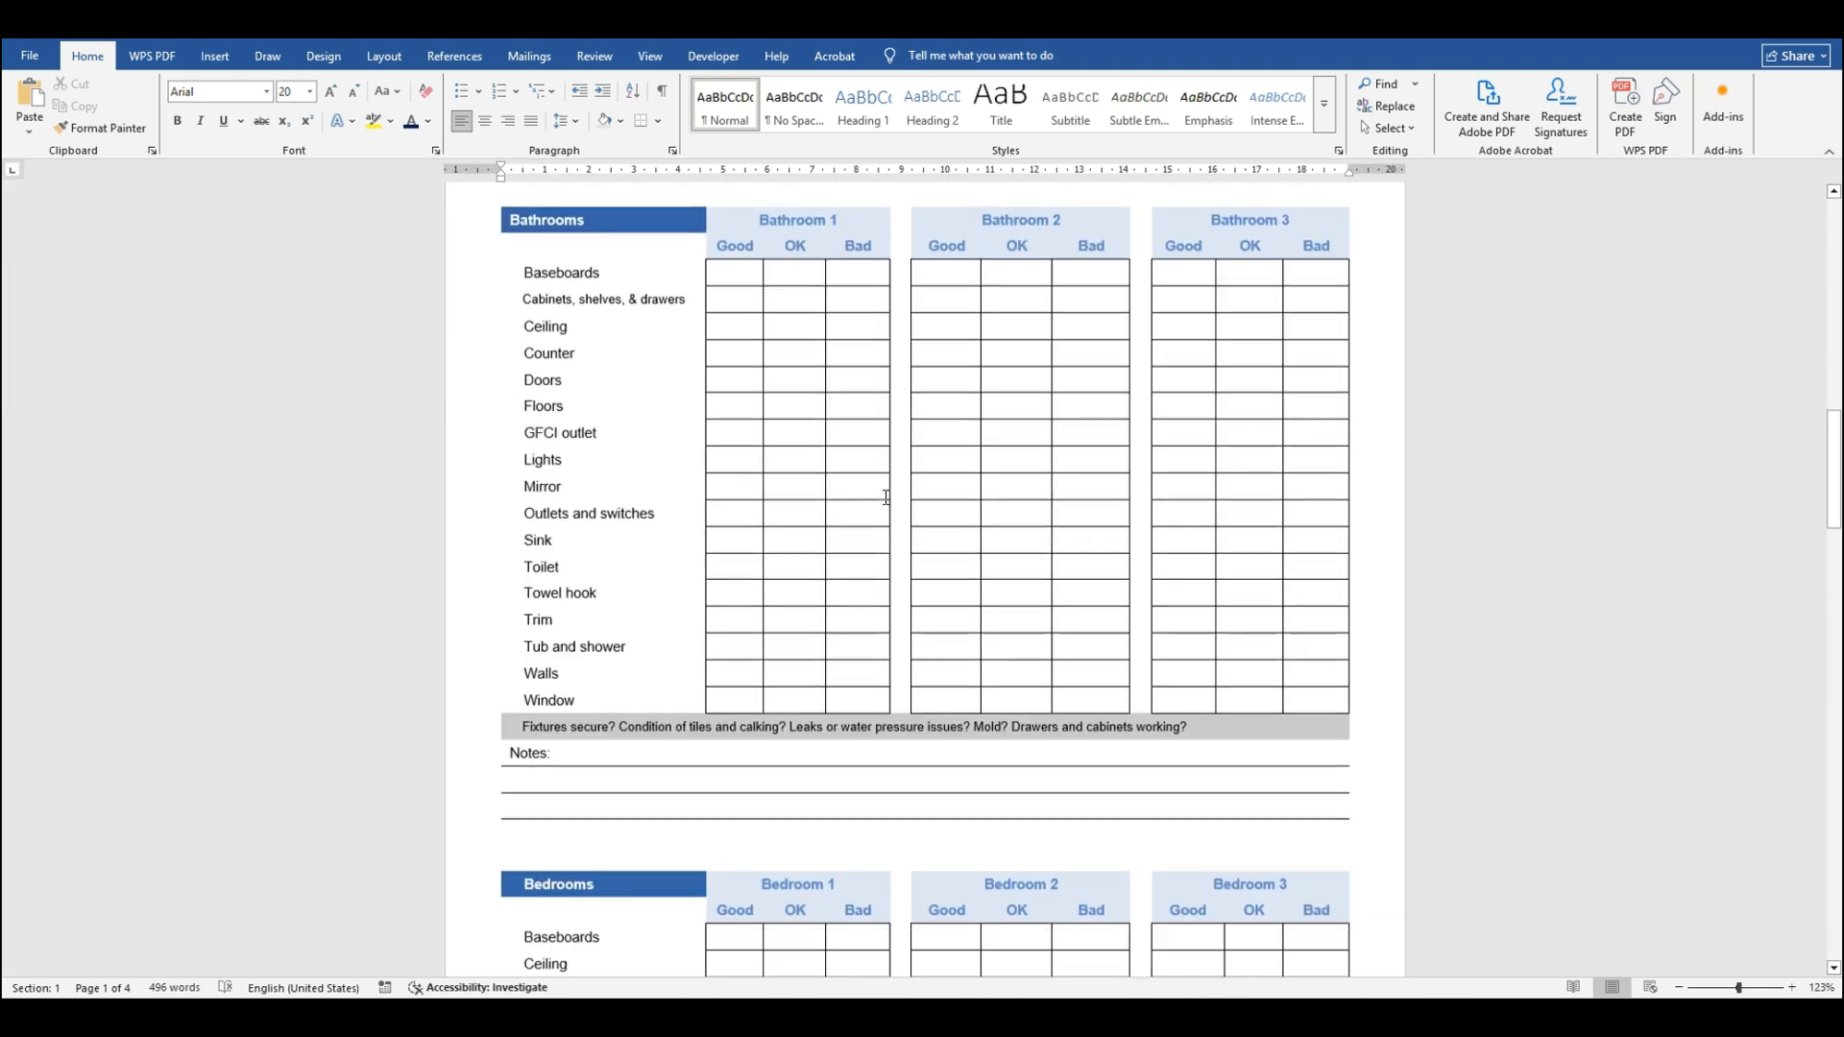
left_click_drag(1832, 501, 1799, 281)
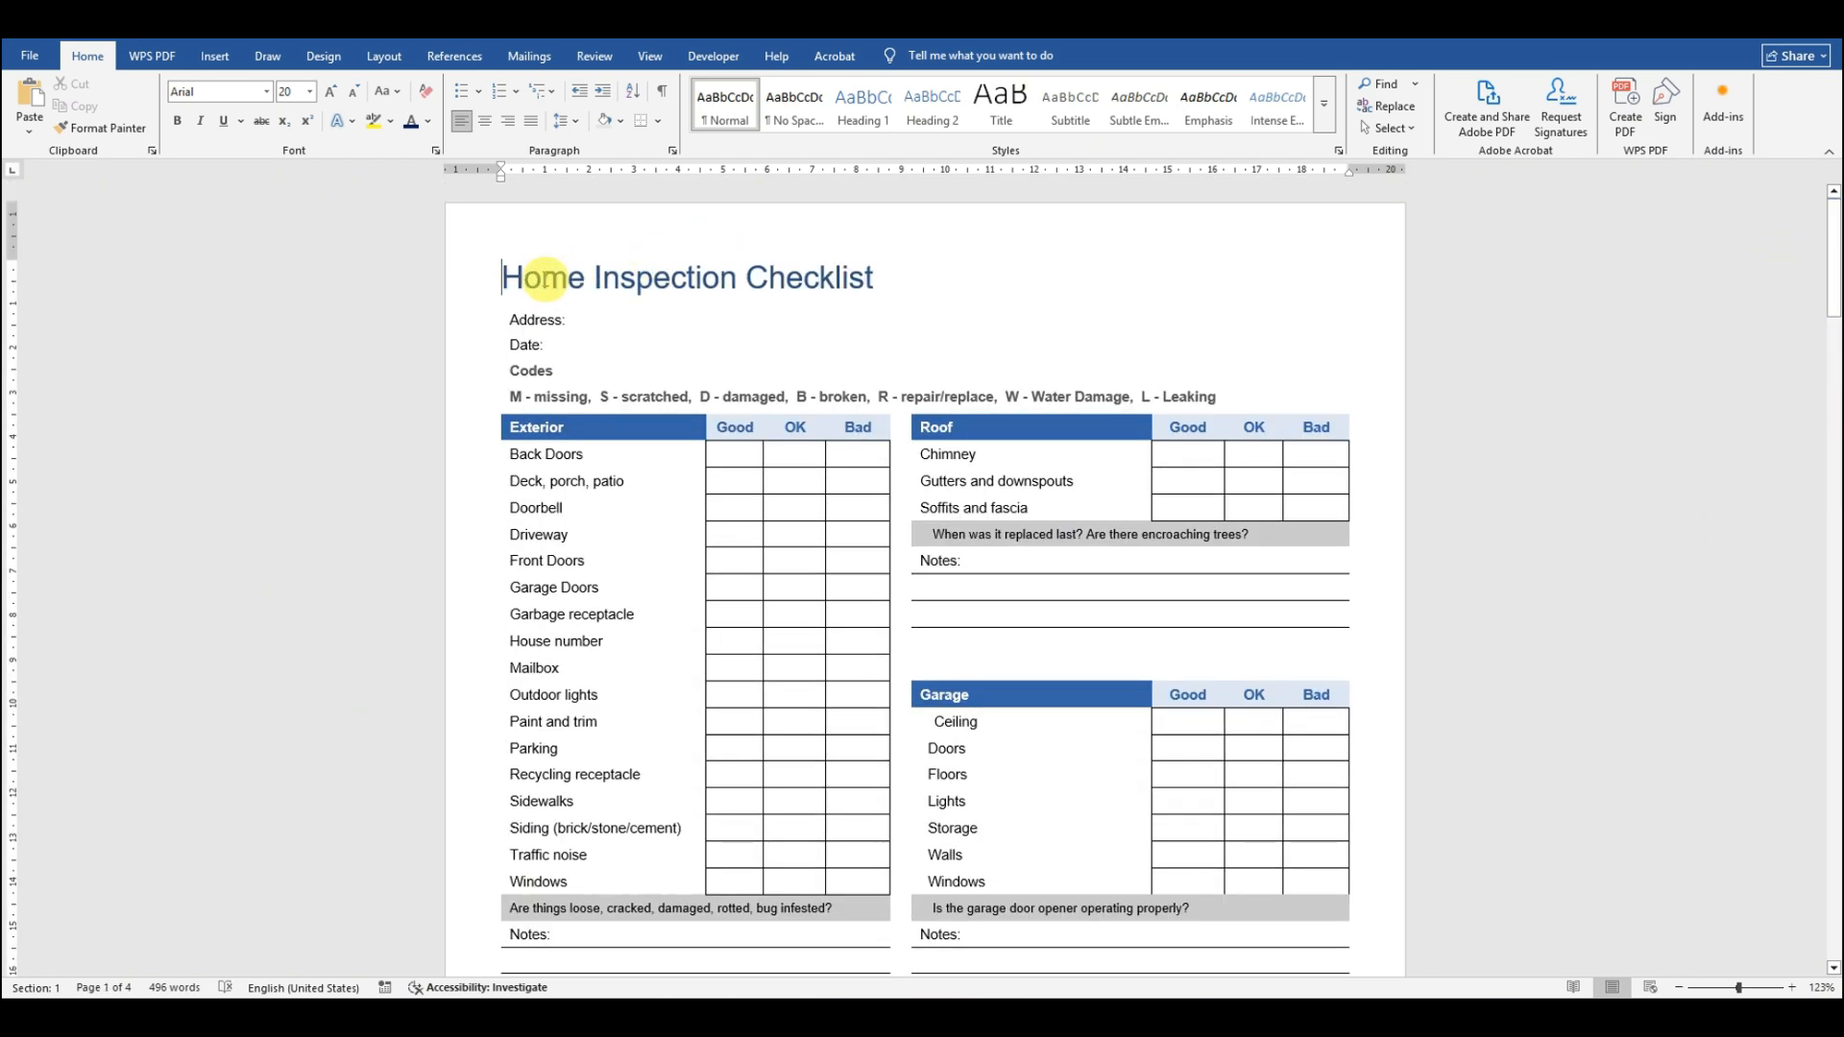